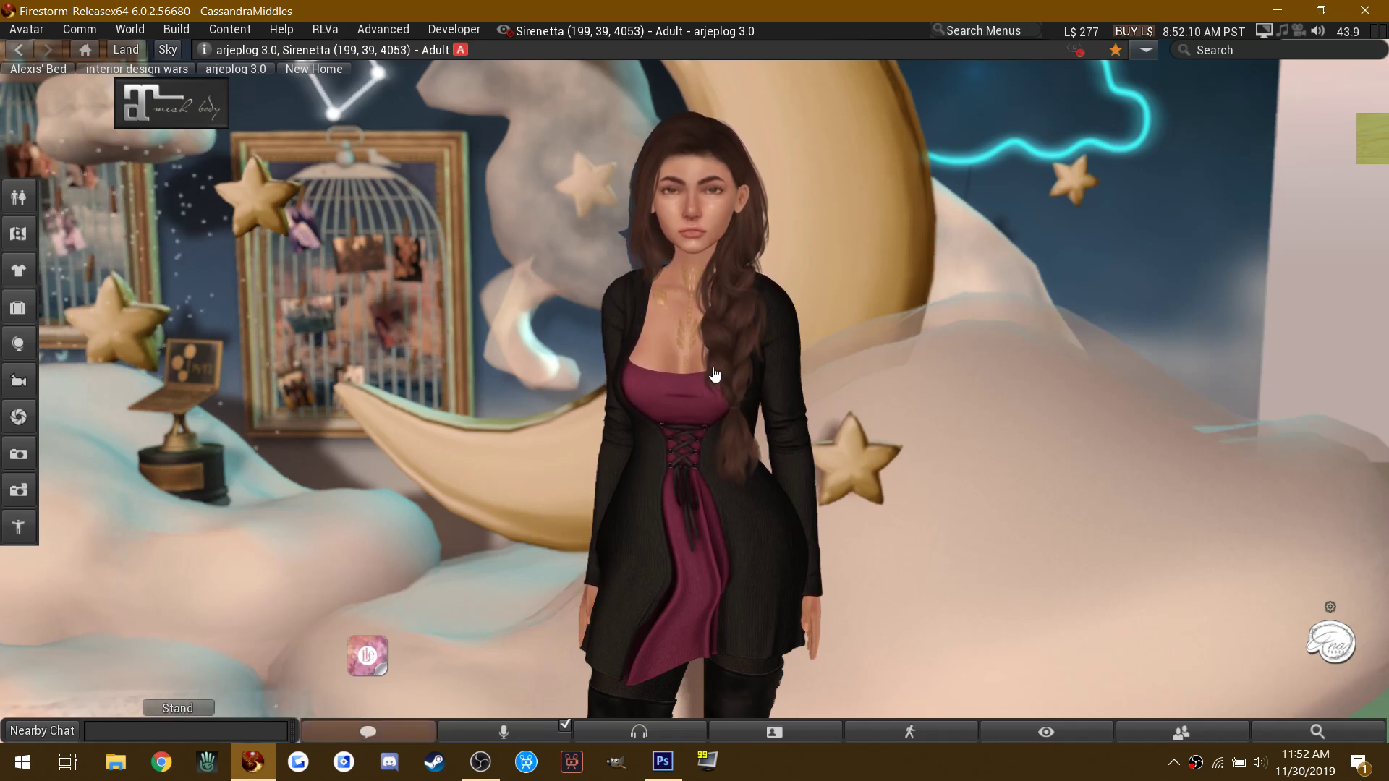
# Step: Switch to Firestorm, add the FAKEICON mary gems collar fatpack HUD to the avatar, and recolour the collar with the clear white gems
pyautogui.keyDown('alt'); pyautogui.click(673, 440); pyautogui.keyUp('alt')
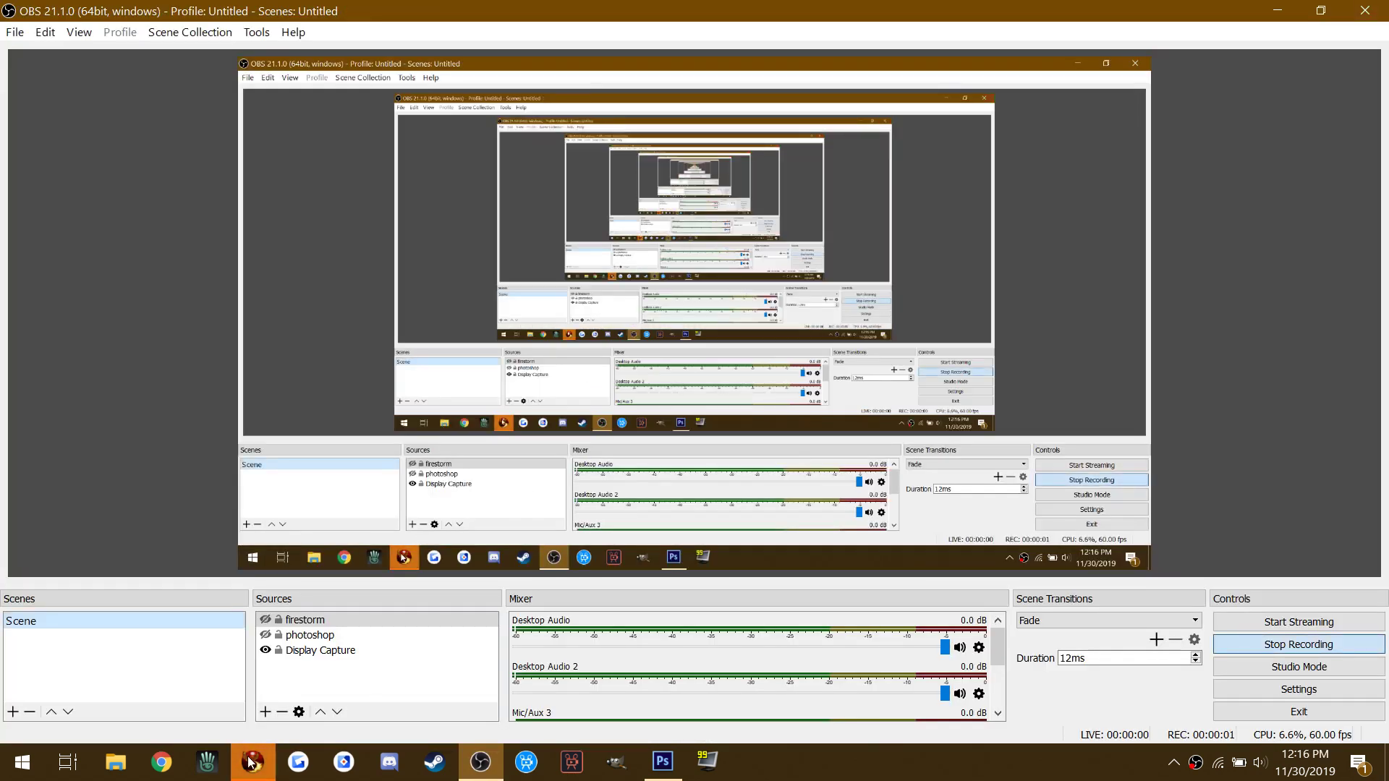
pyautogui.click(251, 761)
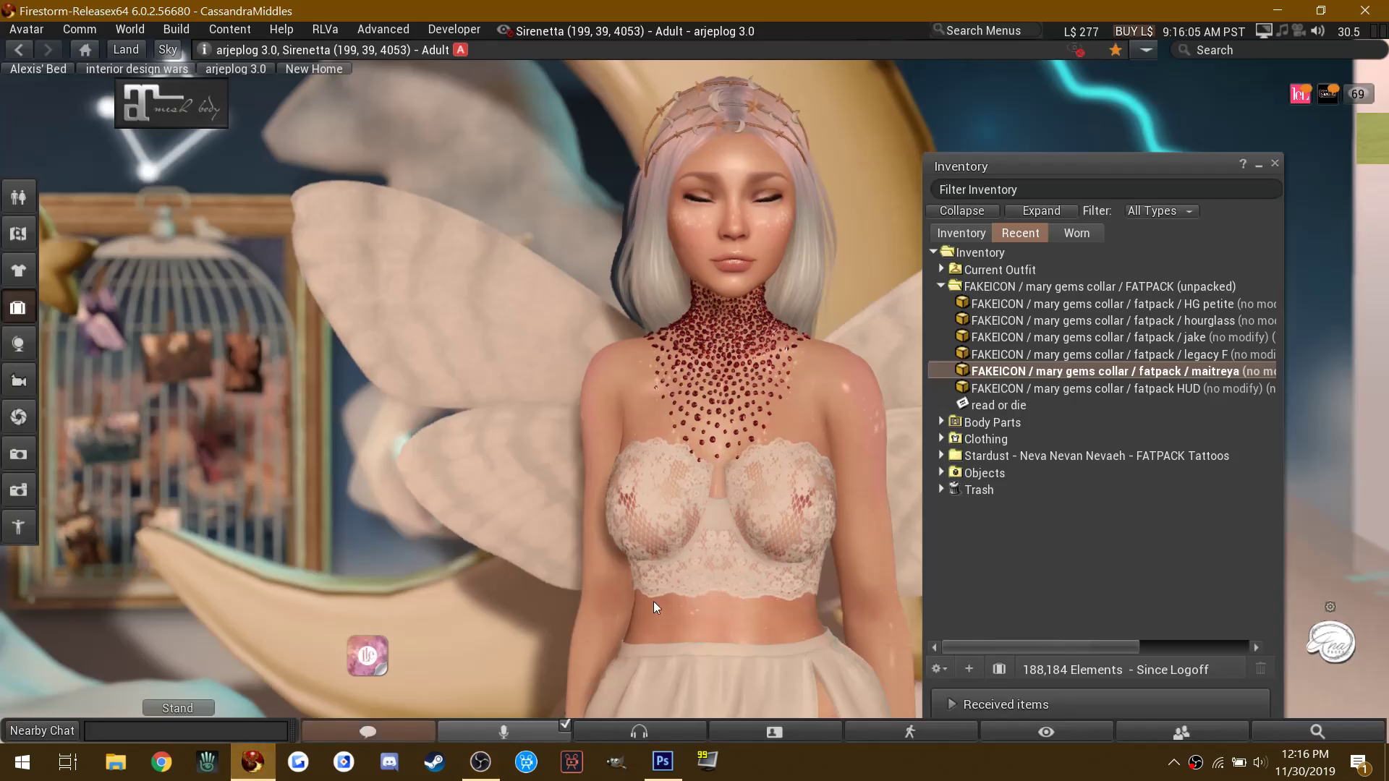
pyautogui.click(749, 397)
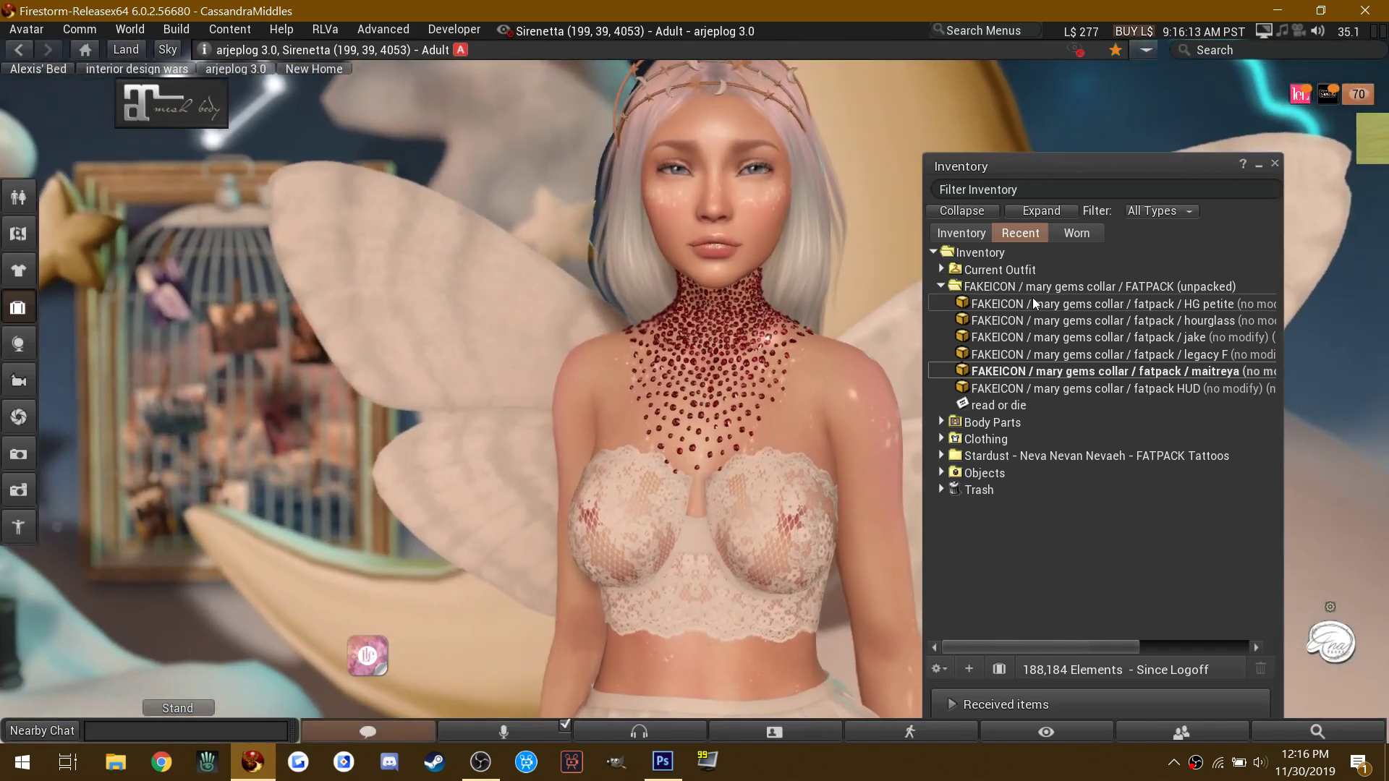
pyautogui.rightClick(1097, 389)
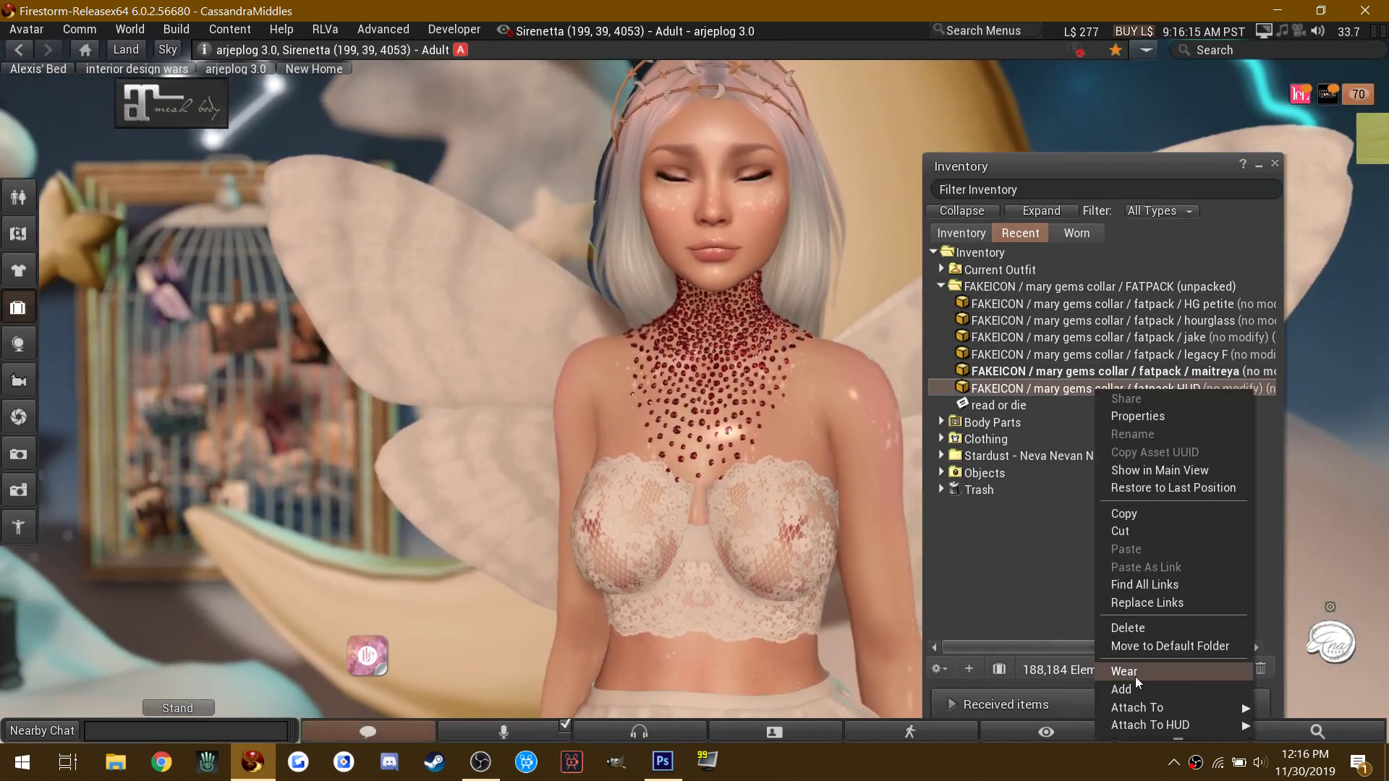
pyautogui.click(1121, 690)
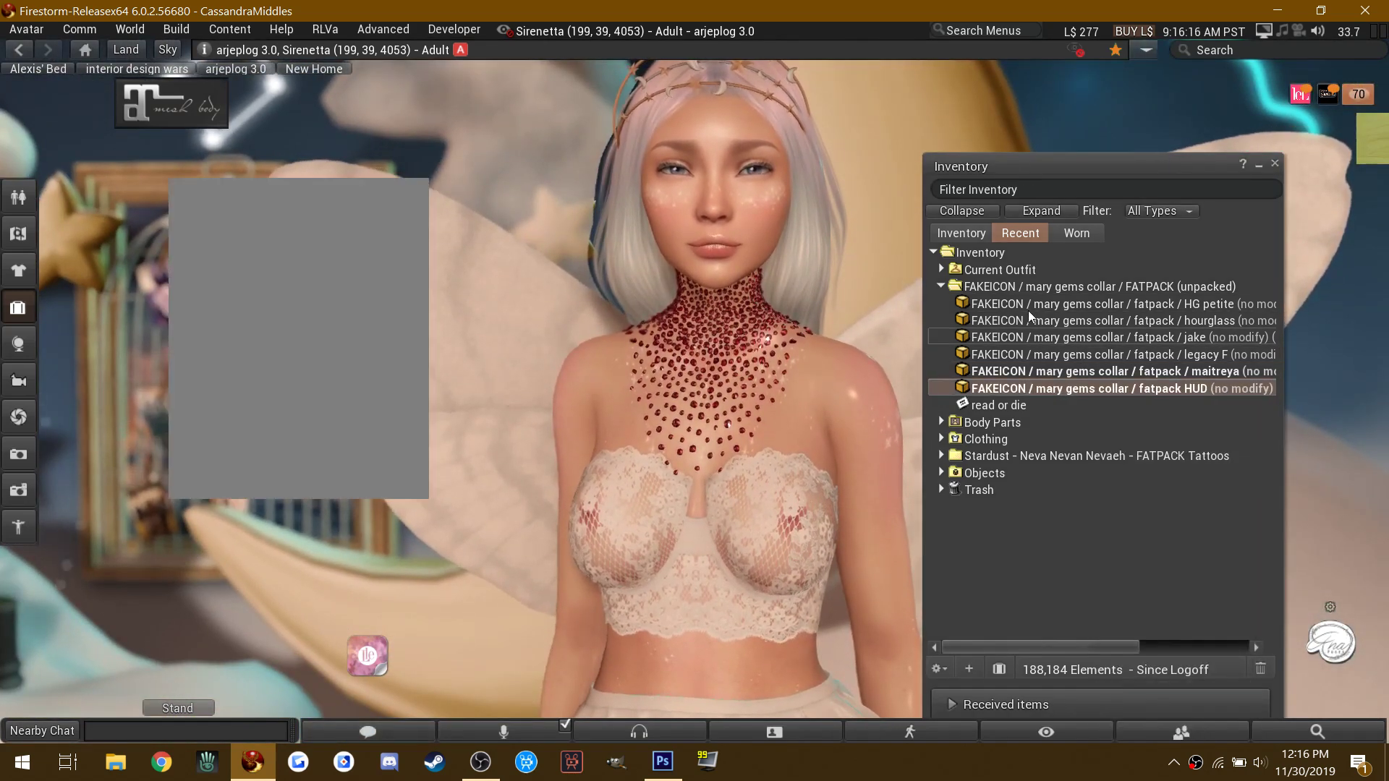
pyautogui.click(1275, 164)
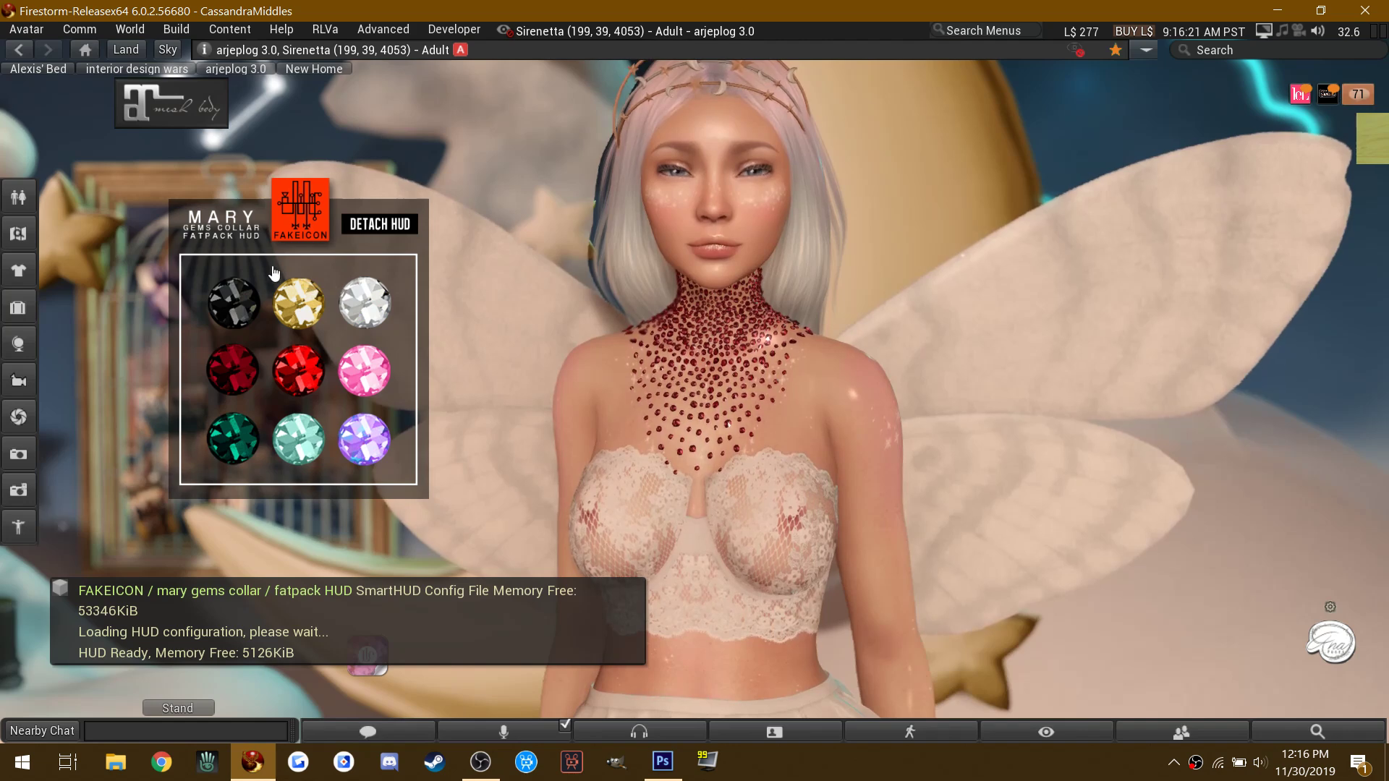
pyautogui.click(375, 300)
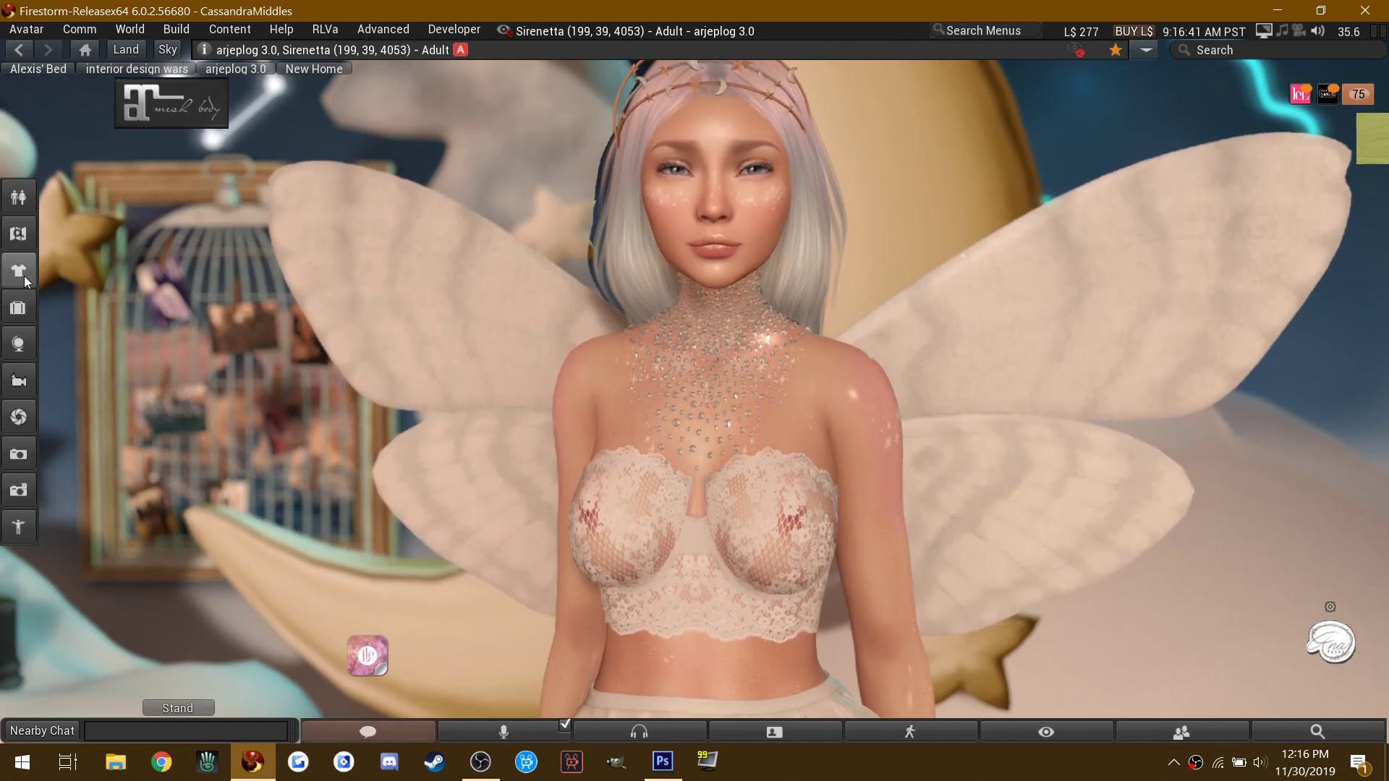
# Step: Review the list of items the avatar is wearing and examine the styled look from closer and wider angles
pyautogui.click(19, 270)
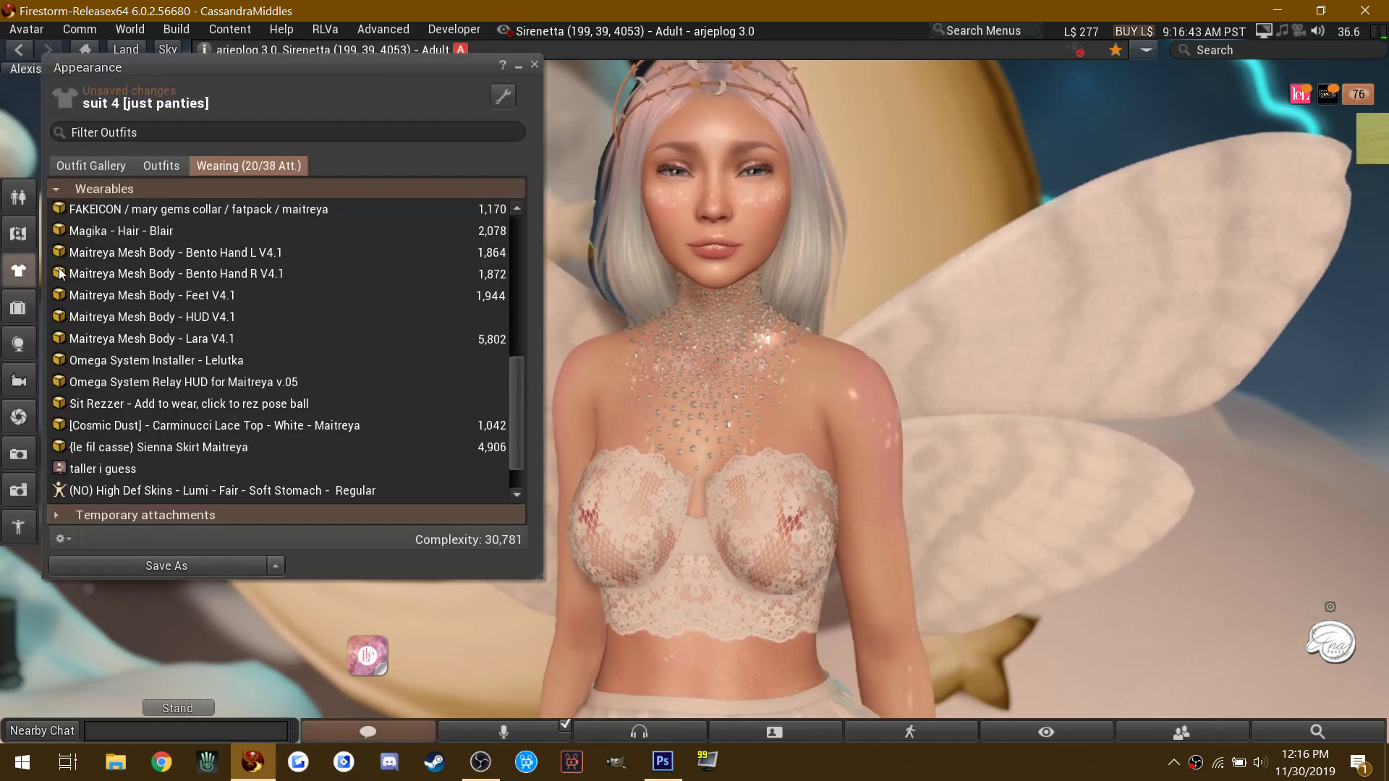
pyautogui.scroll(1, 149, 255)
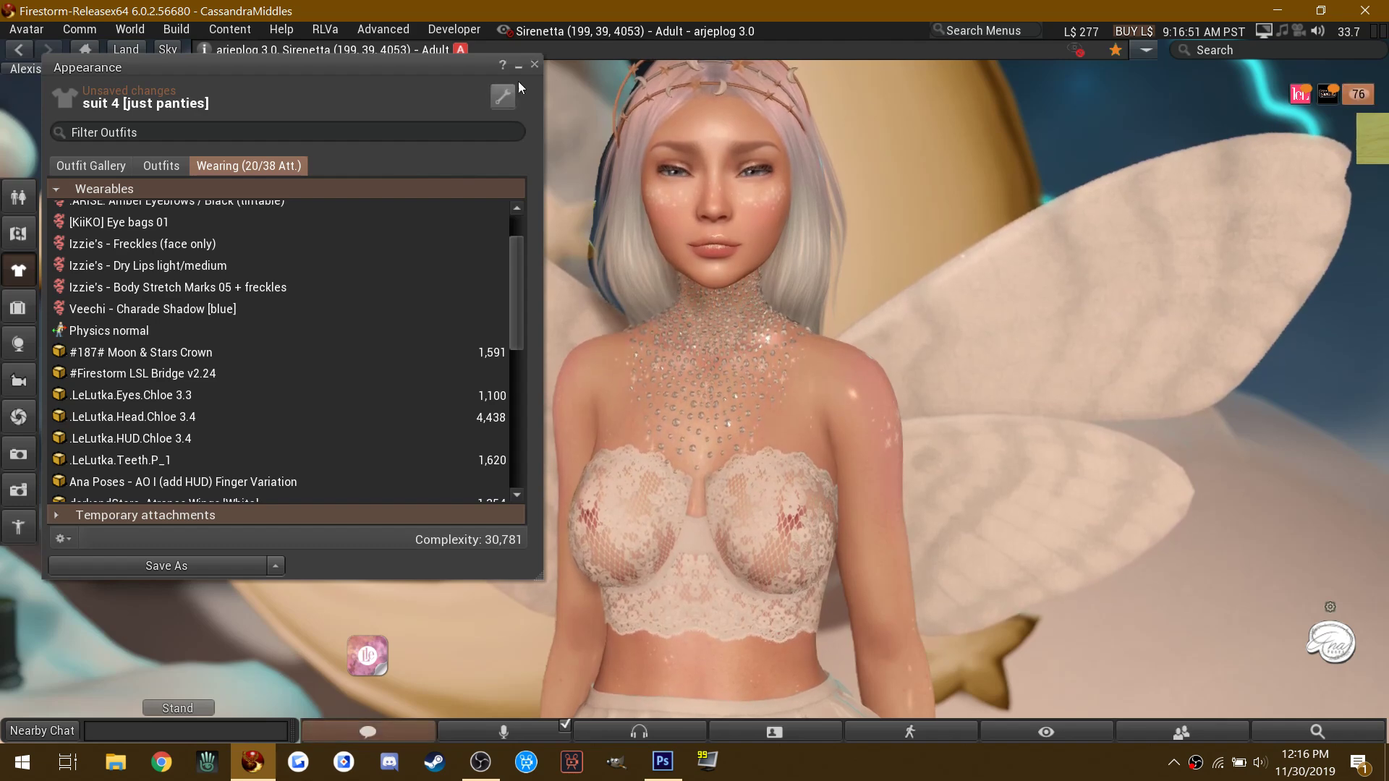
pyautogui.click(534, 65)
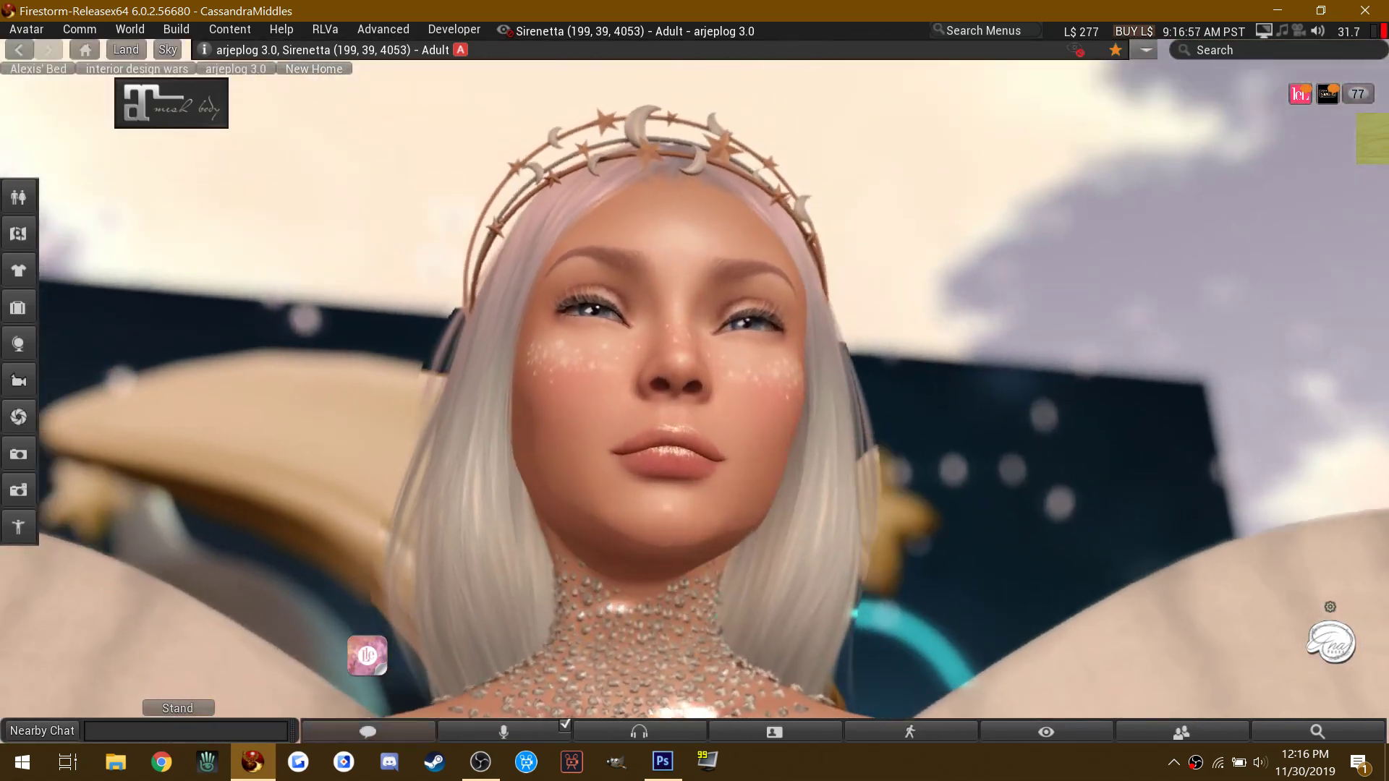
pyautogui.moveTo(695, 390)
pyautogui.keyDown('ctrl'); pyautogui.keyDown('alt'); pyautogui.mouseDown()
pyautogui.moveTo(694, 333)
pyautogui.moveTo(694, 392)
pyautogui.mouseUp(); pyautogui.keyUp('alt'); pyautogui.keyUp('ctrl')
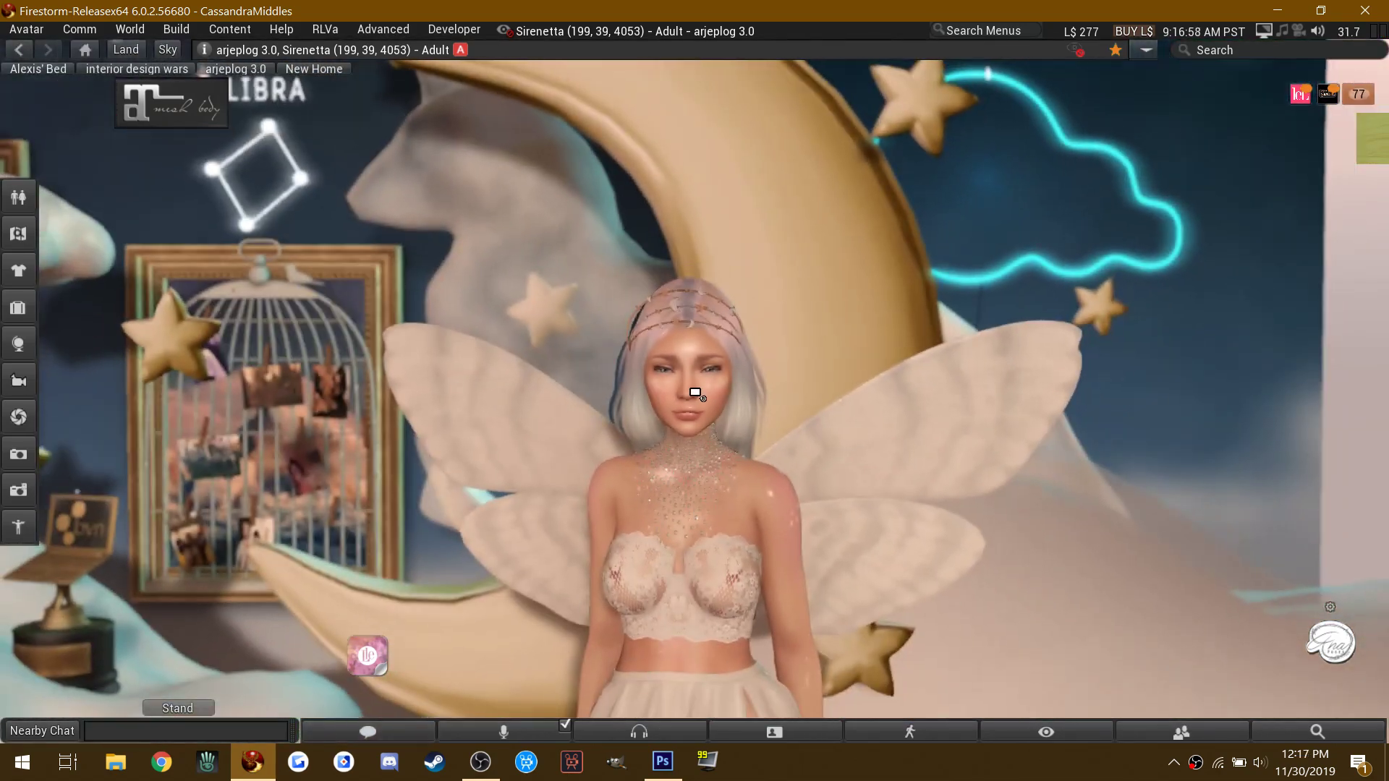
pyautogui.keyDown('alt'); pyautogui.moveTo(669, 649); pyautogui.dragTo(803, 644); pyautogui.keyUp('alt')
pyautogui.keyDown('alt'); pyautogui.moveTo(691, 267); pyautogui.dragTo(571, 333); pyautogui.keyUp('alt')
pyautogui.keyDown('alt'); pyautogui.moveTo(694, 368); pyautogui.dragTo(696, 398); pyautogui.keyUp('alt')
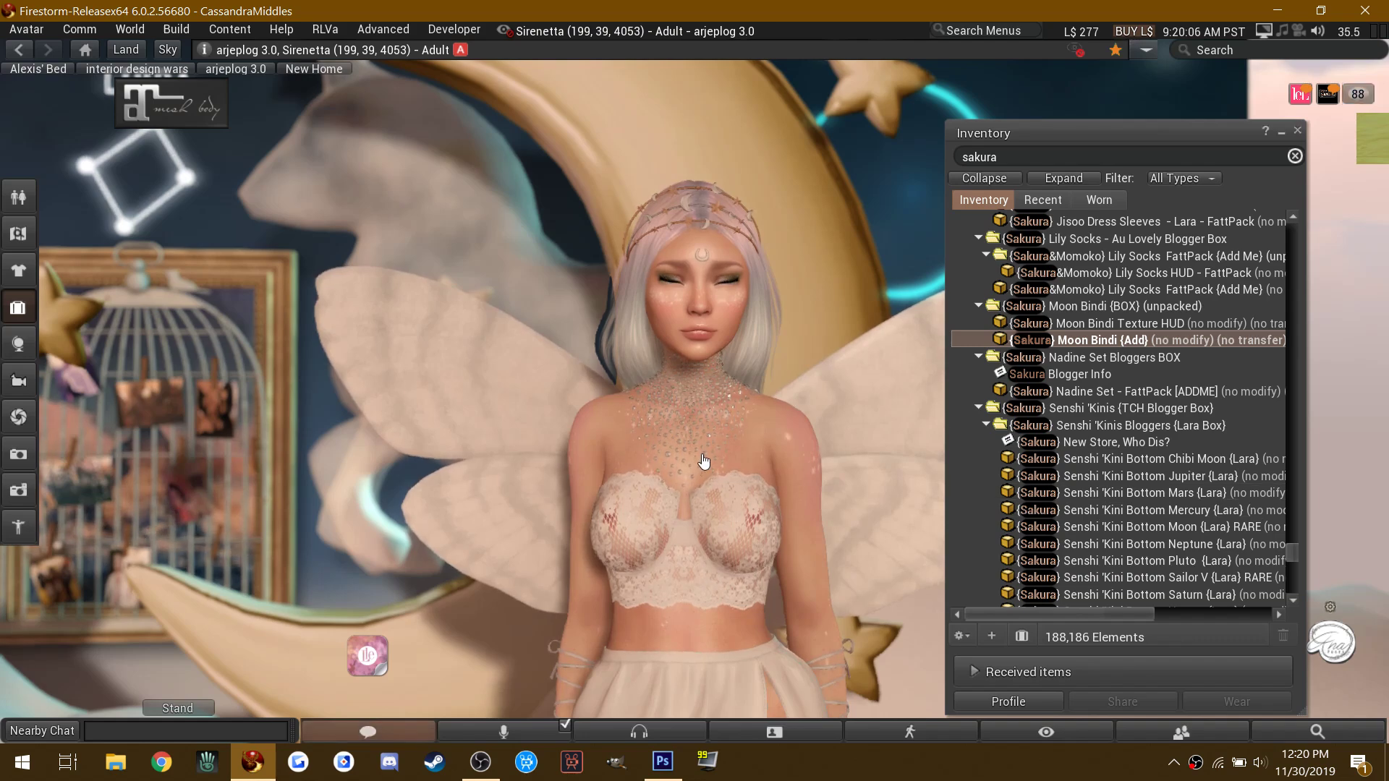
# Step: Edit the worn Moon Bindi and shift it along its Y axis to 0.007 so it sits against the forehead
pyautogui.keyDown('alt'); pyautogui.moveTo(704, 462); pyautogui.dragTo(653, 430); pyautogui.keyUp('alt')
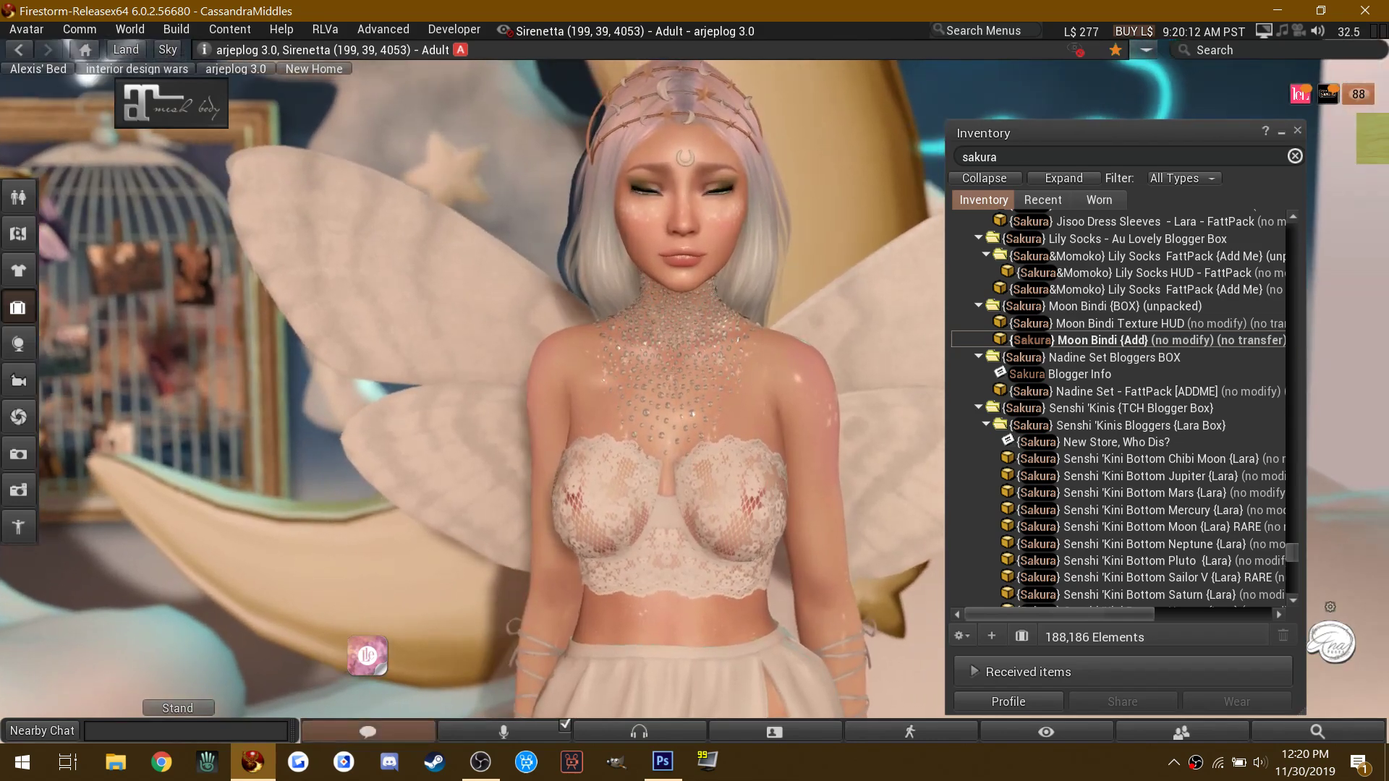
pyautogui.keyDown('alt'); pyautogui.moveTo(682, 195); pyautogui.dragTo(696, 398); pyautogui.keyUp('alt')
pyautogui.rightClick(757, 359)
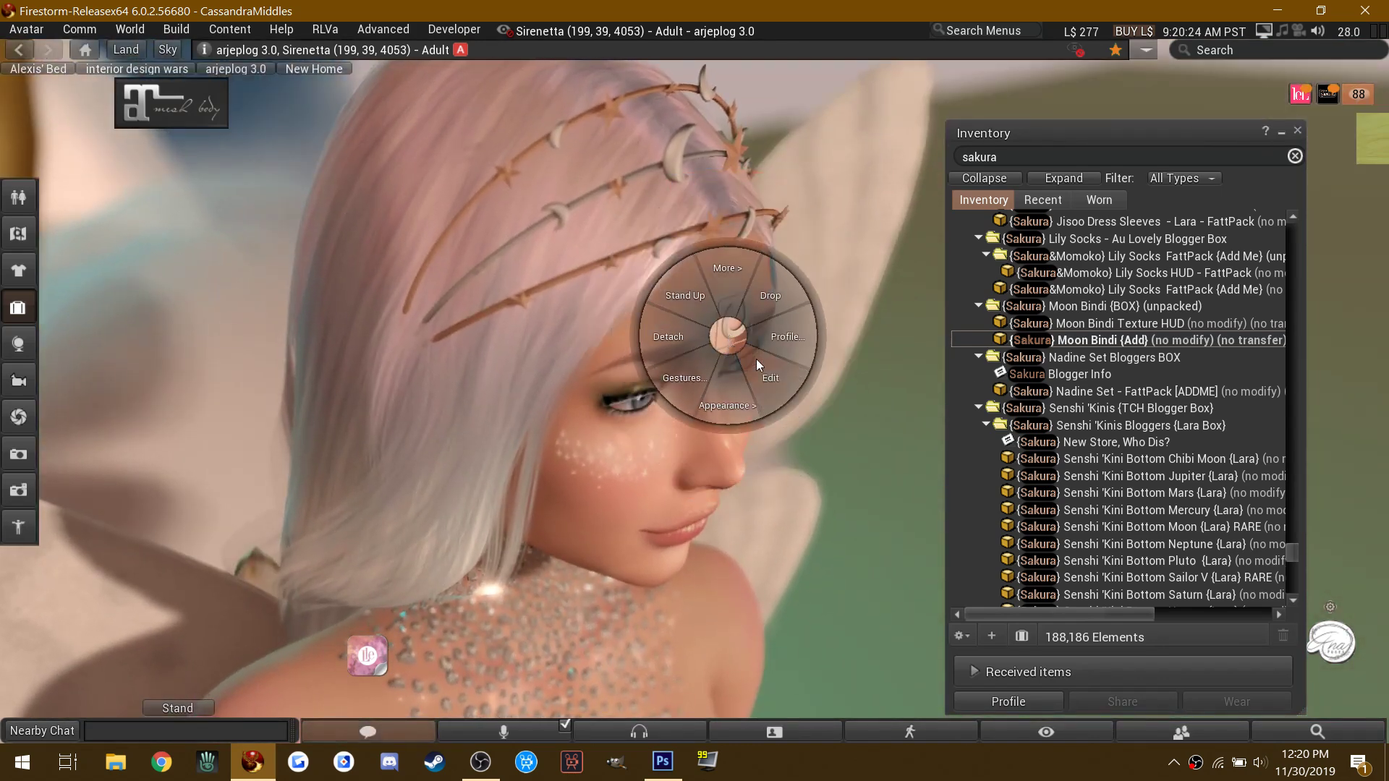
pyautogui.click(720, 340)
pyautogui.moveTo(629, 320); pyautogui.dragTo(620, 324)
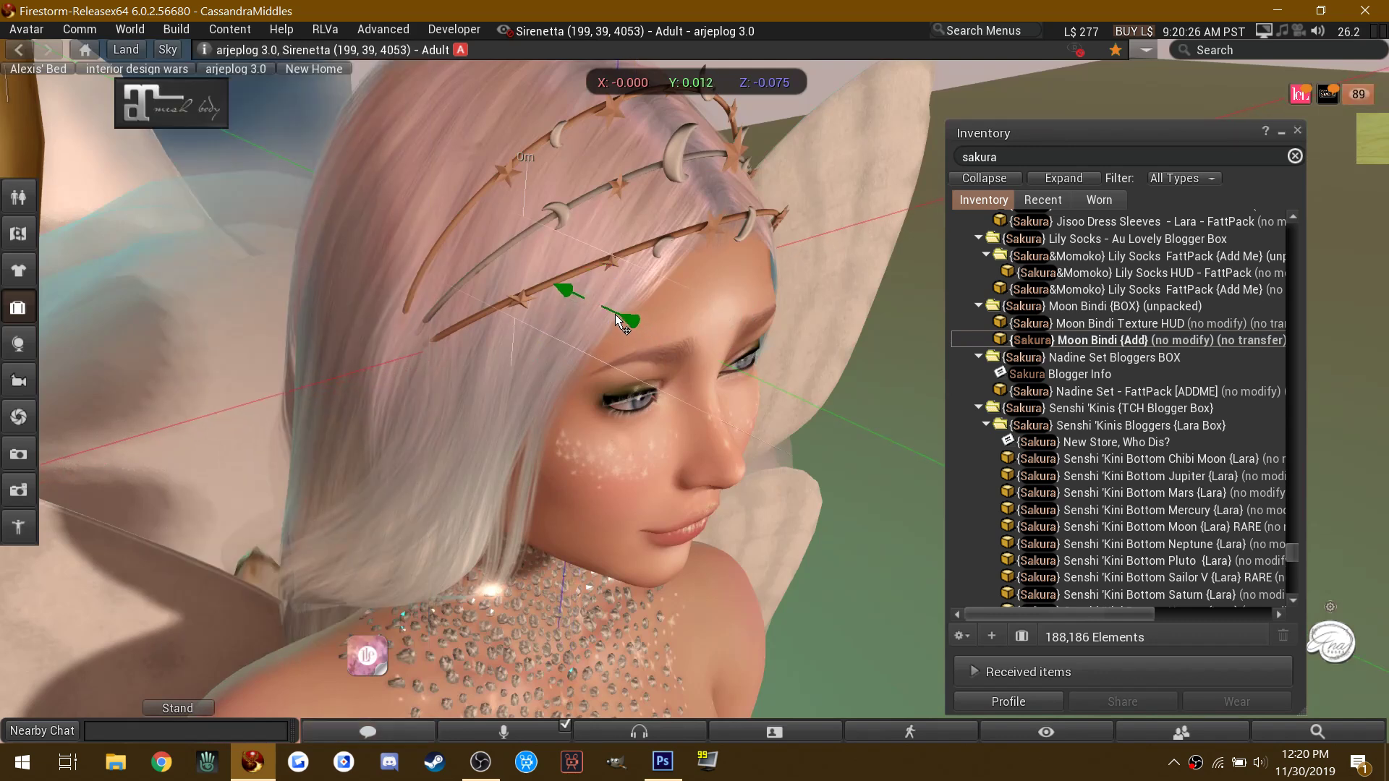
pyautogui.moveTo(626, 320); pyautogui.dragTo(626, 320)
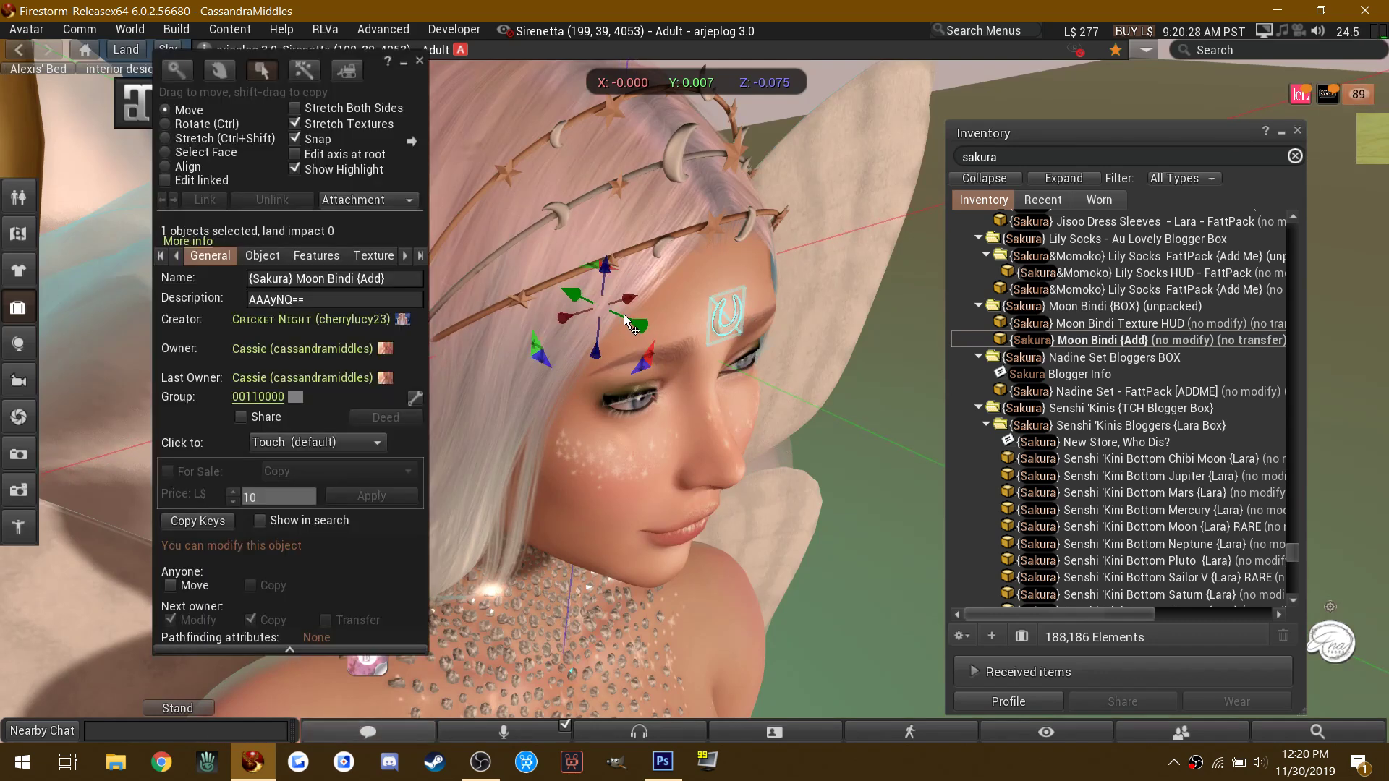
pyautogui.click(419, 63)
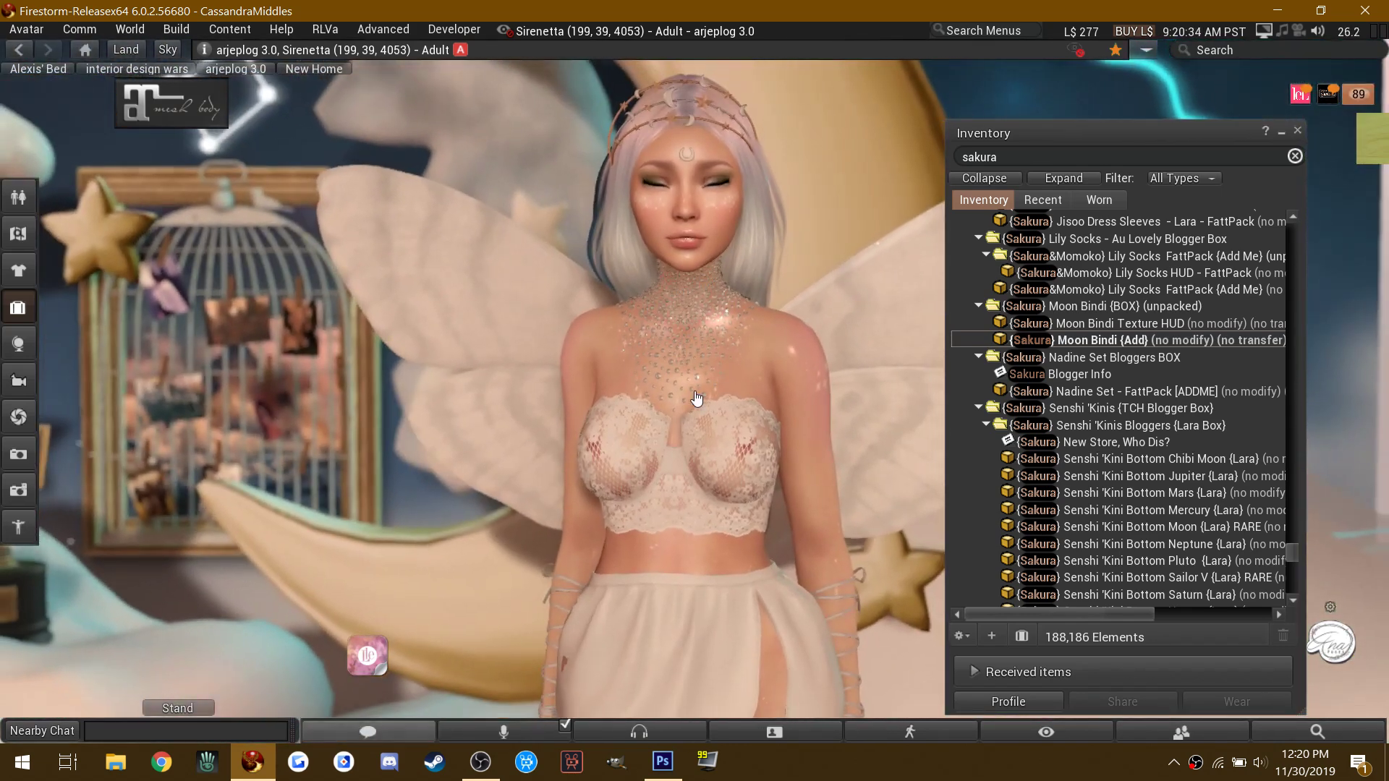
# Step: Nudge the Moon Bindi sideways to X -0.002 to centre it on the forehead
pyautogui.rightClick(685, 157)
pyautogui.click(700, 176)
pyautogui.moveTo(717, 169); pyautogui.dragTo(716, 171)
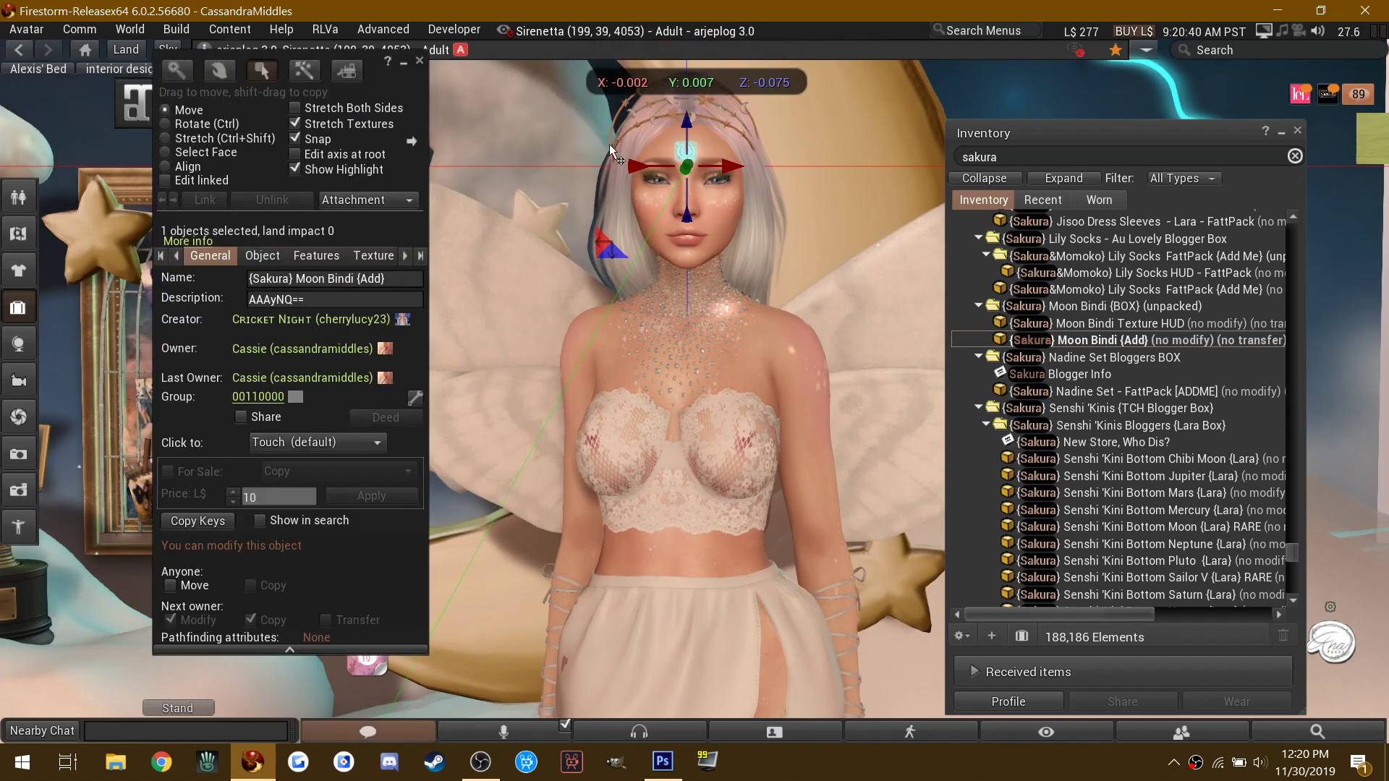
pyautogui.click(416, 66)
# Step: Move the pose stand carrying the avatar out of the moon and cloud scene onto the empty floor
pyautogui.keyDown('alt'); pyautogui.moveTo(687, 464); pyautogui.dragTo(549, 471); pyautogui.keyUp('alt')
pyautogui.press('Escape')
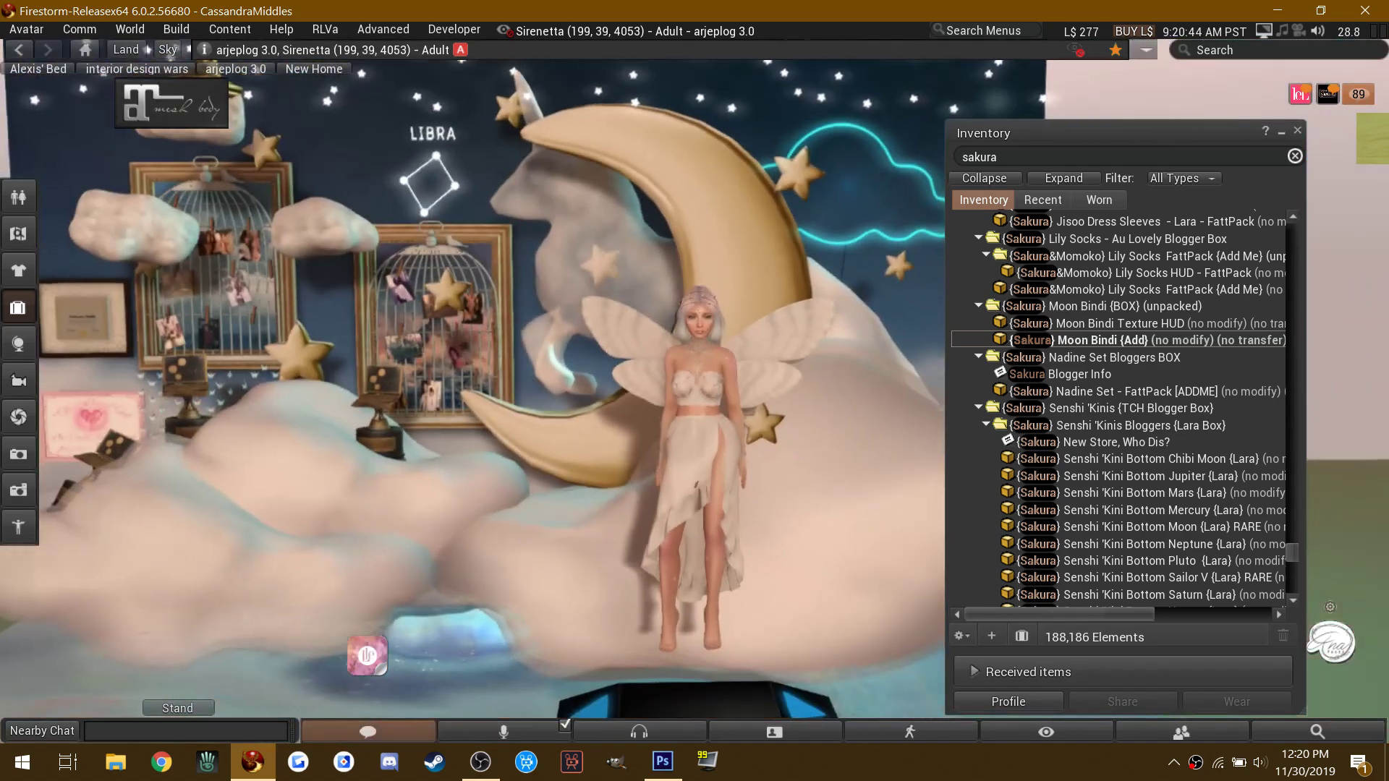
pyautogui.scroll(-10, 696, 397)
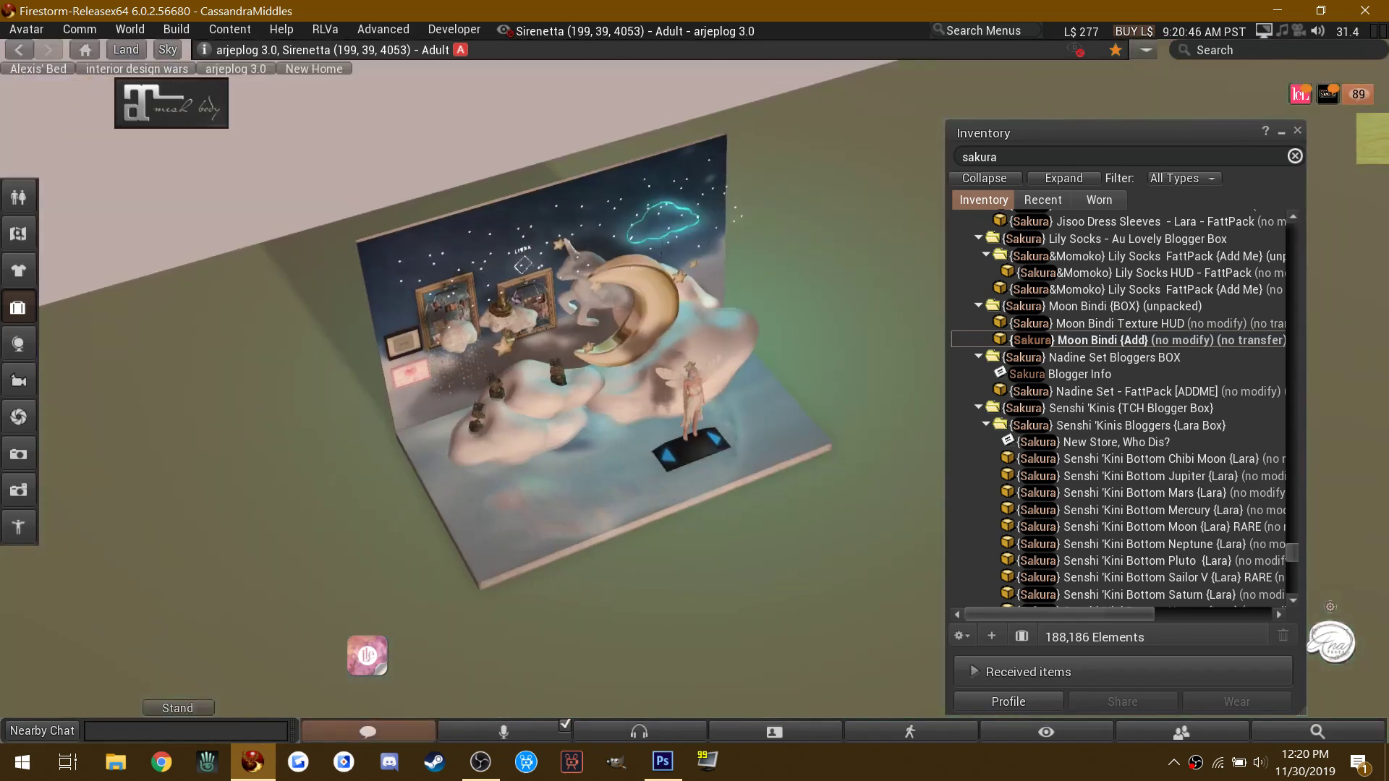
pyautogui.rightClick(698, 432)
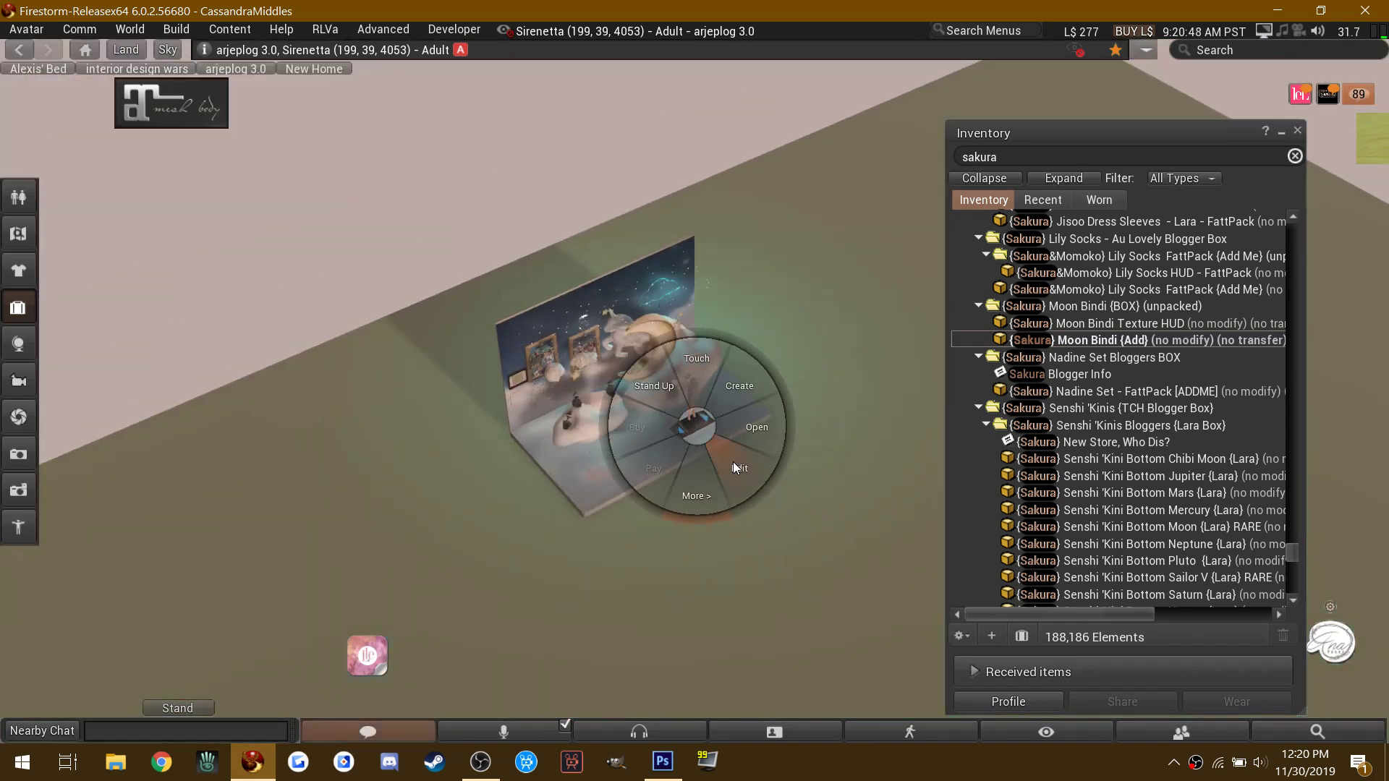
pyautogui.click(727, 458)
pyautogui.moveTo(667, 437); pyautogui.dragTo(279, 599)
pyautogui.hotkey('ctrl', 'w')
# Step: Move the {anc} ripple oil mesh out of the scene to the pose stand, at about X 198.5, Y 25.5
pyautogui.rightClick(682, 436)
pyautogui.click(705, 457)
pyautogui.hotkey('ctrl', 'w')
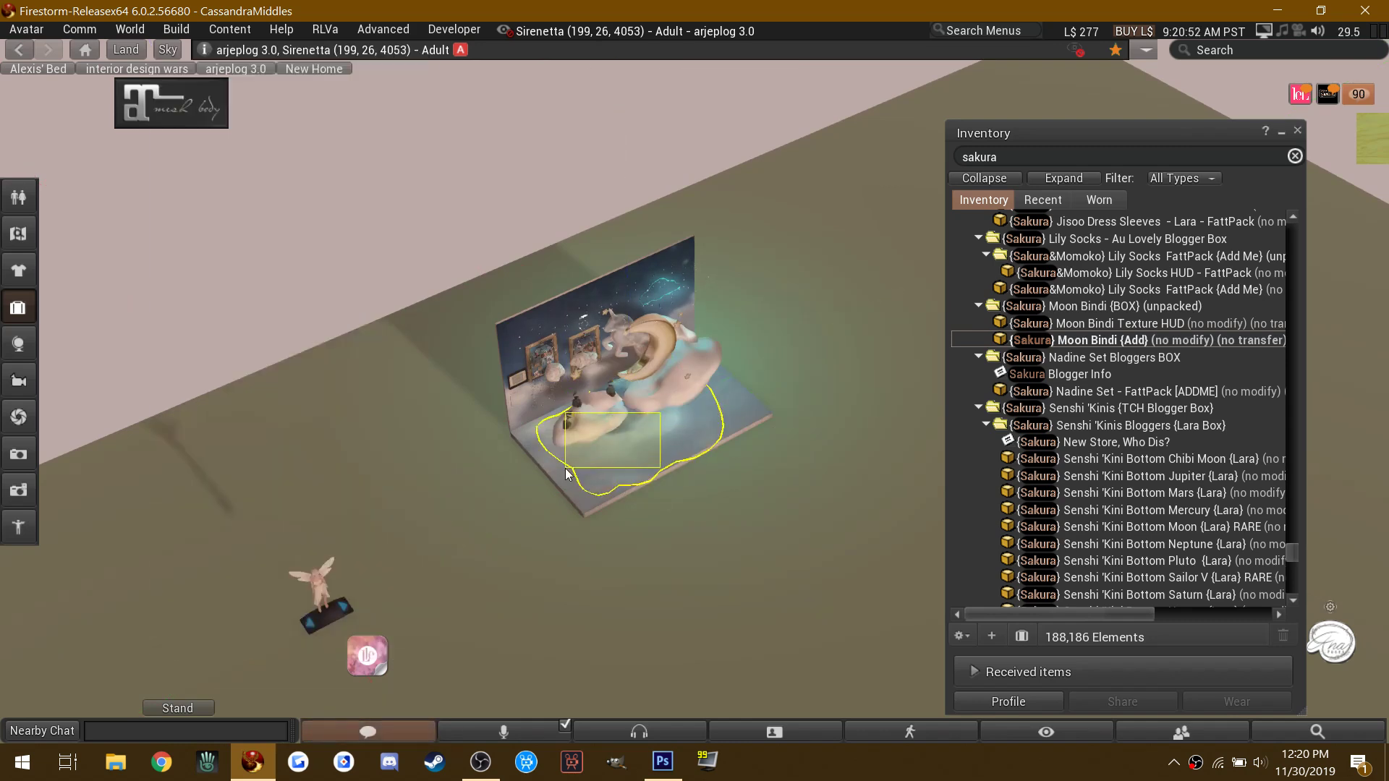
pyautogui.rightClick(662, 411)
pyautogui.click(685, 433)
pyautogui.moveTo(664, 404); pyautogui.dragTo(310, 580)
pyautogui.keyDown('ctrl'); pyautogui.keyDown('alt'); pyautogui.moveTo(110, 647); pyautogui.dragTo(695, 391); pyautogui.keyUp('alt'); pyautogui.keyUp('ctrl')
pyautogui.moveTo(670, 543)
pyautogui.keyDown('alt'); pyautogui.mouseDown()
pyautogui.moveTo(669, 481)
pyautogui.moveTo(670, 549)
pyautogui.mouseUp(); pyautogui.keyUp('alt')
# Step: Recolour the large plain floor around the ripple mesh to a muted teal, RGB 154, 191, 189
pyautogui.click(572, 380)
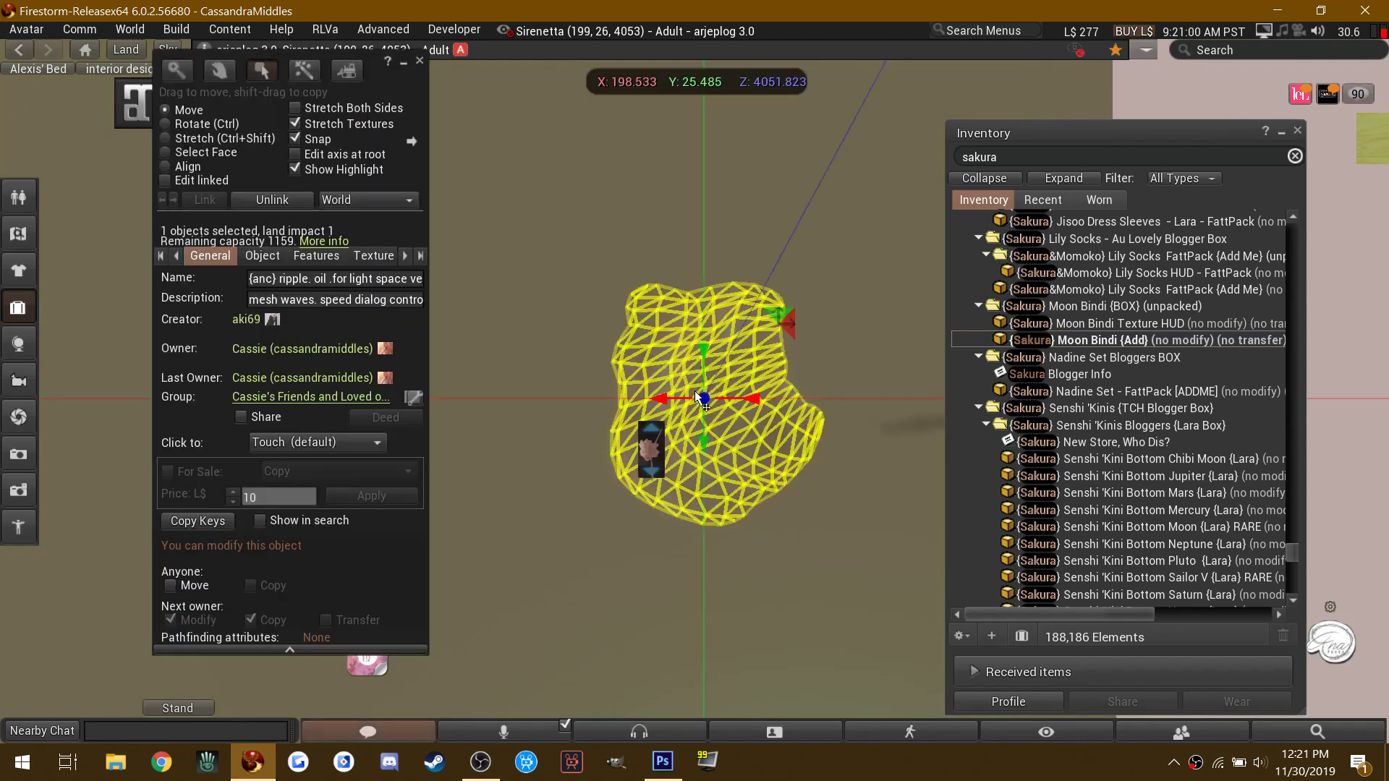
pyautogui.click(375, 255)
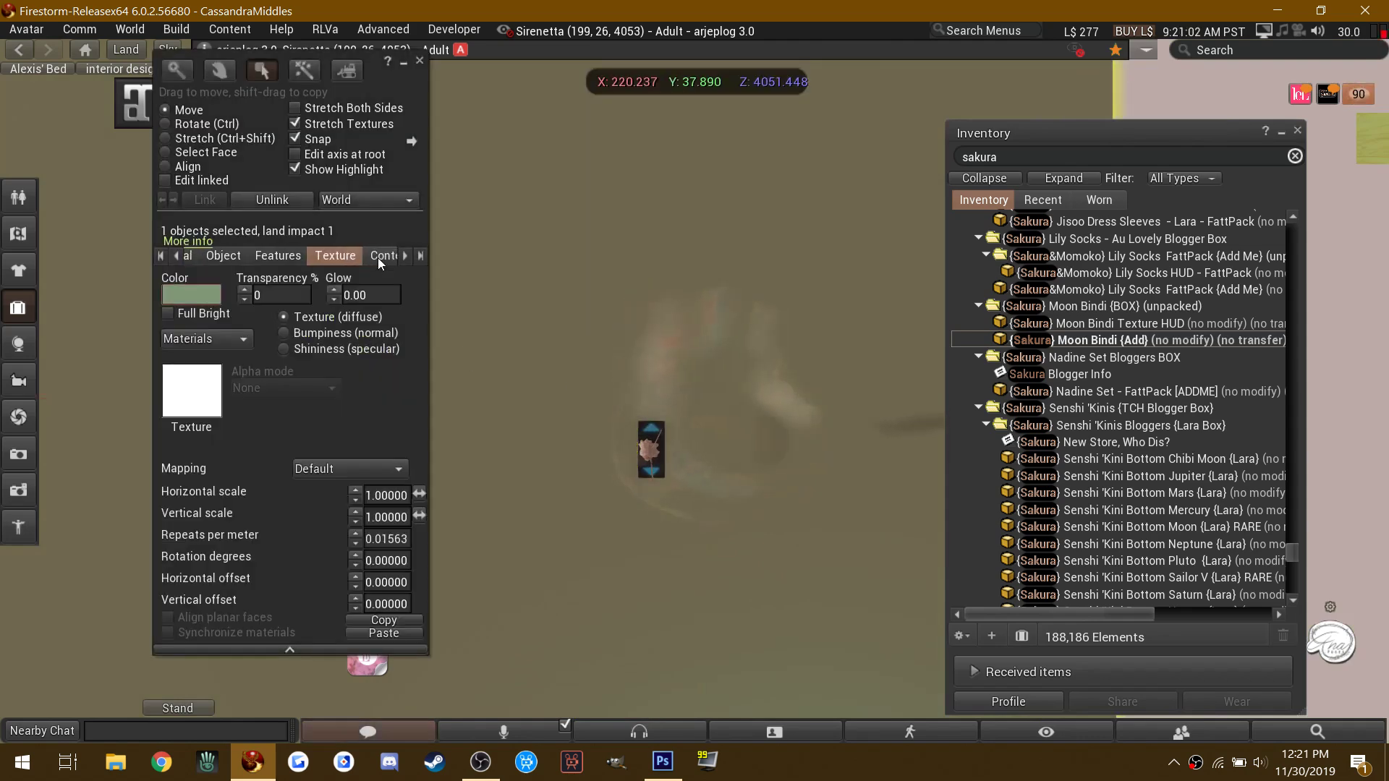
pyautogui.click(214, 302)
pyautogui.click(830, 136)
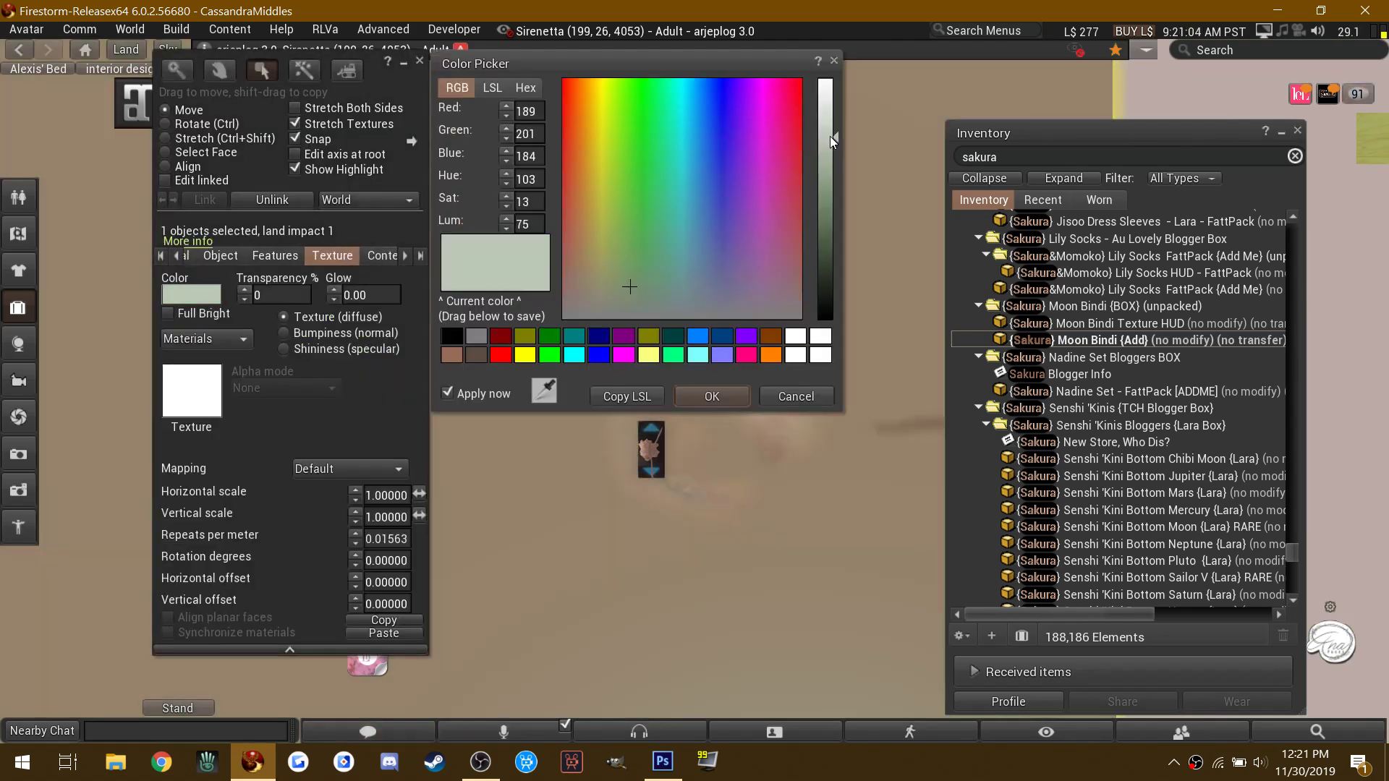
pyautogui.moveTo(712, 218); pyautogui.dragTo(679, 266)
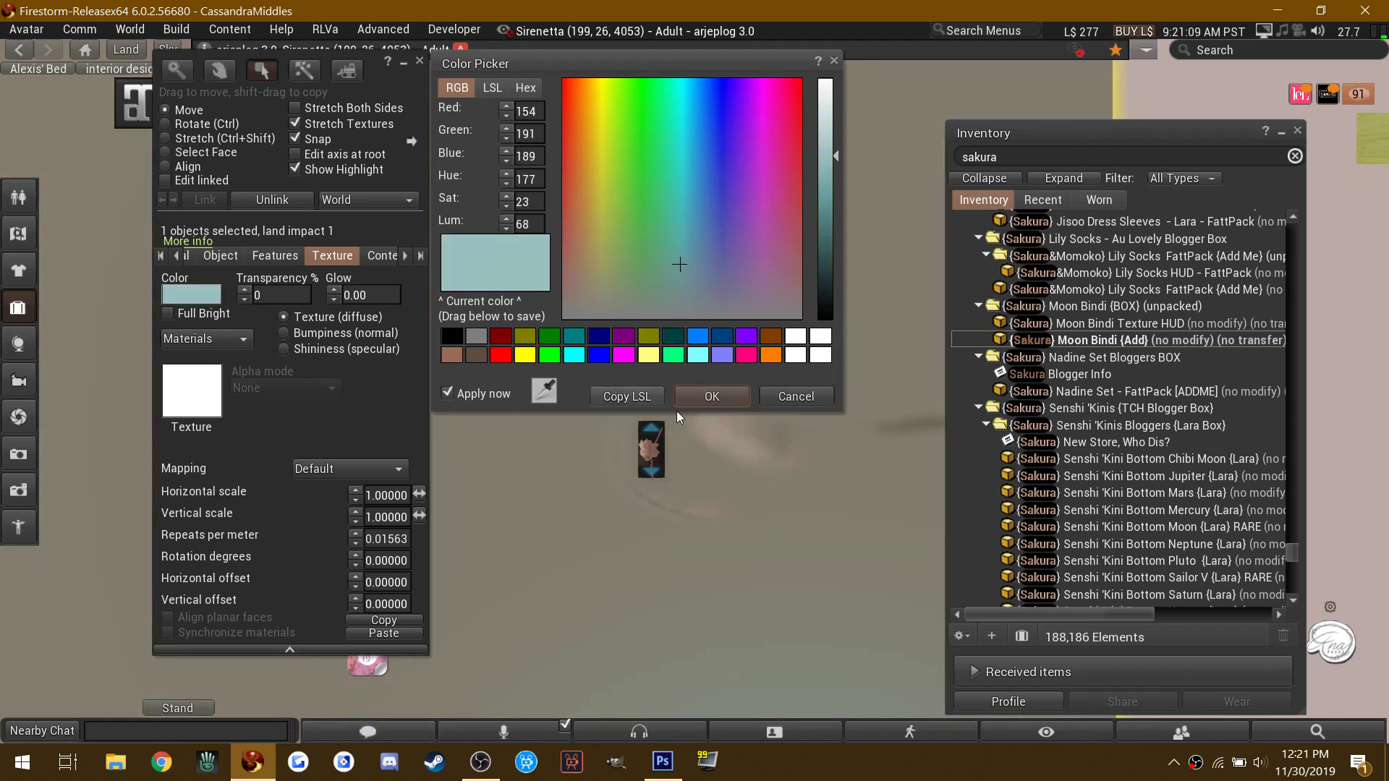
pyautogui.click(713, 392)
# Step: Rotate the pose stand to 90 degrees on X and 90 degrees on Z so the avatar lies flat
pyautogui.click(172, 124)
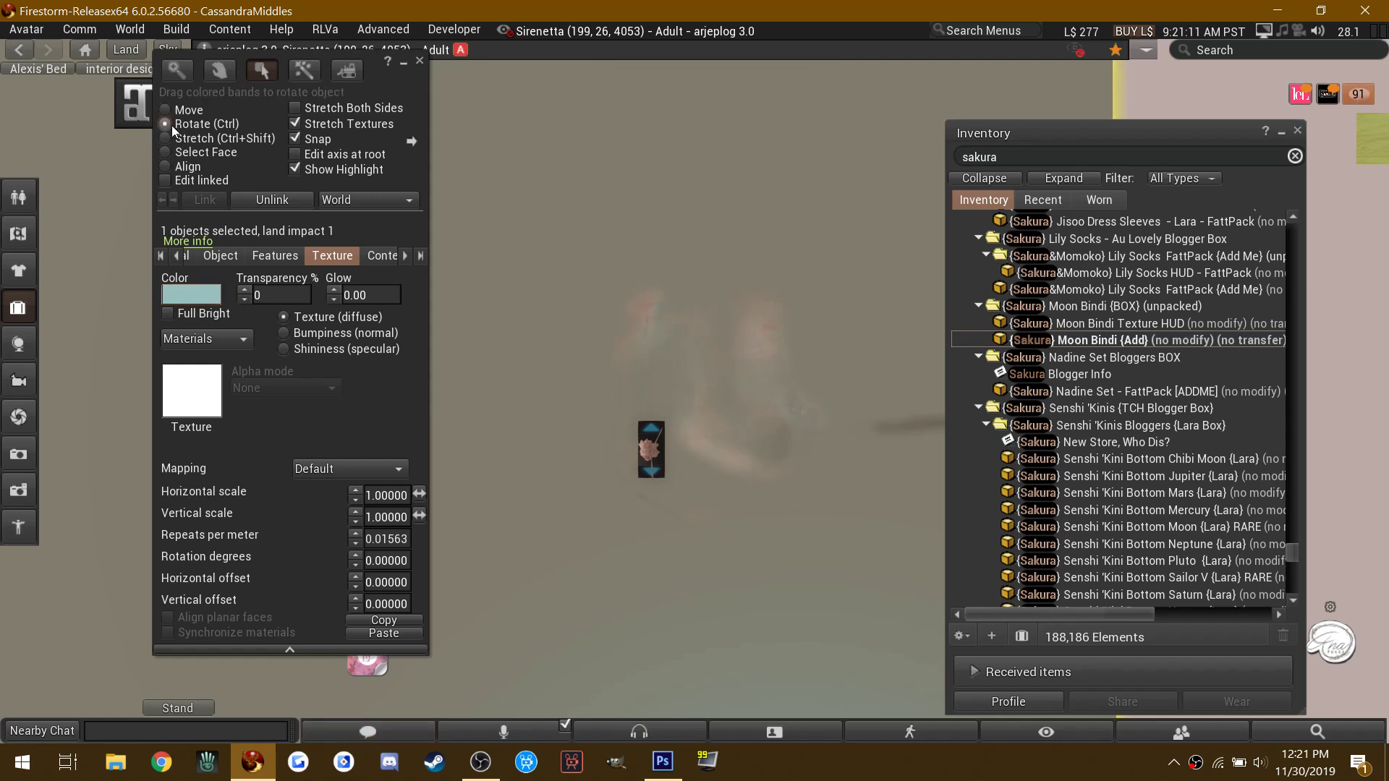
pyautogui.click(661, 471)
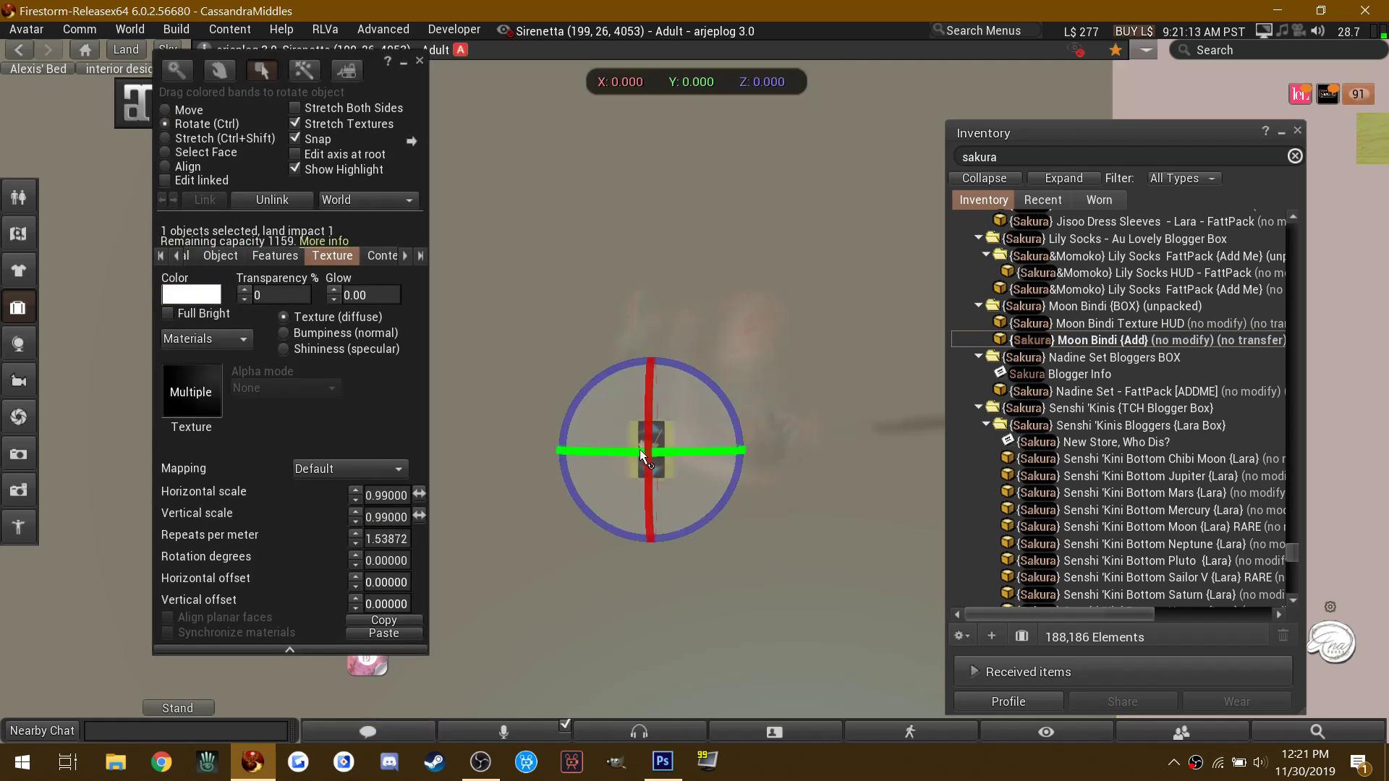
pyautogui.moveTo(578, 440); pyautogui.dragTo(592, 350)
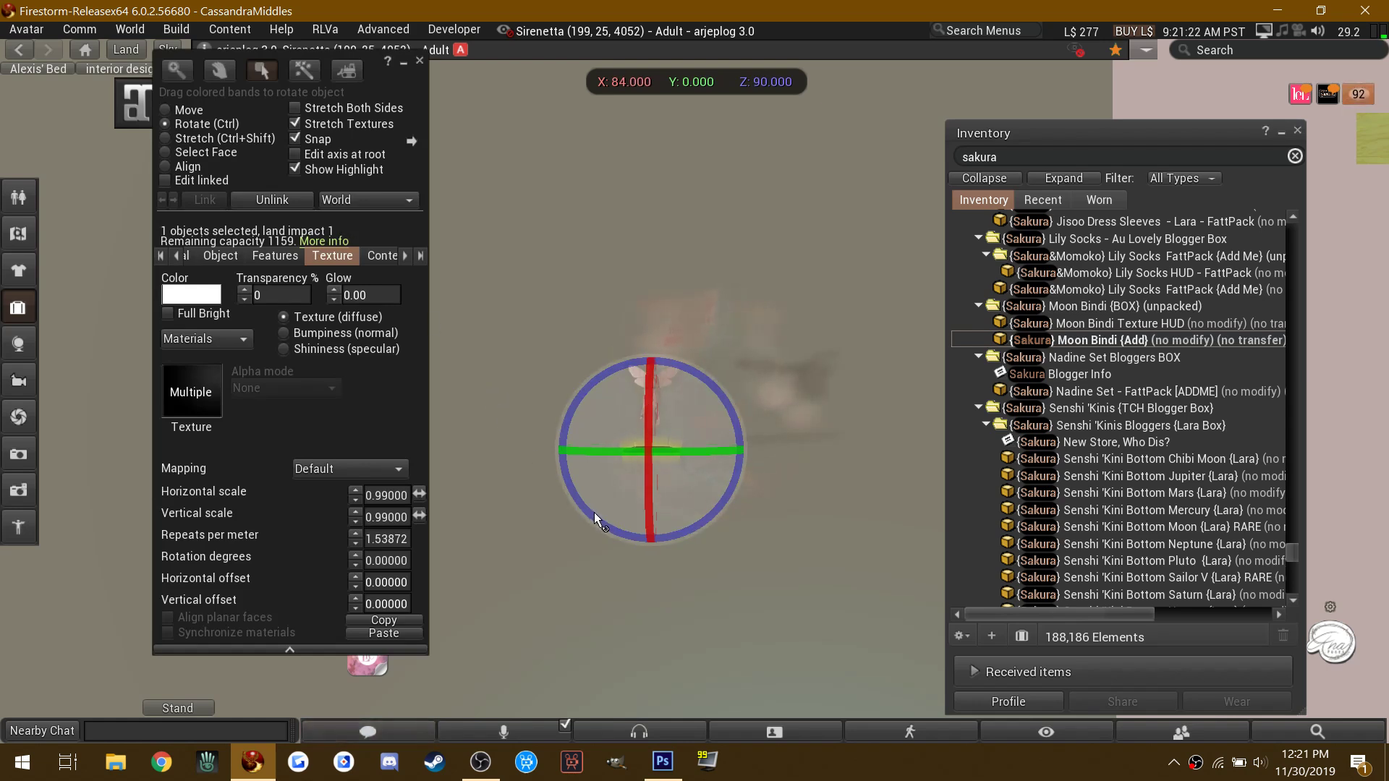
pyautogui.click(219, 256)
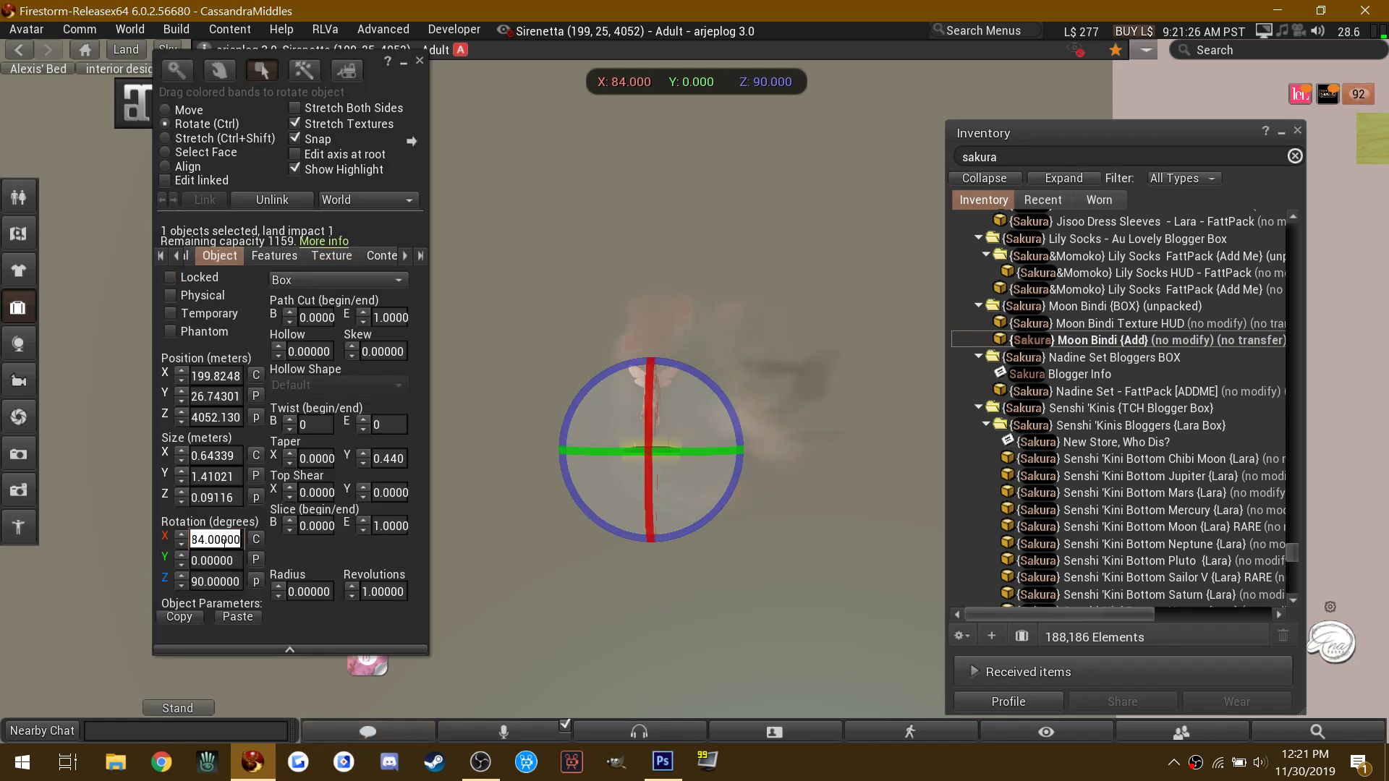
pyautogui.click(165, 112)
pyautogui.keyDown('alt'); pyautogui.click(649, 391); pyautogui.keyUp('alt')
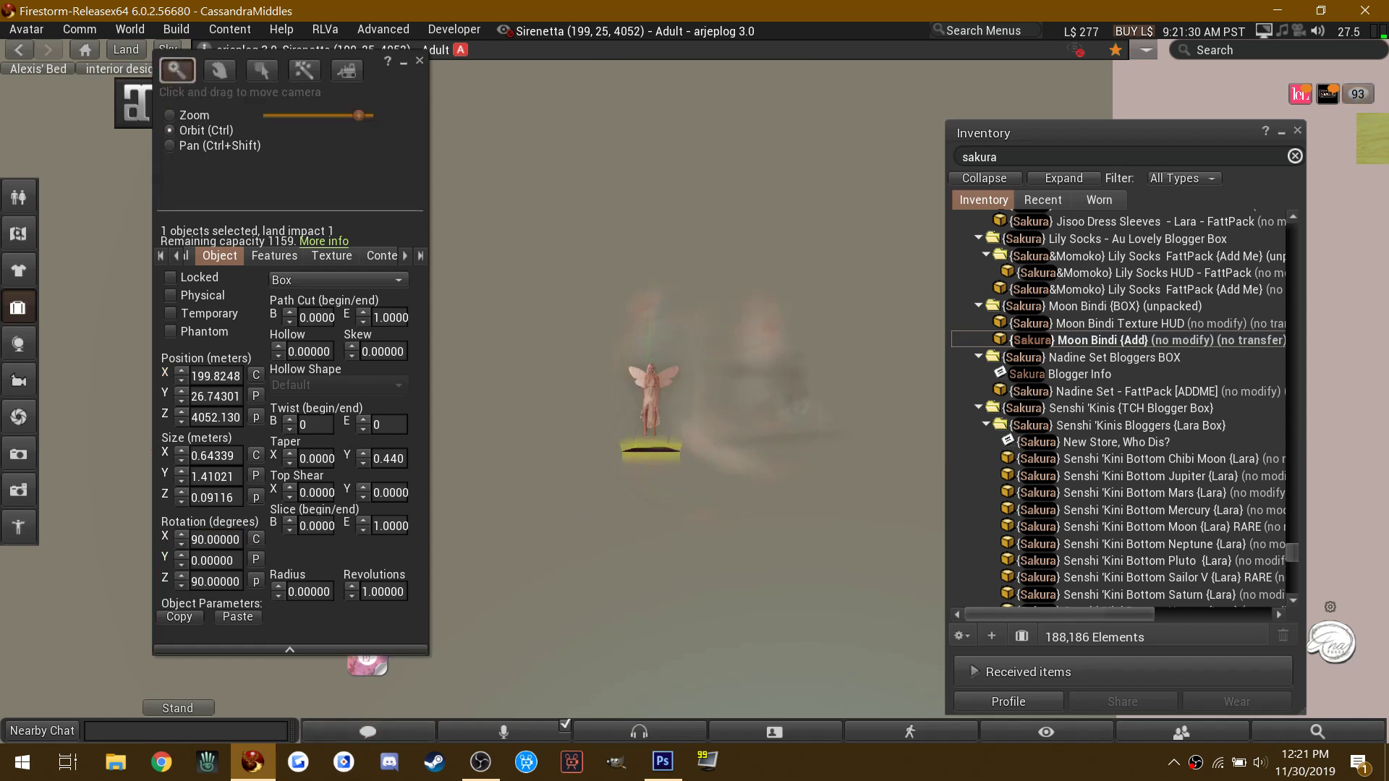
pyautogui.press('Escape')
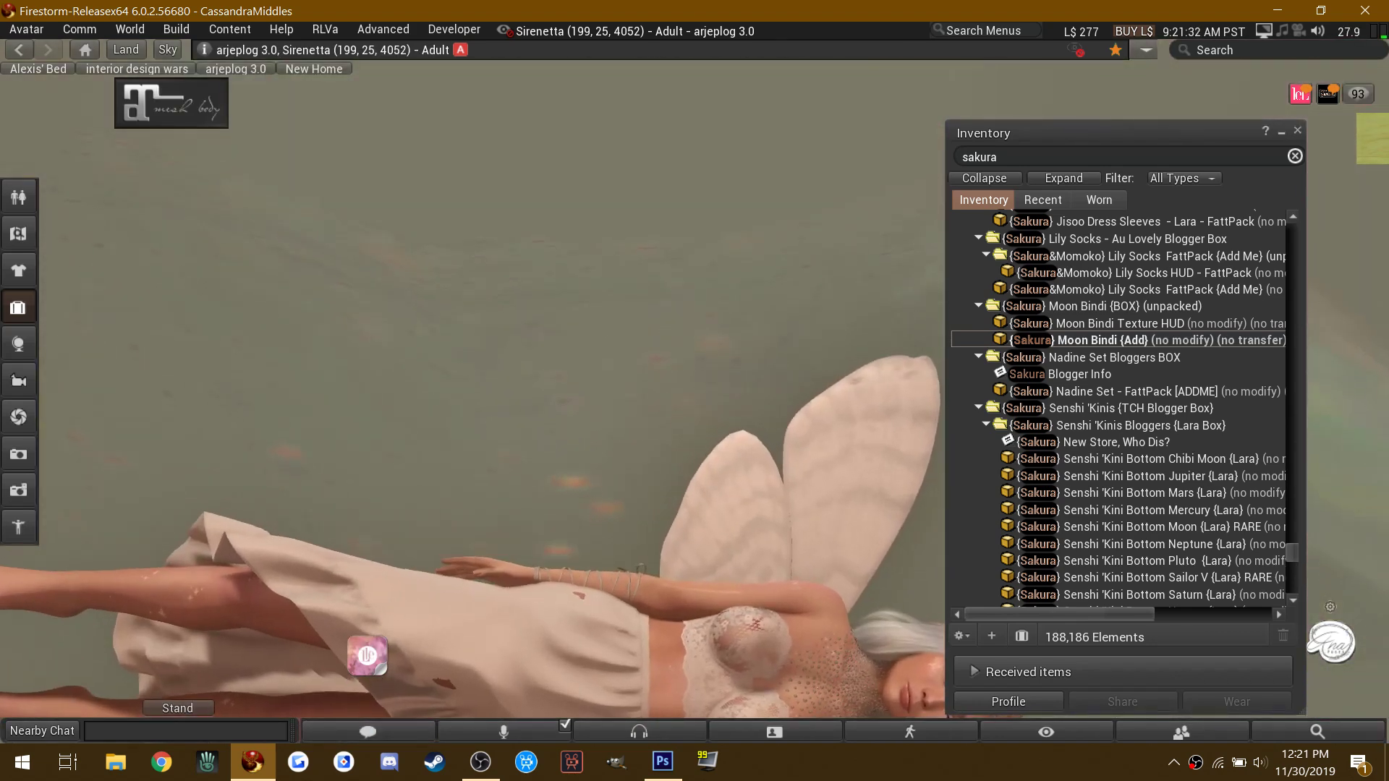
# Step: Rez a flat 5 by 5 m wooden platform above the lying avatar with a rez command in nearby chat
pyautogui.keyDown('ctrl'); pyautogui.keyDown('alt'); pyautogui.moveTo(649, 391); pyautogui.dragTo(947, 412); pyautogui.keyUp('alt'); pyautogui.keyUp('ctrl')
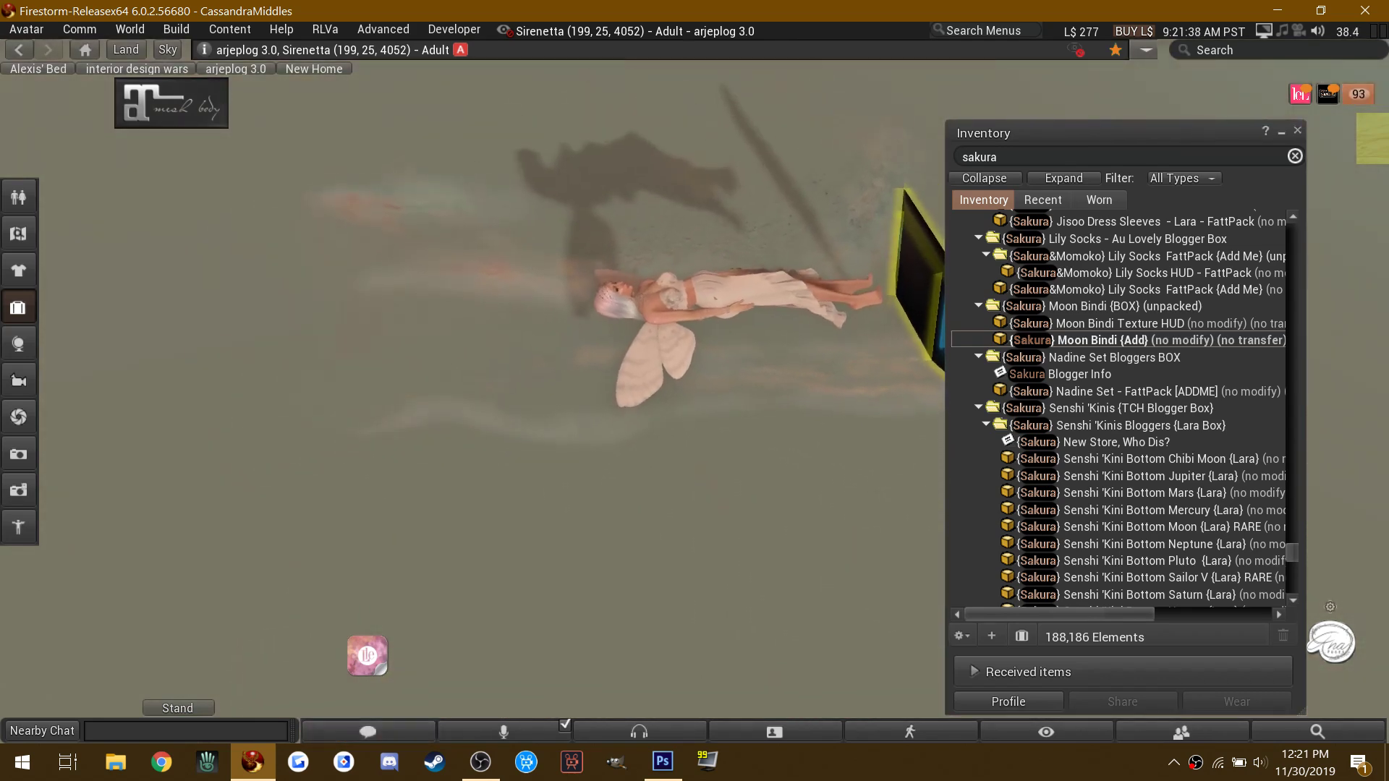
pyautogui.hotkey('ctrl', '3')
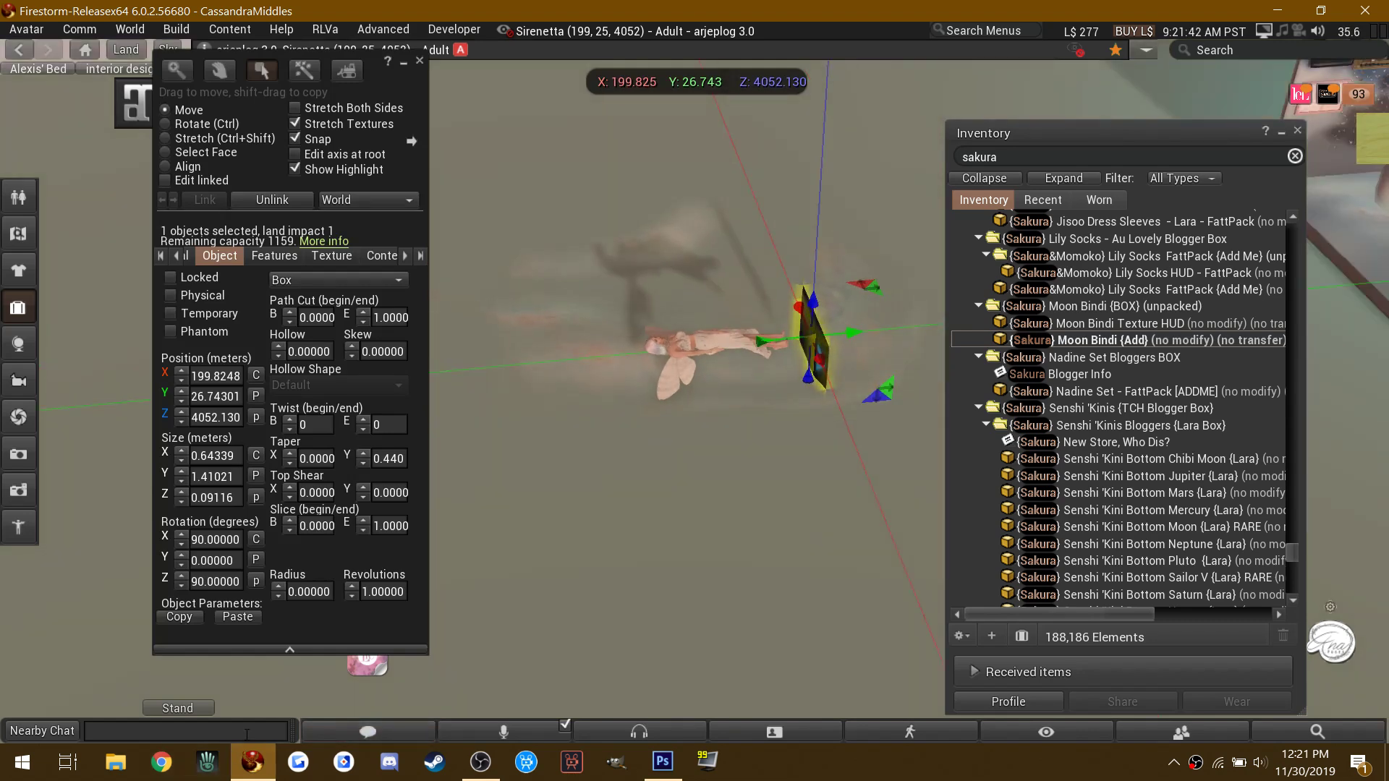
pyautogui.click(86, 731)
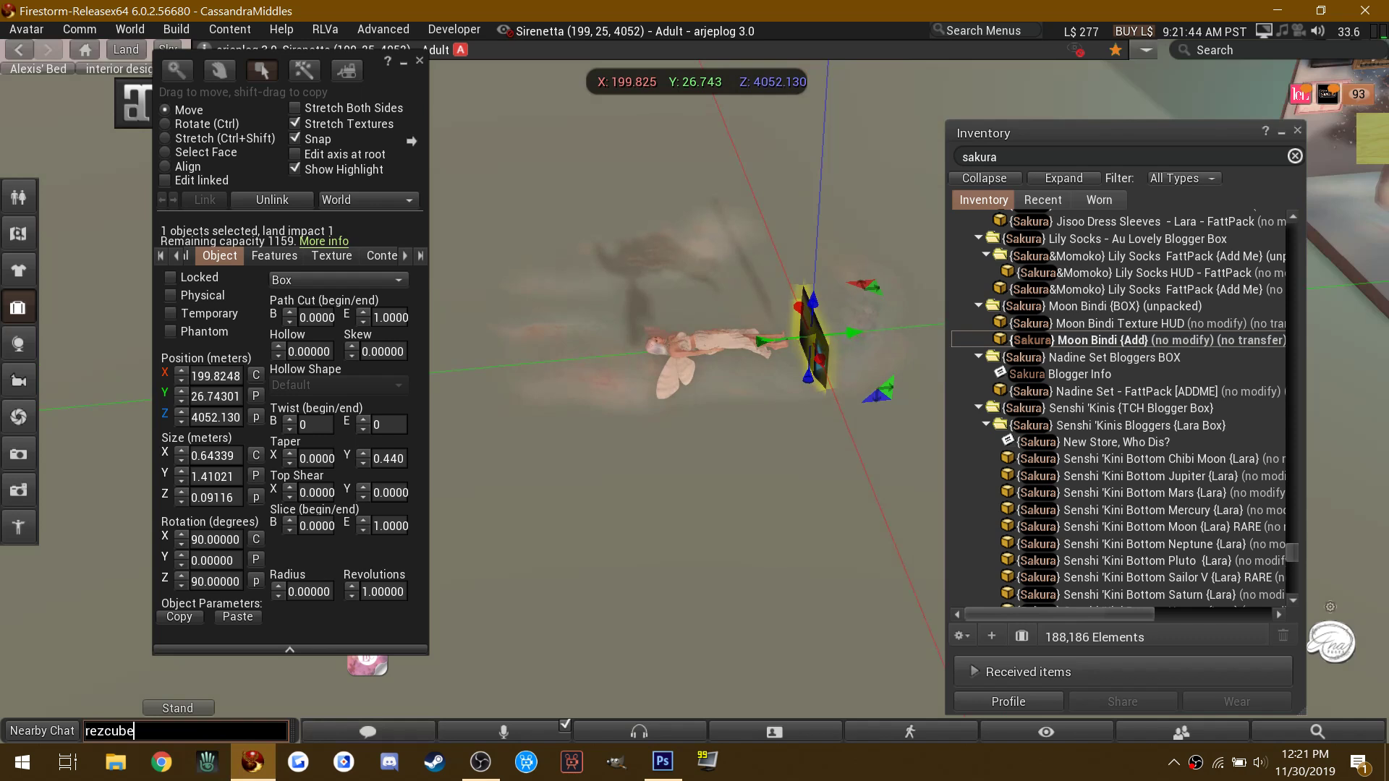
pyautogui.press('Return')
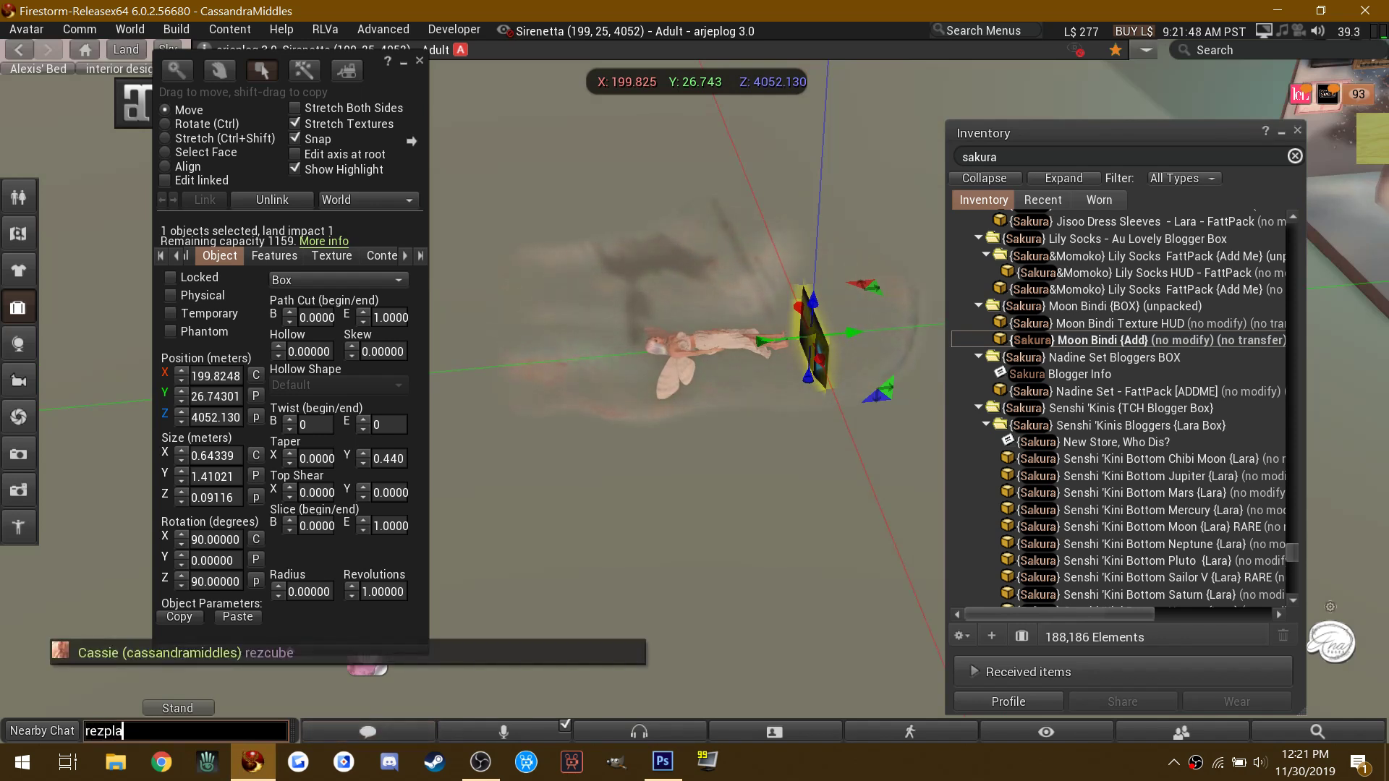
pyautogui.press('Return')
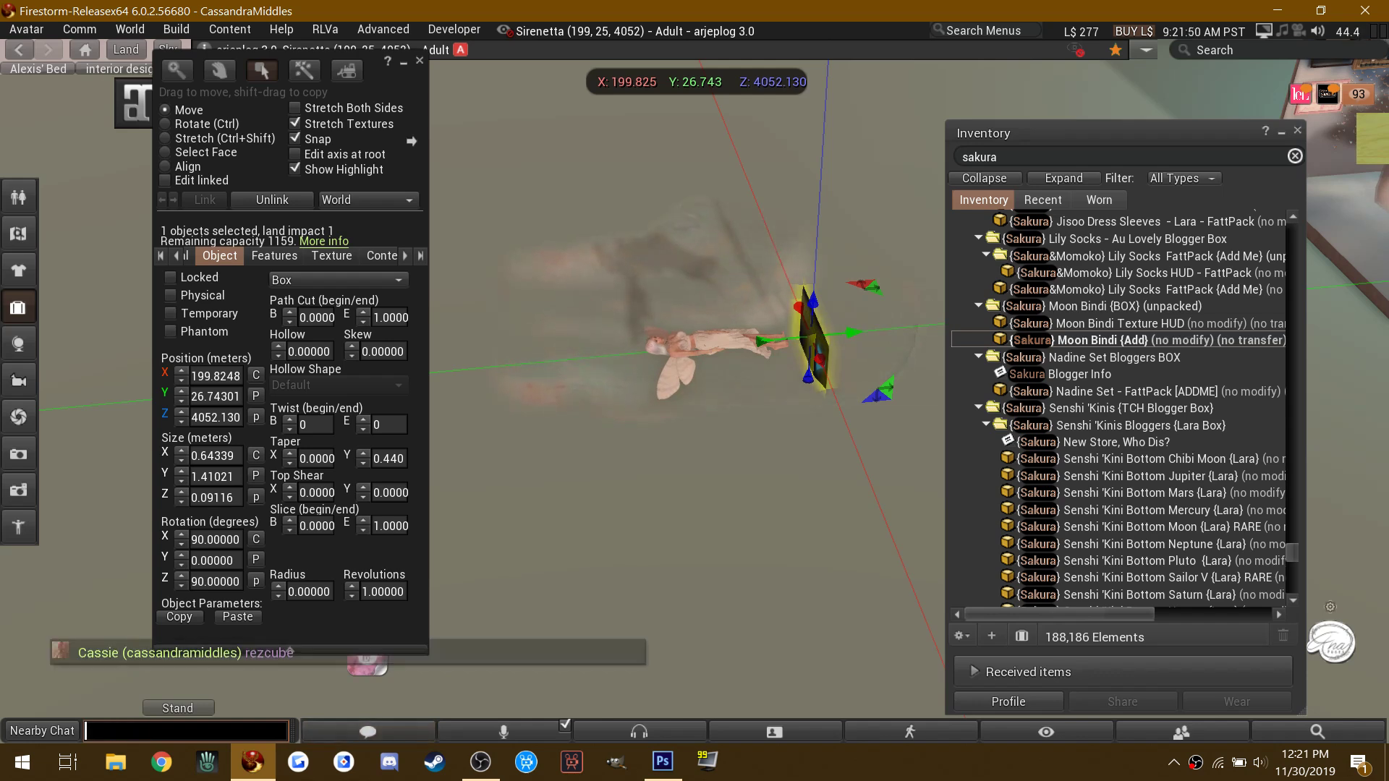
pyautogui.keyDown('alt'); pyautogui.click(867, 484); pyautogui.keyUp('alt')
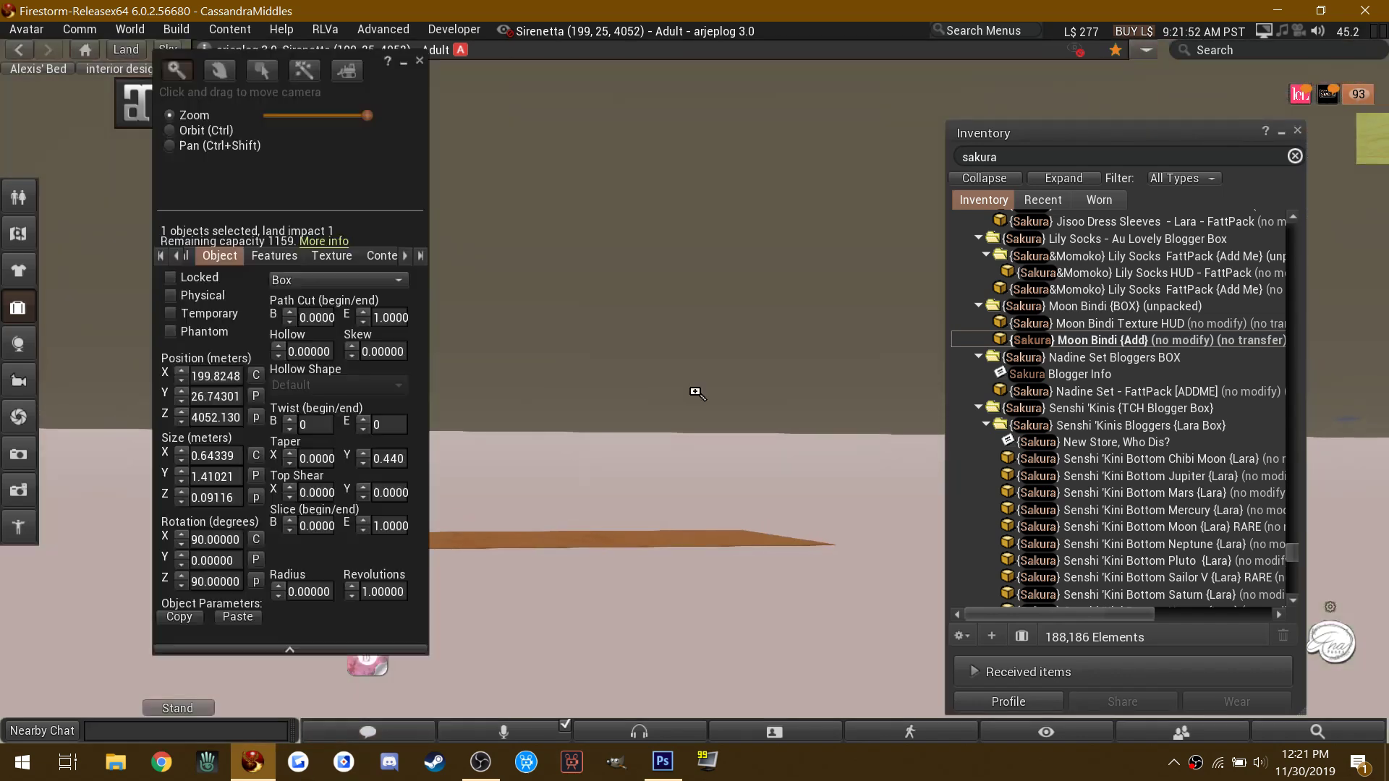
pyautogui.moveTo(598, 501); pyautogui.dragTo(679, 253)
pyautogui.press('Escape')
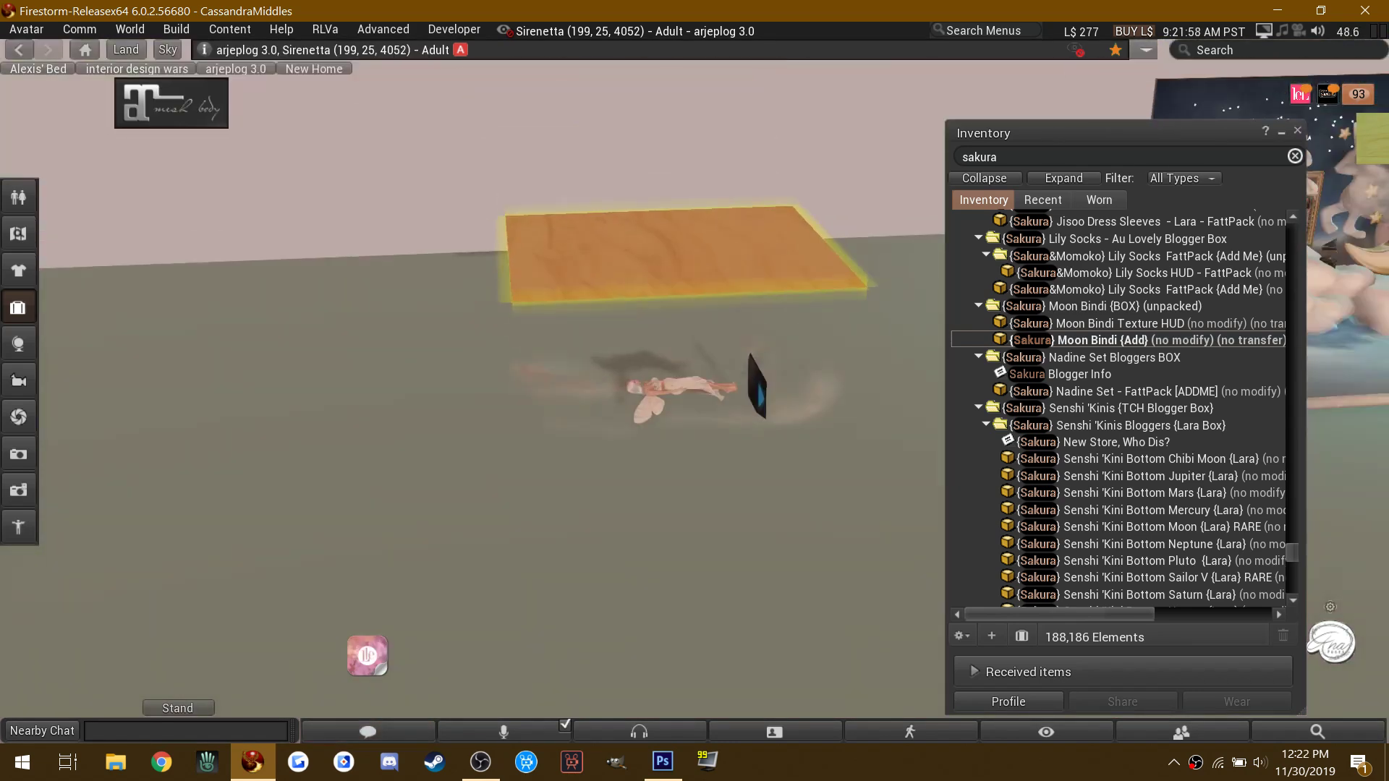
# Step: Replace the wood texture of the new platform with the plain blank texture
pyautogui.hotkey('ctrl', '3')
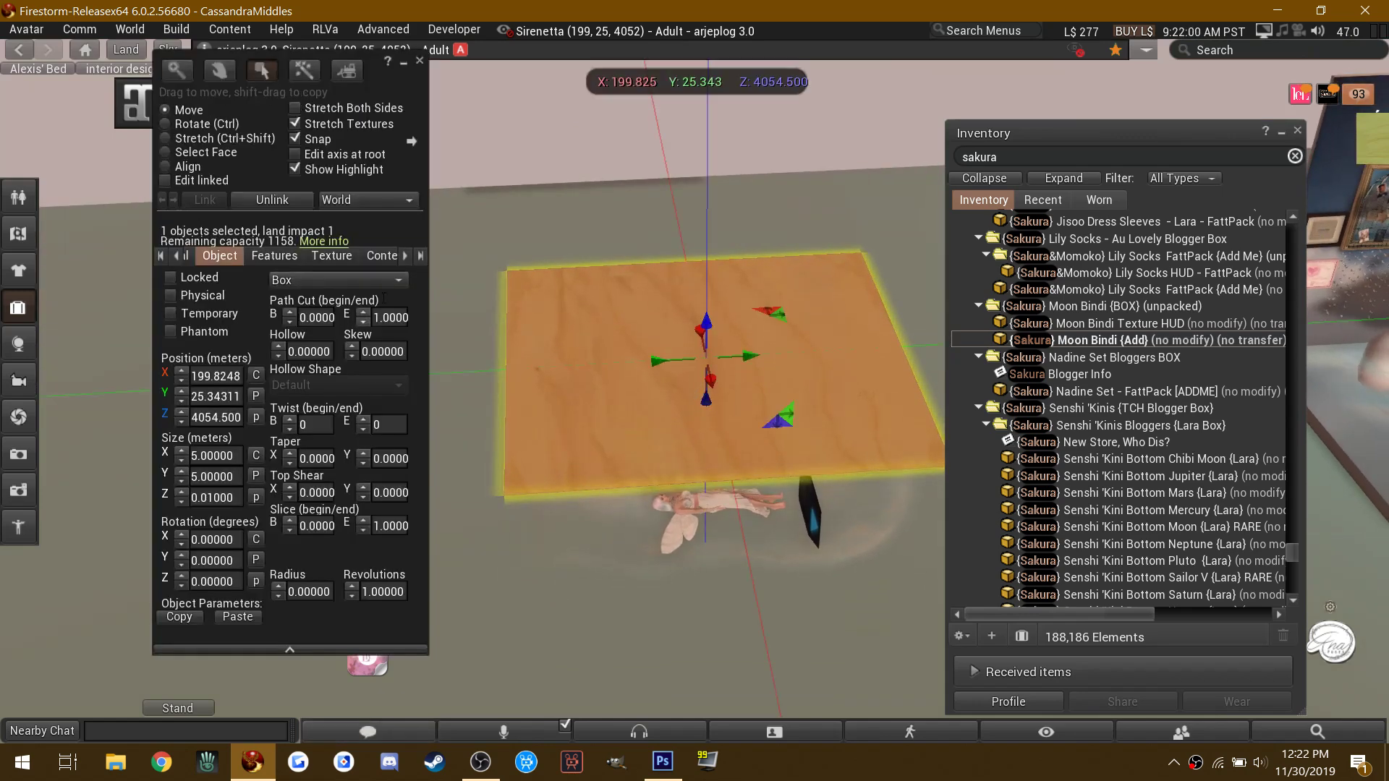
pyautogui.click(345, 257)
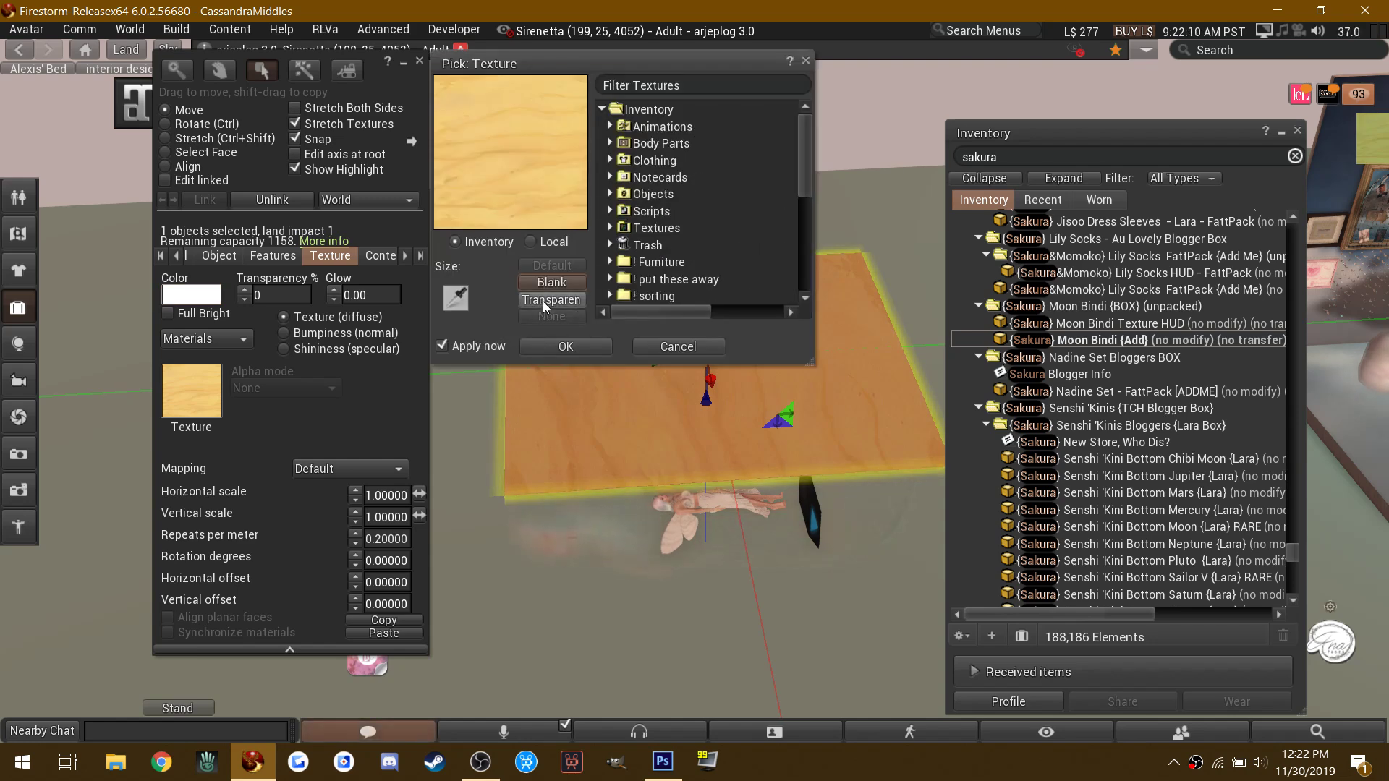
pyautogui.click(544, 300)
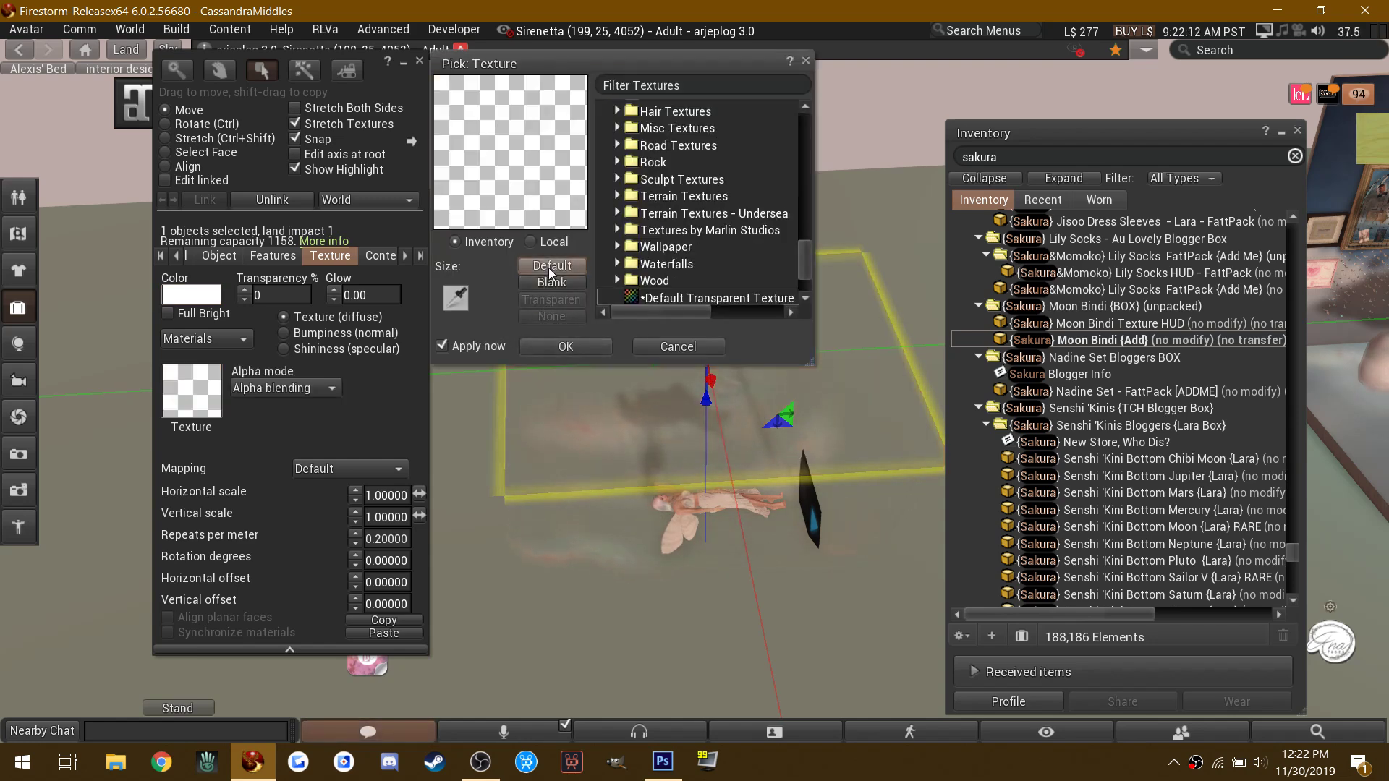
pyautogui.click(550, 281)
pyautogui.click(576, 341)
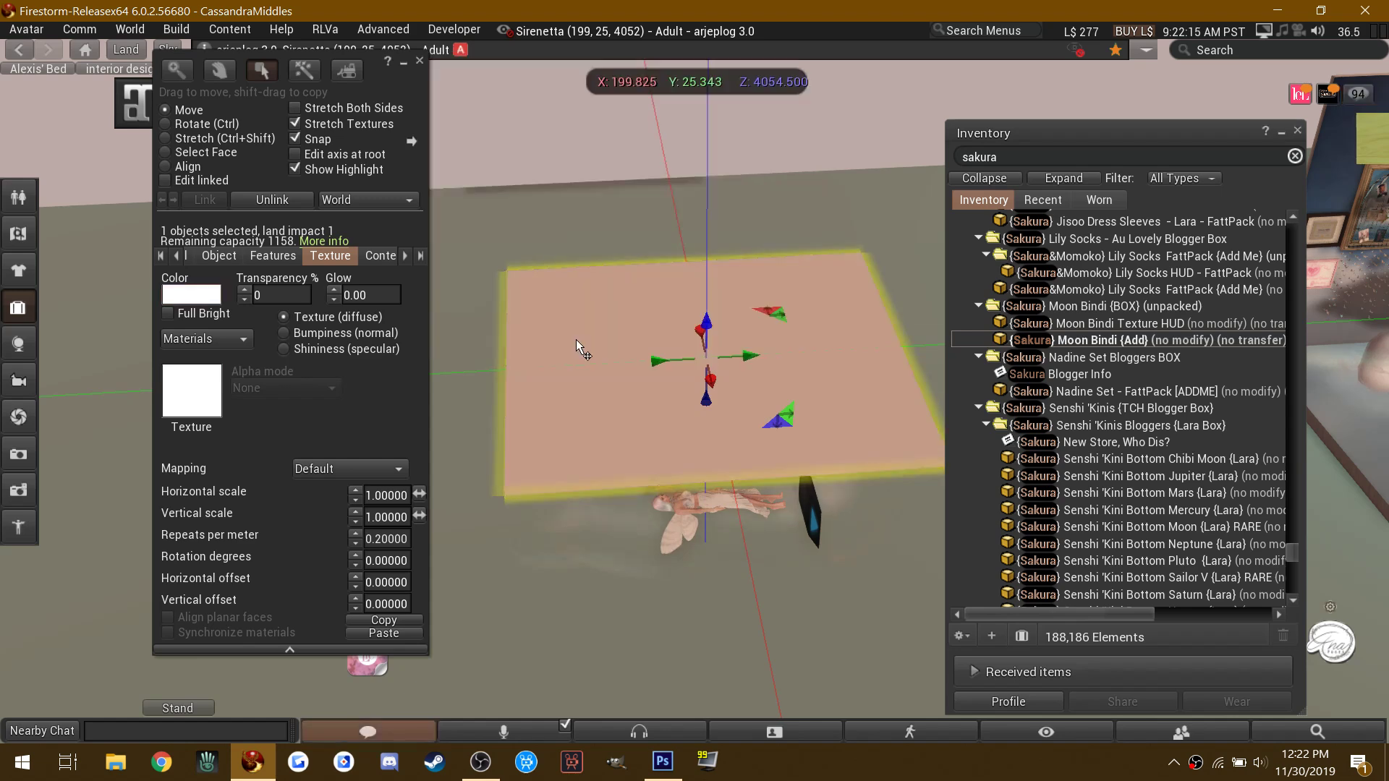
# Step: Rotate the blank platform 90 degrees on Y to stand upright and move it back to about X 197.54
pyautogui.click(165, 137)
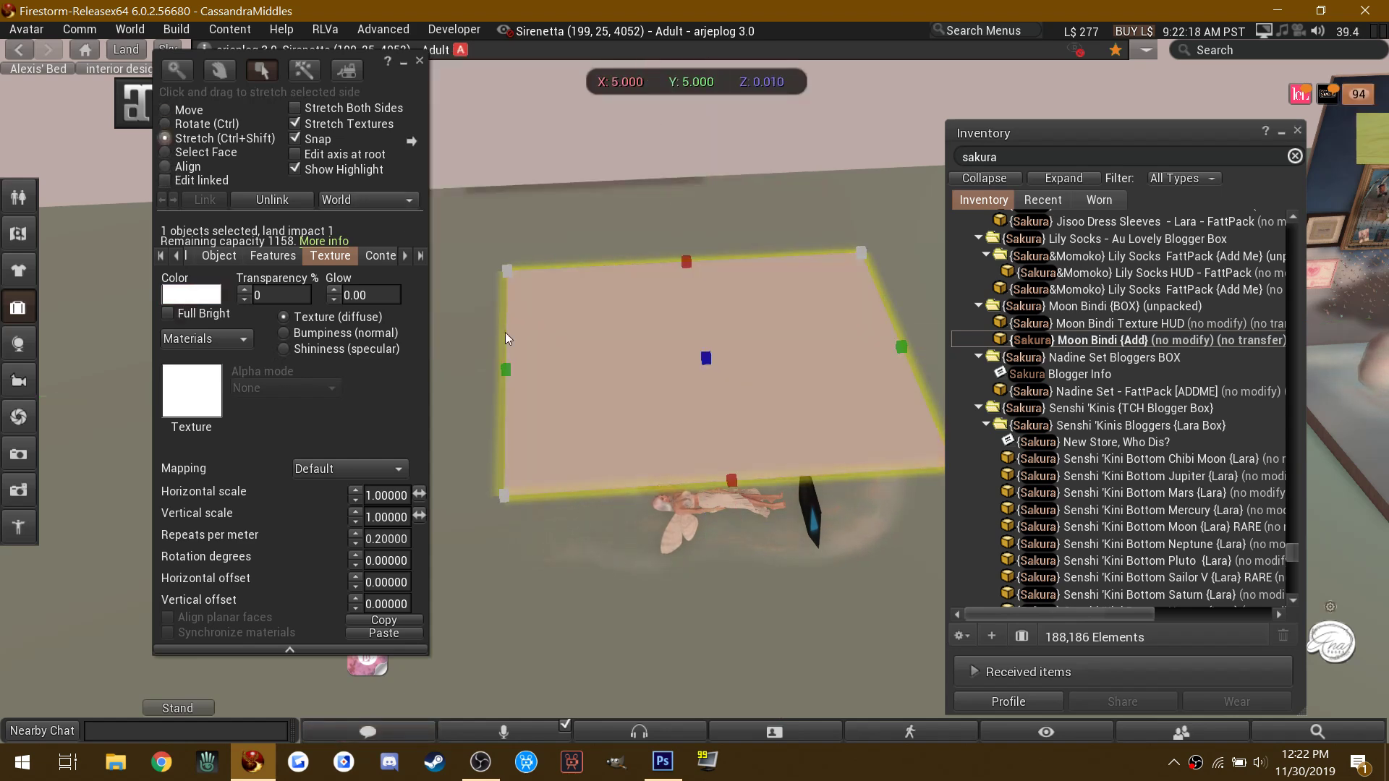
pyautogui.click(164, 123)
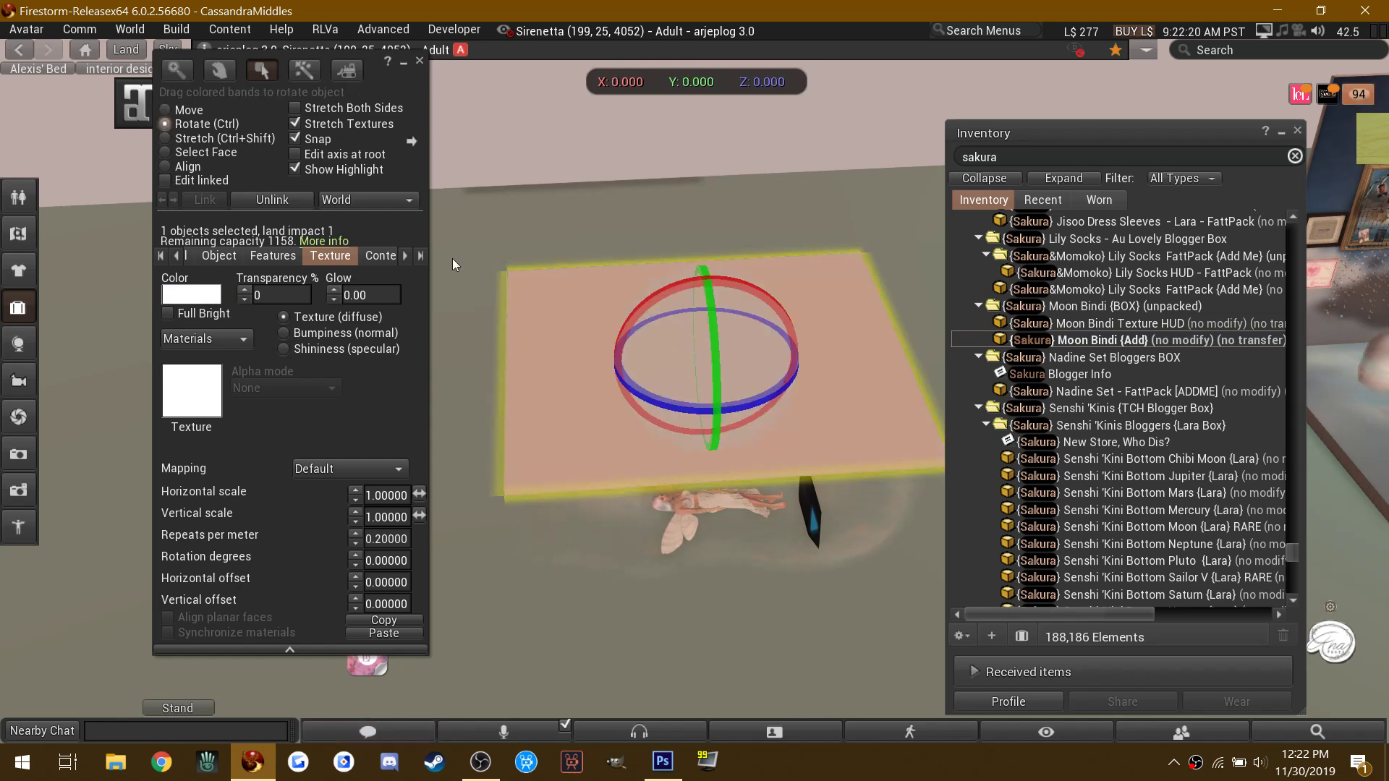
pyautogui.moveTo(719, 315); pyautogui.dragTo(697, 517)
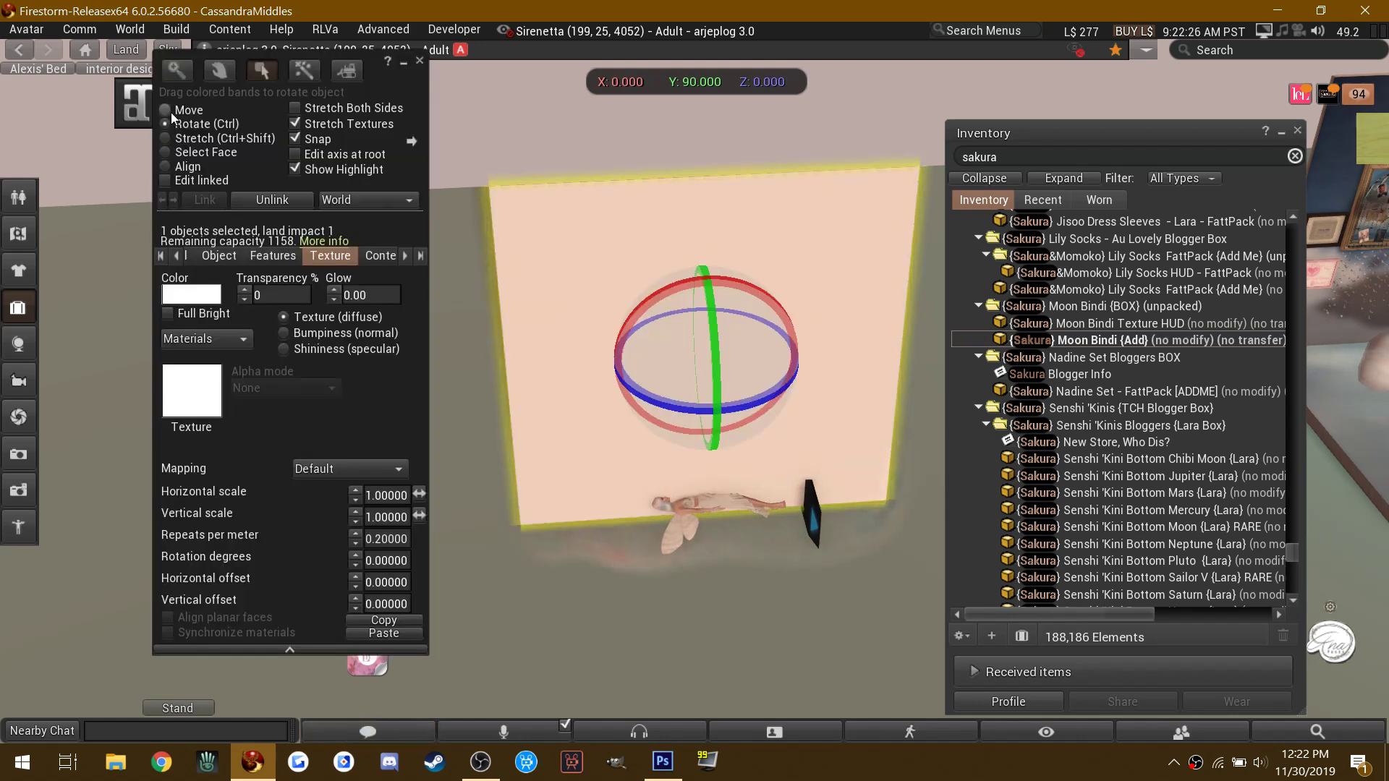
pyautogui.click(168, 110)
pyautogui.moveTo(715, 381); pyautogui.dragTo(687, 289)
# Step: Rotate the ripple mesh to 89 degrees on Y and 90 degrees on Z, and raise it in front of the upright panel
pyautogui.click(706, 465)
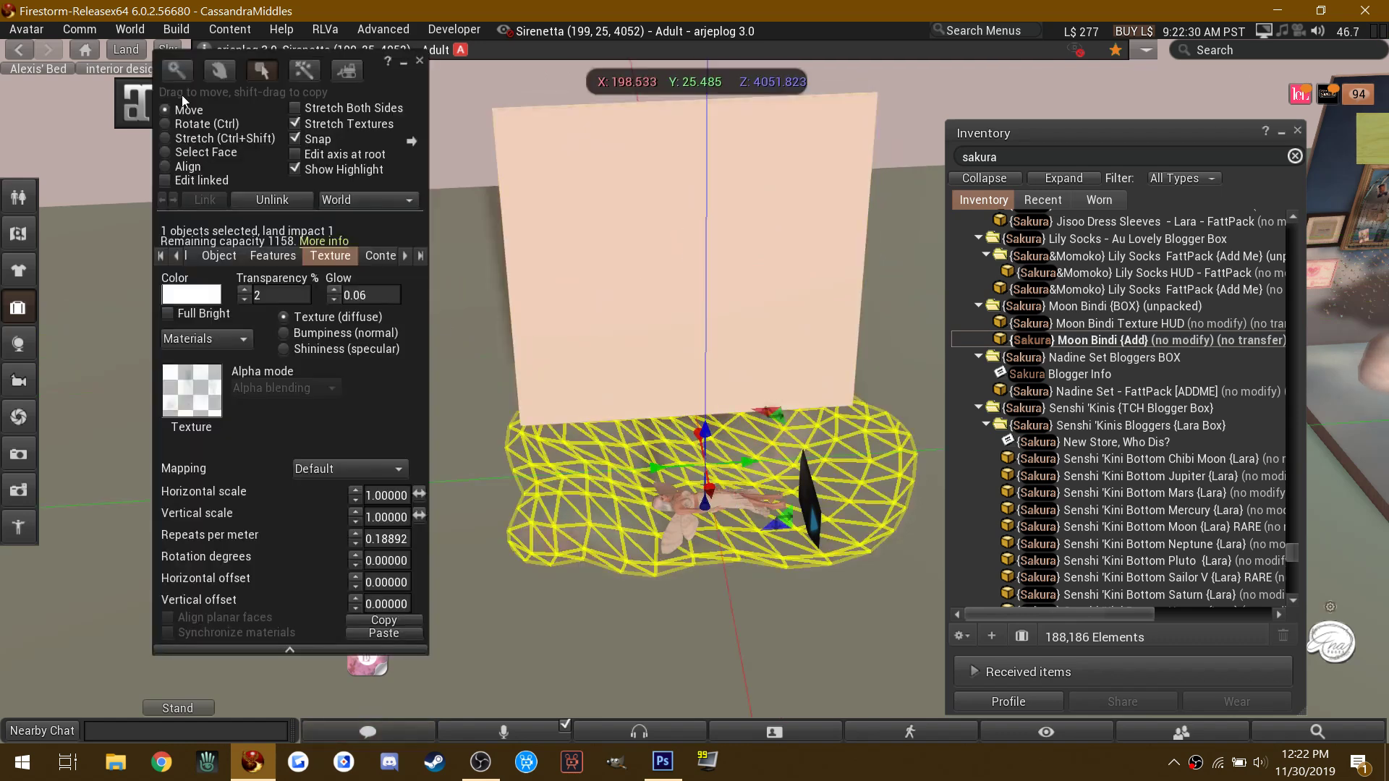
pyautogui.click(169, 123)
pyautogui.moveTo(701, 410); pyautogui.dragTo(688, 585)
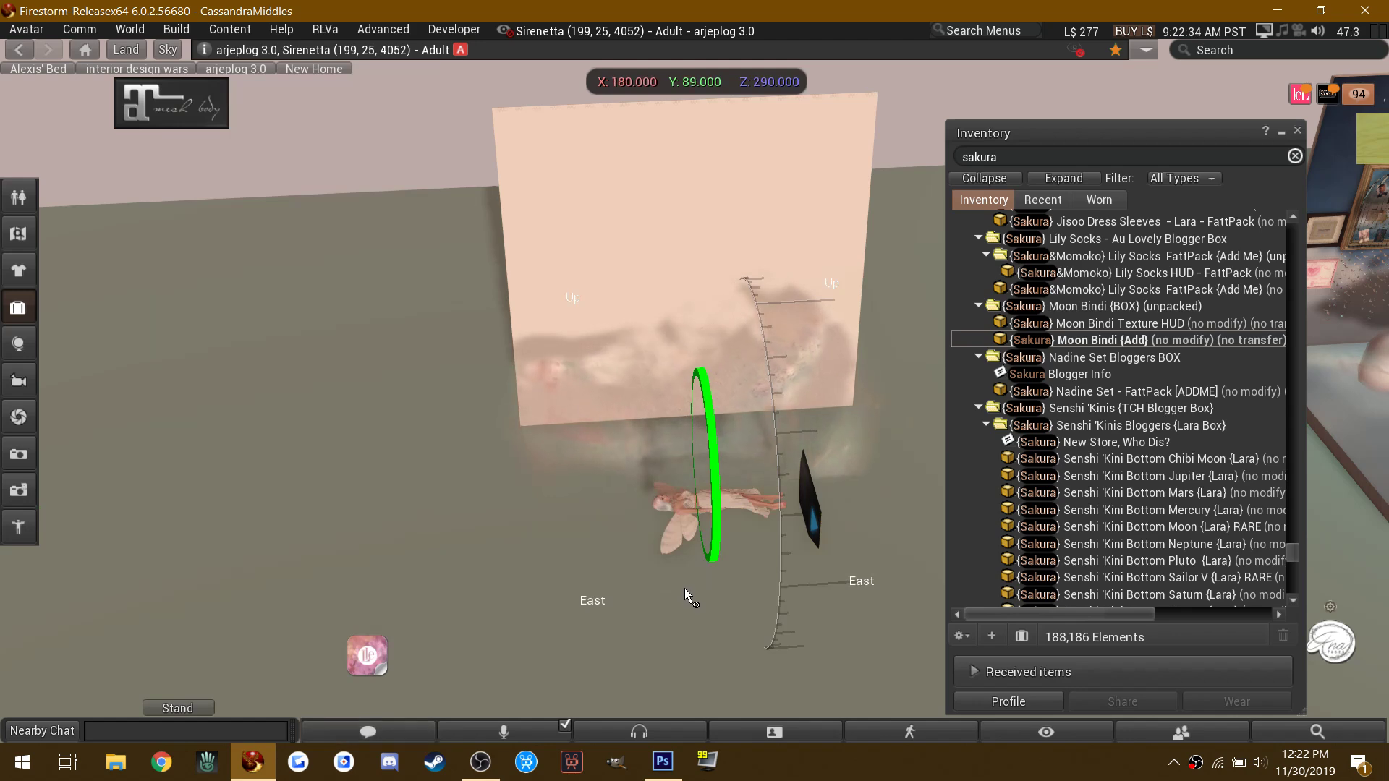
pyautogui.moveTo(685, 585); pyautogui.dragTo(684, 585)
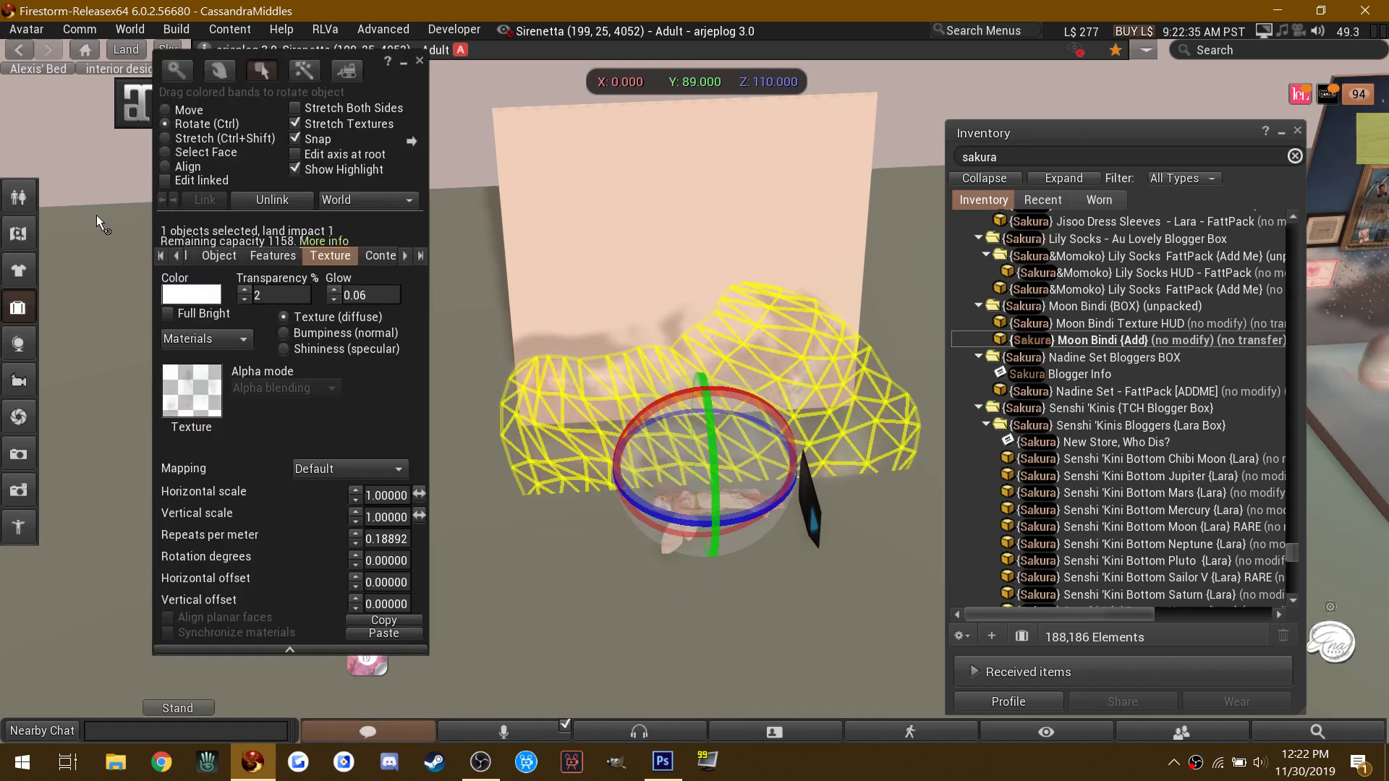
pyautogui.click(219, 256)
pyautogui.click(205, 582)
pyautogui.write('9')
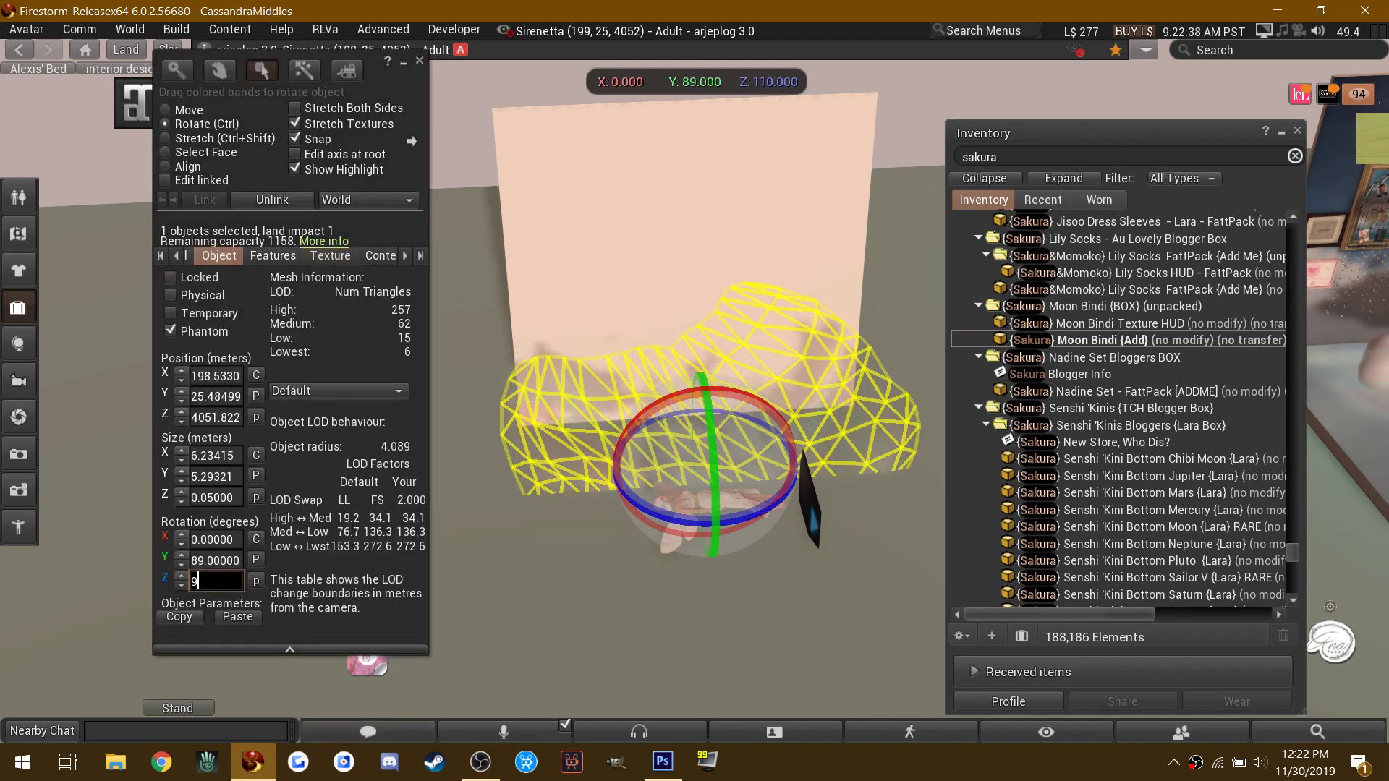
pyautogui.write('0')
pyautogui.press('Return')
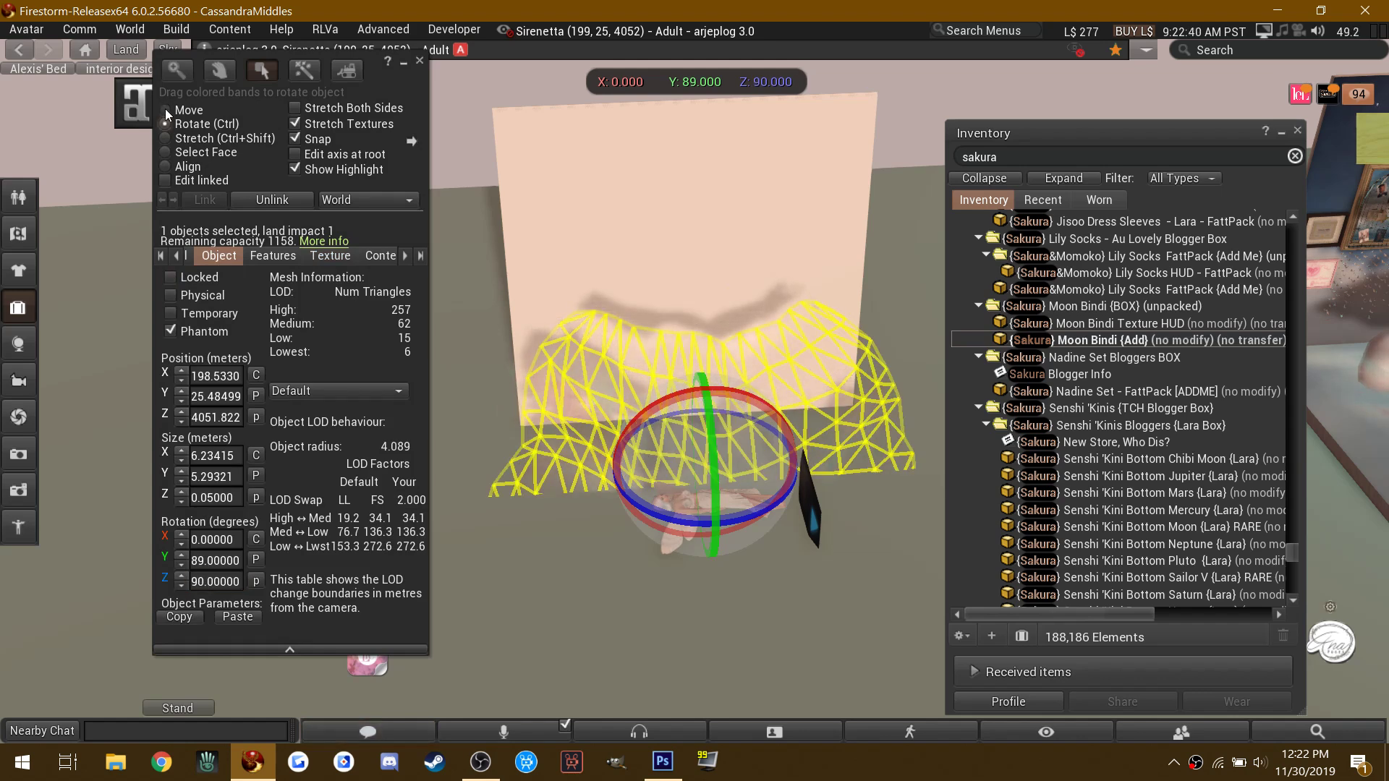
pyautogui.click(165, 109)
pyautogui.moveTo(703, 470); pyautogui.dragTo(706, 250)
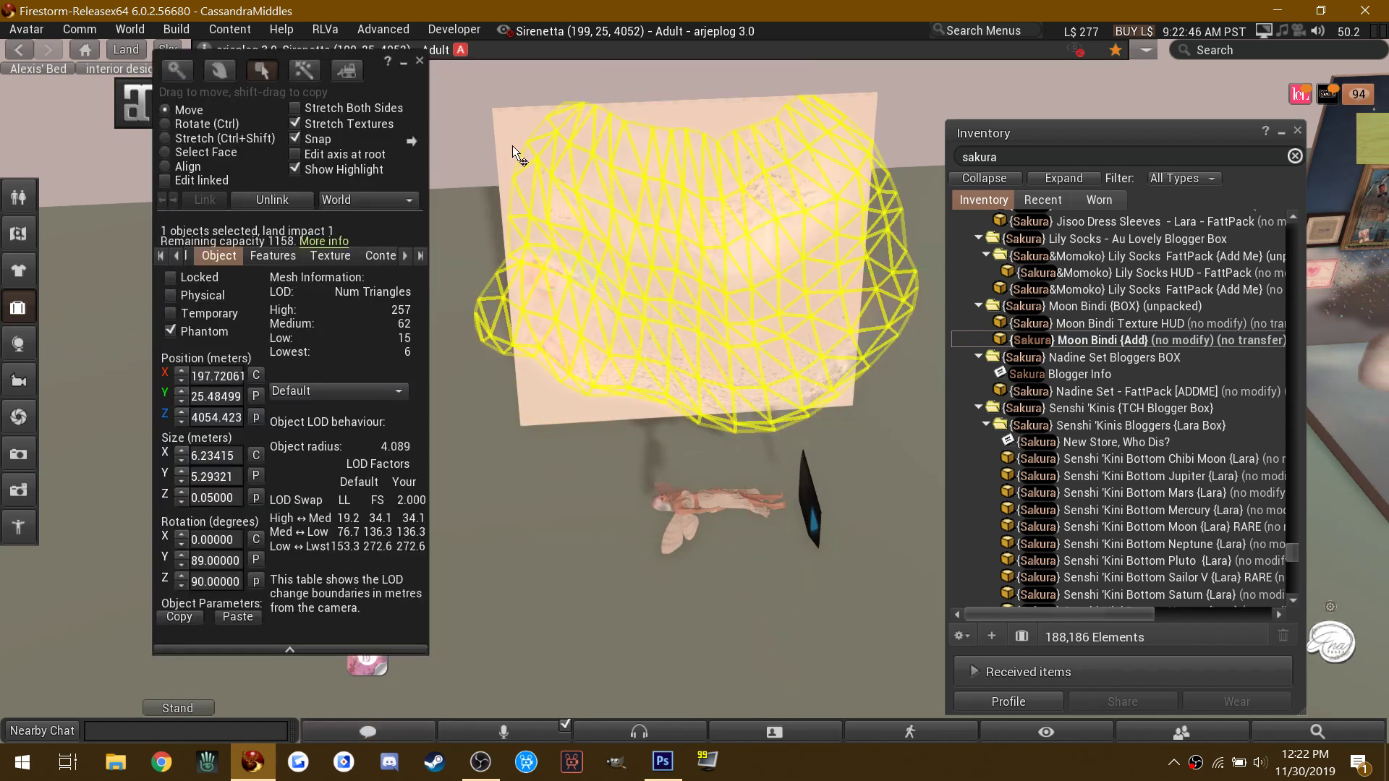
# Step: Stretch the upright panel sideways on both ends to about 10.26 m on Y
pyautogui.click(166, 139)
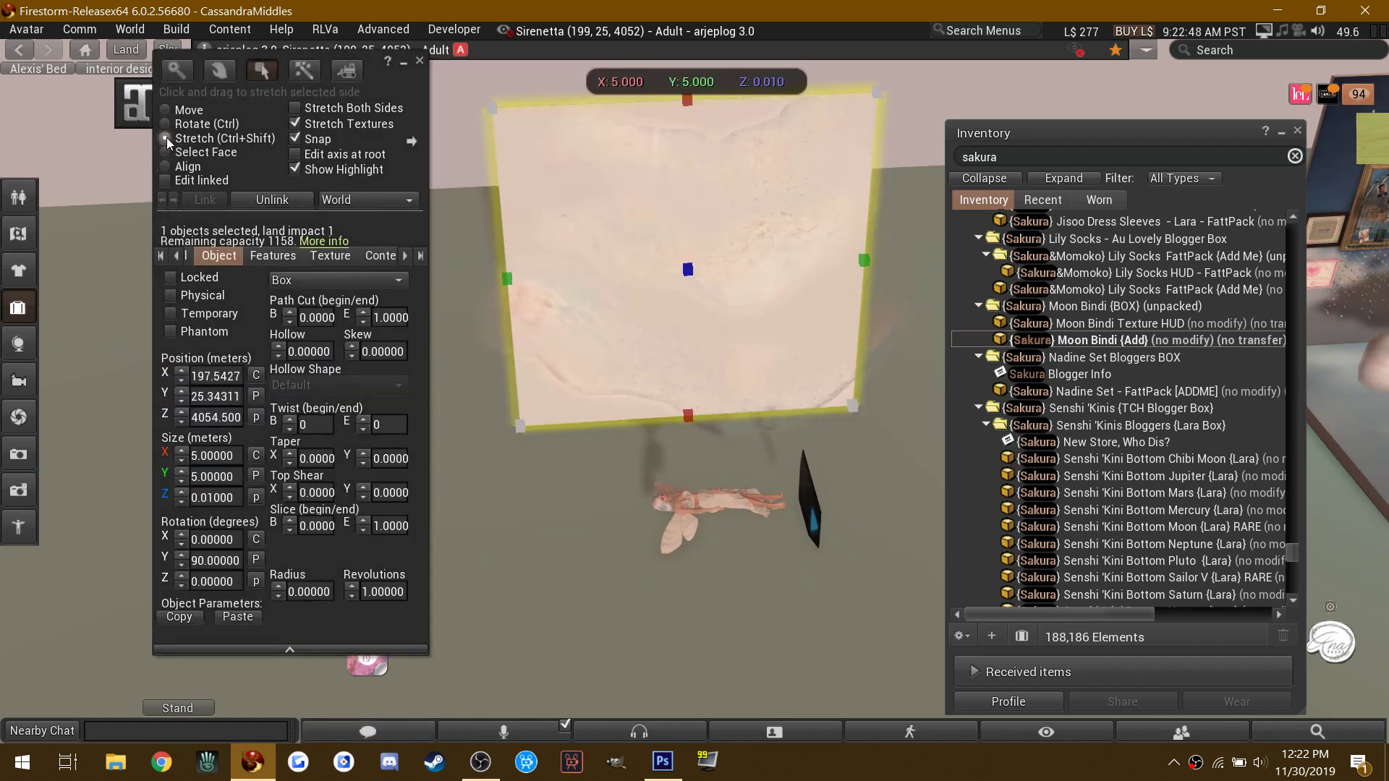
pyautogui.moveTo(506, 276); pyautogui.dragTo(264, 267)
pyautogui.moveTo(864, 259); pyautogui.dragTo(1009, 246)
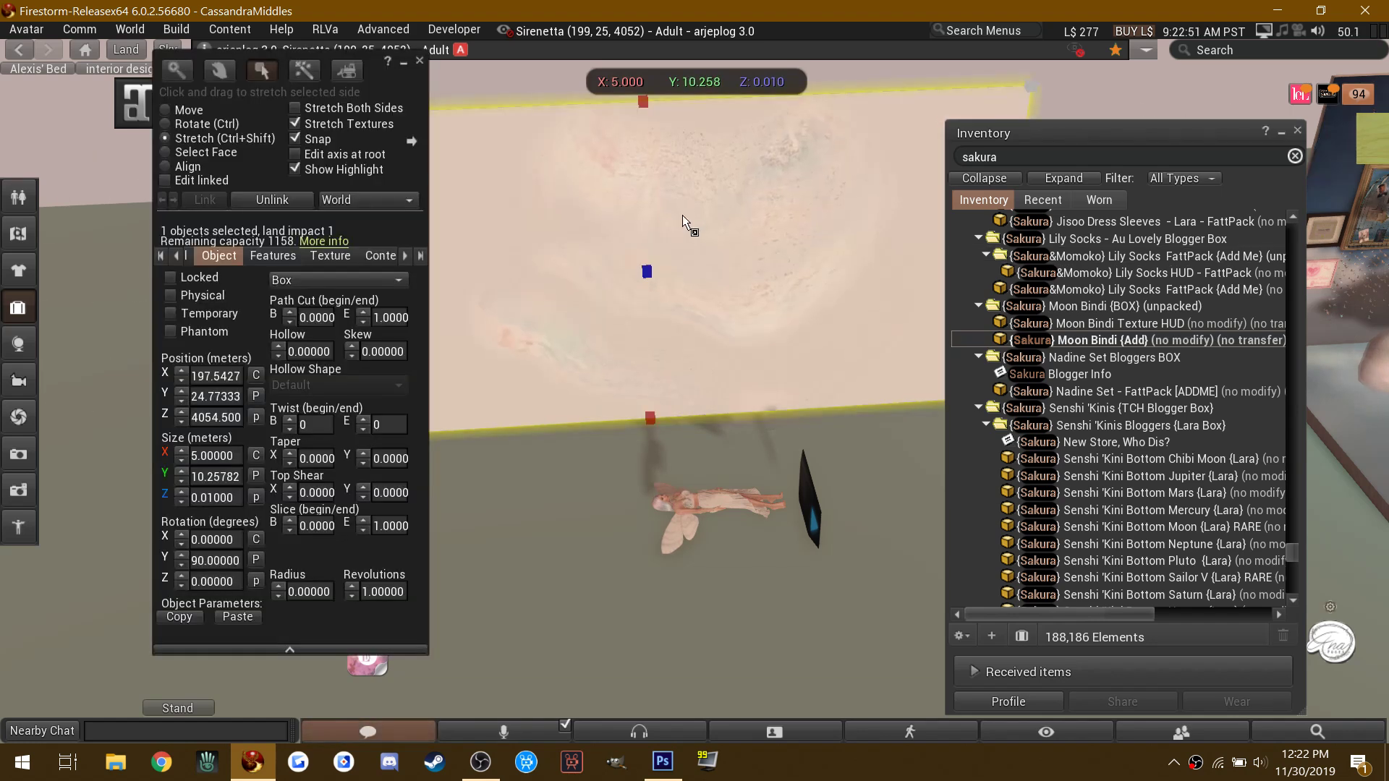
# Step: Duplicate the upright ripple mesh along the panel, with one of the pair at about Y 20.46, Z 4054.94
pyautogui.click(166, 109)
pyautogui.click(779, 268)
pyautogui.moveTo(705, 242); pyautogui.dragTo(353, 259)
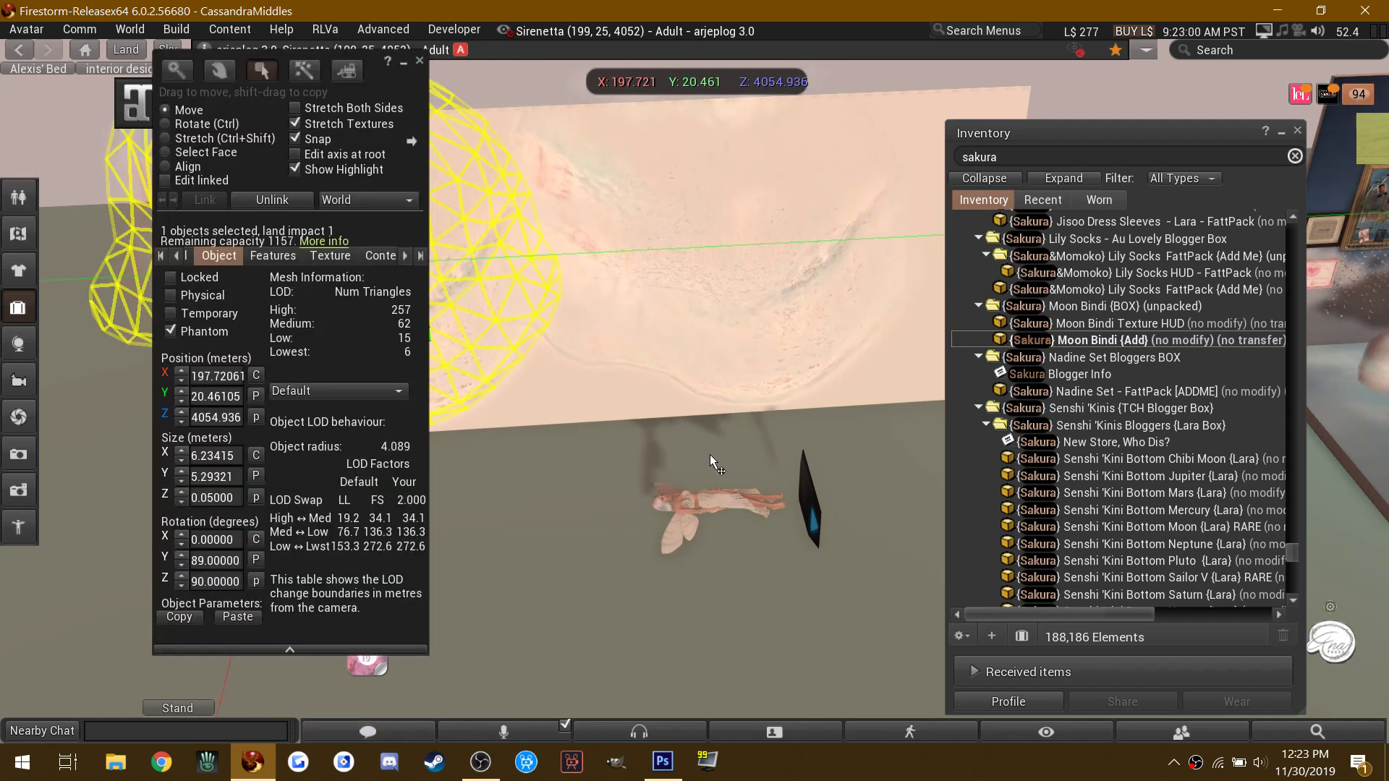
# Step: Turn the pose stand to 12 degrees on Z and move it in front of the rippled panel, at about X 198.51, Z 4054.93
pyautogui.click(810, 484)
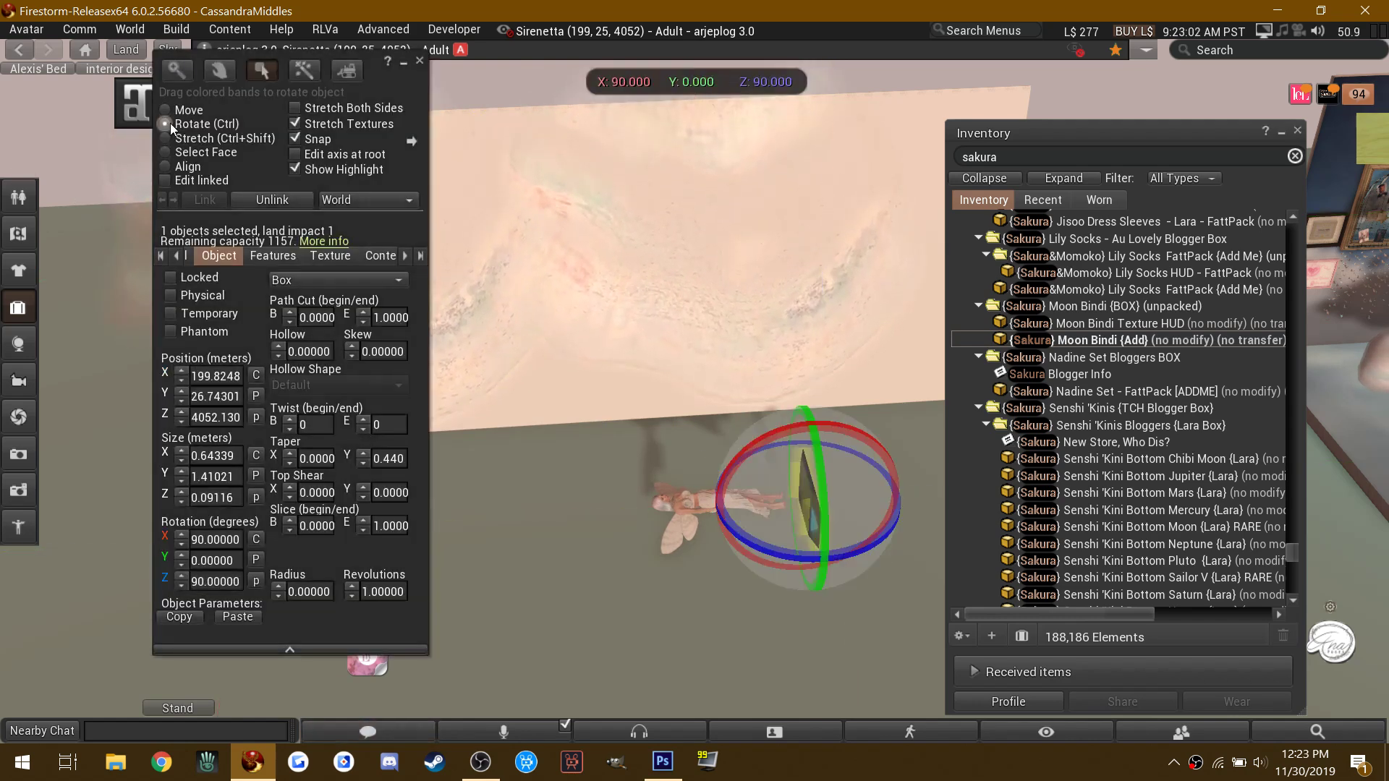
pyautogui.keyDown('ctrl'); pyautogui.moveTo(839, 433); pyautogui.dragTo(825, 628); pyautogui.keyUp('ctrl')
pyautogui.click(168, 112)
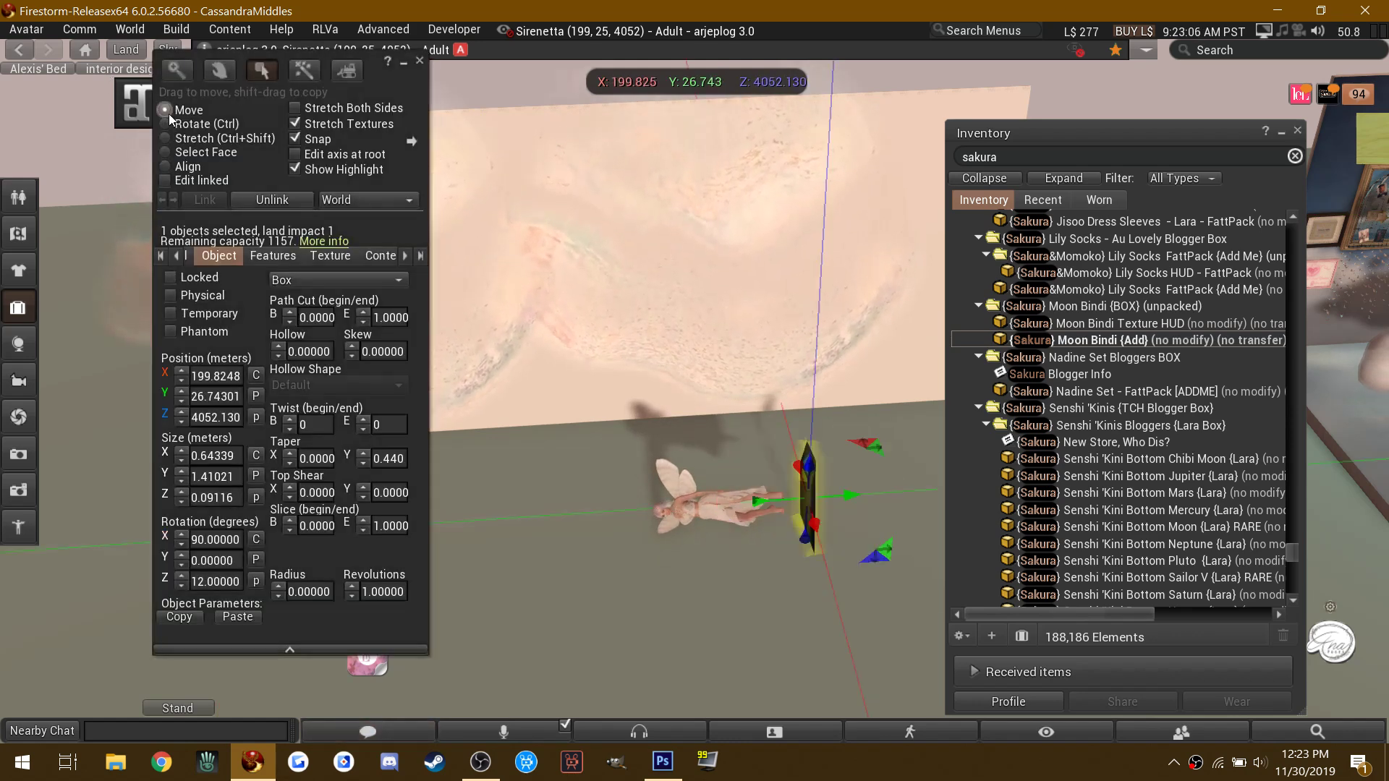
pyautogui.moveTo(808, 466); pyautogui.dragTo(789, 265)
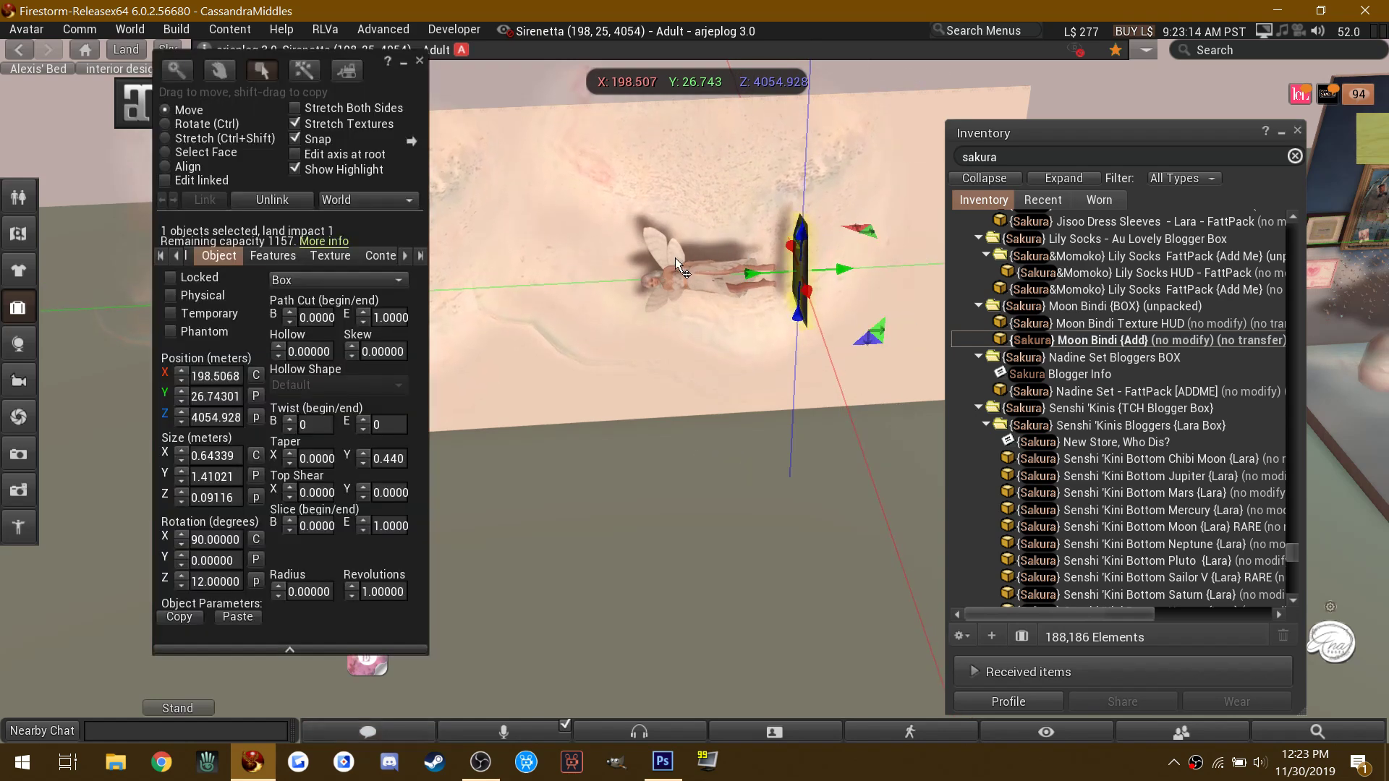
# Step: Examine the avatar against the rippled backdrop up close, from several angles and with different fields of view
pyautogui.keyDown('alt'); pyautogui.click(681, 275); pyautogui.keyUp('alt')
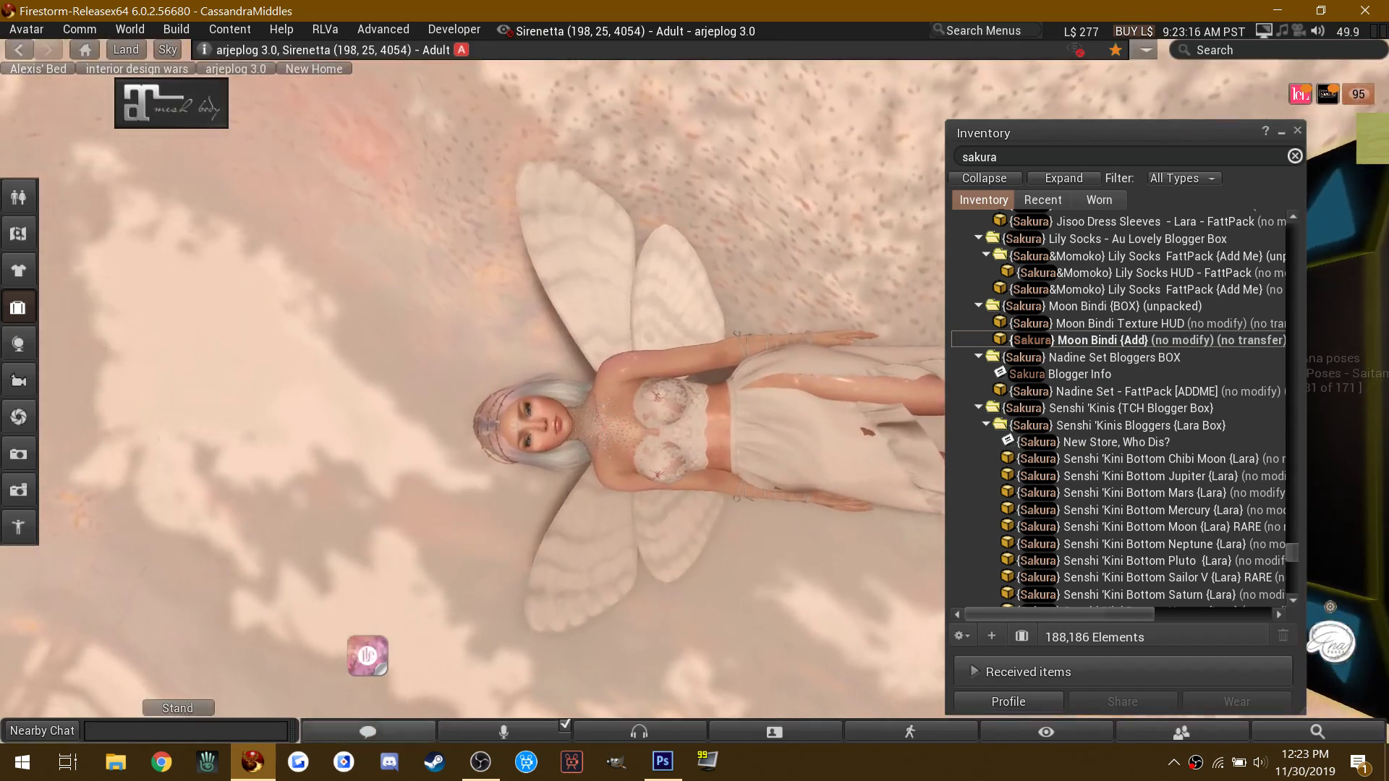
pyautogui.moveTo(695, 391)
pyautogui.keyDown('alt'); pyautogui.mouseDown()
pyautogui.moveTo(694, 340)
pyautogui.moveTo(695, 390)
pyautogui.mouseUp(); pyautogui.keyUp('alt')
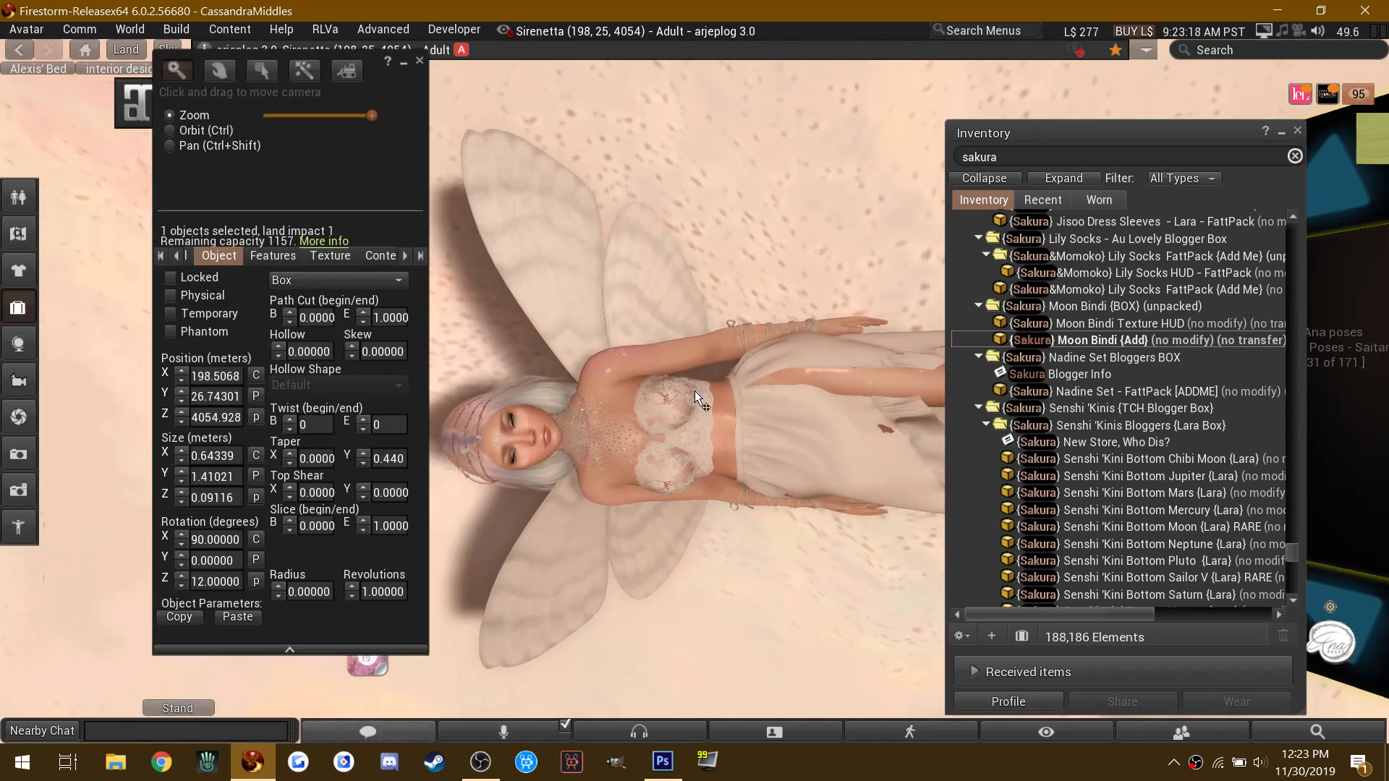
pyautogui.hotkey('ctrl', '9')
pyautogui.hotkey('ctrl', '0')
pyautogui.hotkey('ctrl', '0')
pyautogui.hotkey('ctrl', '0')
pyautogui.hotkey('ctrl', '0')
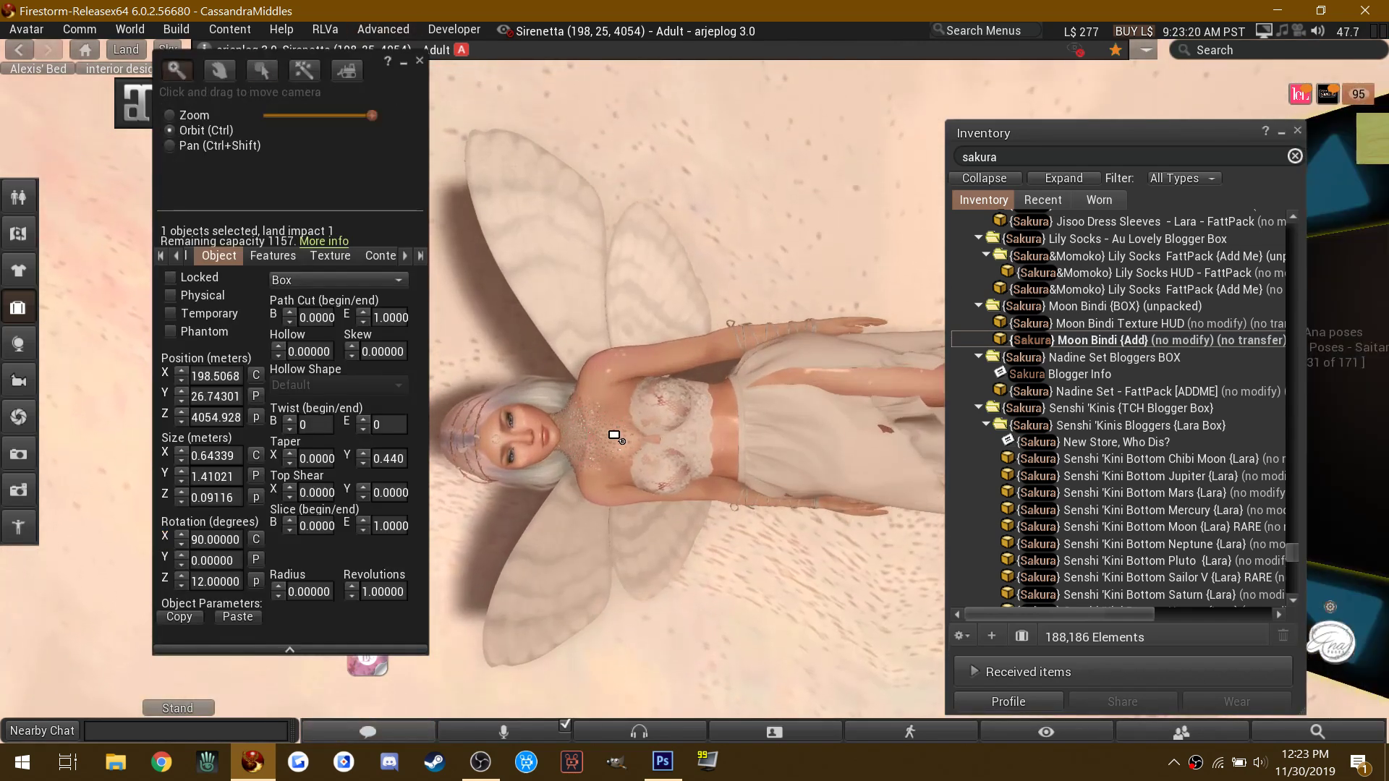
pyautogui.keyDown('alt'); pyautogui.moveTo(613, 427); pyautogui.dragTo(613, 405); pyautogui.keyUp('alt')
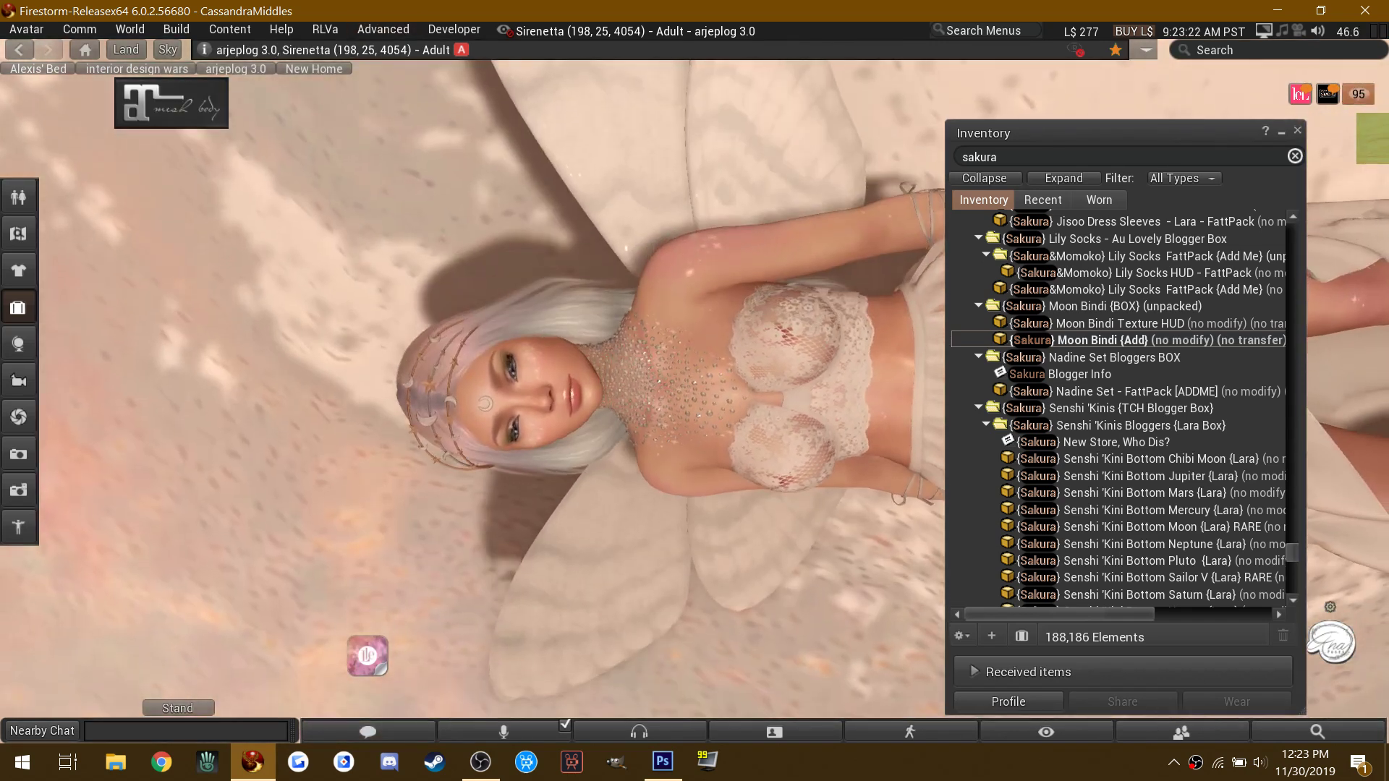
pyautogui.moveTo(695, 391)
pyautogui.keyDown('alt'); pyautogui.mouseDown()
pyautogui.moveTo(706, 474)
pyautogui.moveTo(696, 397)
pyautogui.mouseUp(); pyautogui.keyUp('alt')
pyautogui.keyDown('alt'); pyautogui.moveTo(705, 456); pyautogui.dragTo(735, 457); pyautogui.keyUp('alt')
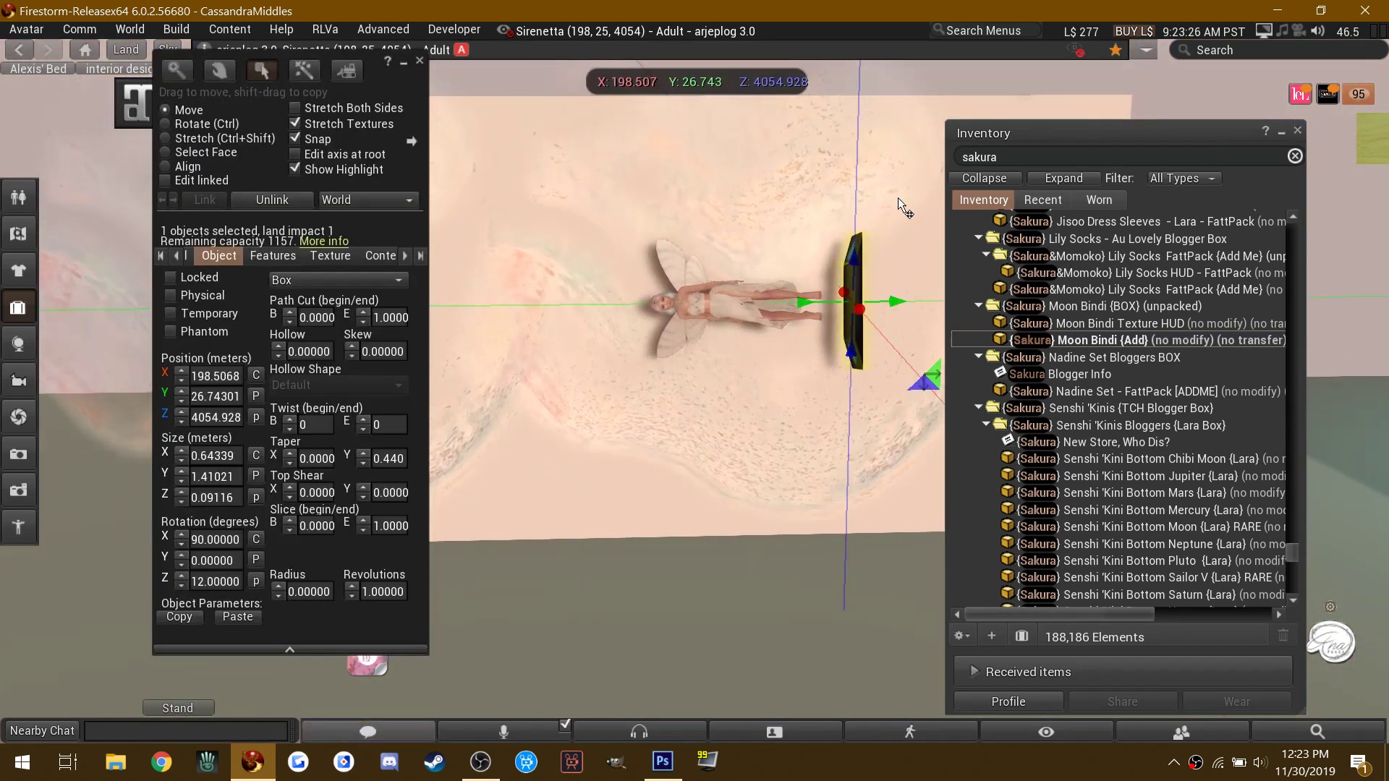
# Step: Tint the upright backdrop panel pale blue with RGB 179, 204, 223
pyautogui.click(1013, 157)
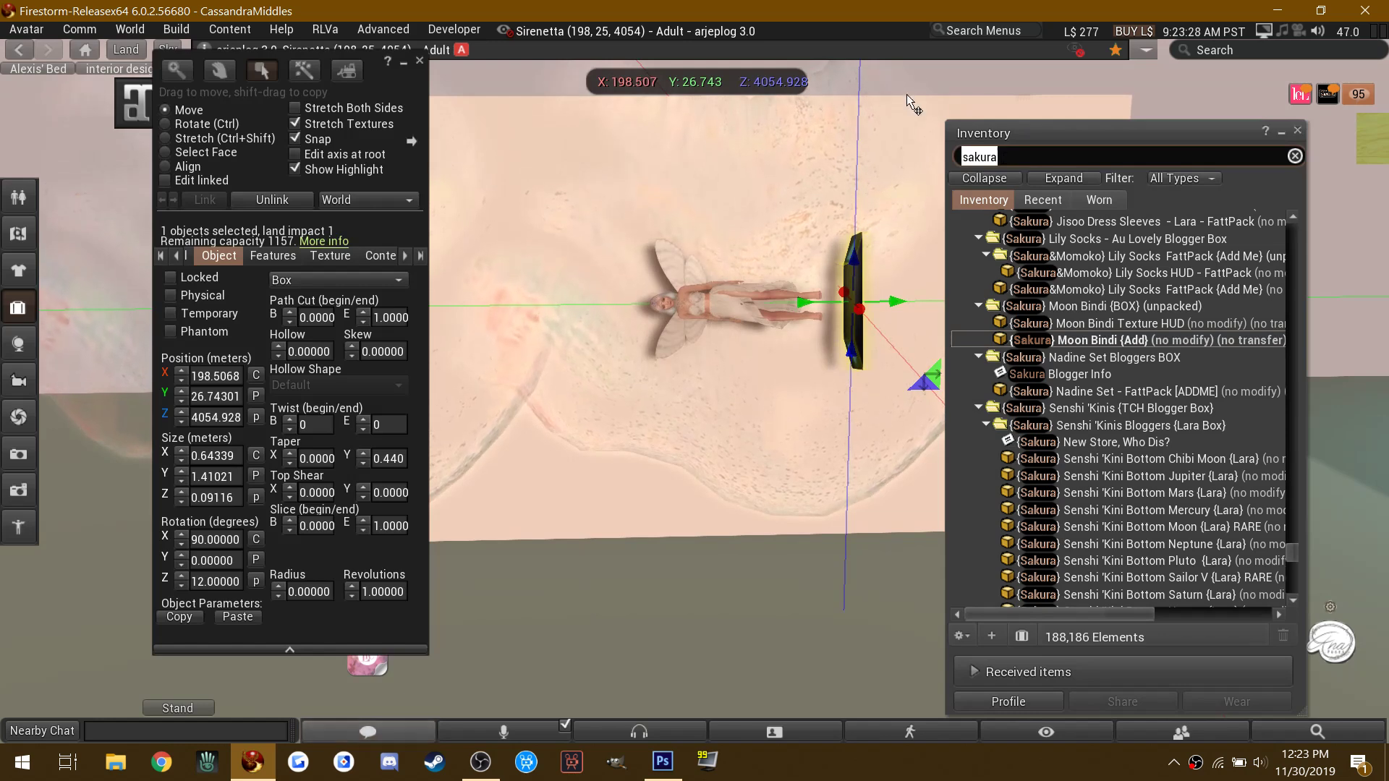
pyautogui.click(1087, 102)
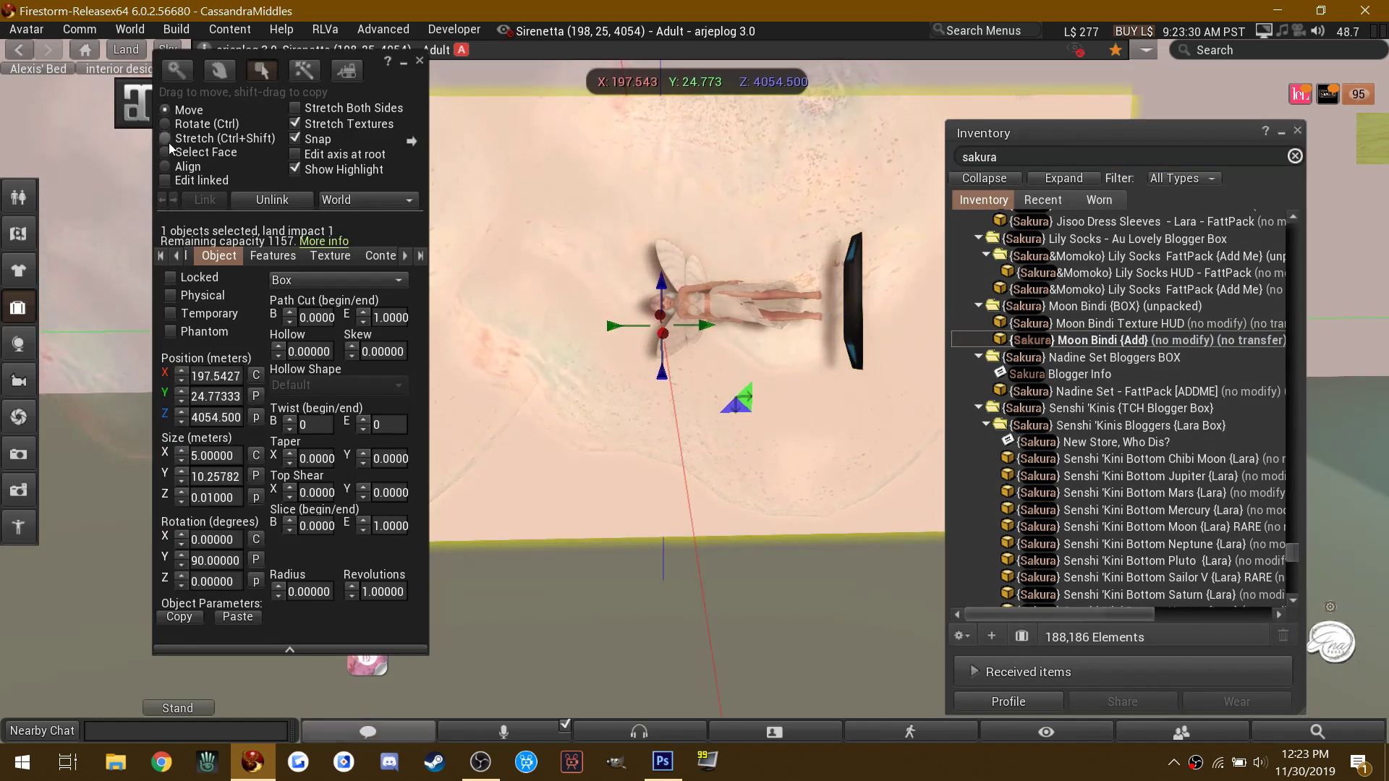
pyautogui.click(340, 260)
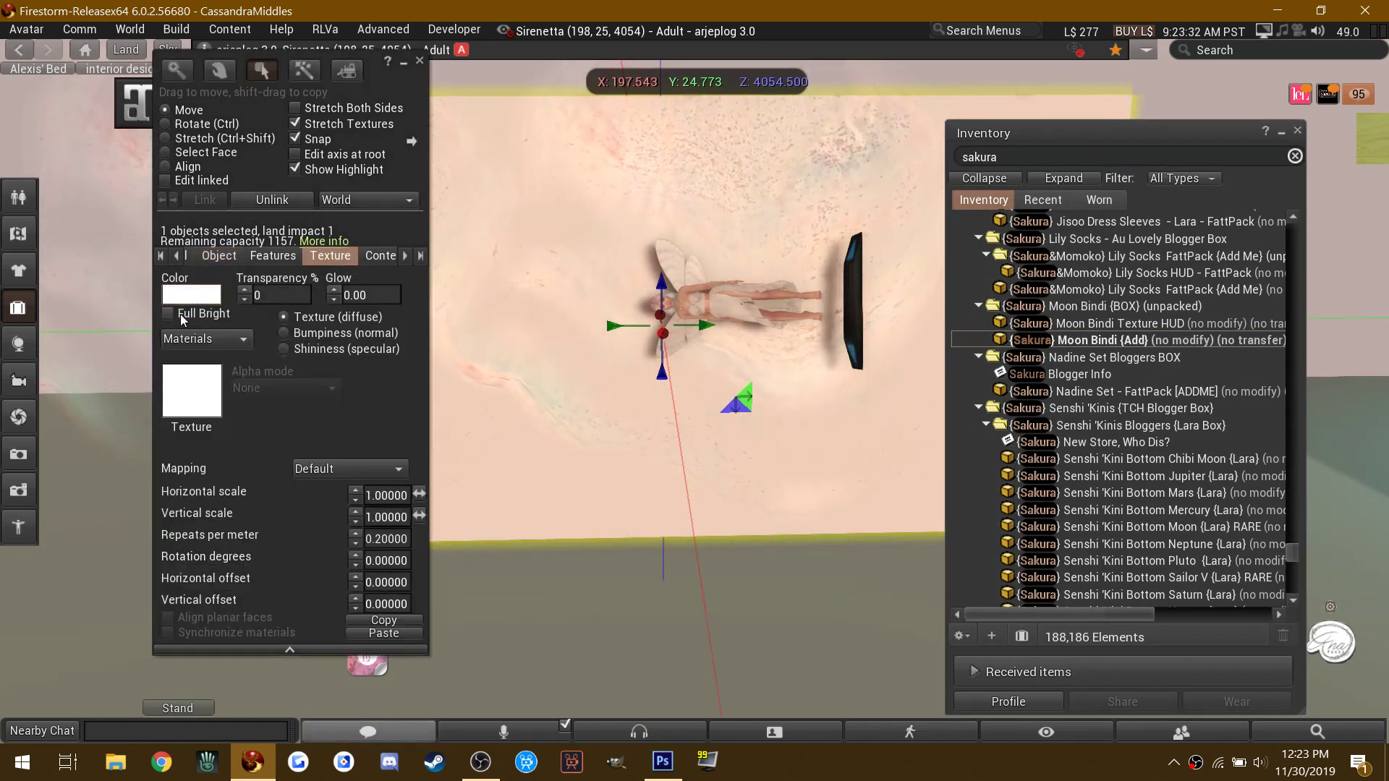
pyautogui.click(191, 295)
pyautogui.click(831, 150)
pyautogui.moveTo(662, 168); pyautogui.dragTo(671, 116)
pyautogui.click(825, 128)
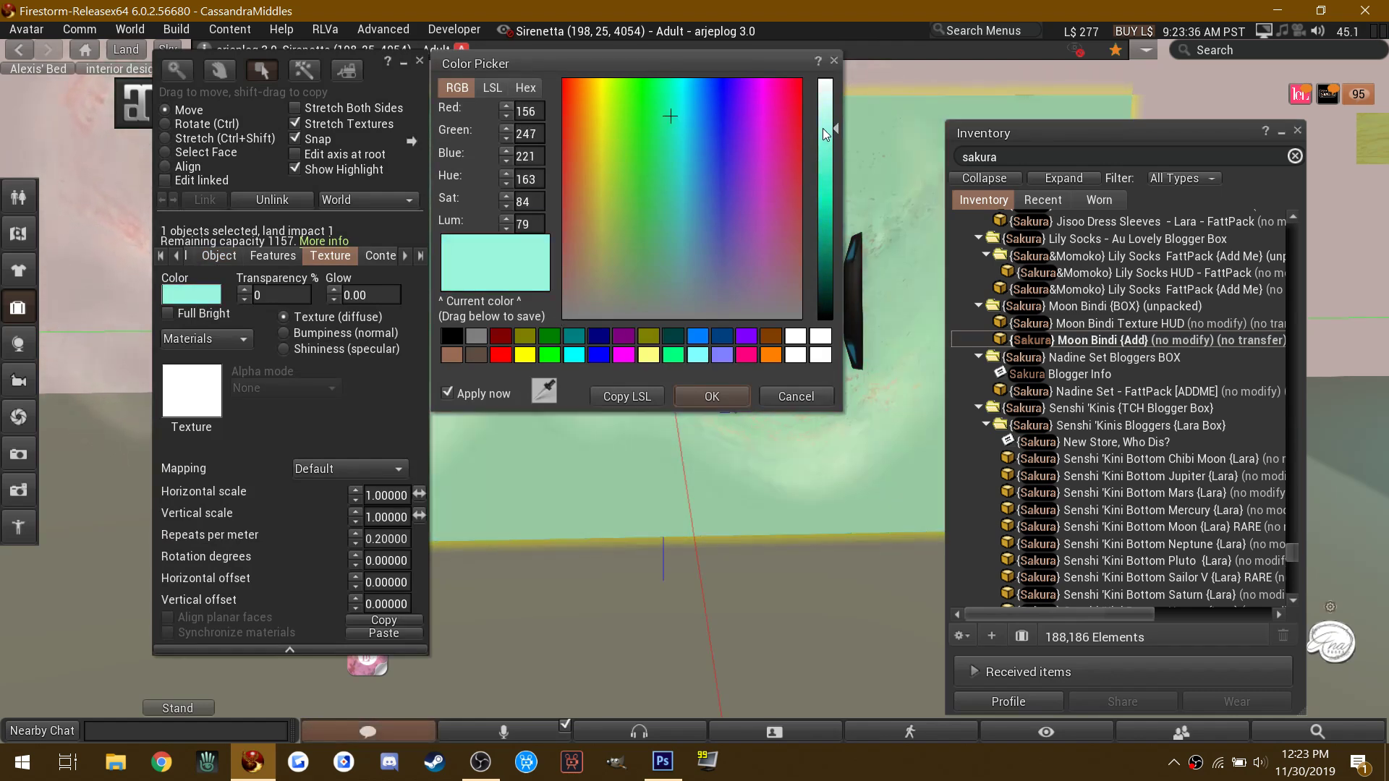
pyautogui.moveTo(649, 204); pyautogui.dragTo(700, 218)
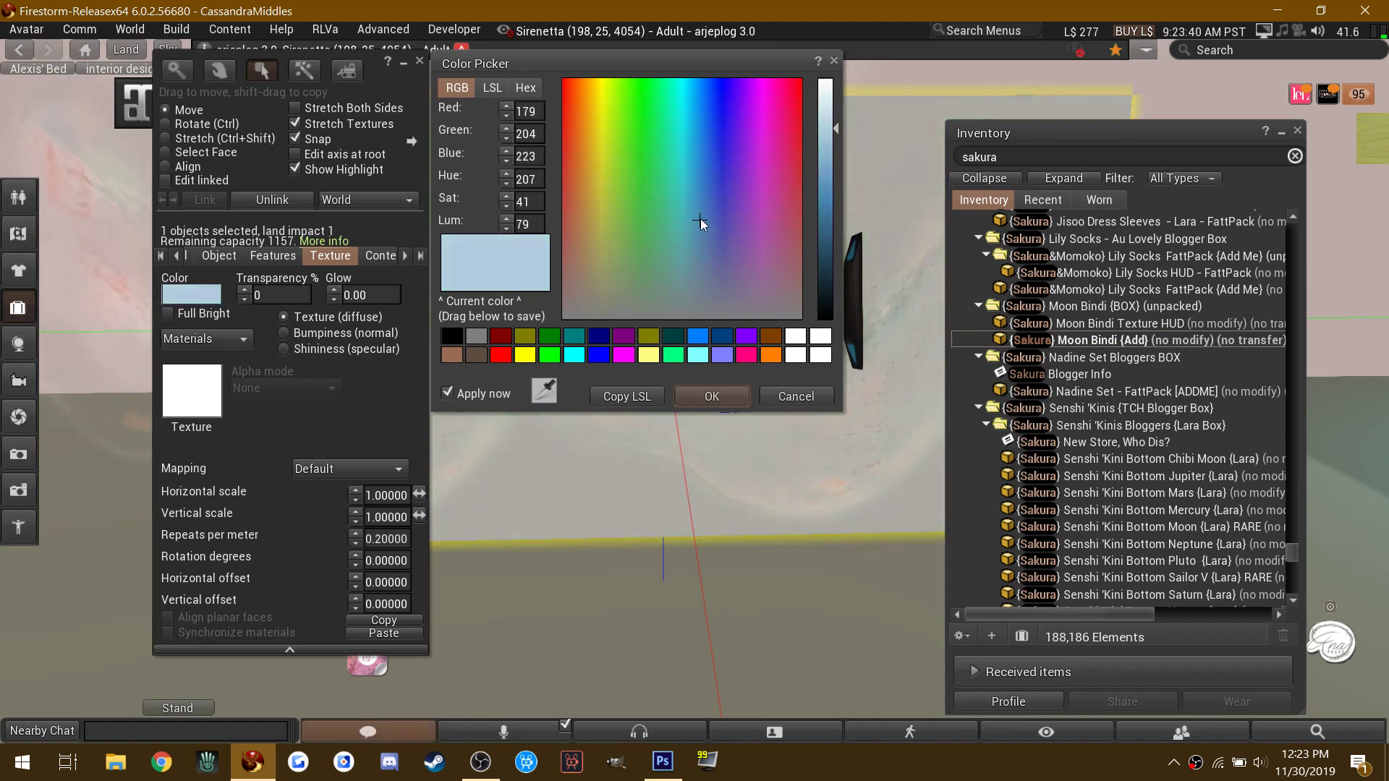
pyautogui.click(736, 400)
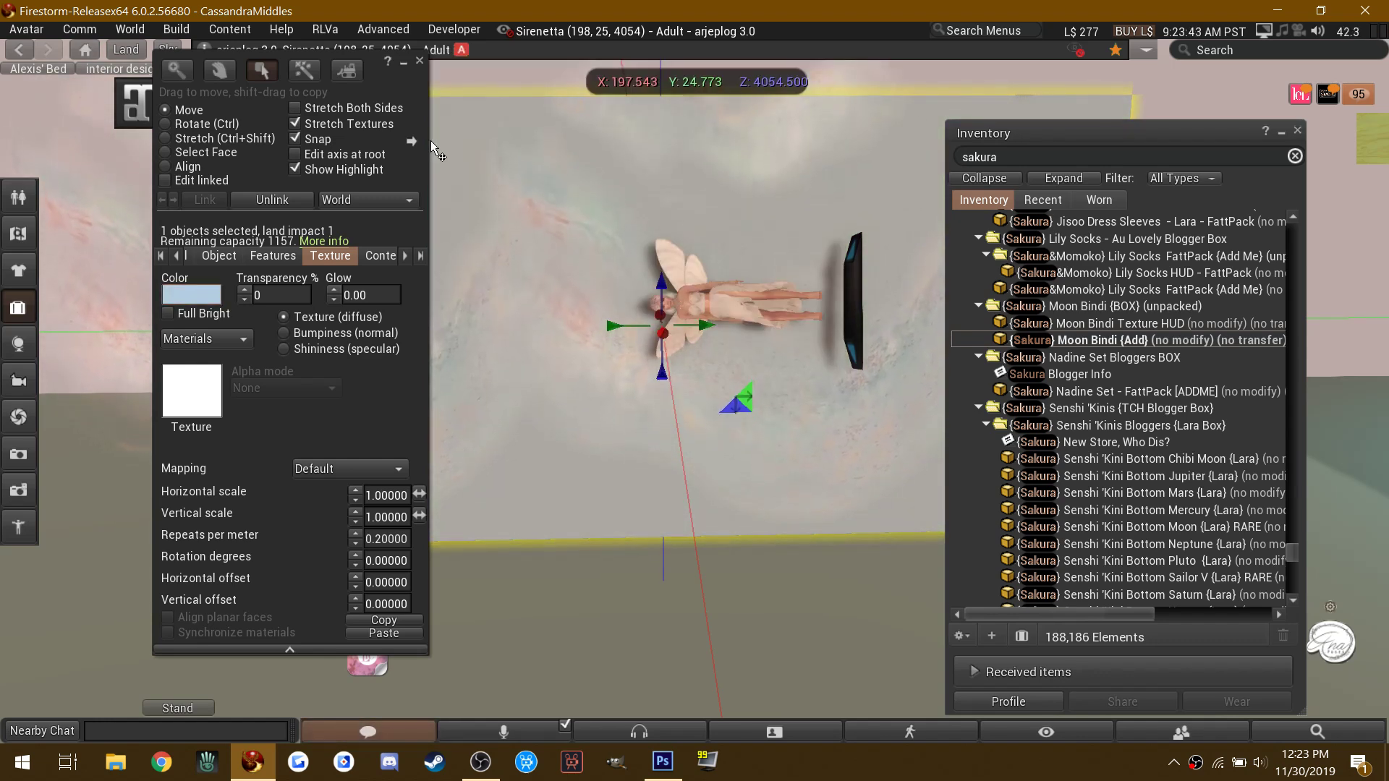
# Step: Search the inventory for "clouds" and place the uK - In the Clouds Dbl Cloud in front of the backdrop panel
pyautogui.click(999, 156)
pyautogui.write('sak')
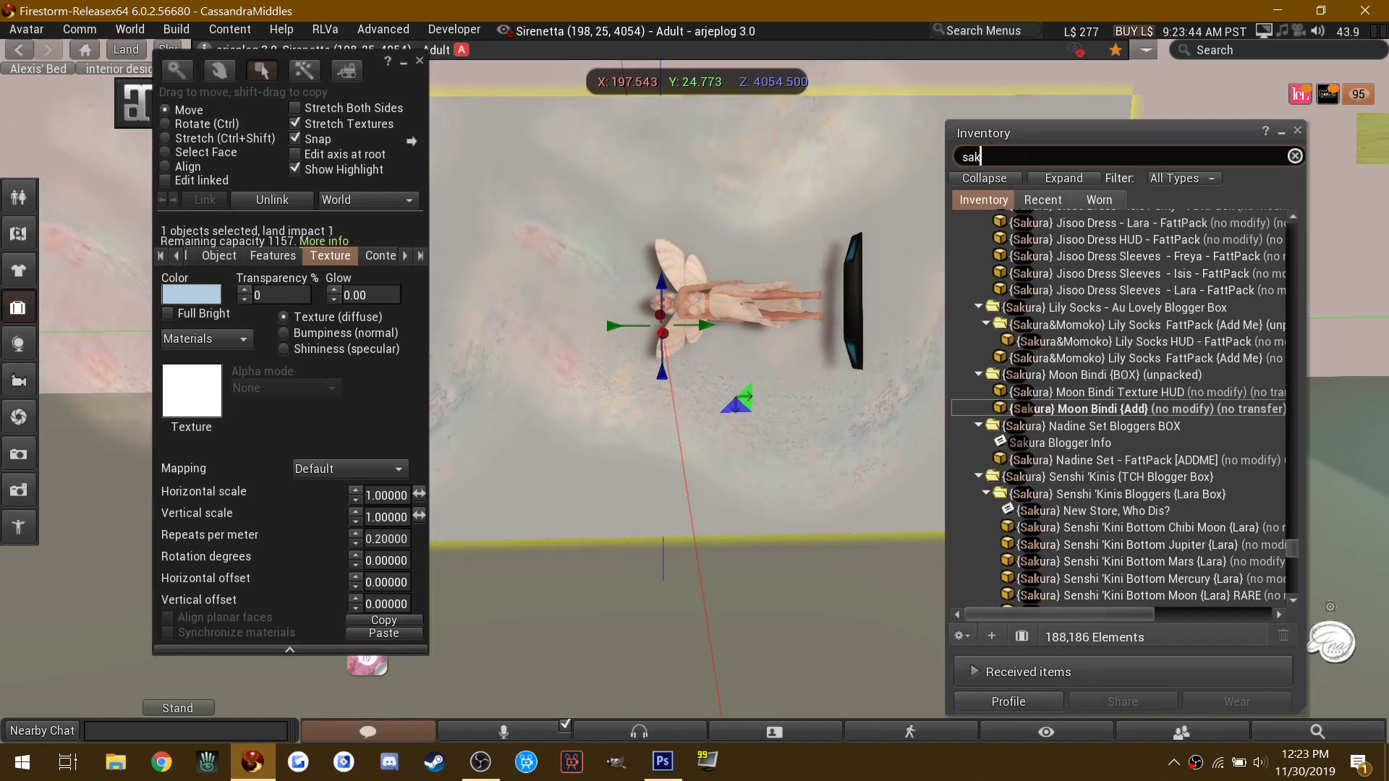
pyautogui.press('BackSpace')
pyautogui.press('BackSpace')
pyautogui.press('BackSpace')
pyautogui.write('clouds')
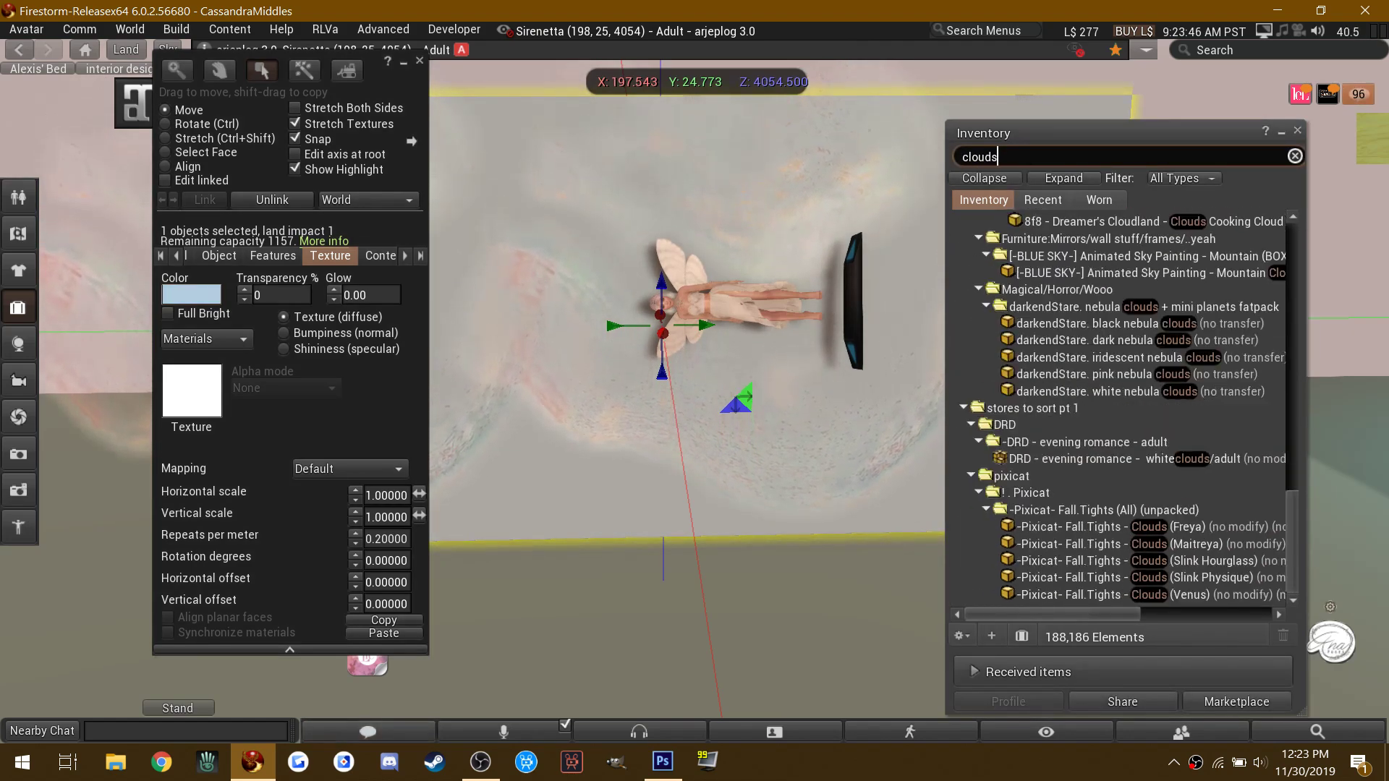
pyautogui.scroll(-10, 1154, 408)
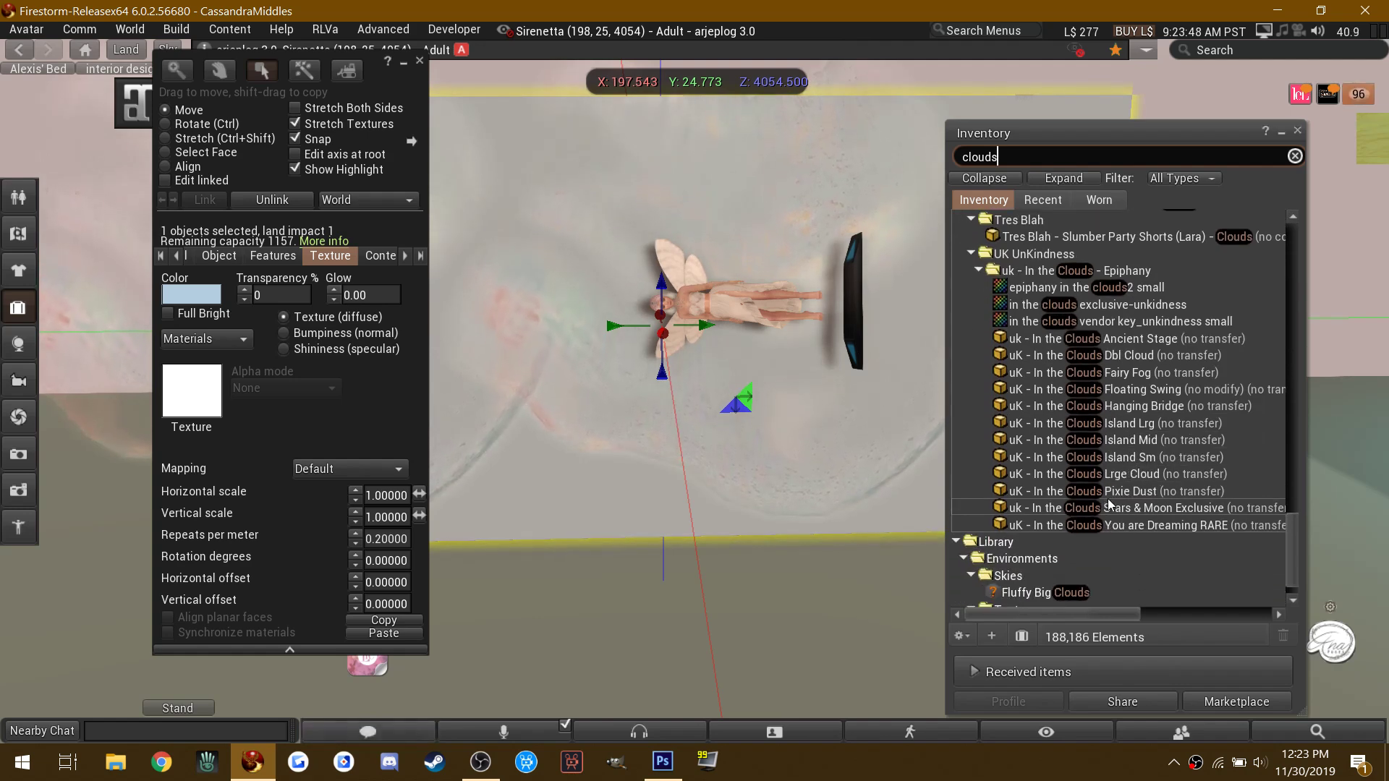
pyautogui.click(1144, 354)
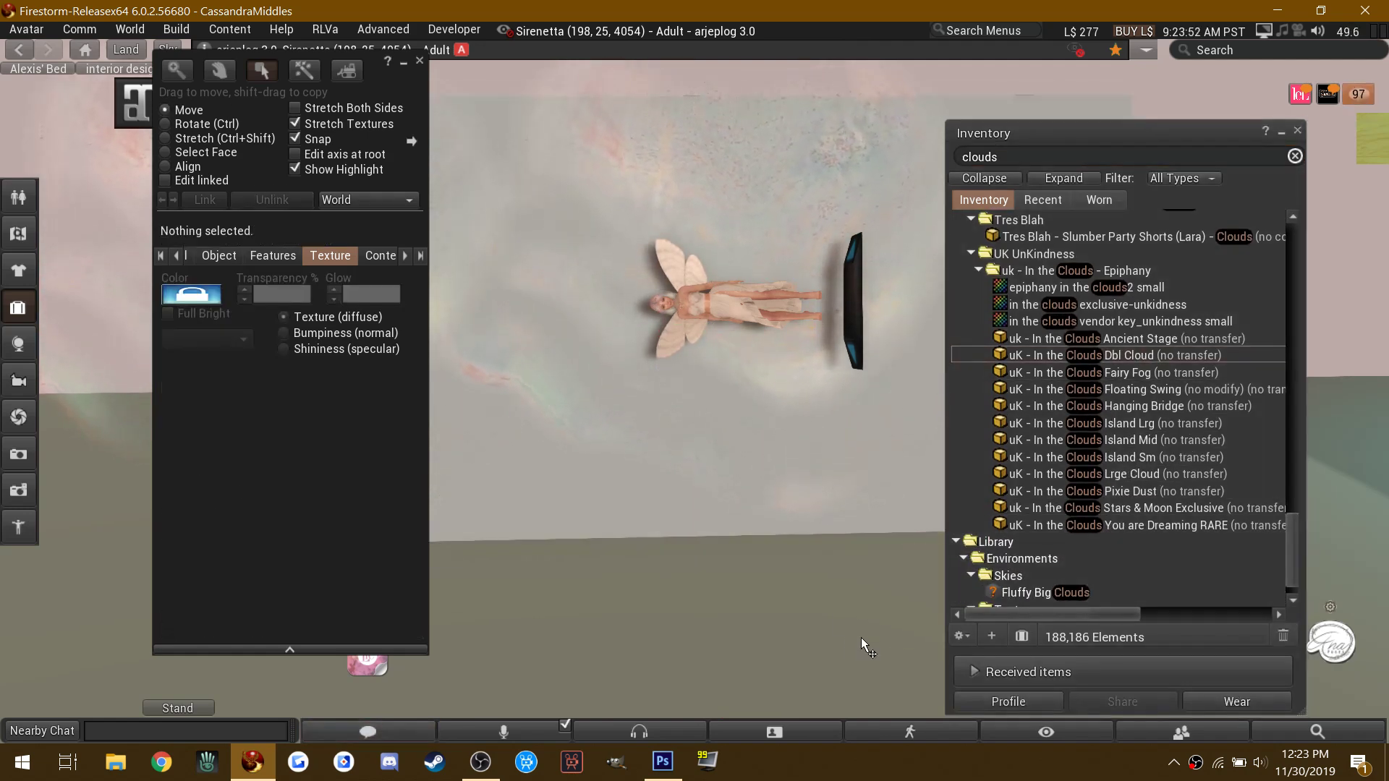
pyautogui.click(861, 636)
pyautogui.moveTo(873, 353); pyautogui.dragTo(873, 337)
# Step: Rotate the double cloud to 99.5 degrees on Z and shrink it proportionally to suit the backdrop panel
pyautogui.click(166, 124)
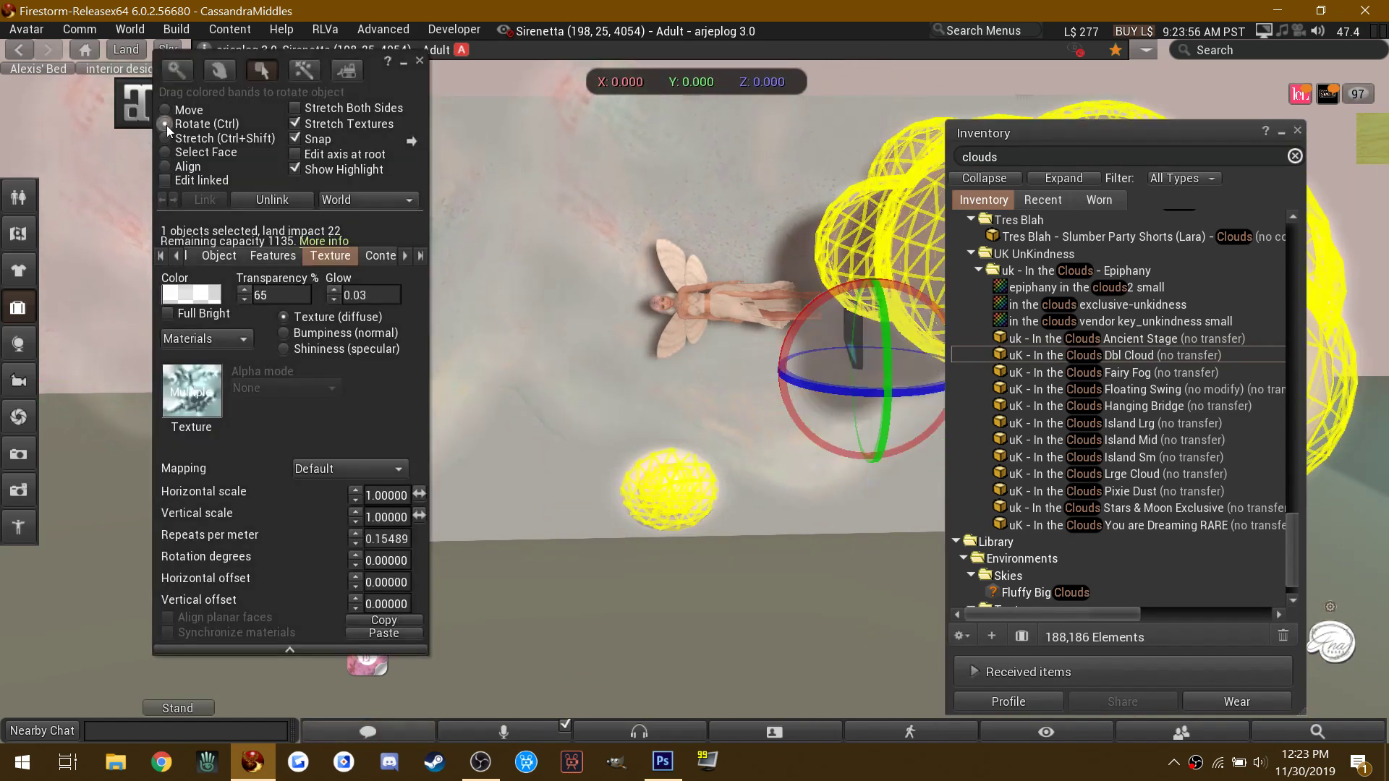
pyautogui.moveTo(840, 388); pyautogui.dragTo(1207, 397)
pyautogui.moveTo(837, 373); pyautogui.dragTo(863, 389)
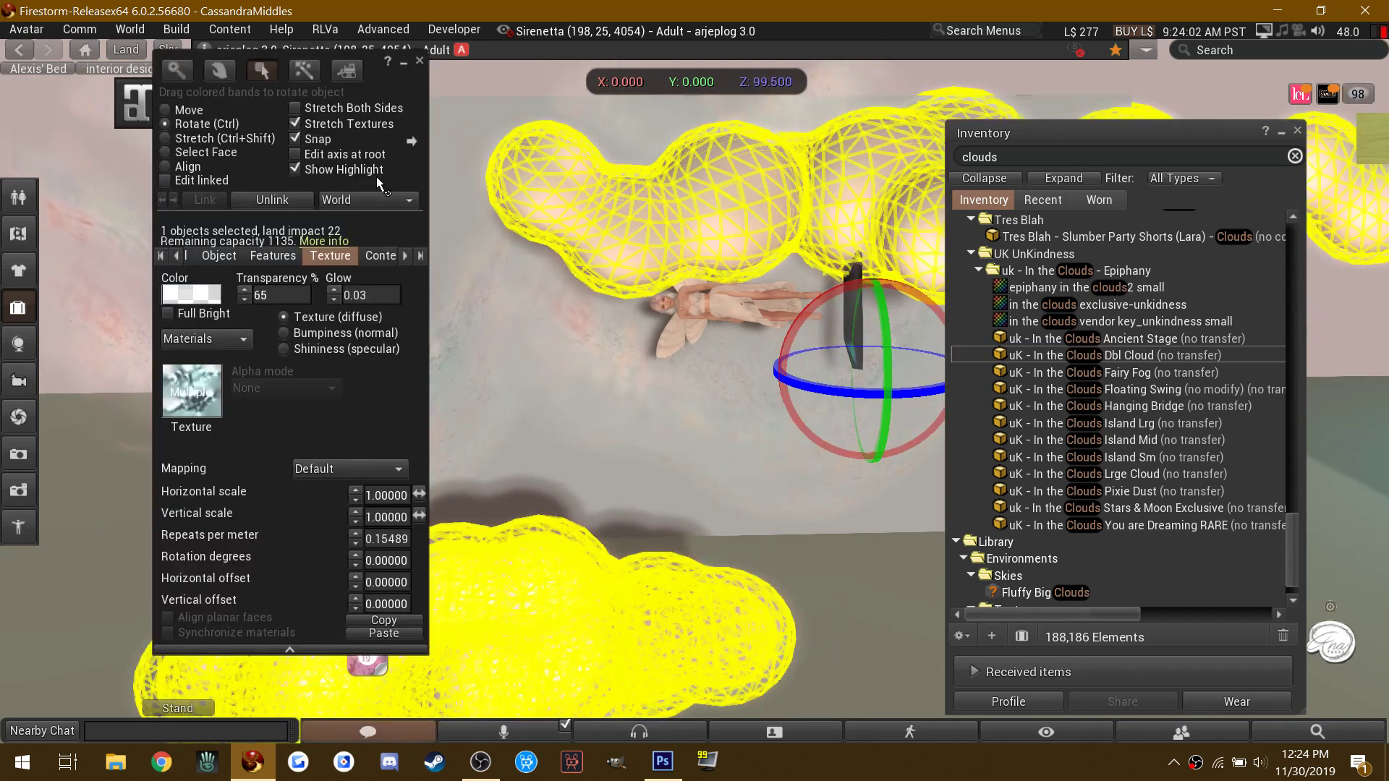
pyautogui.click(165, 138)
pyautogui.scroll(-3, 709, 228)
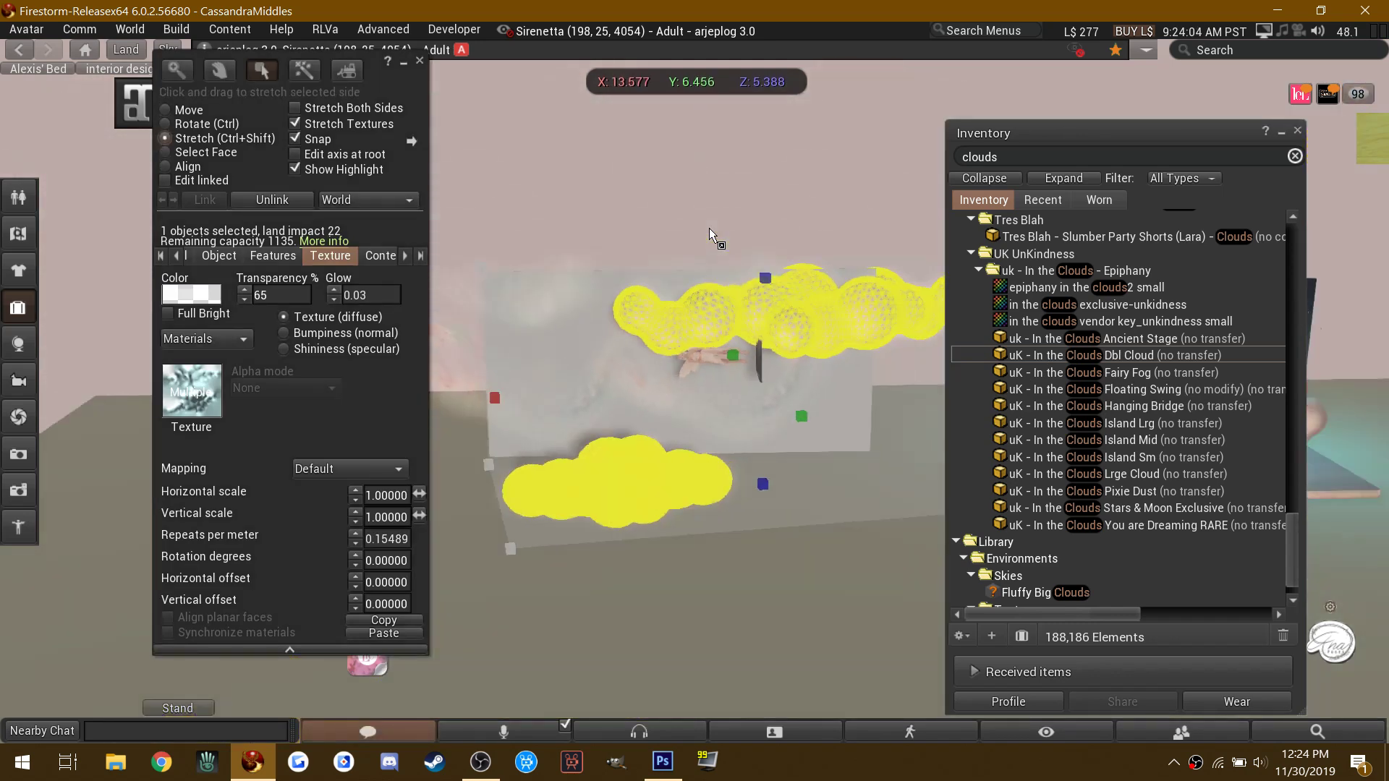
pyautogui.moveTo(545, 292); pyautogui.dragTo(696, 323)
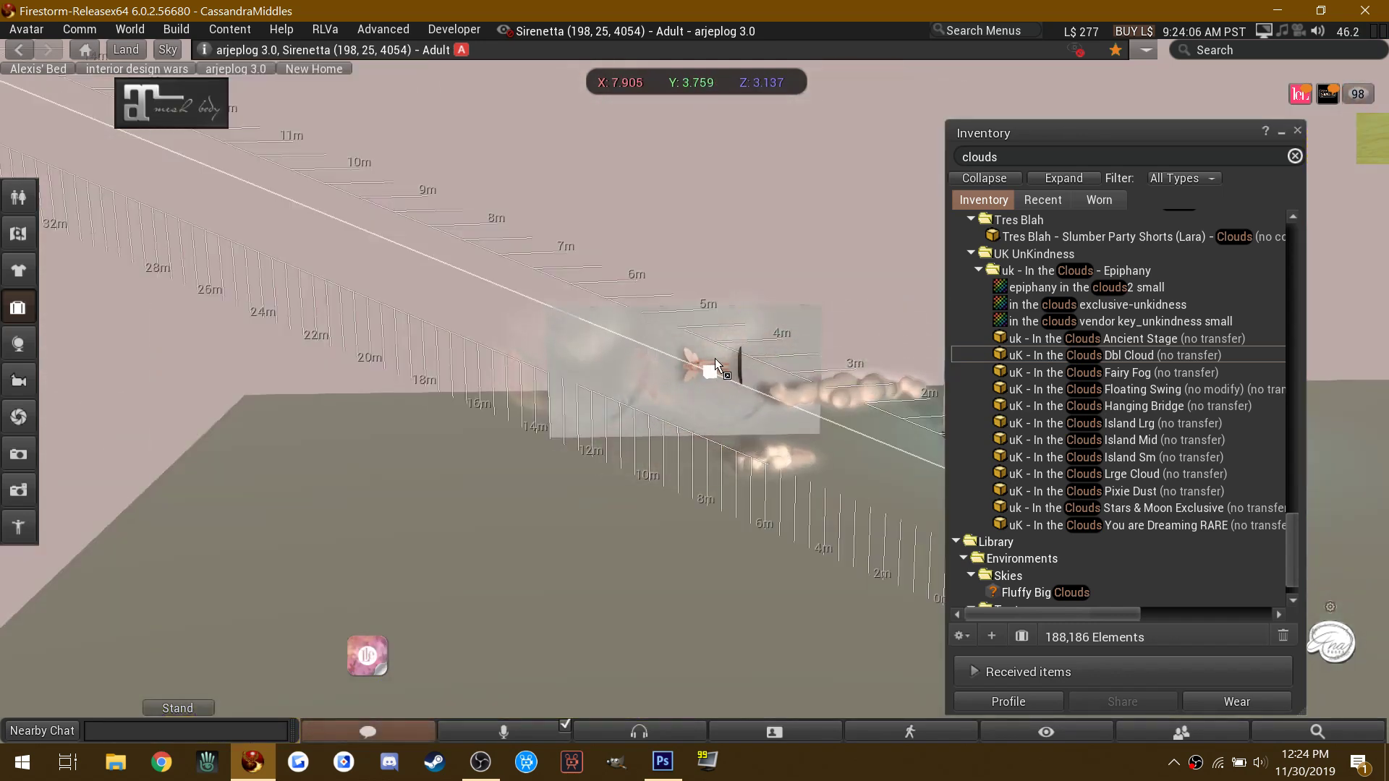
# Step: Move the cloud beside the avatar at about X 198.48, Y 25.17, Z 4055.28 and rotate it to 90 degrees on X
pyautogui.click(163, 110)
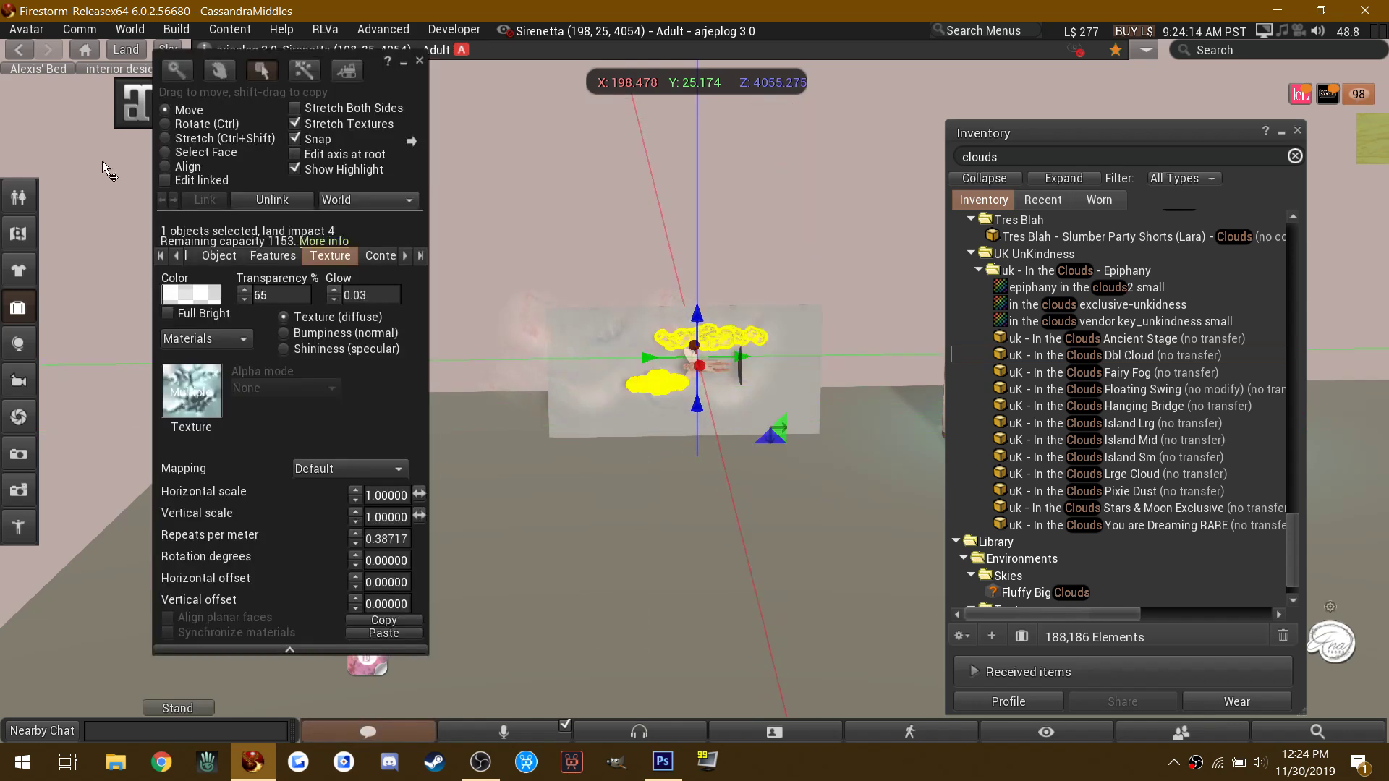
pyautogui.press('ctrl')
pyautogui.moveTo(663, 267); pyautogui.dragTo(658, 371)
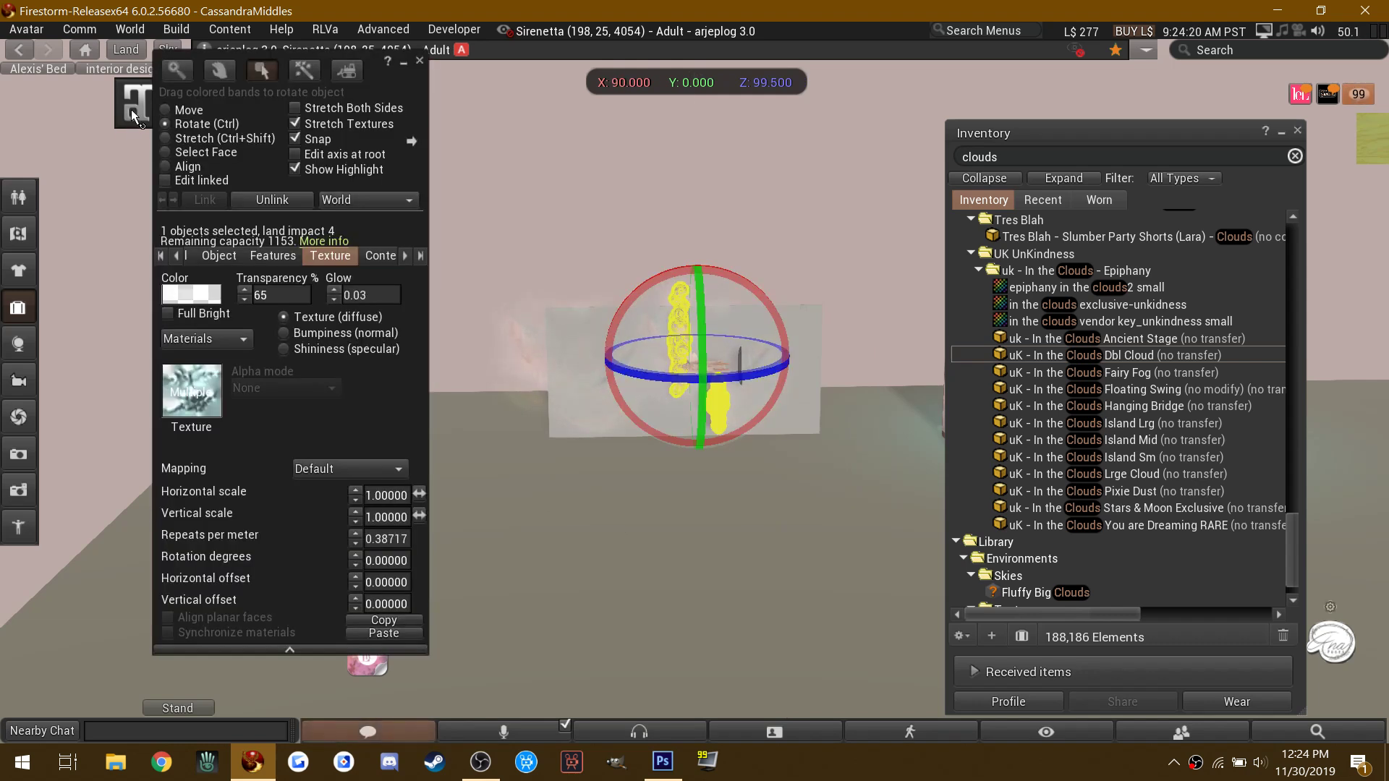
# Step: Duplicate the upright cloud and move one of the pair to about Y 24.12, Z 4053.53, beyond the avatar's head
pyautogui.click(165, 110)
pyautogui.moveTo(740, 356); pyautogui.dragTo(709, 440)
pyautogui.scroll(5, 708, 440)
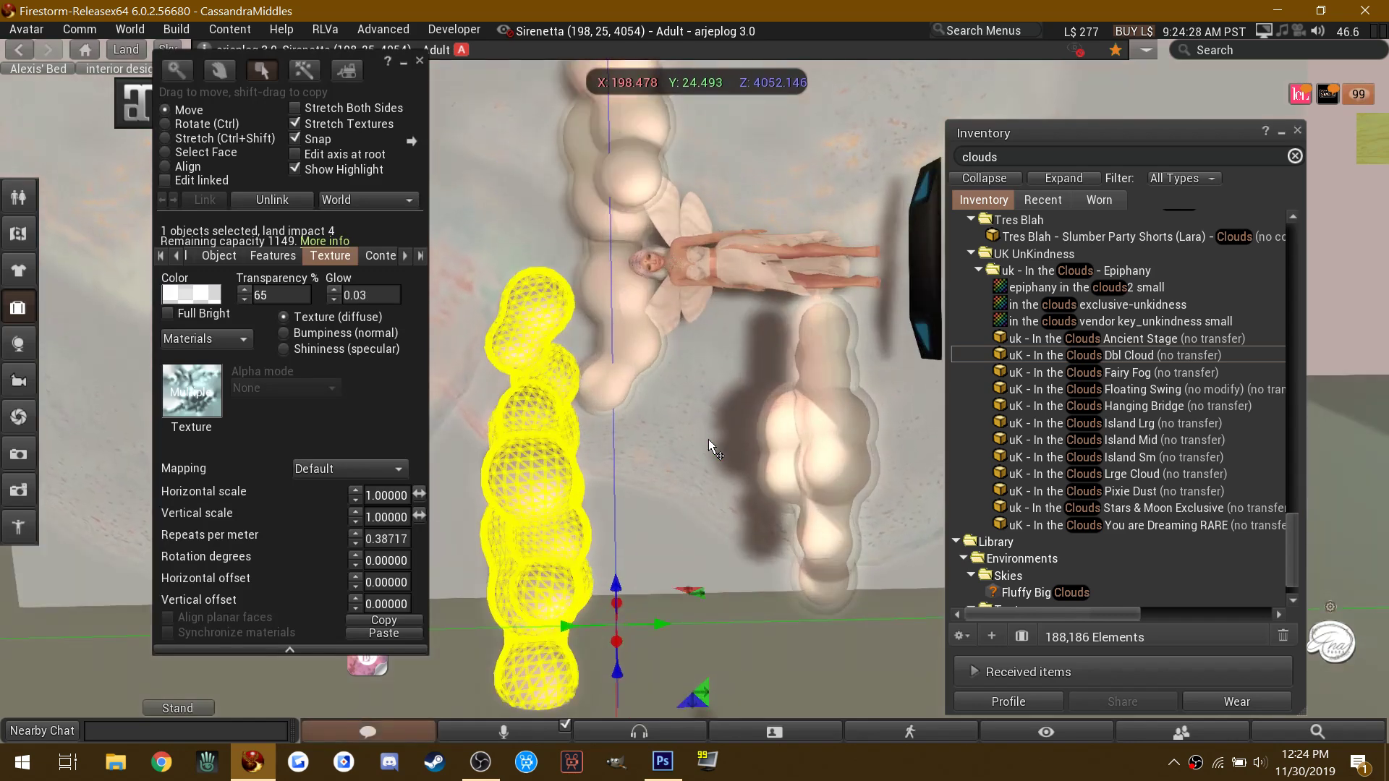
pyautogui.moveTo(648, 628); pyautogui.dragTo(614, 559)
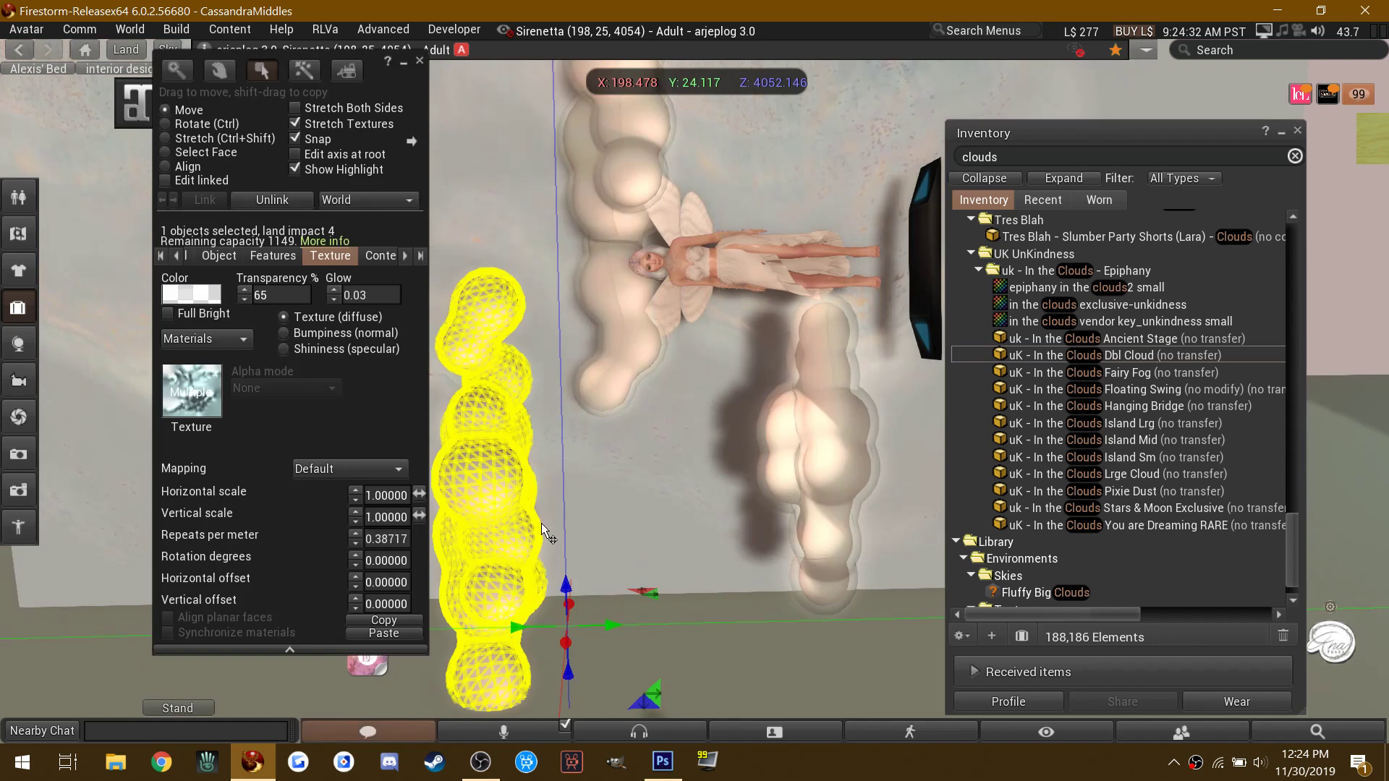
pyautogui.moveTo(570, 601); pyautogui.dragTo(558, 423)
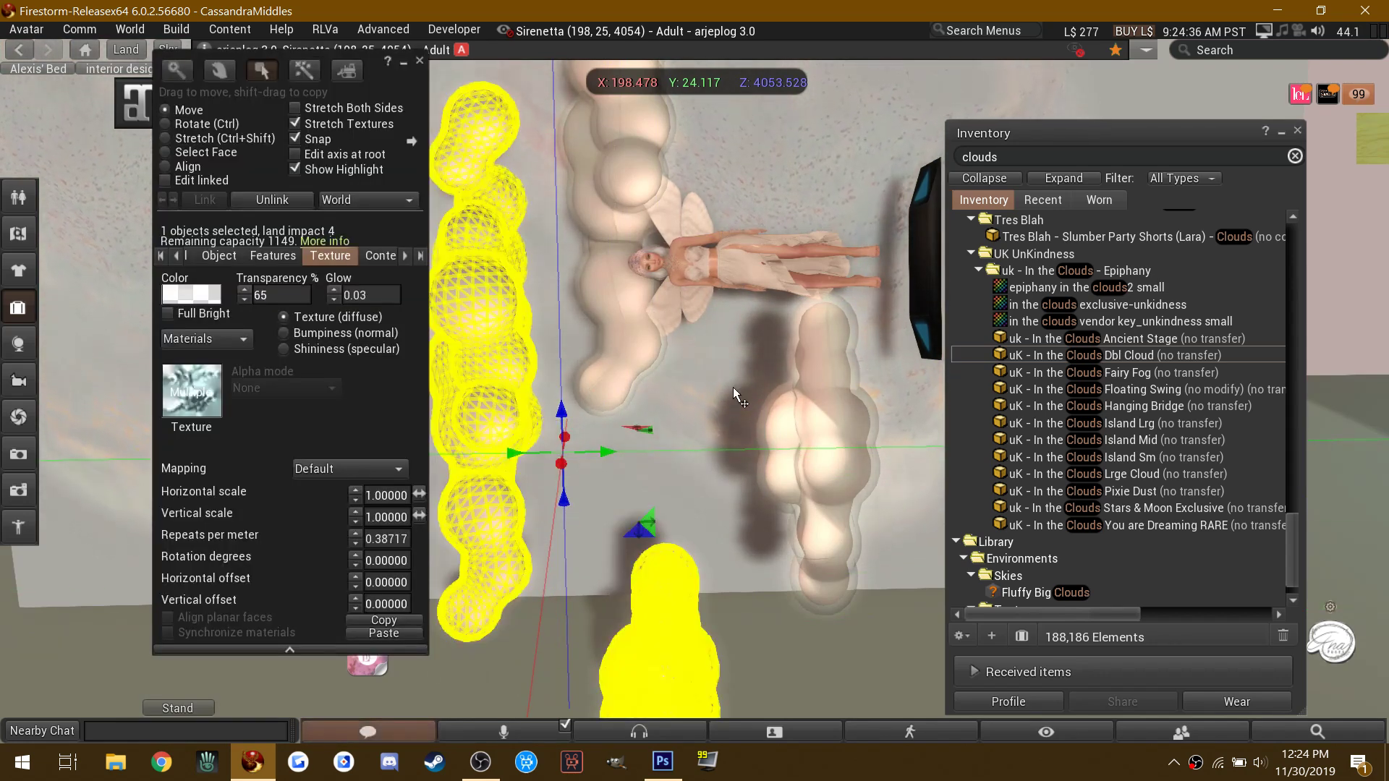
# Step: Search the inventory for "glitter flo" and place the [keke] glitter floor in front of the backdrop panel
pyautogui.scroll(-3, 732, 388)
pyautogui.click(1046, 157)
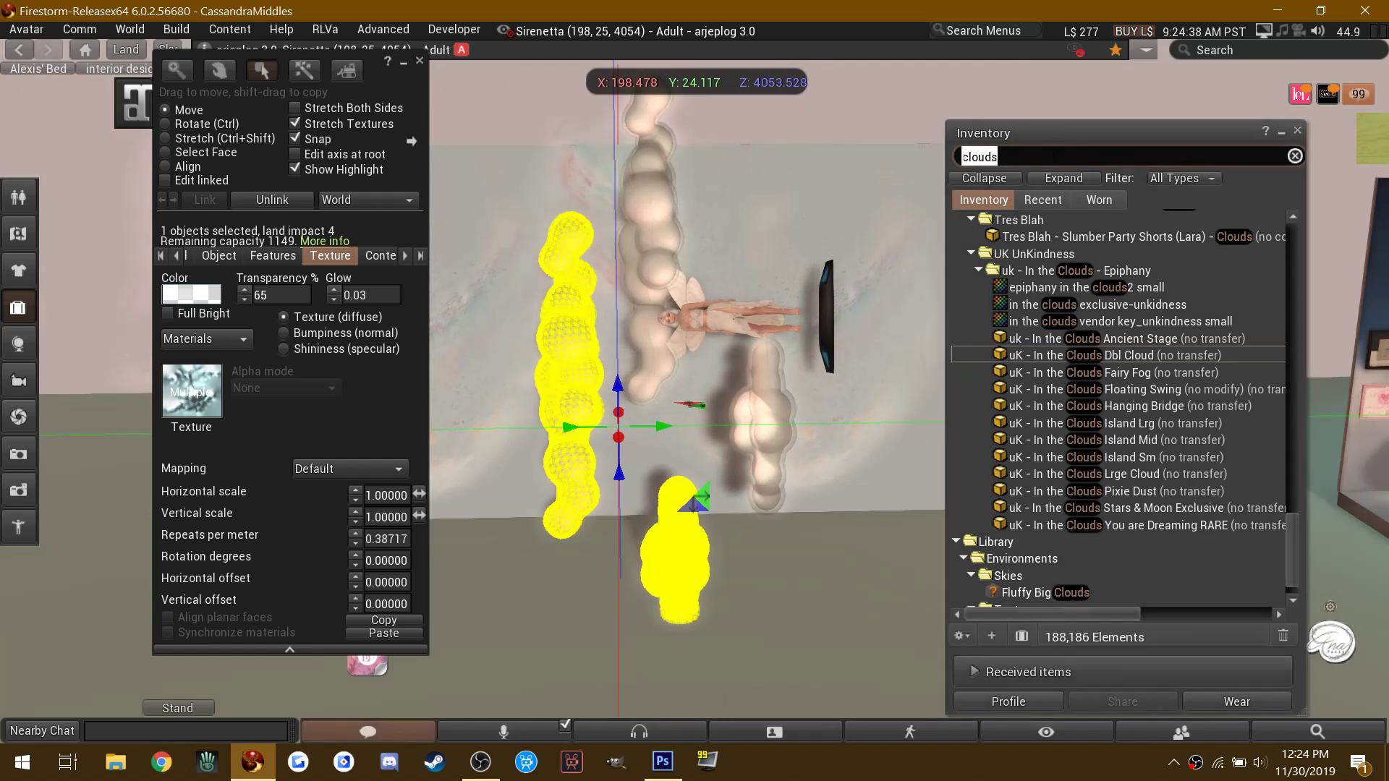
pyautogui.write('glitter flo')
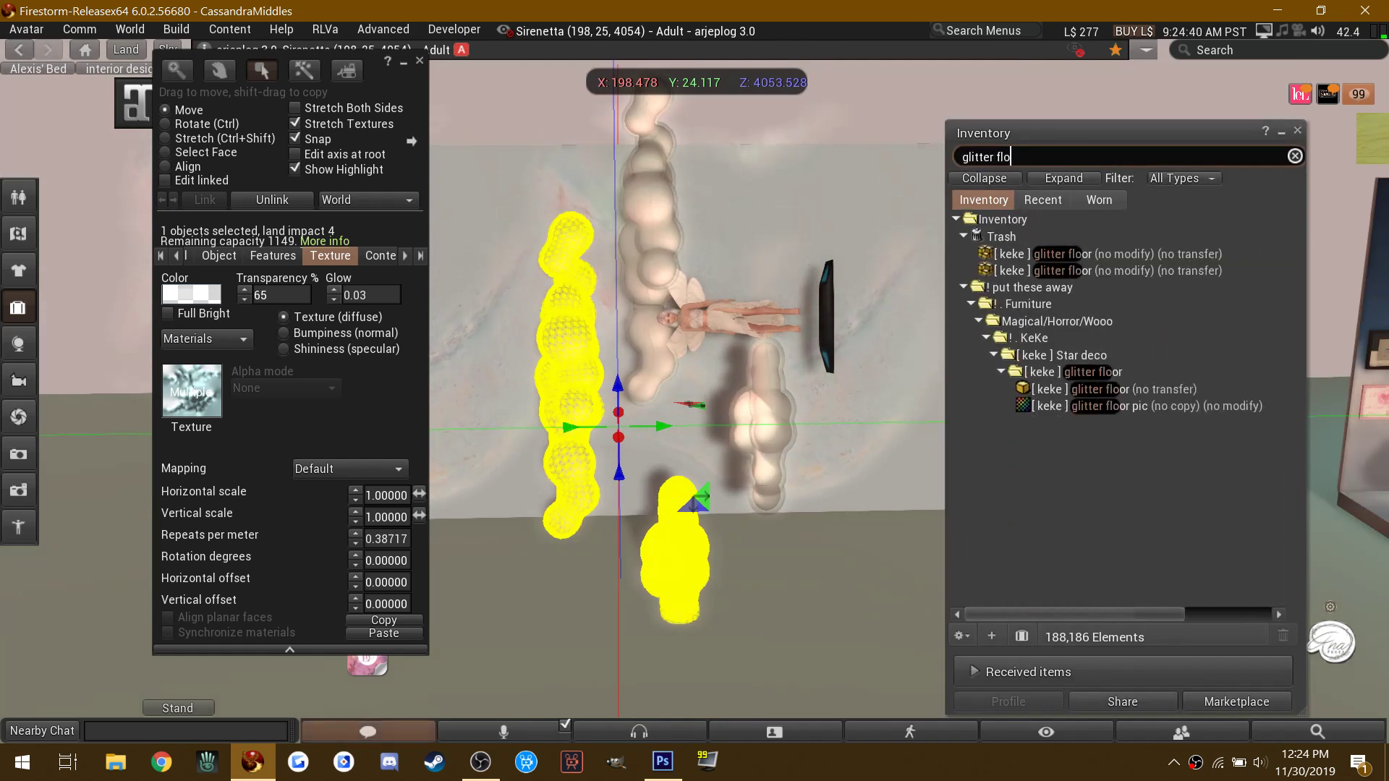
pyautogui.press('Down')
pyautogui.moveTo(1107, 388); pyautogui.dragTo(800, 583)
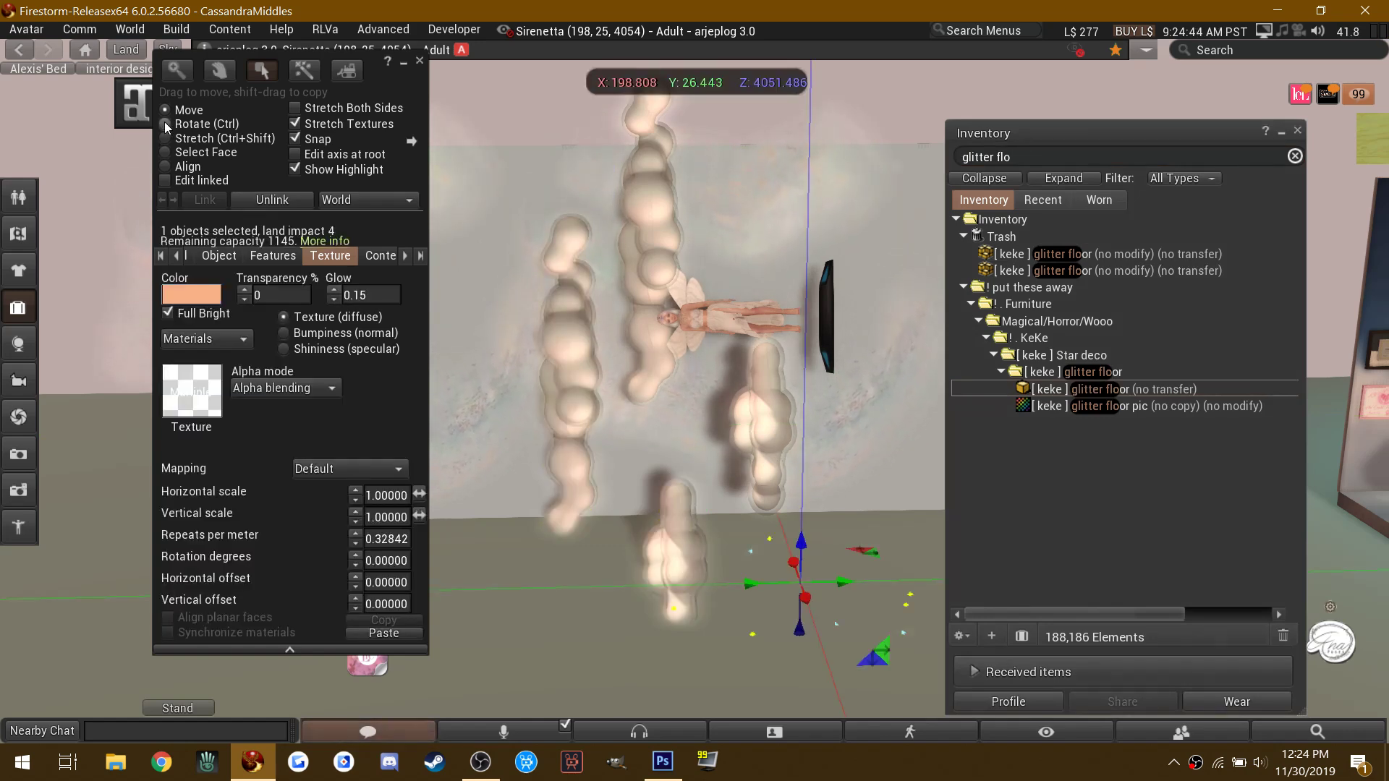
# Step: Stand the glitter floor upright by rotating it to exactly 90 degrees on Y
pyautogui.click(167, 127)
pyautogui.moveTo(815, 526); pyautogui.dragTo(795, 720)
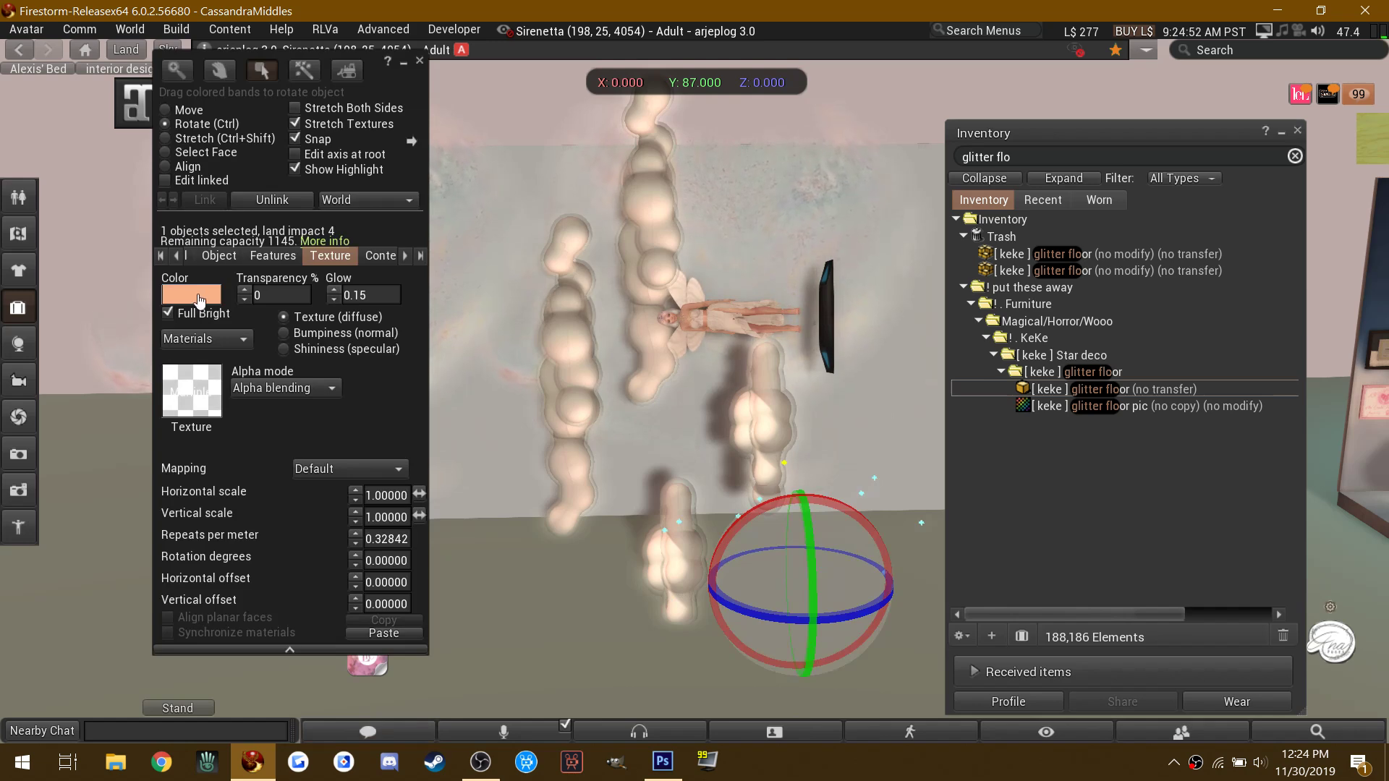
pyautogui.click(219, 256)
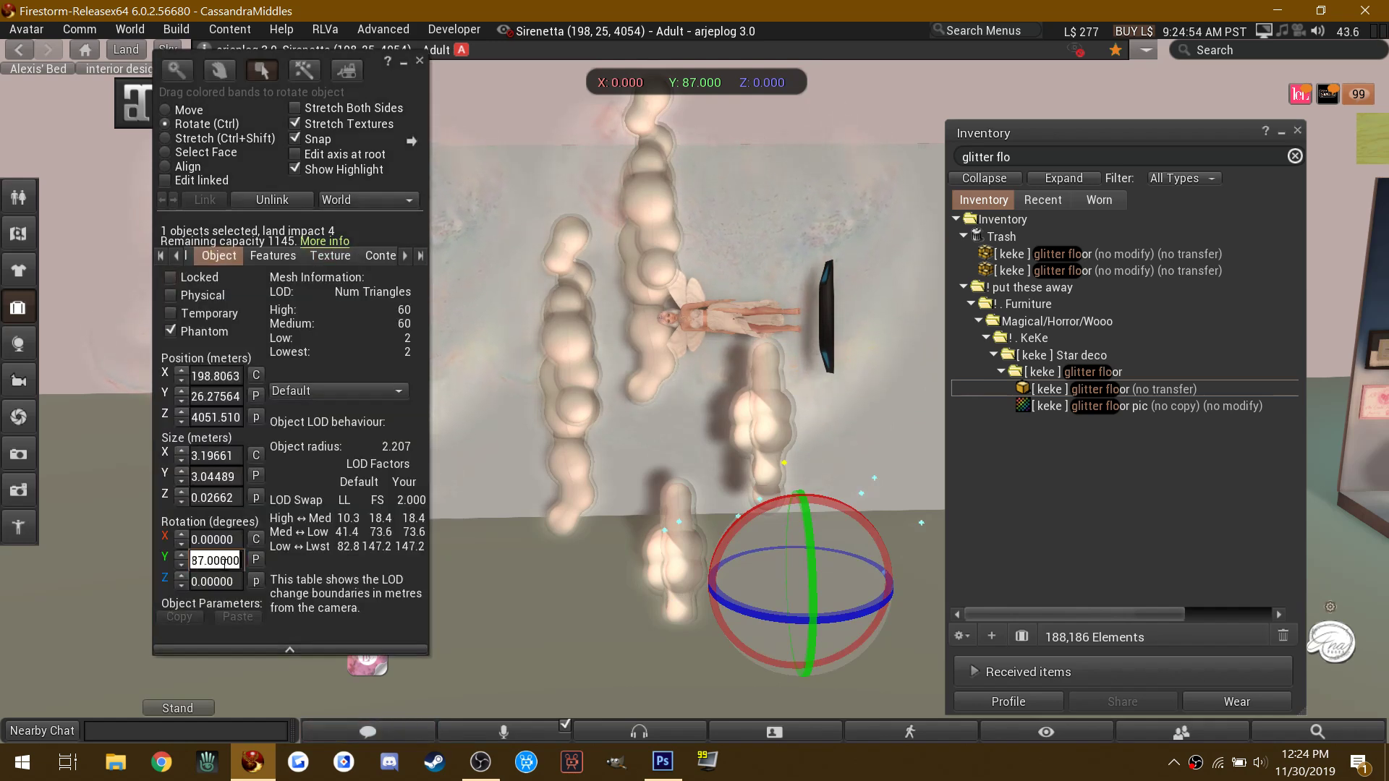
pyautogui.press('Return')
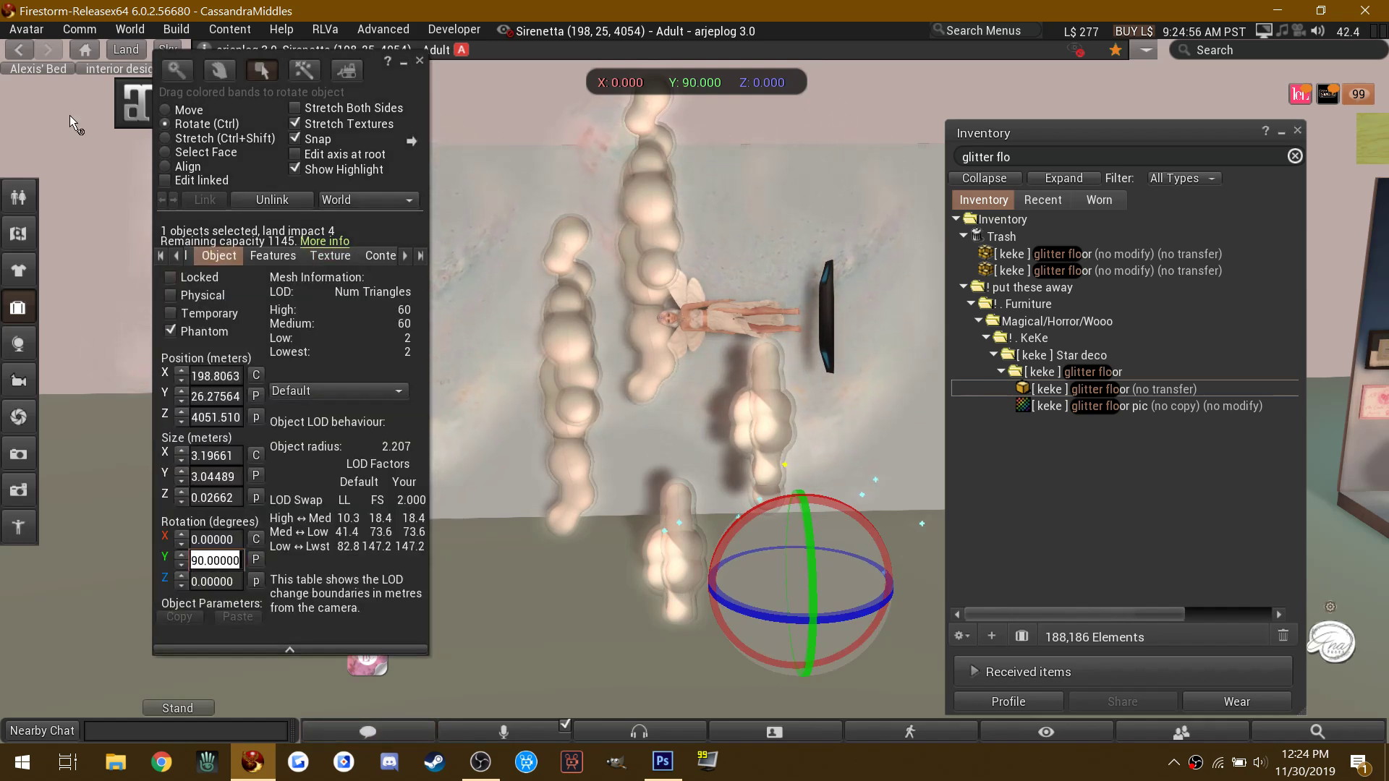
# Step: Move the upright glitter floor against the backdrop at about X 197.69 and spread several copies around the avatar and clouds
pyautogui.click(165, 110)
pyautogui.moveTo(796, 628); pyautogui.dragTo(801, 567)
pyautogui.moveTo(762, 328); pyautogui.dragTo(746, 405)
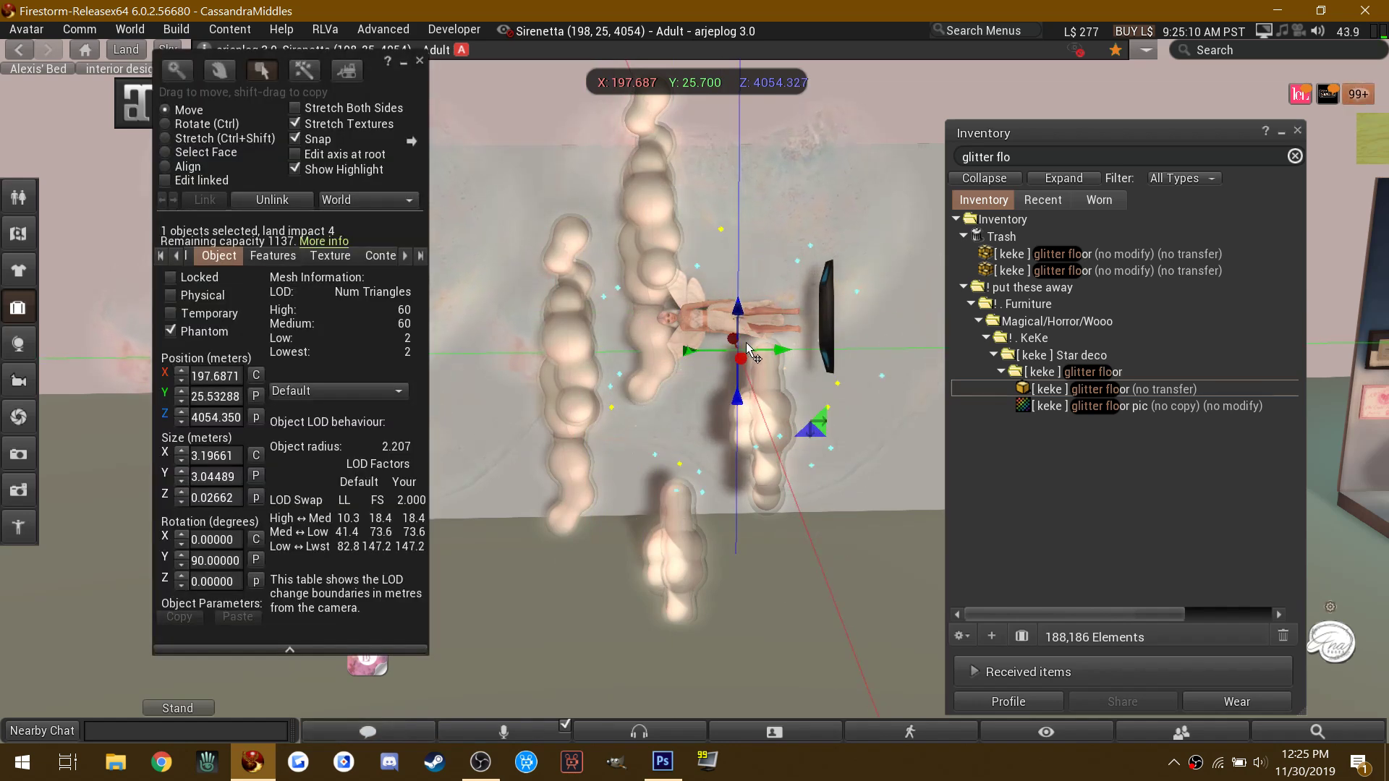
pyautogui.moveTo(777, 342); pyautogui.dragTo(630, 350)
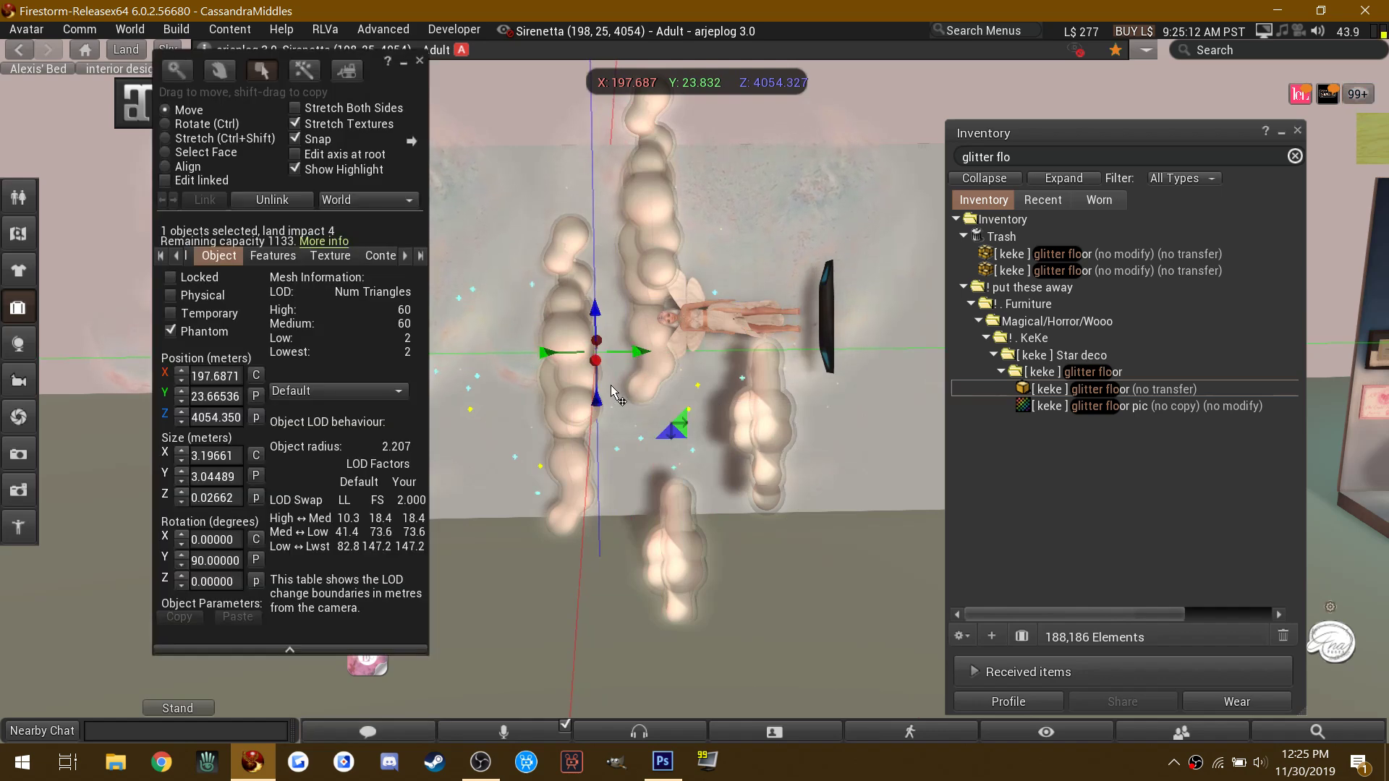
pyautogui.moveTo(597, 405); pyautogui.dragTo(767, 265)
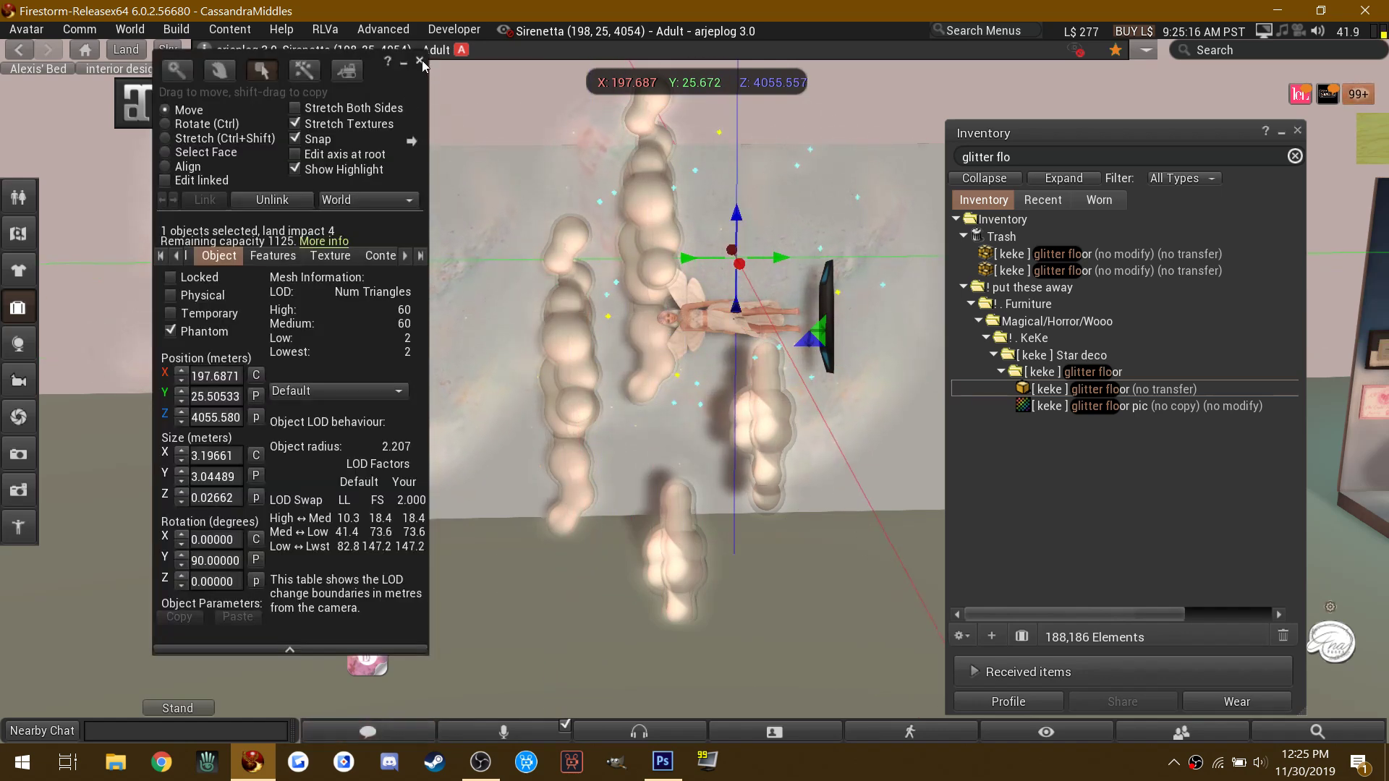
pyautogui.click(420, 61)
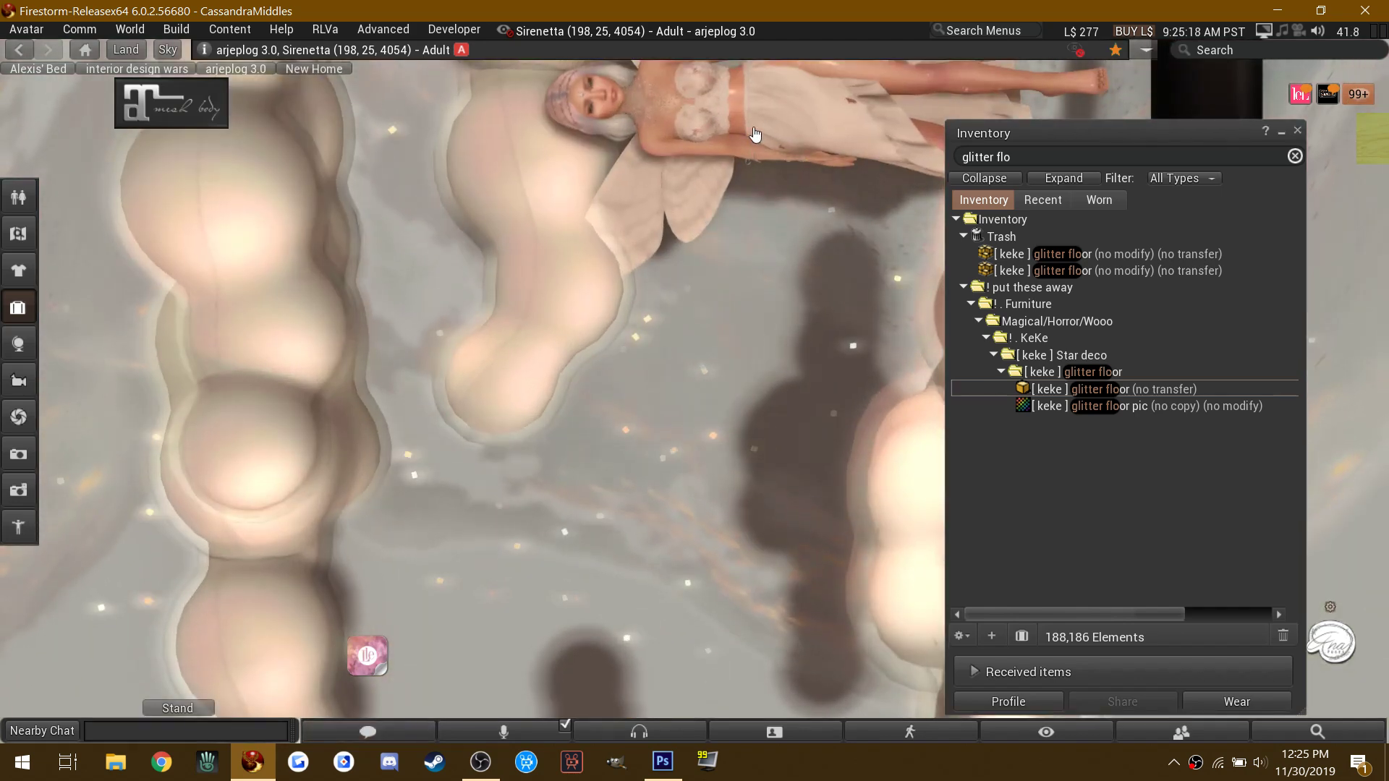
# Step: Hide the mesh body's hip and upper-thigh sections on one side, front and back, where skin pokes through the skirt
pyautogui.keyDown('alt'); pyautogui.moveTo(755, 135); pyautogui.dragTo(716, 80); pyautogui.keyUp('alt')
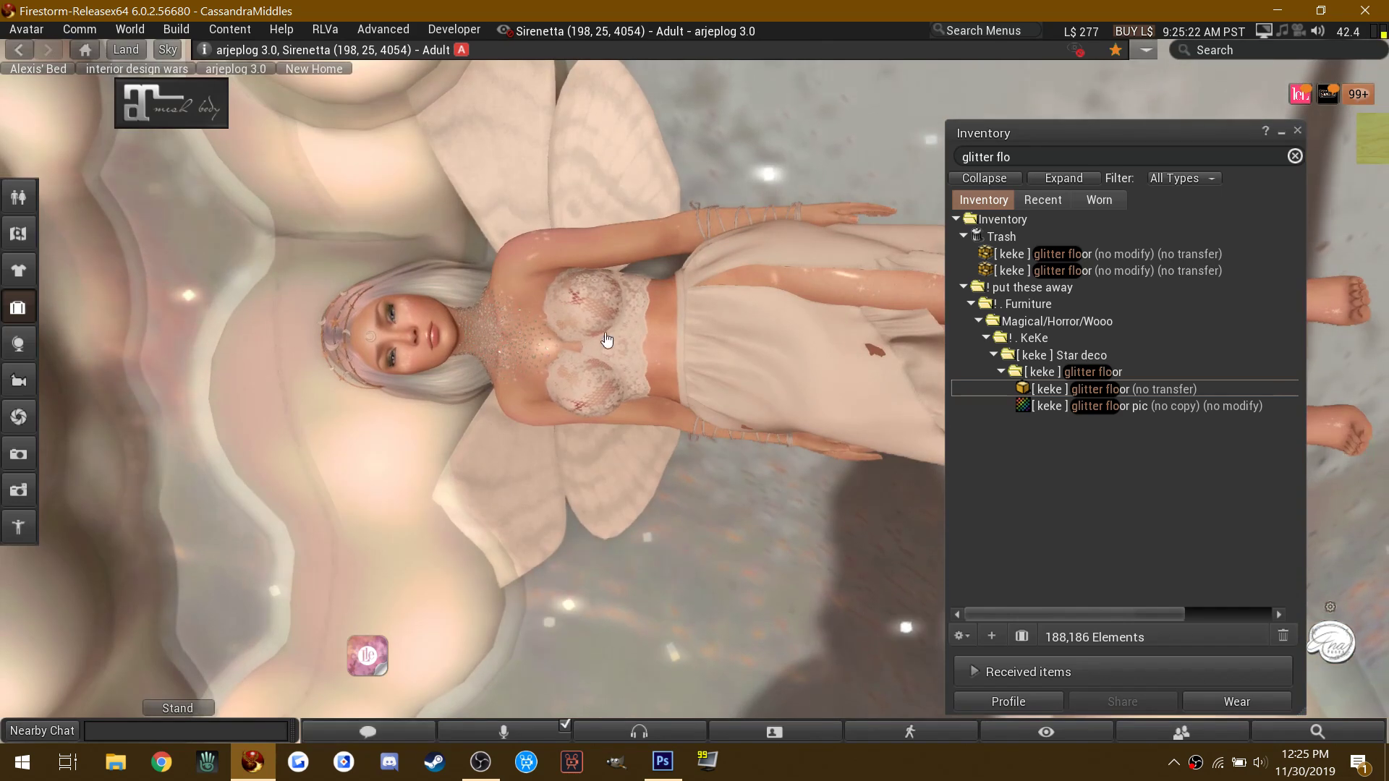
pyautogui.click(211, 121)
pyautogui.click(249, 140)
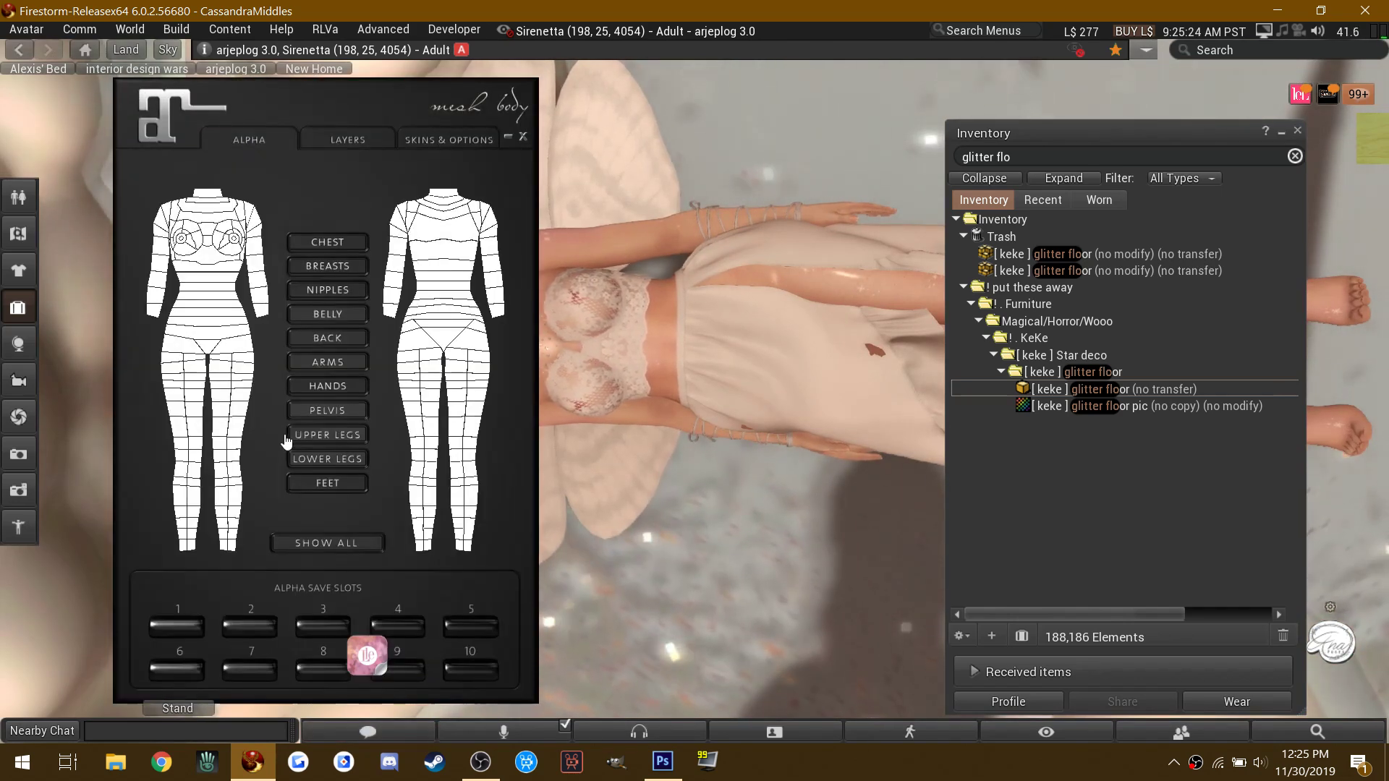
pyautogui.click(176, 351)
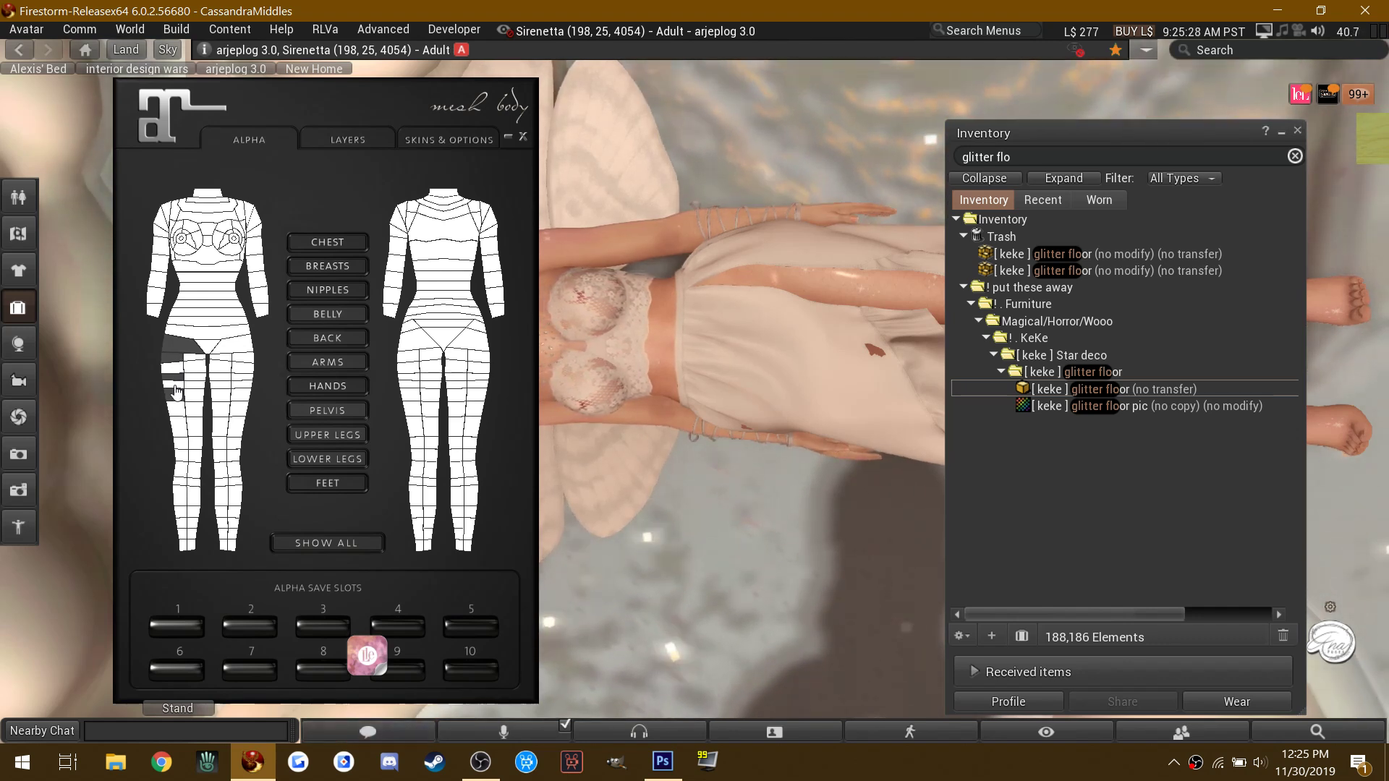
pyautogui.click(180, 377)
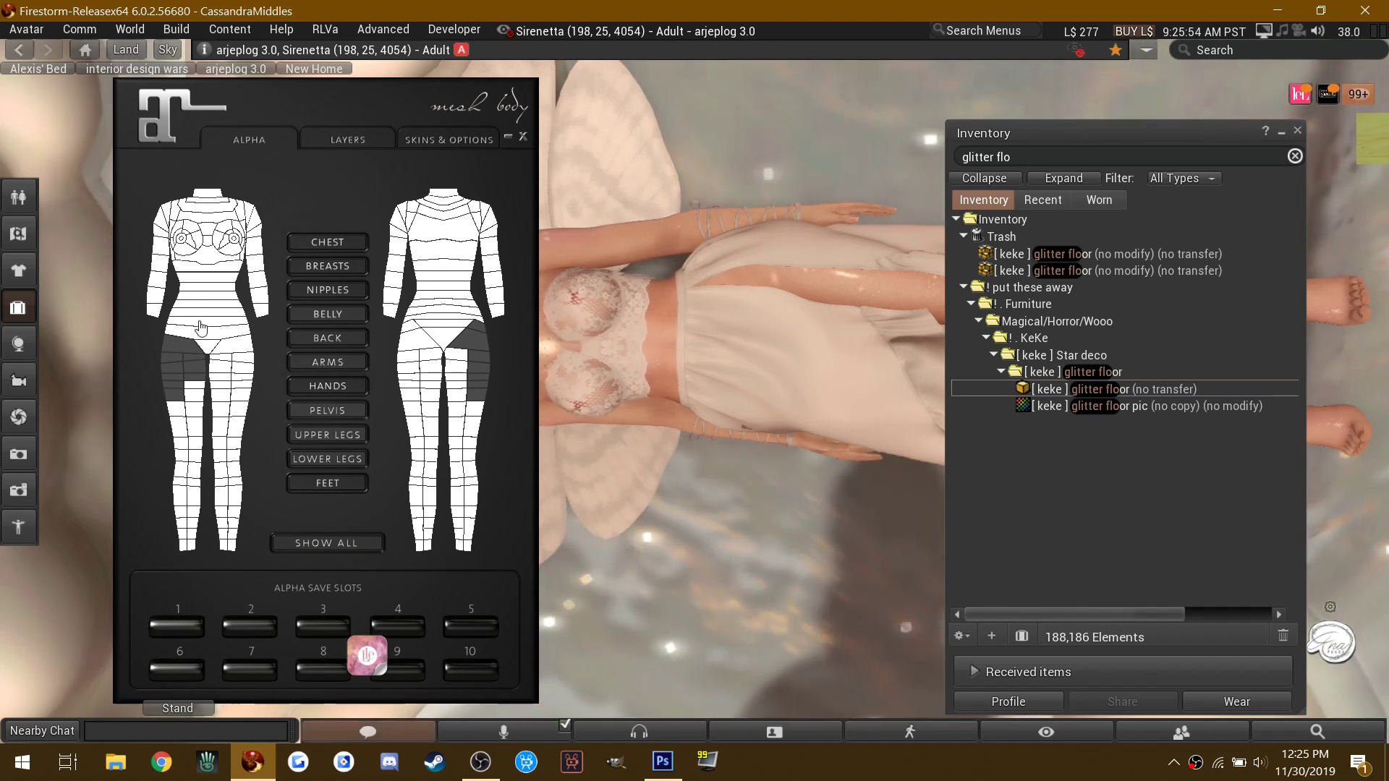
pyautogui.click(148, 168)
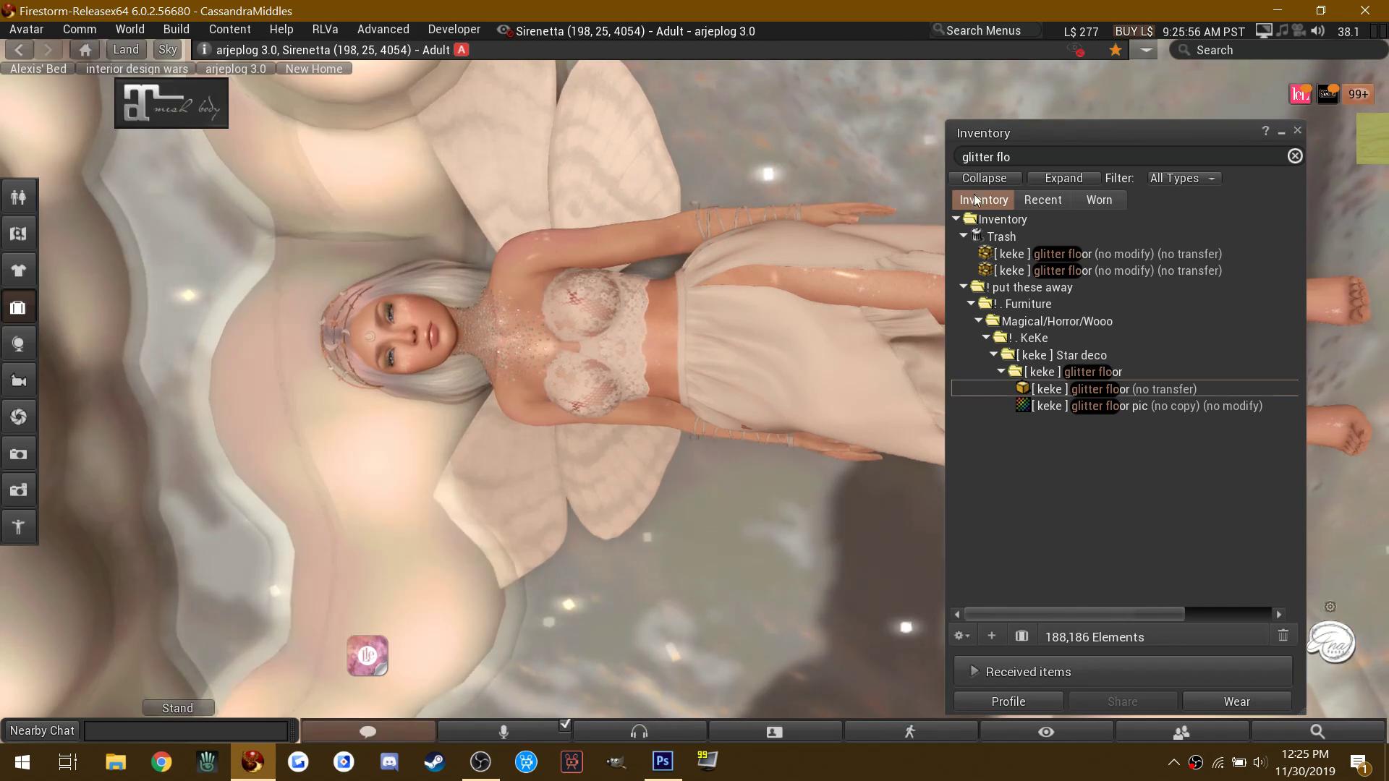
# Step: Search the inventory for "zaara" and add the white-gold Nadira harem pants (maitreya) to the avatar
pyautogui.write('zaar')
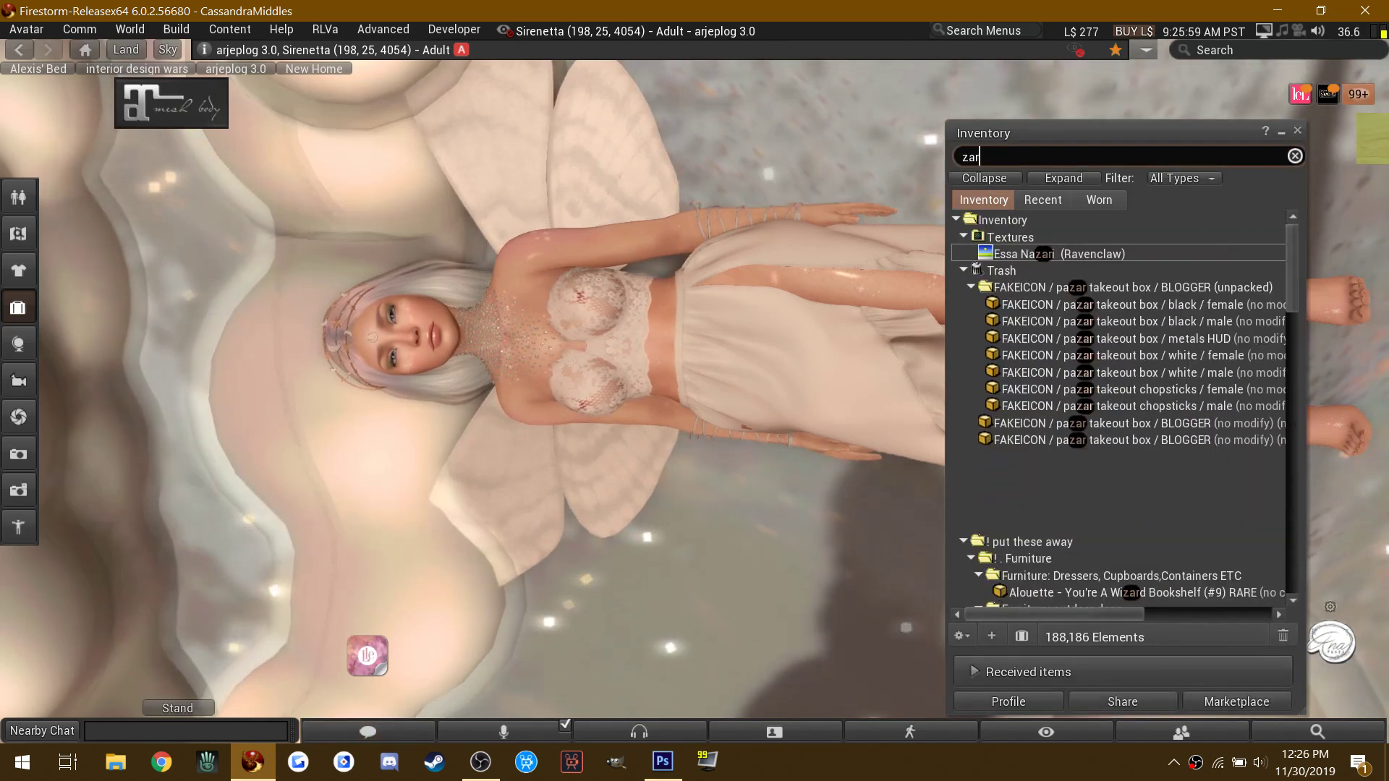
pyautogui.write('a')
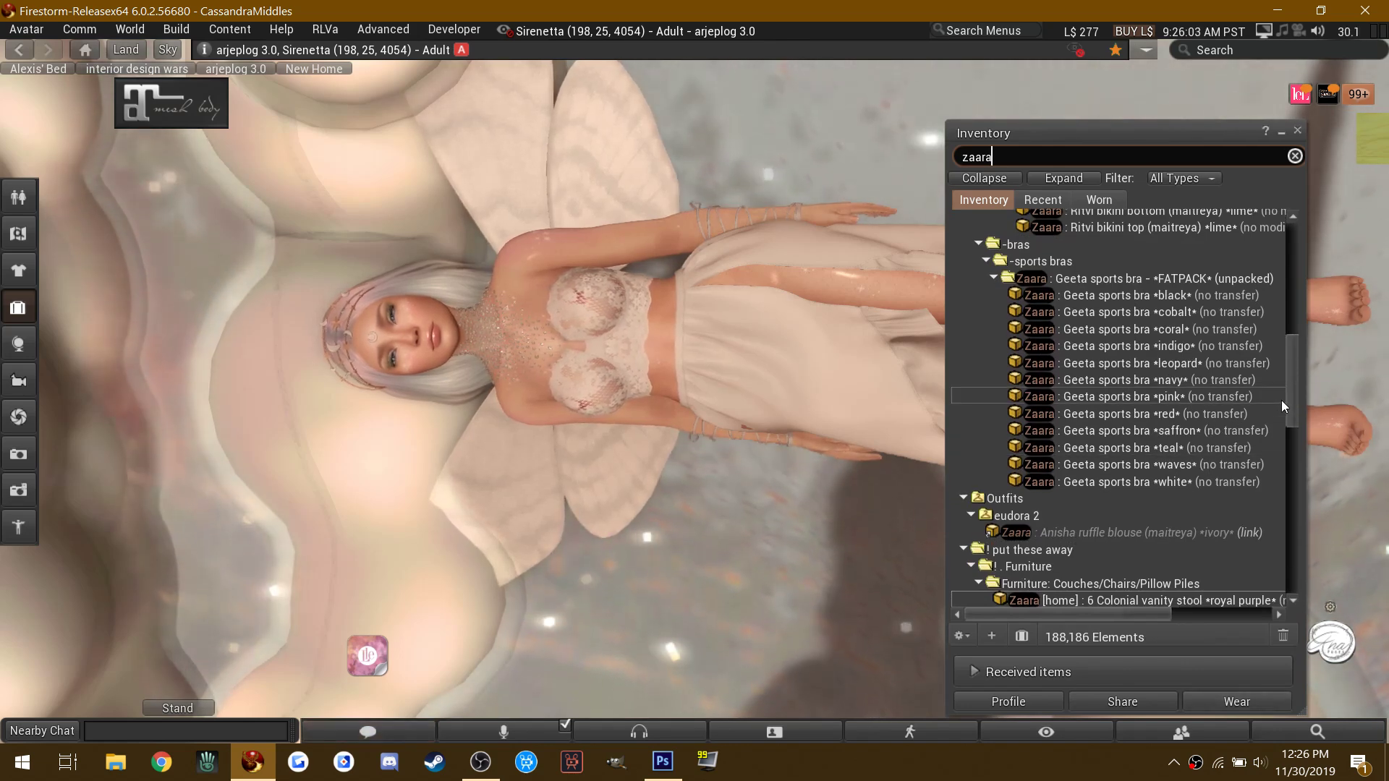
pyautogui.moveTo(1292, 385); pyautogui.dragTo(1284, 484)
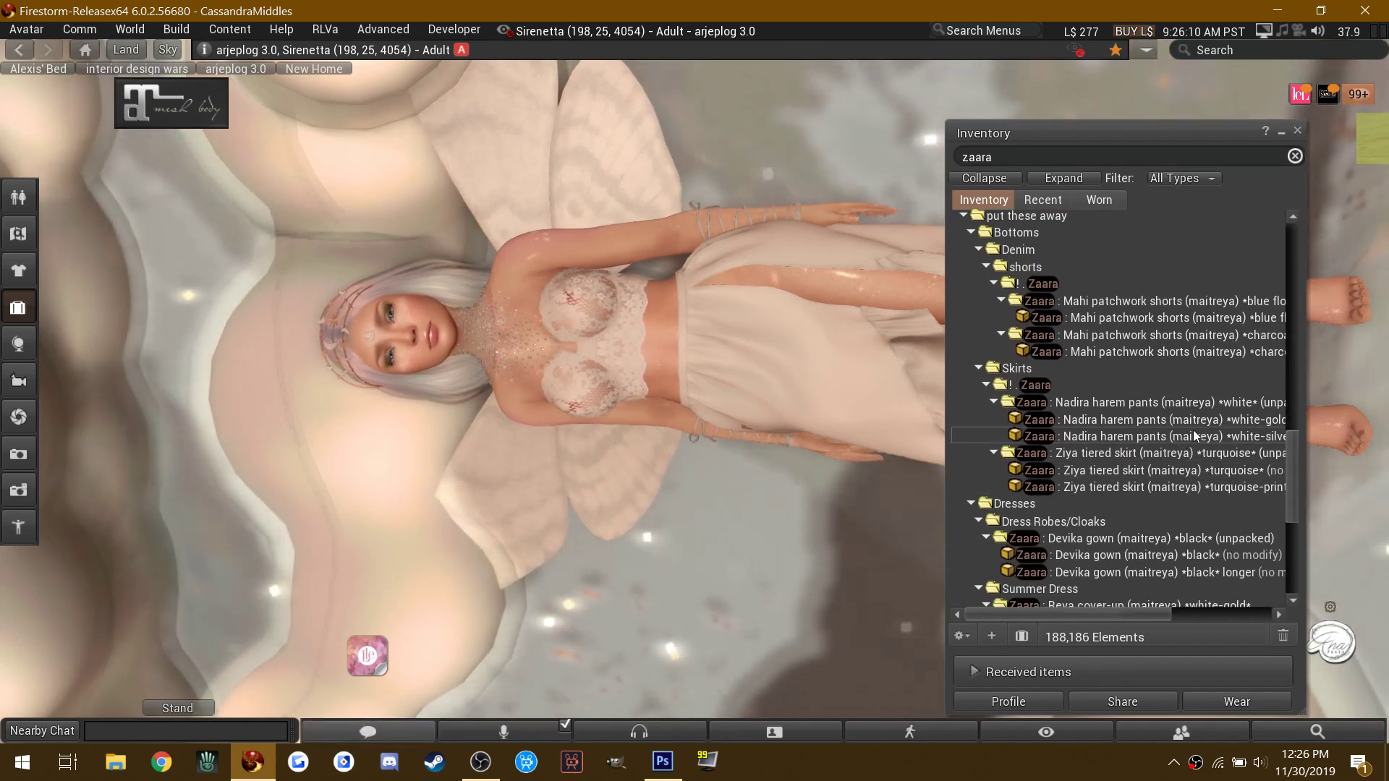
pyautogui.rightClick(1213, 423)
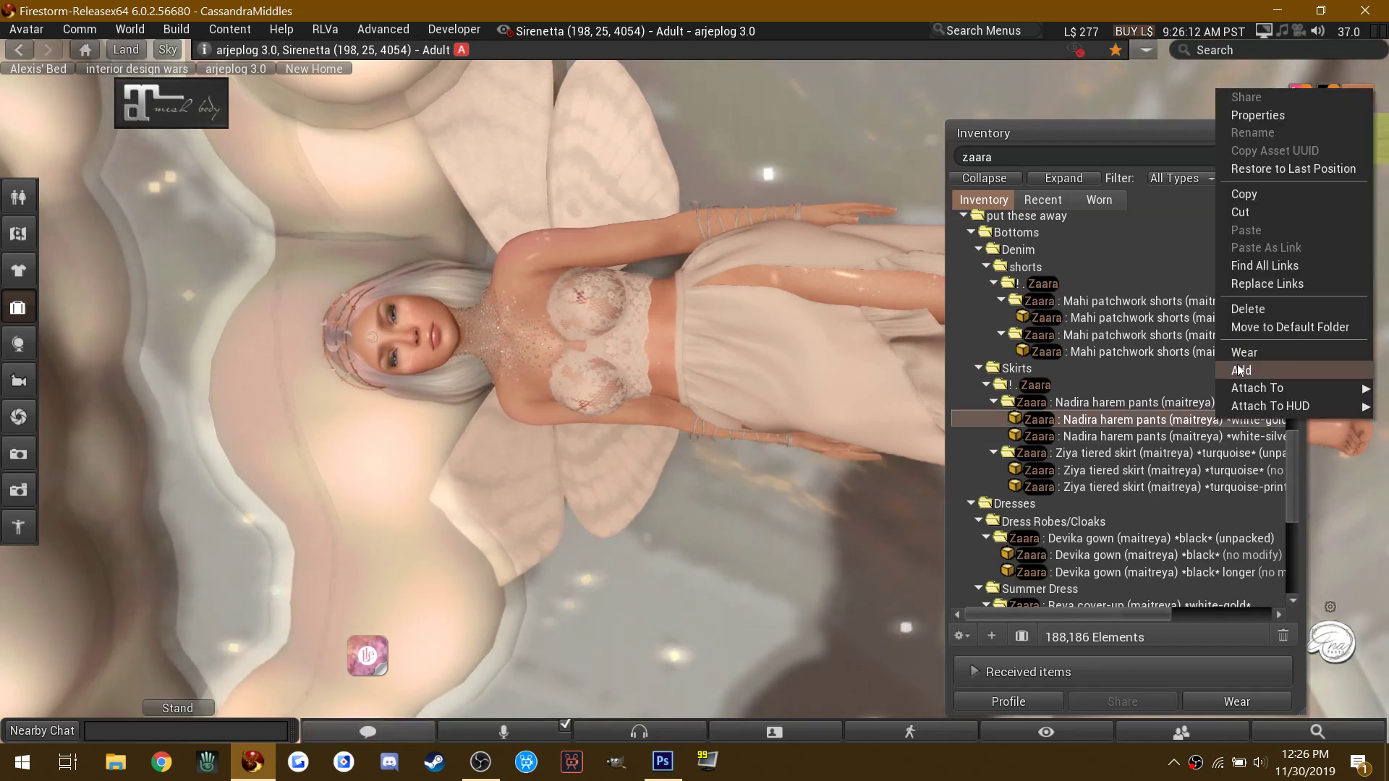
pyautogui.click(907, 416)
# Step: Detach the long slit skirt worn underneath the harem pants from the avatar
pyautogui.rightClick(907, 416)
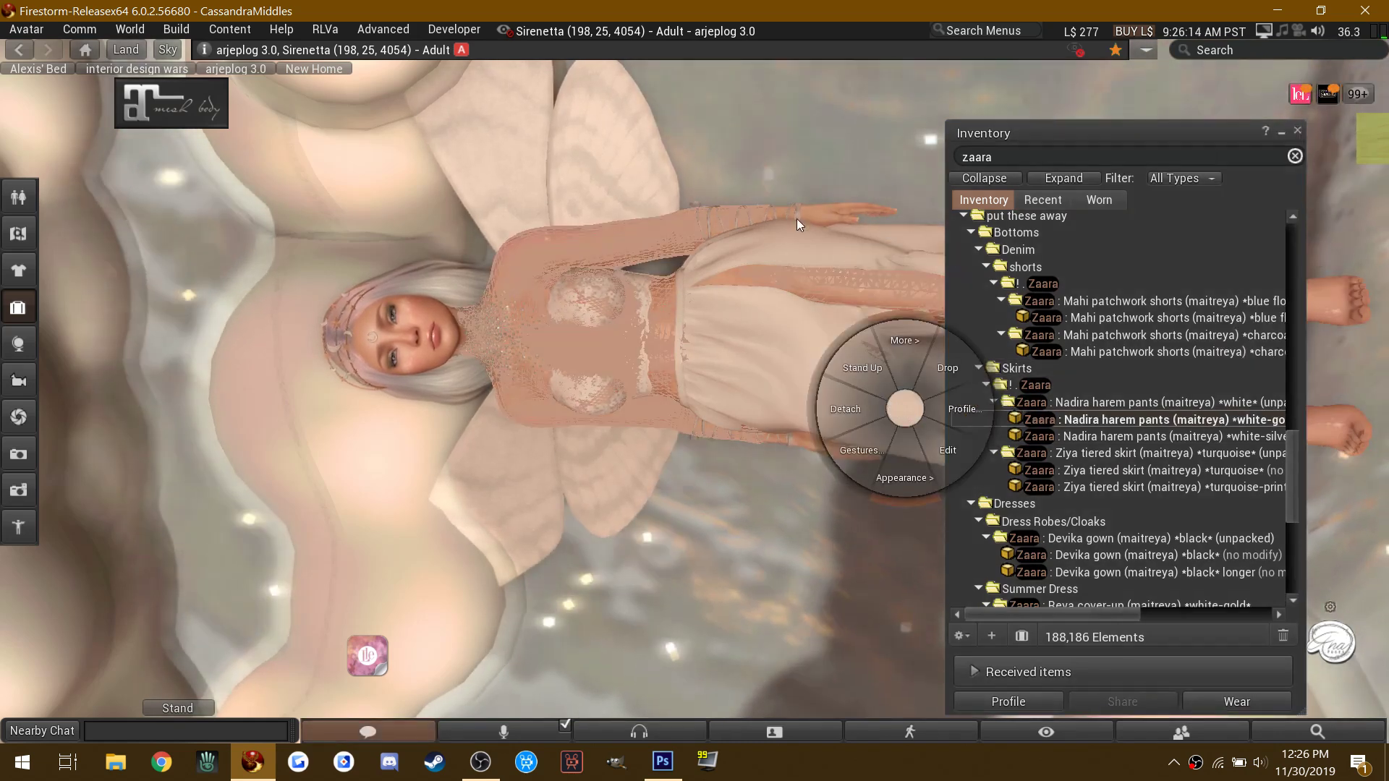
pyautogui.rightClick(801, 230)
pyautogui.click(722, 319)
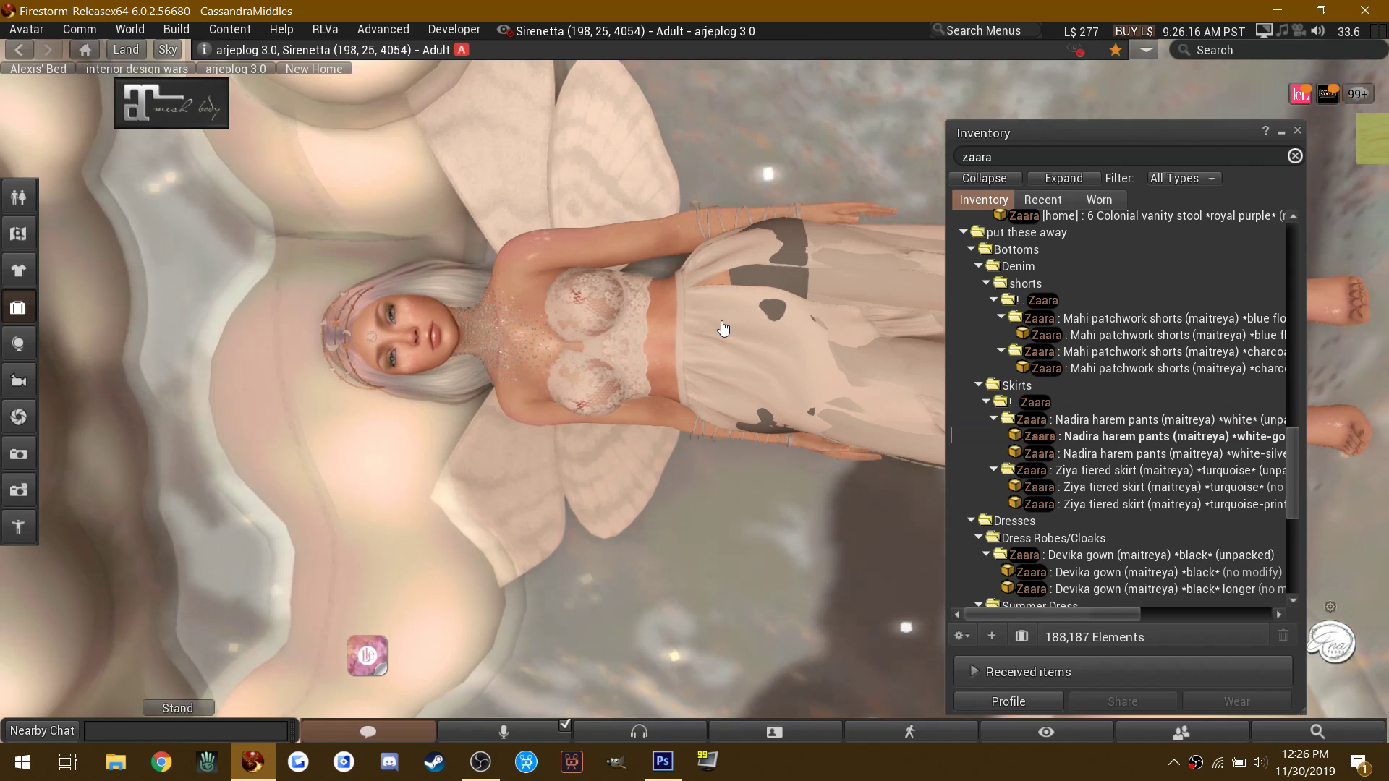
pyautogui.rightClick(722, 320)
pyautogui.click(671, 324)
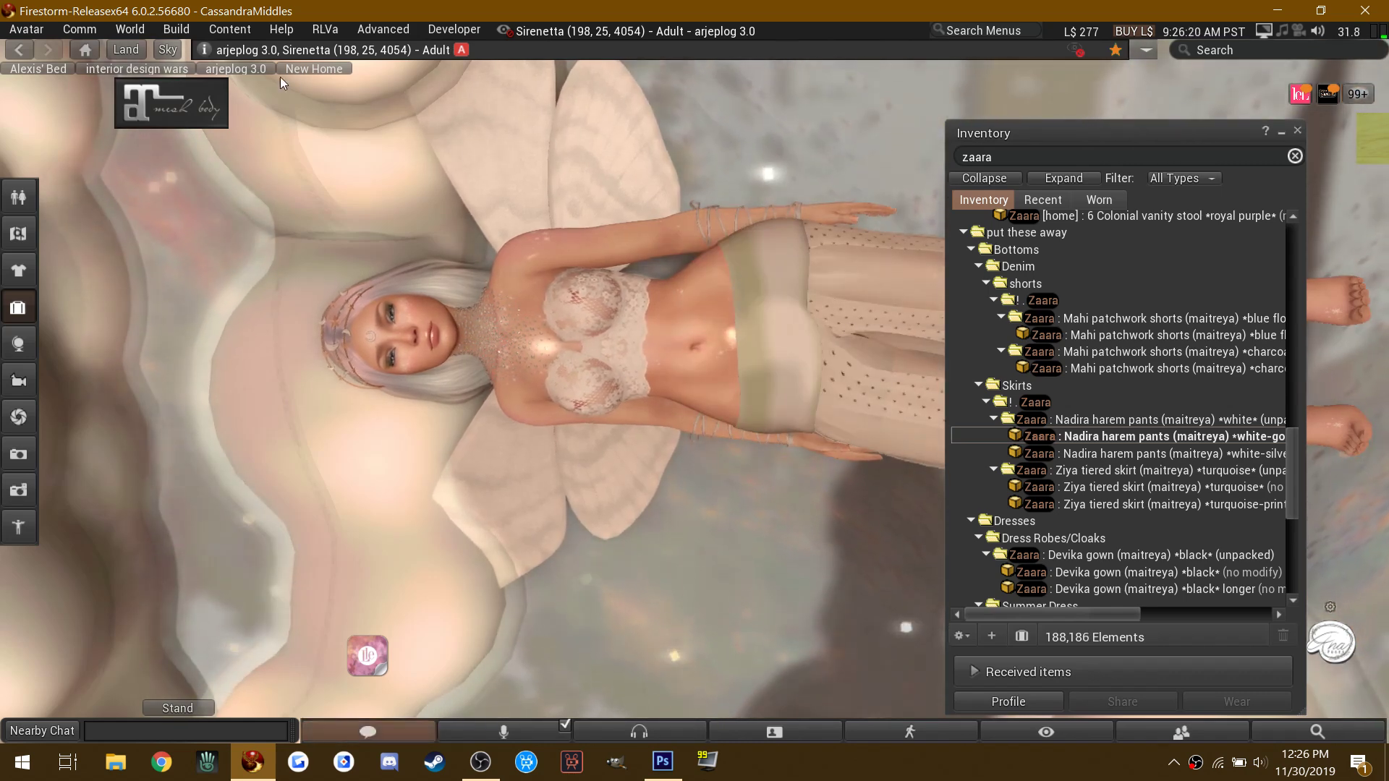
# Step: Show all sections of the mesh body again and close the inventory
pyautogui.click(206, 107)
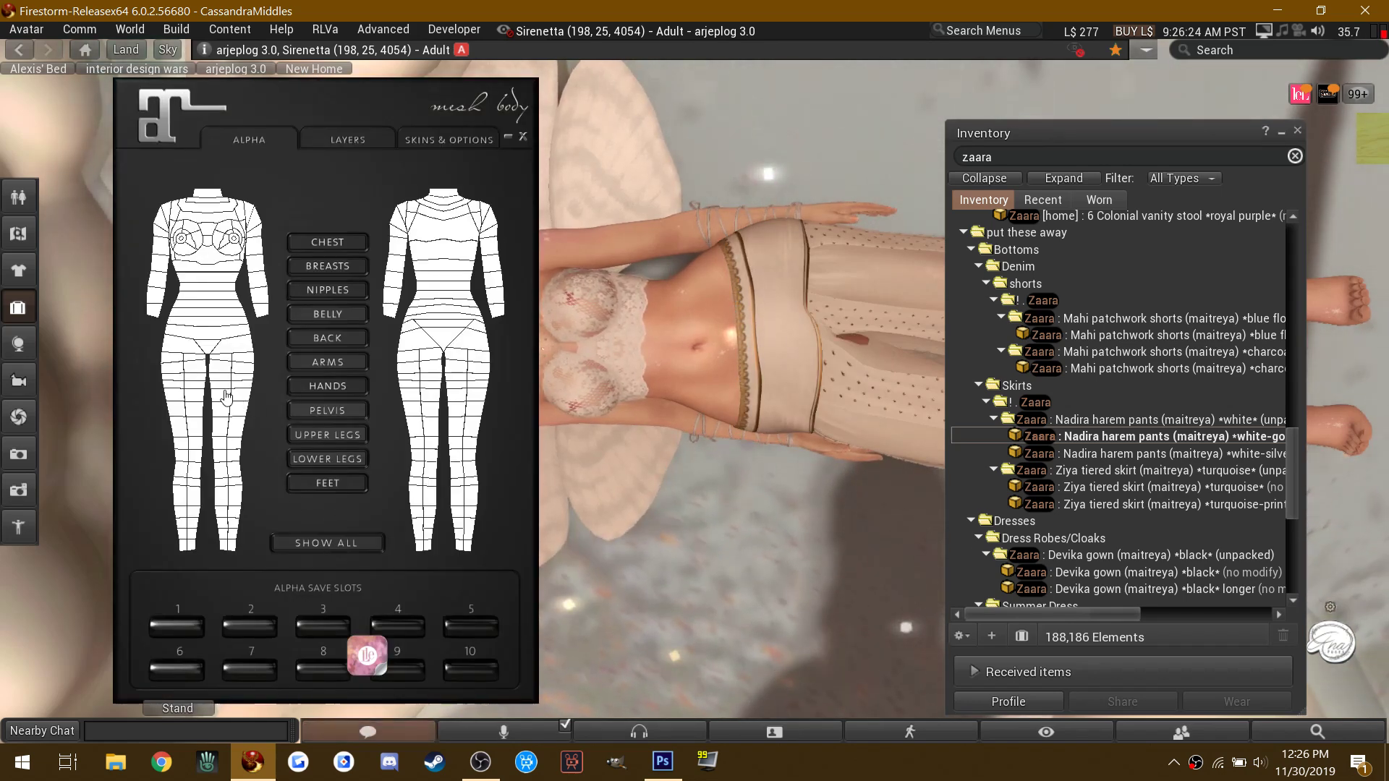
pyautogui.click(159, 95)
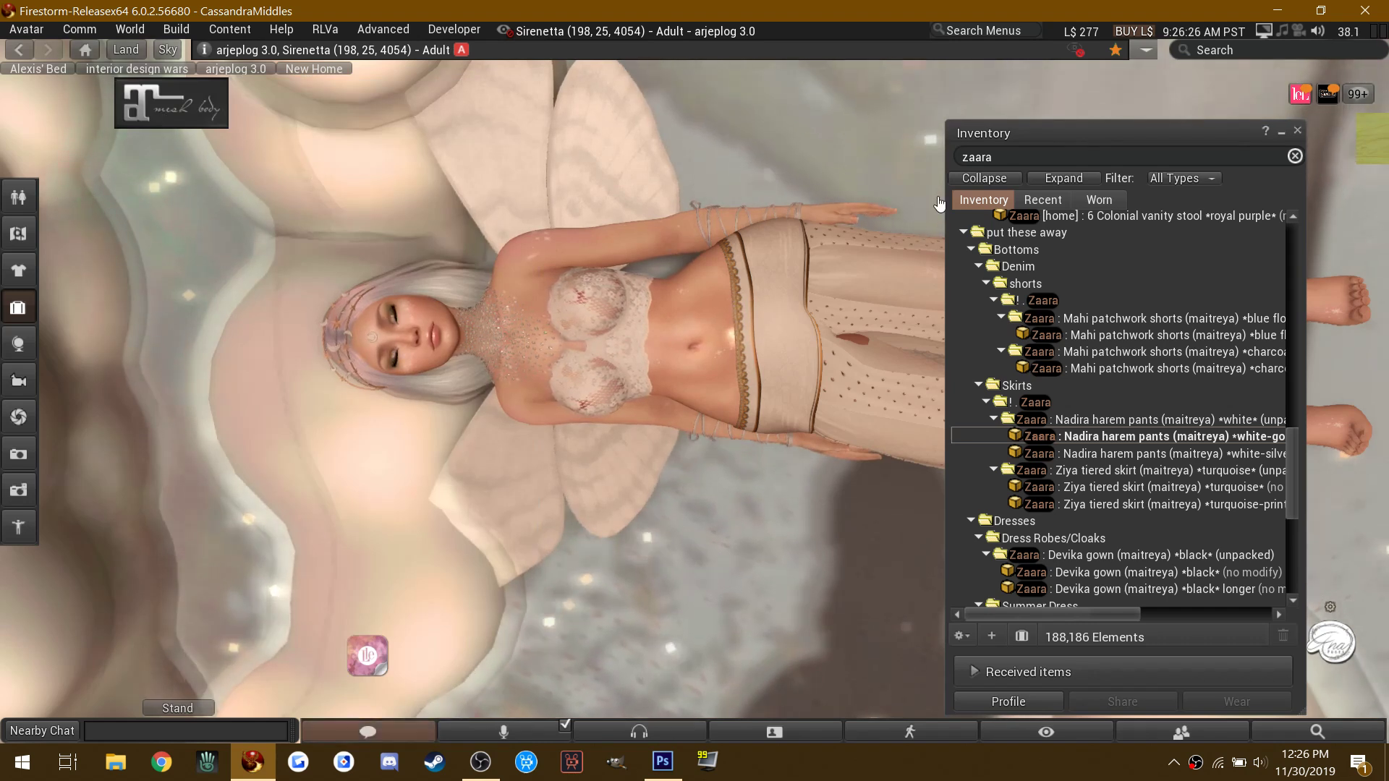
pyautogui.click(1297, 132)
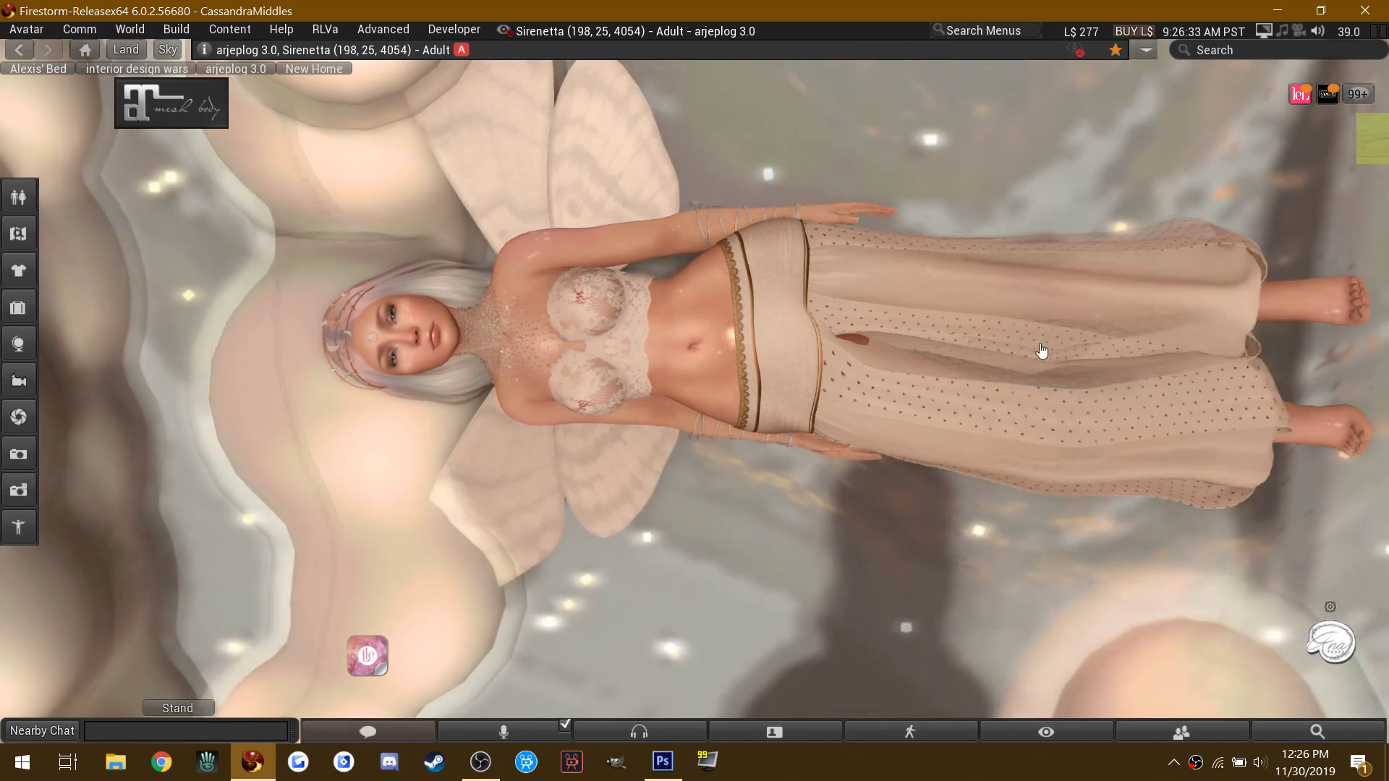
# Step: Move the black tapered box farther from the avatar's feet, to about Y 26.83
pyautogui.scroll(-5, 696, 398)
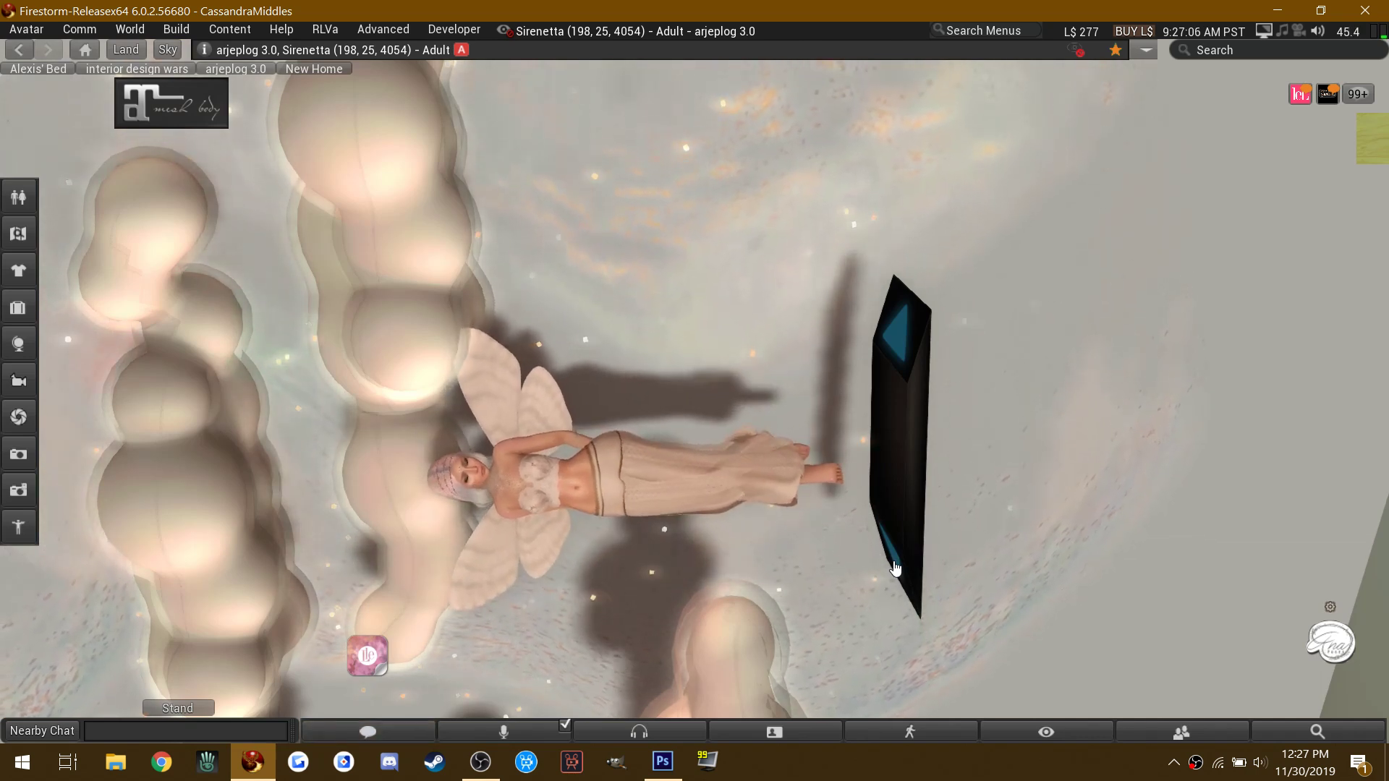
pyautogui.rightClick(885, 442)
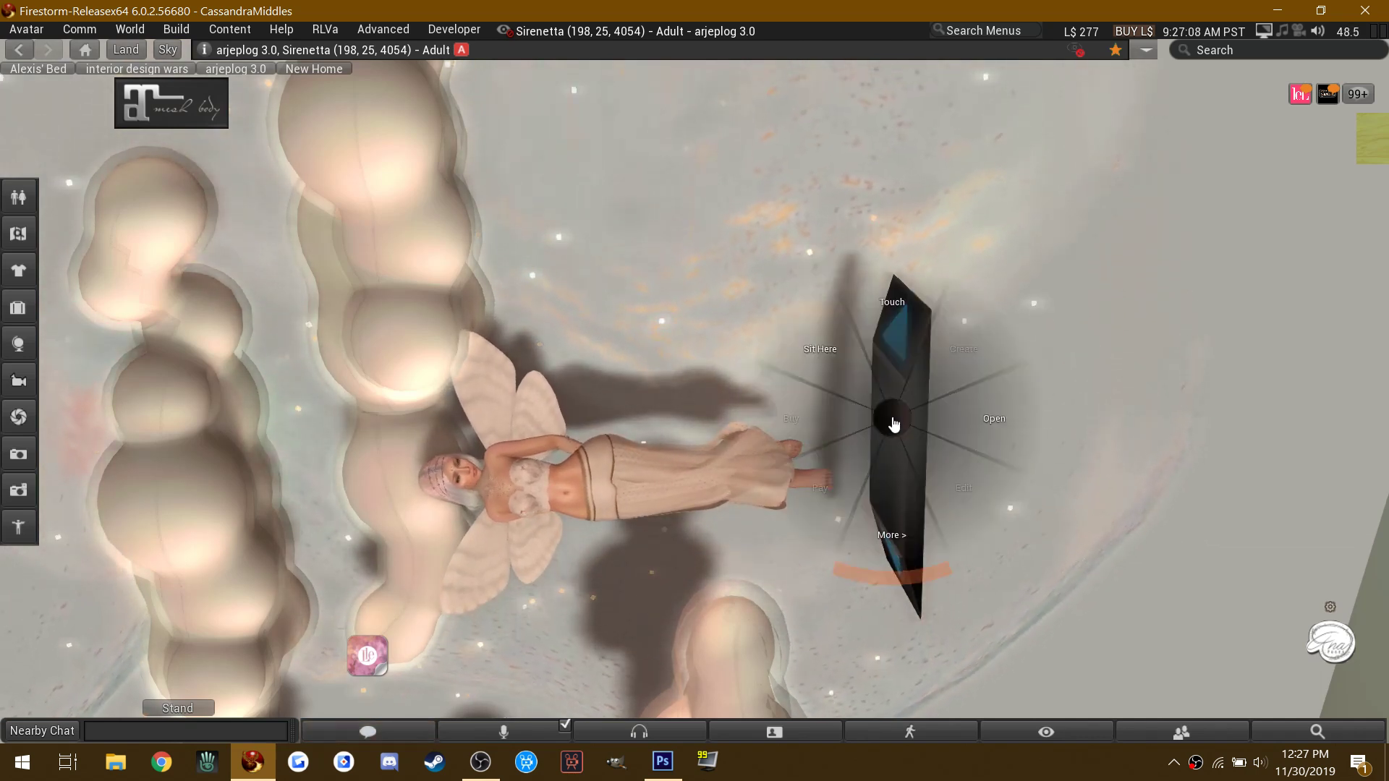
pyautogui.click(909, 460)
pyautogui.moveTo(900, 467); pyautogui.dragTo(941, 467)
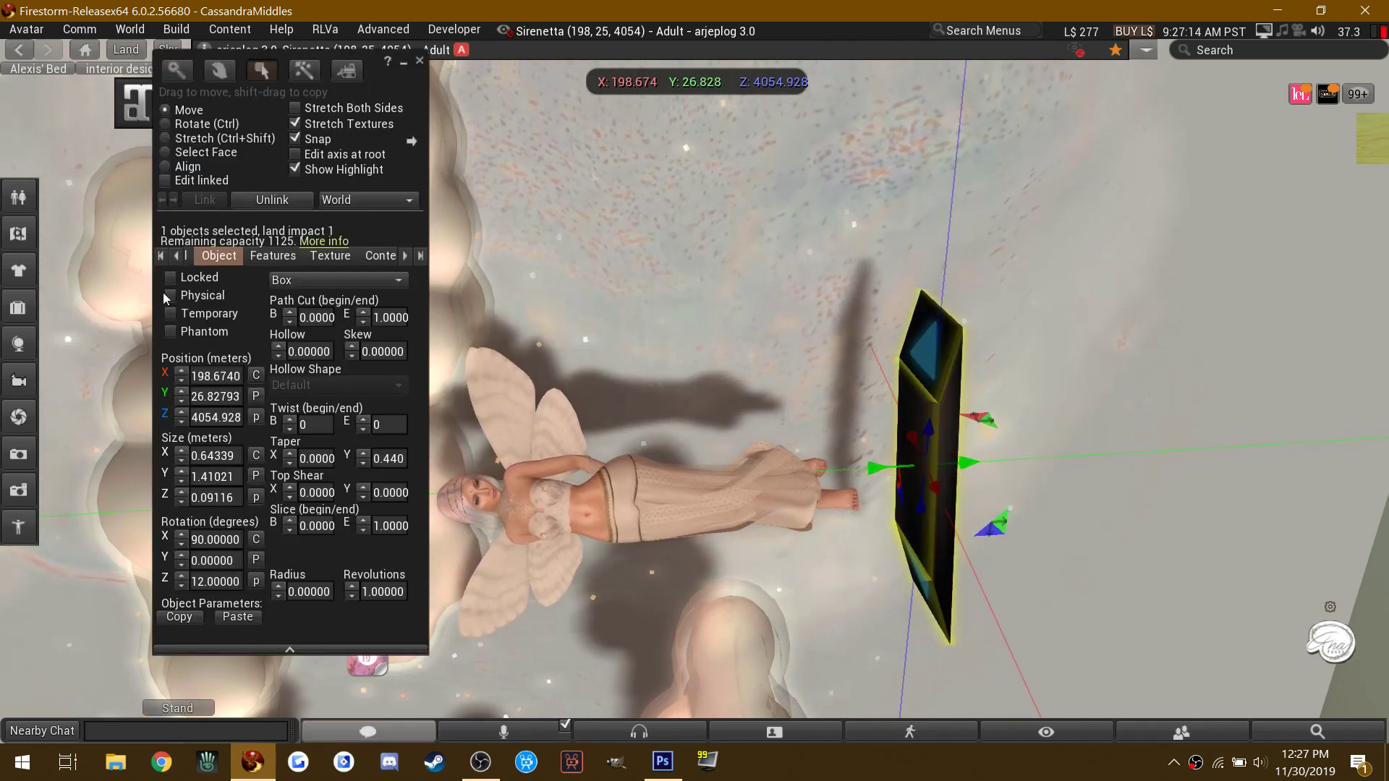
# Step: Search the inventory for "dais" and place HEART - Daisies - Patch in the scene near the avatar's feet
pyautogui.click(20, 307)
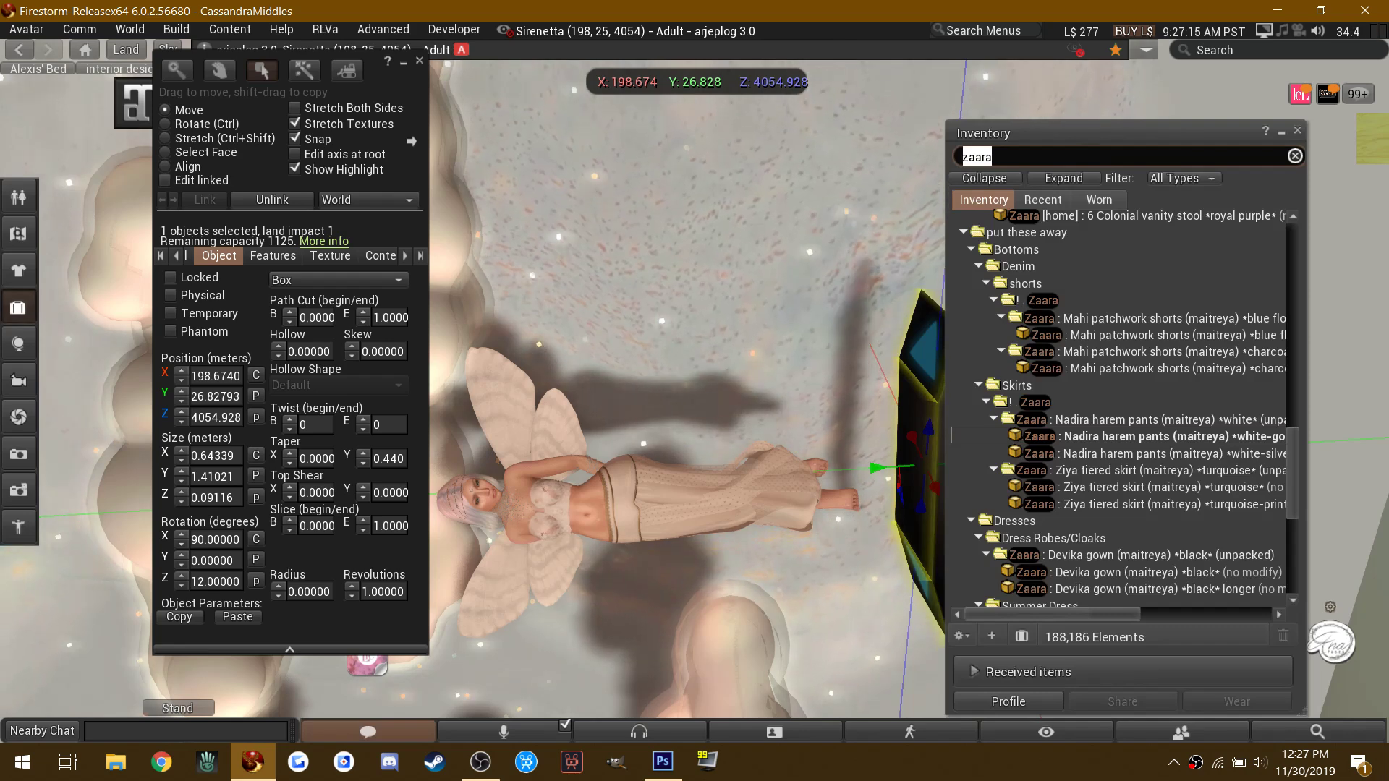
pyautogui.write('dais')
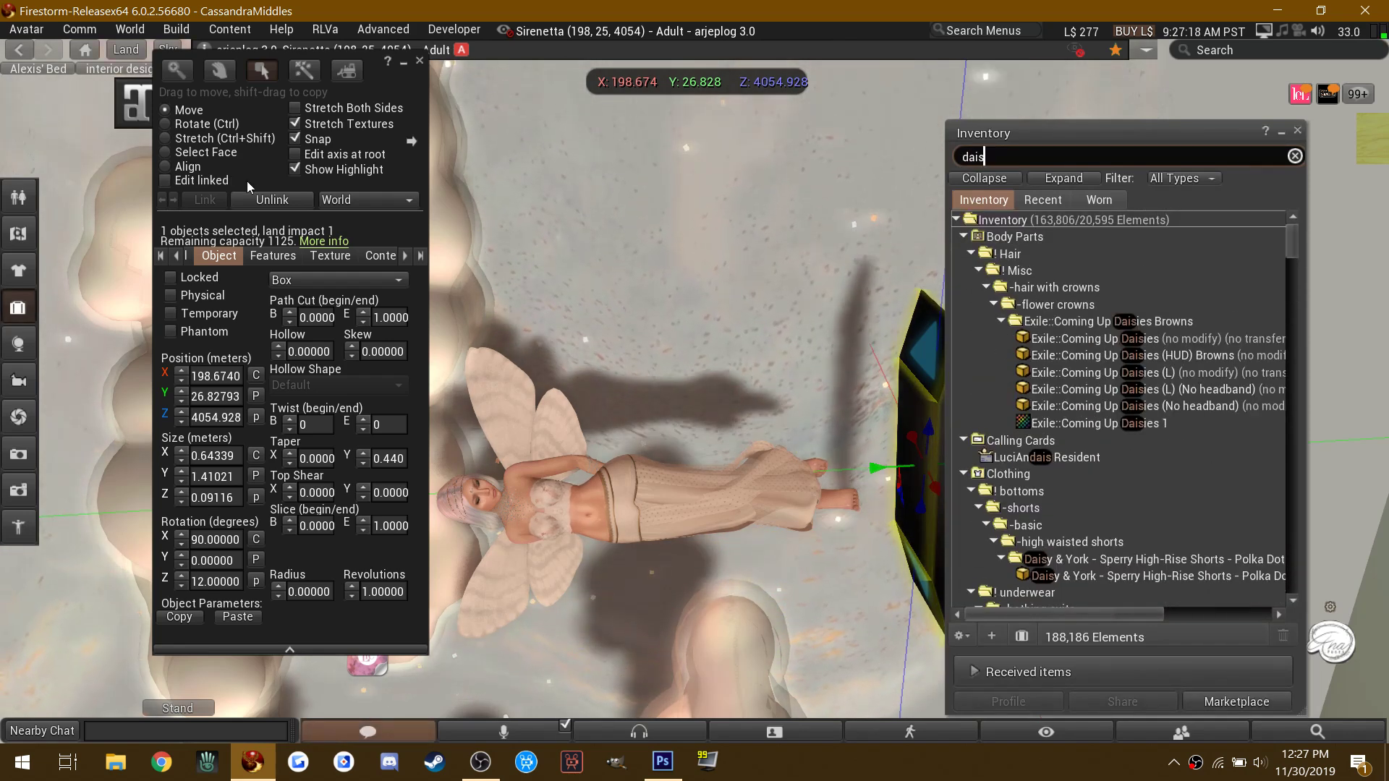
pyautogui.moveTo(1296, 233); pyautogui.dragTo(1280, 431)
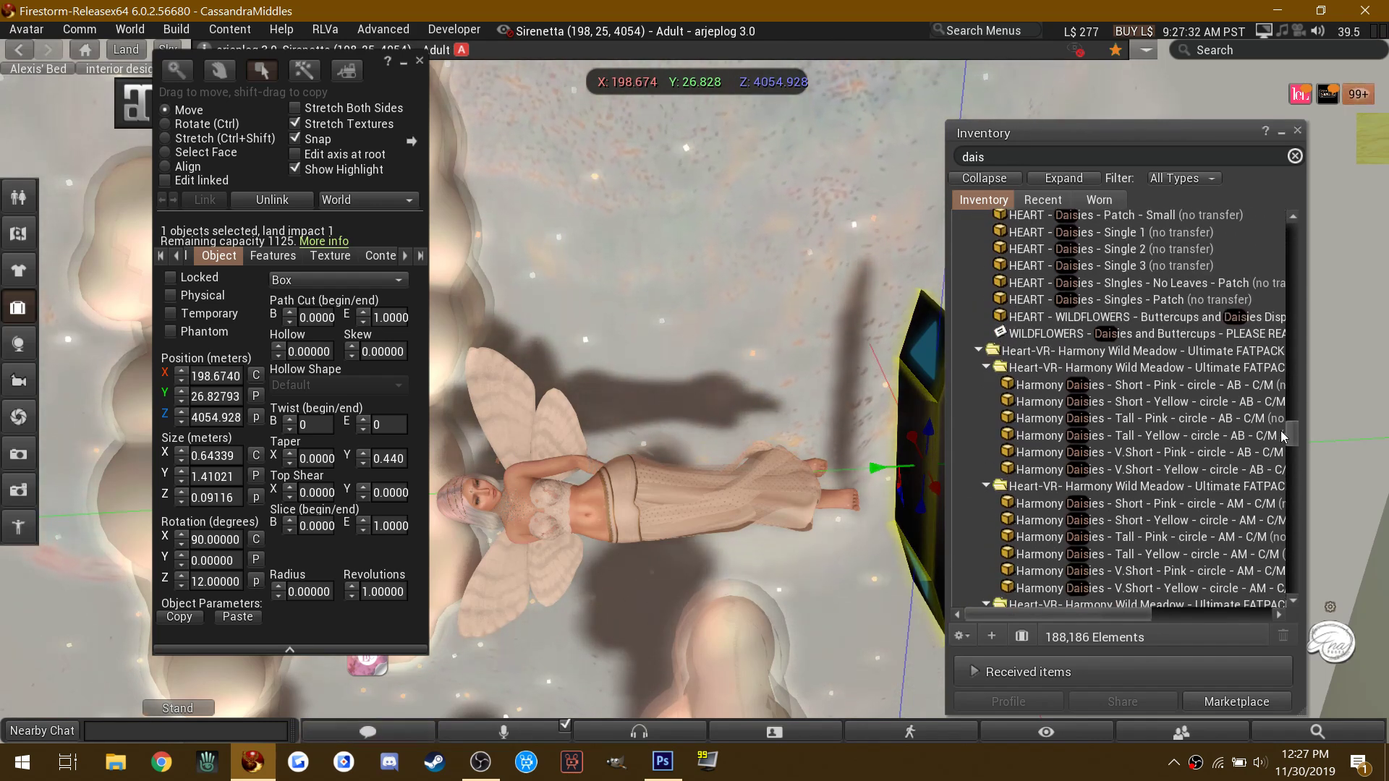
pyautogui.scroll(-8, 675, 303)
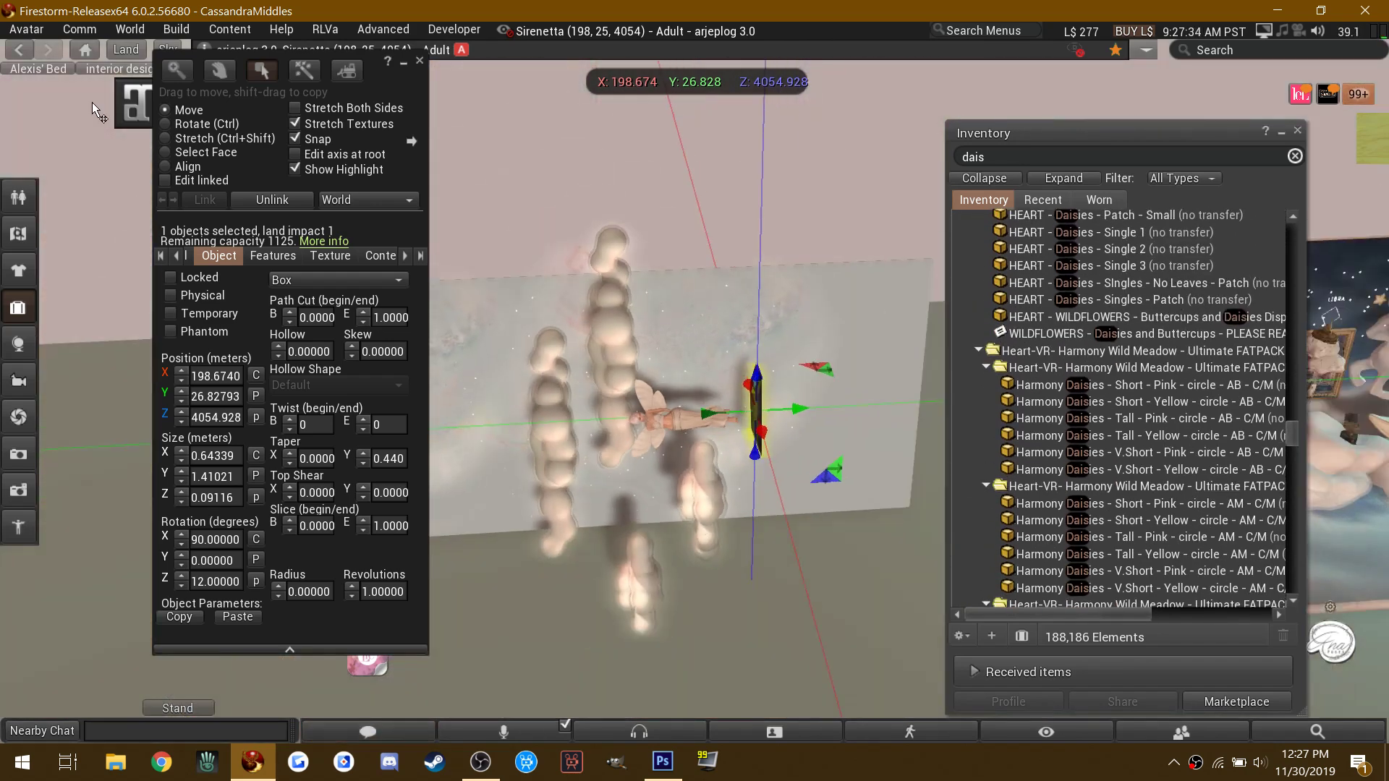
pyautogui.scroll(4, 1096, 412)
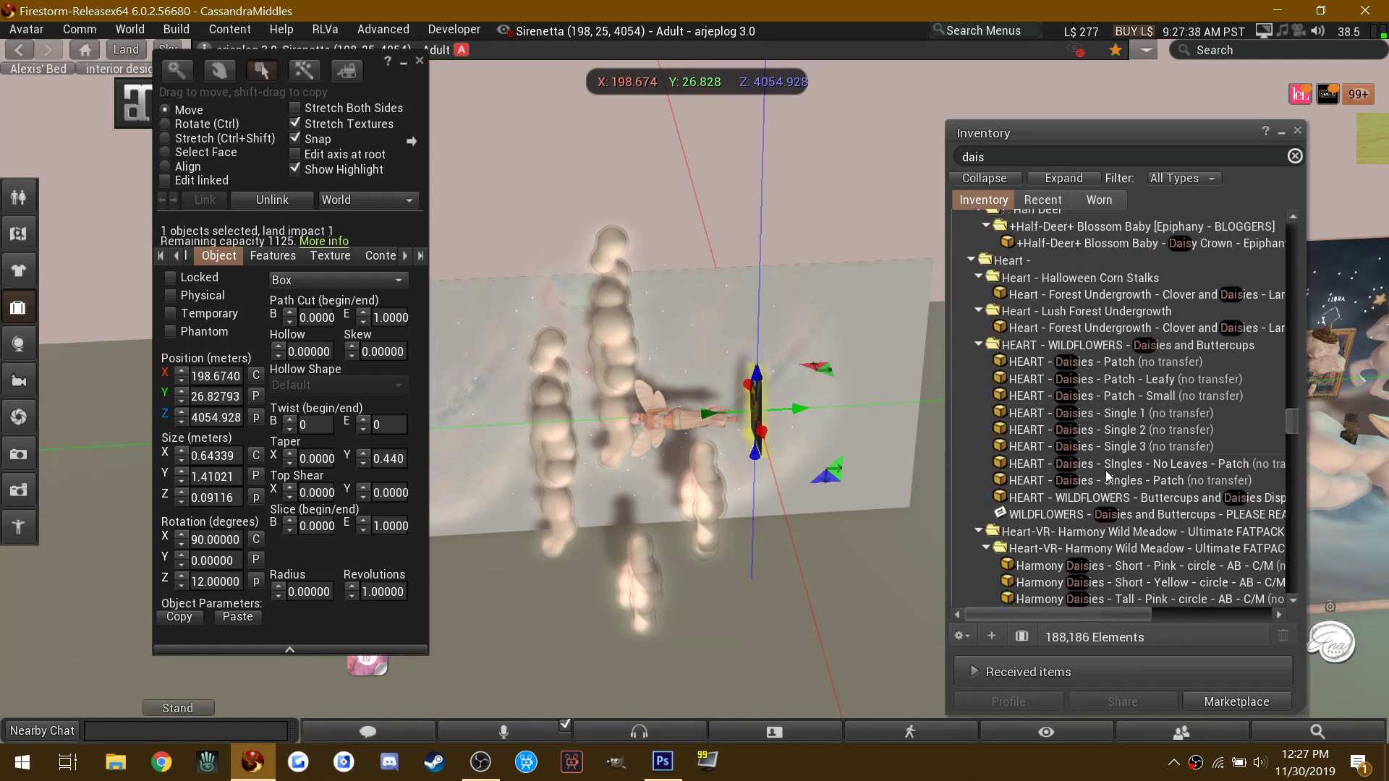
pyautogui.click(1111, 467)
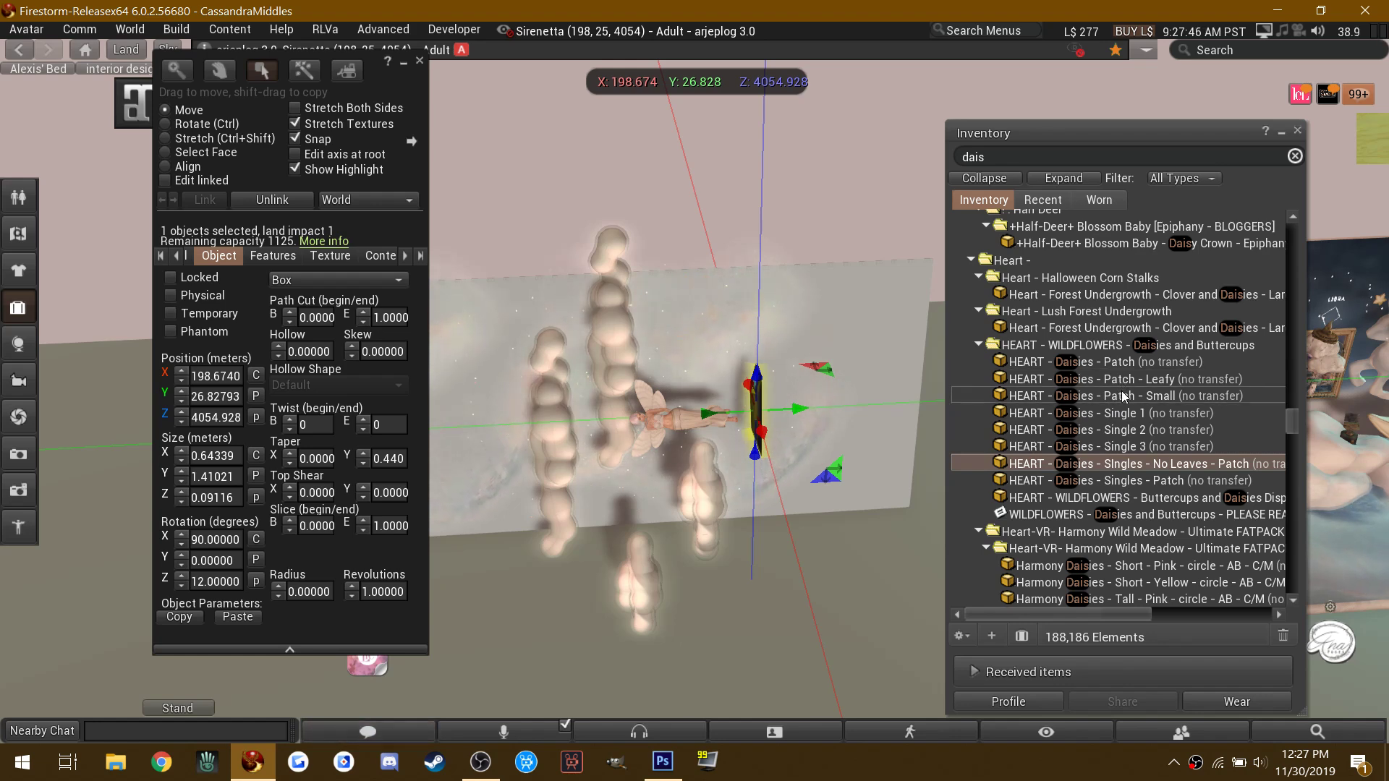
pyautogui.moveTo(1125, 365); pyautogui.dragTo(743, 359)
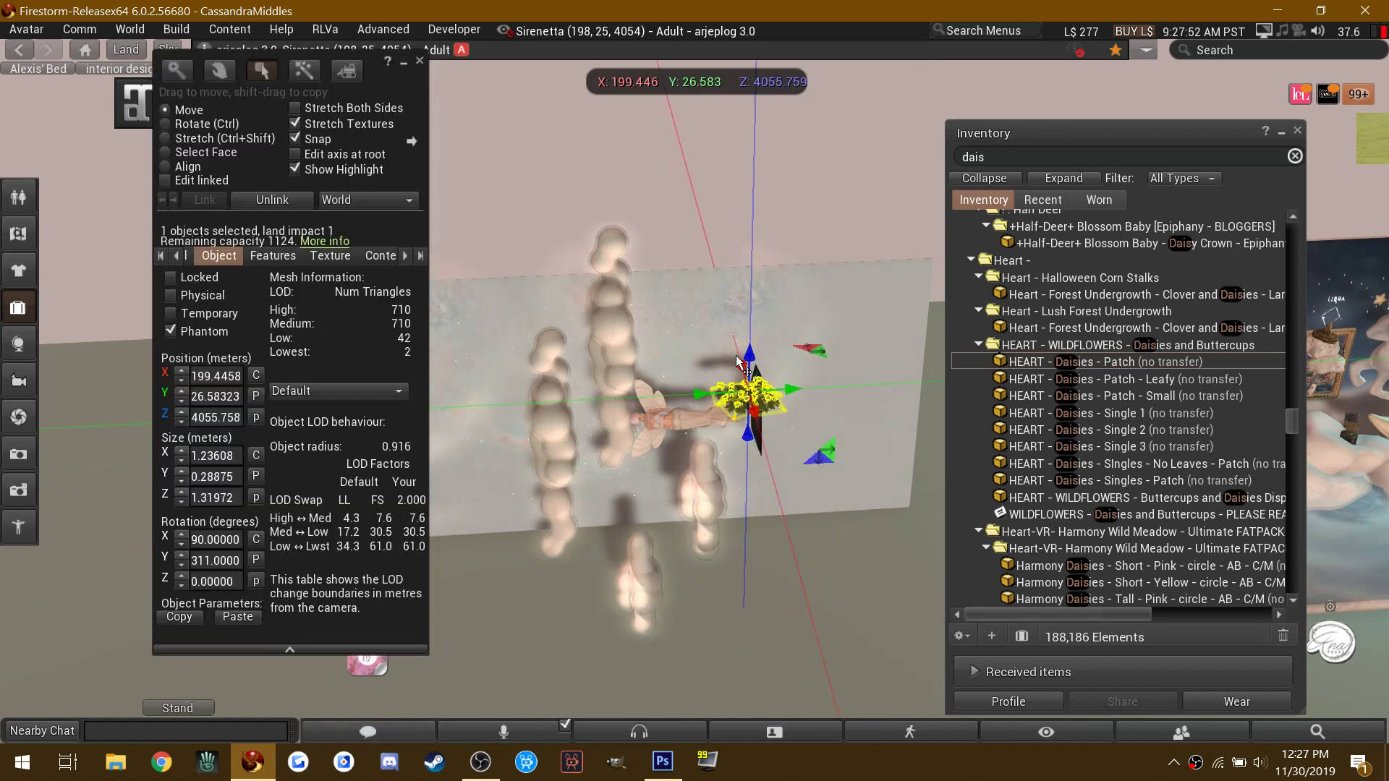
# Step: Turn the daisy patch to face the camera by setting its rotation to X 90, Y 0 and Z 270 degrees
pyautogui.click(166, 124)
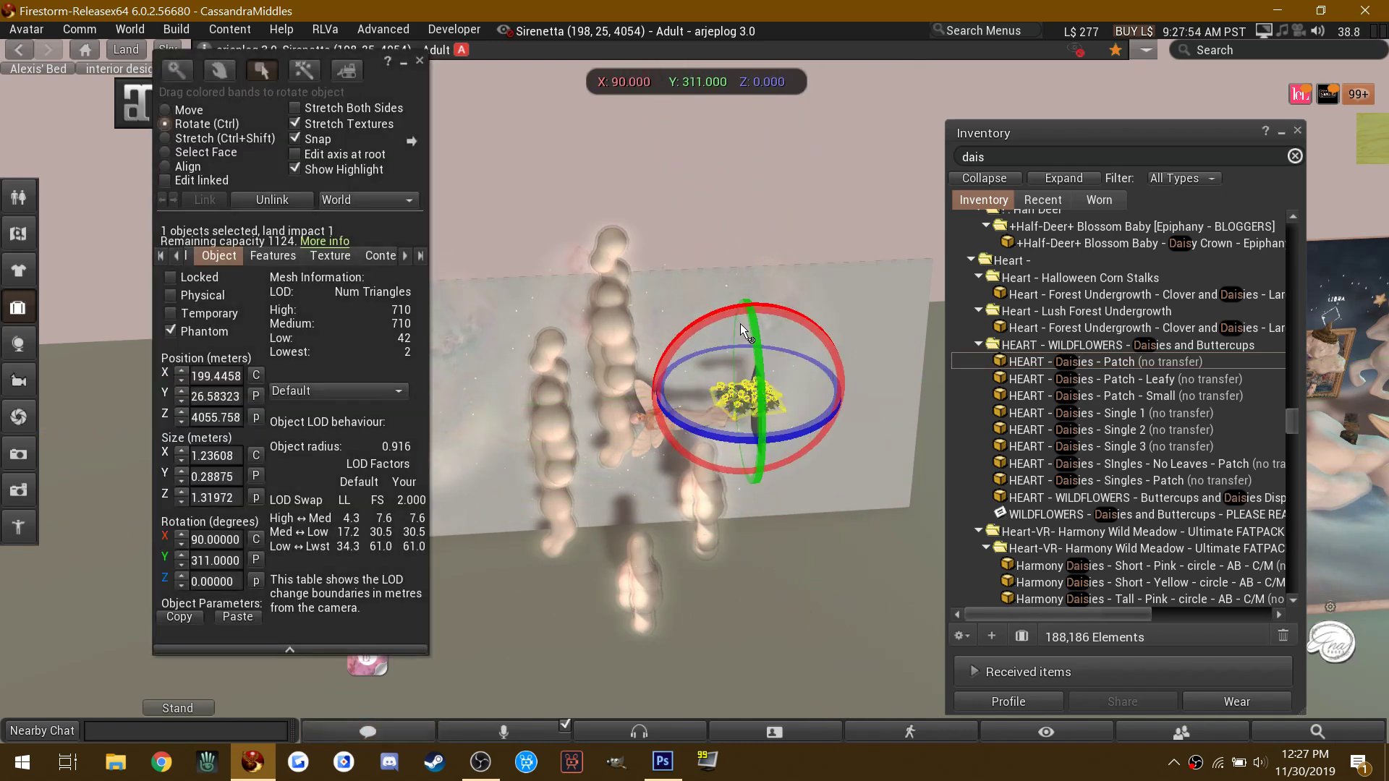
pyautogui.moveTo(738, 331); pyautogui.dragTo(740, 395)
pyautogui.moveTo(718, 465); pyautogui.dragTo(716, 459)
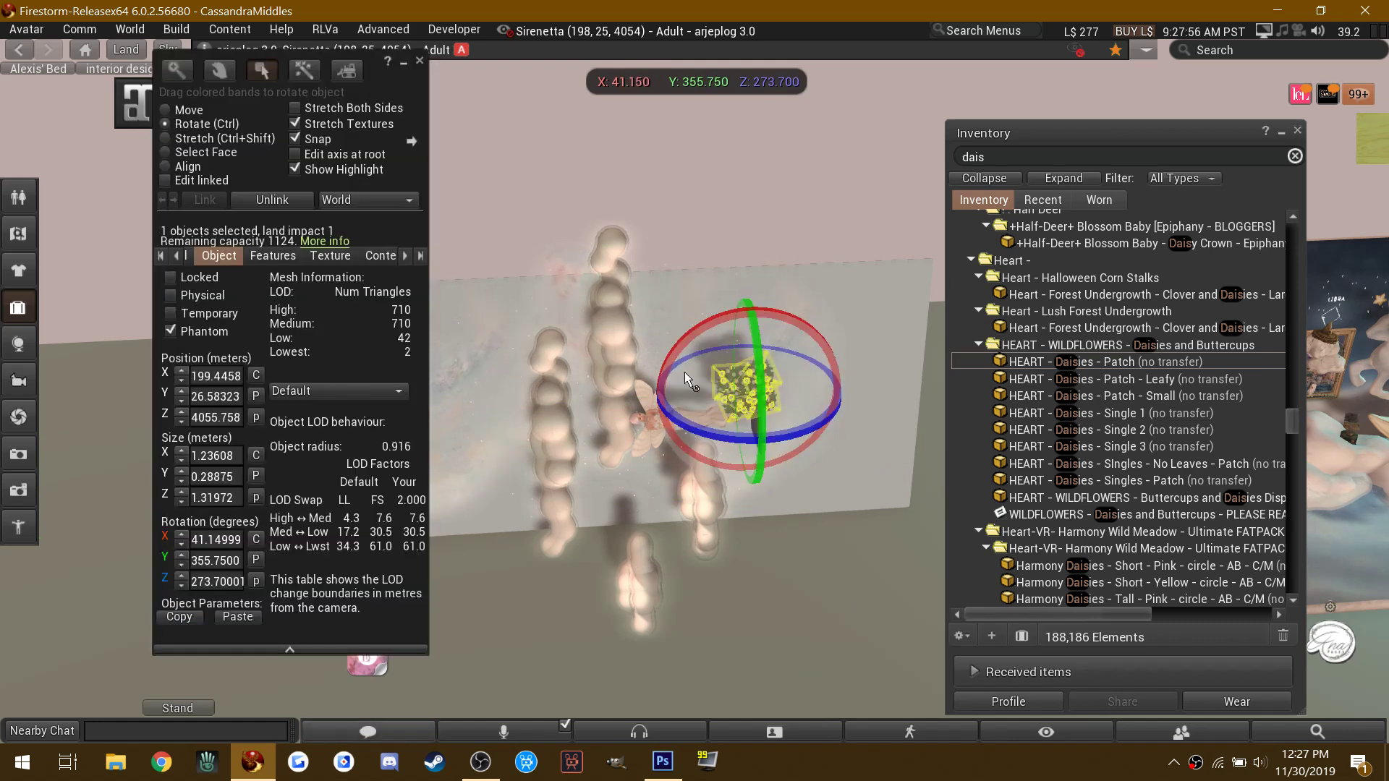
pyautogui.click(221, 539)
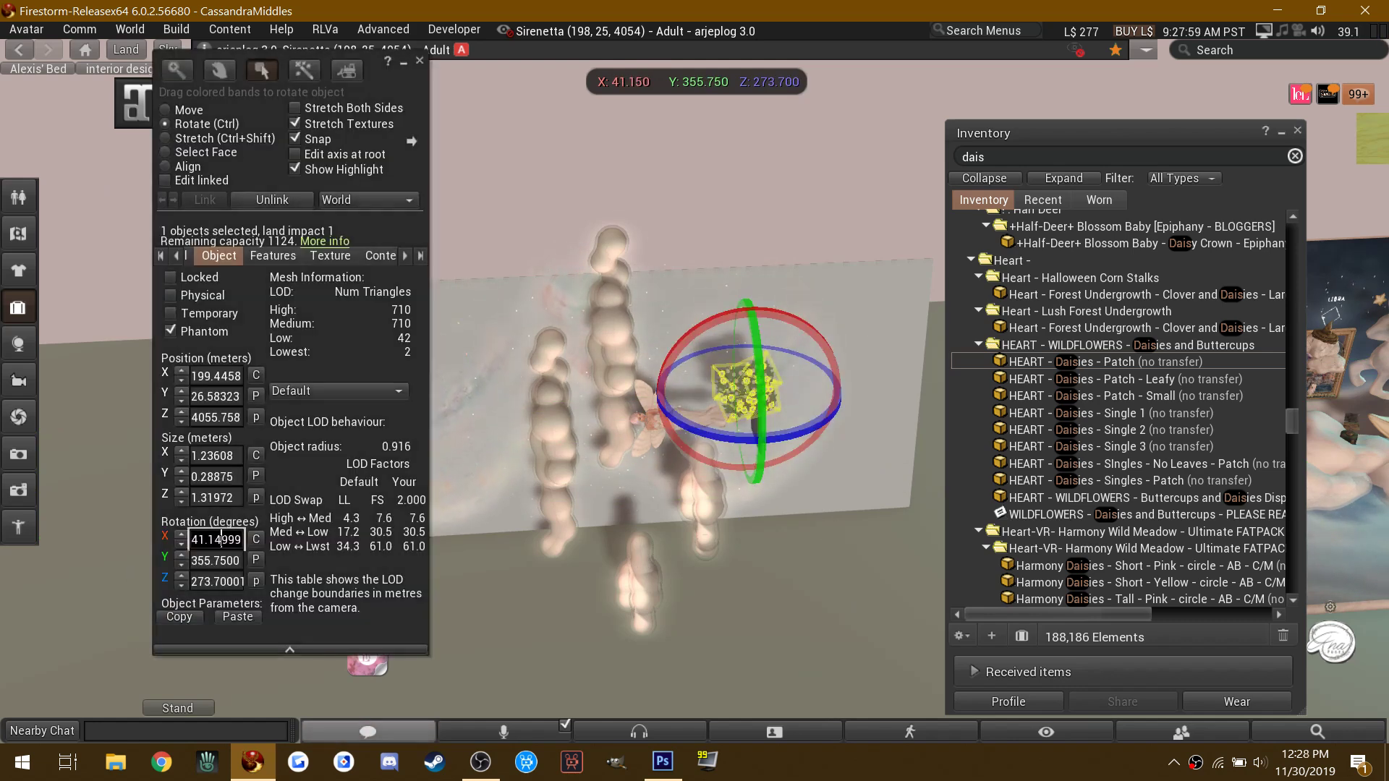
pyautogui.write('90')
pyautogui.press('Tab')
pyautogui.write('0')
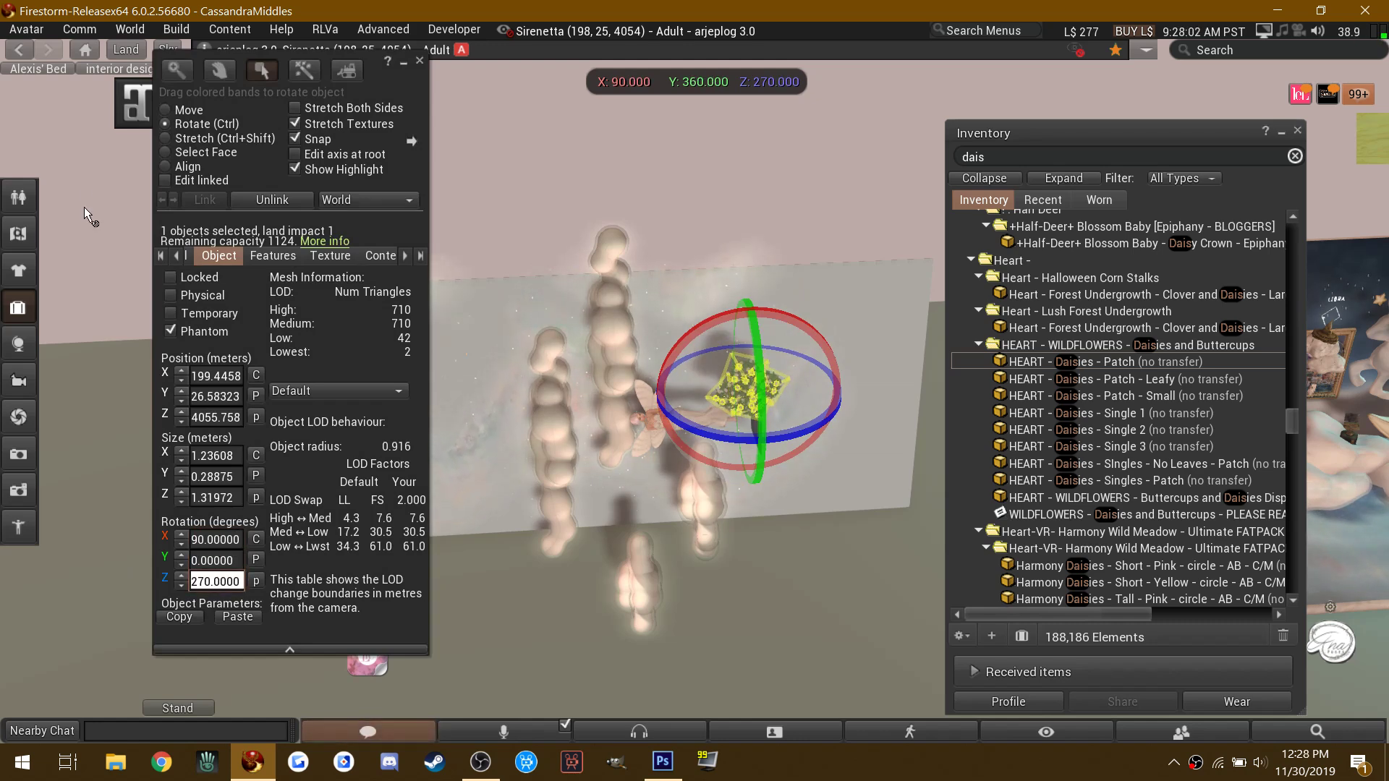
# Step: Move the daisy patch close to the backdrop beside the avatar's wing, at about X 198.20, Y 25.89
pyautogui.click(168, 112)
pyautogui.moveTo(790, 396); pyautogui.dragTo(683, 293)
pyautogui.keyDown('alt'); pyautogui.click(691, 333); pyautogui.keyUp('alt')
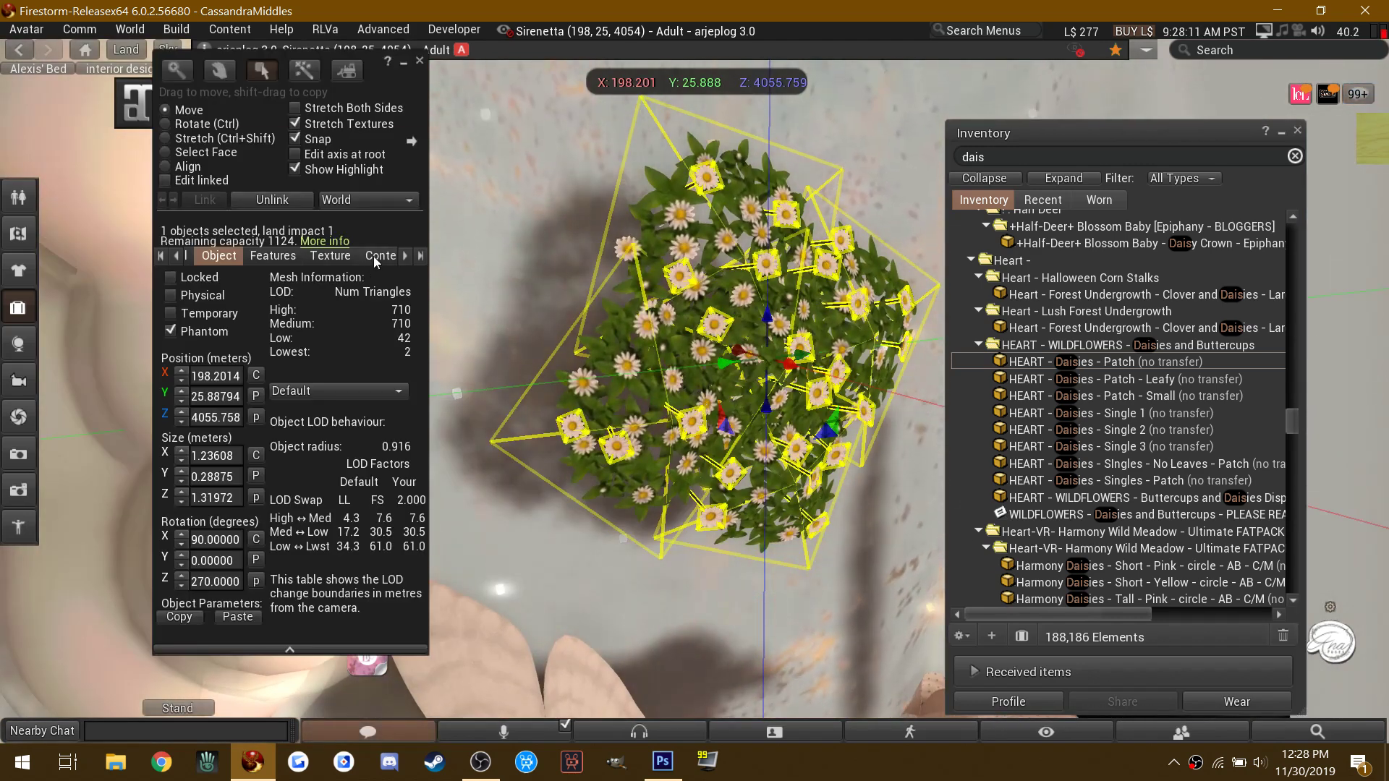
# Step: Examine the daisy patch's contents, texture, selectable faces and object details
pyautogui.click(375, 256)
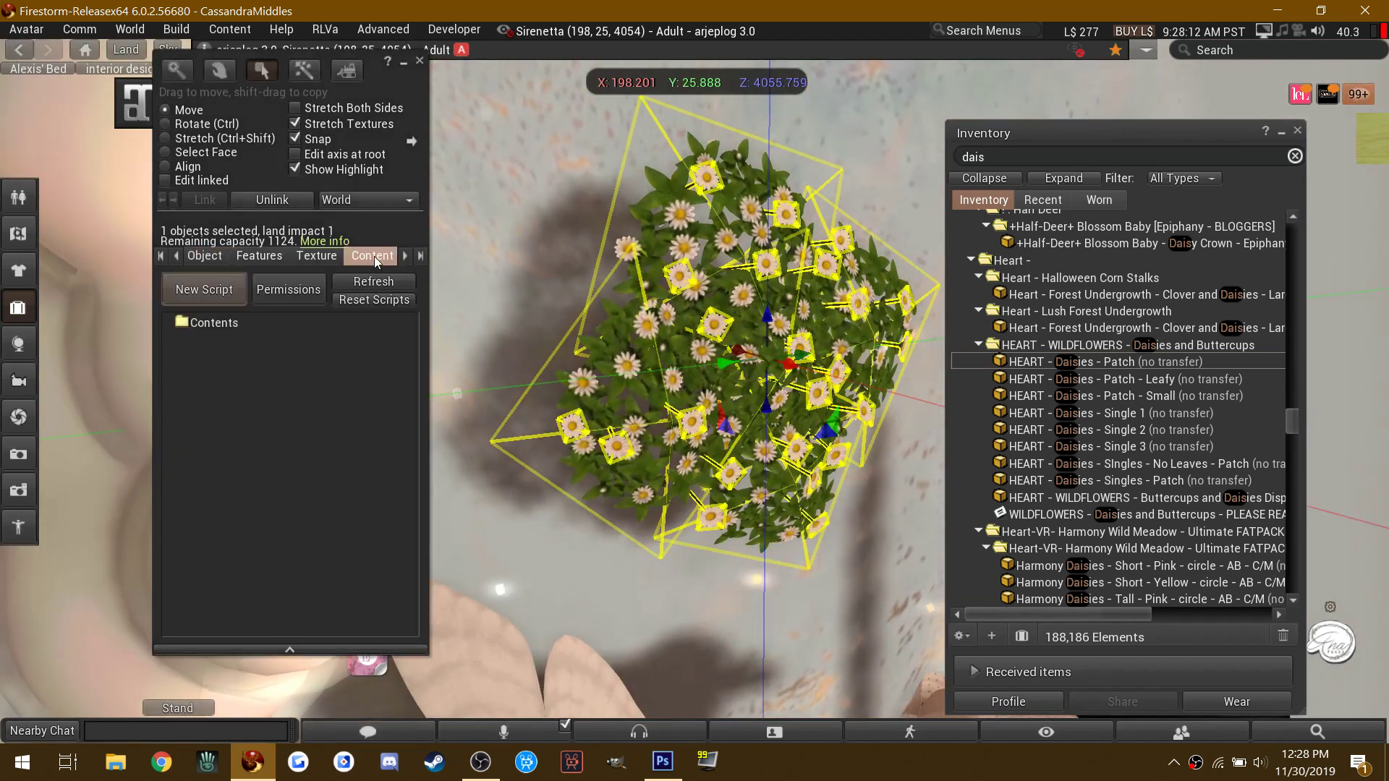
pyautogui.click(320, 254)
pyautogui.click(165, 151)
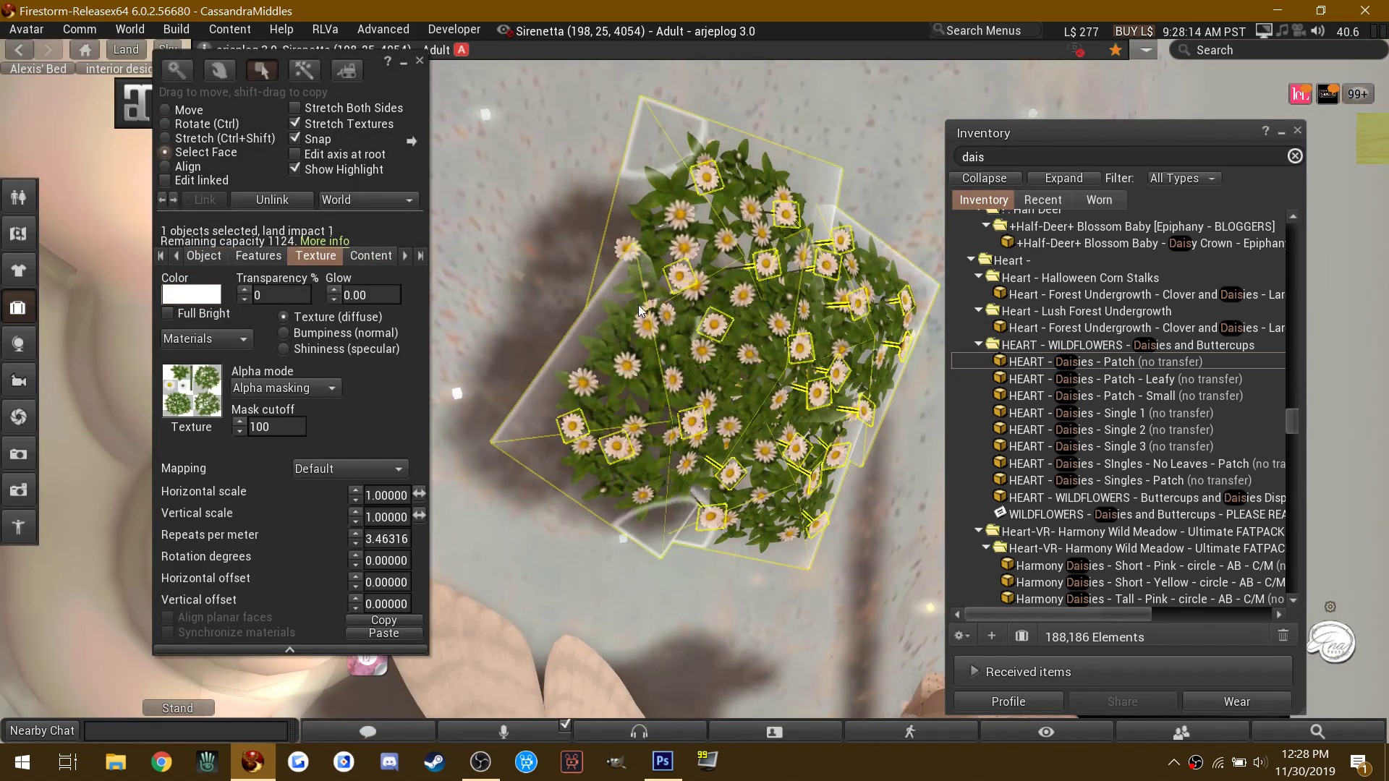
pyautogui.keyDown('ctrl'); pyautogui.keyDown('alt'); pyautogui.moveTo(714, 354); pyautogui.dragTo(745, 385); pyautogui.keyUp('alt'); pyautogui.keyUp('ctrl')
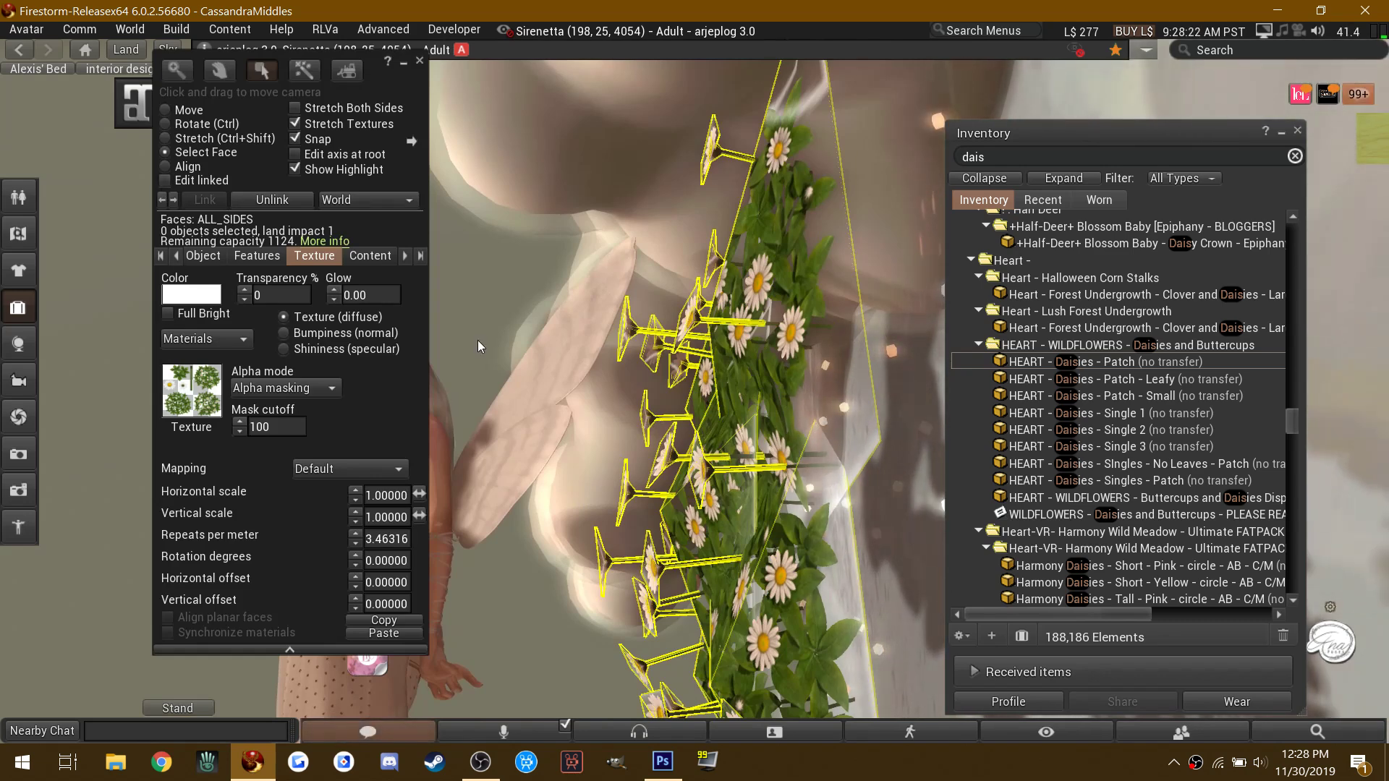
pyautogui.rightClick(752, 399)
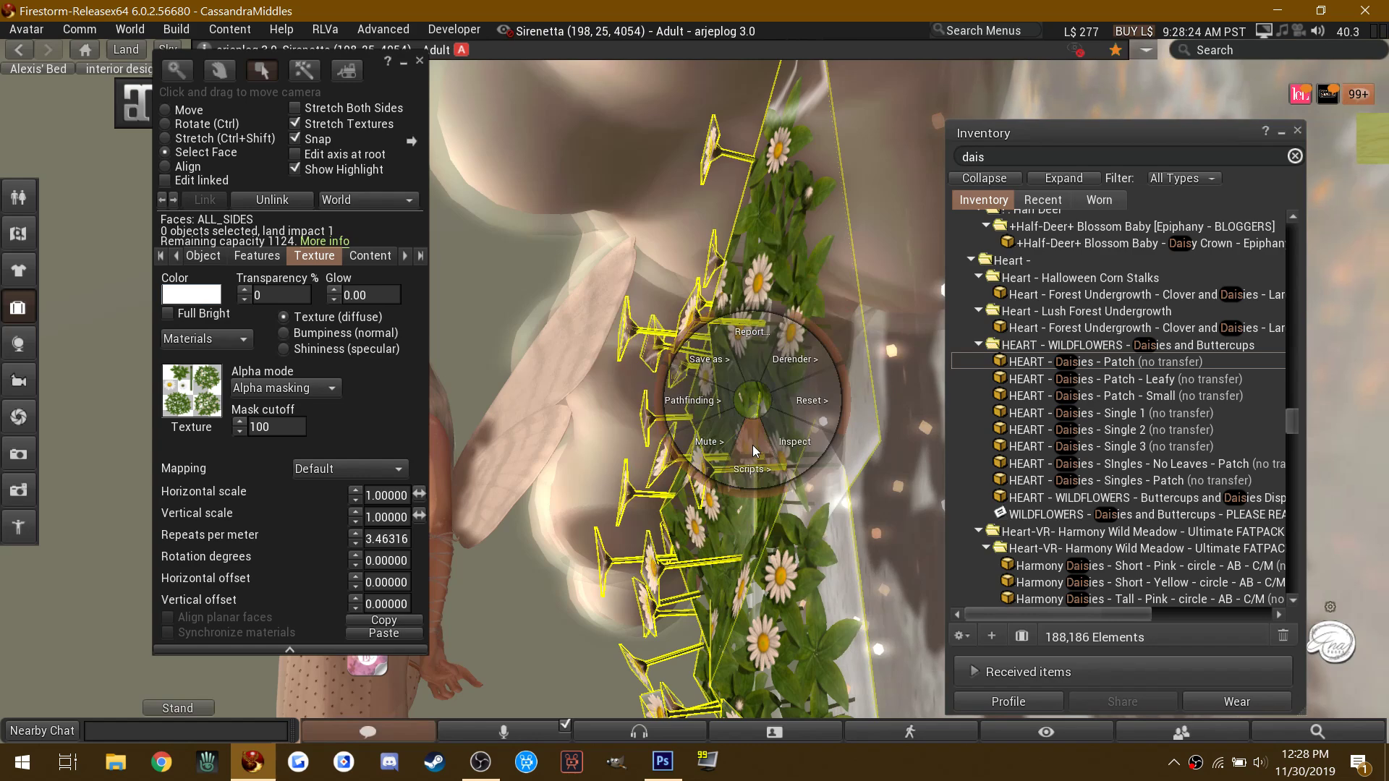
pyautogui.click(784, 446)
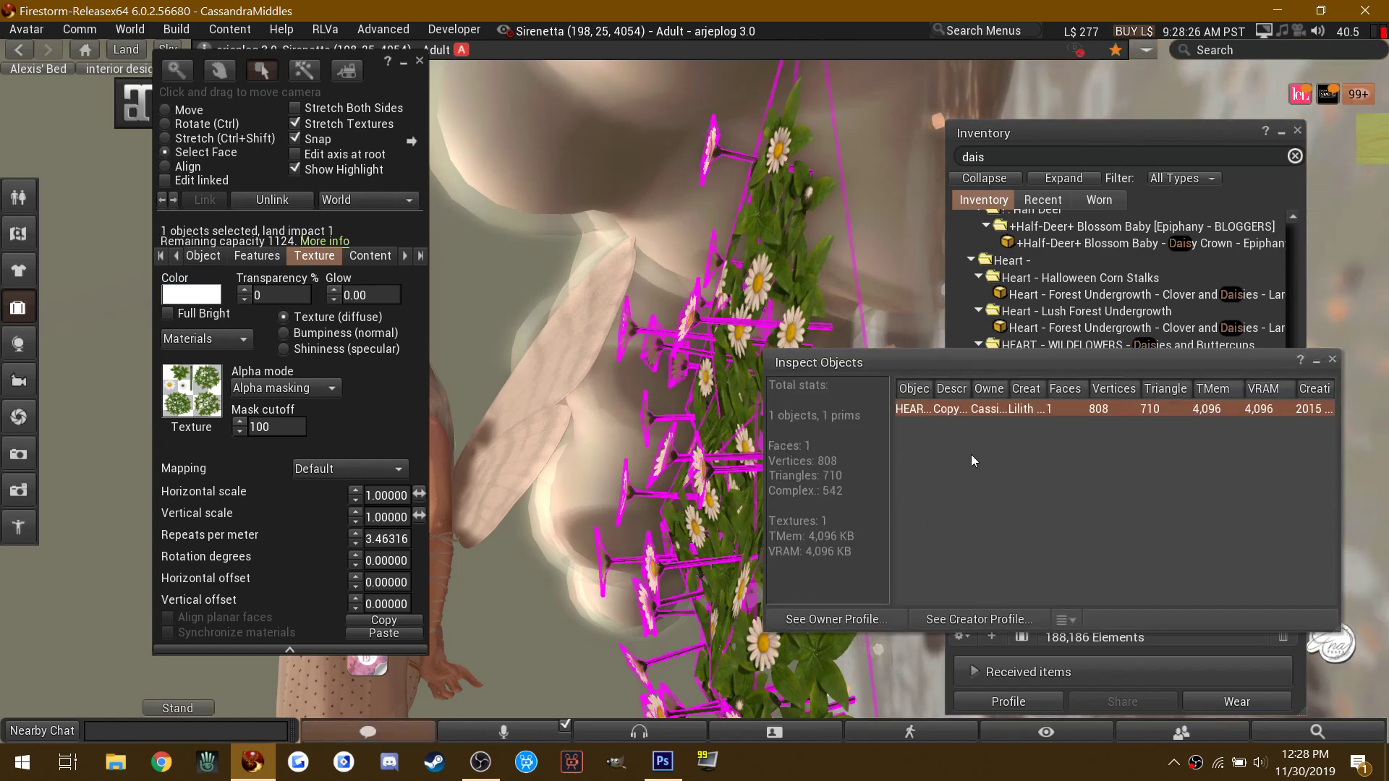
pyautogui.click(1333, 361)
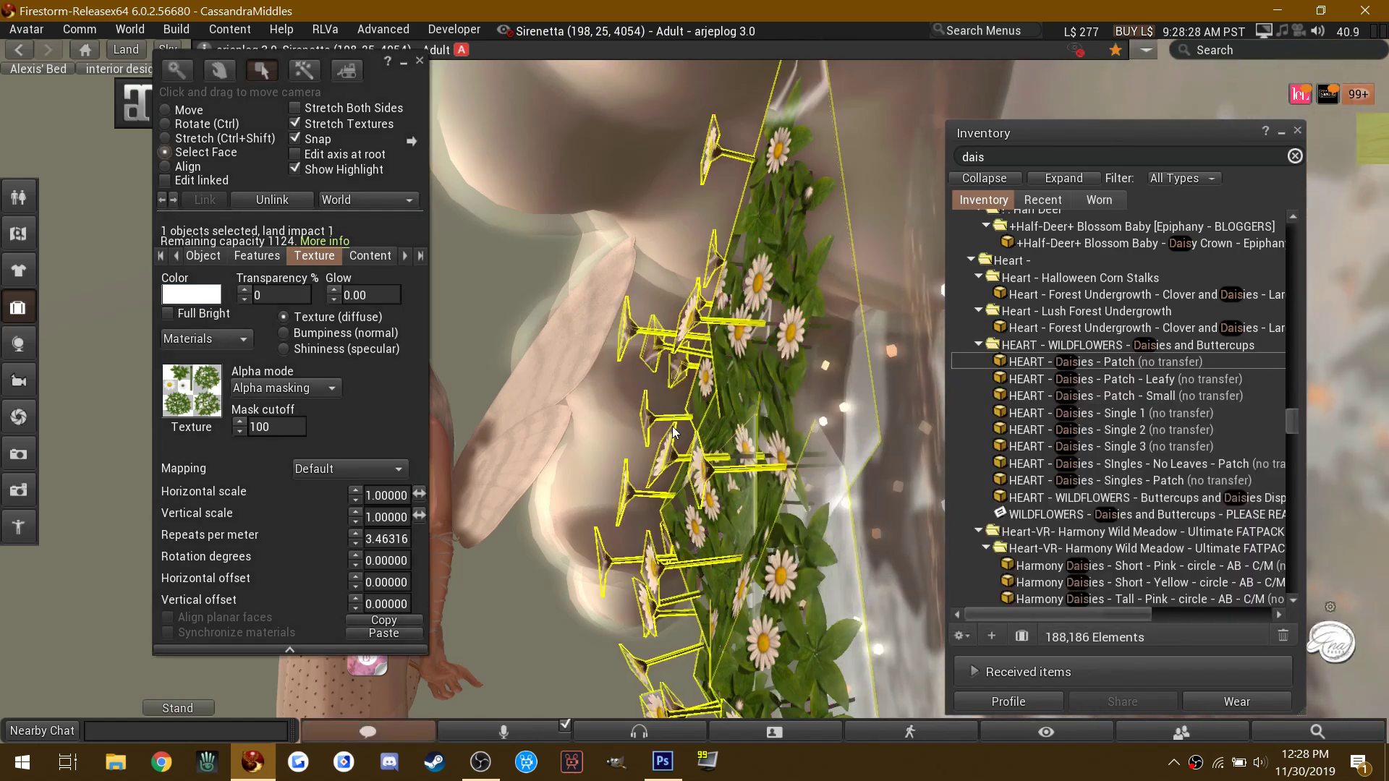
# Step: Arrange the daisy patch and two copies behind the avatar's hips, with the lowest at about X 197.89, Y 25.64, Z 4053.89
pyautogui.press('Escape')
pyautogui.hotkey('ctrl', '3')
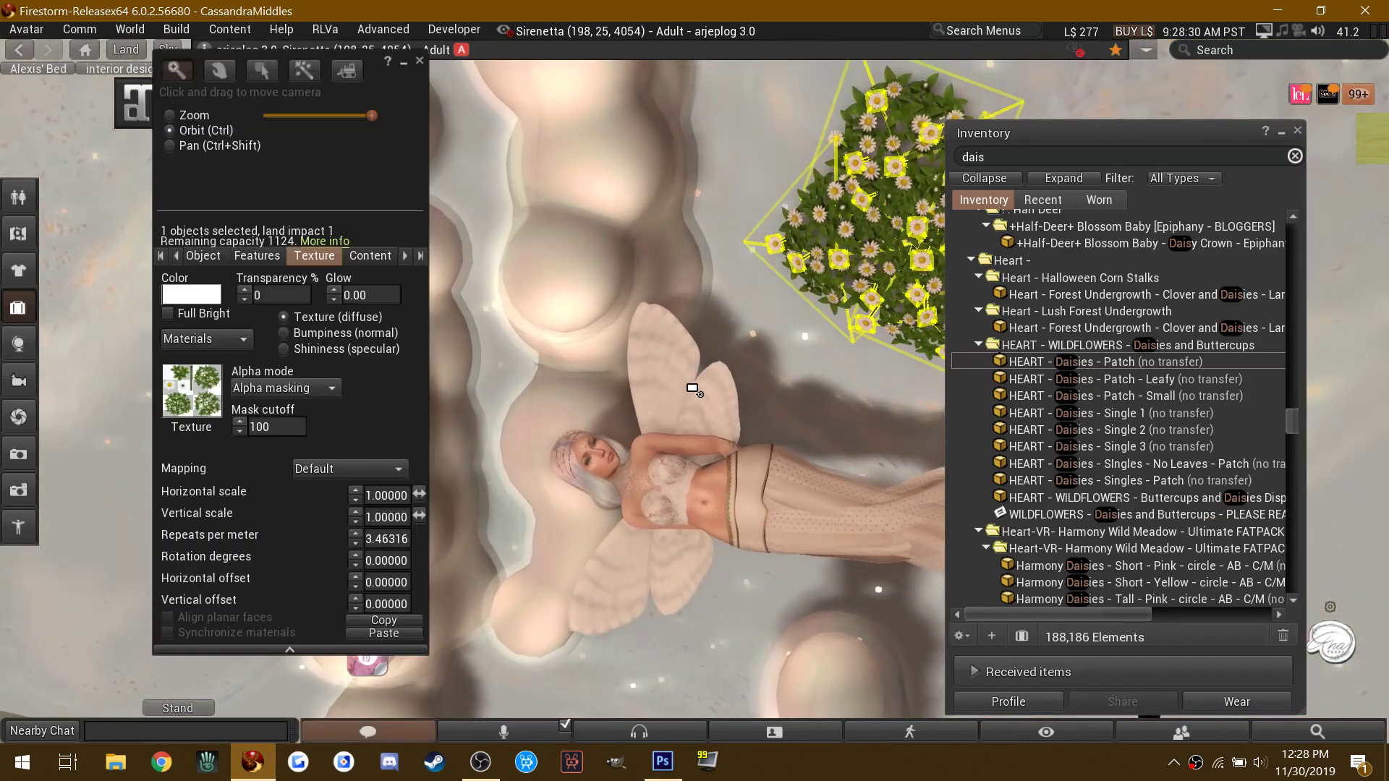
pyautogui.press('Escape')
pyautogui.hotkey('ctrl', '3')
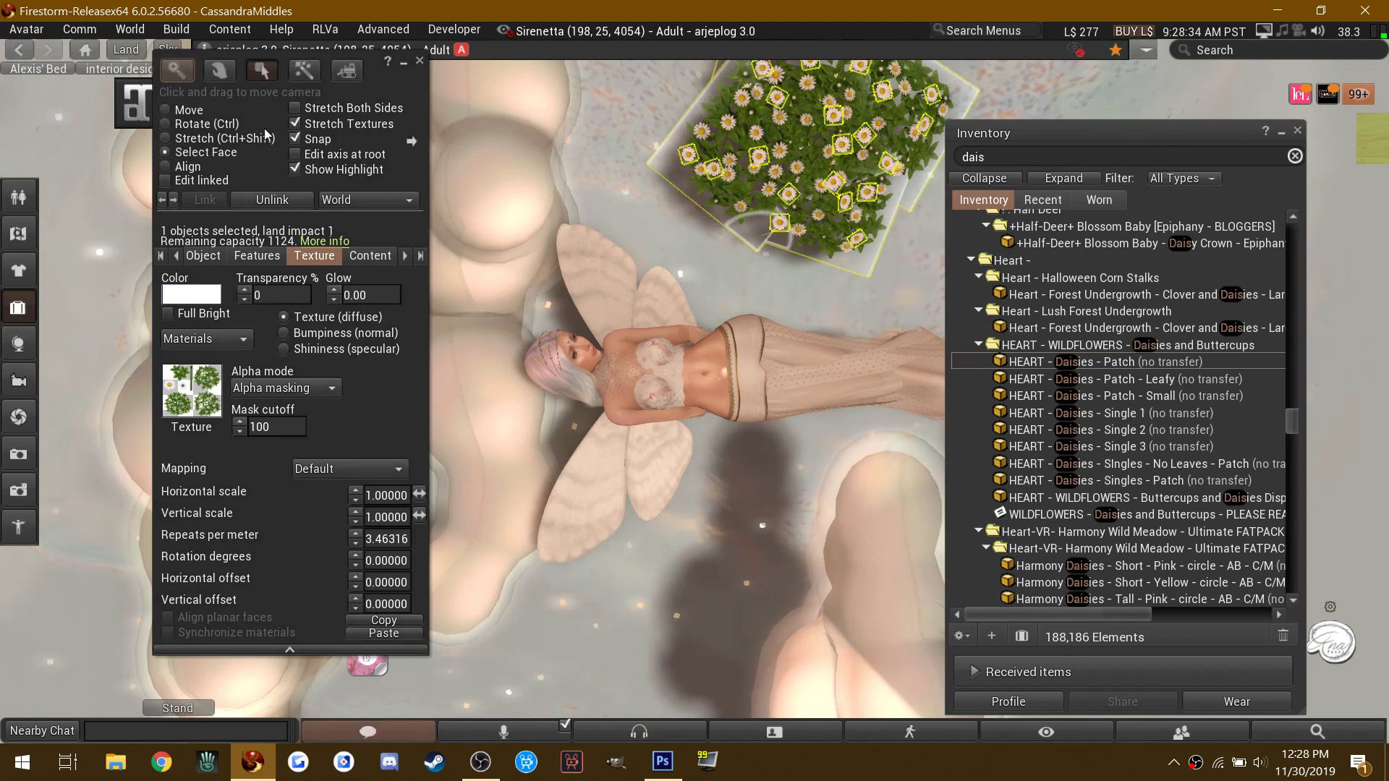
pyautogui.click(169, 110)
pyautogui.moveTo(818, 181); pyautogui.dragTo(732, 593)
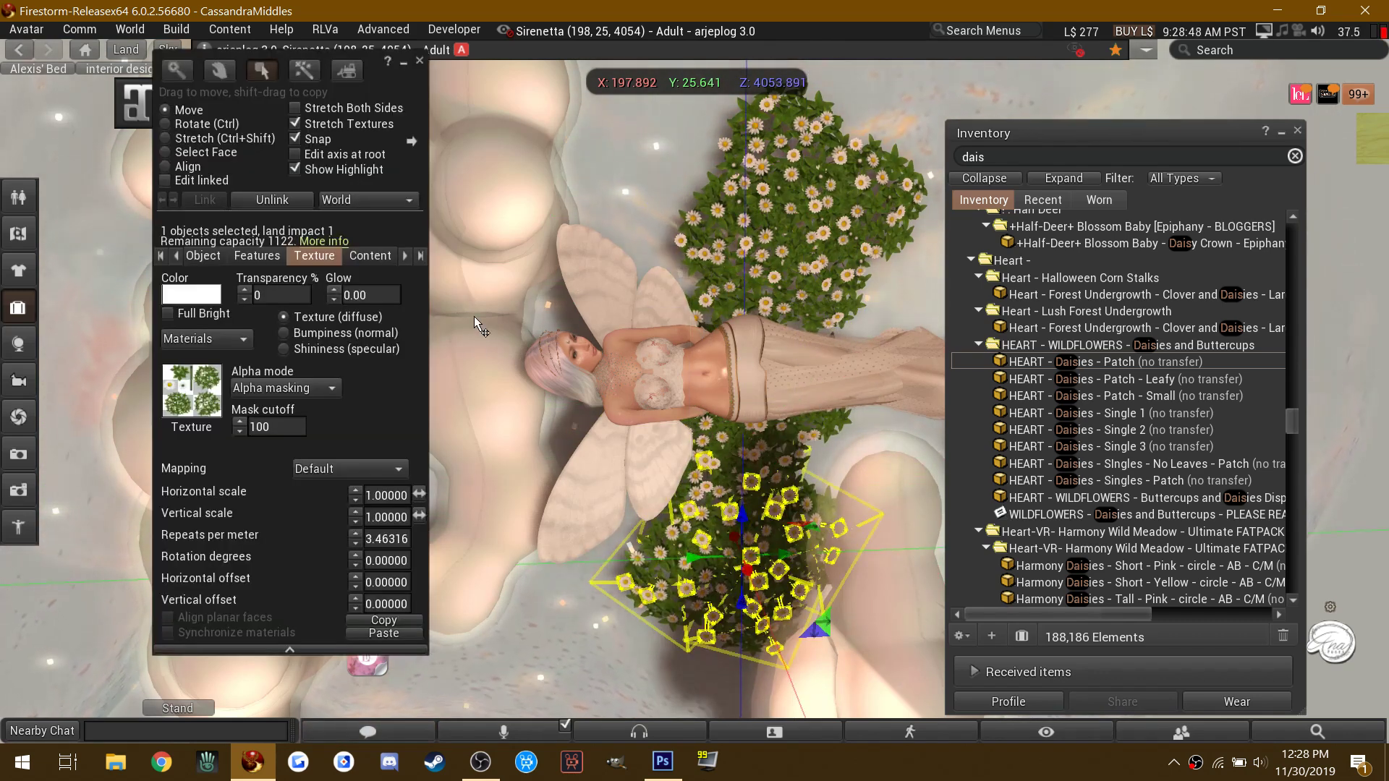
# Step: Delete the clouds directly around the avatar
pyautogui.click(506, 310)
pyautogui.press('Delete')
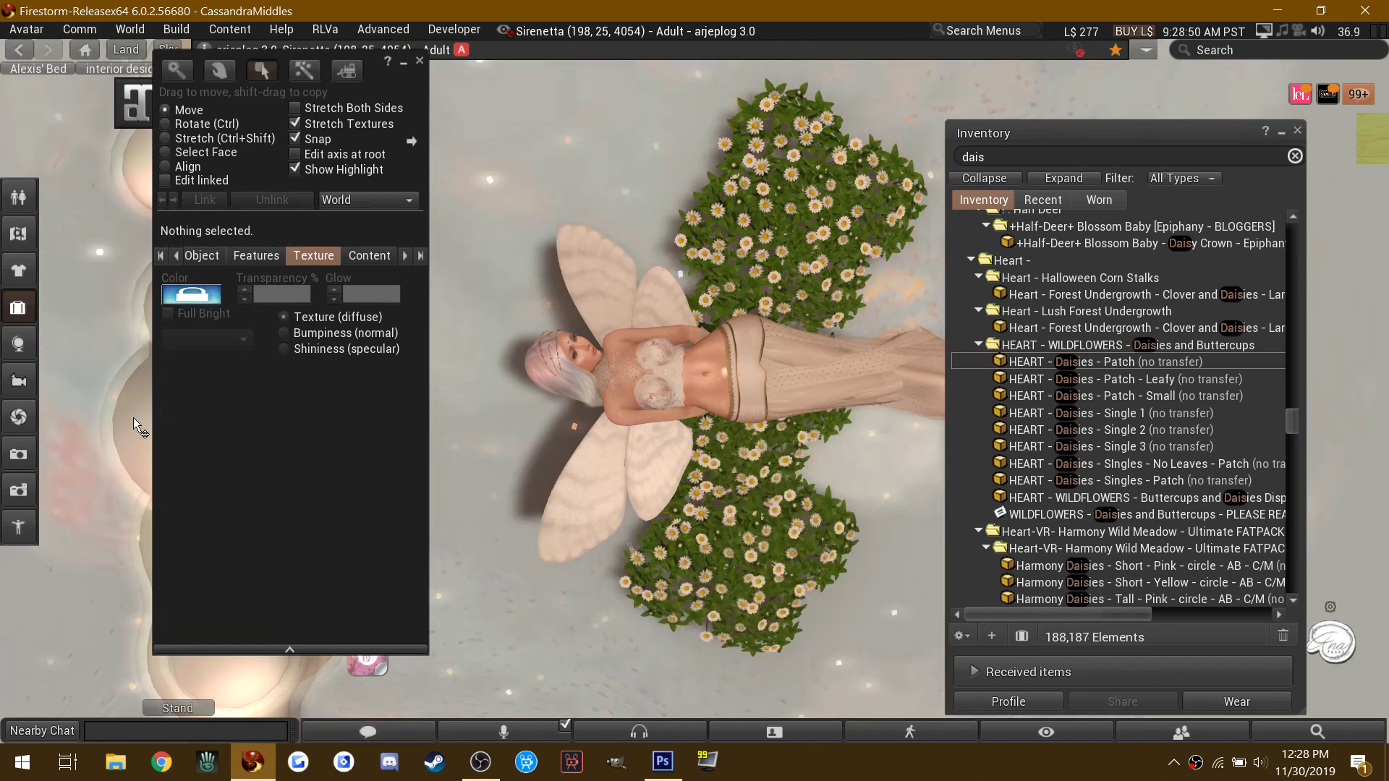
# Step: Delete the large pale cloud beyond the avatar's head
pyautogui.click(135, 427)
pyautogui.press('Delete')
# Step: Duplicate the three daisy patches along the avatar's whole length, placing the set at the feet at about X 197.89, Y 26.38, Z 4054.70
pyautogui.click(752, 521)
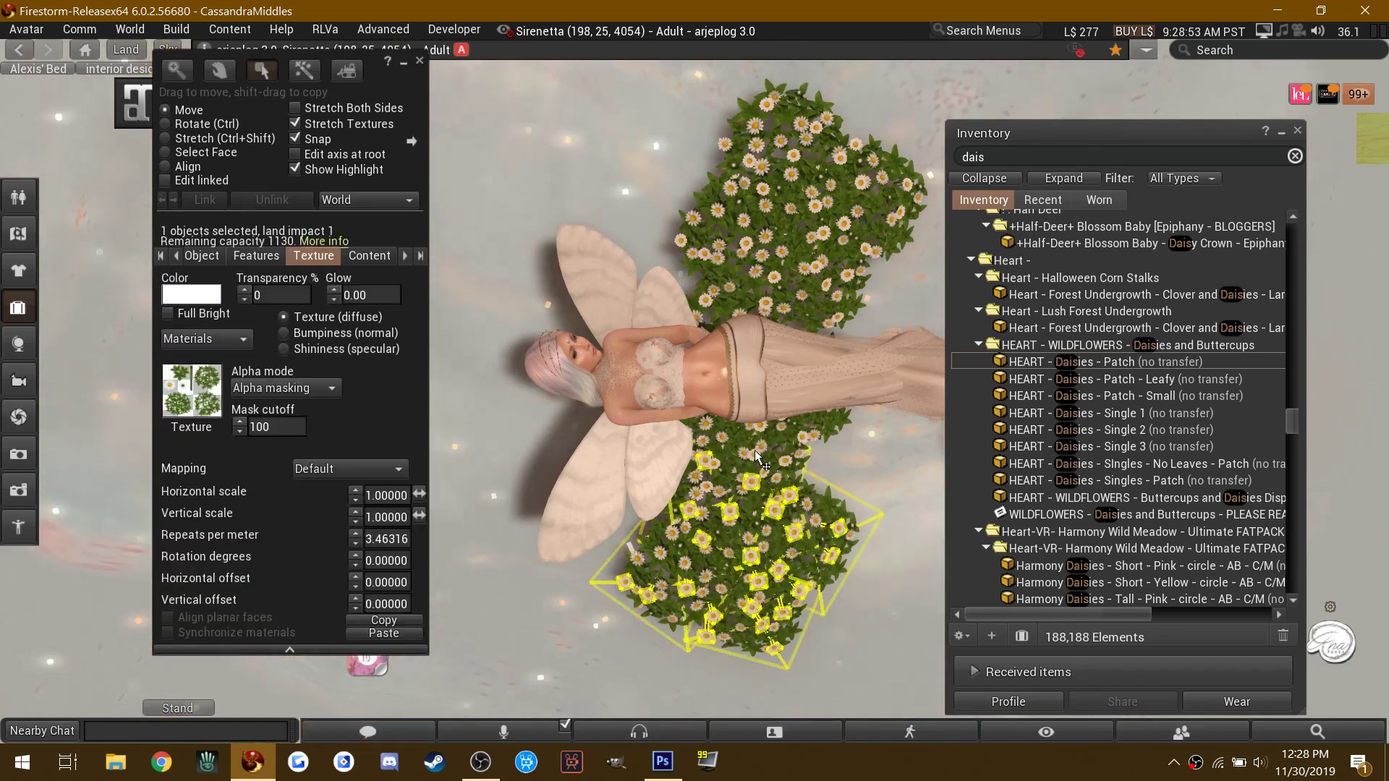
pyautogui.keyDown('shift'); pyautogui.click(795, 293); pyautogui.keyUp('shift')
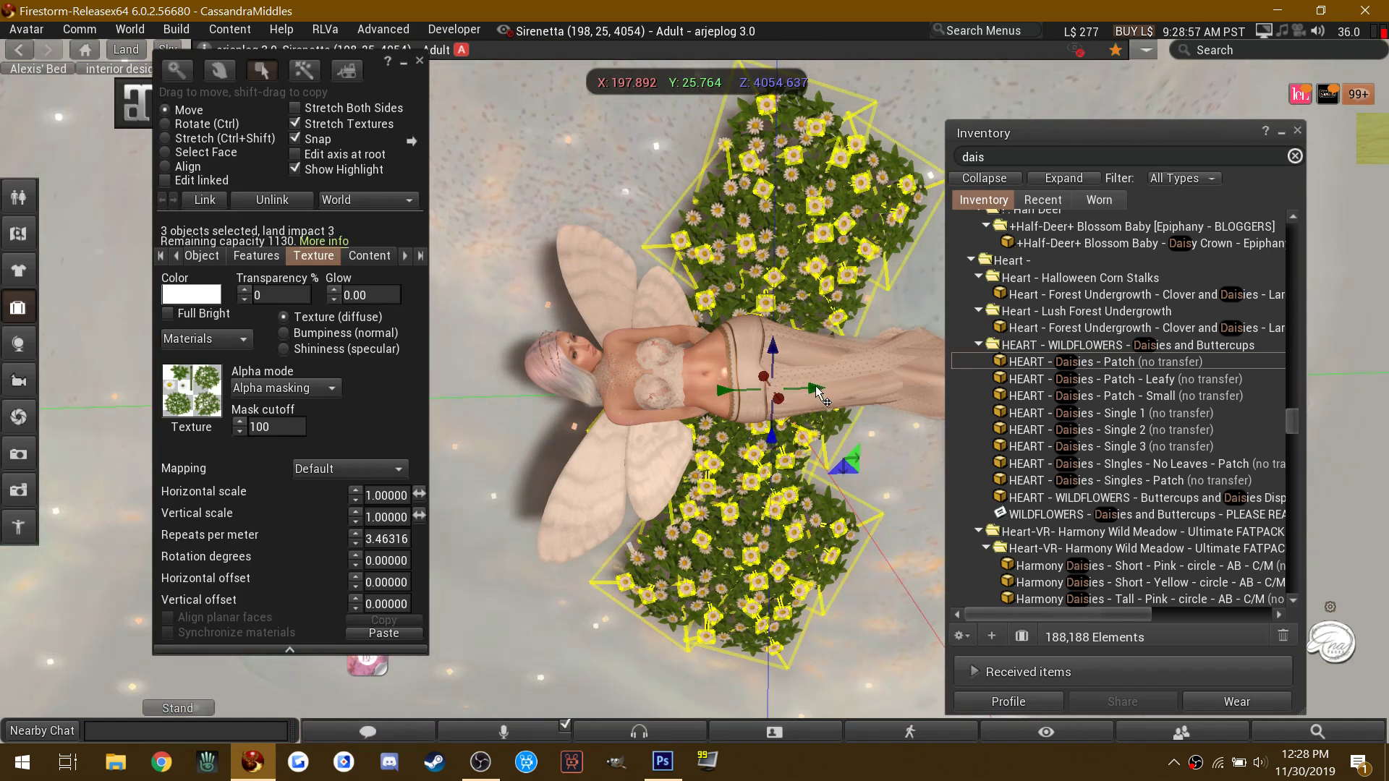
pyautogui.keyDown('shift'); pyautogui.moveTo(817, 400); pyautogui.dragTo(657, 385); pyautogui.keyUp('shift')
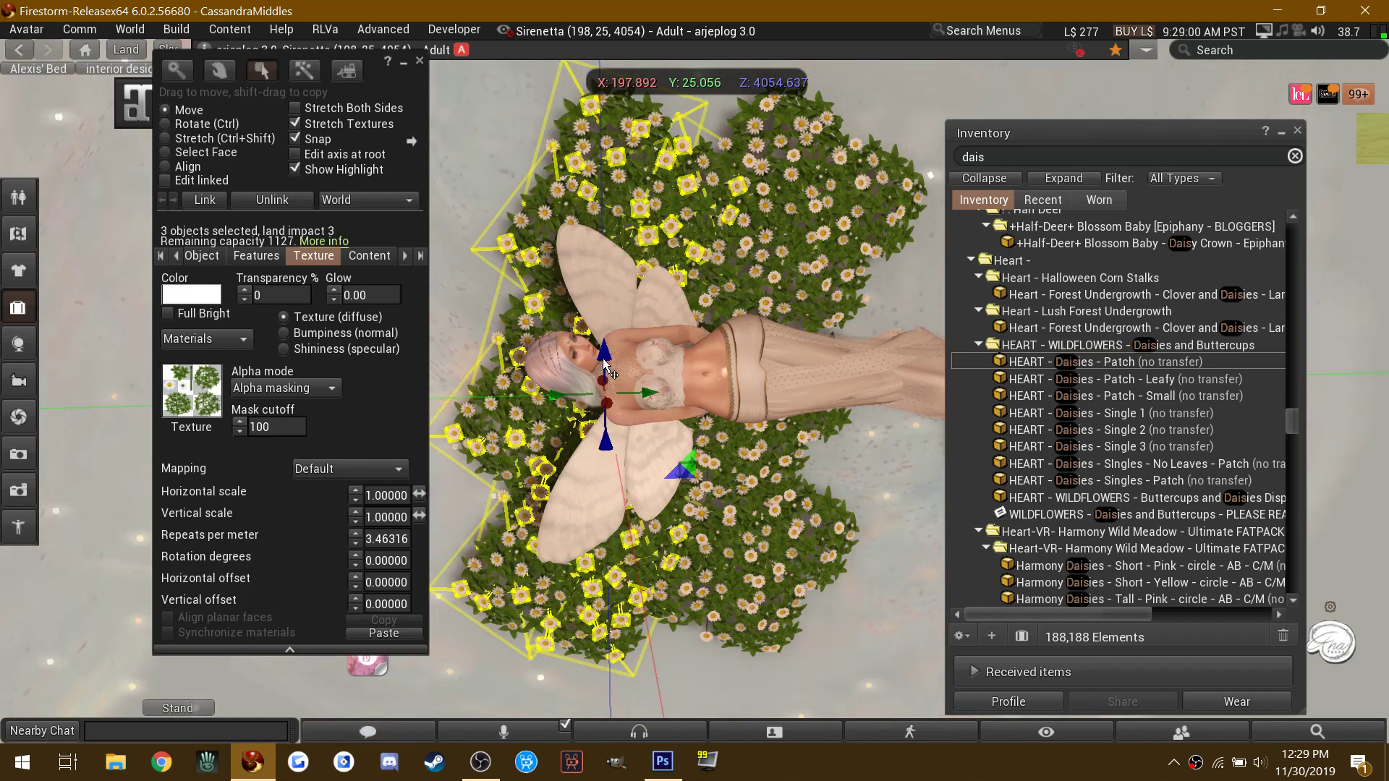
pyautogui.moveTo(612, 349)
pyautogui.mouseDown()
pyautogui.moveTo(613, 299)
pyautogui.moveTo(628, 343)
pyautogui.mouseUp()
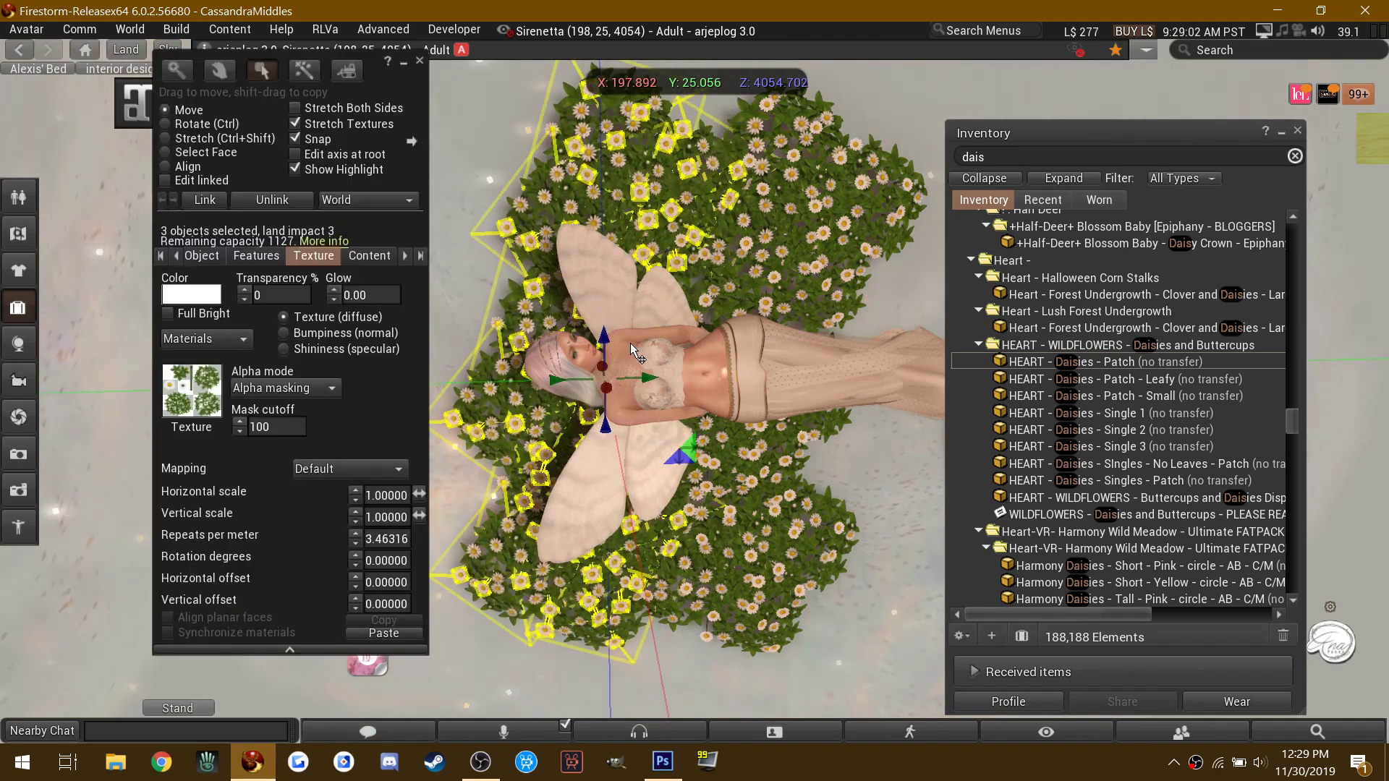
pyautogui.keyDown('shift'); pyautogui.moveTo(489, 409); pyautogui.dragTo(477, 409); pyautogui.keyUp('shift')
pyautogui.moveTo(449, 363); pyautogui.dragTo(940, 402)
pyautogui.moveTo(909, 332); pyautogui.dragTo(916, 396)
# Step: Look through the daisy items in the inventory for more plants to add to the scene
pyautogui.scroll(-6, 1099, 466)
pyautogui.scroll(-5, 1099, 465)
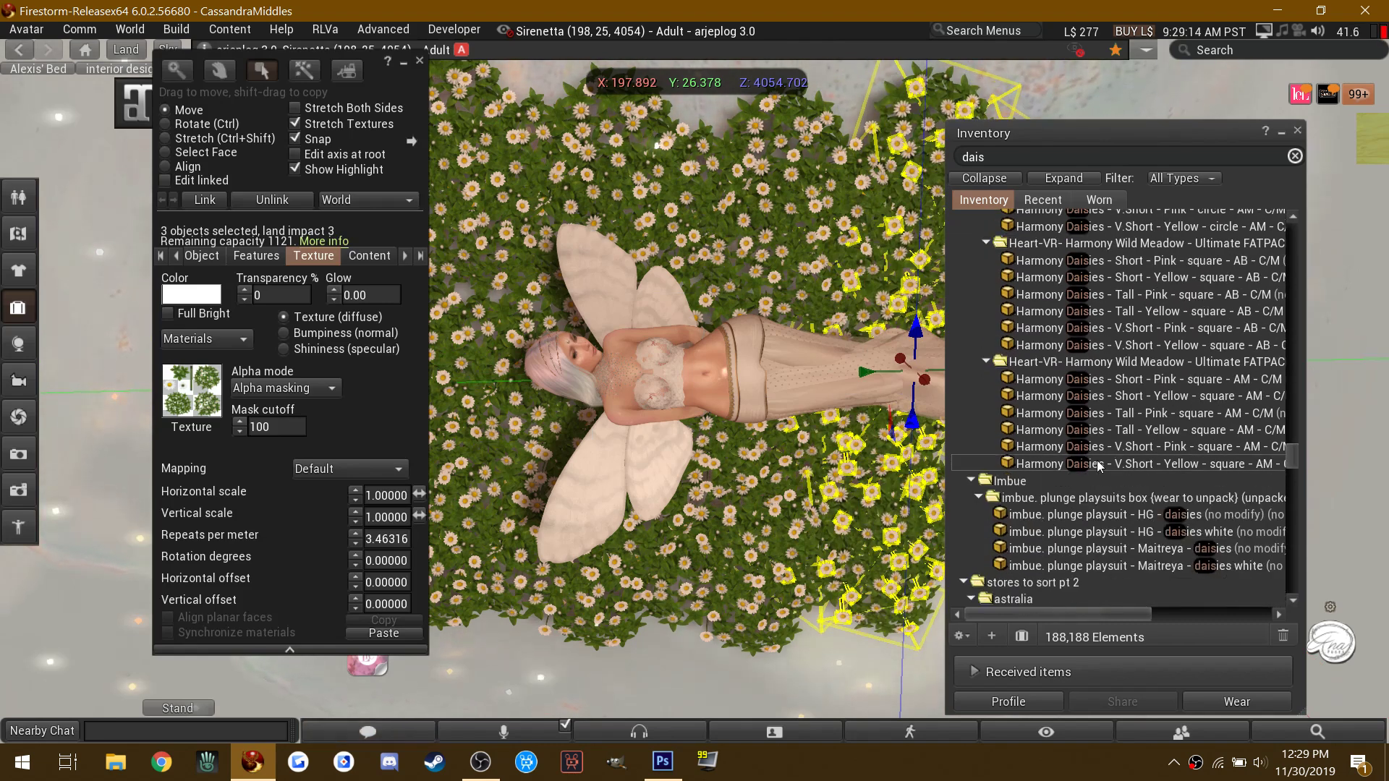
pyautogui.scroll(-3, 619, 300)
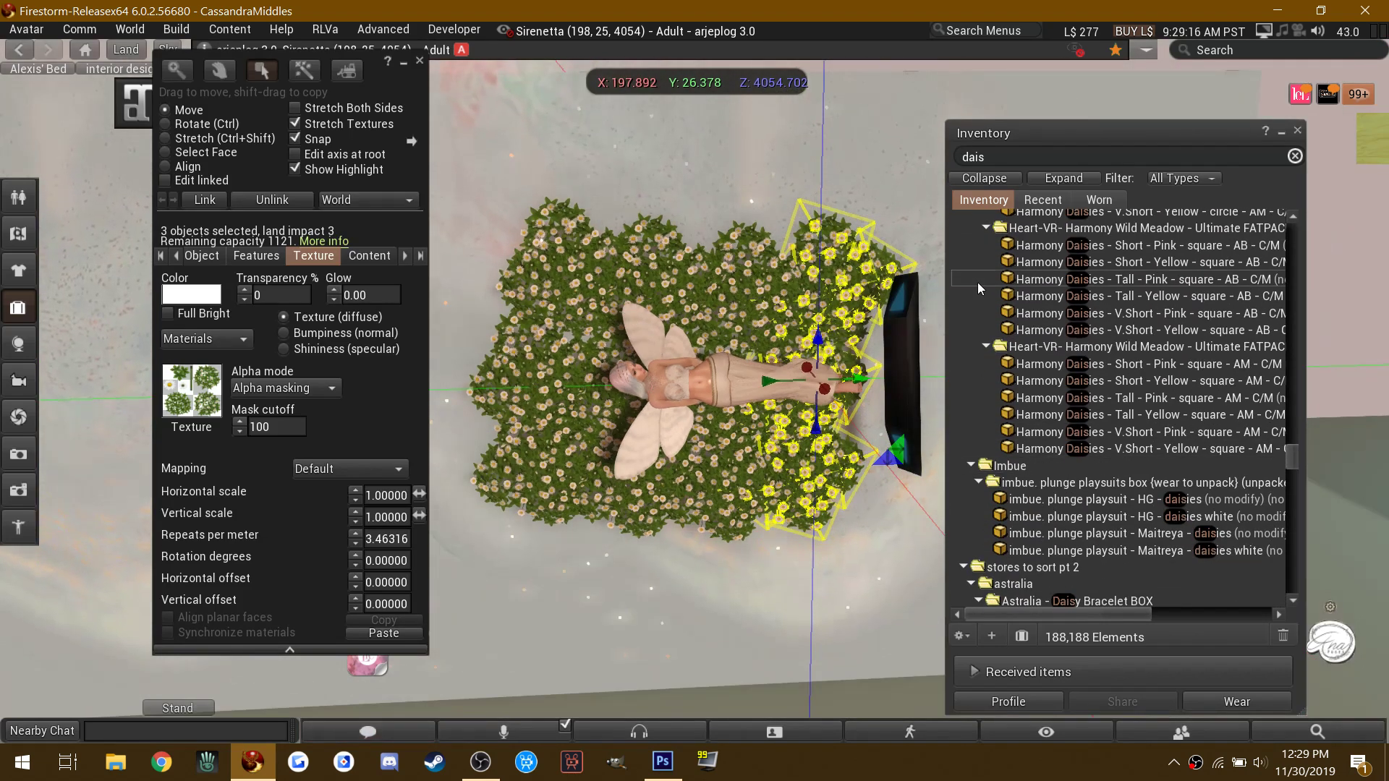
pyautogui.scroll(3, 978, 282)
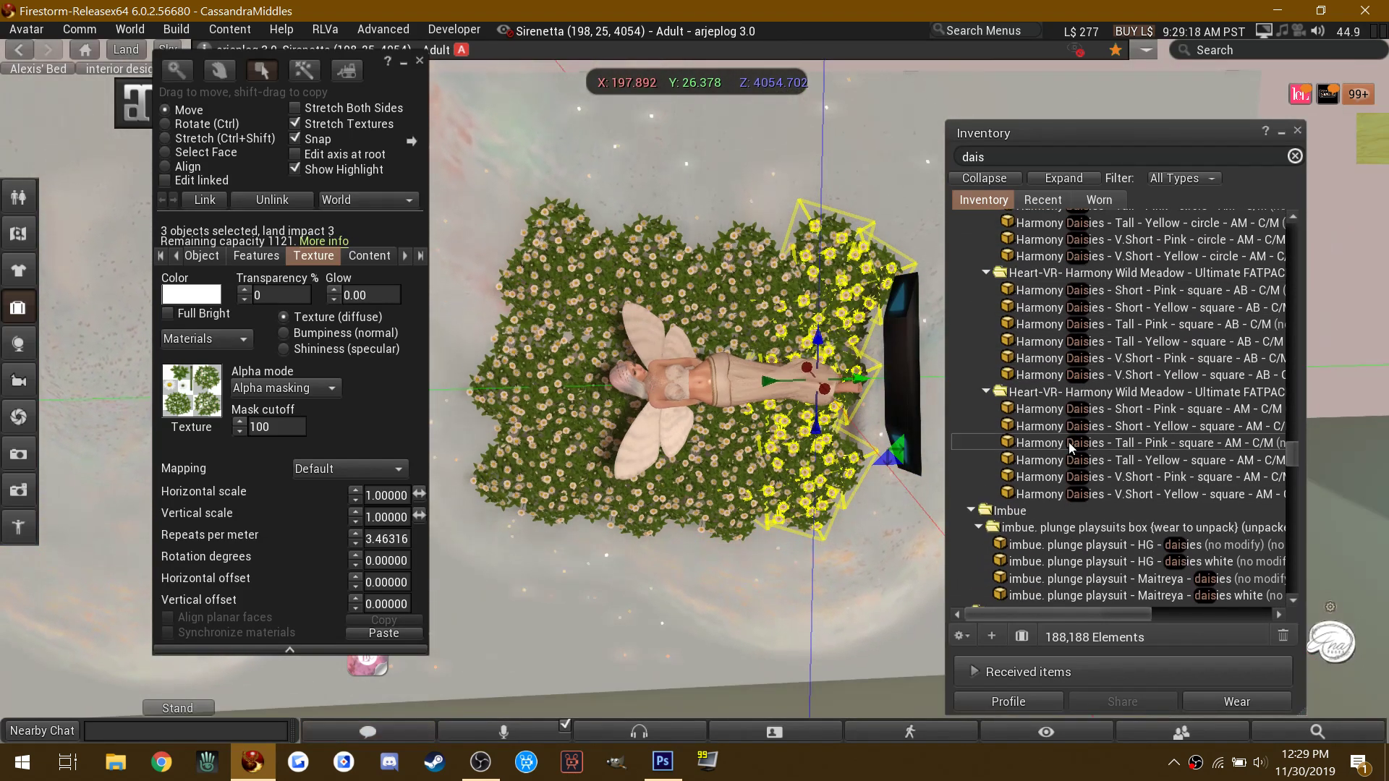
pyautogui.scroll(3, 1071, 447)
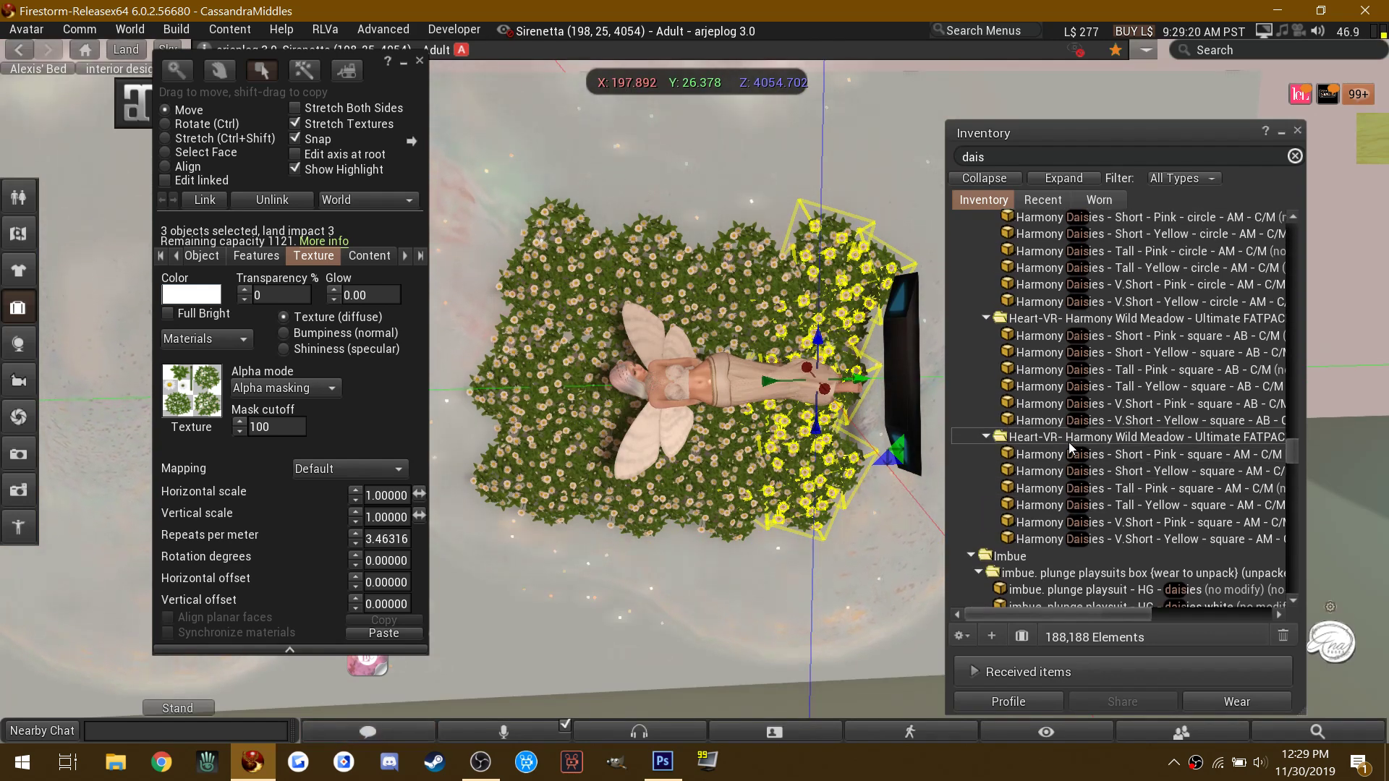
pyautogui.scroll(3, 1071, 447)
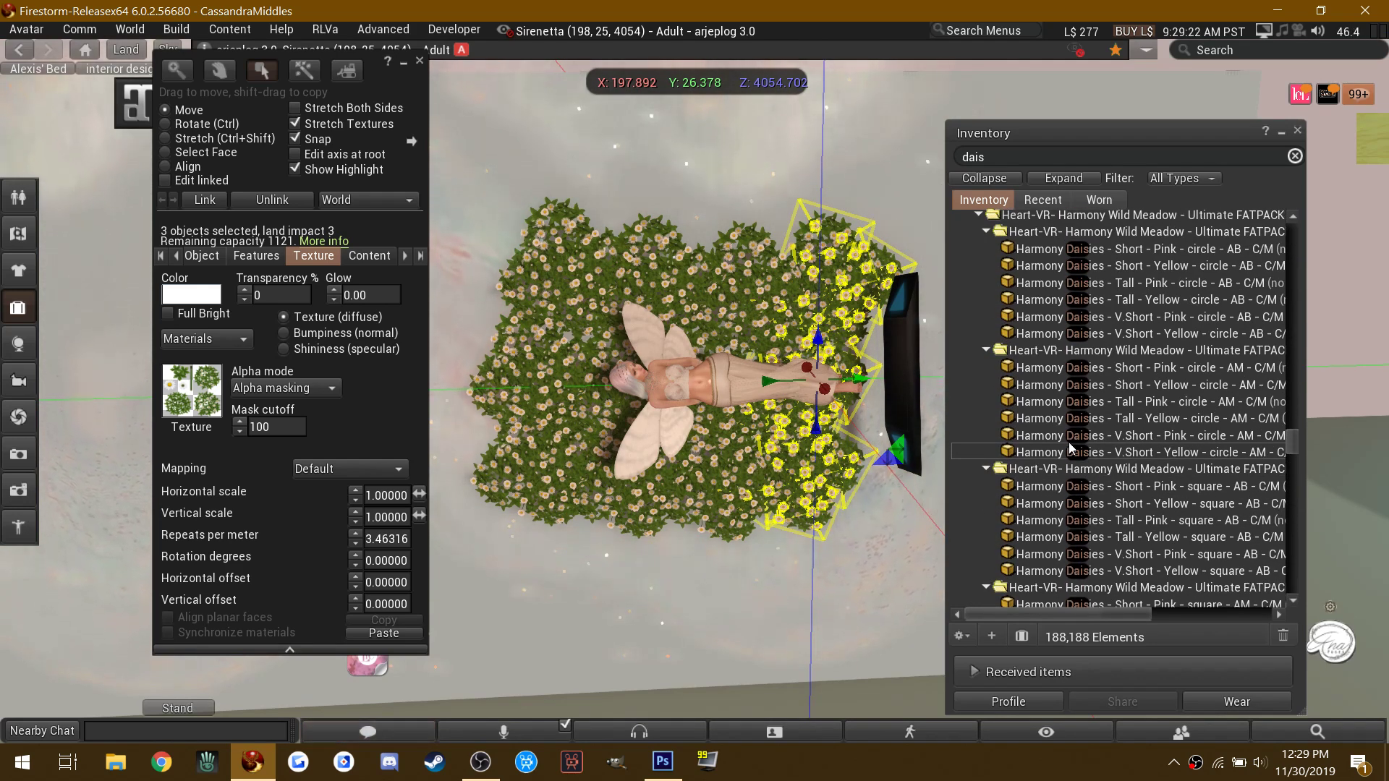
pyautogui.scroll(2, 1071, 447)
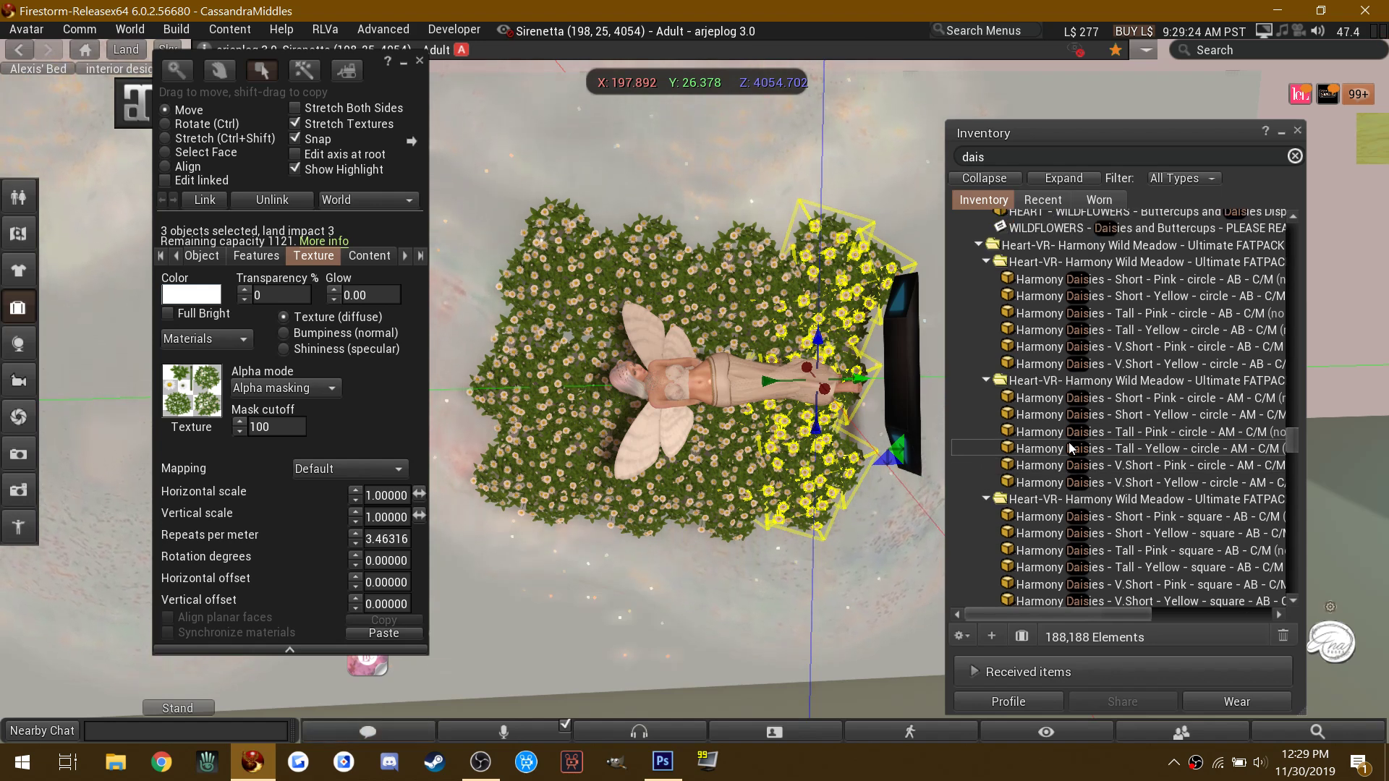
pyautogui.scroll(5, 1071, 447)
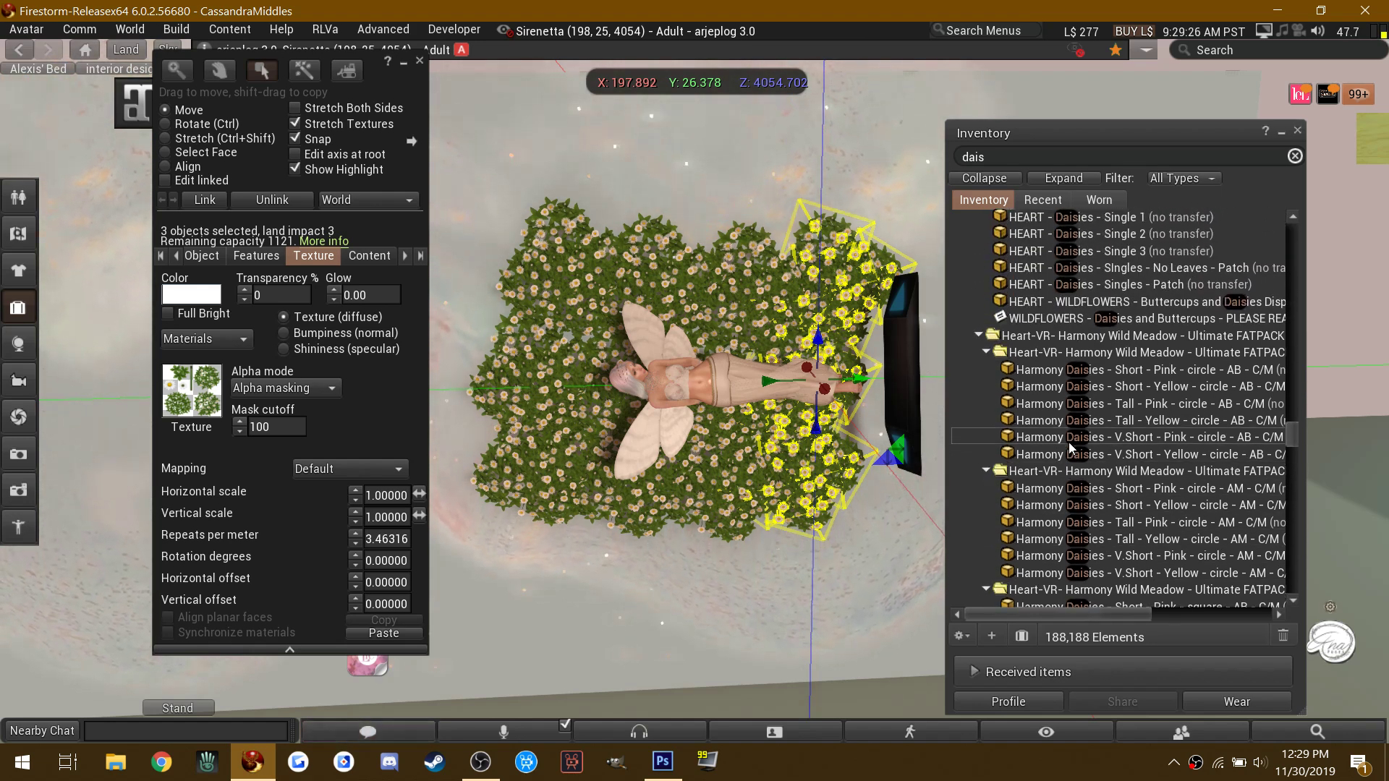
pyautogui.scroll(2, 1069, 441)
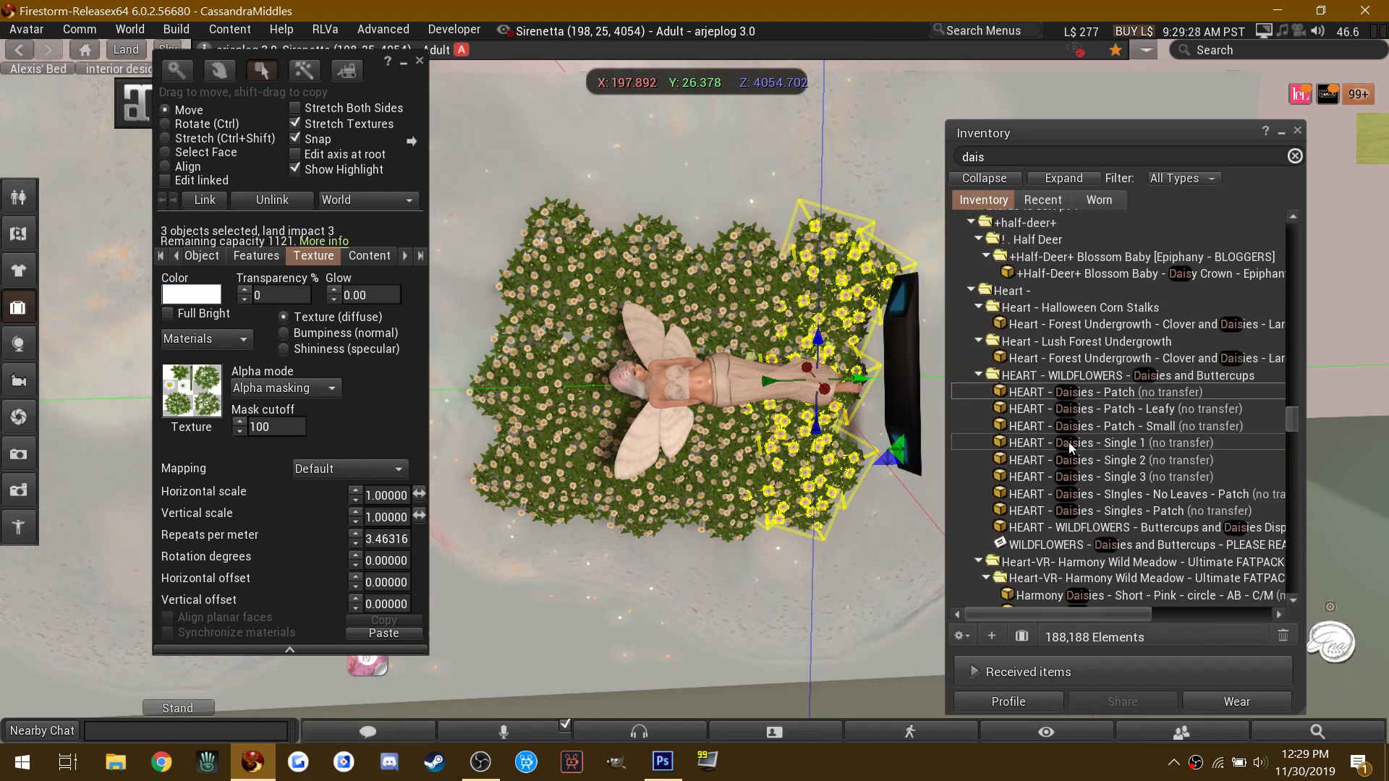
pyautogui.scroll(1, 1069, 441)
pyautogui.scroll(2, 1069, 442)
pyautogui.scroll(-10, 1069, 442)
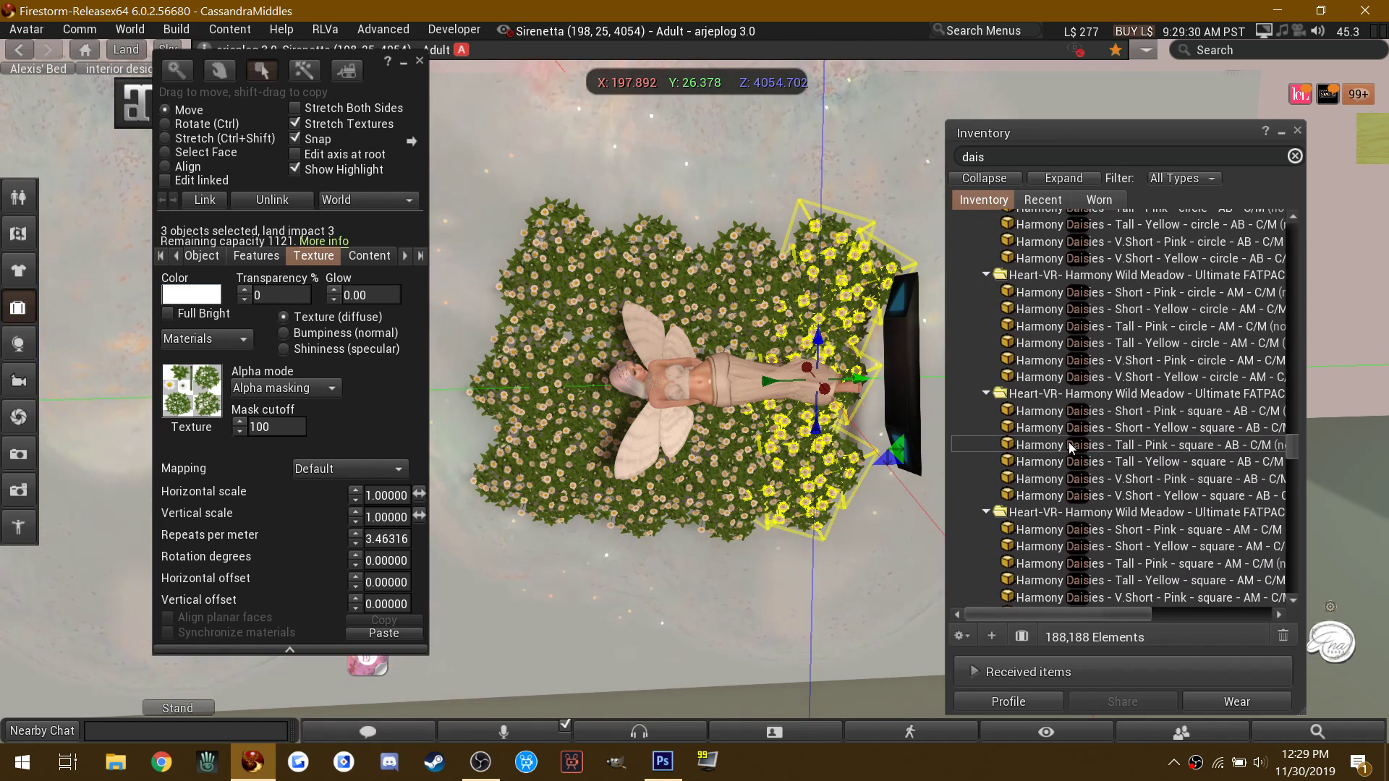
pyautogui.scroll(-7, 1069, 447)
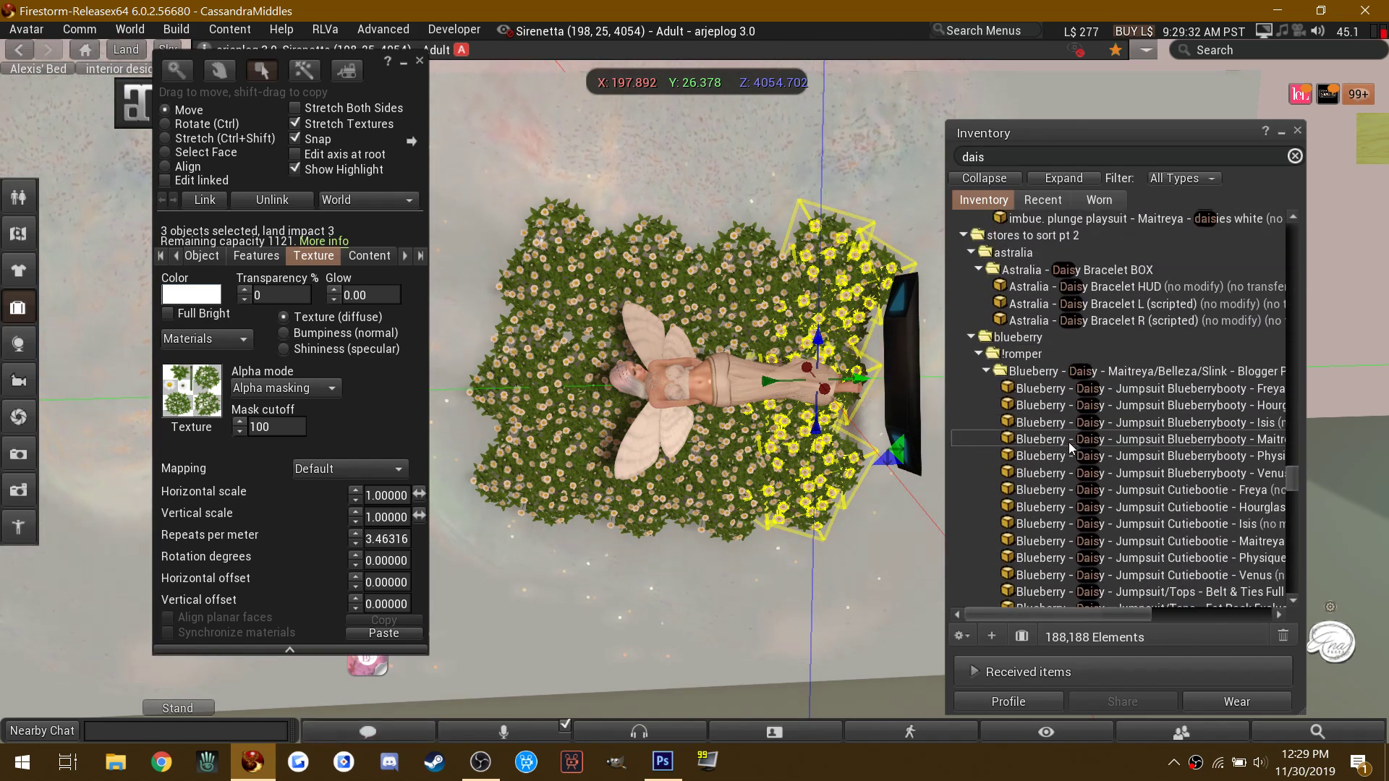
# Step: Search the inventory for clover and rez Heart - Forest Undergrowth - Clover - Large on the floor in front of the backdrop
pyautogui.click(1058, 157)
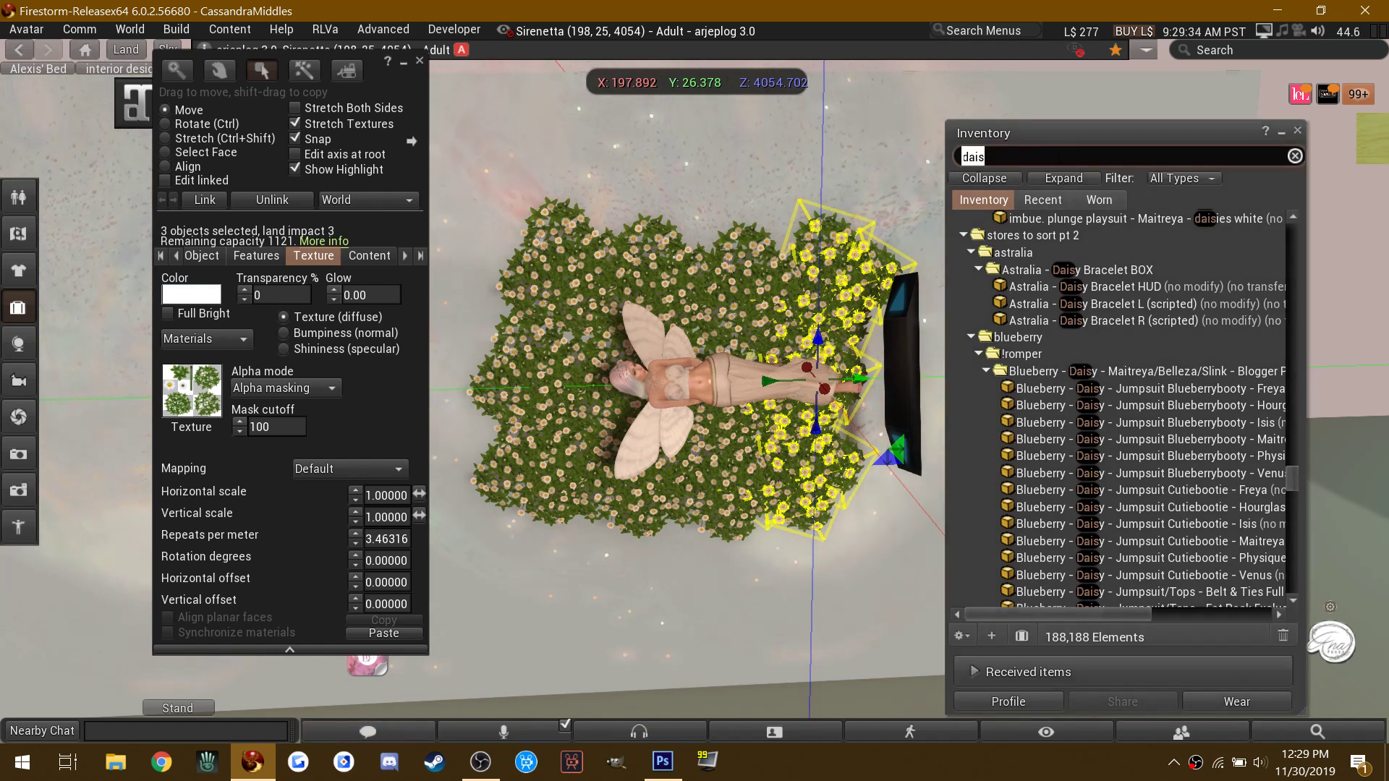
pyautogui.write('clovers')
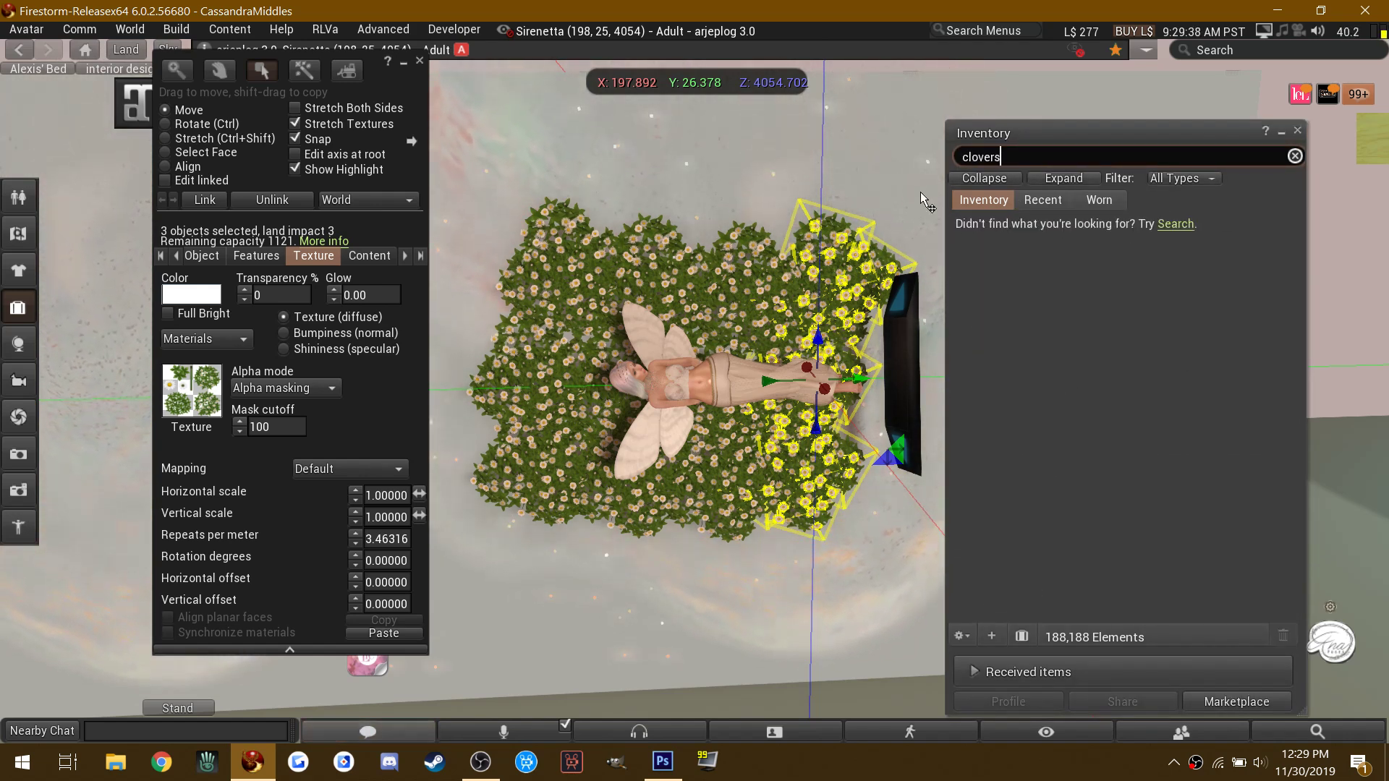
pyautogui.press('BackSpace')
pyautogui.scroll(-5, 1205, 421)
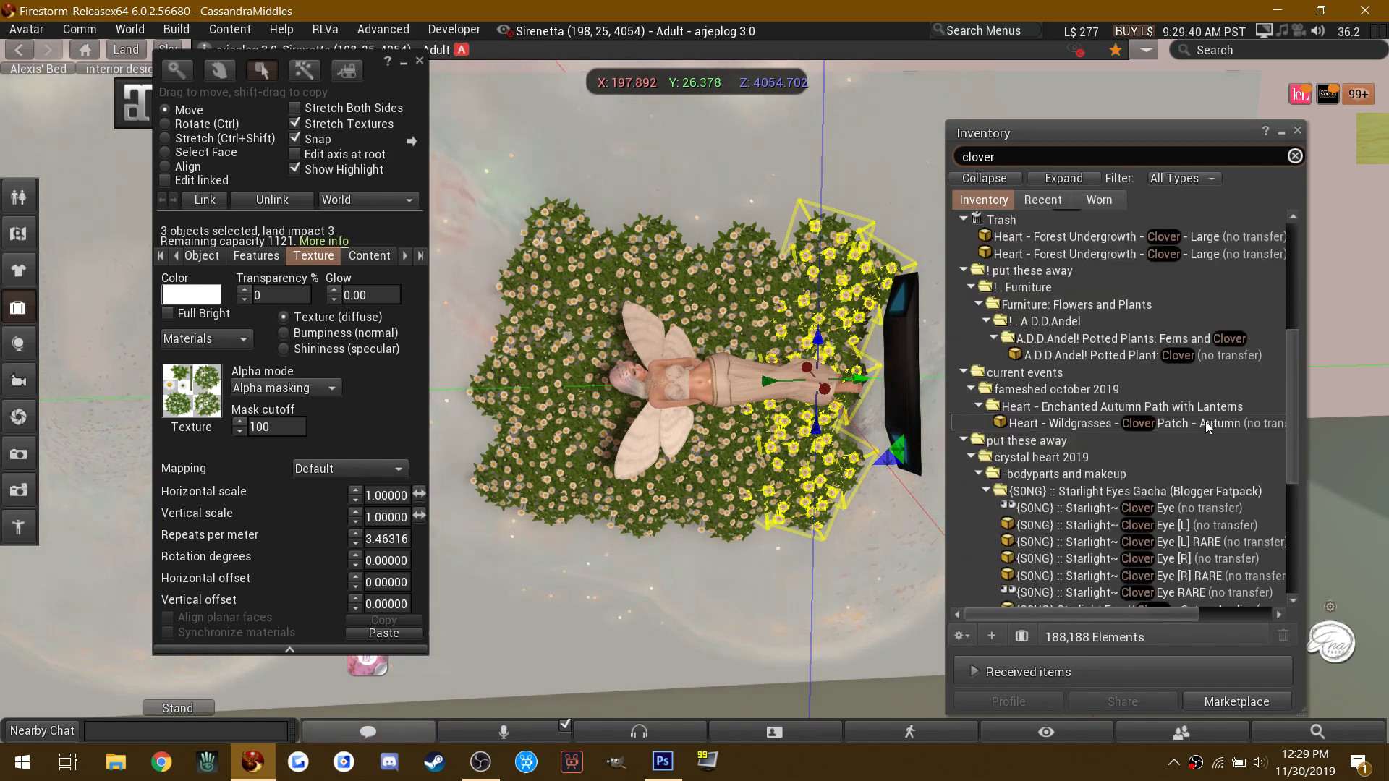
pyautogui.click(1118, 238)
pyautogui.press('Delete')
pyautogui.click(761, 659)
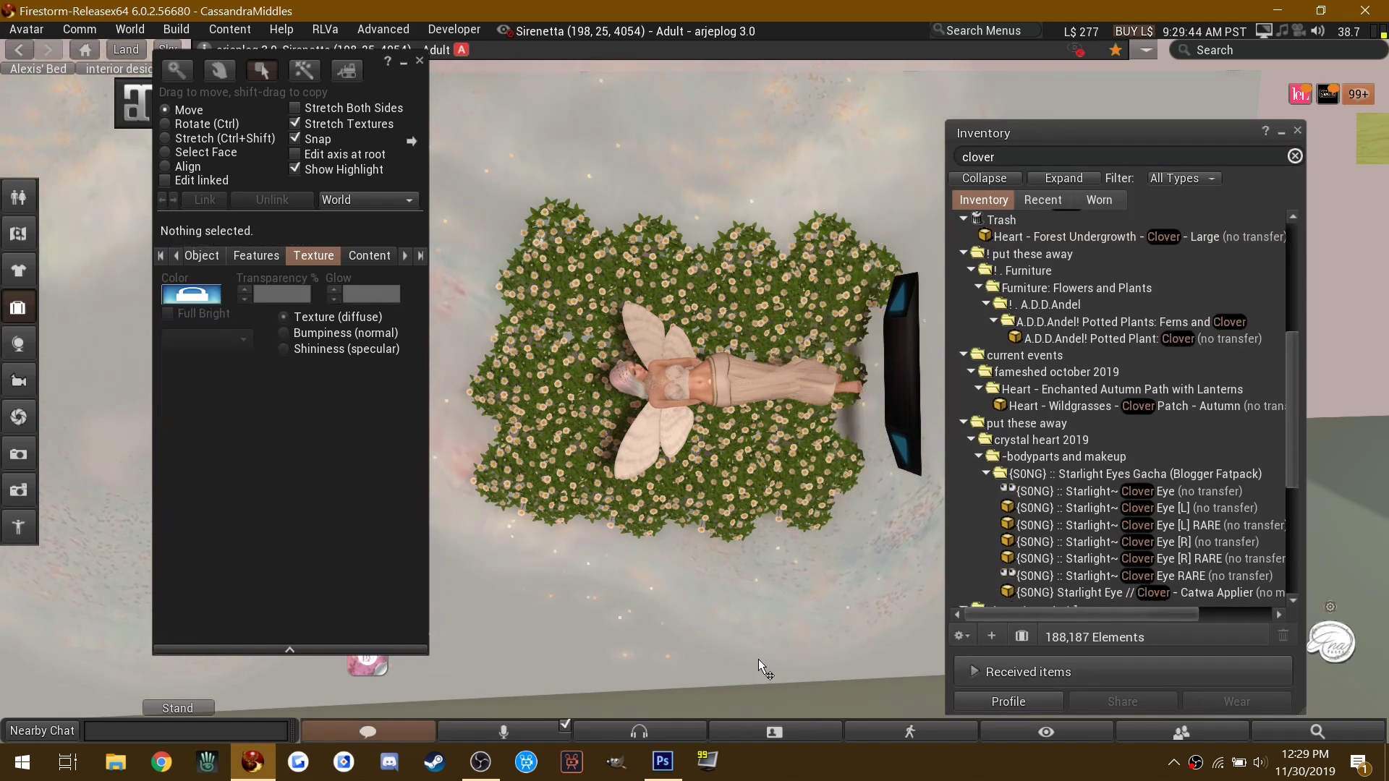
# Step: Stand the clover patch upright facing the camera, with its rotation at X 90, Y 0, Z 270 degrees
pyautogui.click(758, 658)
pyautogui.scroll(-3, 728, 575)
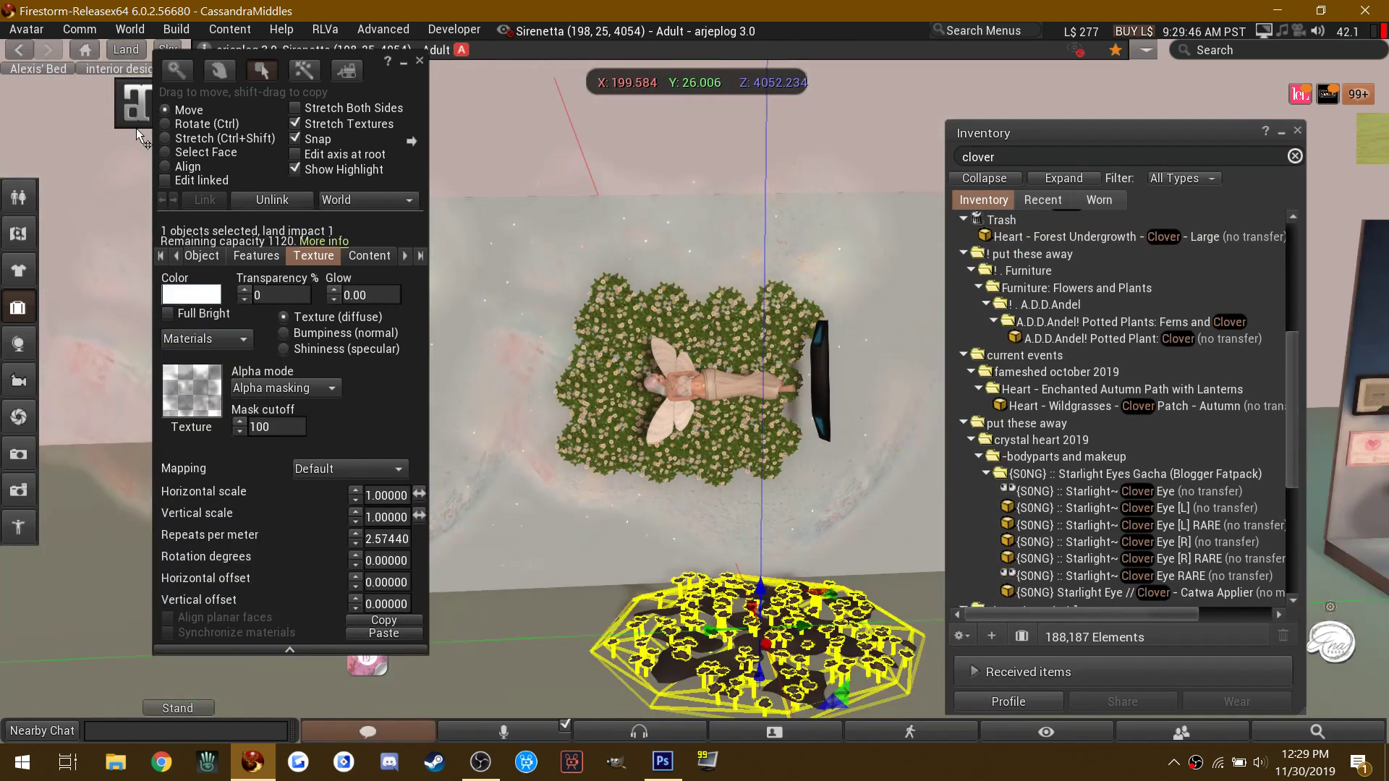
pyautogui.click(164, 124)
pyautogui.moveTo(784, 589); pyautogui.dragTo(740, 744)
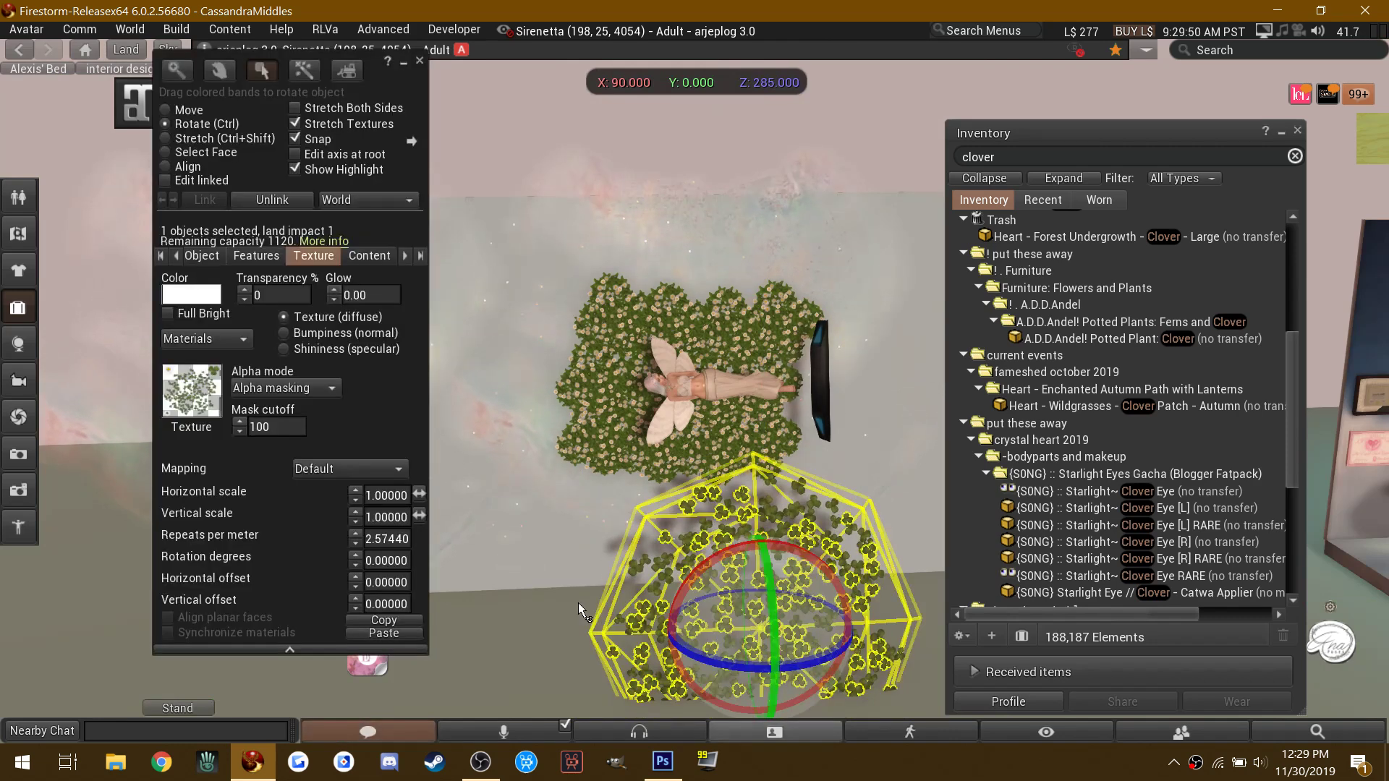
pyautogui.click(181, 255)
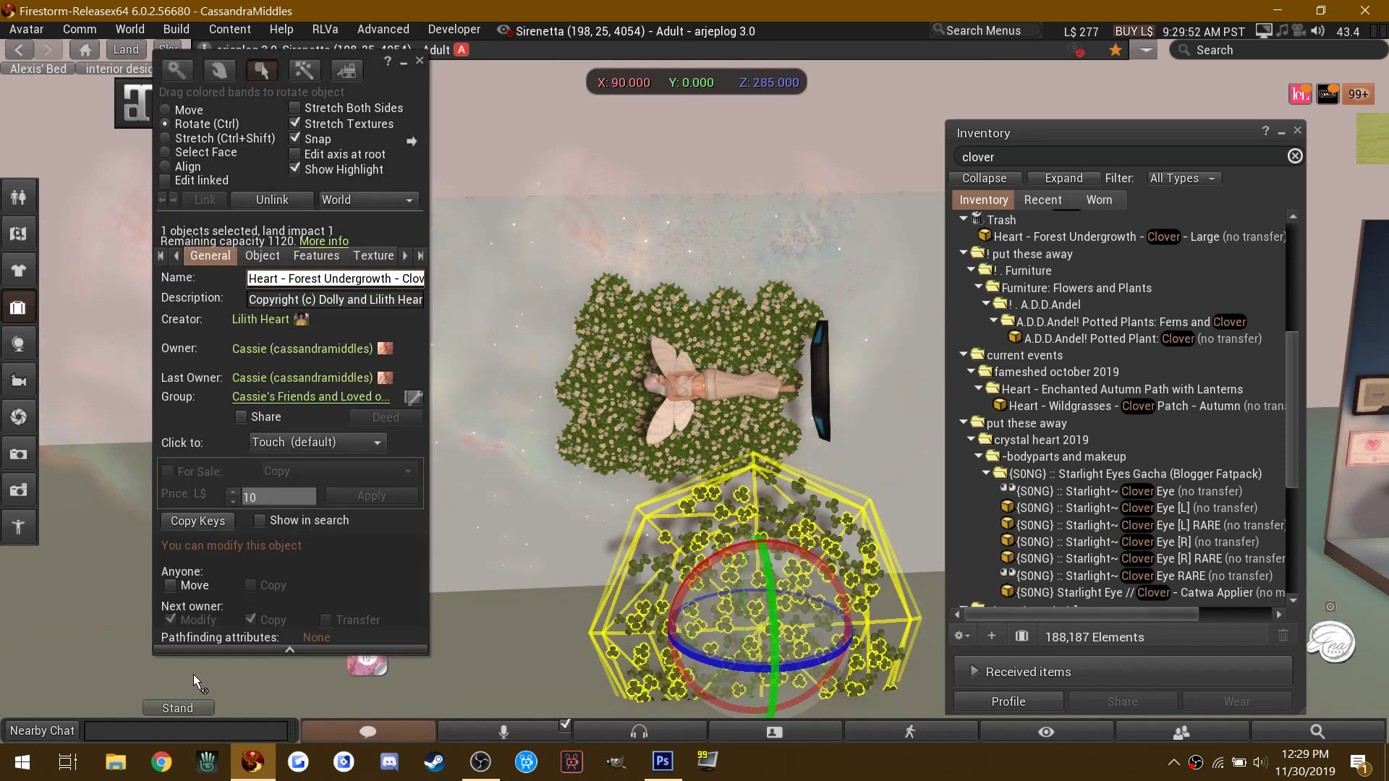
pyautogui.click(260, 256)
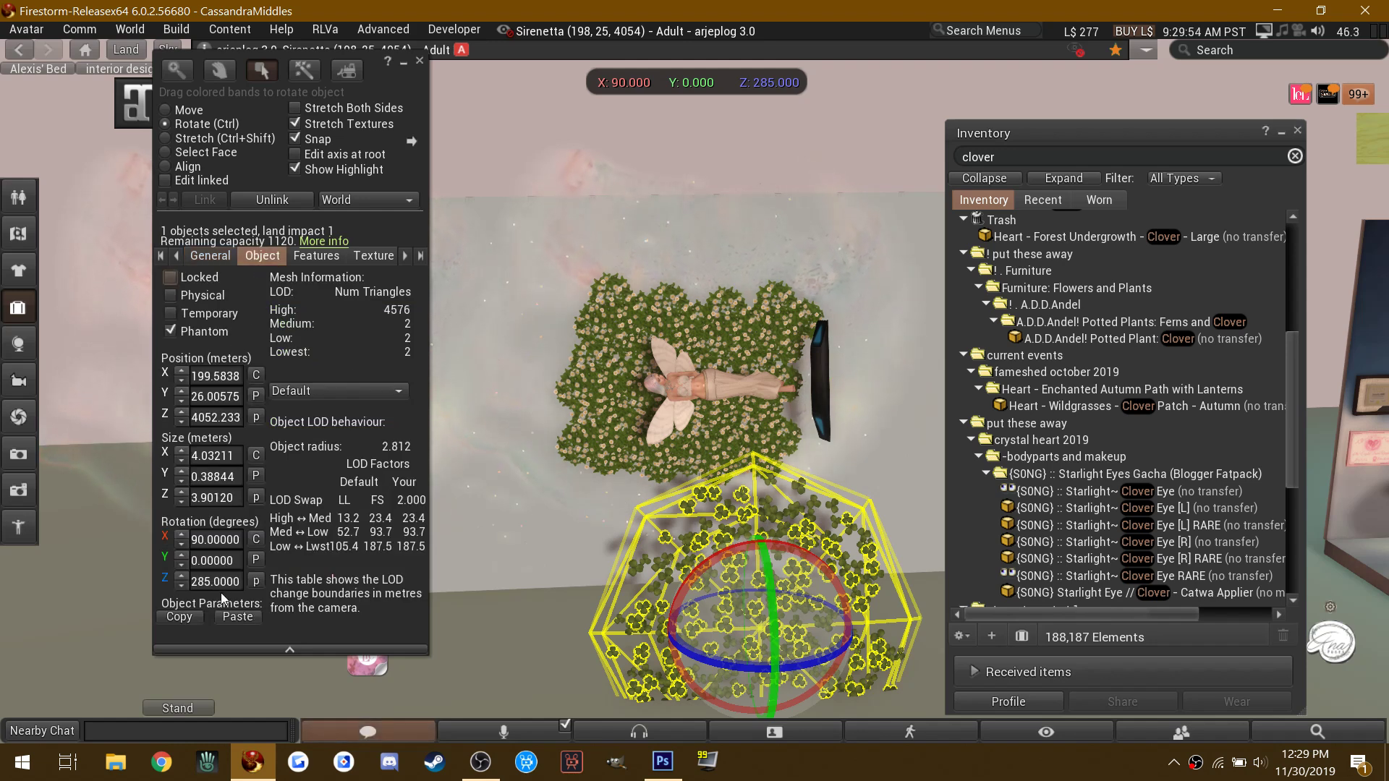
pyautogui.press('Return')
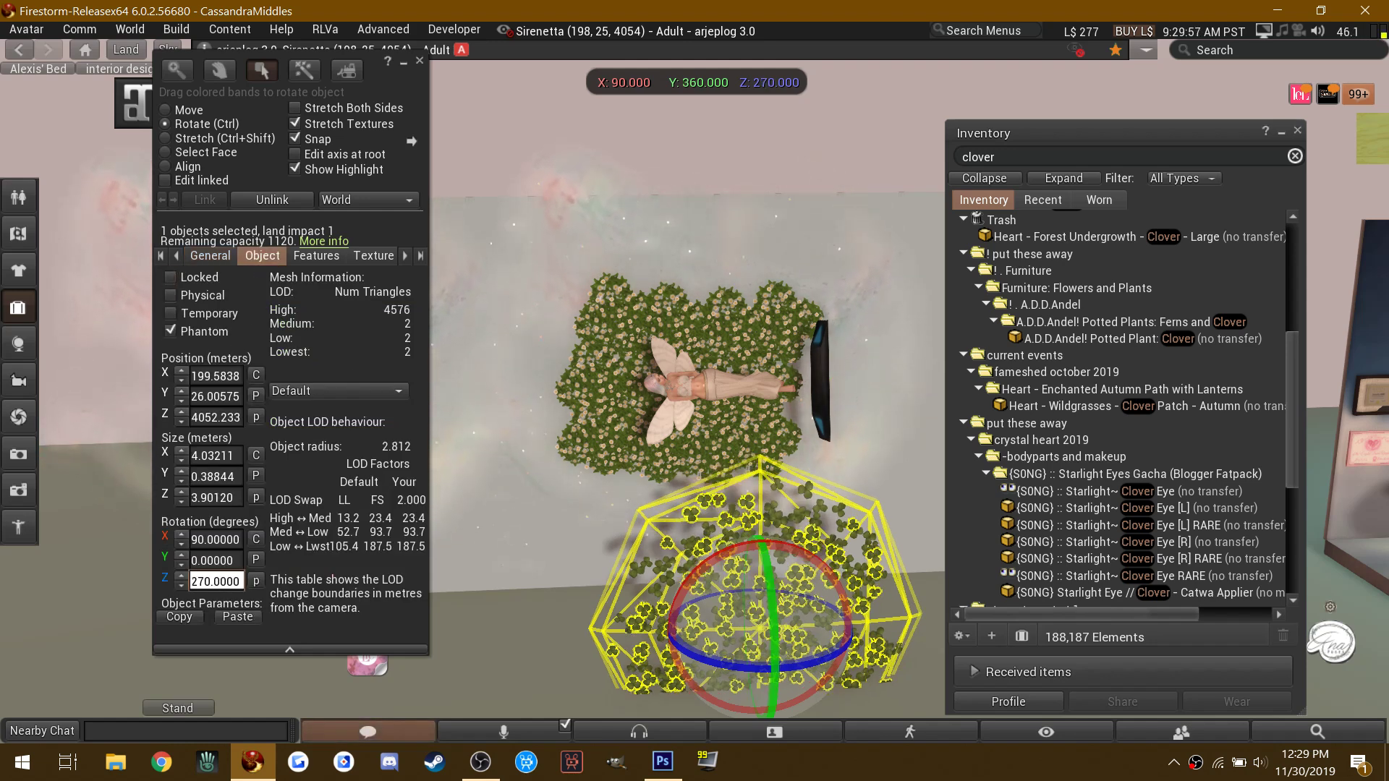
# Step: Move the clover patch behind the avatar among the daisies, at about X 198.23, Y 25.23, Z 4054.54
pyautogui.click(165, 112)
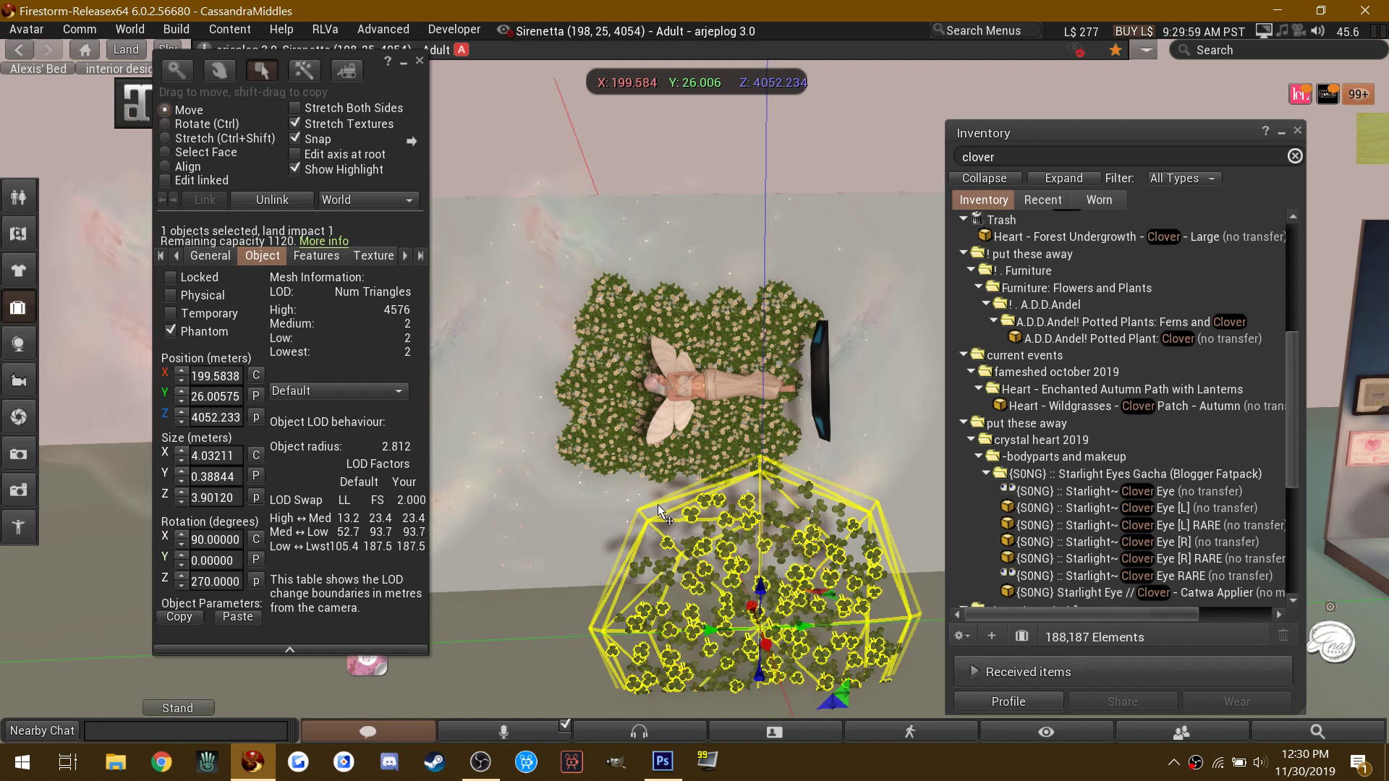
pyautogui.moveTo(759, 593); pyautogui.dragTo(796, 369)
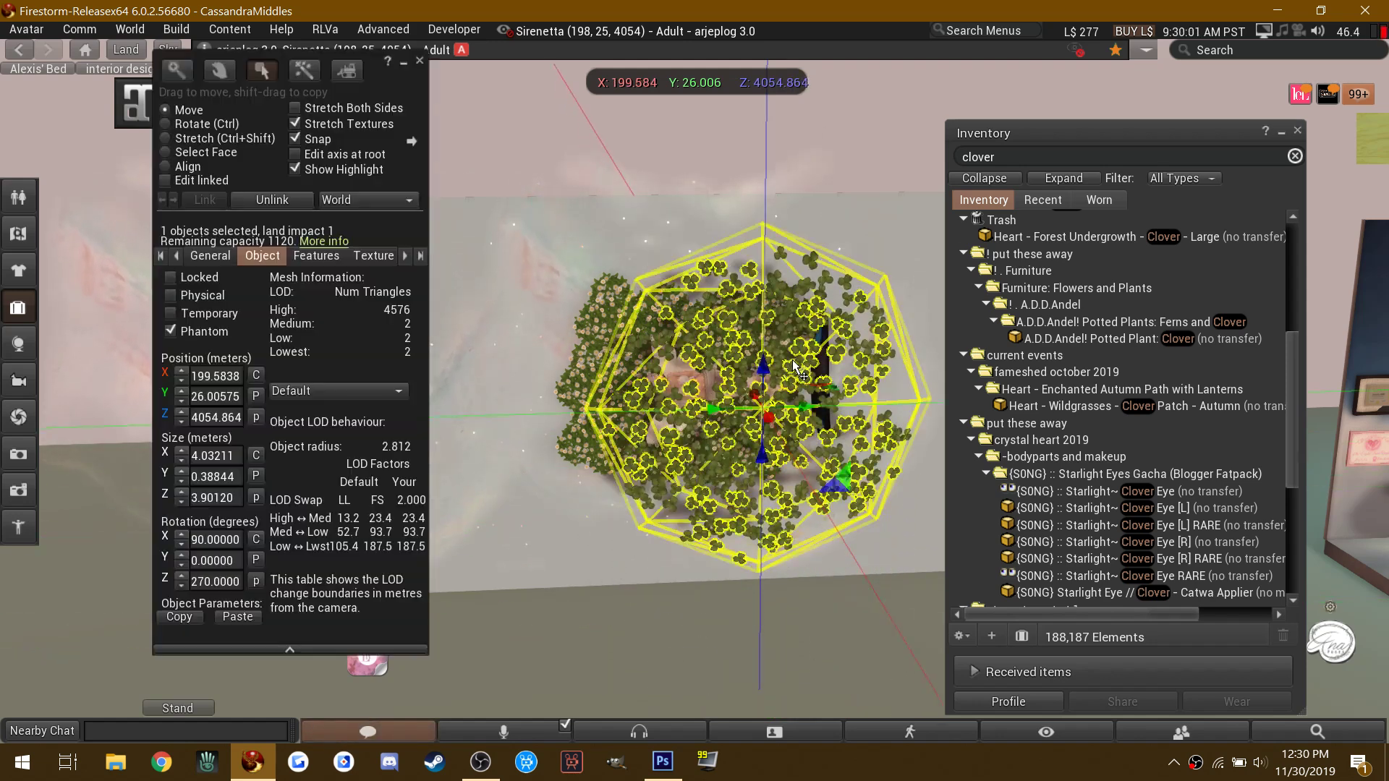
pyautogui.moveTo(770, 423); pyautogui.dragTo(679, 374)
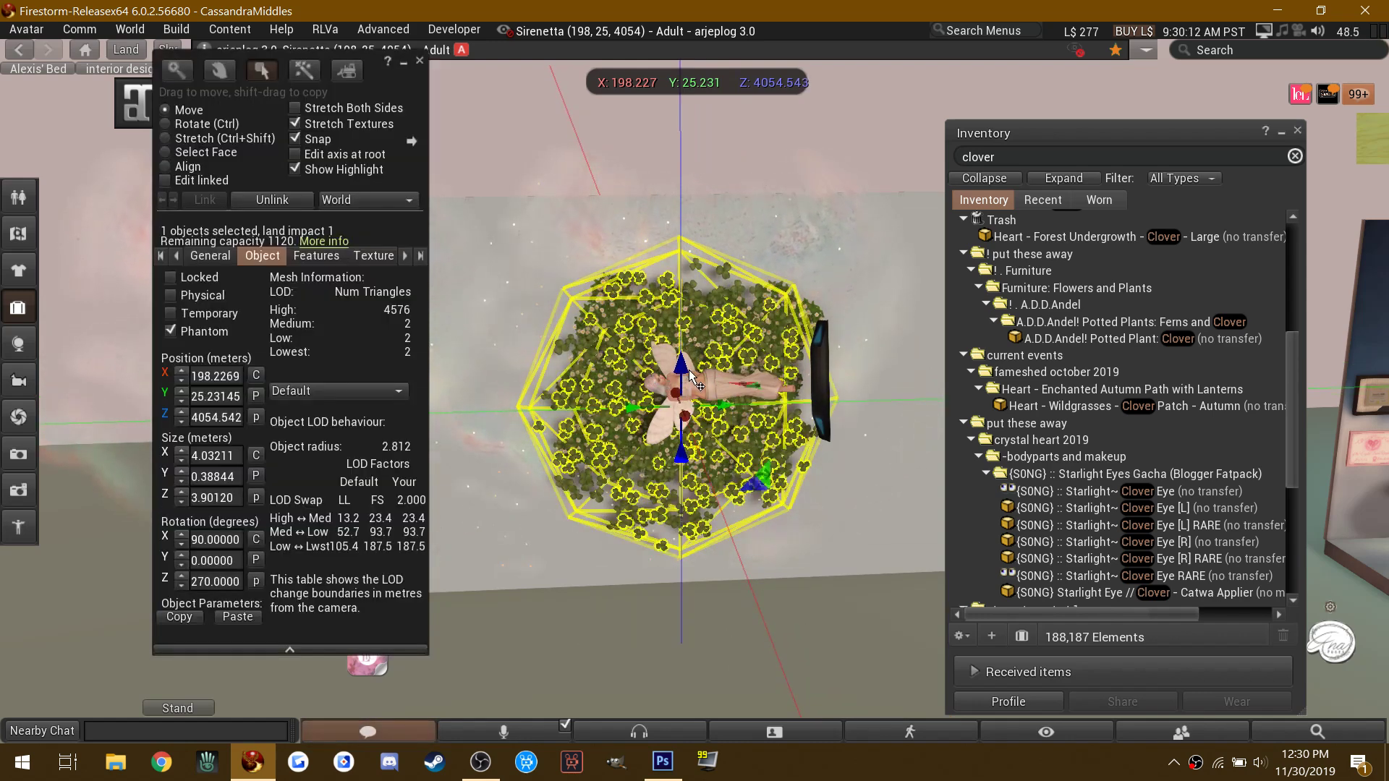
# Step: Place a copy of the clover patch above the avatar at about X 198.23, Y 25.39, Z 4056.31
pyautogui.moveTo(687, 373); pyautogui.dragTo(740, 291)
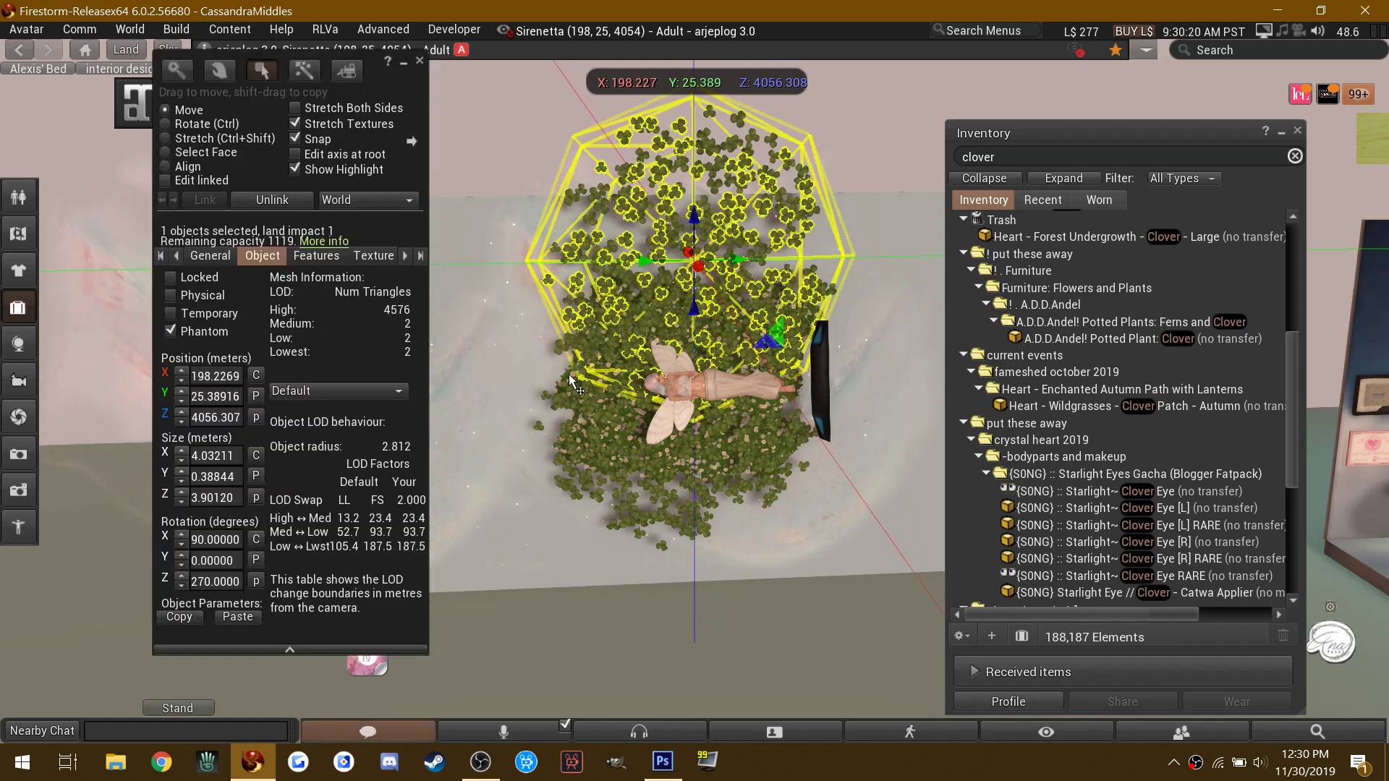
pyautogui.hotkey('ctrl', 'z')
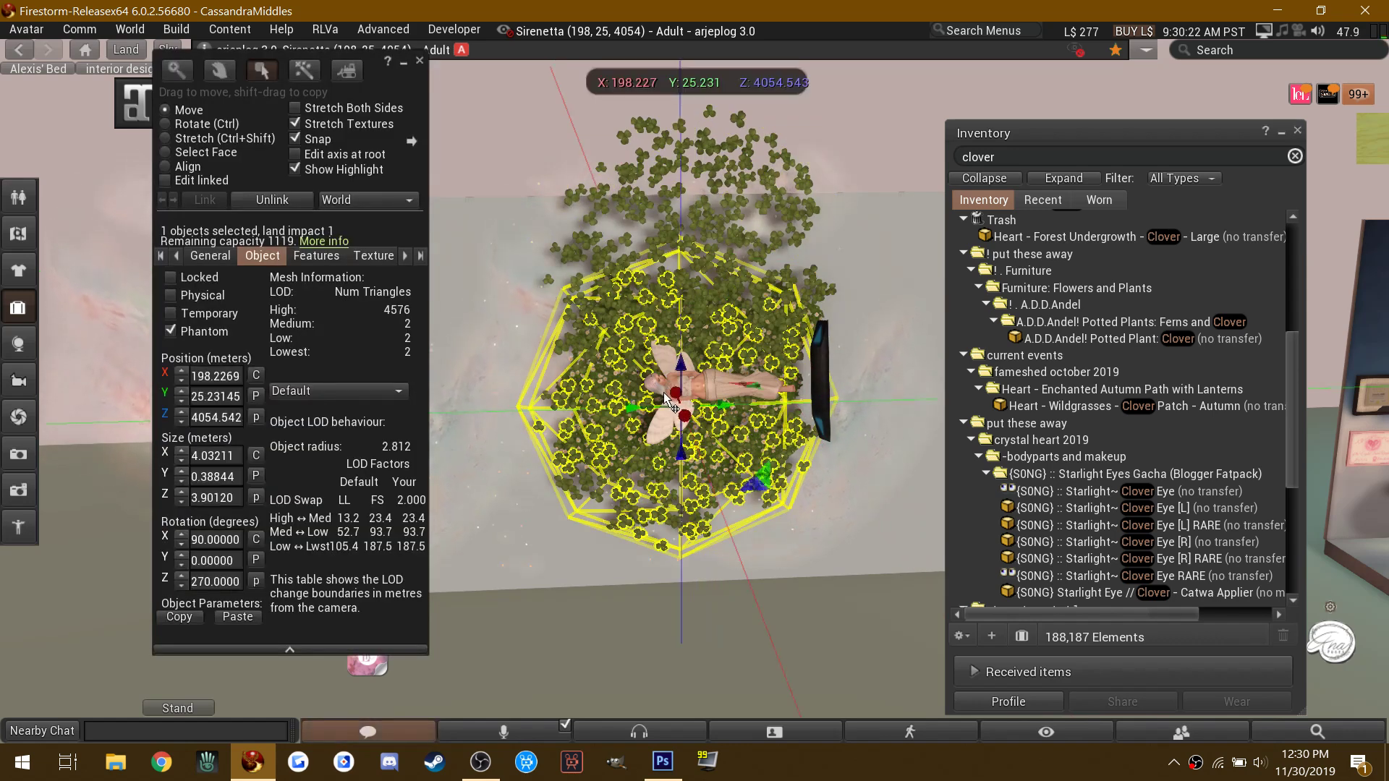
pyautogui.hotkey('ctrl', 'y')
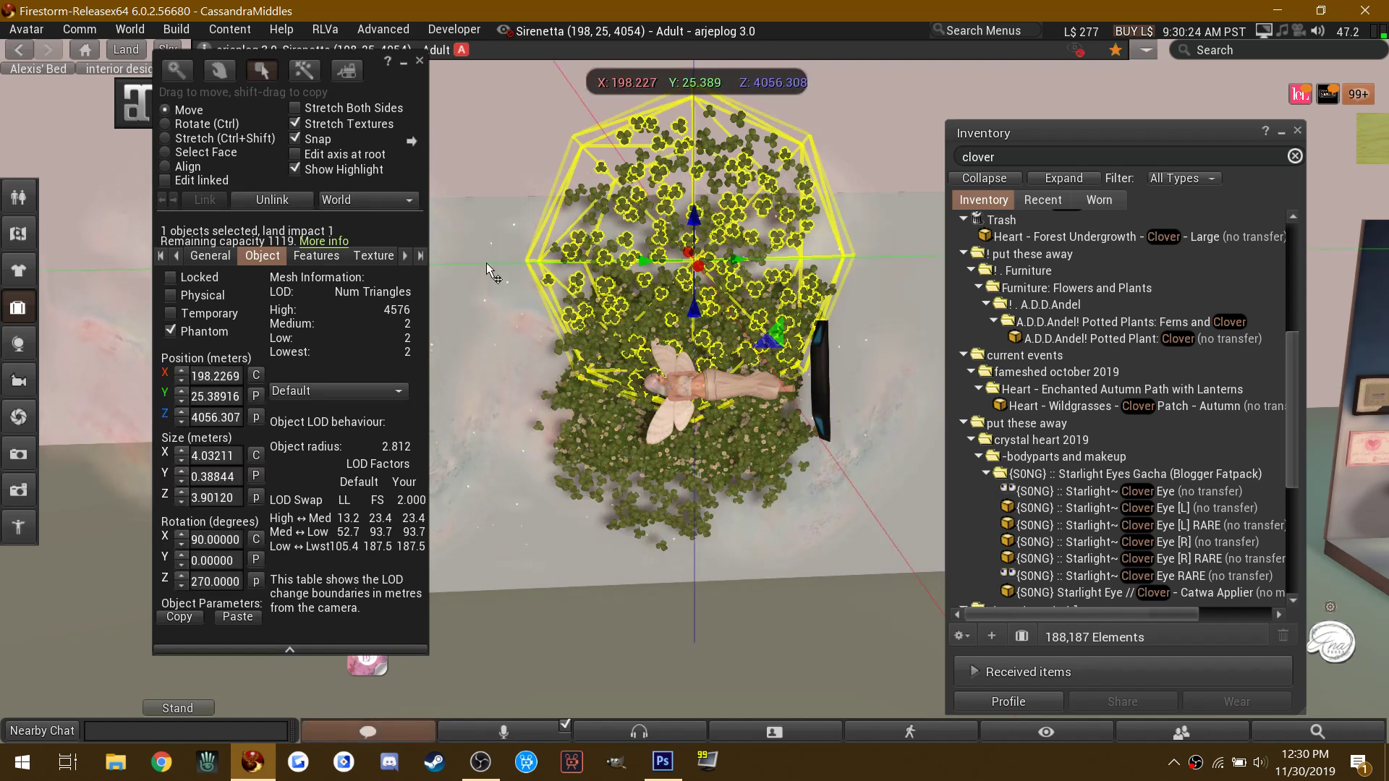
# Step: Tint the backdrop panel muted green with RGB 119, 161, 122 and finish editing
pyautogui.click(485, 205)
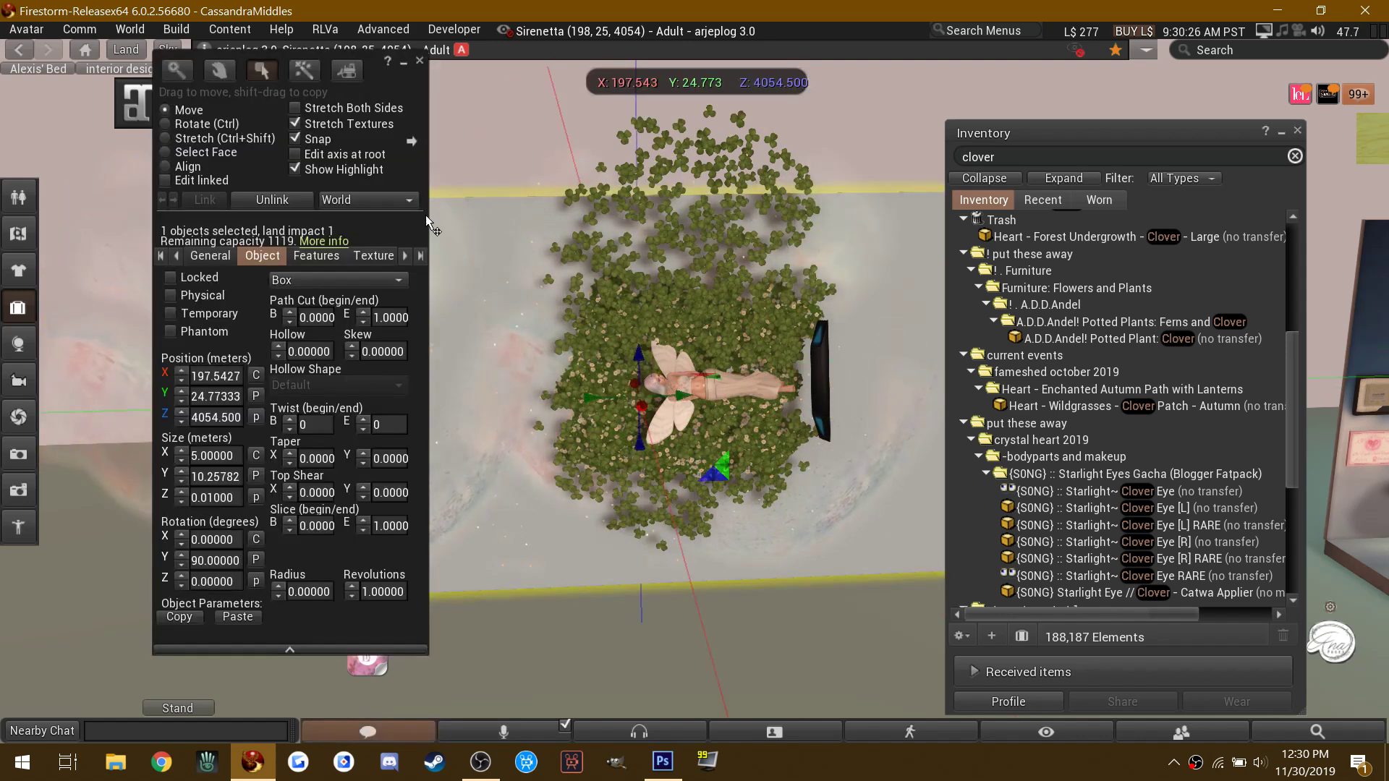
pyautogui.click(383, 258)
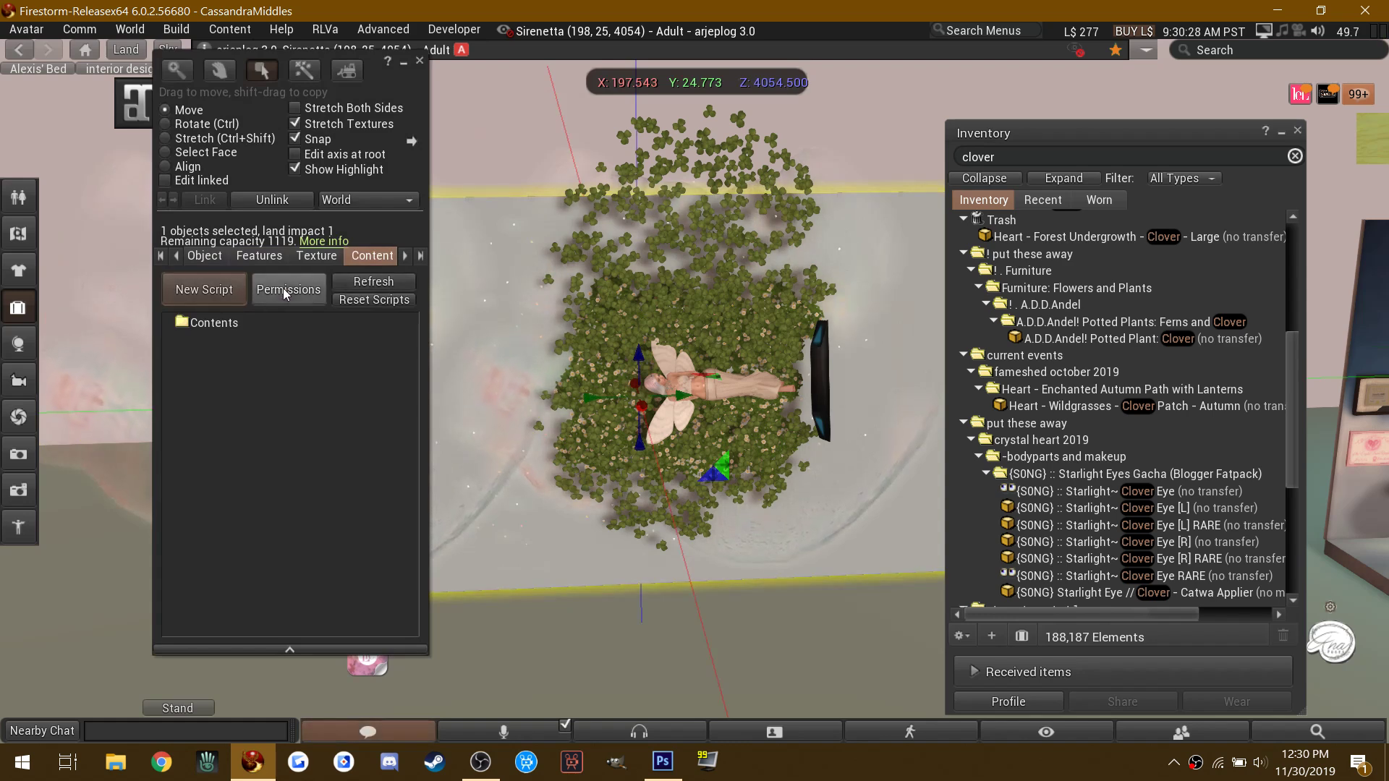
pyautogui.click(311, 260)
pyautogui.click(192, 296)
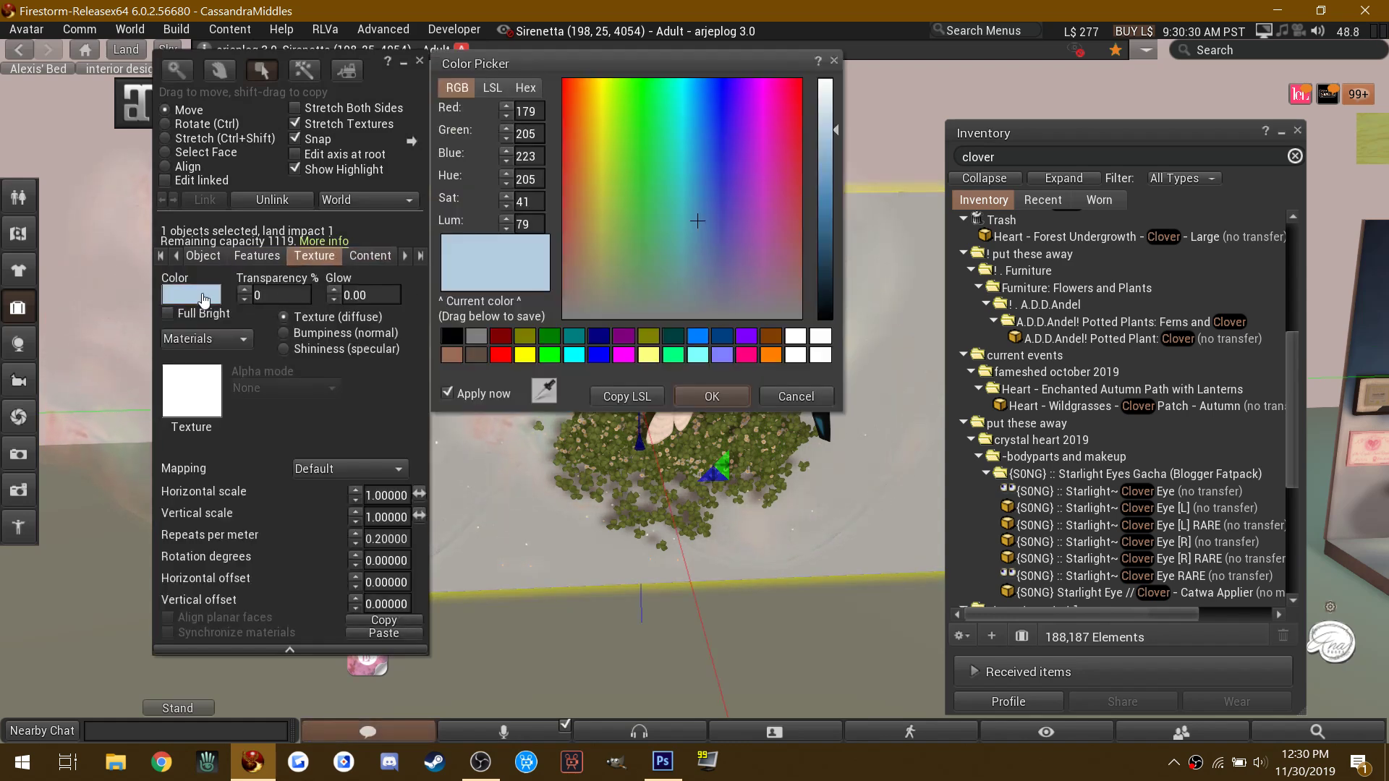
pyautogui.click(827, 174)
pyautogui.moveTo(692, 185); pyautogui.dragTo(644, 270)
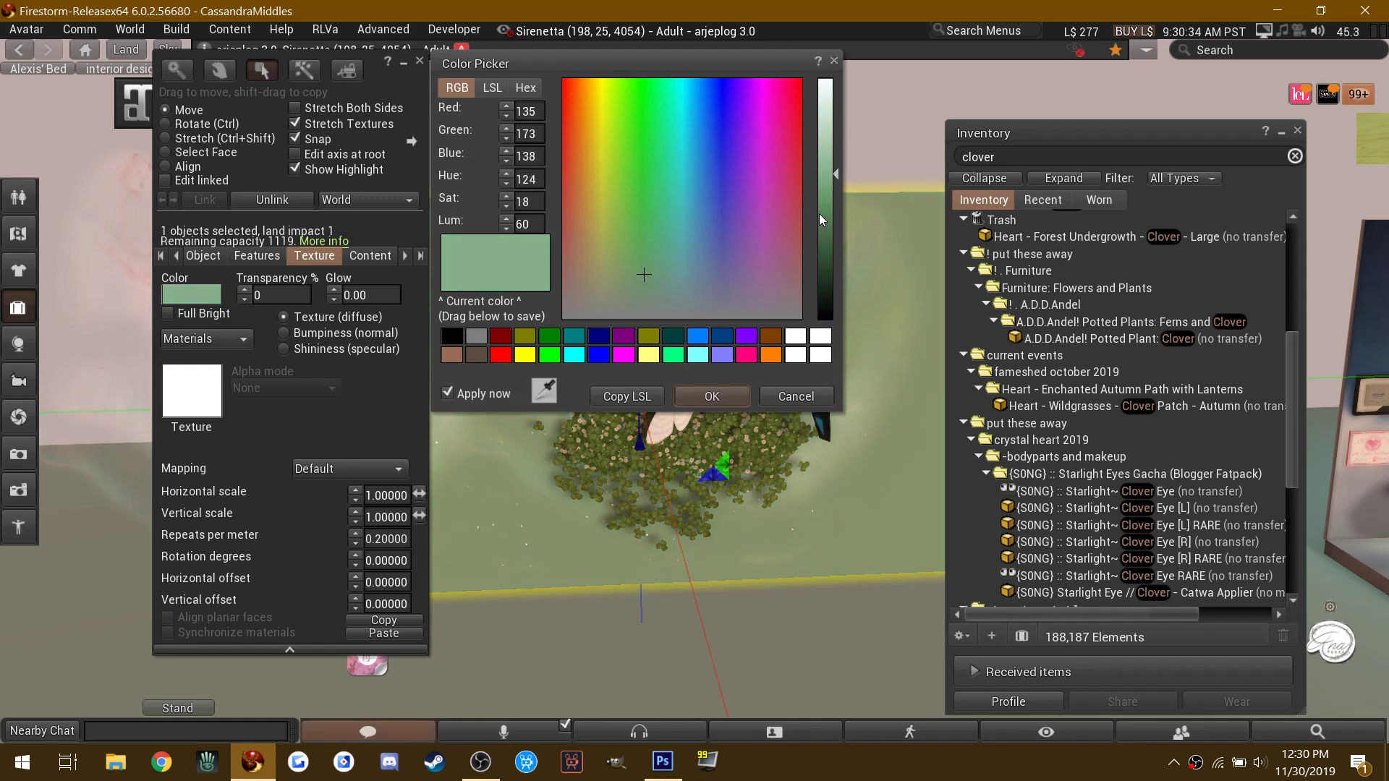
pyautogui.click(822, 193)
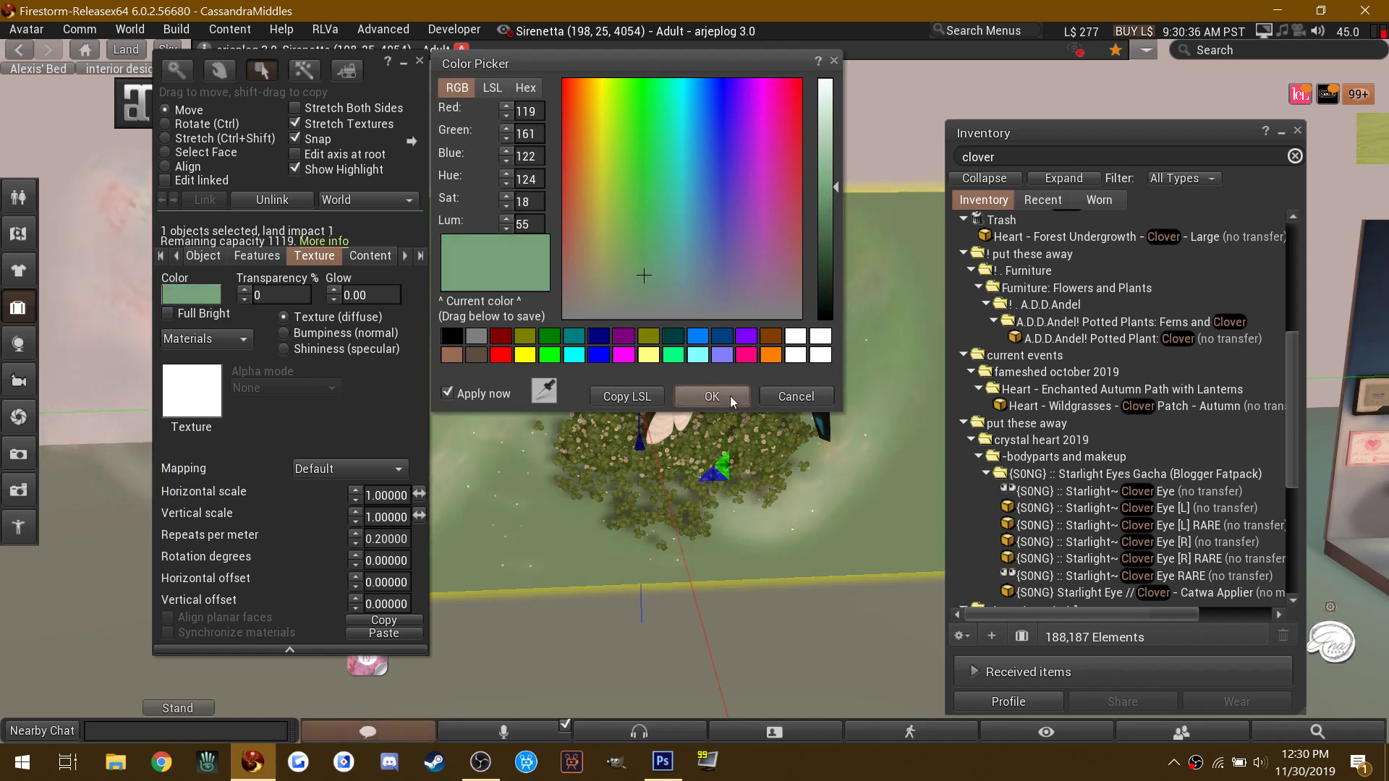
pyautogui.click(730, 395)
pyautogui.click(419, 62)
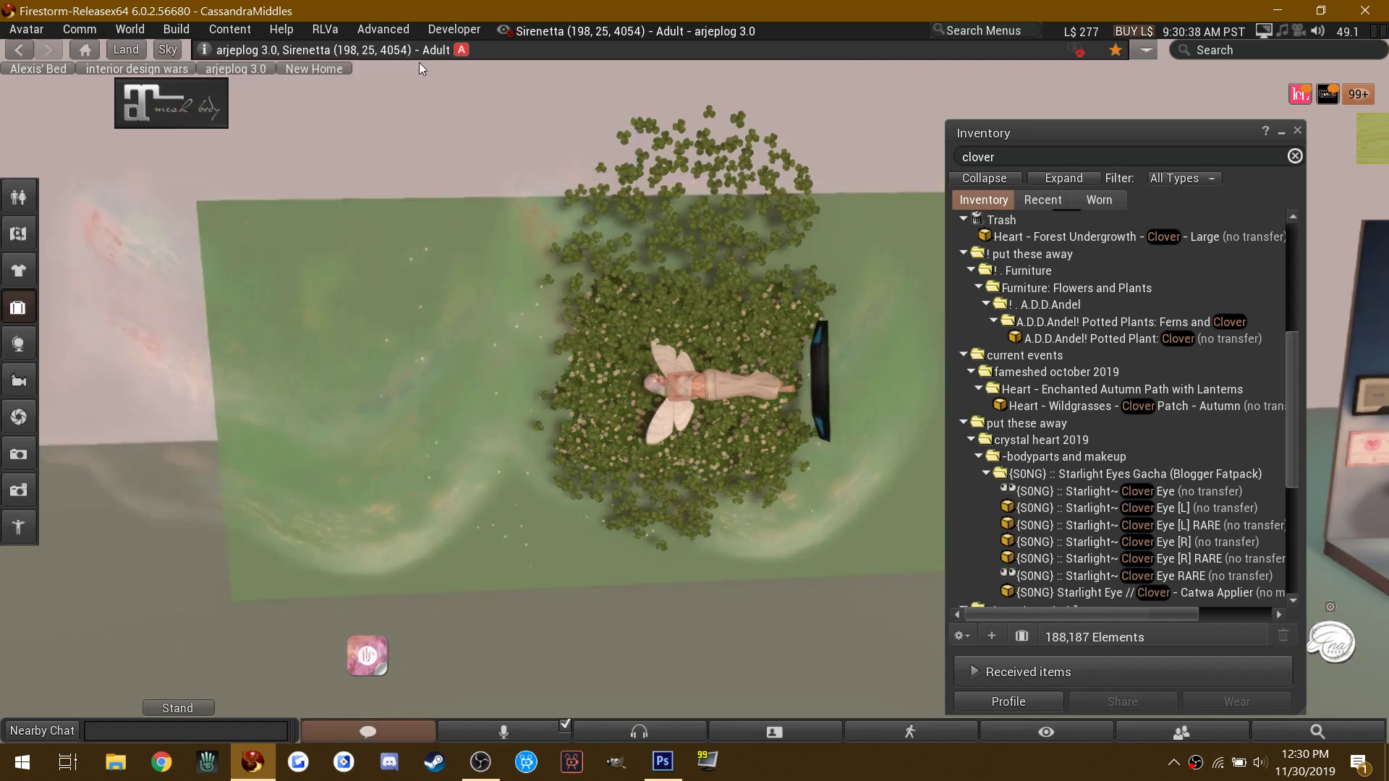
# Step: Rotate the pose stand at the avatar's feet to X 90, Y 0, Z 353 degrees and finish editing
pyautogui.scroll(5, 414, 458)
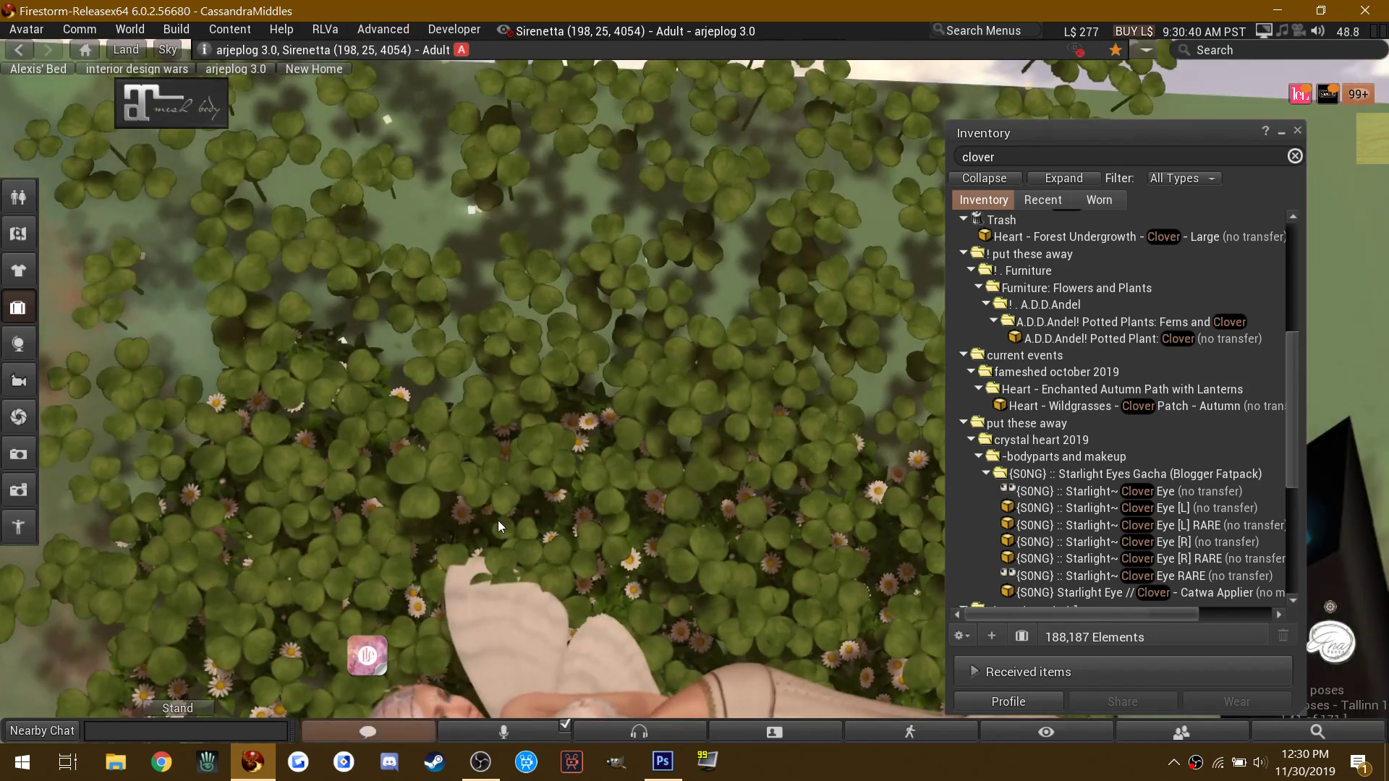
pyautogui.keyDown('alt'); pyautogui.moveTo(498, 519); pyautogui.dragTo(696, 398); pyautogui.keyUp('alt')
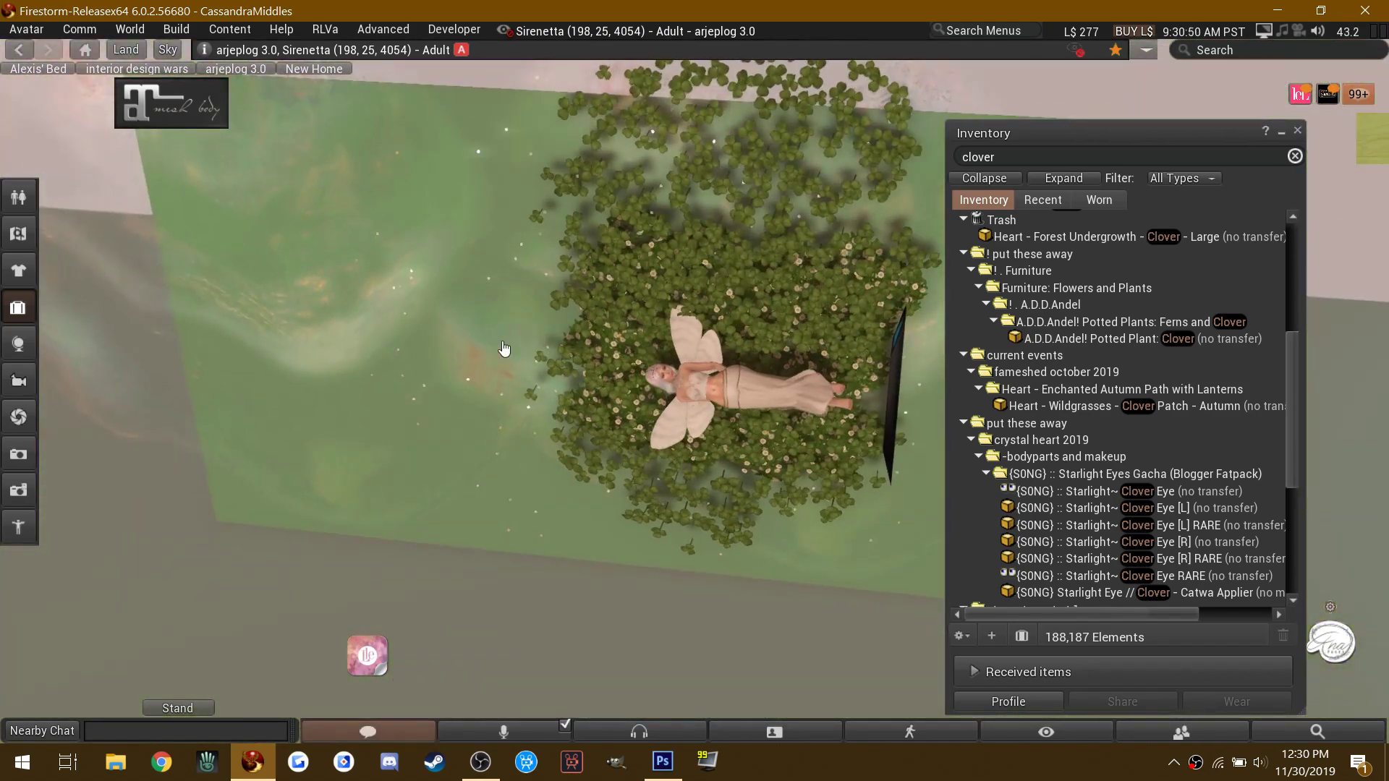
pyautogui.rightClick(512, 425)
pyautogui.click(554, 381)
pyautogui.moveTo(749, 350); pyautogui.dragTo(722, 366)
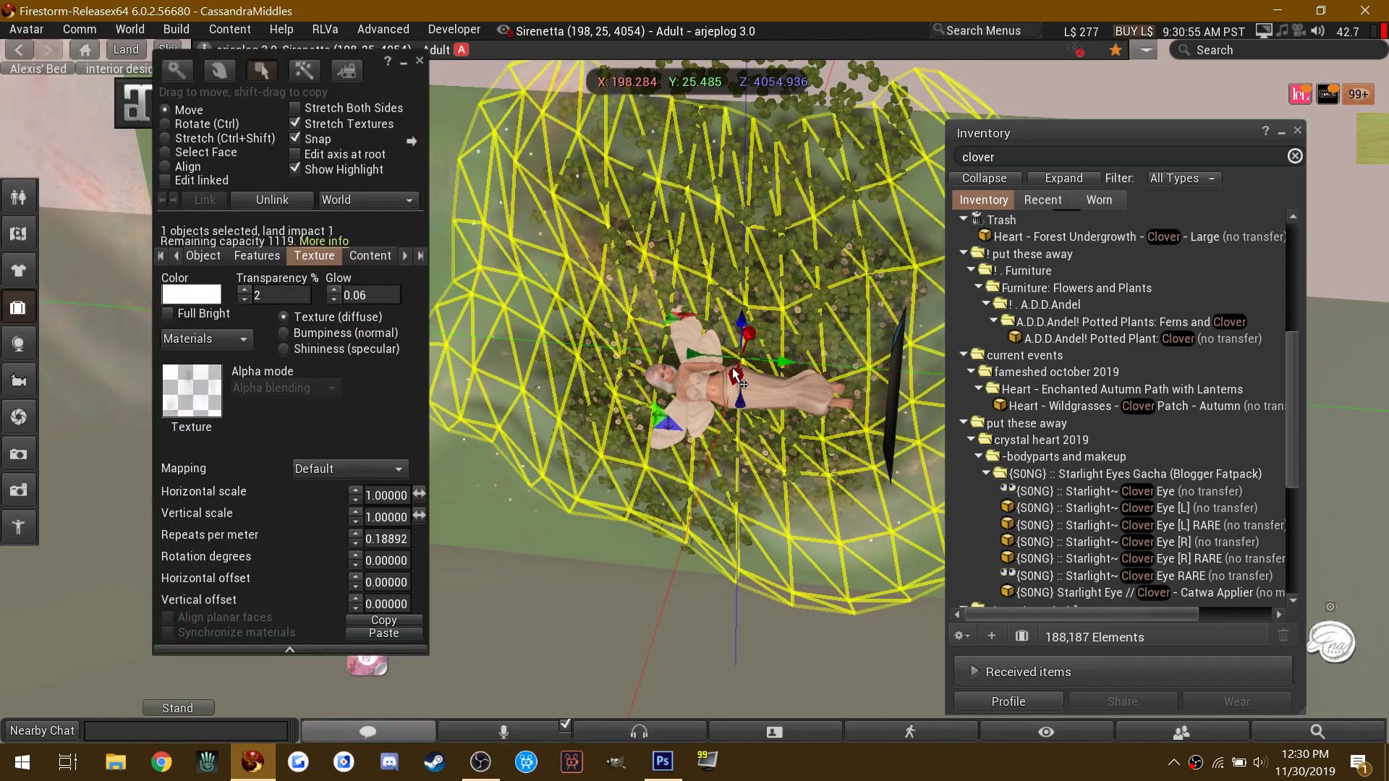
pyautogui.click(890, 399)
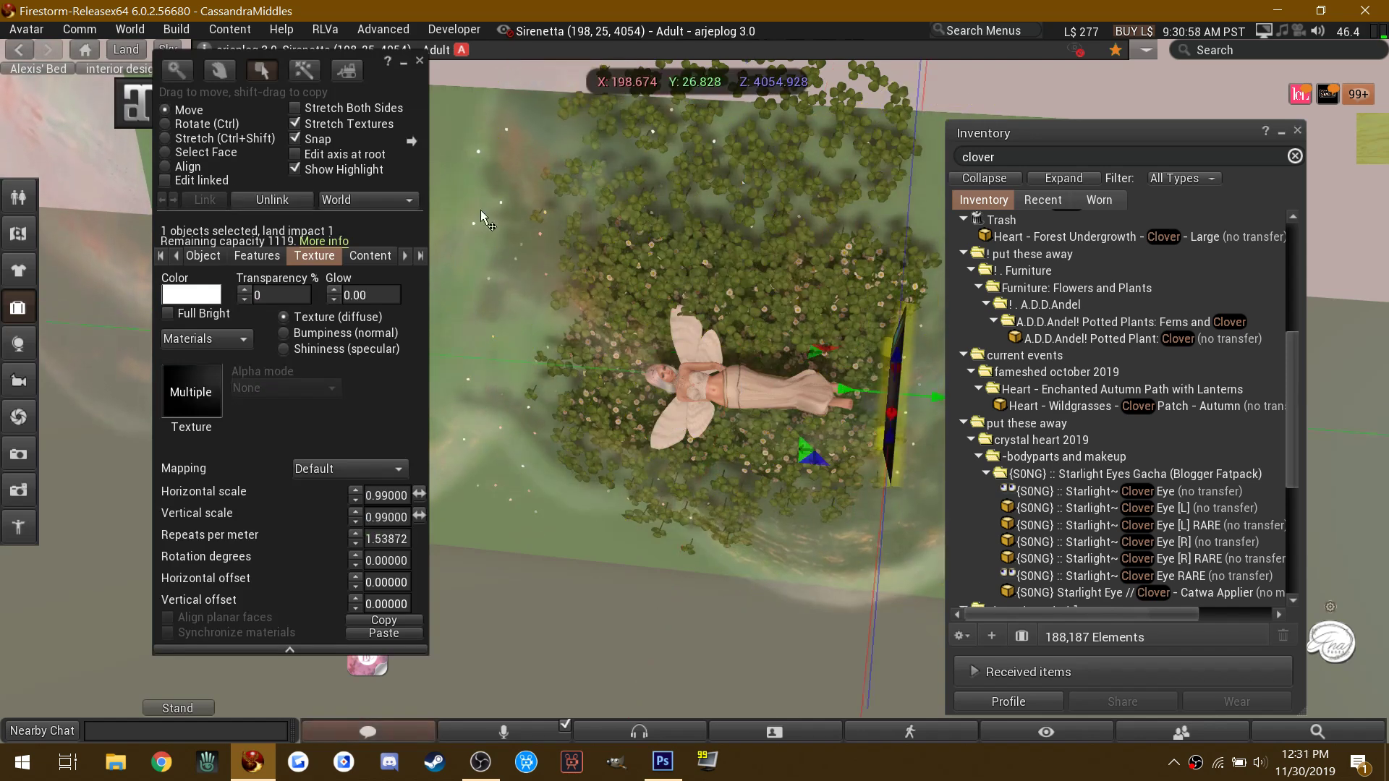
pyautogui.click(166, 125)
pyautogui.moveTo(900, 388); pyautogui.dragTo(869, 426)
pyautogui.click(424, 62)
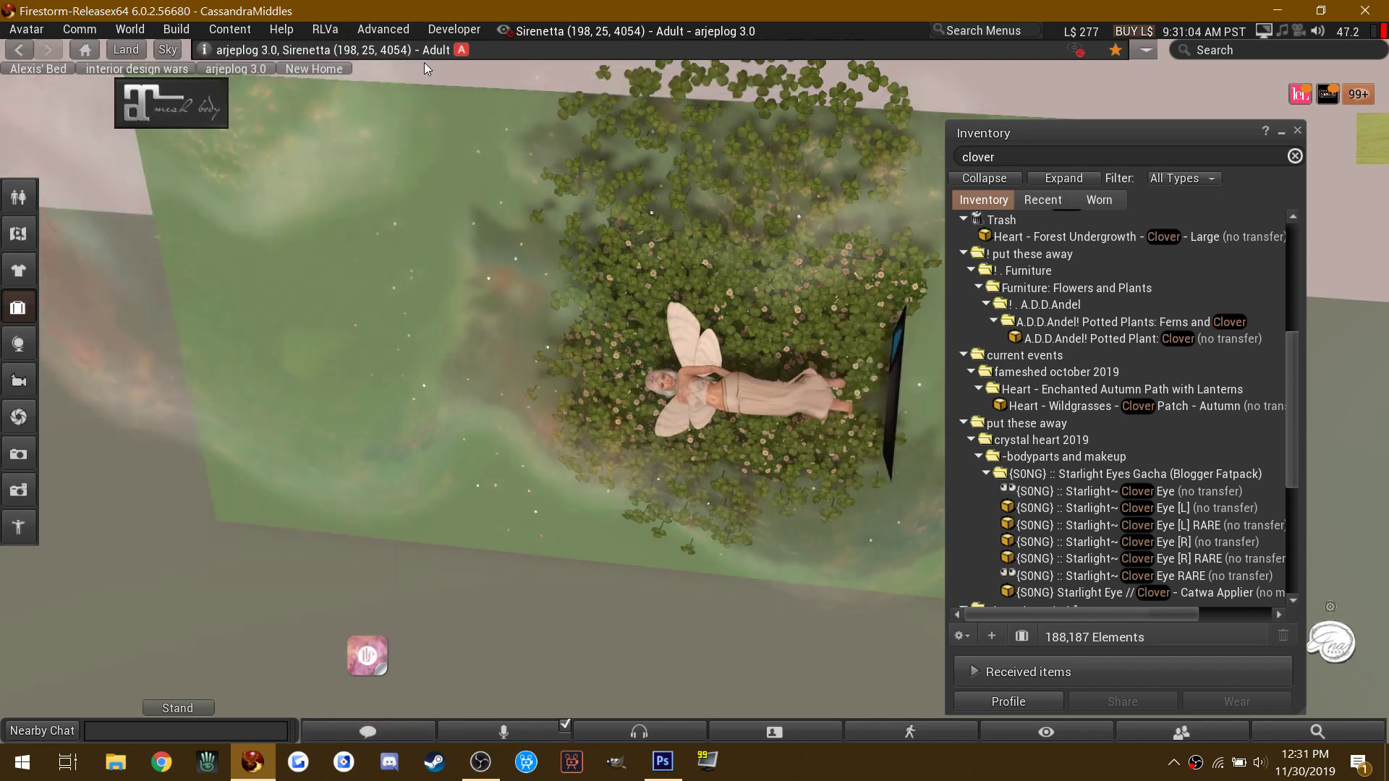
# Step: Search the inventory for "anypose", add AnyPose Basic HUD v1.6 and expand the HUD
pyautogui.doubleClick(1098, 157)
pyautogui.write('an')
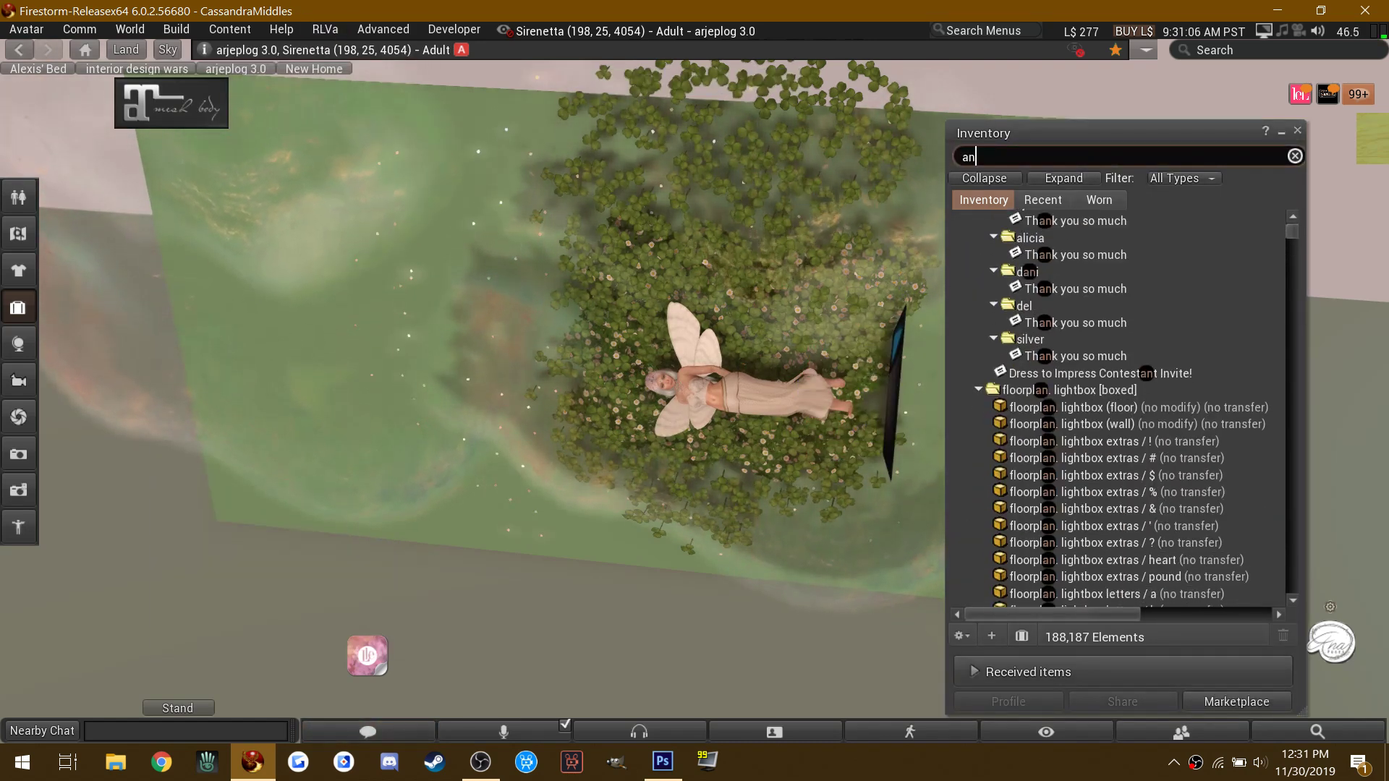
pyautogui.write('ypose')
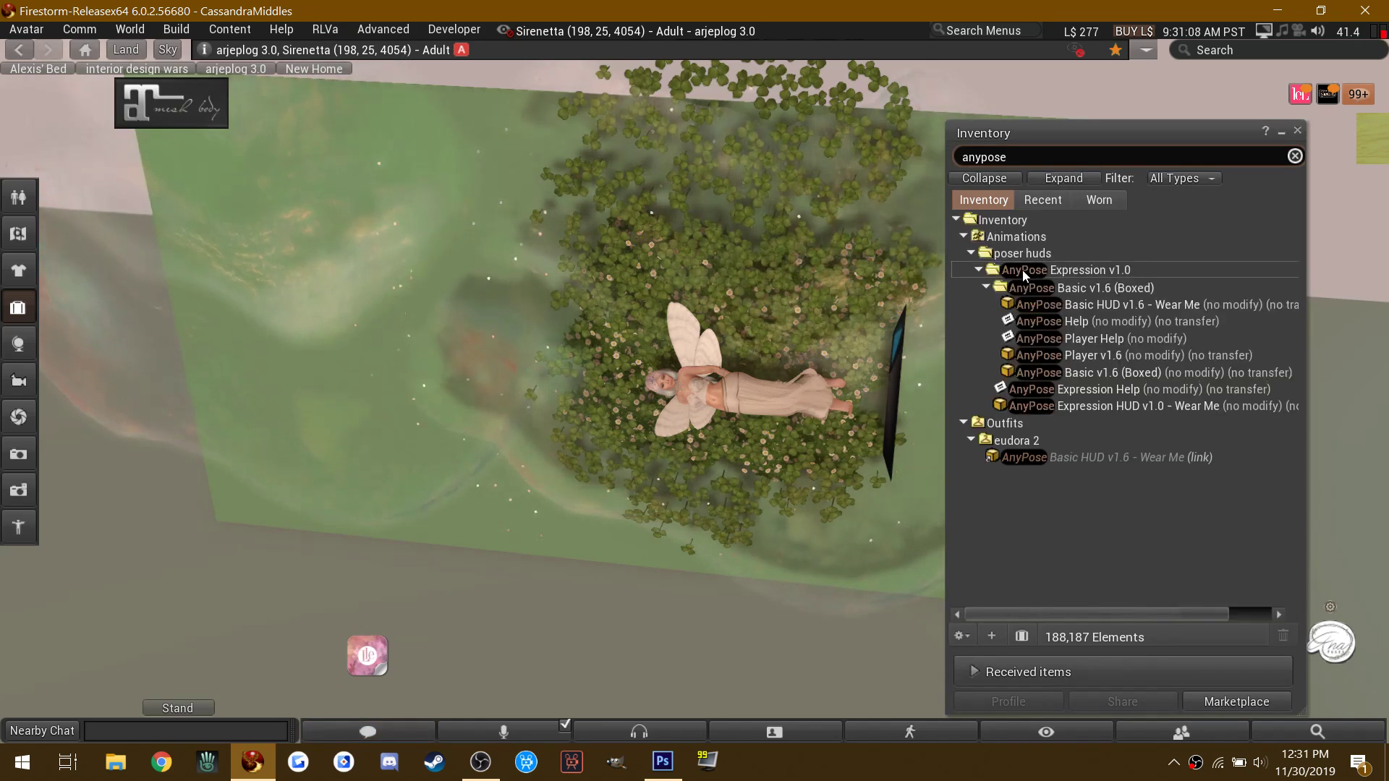
pyautogui.rightClick(1057, 300)
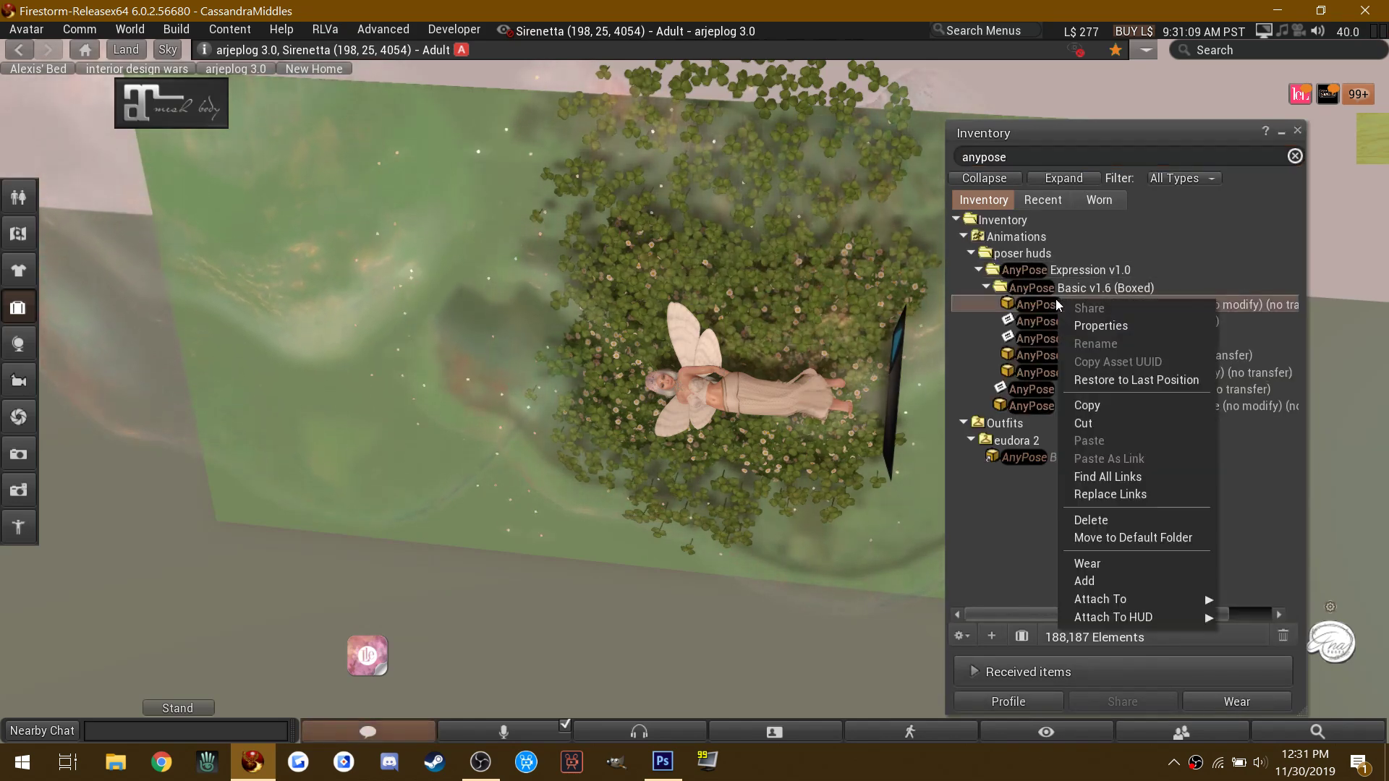
pyautogui.click(1098, 578)
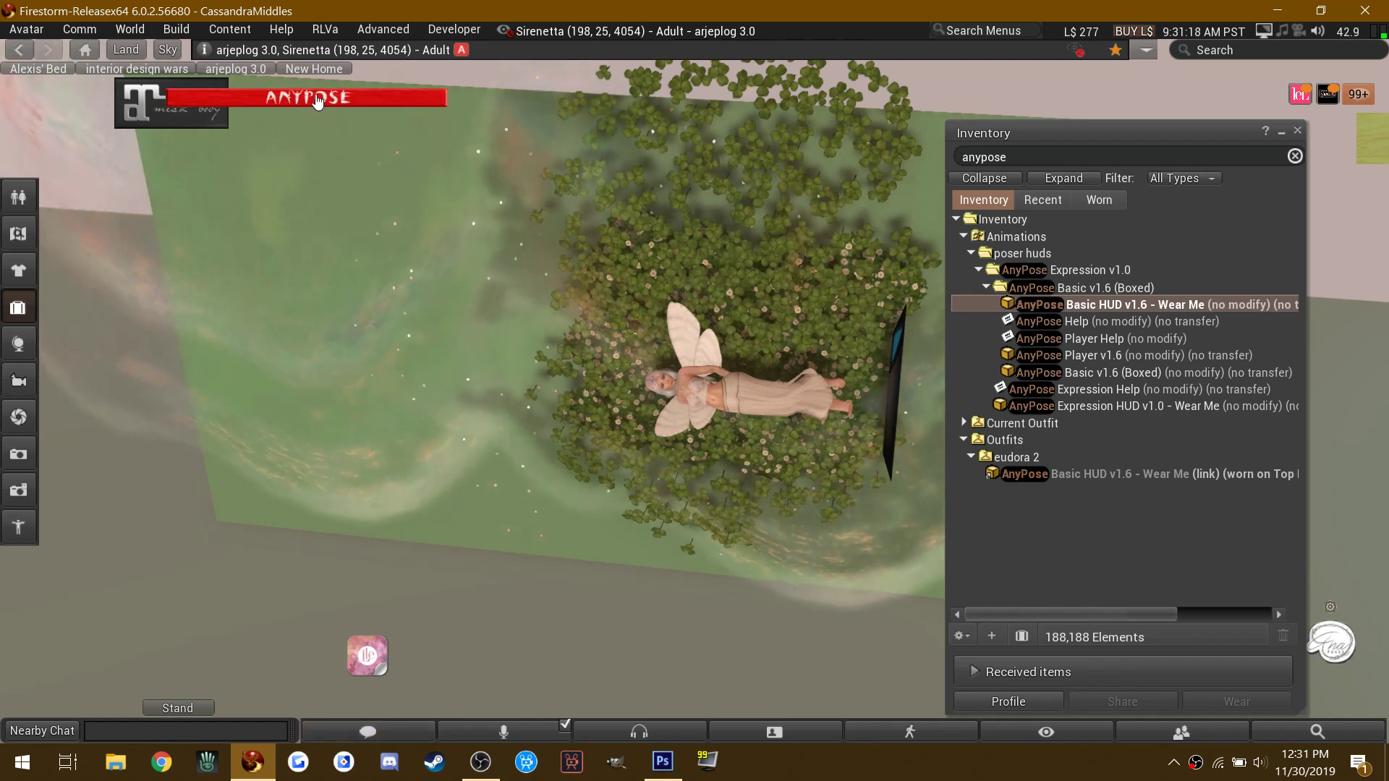
pyautogui.click(305, 97)
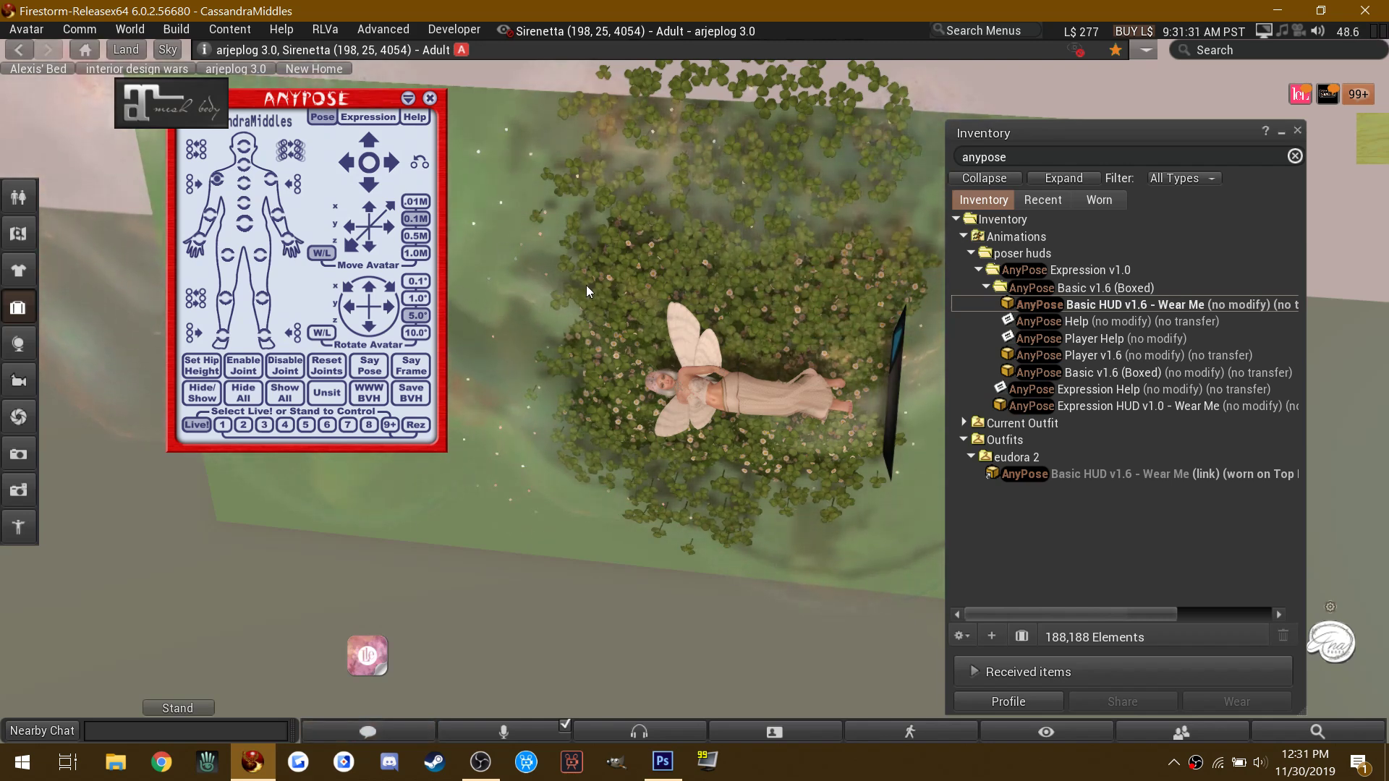
# Step: Turn the avatar further by rotating the pose stand to X 90, Y 0, Z 311 degrees, and finish editing
pyautogui.scroll(10, 687, 392)
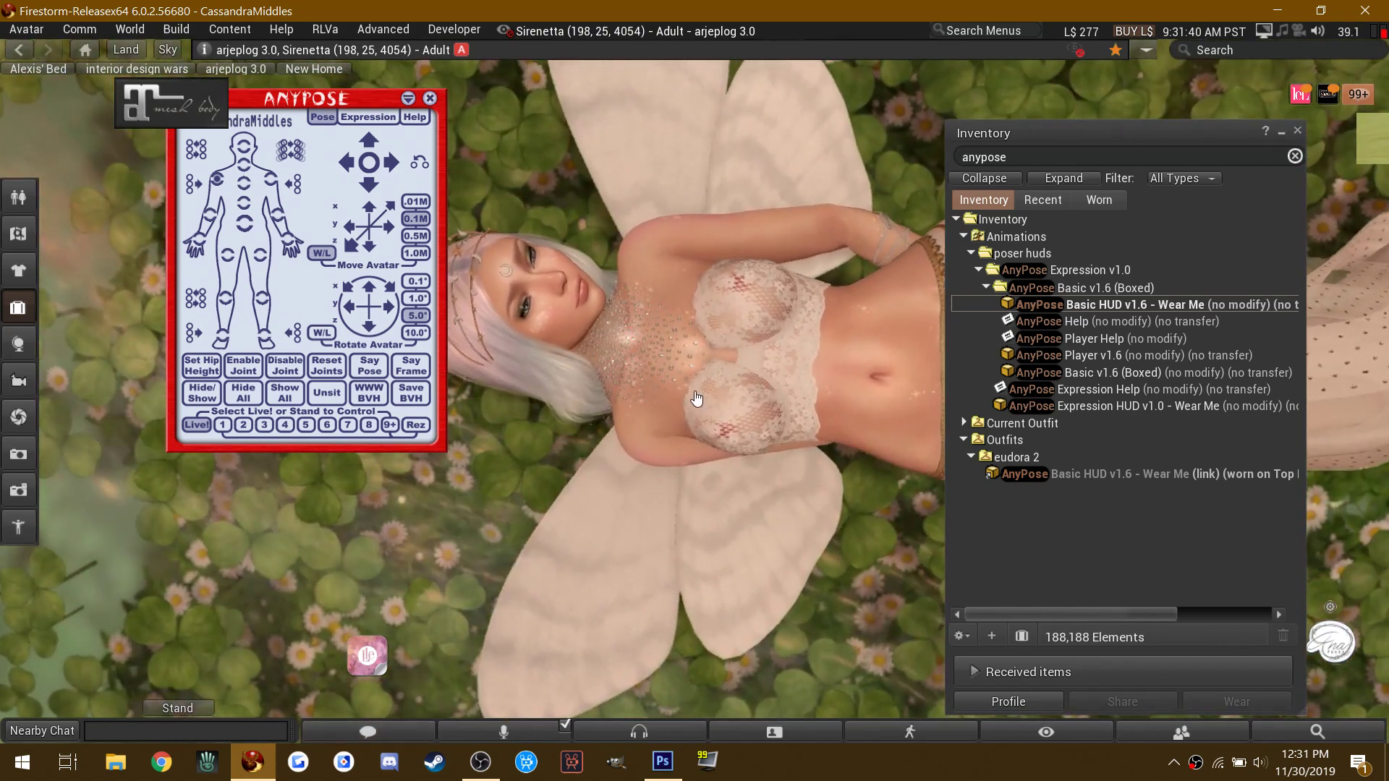
pyautogui.scroll(3, 698, 397)
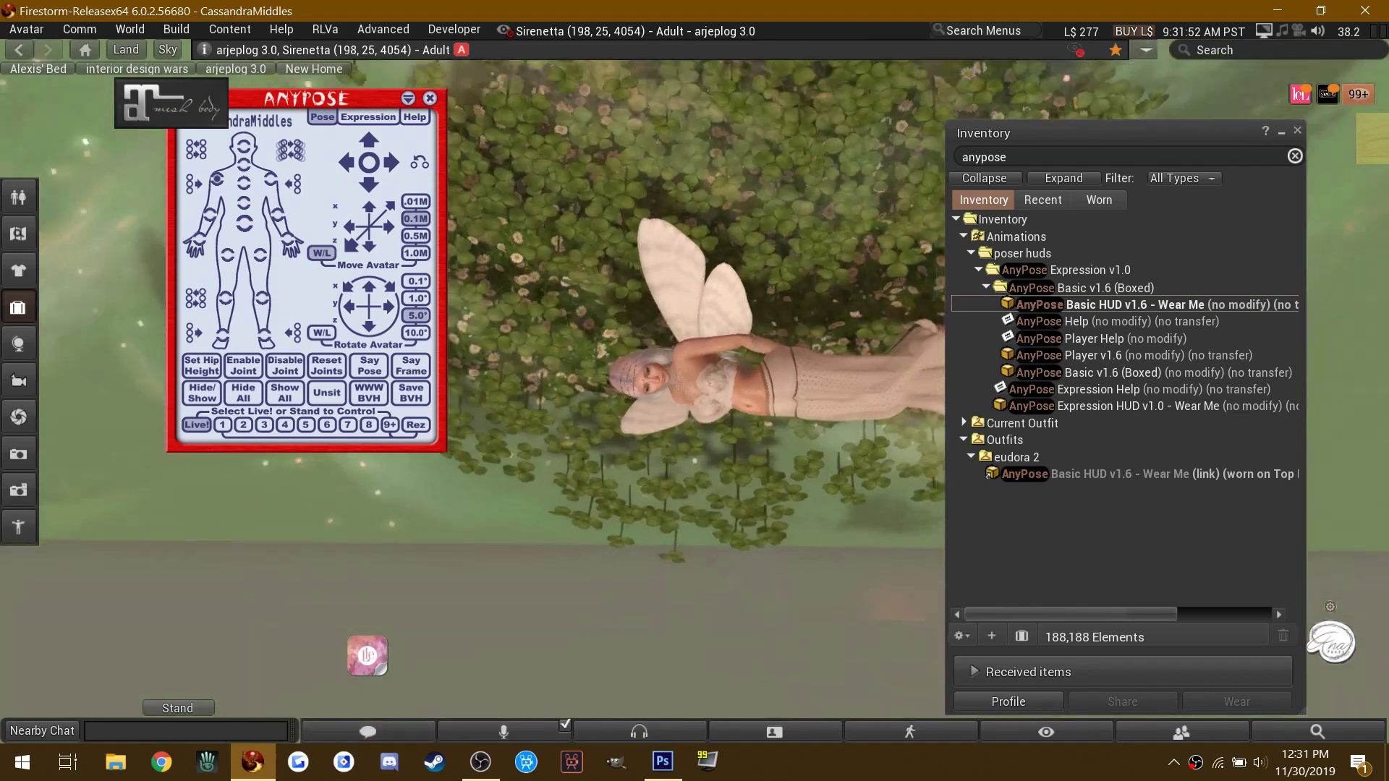
pyautogui.rightClick(882, 388)
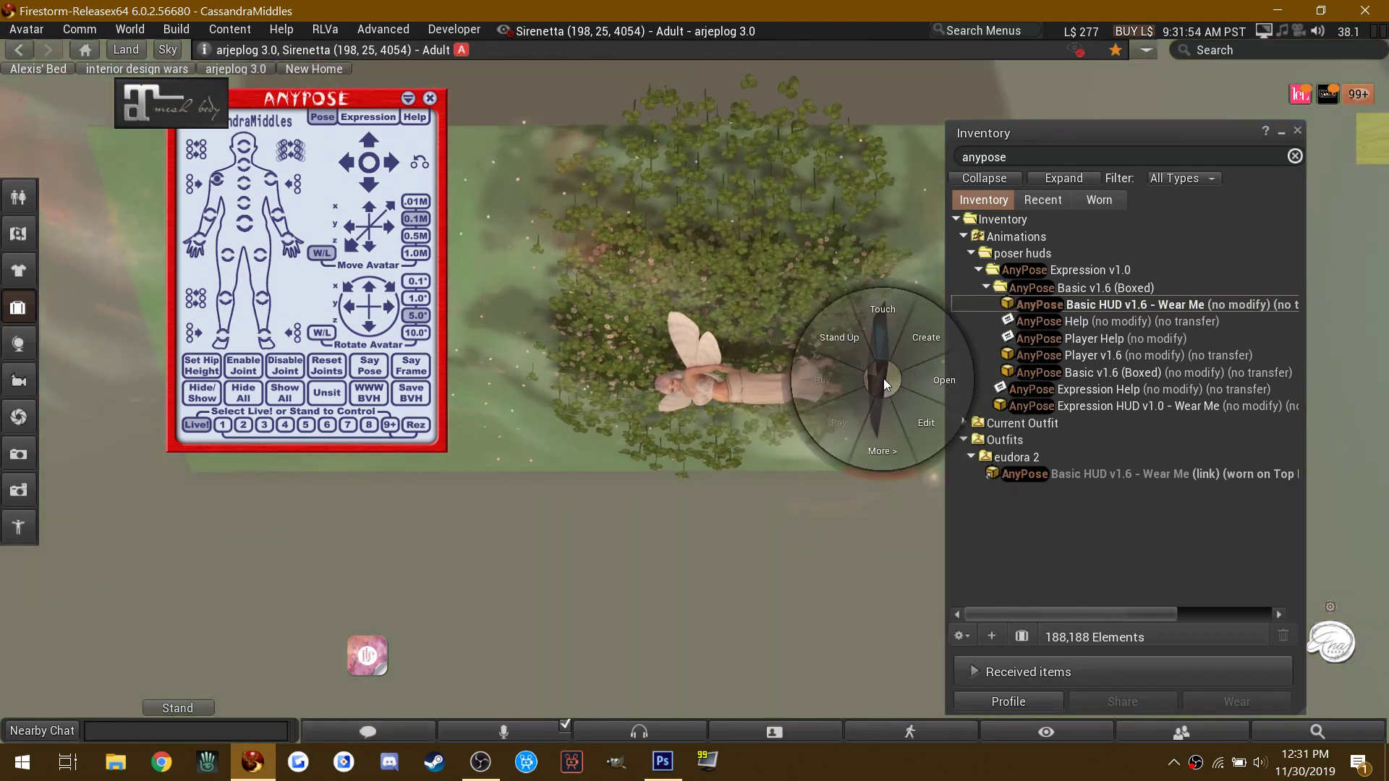
pyautogui.click(807, 351)
pyautogui.click(166, 124)
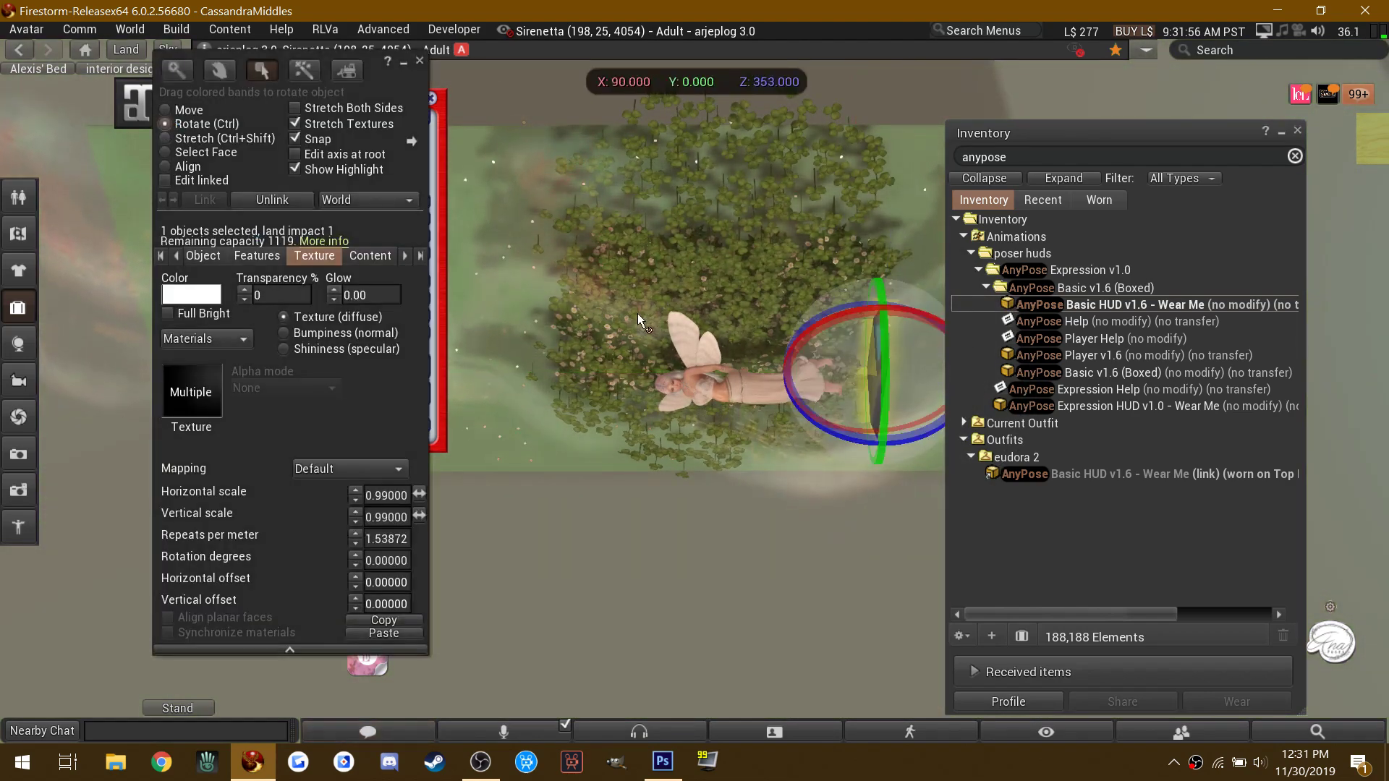
pyautogui.moveTo(881, 326); pyautogui.dragTo(847, 390)
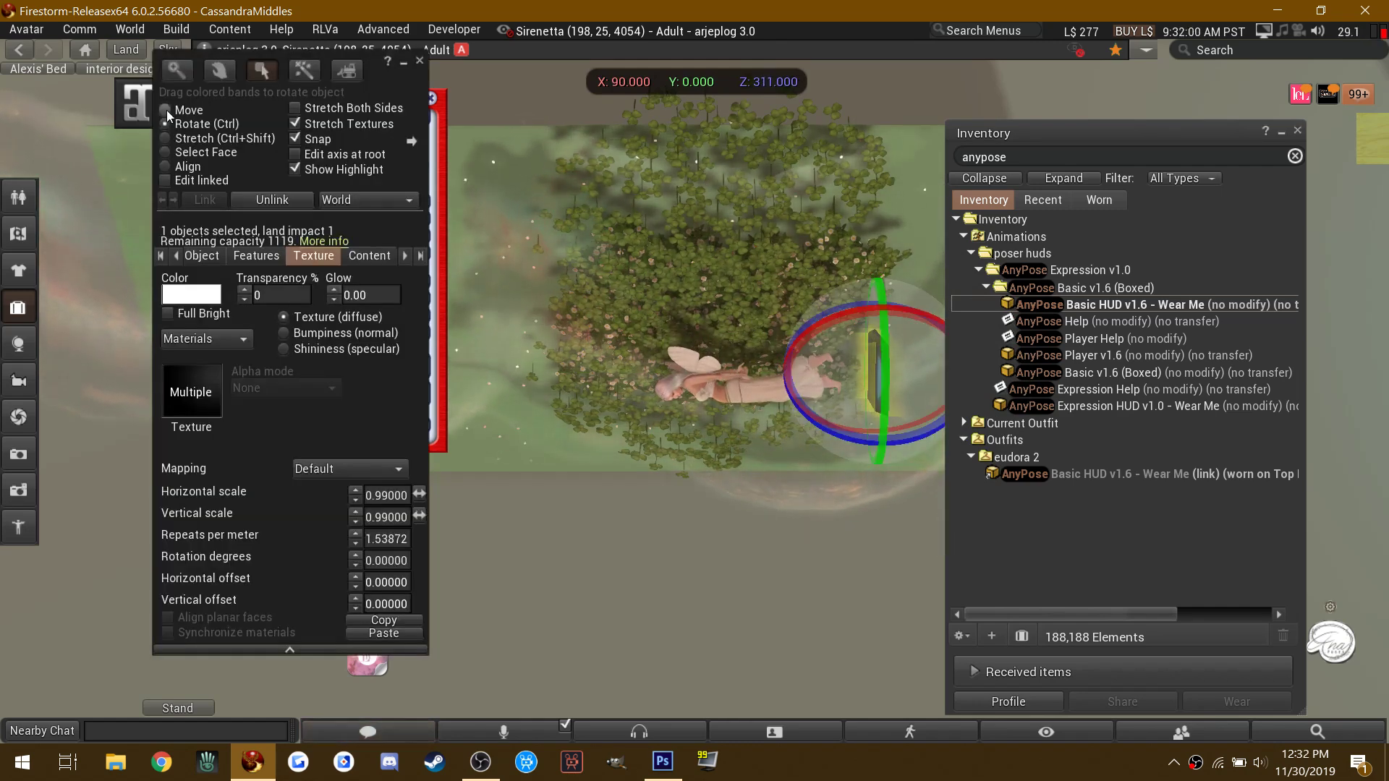
pyautogui.click(419, 60)
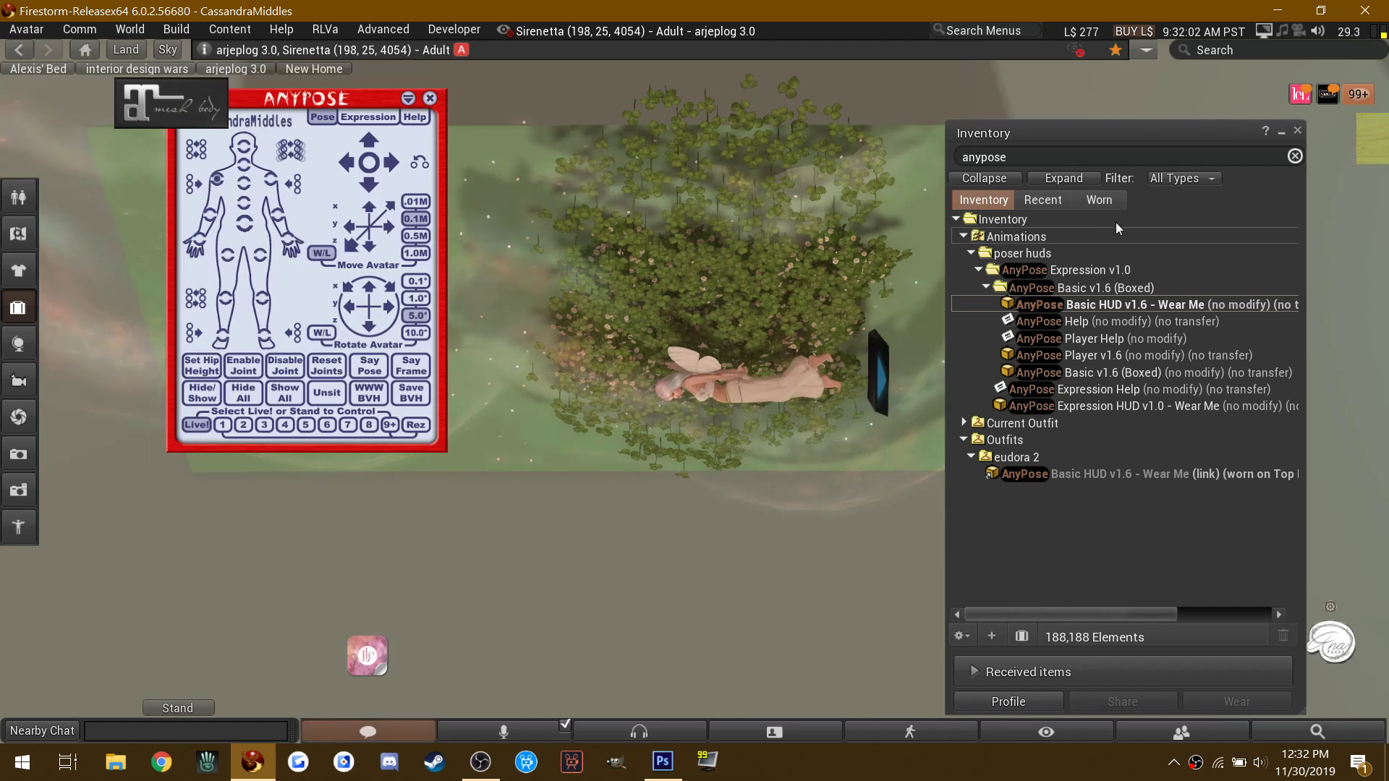
# Step: Search the inventory for "axis", add the LeLutka Axis HUD Face and close the inventory
pyautogui.click(1000, 157)
pyautogui.write('axis')
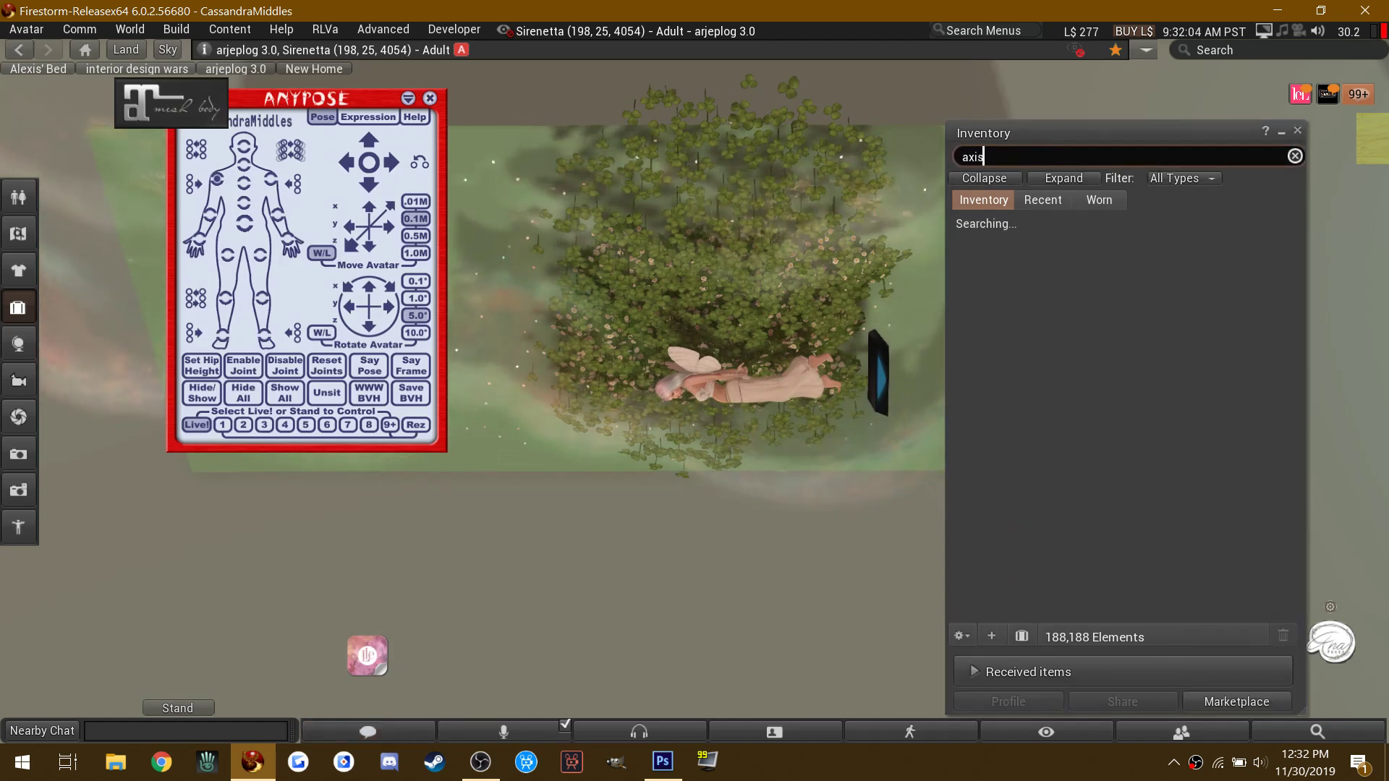
pyautogui.rightClick(1096, 321)
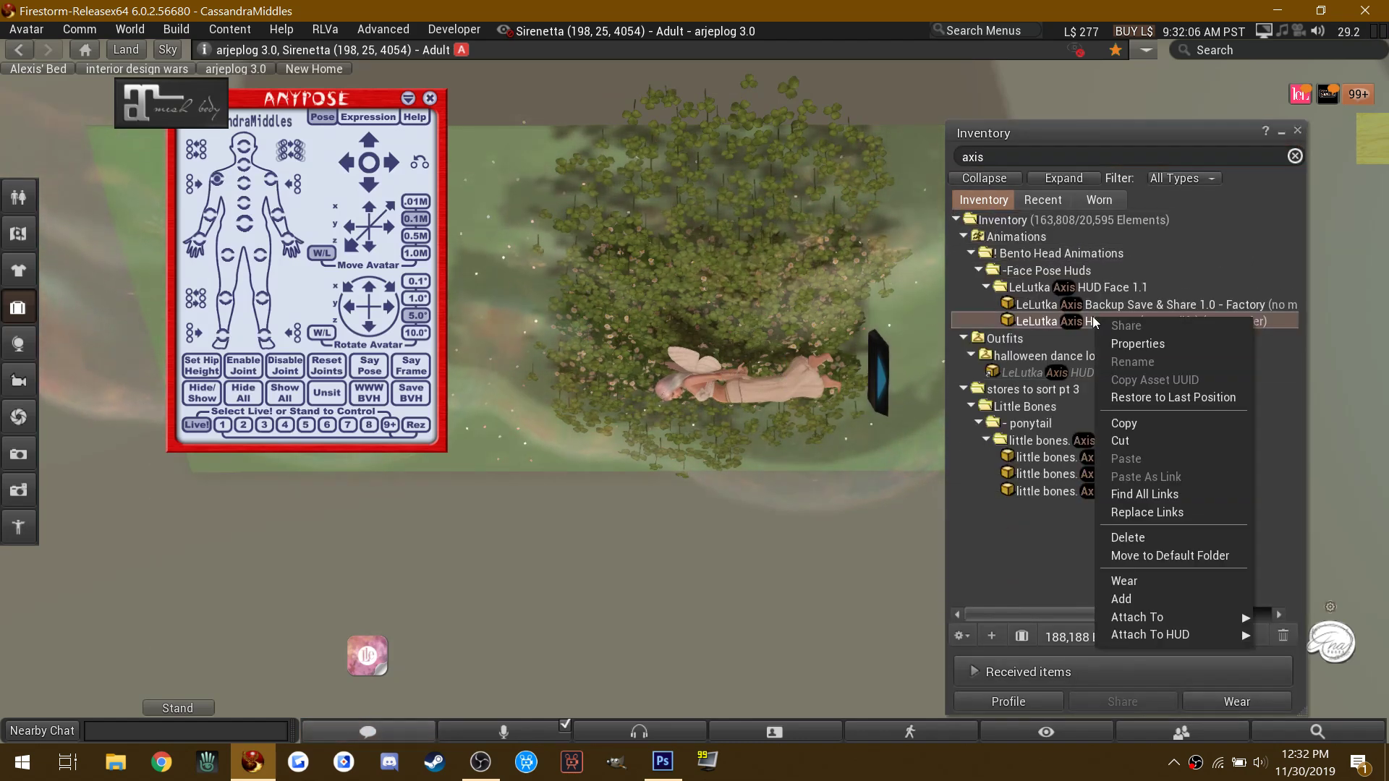
pyautogui.click(1151, 597)
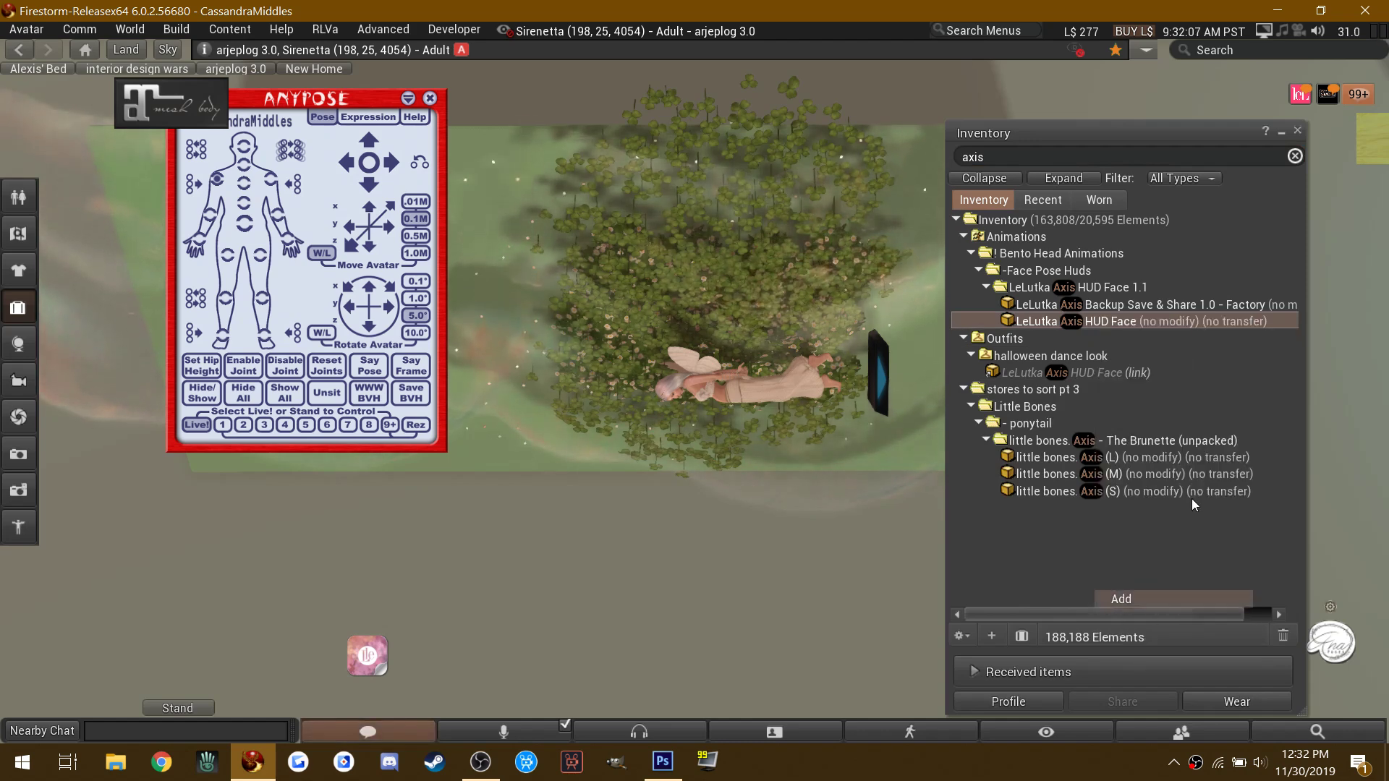
pyautogui.click(1297, 134)
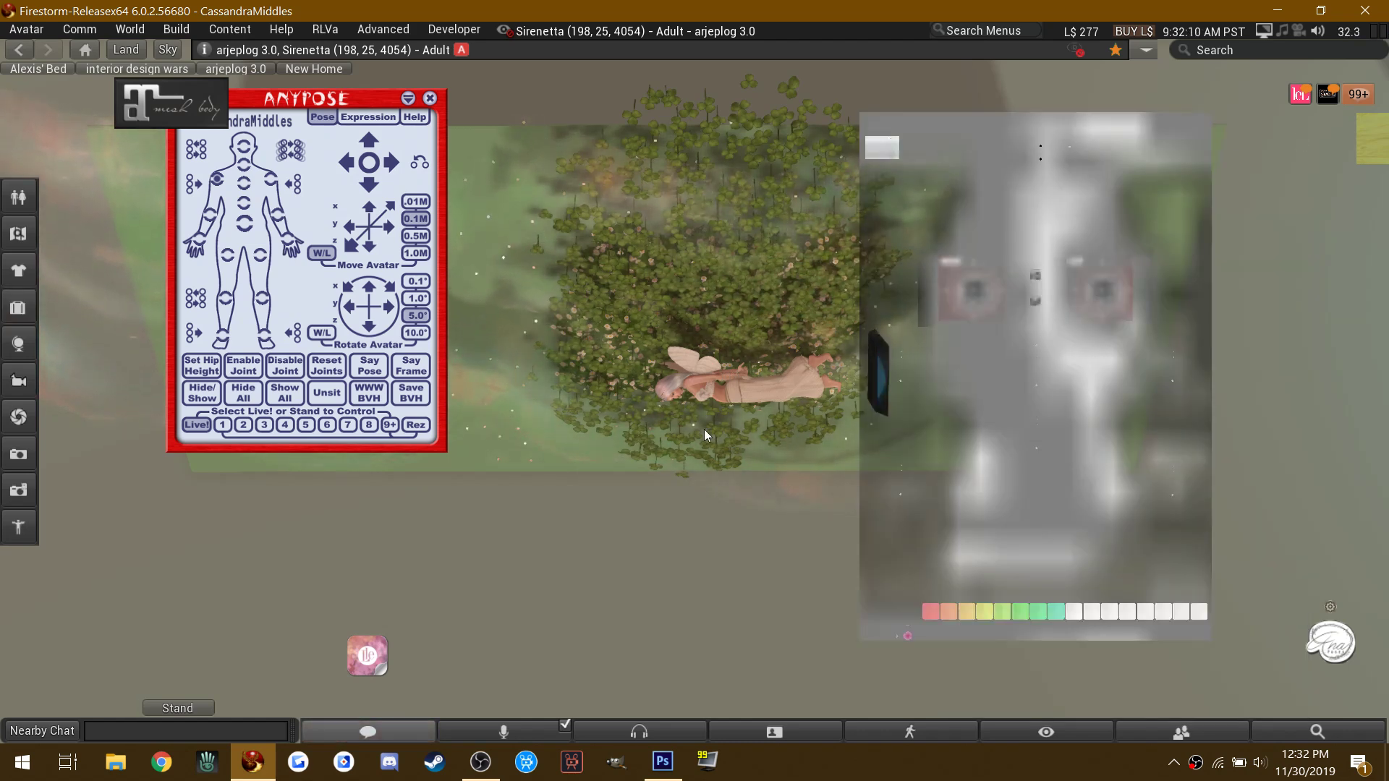
# Step: Minimize the LeLutka Axis face HUD and move the AnyPose HUD clear of the avatar's face and wings
pyautogui.scroll(5, 716, 385)
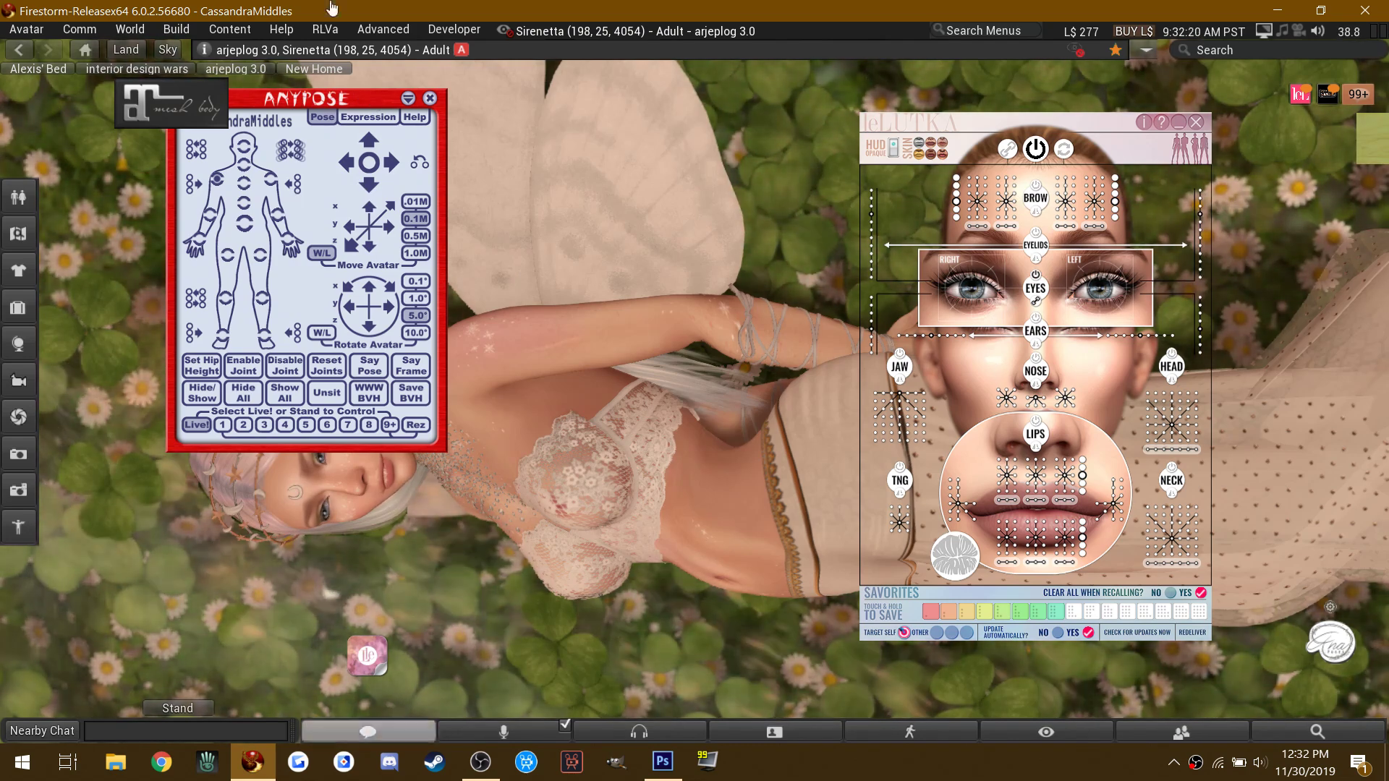
pyautogui.click(1175, 124)
pyautogui.rightClick(372, 151)
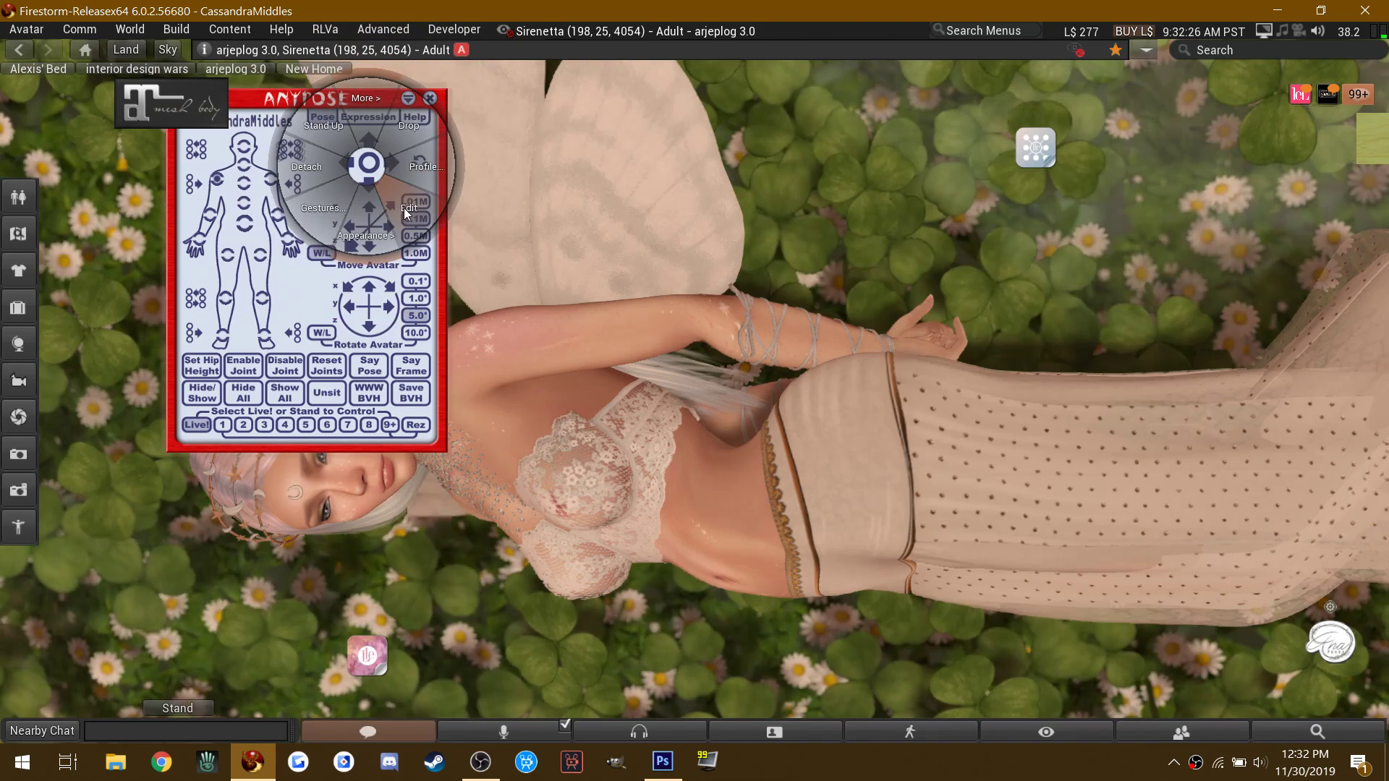
pyautogui.click(365, 210)
pyautogui.scroll(-3, 579, 198)
pyautogui.moveTo(525, 329); pyautogui.dragTo(669, 331)
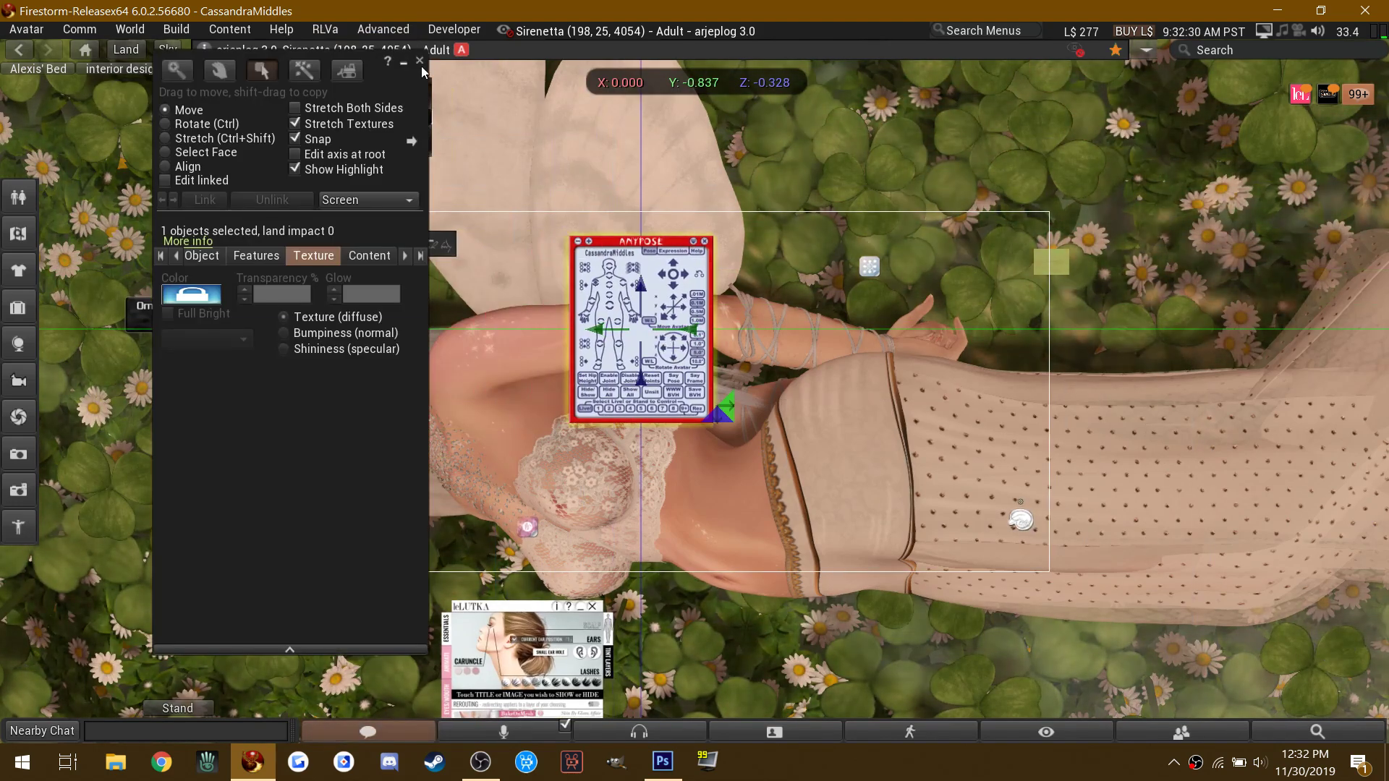
pyautogui.click(420, 61)
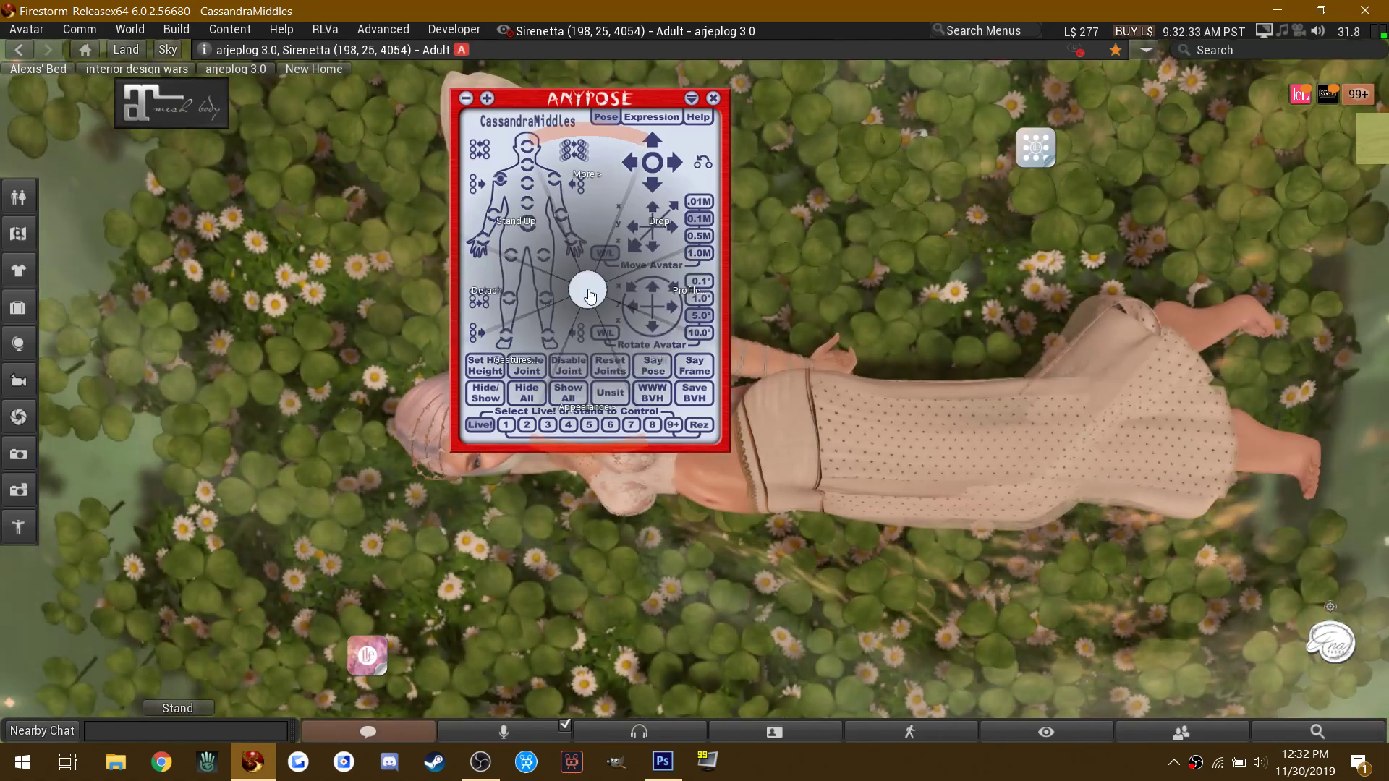
pyautogui.rightClick(587, 290)
pyautogui.click(627, 330)
pyautogui.moveTo(622, 330); pyautogui.dragTo(275, 344)
pyautogui.click(419, 60)
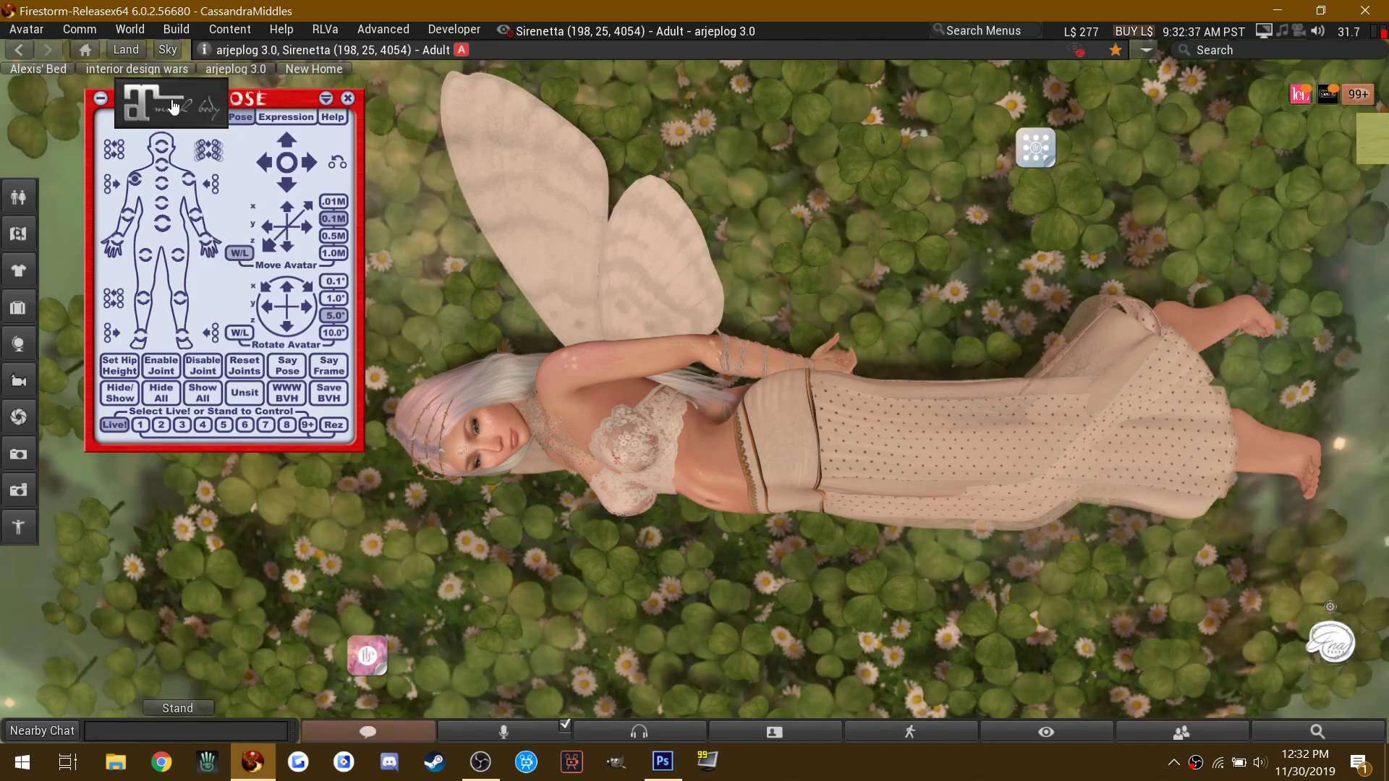
# Step: Detach the mesh body HUD overlapping the AnyPose title and the small pink HUD
pyautogui.rightClick(172, 134)
pyautogui.click(172, 133)
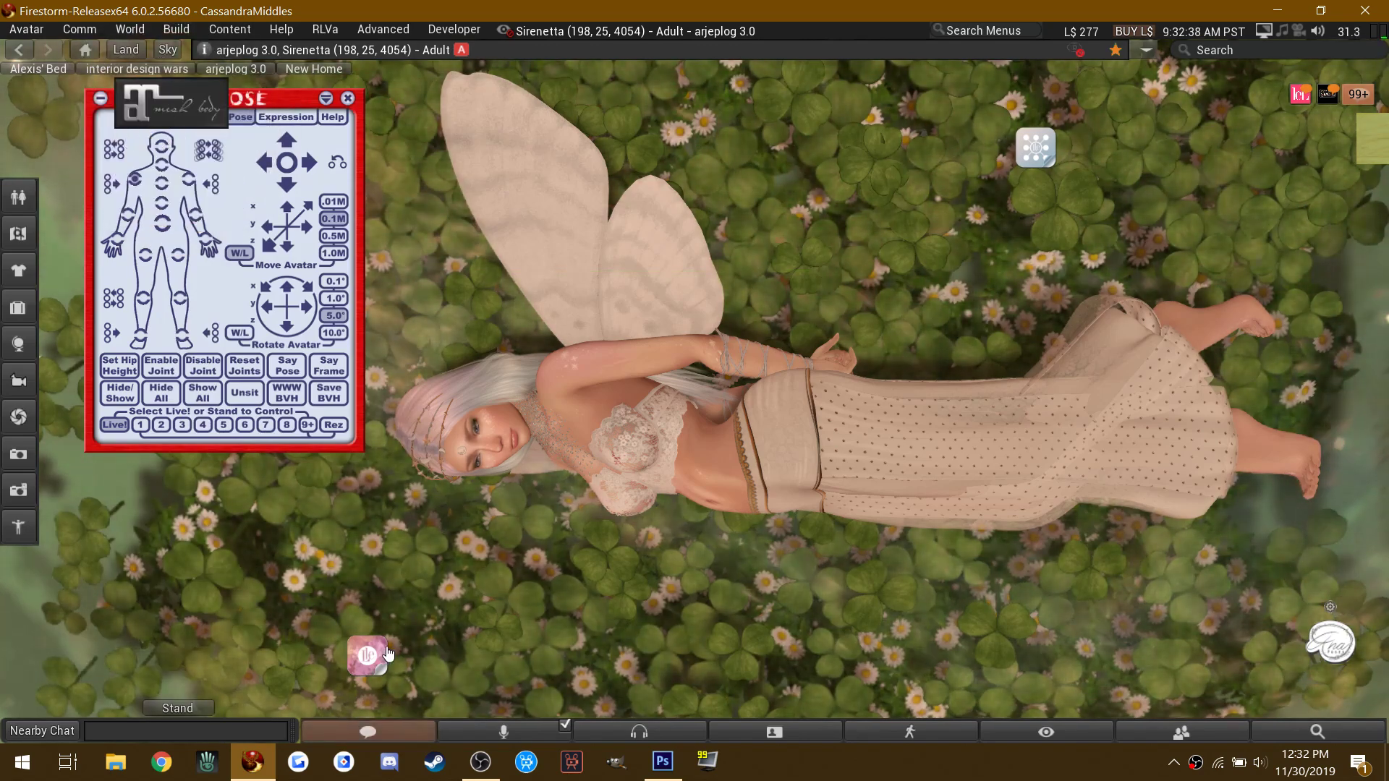
pyautogui.rightClick(382, 653)
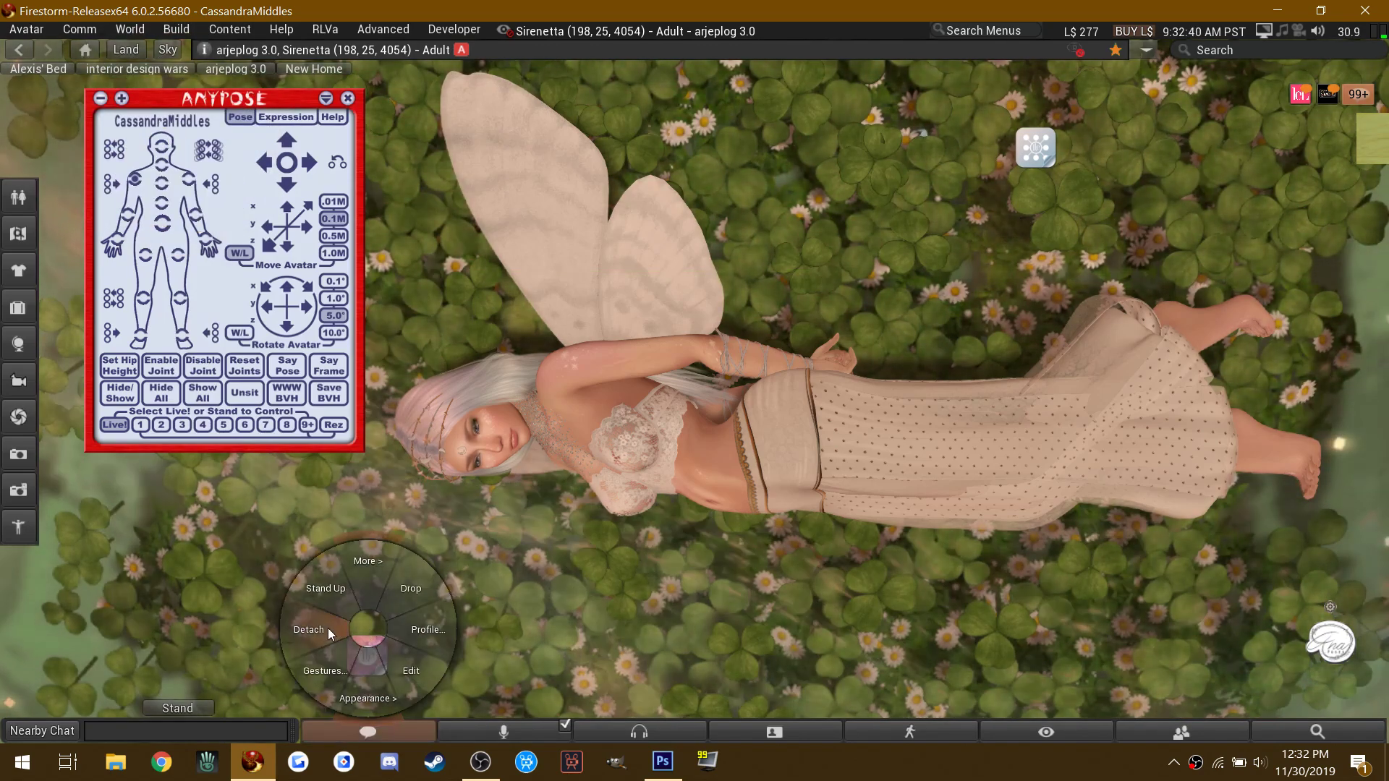
pyautogui.click(328, 628)
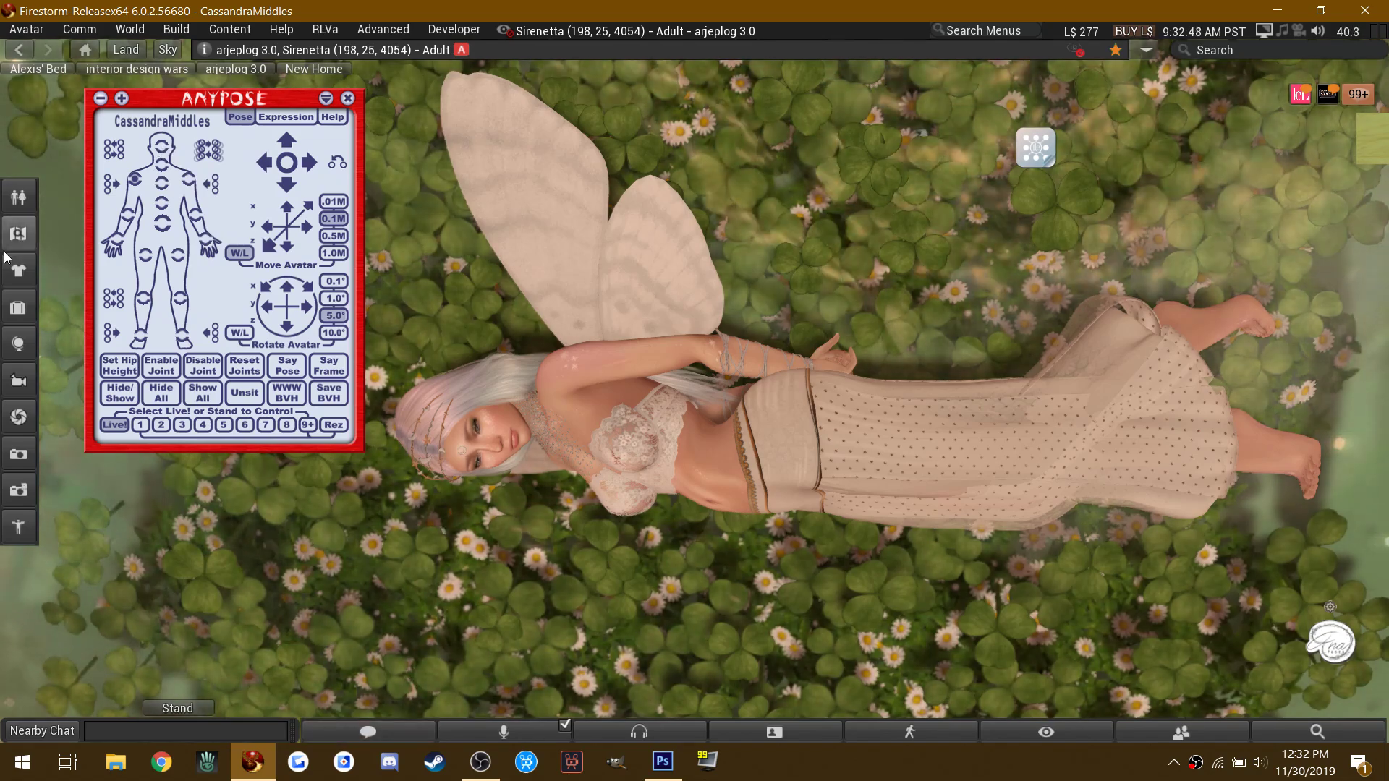
# Step: Add LeLutka.HUD.Chloe 3.4 from the saved outfit "suit 4 [just panties]" and close the appearance window
pyautogui.click(19, 273)
pyautogui.scroll(-2, 158, 311)
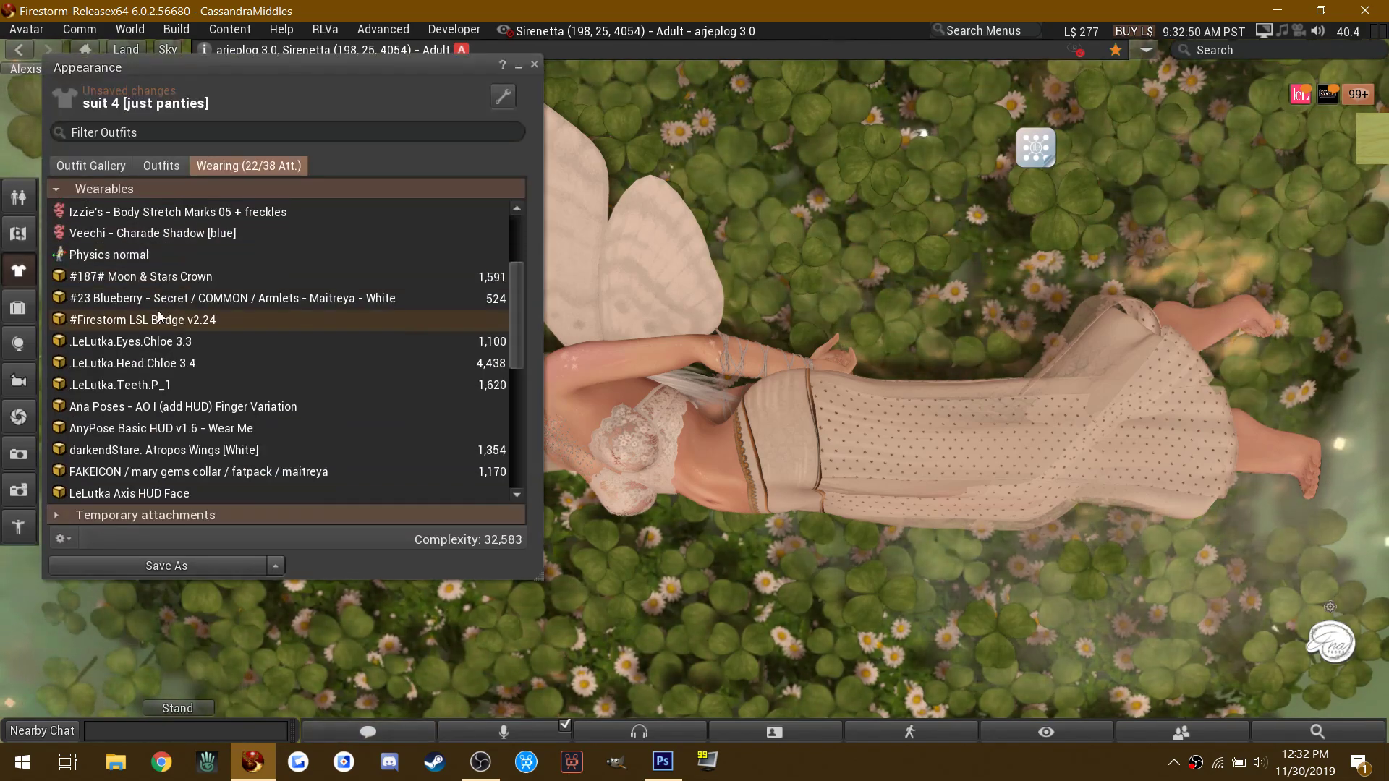
pyautogui.click(155, 165)
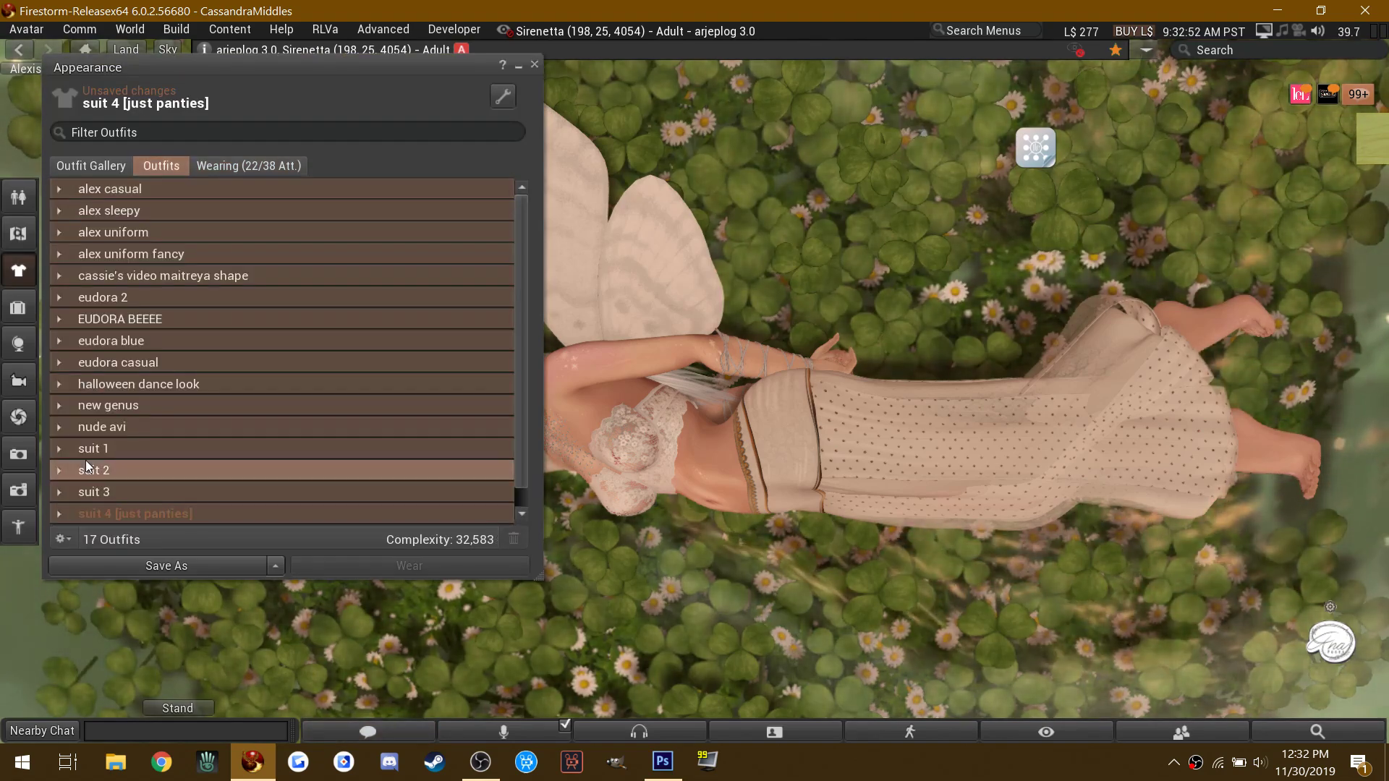
pyautogui.click(82, 494)
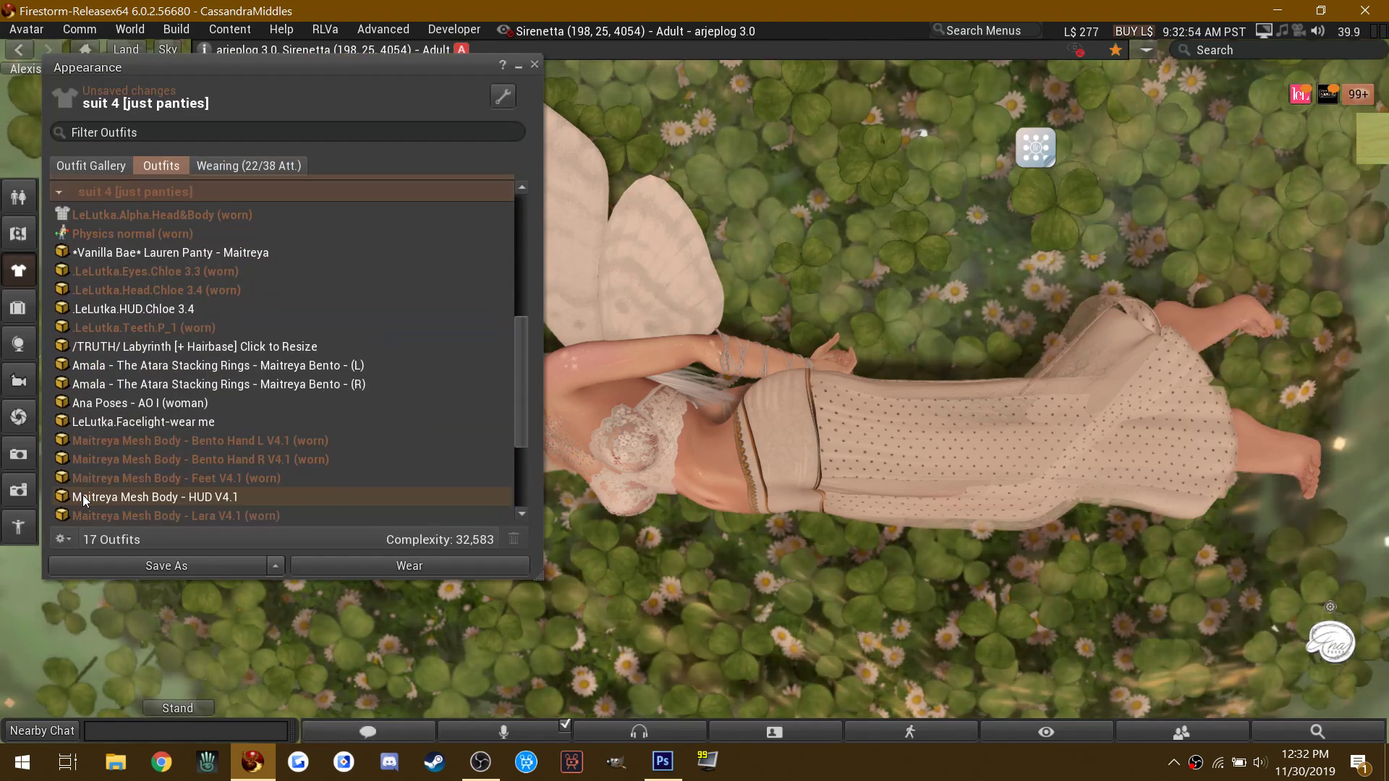
pyautogui.rightClick(149, 314)
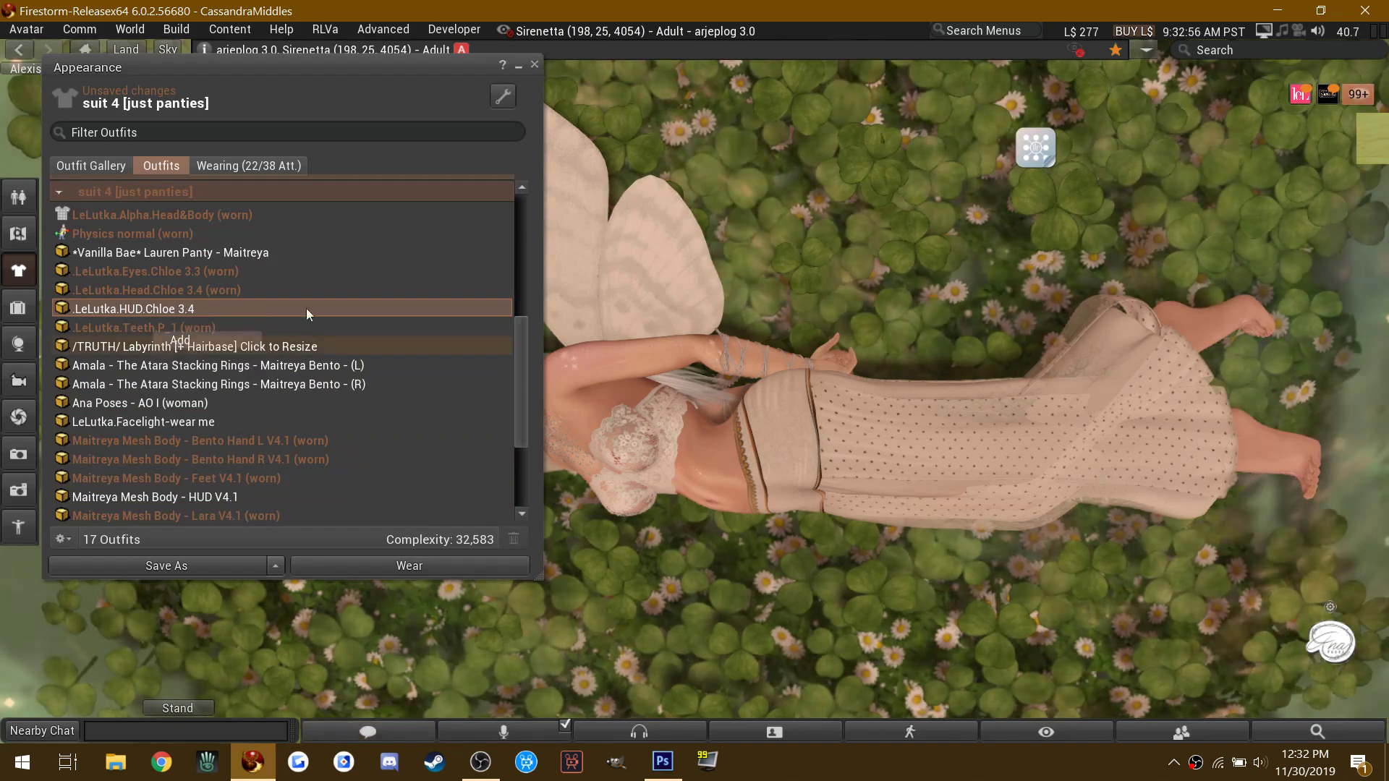
pyautogui.click(534, 65)
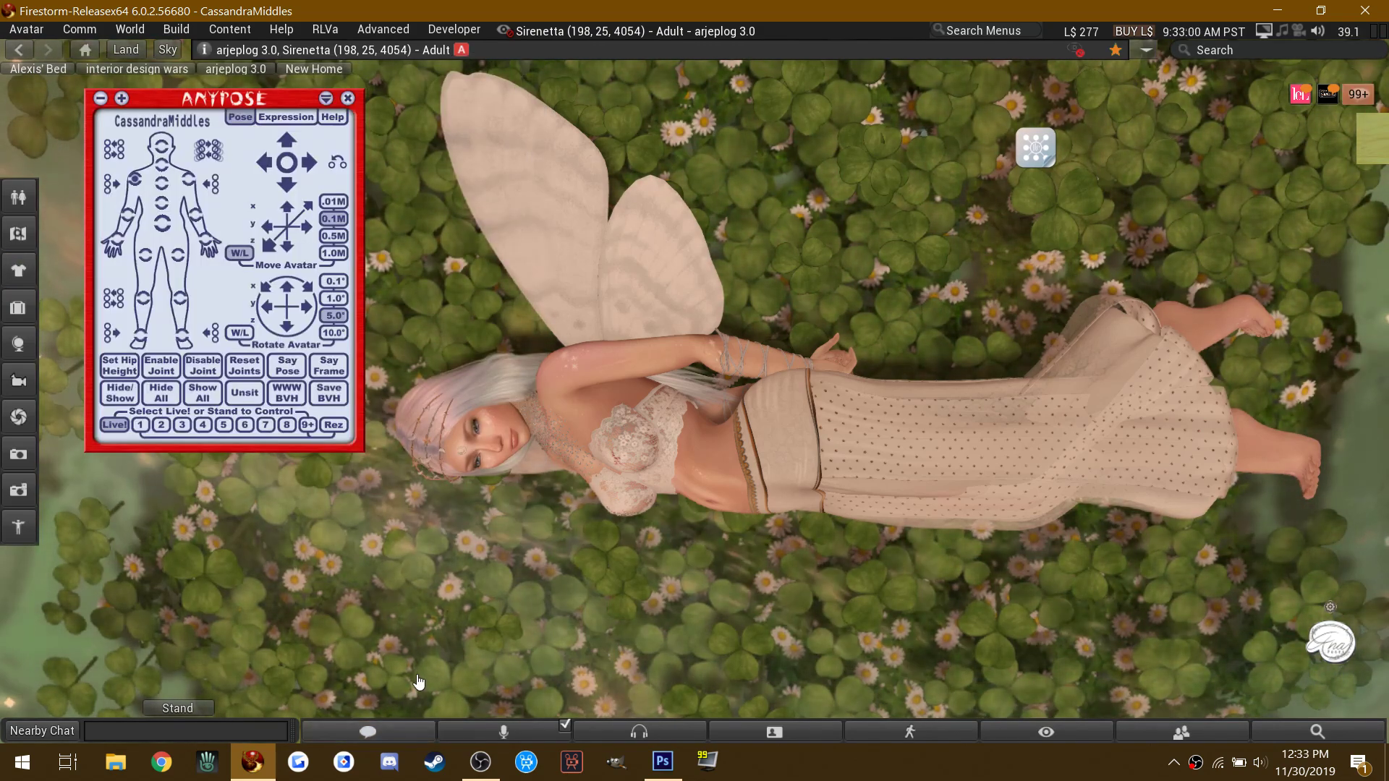
# Step: Open the LeLutka face HUD, look over its animation moods, and put the HUD away again
pyautogui.click(369, 656)
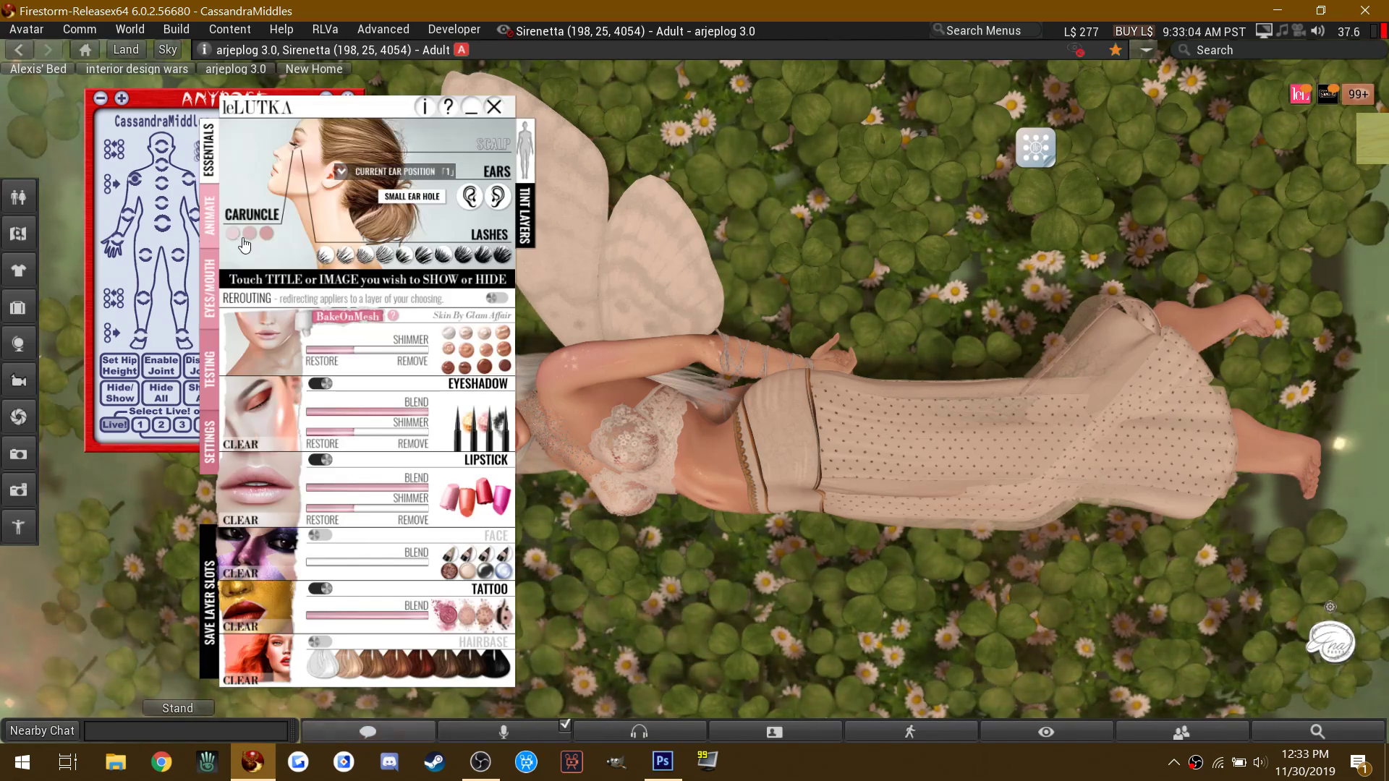
pyautogui.click(218, 224)
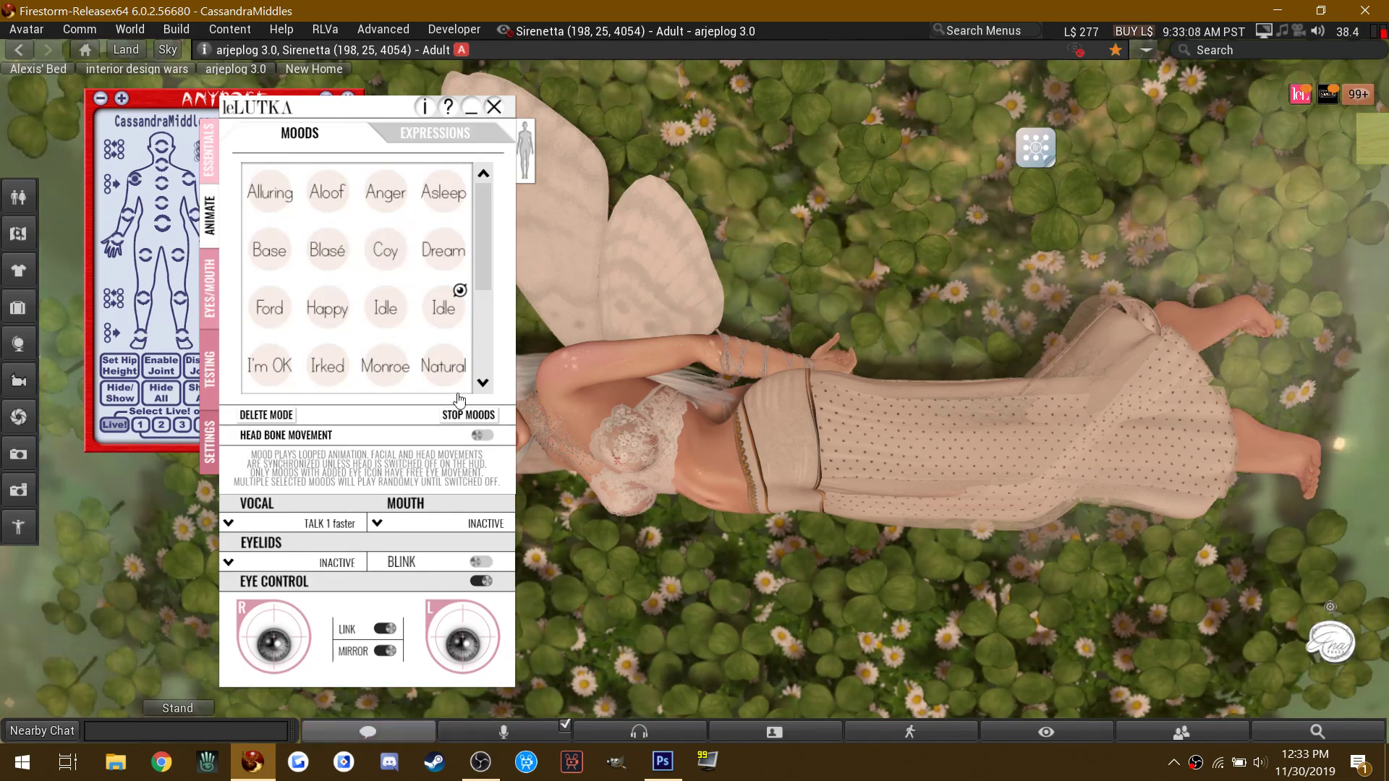
pyautogui.click(370, 651)
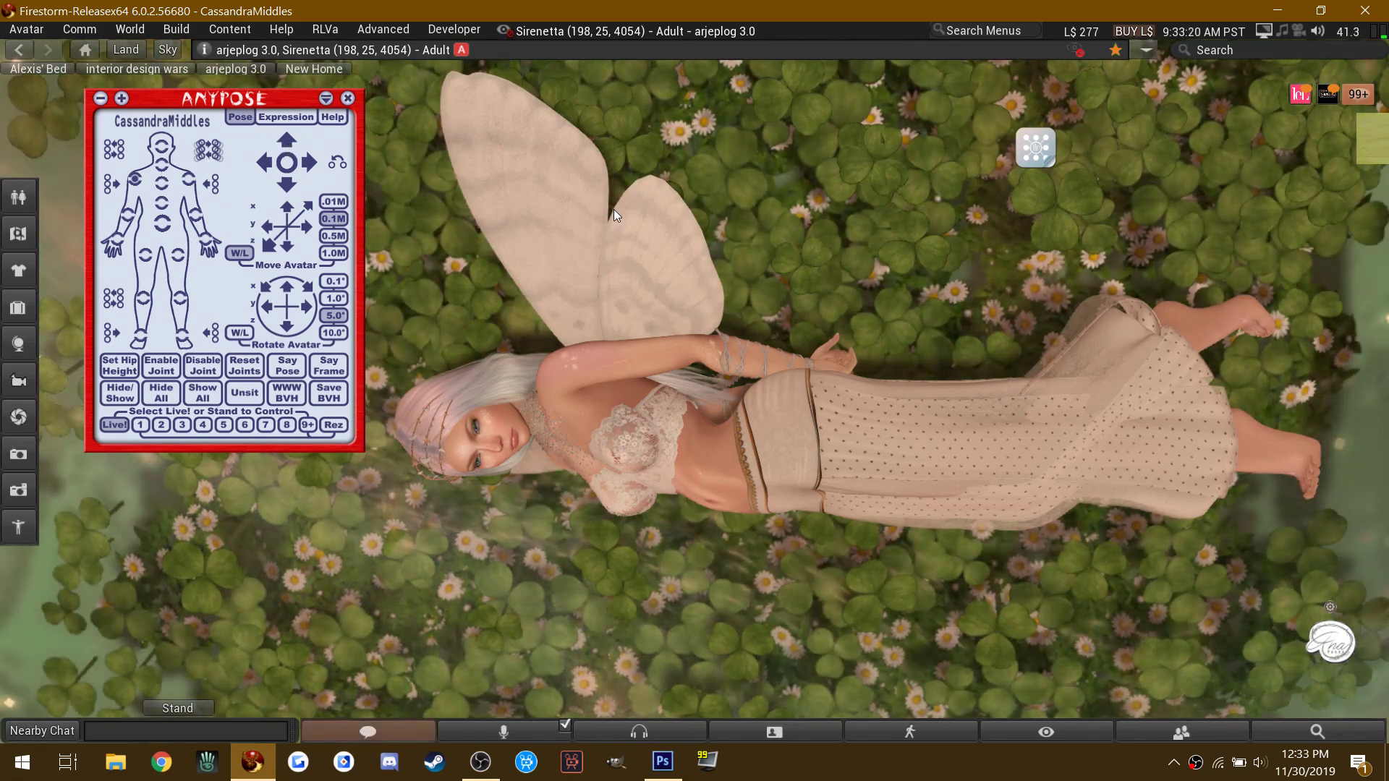
# Step: Swing the right arm out from the body and bend its forearm back so the hand rests near the chin
pyautogui.click(286, 148)
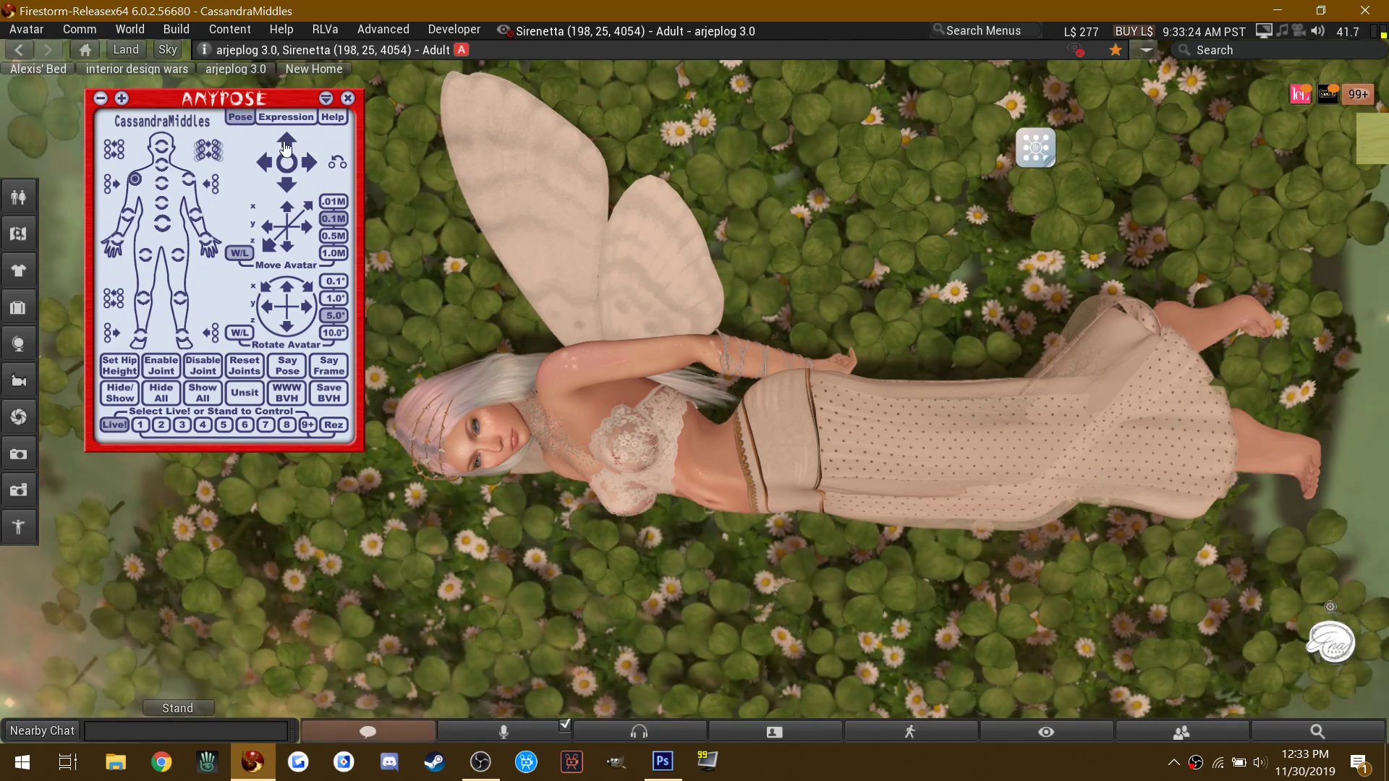
pyautogui.click(127, 215)
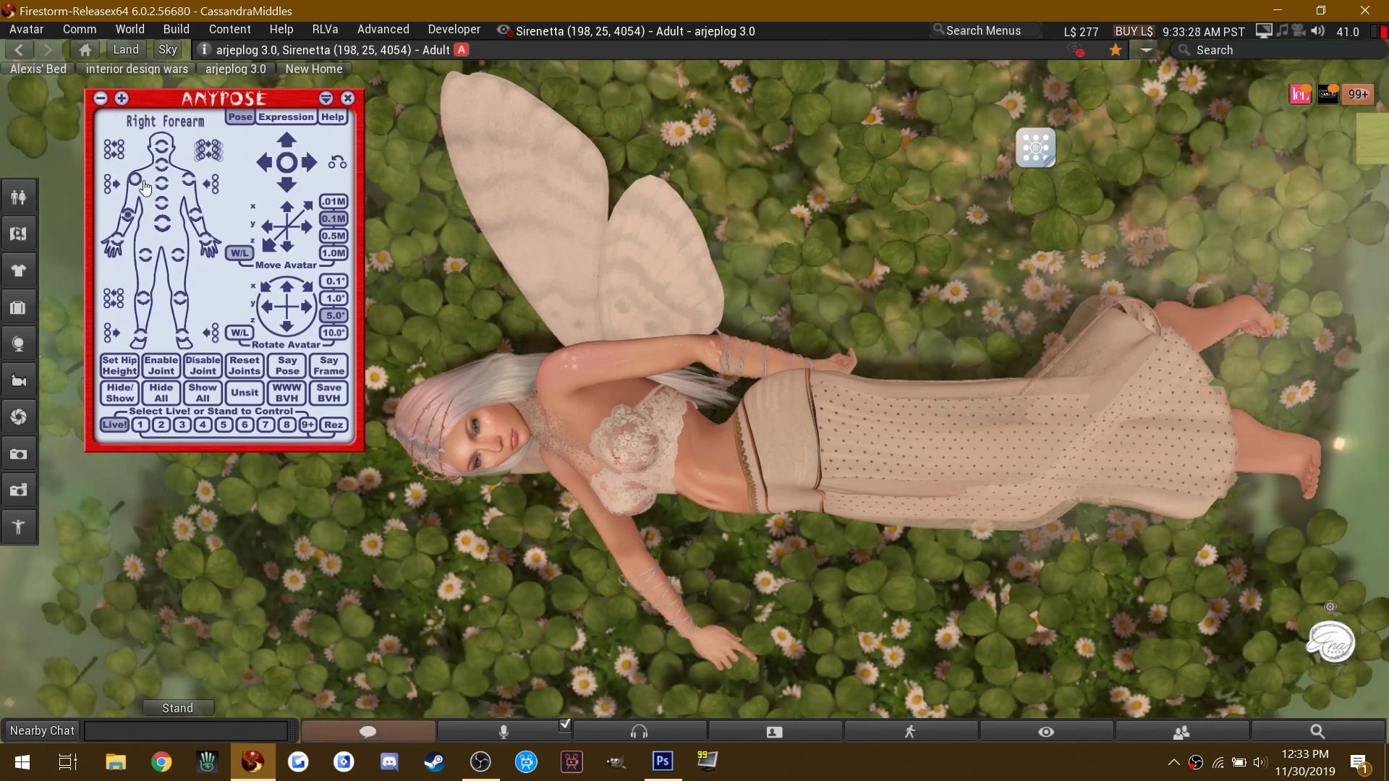
pyautogui.scroll(5, 581, 358)
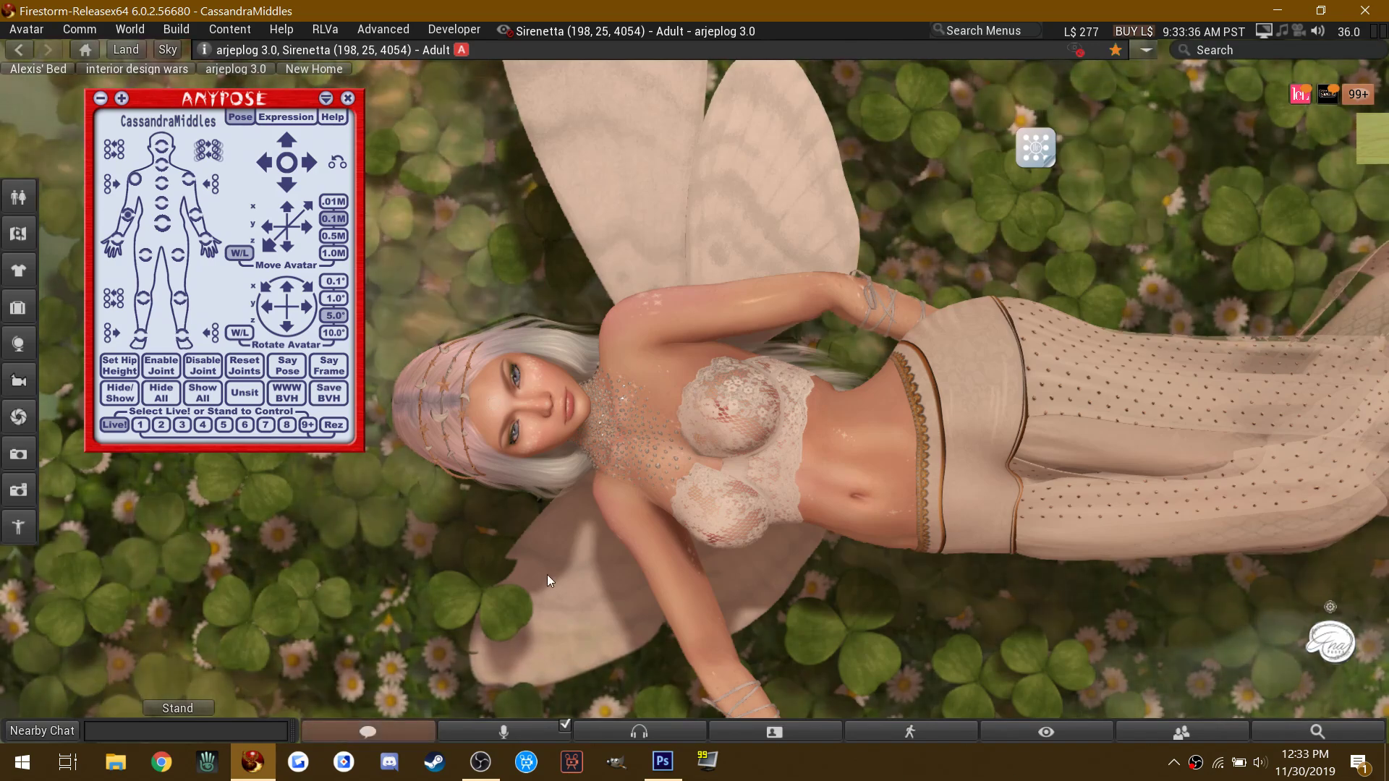
pyautogui.scroll(-1, 615, 334)
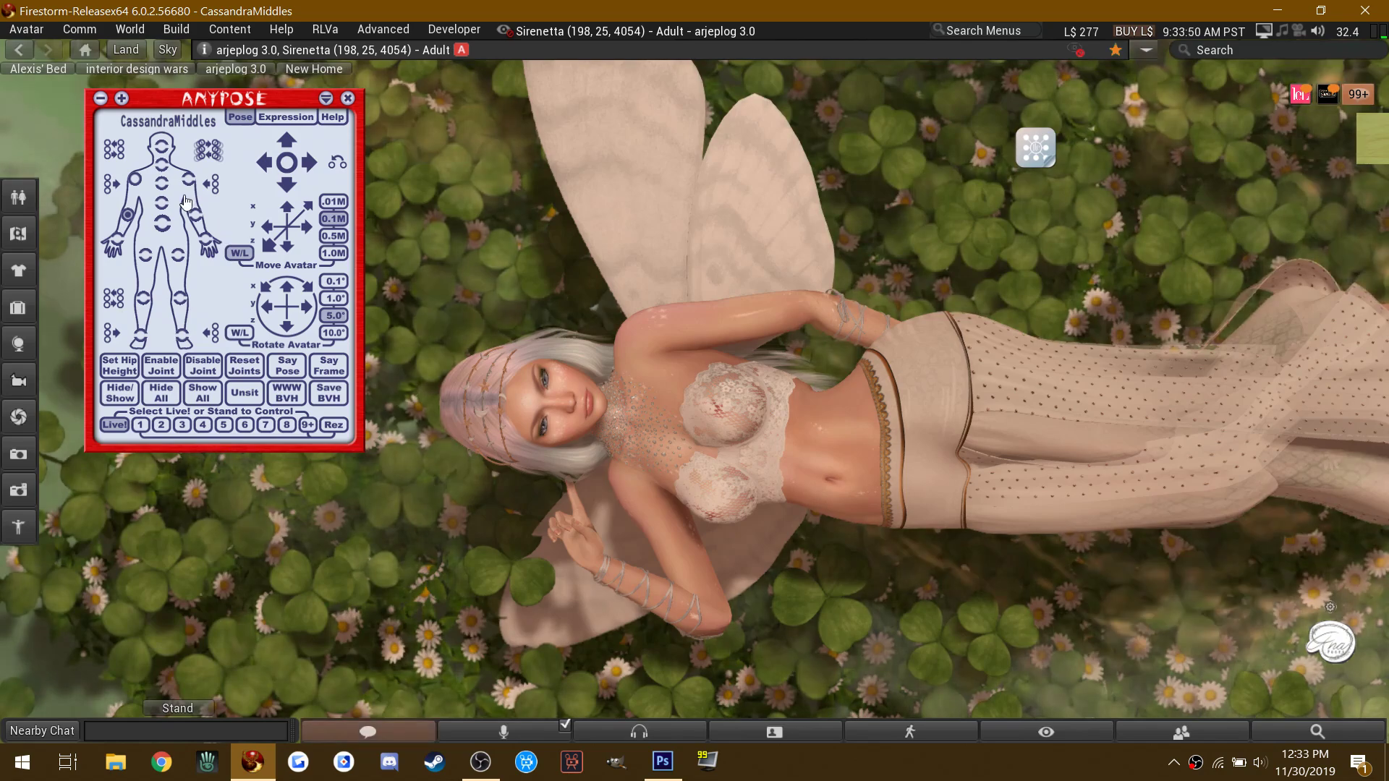
# Step: Rotate the left arm and shoulder outward, lifting the arm from the hip up in front of the wings
pyautogui.click(286, 144)
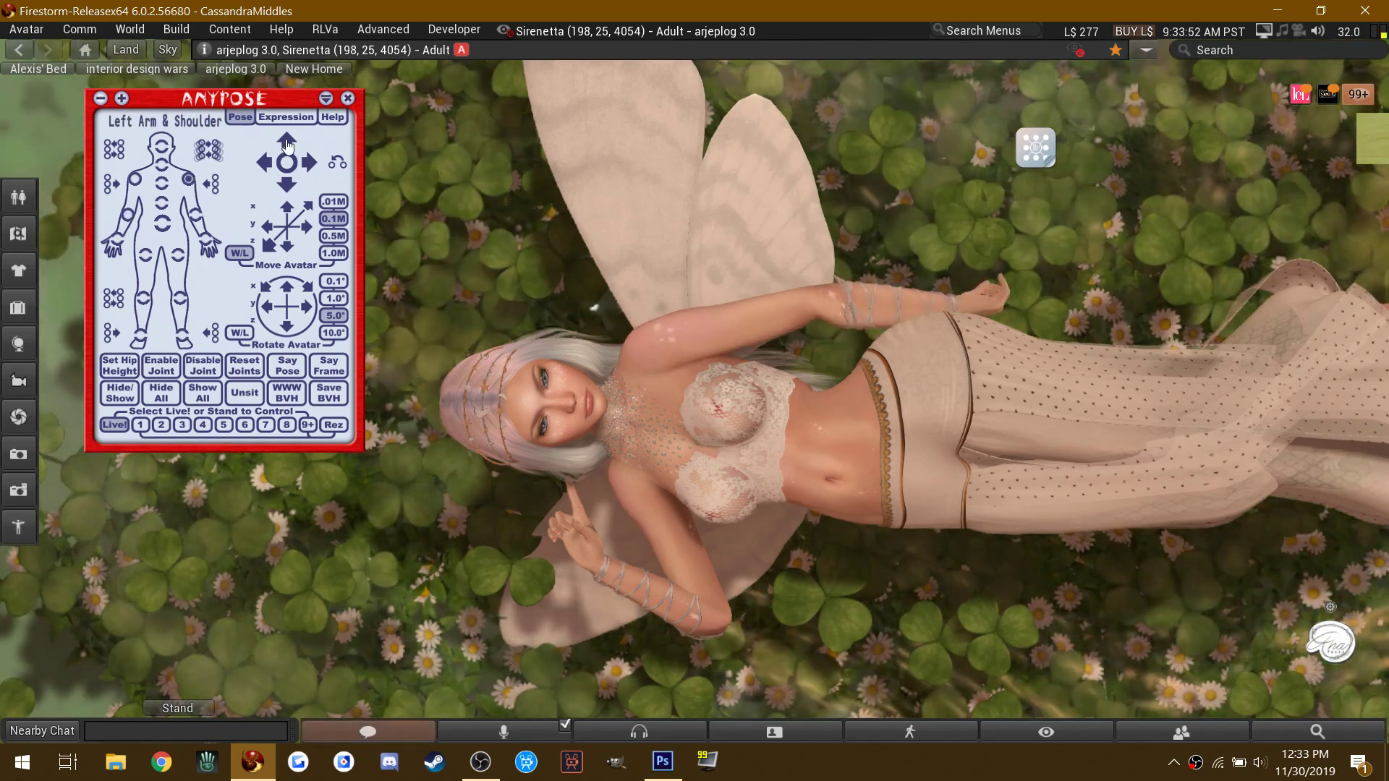
pyautogui.click(310, 163)
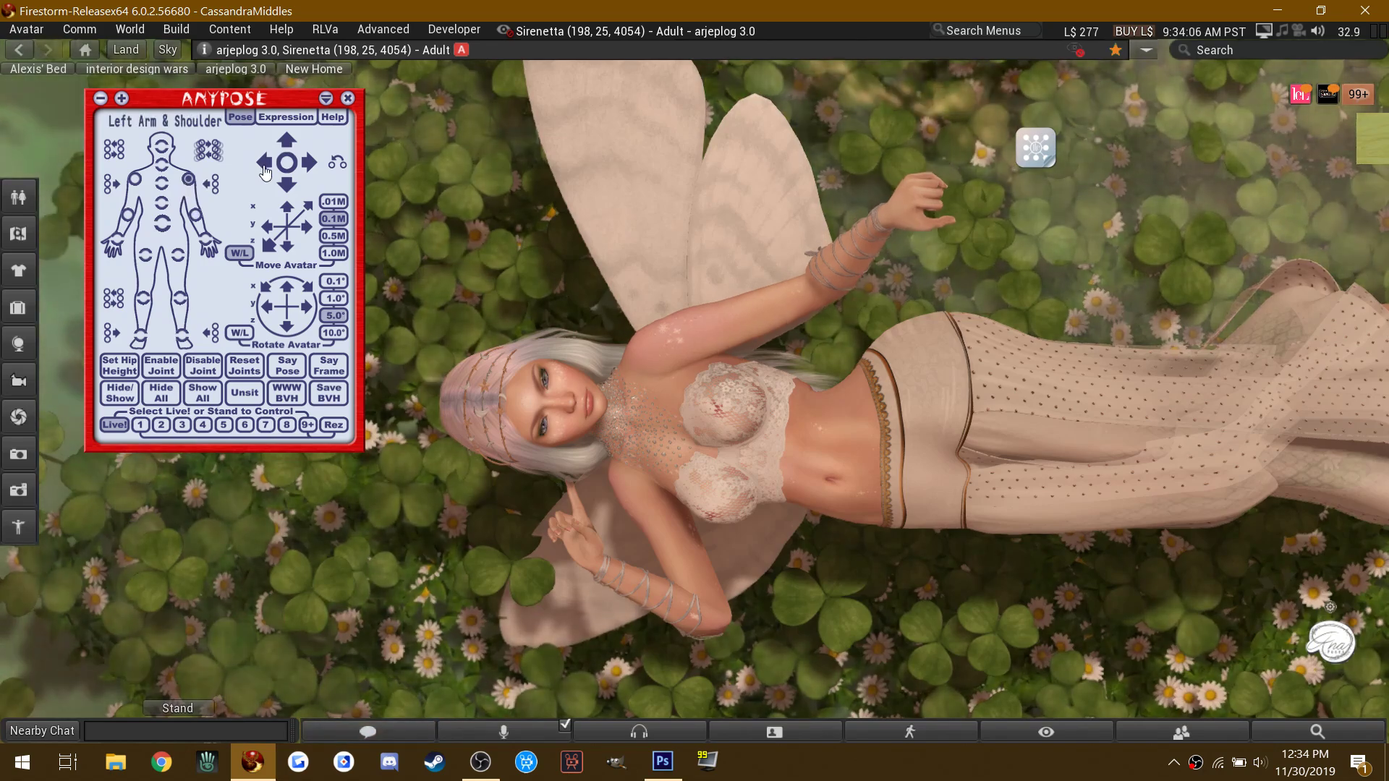
pyautogui.click(266, 170)
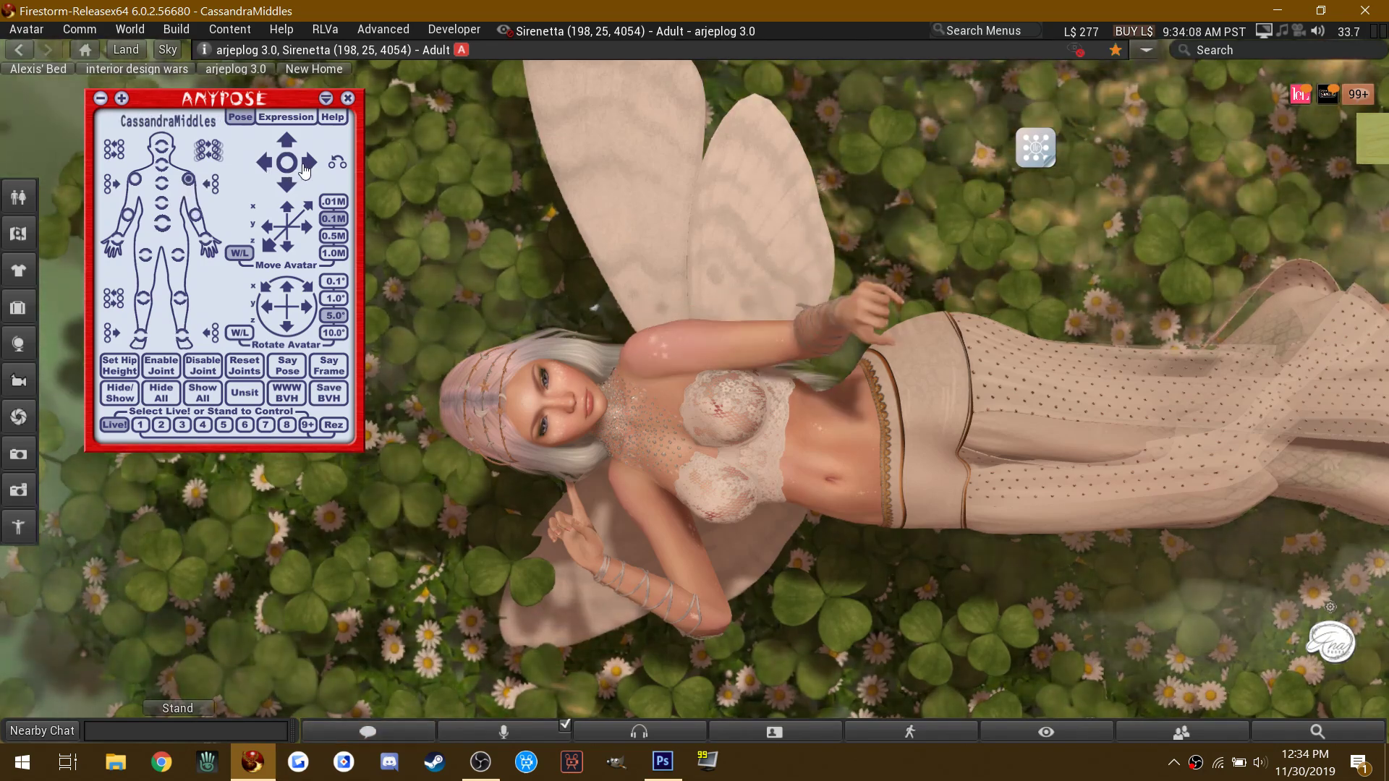
pyautogui.click(305, 169)
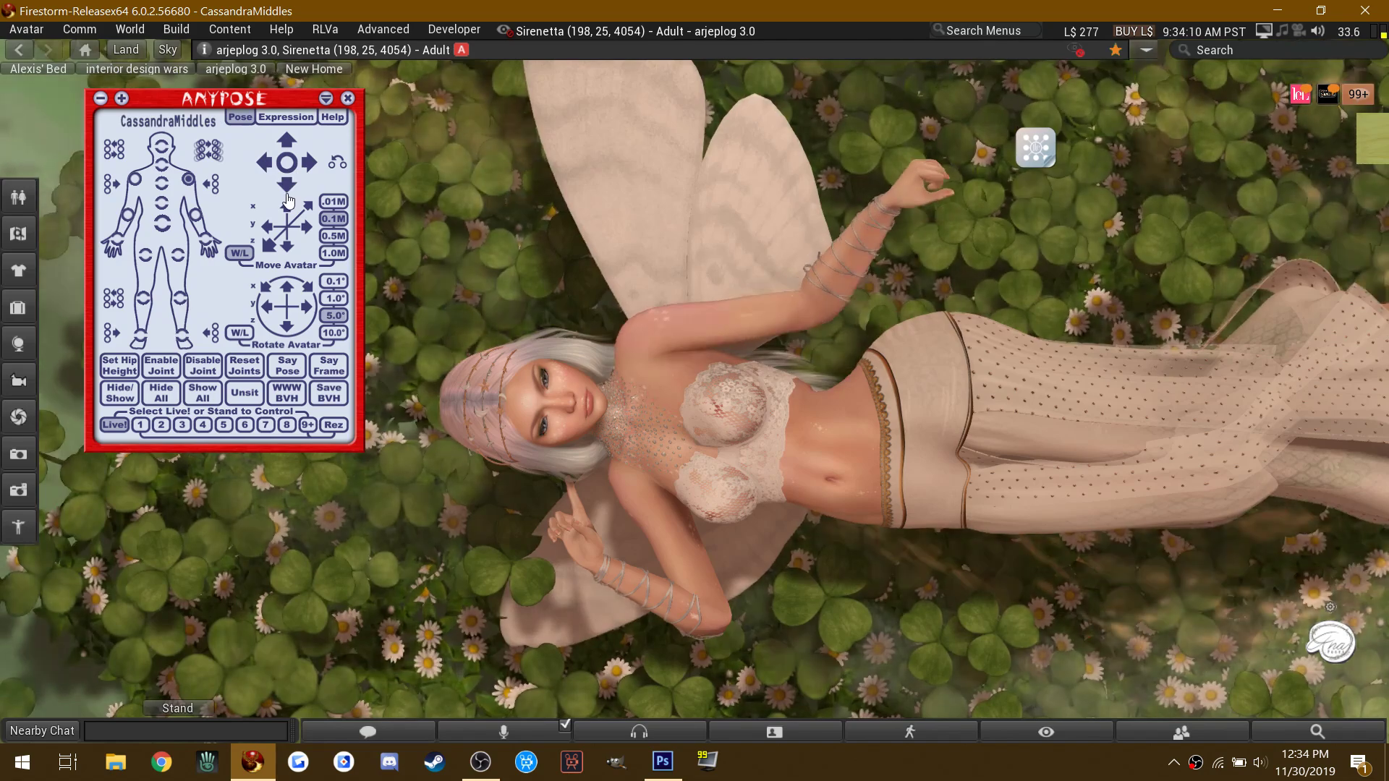
pyautogui.click(287, 195)
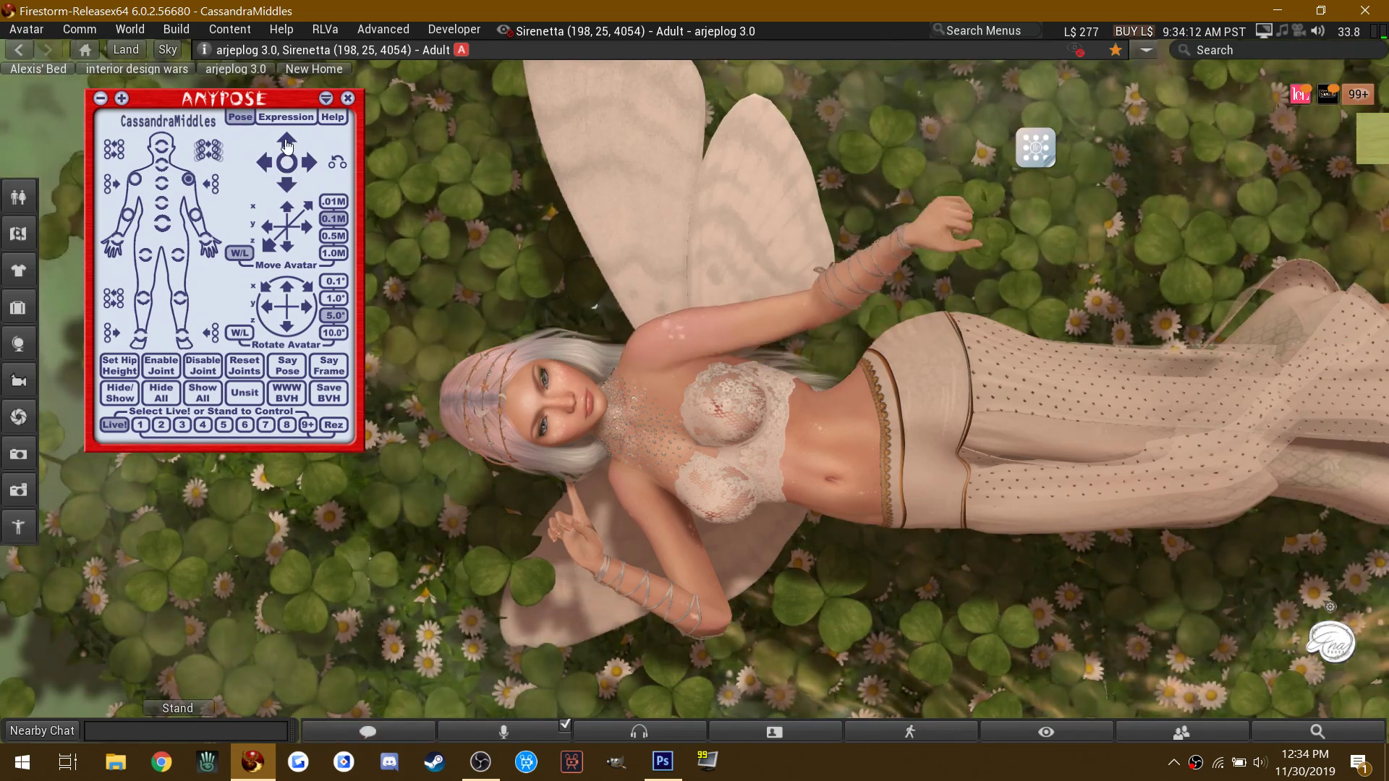
pyautogui.click(288, 144)
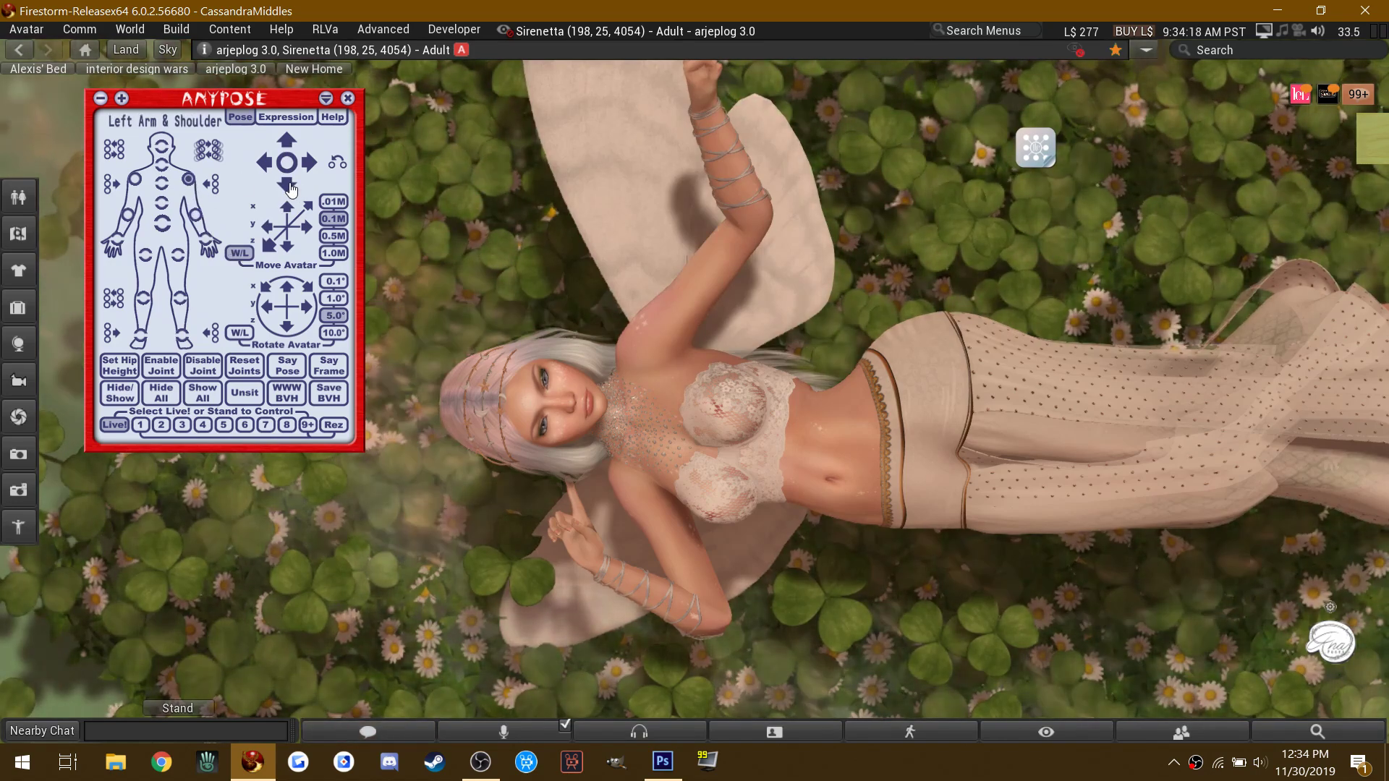
# Step: Lower the left arm and shoulder so the upper arm lies along the torso with the hand above the chest
pyautogui.click(287, 187)
pyautogui.click(266, 168)
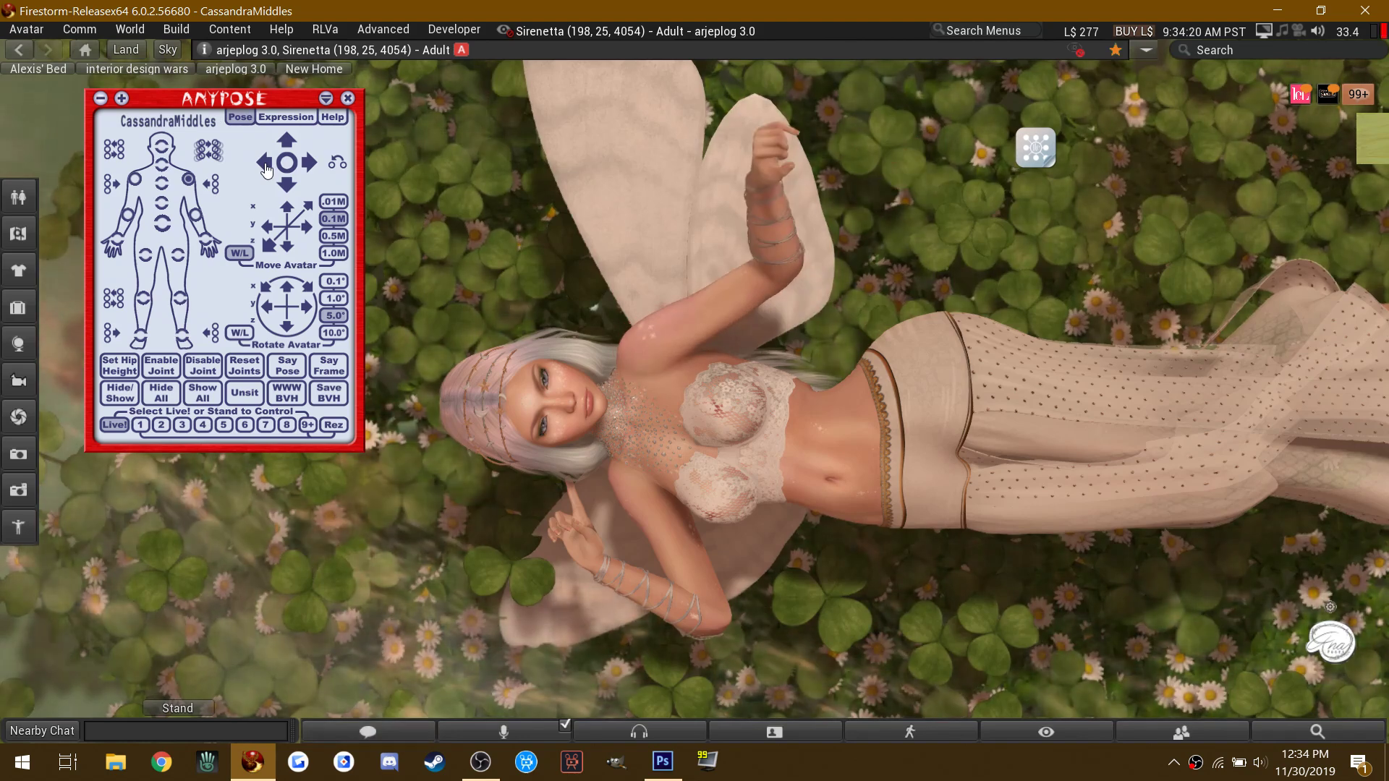
pyautogui.click(306, 168)
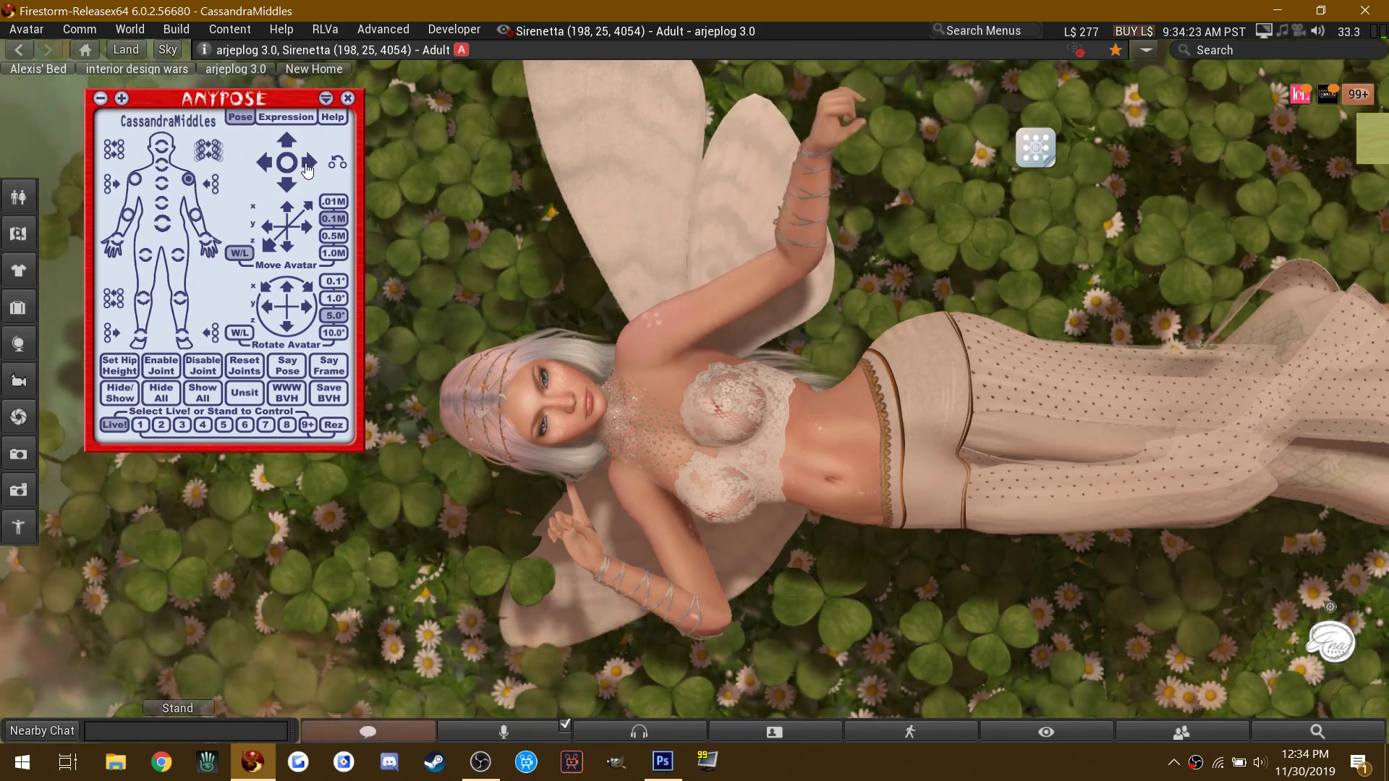
pyautogui.click(266, 168)
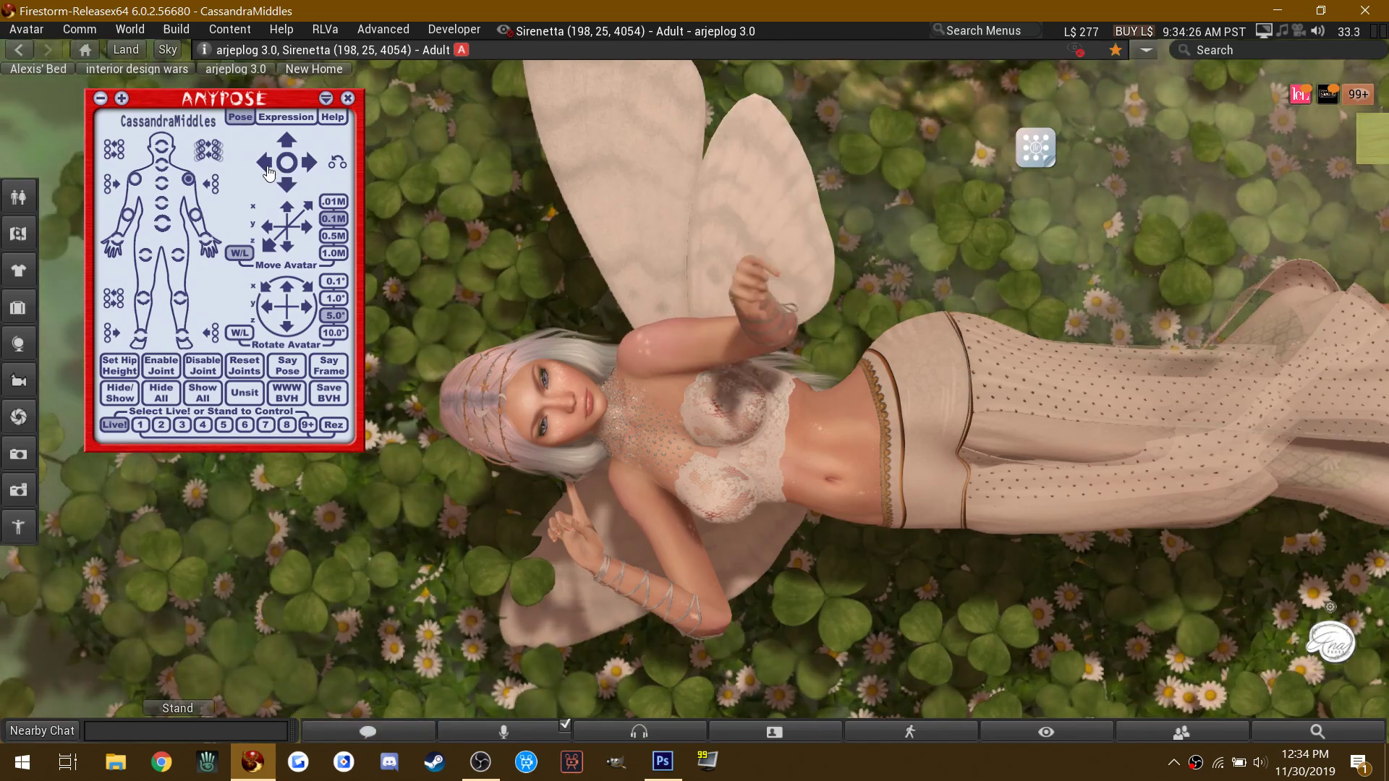
pyautogui.click(291, 149)
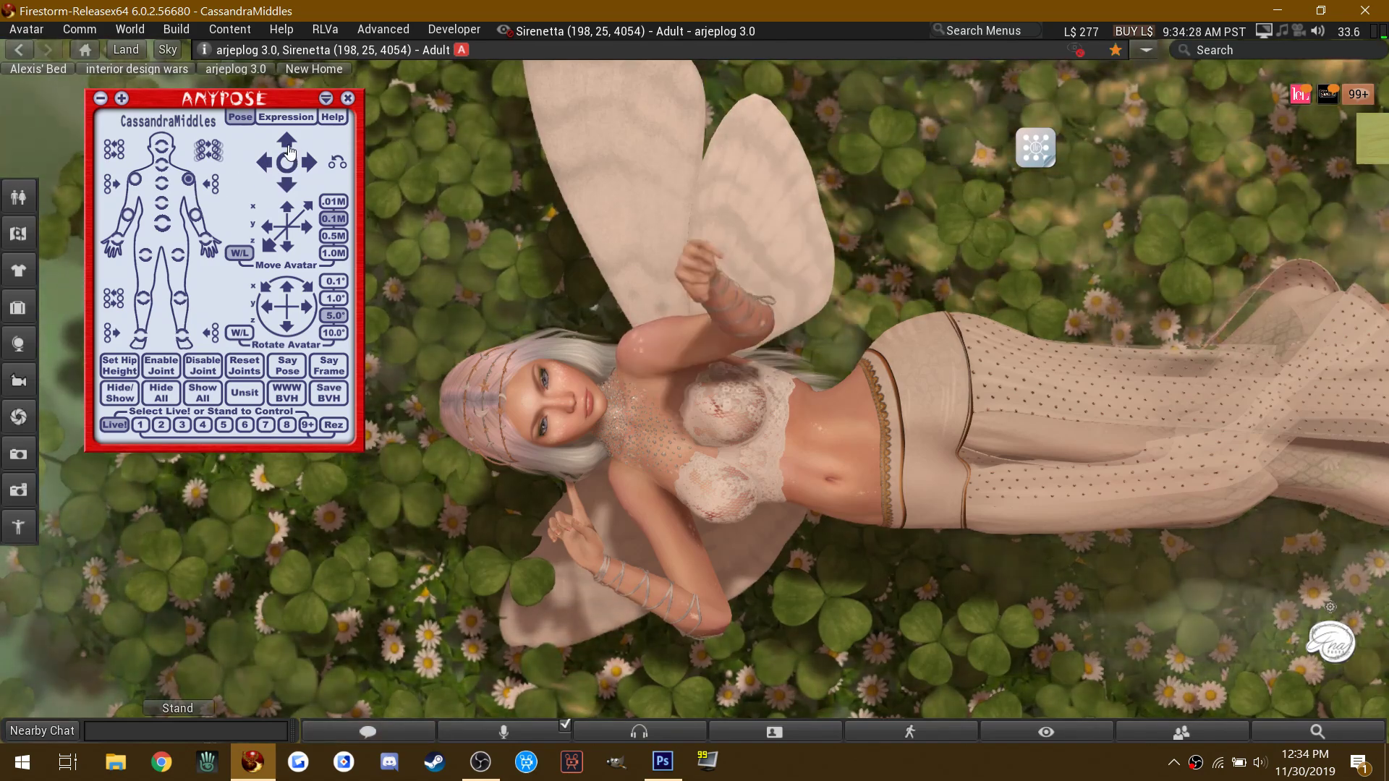
pyautogui.click(289, 150)
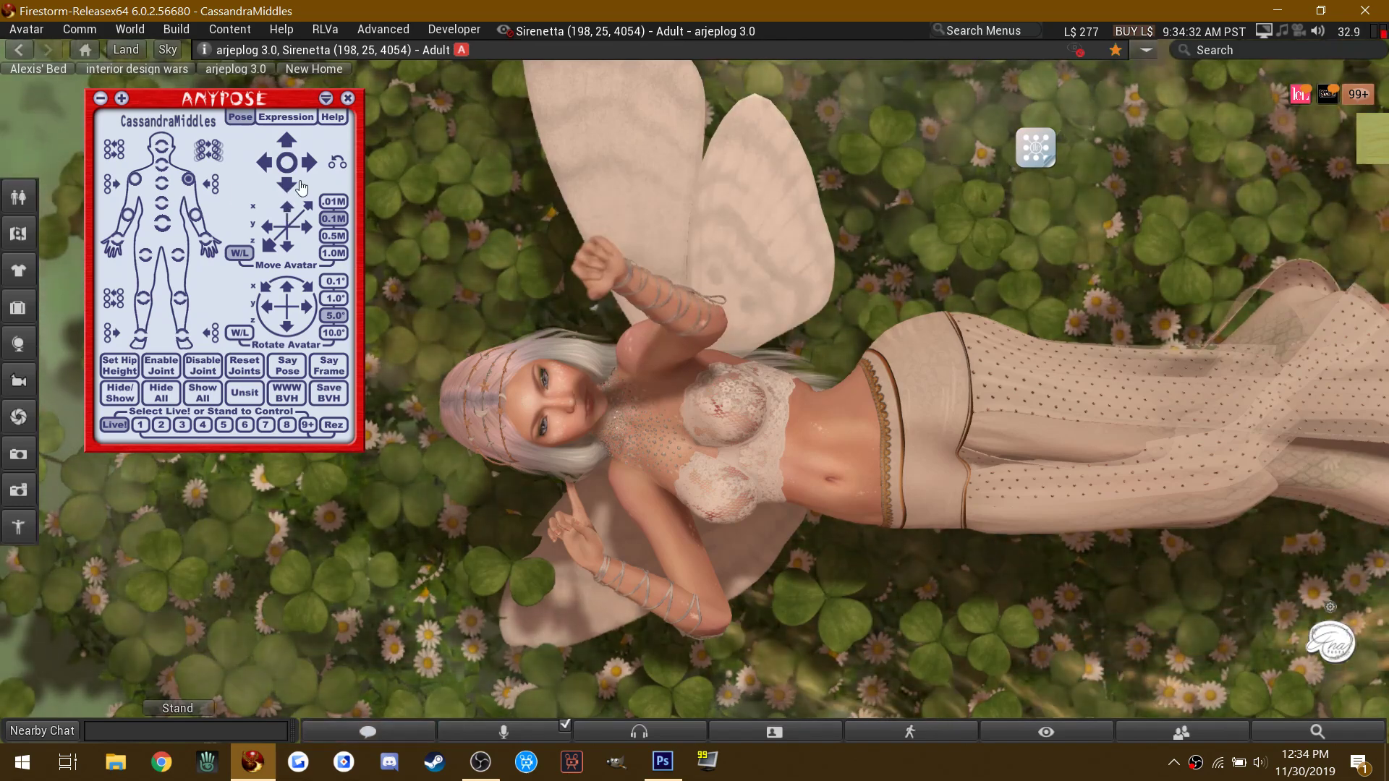
pyautogui.click(287, 186)
pyautogui.click(288, 185)
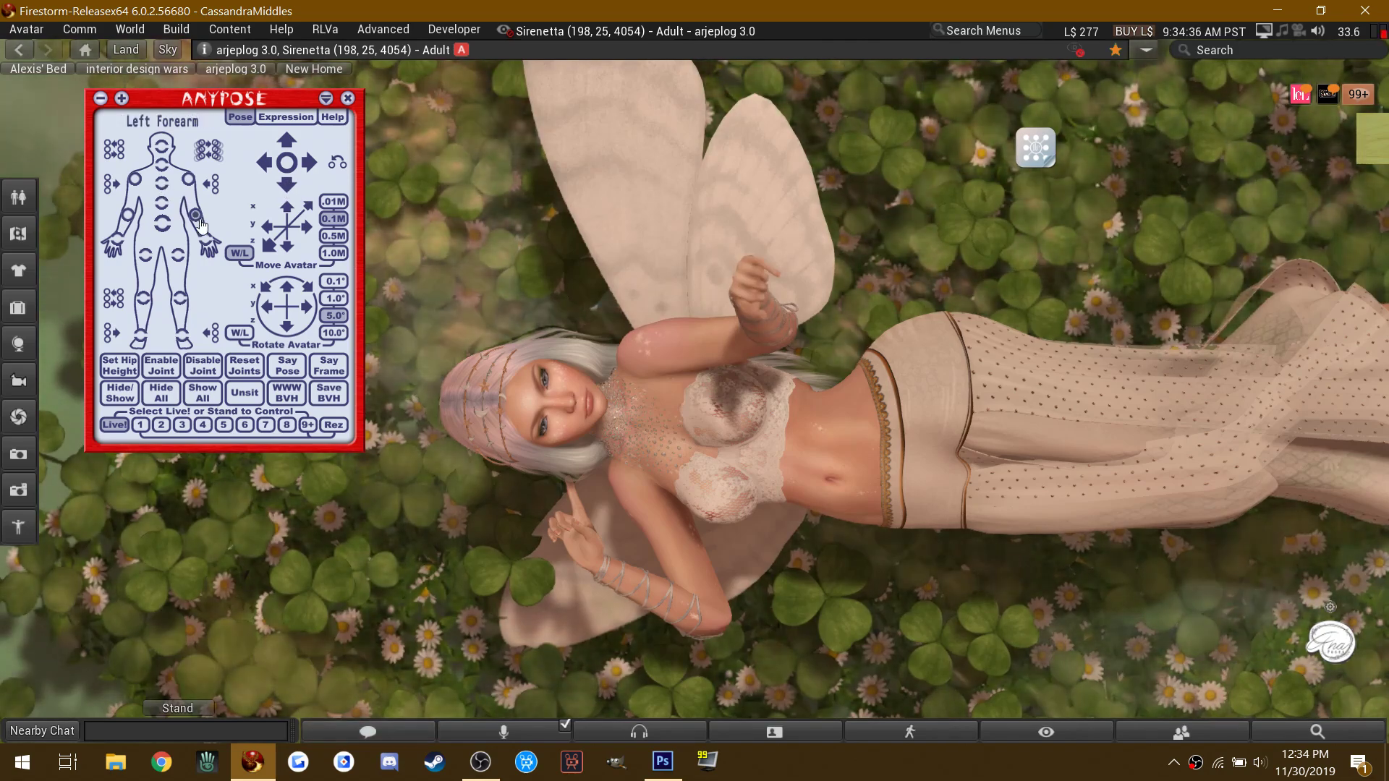
# Step: Rotate the left forearm at the elbow so it lies across the chest
pyautogui.click(272, 168)
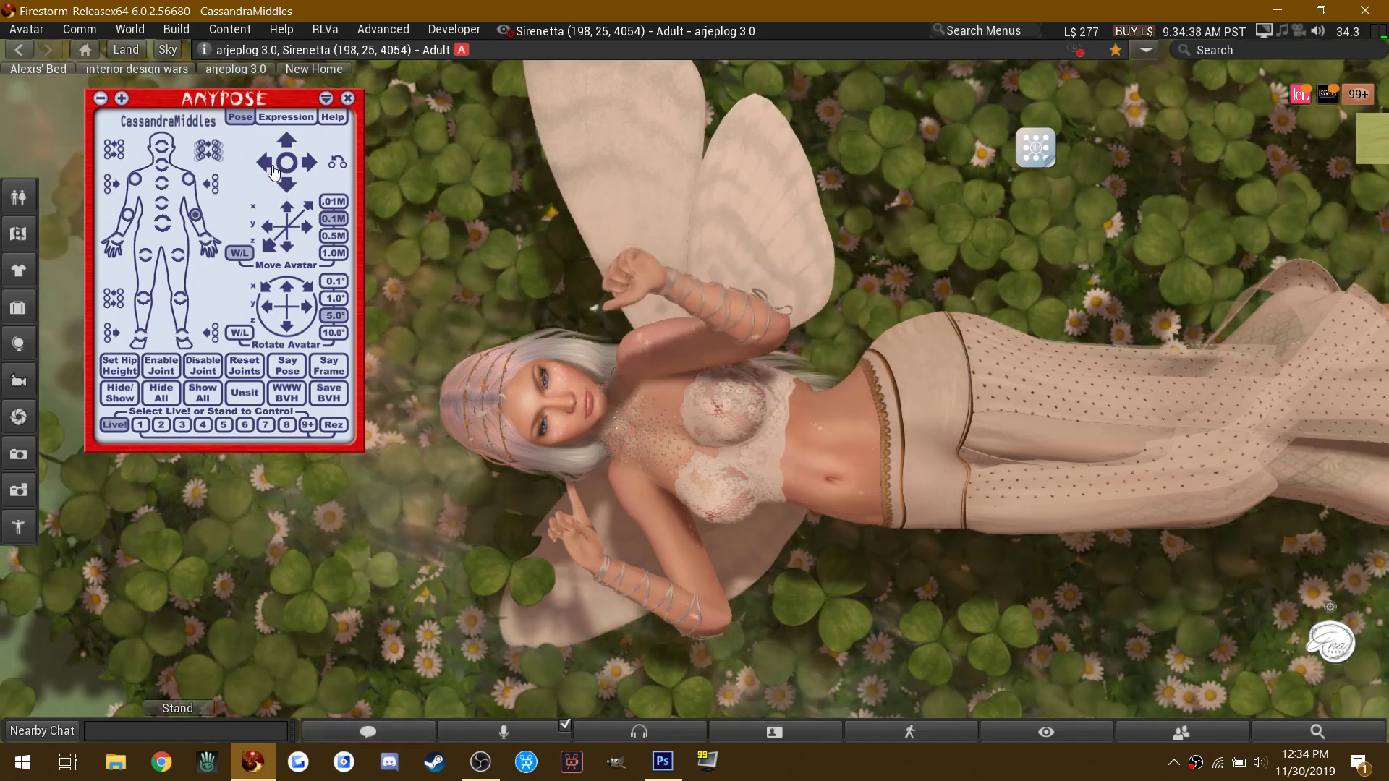
pyautogui.click(272, 167)
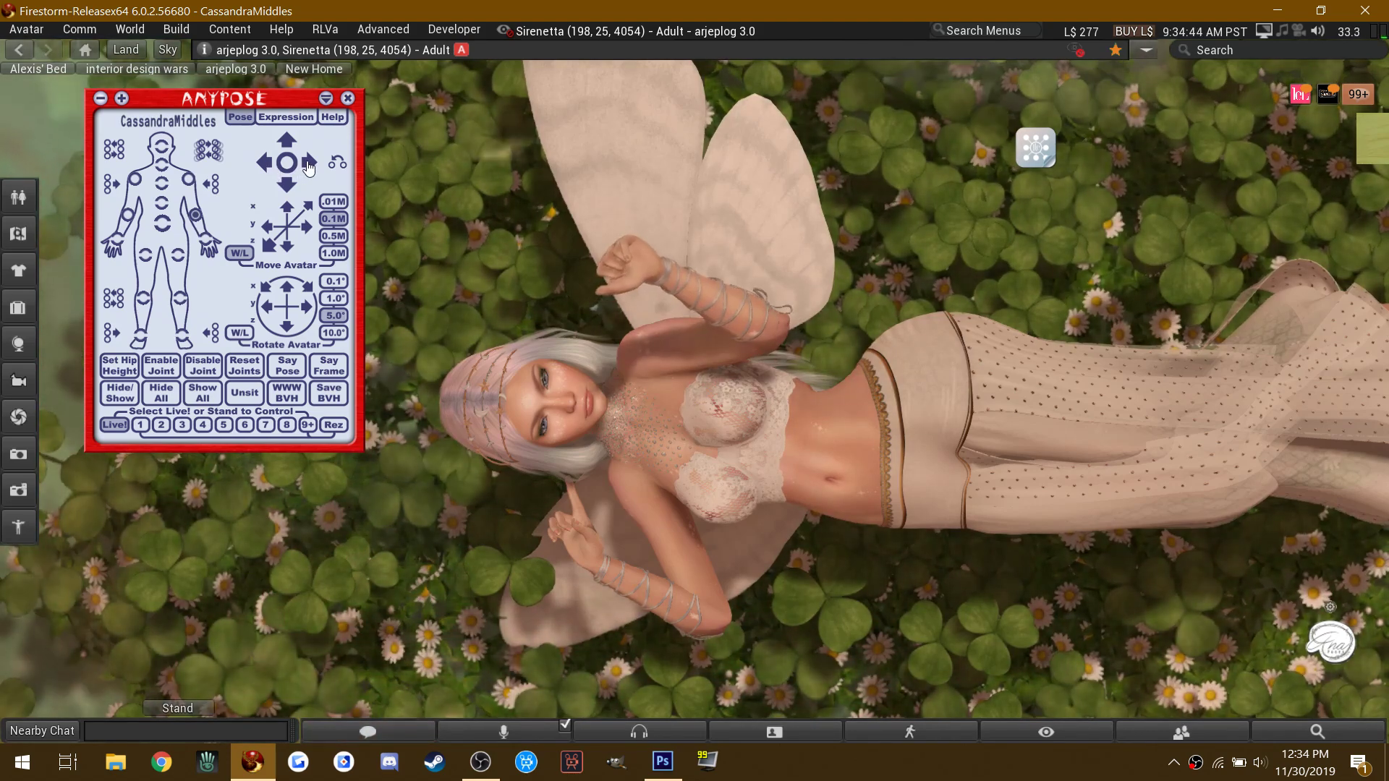
pyautogui.click(287, 190)
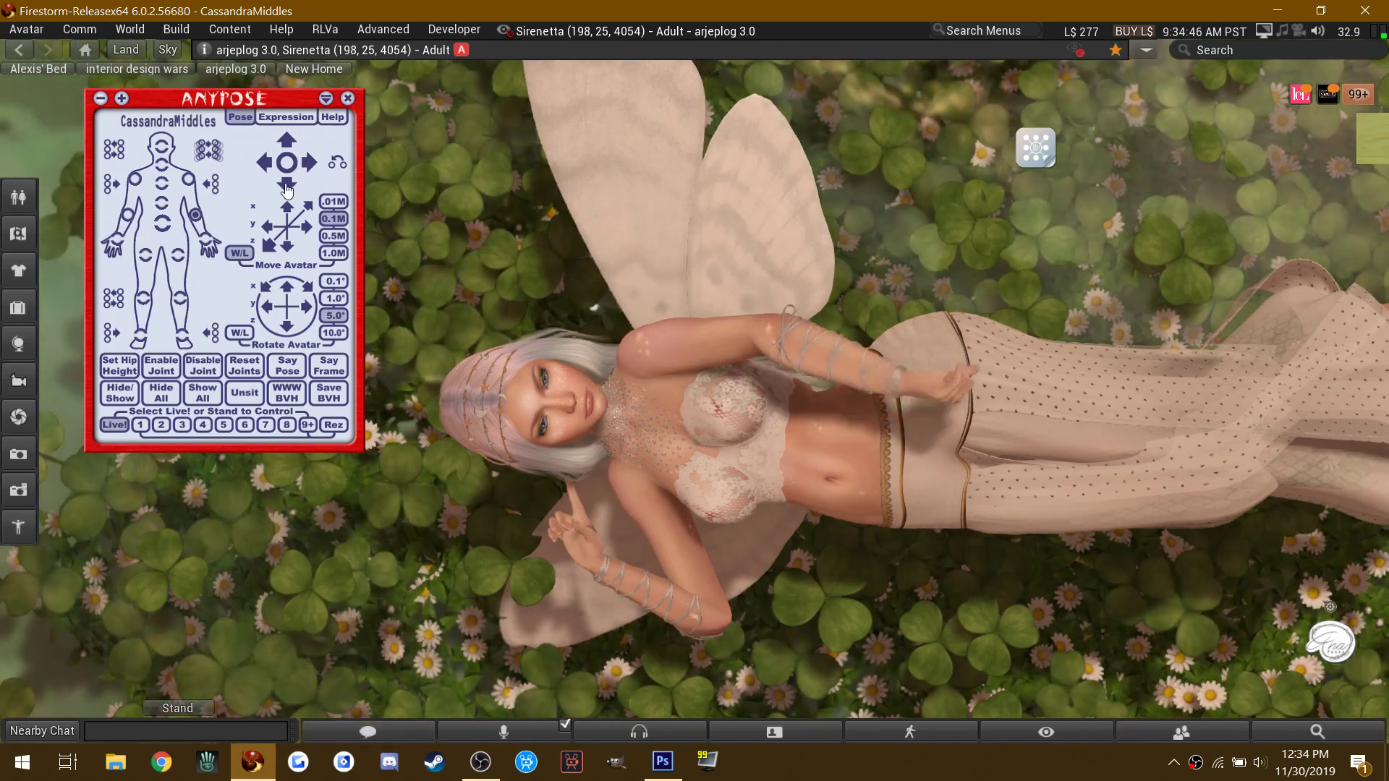
pyautogui.click(286, 190)
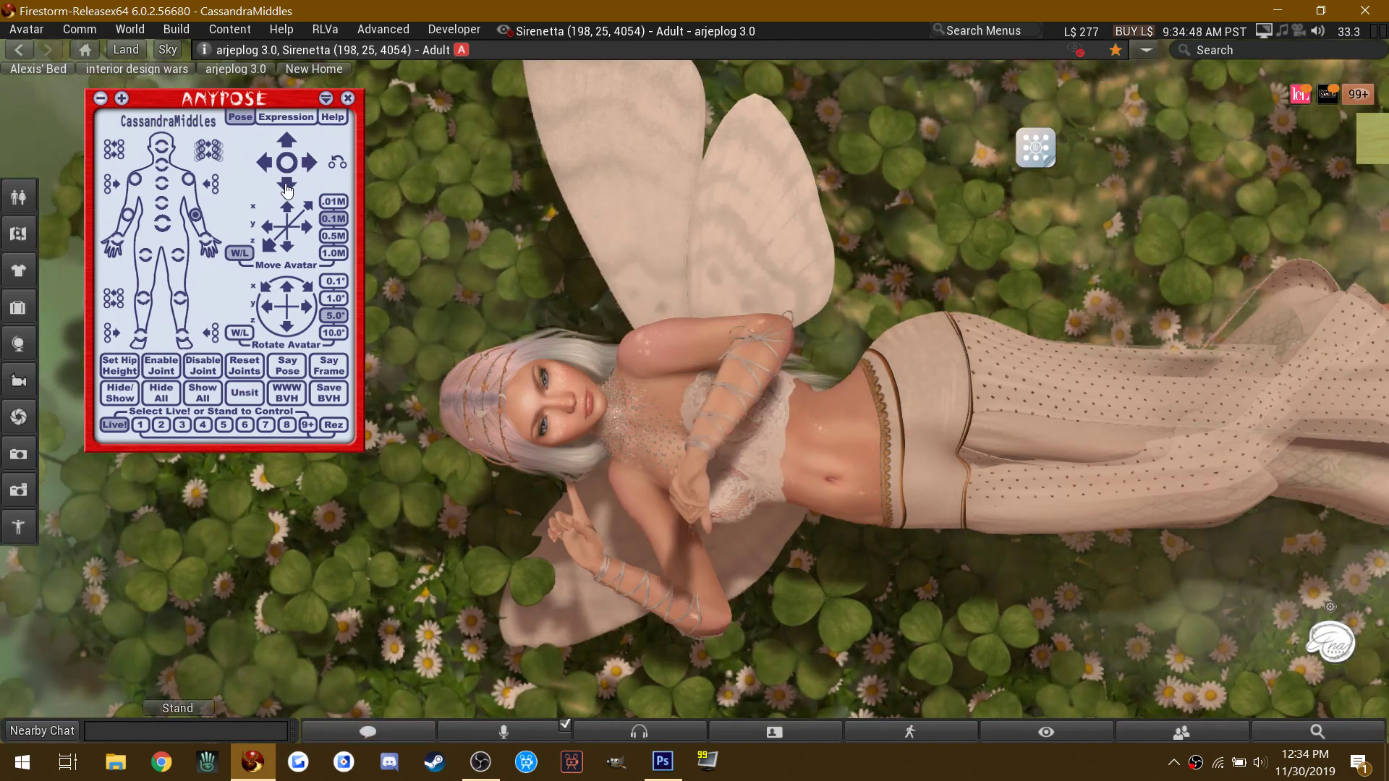
pyautogui.click(288, 190)
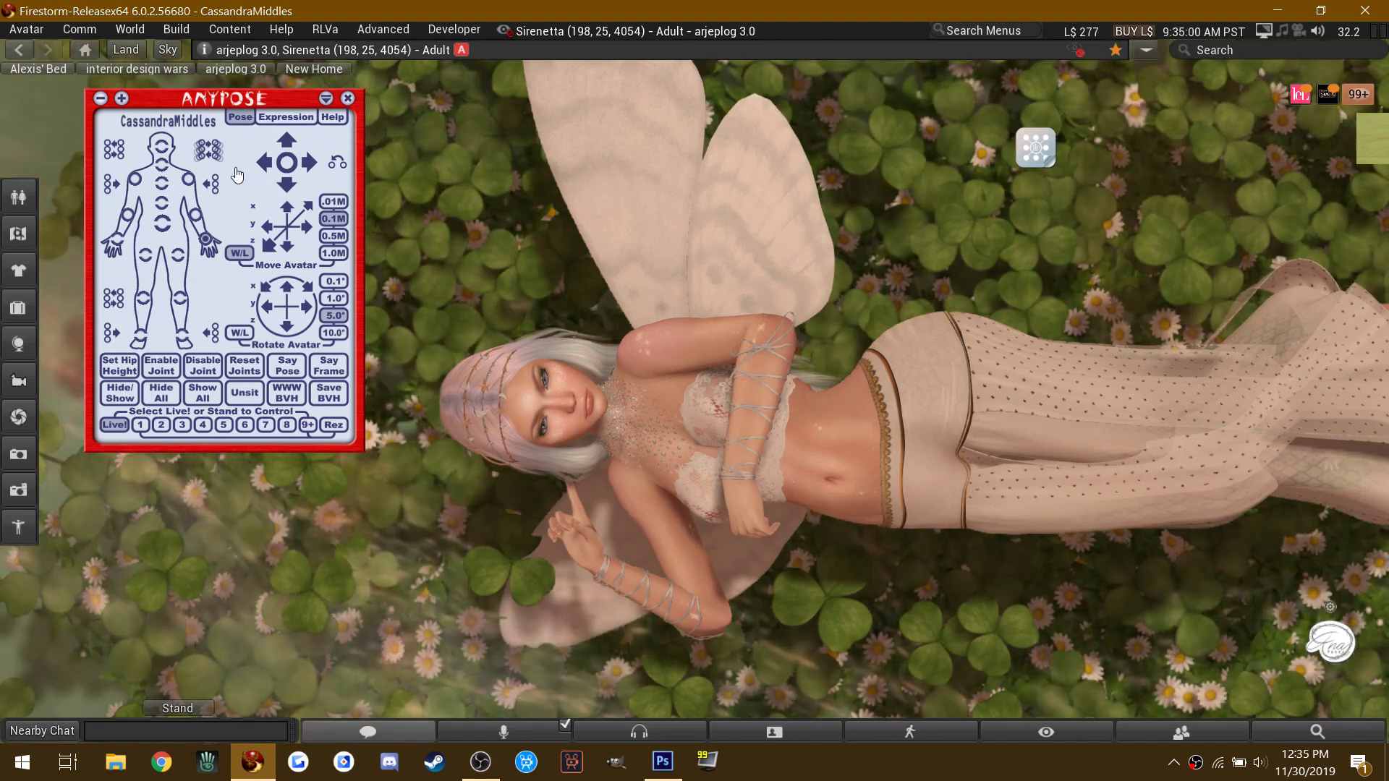
# Step: Bend the left forearm up toward the face so the hand rests against the mouth
pyautogui.click(288, 149)
pyautogui.click(289, 149)
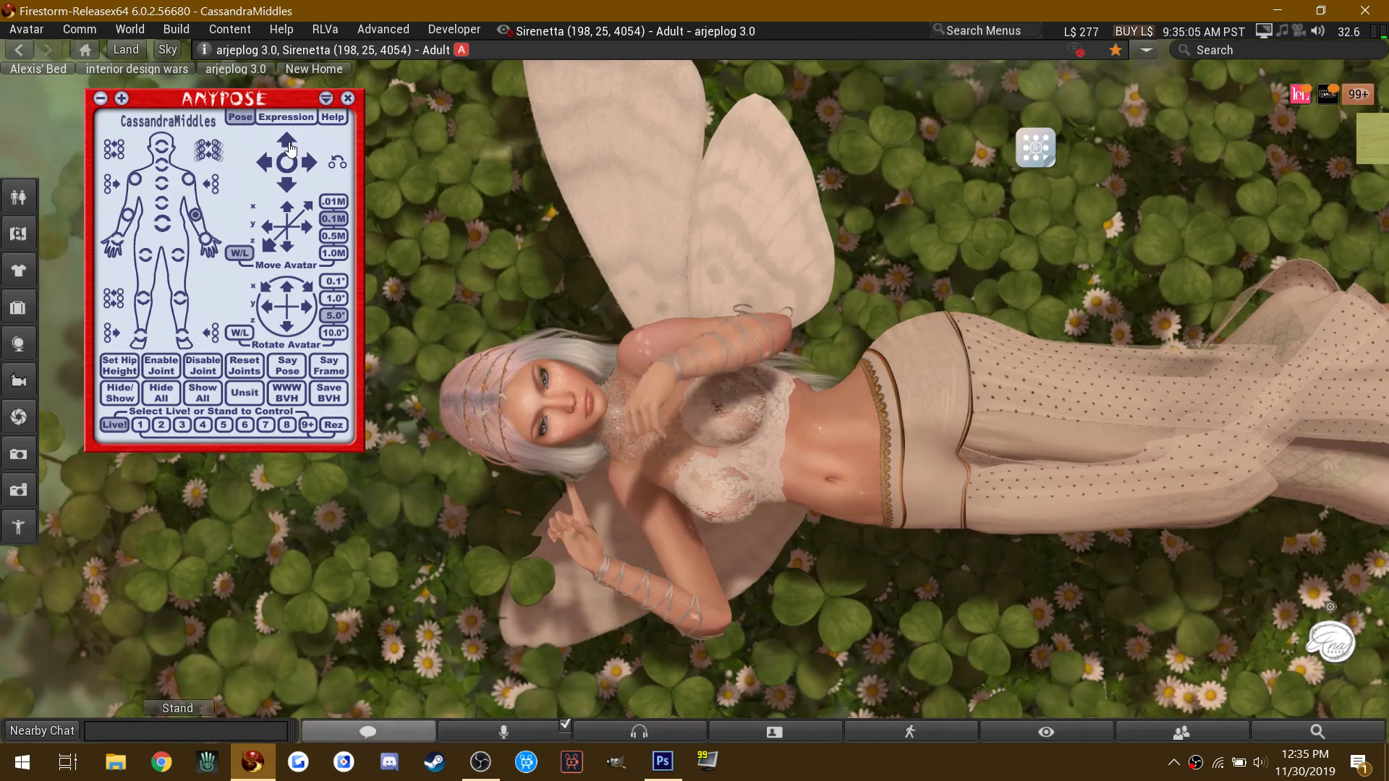
pyautogui.click(289, 186)
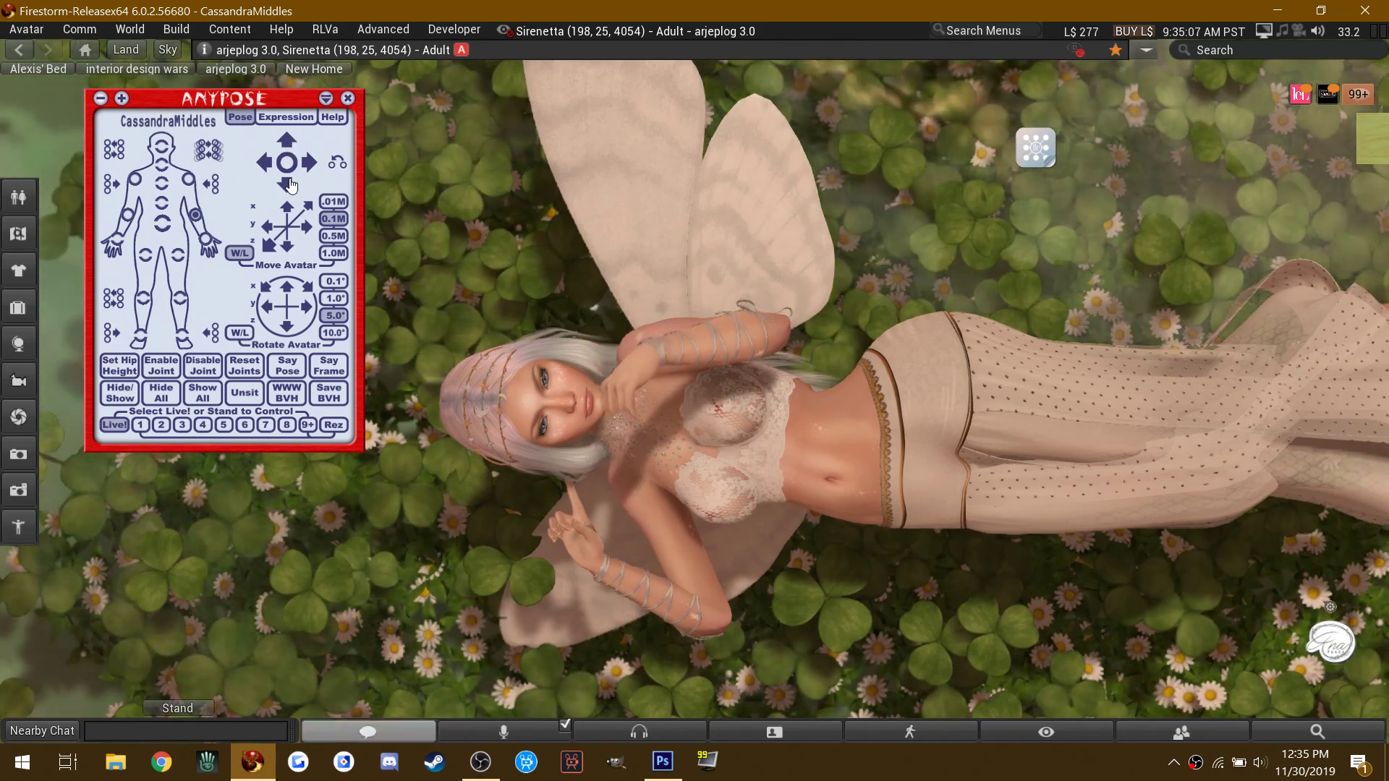
pyautogui.click(310, 163)
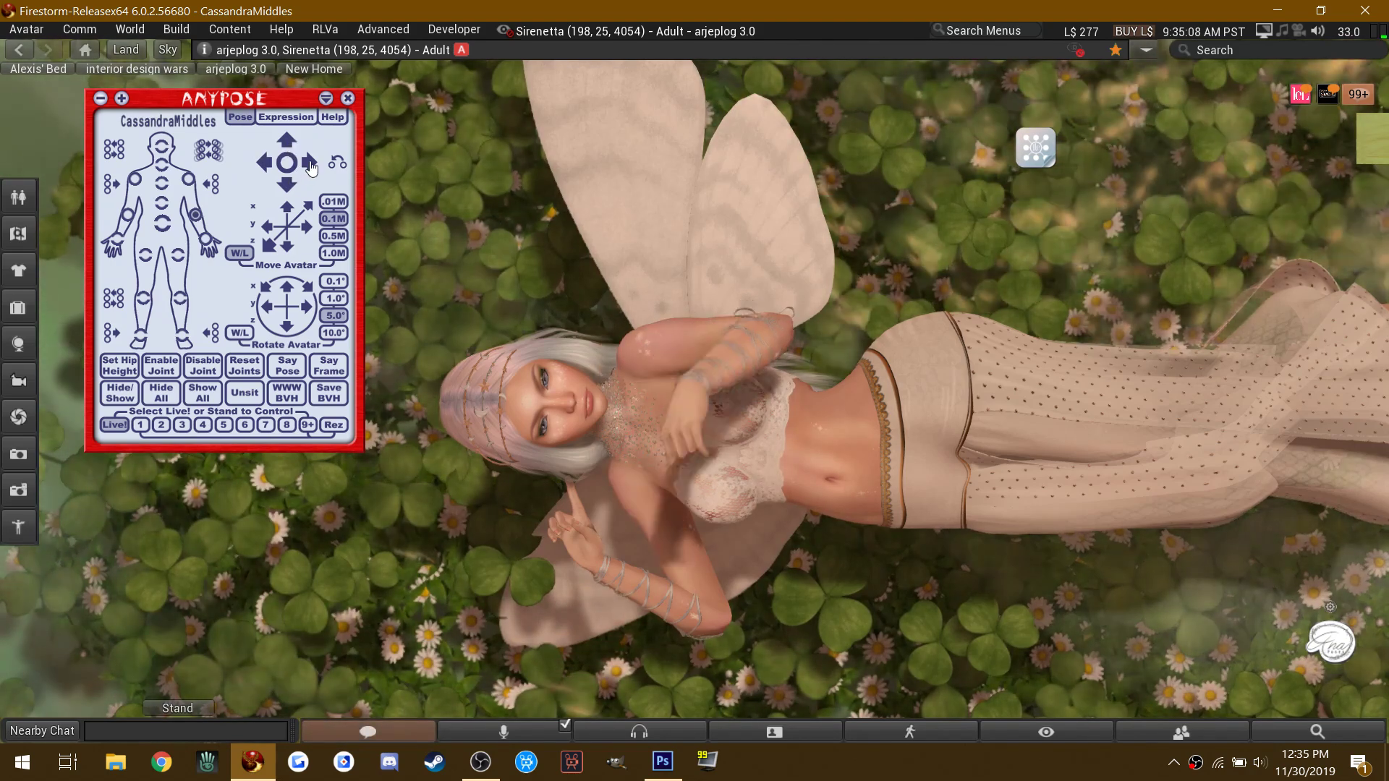
pyautogui.click(268, 168)
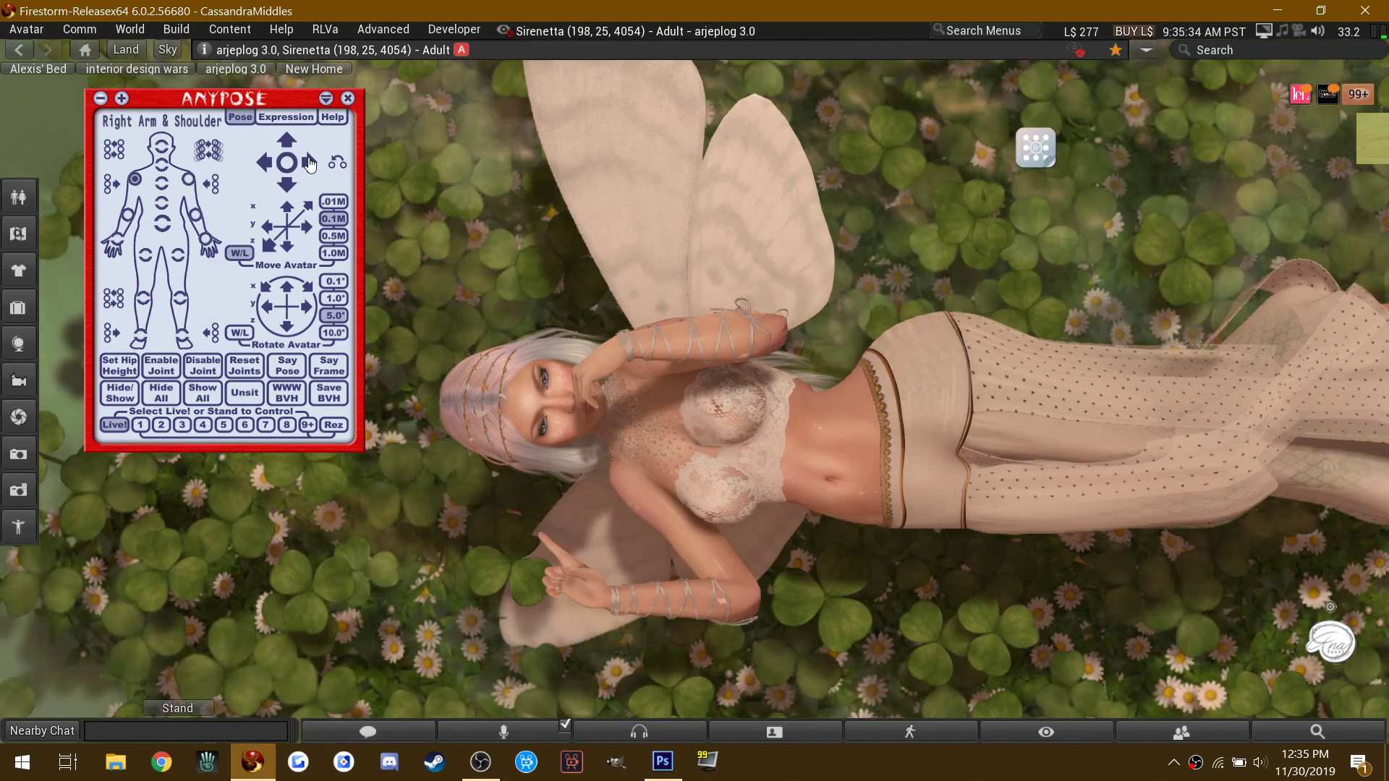
# Step: Adjust the right arm, bend its forearm back toward the head, and turn the hand so the finger points past the shoulder
pyautogui.click(310, 163)
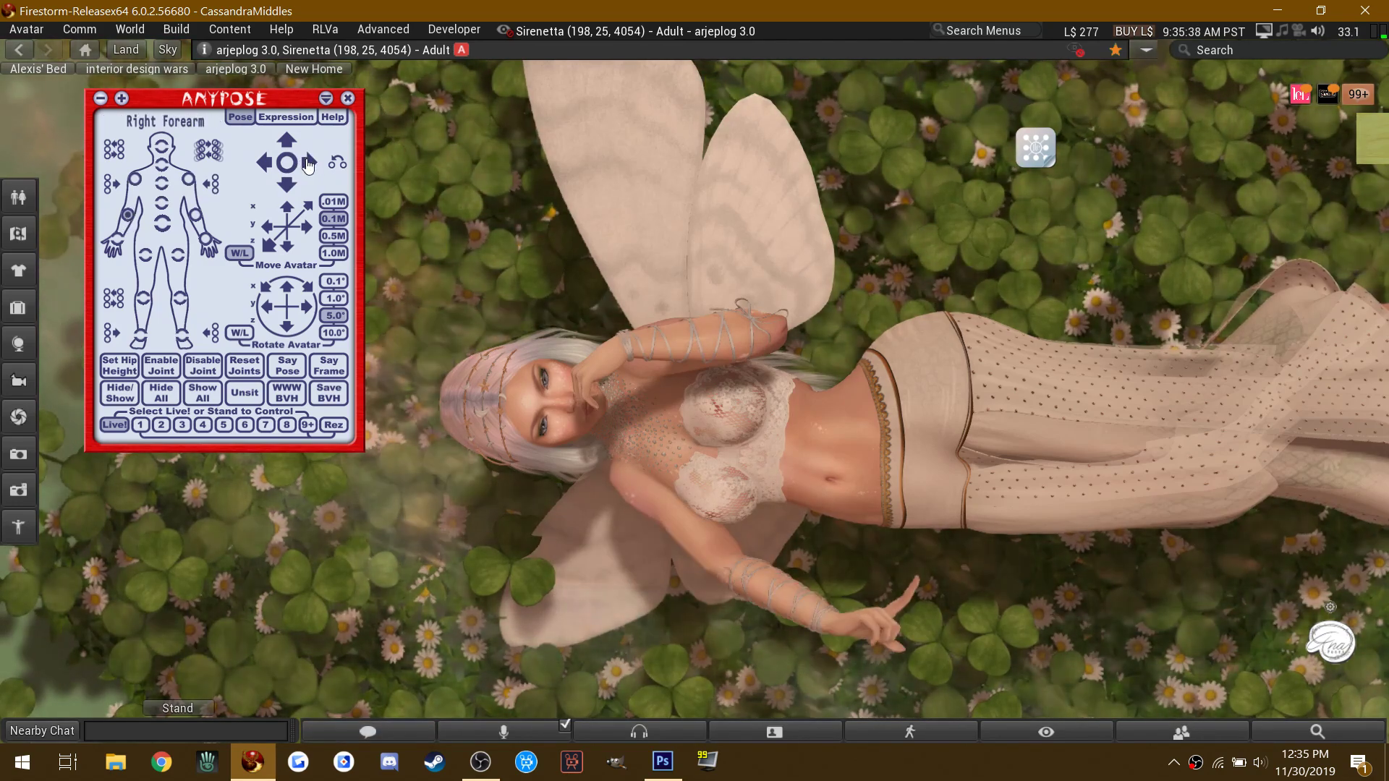
pyautogui.click(309, 164)
pyautogui.click(285, 144)
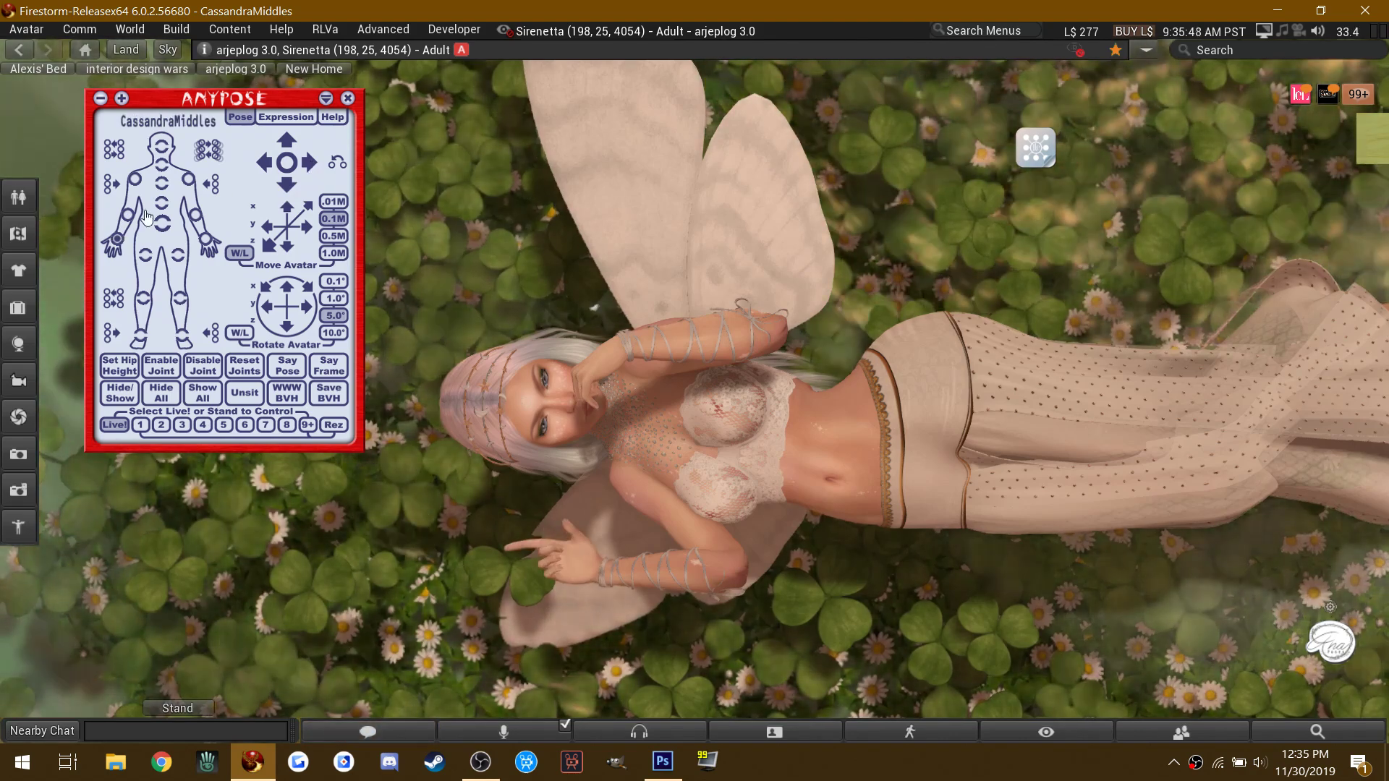
pyautogui.click(285, 179)
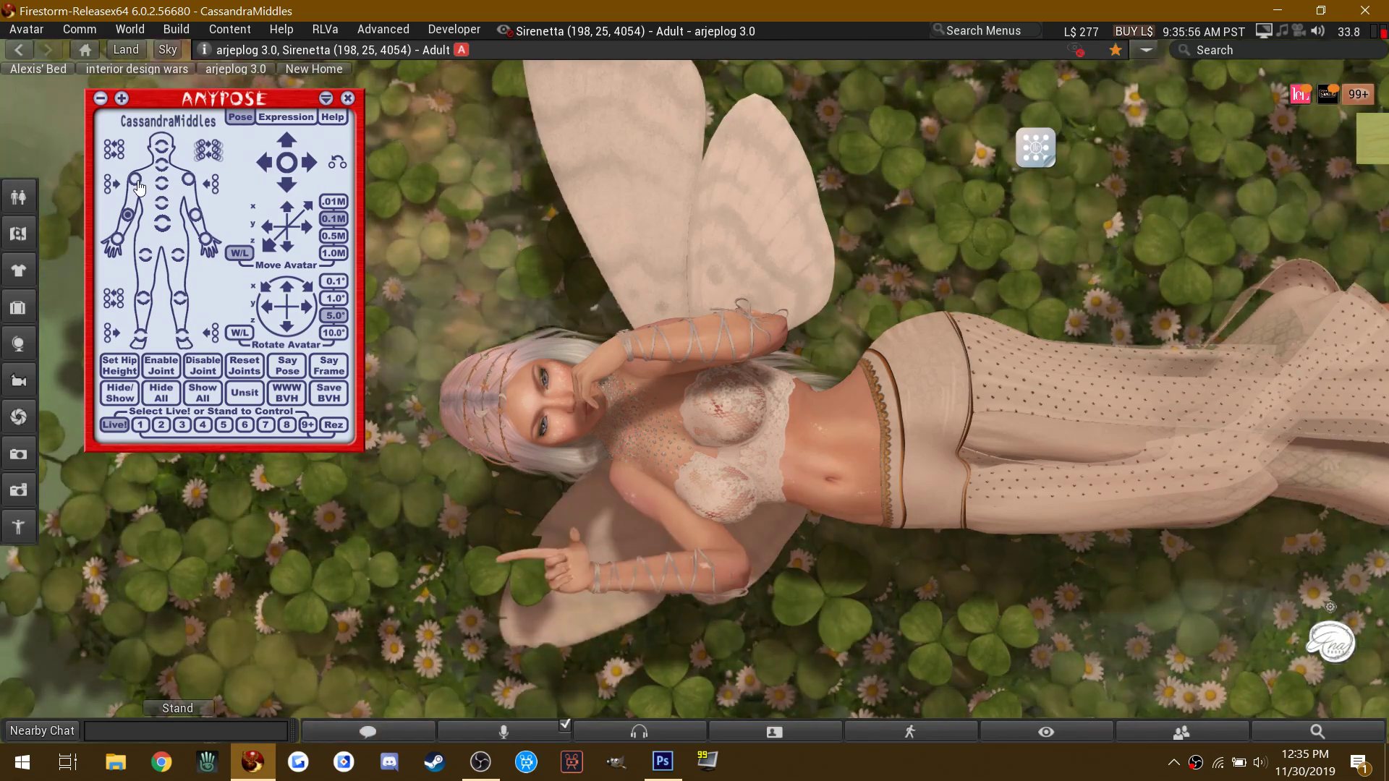
# Step: Rotate the right upper arm at the shoulder so the elbow sits beside the ribs and the hand comes near the neck
pyautogui.click(286, 184)
pyautogui.click(287, 183)
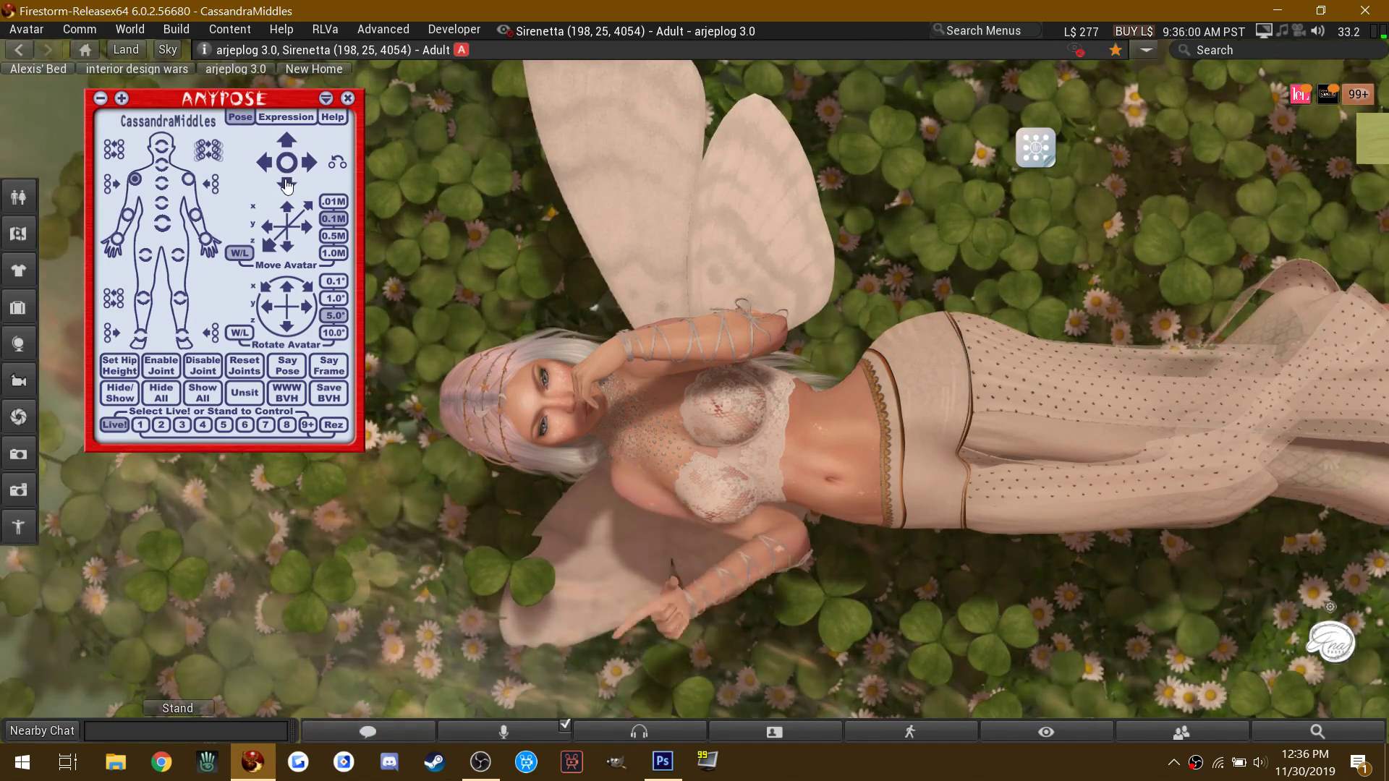
pyautogui.click(275, 166)
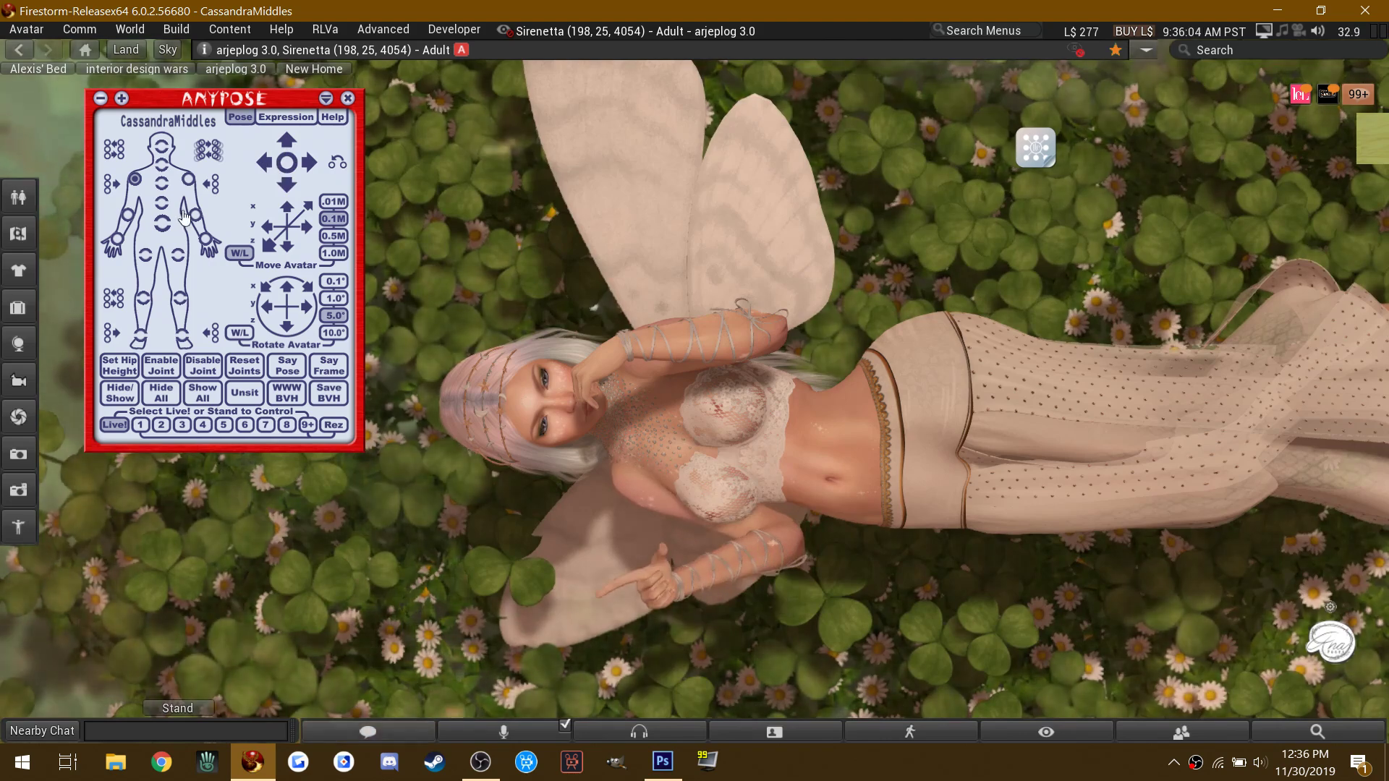
pyautogui.click(308, 166)
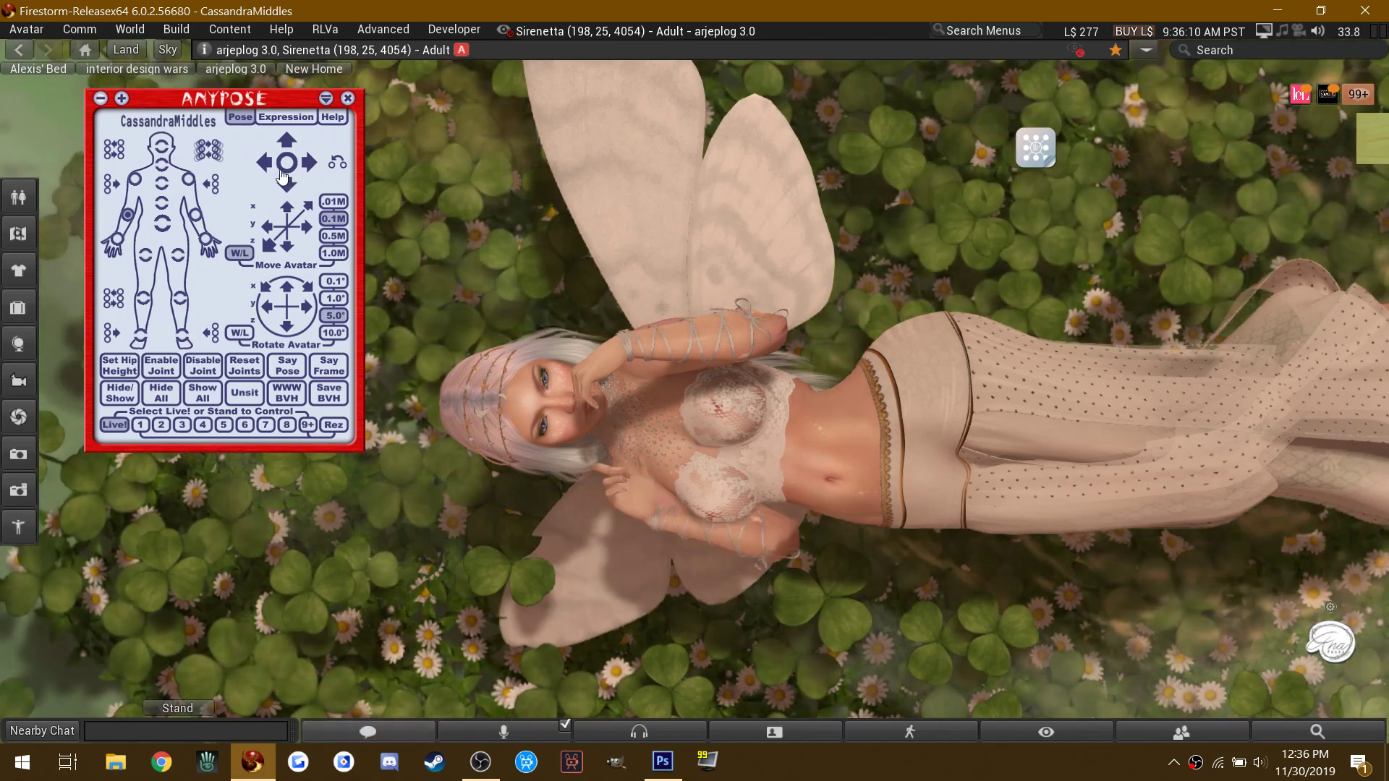
# Step: Bend the right forearm at the elbow so it crosses the torso with the hand resting on the chest
pyautogui.click(287, 142)
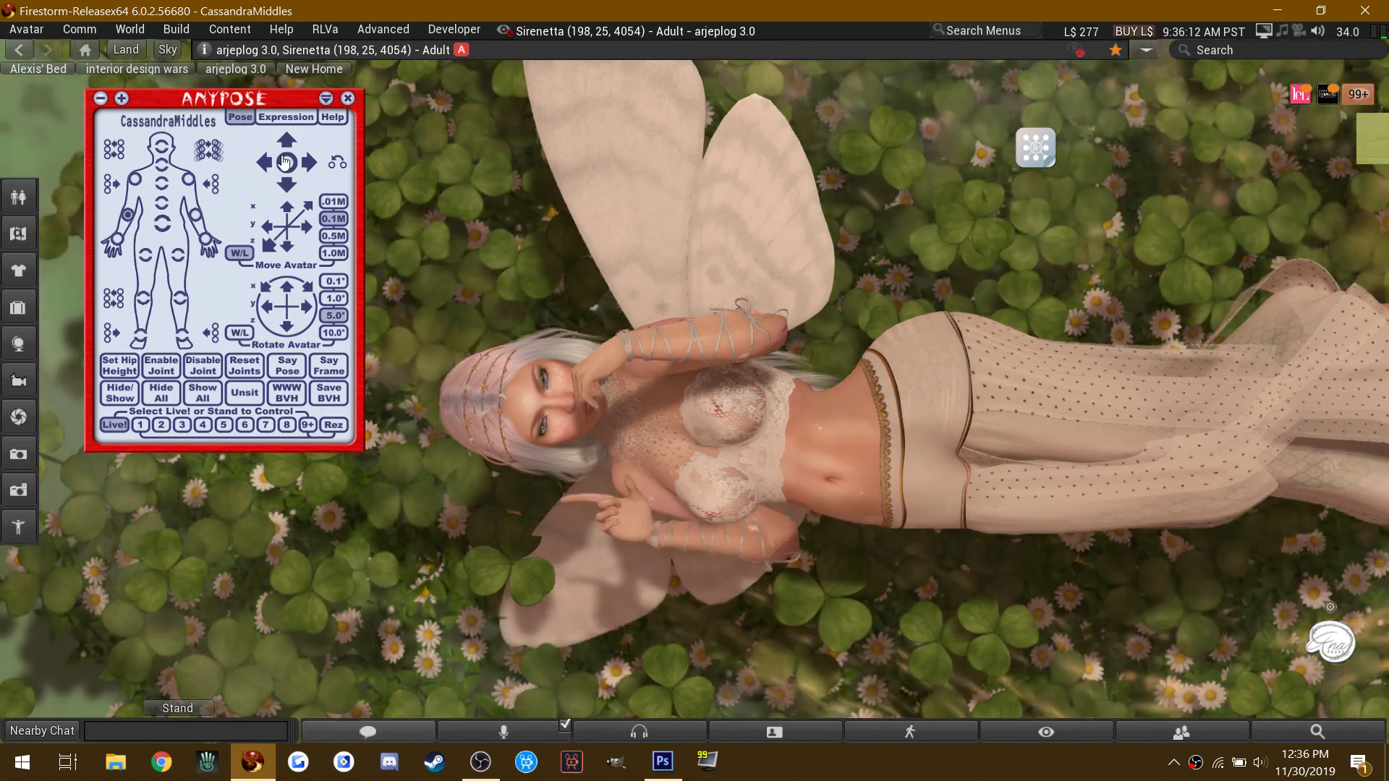
pyautogui.click(286, 187)
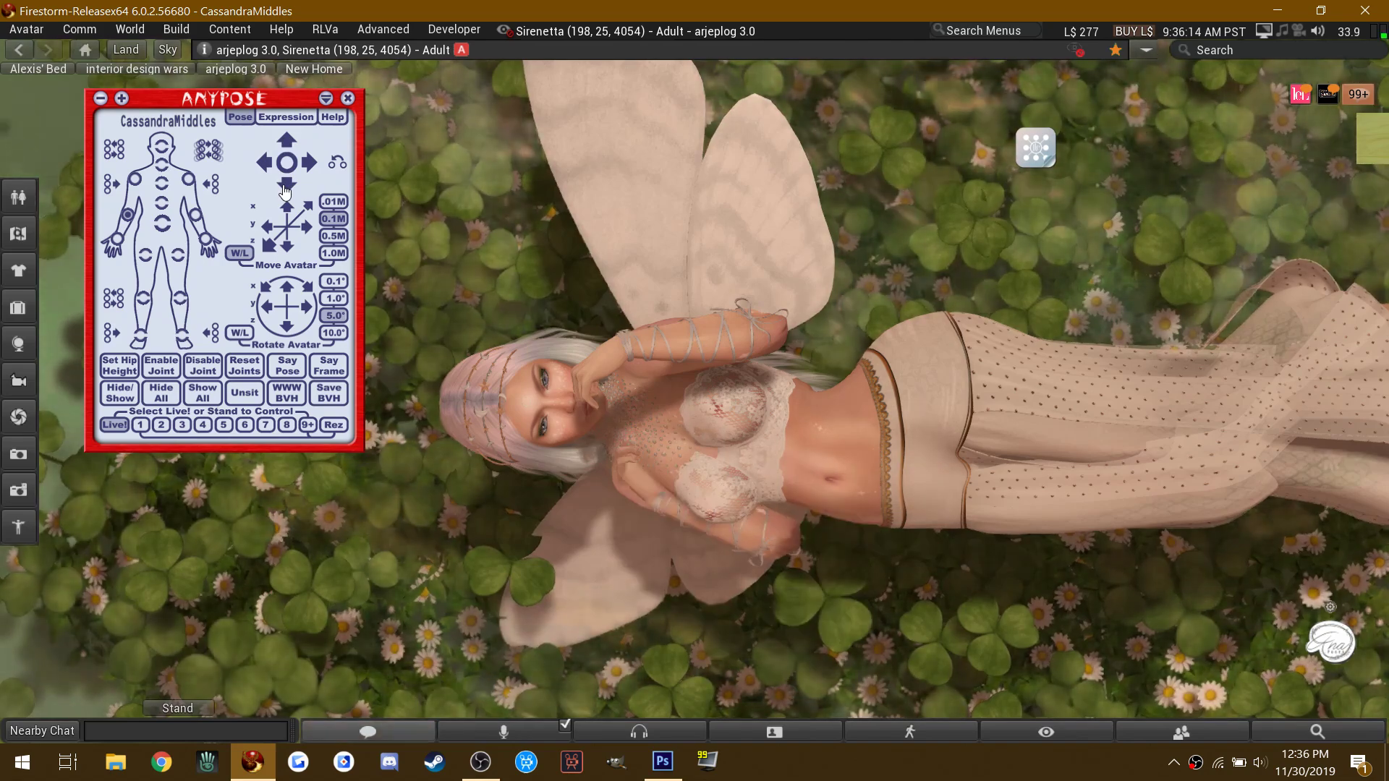
pyautogui.click(285, 185)
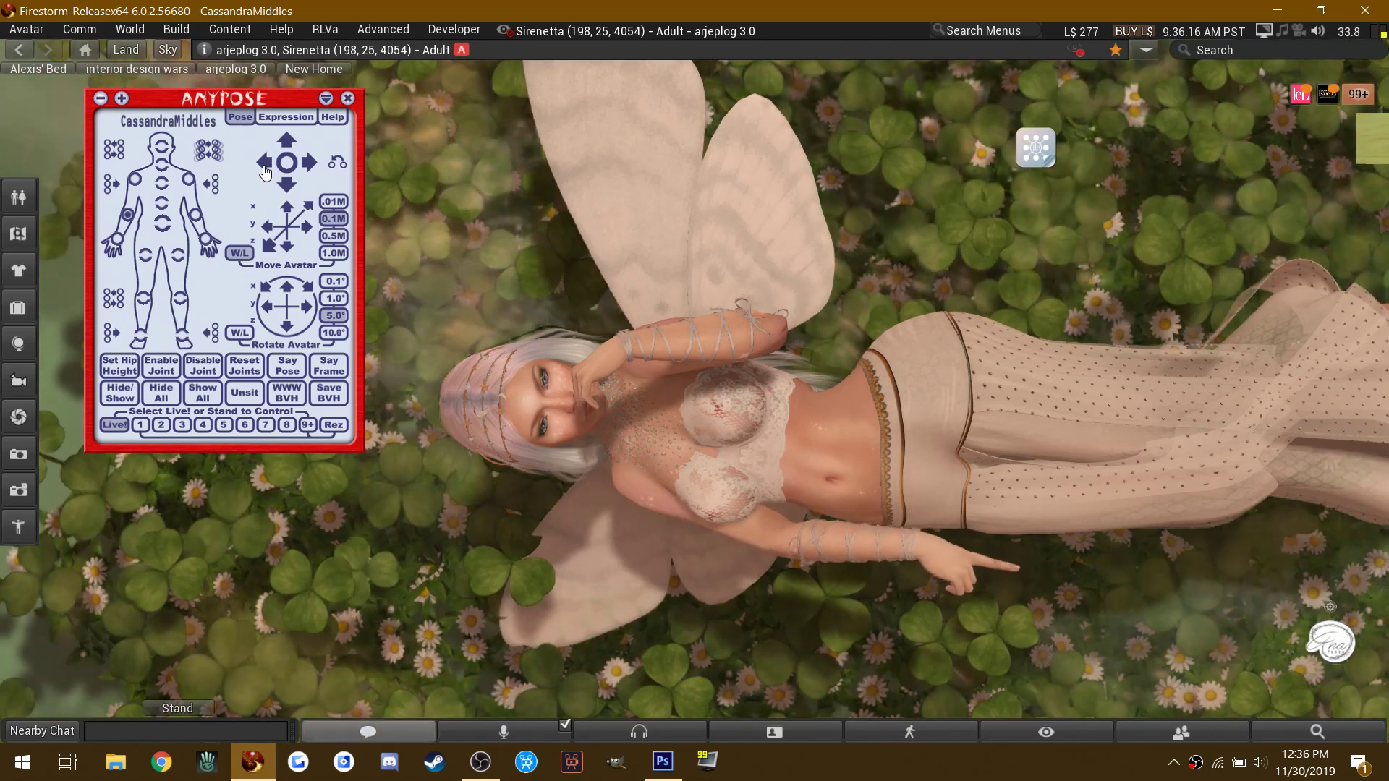
pyautogui.click(264, 163)
pyautogui.click(265, 167)
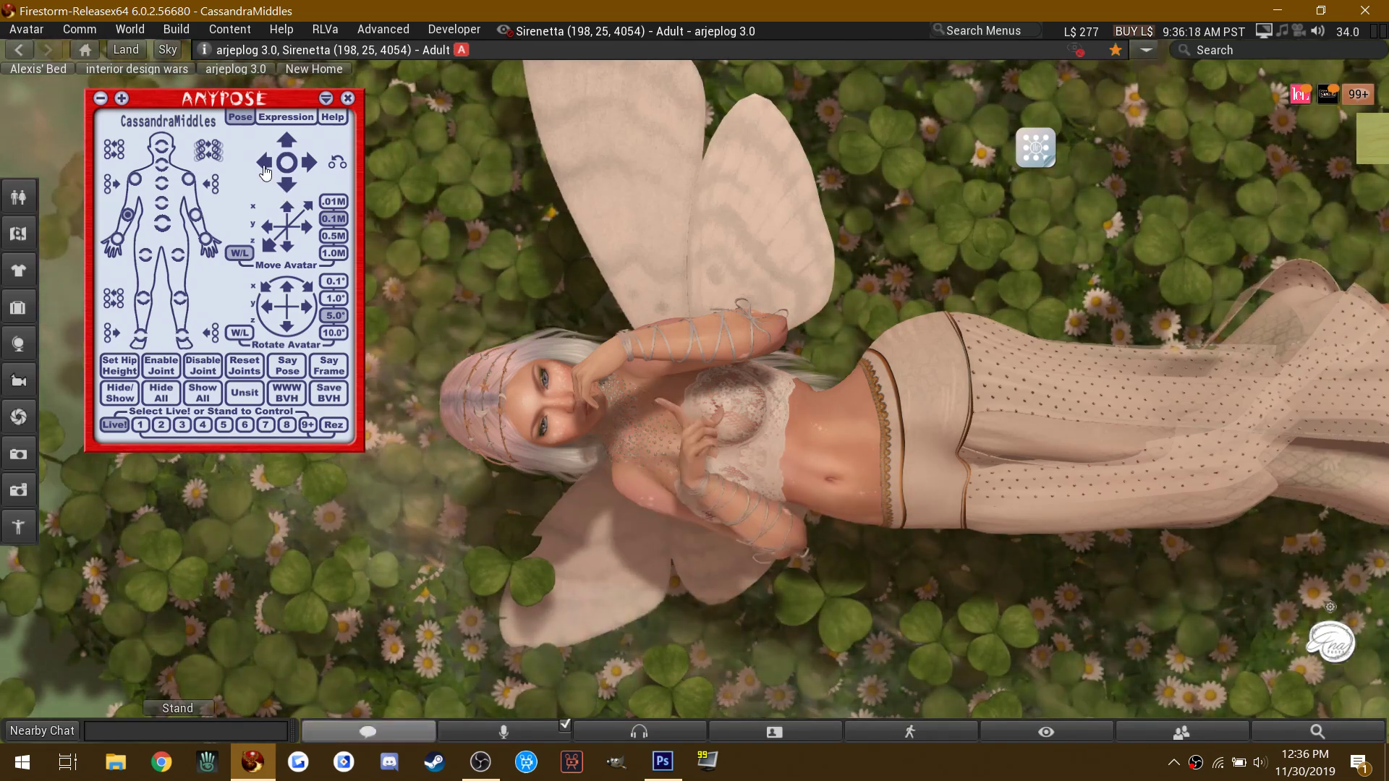
pyautogui.click(265, 166)
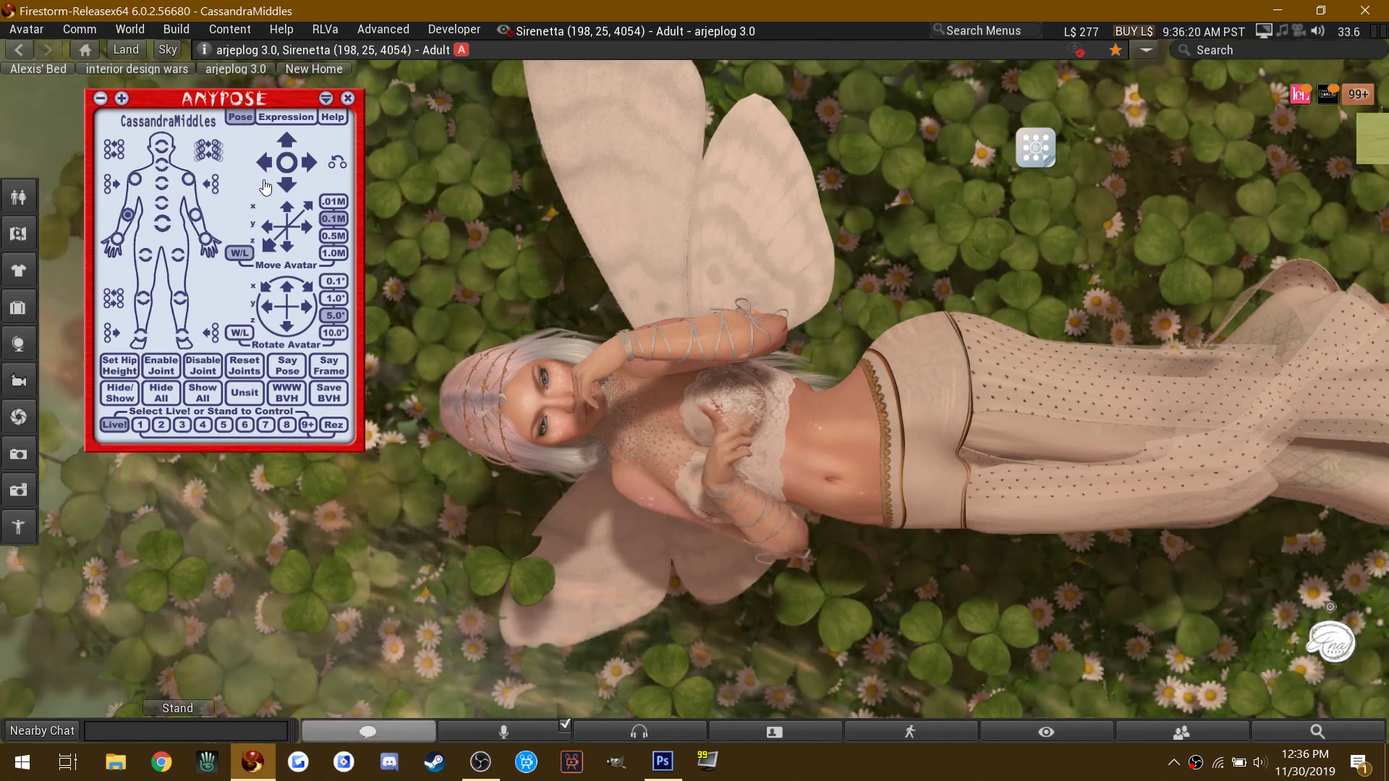
pyautogui.click(310, 170)
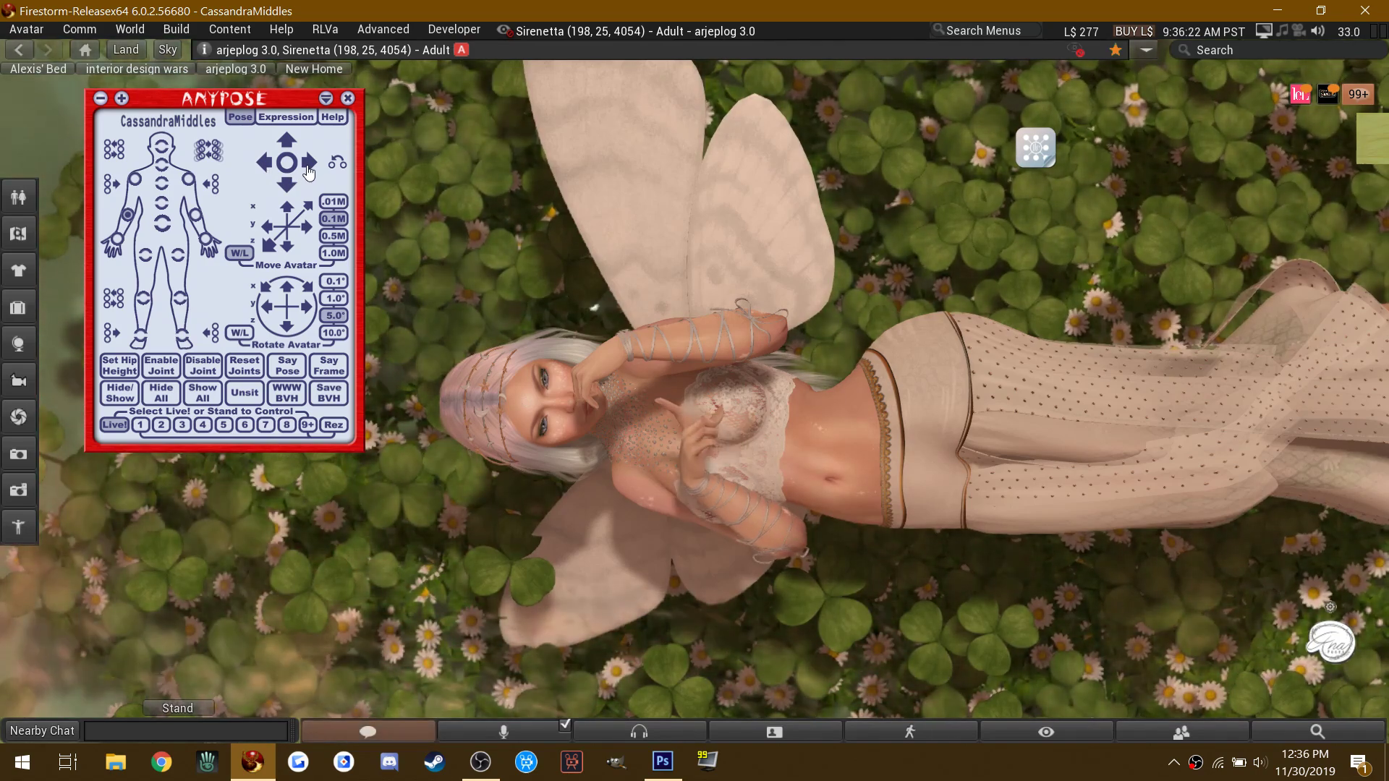
pyautogui.click(287, 185)
pyautogui.click(290, 184)
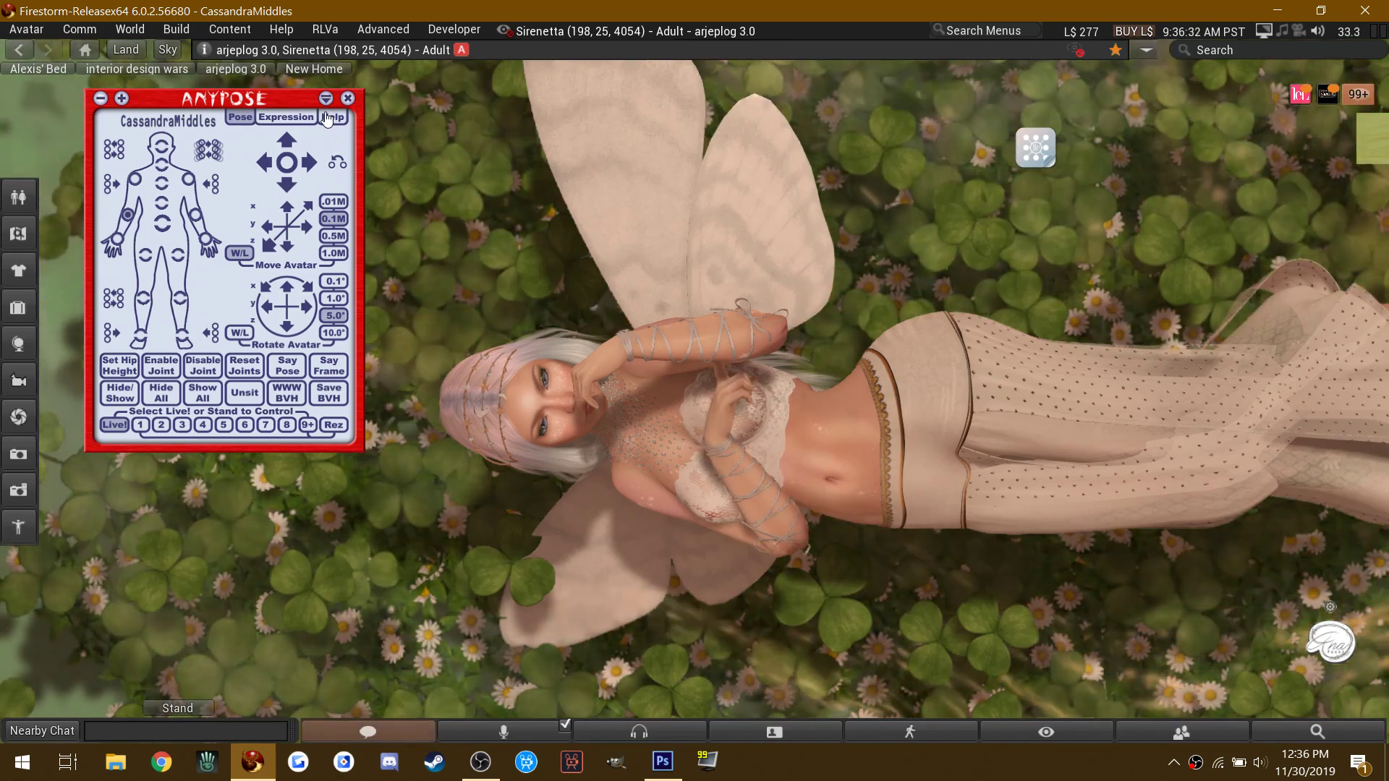
# Step: Output the finished pose's recall code to chat with Say Pose and collapse the AnyPose HUD
pyautogui.click(327, 100)
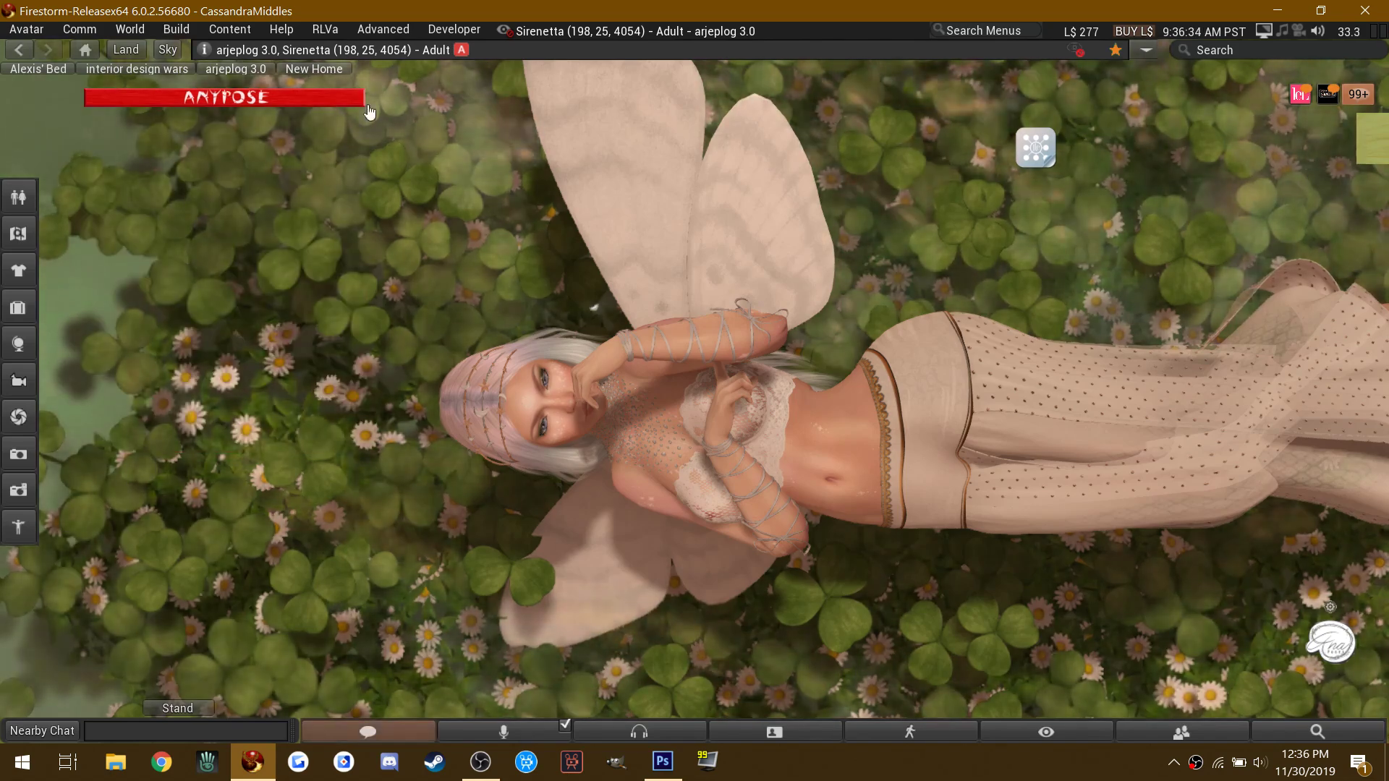
pyautogui.click(330, 101)
pyautogui.click(289, 366)
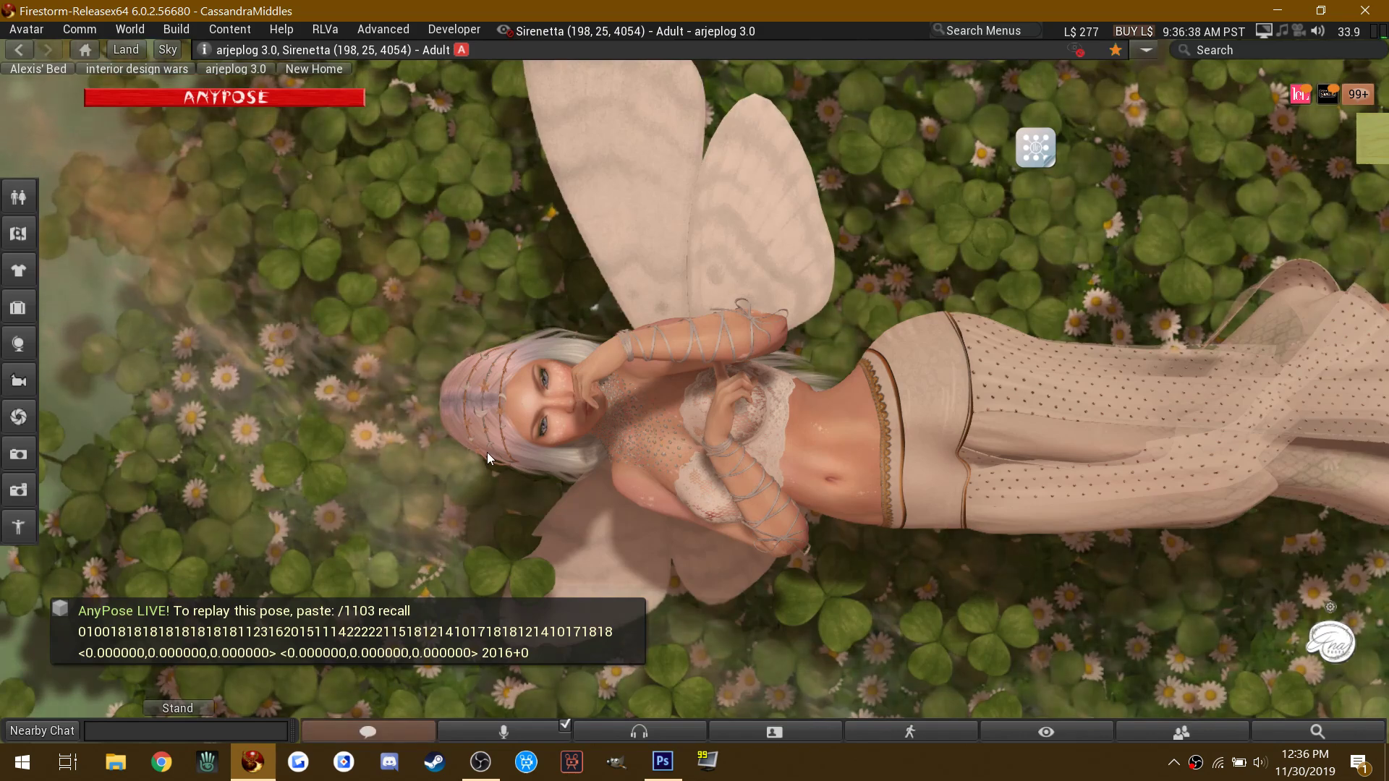
# Step: Open the inventory and shift the collapsed AnyPose HUD sideways in edit mode so it sits out of view
pyautogui.click(18, 307)
pyautogui.rightClick(220, 128)
pyautogui.click(258, 170)
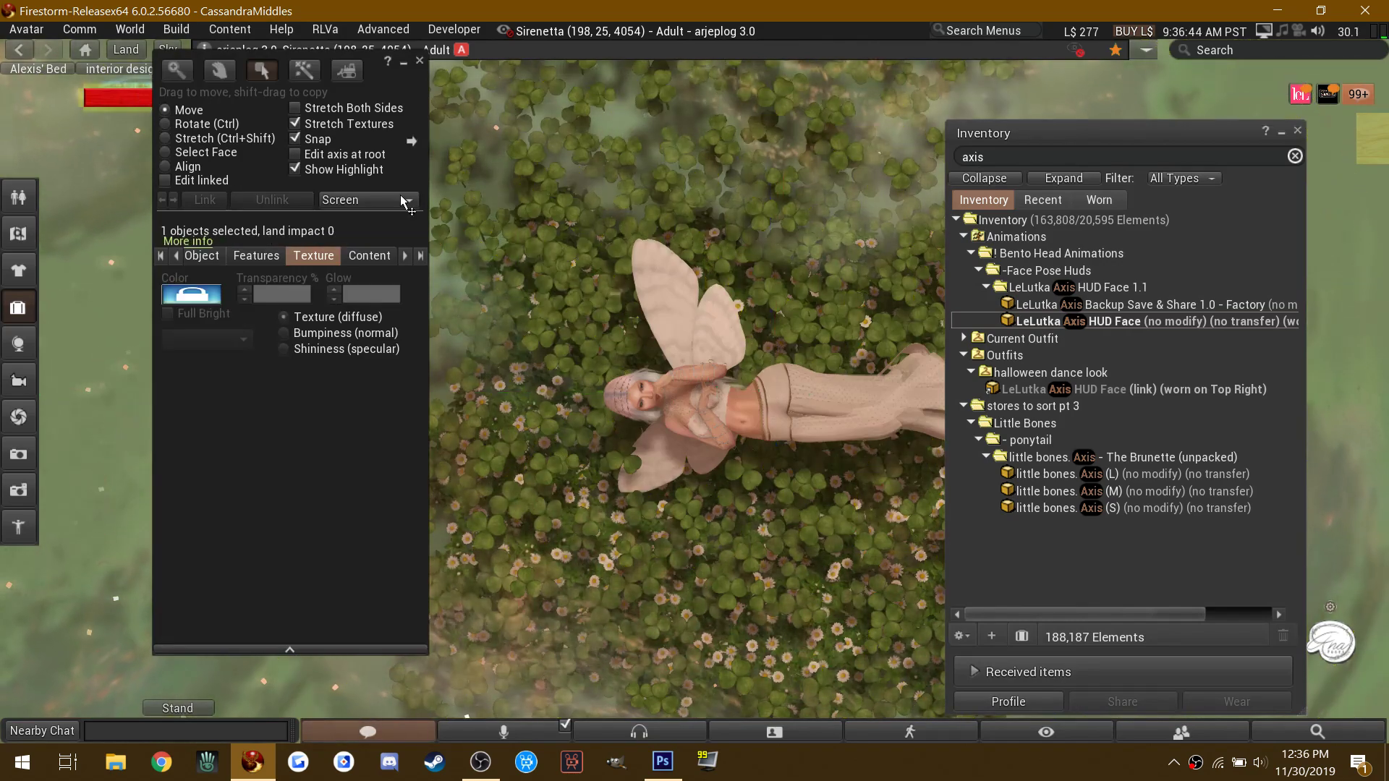
pyautogui.moveTo(640, 334); pyautogui.dragTo(519, 335)
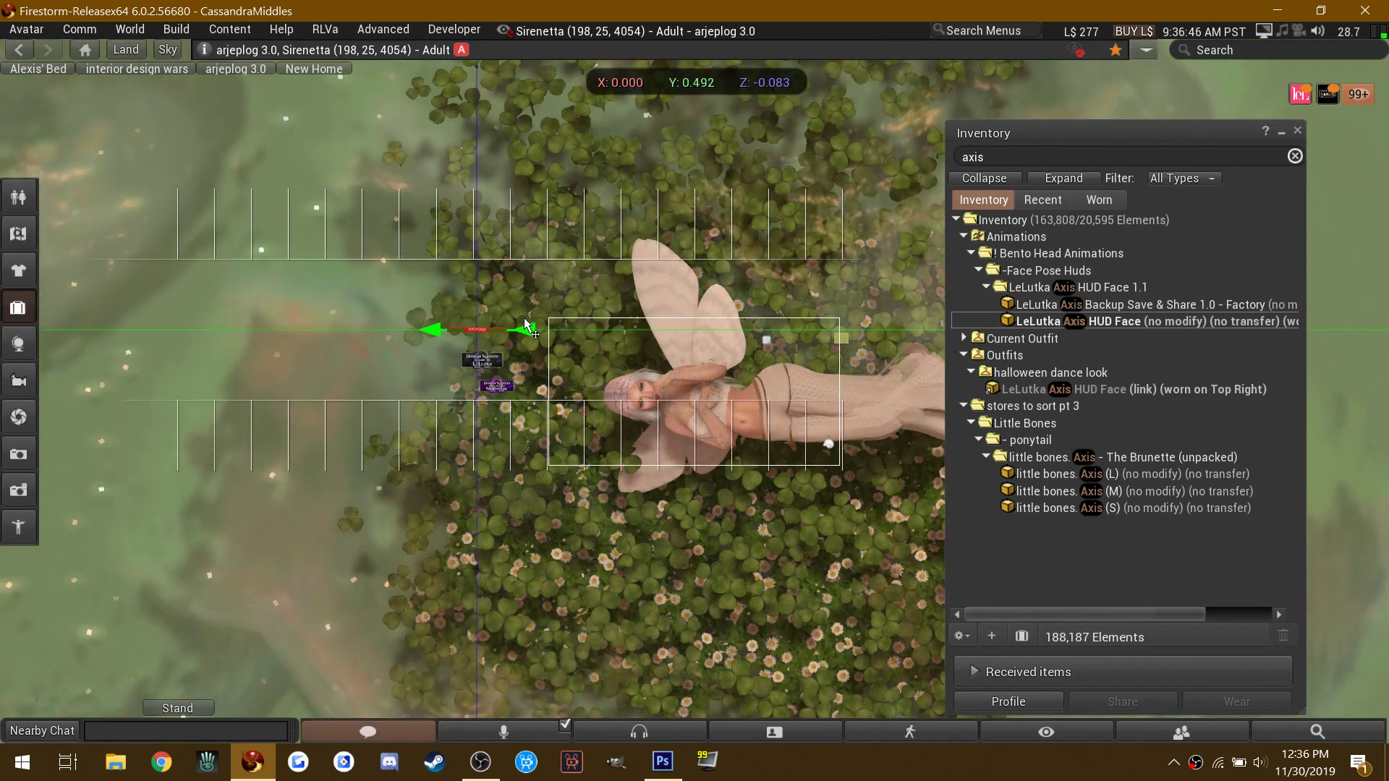
pyautogui.click(420, 61)
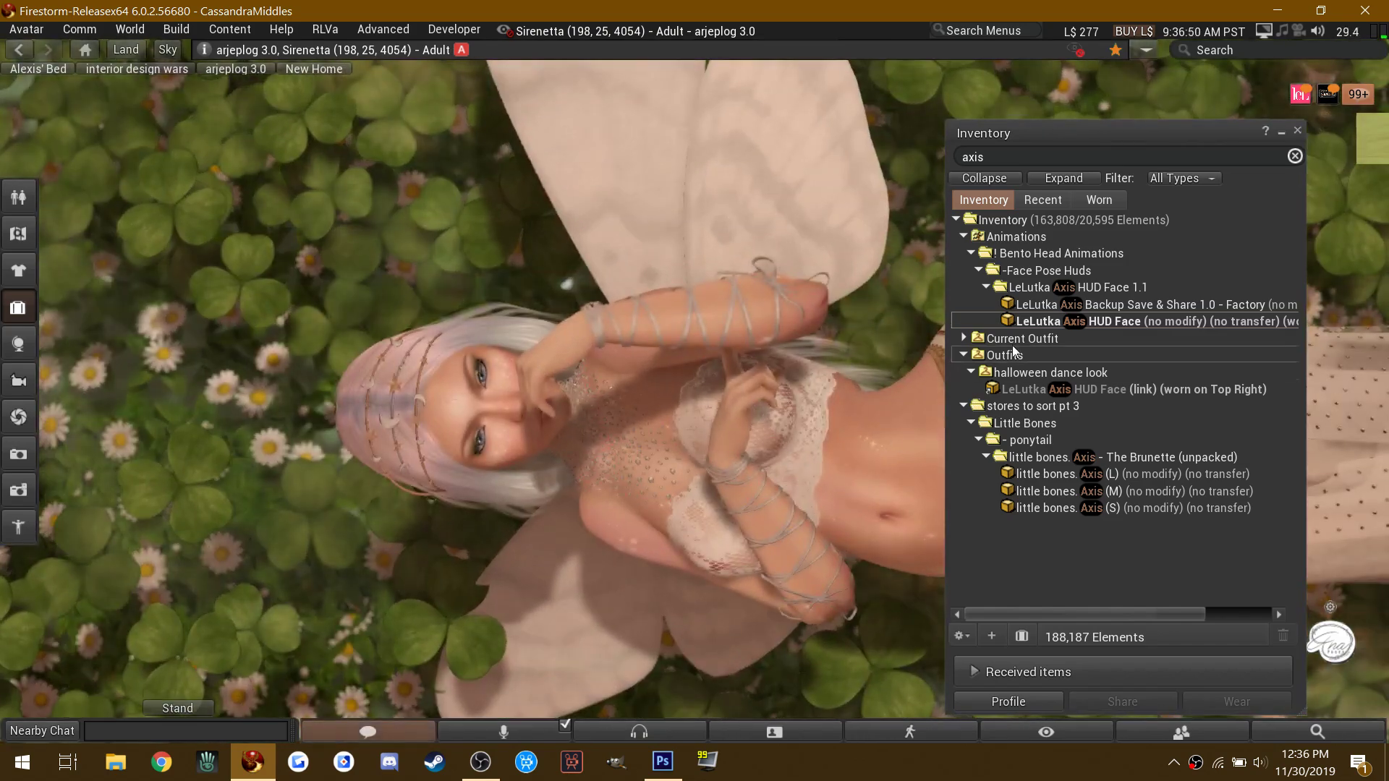
# Step: Search the inventory for "fate", add the FATE Hand Poser HUD v2.0 to the avatar, and close the inventory
pyautogui.click(1006, 156)
pyautogui.press('BackSpace')
pyautogui.press('BackSpace')
pyautogui.press('BackSpace')
pyautogui.press('BackSpace')
pyautogui.write('fa')
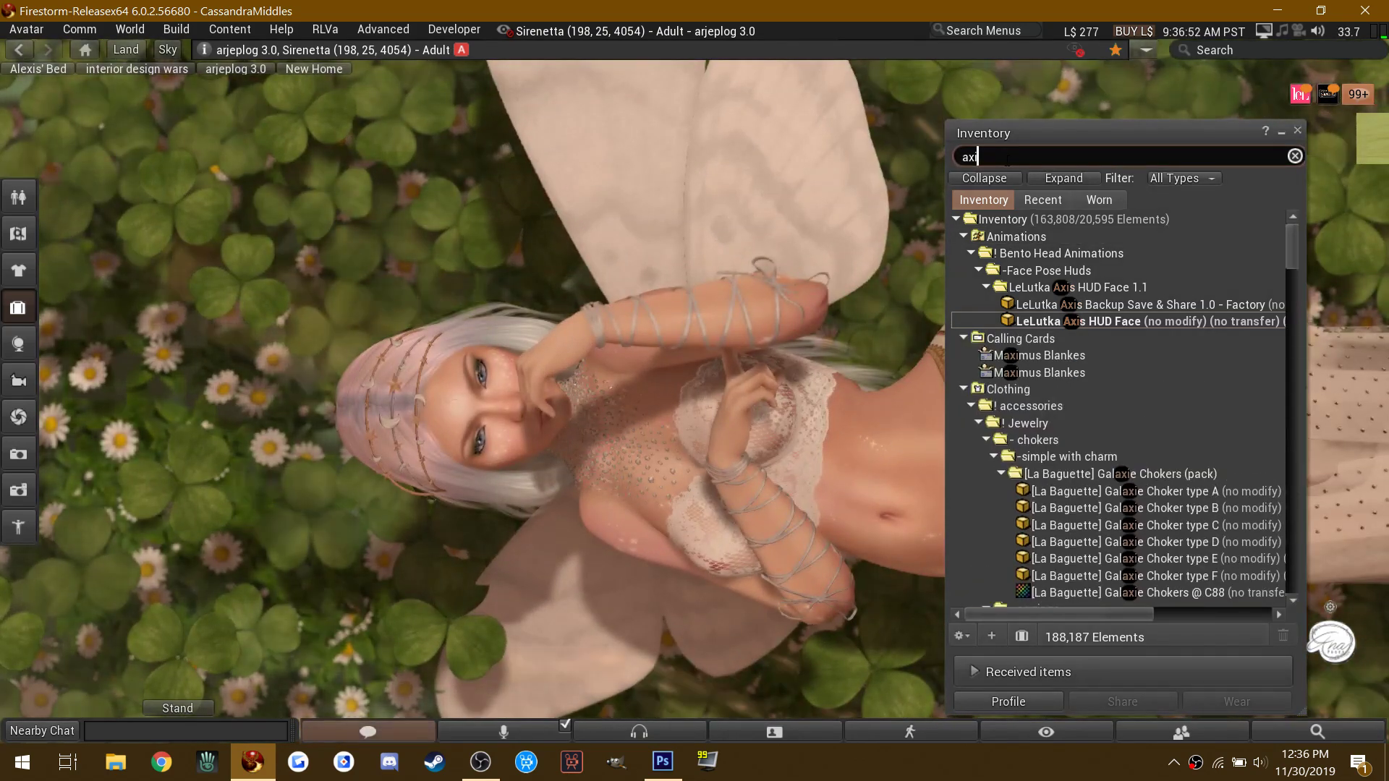
pyautogui.write('te')
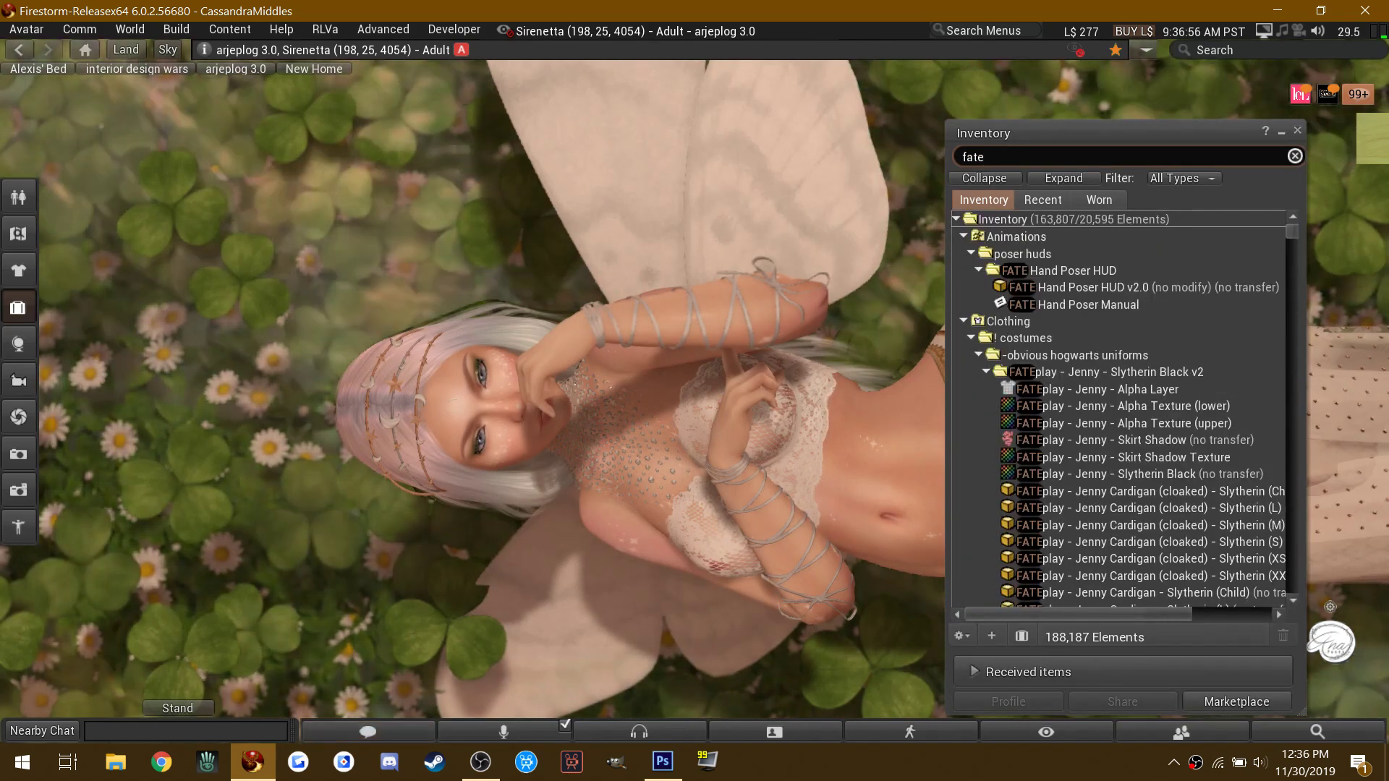
pyautogui.rightClick(1070, 288)
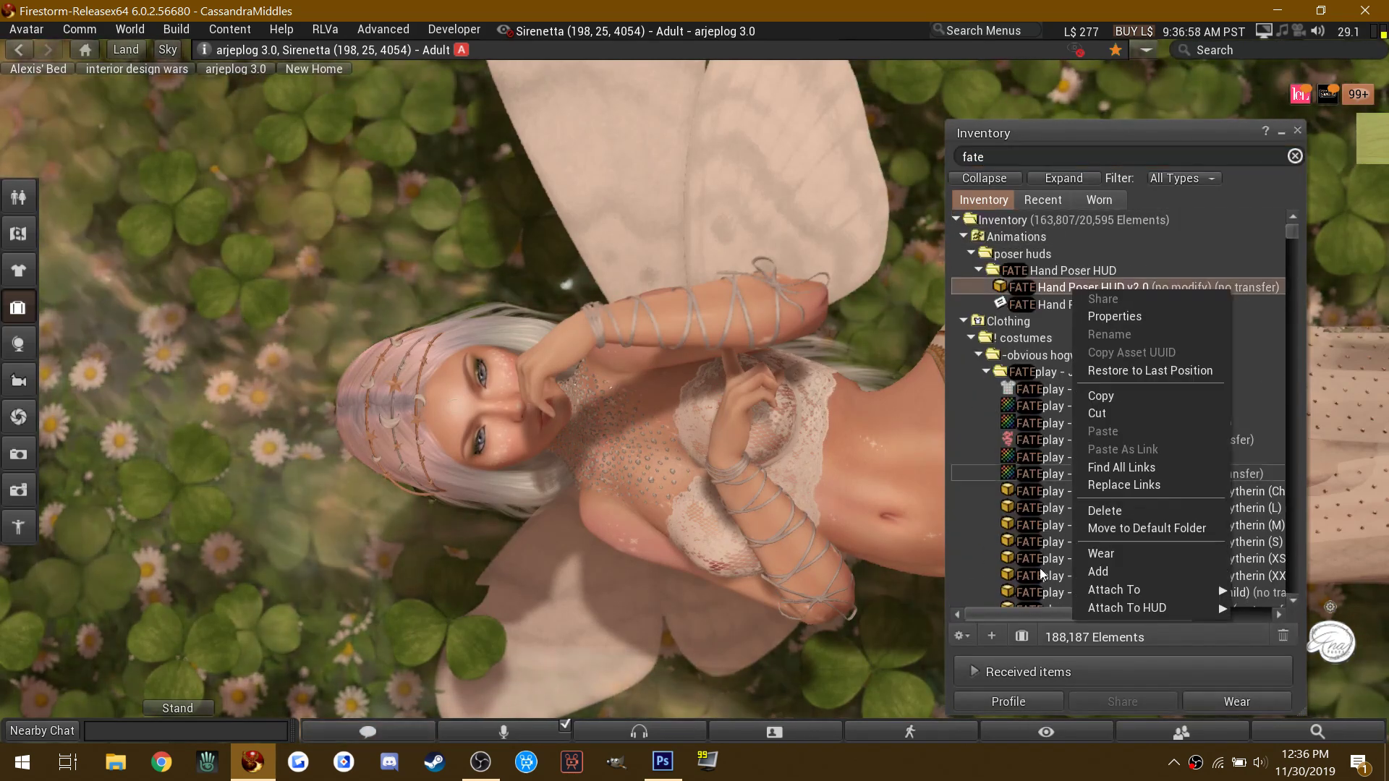
pyautogui.click(1097, 572)
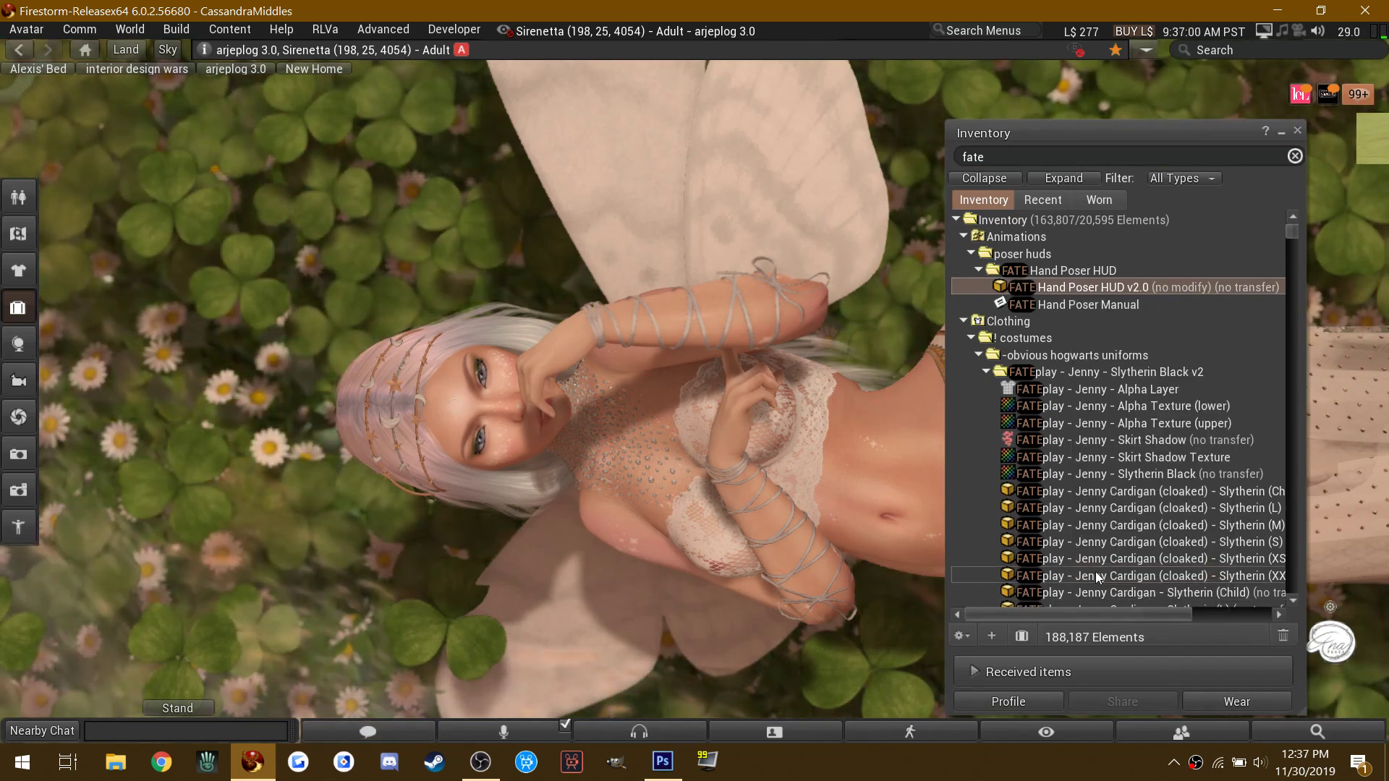
pyautogui.click(1297, 131)
pyautogui.click(709, 615)
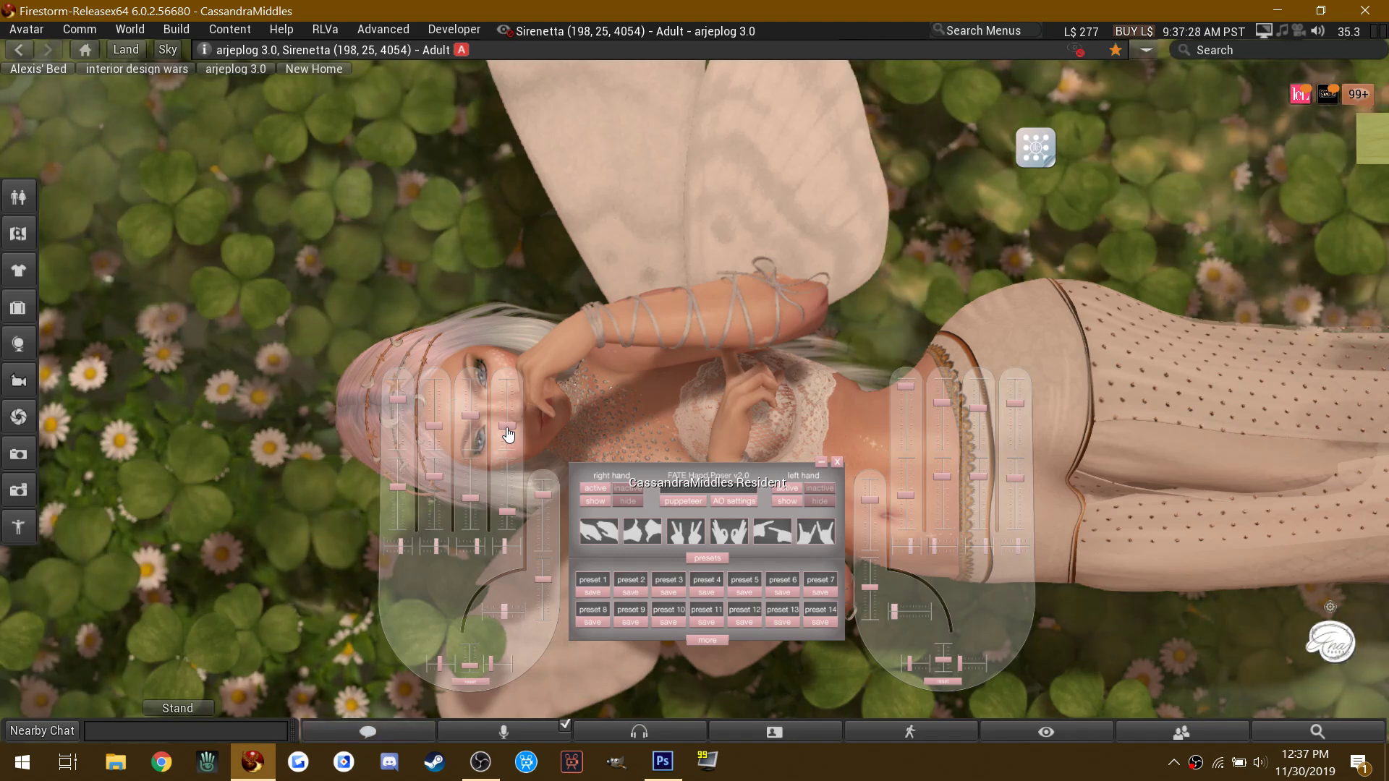
# Step: Try different bends for the right hand's index finger, finishing with it more extended over the chest
pyautogui.click(509, 434)
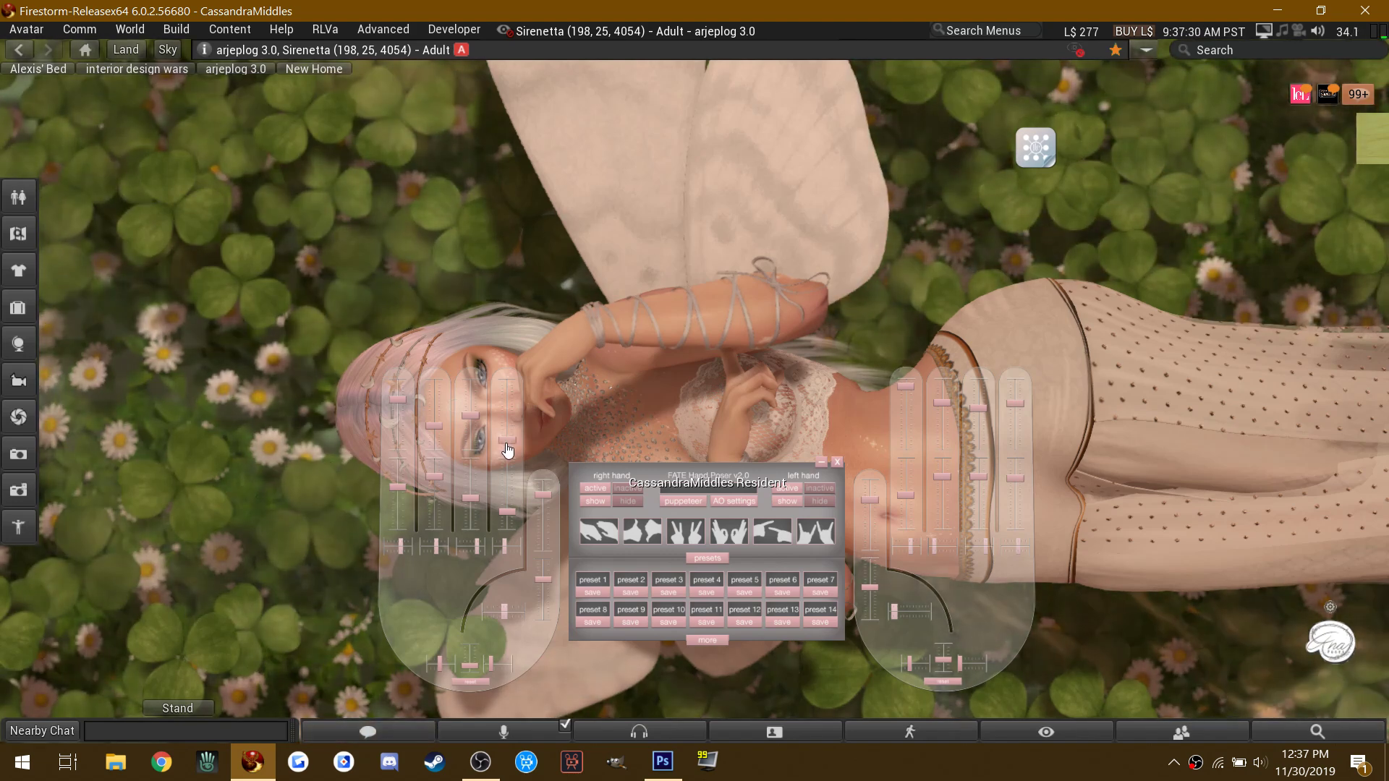
pyautogui.click(507, 391)
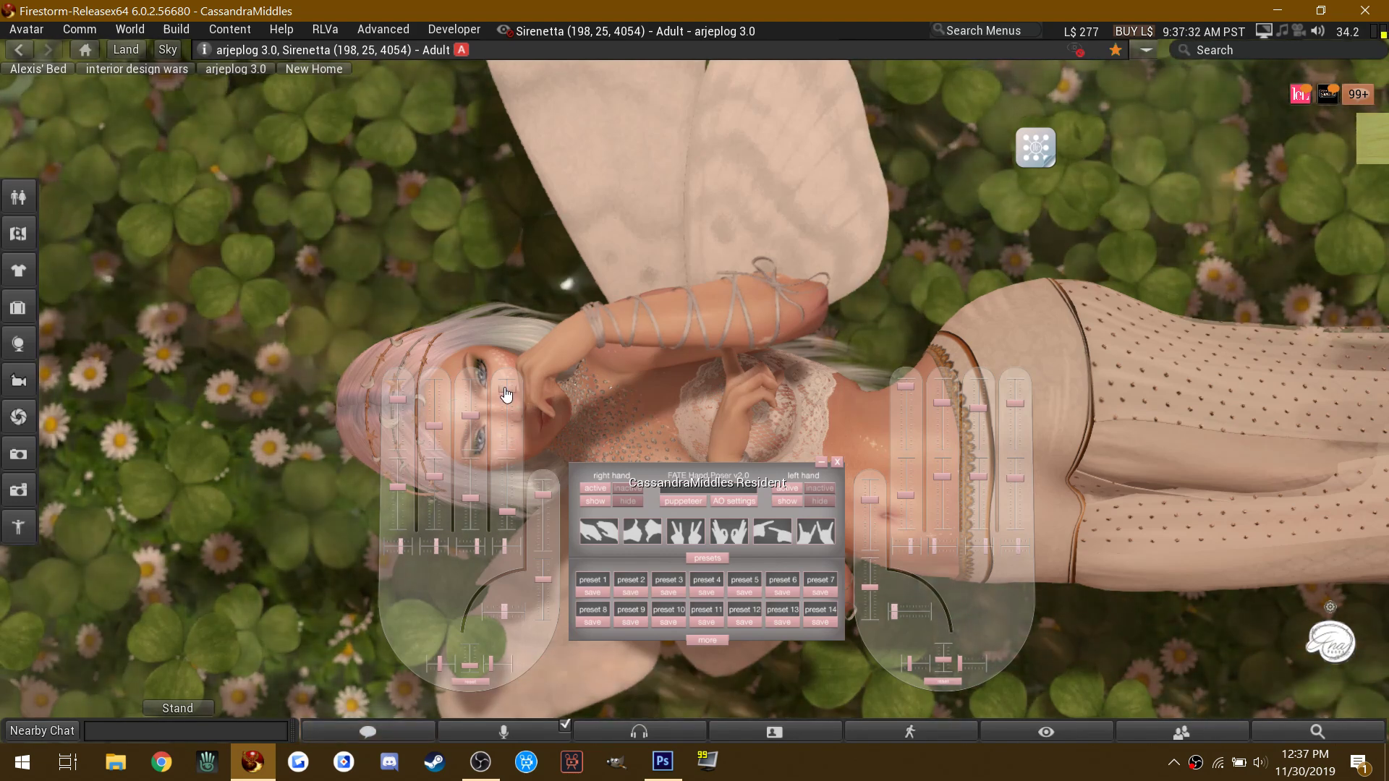
pyautogui.click(509, 478)
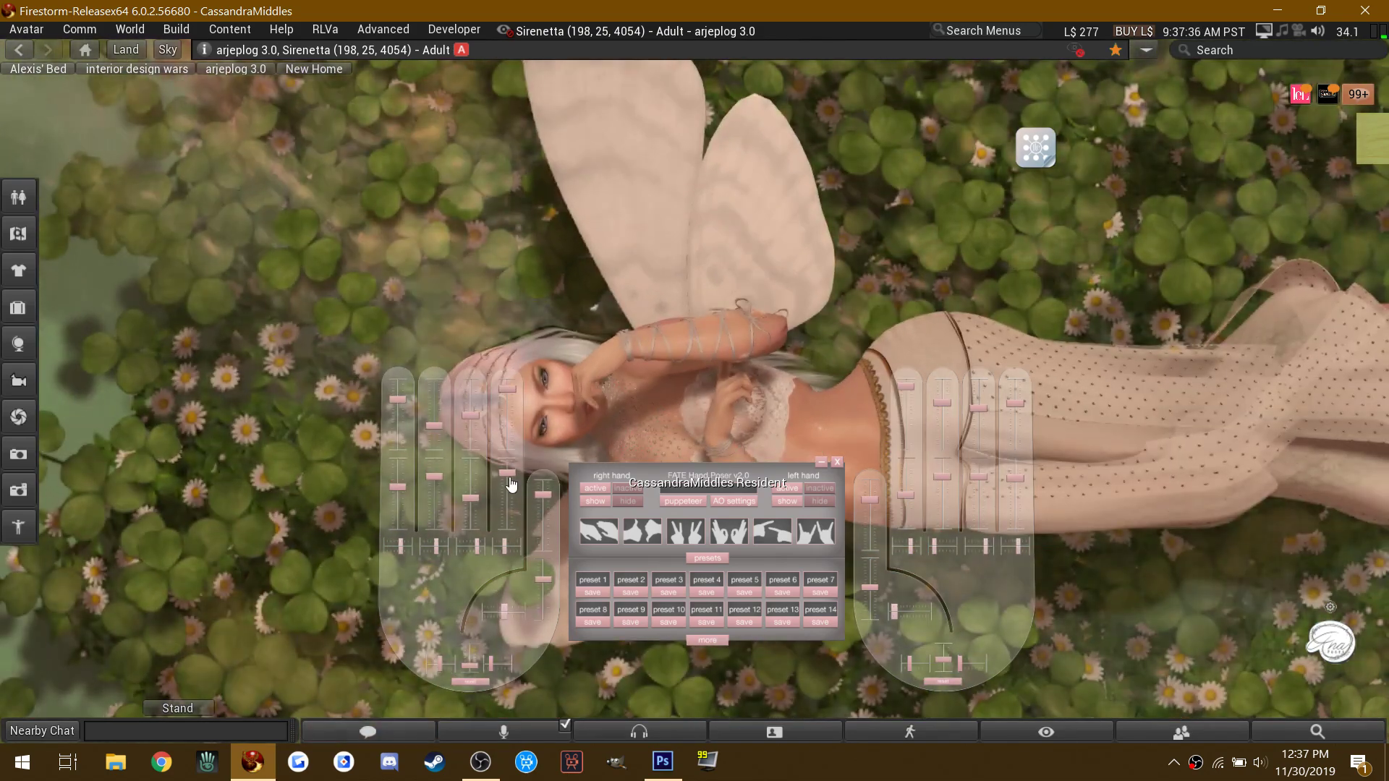
pyautogui.click(509, 426)
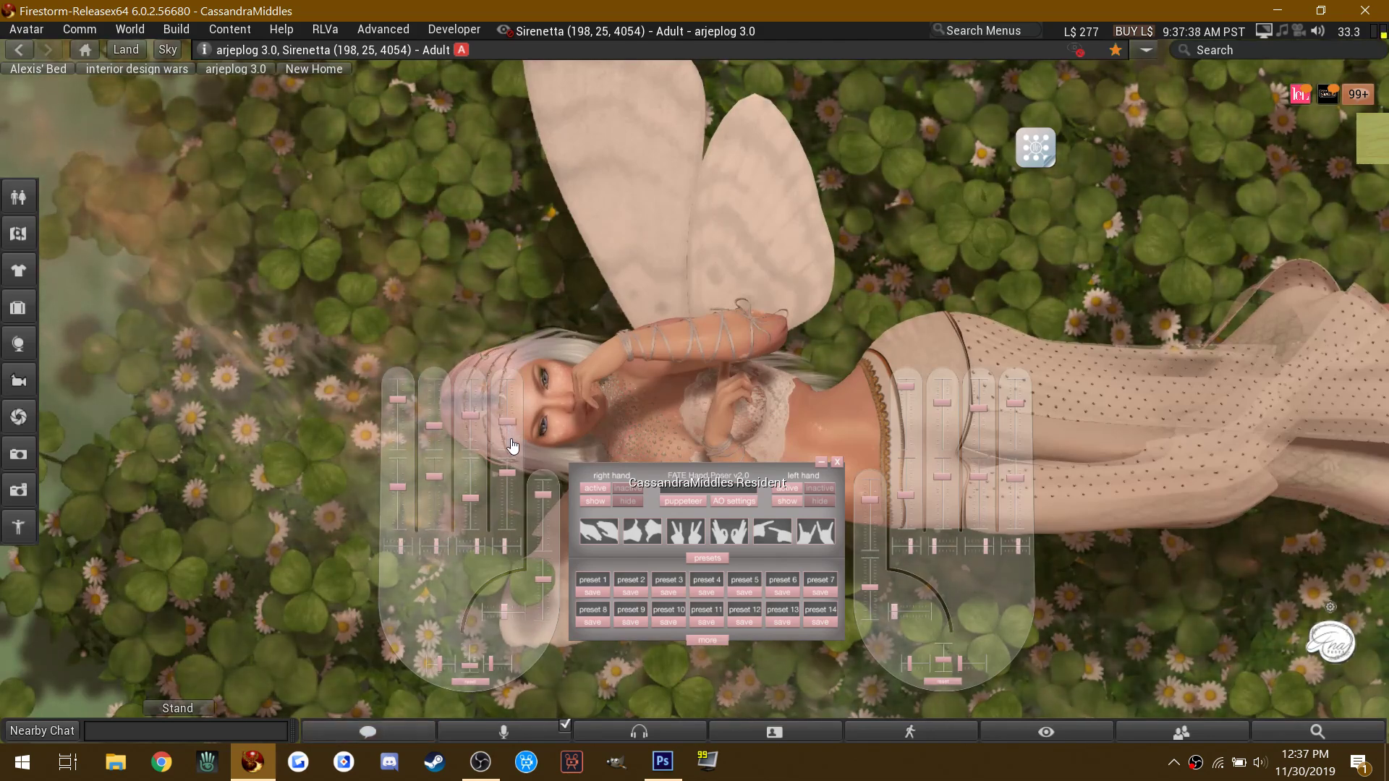
pyautogui.click(511, 441)
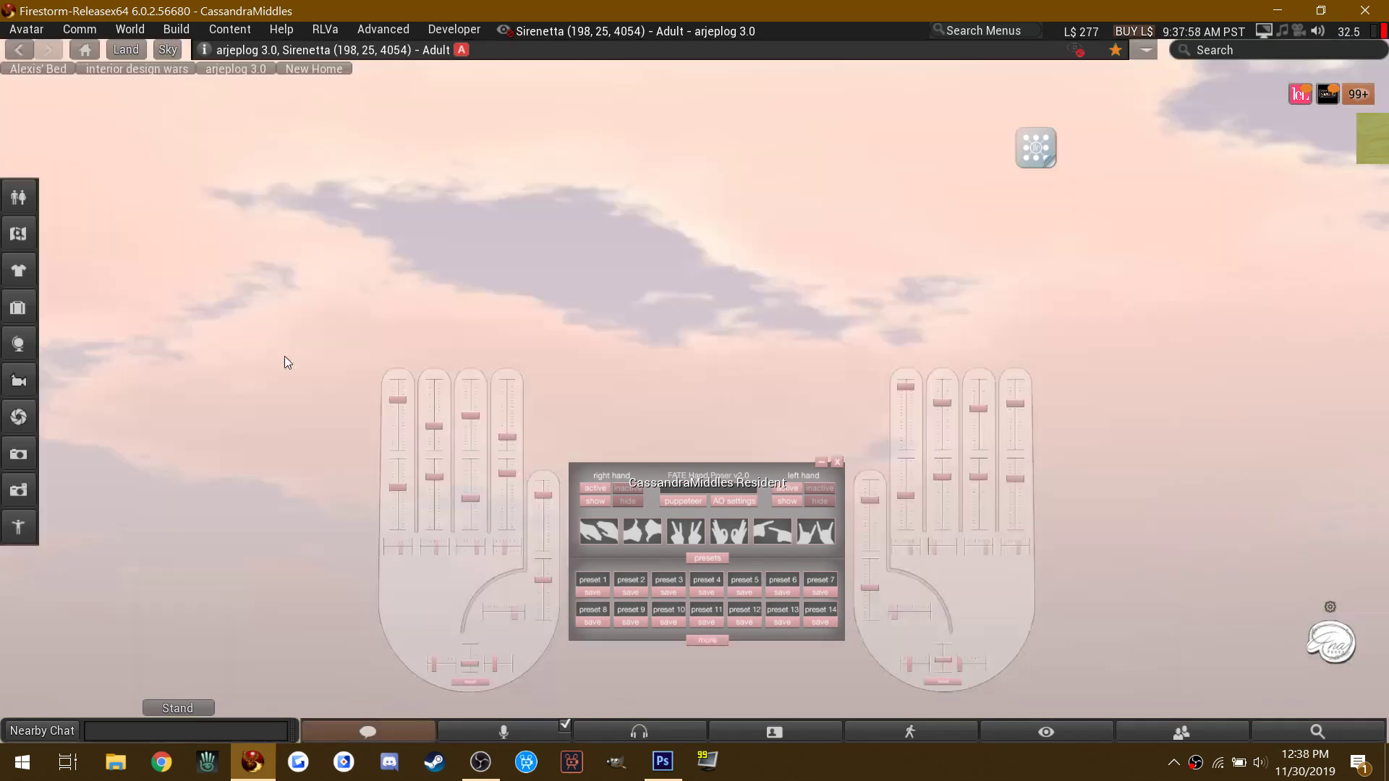
pyautogui.scroll(5, 285, 356)
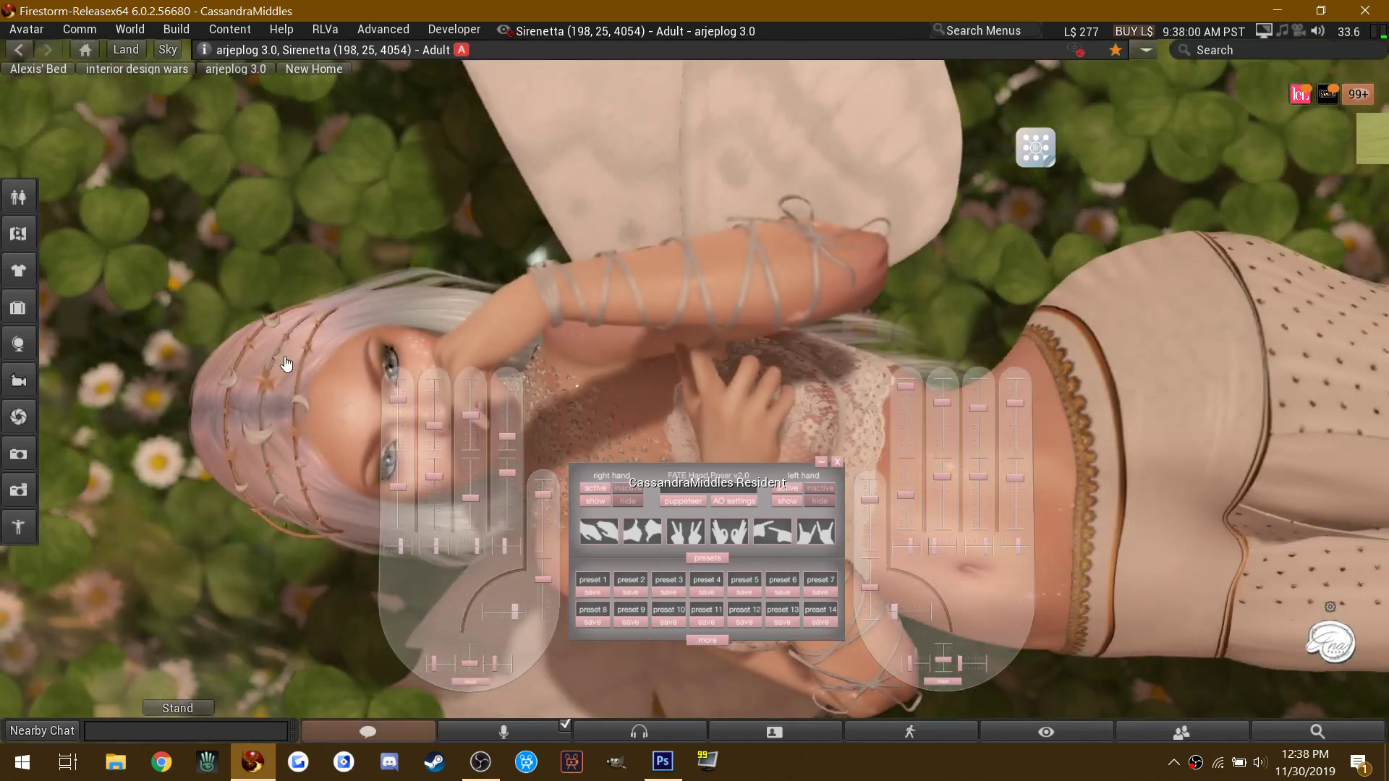
pyautogui.moveTo(506, 436); pyautogui.dragTo(508, 412)
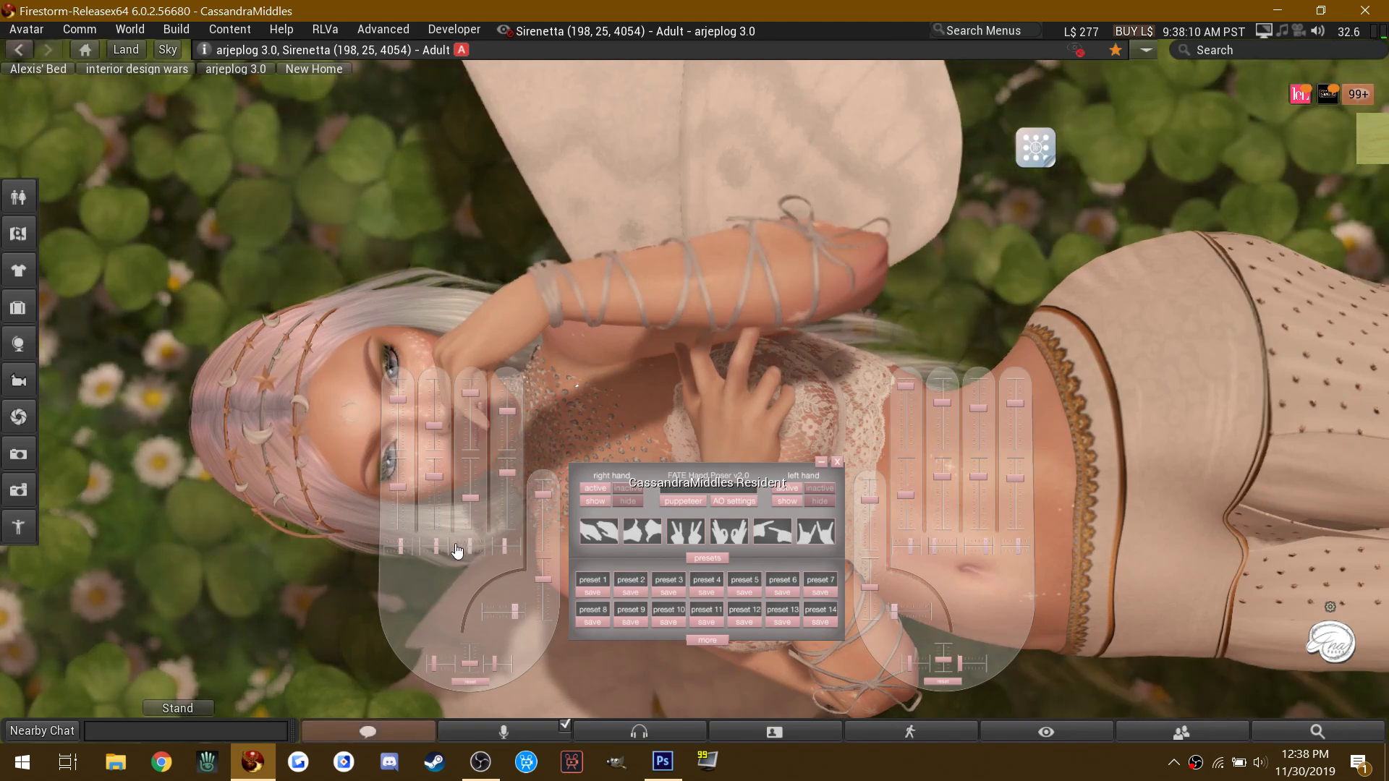
# Step: Try adjusting the curl of the right hand's middle, ring and little fingers and the sideways spread of its middle and index fingers
pyautogui.moveTo(458, 554); pyautogui.dragTo(518, 552)
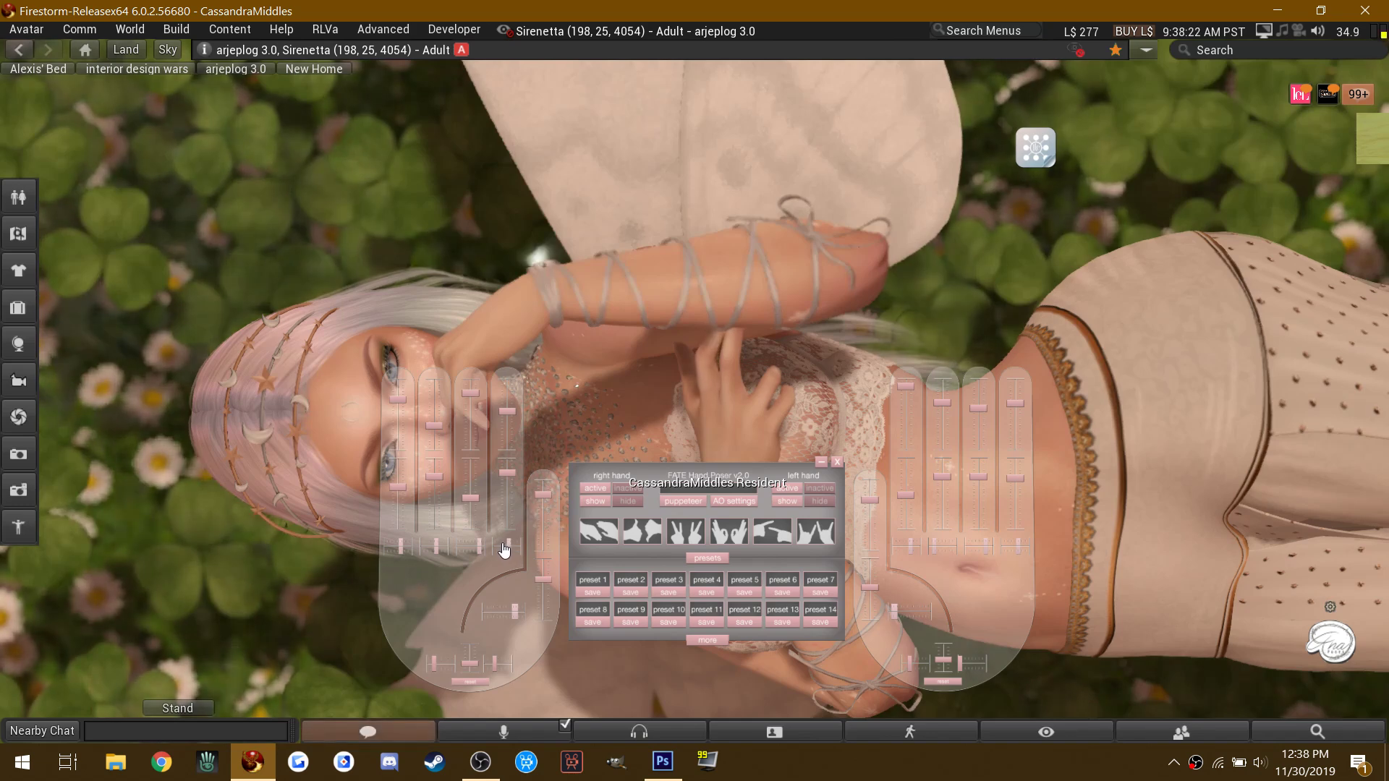
pyautogui.click(471, 420)
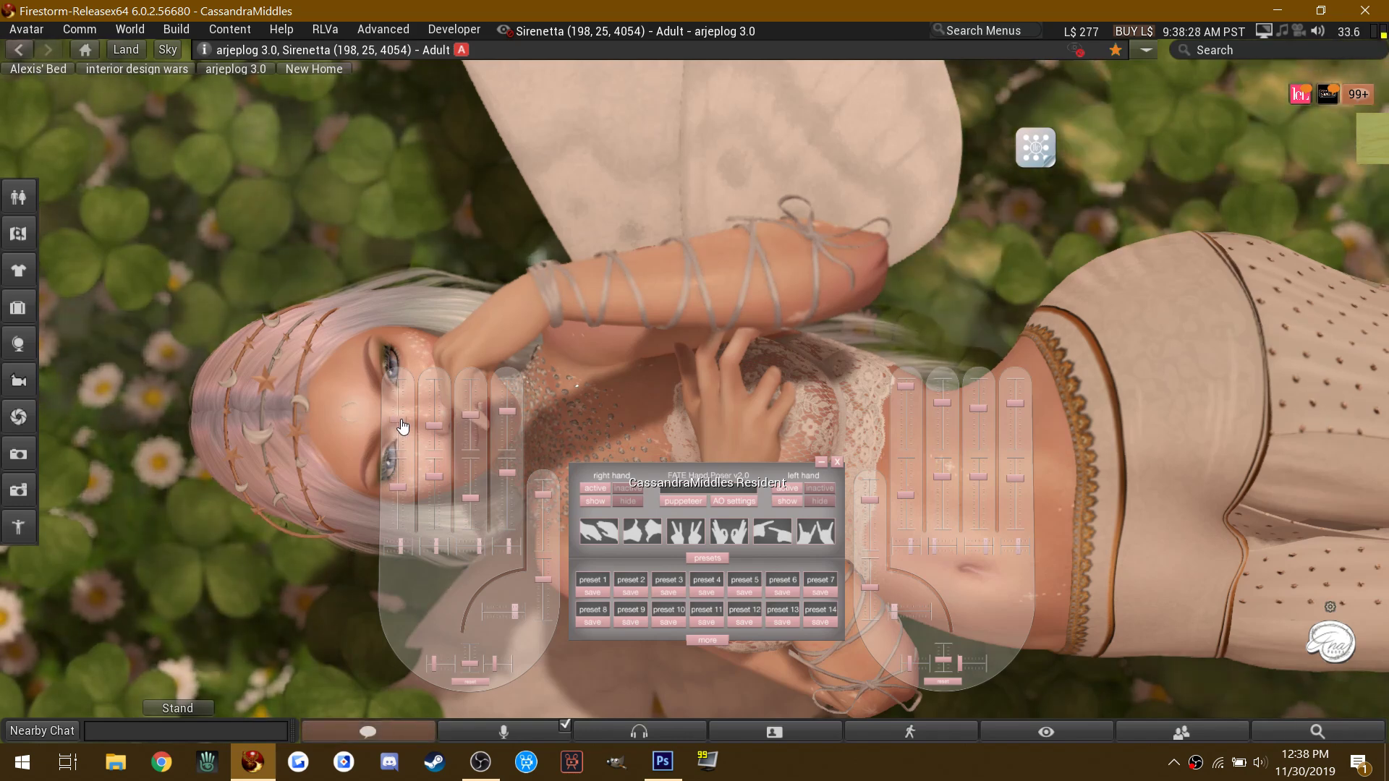
pyautogui.moveTo(403, 426); pyautogui.dragTo(400, 403)
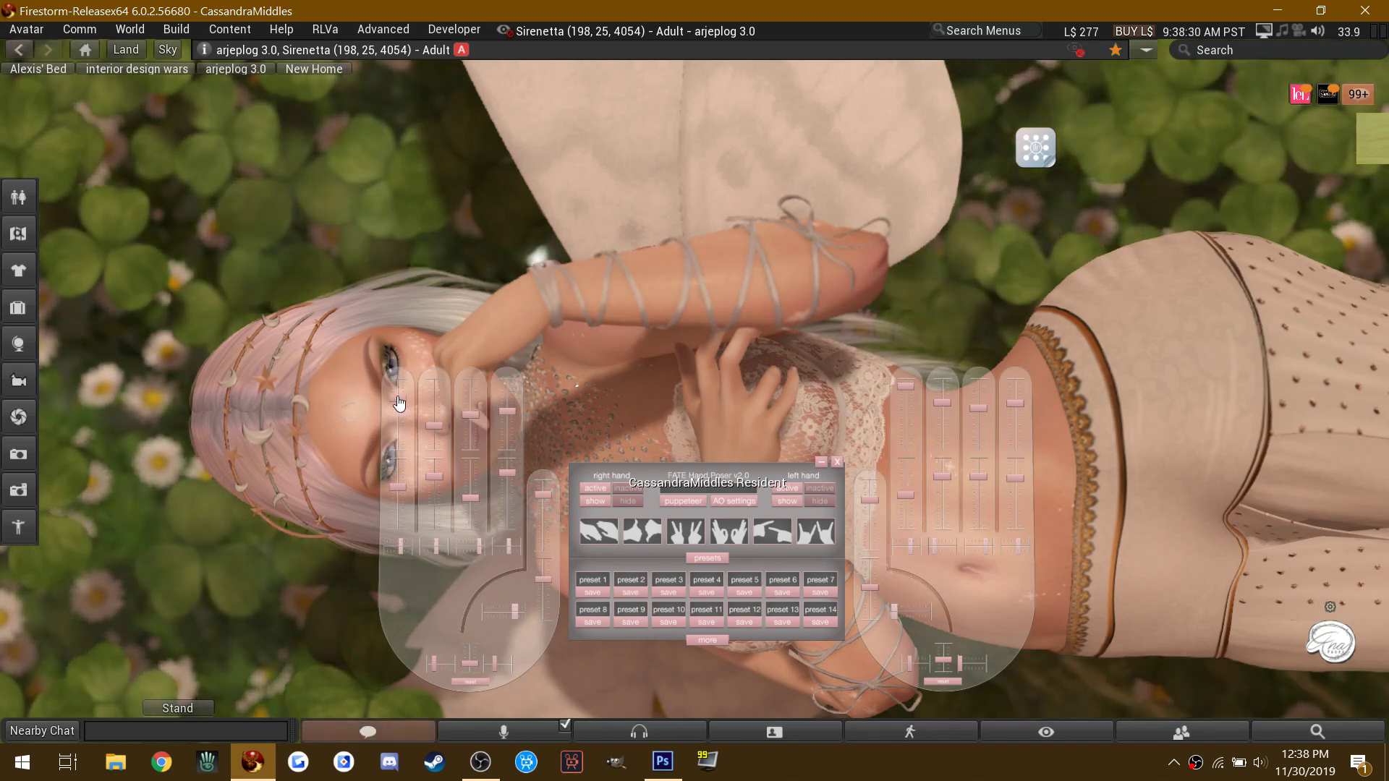
pyautogui.click(432, 412)
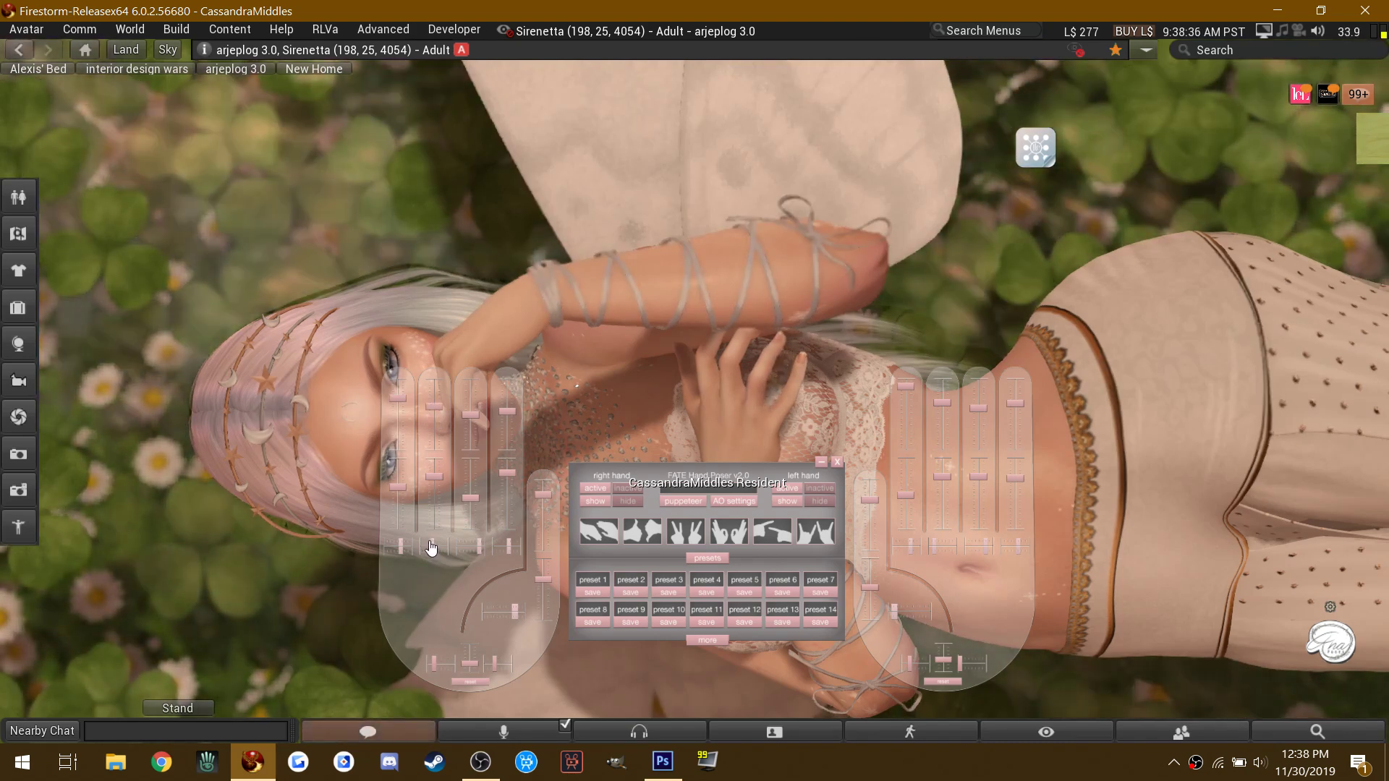
pyautogui.click(501, 548)
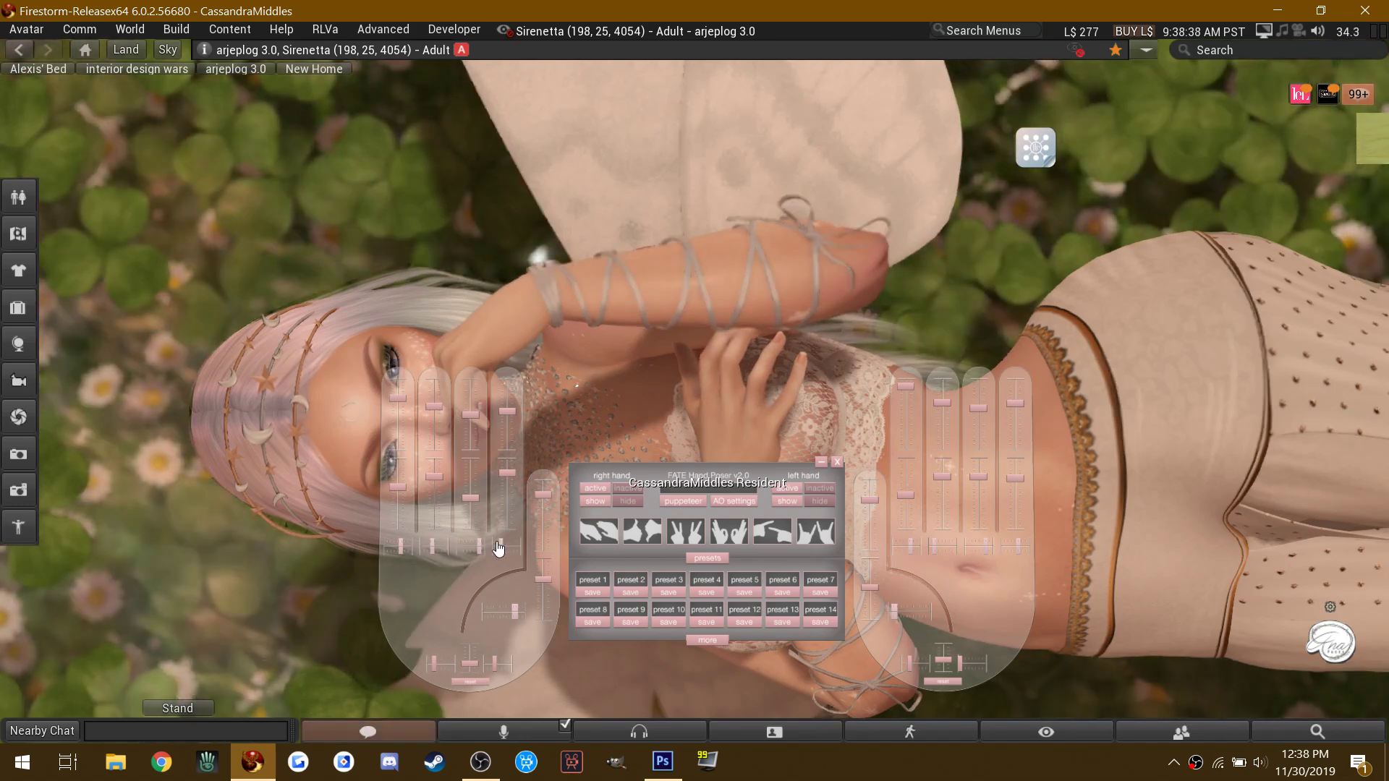
pyautogui.click(512, 549)
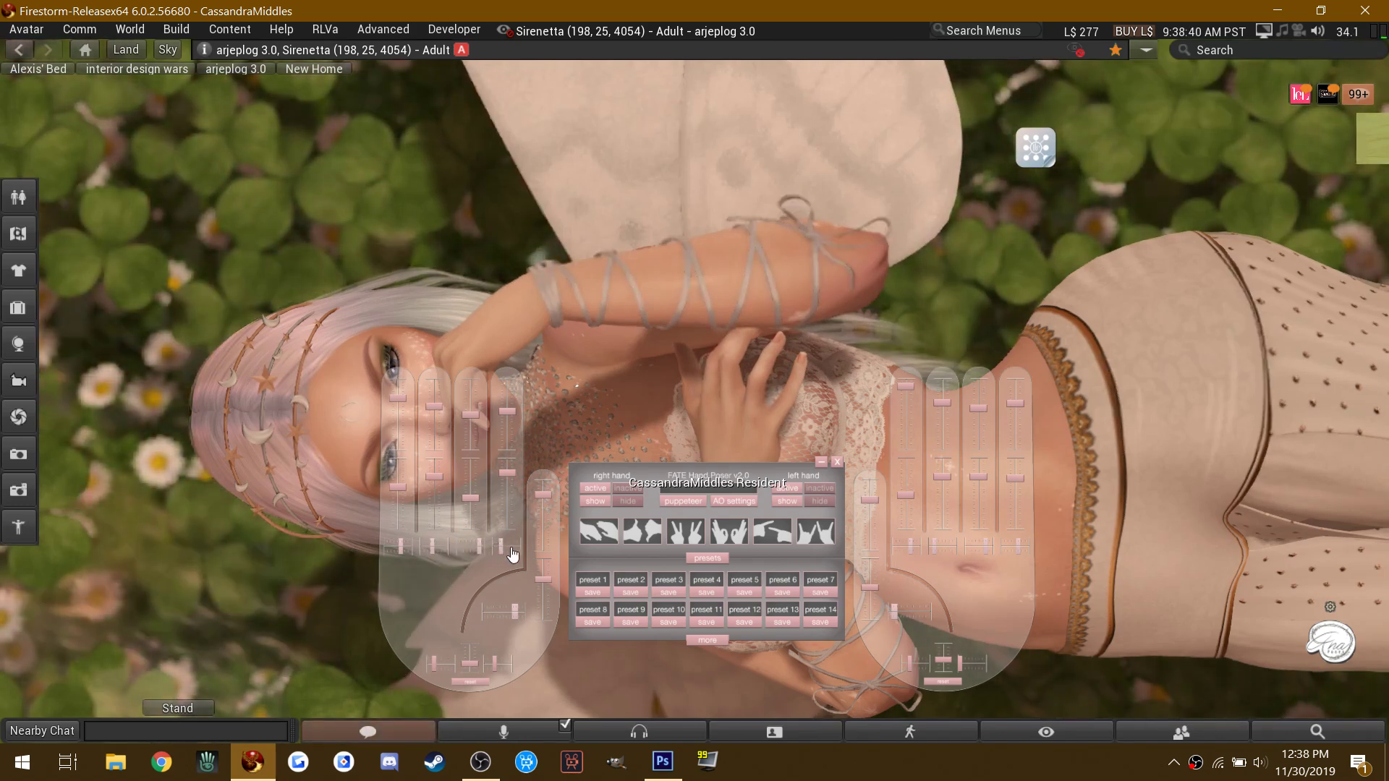
# Step: Apply the first pictured hand preset to extend the fingers of both hands, and dismiss the script warning window
pyautogui.click(606, 531)
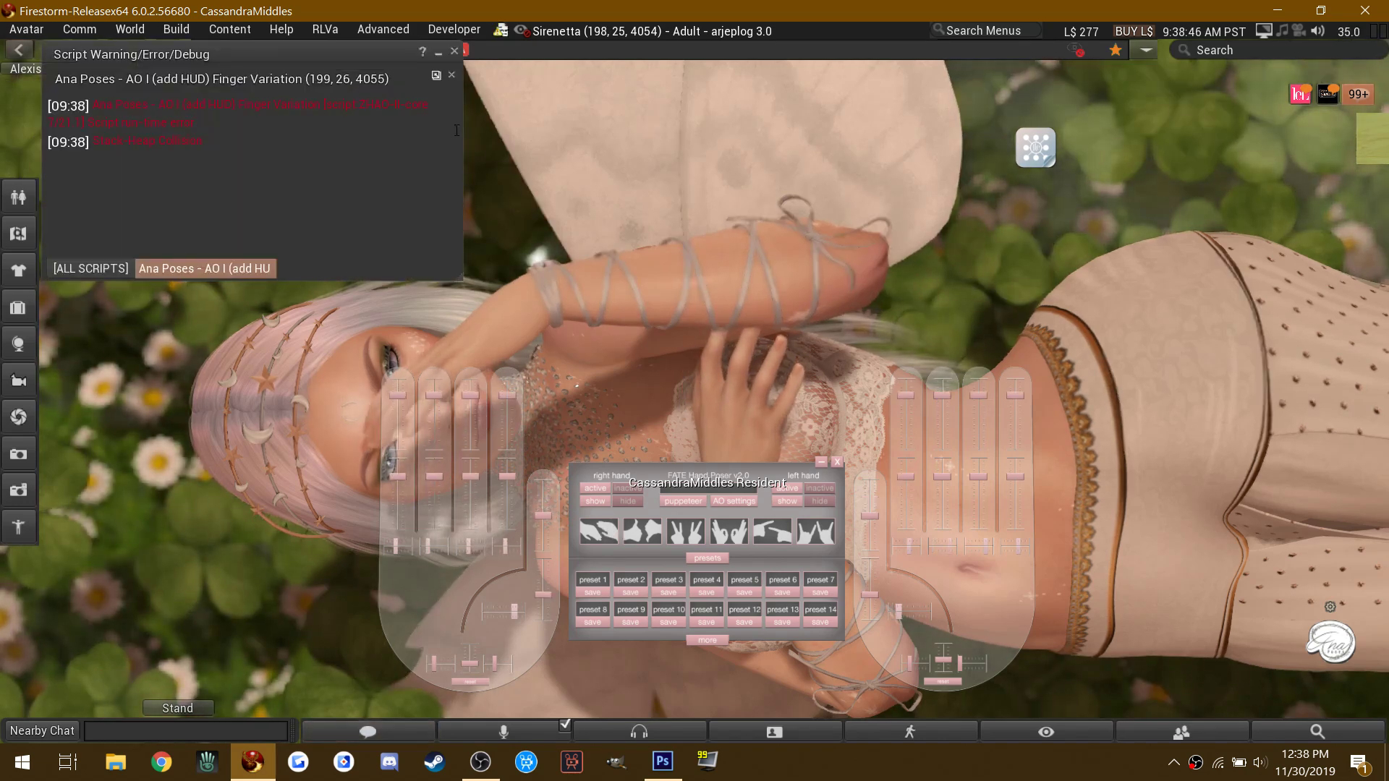
pyautogui.click(456, 52)
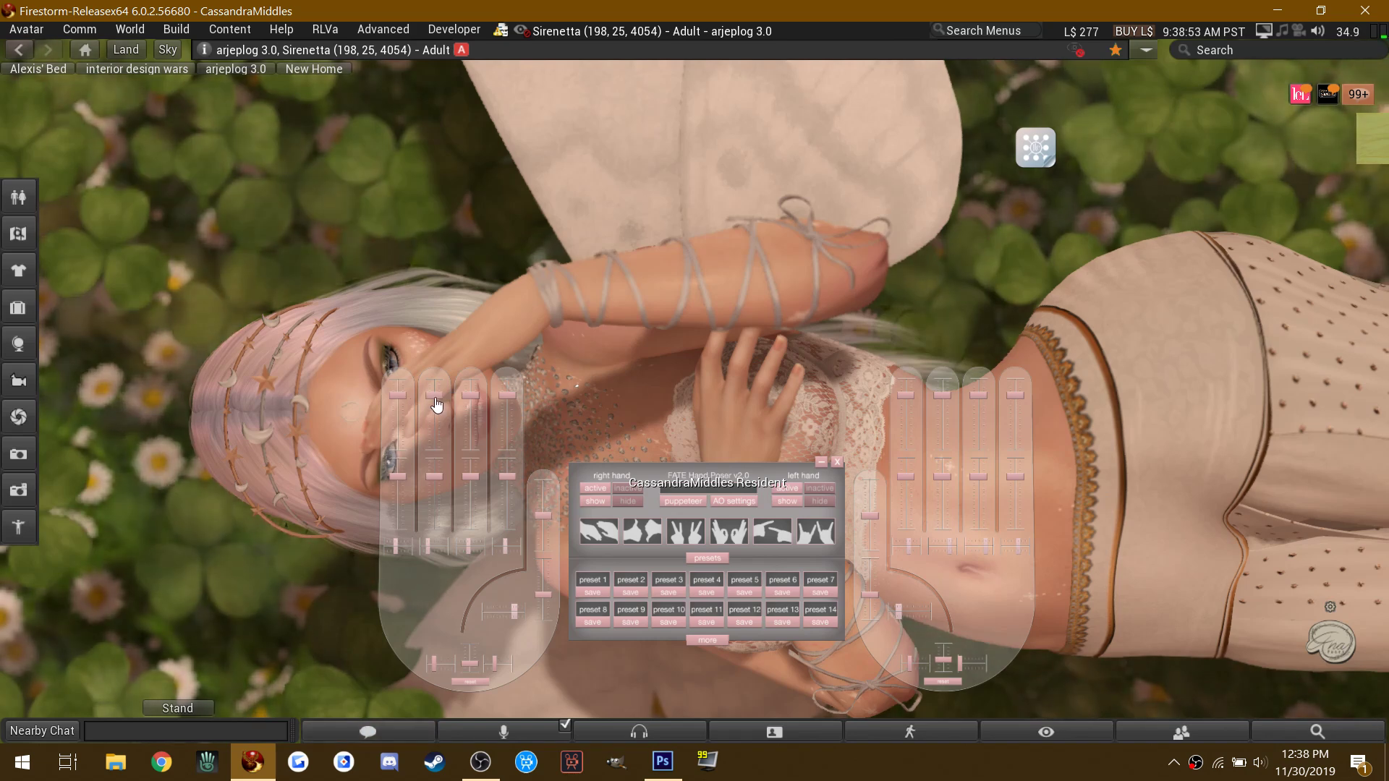
# Step: Adjust the right hand's wrist, curl its index, middle, ring and little fingers at both joints, and hide the right-hand sliders
pyautogui.moveTo(470, 657); pyautogui.dragTo(472, 674)
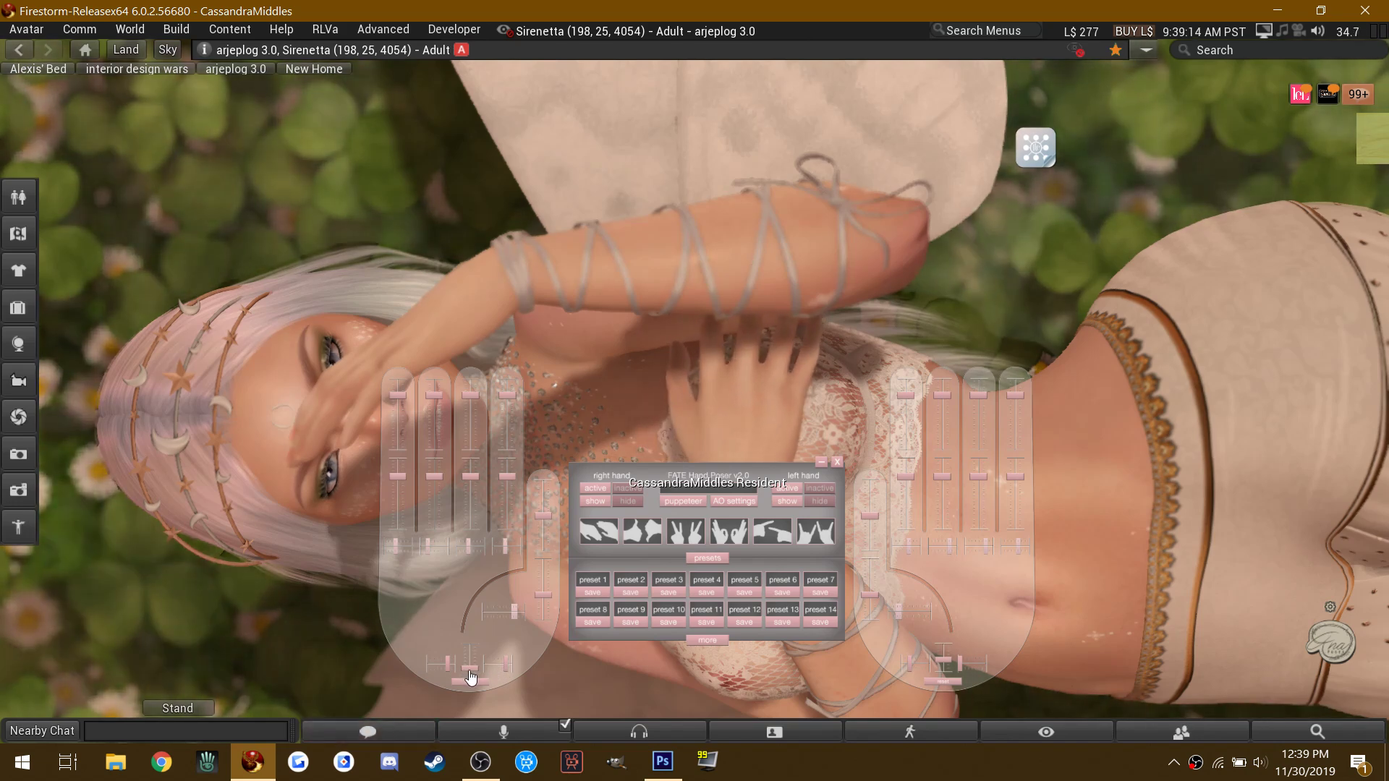
pyautogui.click(472, 426)
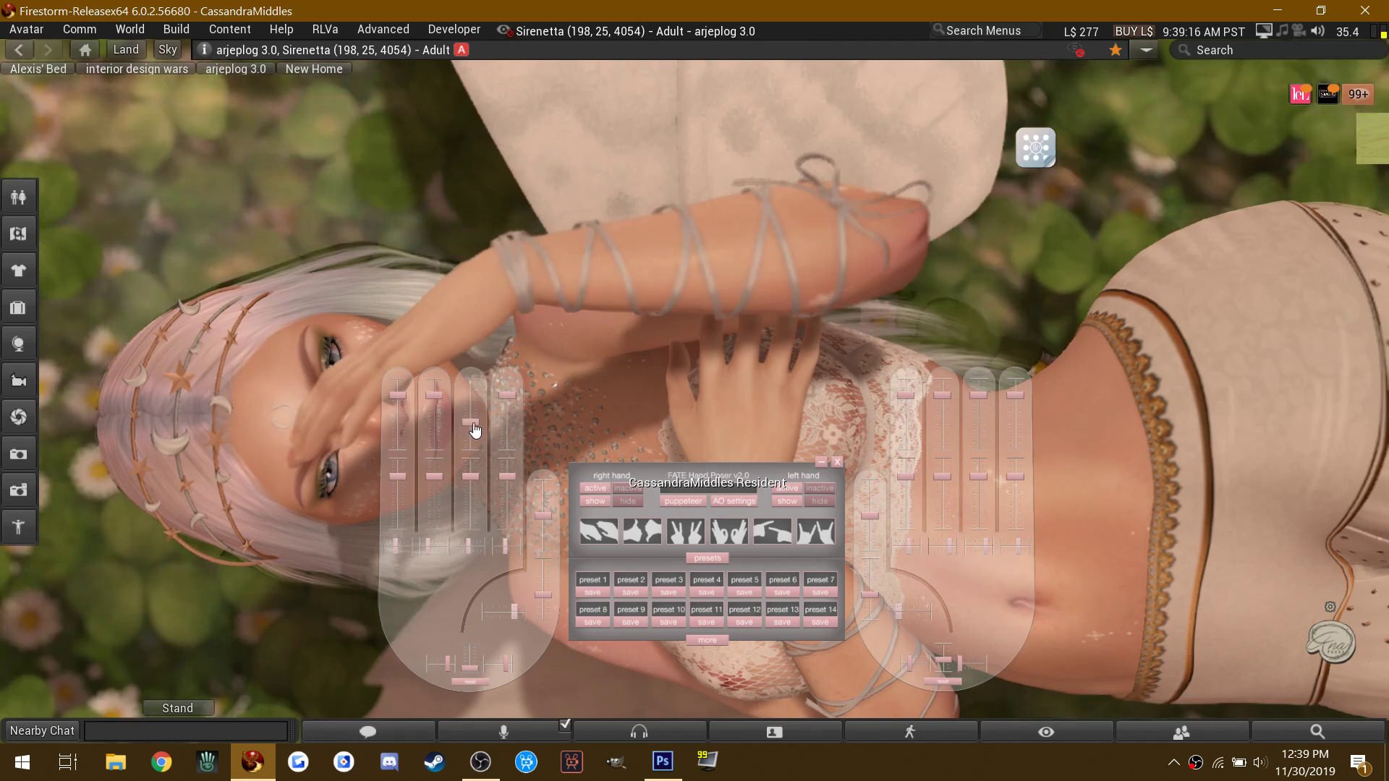
pyautogui.click(506, 426)
pyautogui.click(437, 424)
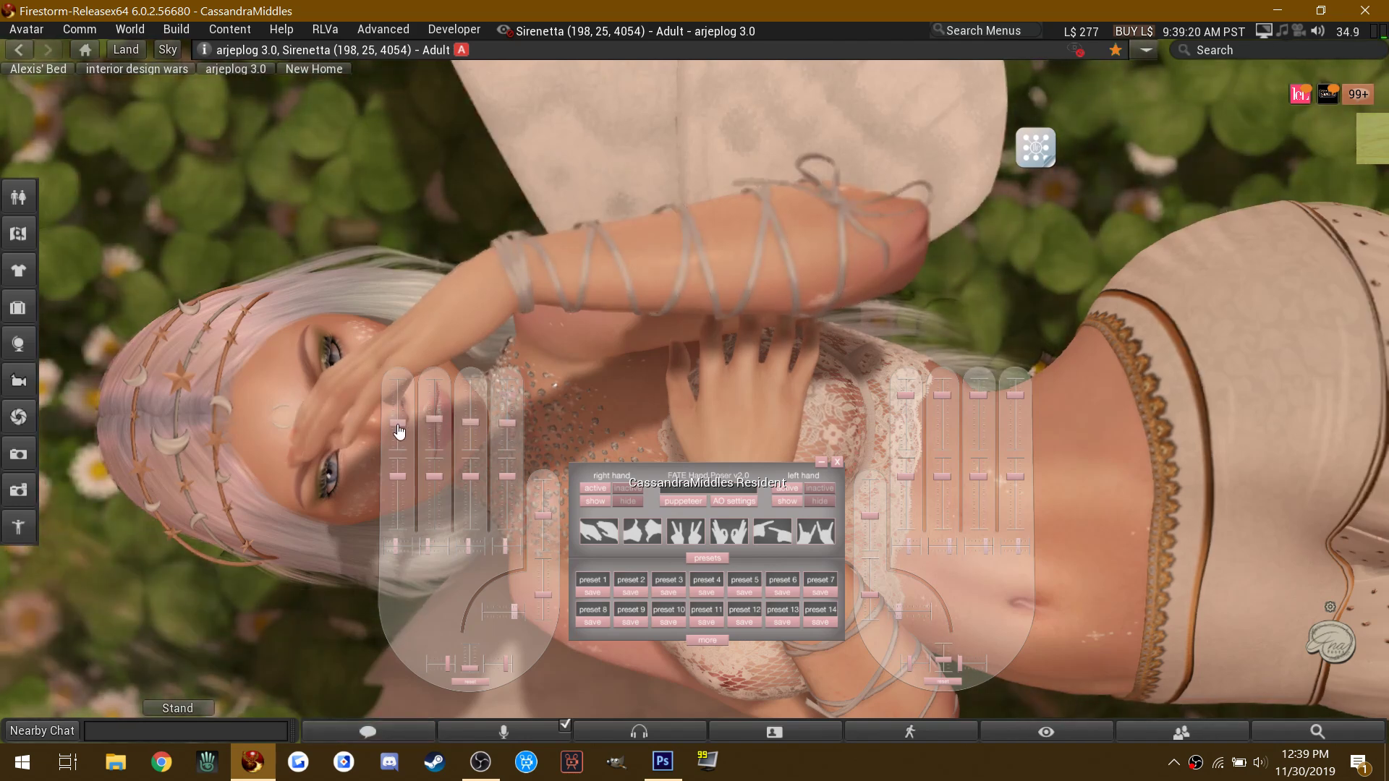
pyautogui.click(437, 503)
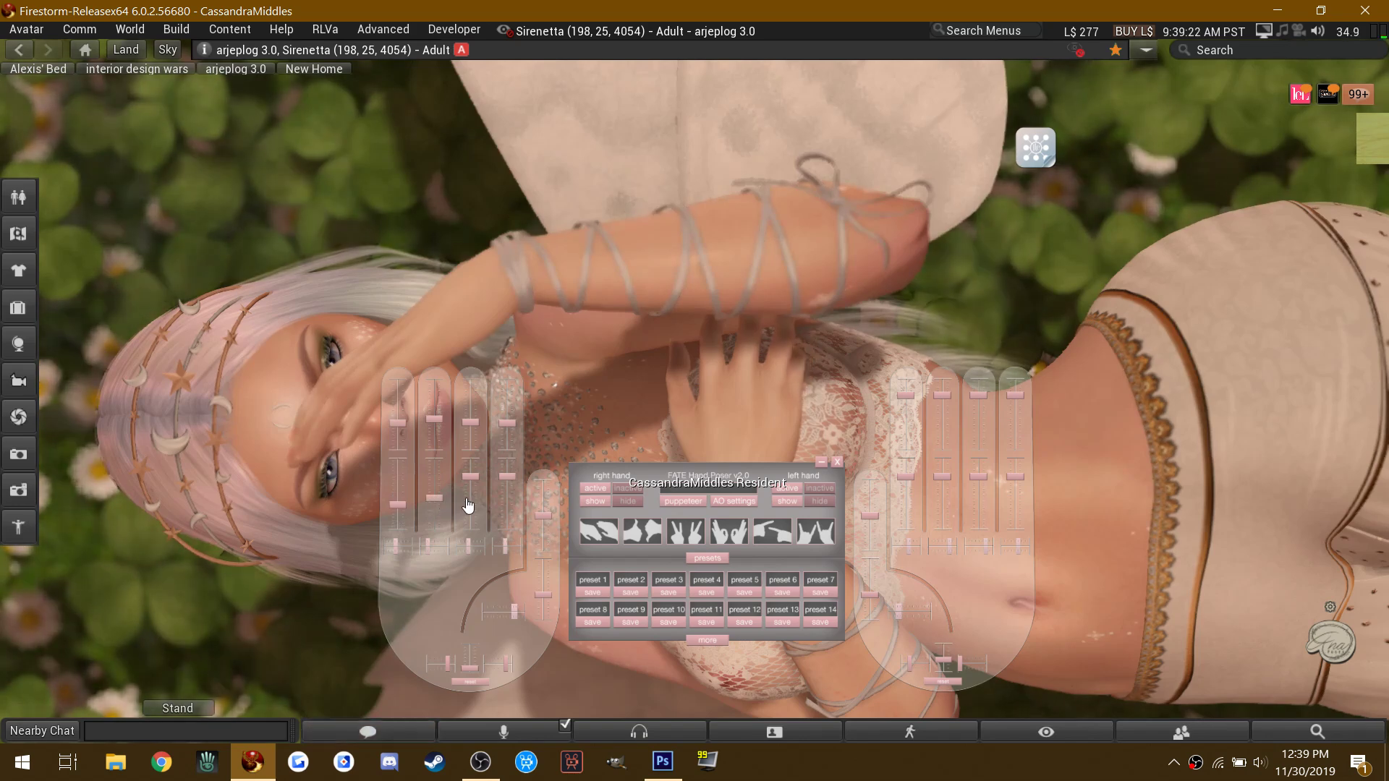
pyautogui.click(471, 503)
pyautogui.click(507, 503)
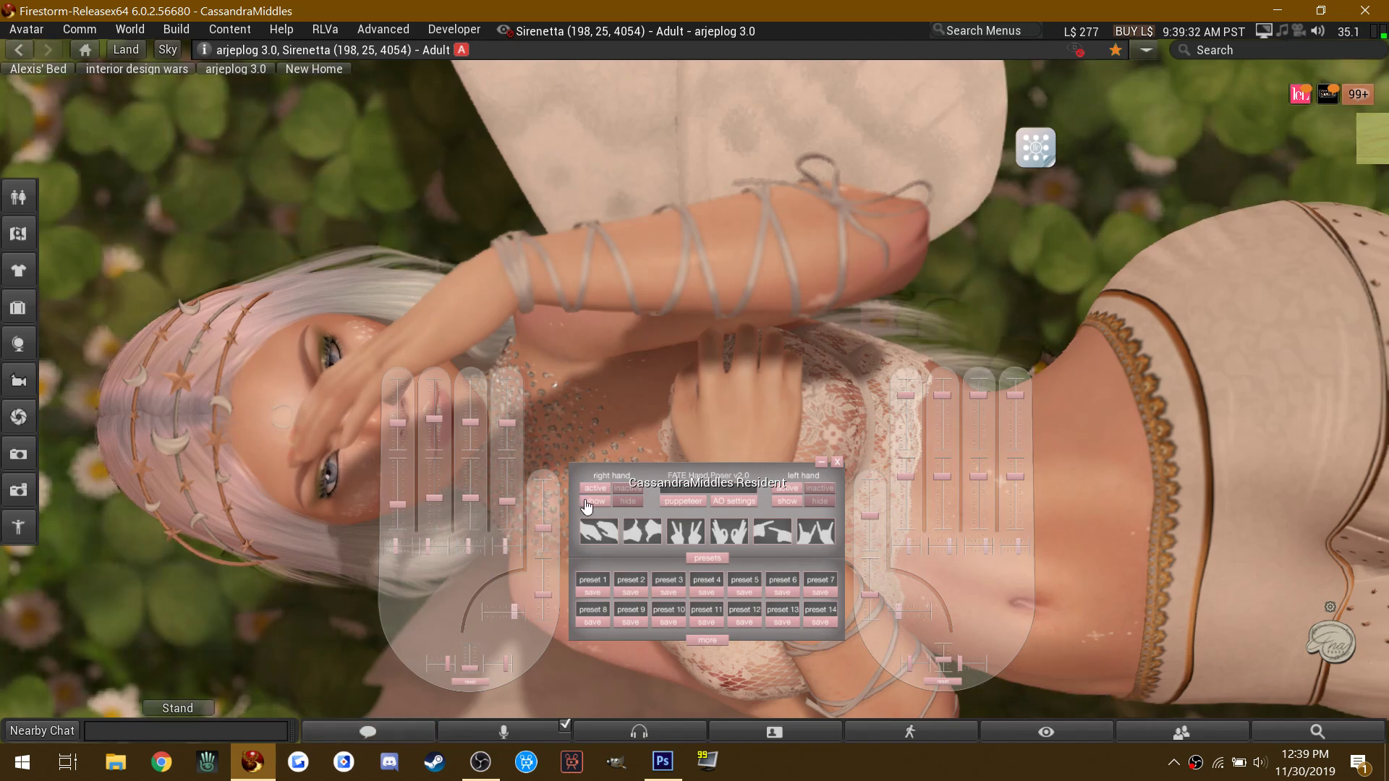
pyautogui.click(625, 504)
# Step: Bend the left hand's four fingers at the upper joints and curl the middle finger more strongly, leaving the little finger straighter
pyautogui.moveTo(905, 394); pyautogui.dragTo(904, 435)
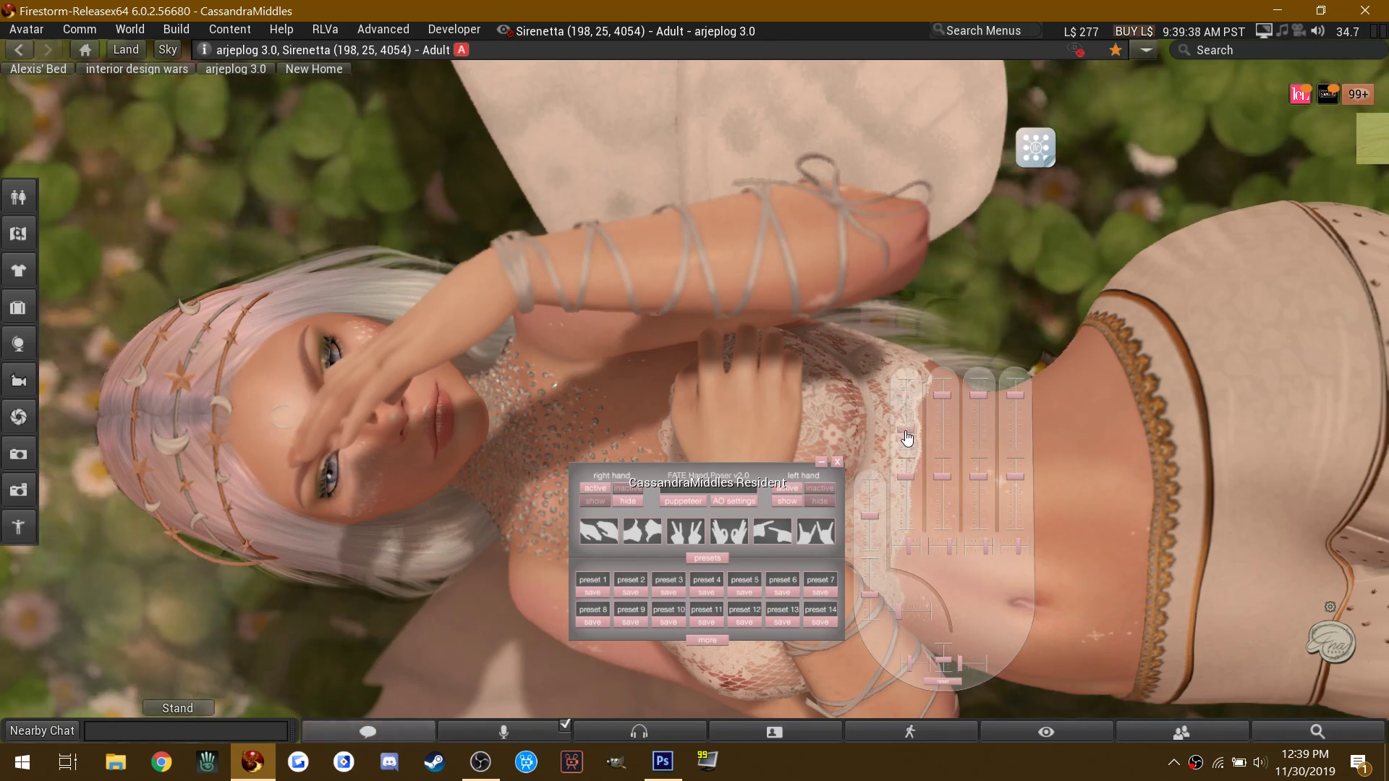
pyautogui.moveTo(942, 476); pyautogui.dragTo(949, 514)
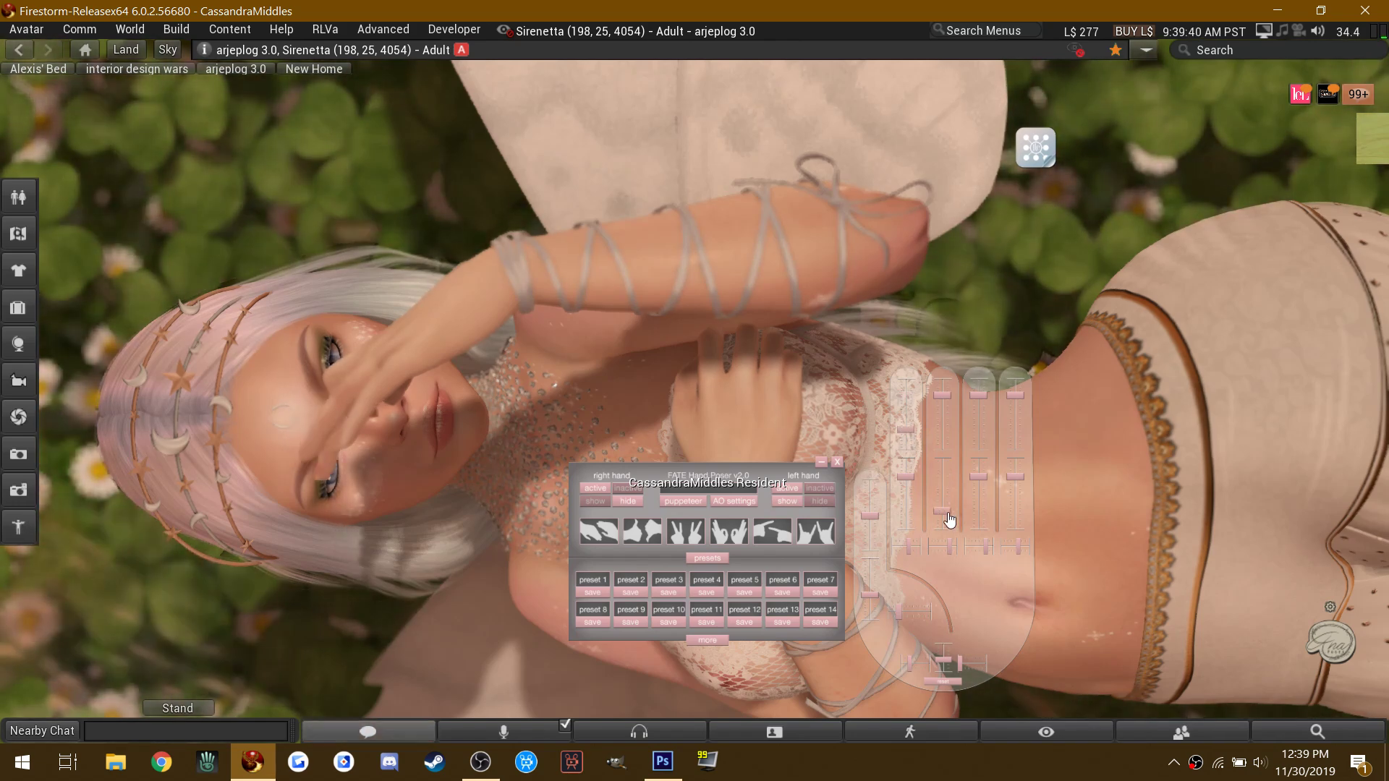
pyautogui.moveTo(942, 394); pyautogui.dragTo(978, 427)
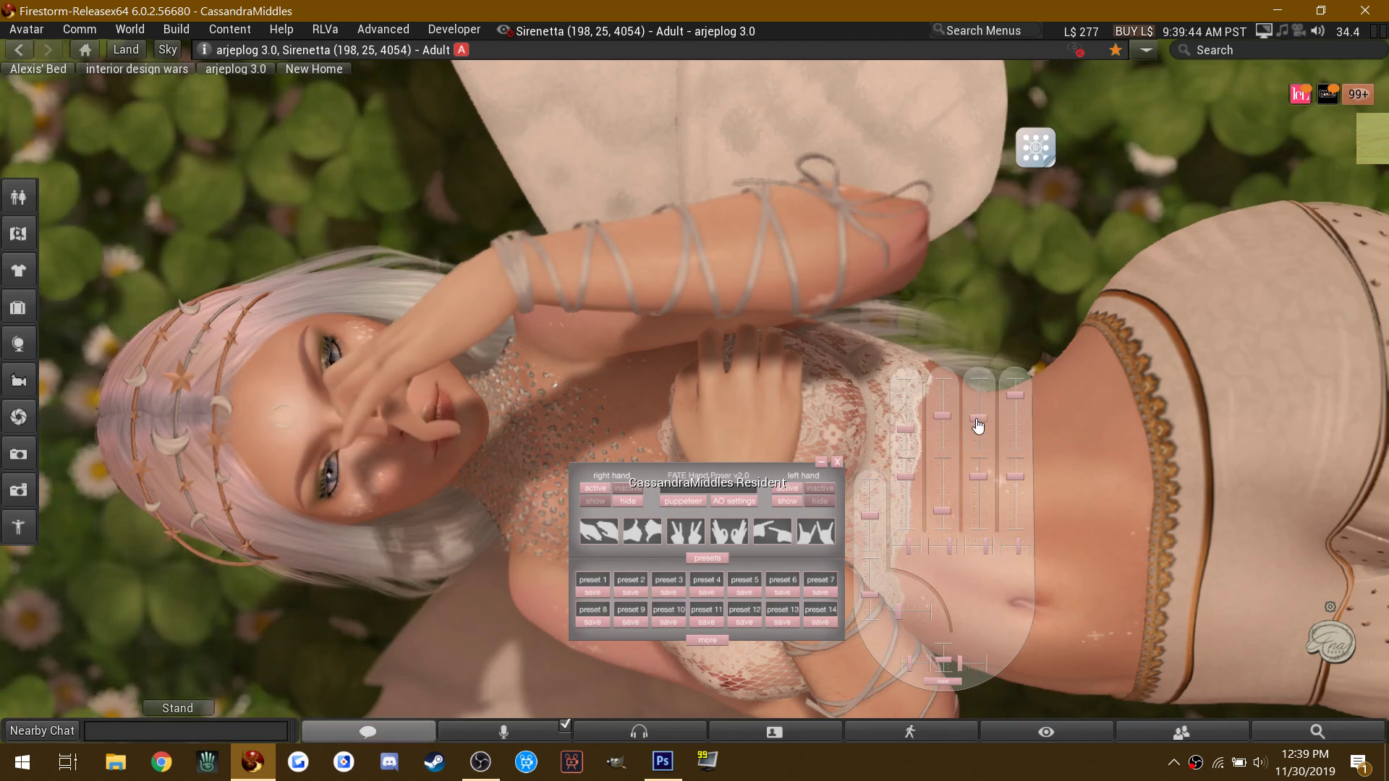
pyautogui.click(1017, 425)
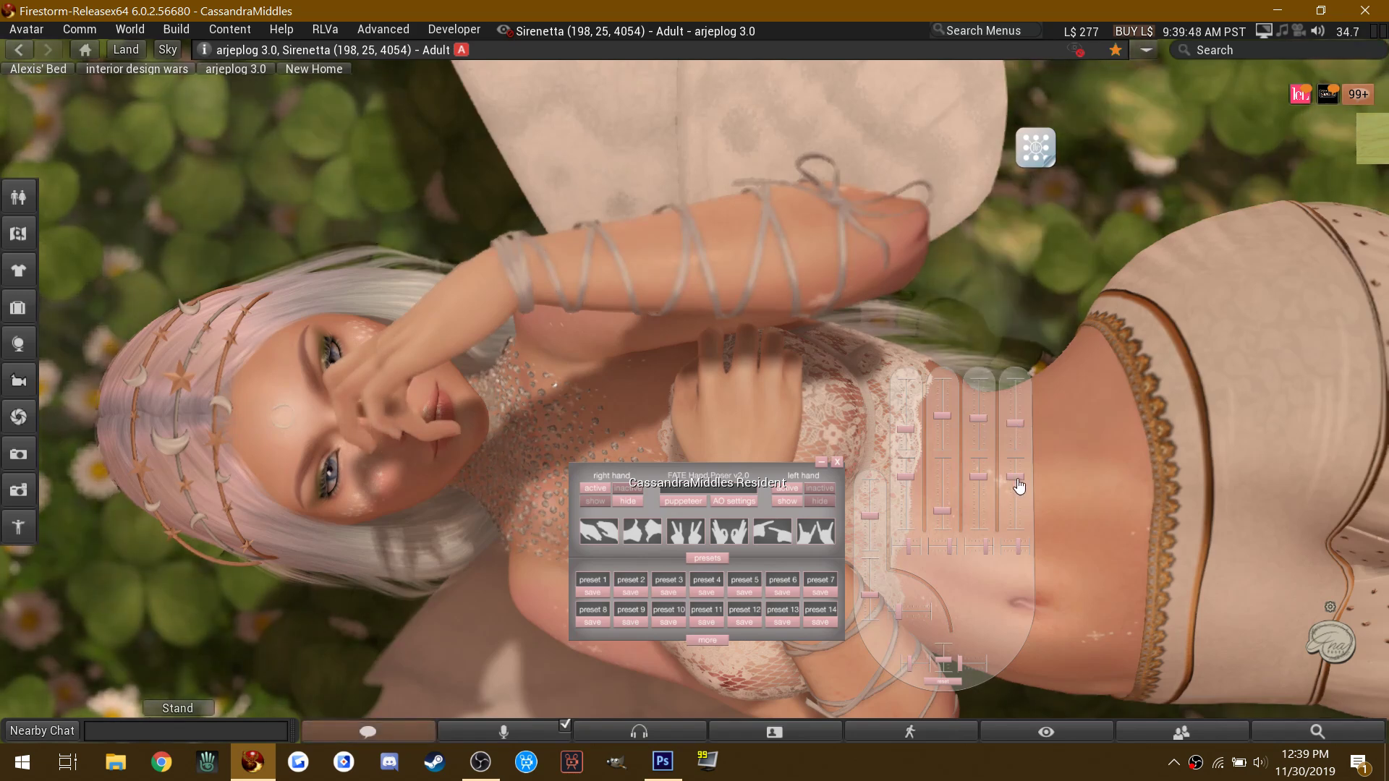
pyautogui.click(1017, 405)
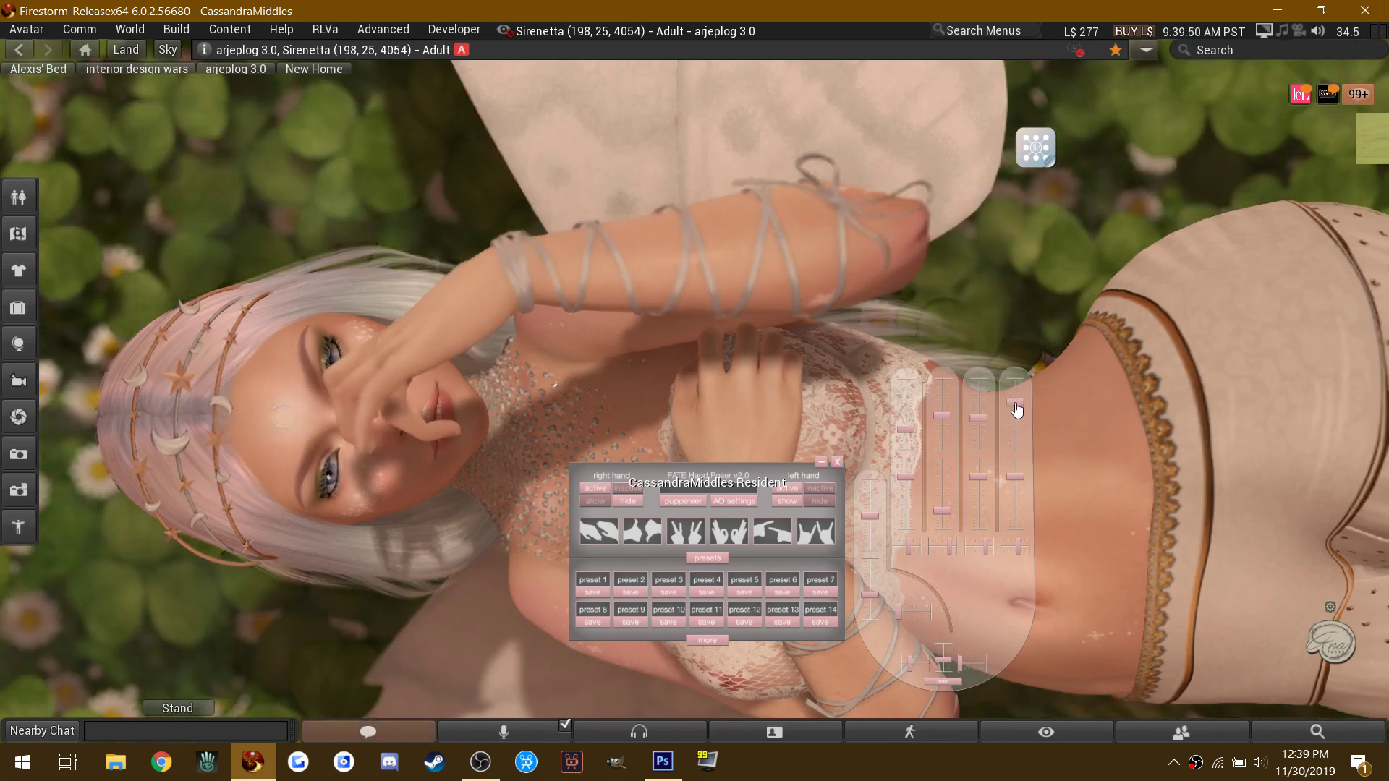
# Step: Refine the left hand's finger curl and bend its wrist away from the face, saving the hand pose to preset 1
pyautogui.moveTo(983, 484); pyautogui.dragTo(980, 510)
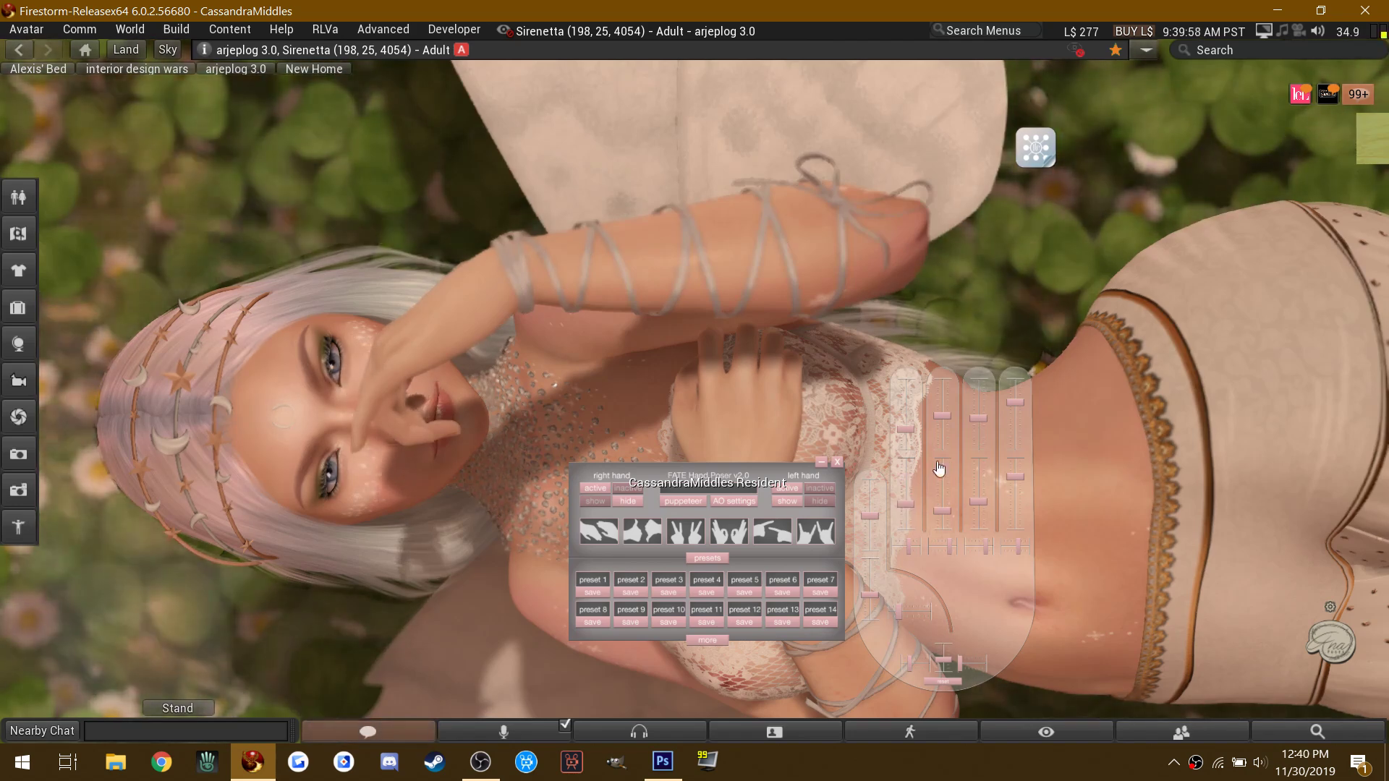
pyautogui.click(980, 434)
pyautogui.click(942, 428)
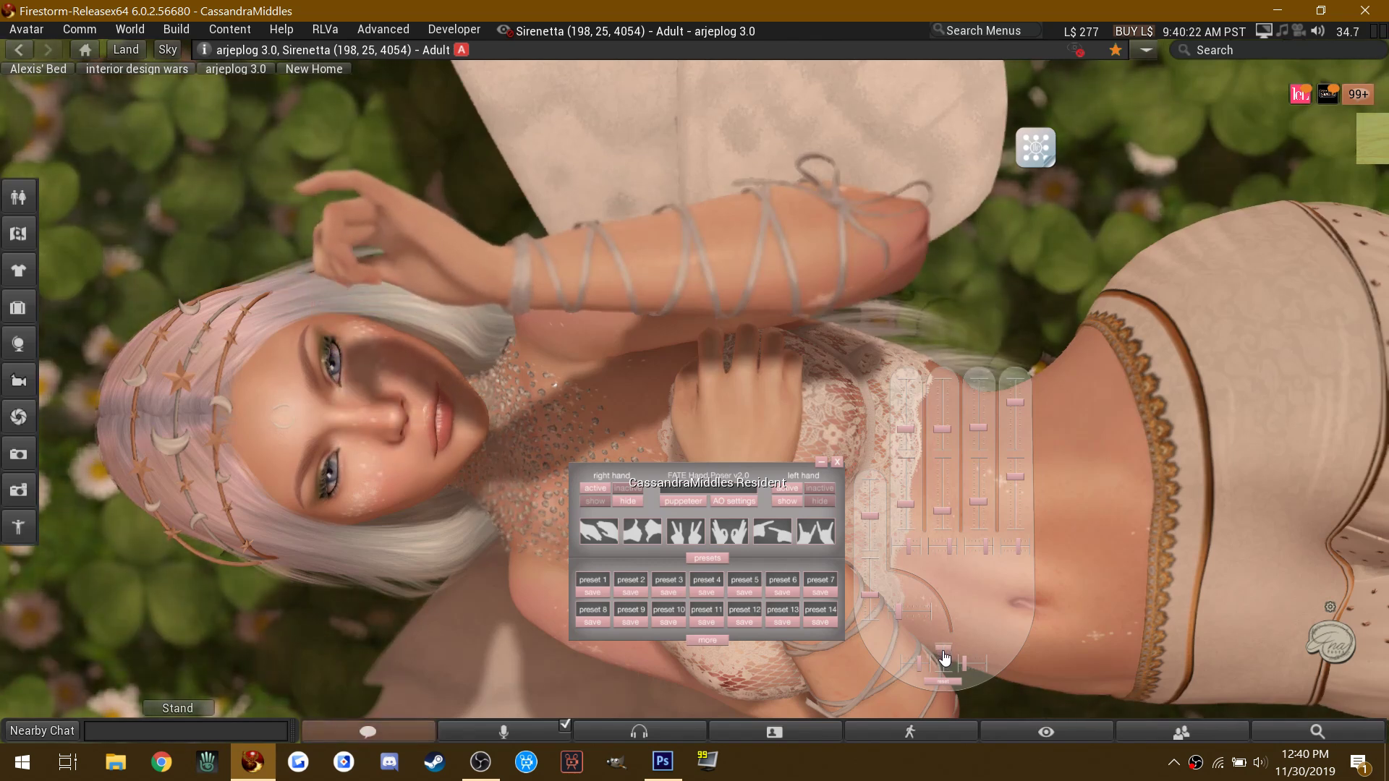
pyautogui.click(815, 503)
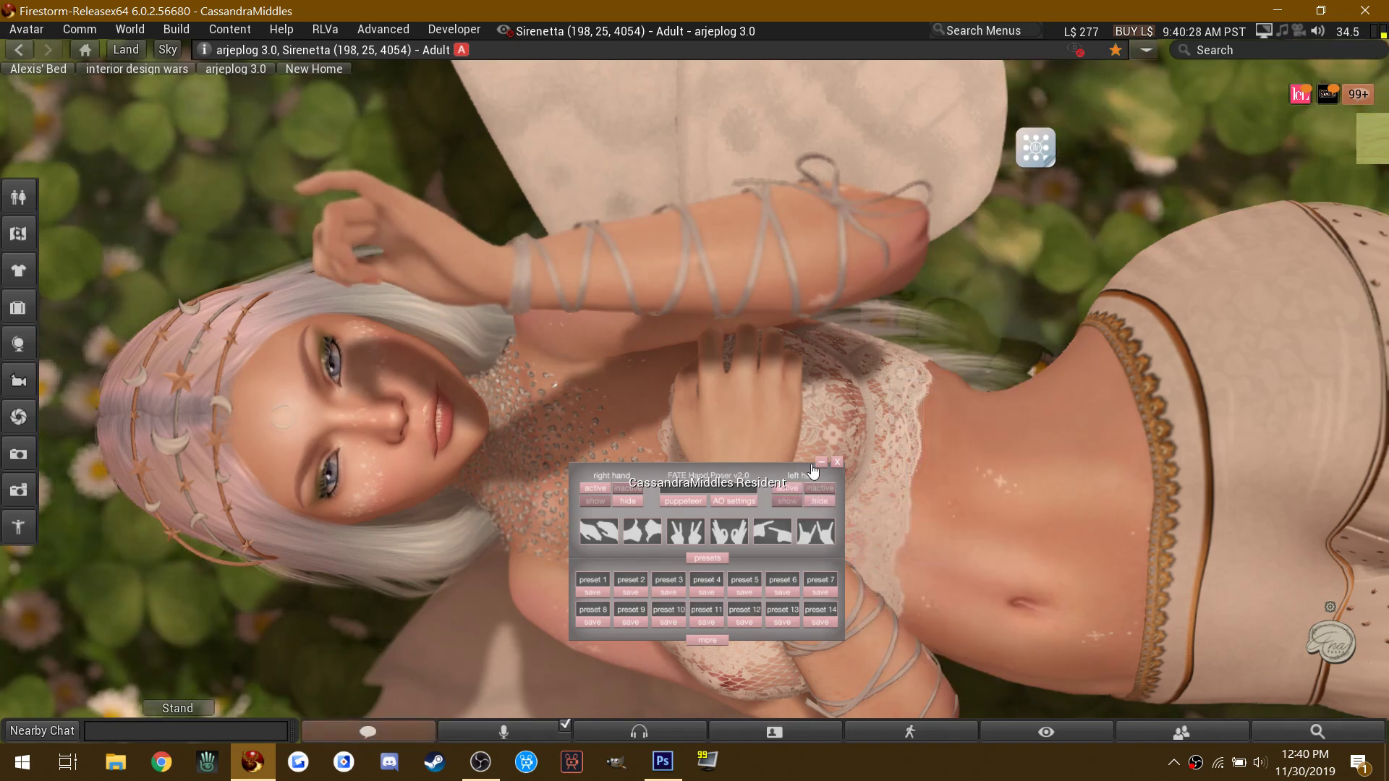
pyautogui.click(603, 593)
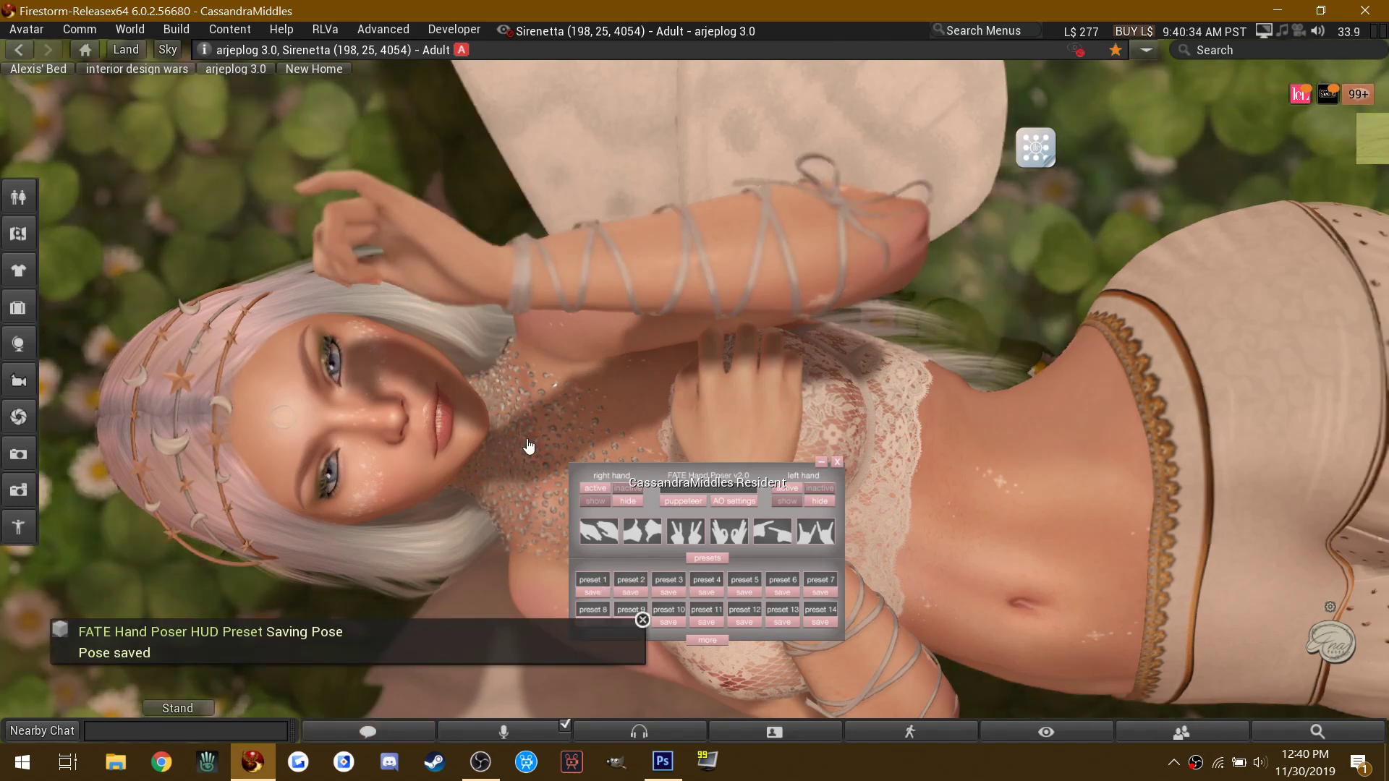
# Step: Show the right-hand sliders again and rotate the right wrist so the hand rests at a new angle on the chest
pyautogui.click(600, 502)
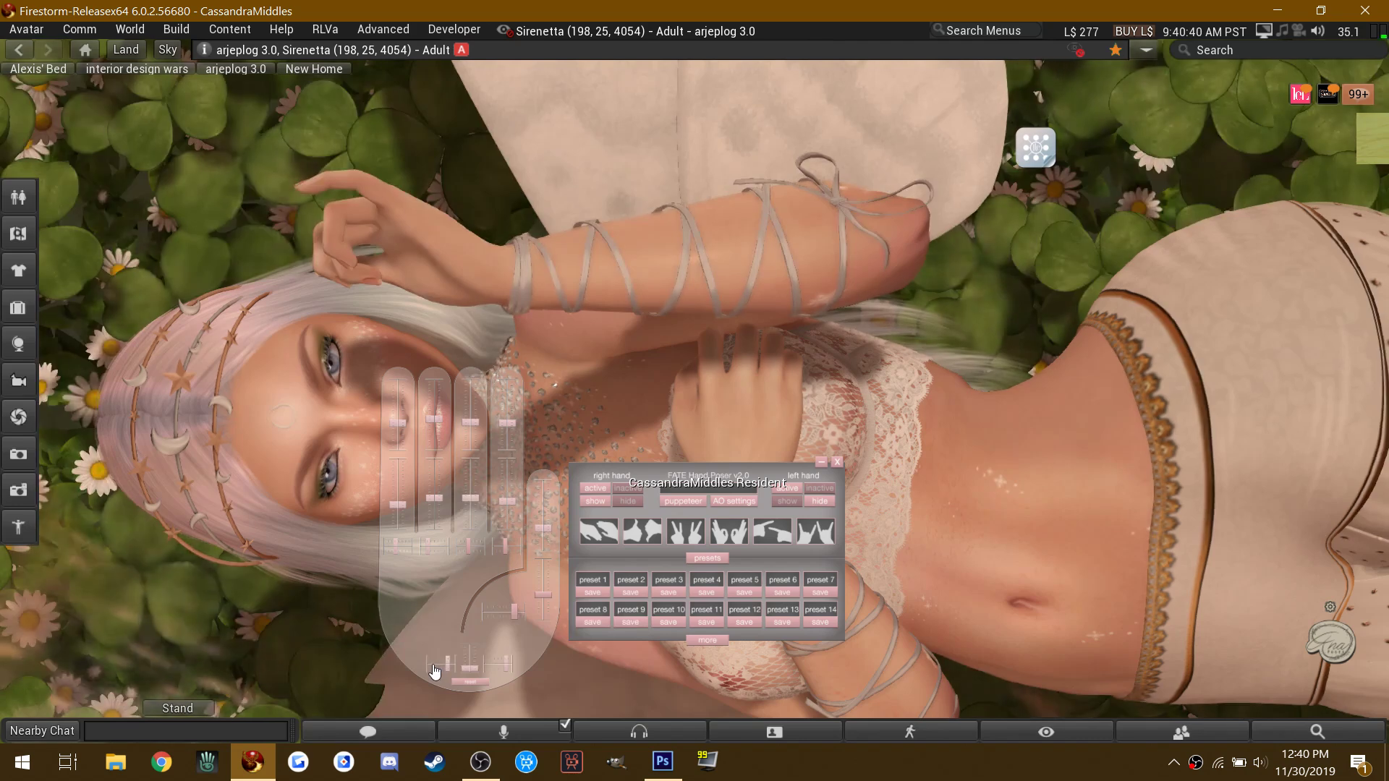
pyautogui.moveTo(447, 664); pyautogui.dragTo(433, 666)
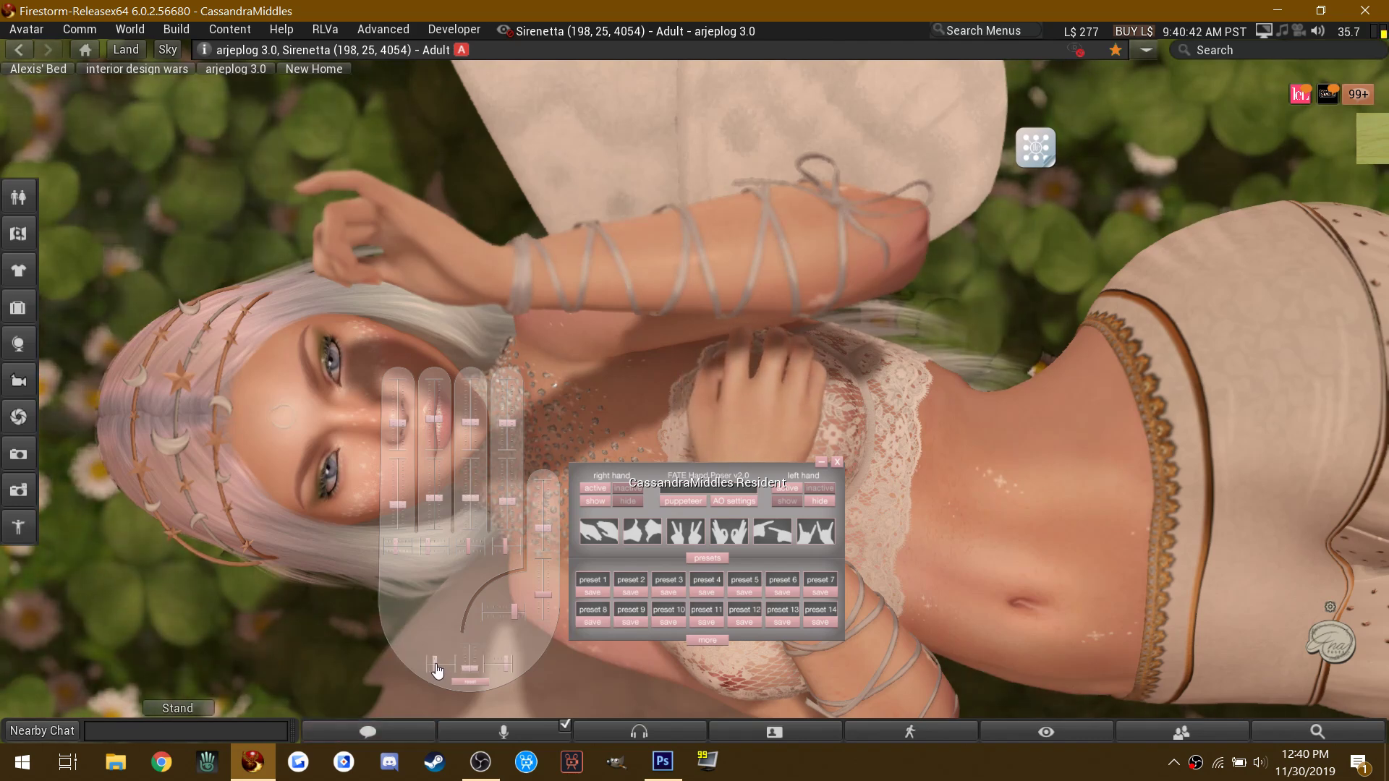
pyautogui.click(448, 665)
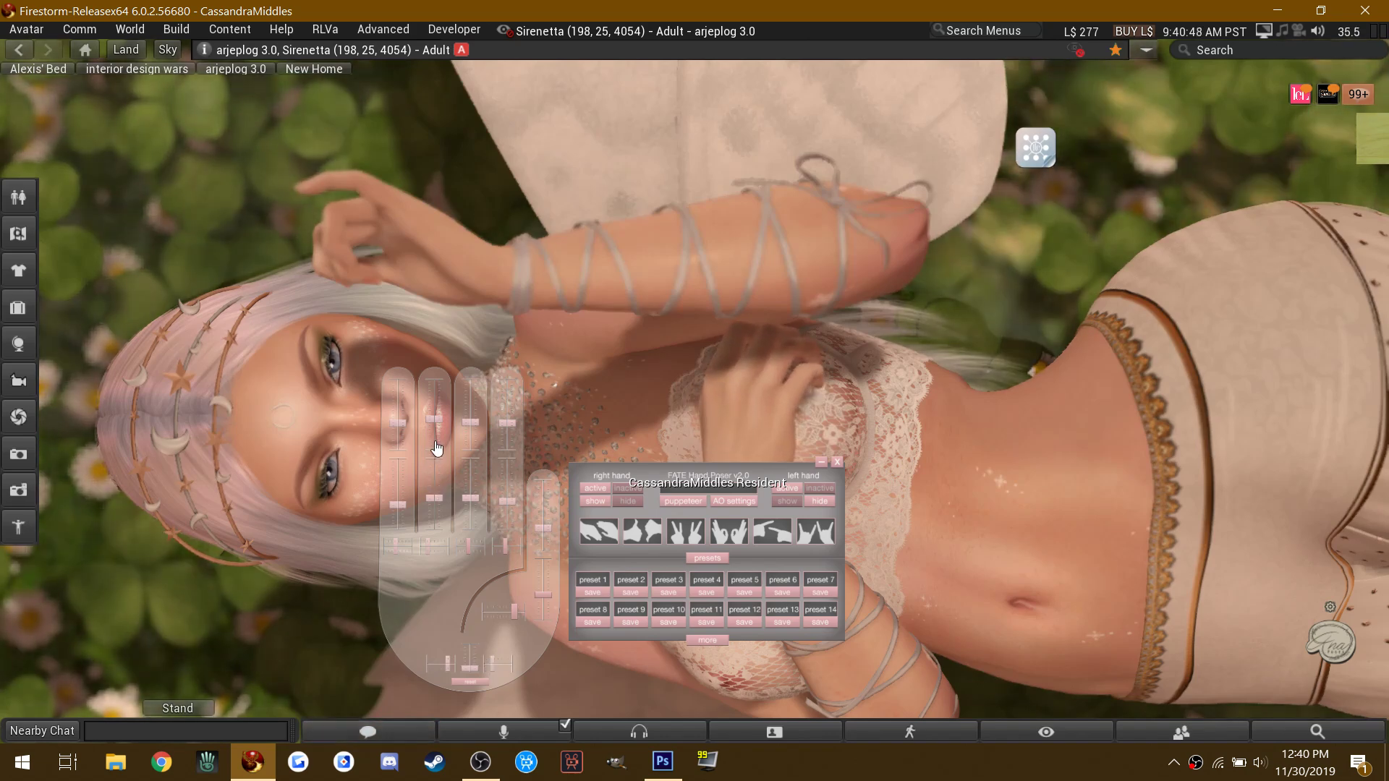
# Step: Relax the right hand's little, ring and middle fingers, then save the pose to preset 1 and minimize the hand poser
pyautogui.moveTo(438, 449); pyautogui.dragTo(439, 413)
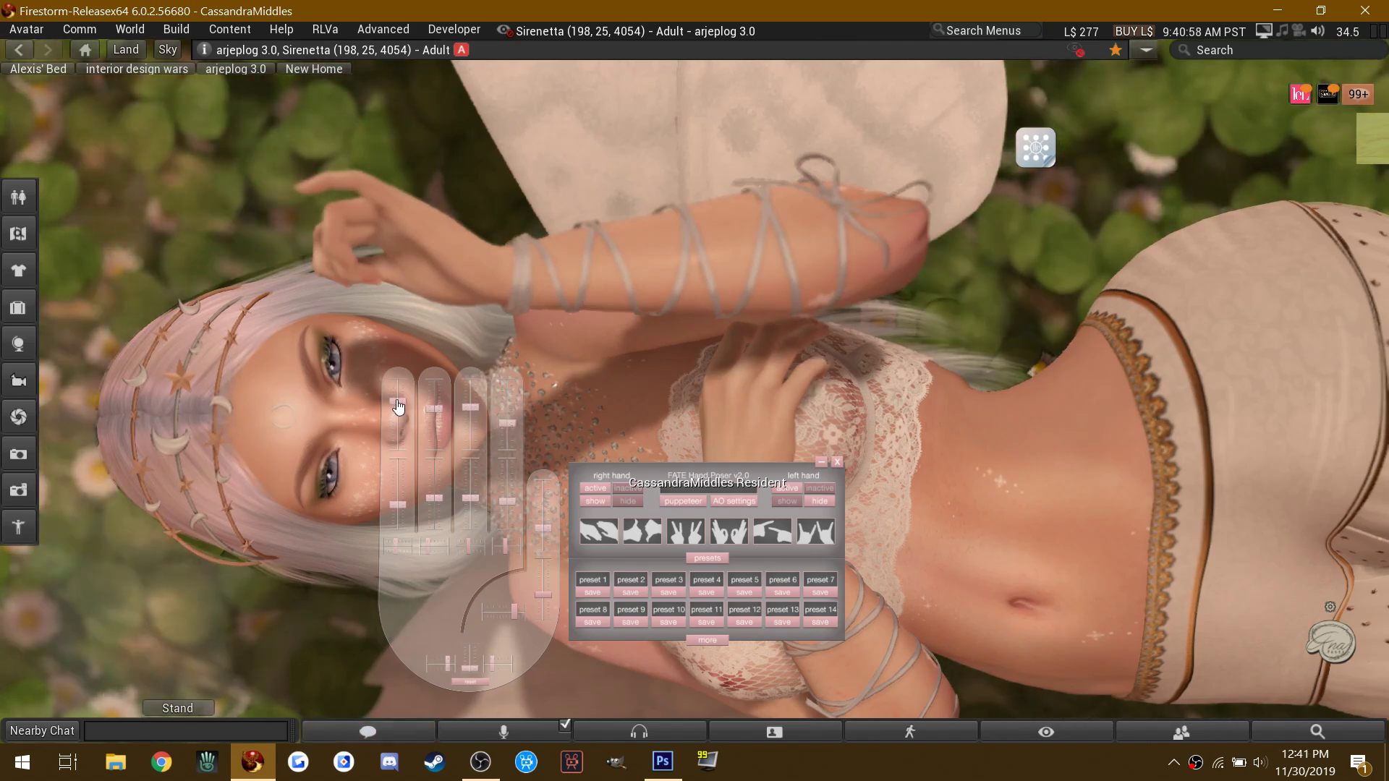
pyautogui.moveTo(397, 422); pyautogui.dragTo(398, 406)
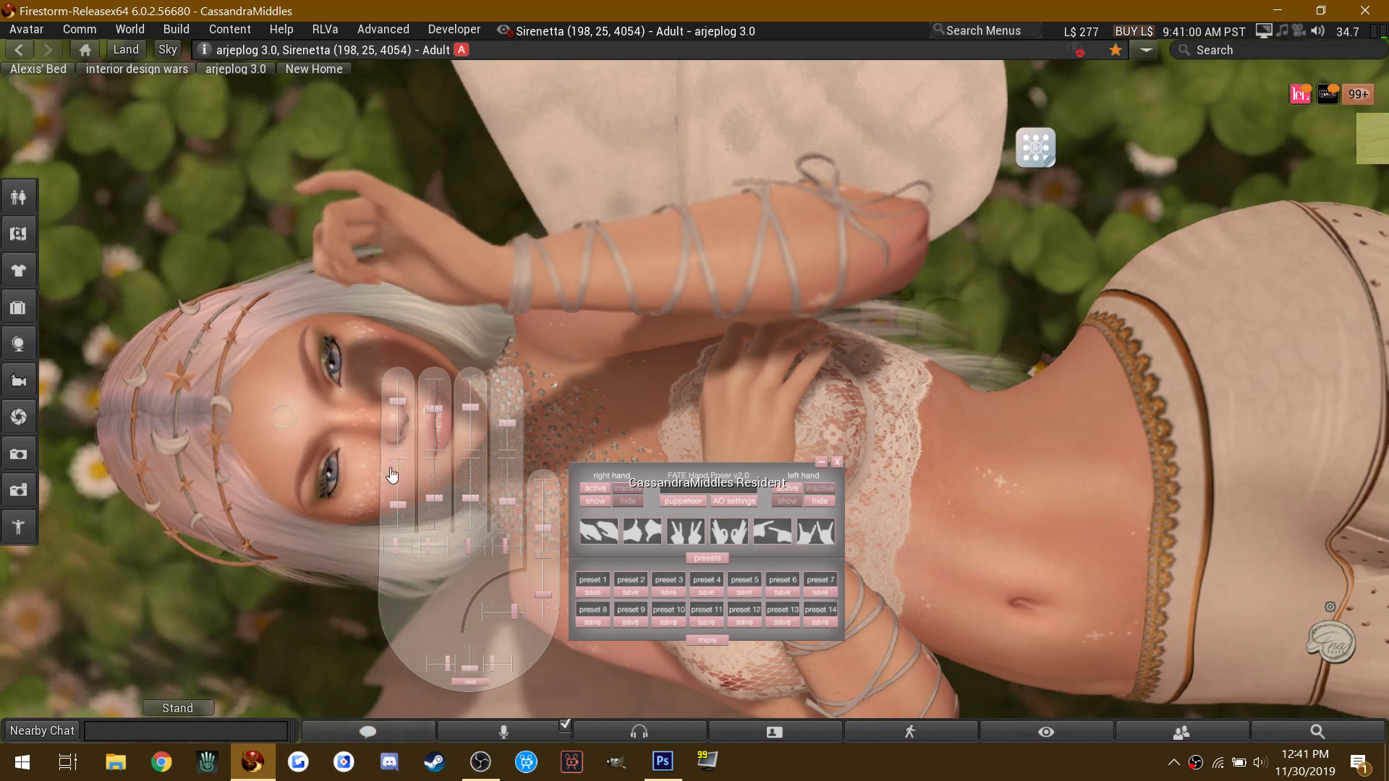
pyautogui.click(401, 404)
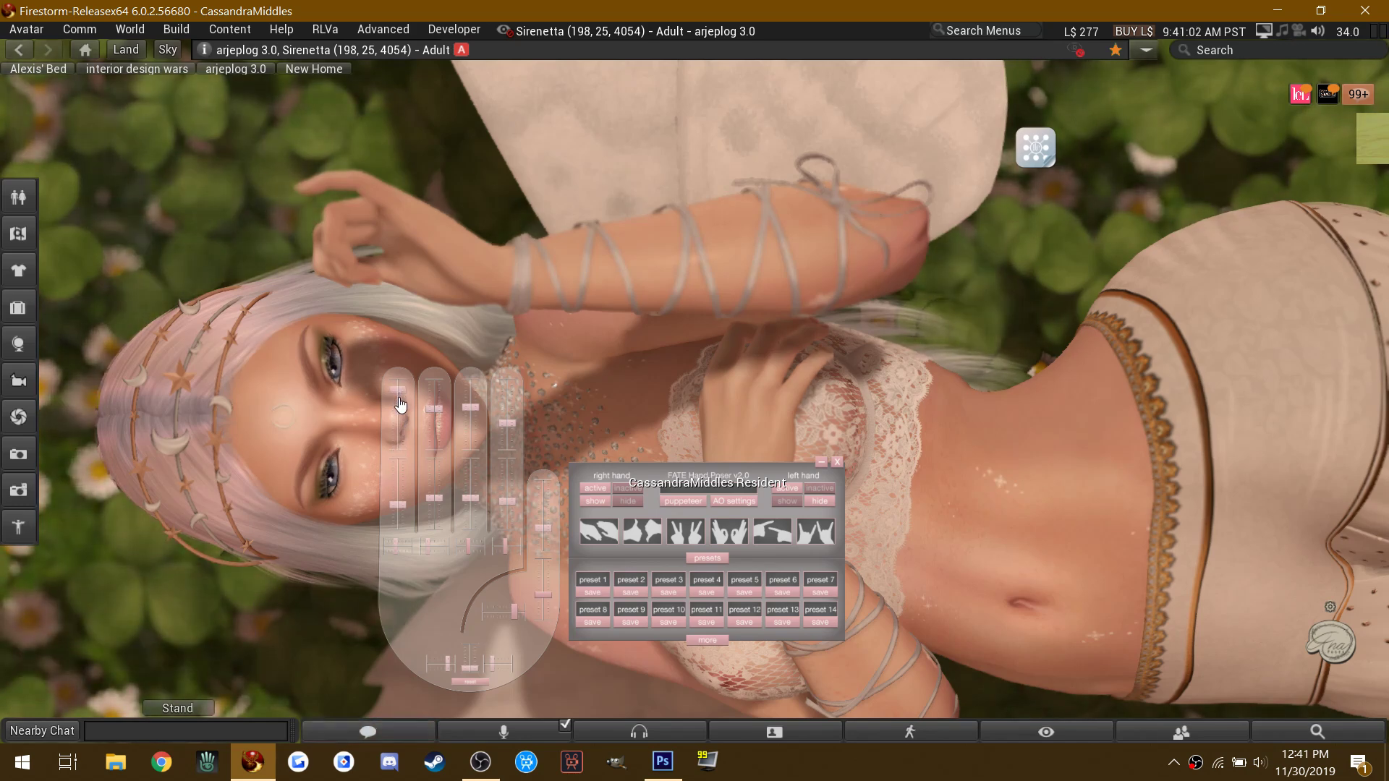
pyautogui.click(470, 418)
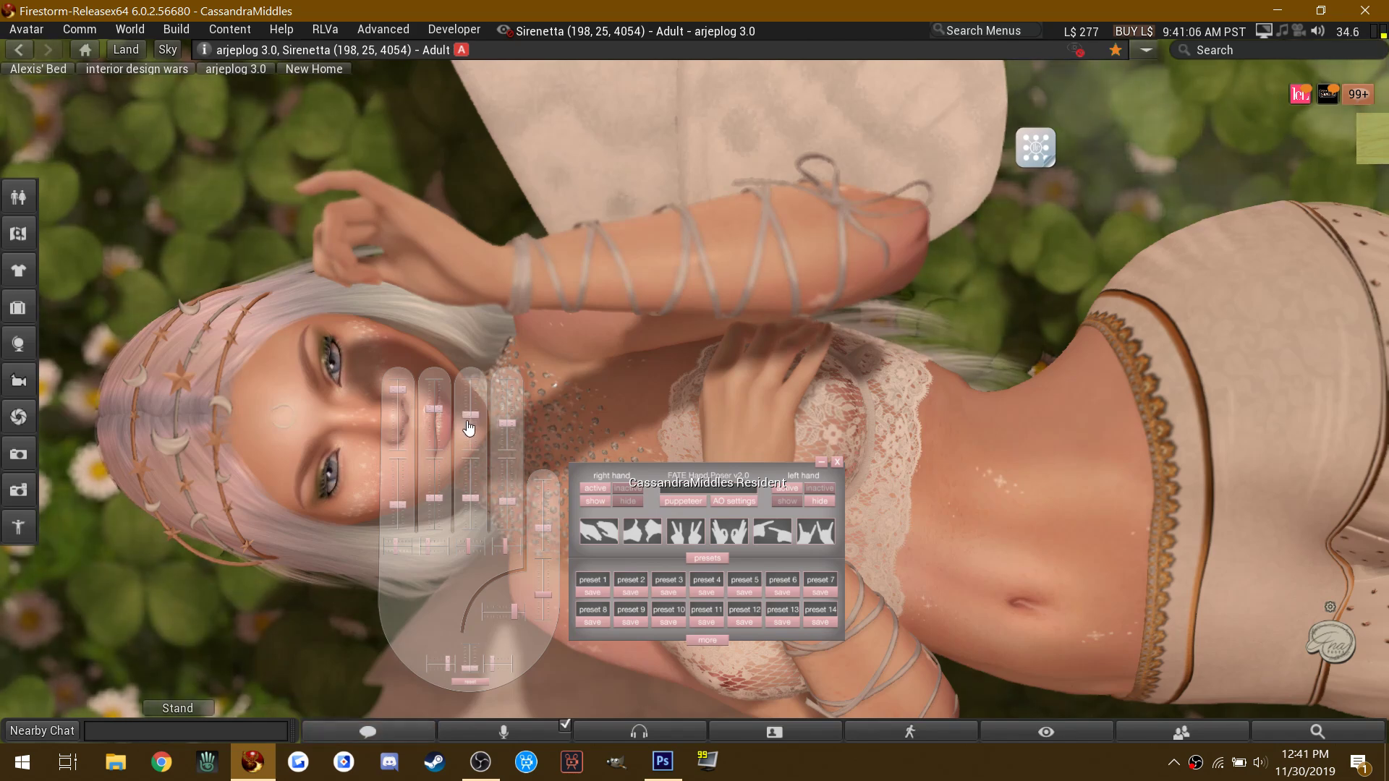
pyautogui.click(437, 425)
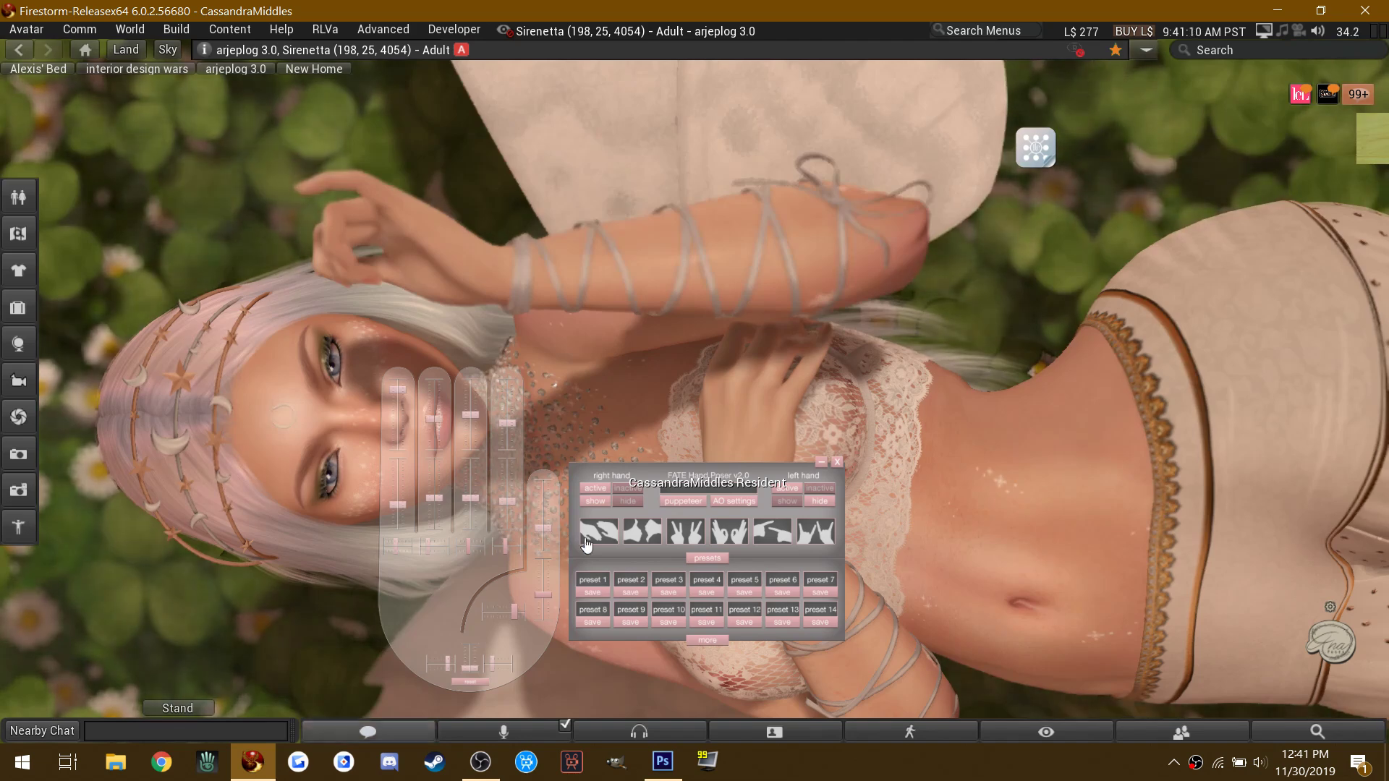
pyautogui.click(595, 593)
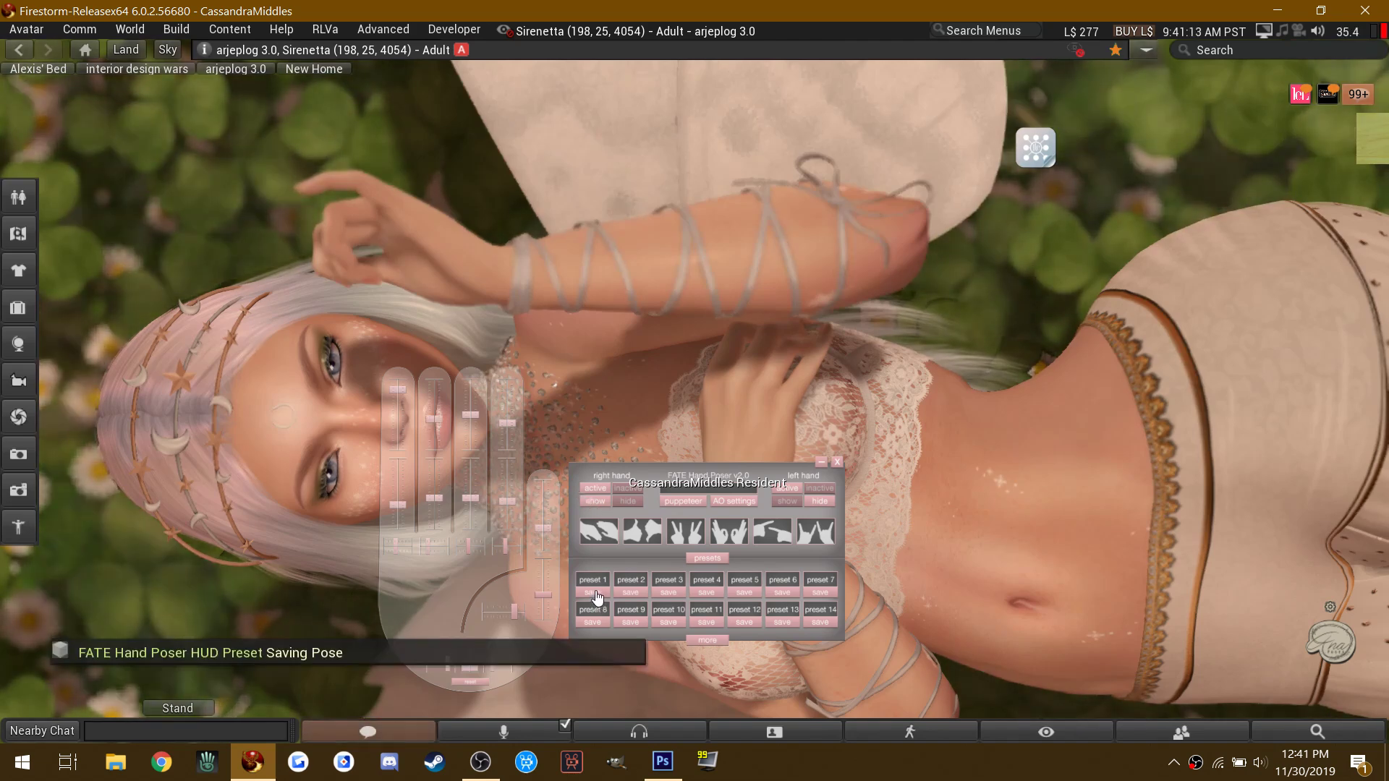
pyautogui.click(821, 462)
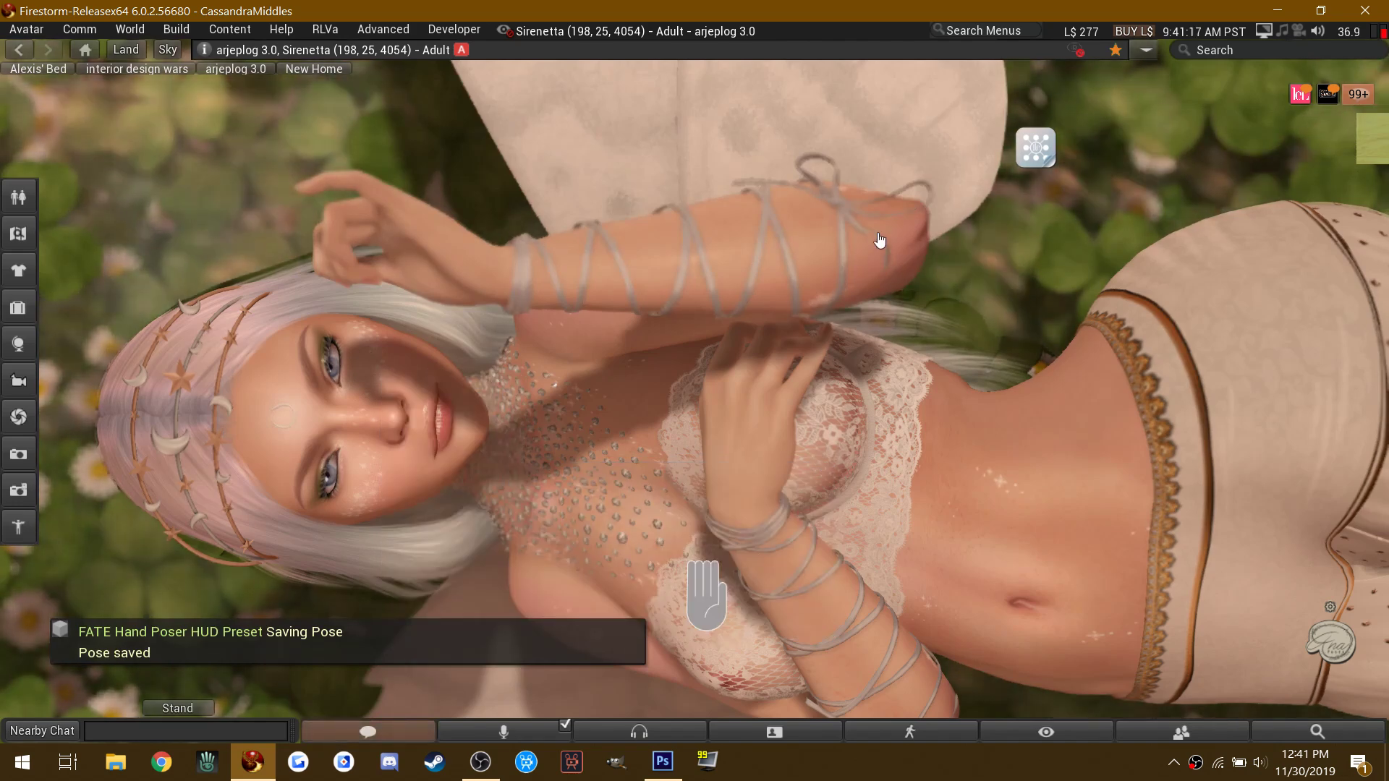
# Step: Open the leLUTKA head HUD and turn the avatar's head to a new angle with the head position dots
pyautogui.click(1037, 149)
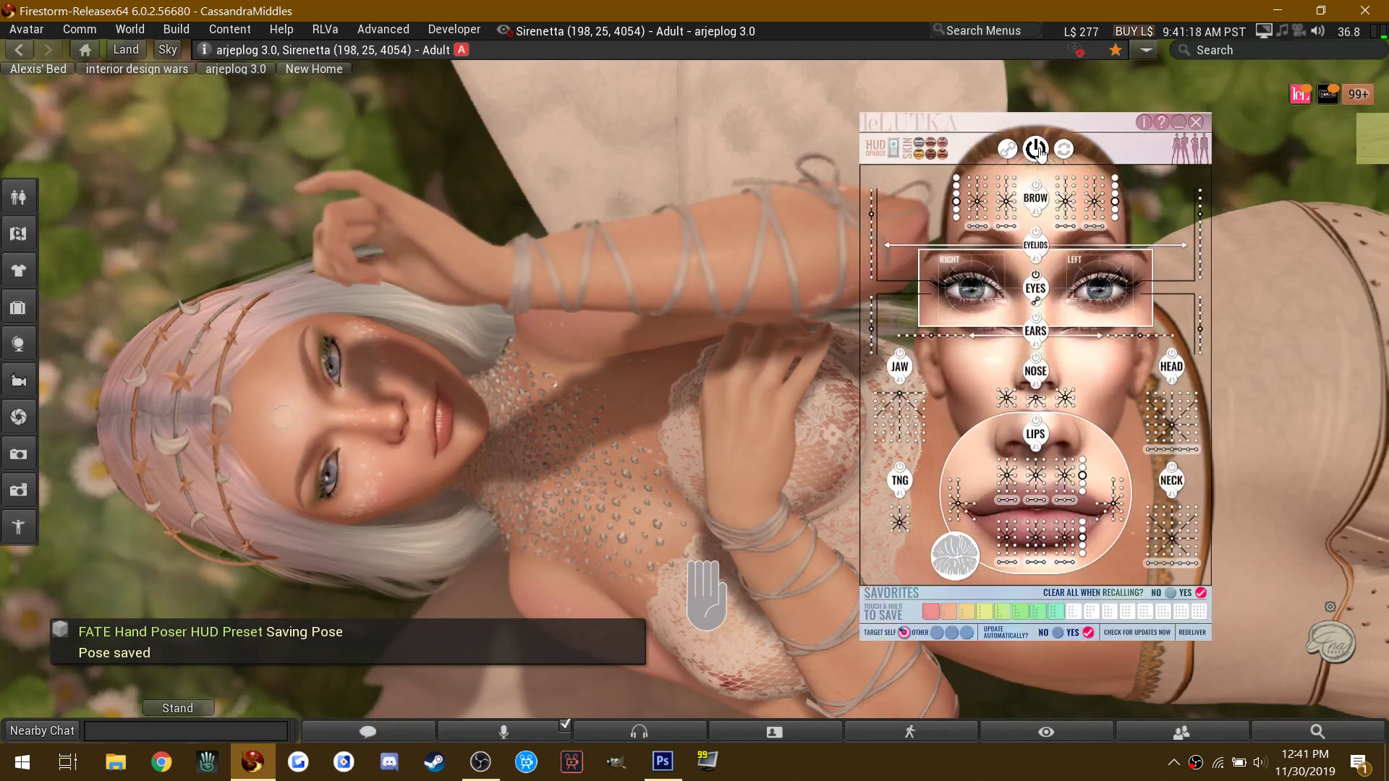
pyautogui.click(1188, 401)
pyautogui.click(1192, 416)
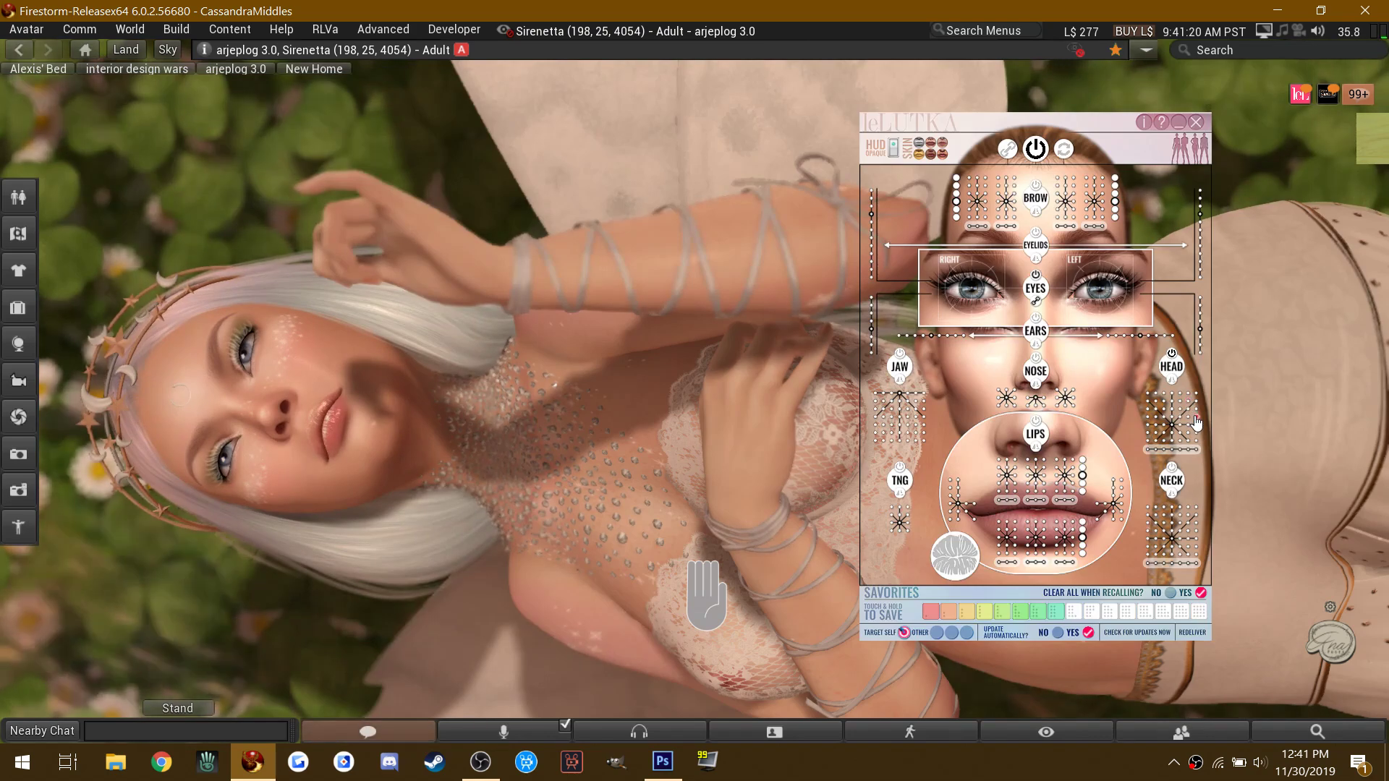
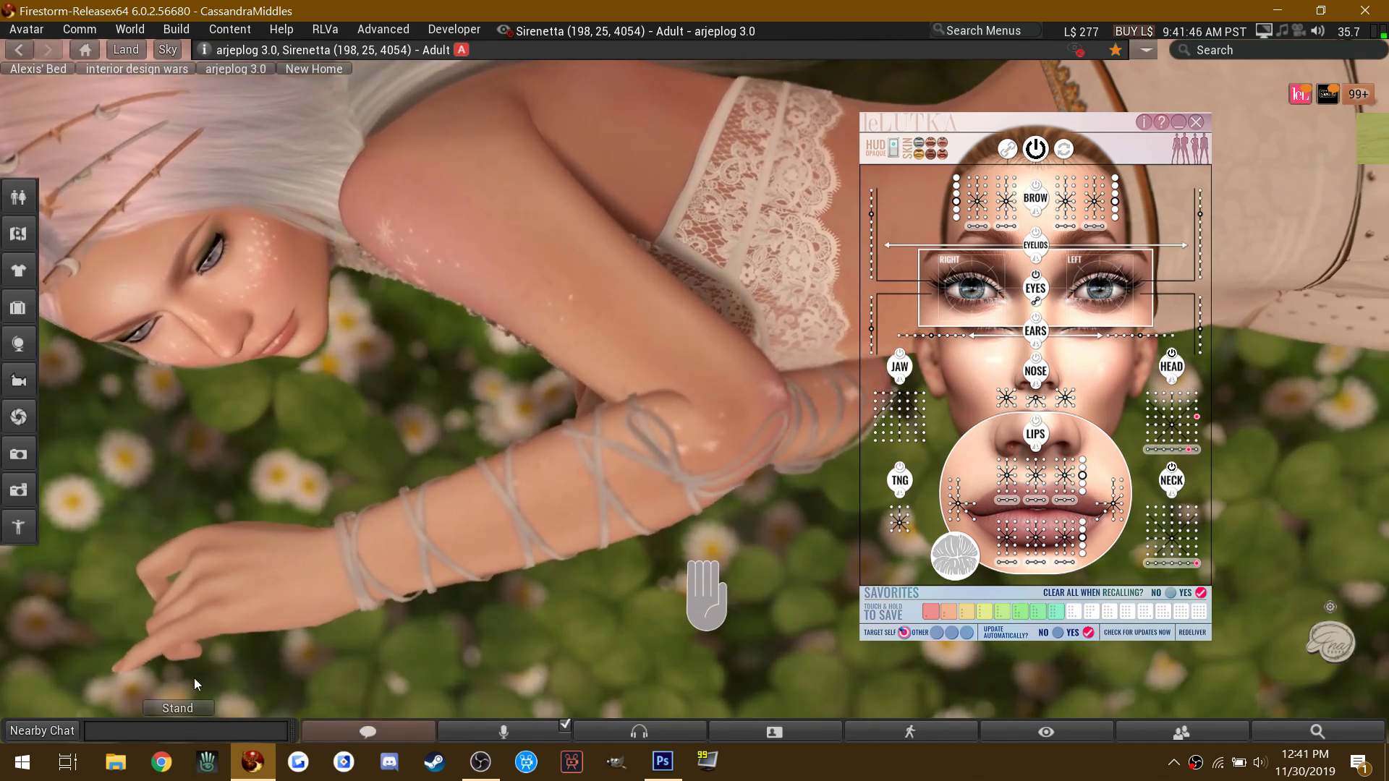
# Step: Copy the most recent AnyPose LIVE! /1103 recall command from the nearby chat history
pyautogui.click(368, 732)
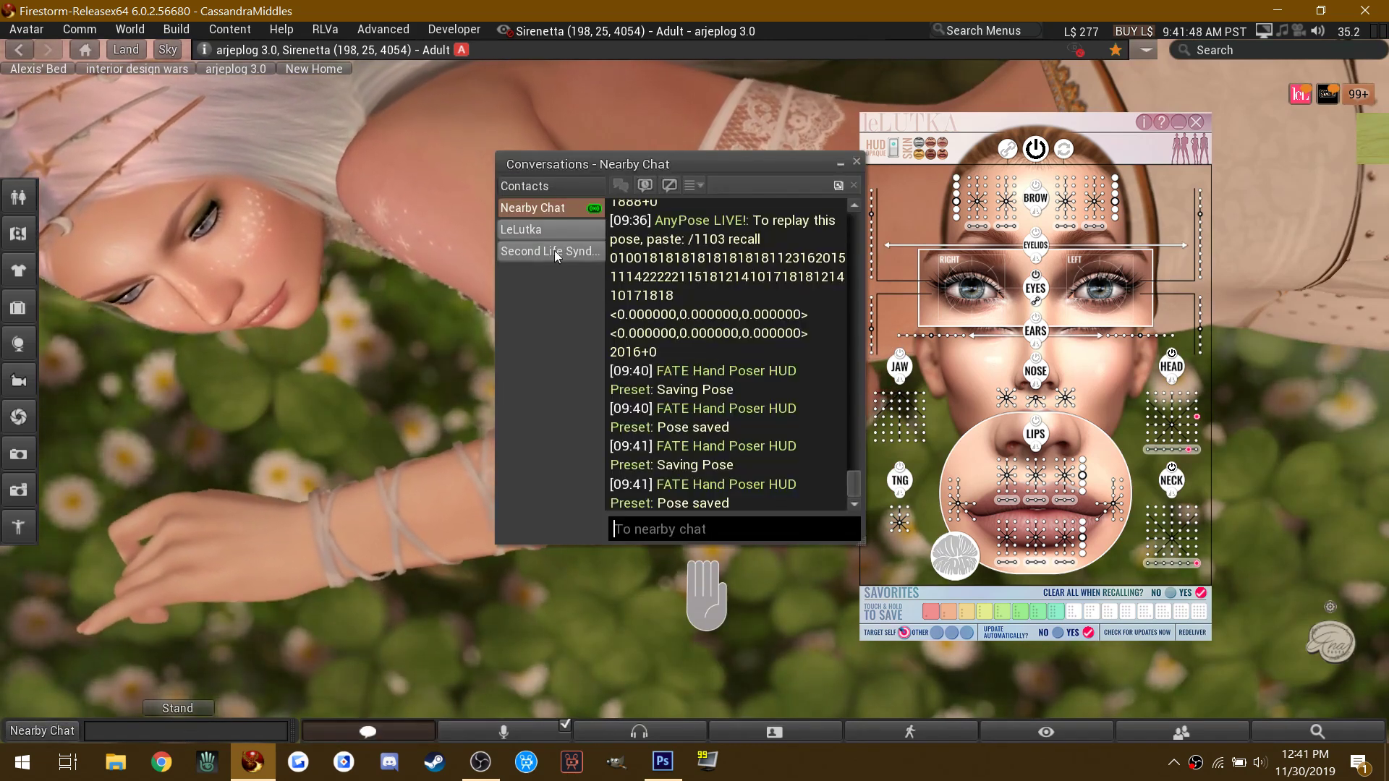
pyautogui.click(679, 351)
pyautogui.moveTo(678, 351); pyautogui.dragTo(687, 240)
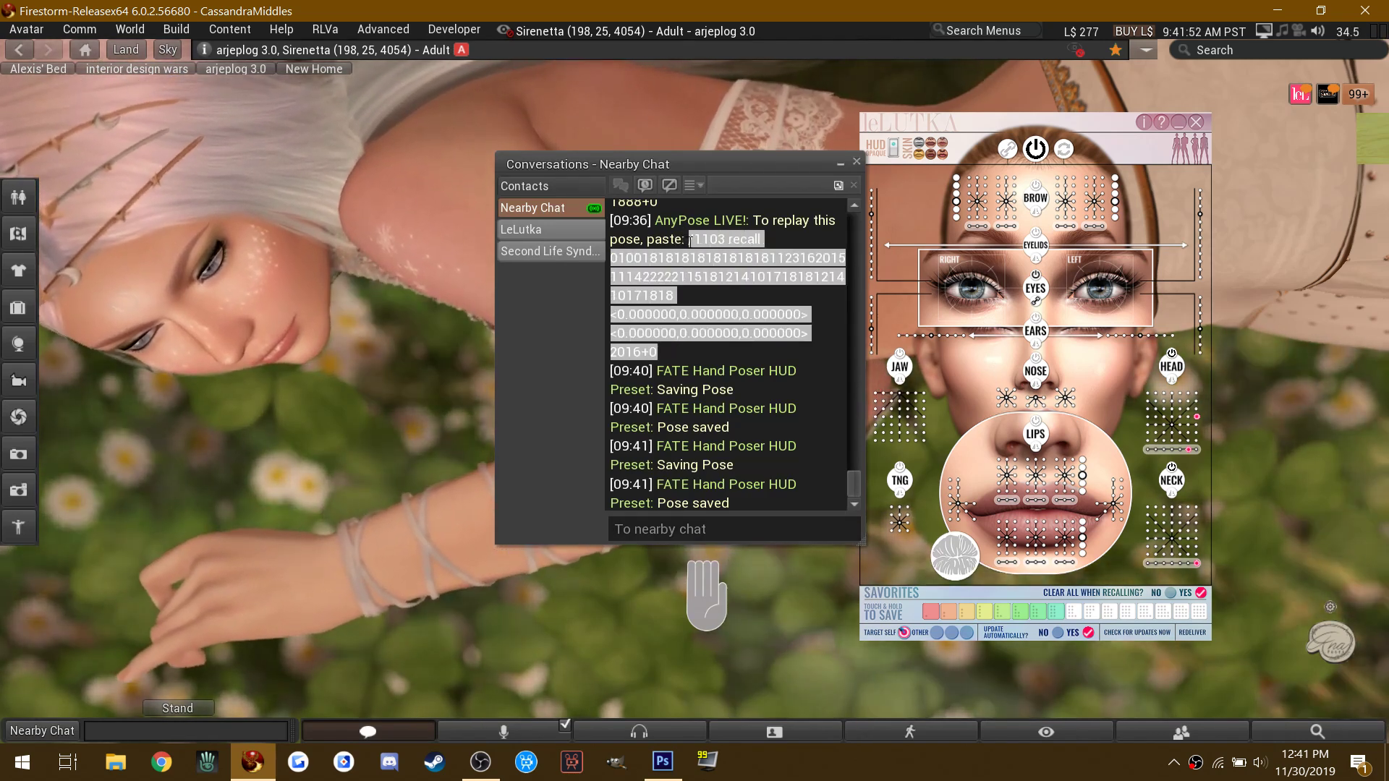
pyautogui.rightClick(729, 254)
pyautogui.click(735, 268)
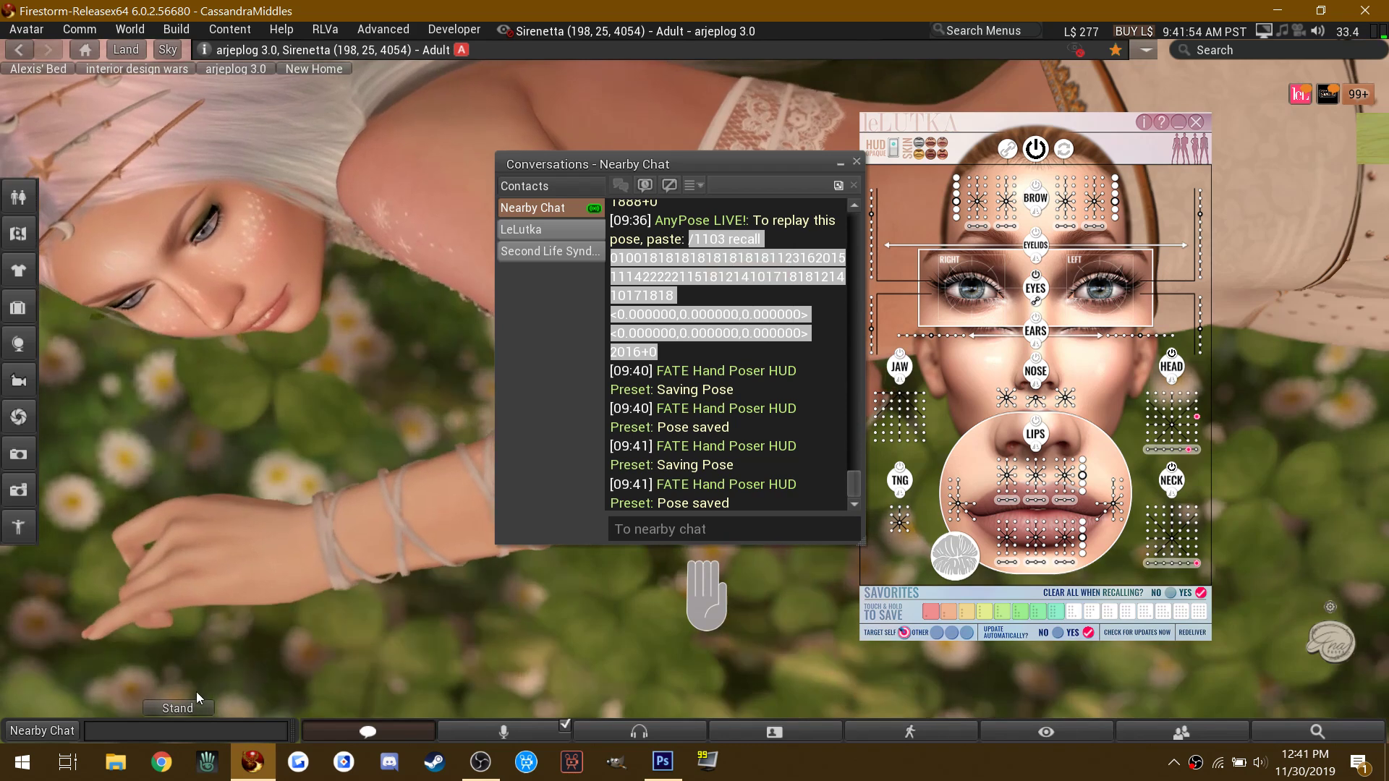
# Step: Paste and send the recall command in nearby chat, and put away the LeLutka HUD and the Conversations window
pyautogui.rightClick(250, 730)
pyautogui.click(274, 683)
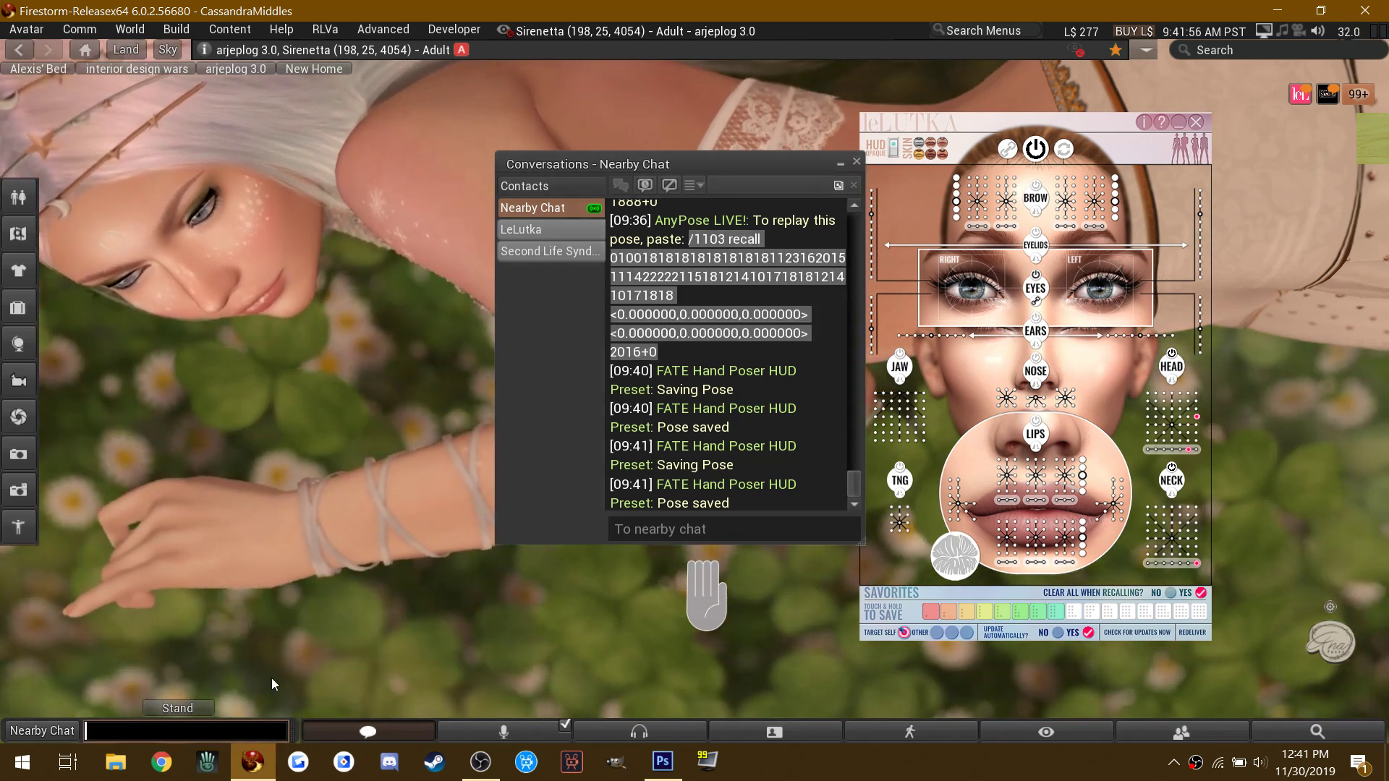
pyautogui.press('Return')
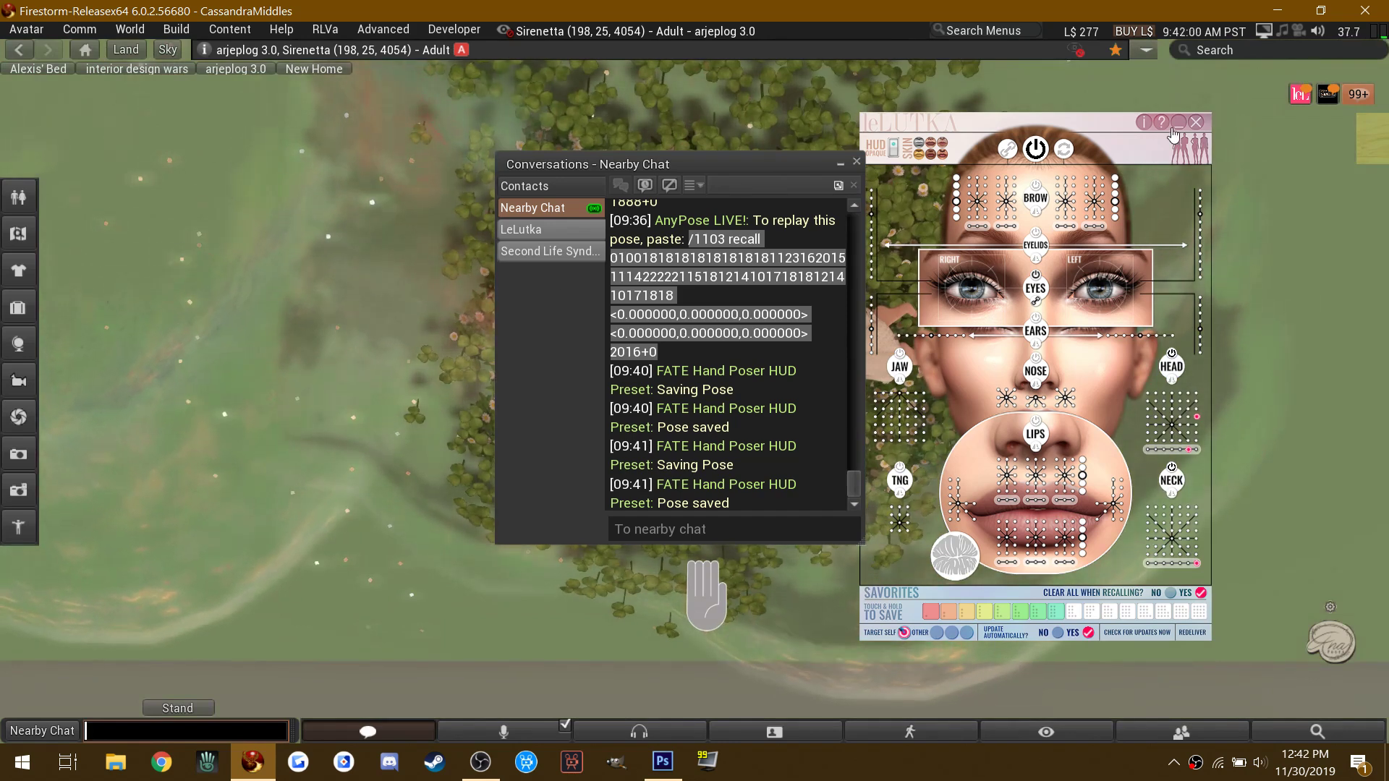
pyautogui.click(1174, 132)
pyautogui.click(857, 161)
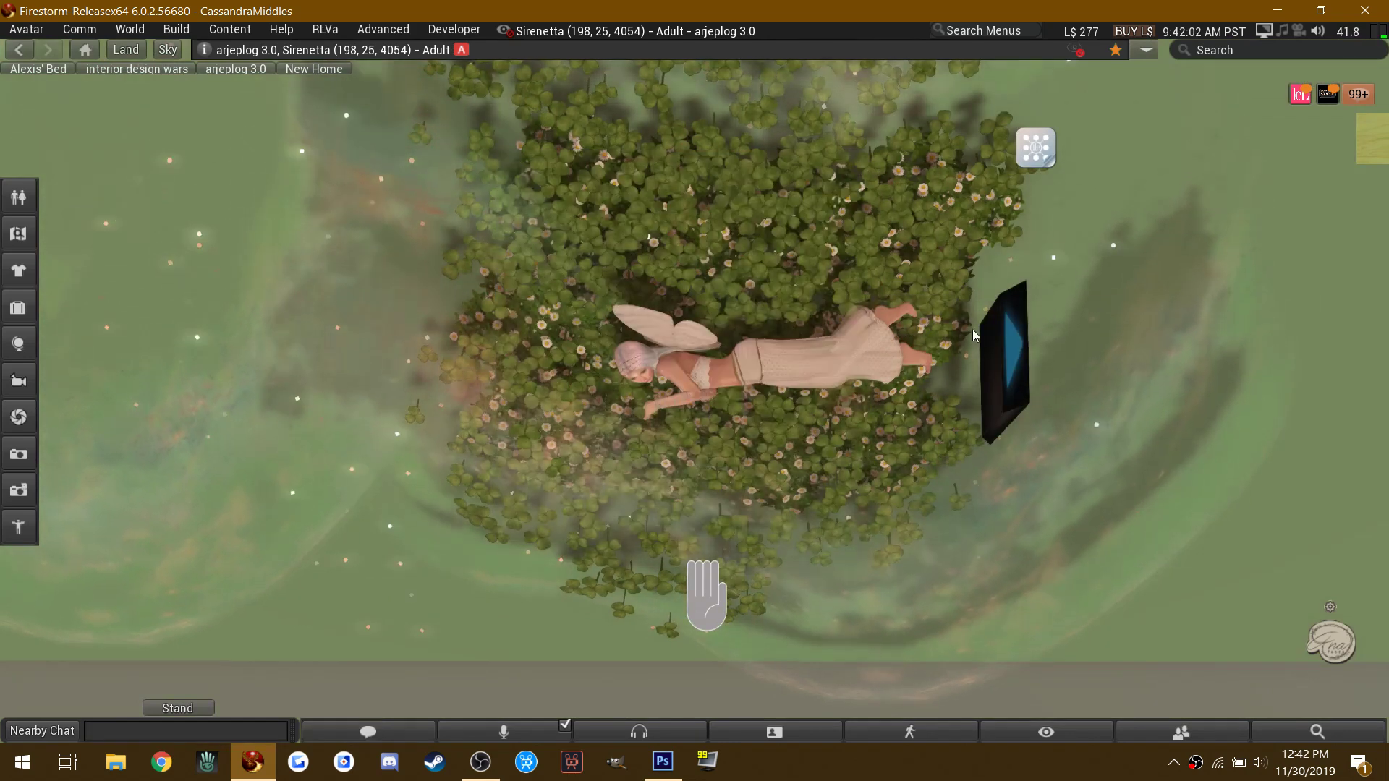
pyautogui.scroll(5, 972, 334)
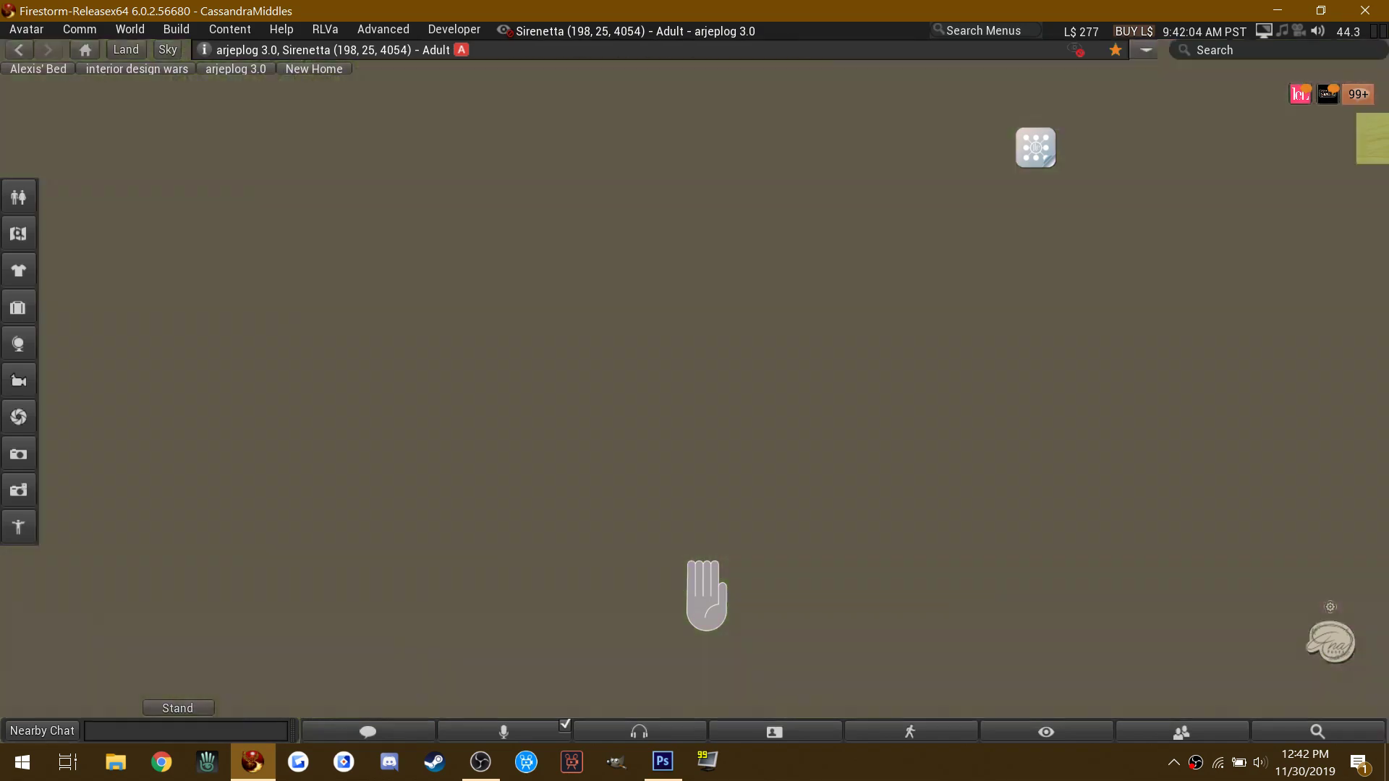
pyautogui.press('super+Tab')
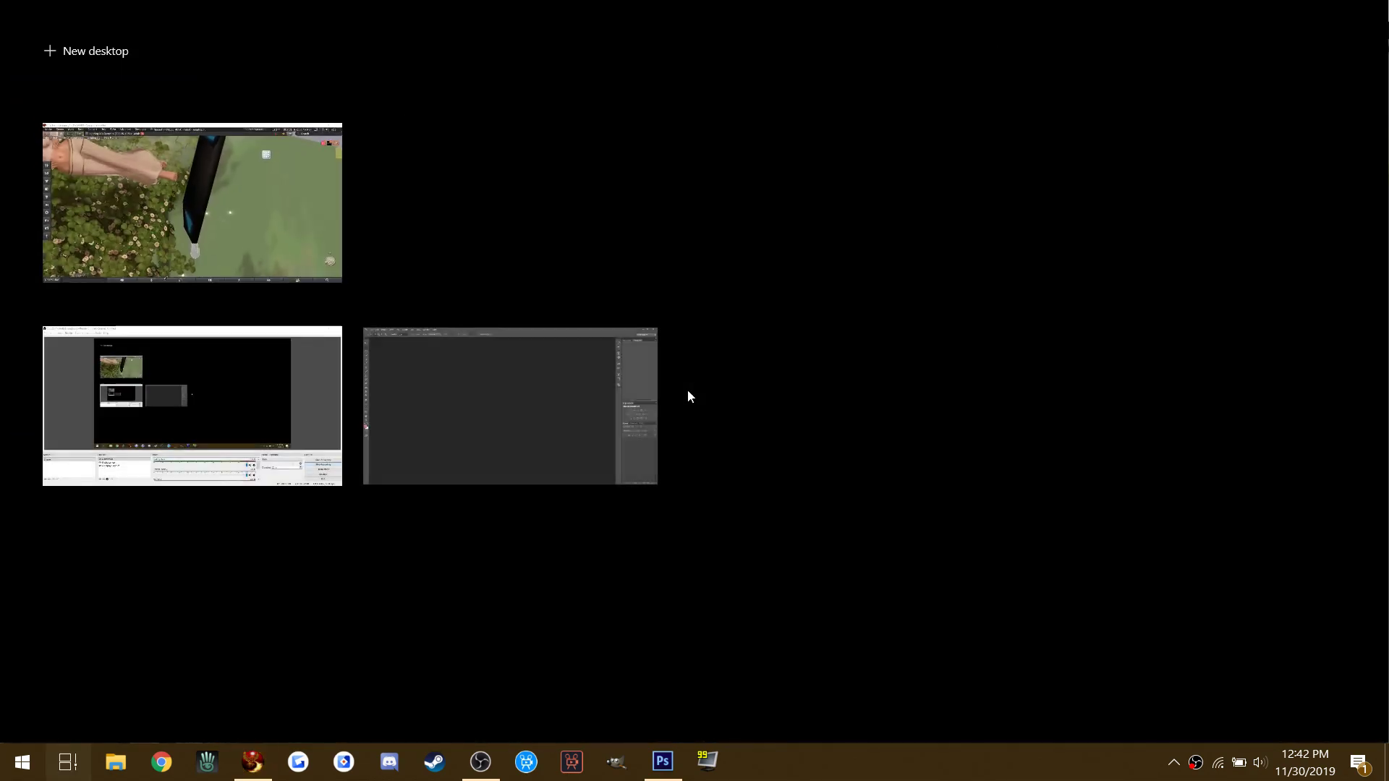
pyautogui.click(219, 244)
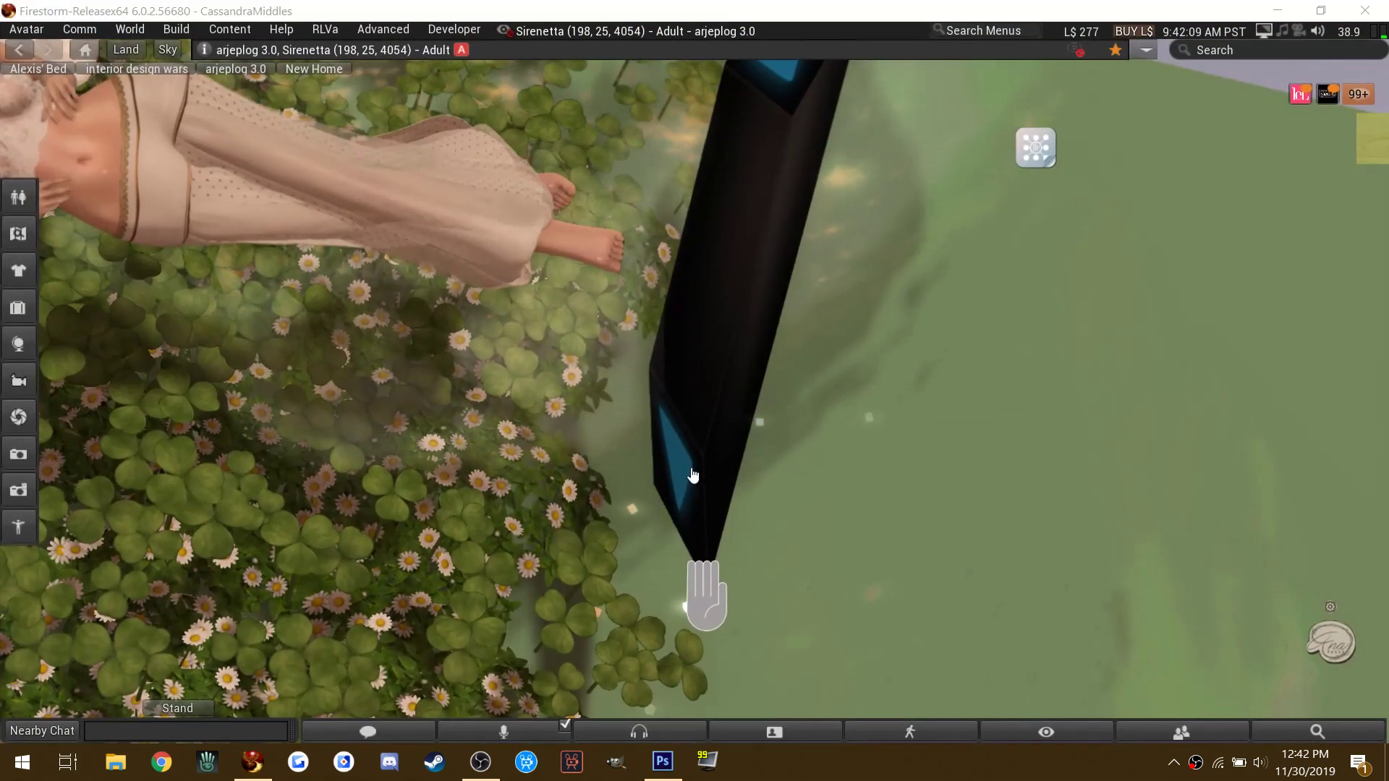
pyautogui.click(674, 467)
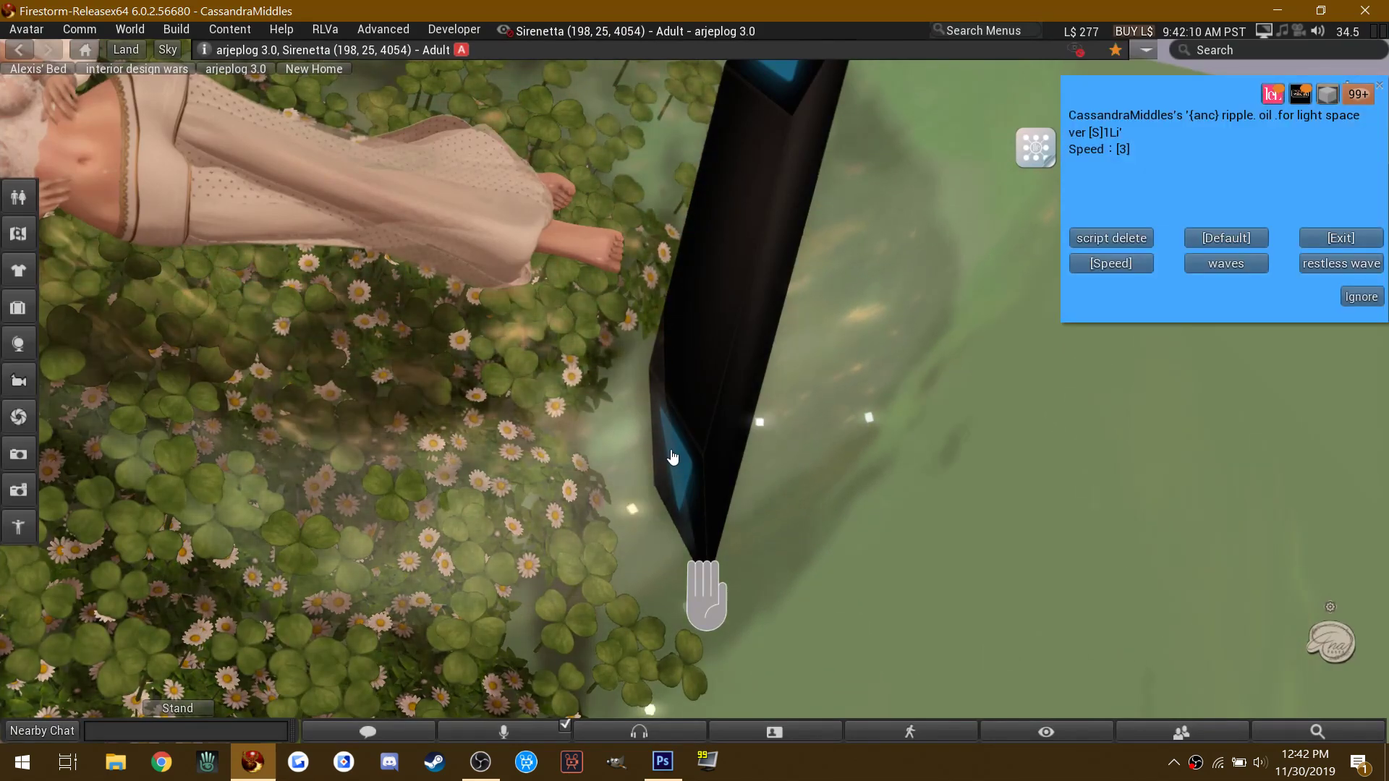
pyautogui.click(1340, 238)
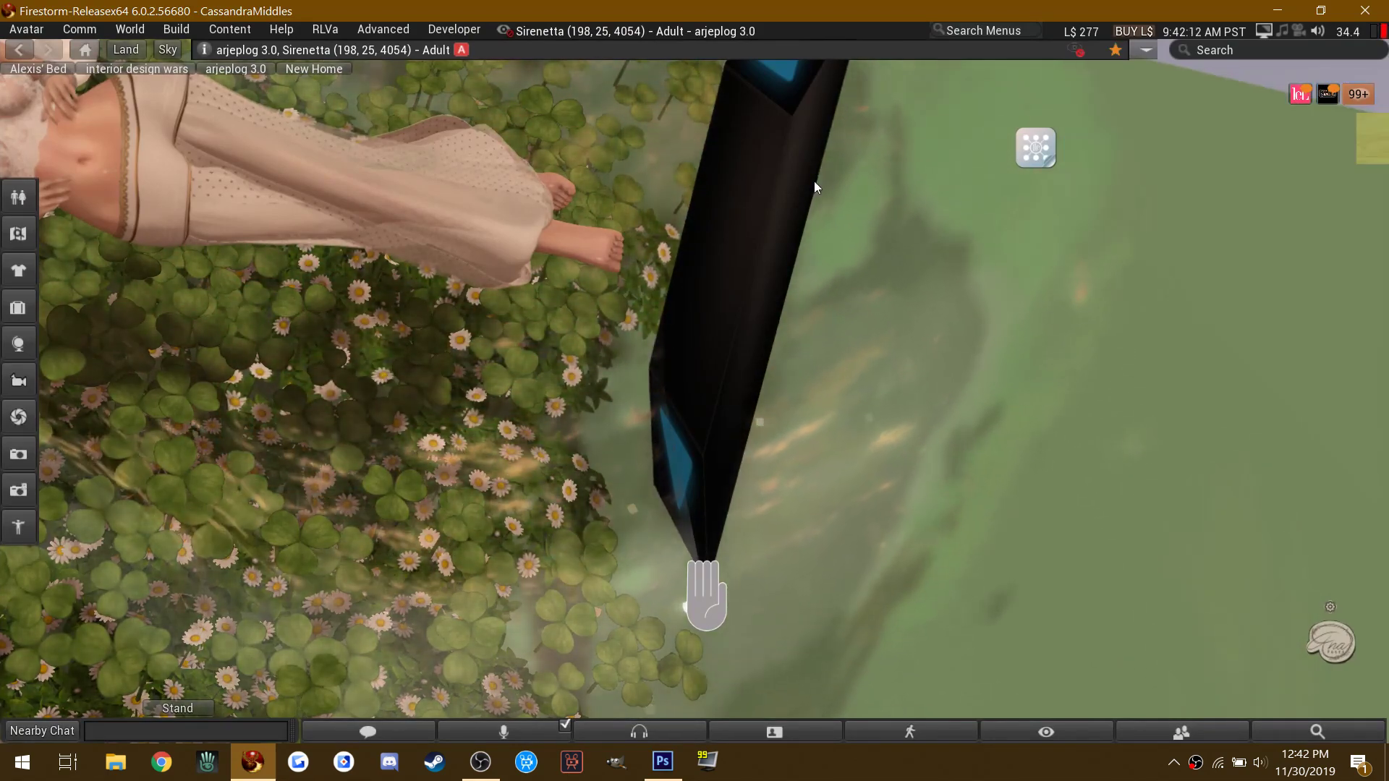
# Step: Switch the Ana poses stand back one animation to Ana Poses - Tallinn 1
pyautogui.rightClick(804, 162)
pyautogui.click(801, 106)
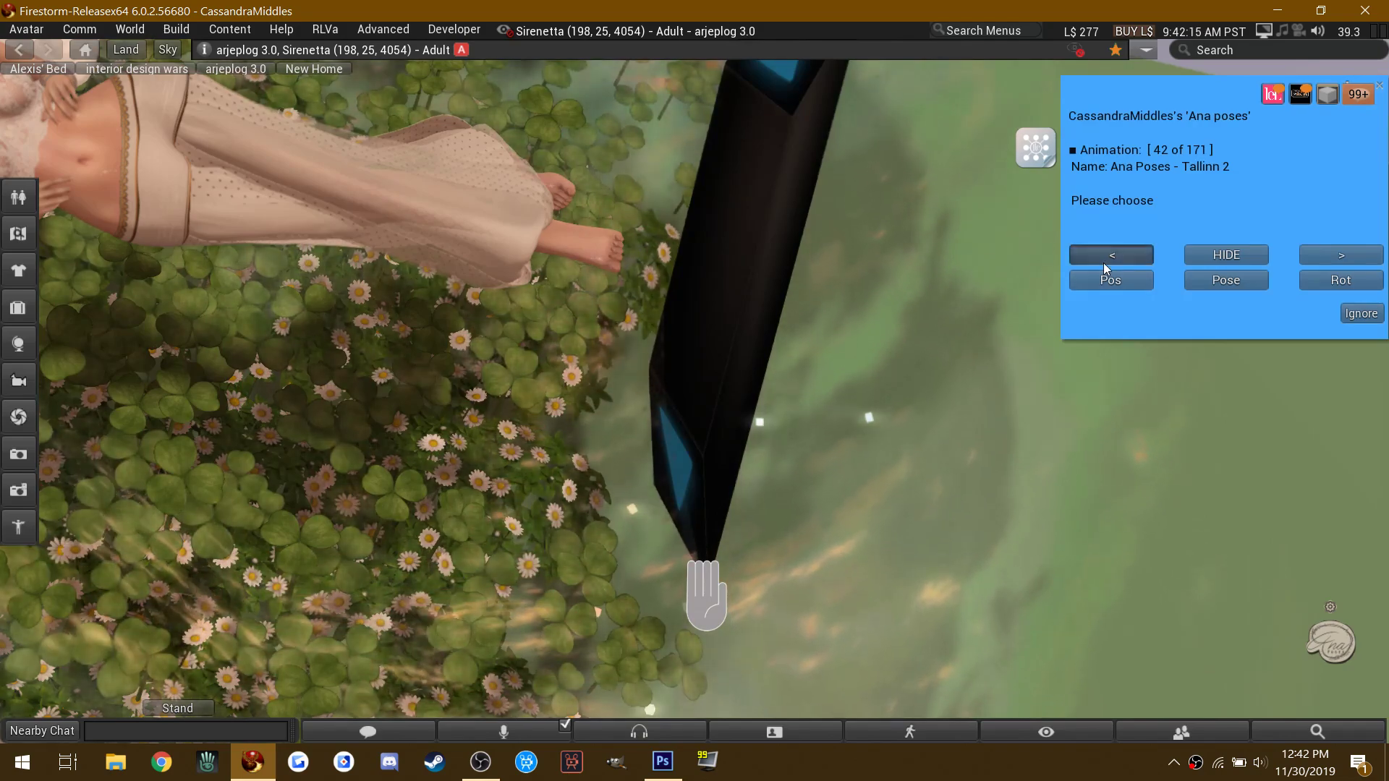
pyautogui.click(1104, 261)
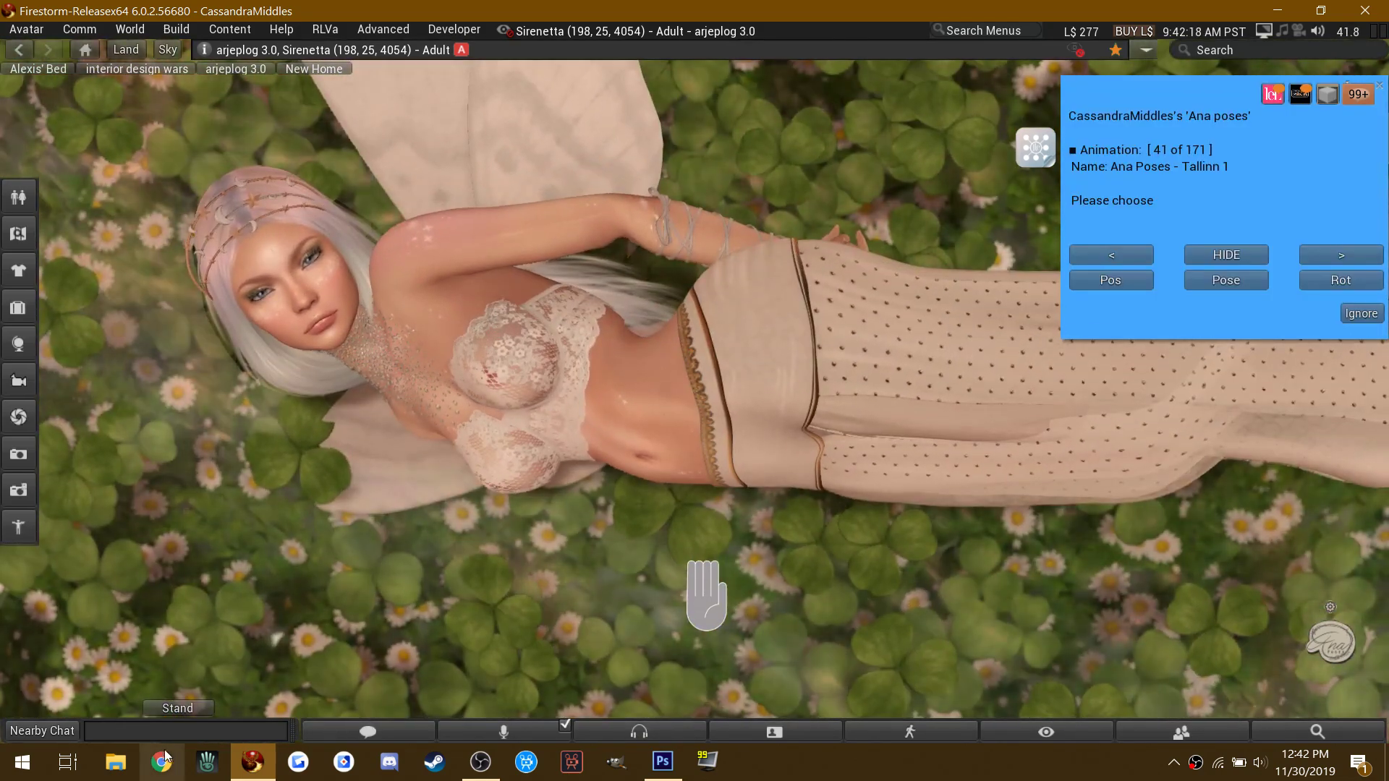
# Step: Replay the copied AnyPose command through nearby chat on the new pose, and dismiss the pose stand's dialog
pyautogui.rightClick(208, 731)
pyautogui.click(224, 696)
pyautogui.press('Return')
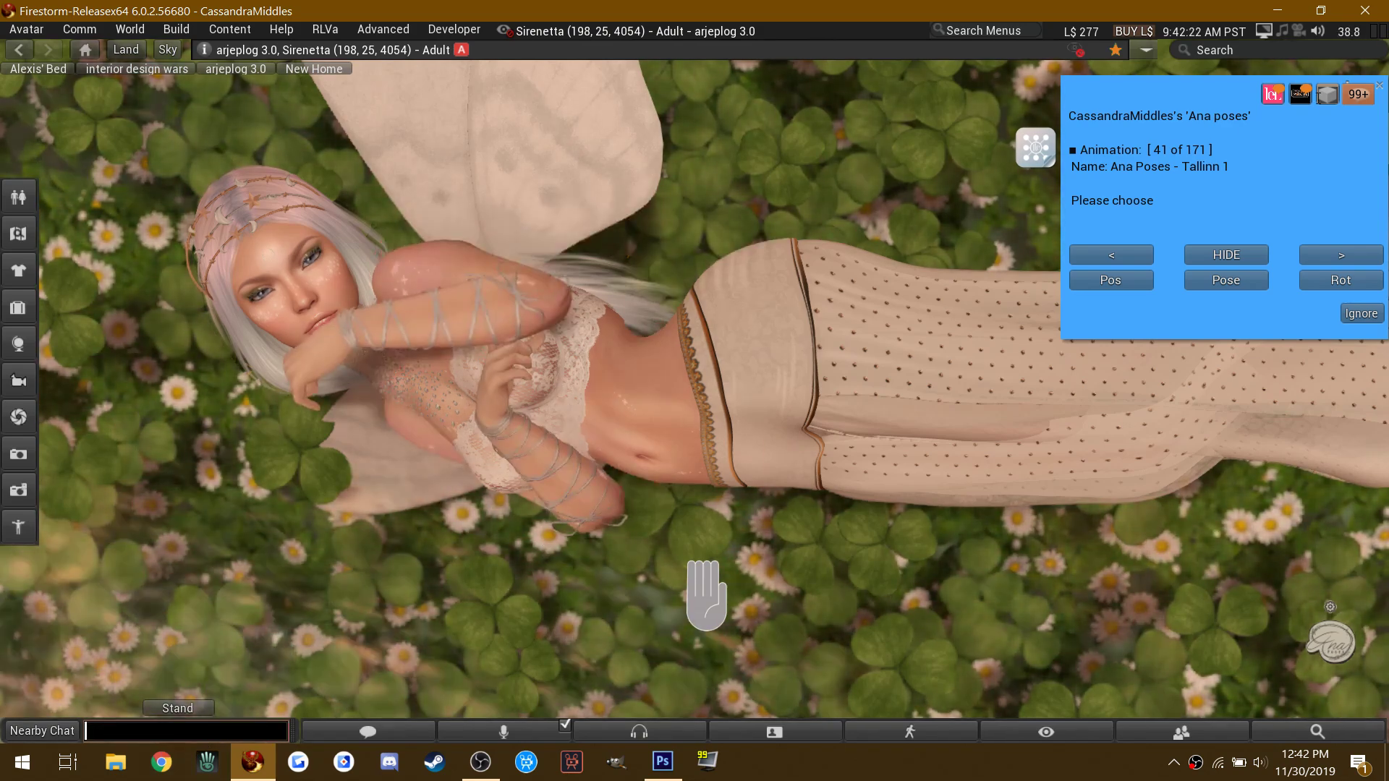
pyautogui.click(1380, 87)
# Step: Open and minimise the FATE Hand Poser HUD, and restore the LeLutka HUD with the avatar's face in close-up
pyautogui.click(718, 596)
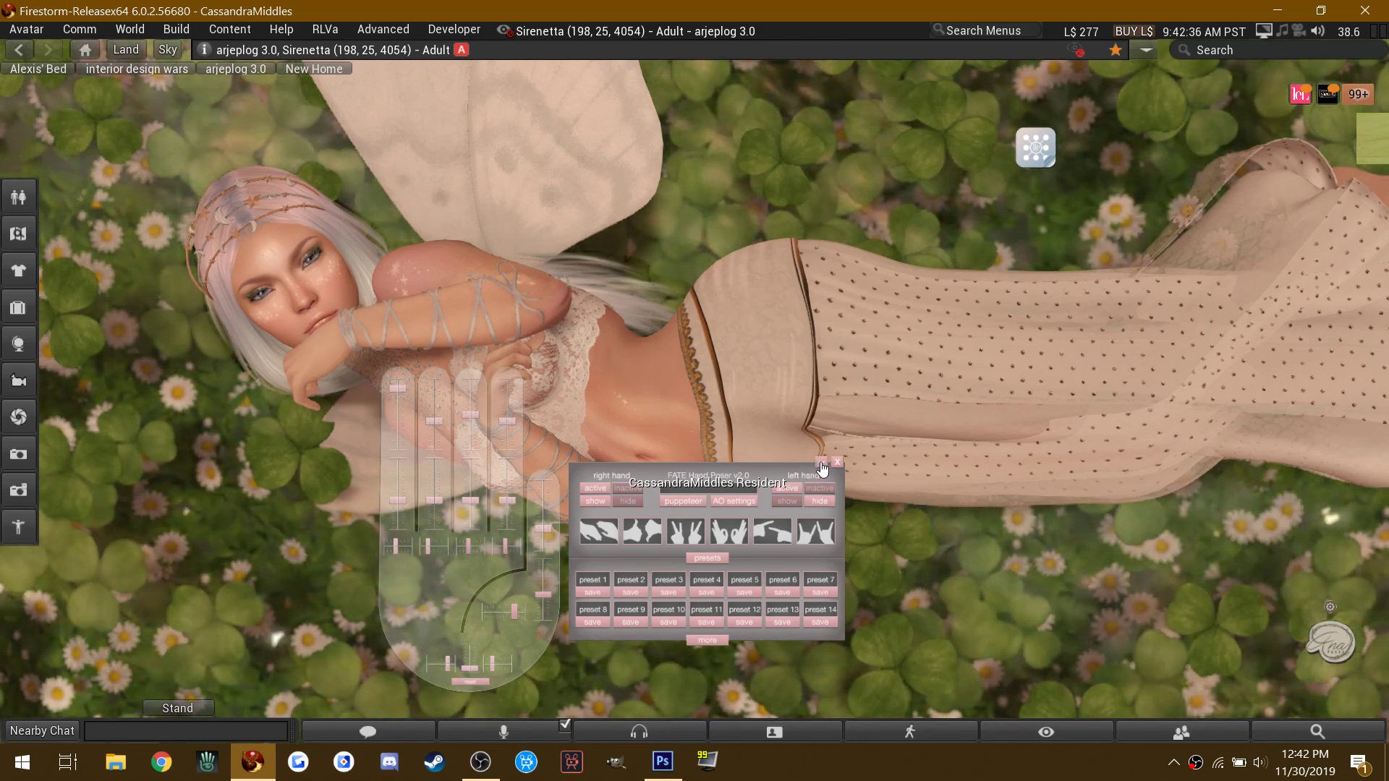
pyautogui.click(821, 463)
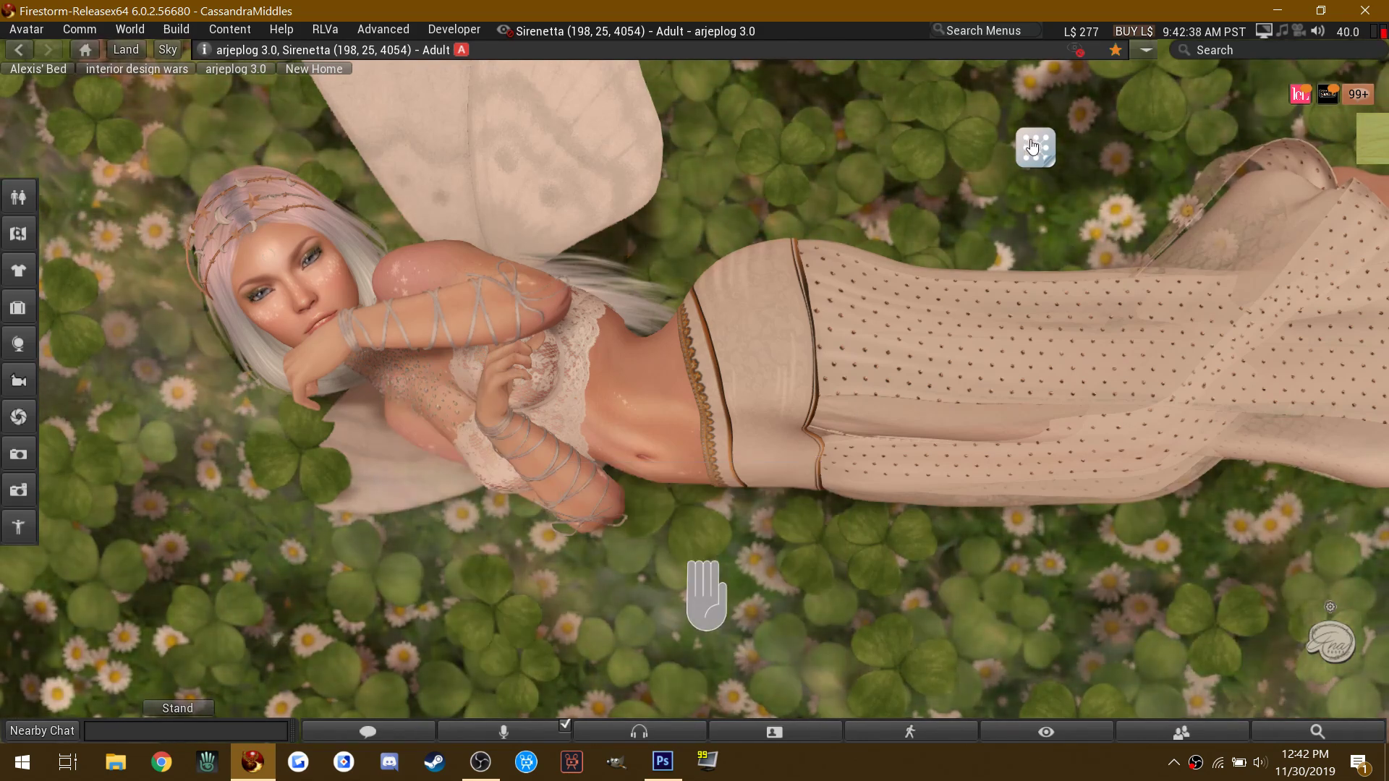
pyautogui.click(1036, 150)
pyautogui.scroll(5, 365, 365)
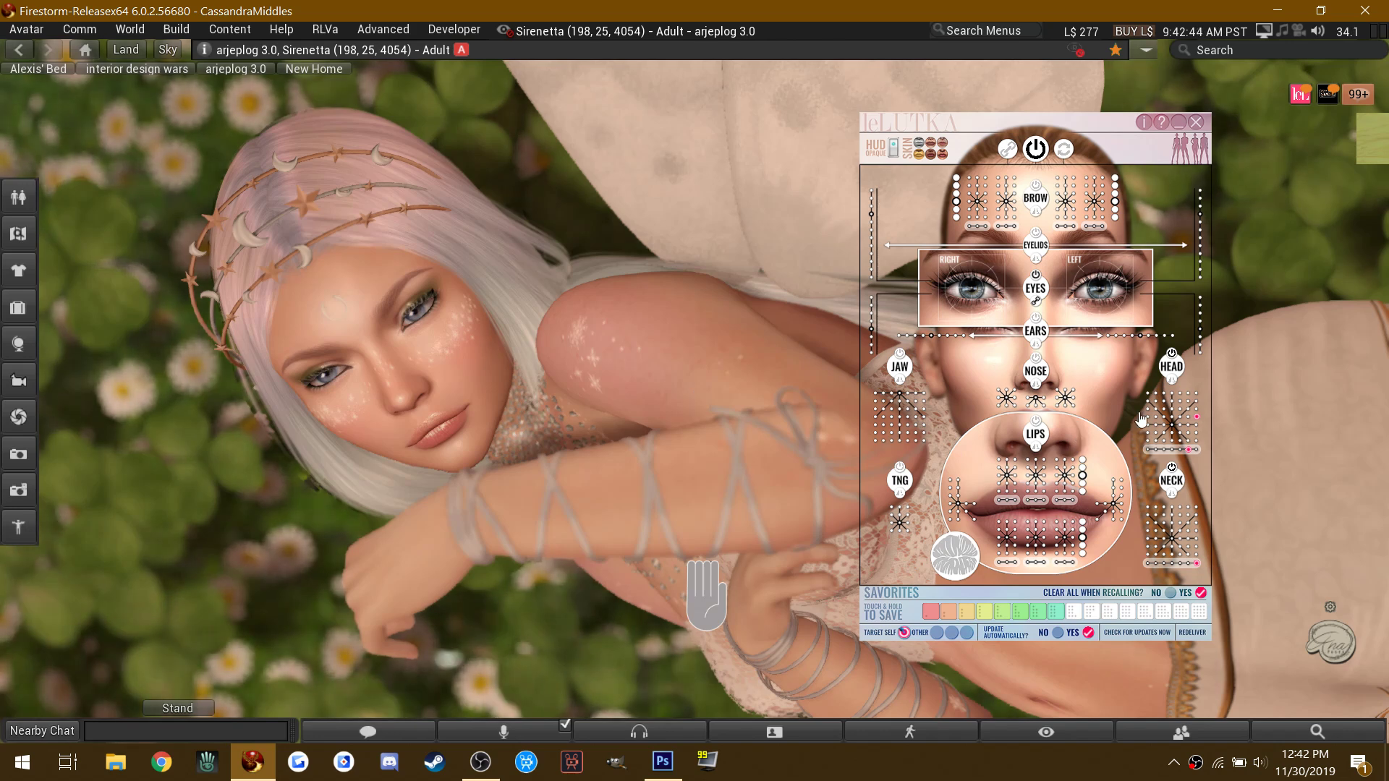
# Step: Try several head directions and the opposite head tilt with the LeLutka HEAD controls
pyautogui.click(1196, 395)
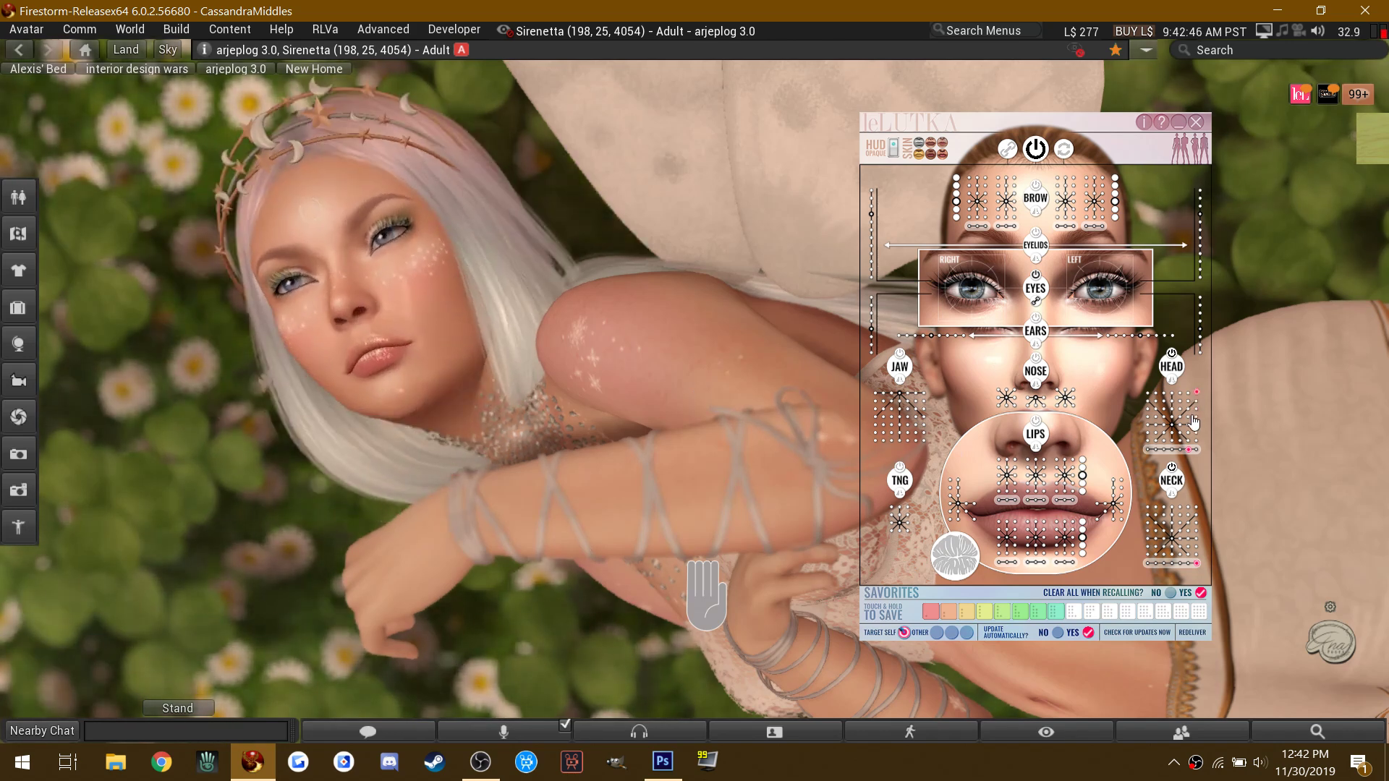
pyautogui.click(1172, 418)
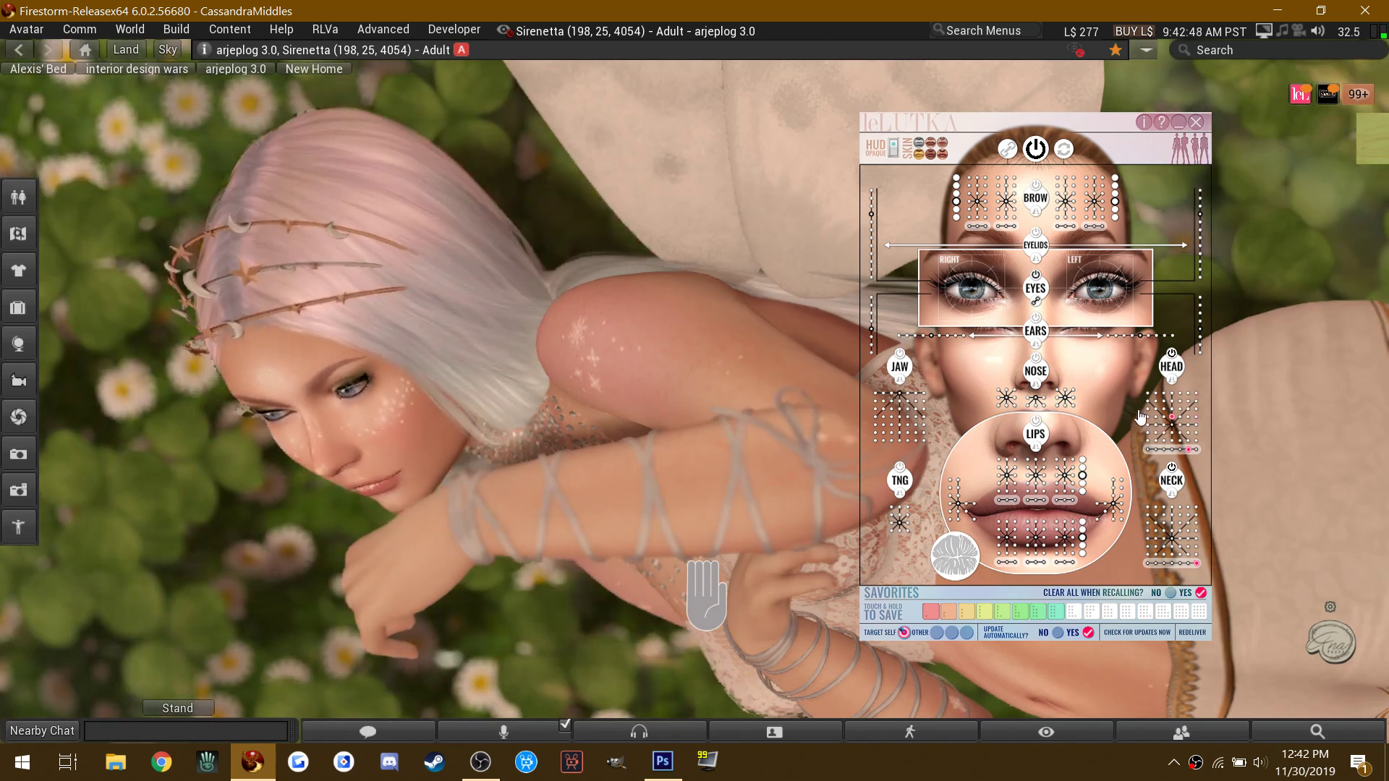
pyautogui.click(1155, 399)
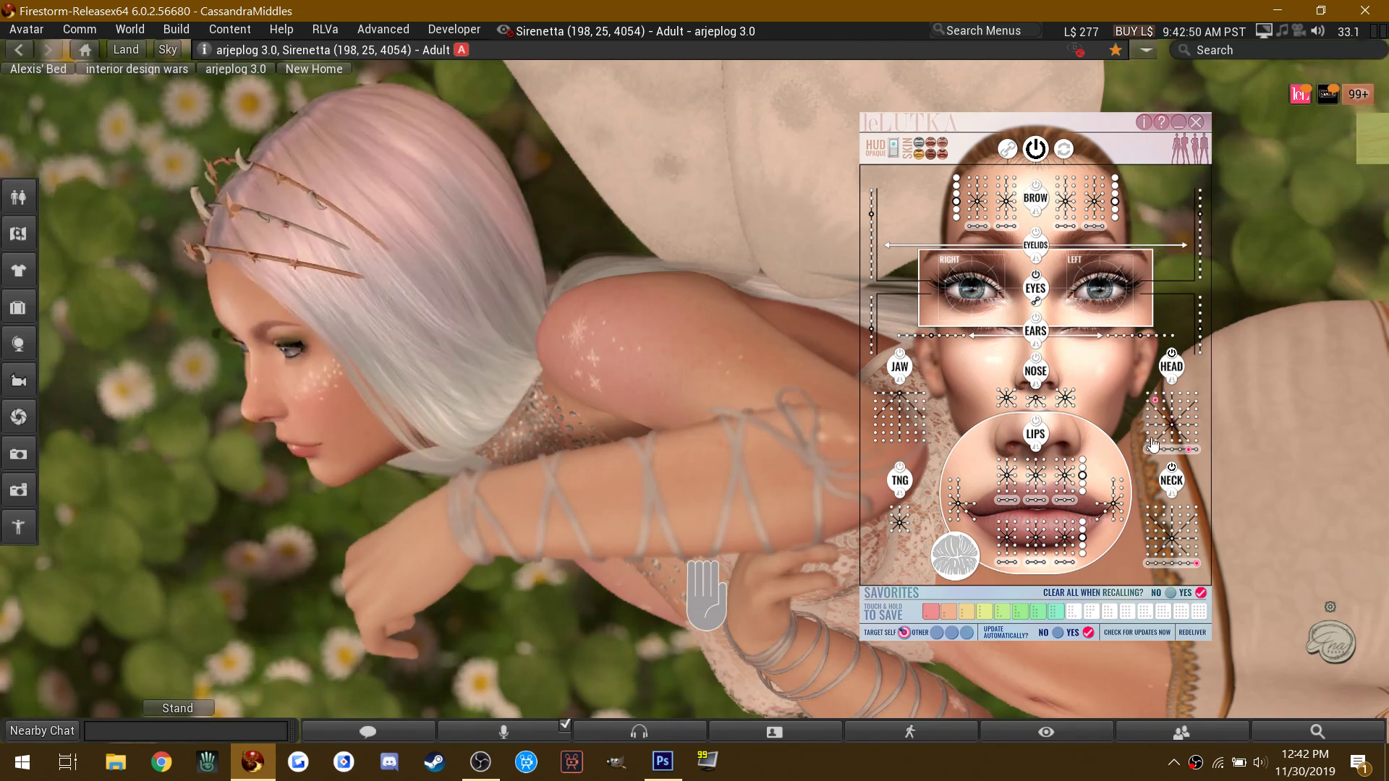
pyautogui.click(1157, 450)
pyautogui.click(1196, 410)
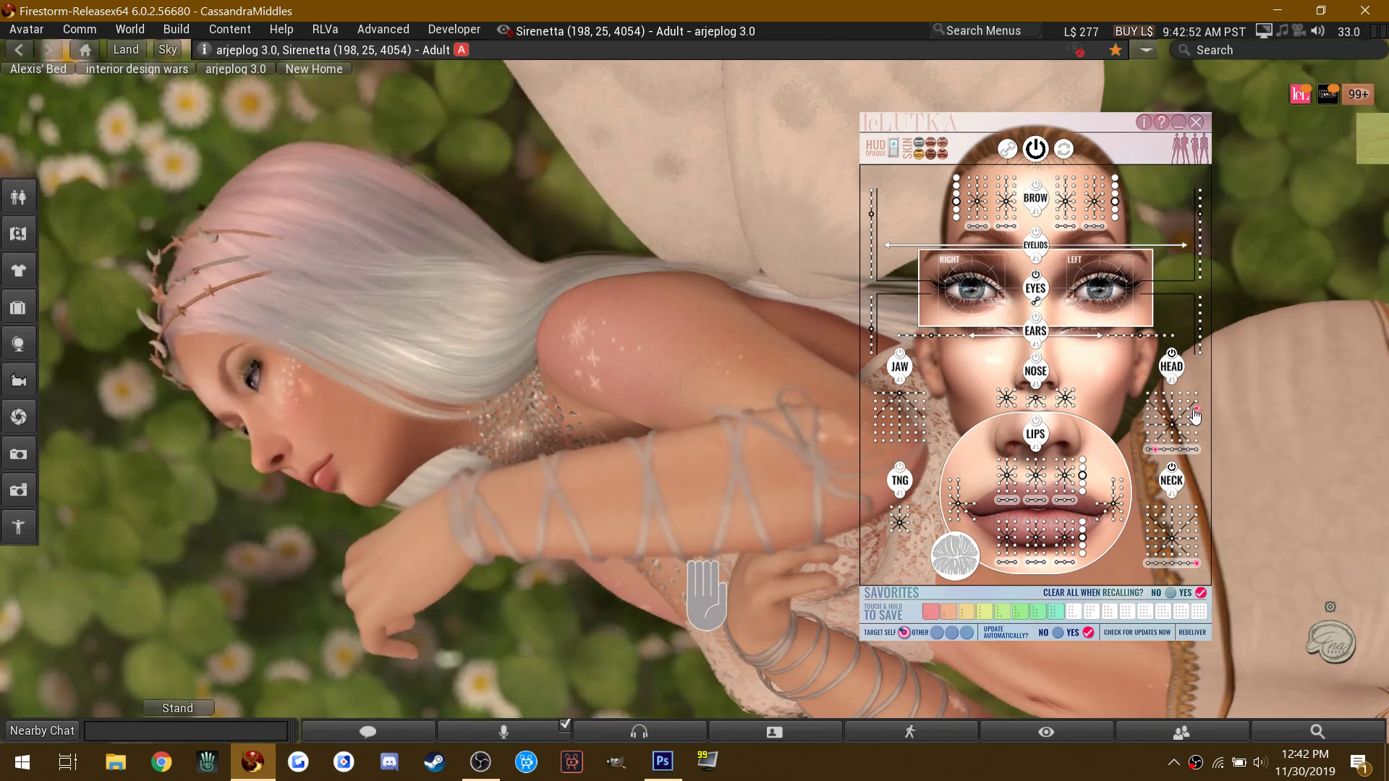
pyautogui.click(1196, 417)
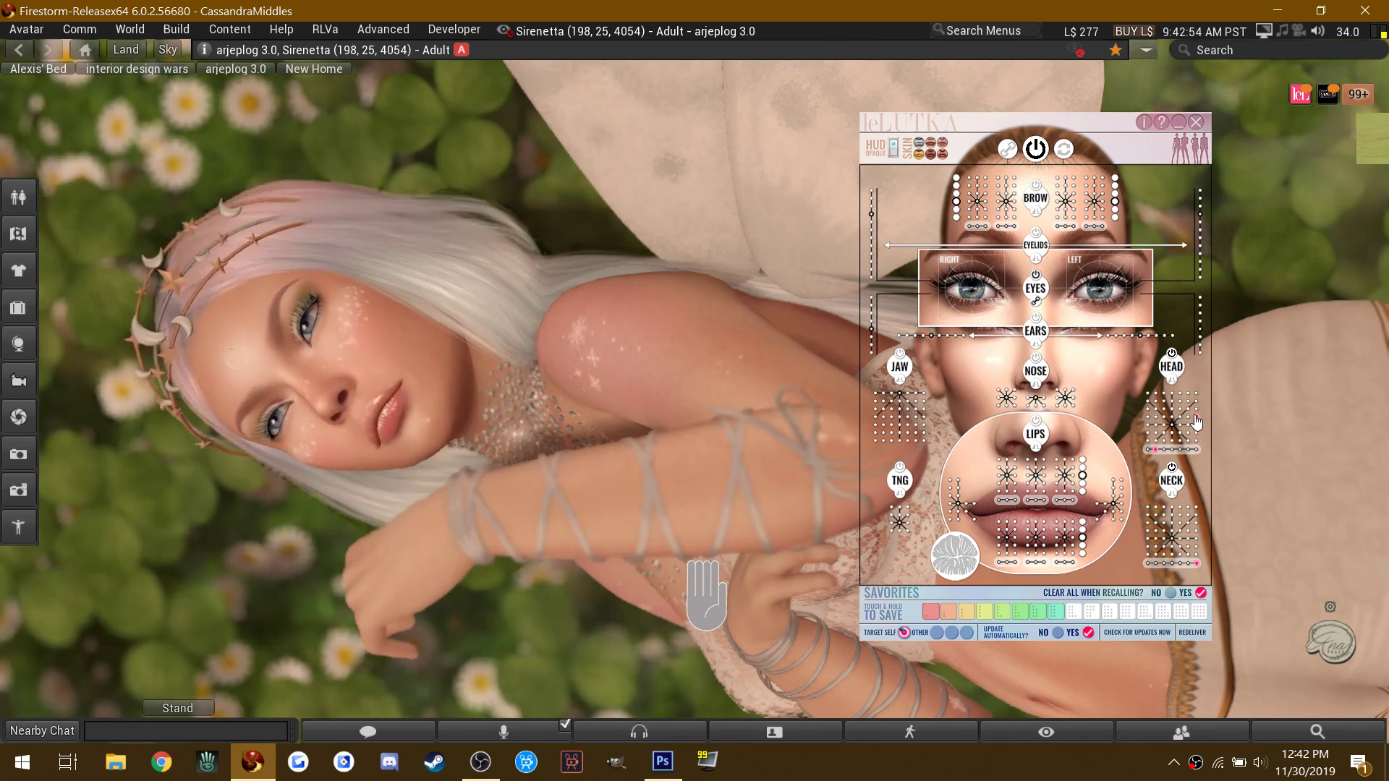
# Step: Try different neck tilts and neck directions with the LeLutka NECK controls, ending at the far end of the tilt range
pyautogui.click(1179, 563)
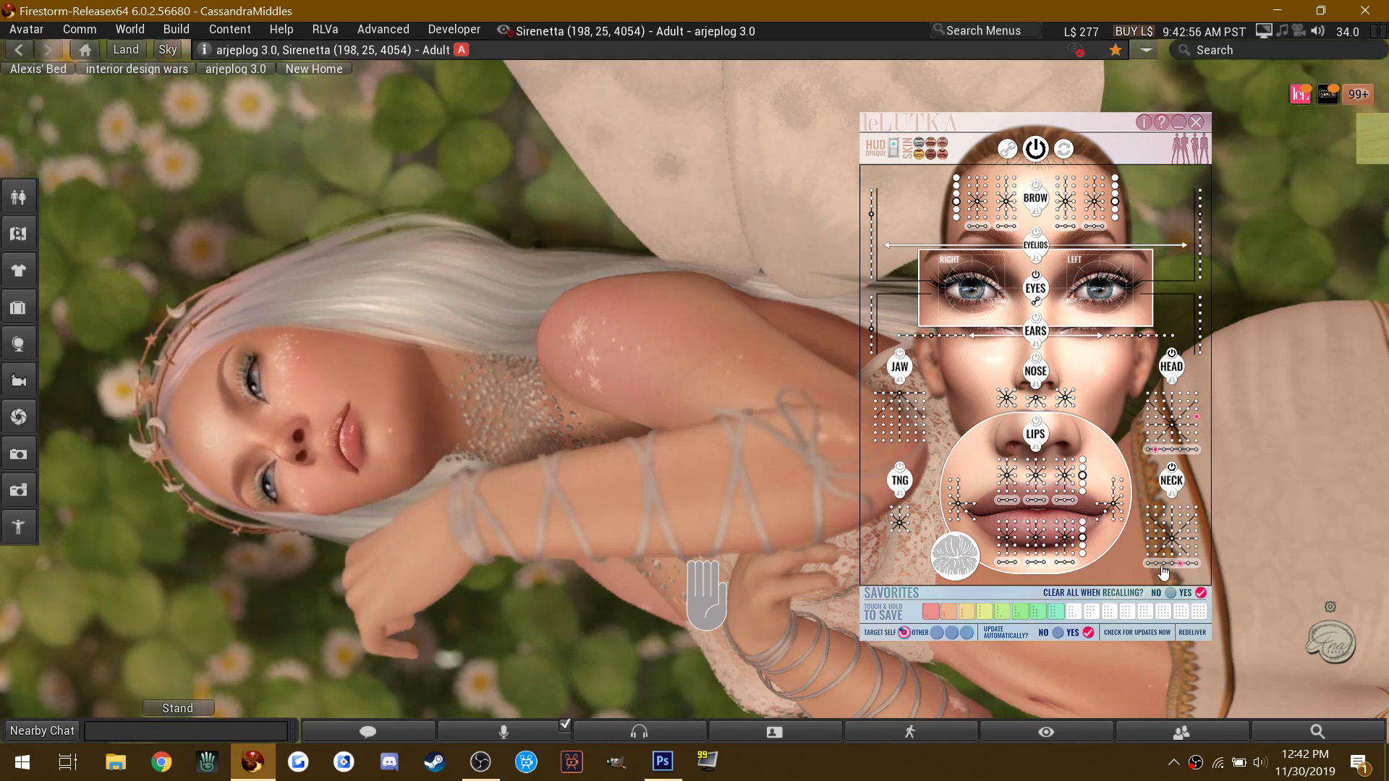
pyautogui.click(1162, 564)
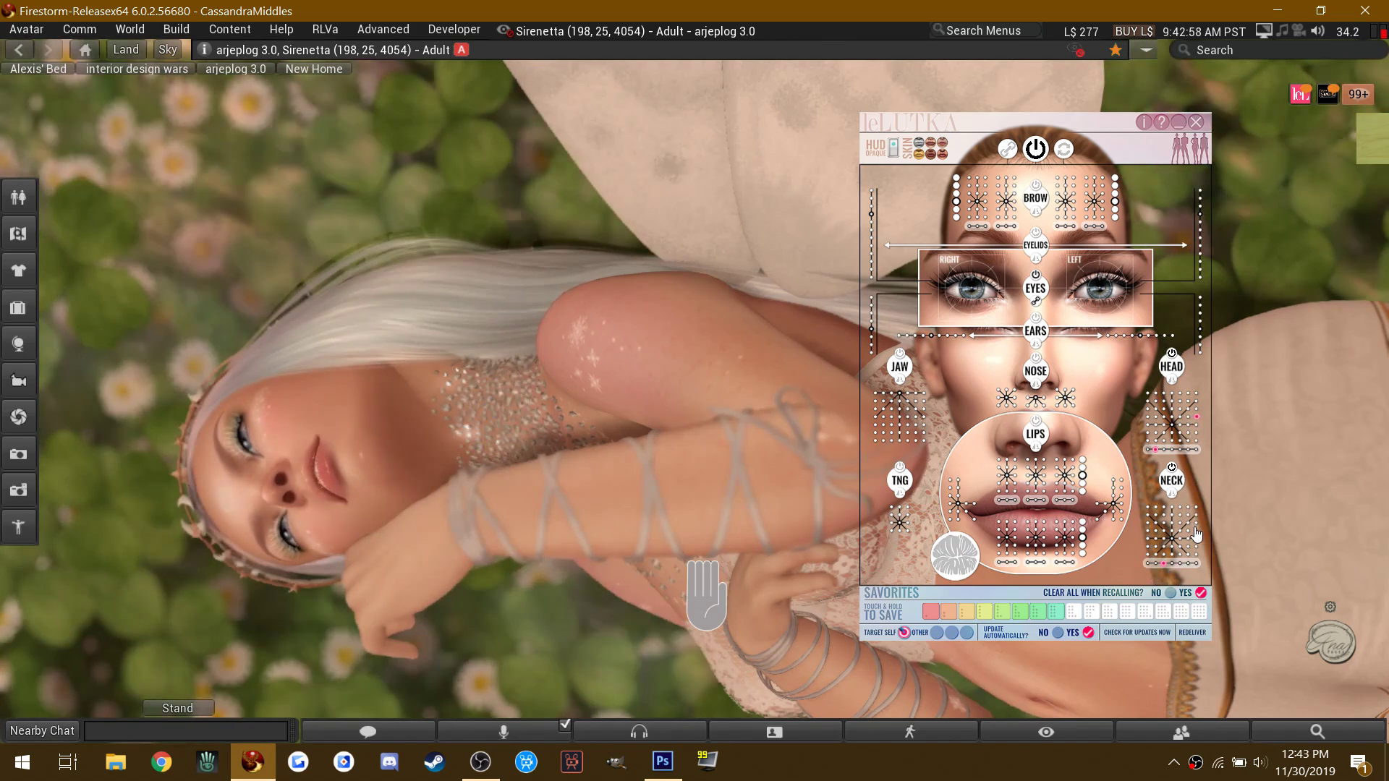
pyautogui.click(1196, 555)
pyautogui.click(1155, 548)
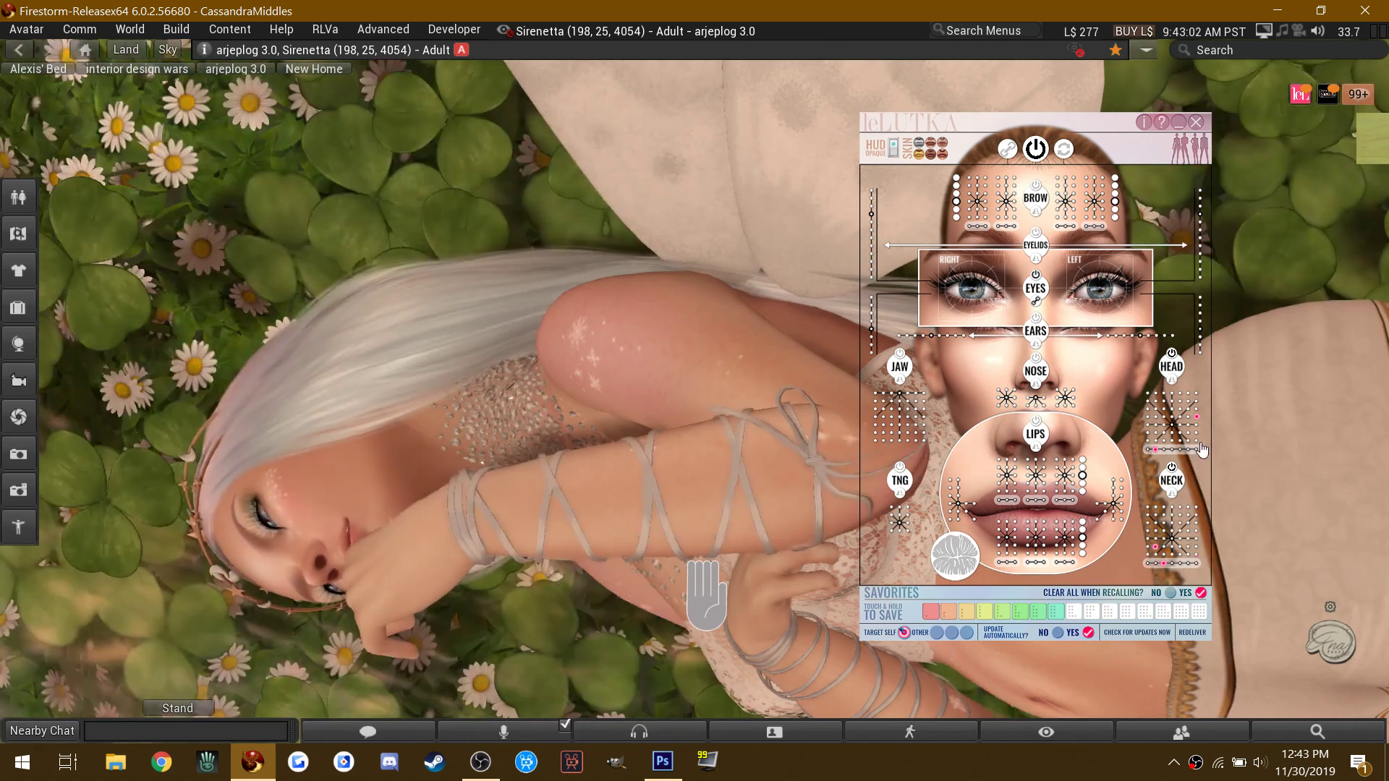
pyautogui.click(1192, 564)
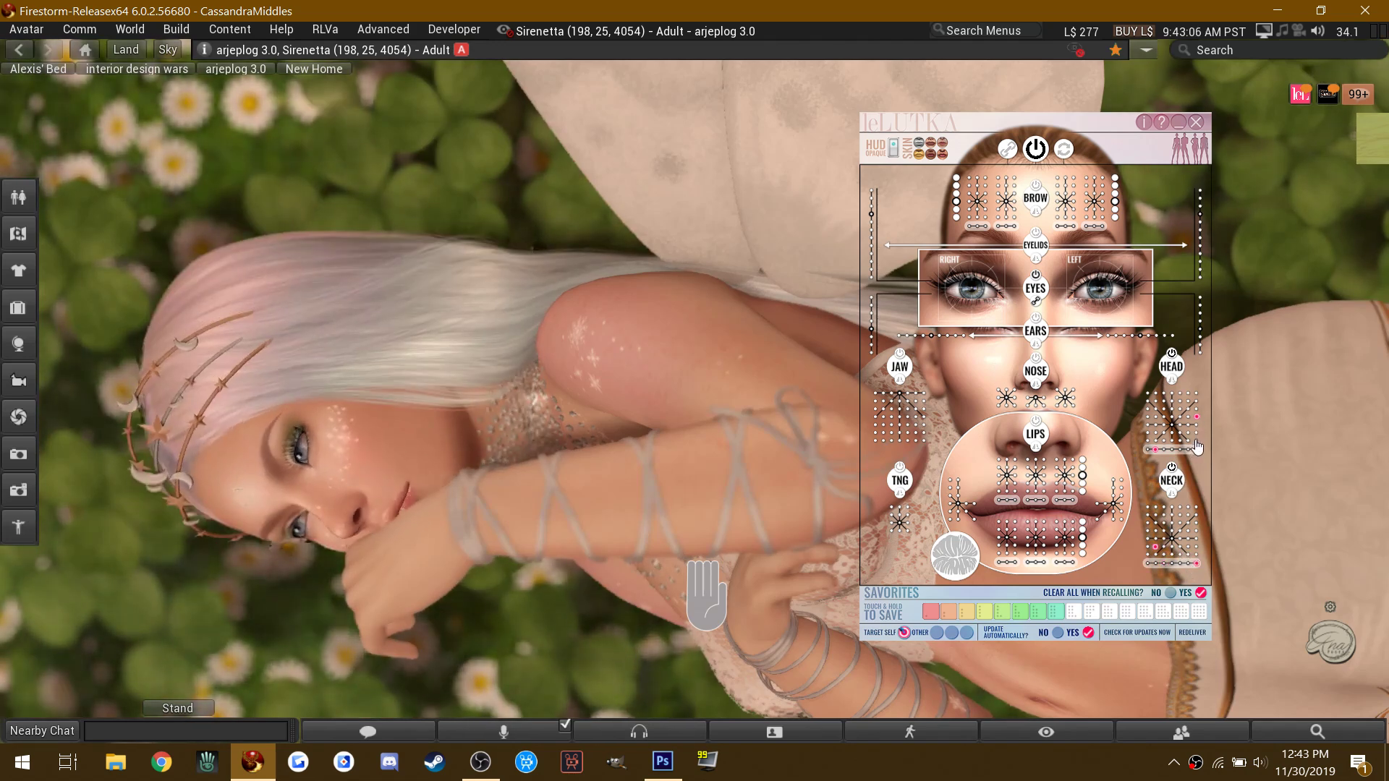
# Step: Try combining new head and neck directions, with the head tilted toward the far end of its range
pyautogui.click(1194, 401)
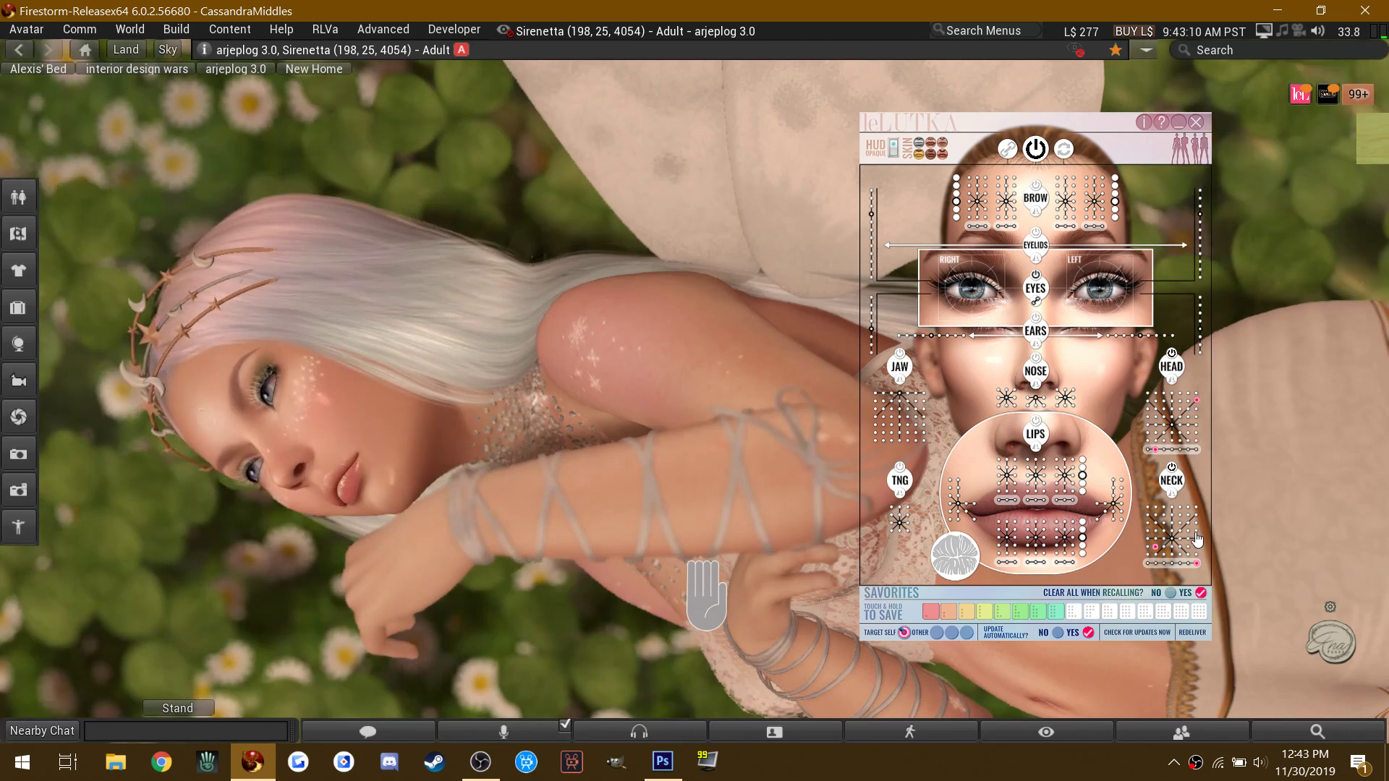
pyautogui.click(1196, 534)
pyautogui.click(1188, 541)
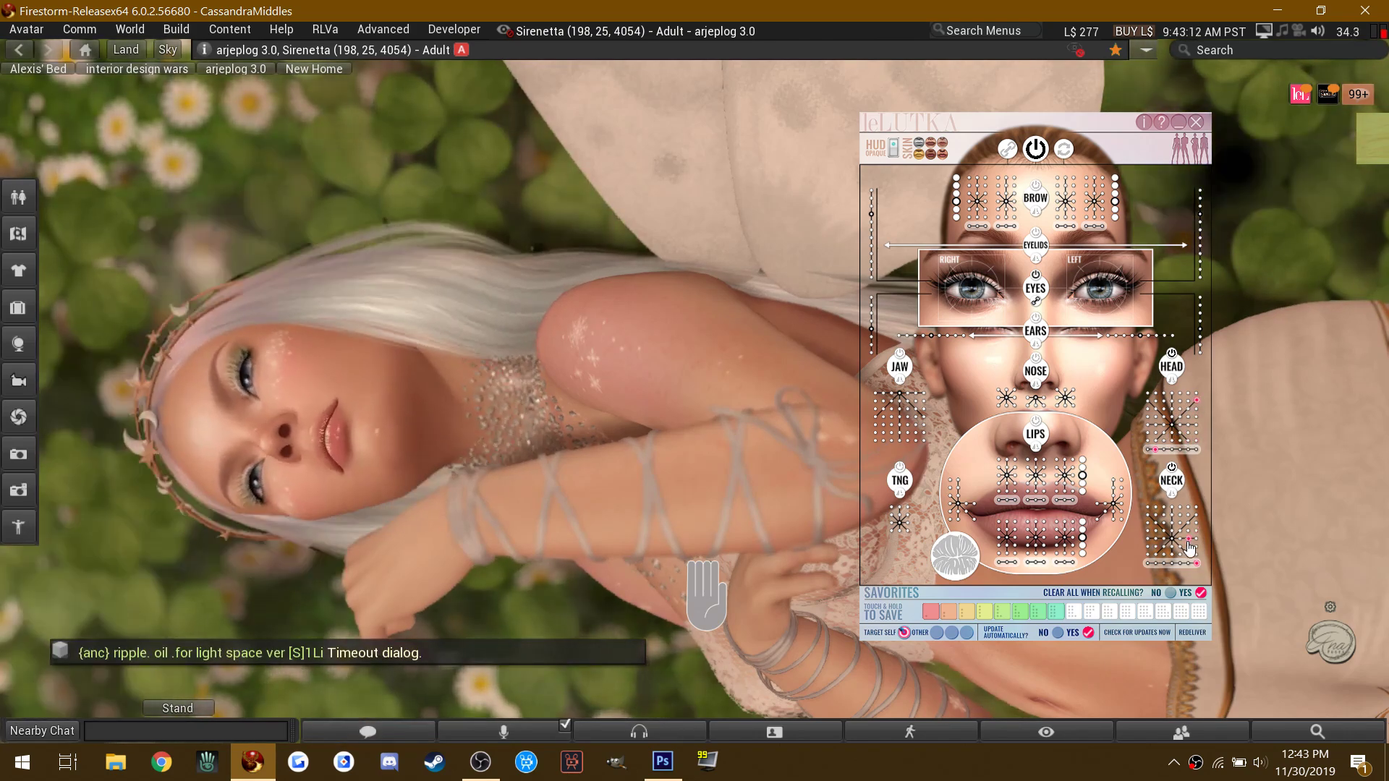
pyautogui.click(1190, 429)
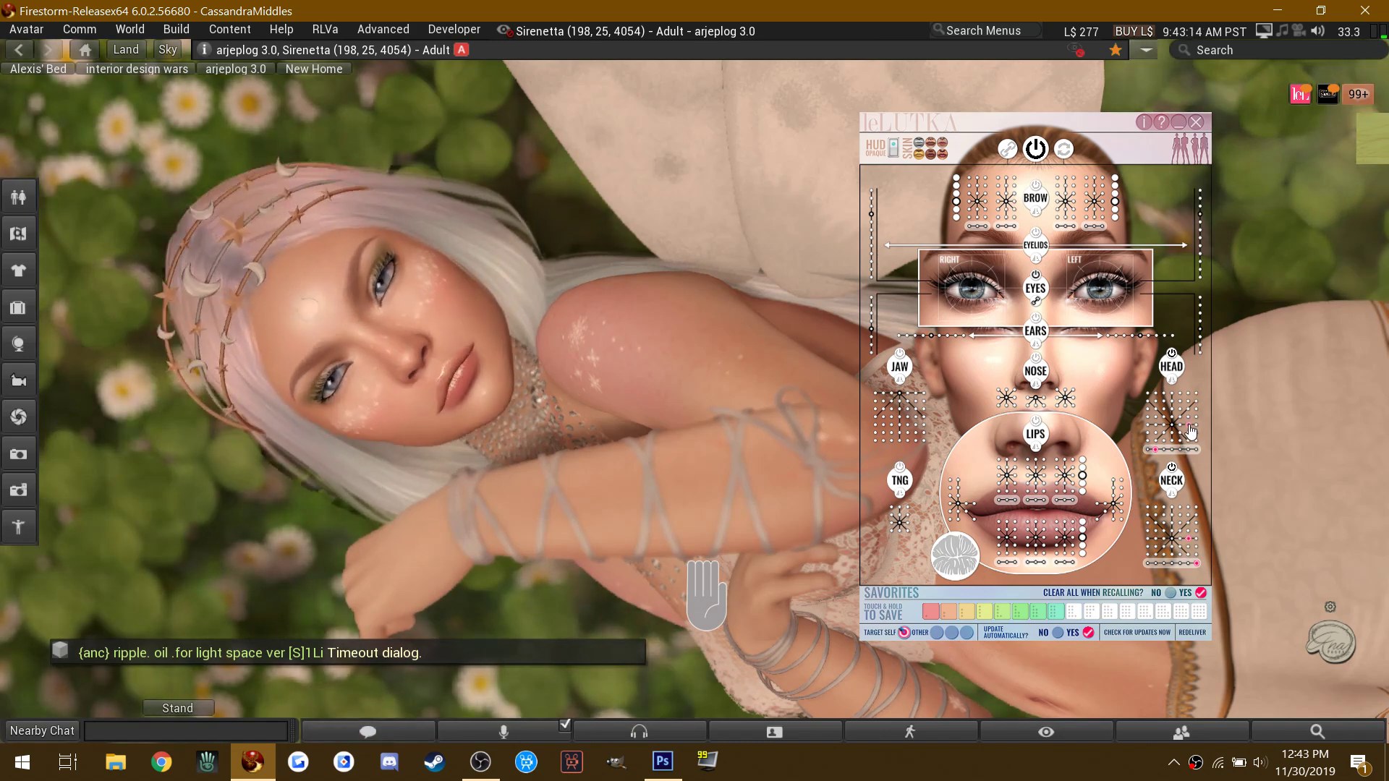
pyautogui.click(1190, 452)
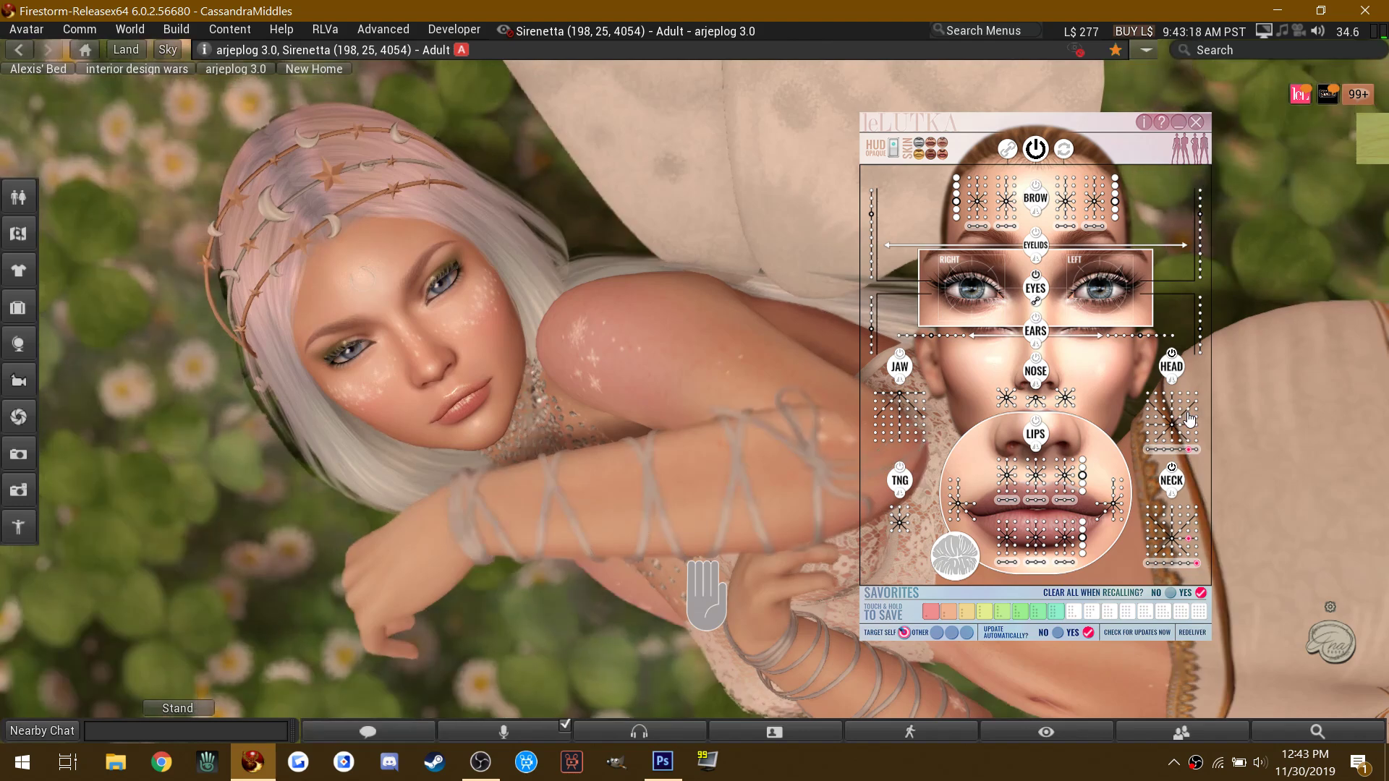
# Step: Turn the head toward the camera with a tilt near the opposite end of its range, and centre the neck direction
pyautogui.click(1188, 412)
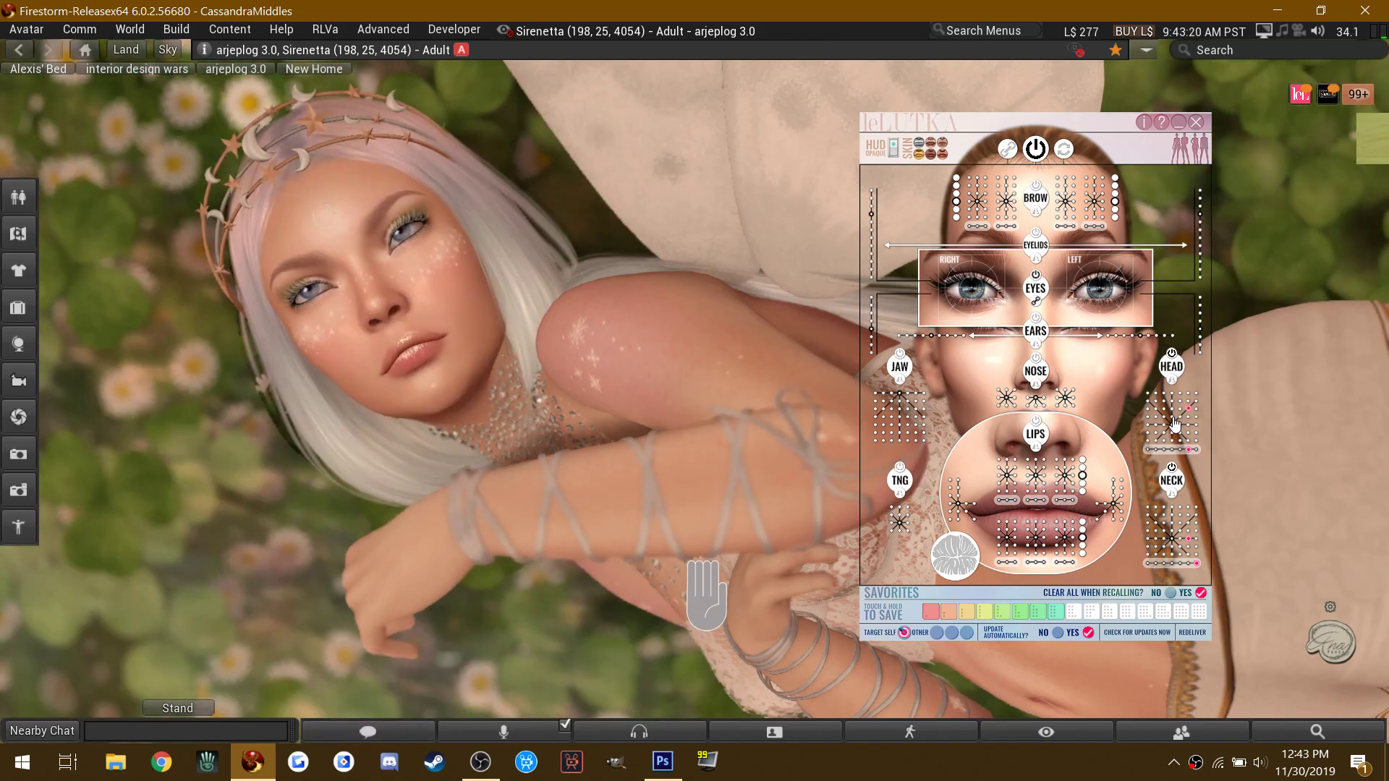
pyautogui.click(1172, 419)
pyautogui.click(1163, 450)
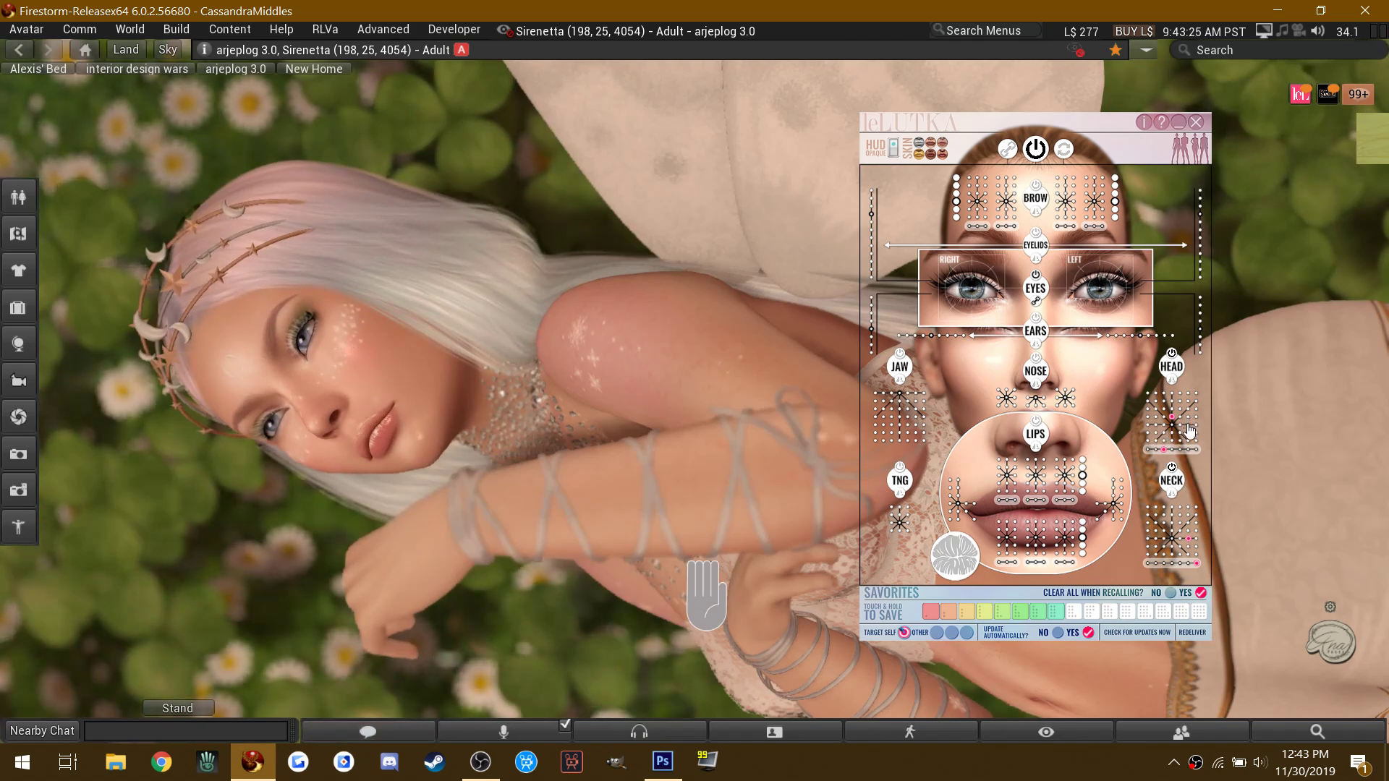
pyautogui.click(1188, 427)
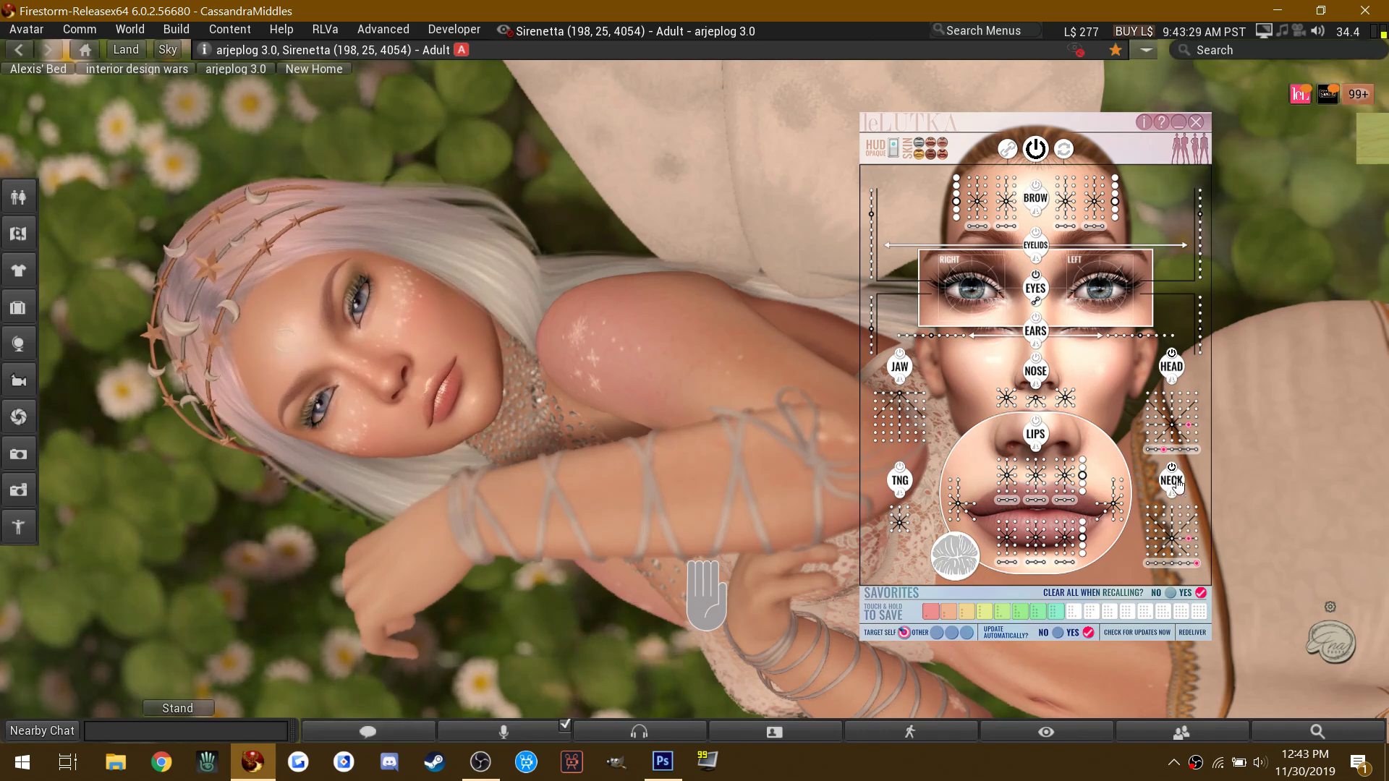
pyautogui.click(1195, 544)
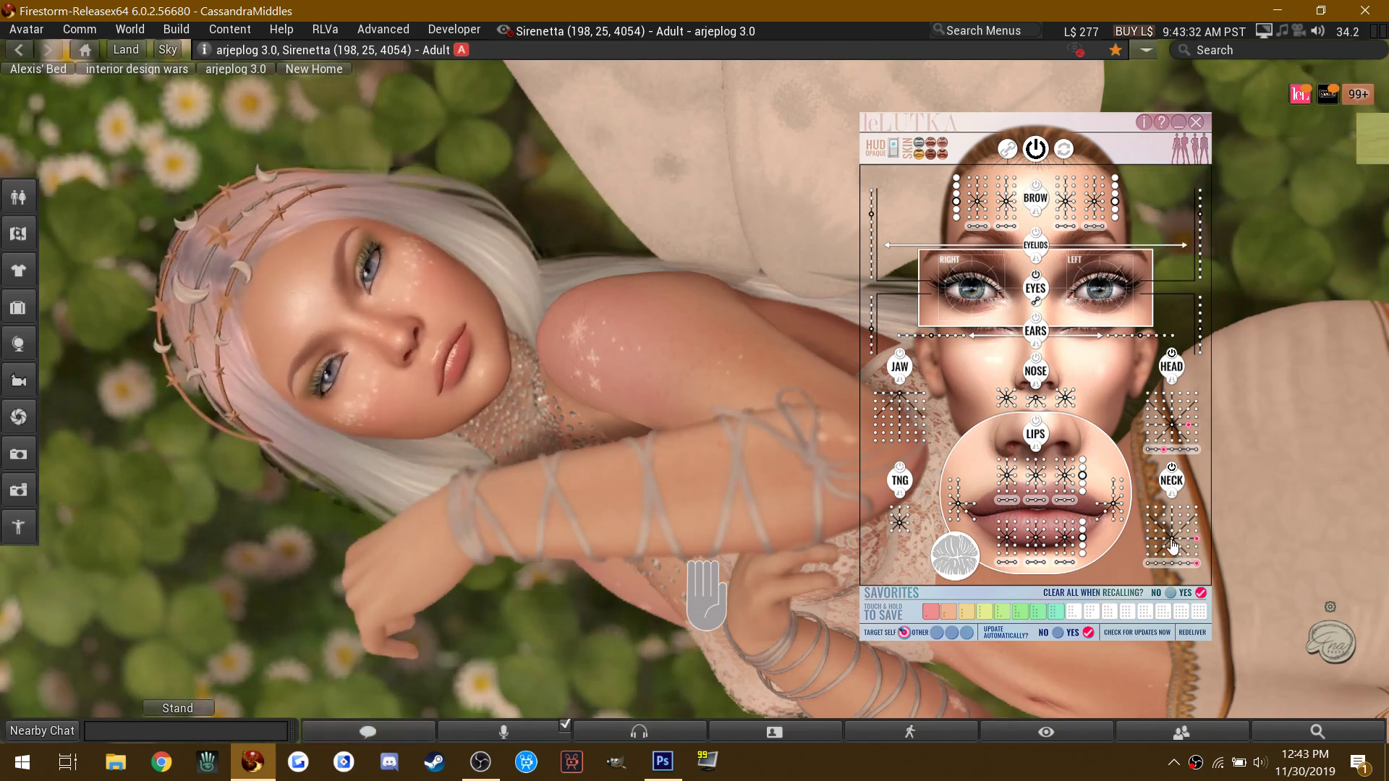
pyautogui.click(1173, 544)
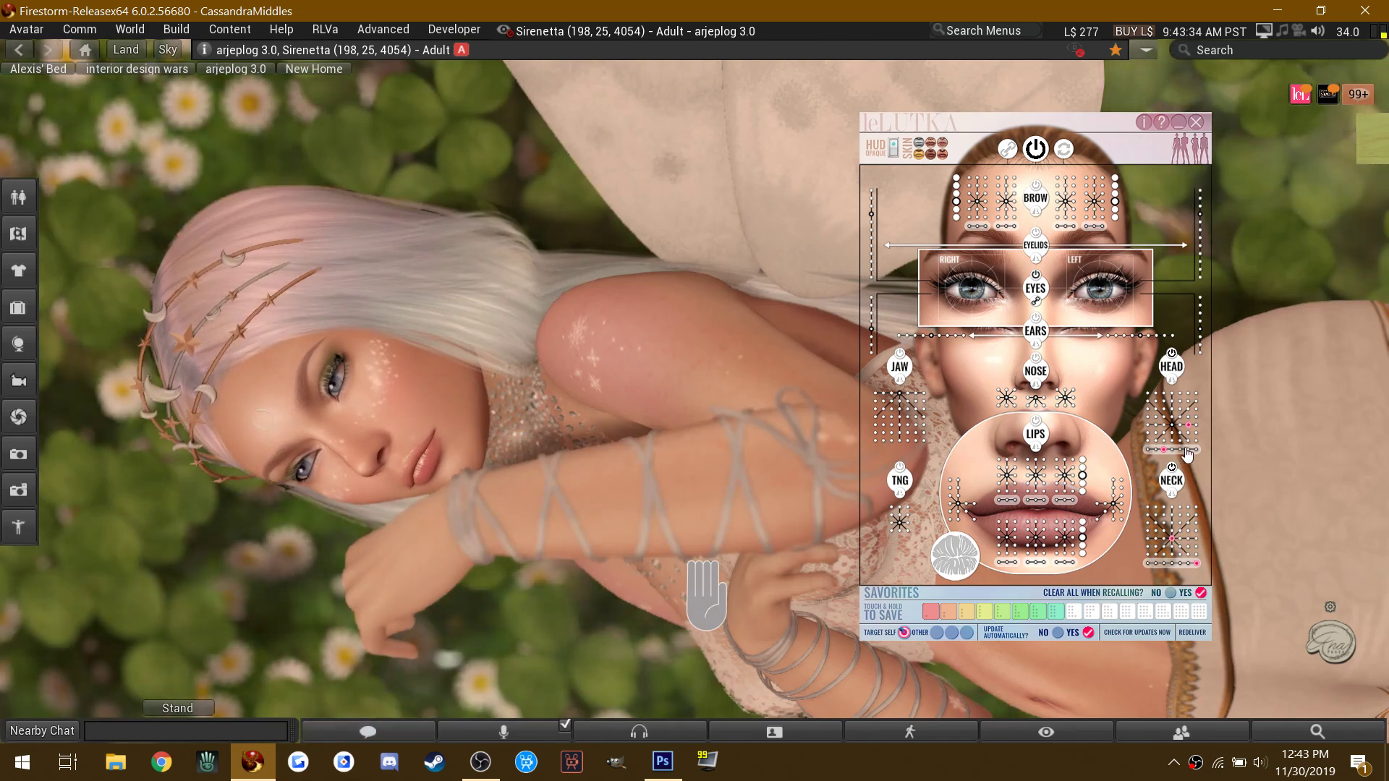
# Step: Try a head tilt nearer the far end of its range, with the head direction turned fully to one side
pyautogui.click(1188, 452)
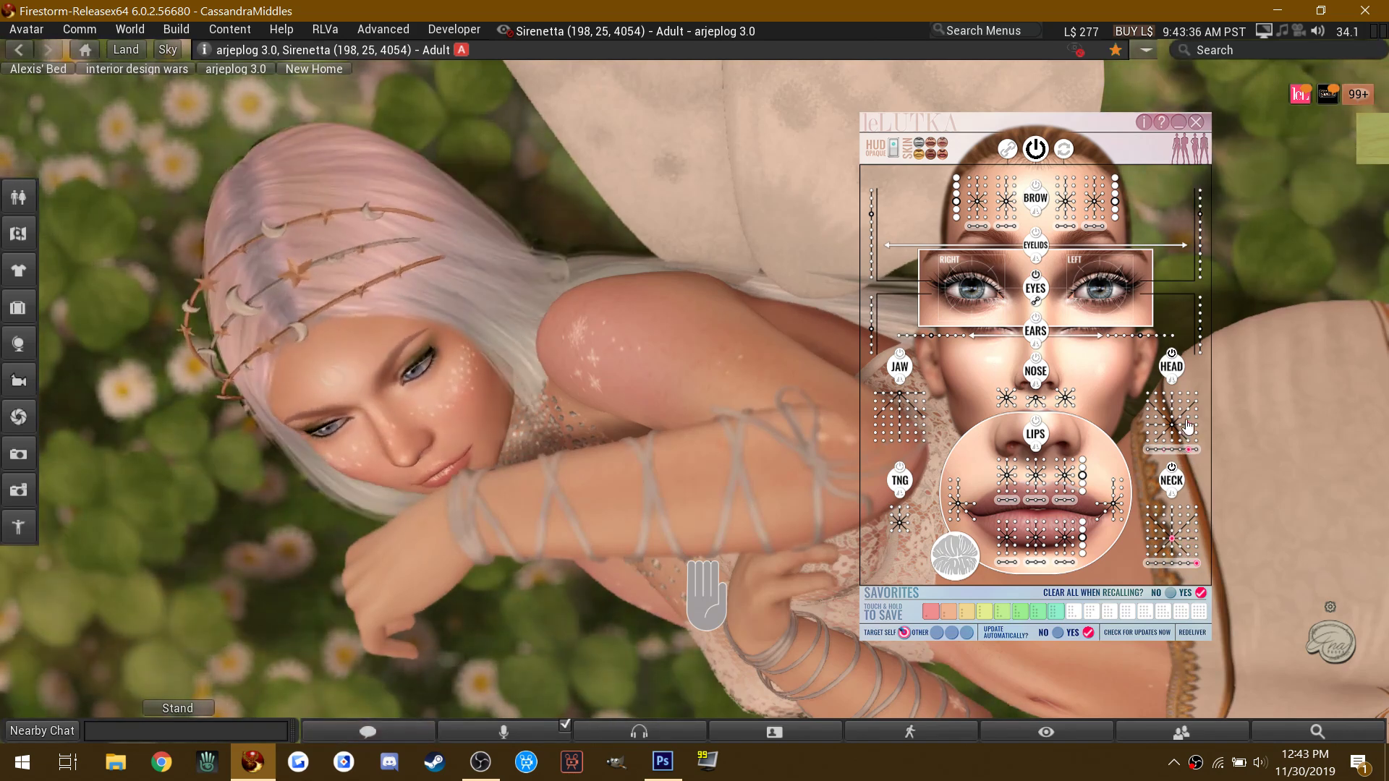
pyautogui.click(1188, 413)
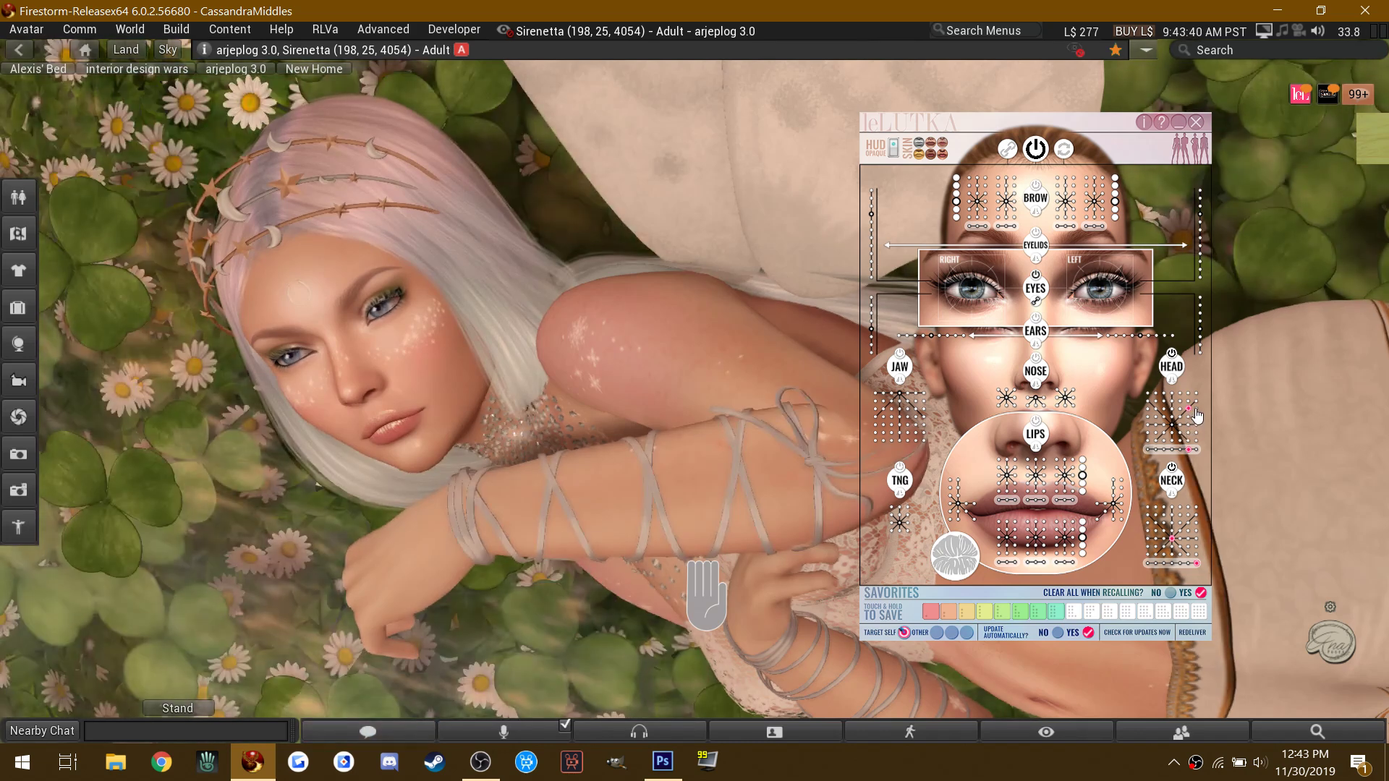
pyautogui.click(1195, 411)
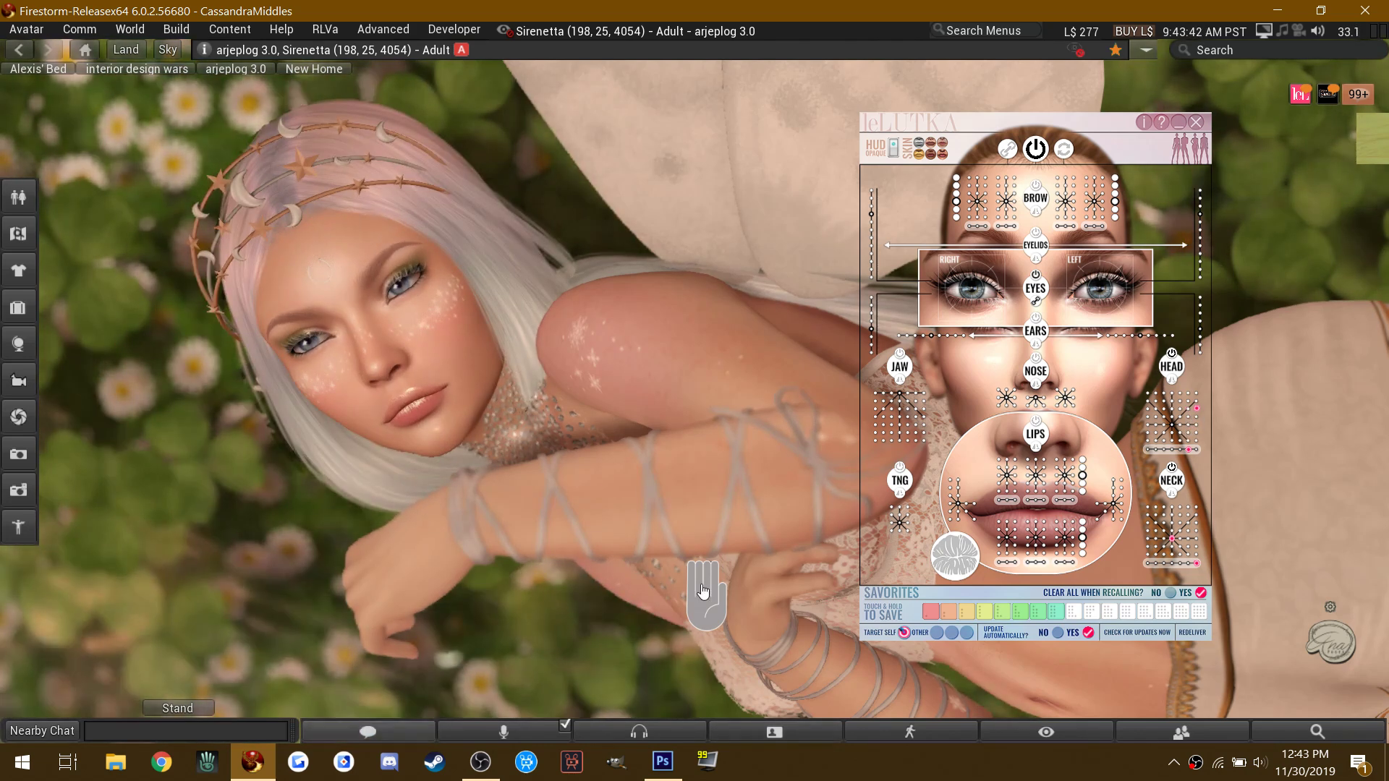
# Step: Apply preset 1 with the FATE Hand Poser, and show the left-hand sliders before collapsing the poser
pyautogui.click(702, 592)
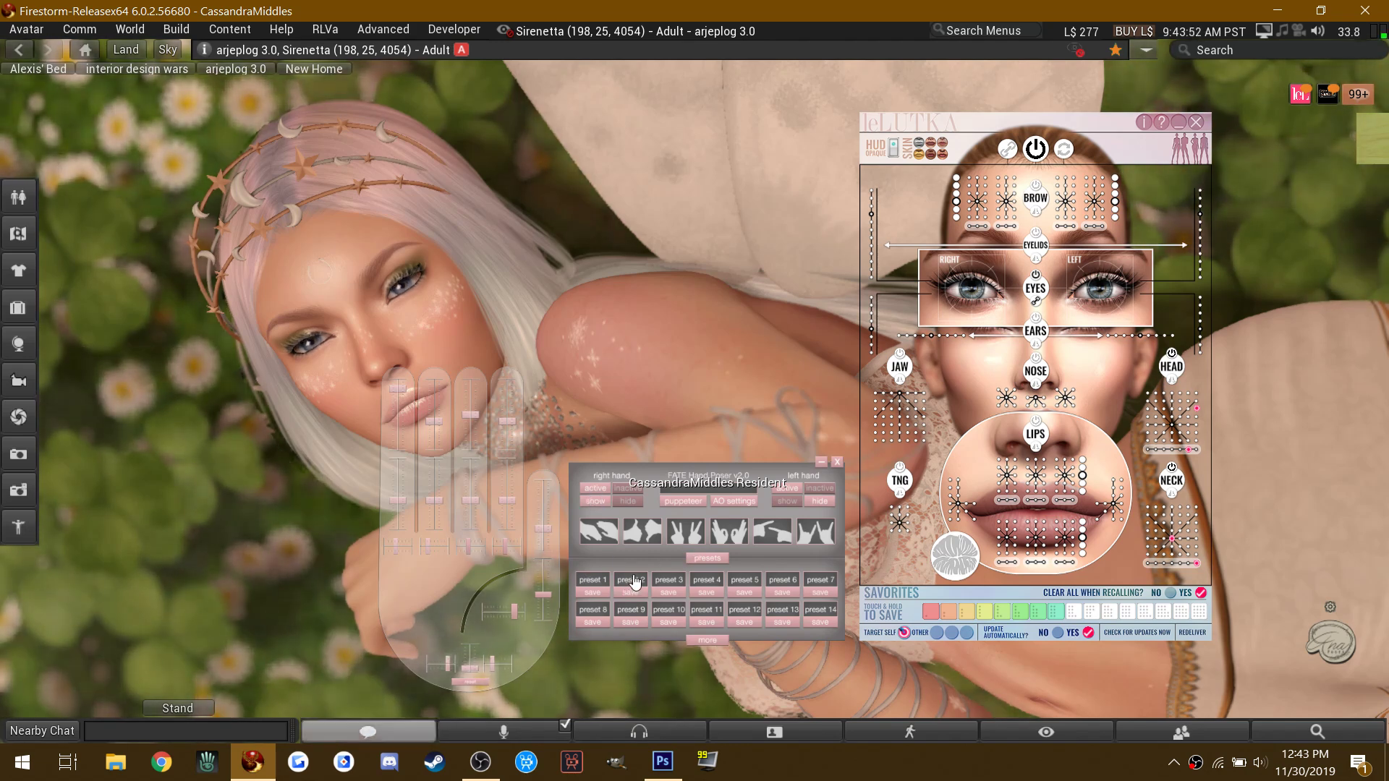
pyautogui.click(594, 581)
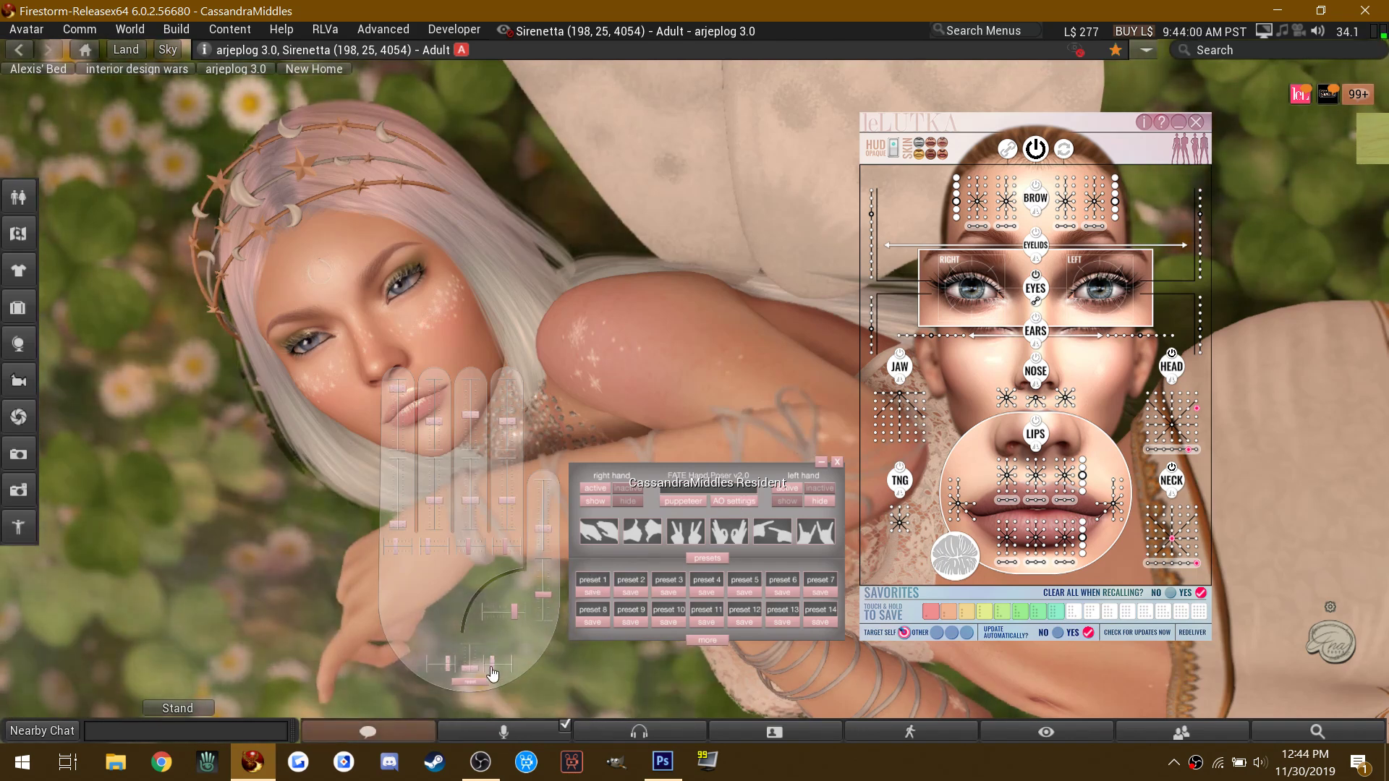
pyautogui.click(1174, 121)
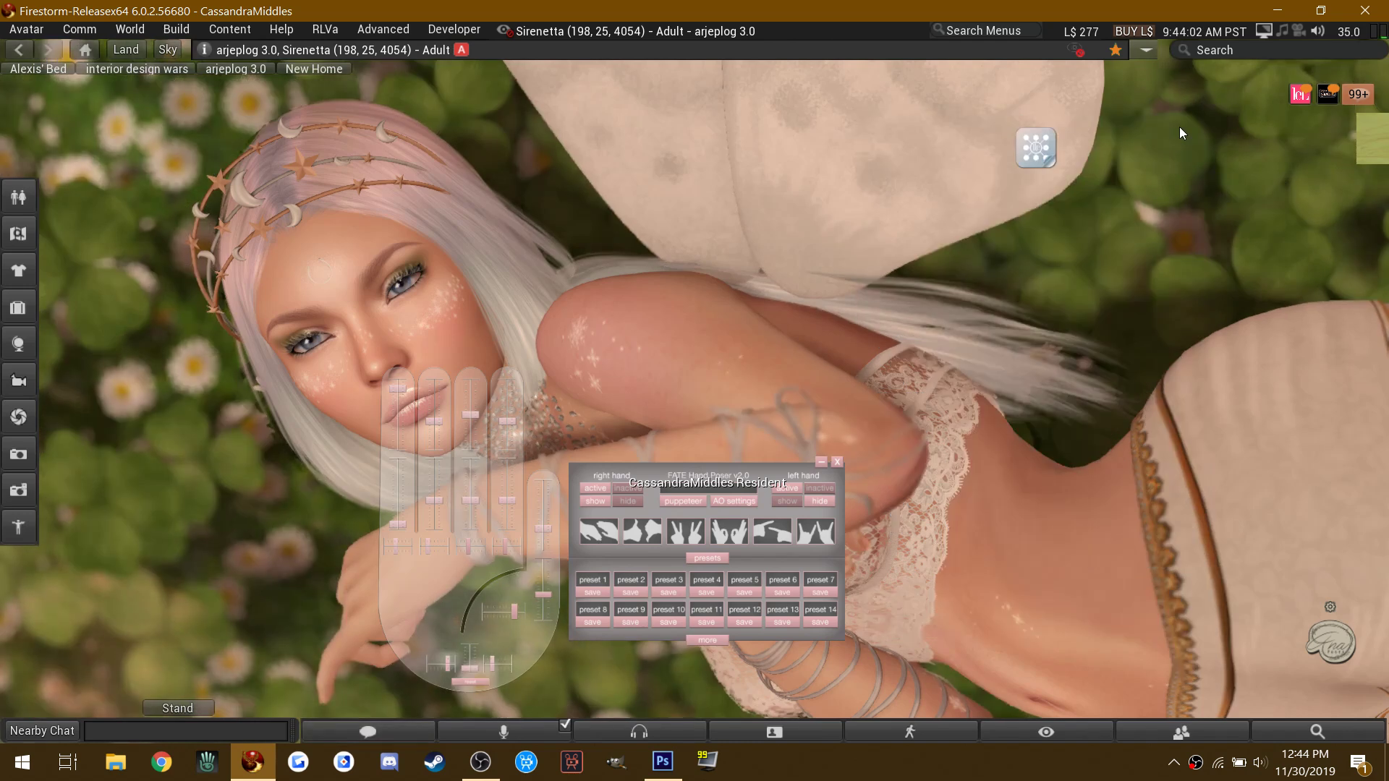
pyautogui.click(800, 501)
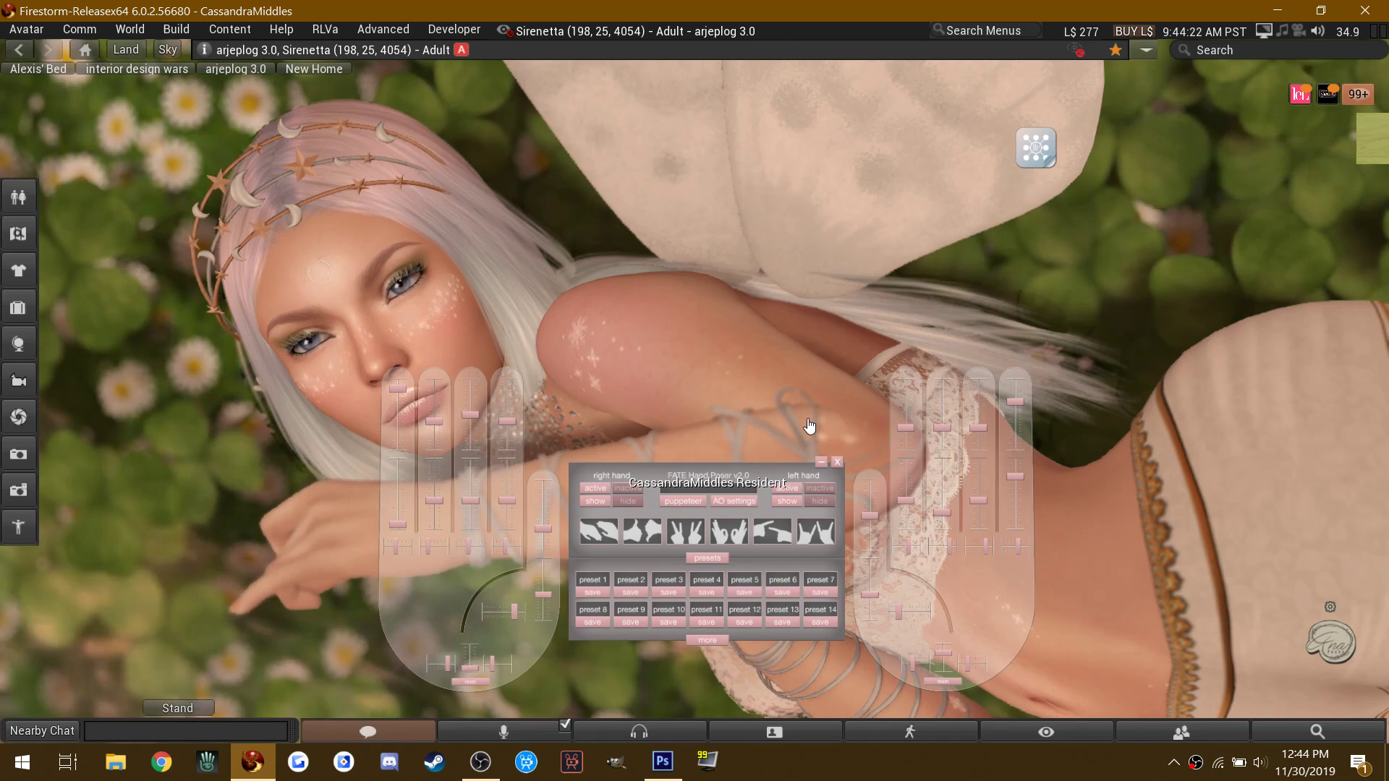
pyautogui.click(820, 465)
# Step: Reopen the LeLutka HUD and try two lower head directions toward the middle of the HEAD grid
pyautogui.click(1032, 161)
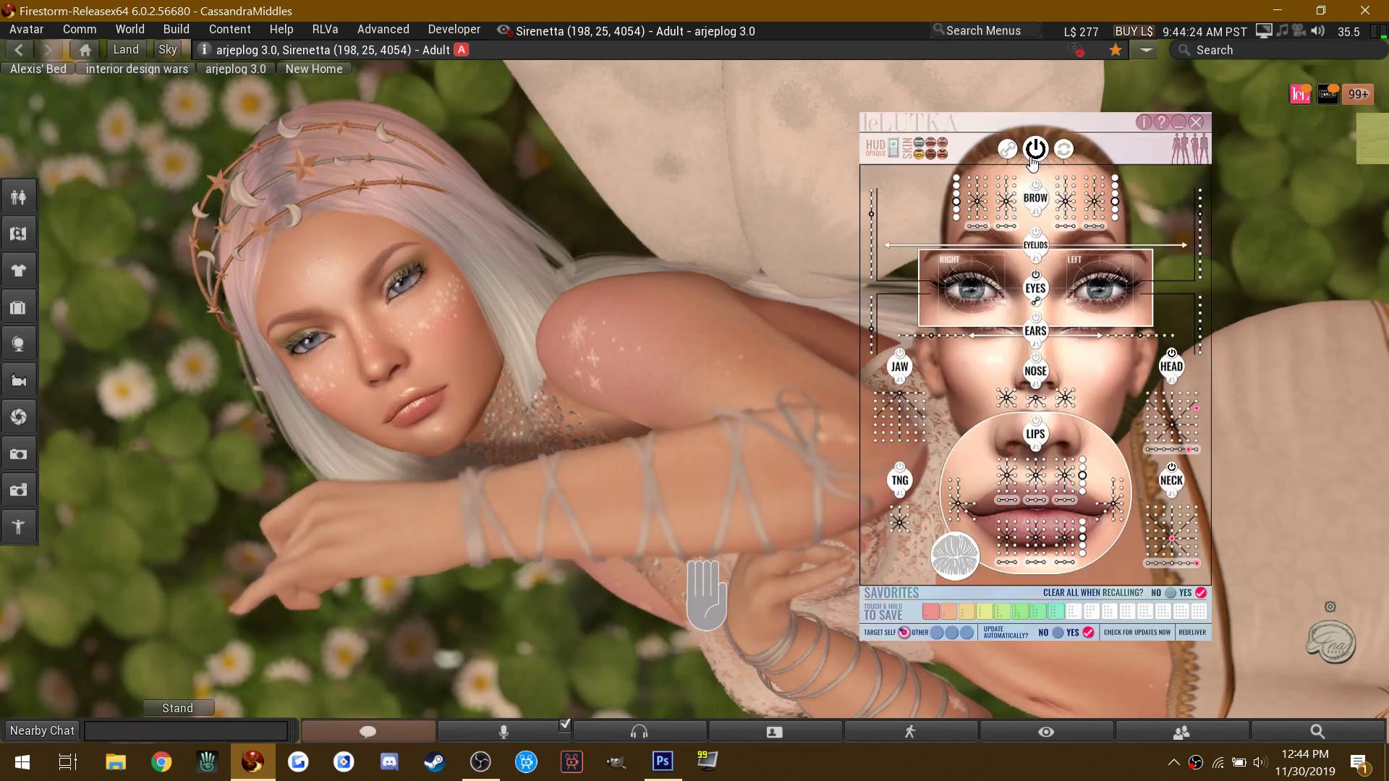
pyautogui.click(1161, 423)
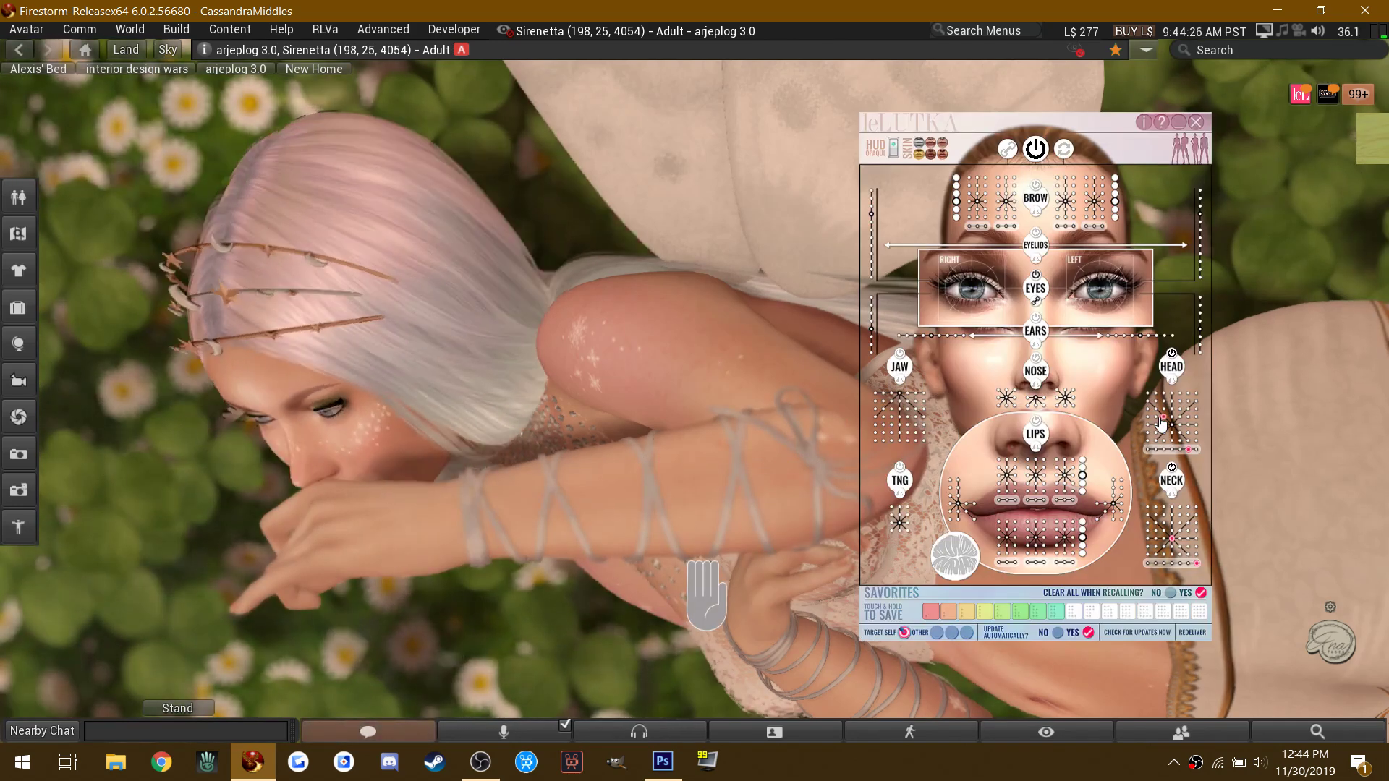
pyautogui.click(1172, 434)
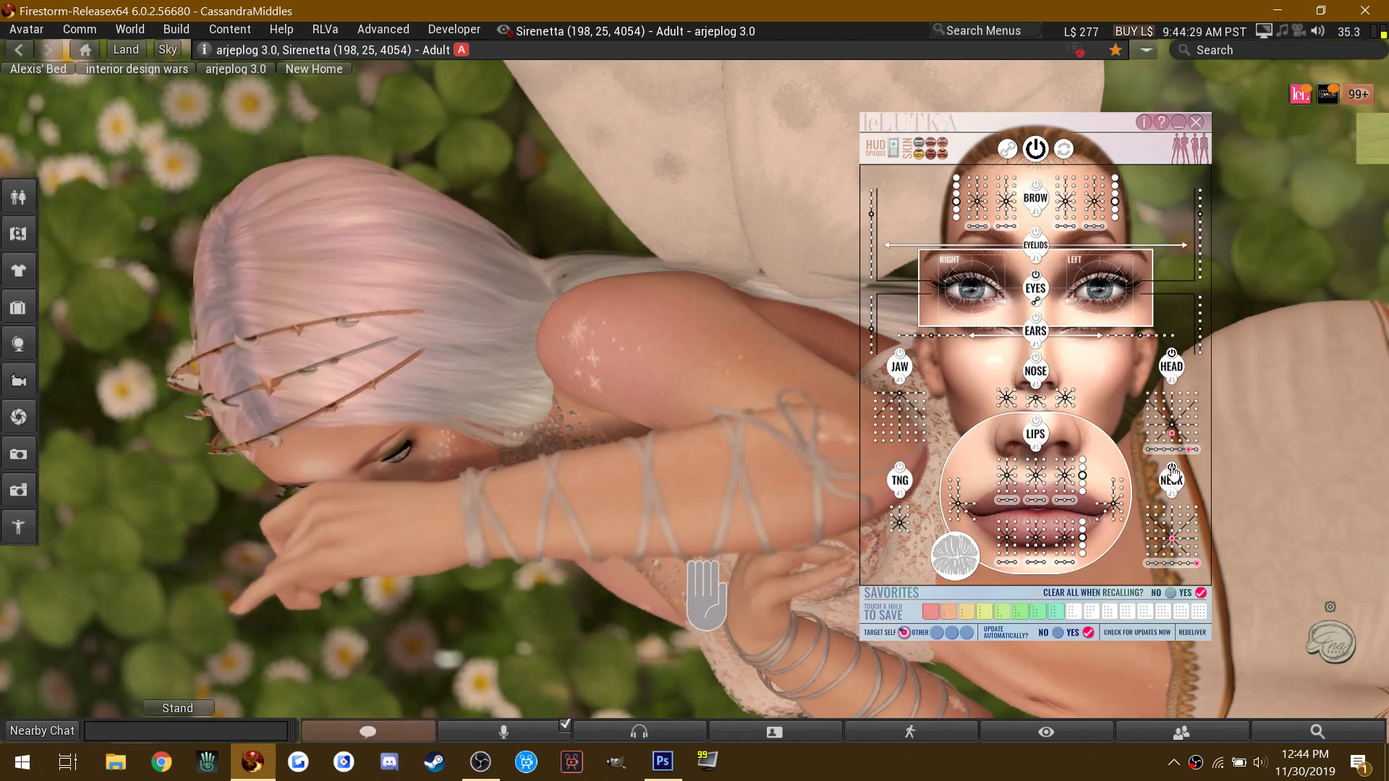
# Step: Reset the head and neck, and set a far sideways head direction with a bottom-centre neck direction and a slight neck tilt
pyautogui.click(1172, 470)
pyautogui.click(1173, 362)
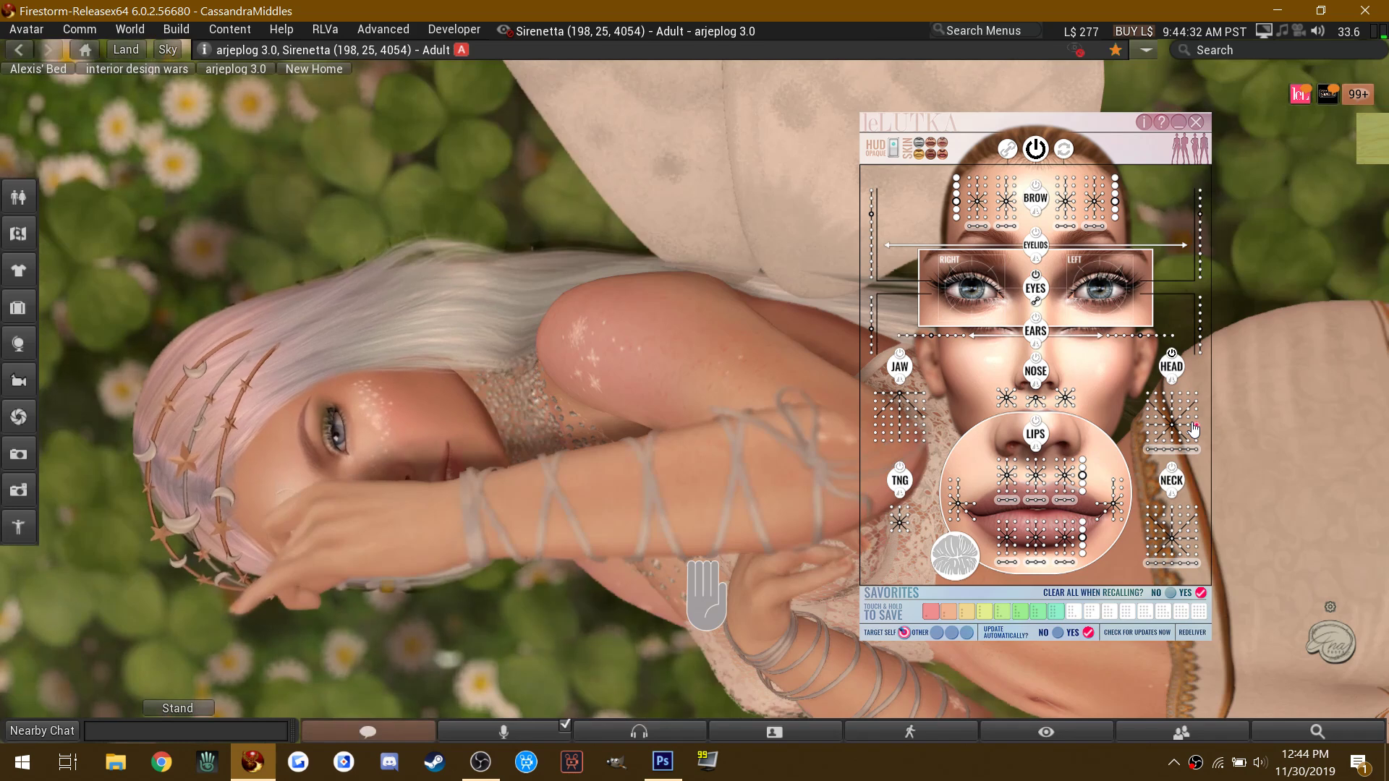
pyautogui.click(1190, 545)
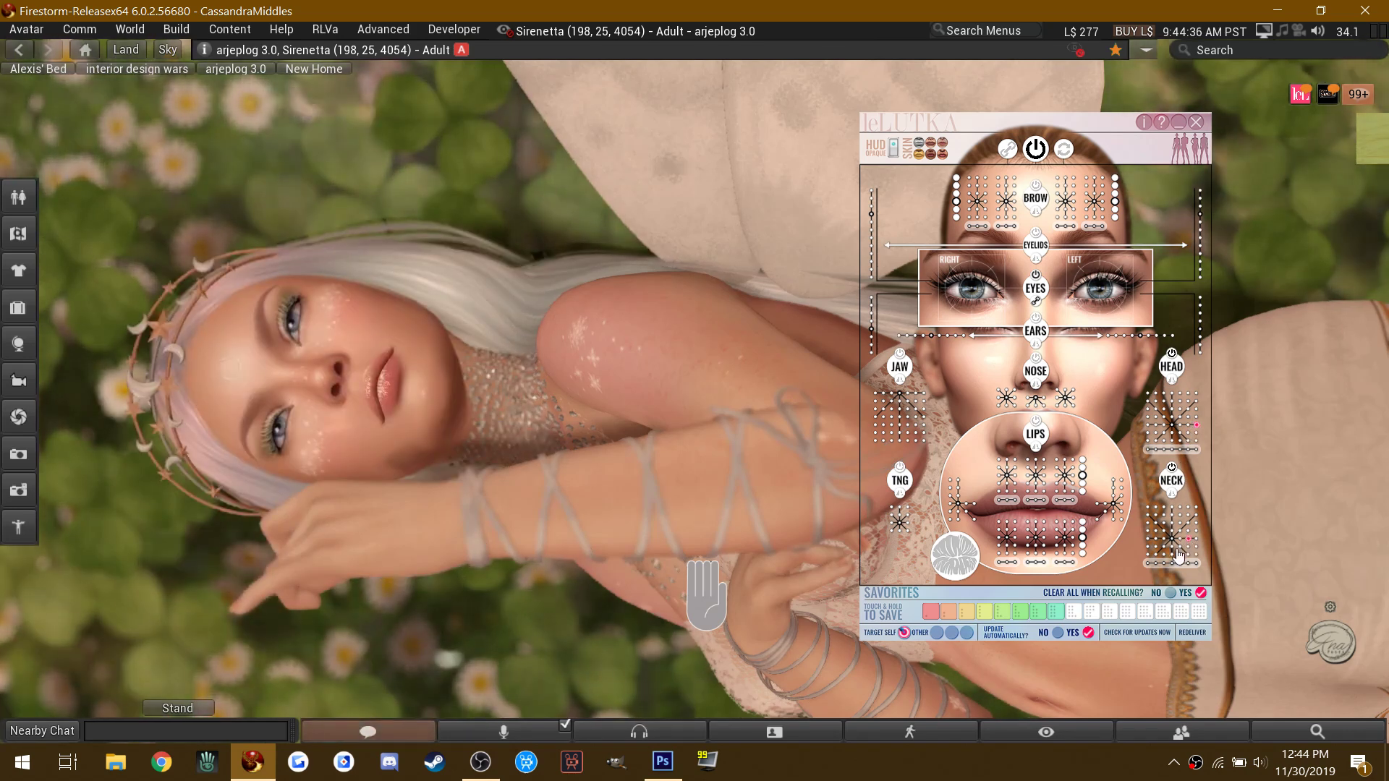
pyautogui.click(1190, 560)
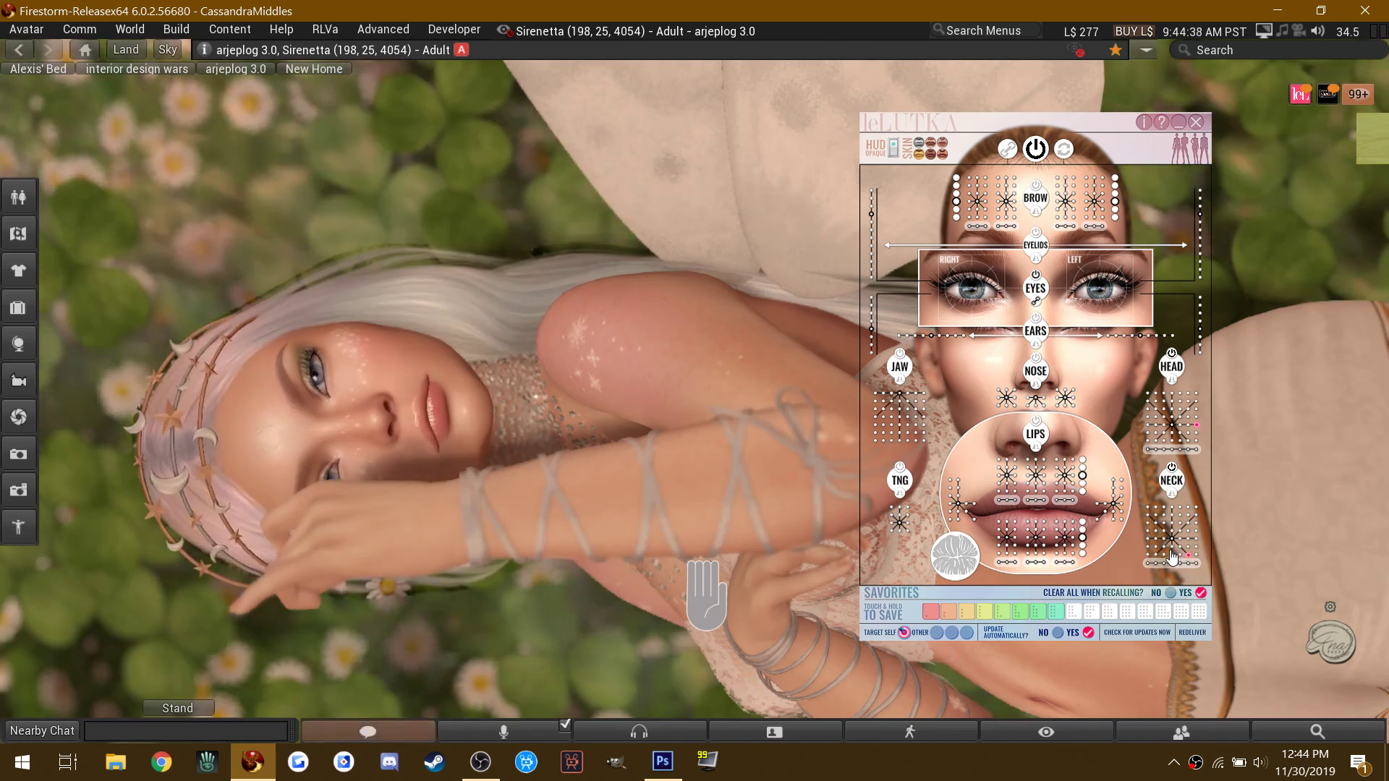
pyautogui.click(1172, 556)
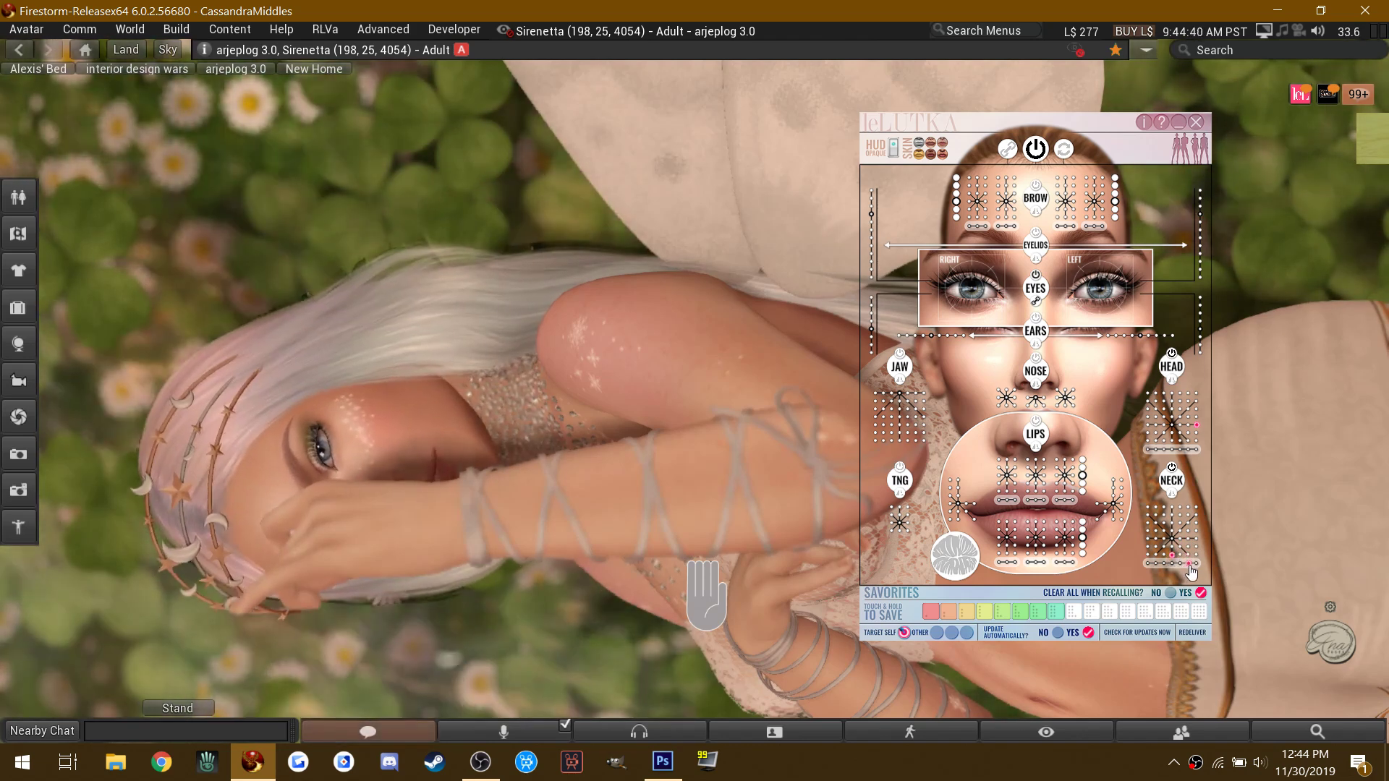
pyautogui.click(1189, 564)
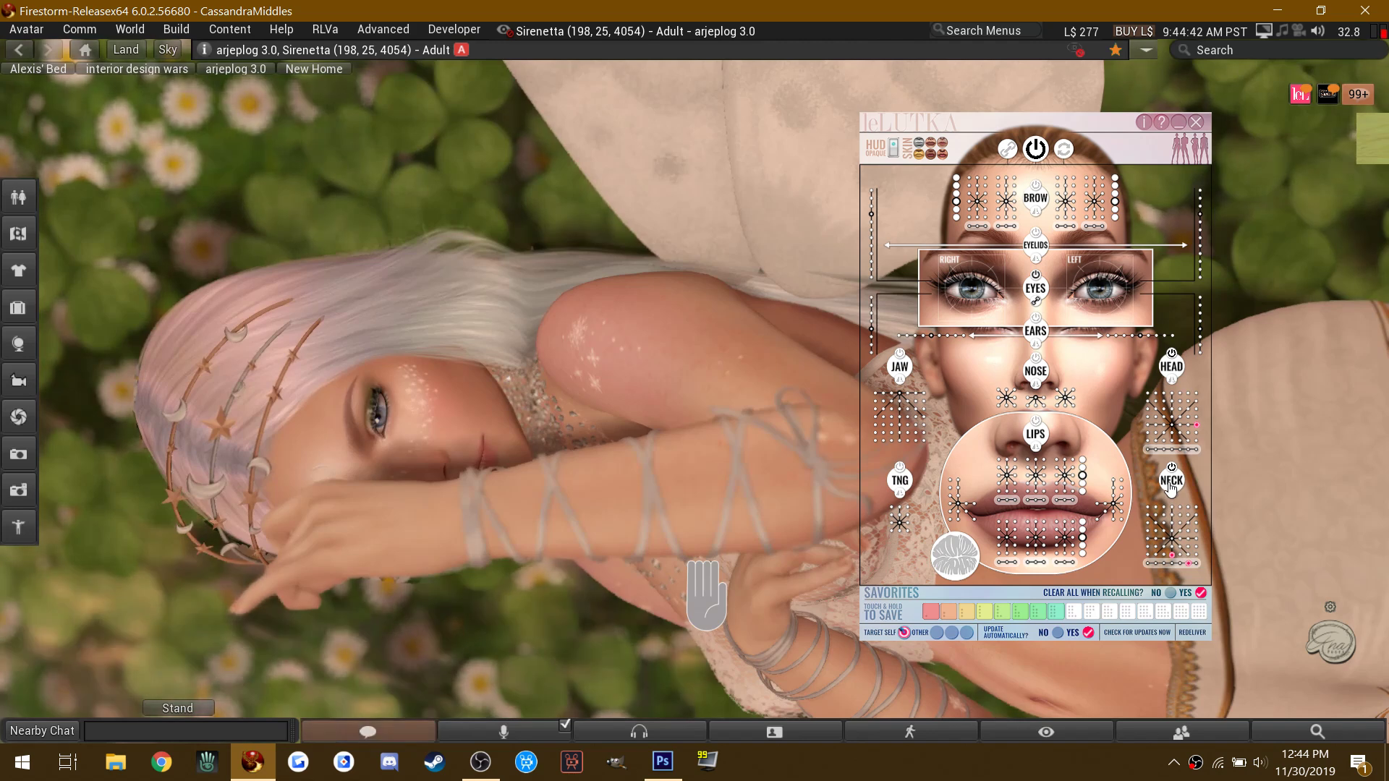
# Step: Edit the HUD attachments and move the off-screen AnyPose HUD into the visible area
pyautogui.click(1046, 732)
pyautogui.moveTo(1046, 446); pyautogui.dragTo(1046, 446)
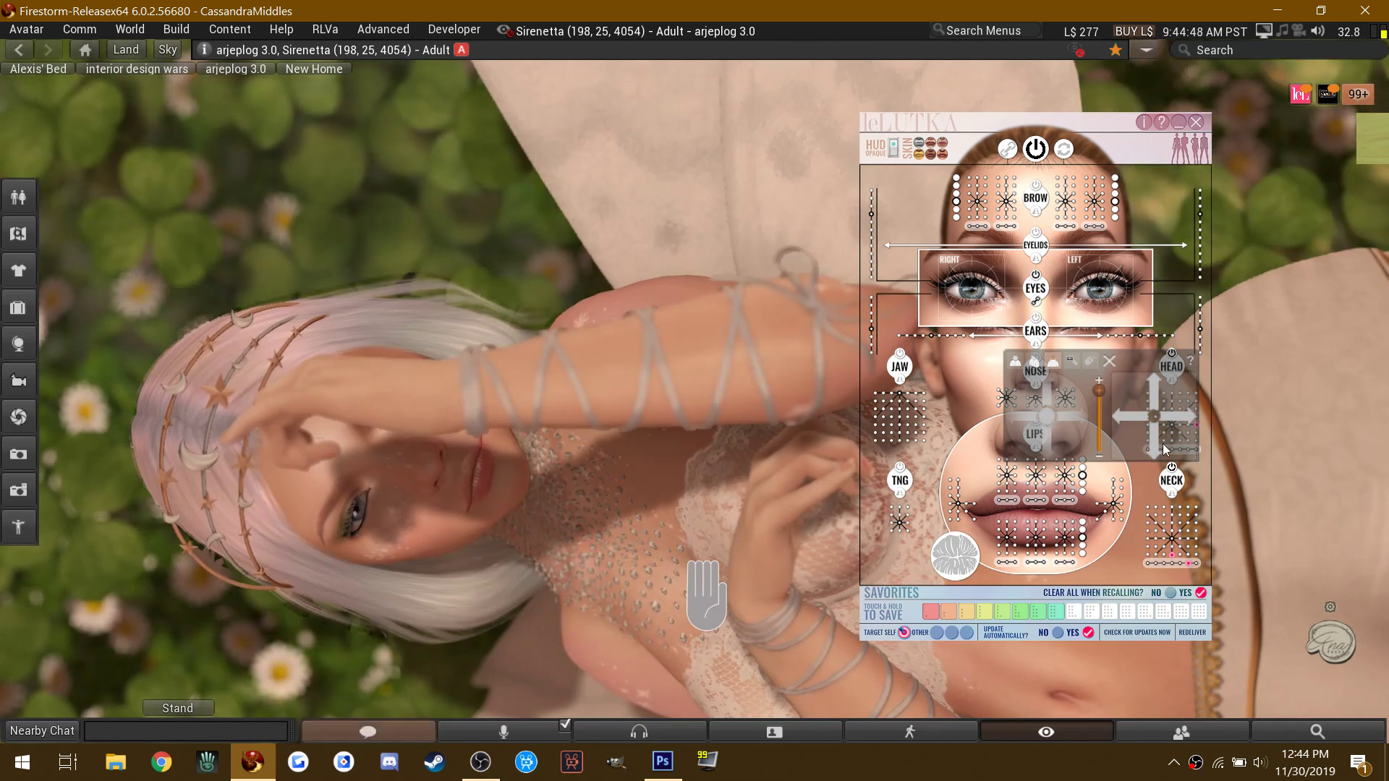
pyautogui.click(1057, 738)
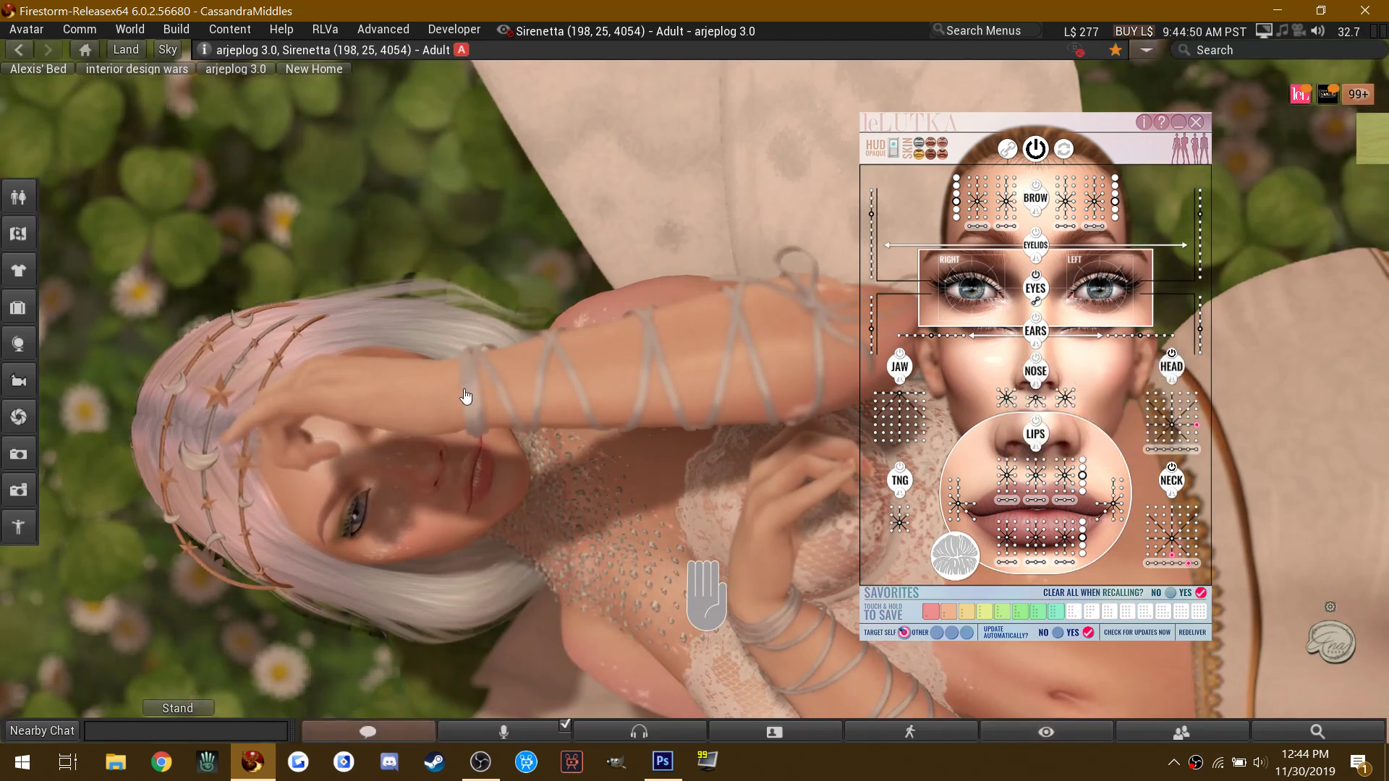
pyautogui.rightClick(942, 308)
pyautogui.click(871, 315)
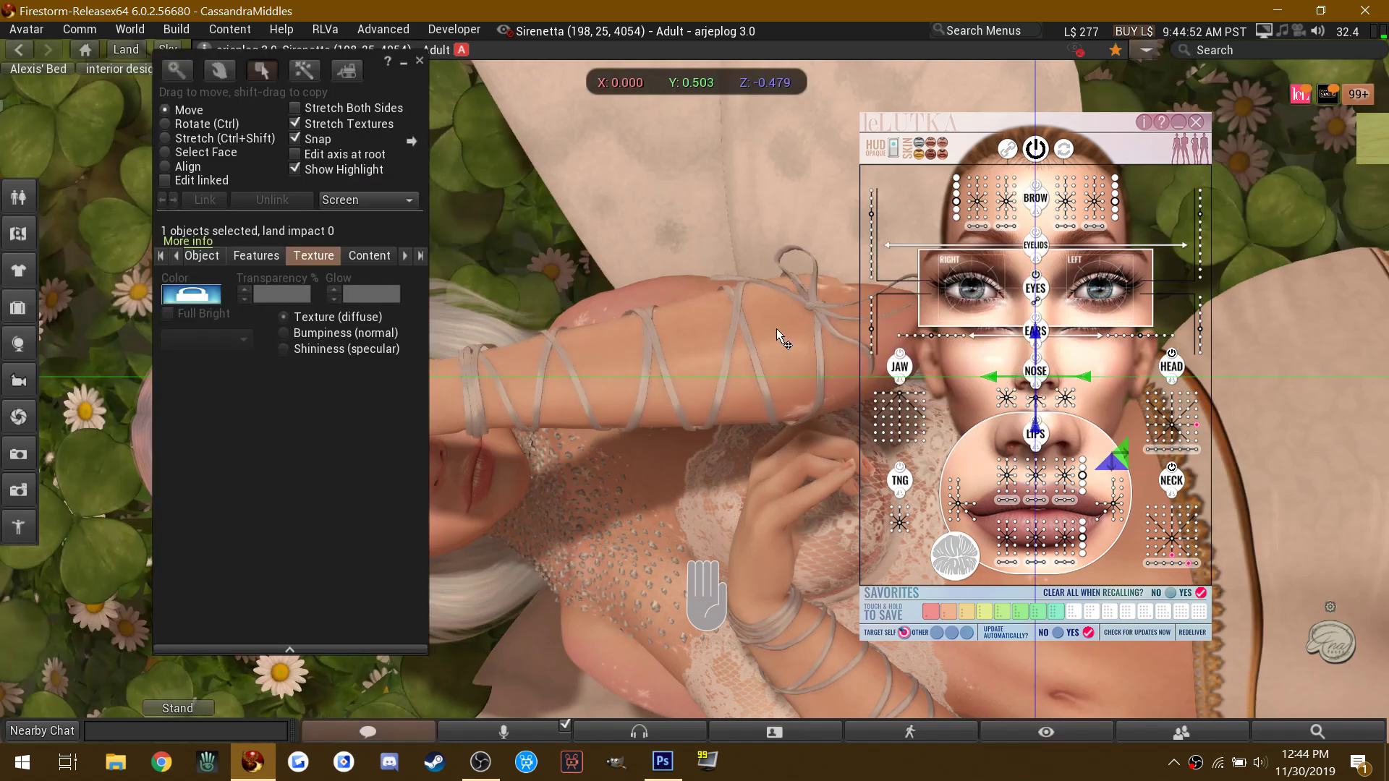
pyautogui.scroll(-7, 510, 372)
pyautogui.click(454, 332)
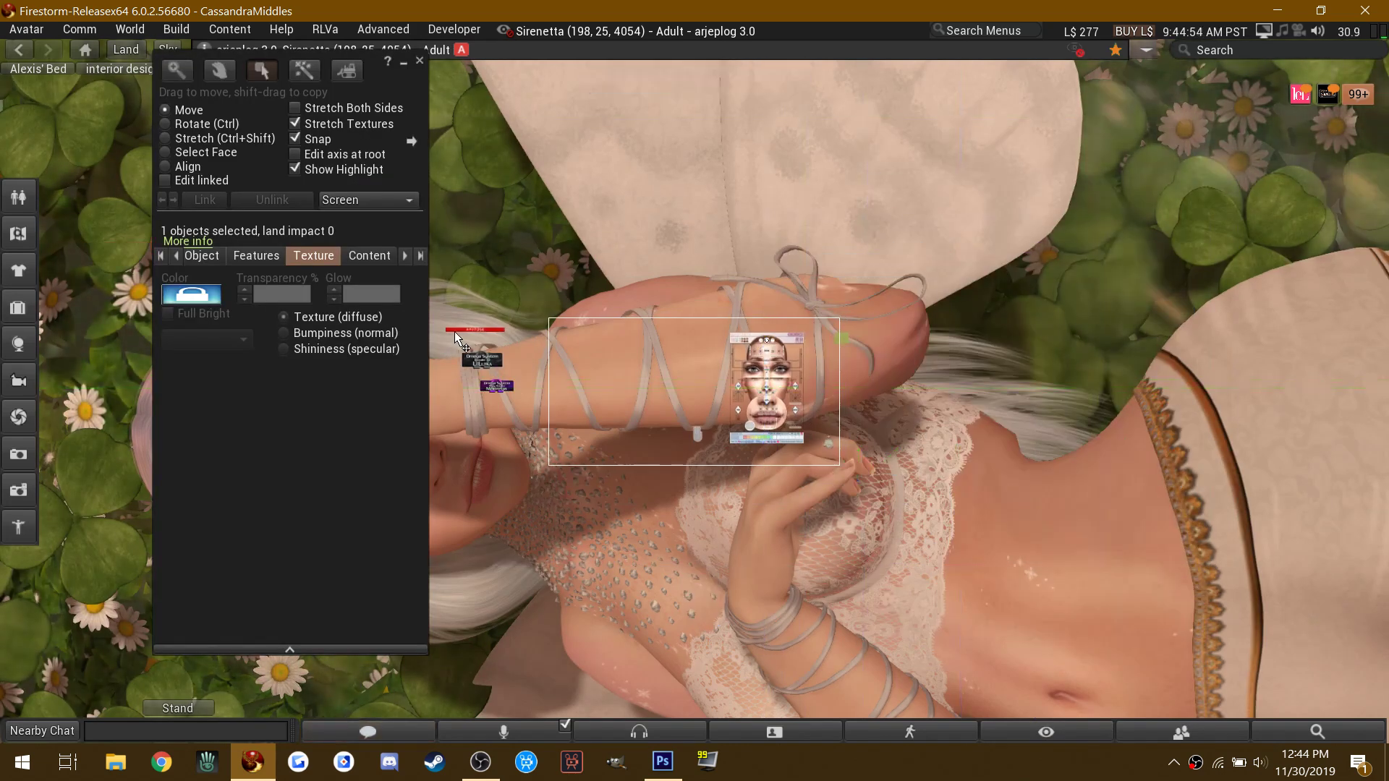
pyautogui.click(463, 329)
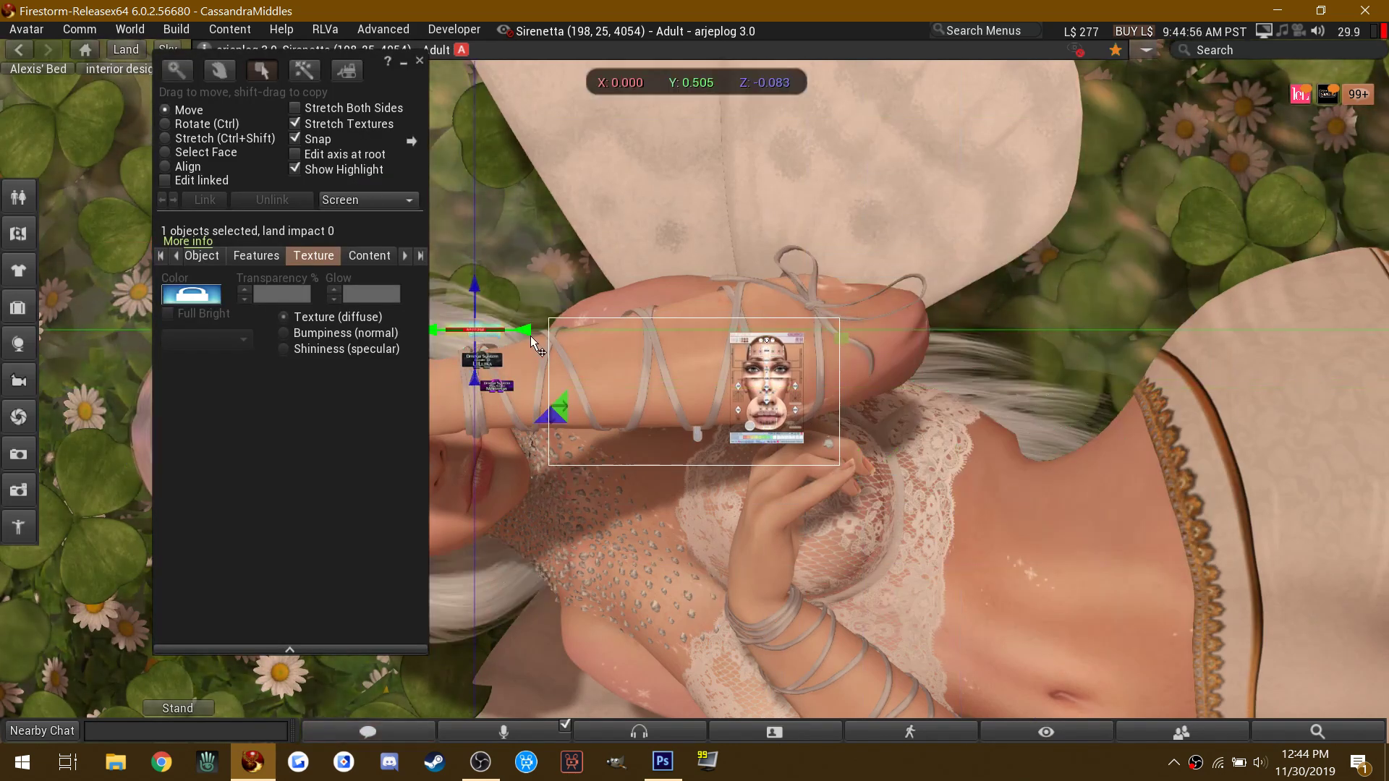
pyautogui.moveTo(650, 336); pyautogui.dragTo(628, 331)
pyautogui.click(418, 62)
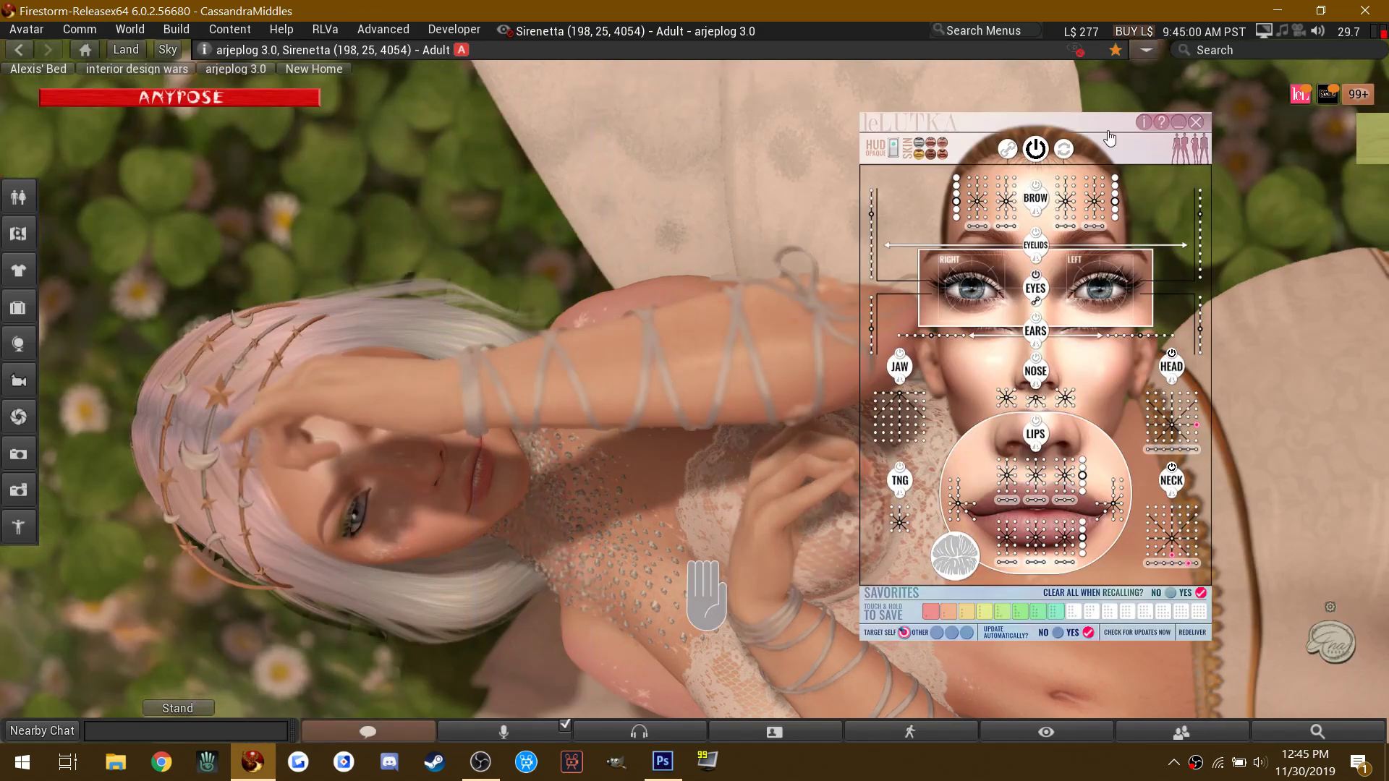
# Step: Collapse the LeLutka HUD, expand AnyPose and select the left arm and shoulder joint
pyautogui.click(1173, 133)
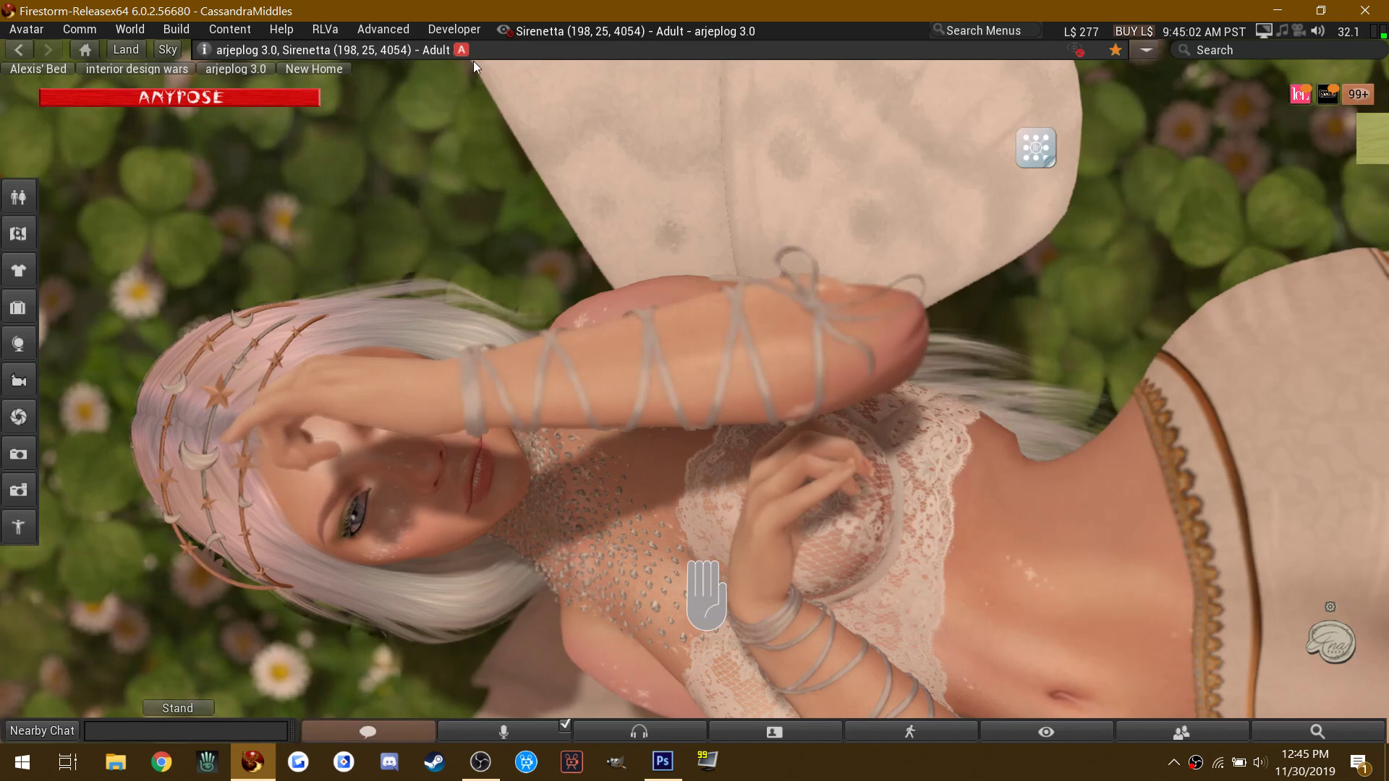
pyautogui.click(295, 99)
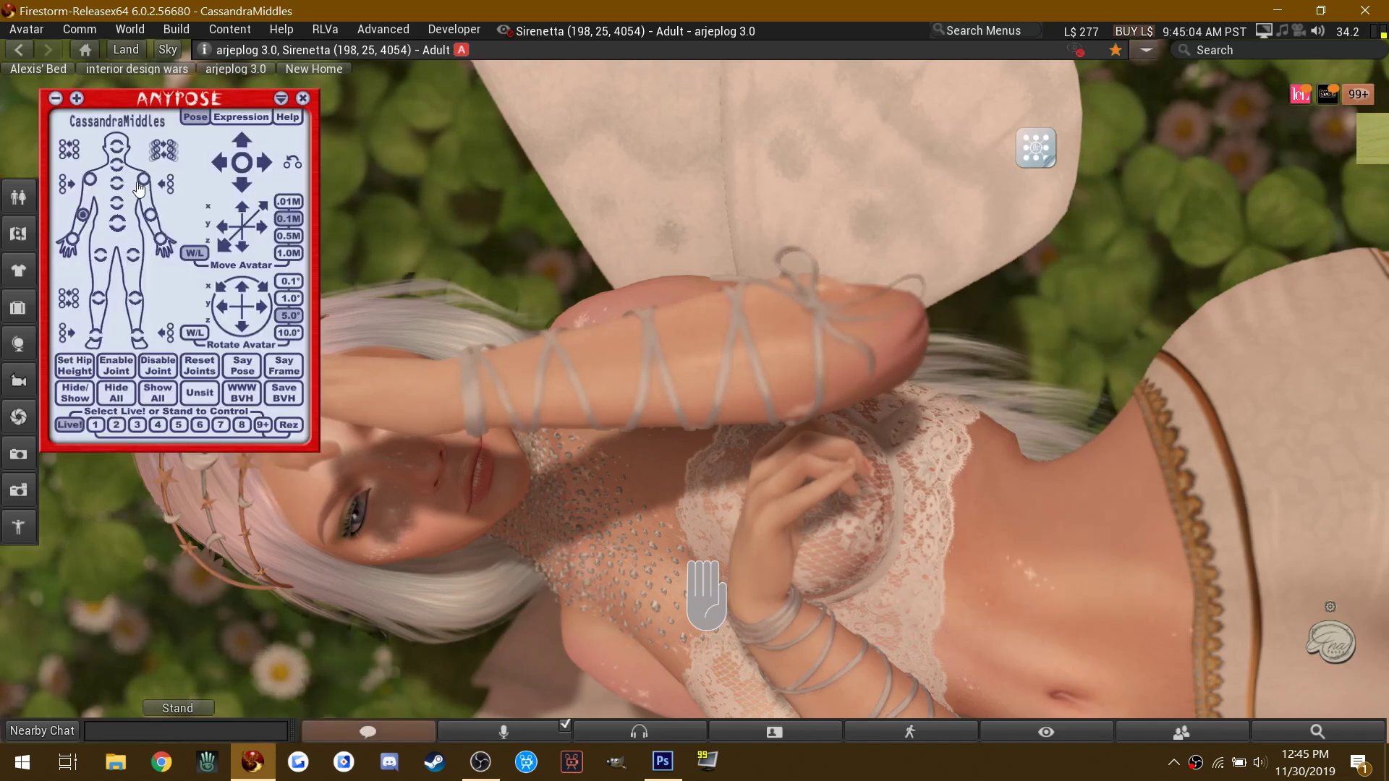
pyautogui.click(142, 181)
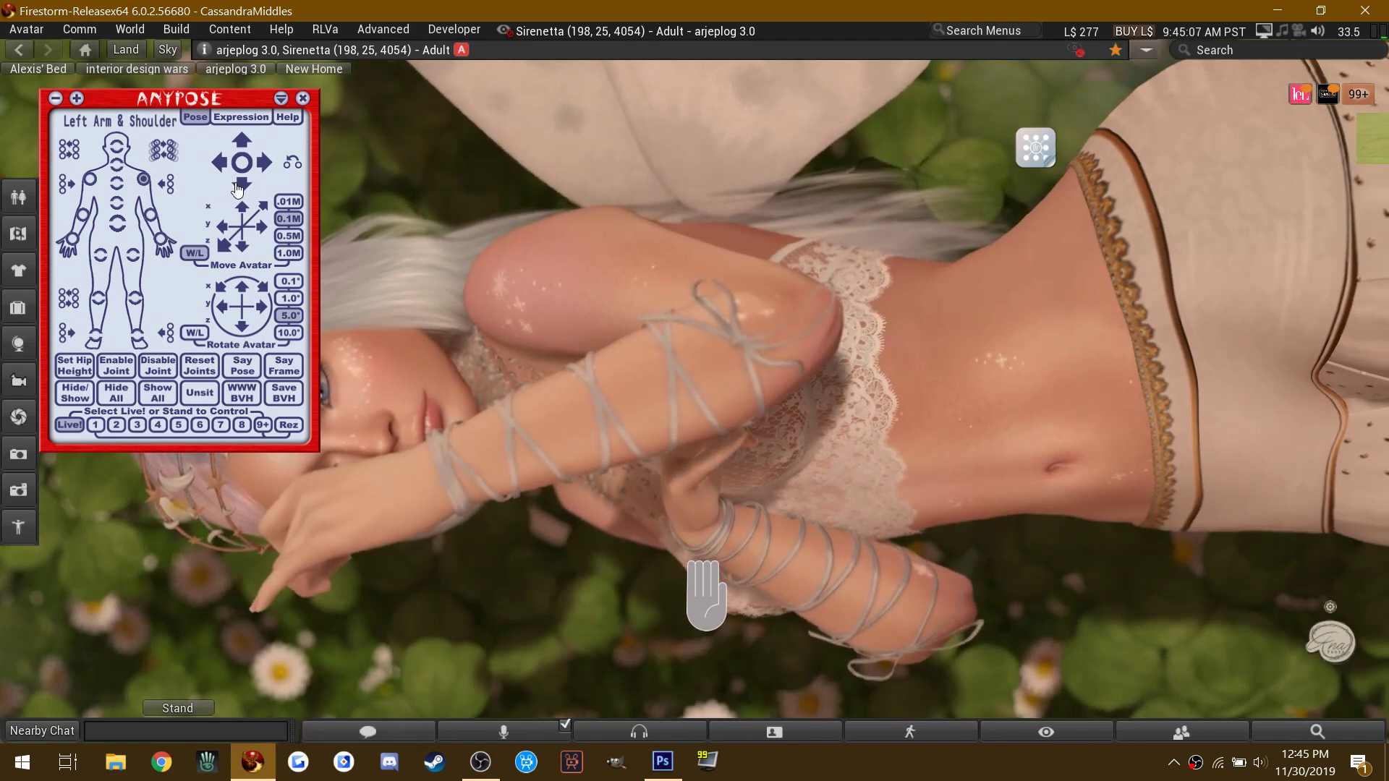
pyautogui.click(143, 178)
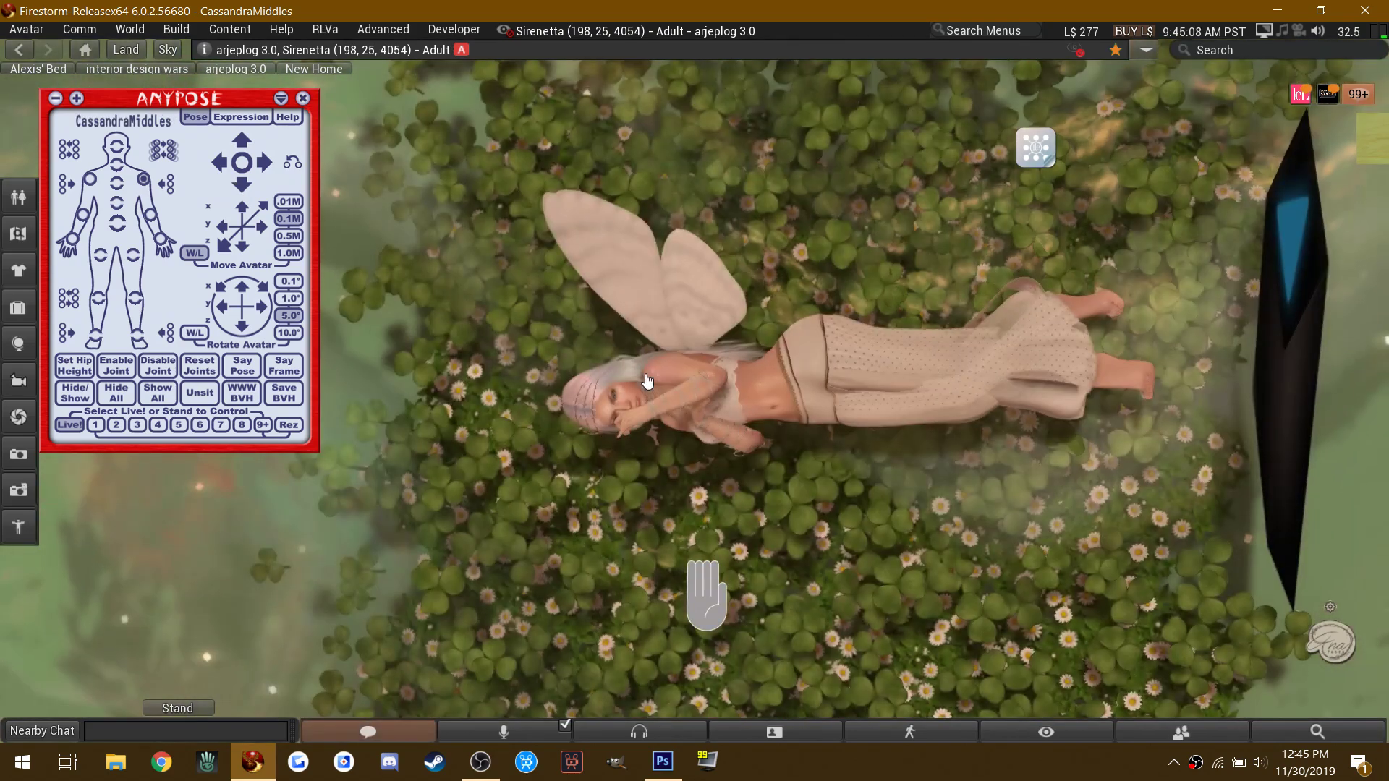
# Step: Advance the pose stand to the Ana Poses - Tallinn 2 animation
pyautogui.rightClick(1296, 328)
pyautogui.click(1295, 285)
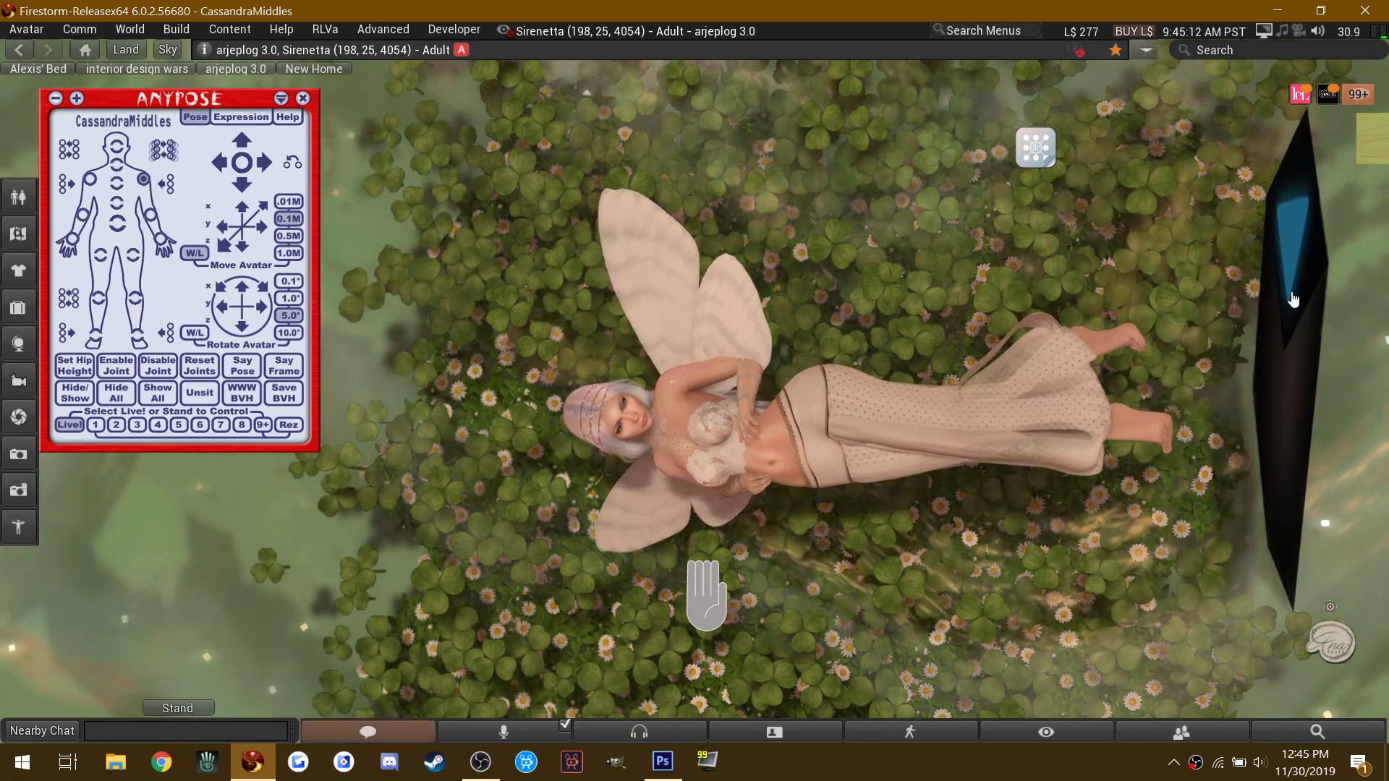
pyautogui.rightClick(1291, 292)
pyautogui.click(1318, 328)
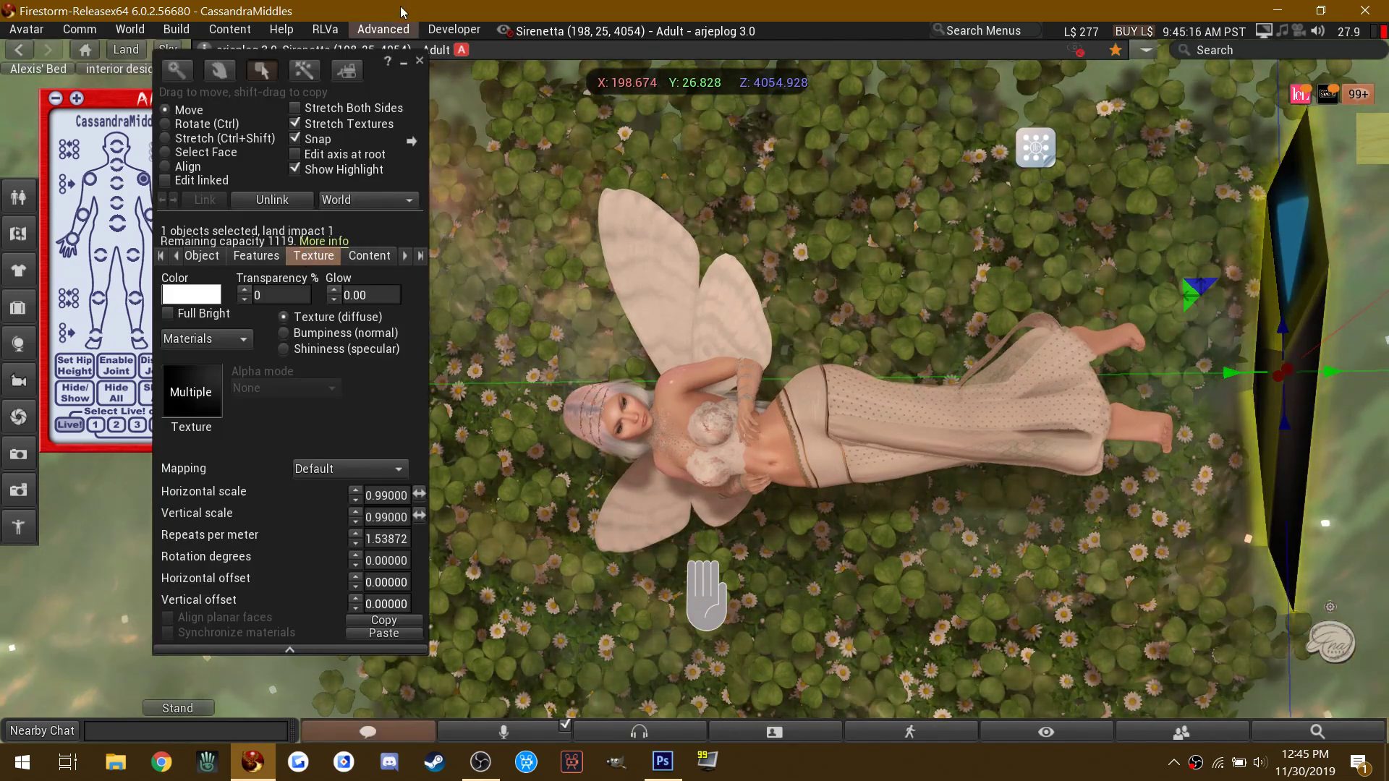
pyautogui.click(419, 60)
# Step: Return the pose stand to the Ana Poses - Tallinn 1 animation and dismiss its menu
pyautogui.rightClick(1298, 326)
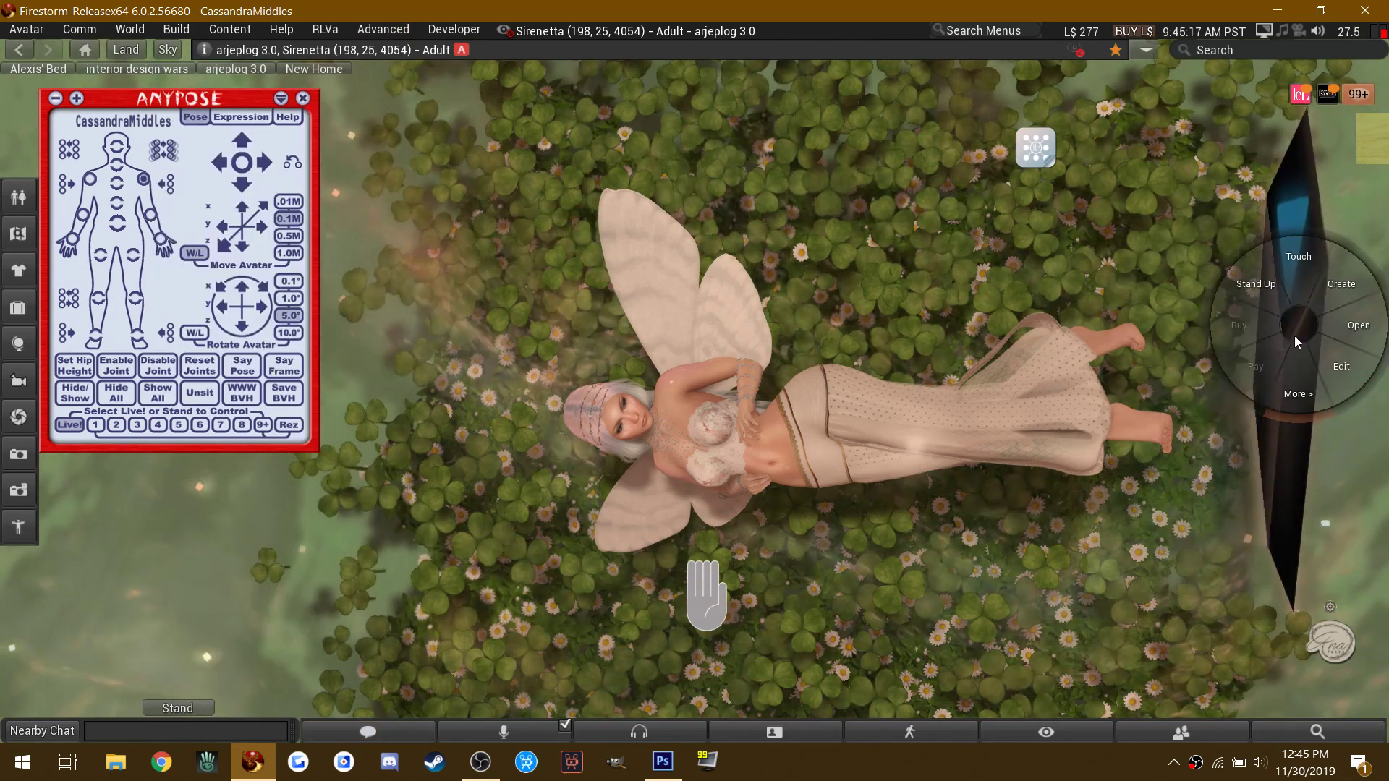
pyautogui.click(1287, 291)
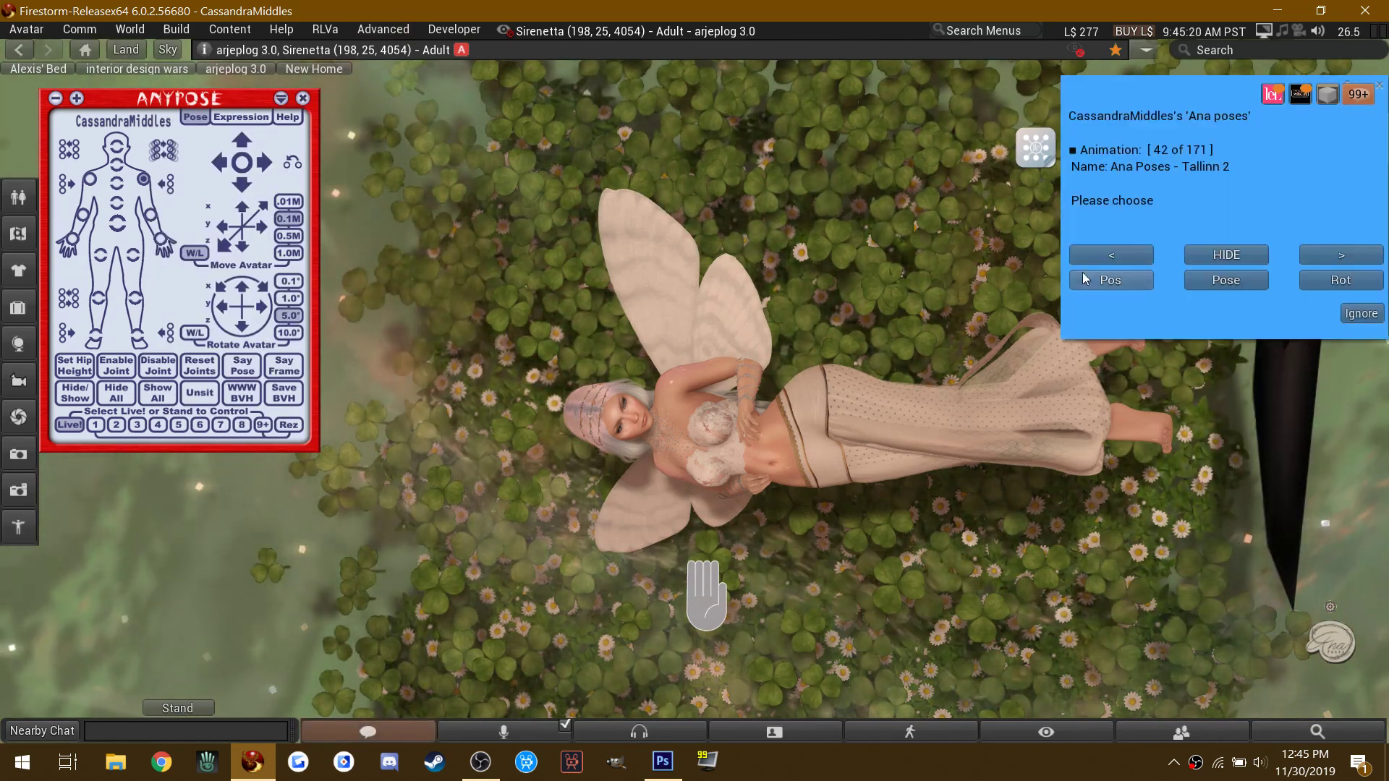
pyautogui.click(1097, 258)
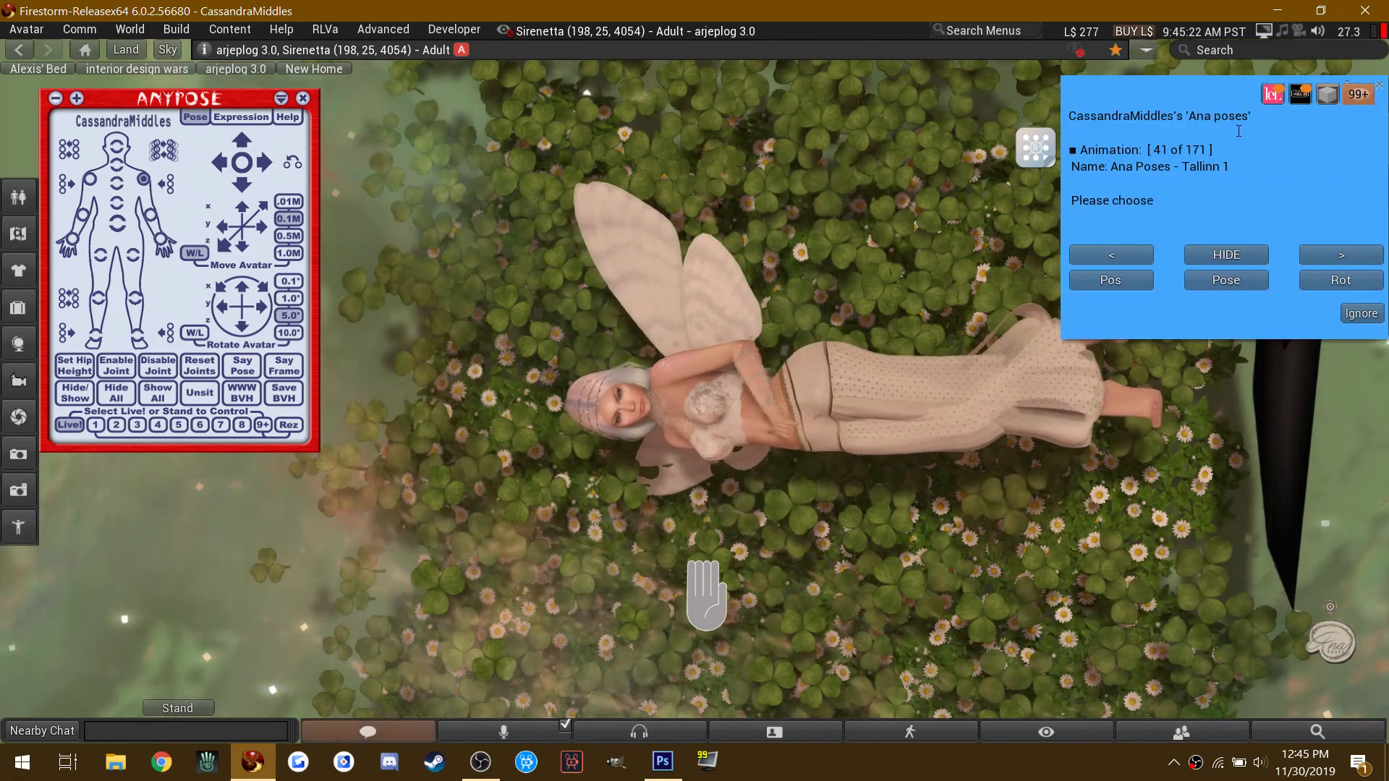
pyautogui.click(1379, 86)
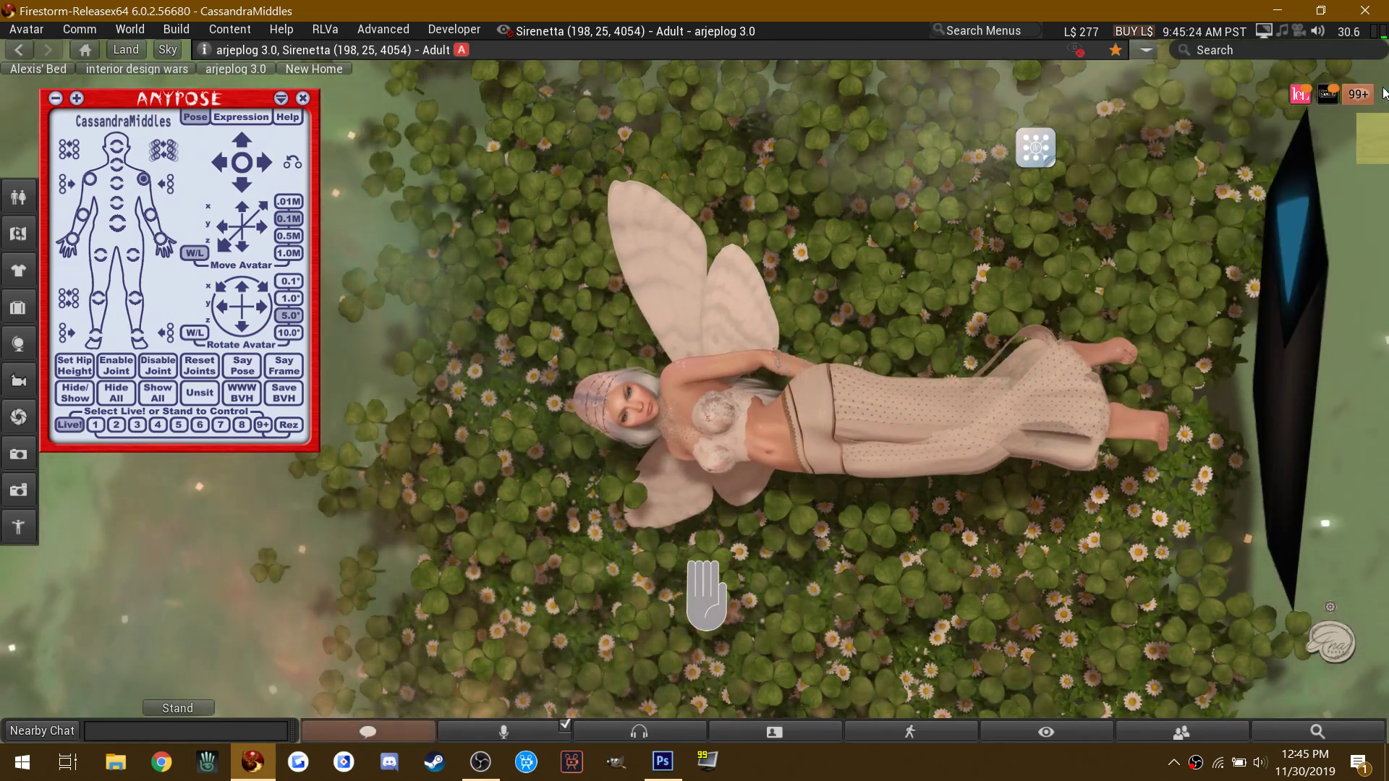
# Step: Paste the copied command into nearby chat and send it to reapply the AnyPose arm pose
pyautogui.rightClick(216, 732)
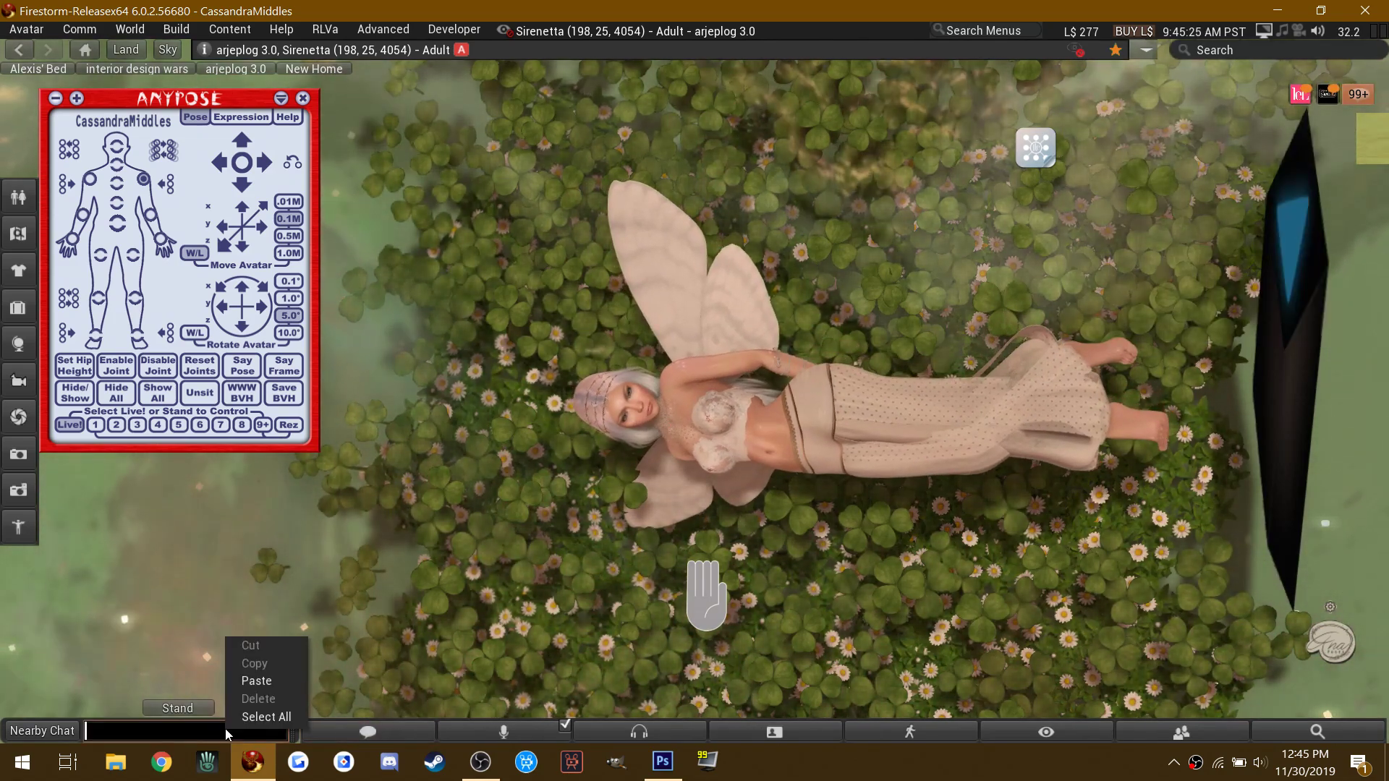
pyautogui.click(248, 689)
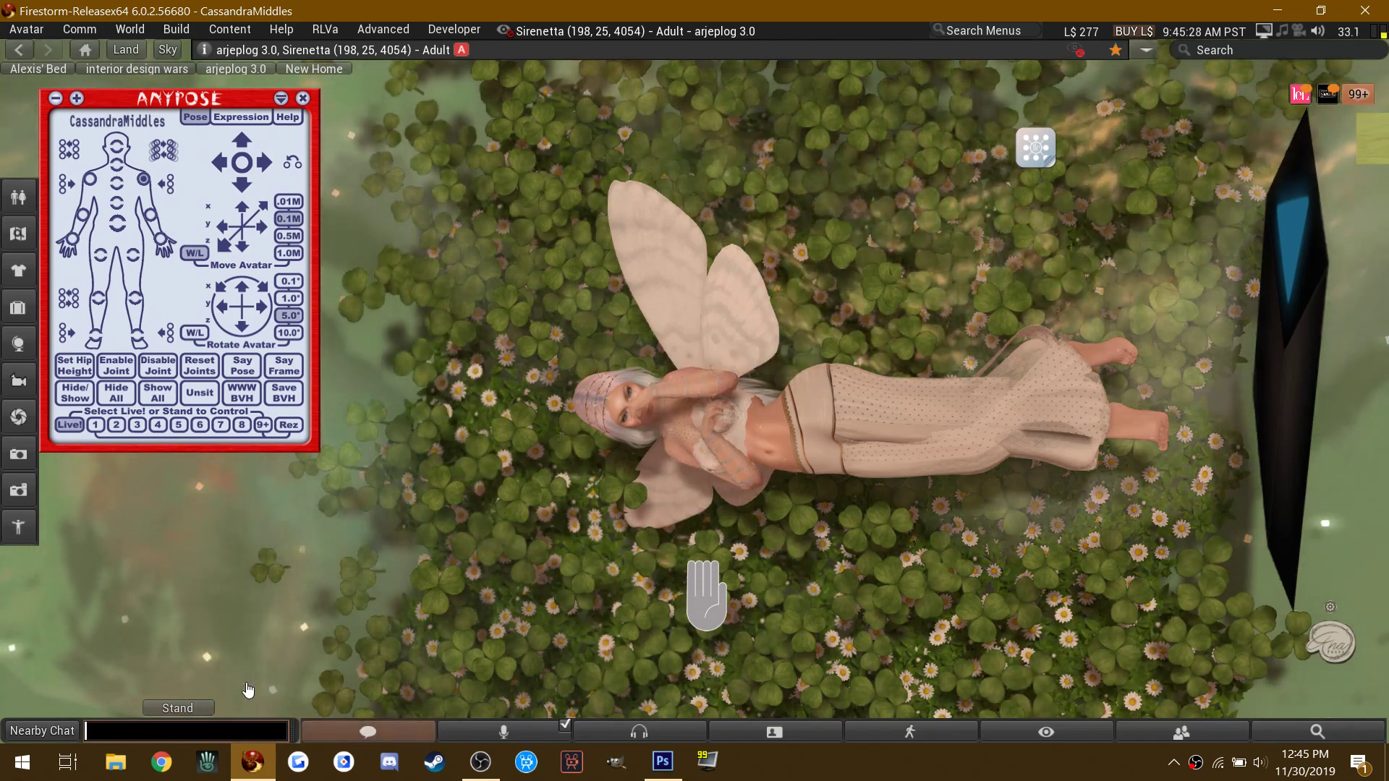
pyautogui.scroll(5, 568, 440)
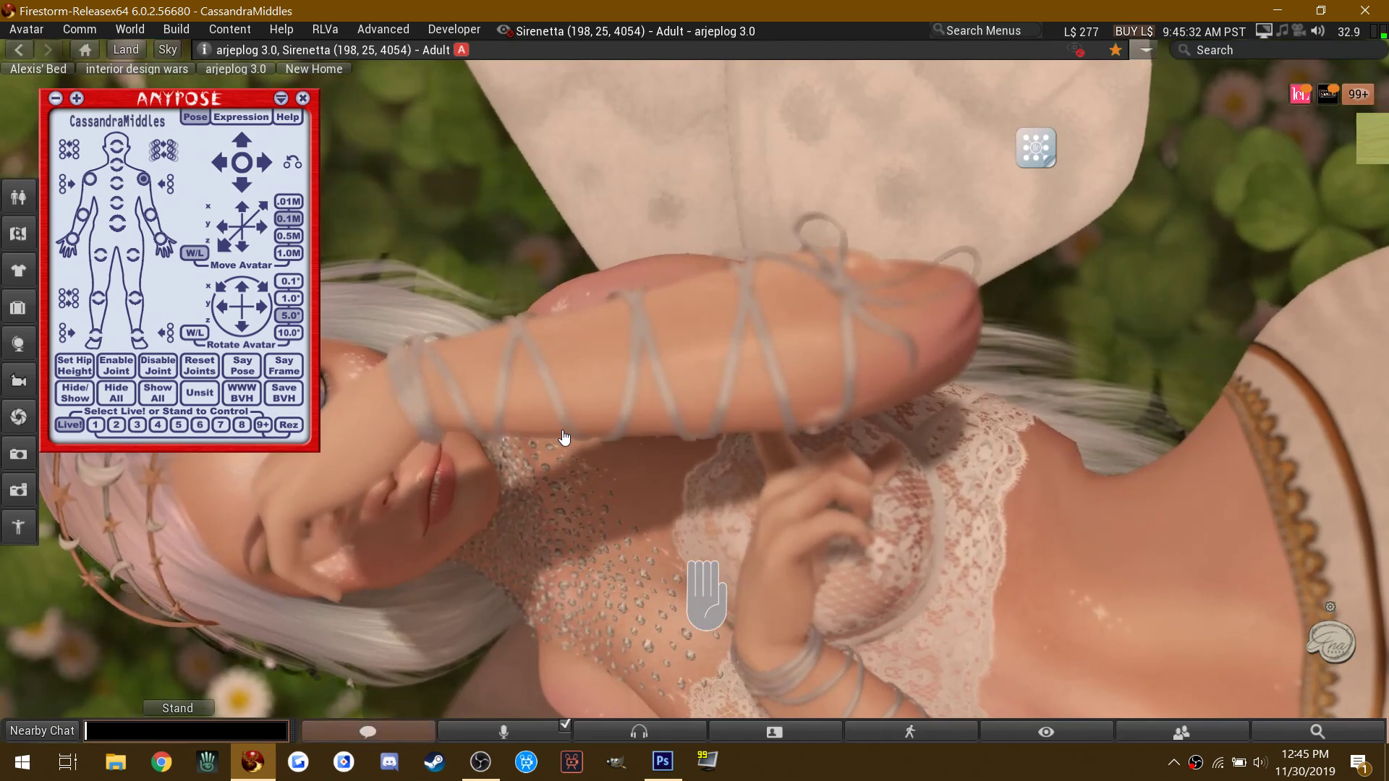
pyautogui.scroll(-2, 564, 437)
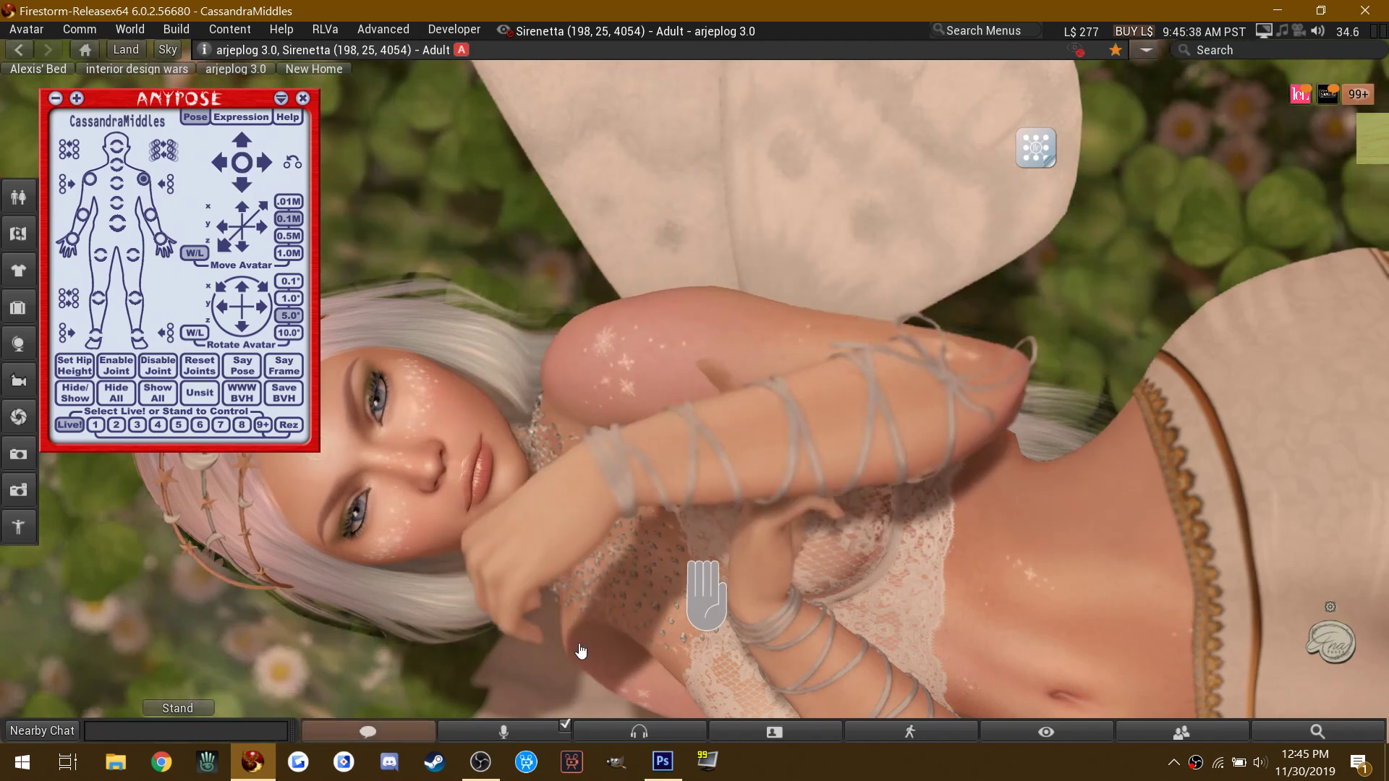
# Step: Open the FATE Hand Poser, reapply a saved hand preset to the avatar and collapse the poser
pyautogui.click(695, 617)
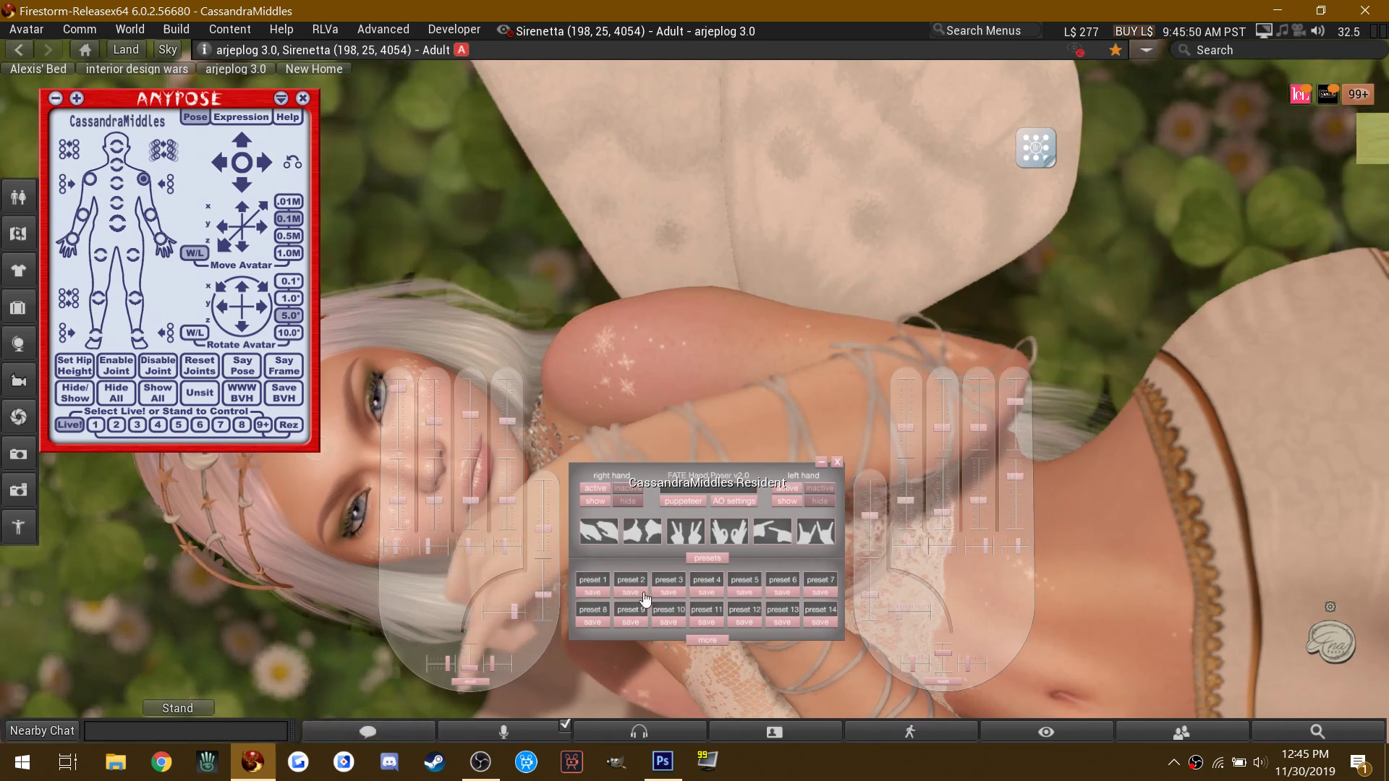
pyautogui.click(820, 464)
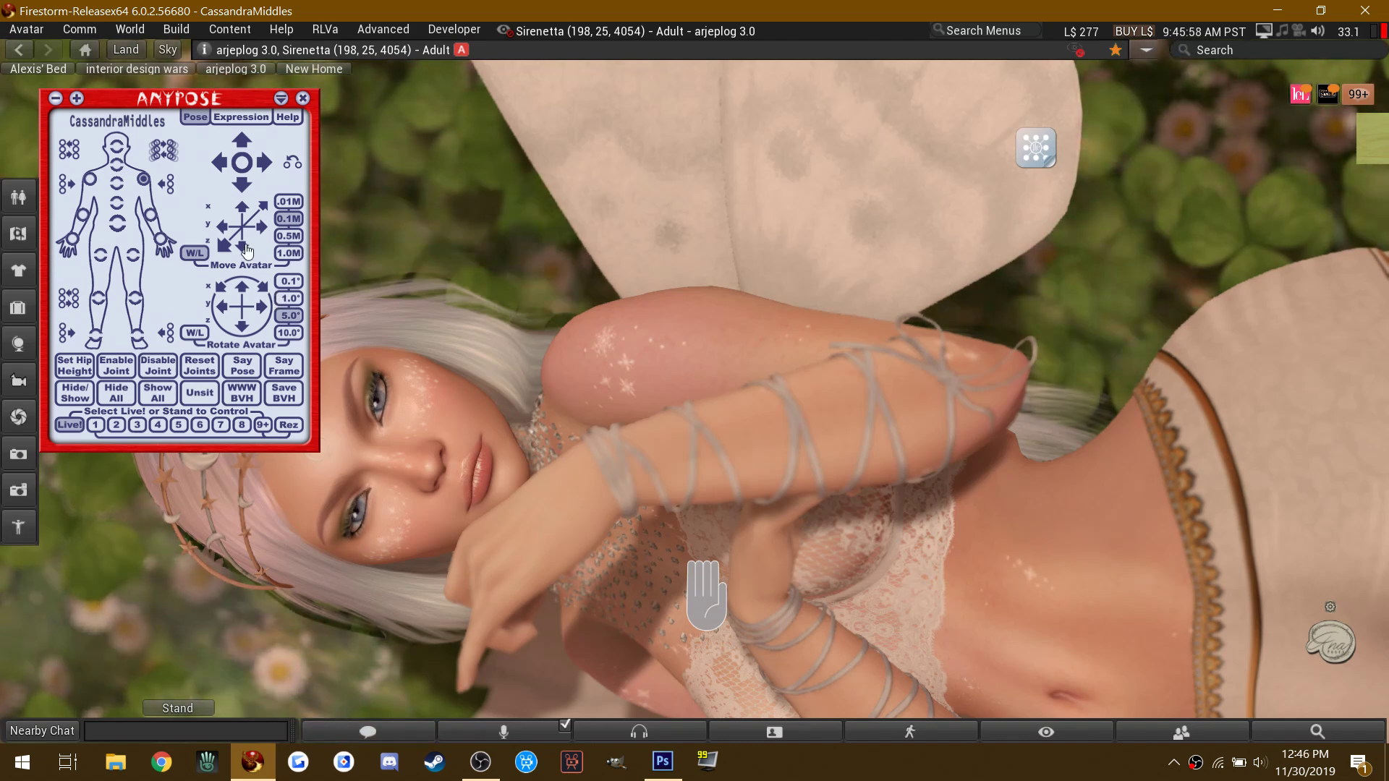
# Step: Output the current AnyPose pose as a replay command in chat and collapse AnyPose
pyautogui.click(159, 233)
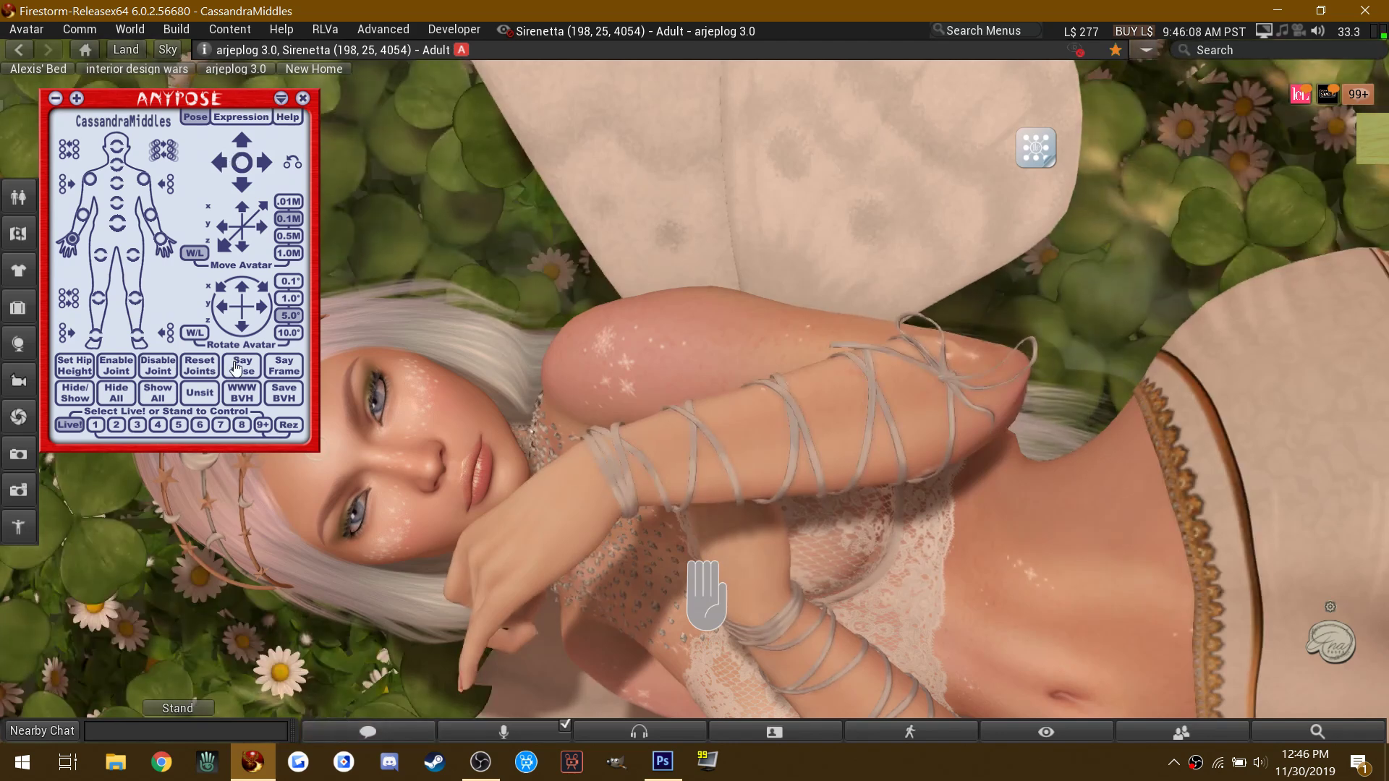
pyautogui.click(251, 328)
pyautogui.click(282, 98)
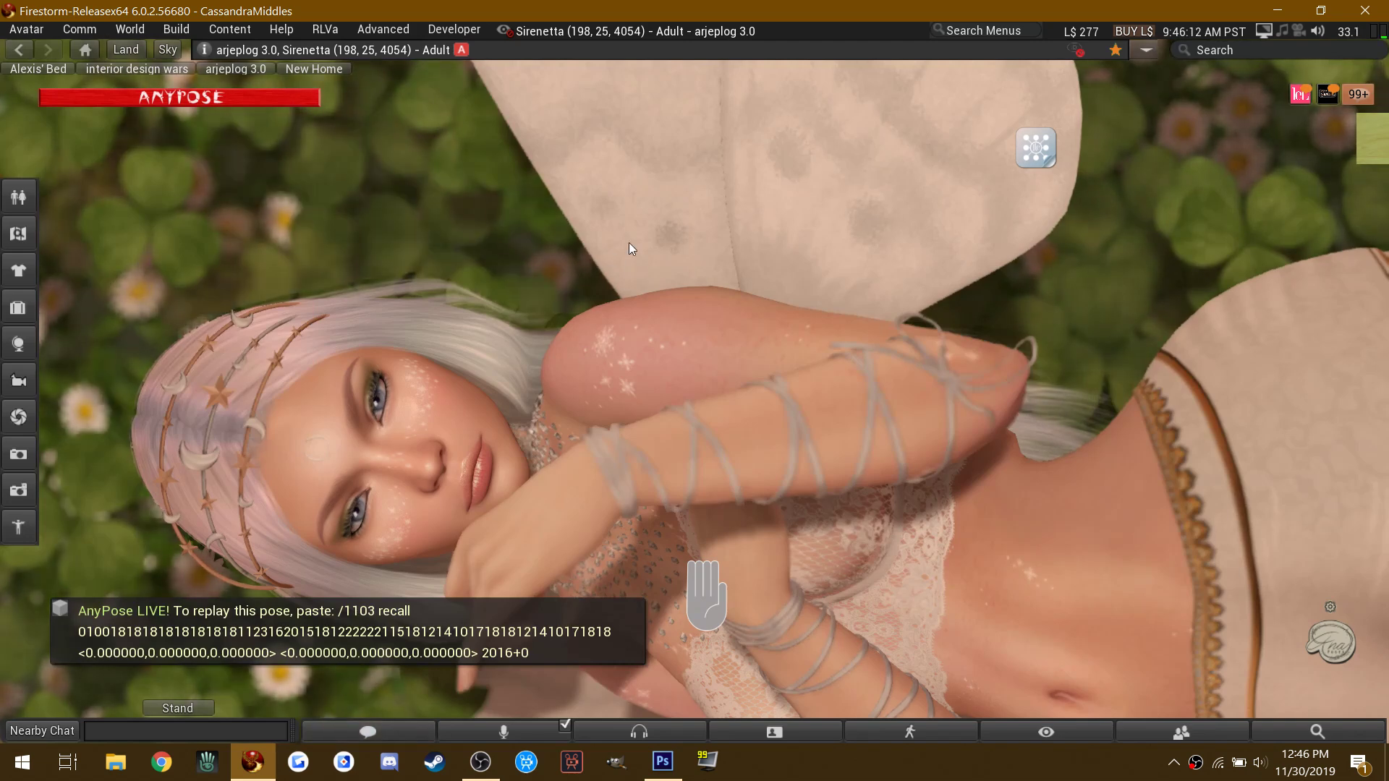
# Step: Open the LeLutka HUD and adjust the head's tilt and turn
pyautogui.click(1035, 147)
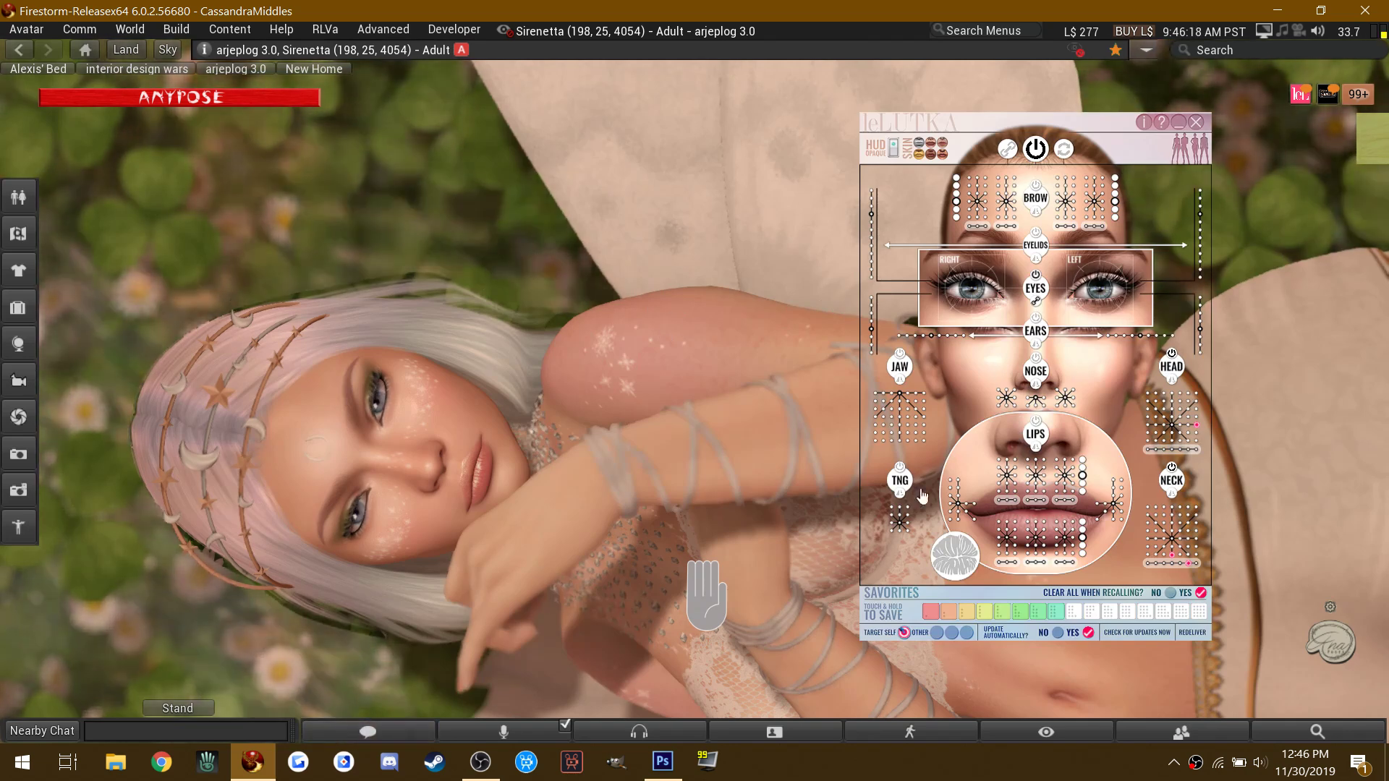
pyautogui.click(1180, 450)
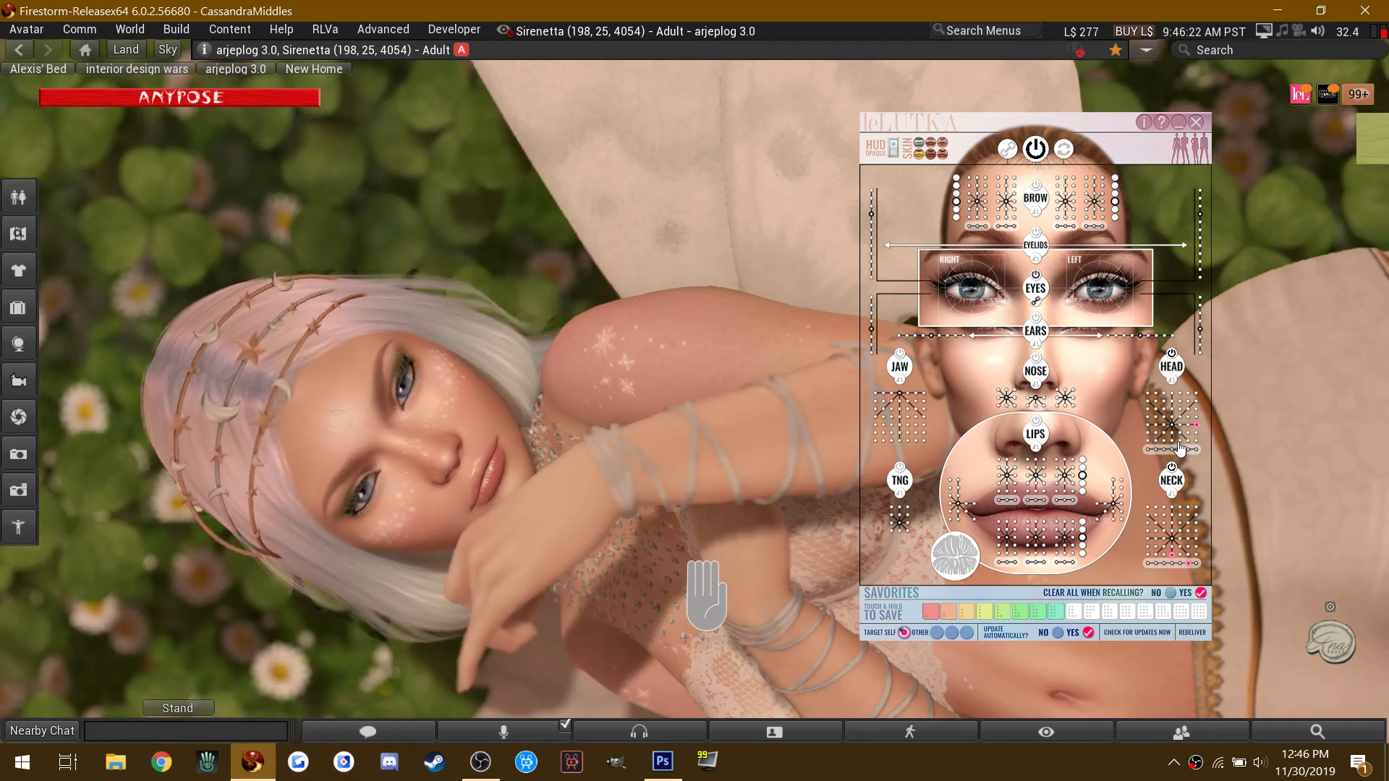
pyautogui.click(1198, 422)
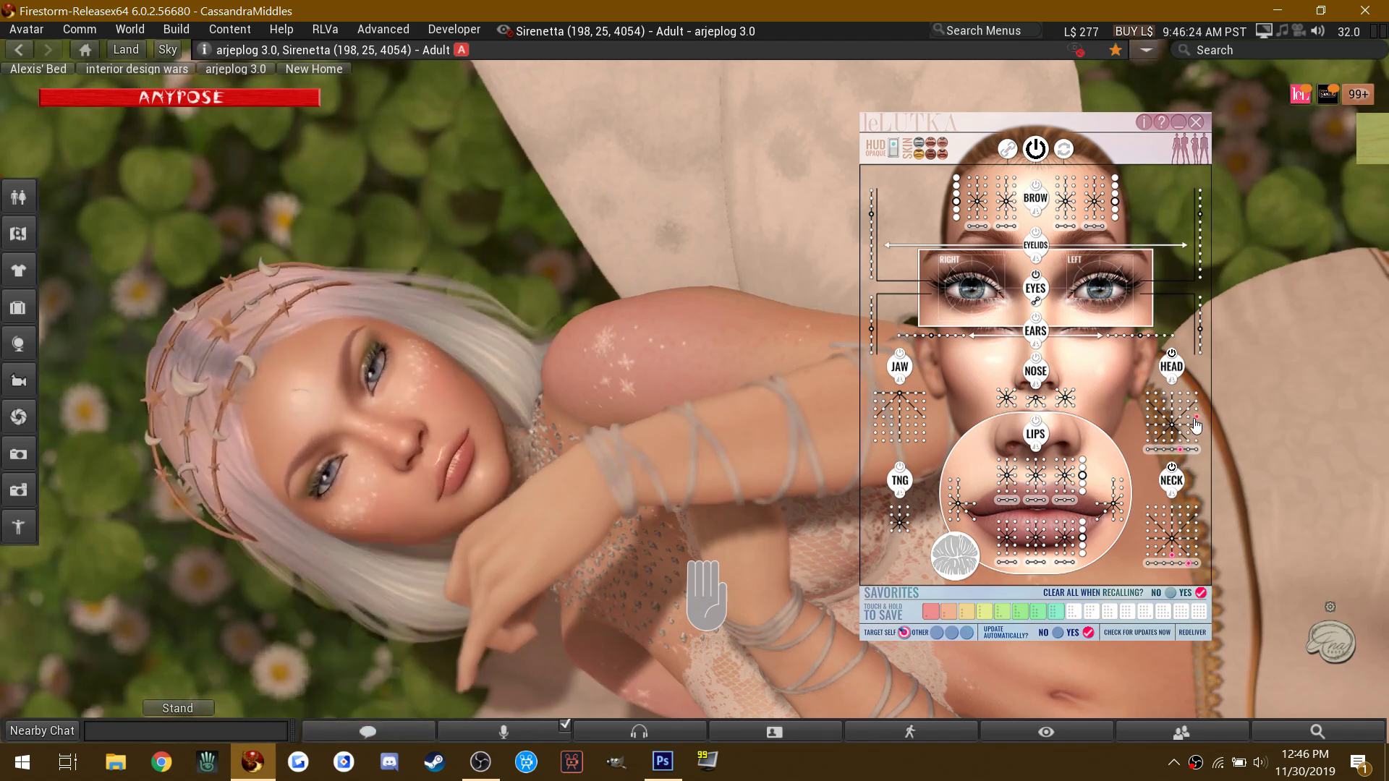
# Step: Adjust the jaw position and raise both inner brows on the LeLutka HUD
pyautogui.click(900, 409)
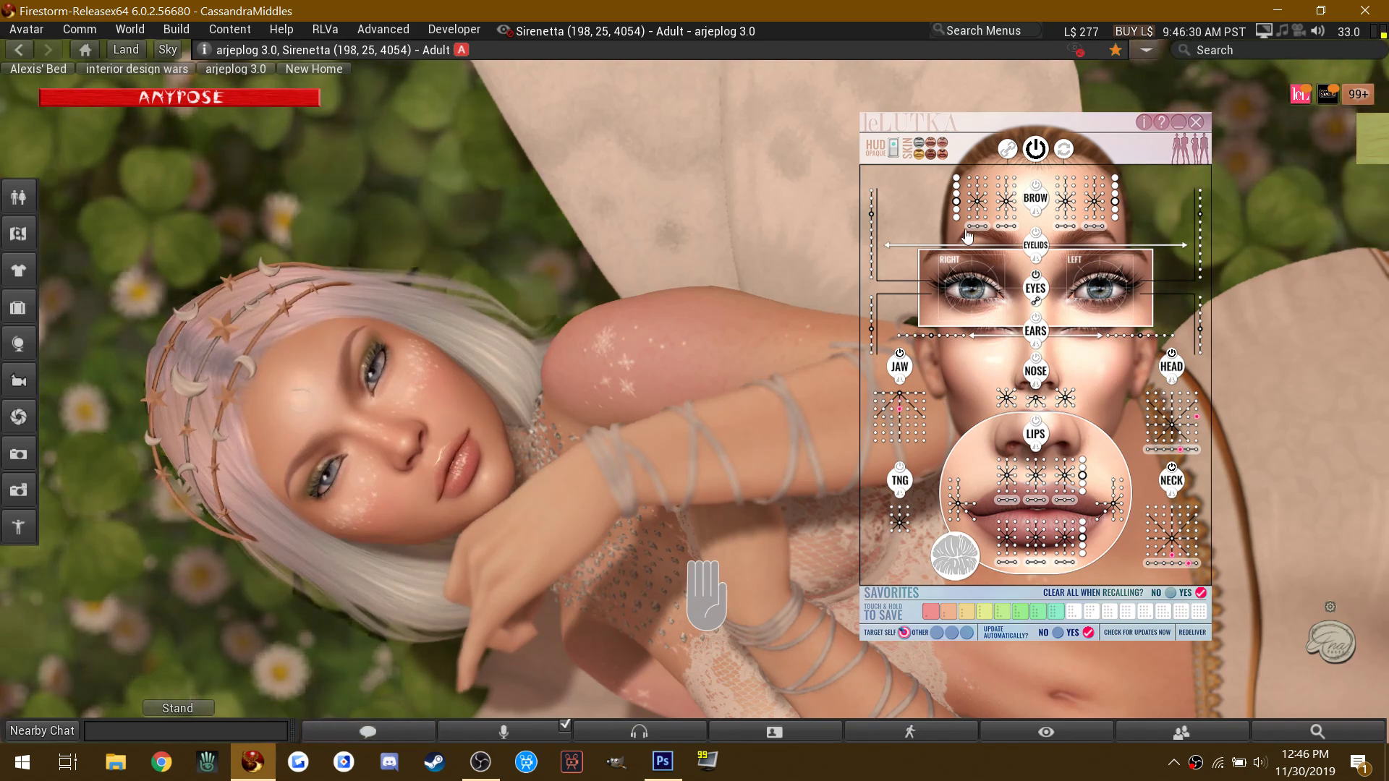
pyautogui.click(1006, 181)
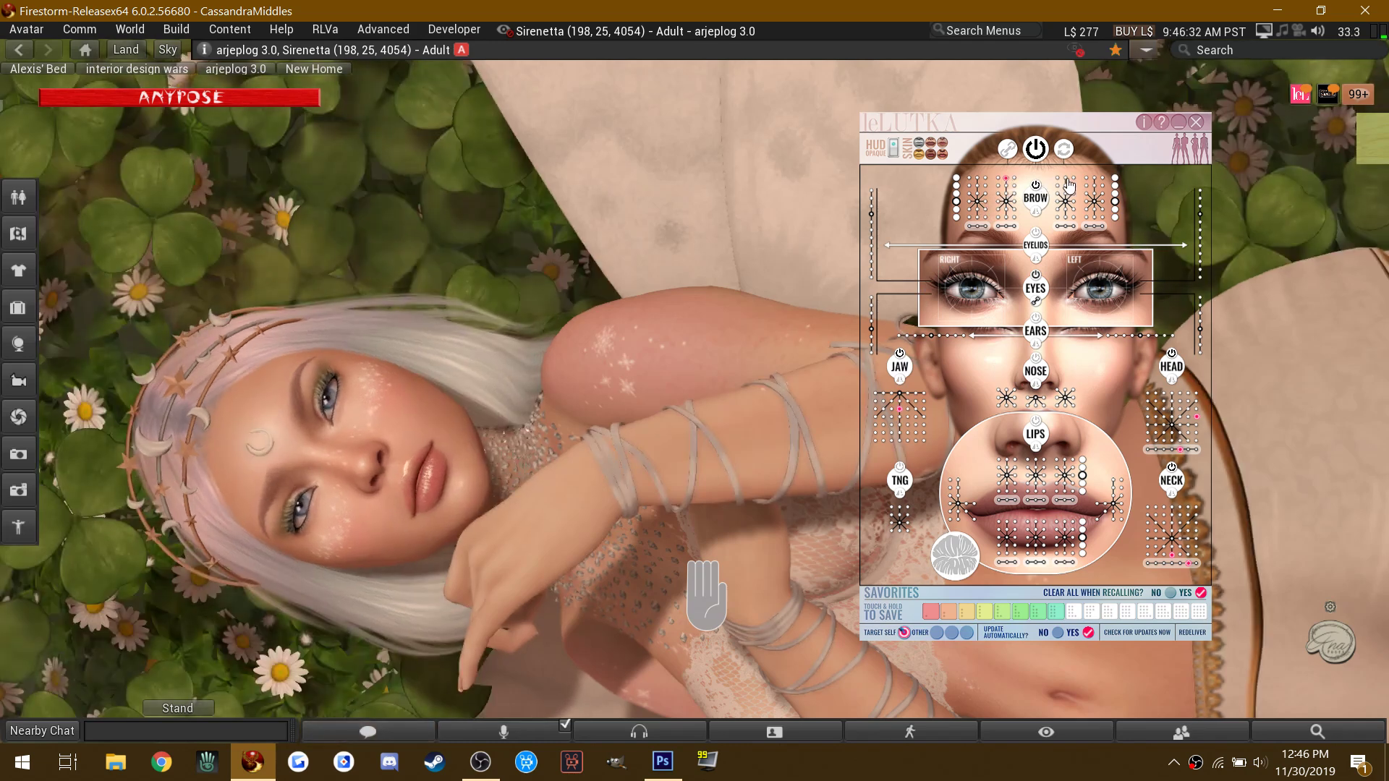
pyautogui.click(1067, 181)
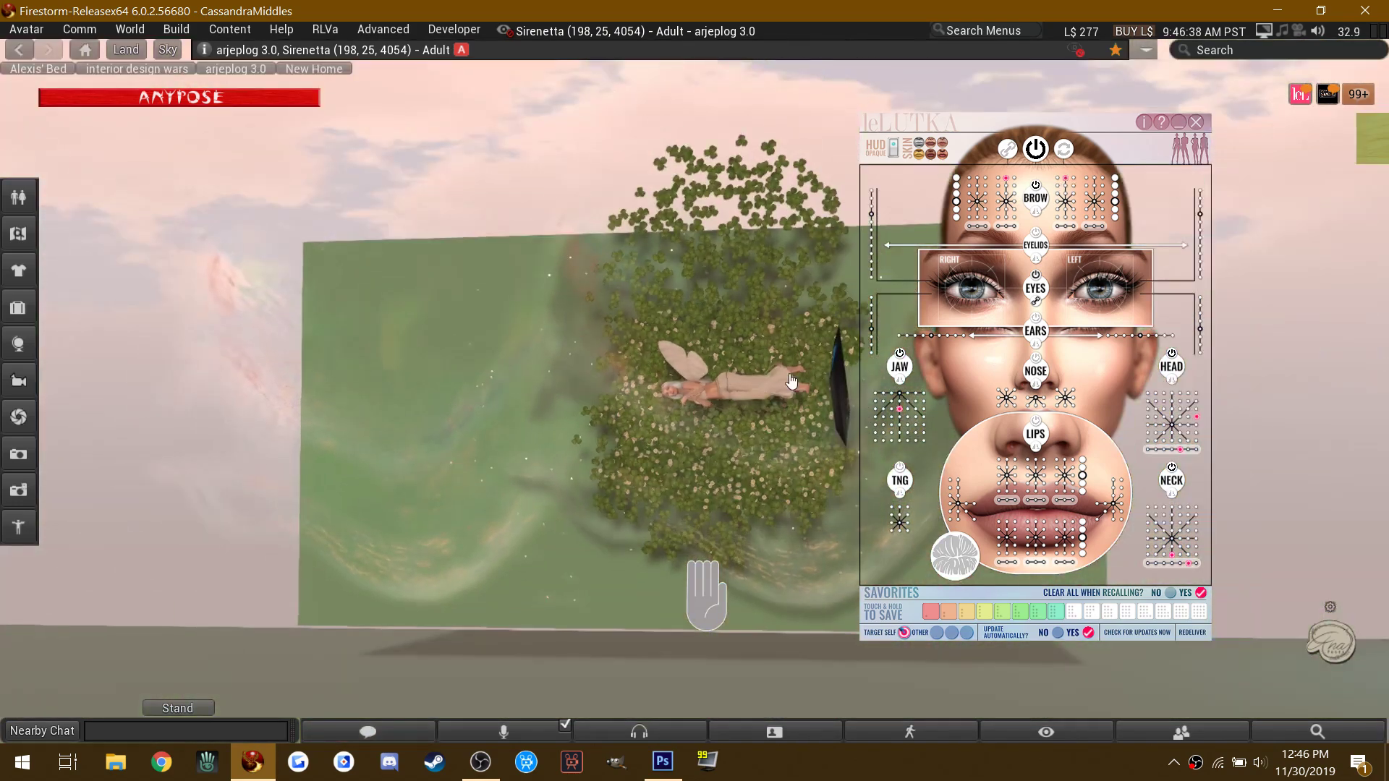
# Step: Switch the pose stand back to Ana Poses - San Juan 5, return it to Ana Poses - Tallinn 1 and dismiss its menu
pyautogui.rightClick(839, 381)
pyautogui.click(837, 339)
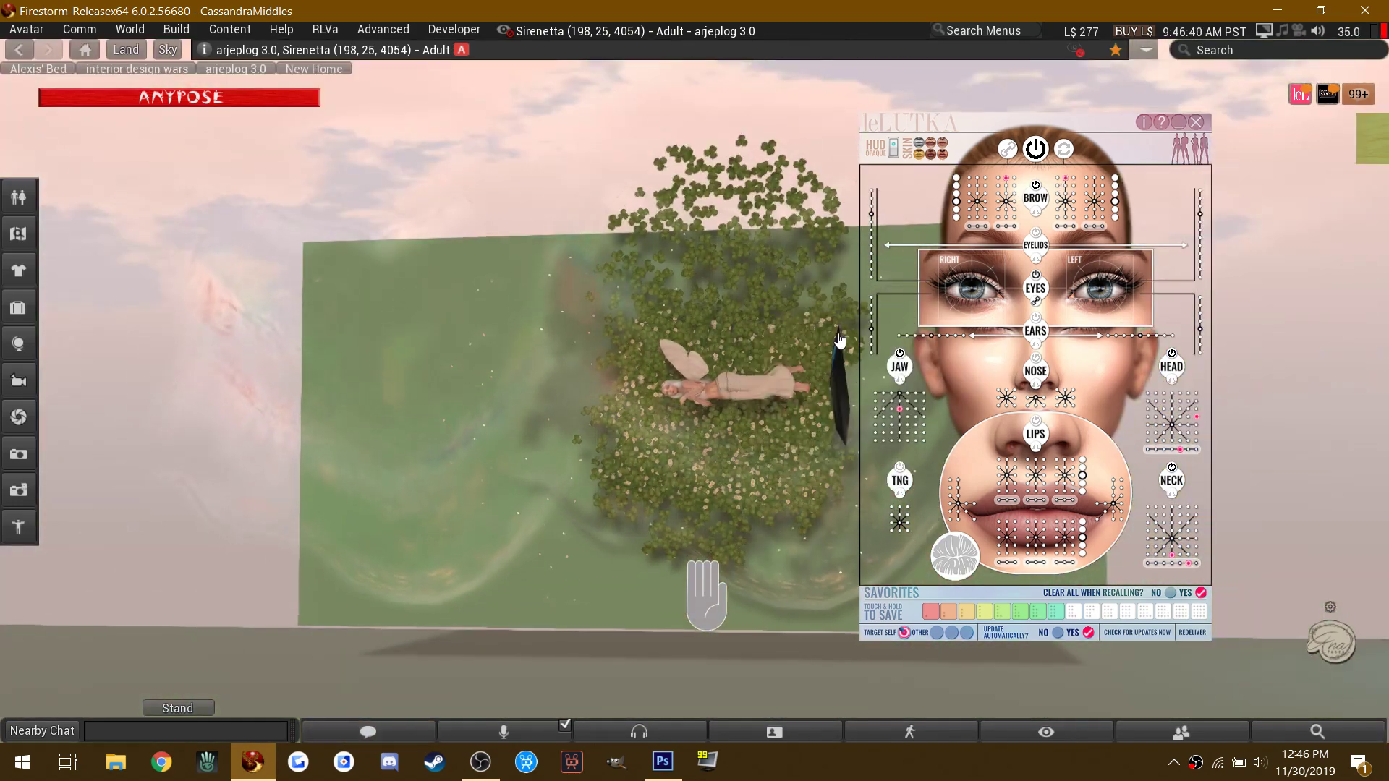
pyautogui.click(1092, 257)
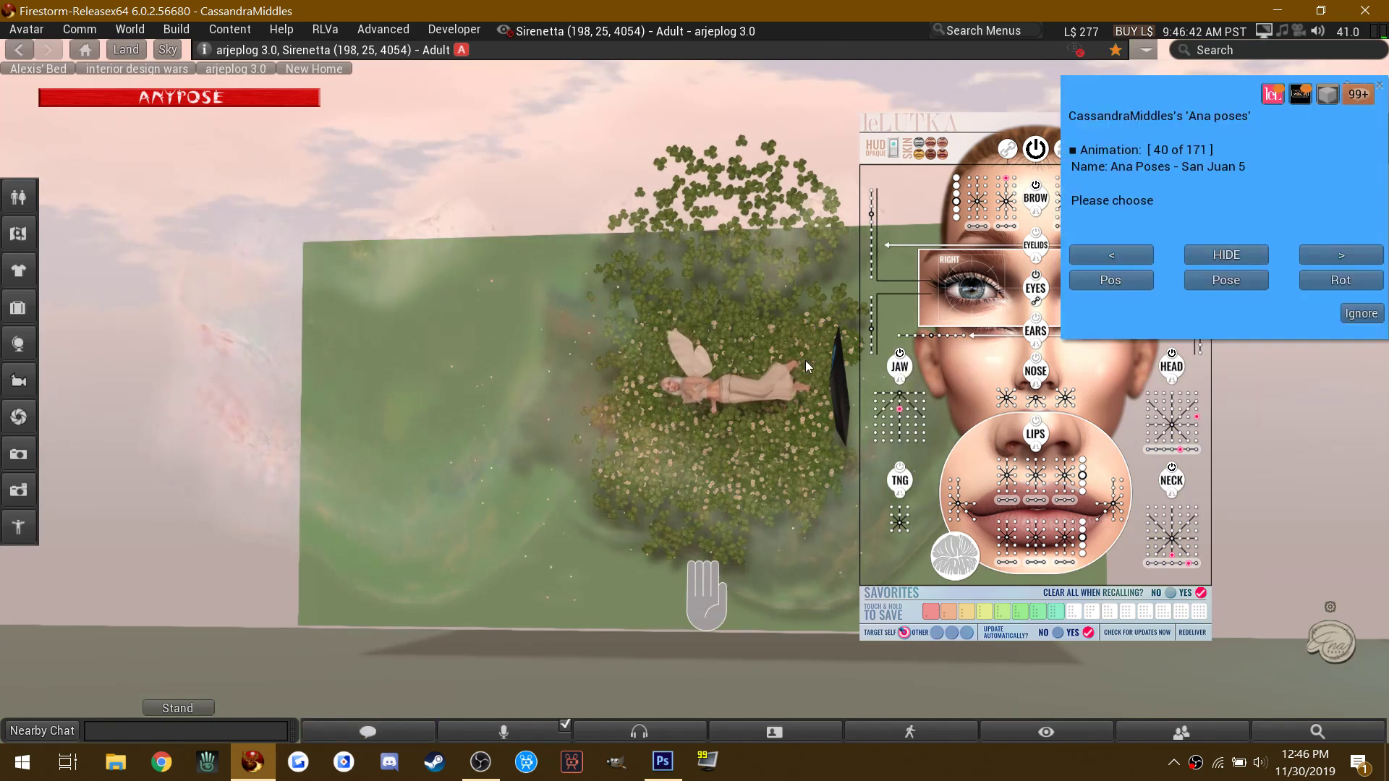
pyautogui.click(1315, 254)
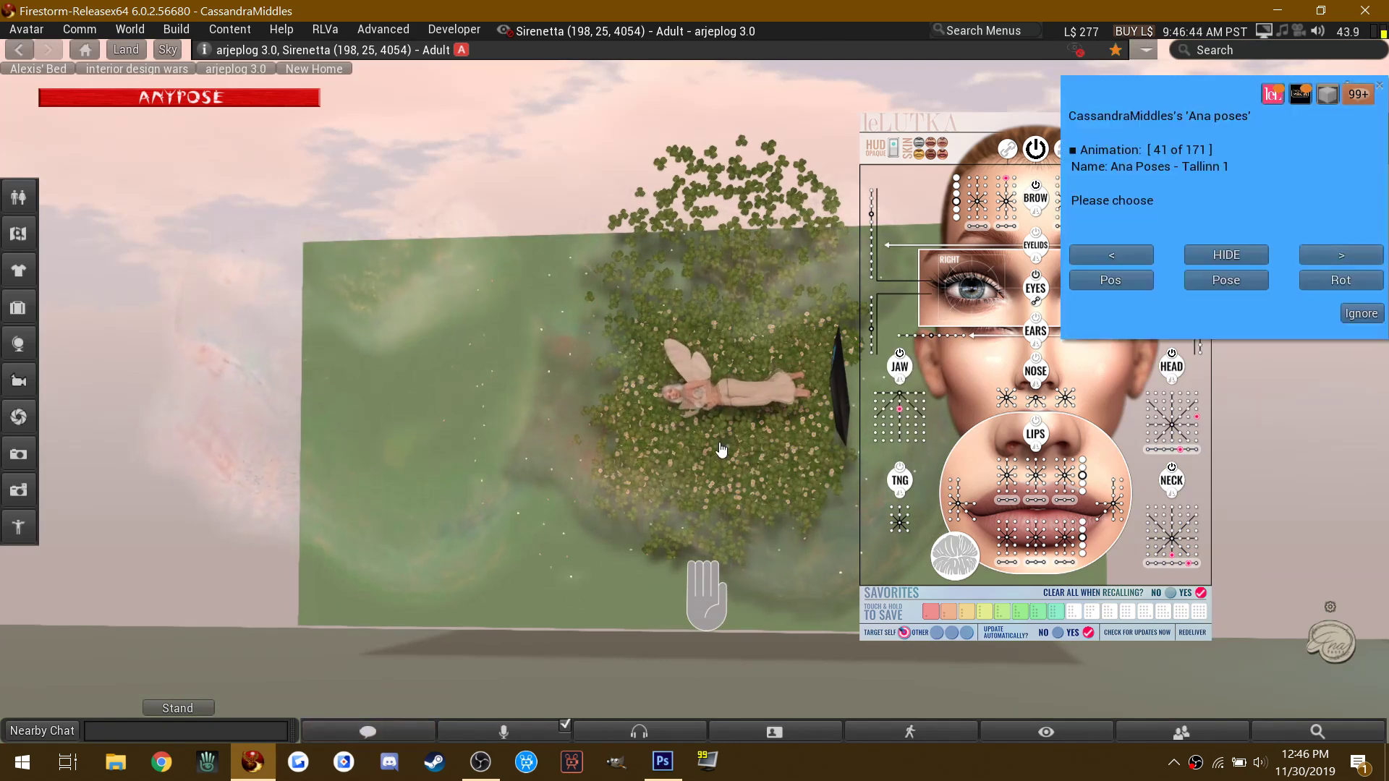
pyautogui.scroll(5, 719, 442)
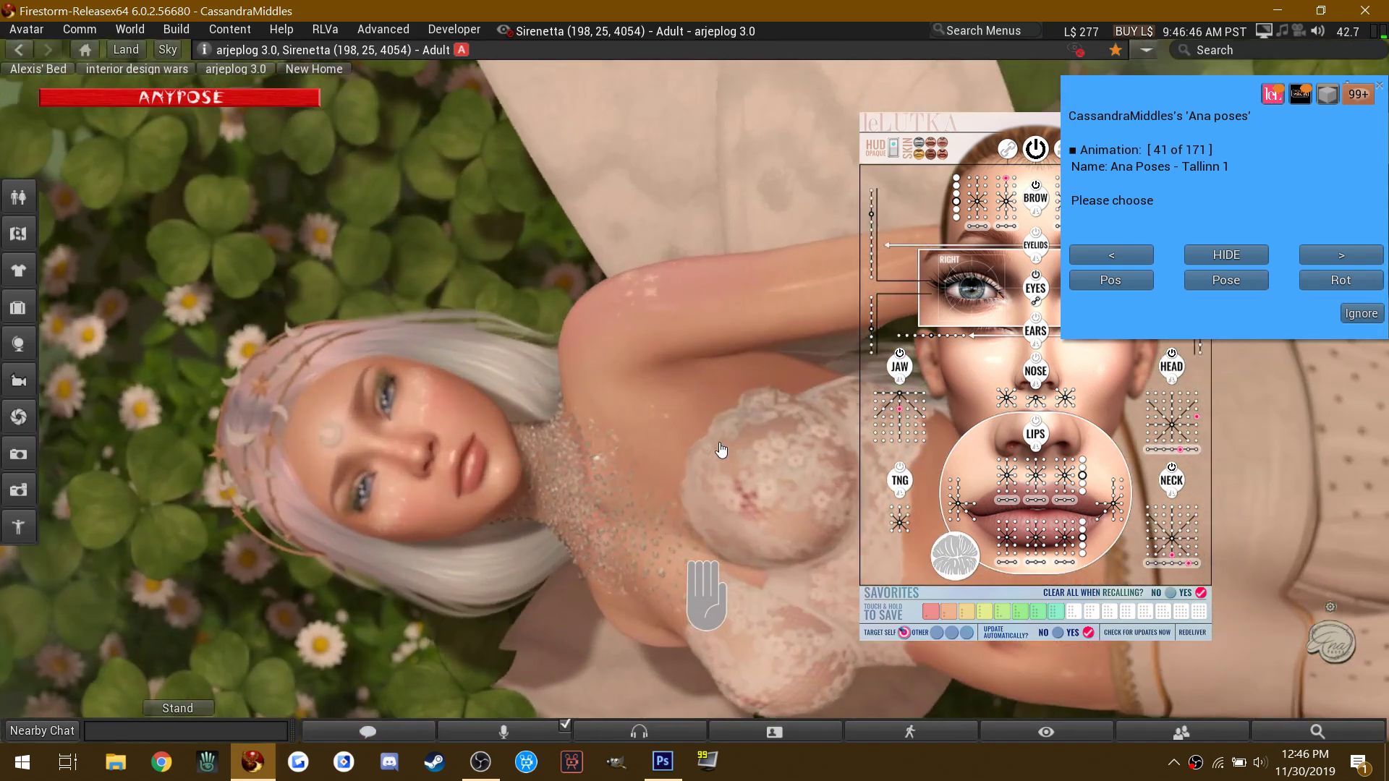
pyautogui.click(1379, 87)
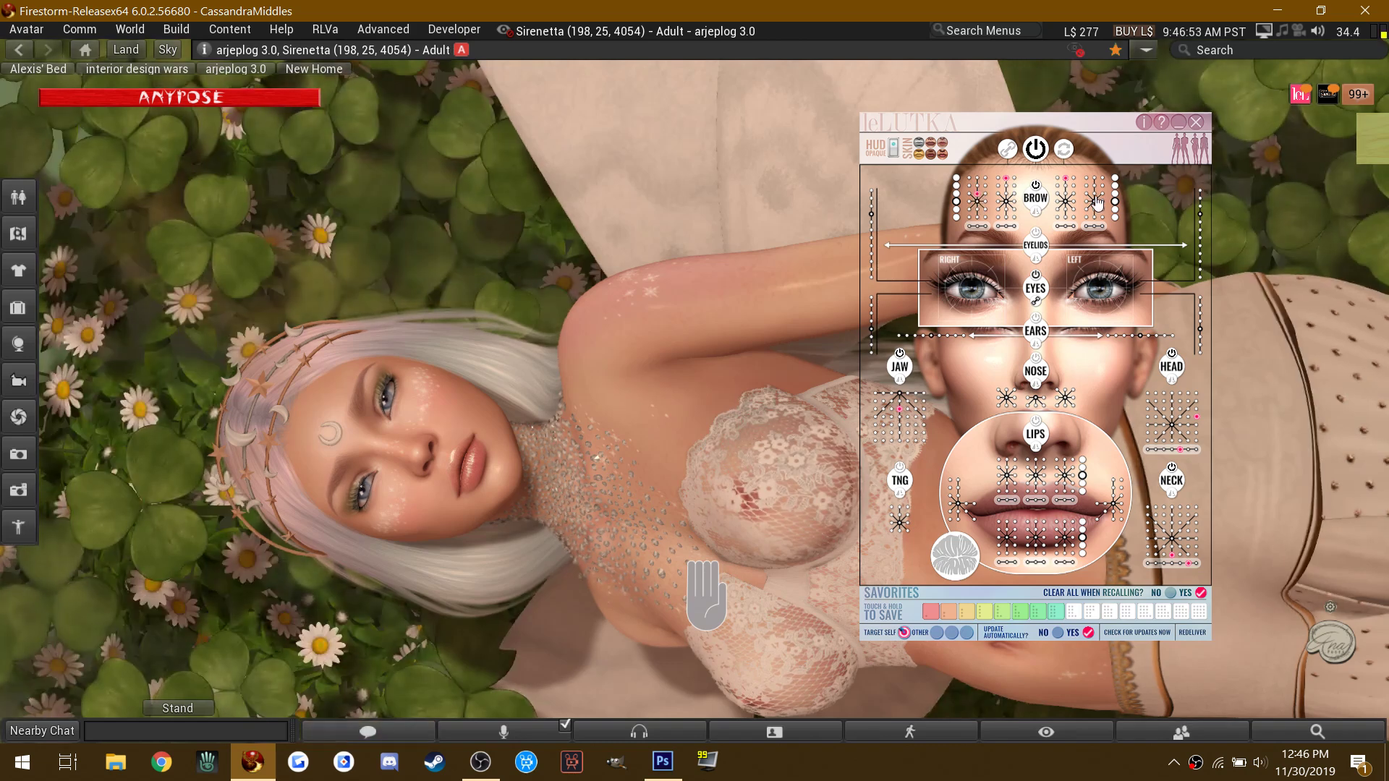
# Step: Adjust the eye gaze and both eyelid positions on the LeLutka HUD and collapse the HUD
pyautogui.click(976, 308)
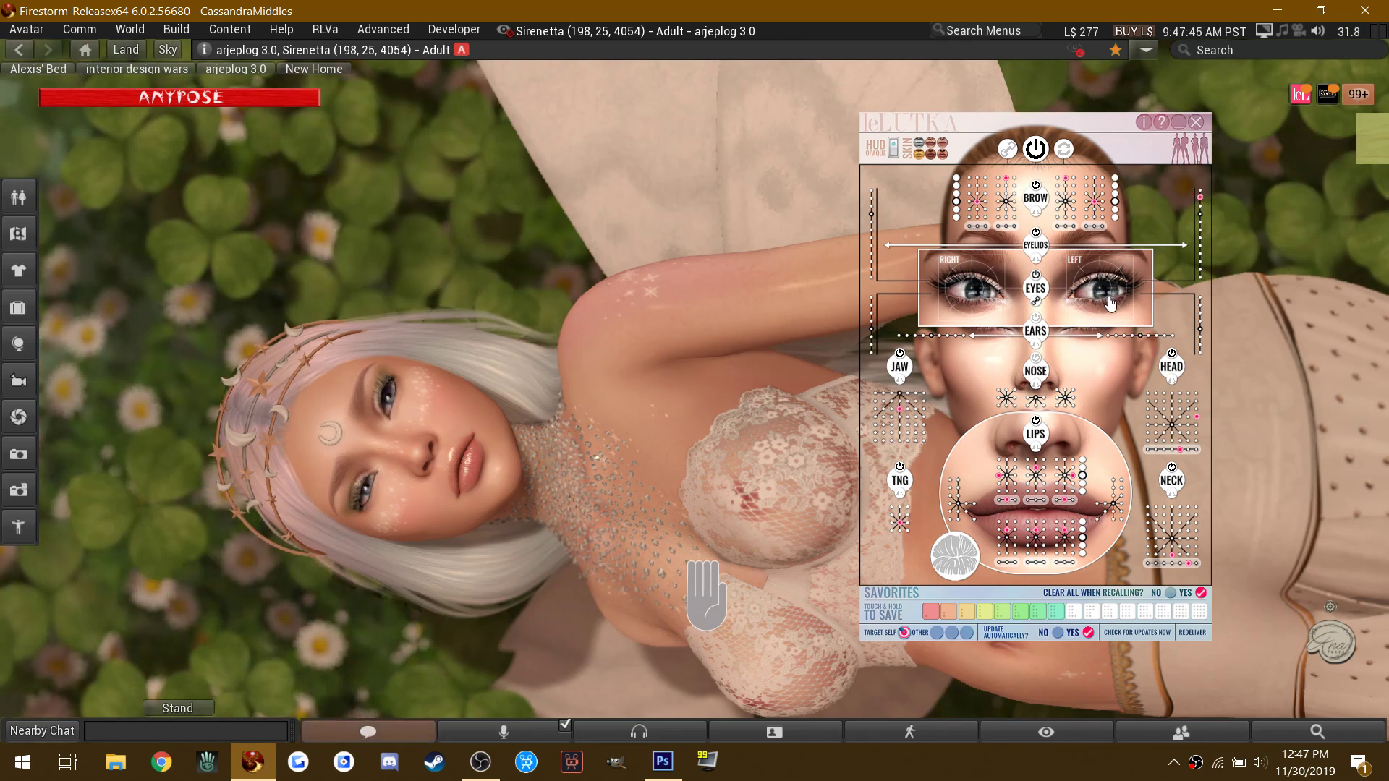
pyautogui.click(1198, 222)
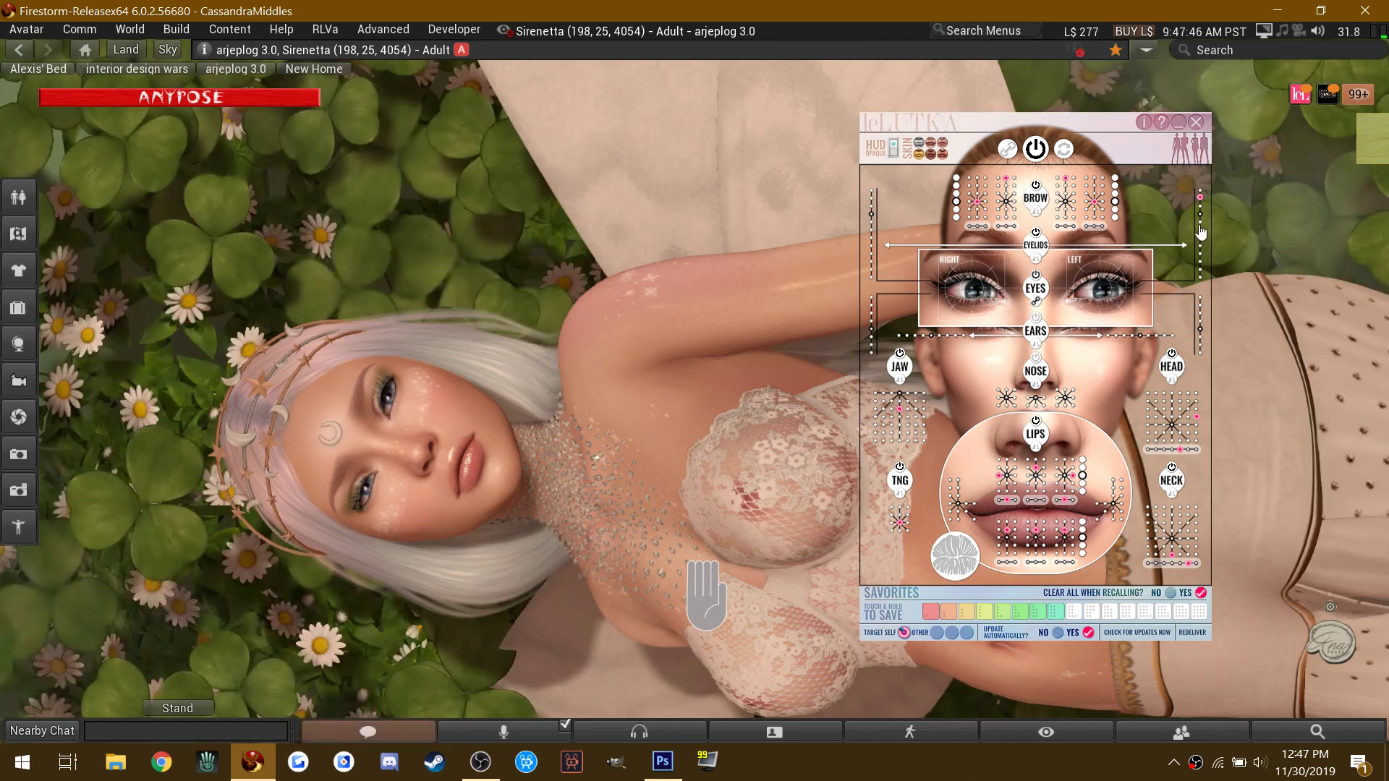
pyautogui.click(872, 222)
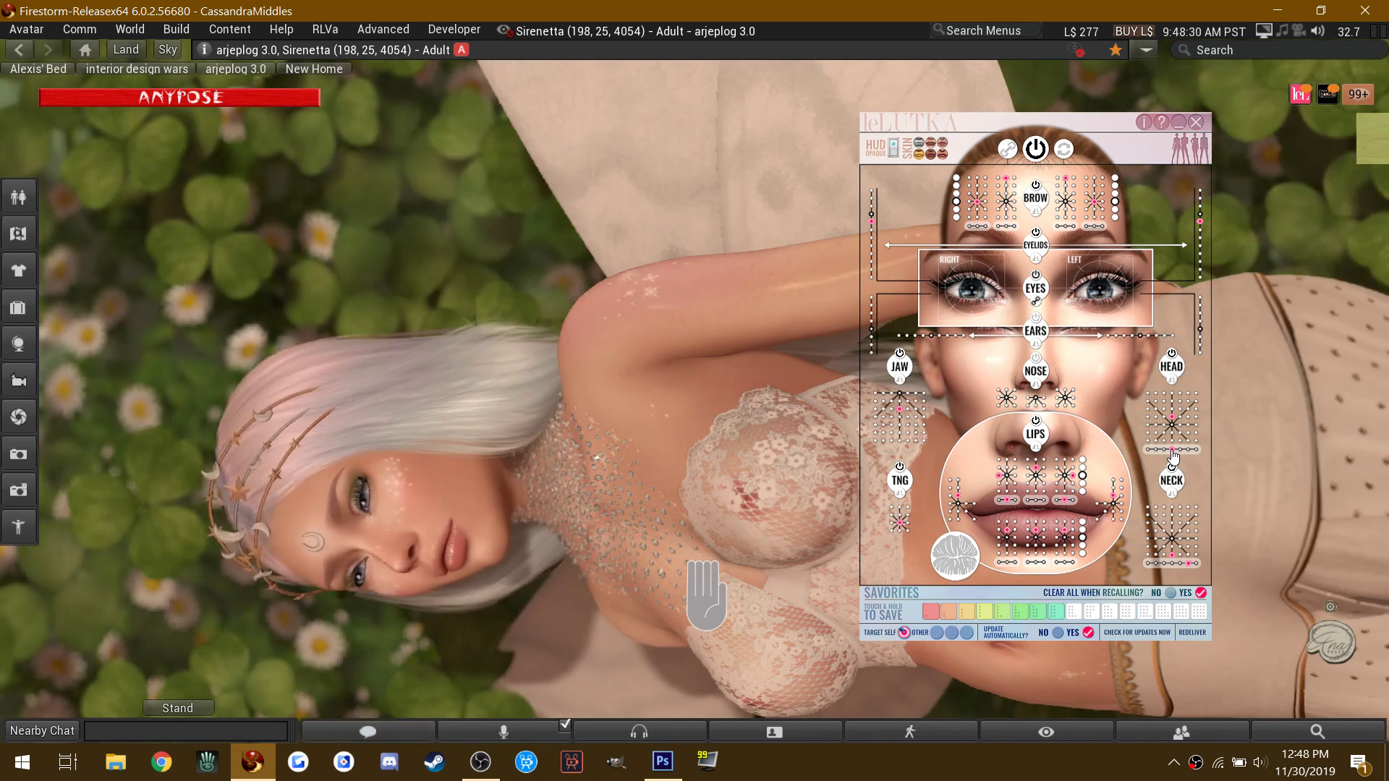
pyautogui.click(1175, 133)
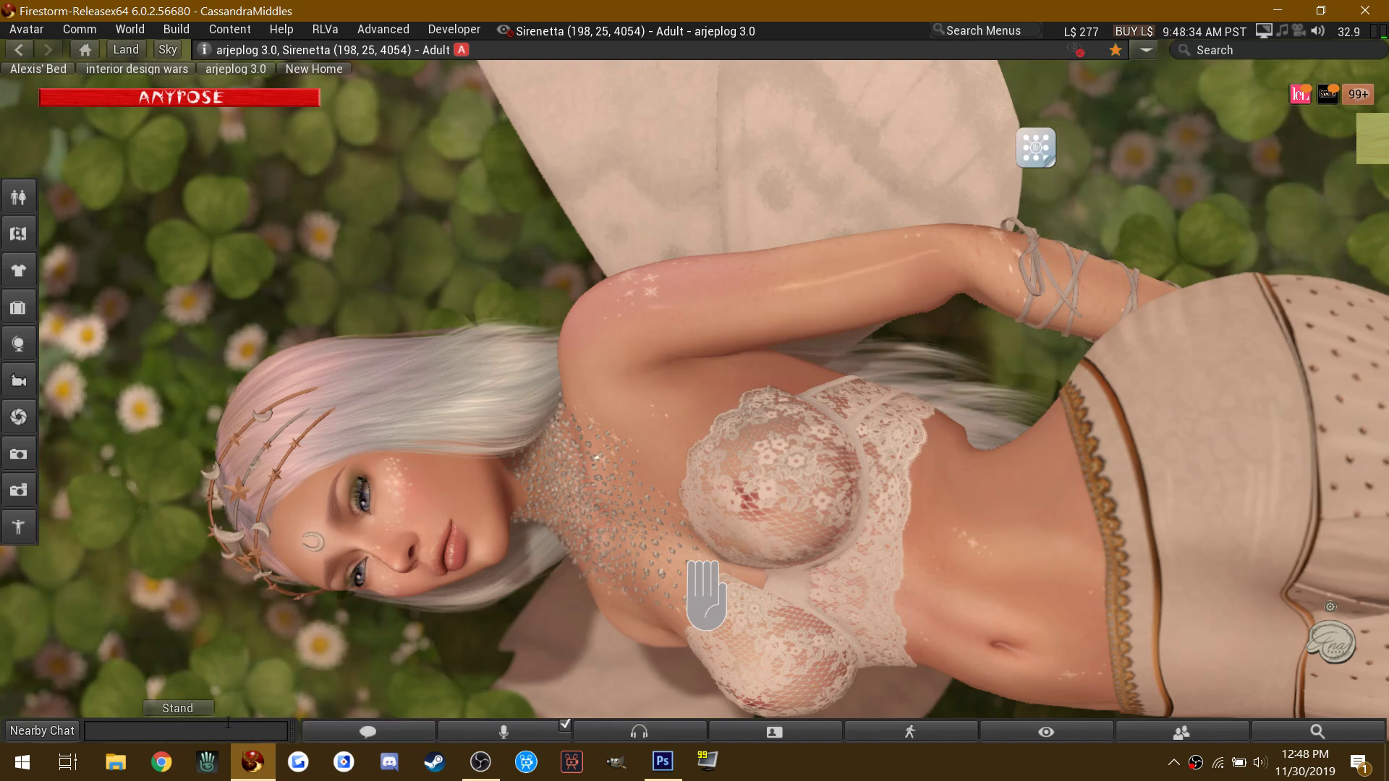
# Step: Save the current expression to the first LeLutka Savorites slot, overwriting its data, and collapse the HUD
pyautogui.click(1053, 156)
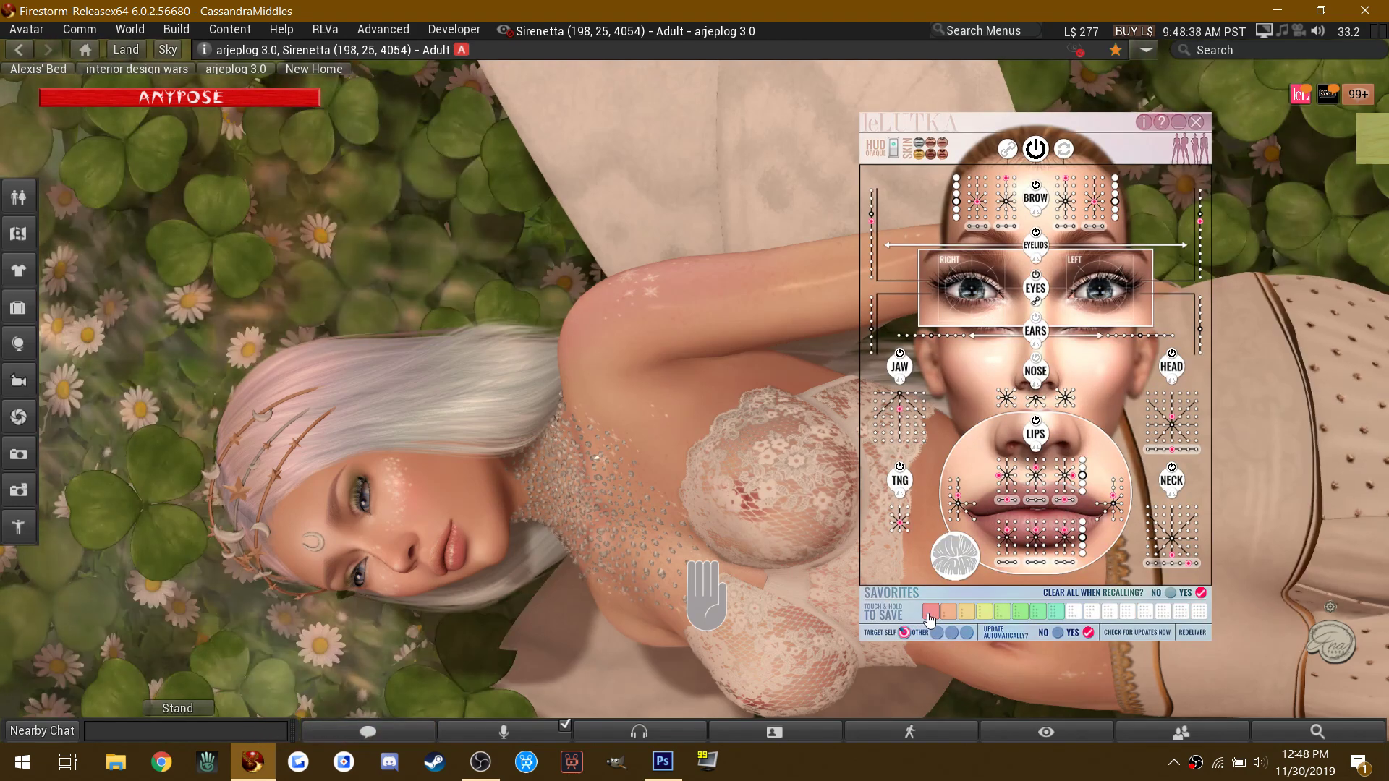
pyautogui.click(930, 614)
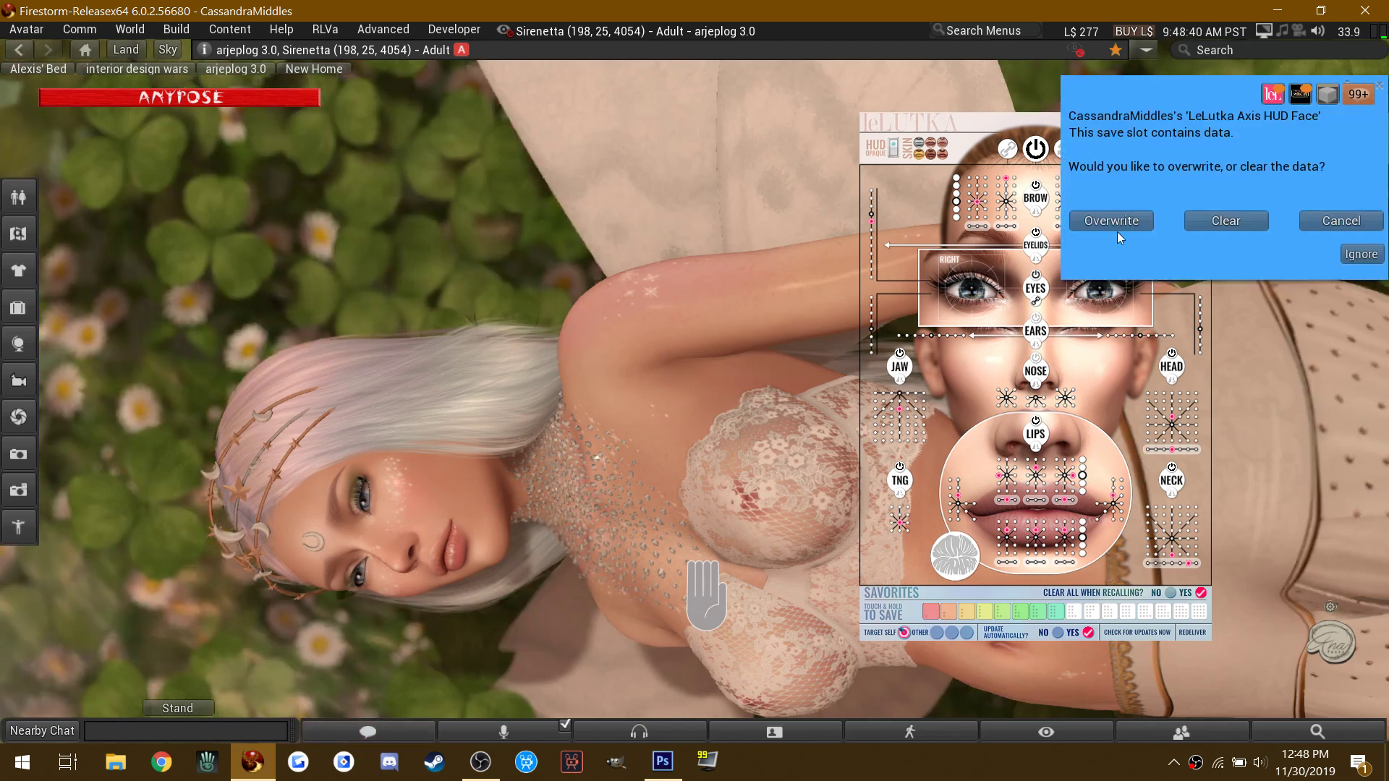
pyautogui.click(1114, 221)
pyautogui.click(1178, 123)
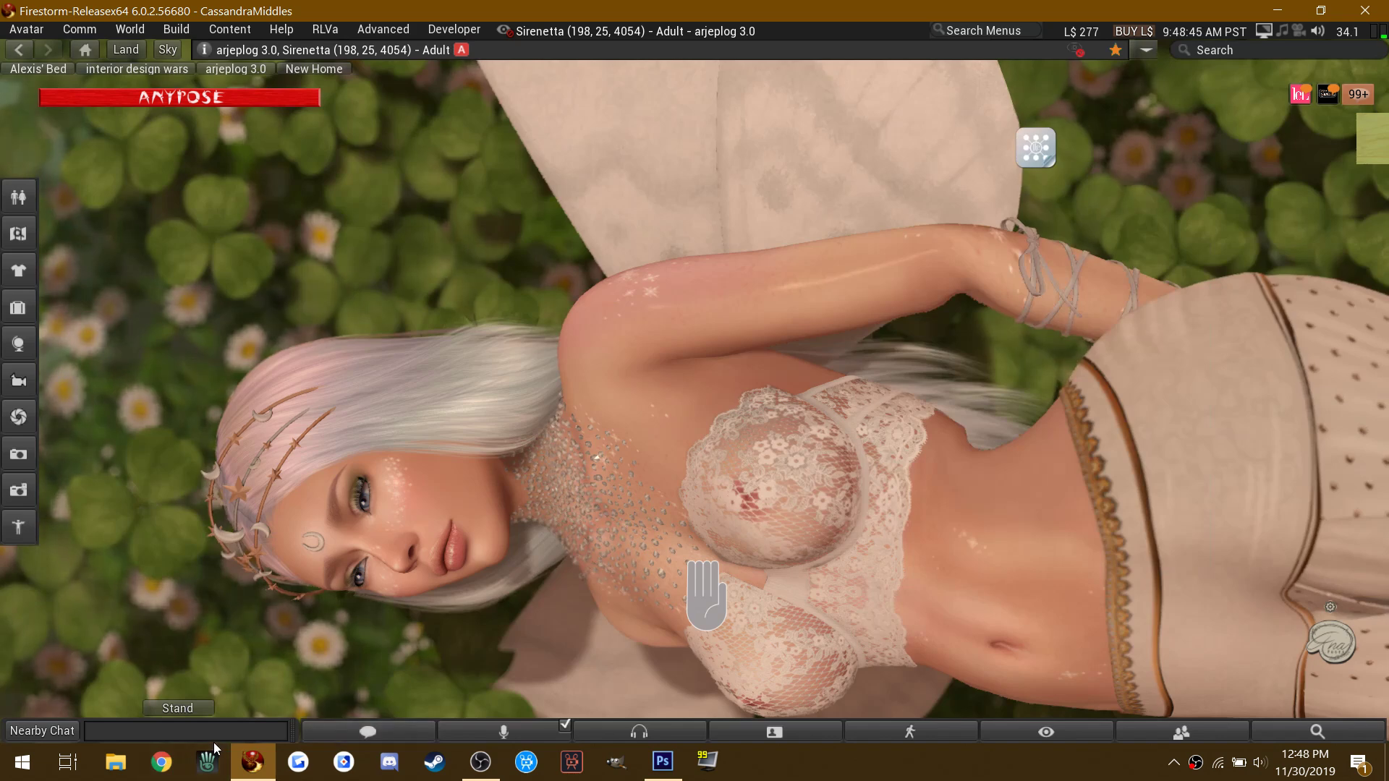
# Step: Paste the copied AnyPose recall command into nearby chat and send it
pyautogui.rightClick(215, 630)
pyautogui.rightClick(124, 733)
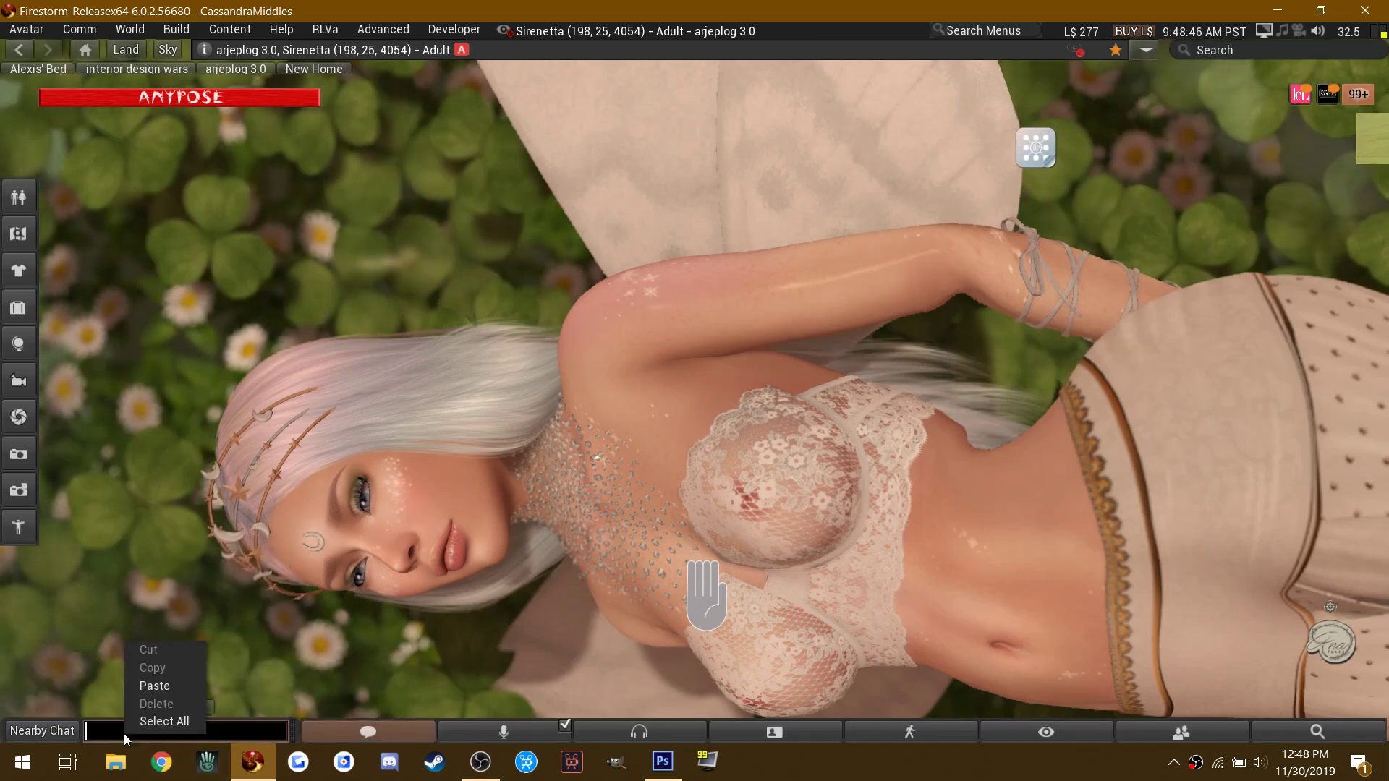
pyautogui.click(146, 686)
pyautogui.press('Return')
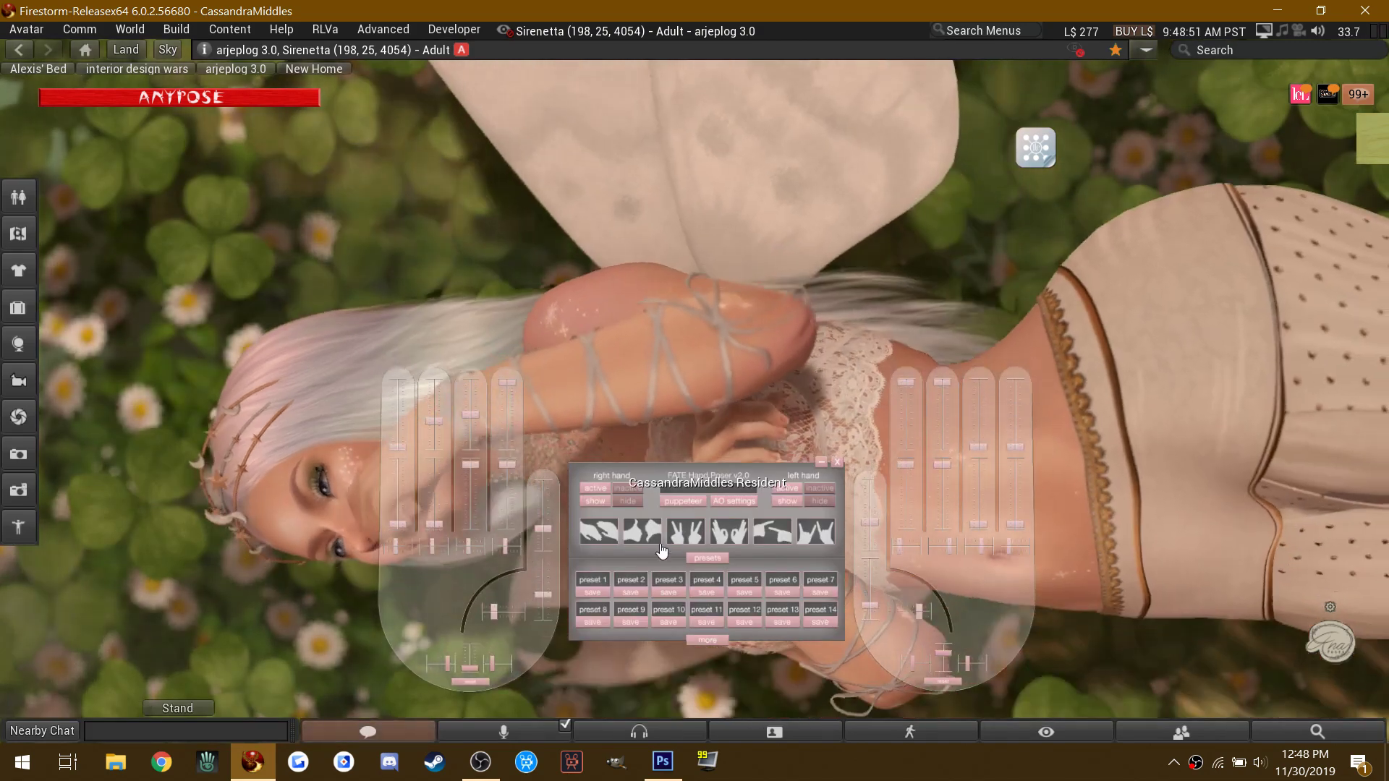
# Step: Try the peace-sign hand pose in the FATE Hand Poser and reset the camera view
pyautogui.click(680, 534)
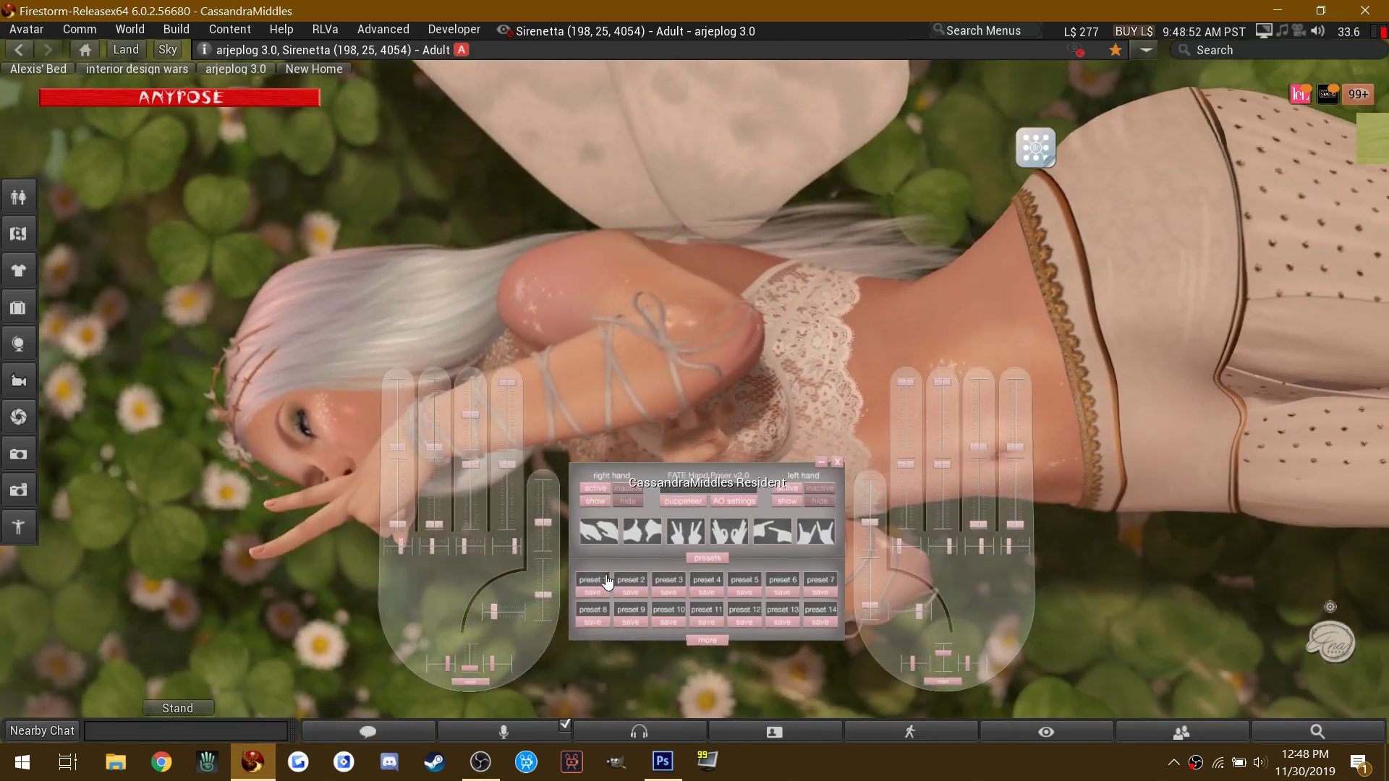
pyautogui.press('Escape')
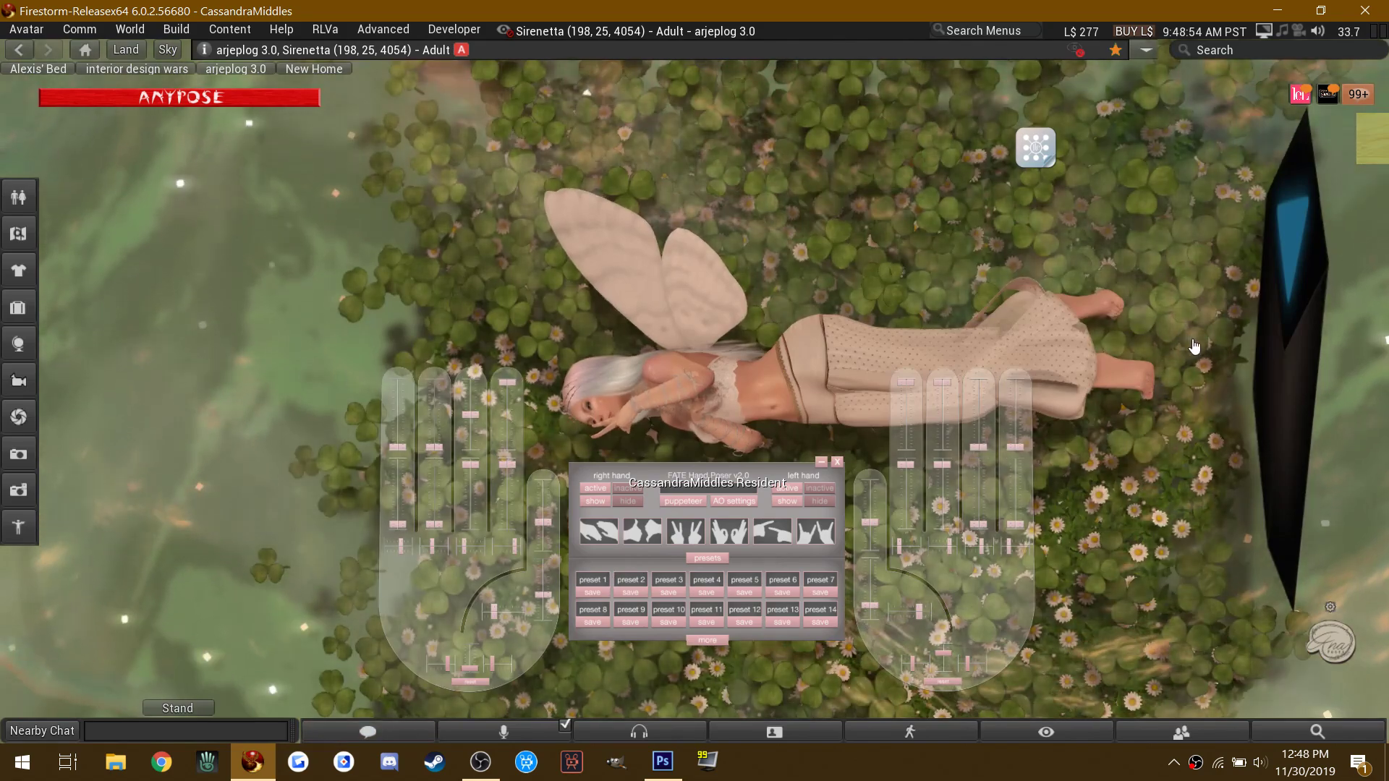
# Step: Clear the arm pose by stepping the pose stand back one animation and forward again to Ana Poses - Tallinn 1
pyautogui.rightClick(1282, 365)
pyautogui.click(1289, 320)
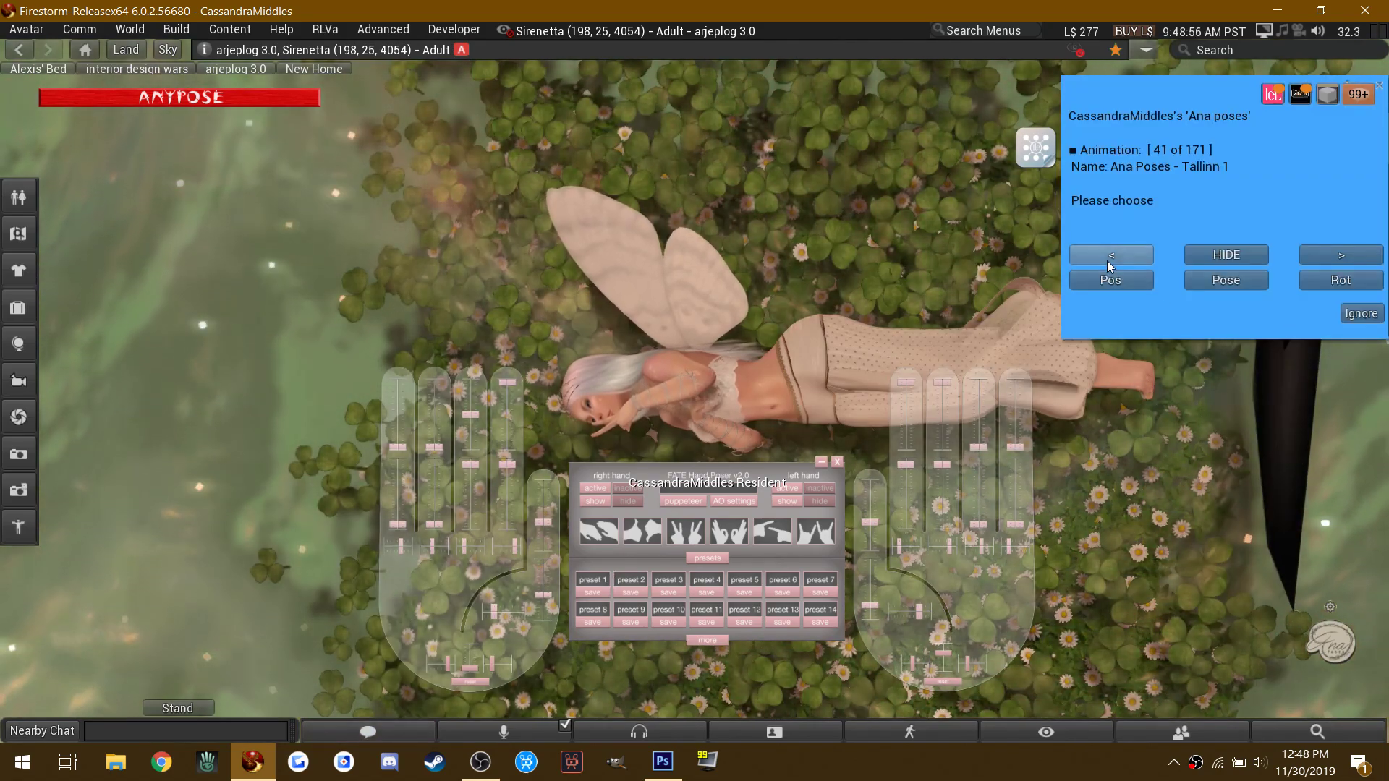
pyautogui.click(1140, 256)
pyautogui.click(1315, 255)
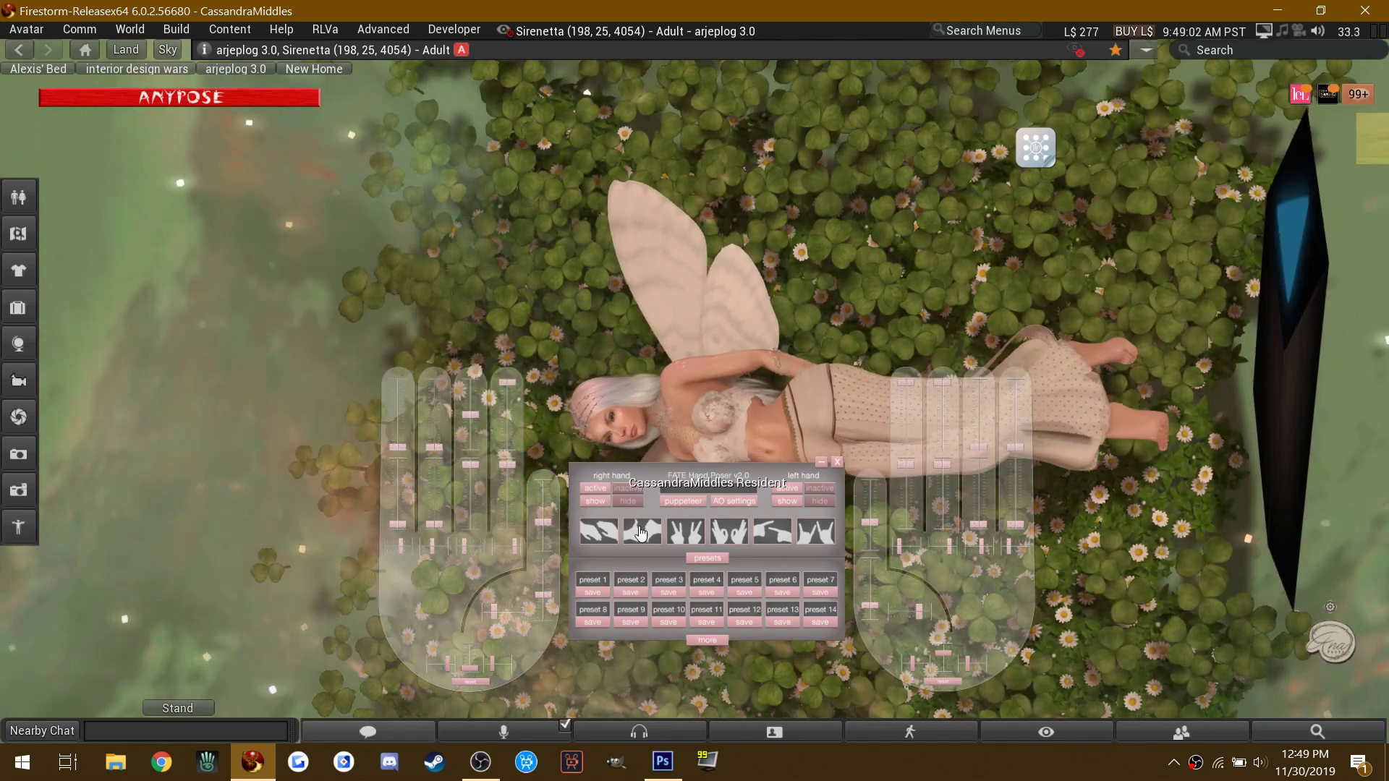
# Step: Apply hand preset 1, resend the copied AnyPose command through nearby chat and collapse the hand poser
pyautogui.click(591, 581)
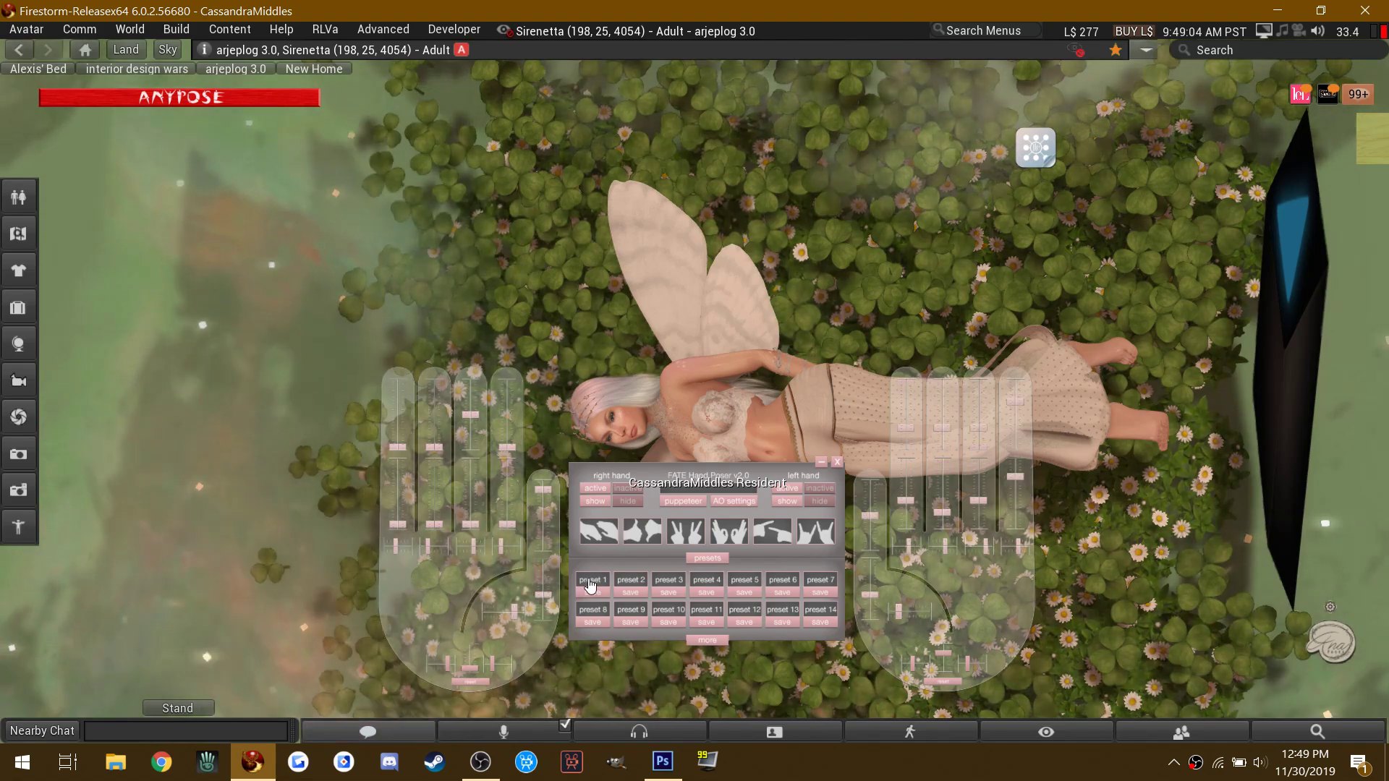
pyautogui.rightClick(207, 731)
pyautogui.click(246, 688)
pyautogui.press('Return')
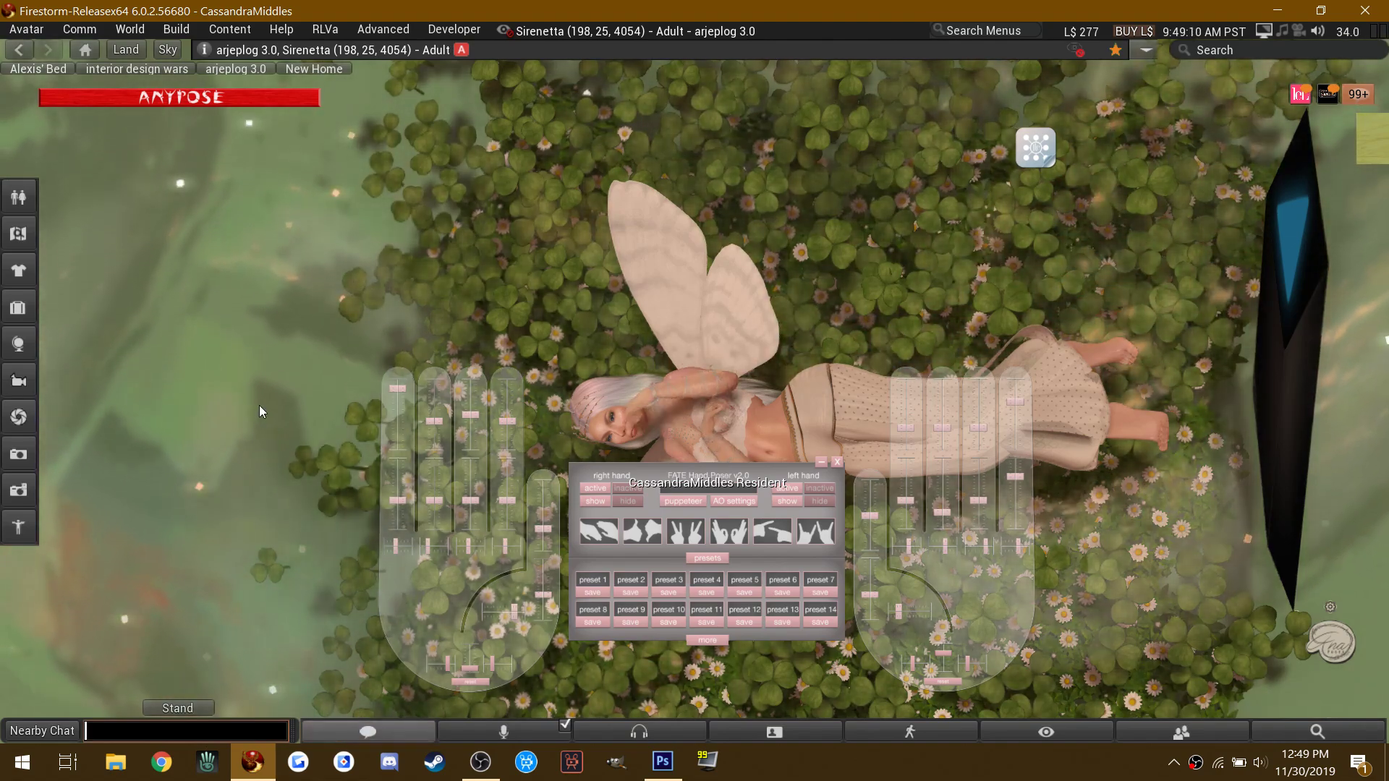
pyautogui.scroll(5, 259, 405)
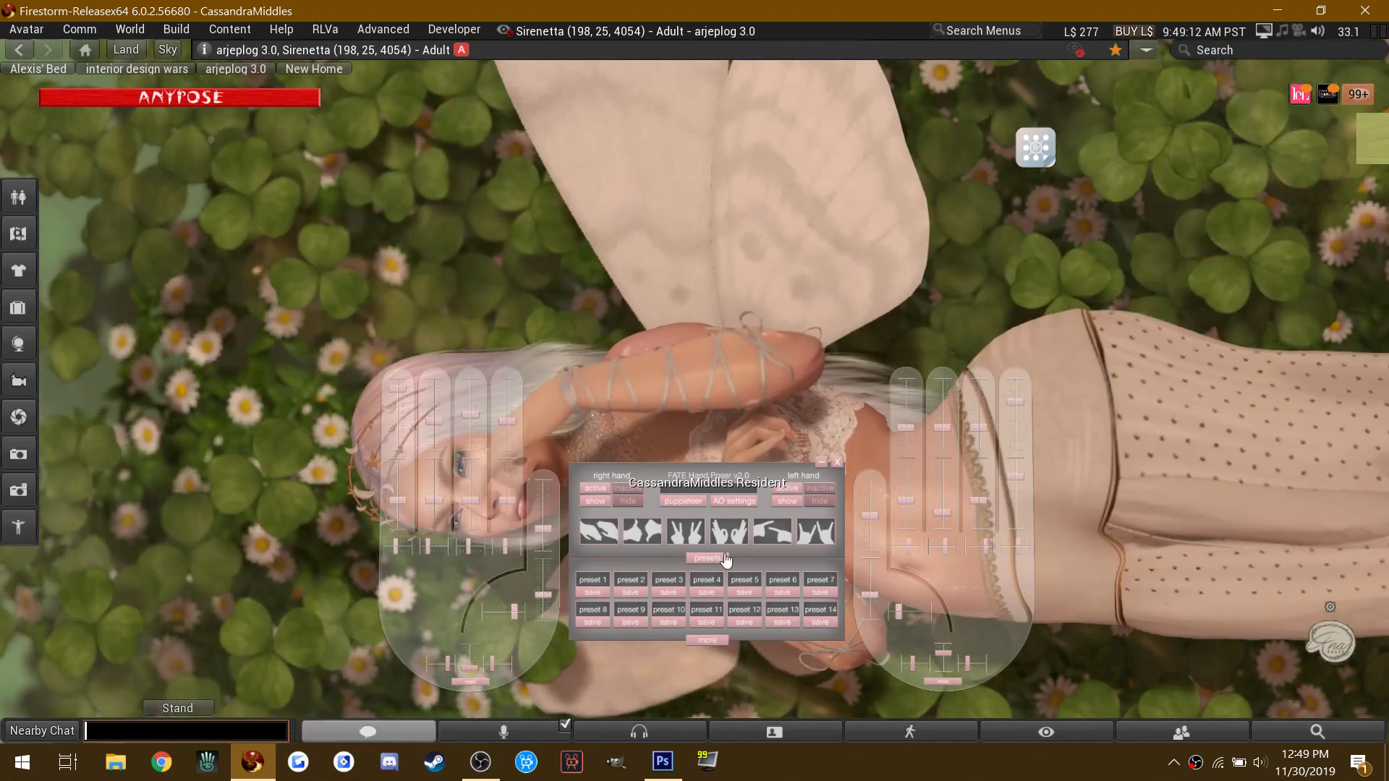
pyautogui.click(813, 467)
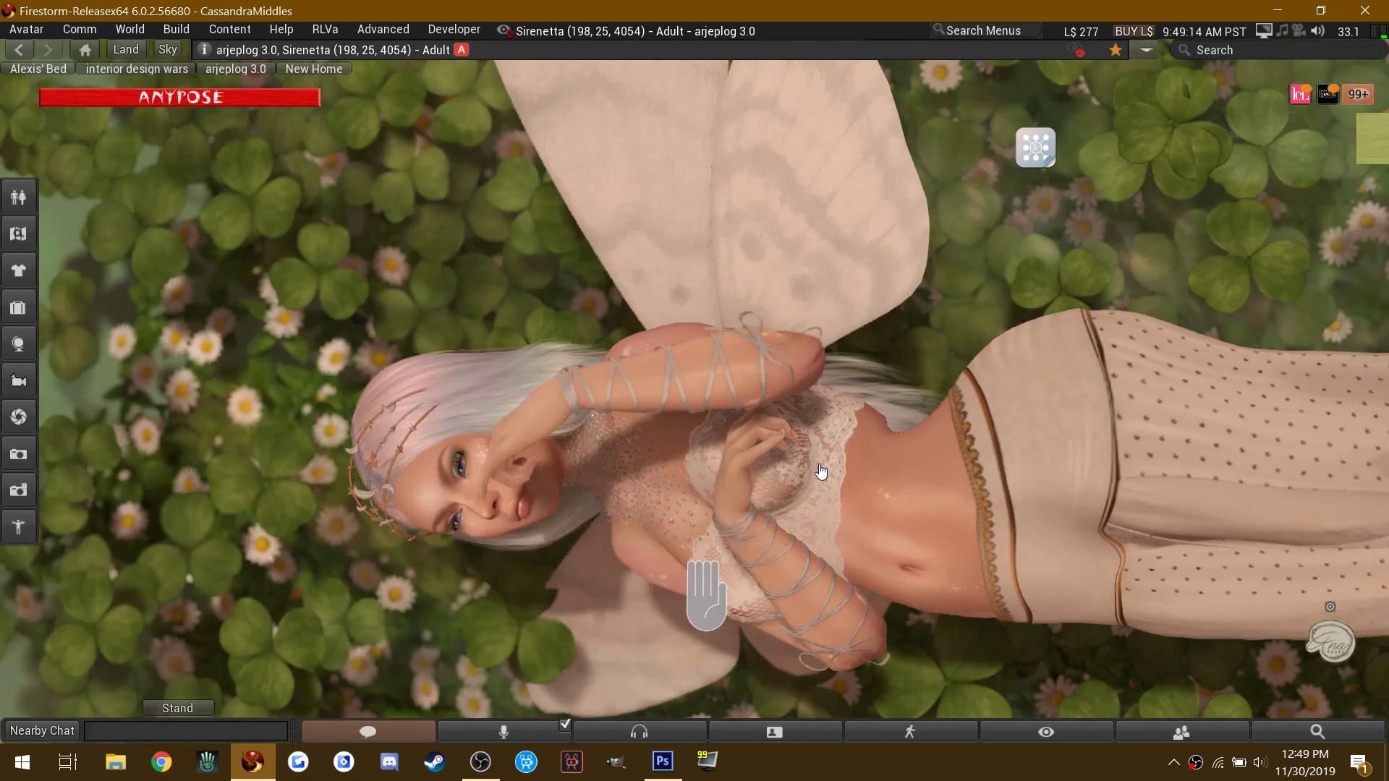
# Step: Reopen the LeLutka HUD and recall the expression saved in the first Savorites slot
pyautogui.click(1035, 147)
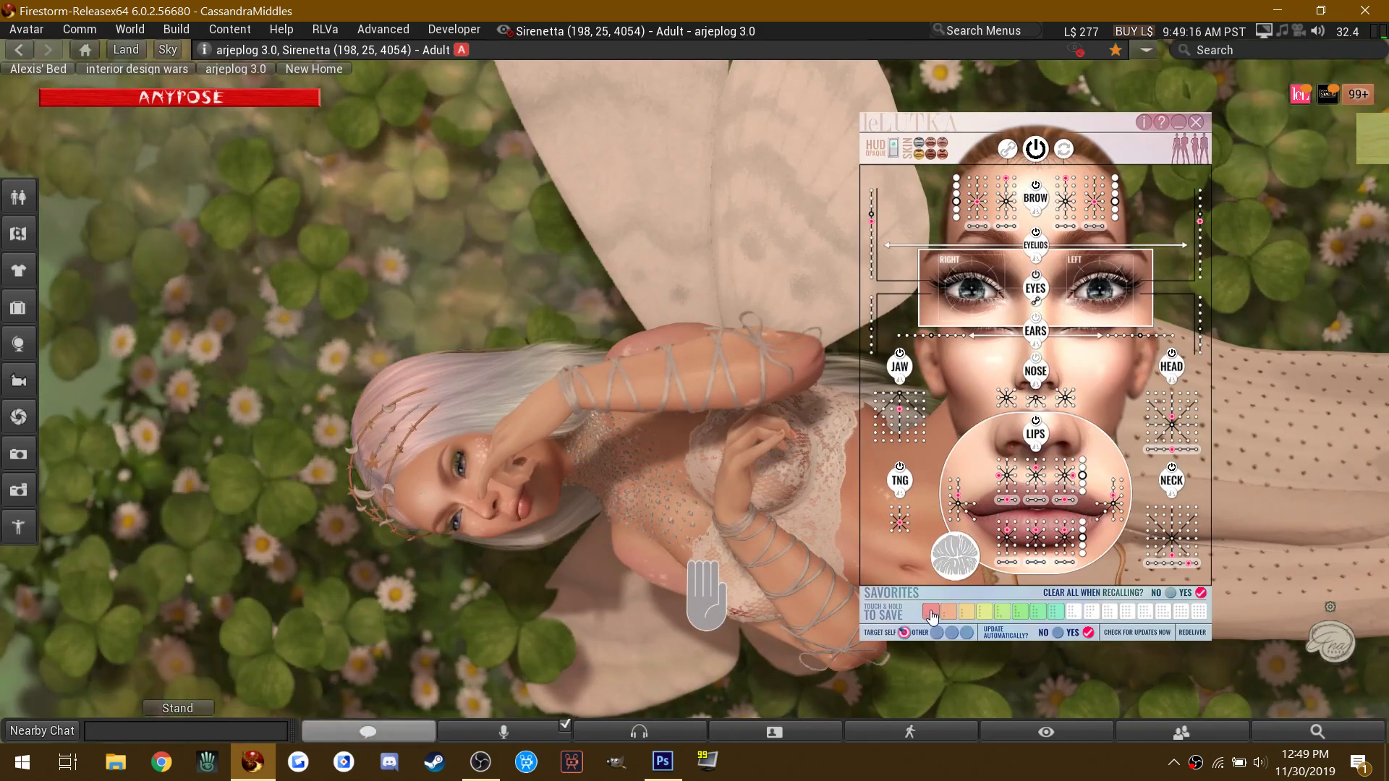
pyautogui.click(890, 498)
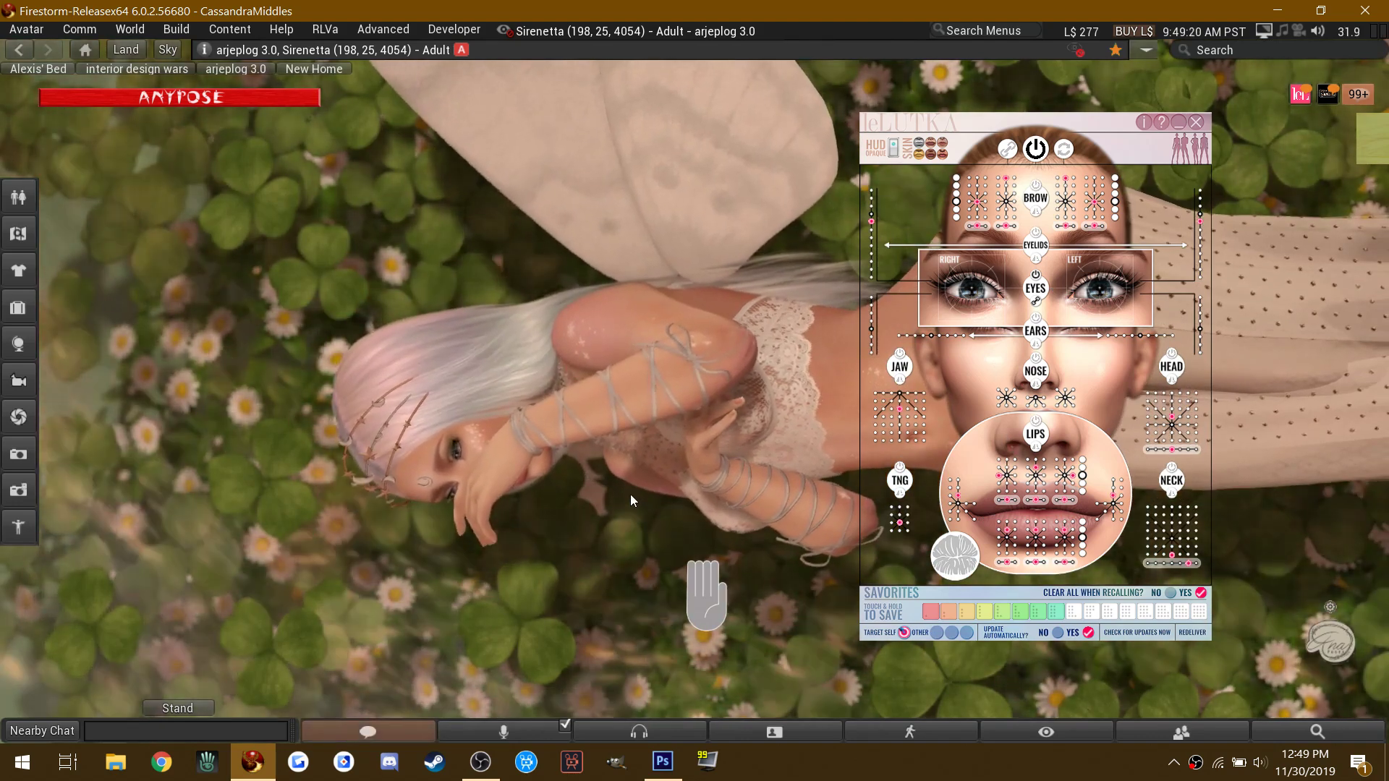
pyautogui.scroll(-6, 622, 485)
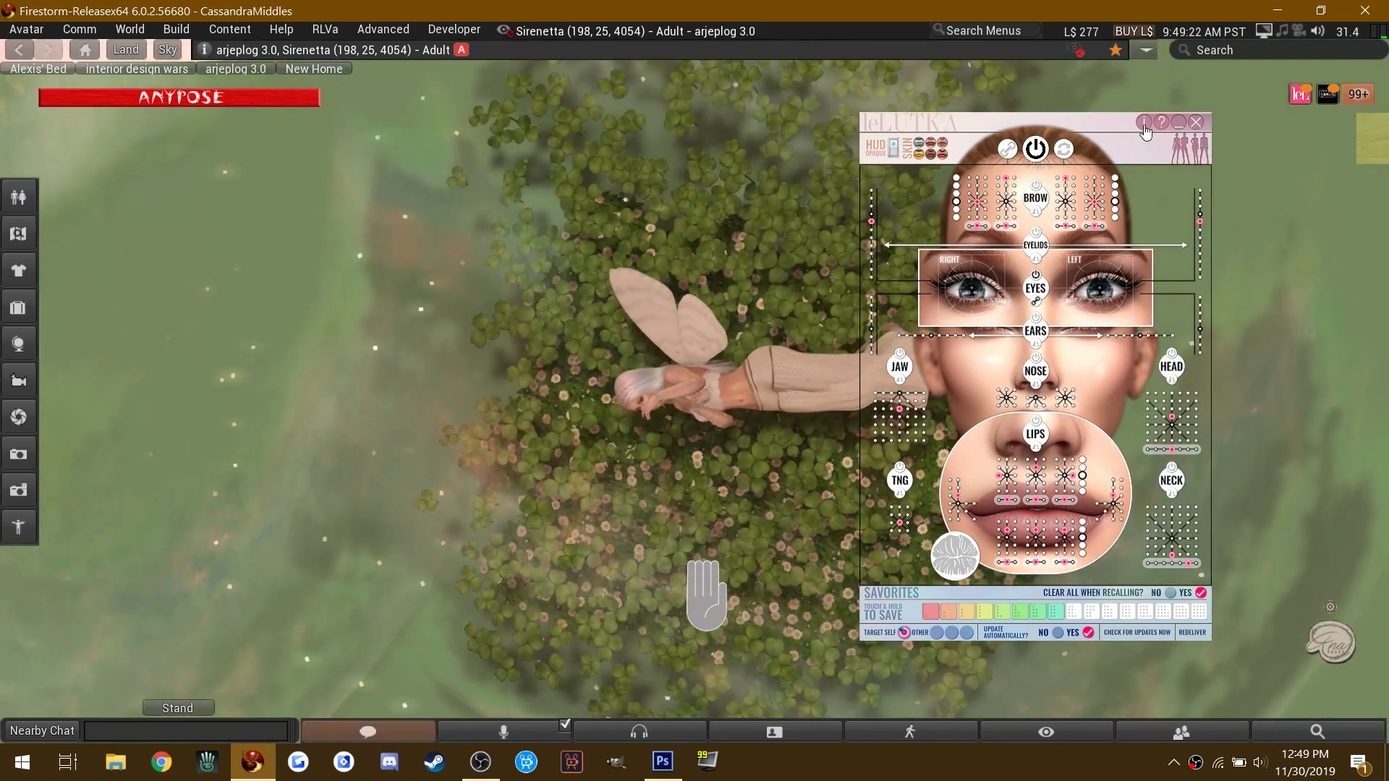
# Step: Minimize the LeLutka HUD and clear the arm pose by cycling the pose stand back to Ana Poses - Tallinn 1
pyautogui.click(1179, 123)
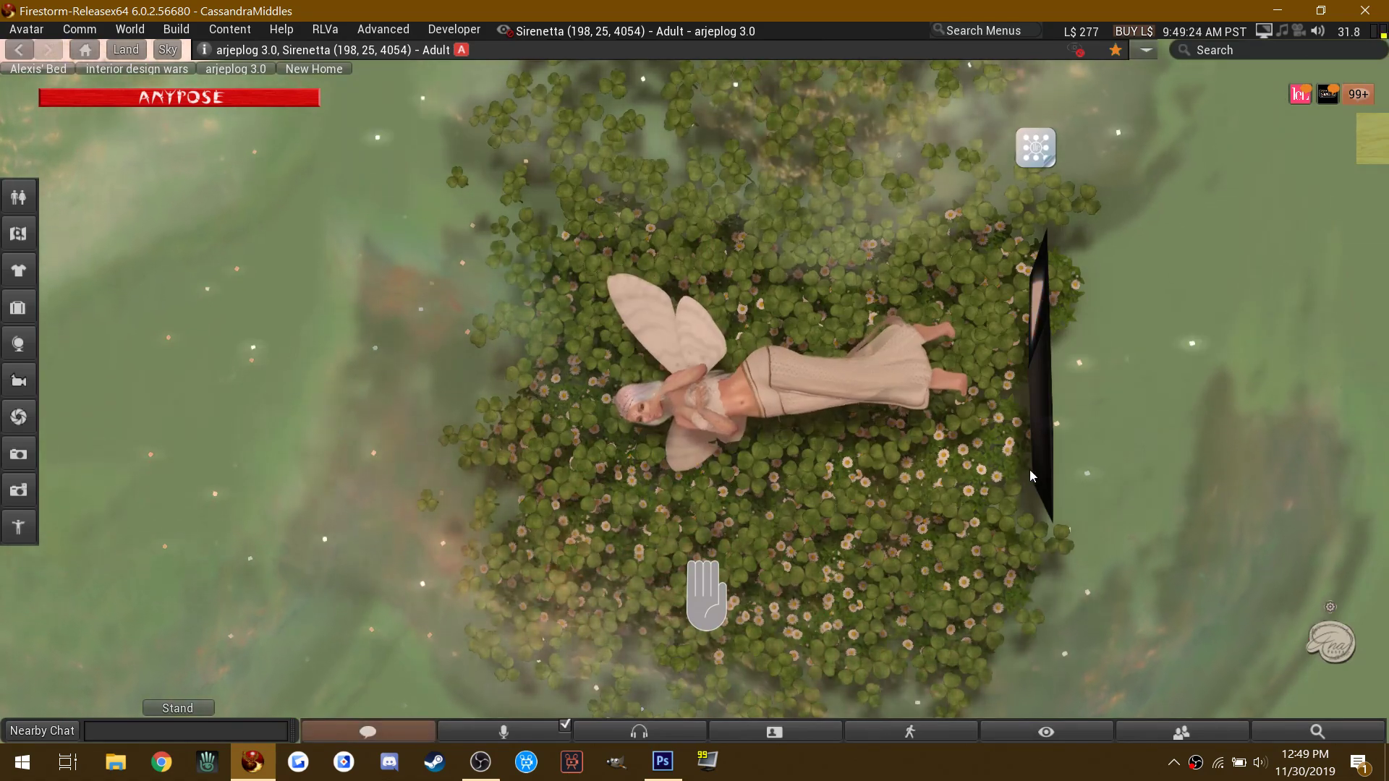
pyautogui.keyDown('alt'); pyautogui.click(1044, 489); pyautogui.keyUp('alt')
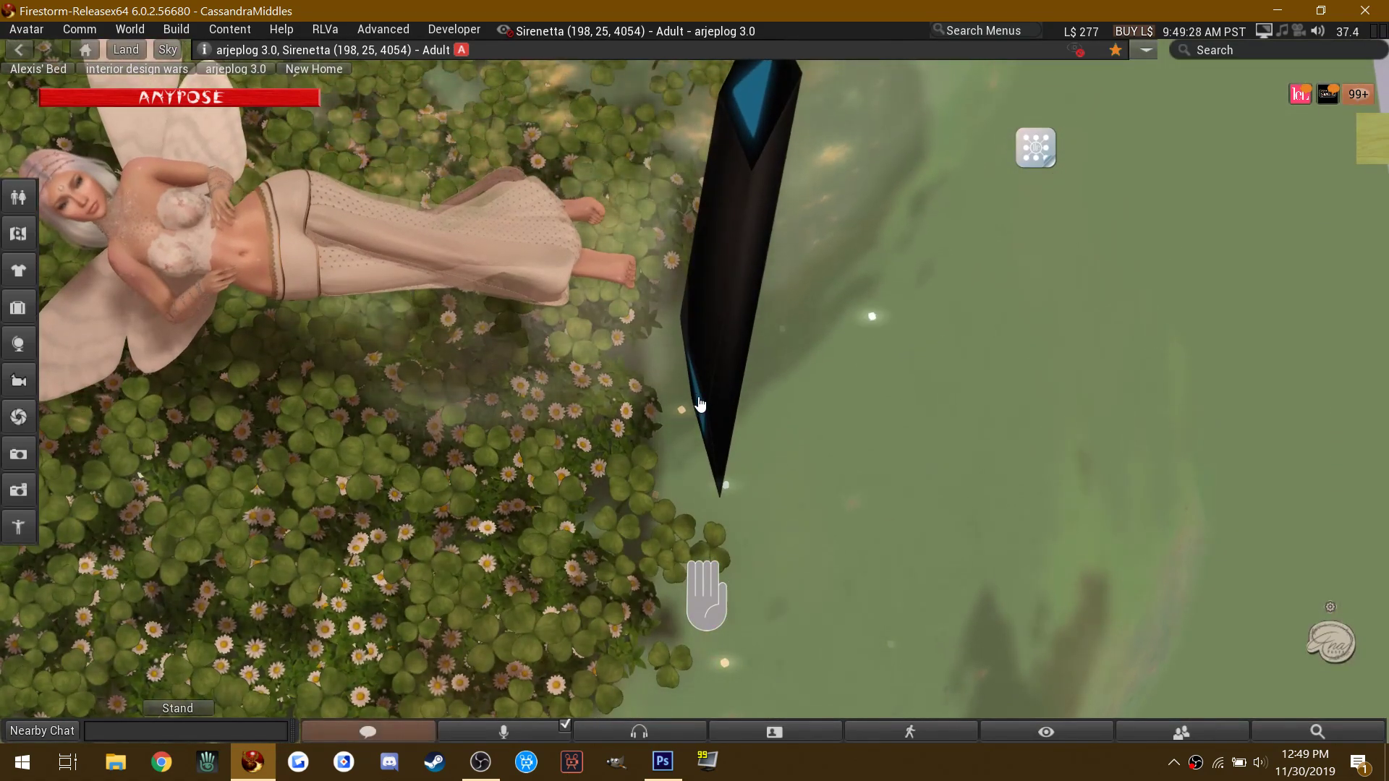
pyautogui.click(510, 332)
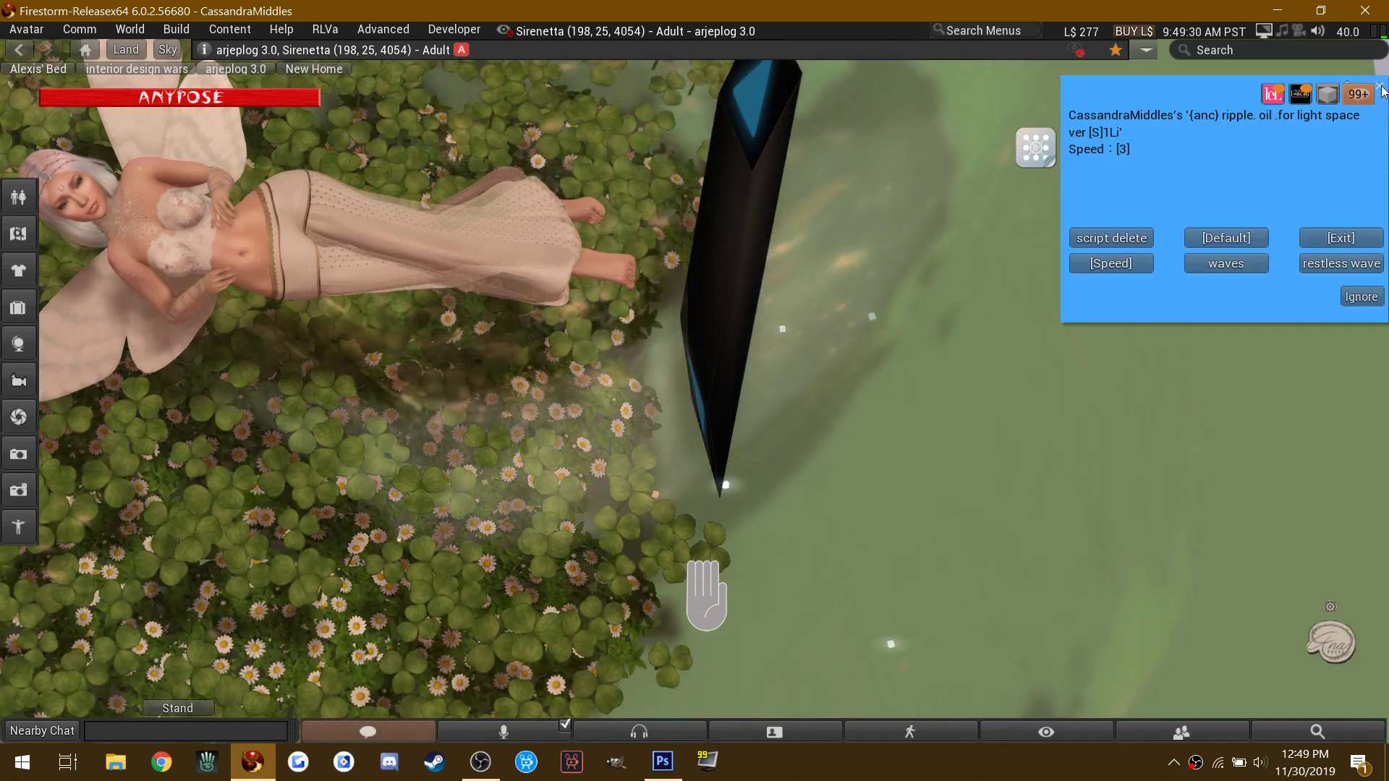
pyautogui.click(1227, 263)
pyautogui.click(1102, 255)
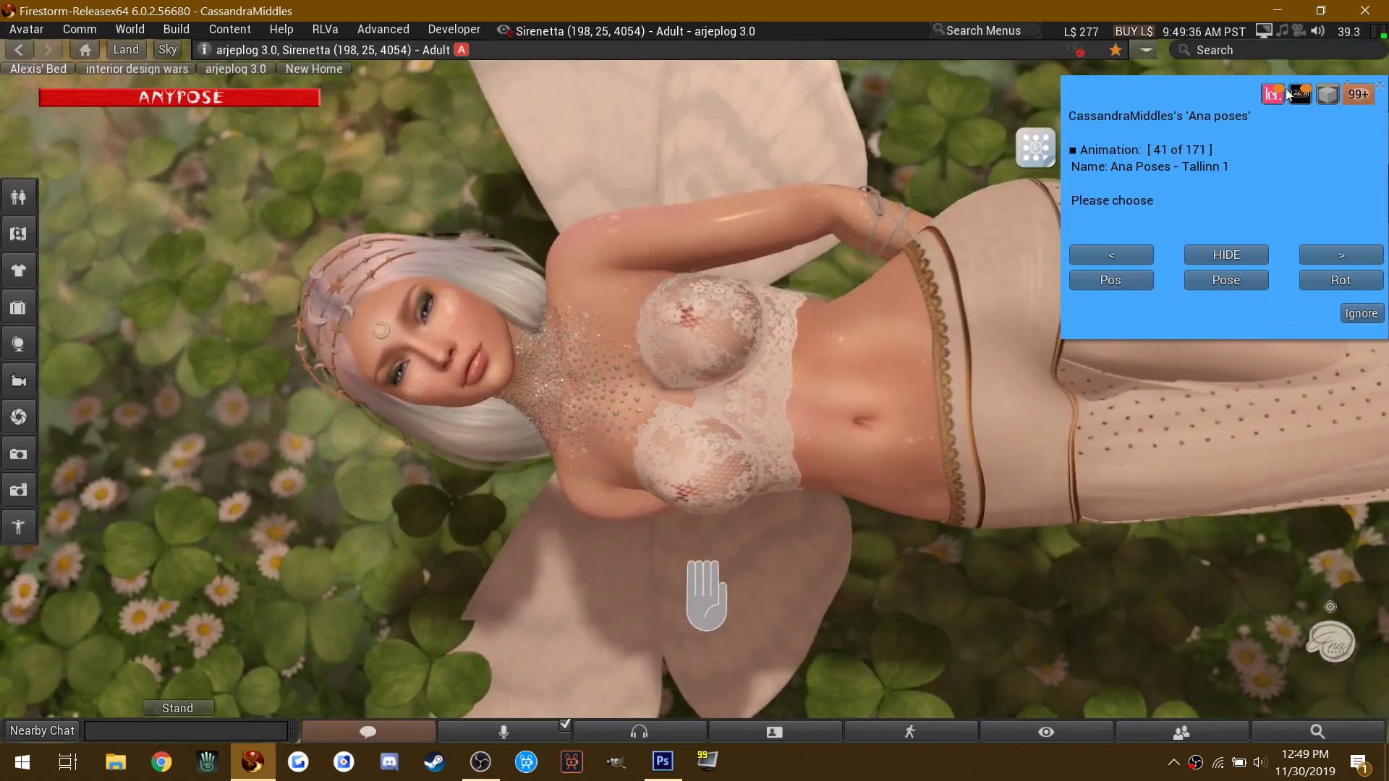
pyautogui.click(1379, 85)
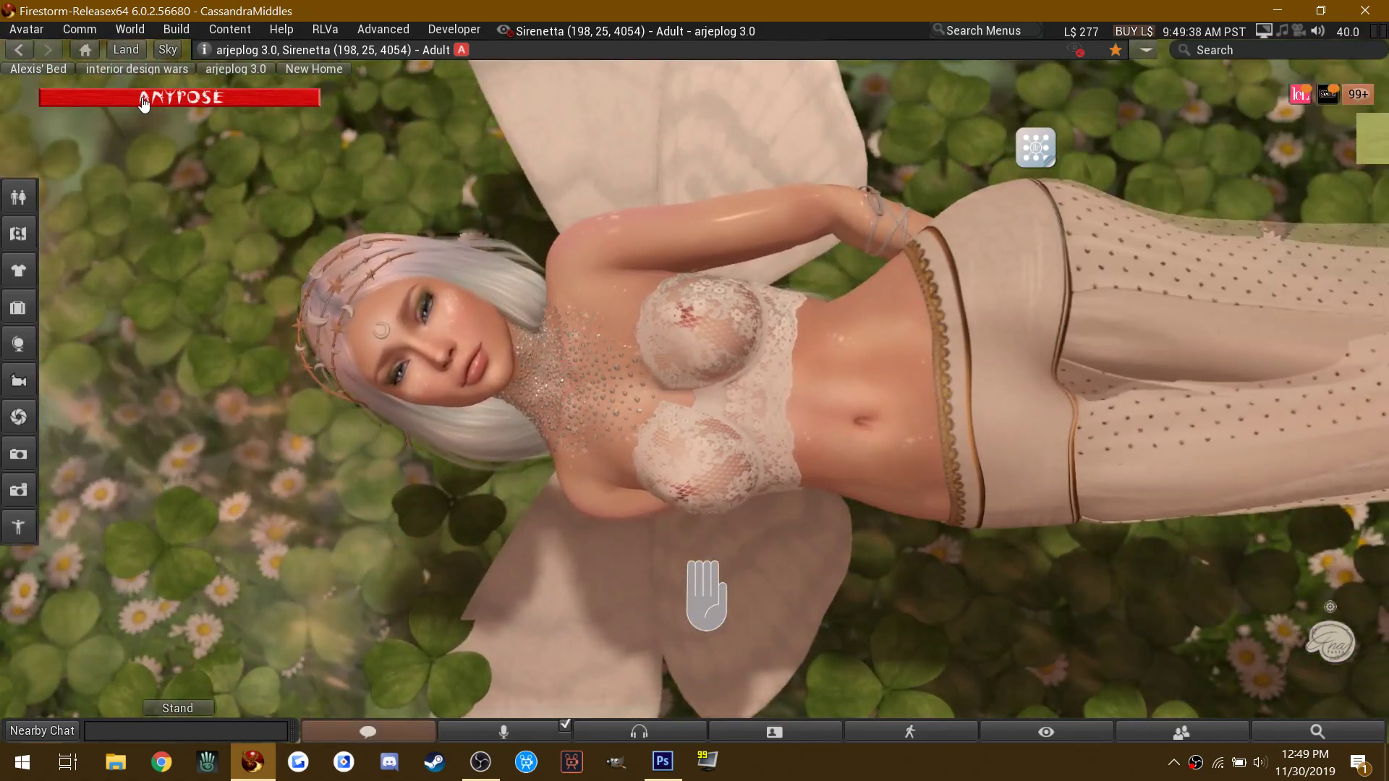
# Step: Paste the copied AnyPose recall command into nearby chat and send it to restore the raised arms
pyautogui.click(146, 100)
pyautogui.click(147, 99)
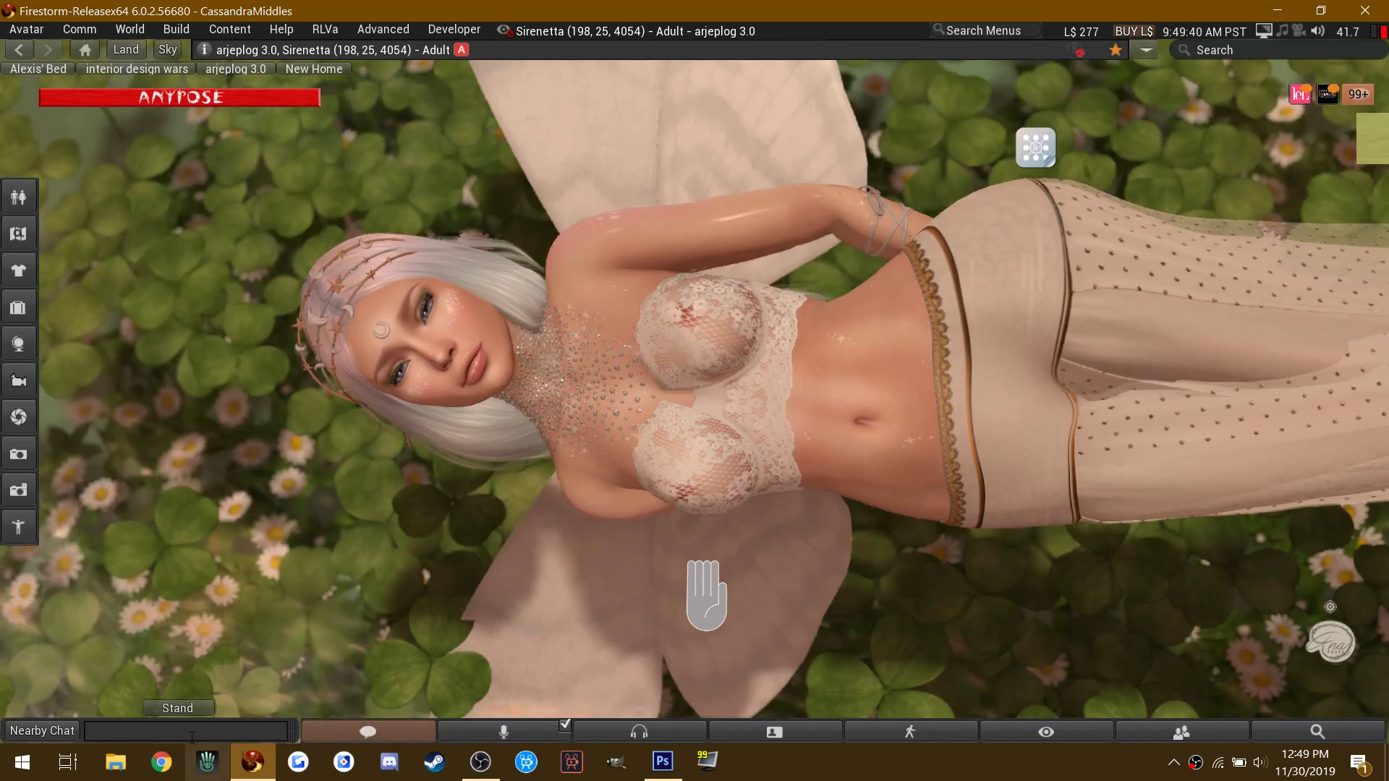
pyautogui.rightClick(186, 732)
pyautogui.click(217, 688)
pyautogui.press('Return')
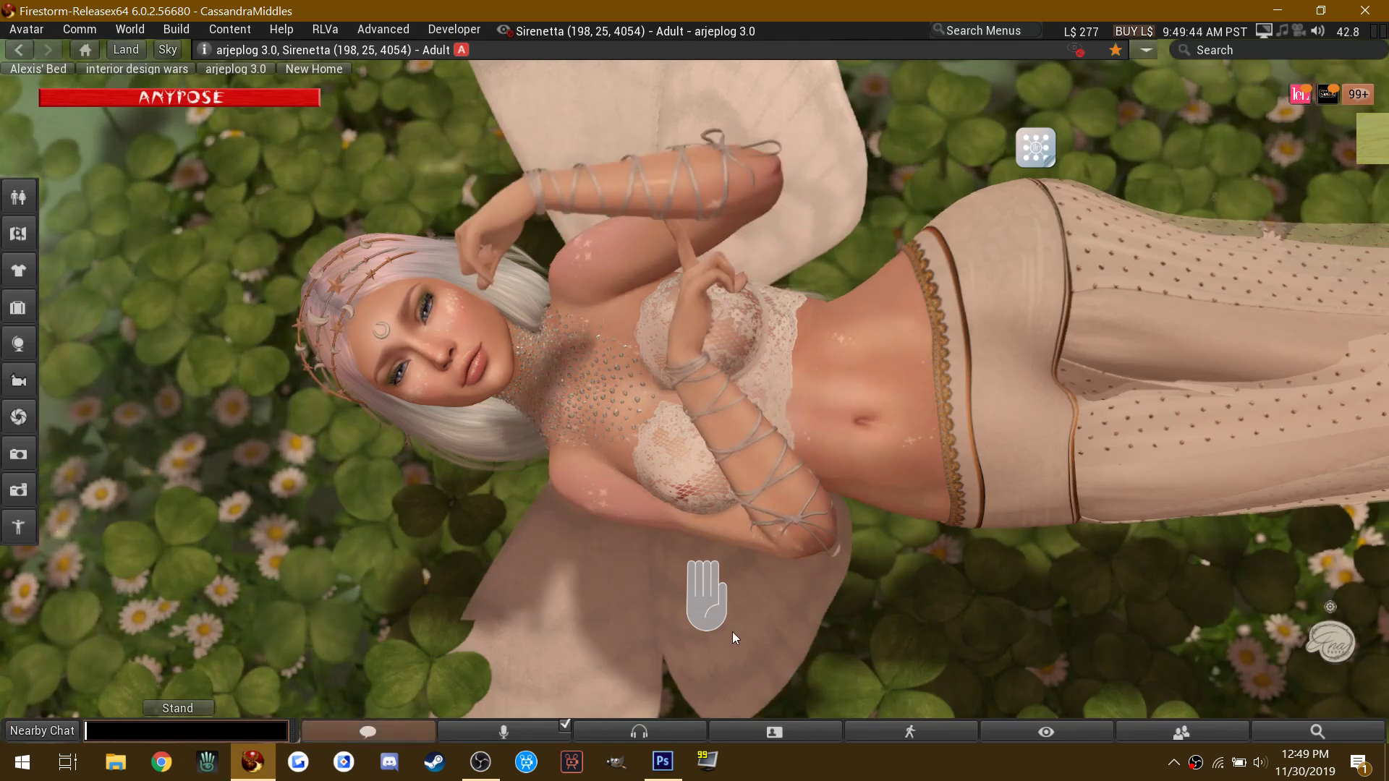
# Step: Apply hand preset 1 in the FATE Hand Poser and recall the first Savorites slot in the LeLutka HUD
pyautogui.click(715, 616)
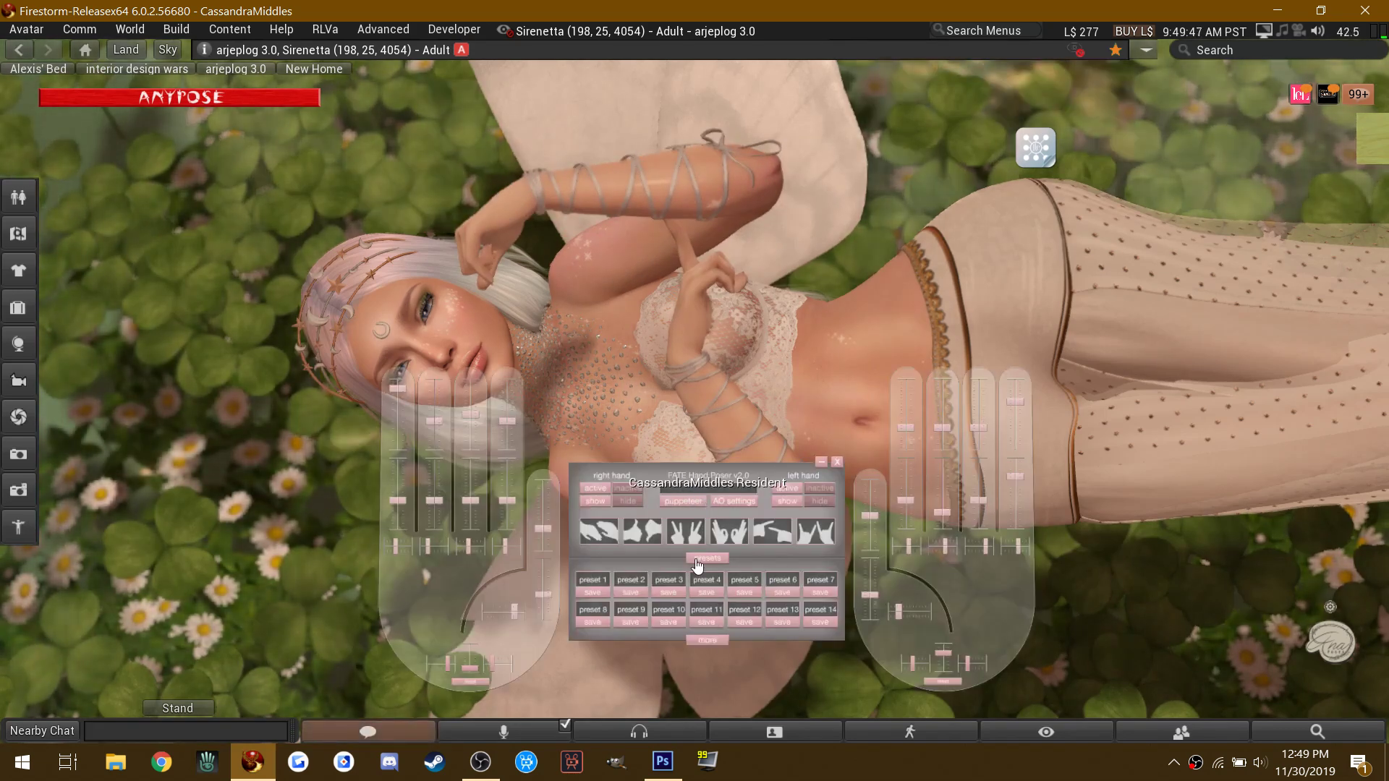
pyautogui.click(646, 535)
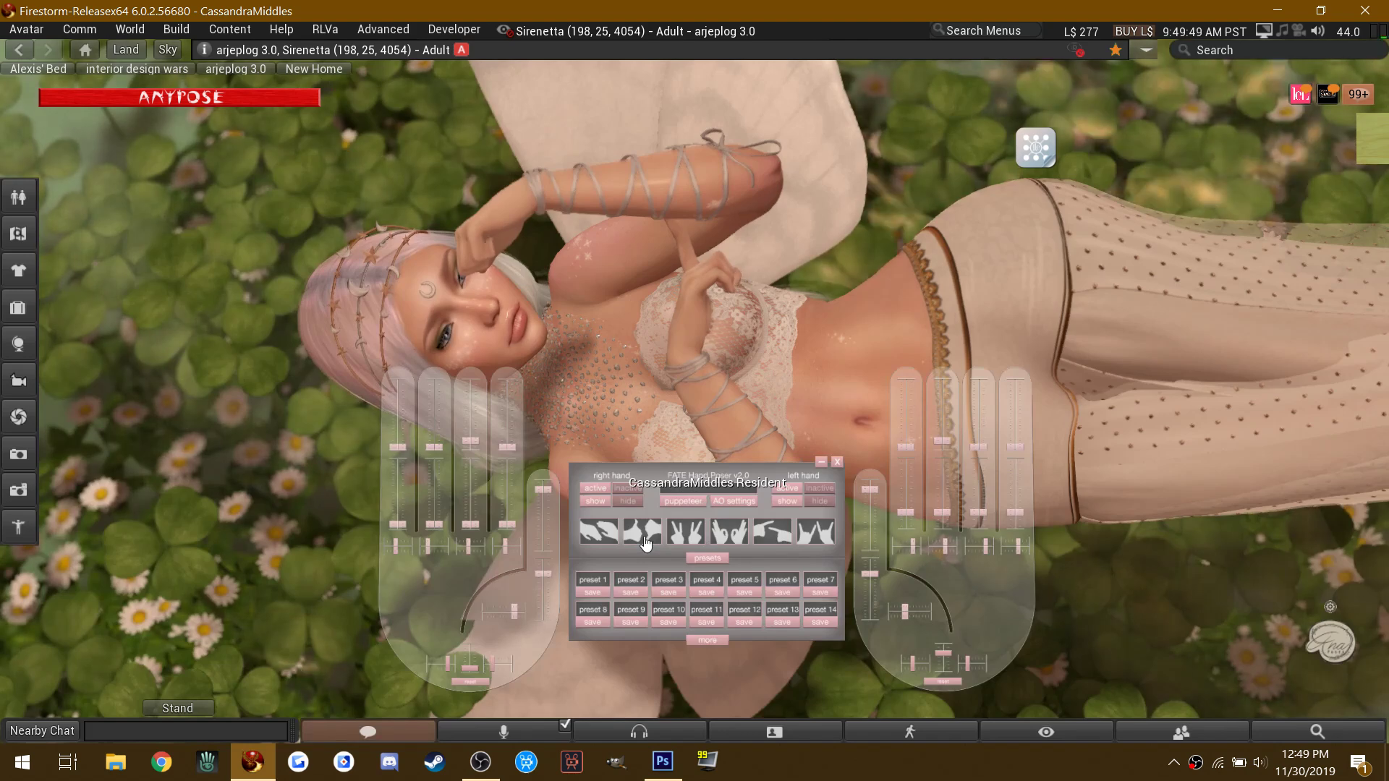
pyautogui.click(593, 581)
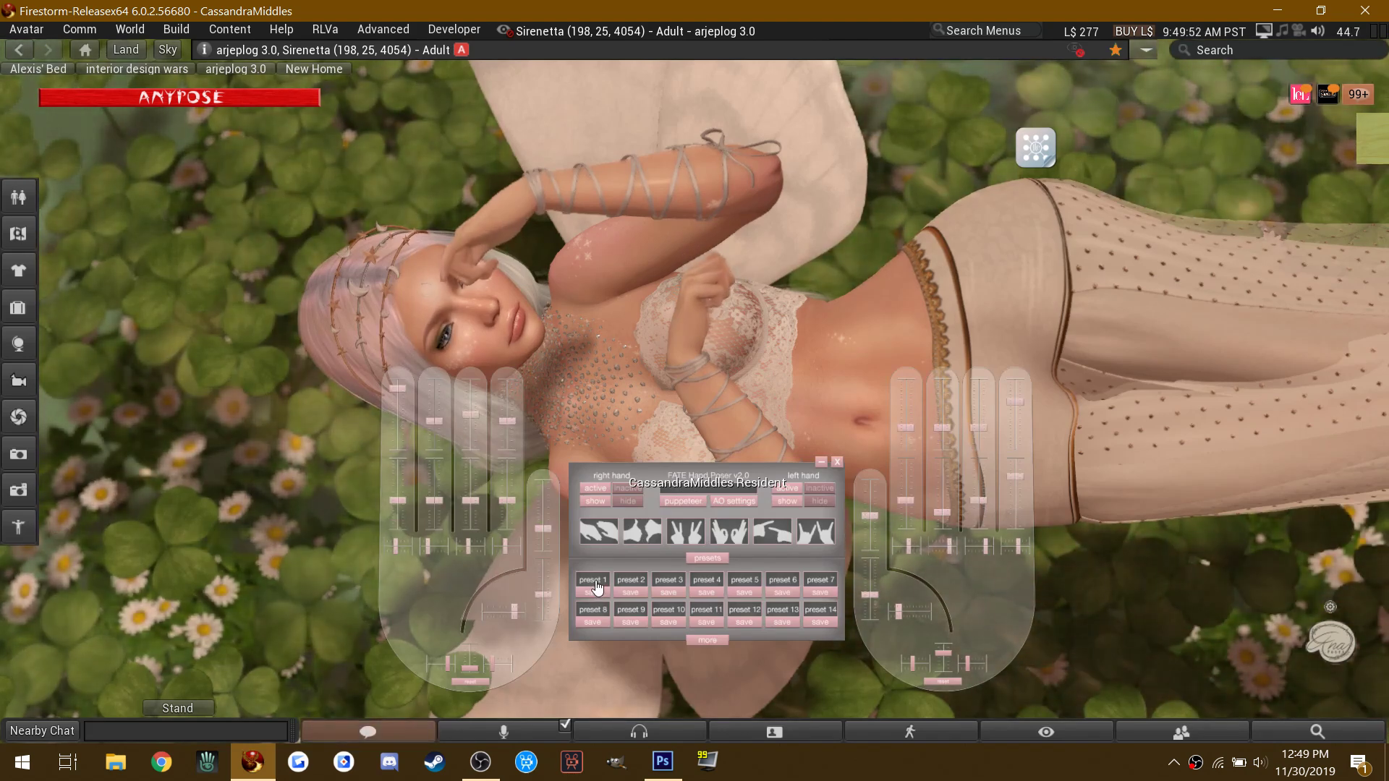
pyautogui.click(822, 462)
pyautogui.click(1035, 148)
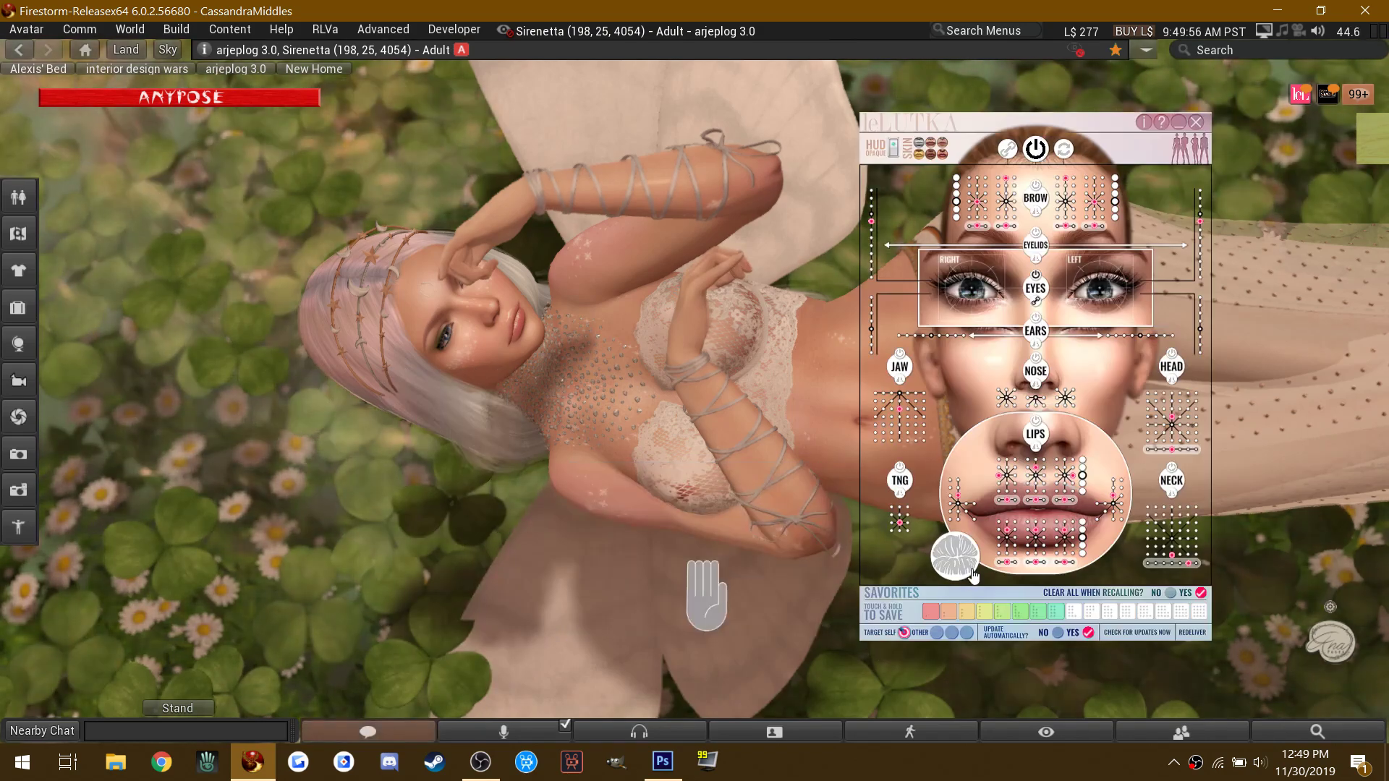
pyautogui.click(931, 615)
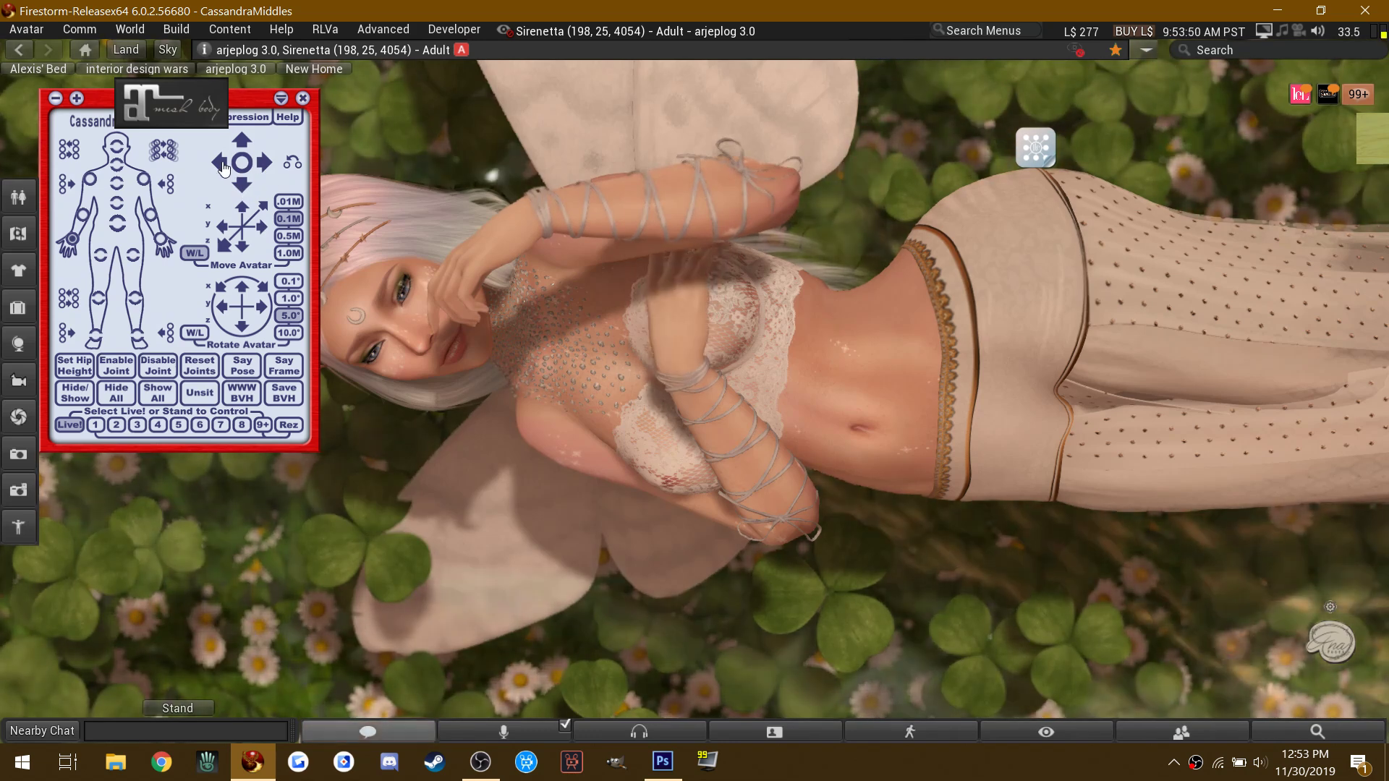
# Step: Collapse the AnyPose HUD and refine the head's direction and tilt with the LeLutka head controls, minimizing that HUD when done
pyautogui.click(282, 100)
pyautogui.click(313, 106)
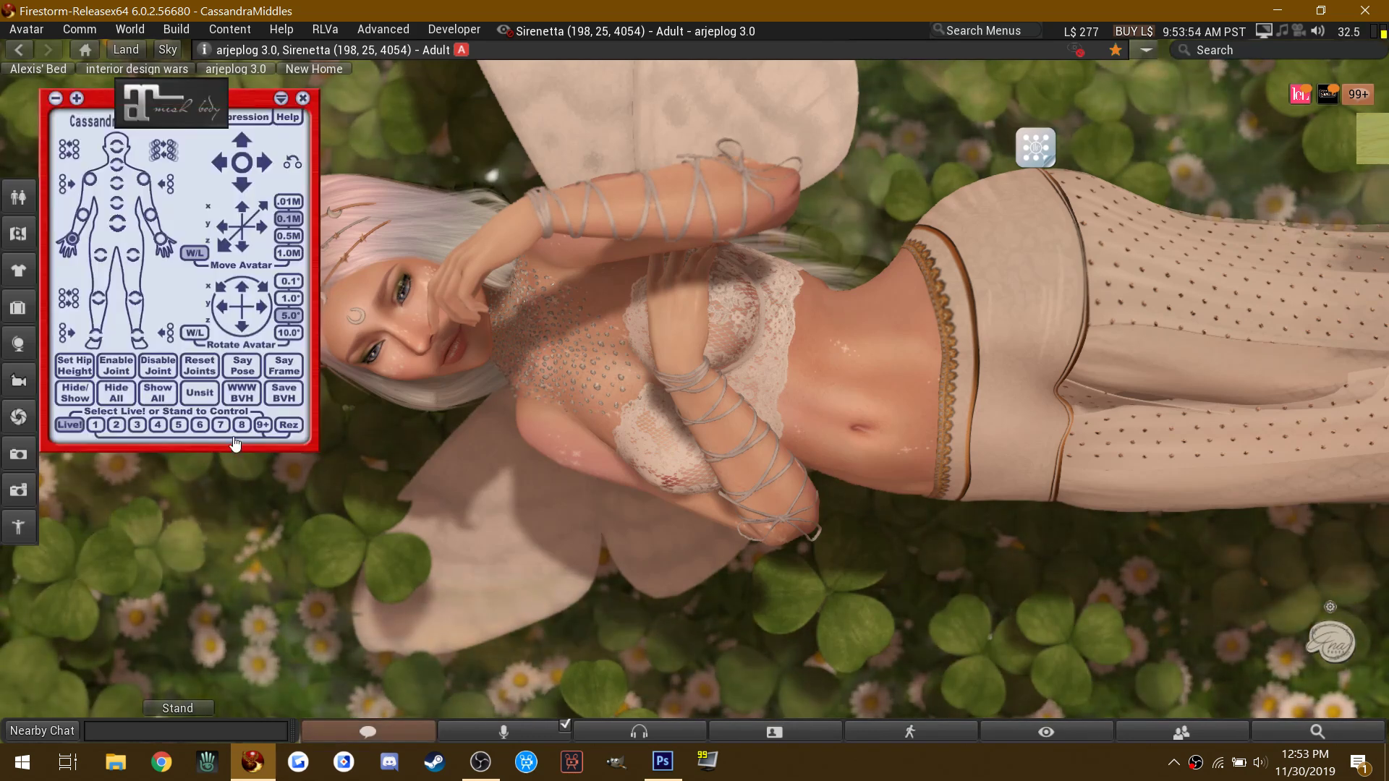
pyautogui.click(281, 99)
pyautogui.click(1035, 146)
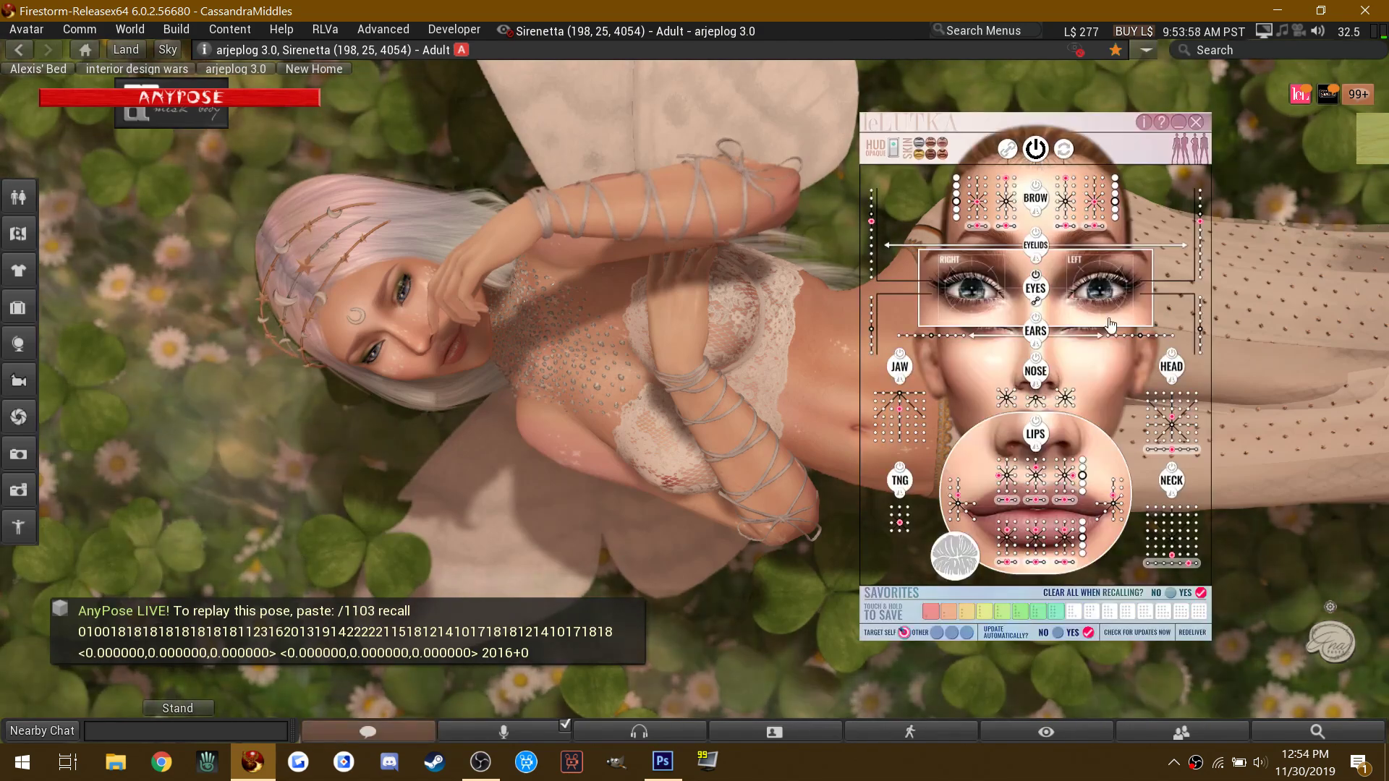
pyautogui.click(1183, 422)
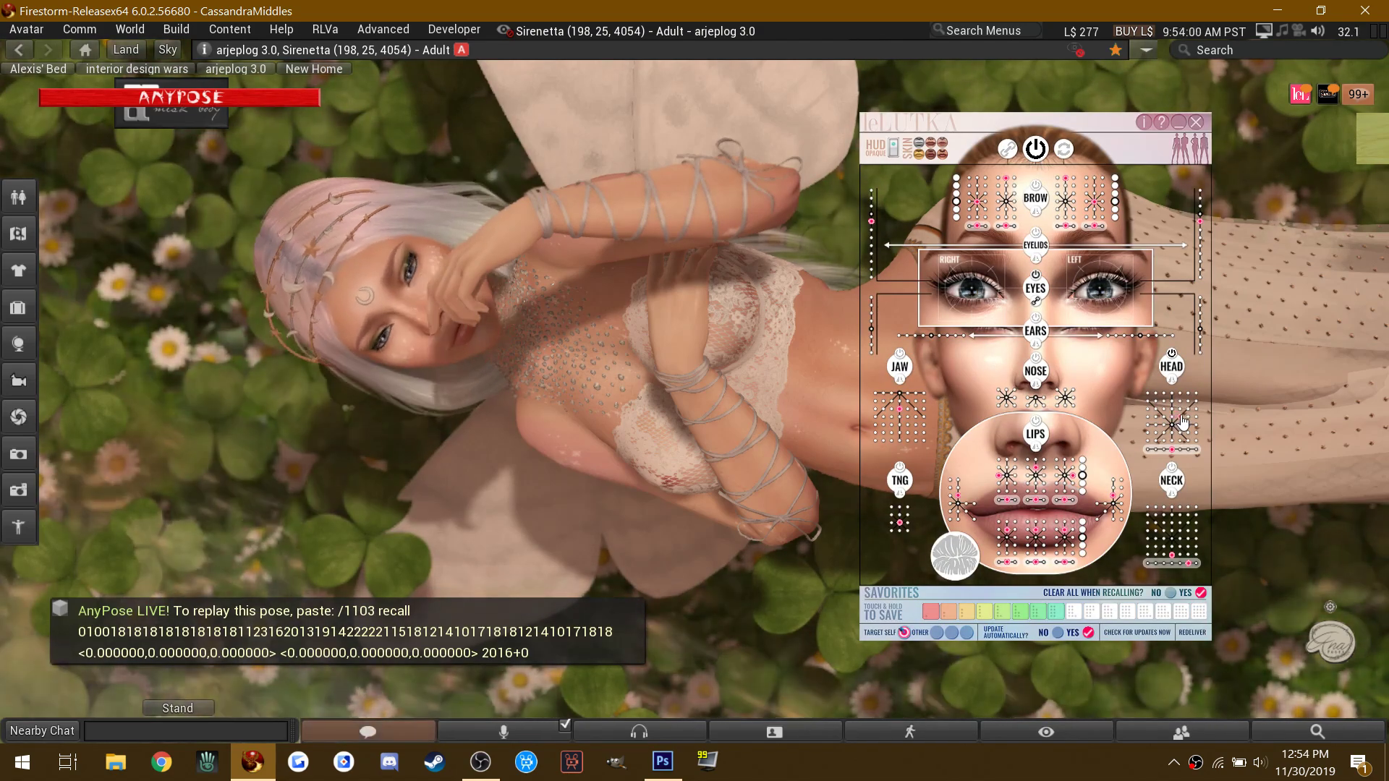
pyautogui.click(1183, 413)
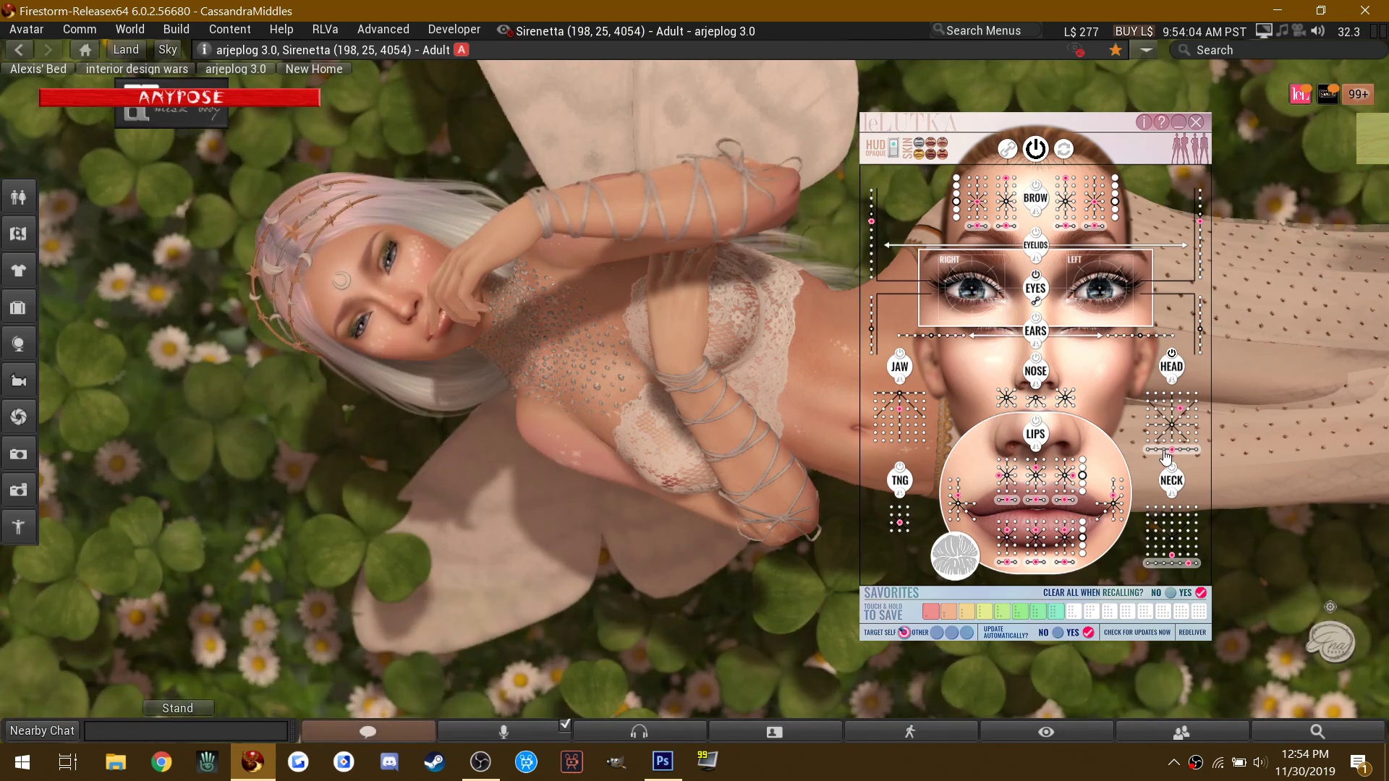
pyautogui.click(1166, 451)
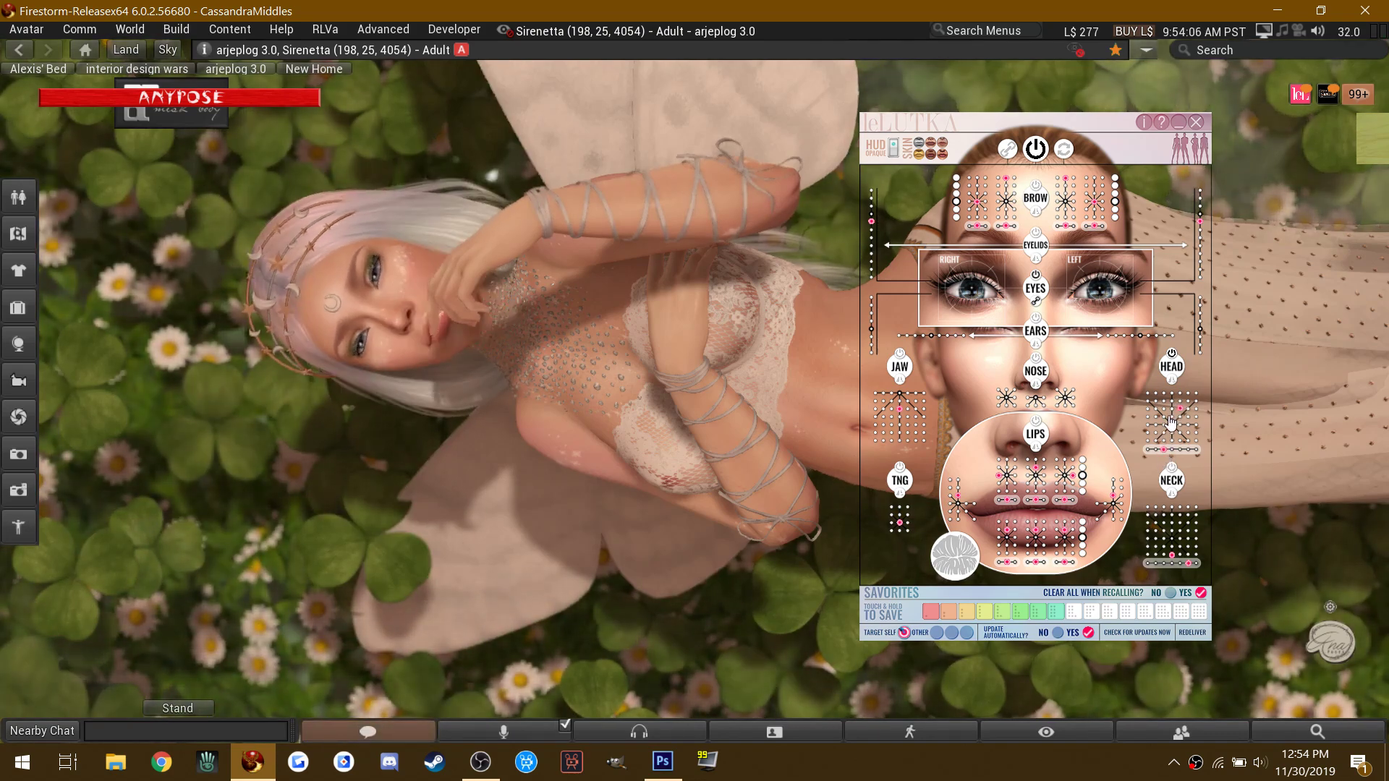
pyautogui.click(1167, 424)
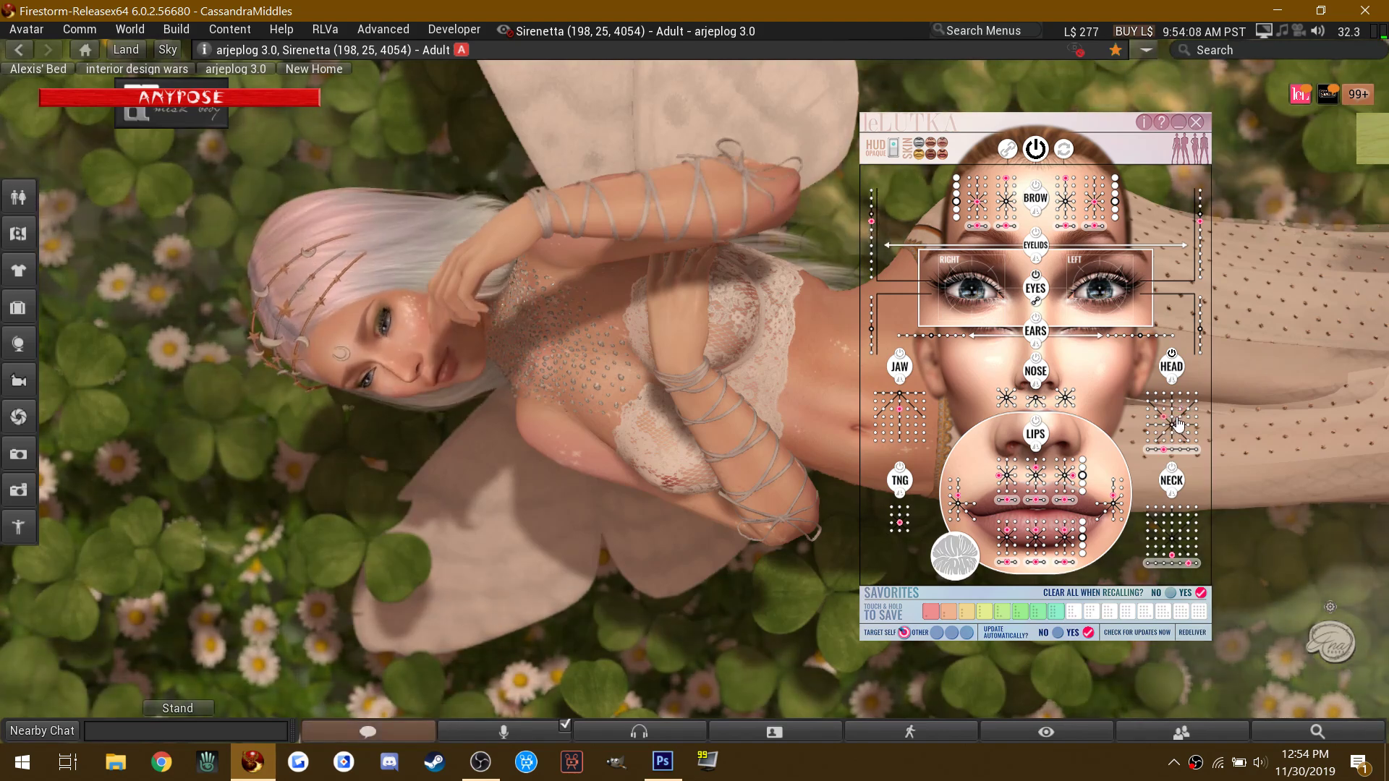
pyautogui.click(1178, 424)
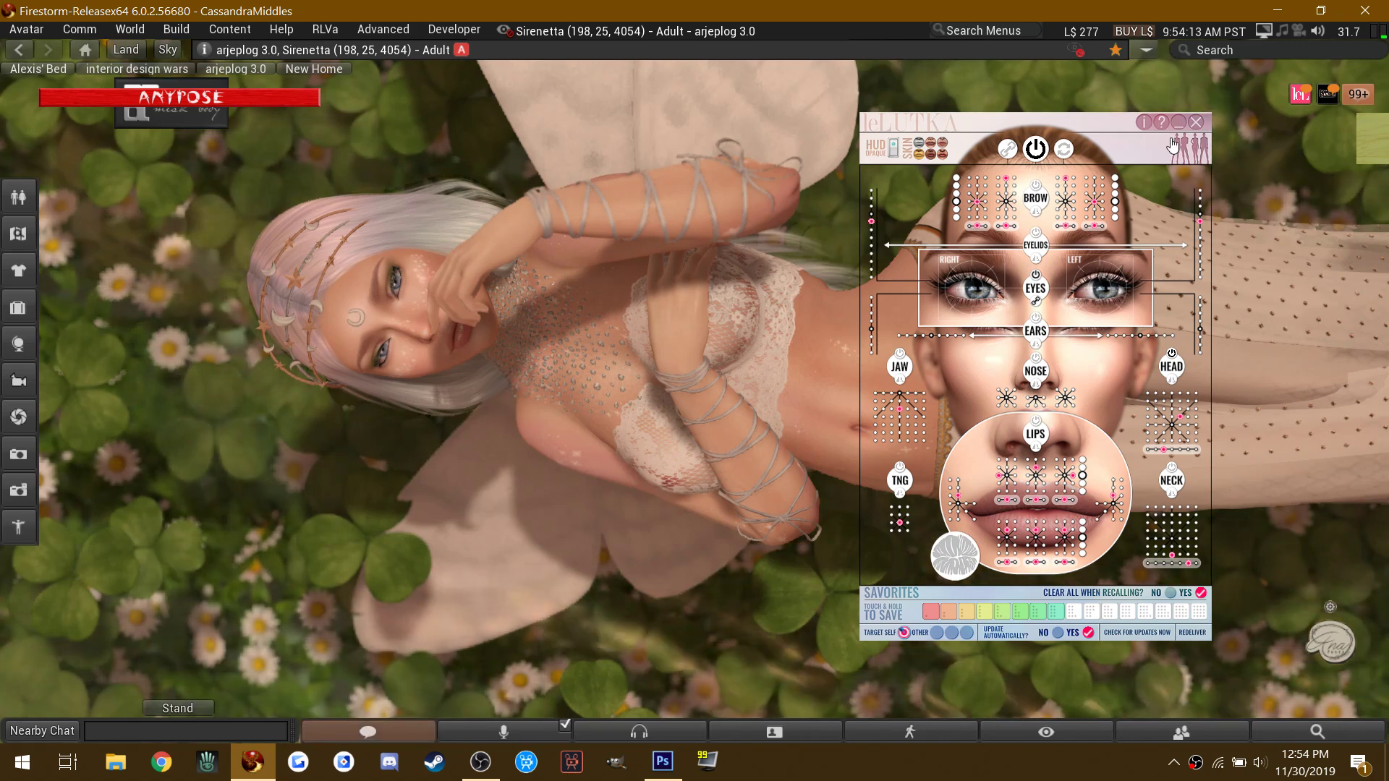
pyautogui.click(1035, 148)
# Step: Edit the clover patch beneath the avatar and shift it slightly along the Y axis
pyautogui.scroll(3, 857, 257)
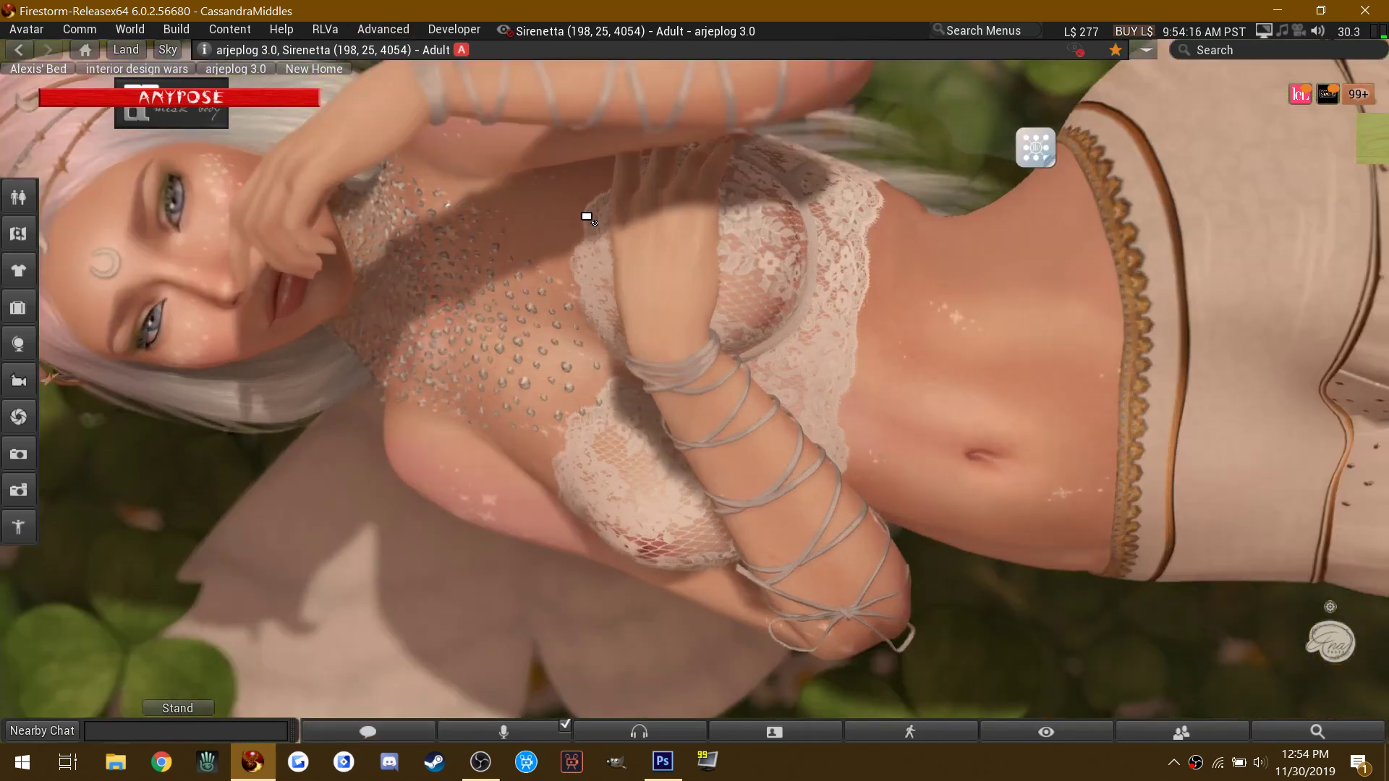
pyautogui.scroll(-5, 536, 249)
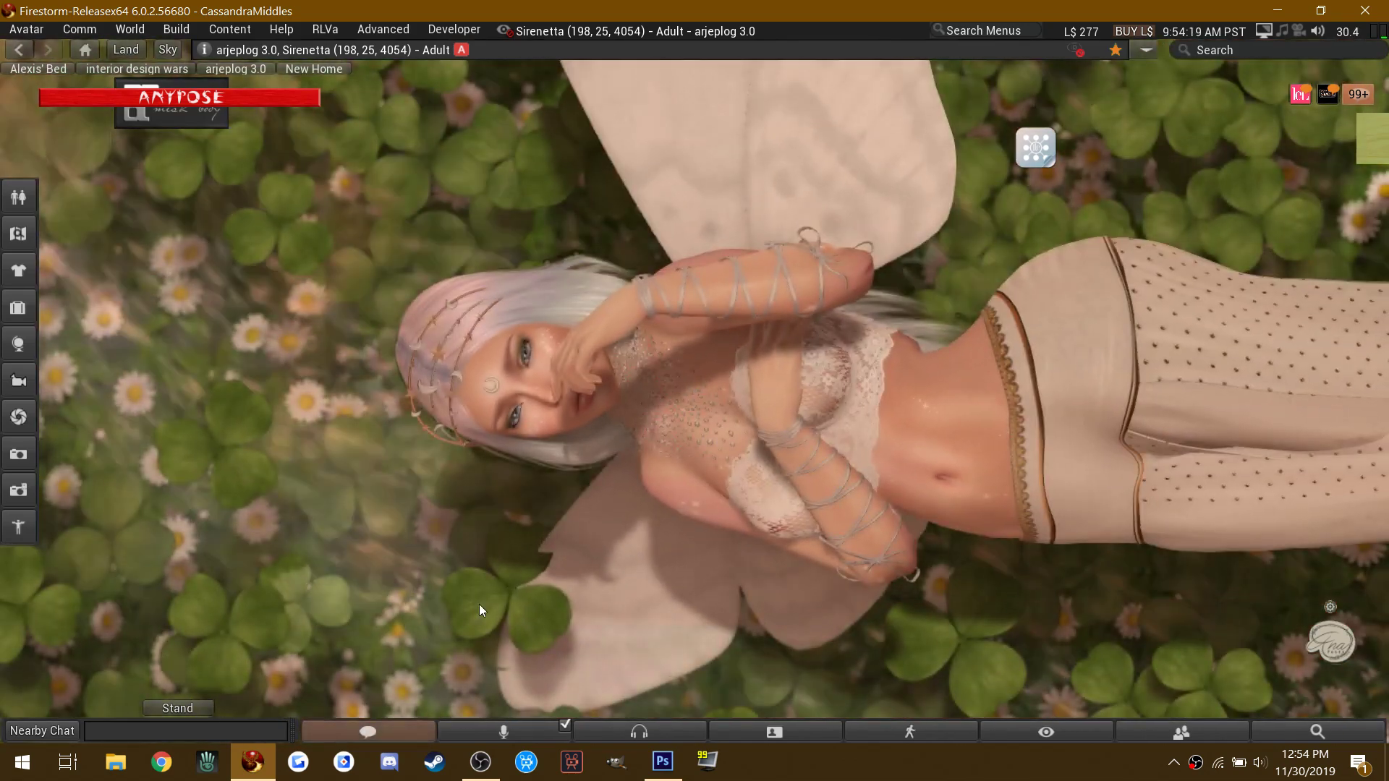
pyautogui.rightClick(463, 591)
pyautogui.click(516, 632)
pyautogui.moveTo(810, 655); pyautogui.dragTo(787, 658)
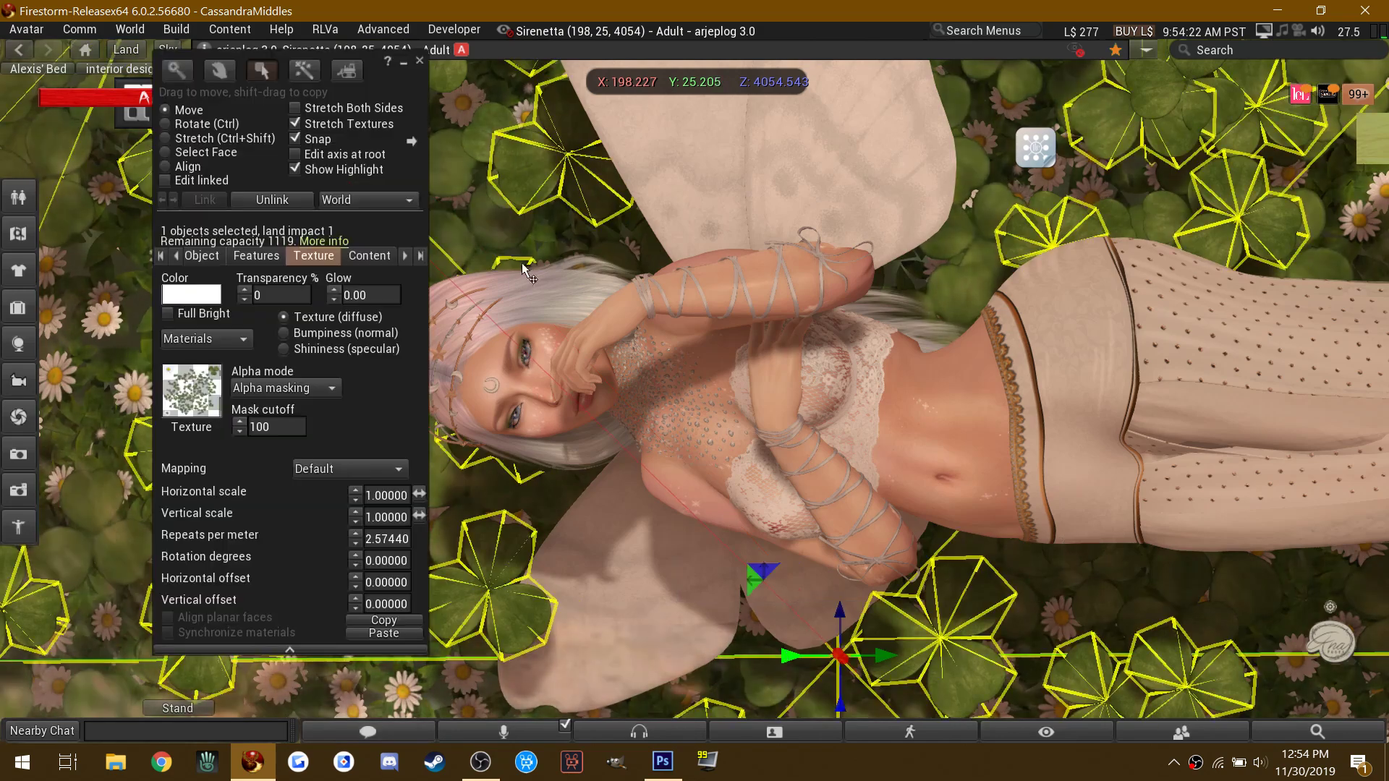
pyautogui.click(422, 63)
# Step: Frame the avatar's face and upper body closely and adjust the ambient occlusion in the Phototools light settings
pyautogui.scroll(2, 785, 496)
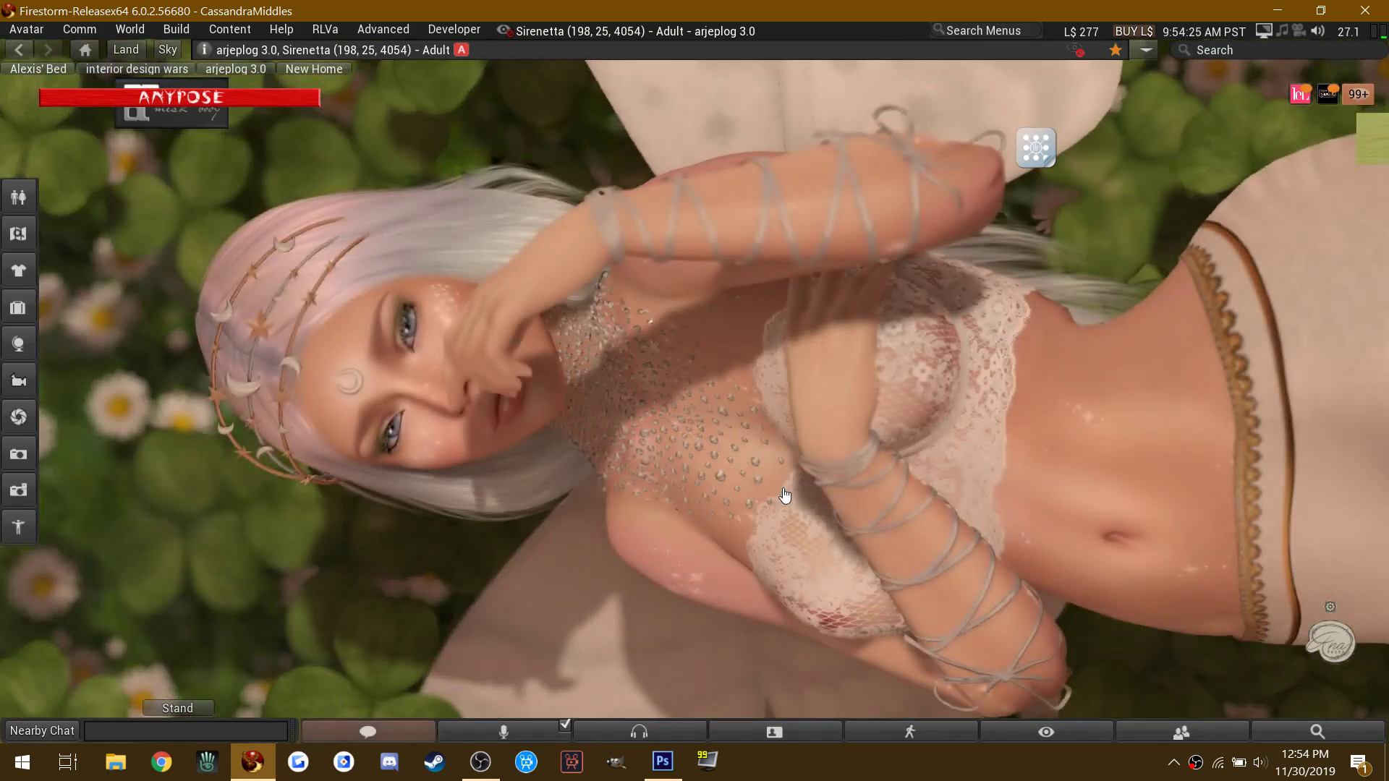
pyautogui.scroll(1, 785, 497)
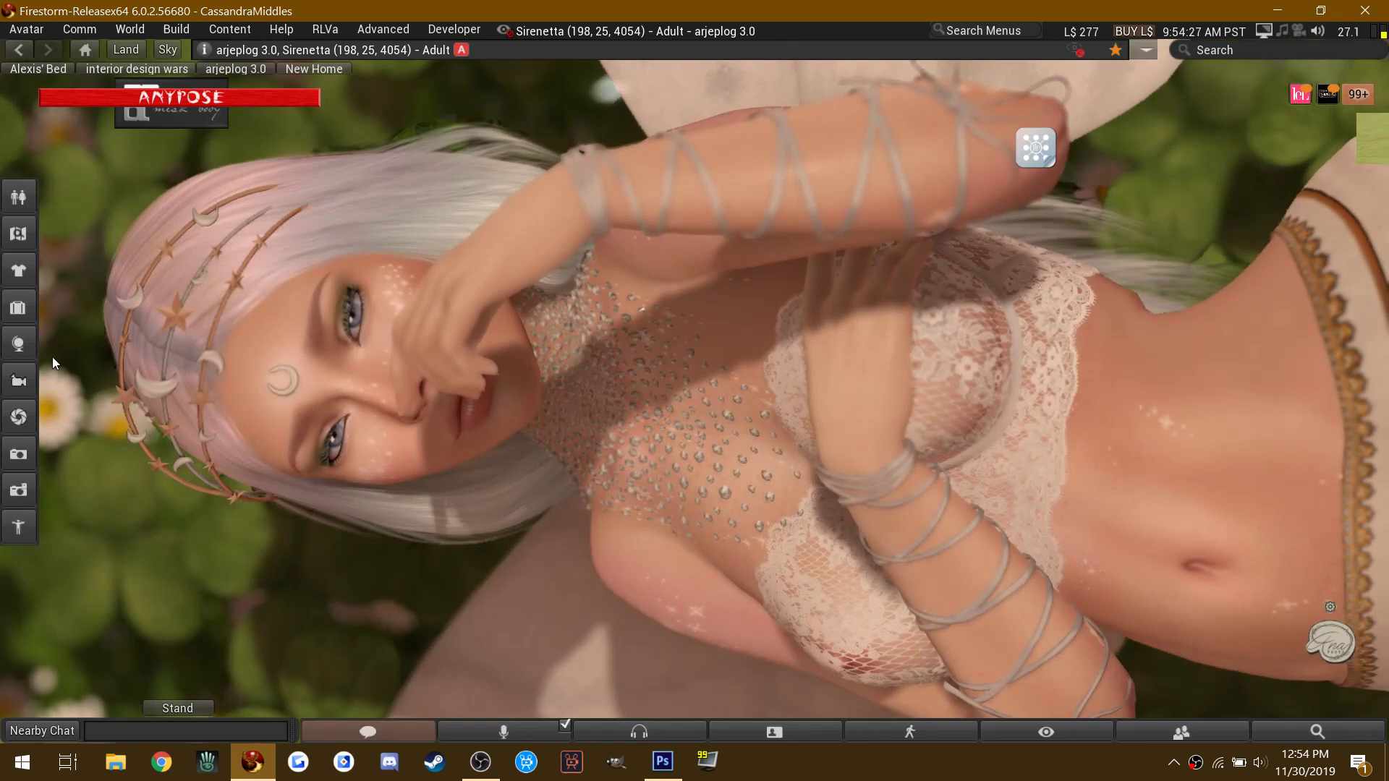
pyautogui.click(19, 417)
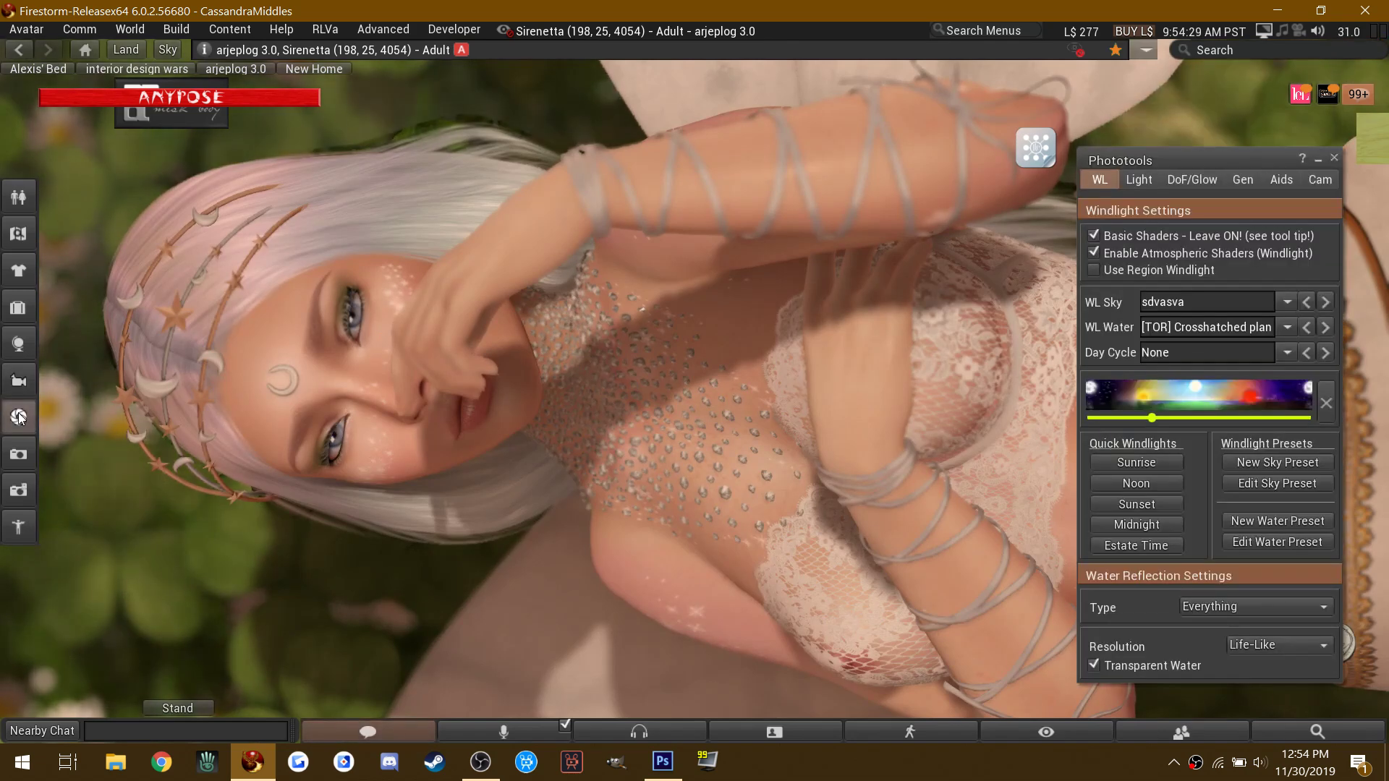
pyautogui.click(1149, 179)
pyautogui.moveTo(1211, 586)
pyautogui.mouseDown()
pyautogui.moveTo(1258, 587)
pyautogui.moveTo(1265, 624)
pyautogui.moveTo(1190, 646)
pyautogui.moveTo(1271, 668)
pyautogui.mouseUp()
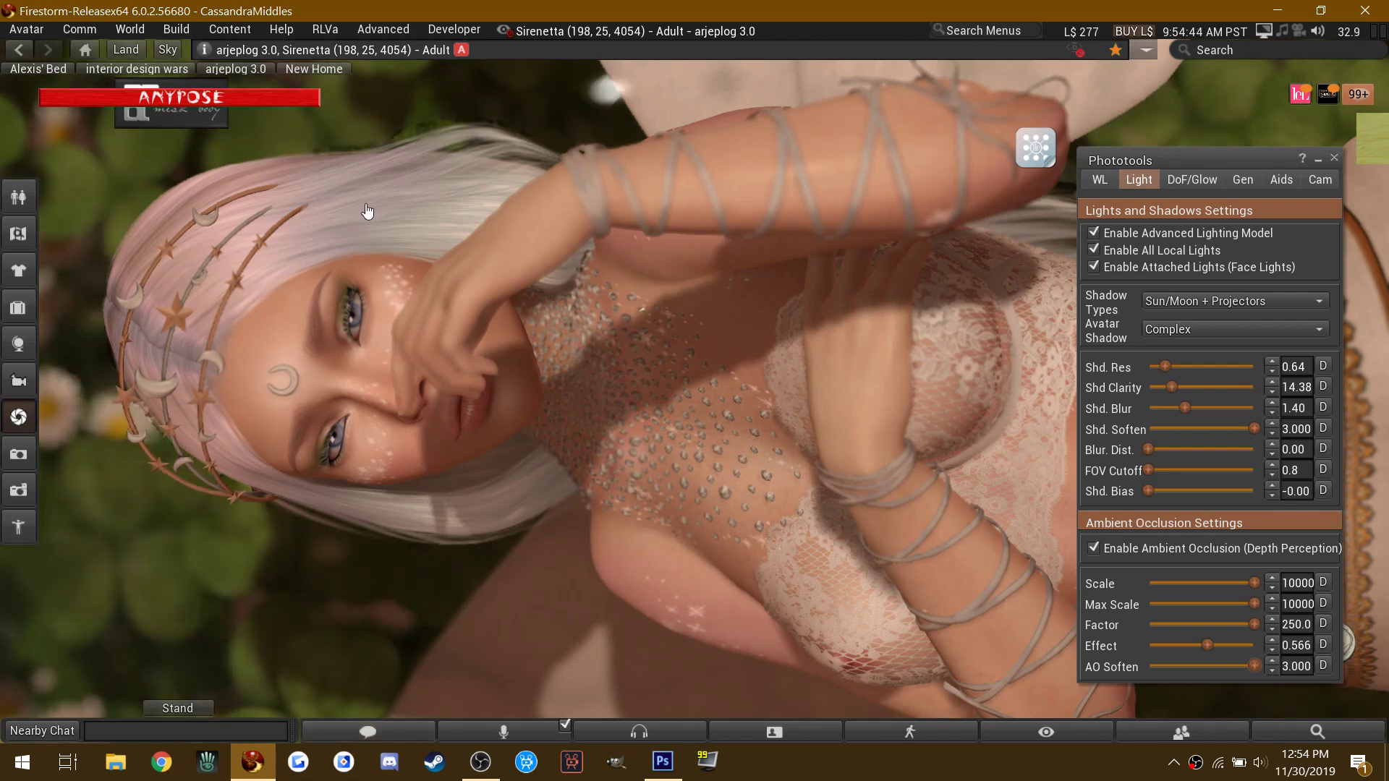
# Step: Reposition the star-and-moon headpiece attachment on the hair to about X 0.001, Y -0.032, Z -0.052
pyautogui.rightClick(181, 322)
pyautogui.click(194, 351)
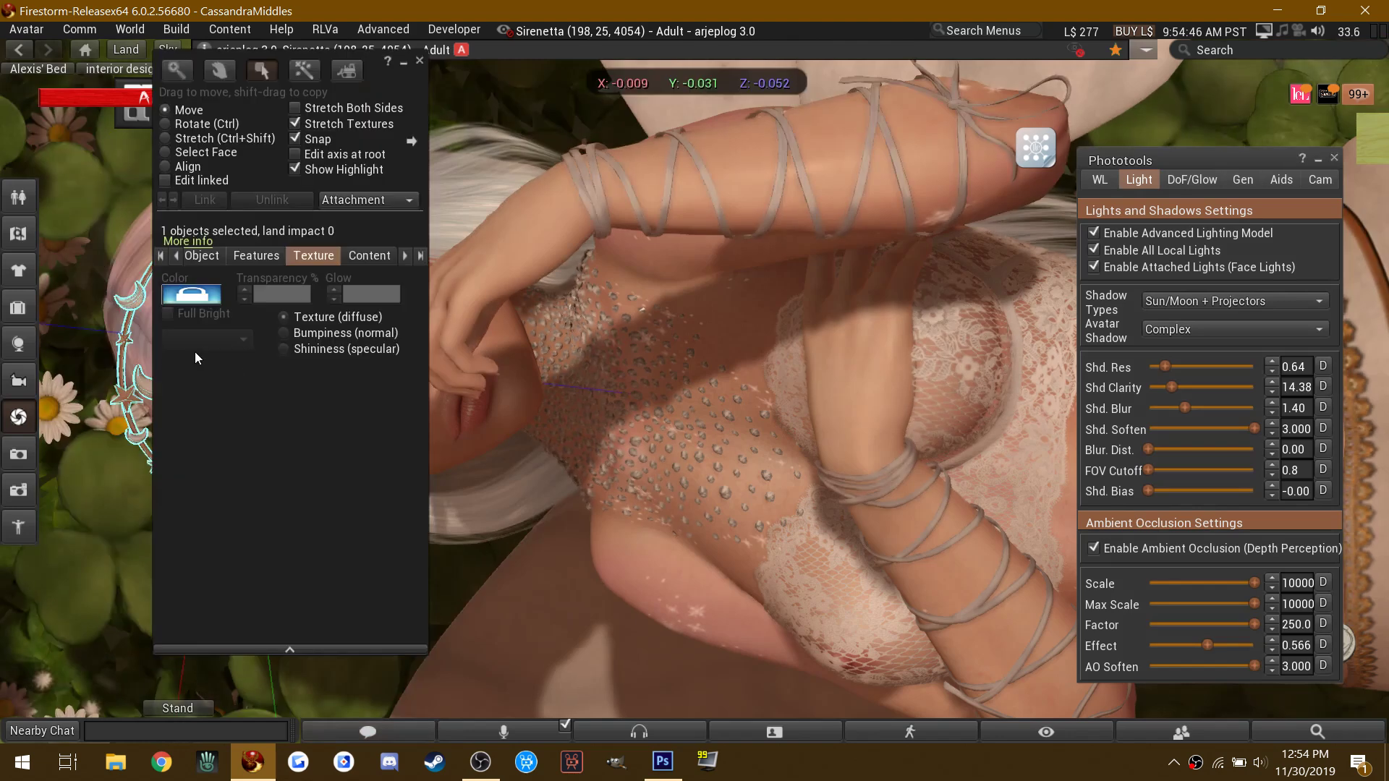
pyautogui.moveTo(393, 88); pyautogui.dragTo(706, 104)
pyautogui.moveTo(243, 300); pyautogui.dragTo(251, 290)
pyautogui.moveTo(238, 337); pyautogui.dragTo(281, 336)
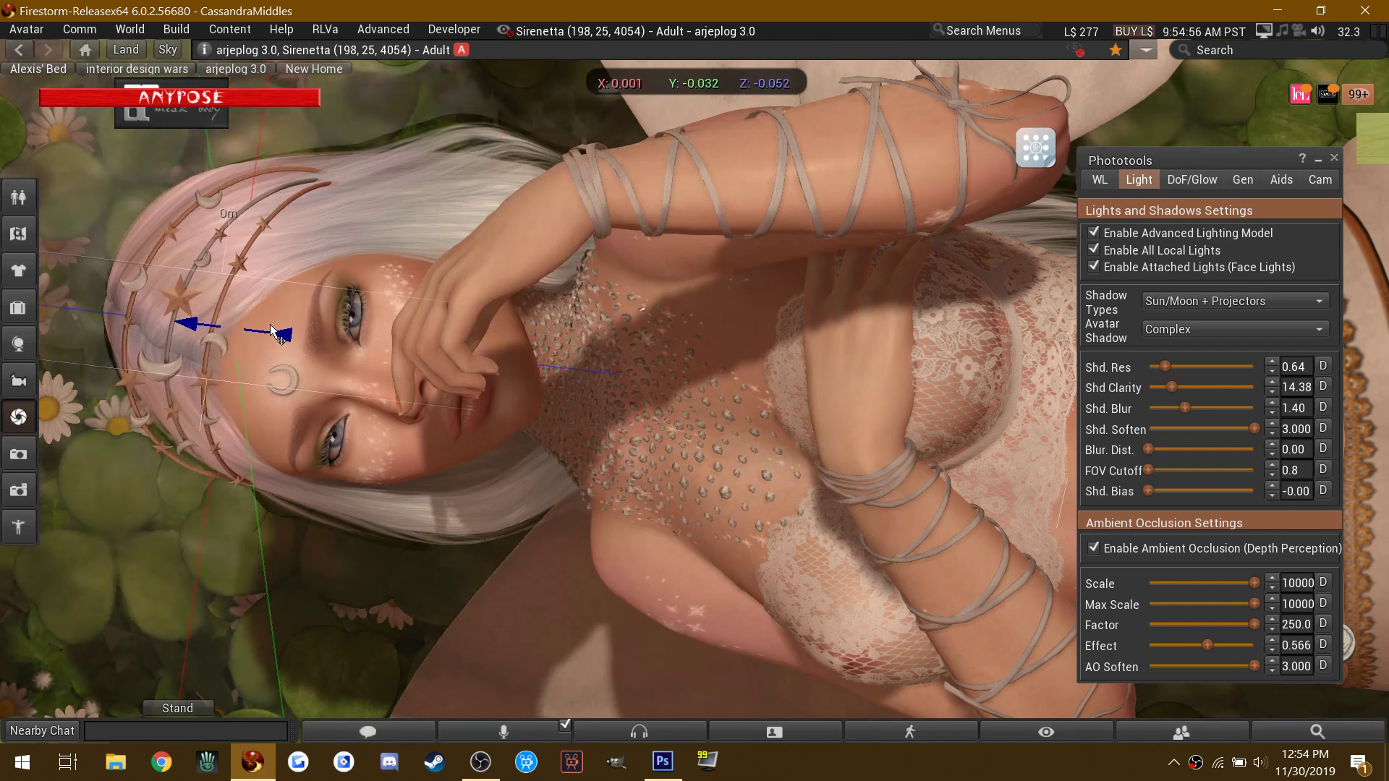
pyautogui.rightClick(277, 335)
pyautogui.click(304, 366)
pyautogui.click(732, 80)
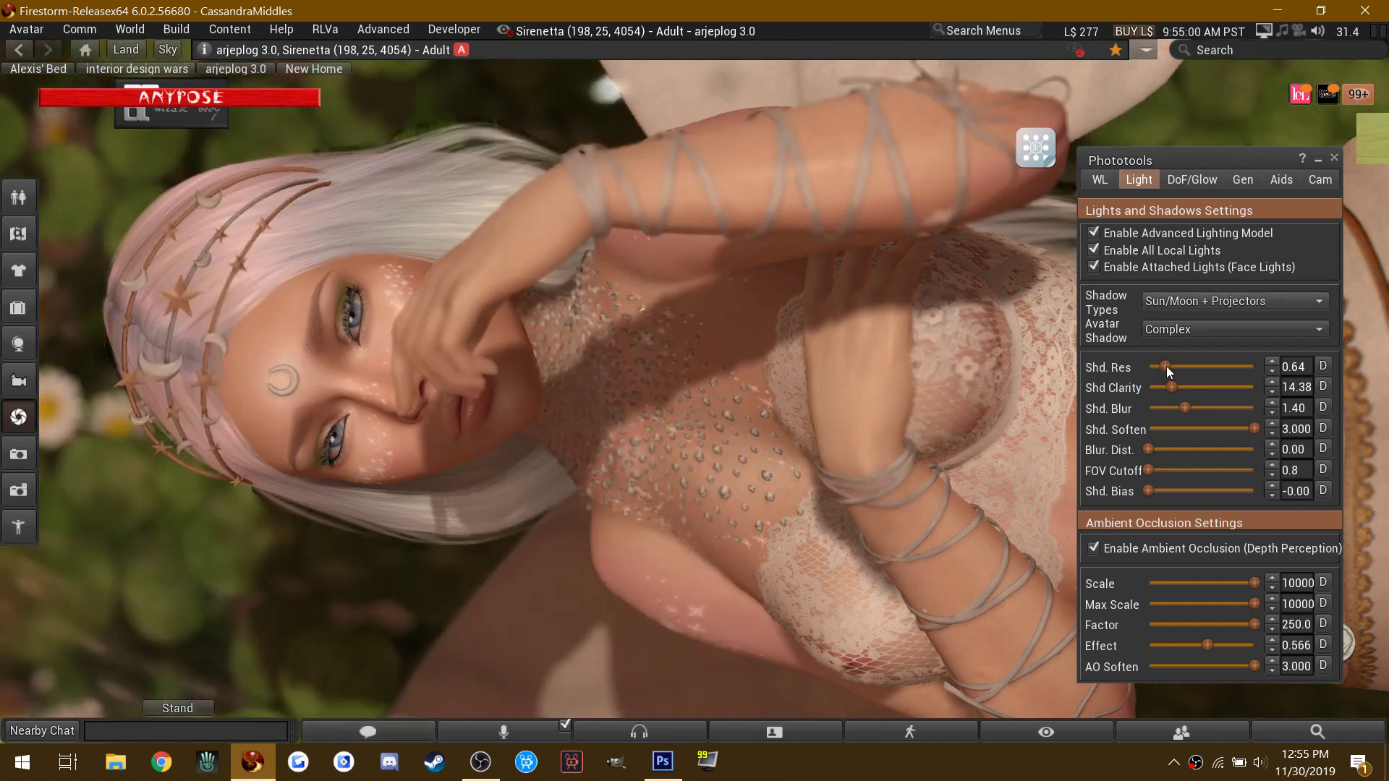
# Step: Set the depth-of-field FOV to 92.4 in Phototools
pyautogui.click(1197, 181)
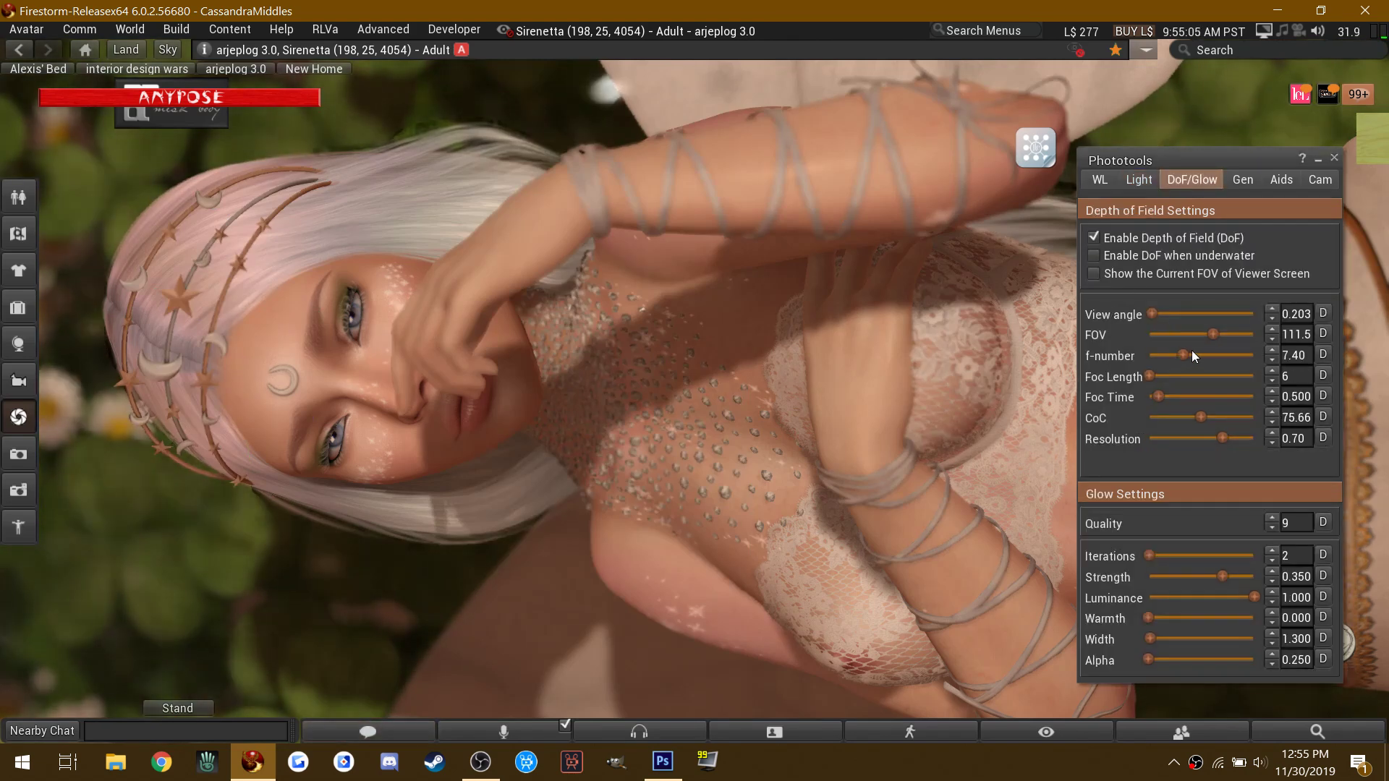
pyautogui.moveTo(1217, 330); pyautogui.dragTo(1207, 337)
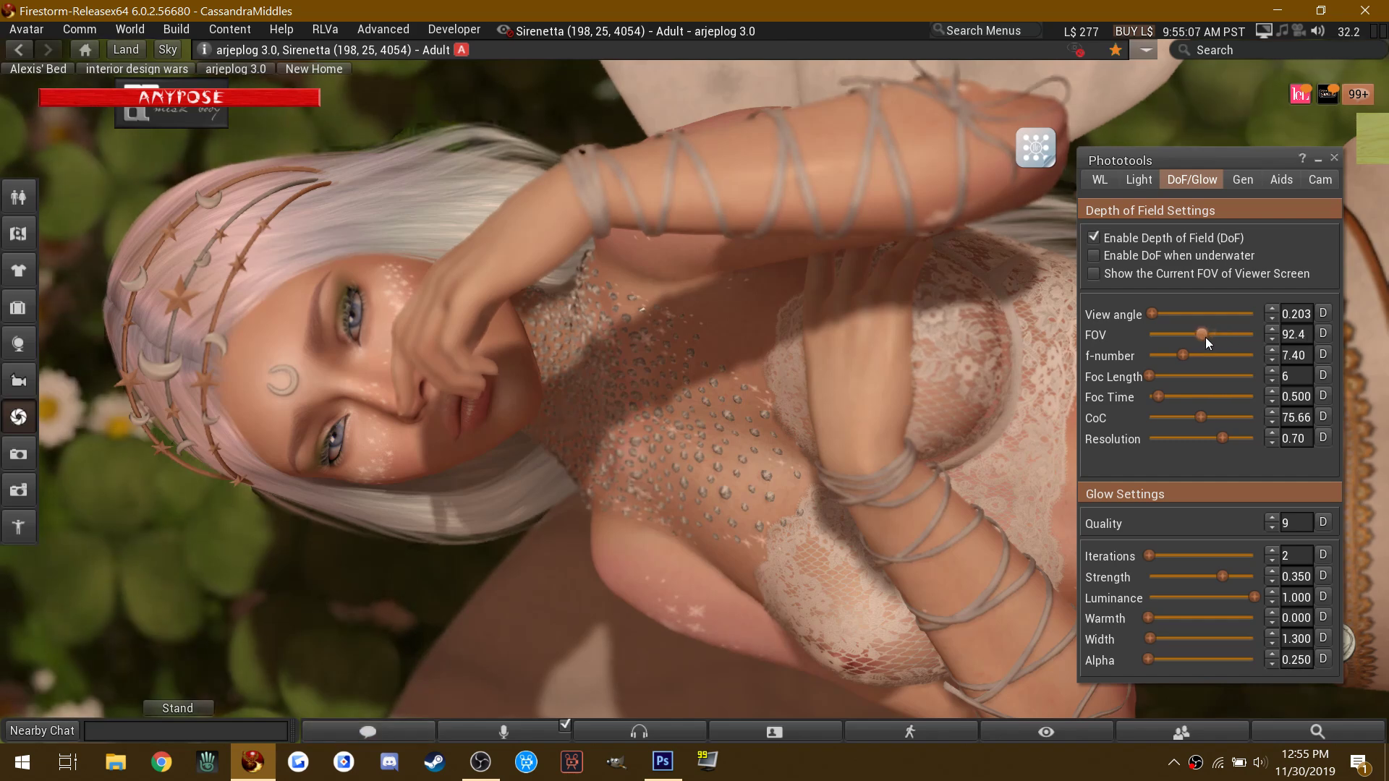
# Step: Start a new sky preset named Etherealmaybeprollyfail, closing Phototools and moving the preset window clear of the avatar's face
pyautogui.click(1095, 187)
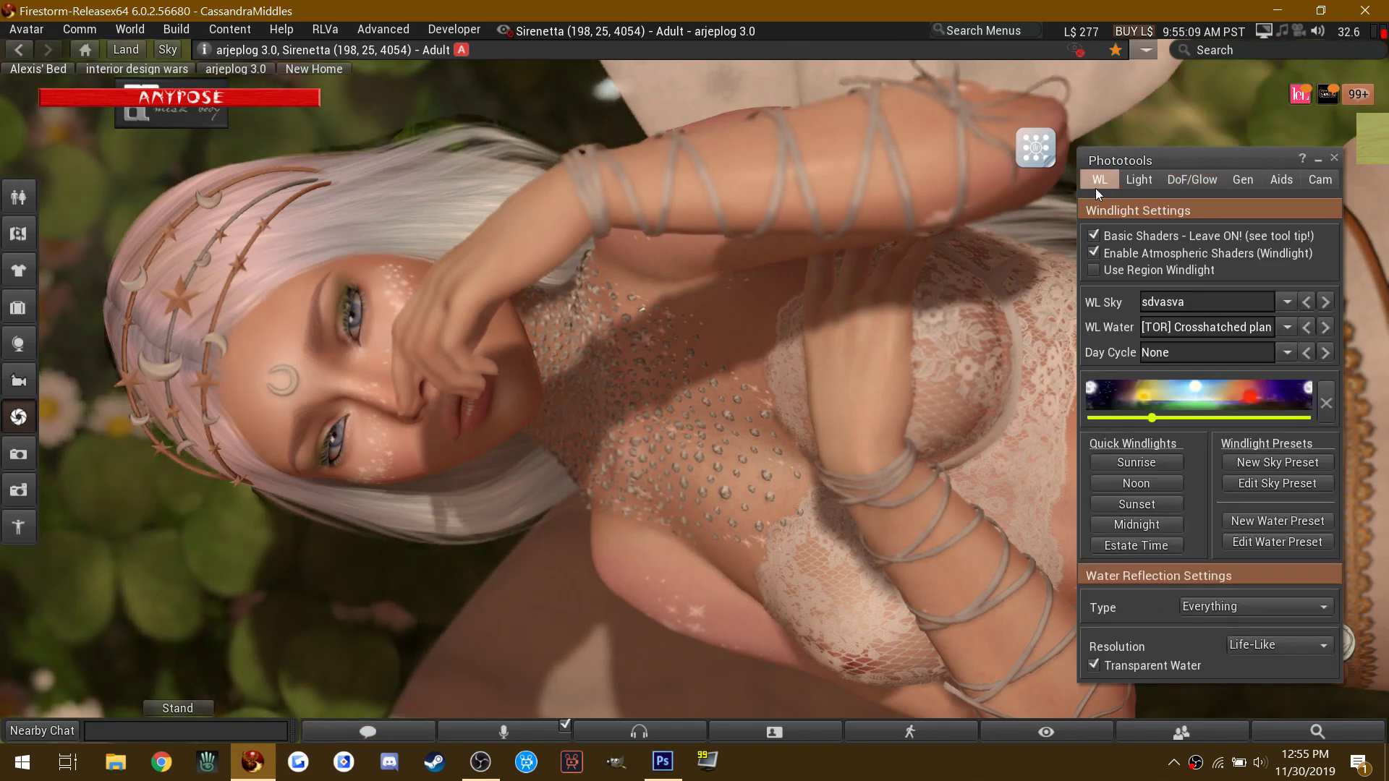
pyautogui.click(1256, 462)
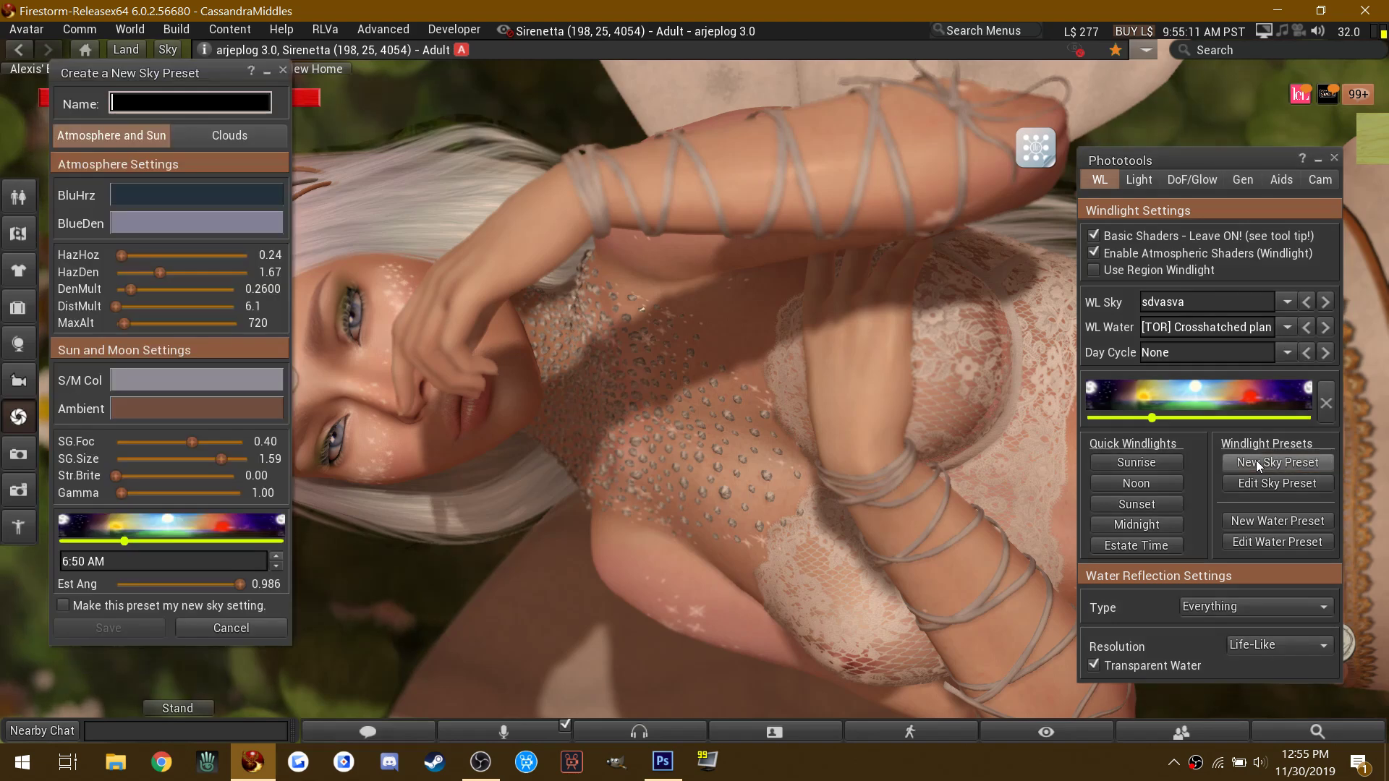
pyautogui.click(1335, 158)
pyautogui.moveTo(154, 80); pyautogui.dragTo(1124, 128)
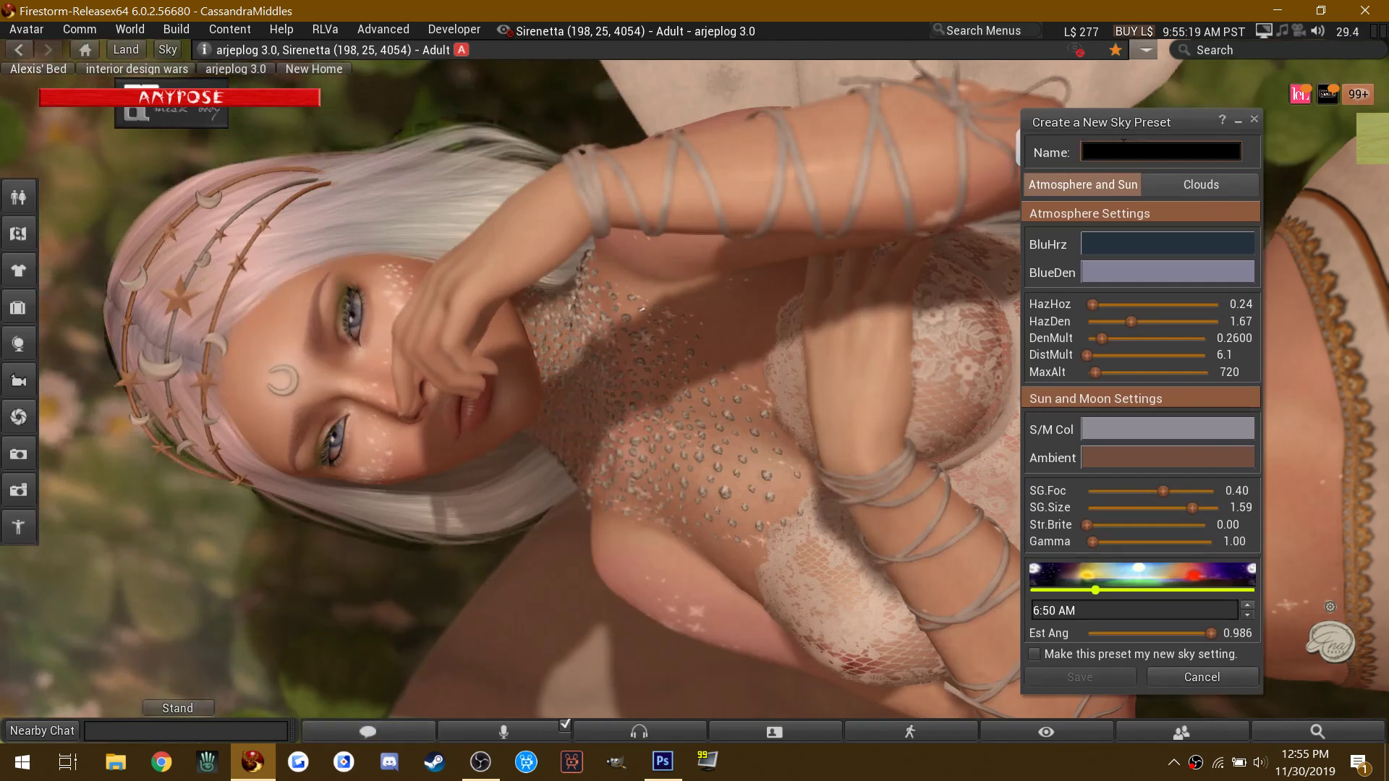
pyautogui.write('Etherealmaybeprollyfail')
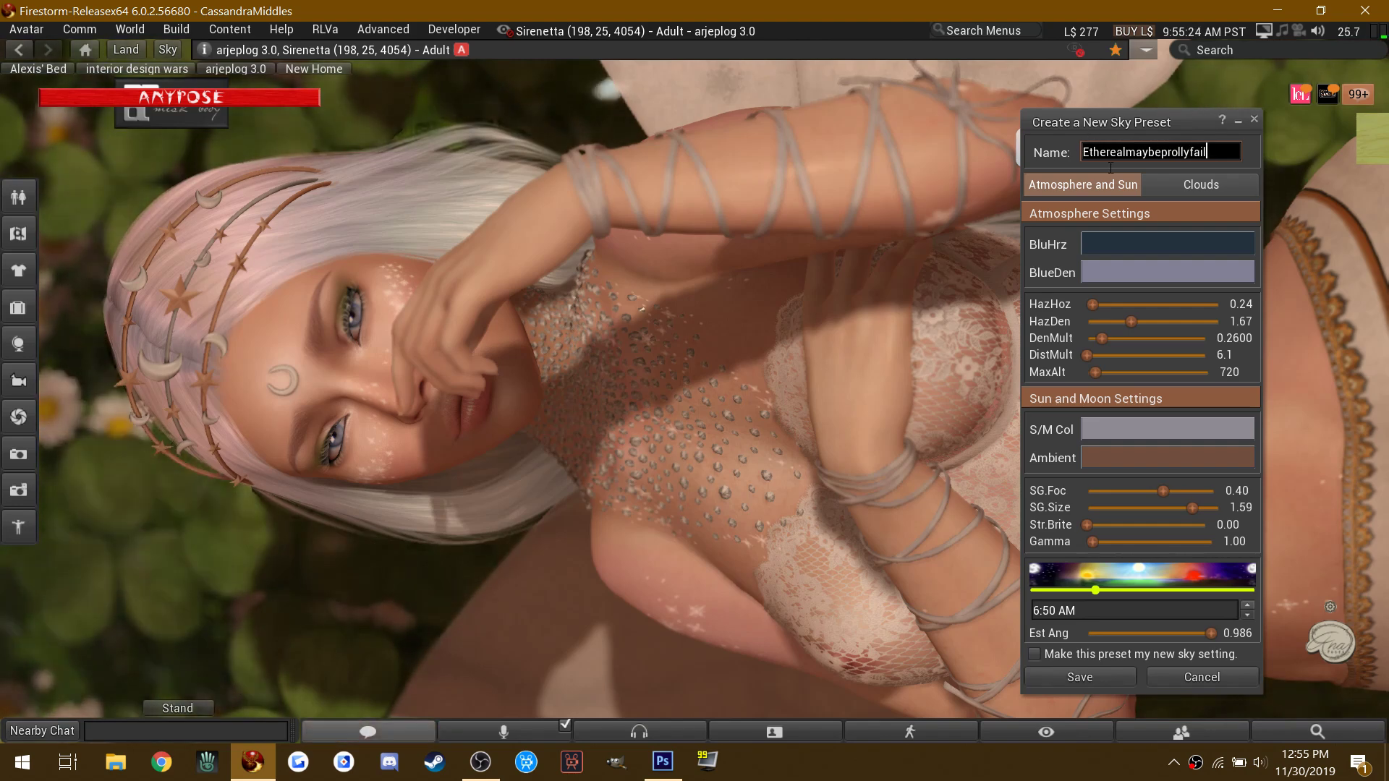
# Step: Set haze horizon to 1.99, haze density to 2.66, density multiplier to 0.2992, distance multiplier to 7.9 and maximum altitude to 846
pyautogui.moveTo(1121, 306); pyautogui.dragTo(1157, 324)
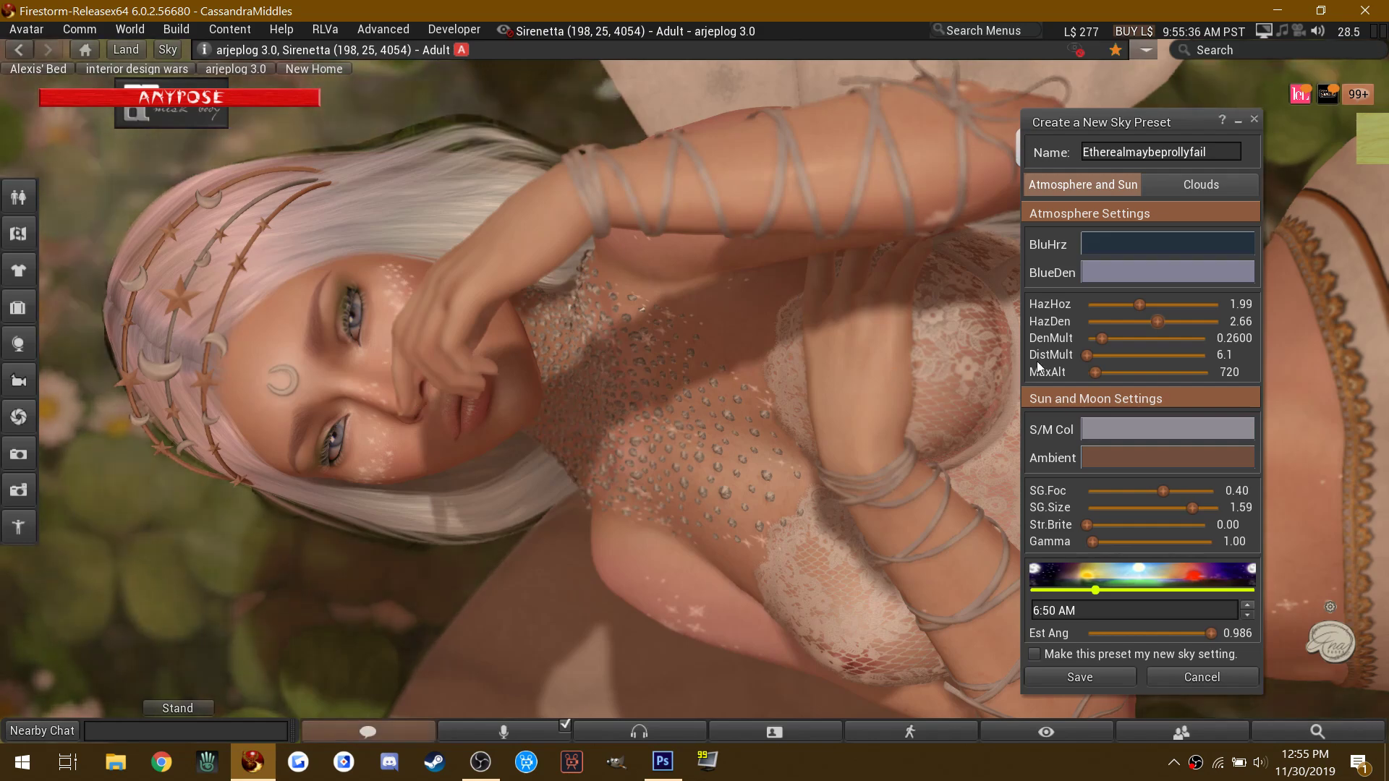
pyautogui.moveTo(1100, 337); pyautogui.dragTo(1104, 340)
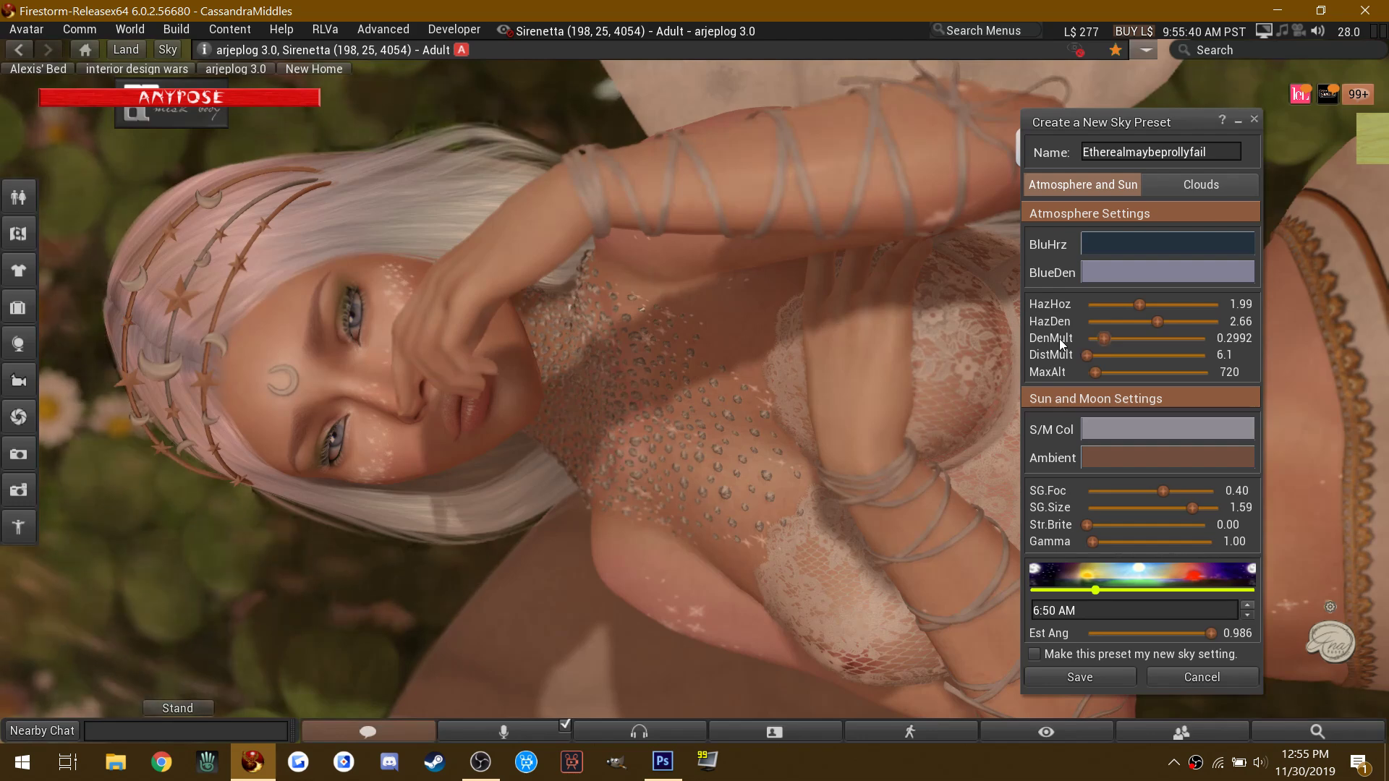
pyautogui.moveTo(1084, 354); pyautogui.dragTo(1085, 354)
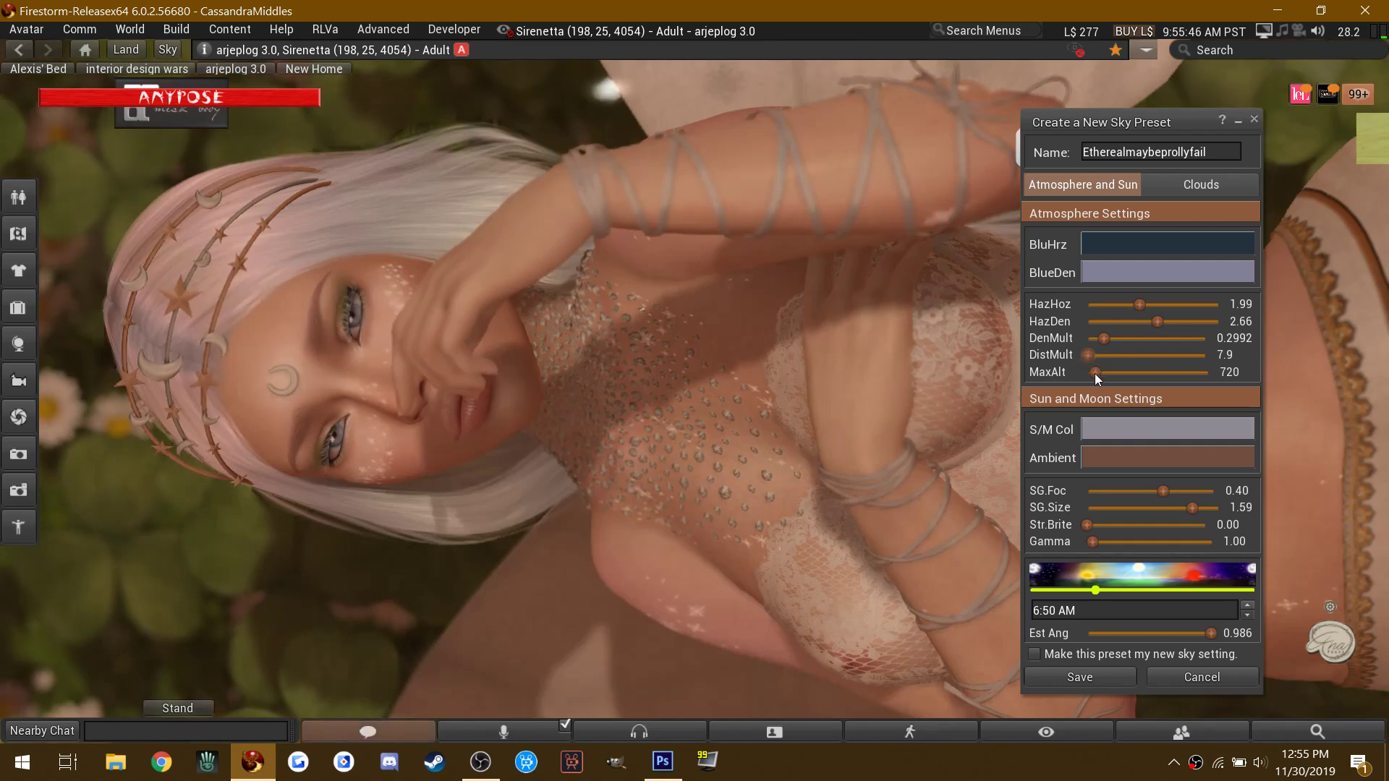
pyautogui.moveTo(1093, 372); pyautogui.dragTo(1098, 375)
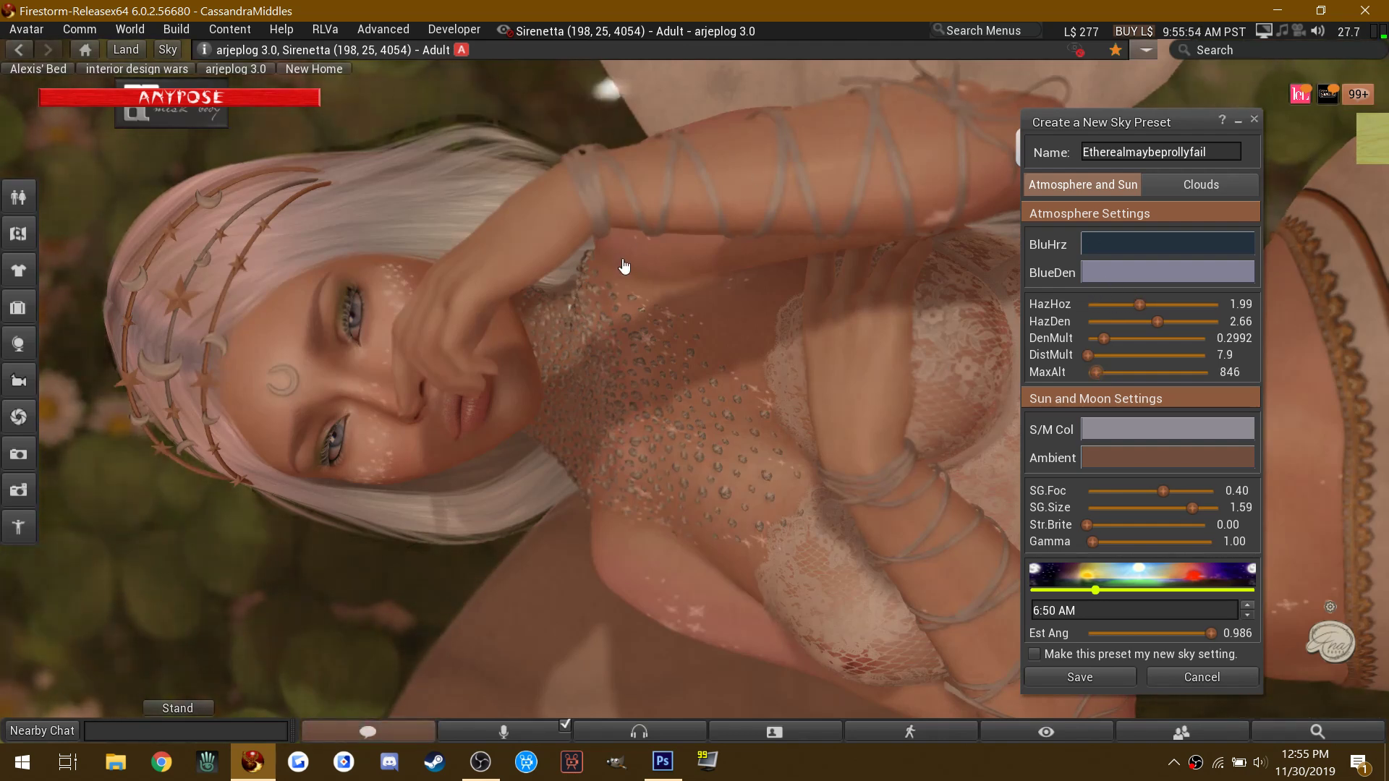
# Step: Set the sky preset's time to 5:10 PM and the east angle to 0.000
pyautogui.moveTo(1209, 634); pyautogui.dragTo(1145, 634)
pyautogui.moveTo(1100, 593); pyautogui.dragTo(1169, 626)
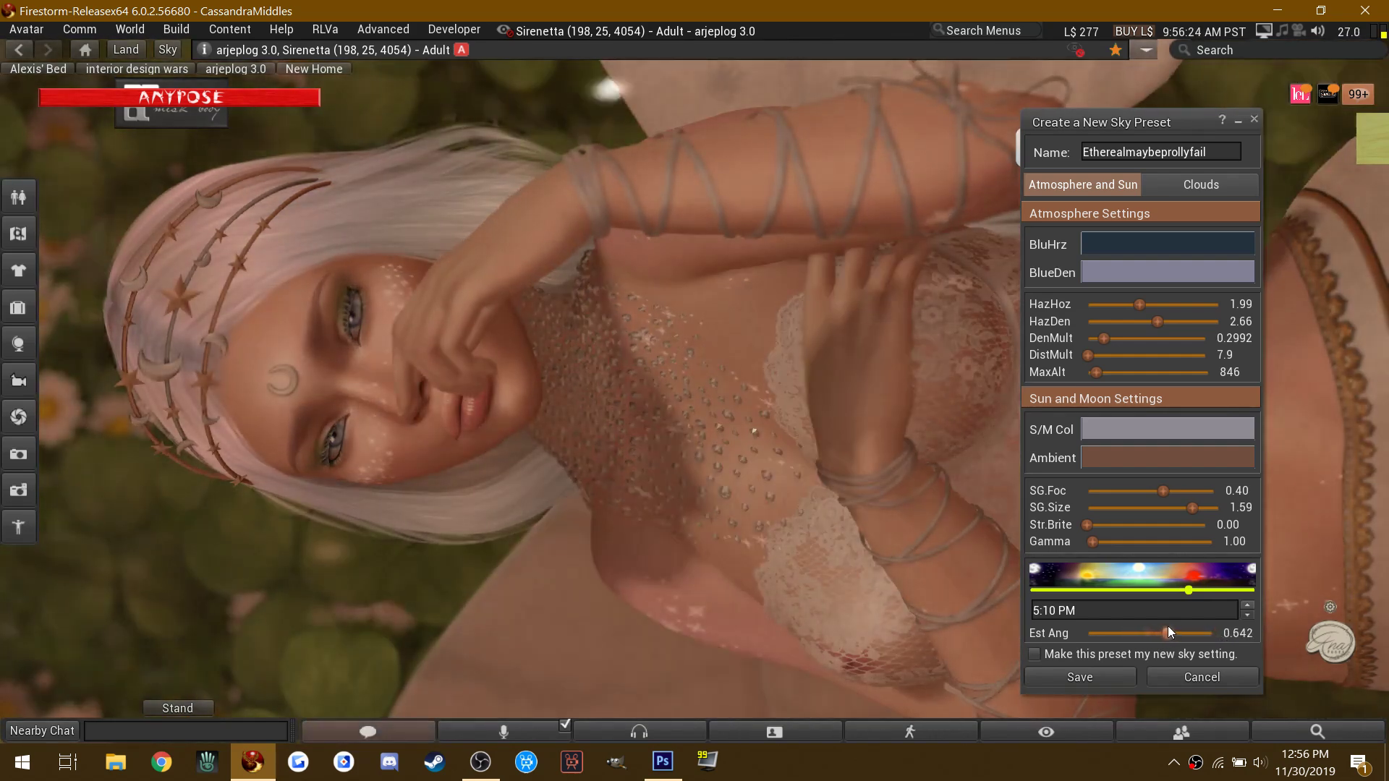
pyautogui.moveTo(1186, 589)
pyautogui.mouseDown()
pyautogui.moveTo(1073, 593)
pyautogui.moveTo(1198, 588)
pyautogui.moveTo(1183, 588)
pyautogui.mouseUp()
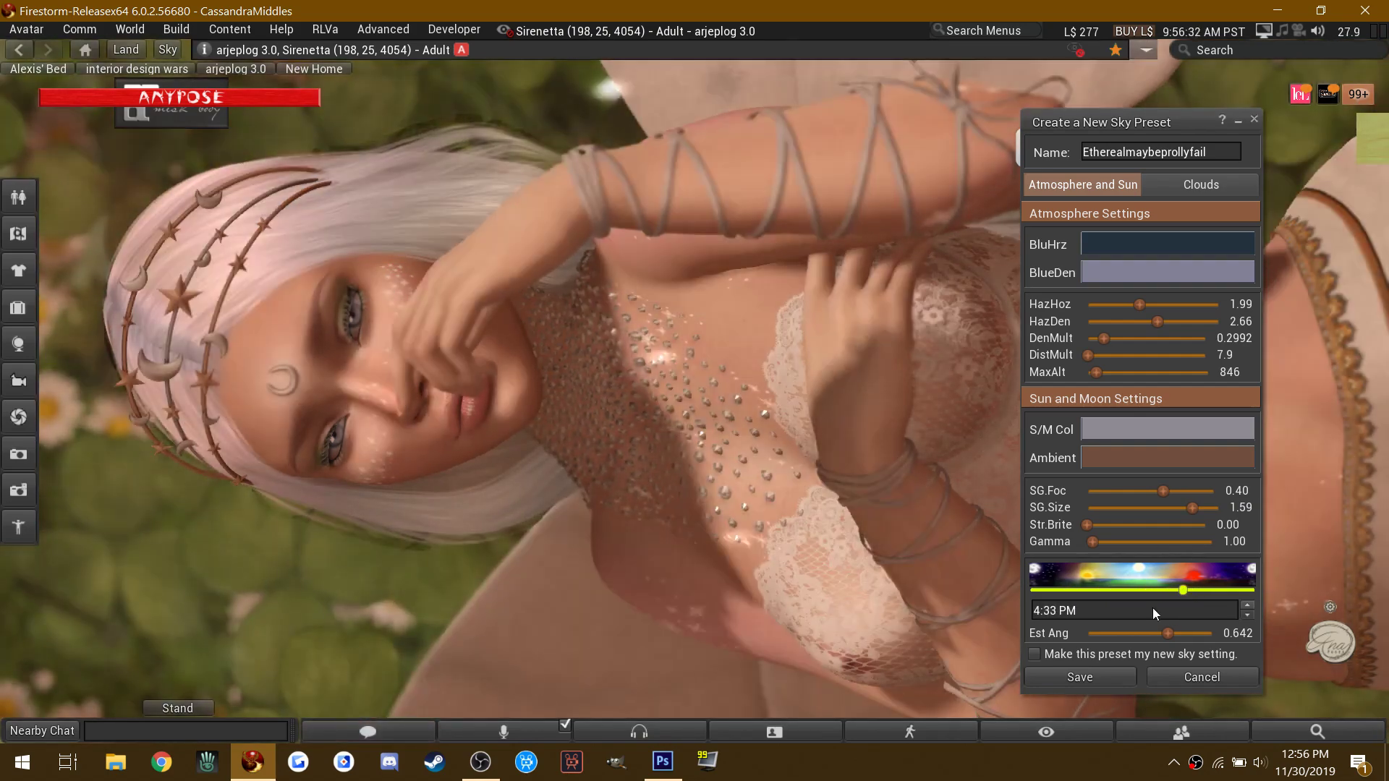
pyautogui.moveTo(1168, 635); pyautogui.dragTo(1070, 615)
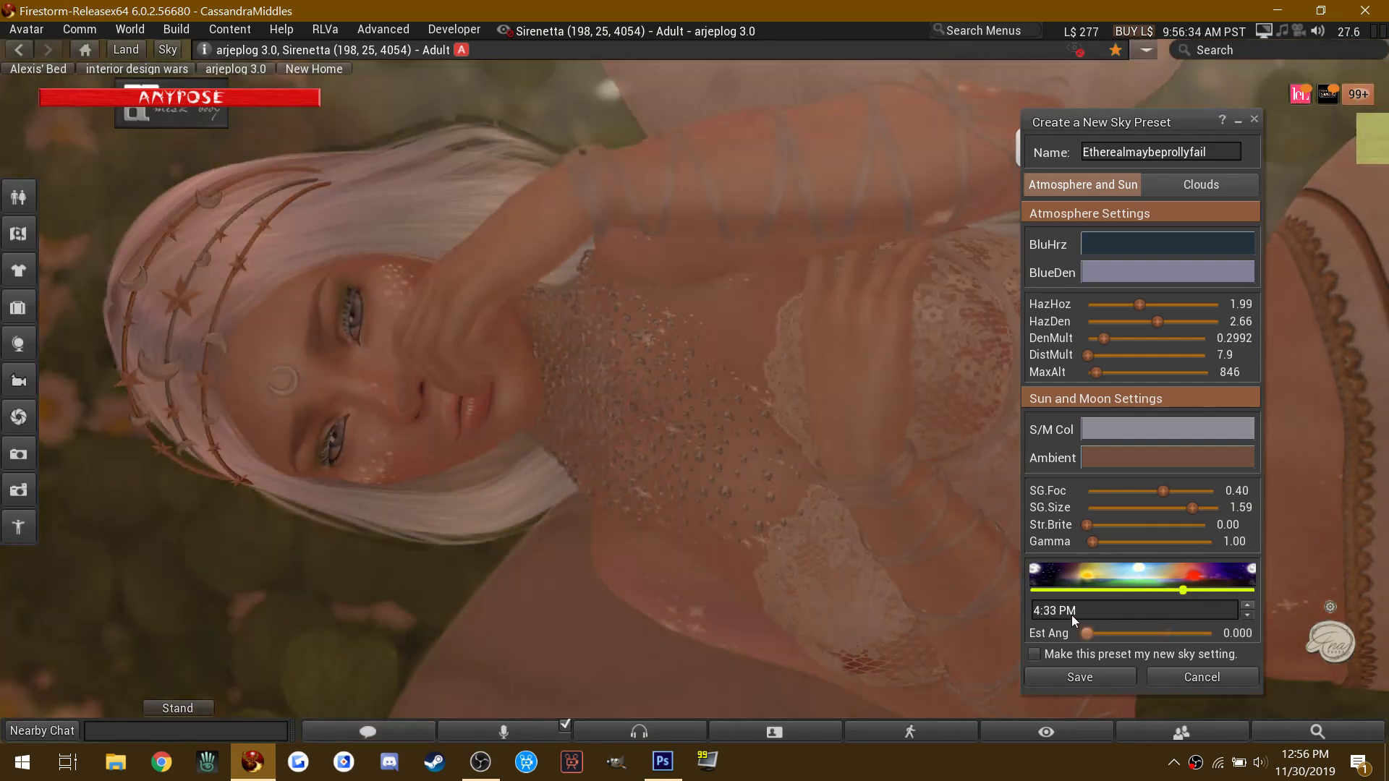
pyautogui.click(1179, 589)
pyautogui.moveTo(1179, 588)
pyautogui.mouseDown()
pyautogui.moveTo(1102, 586)
pyautogui.moveTo(1208, 571)
pyautogui.moveTo(1186, 575)
pyautogui.mouseUp()
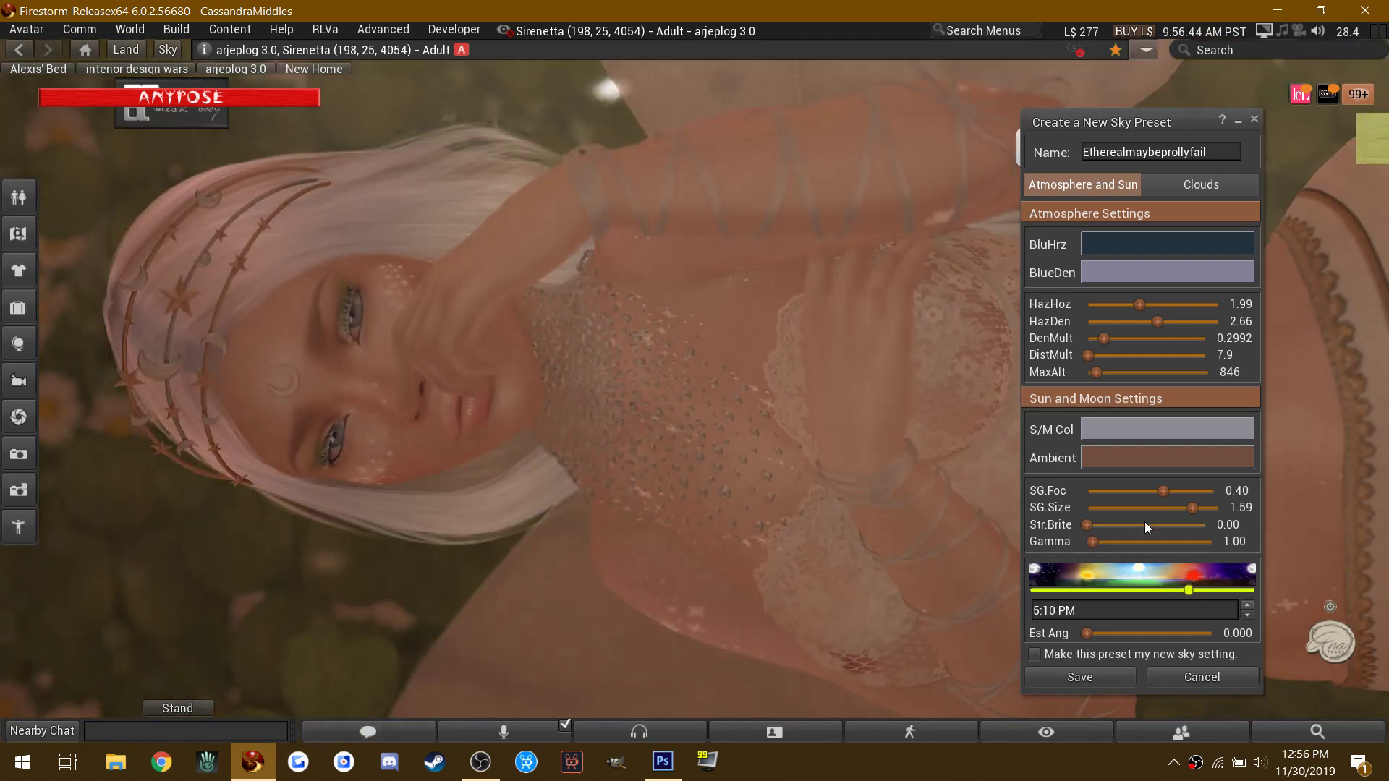
# Step: Change the preset's ambient colour to a slightly lighter pinkish brown
pyautogui.click(1170, 462)
pyautogui.moveTo(1000, 232); pyautogui.dragTo(748, 332)
pyautogui.click(887, 454)
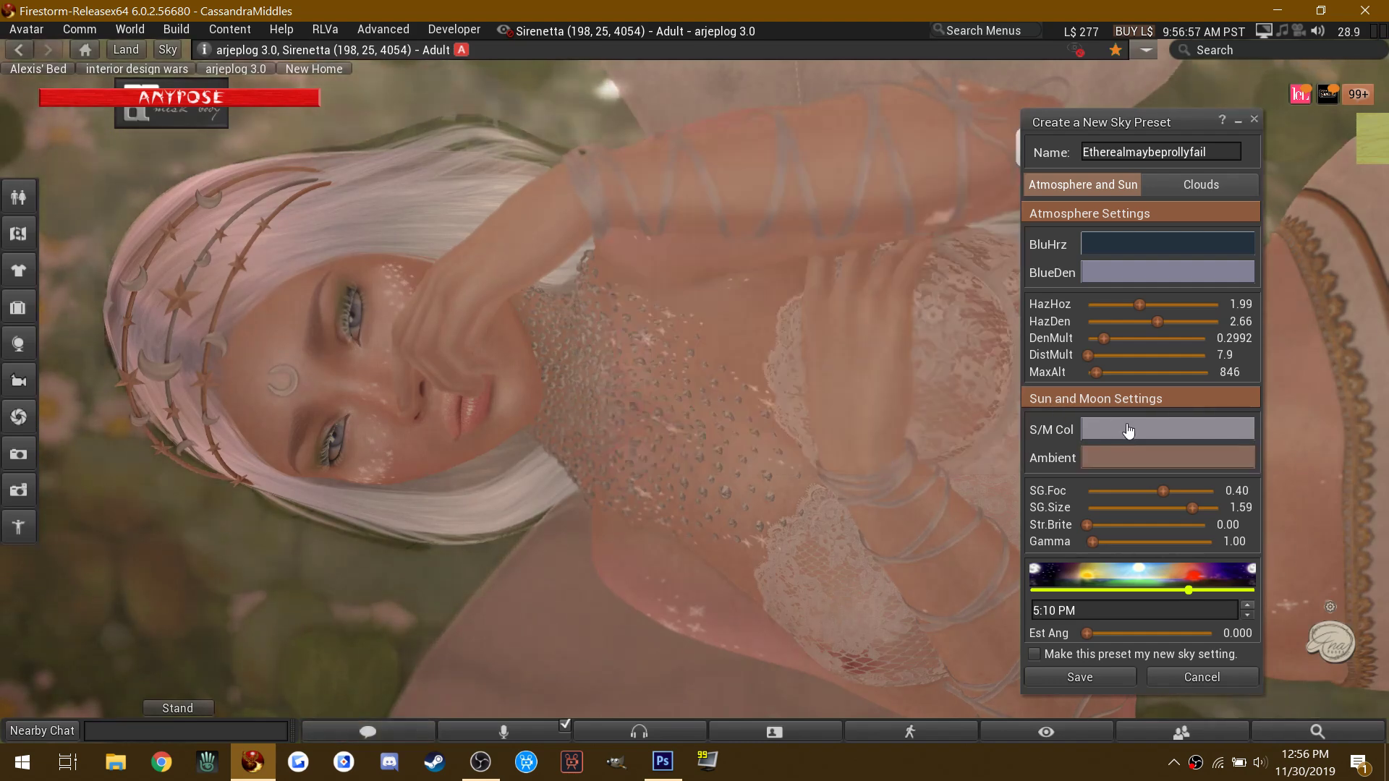
# Step: Try a muted yellow sun and moon colour of RGB 176, 147, 61
pyautogui.click(1091, 434)
pyautogui.moveTo(741, 250); pyautogui.dragTo(764, 285)
pyautogui.moveTo(1005, 239); pyautogui.dragTo(878, 263)
pyautogui.moveTo(741, 268)
pyautogui.mouseDown()
pyautogui.moveTo(753, 236)
pyautogui.moveTo(758, 315)
pyautogui.moveTo(774, 310)
pyautogui.moveTo(767, 261)
pyautogui.mouseUp()
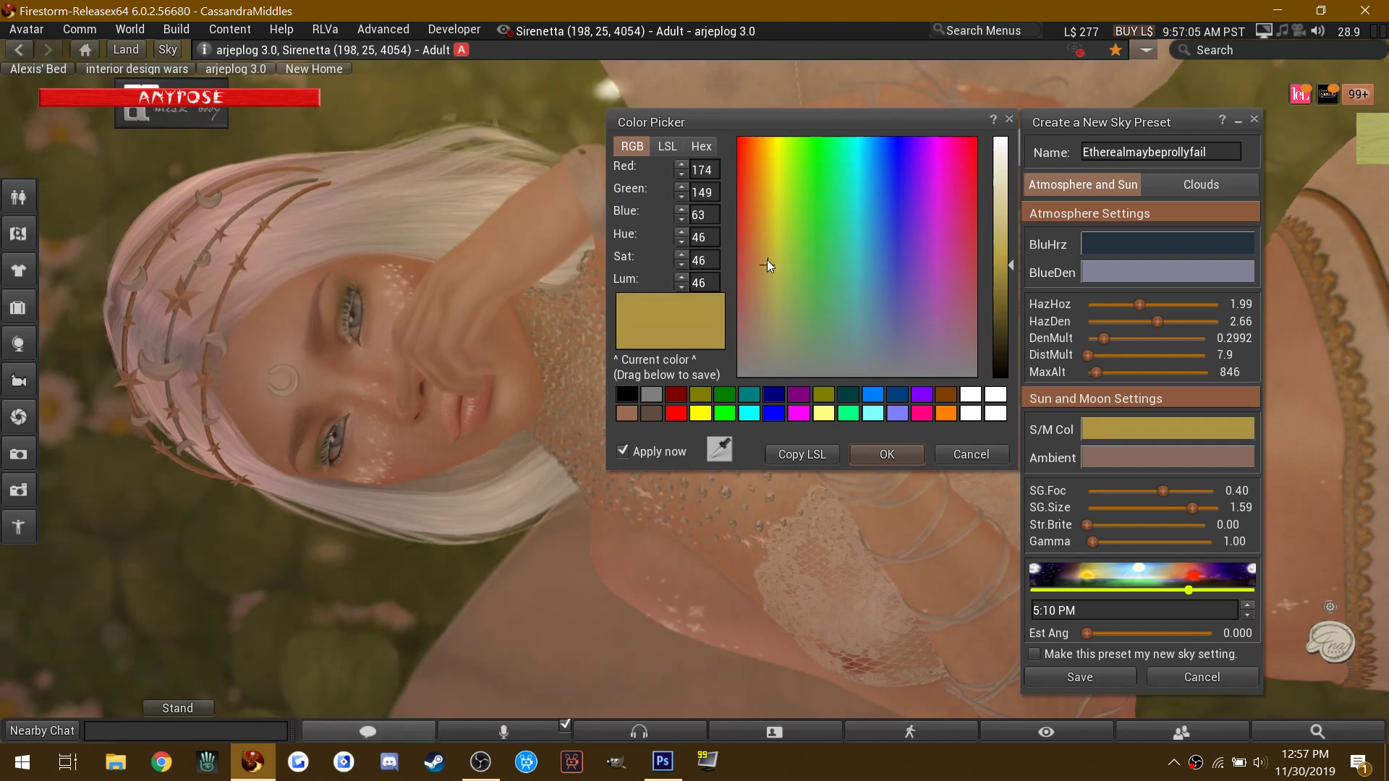
pyautogui.click(899, 454)
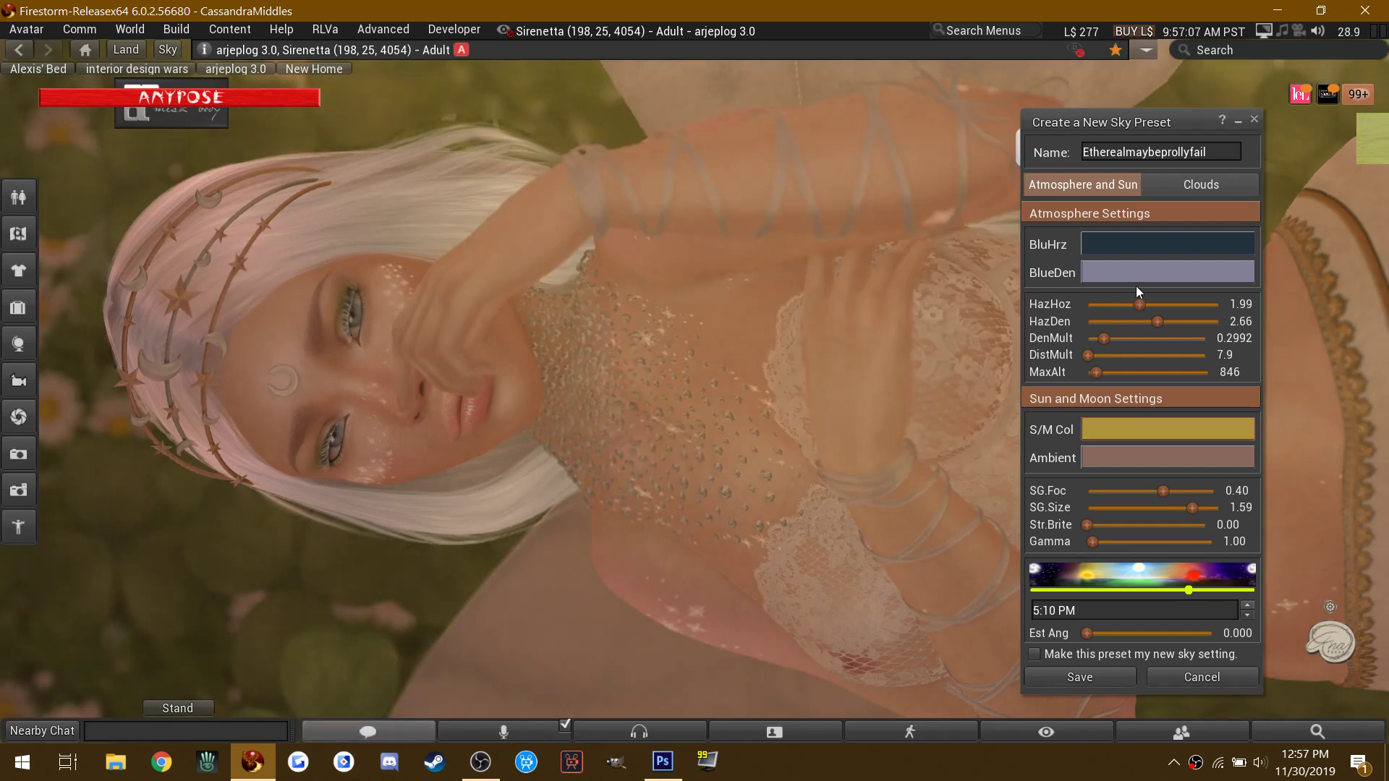
# Step: Set the haze horizon to 2.38 and the sun and moon colour to orange, RGB 190, 128, 47
pyautogui.moveTo(1139, 305)
pyautogui.mouseDown()
pyautogui.moveTo(1117, 305)
pyautogui.moveTo(1160, 298)
pyautogui.moveTo(1149, 298)
pyautogui.mouseUp()
pyautogui.click(1150, 430)
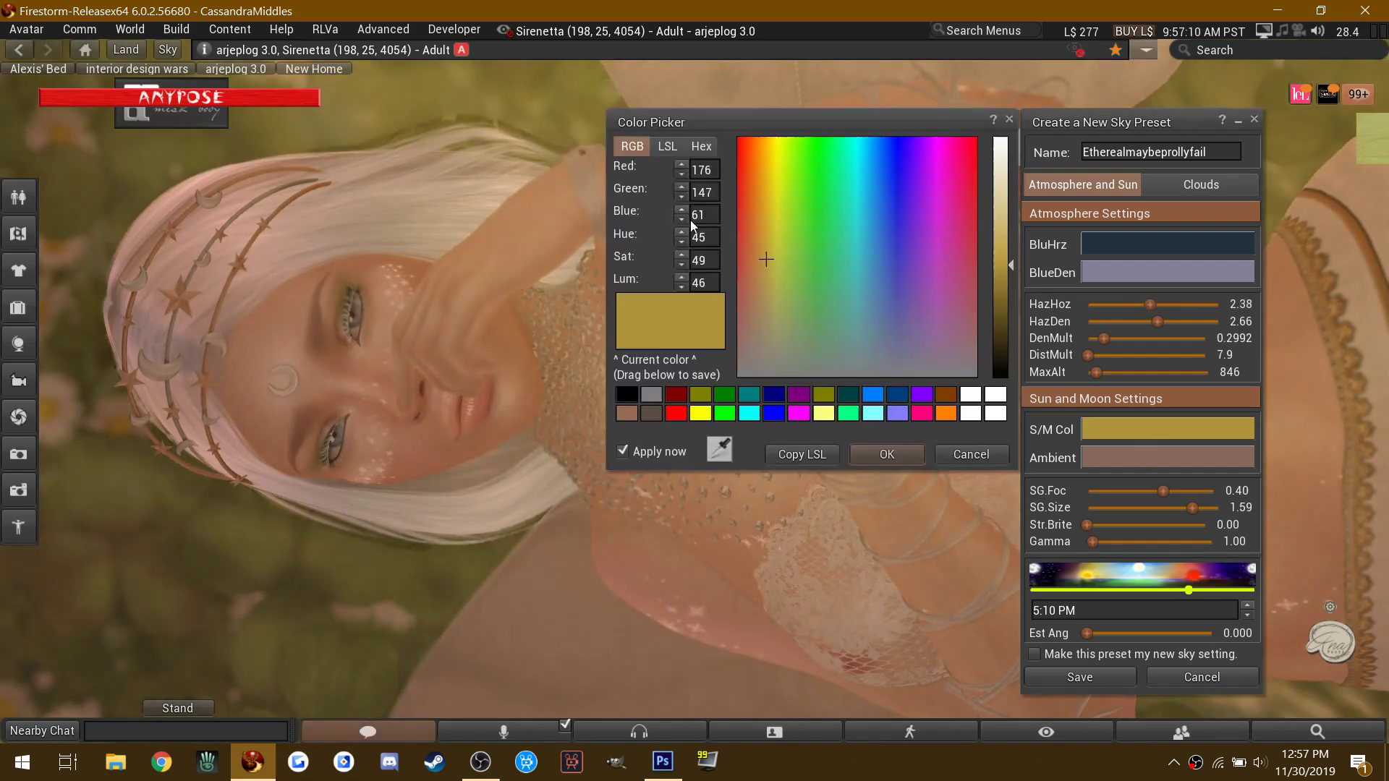
pyautogui.click(758, 231)
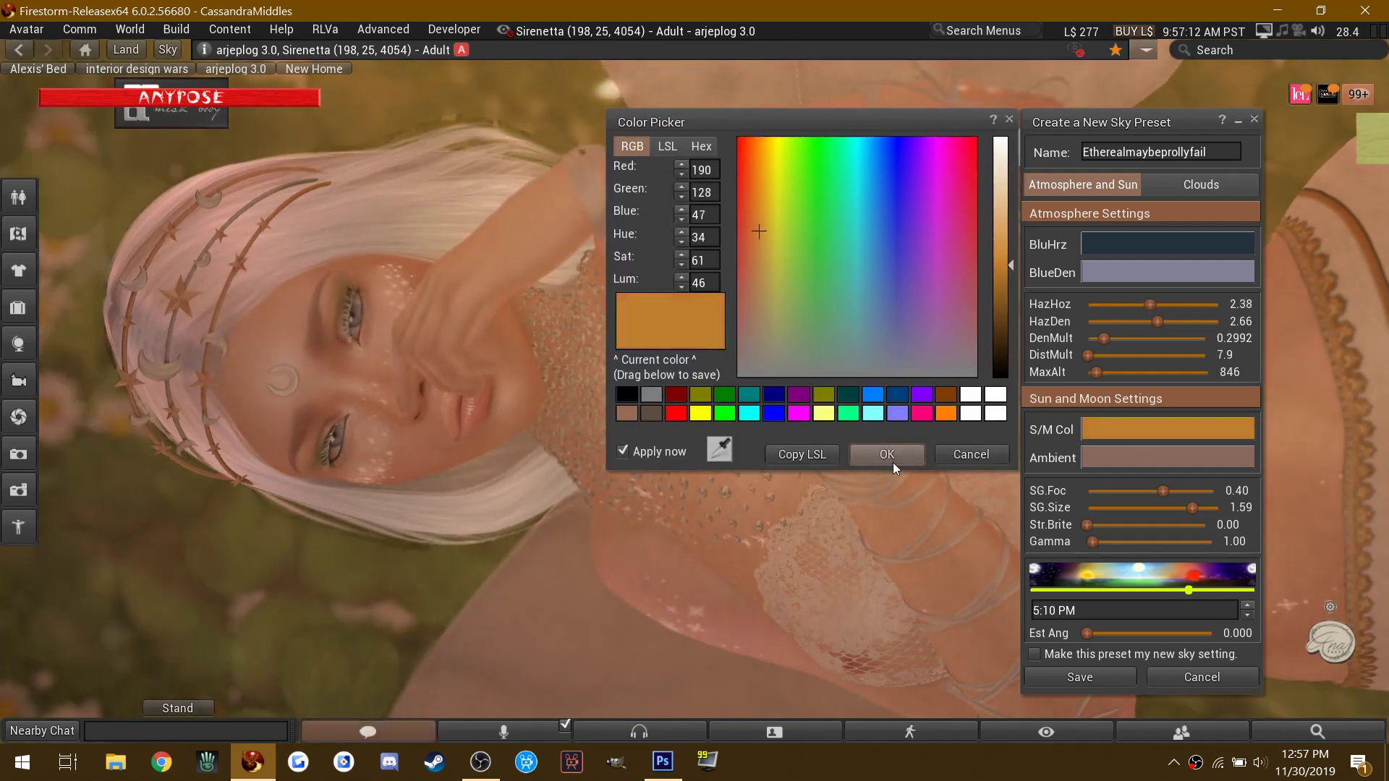
pyautogui.click(890, 456)
# Step: Set the time to 6:43 AM, sun glow focus to -0.03, sun glow size to 1.35 and east angle to 1.000
pyautogui.moveTo(1180, 597); pyautogui.dragTo(1092, 599)
pyautogui.moveTo(1160, 493)
pyautogui.mouseDown()
pyautogui.moveTo(1136, 493)
pyautogui.moveTo(1183, 506)
pyautogui.moveTo(1154, 511)
pyautogui.moveTo(1182, 506)
pyautogui.moveTo(1152, 489)
pyautogui.mouseUp()
pyautogui.moveTo(1086, 633); pyautogui.dragTo(1220, 603)
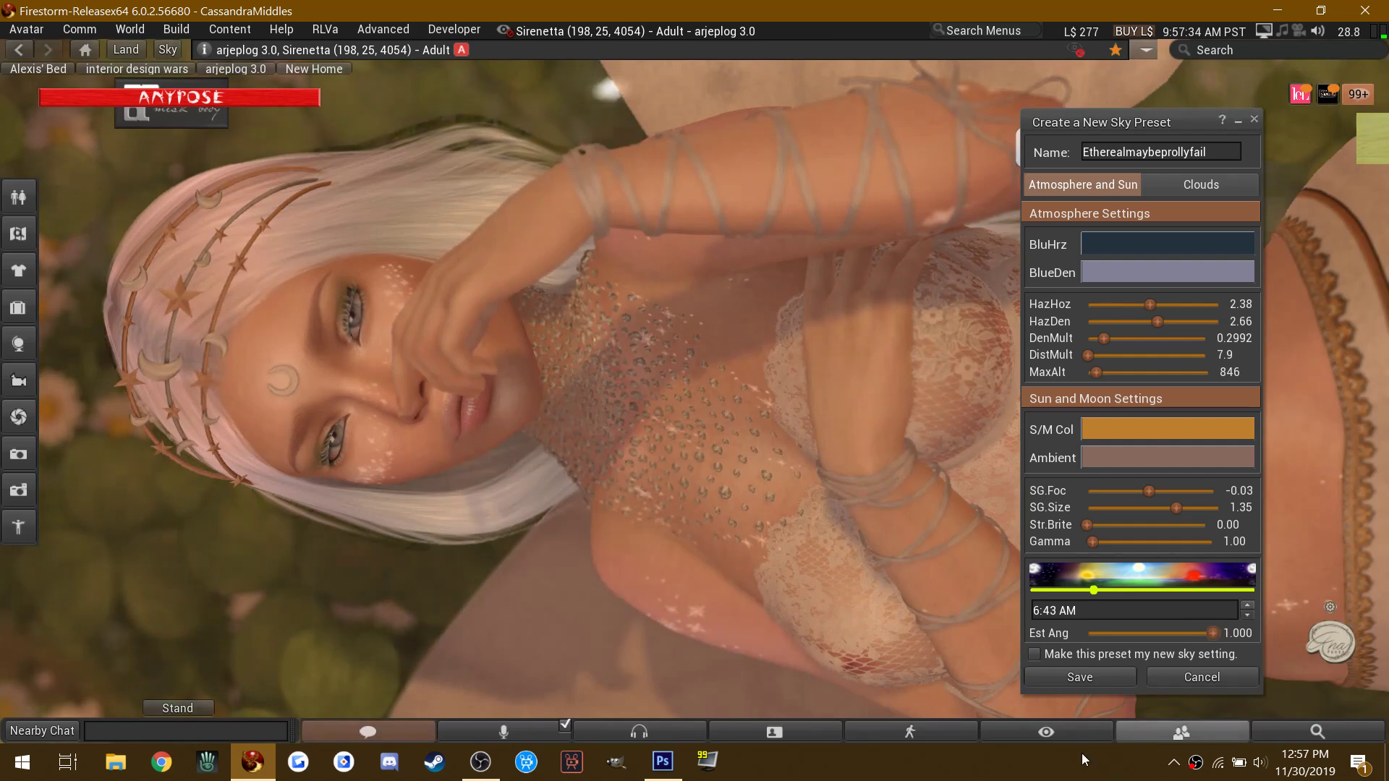
# Step: Open the camera controls, reset the camera to the whole scene and set the haze horizon to 0.00
pyautogui.click(1078, 731)
pyautogui.moveTo(1040, 440)
pyautogui.mouseDown()
pyautogui.moveTo(1049, 401)
pyautogui.moveTo(1043, 449)
pyautogui.mouseUp()
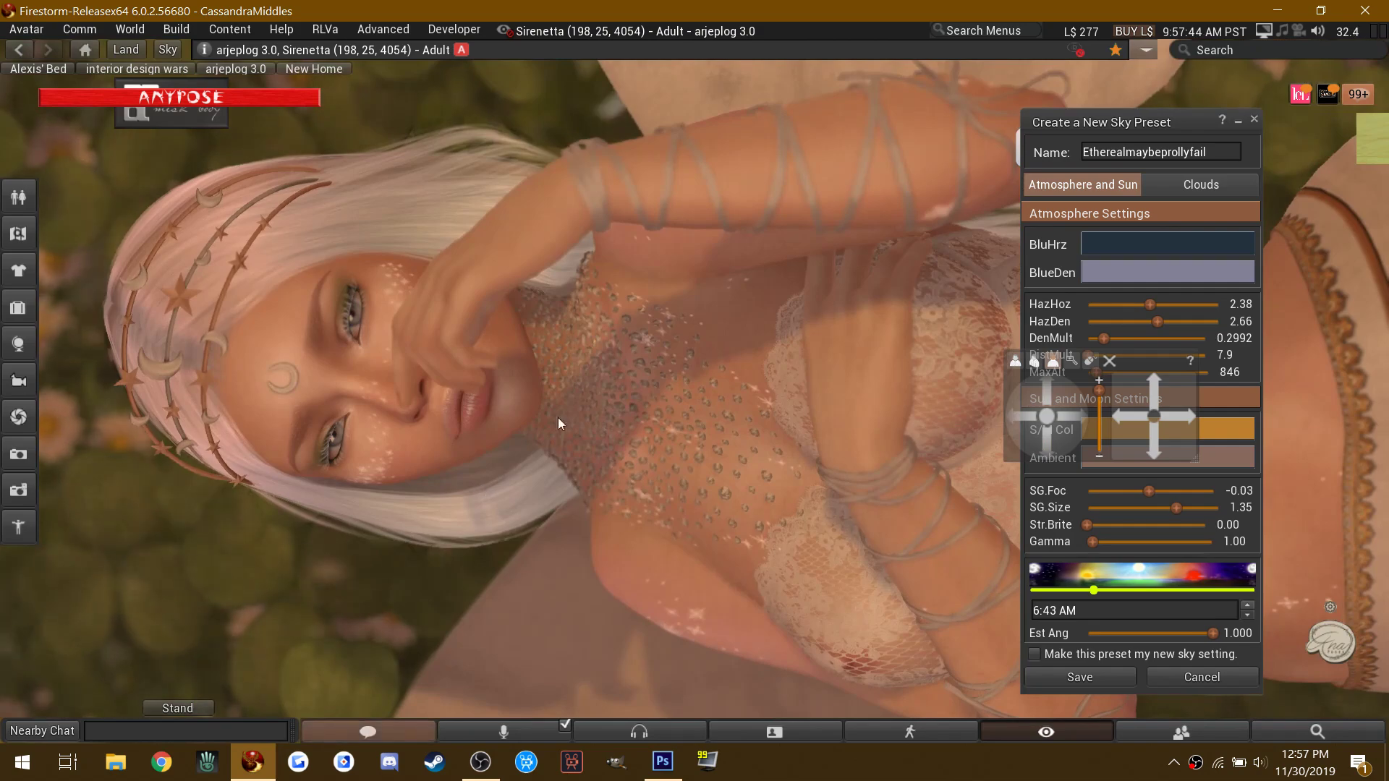
pyautogui.press('Escape')
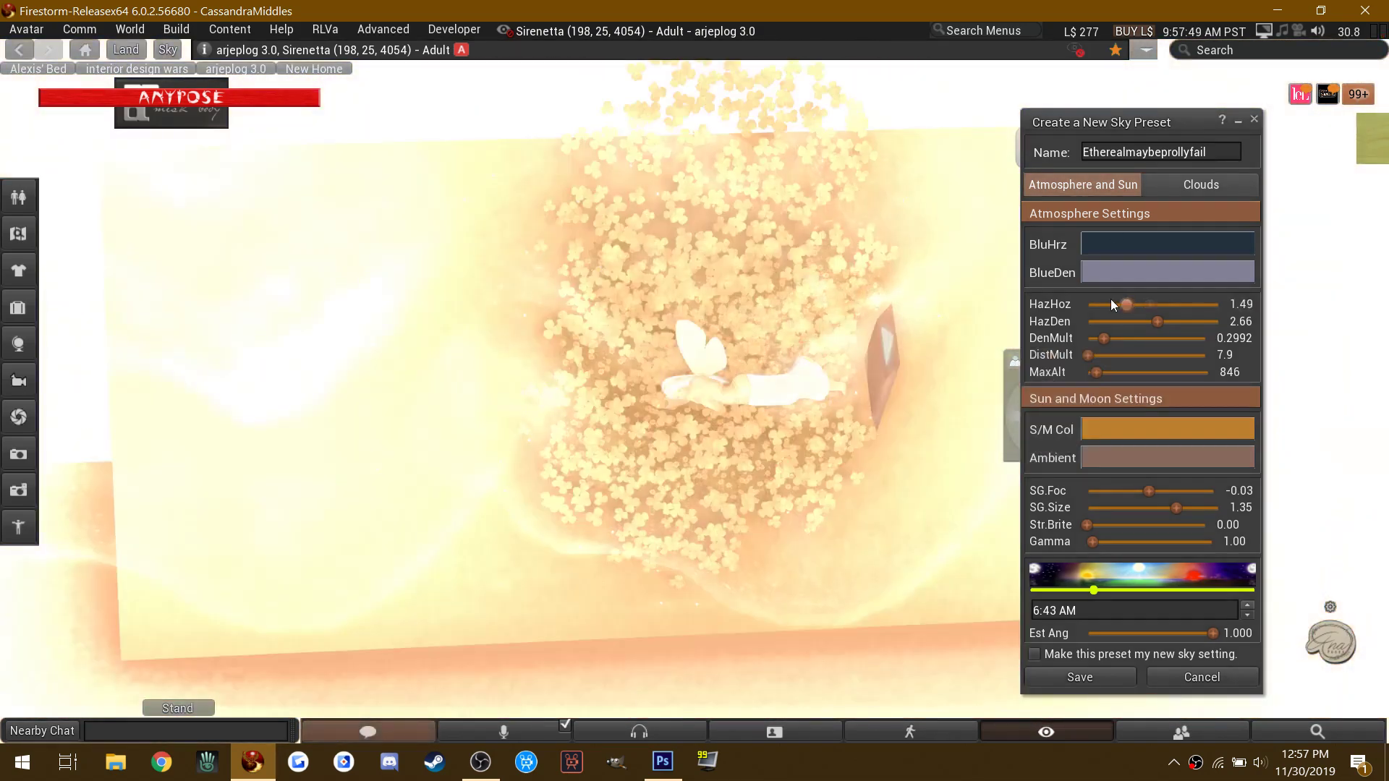
pyautogui.moveTo(1122, 304); pyautogui.dragTo(1018, 295)
# Step: Open the clover object for editing, move the build window off the scene and select all the surrounding set pieces together
pyautogui.rightClick(695, 327)
pyautogui.click(729, 358)
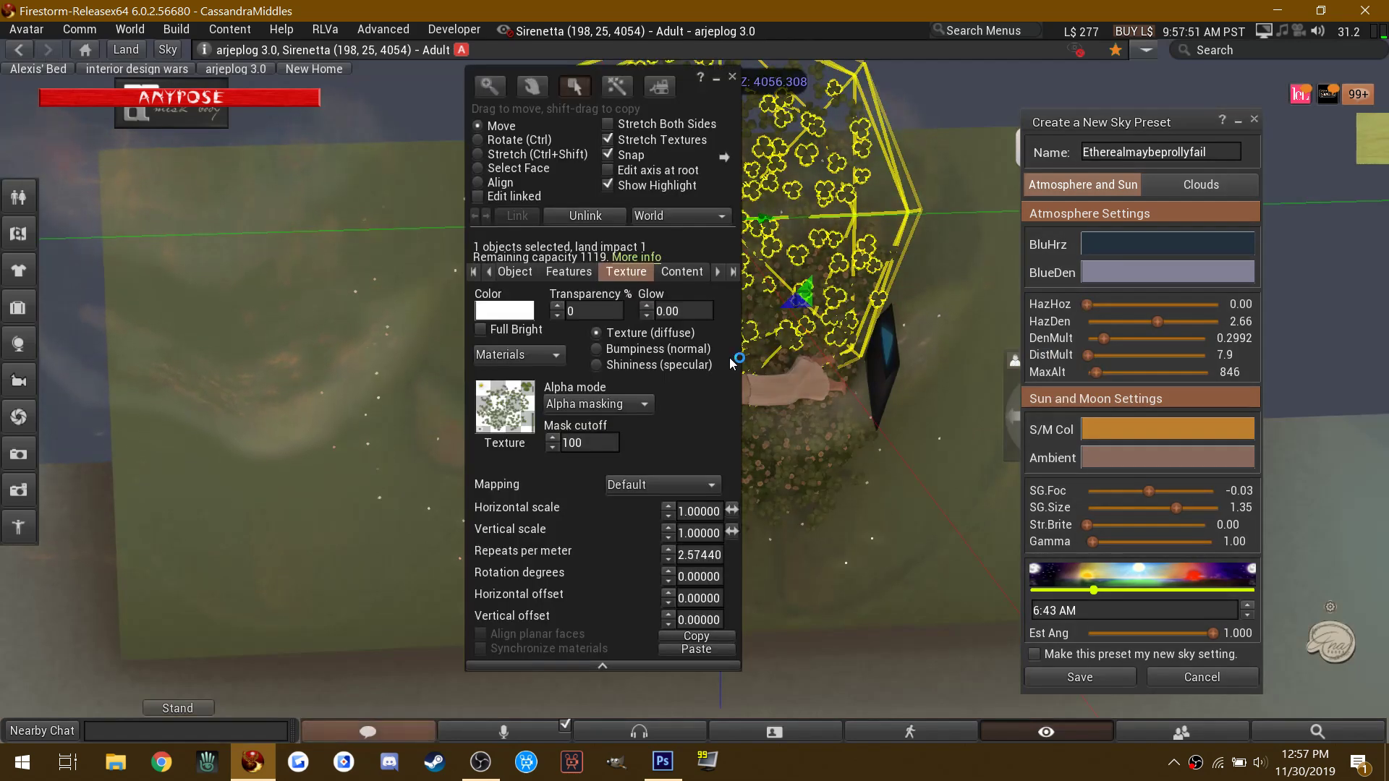
pyautogui.moveTo(720, 98); pyautogui.dragTo(228, 166)
pyautogui.press('Escape')
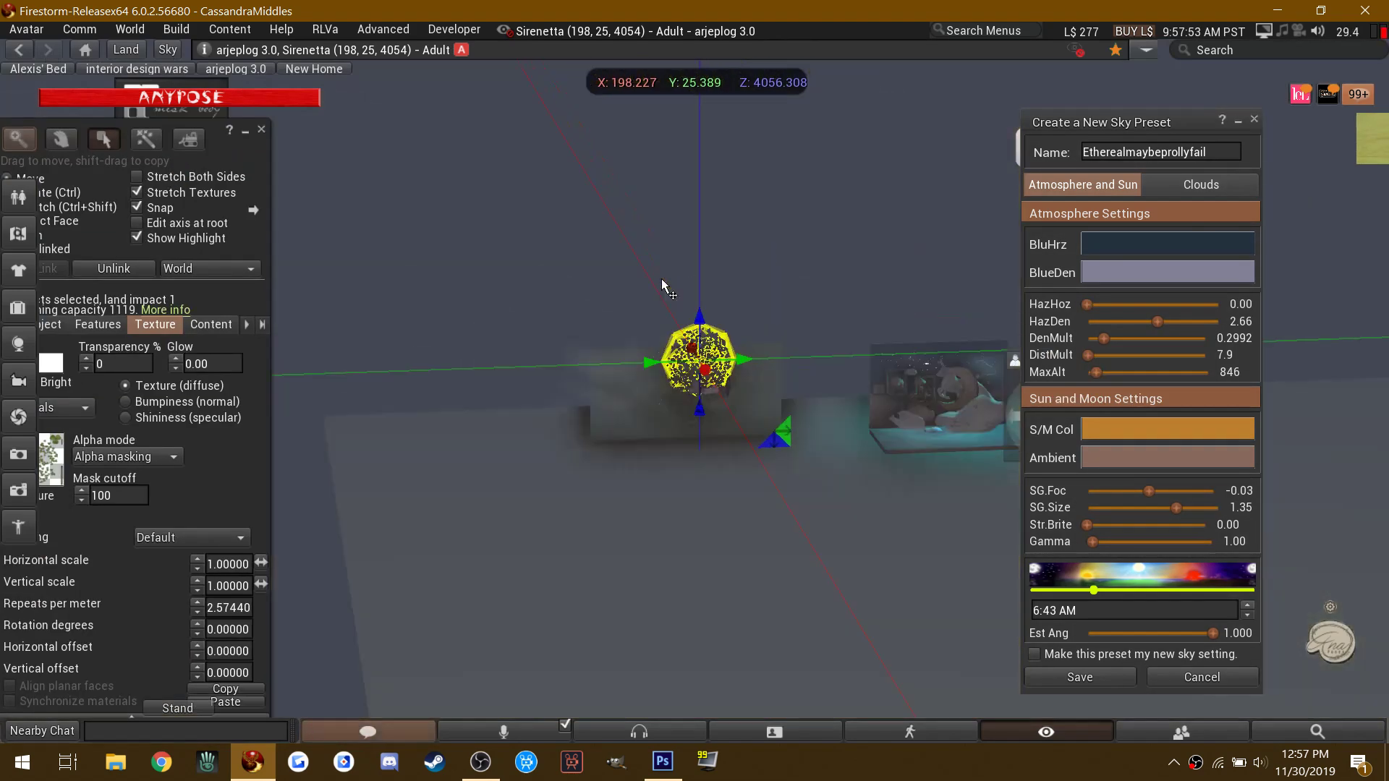
pyautogui.press('Escape')
pyautogui.moveTo(803, 484); pyautogui.dragTo(810, 490)
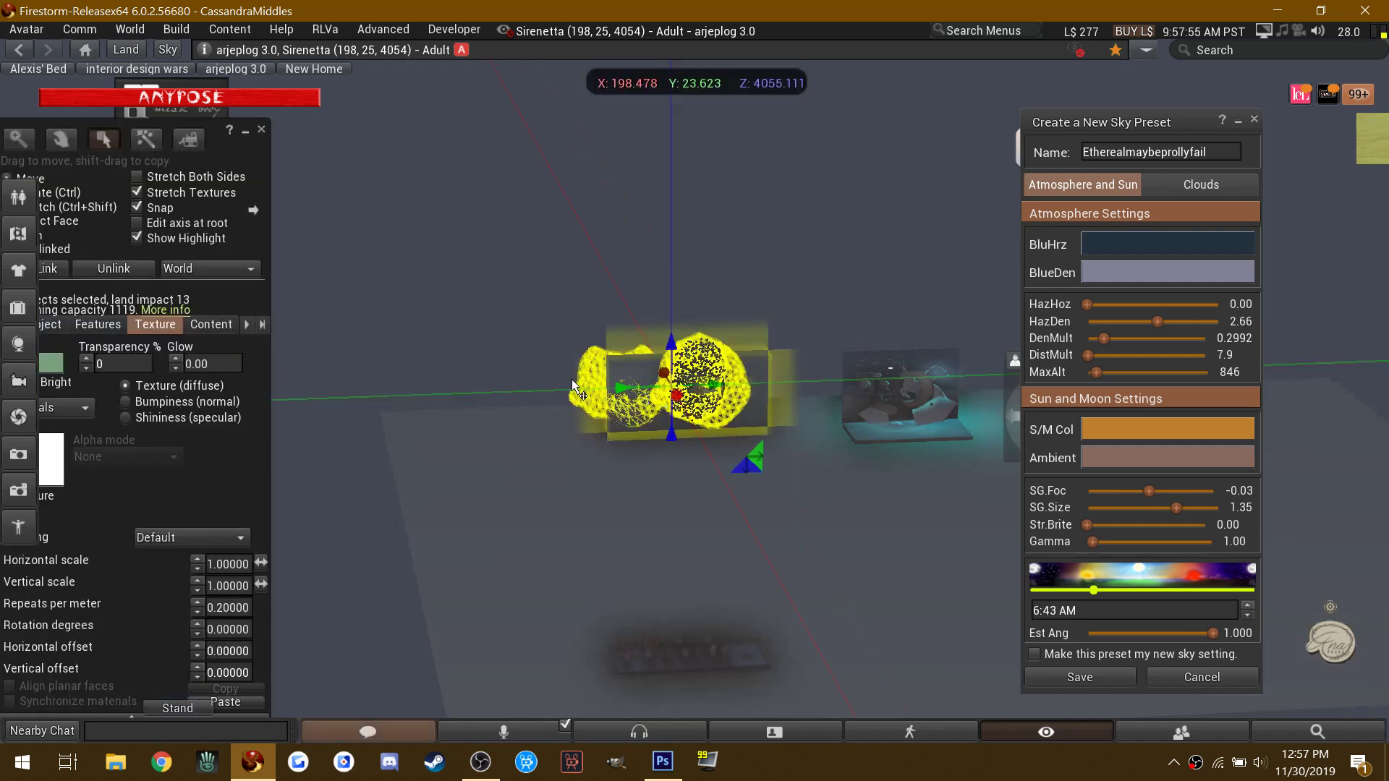
# Step: Rotate the selected set pieces to a Y rotation of 34.750 and finish editing
pyautogui.click(68, 195)
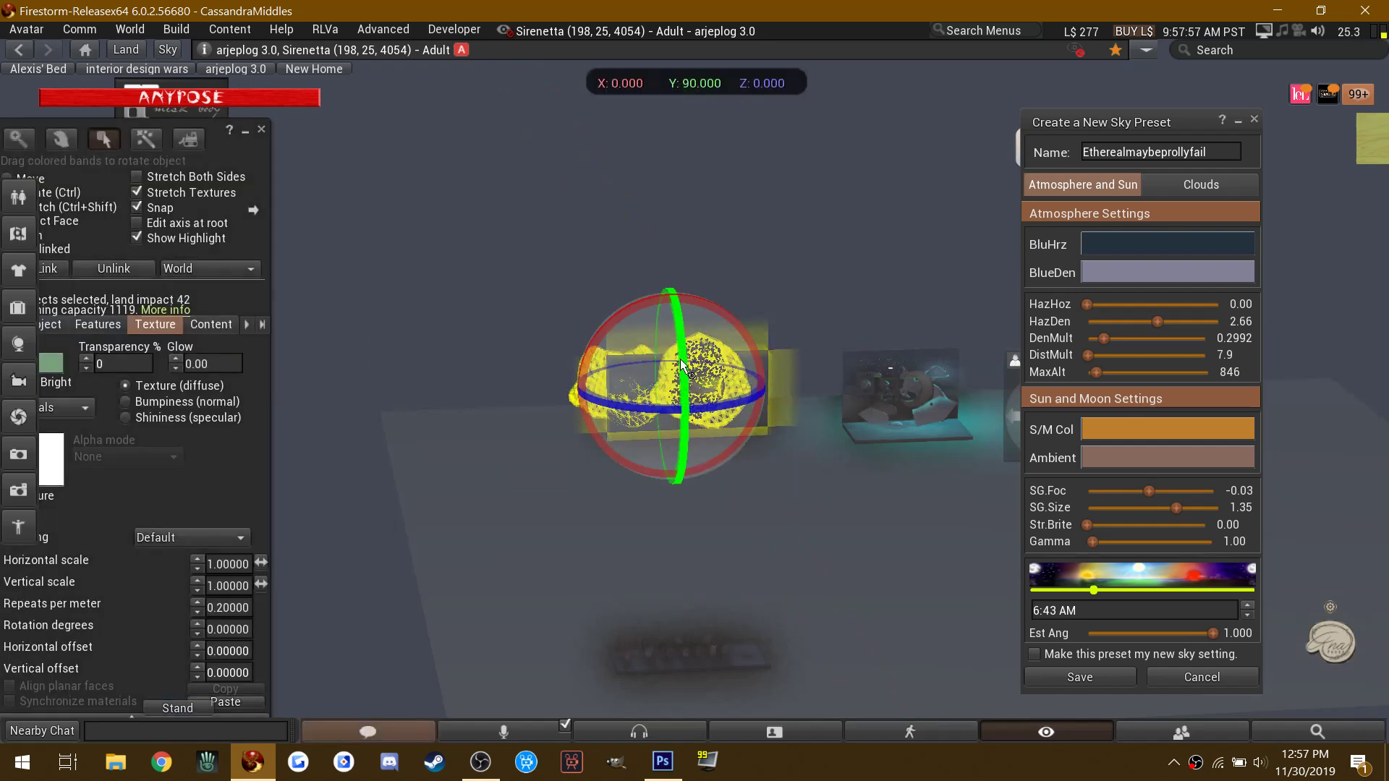
pyautogui.moveTo(682, 365); pyautogui.dragTo(681, 355)
pyautogui.moveTo(597, 266); pyautogui.dragTo(596, 268)
pyautogui.moveTo(678, 348); pyautogui.dragTo(688, 382)
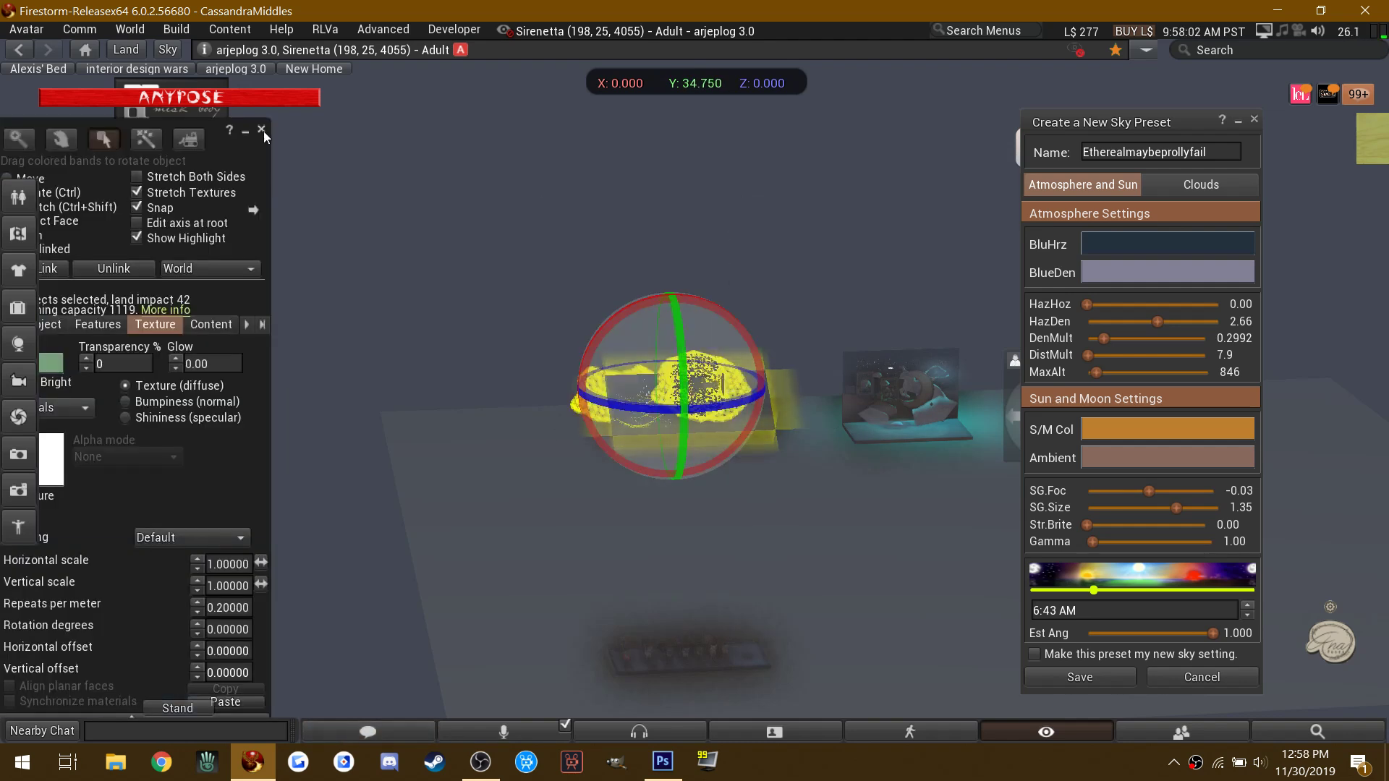
pyautogui.click(264, 132)
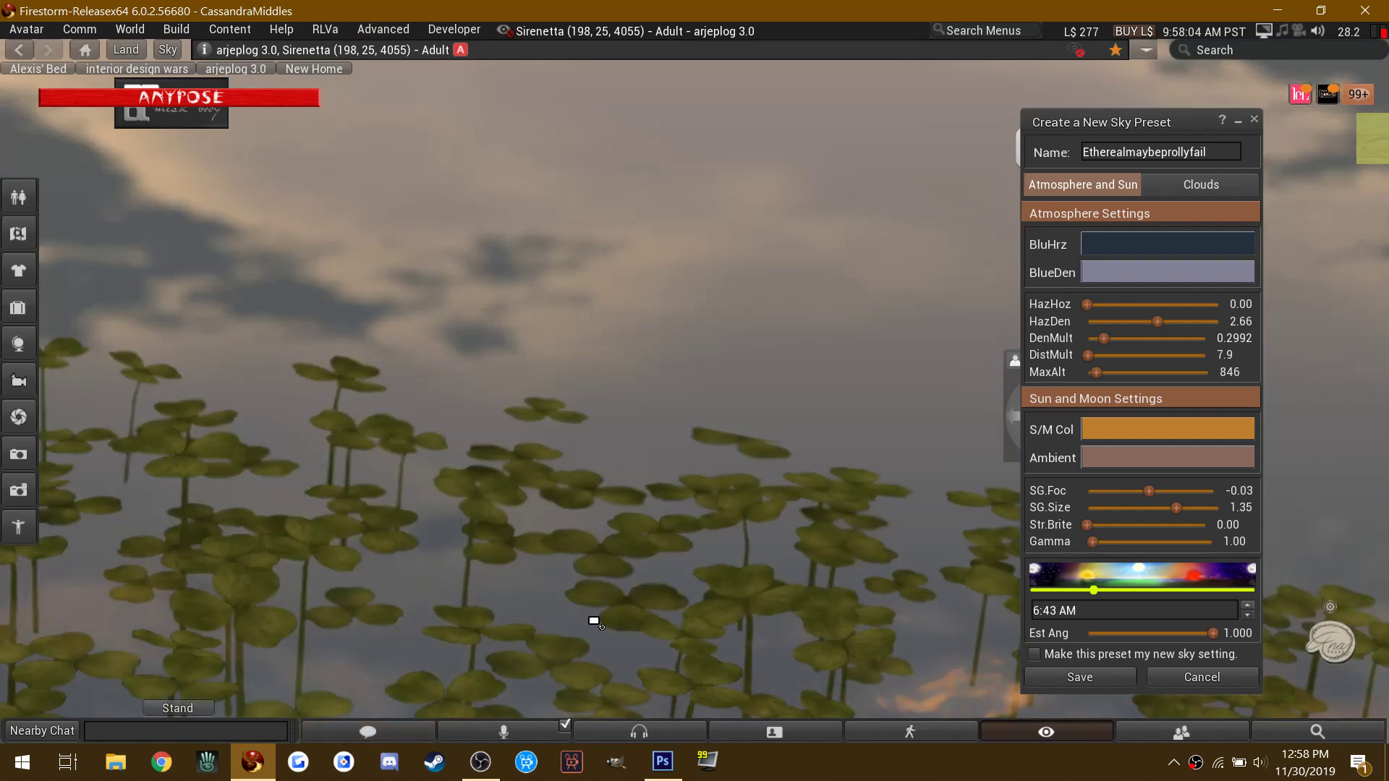
# Step: Rotate the pose stand at the avatar's feet to about X 87.3, Y 358.3, Z 357.0
pyautogui.press('Escape')
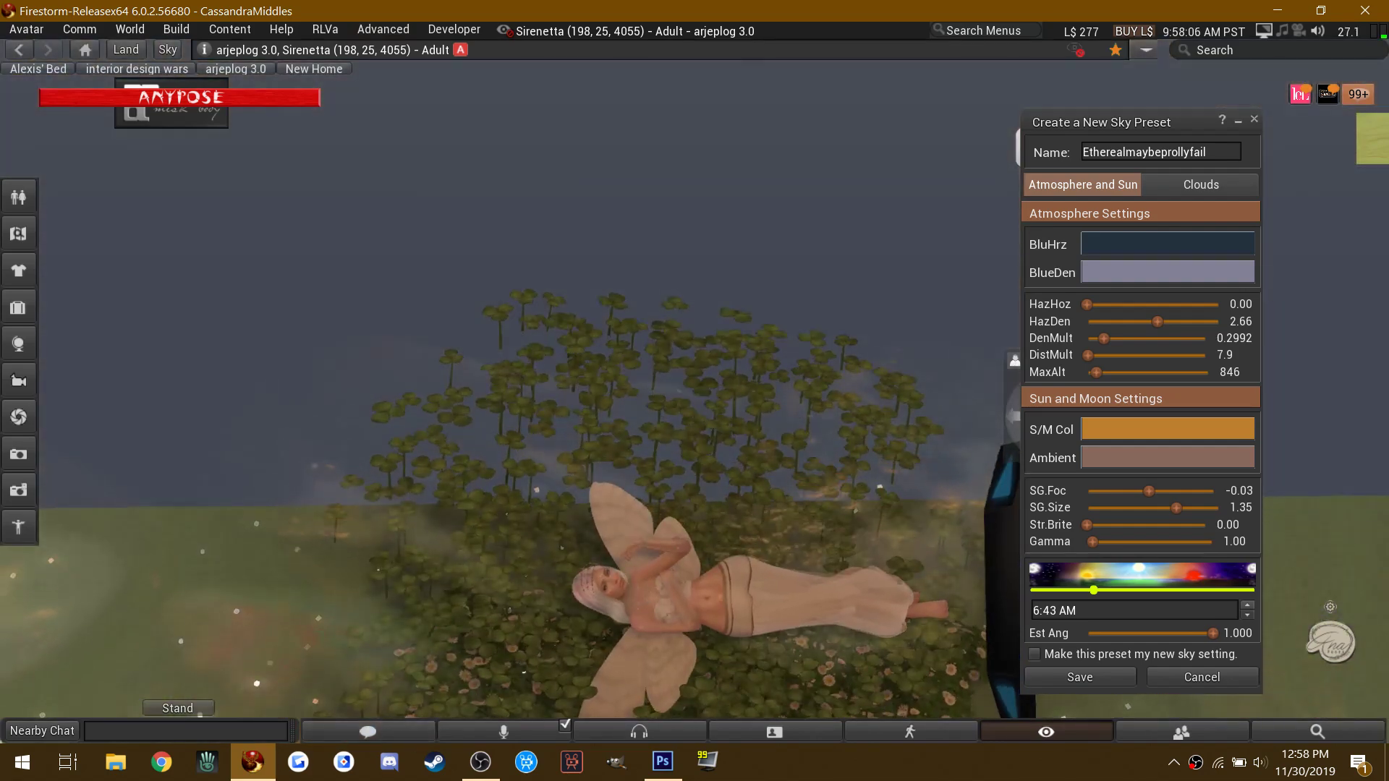
pyautogui.keyDown('alt'); pyautogui.moveTo(651, 553); pyautogui.dragTo(651, 449); pyautogui.keyUp('alt')
pyautogui.keyDown('alt'); pyautogui.moveTo(694, 405); pyautogui.dragTo(695, 340); pyautogui.keyUp('alt')
pyautogui.moveTo(695, 392)
pyautogui.keyDown('alt'); pyautogui.mouseDown()
pyautogui.moveTo(695, 333)
pyautogui.moveTo(695, 392)
pyautogui.mouseUp(); pyautogui.keyUp('alt')
pyautogui.keyDown('ctrl'); pyautogui.keyDown('alt'); pyautogui.moveTo(777, 354); pyautogui.dragTo(750, 356); pyautogui.keyUp('alt'); pyautogui.keyUp('ctrl')
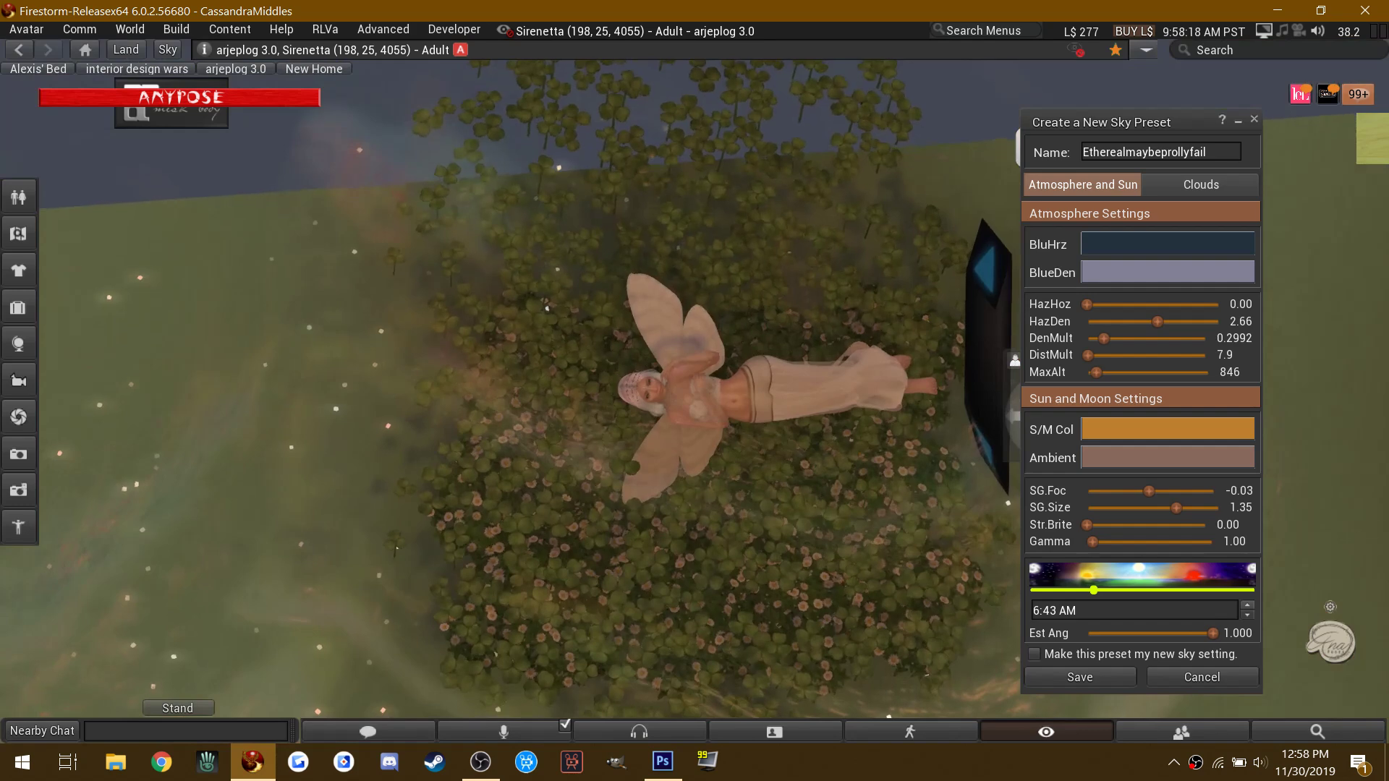
pyautogui.rightClick(985, 319)
pyautogui.click(1014, 340)
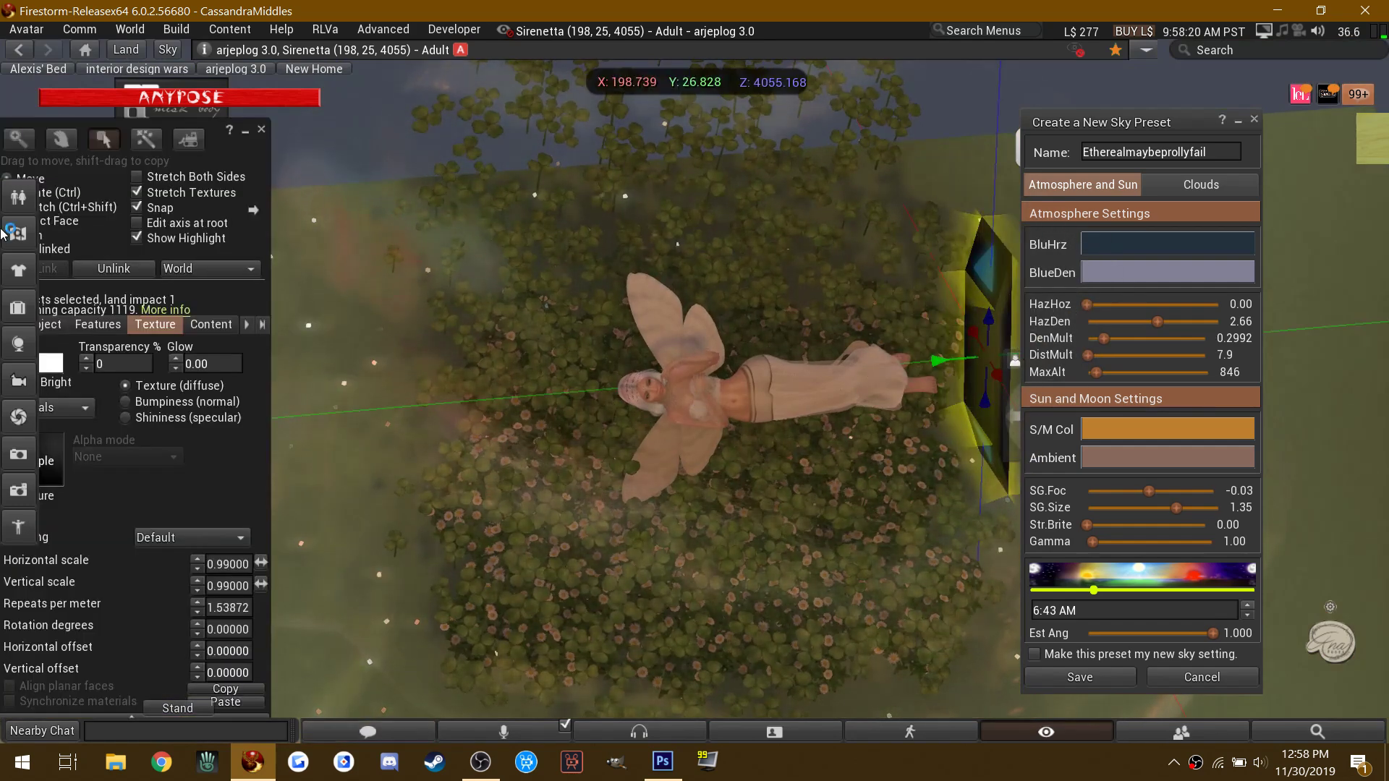
pyautogui.click(49, 194)
pyautogui.moveTo(1003, 302); pyautogui.dragTo(937, 318)
pyautogui.moveTo(969, 392); pyautogui.dragTo(1004, 372)
pyautogui.moveTo(909, 376); pyautogui.dragTo(948, 393)
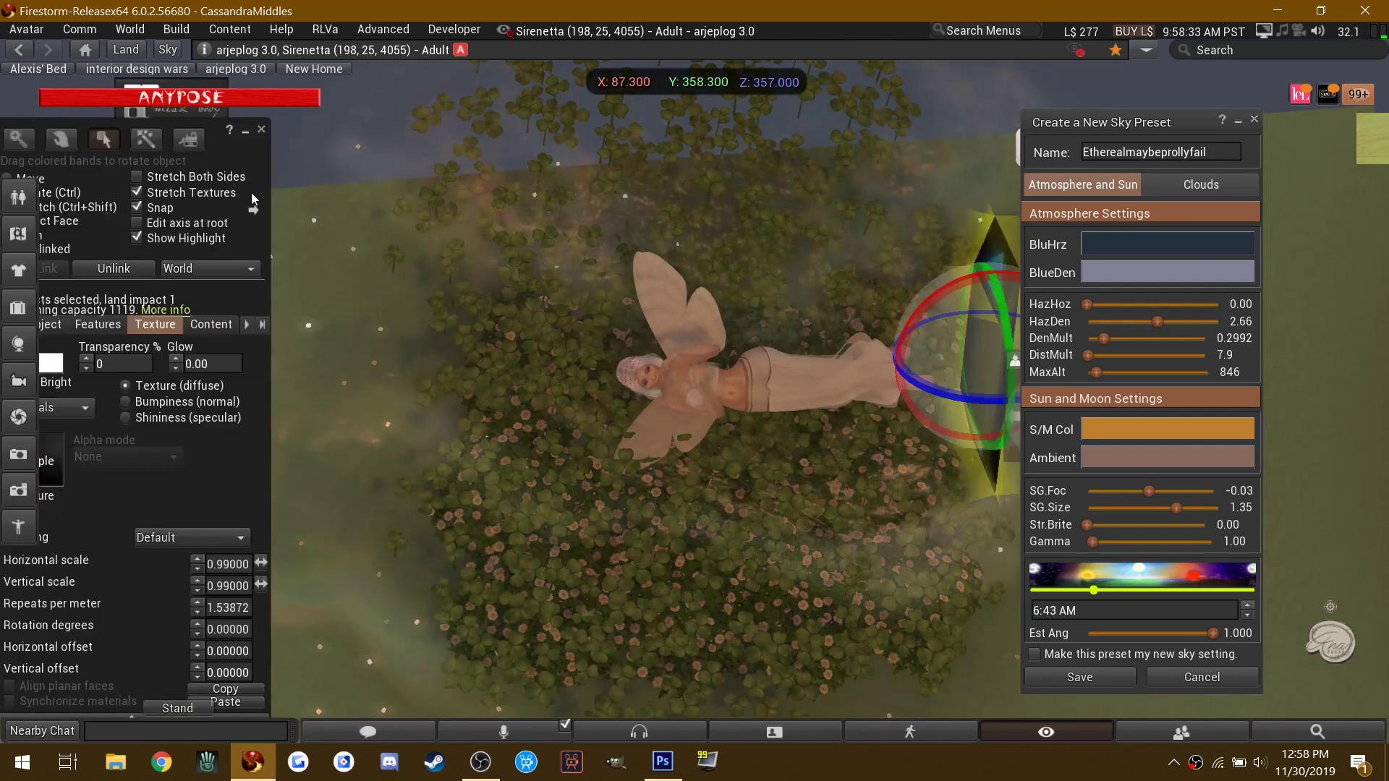
# Step: Move the pose stand slightly to reposition the avatar over the clover, and close the build window
pyautogui.click(33, 180)
pyautogui.moveTo(991, 372); pyautogui.dragTo(1002, 355)
pyautogui.click(262, 129)
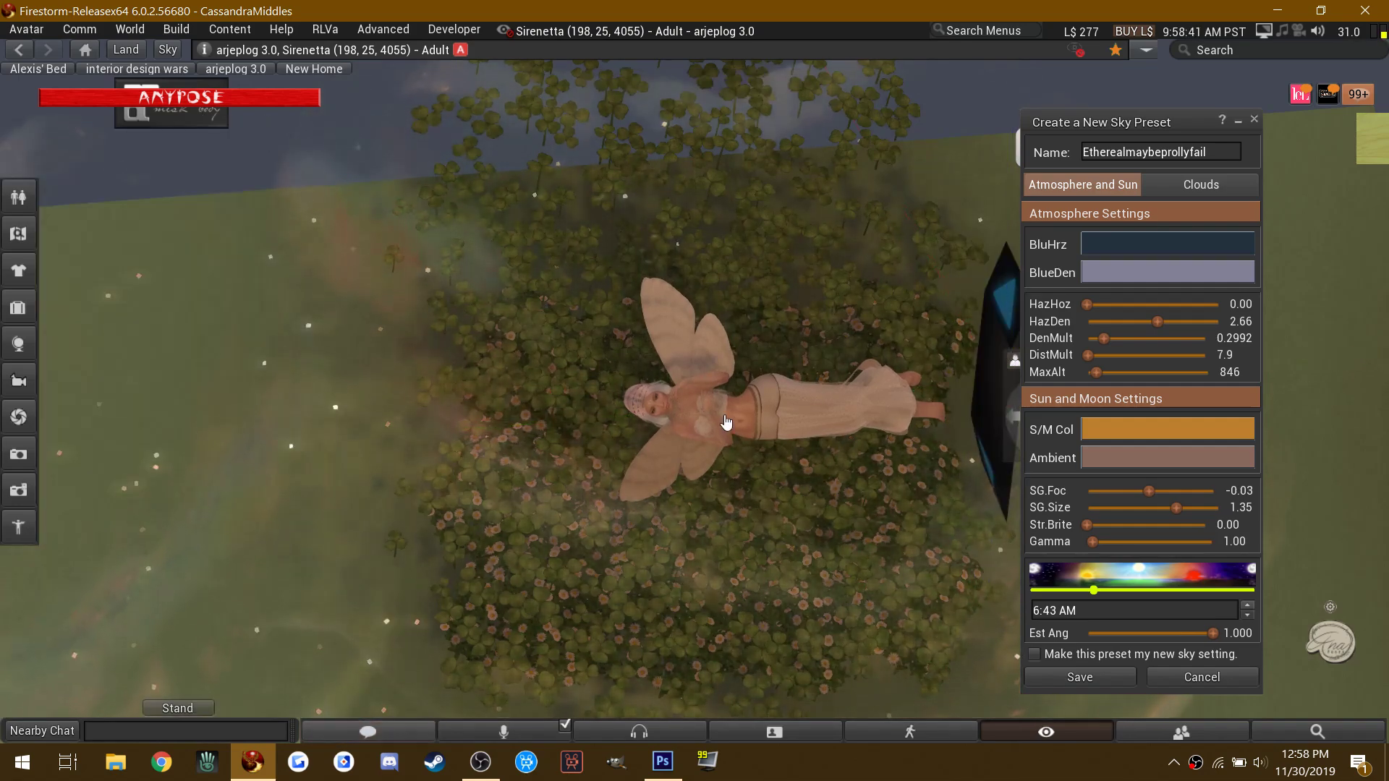
# Step: Check the avatar's lighting up close, tilt the pose stand further with Rotate and frame the avatar's upper body
pyautogui.press('super')
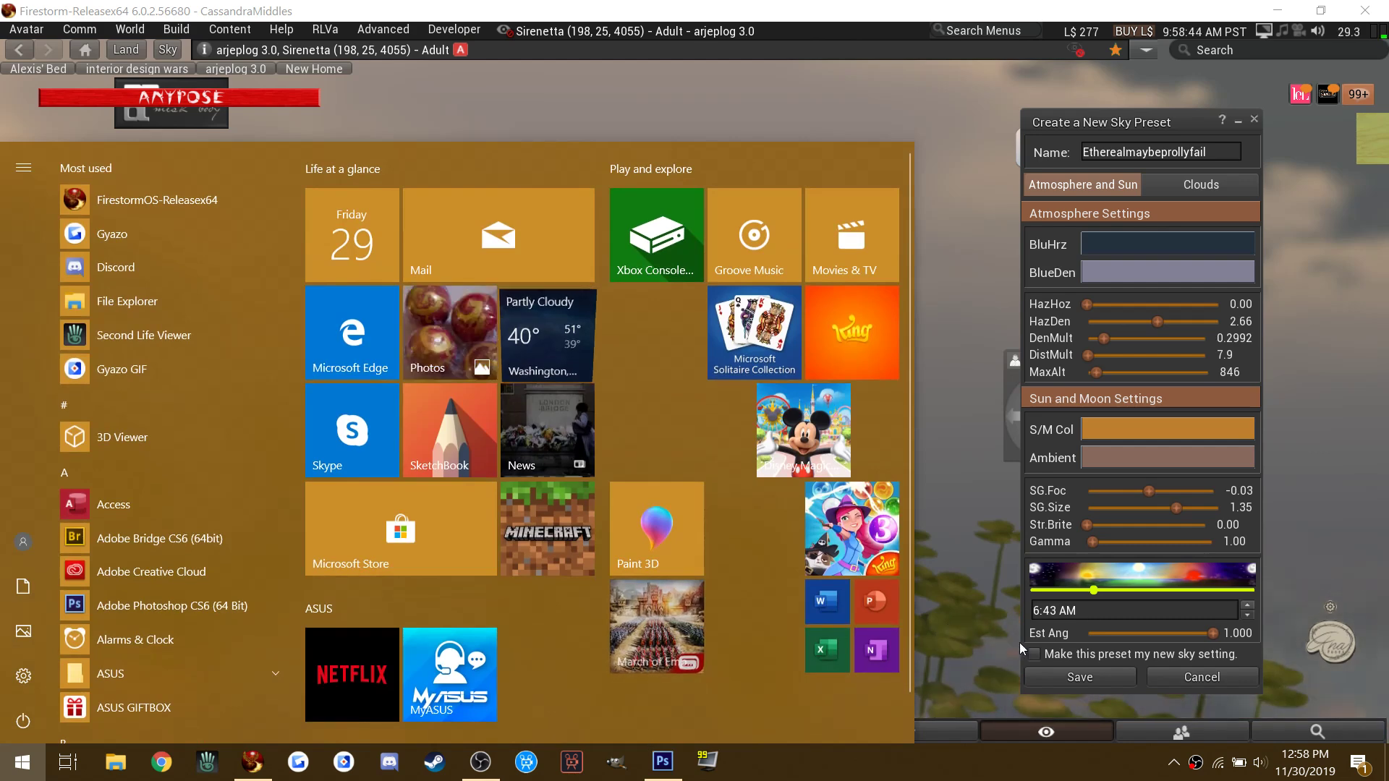
pyautogui.click(978, 618)
pyautogui.keyDown('ctrl'); pyautogui.keyDown('alt'); pyautogui.moveTo(523, 573); pyautogui.dragTo(724, 376); pyautogui.keyUp('alt'); pyautogui.keyUp('ctrl')
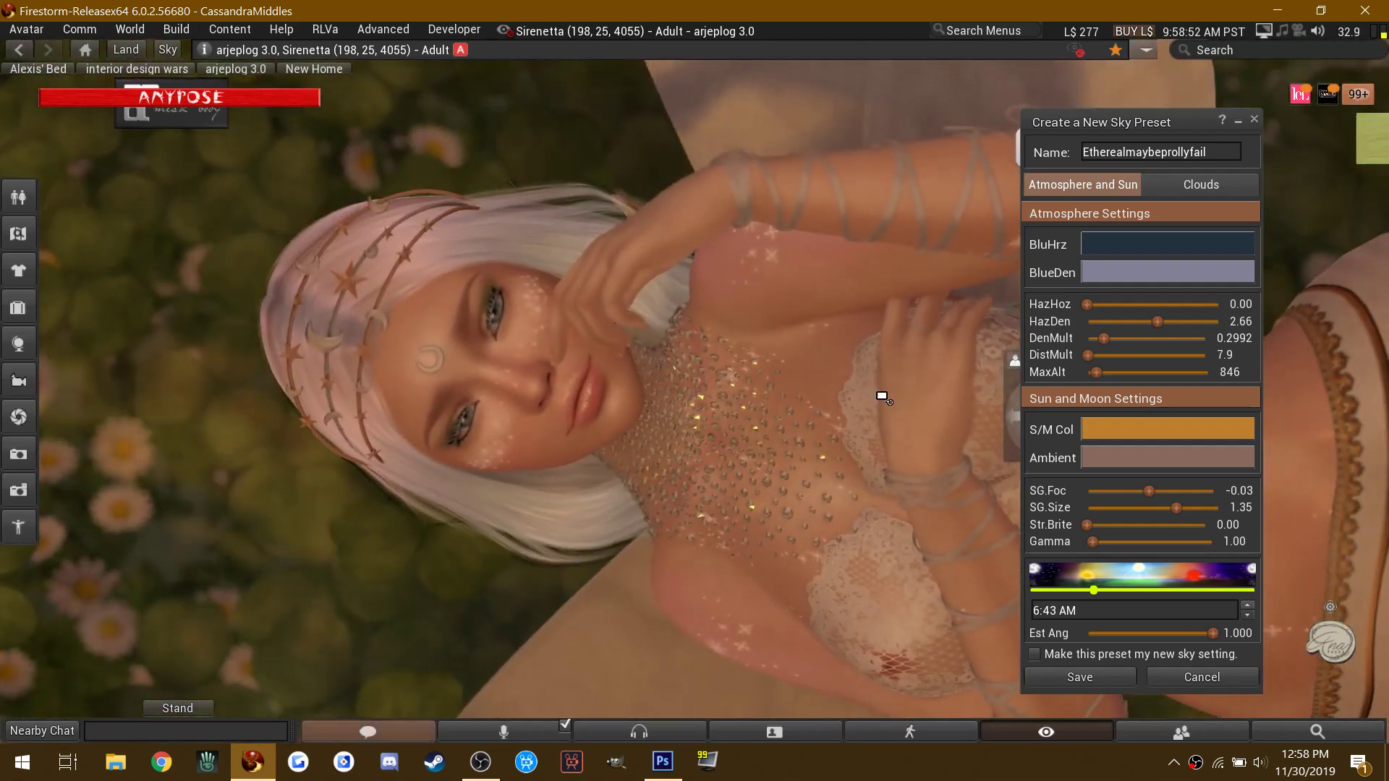
pyautogui.keyDown('alt'); pyautogui.click(875, 398); pyautogui.keyUp('alt')
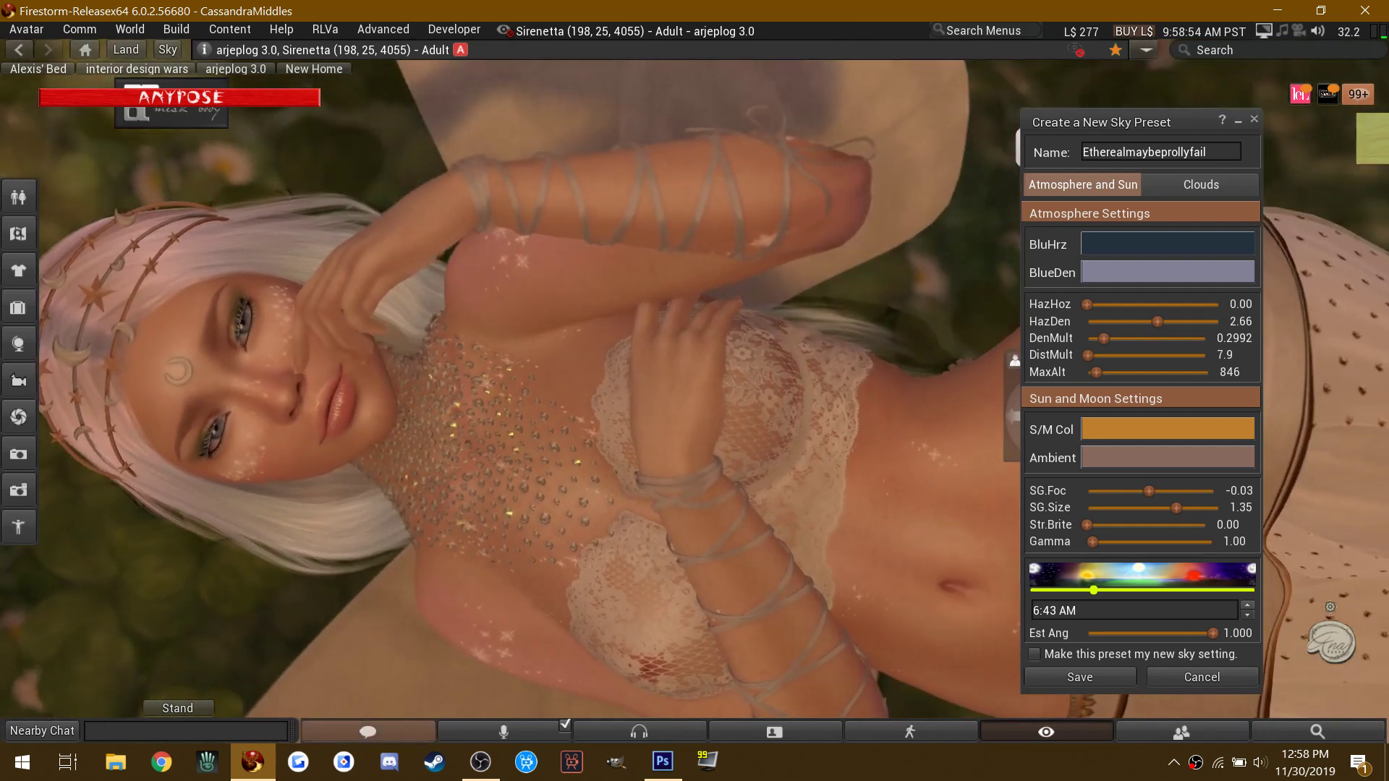
pyautogui.scroll(-10, 836, 395)
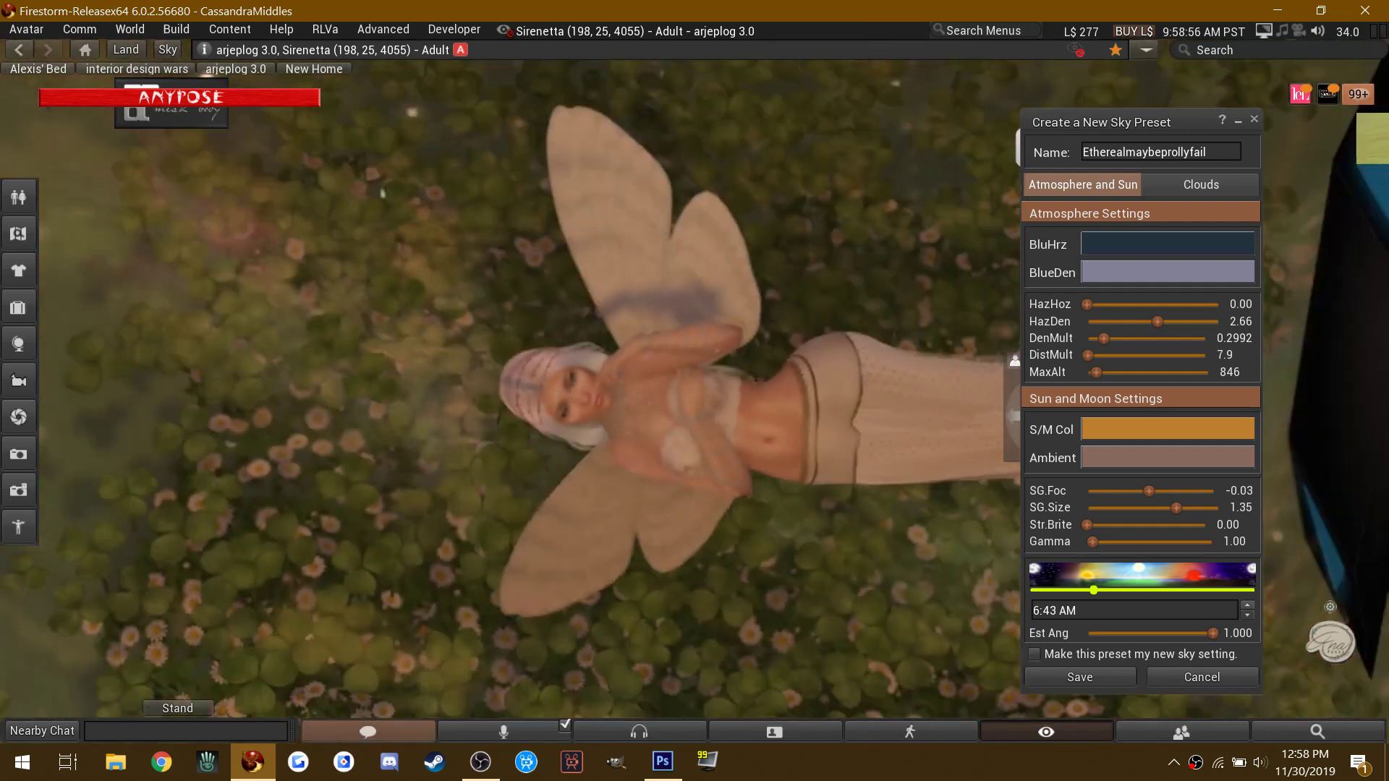
pyautogui.rightClick(964, 353)
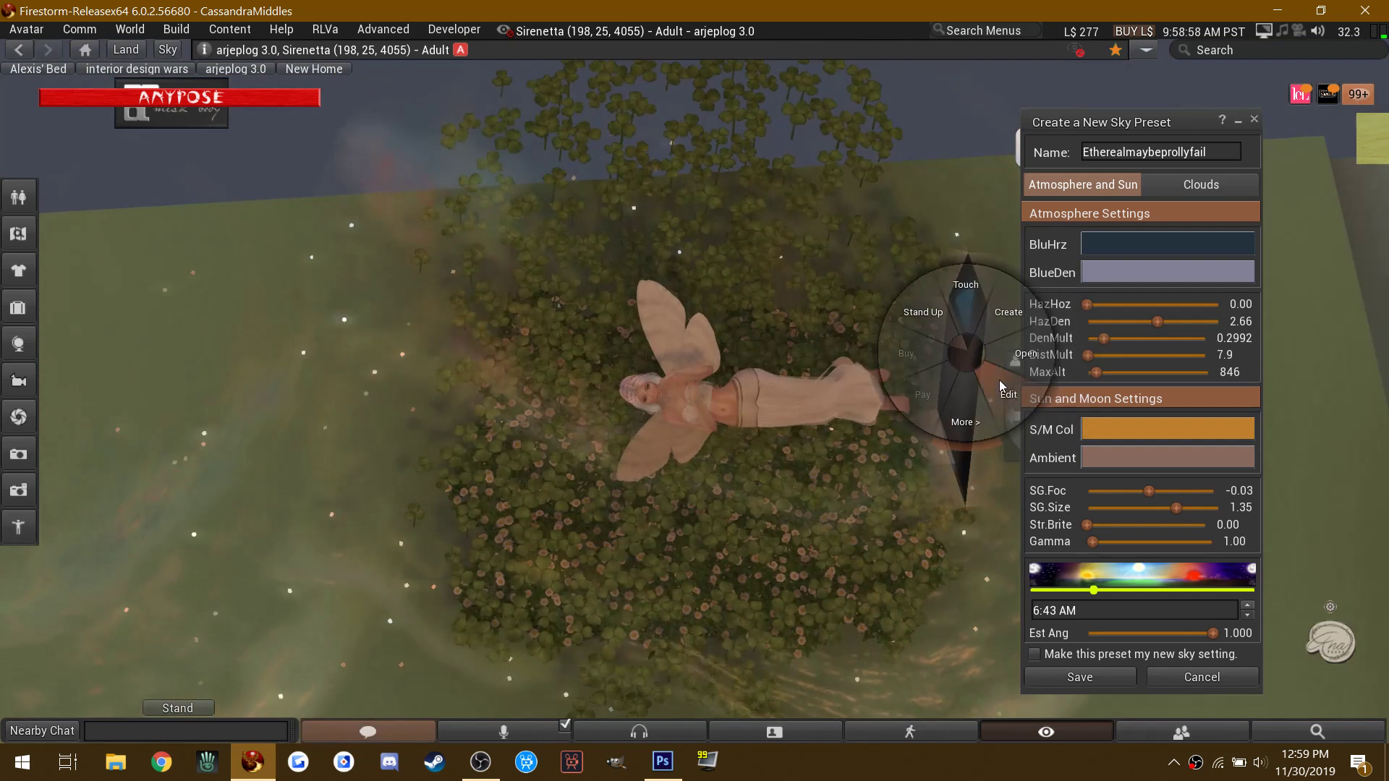
pyautogui.click(920, 330)
pyautogui.click(78, 194)
pyautogui.moveTo(917, 306); pyautogui.dragTo(913, 369)
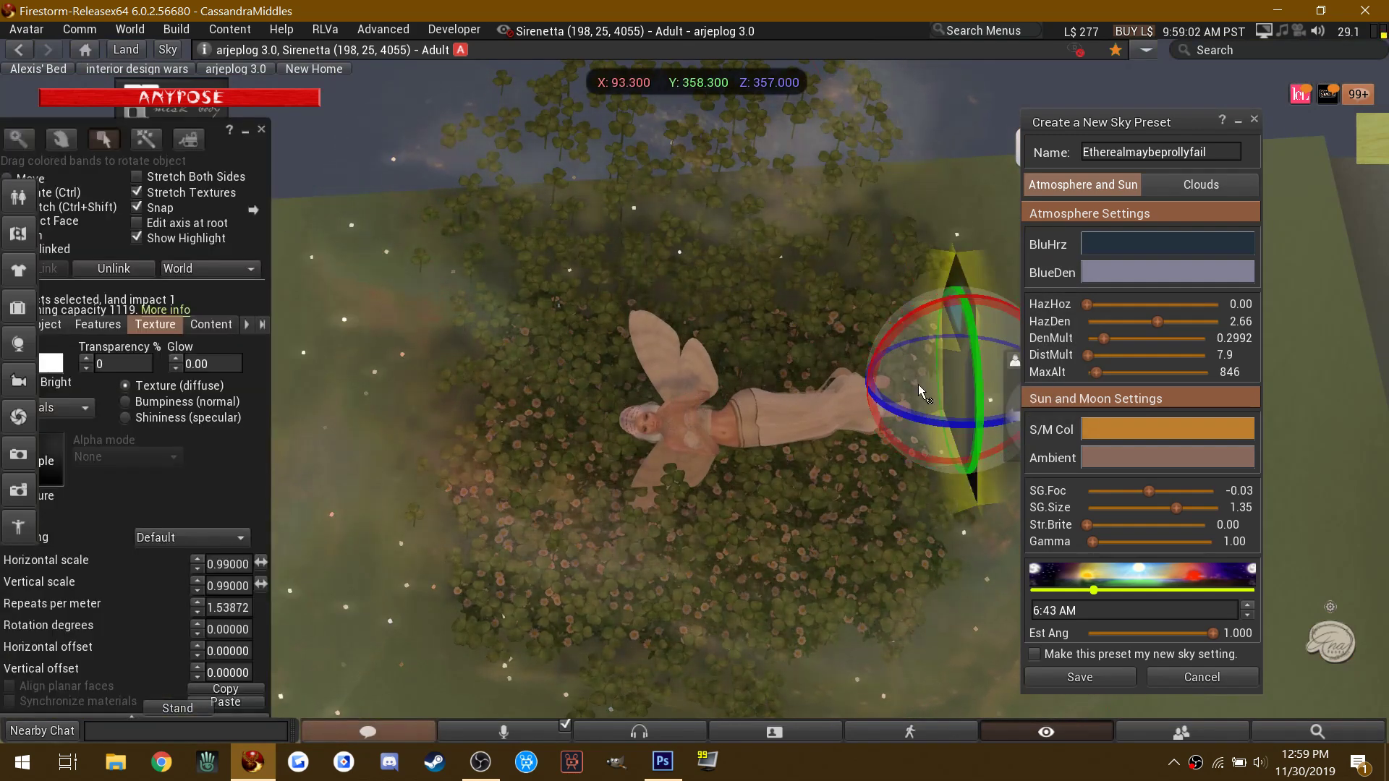
pyautogui.moveTo(974, 422); pyautogui.dragTo(1005, 357)
pyautogui.click(264, 132)
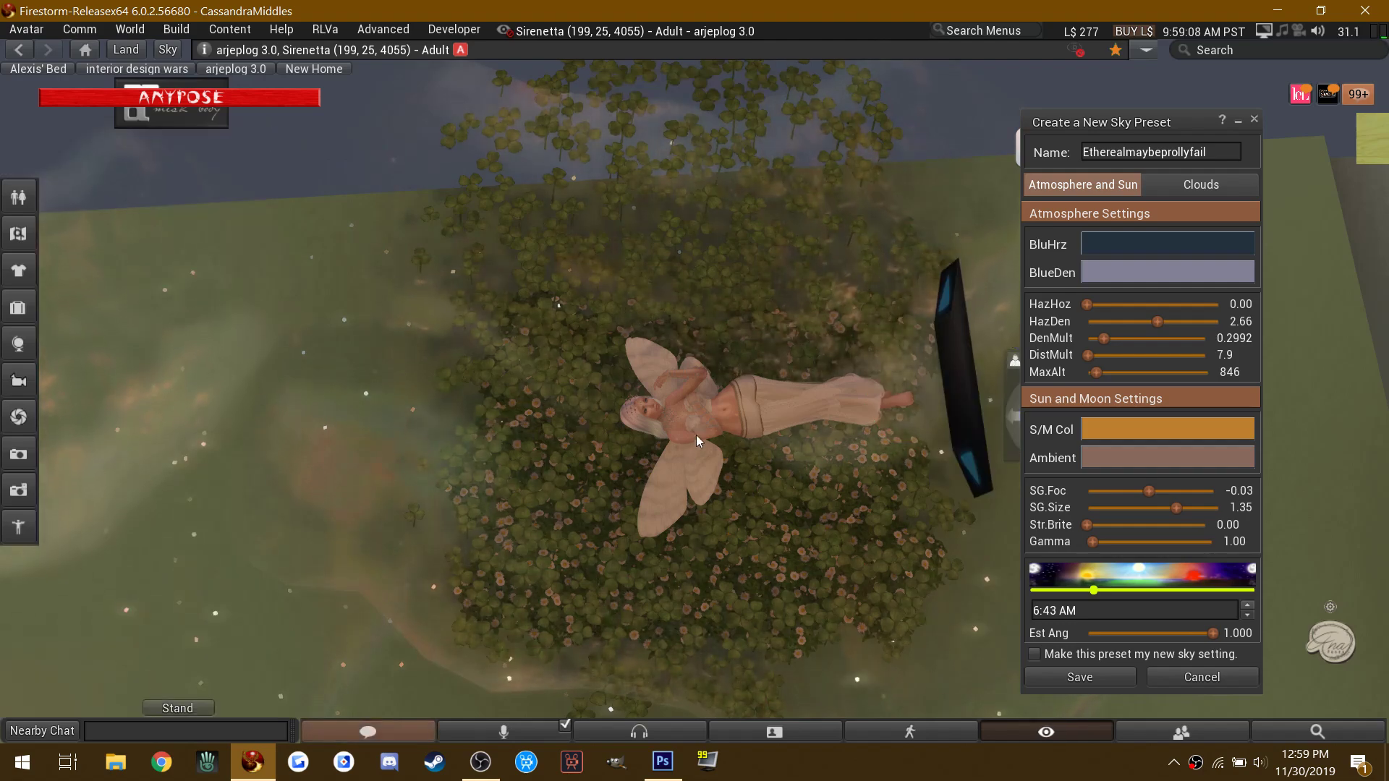
pyautogui.scroll(5, 696, 436)
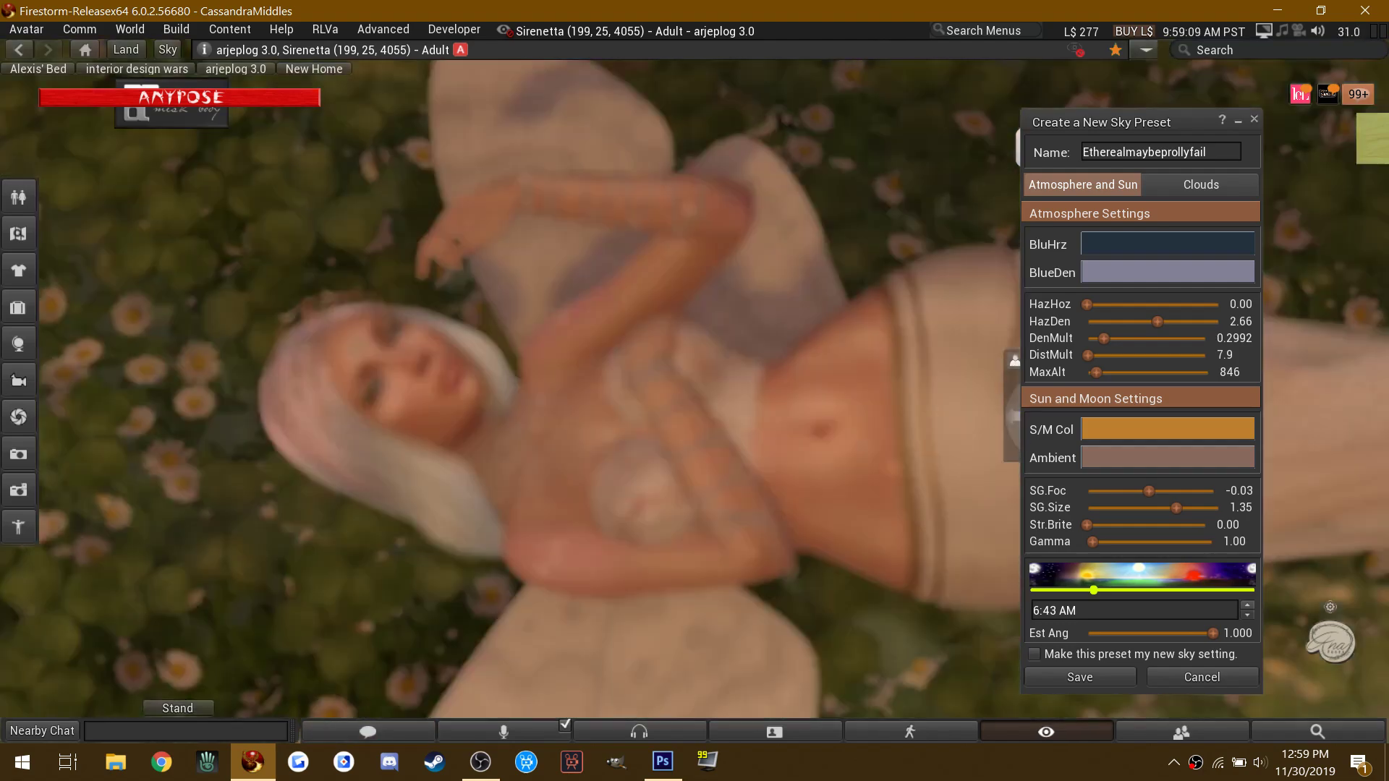
# Step: Zoom in on the avatar, minimise the sky preset editor and turn the head sideways with the LeLutka head animation HUD
pyautogui.scroll(5, 695, 436)
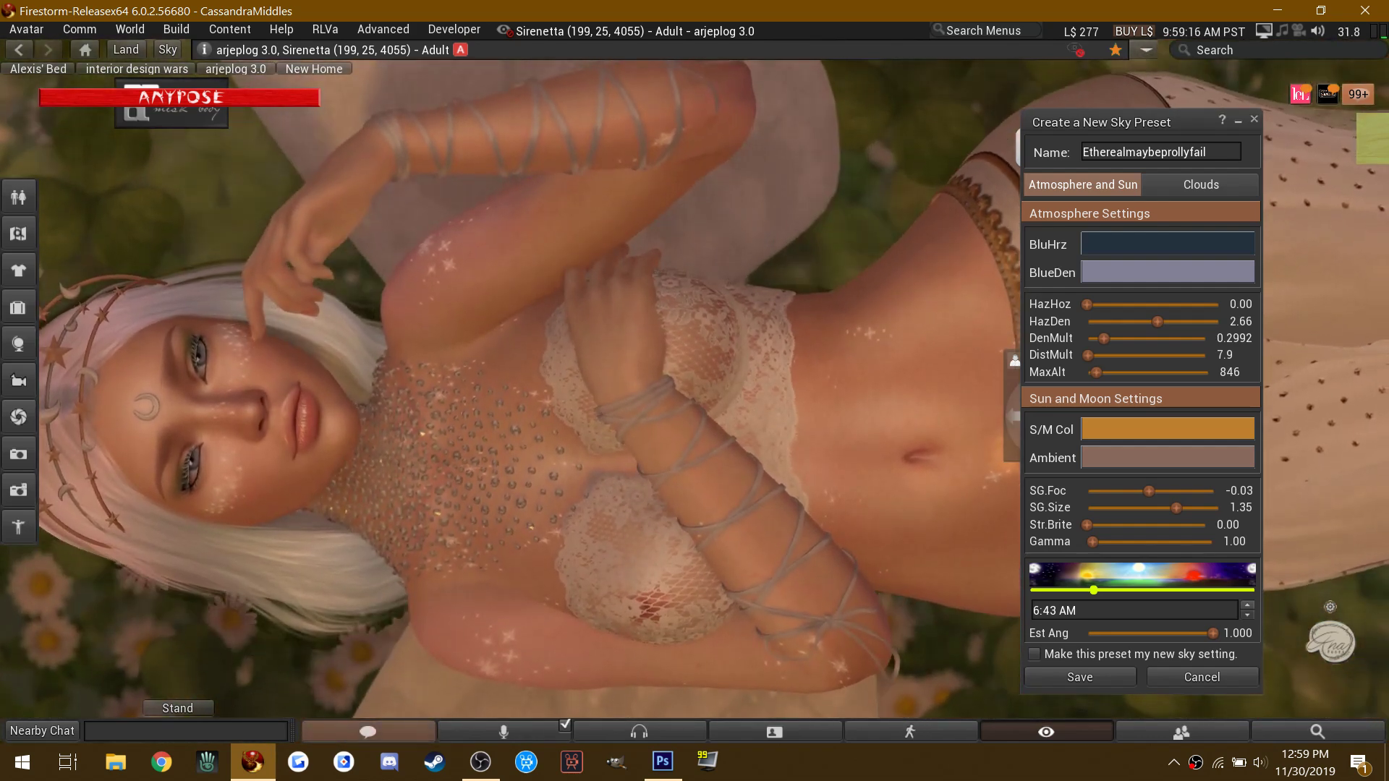
pyautogui.click(1238, 120)
pyautogui.click(1036, 149)
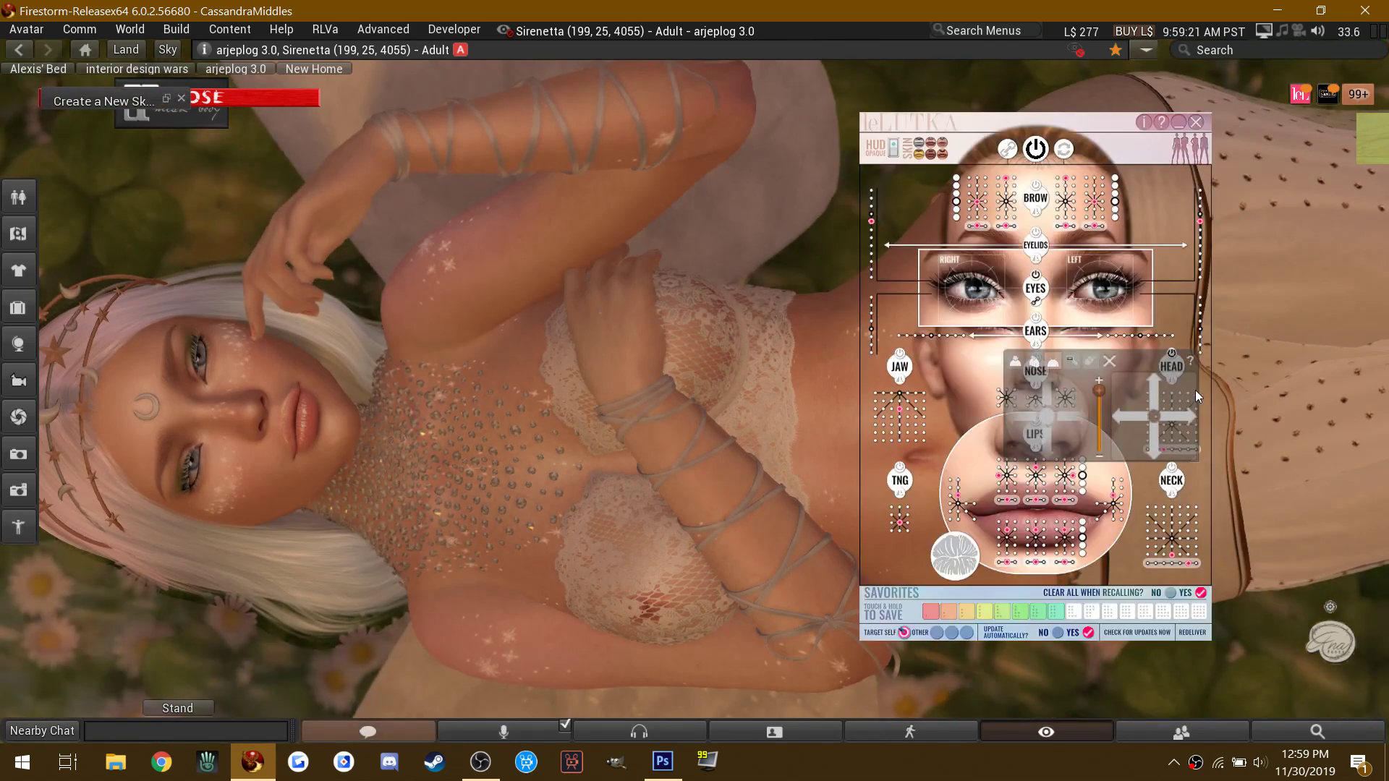
pyautogui.click(1061, 733)
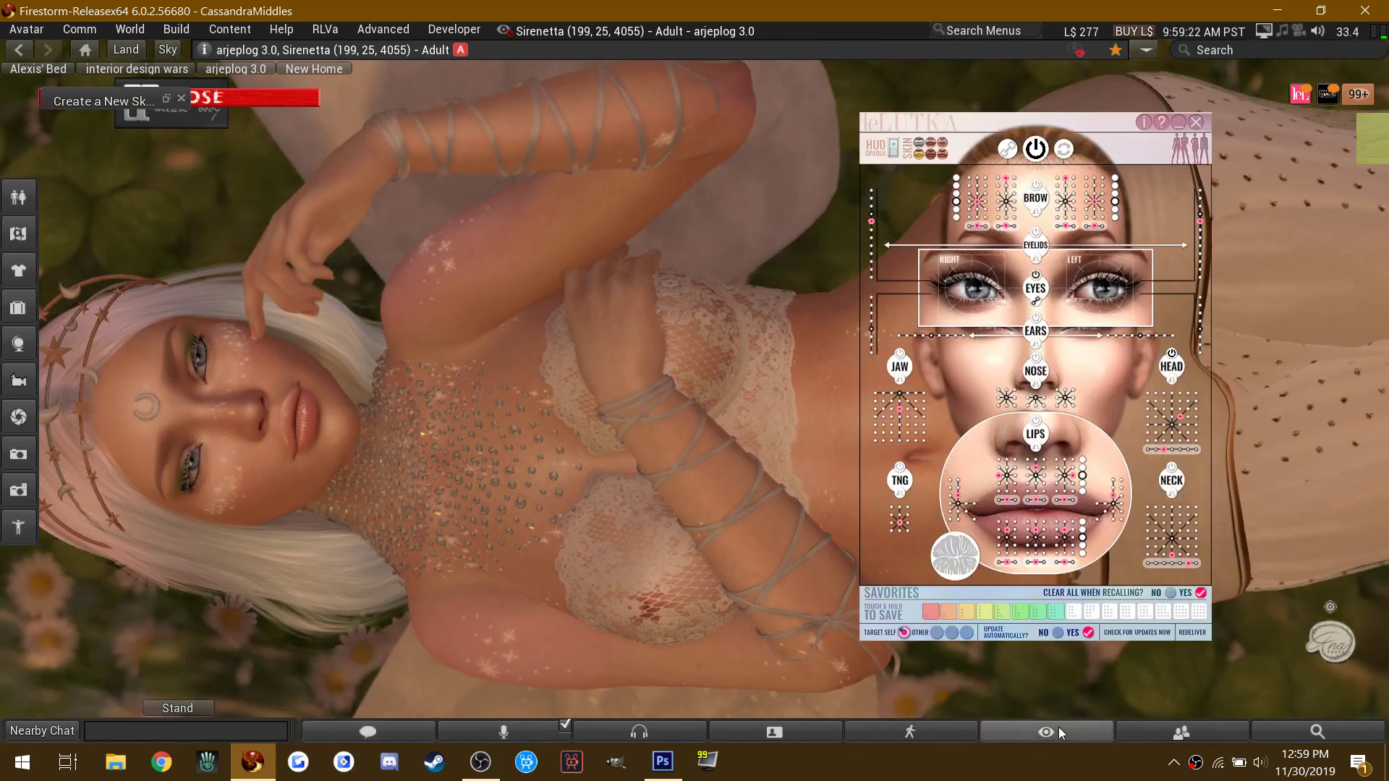
pyautogui.click(1195, 422)
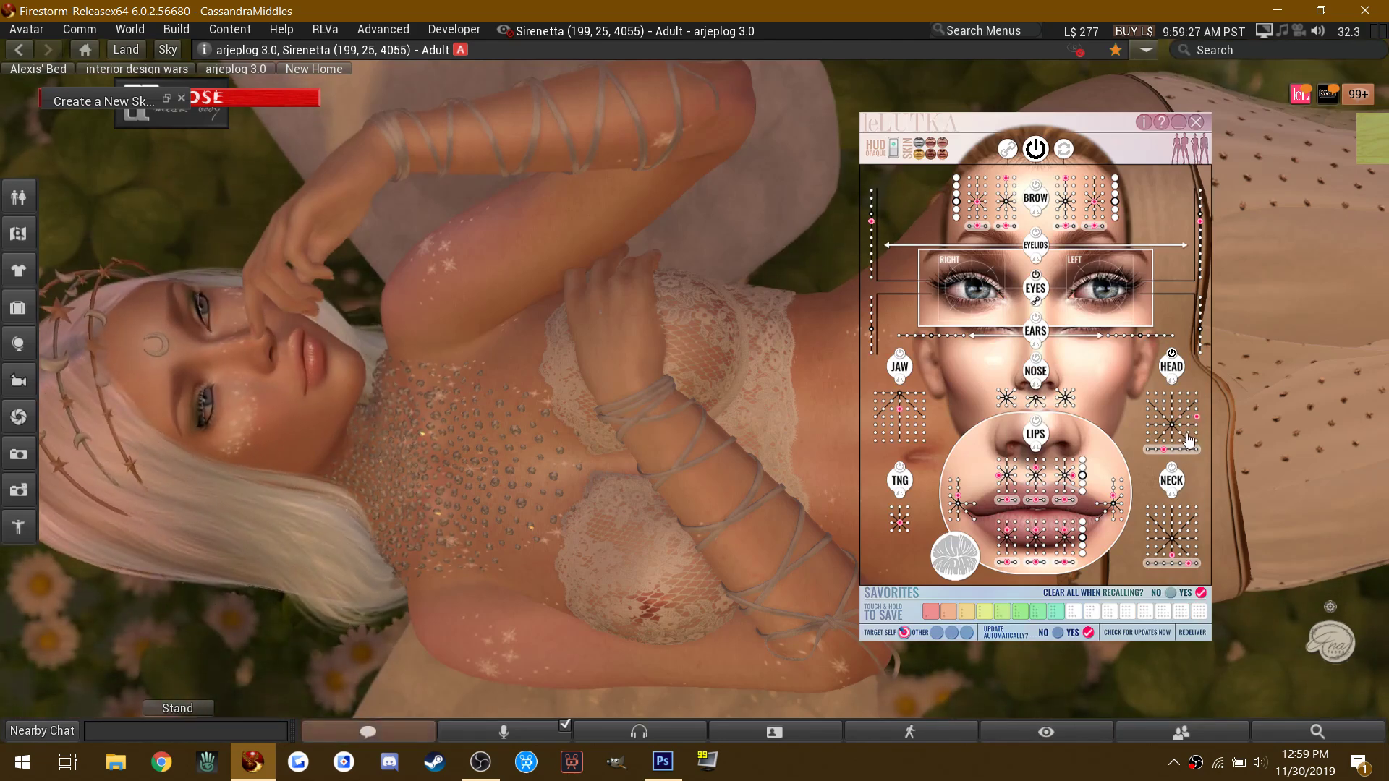
pyautogui.click(1179, 124)
# Step: Rotate the avatar's raised left upper arm away from the face with the AnyPose HUD, using three 5-degree steps
pyautogui.click(267, 106)
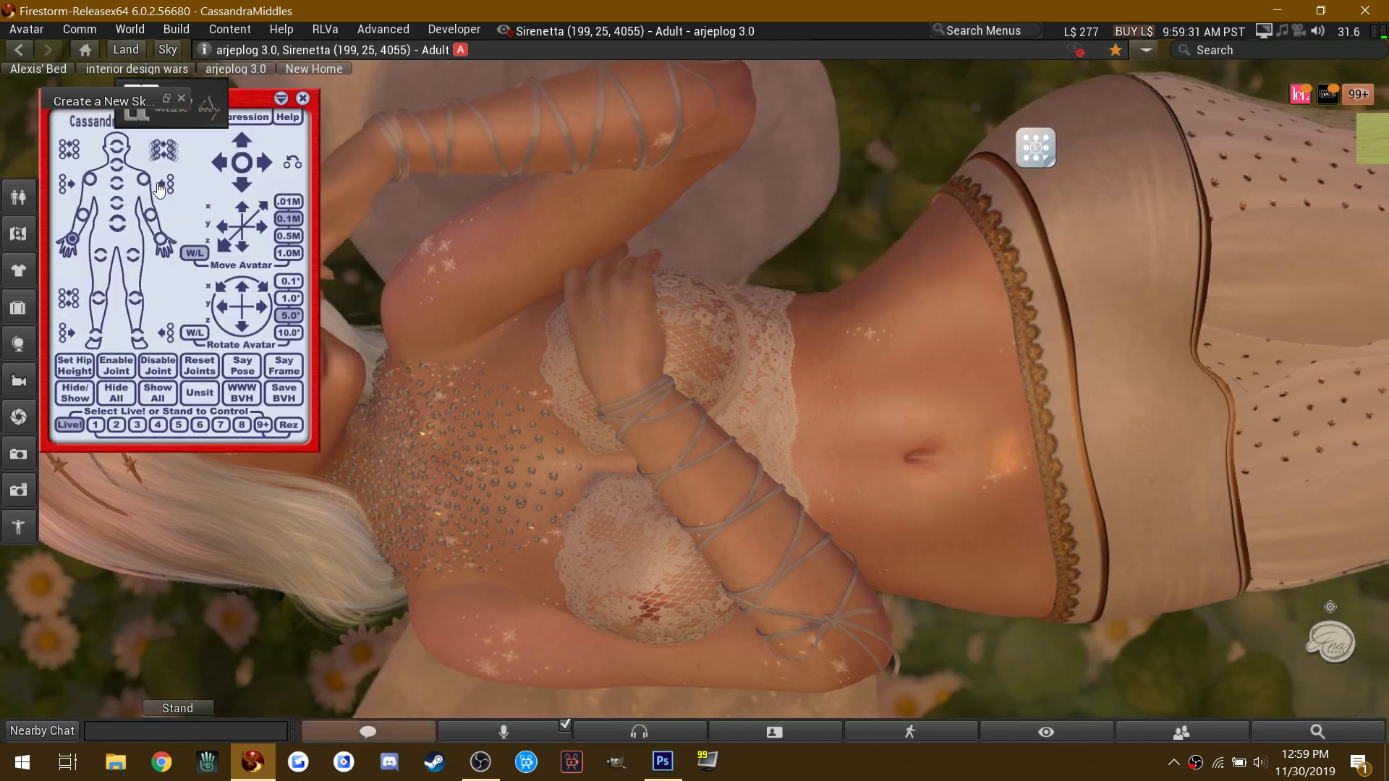
pyautogui.click(245, 189)
pyautogui.click(245, 189)
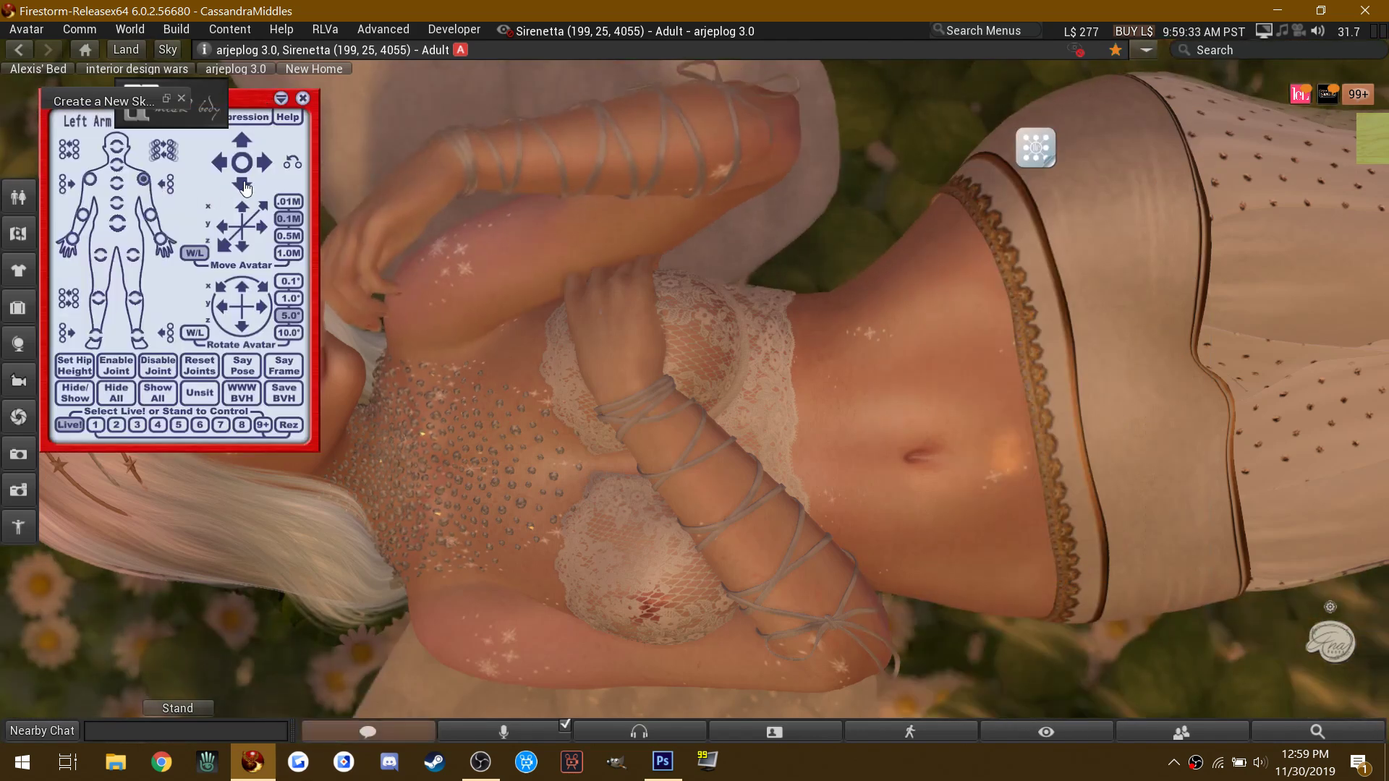
pyautogui.click(245, 189)
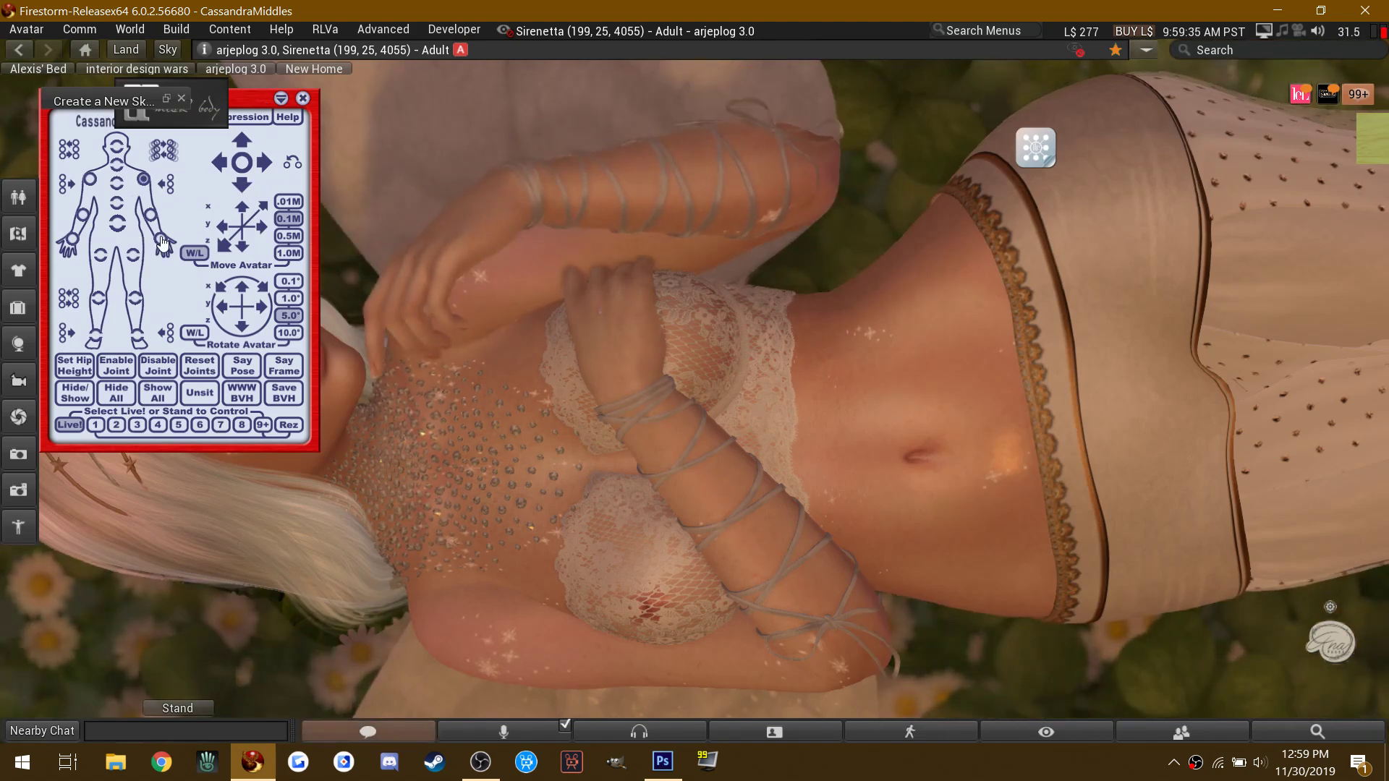
# Step: Rotate the left hand at the wrist in several directions so its palm turns upward beside the face
pyautogui.click(262, 162)
pyautogui.click(262, 163)
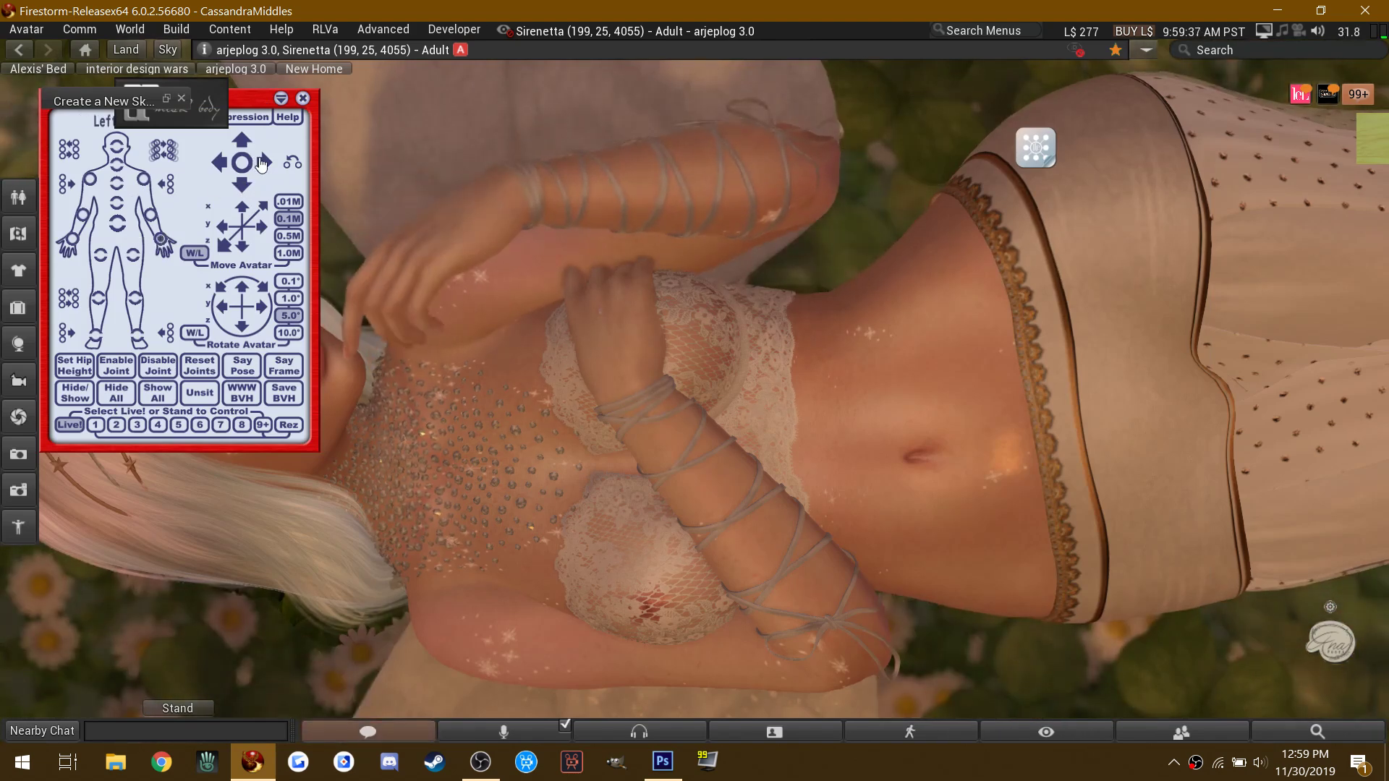
pyautogui.click(262, 163)
pyautogui.click(220, 163)
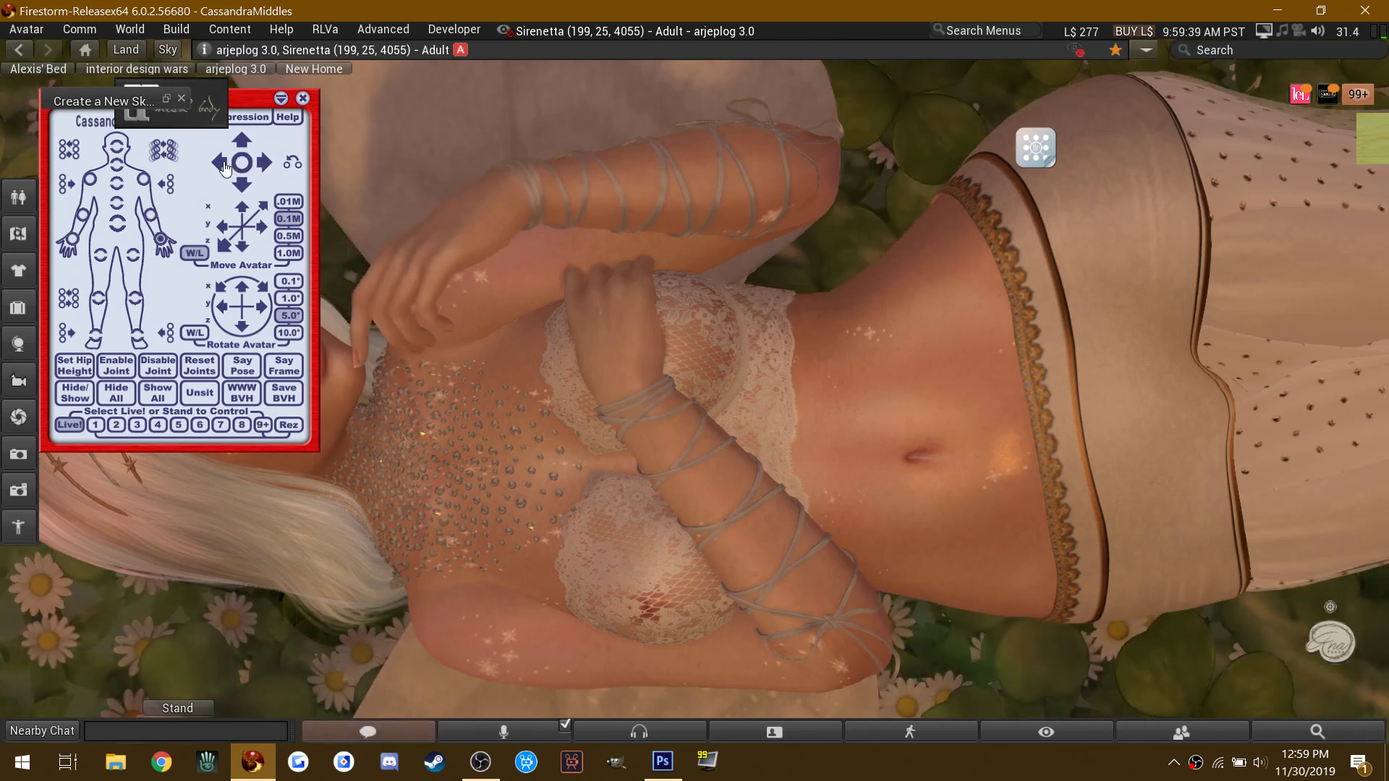
pyautogui.click(220, 163)
pyautogui.click(220, 163)
pyautogui.click(220, 163)
pyautogui.click(243, 147)
pyautogui.click(243, 147)
pyautogui.click(243, 146)
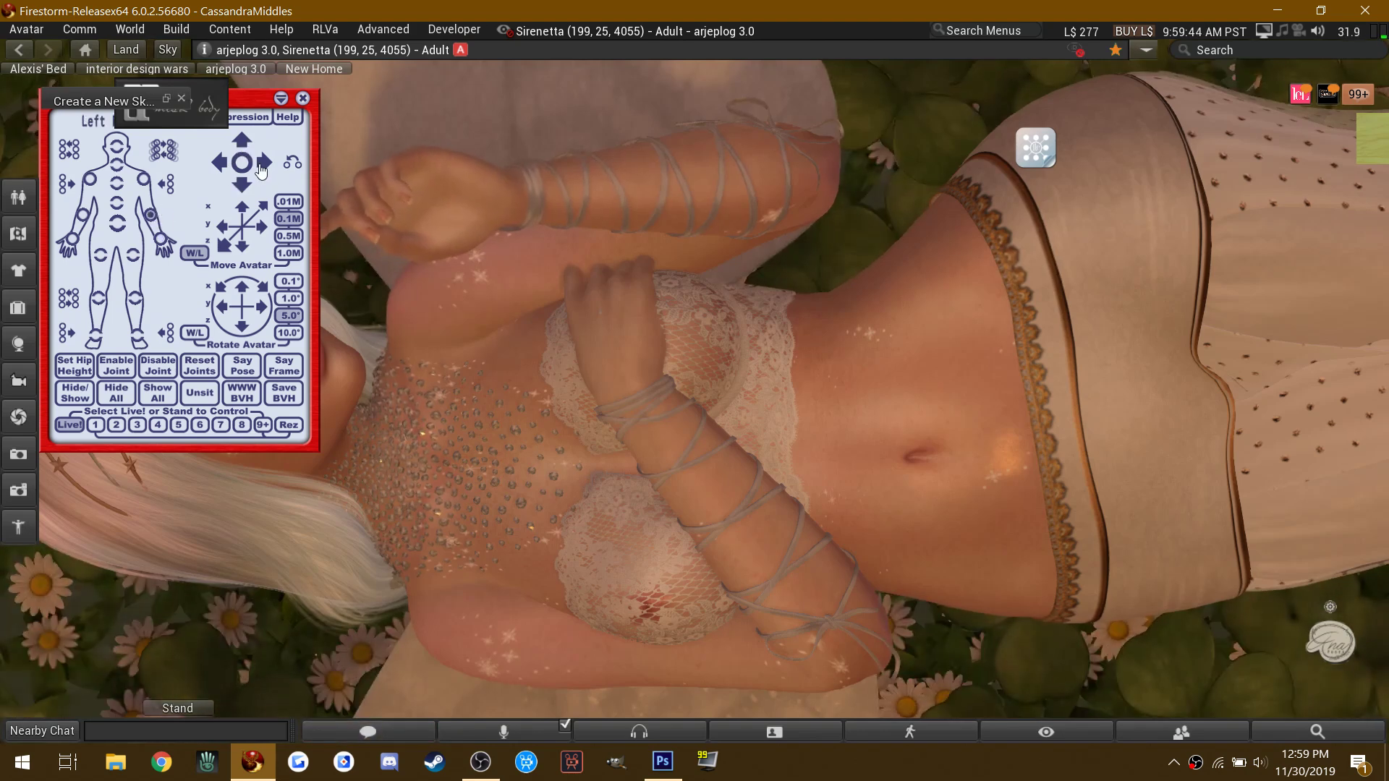
# Step: Rotate the left forearm at the elbow so it lifts away from the shoulder with the hand raised
pyautogui.click(261, 165)
pyautogui.click(260, 165)
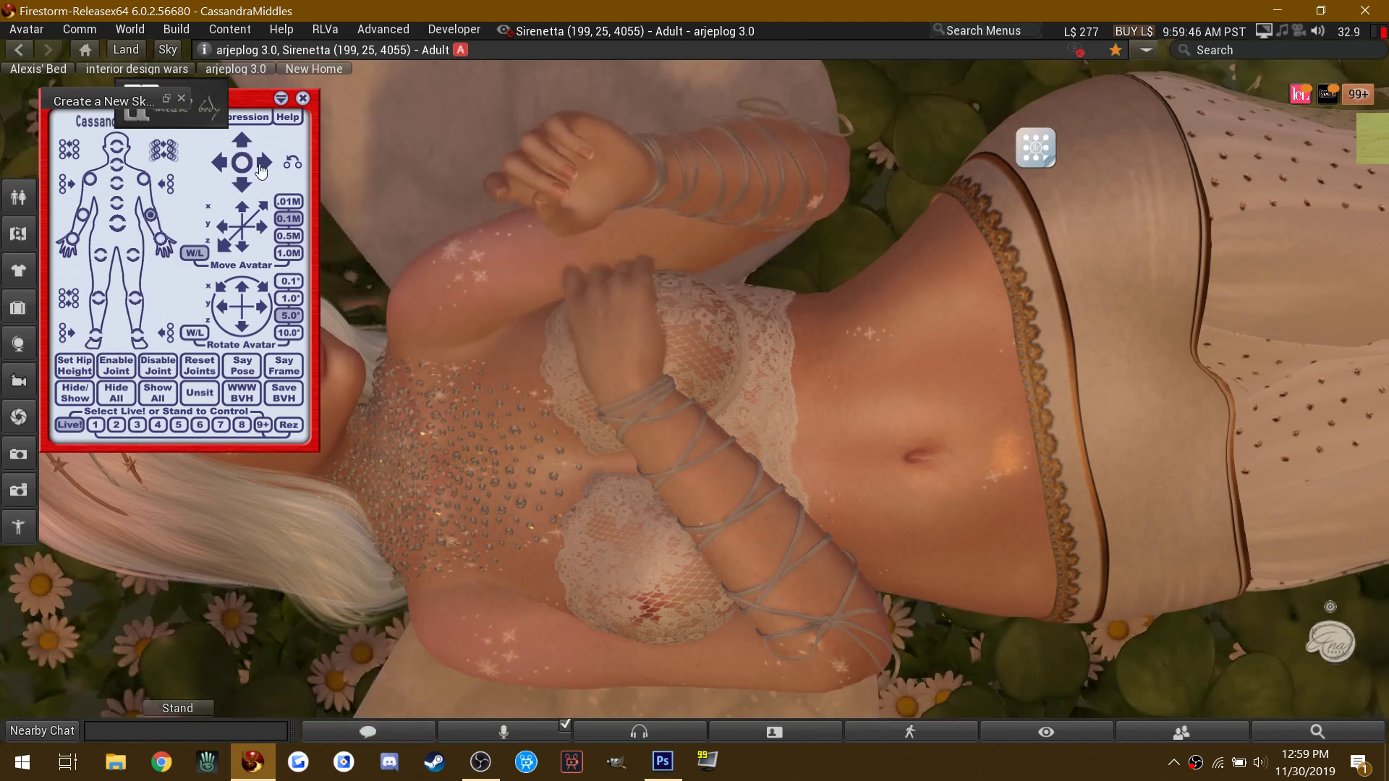
pyautogui.click(261, 166)
pyautogui.click(243, 148)
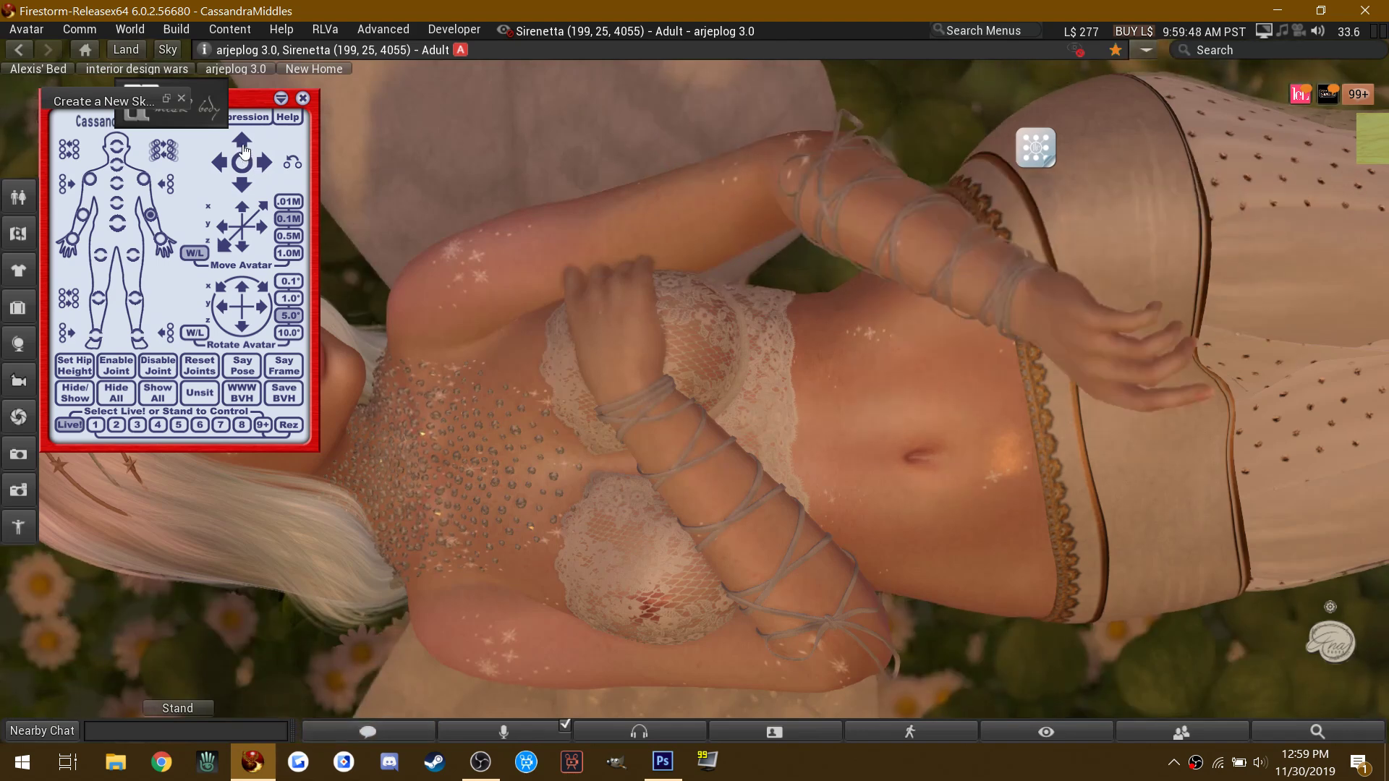
pyautogui.click(243, 148)
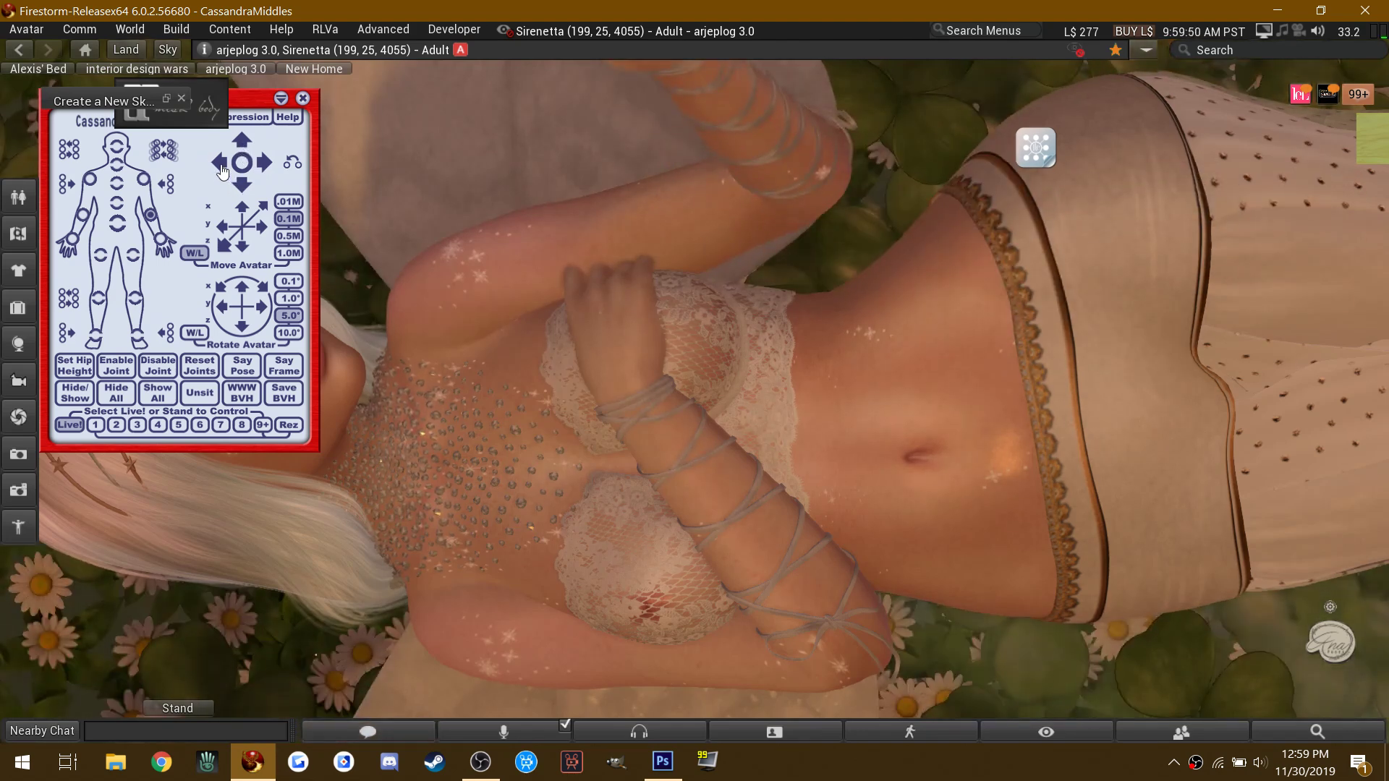
pyautogui.click(222, 171)
pyautogui.click(222, 172)
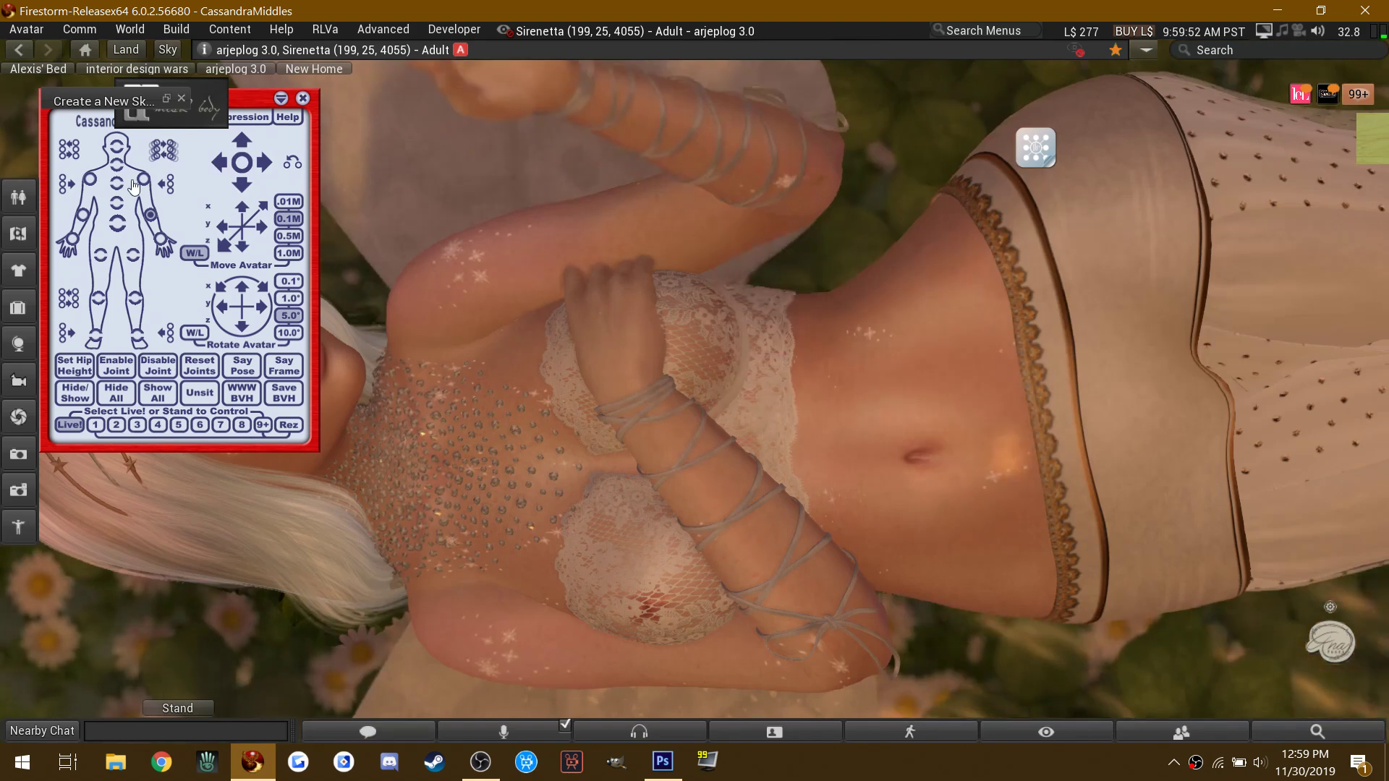
# Step: Bring the left upper arm closer to the chest, turn the left hand slightly and collapse the AnyPose HUD
pyautogui.click(243, 190)
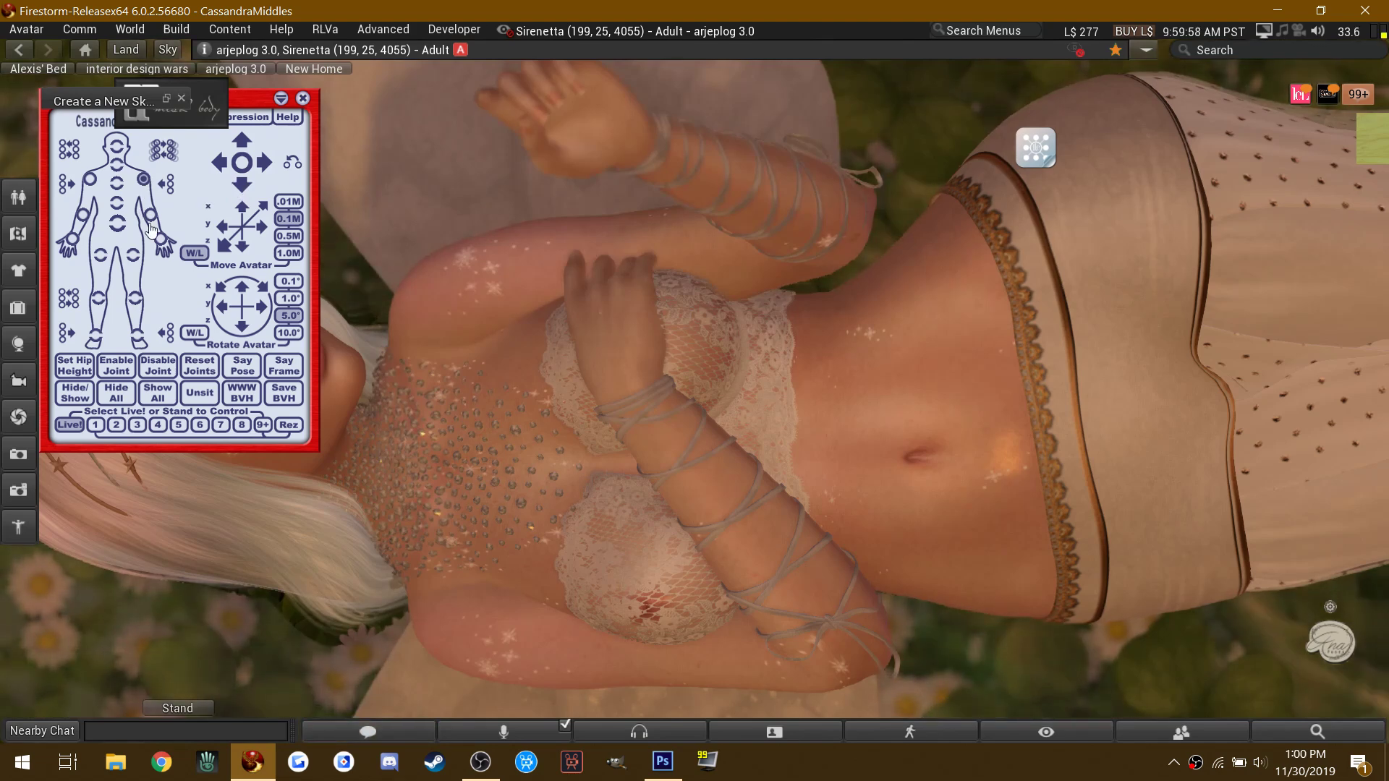
pyautogui.click(218, 163)
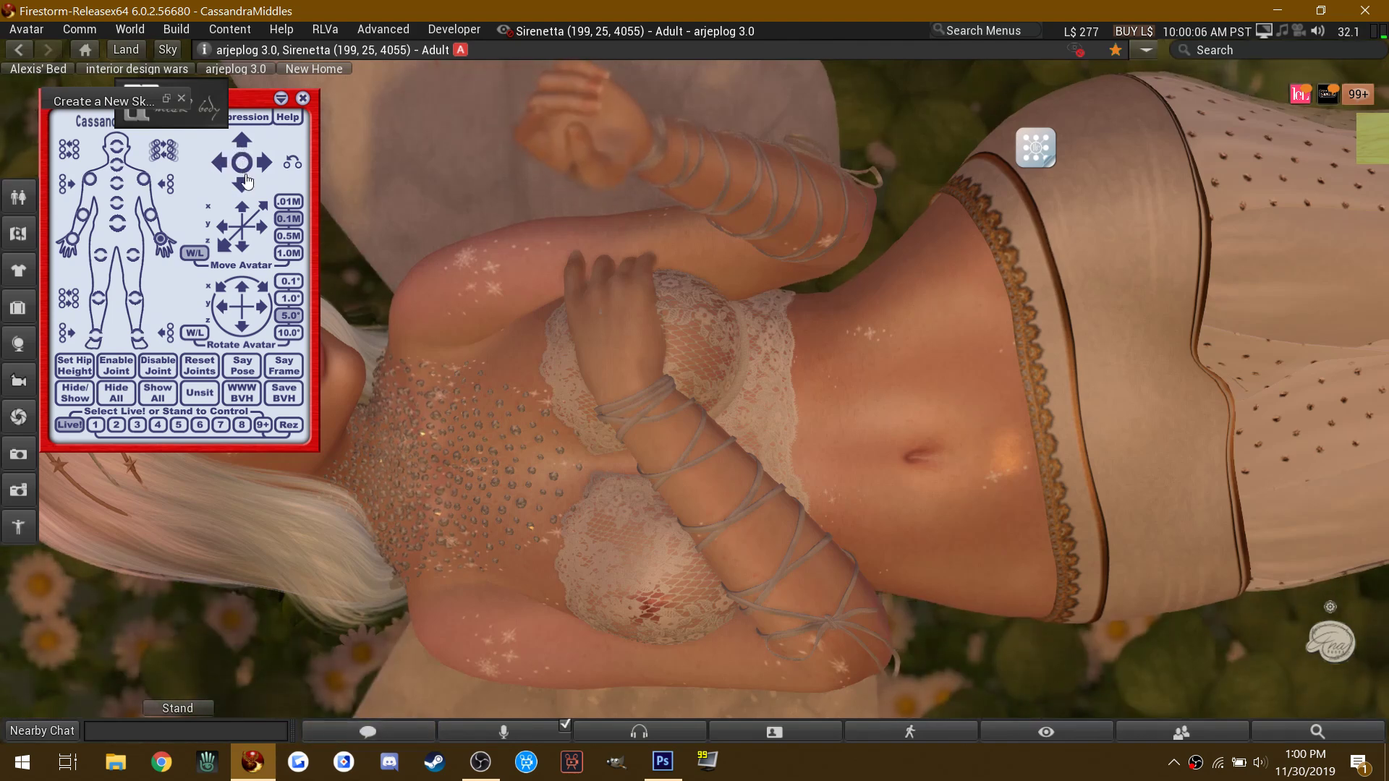
pyautogui.click(281, 99)
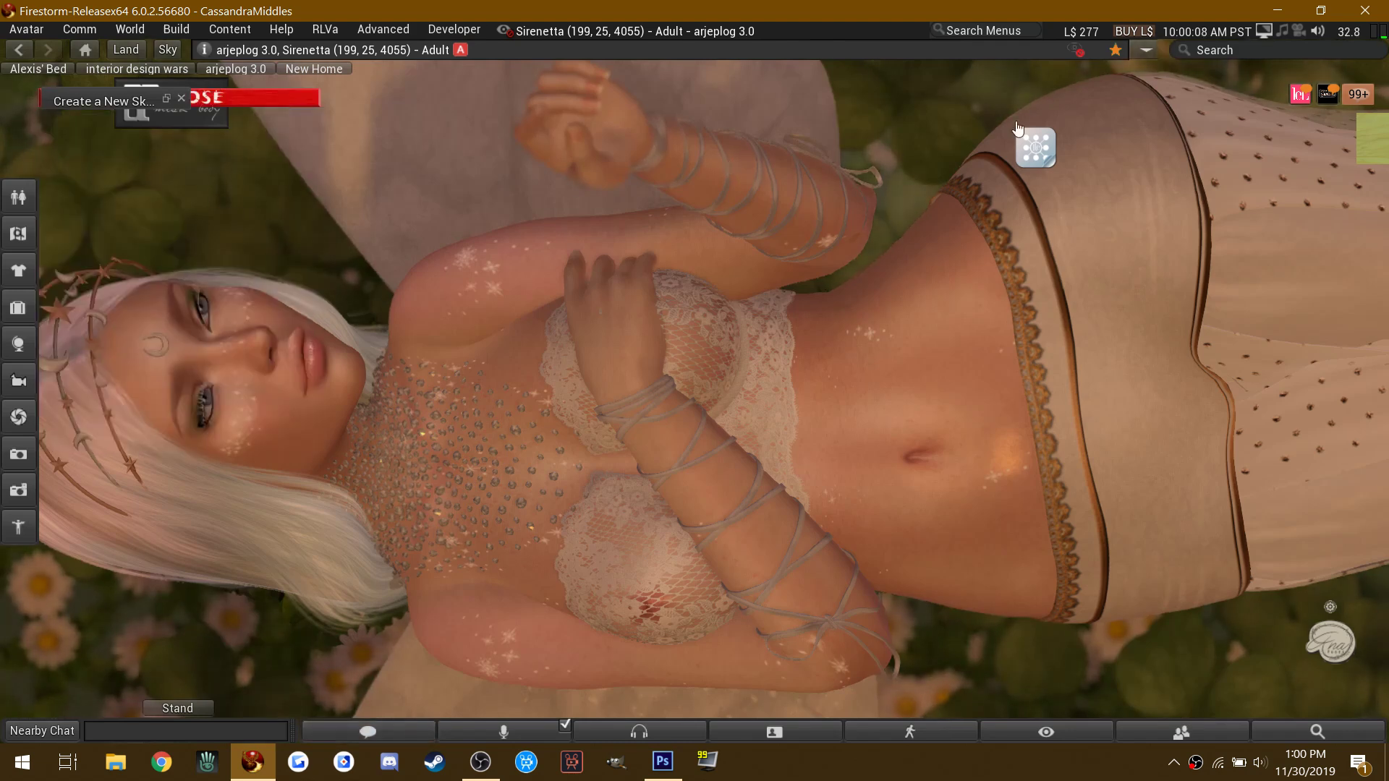
# Step: Turn the avatar's head toward the camera and tilt the neck with the LeLutka HUD, leaving the HUD minimised
pyautogui.click(1034, 149)
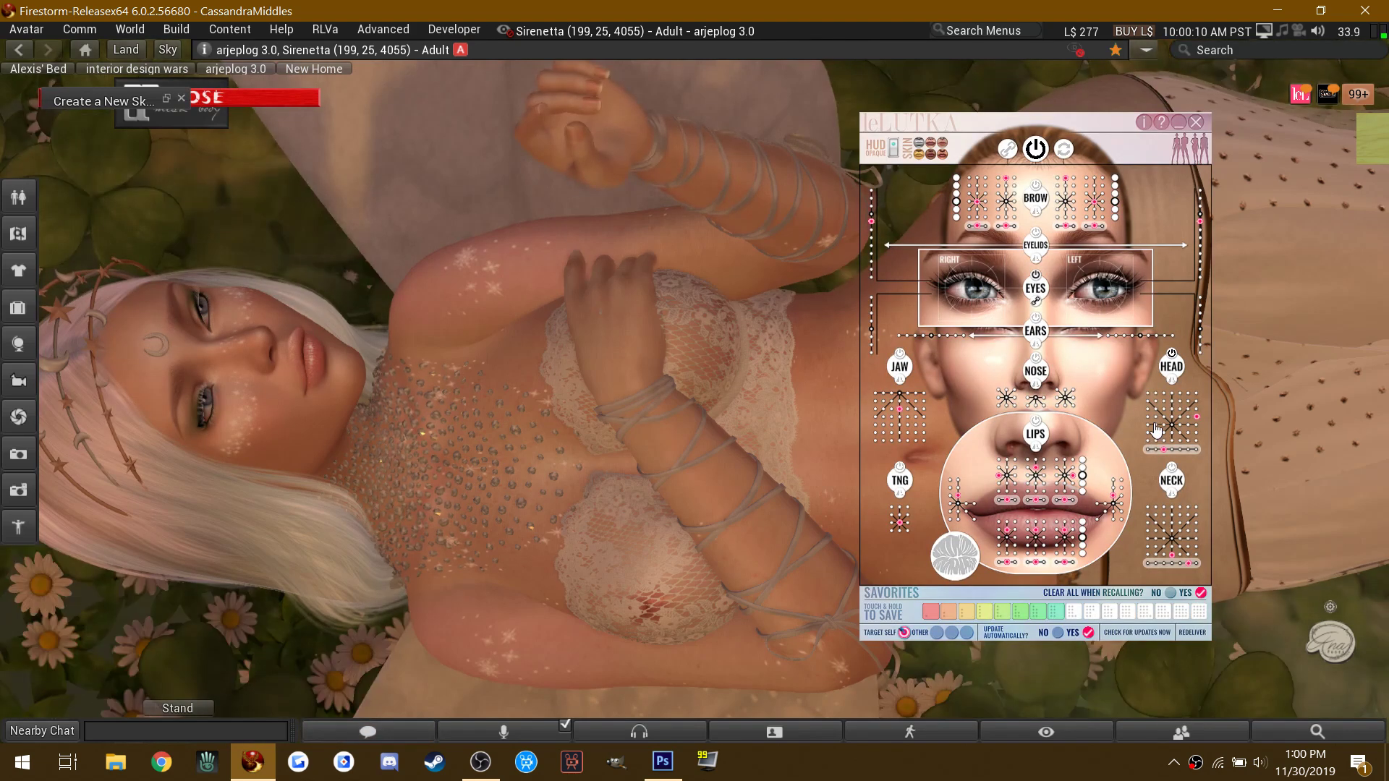
pyautogui.click(1166, 418)
pyautogui.click(1176, 433)
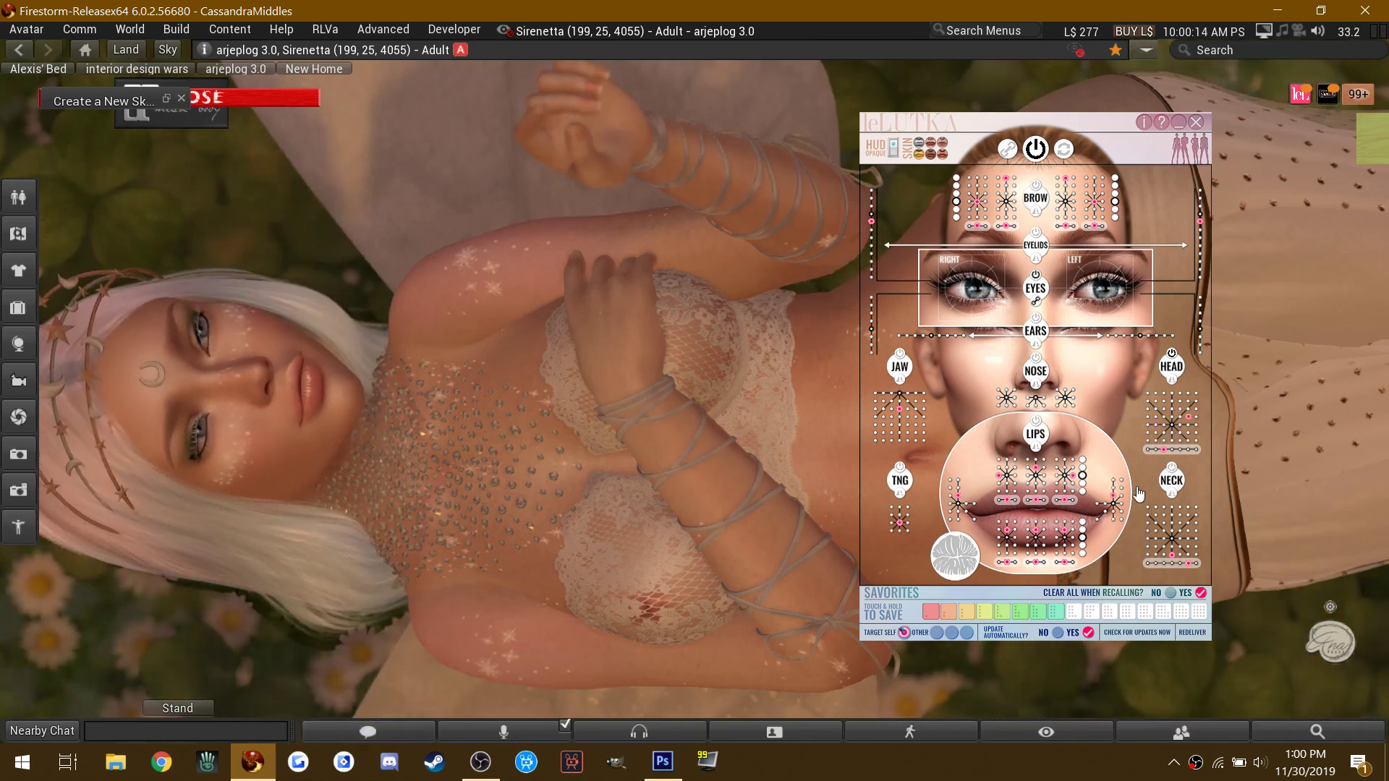
pyautogui.click(1160, 549)
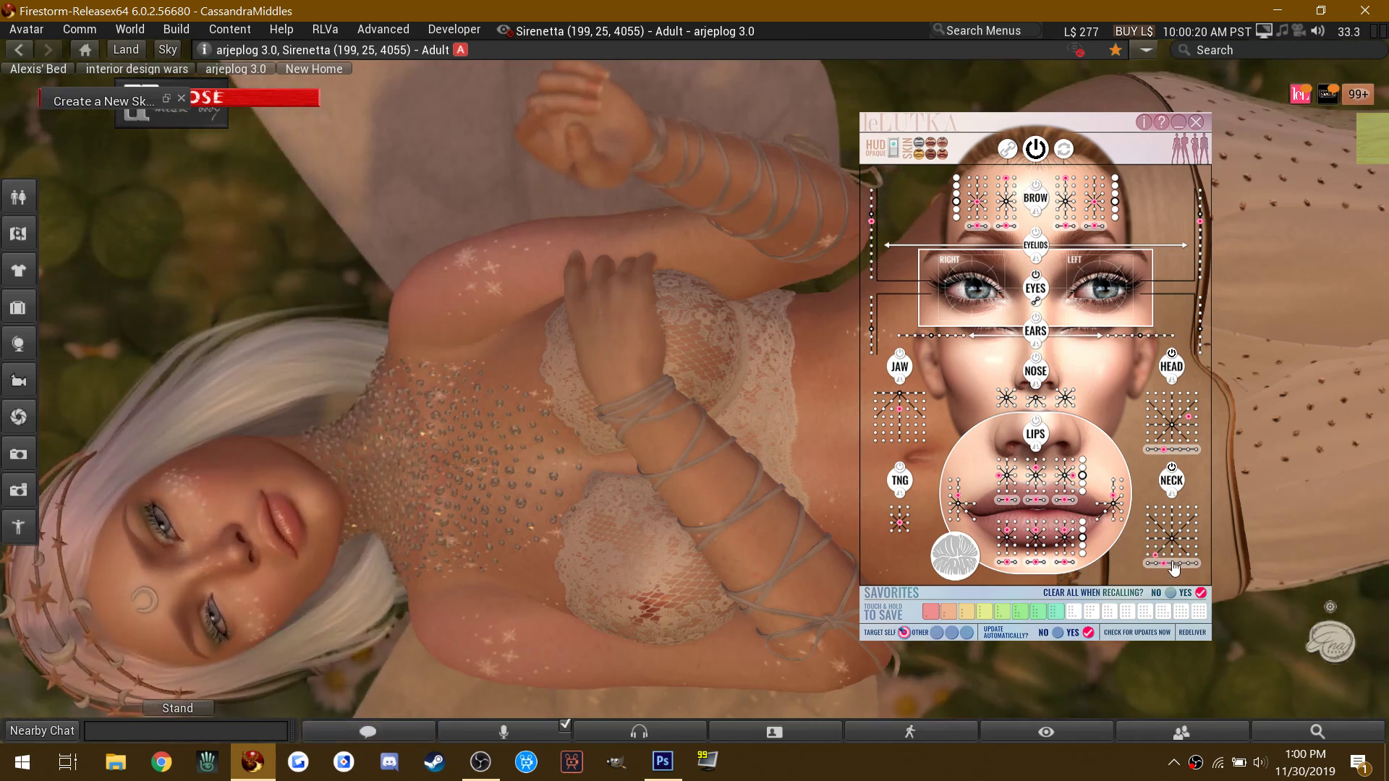
pyautogui.click(1173, 564)
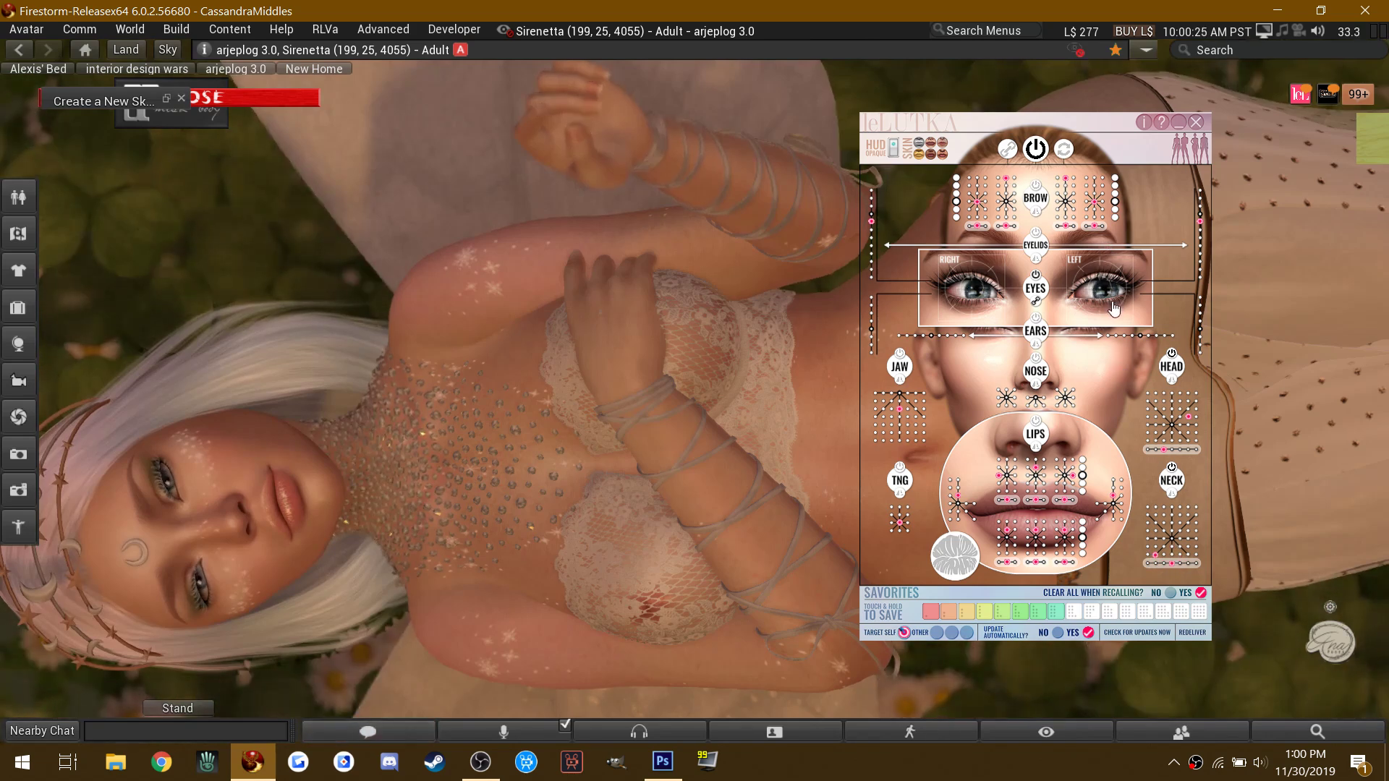
pyautogui.click(1180, 124)
# Step: Orbit and pan the camera to frame the avatar's face, hands and torso from above against the clover
pyautogui.click(1034, 729)
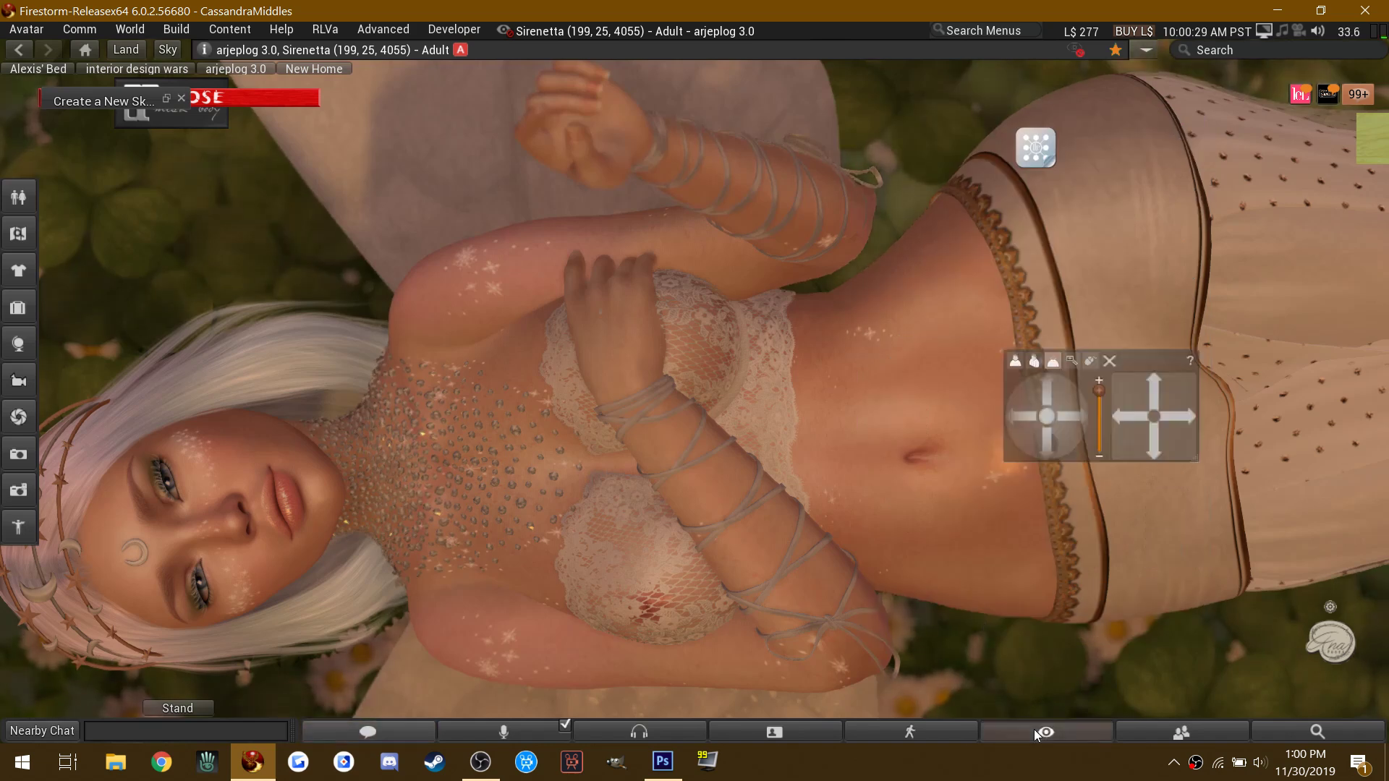
pyautogui.click(1053, 437)
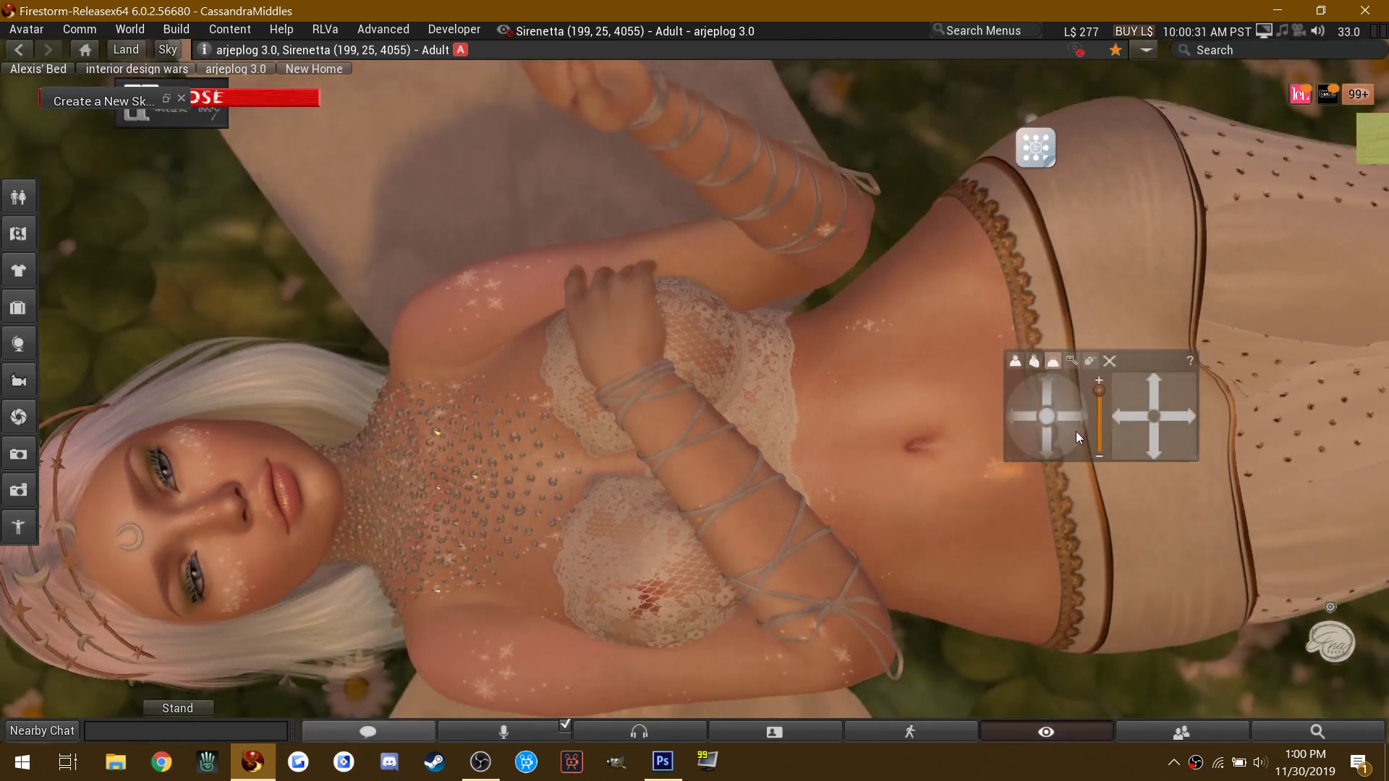
pyautogui.click(1149, 437)
pyautogui.click(1153, 405)
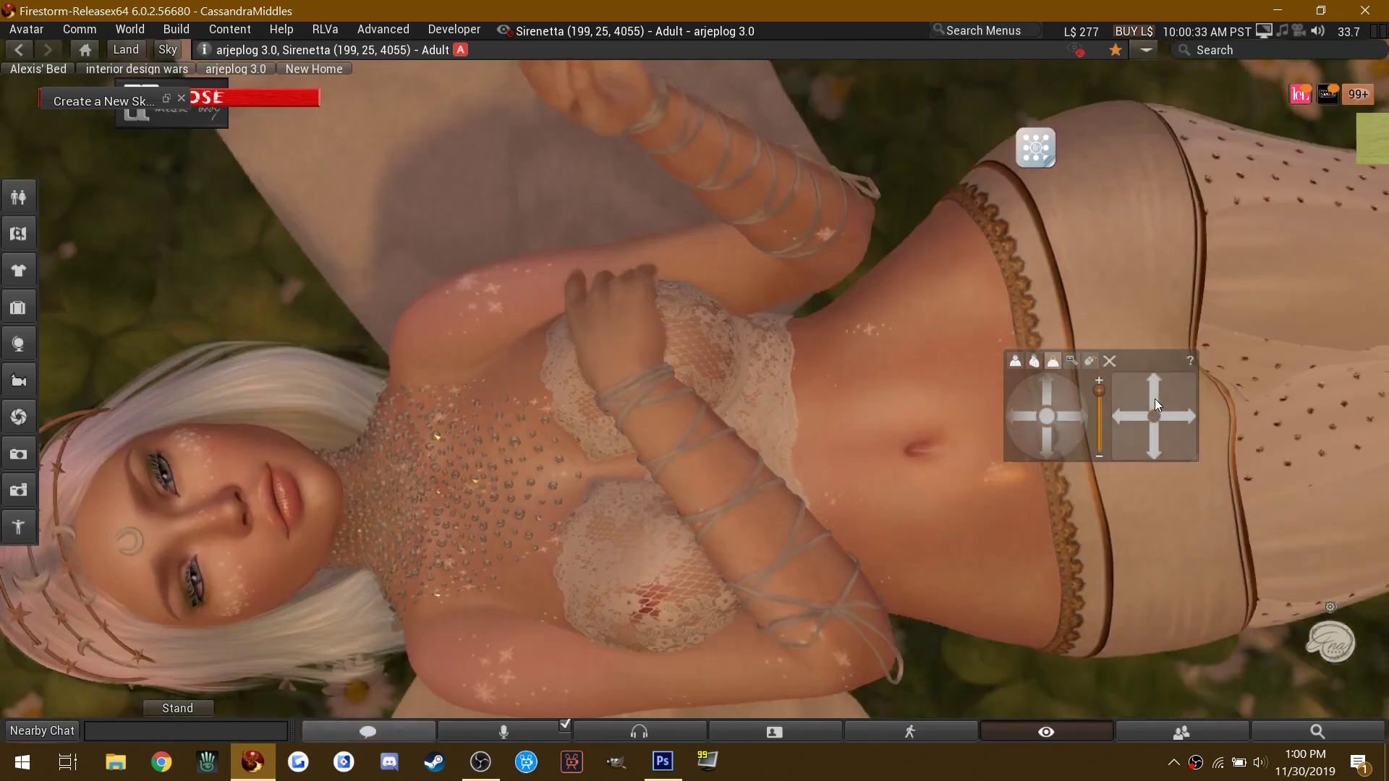
pyautogui.click(1064, 415)
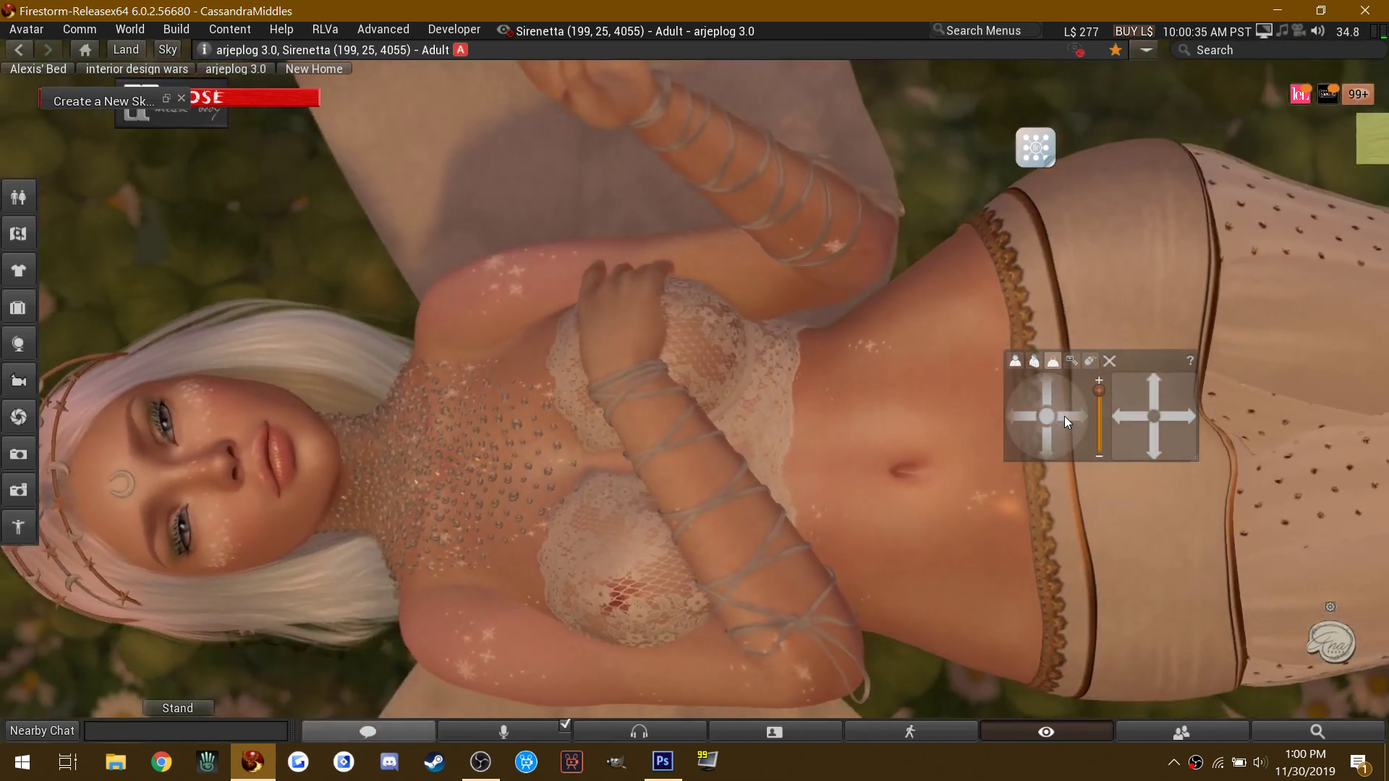
pyautogui.click(1136, 415)
pyautogui.click(1031, 420)
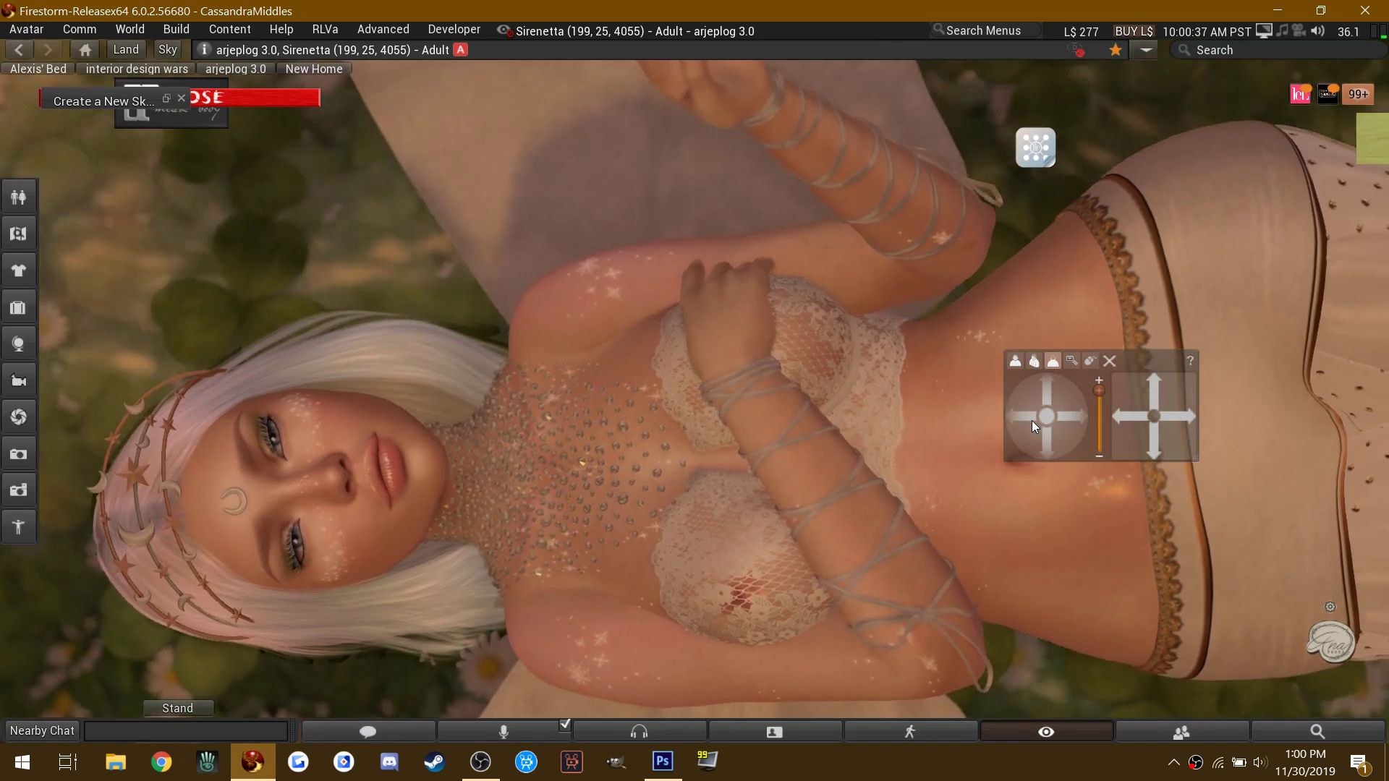
pyautogui.click(1049, 401)
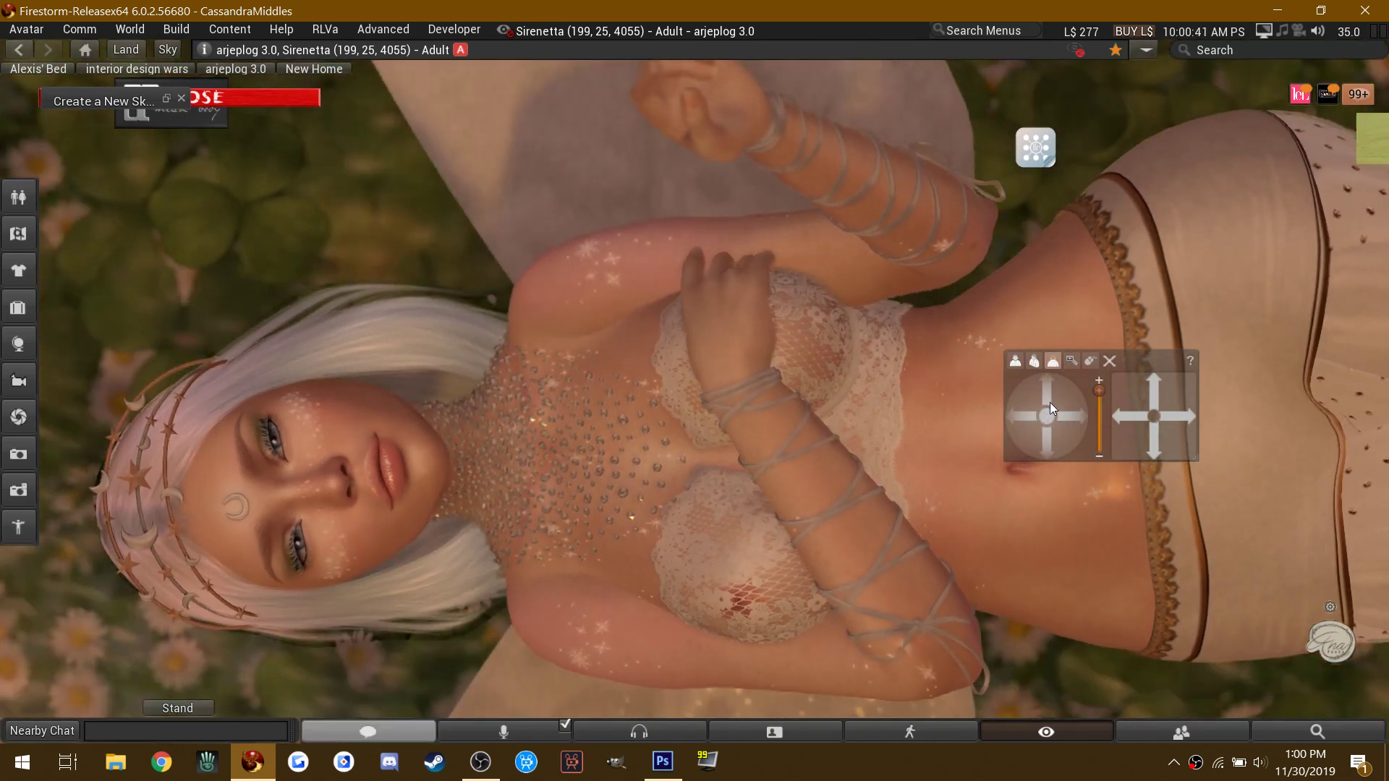
pyautogui.click(1048, 447)
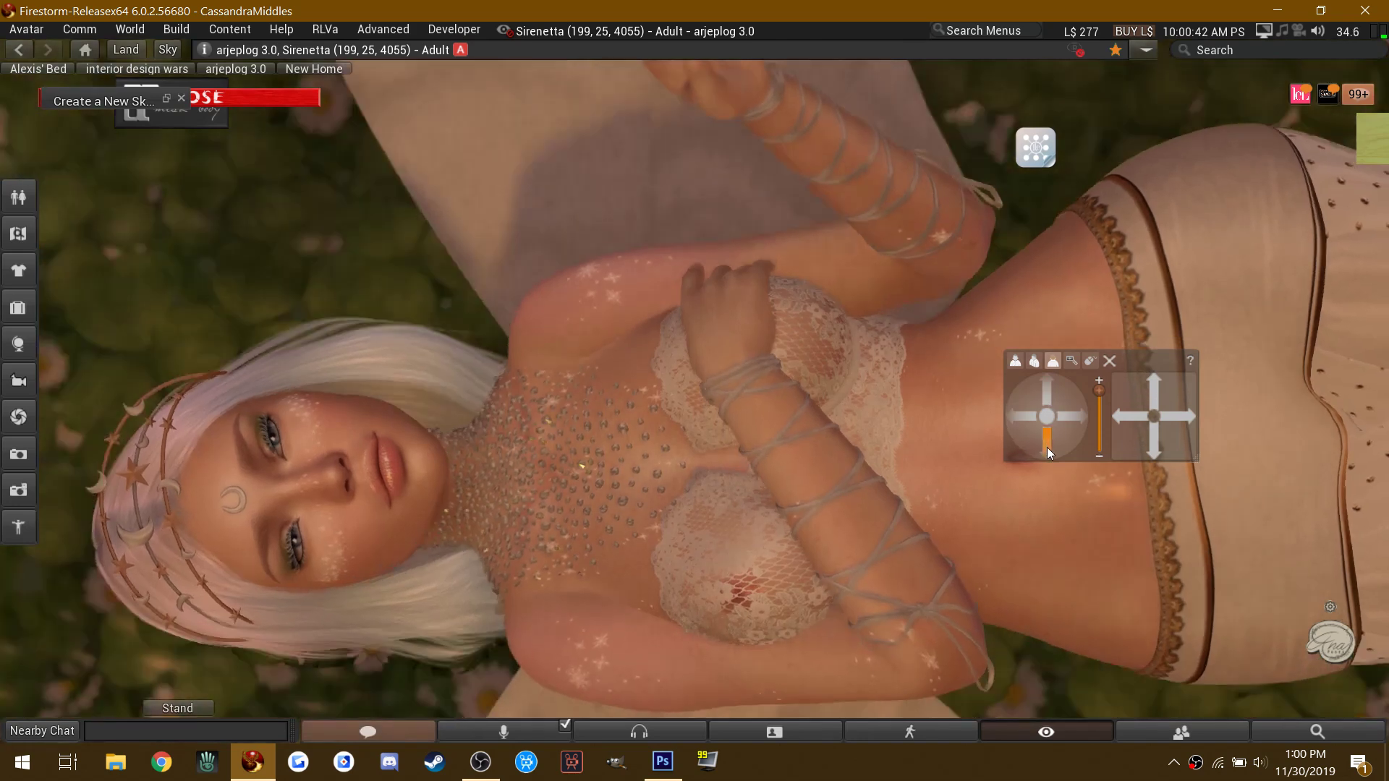
pyautogui.click(1045, 399)
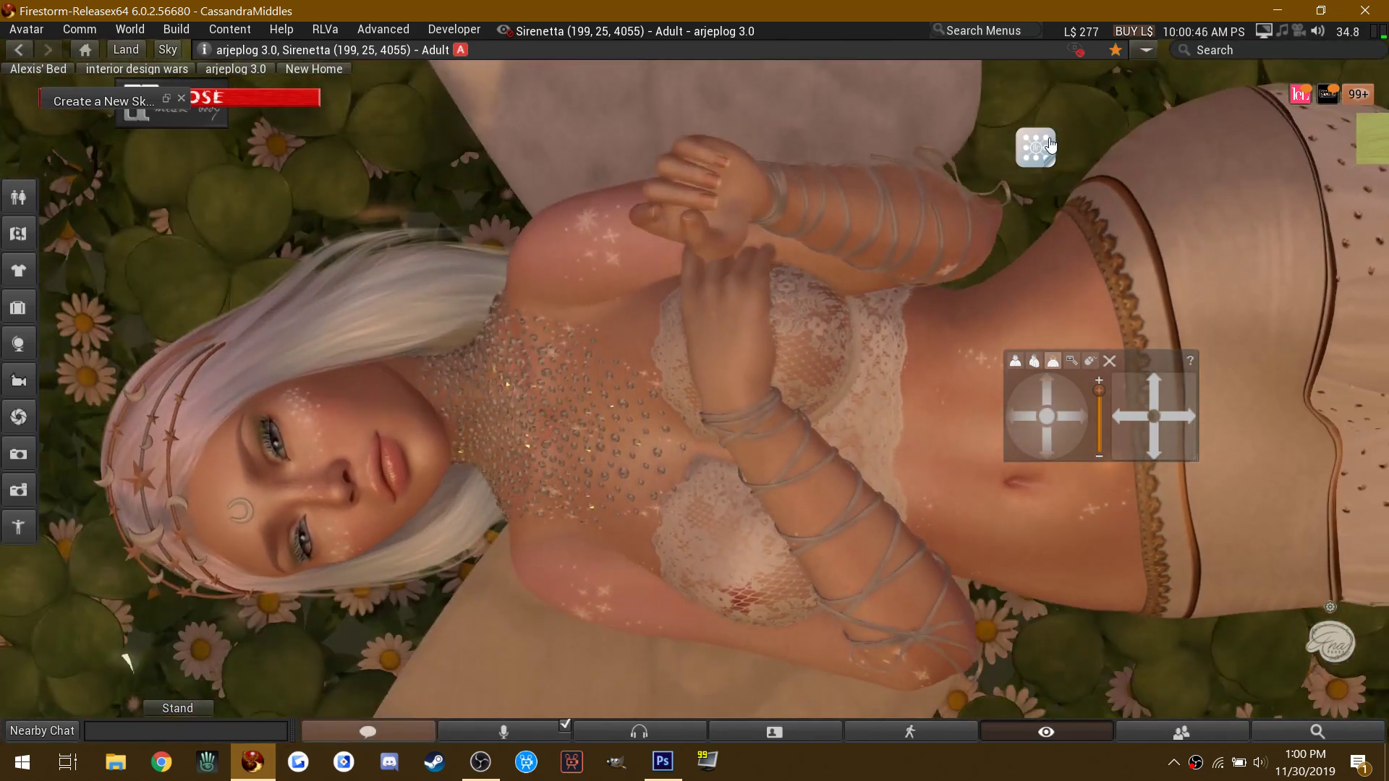
# Step: Change the neck tilt further in the LeLutka HUD so the head leans the other way, and close the camera controls
pyautogui.click(1185, 569)
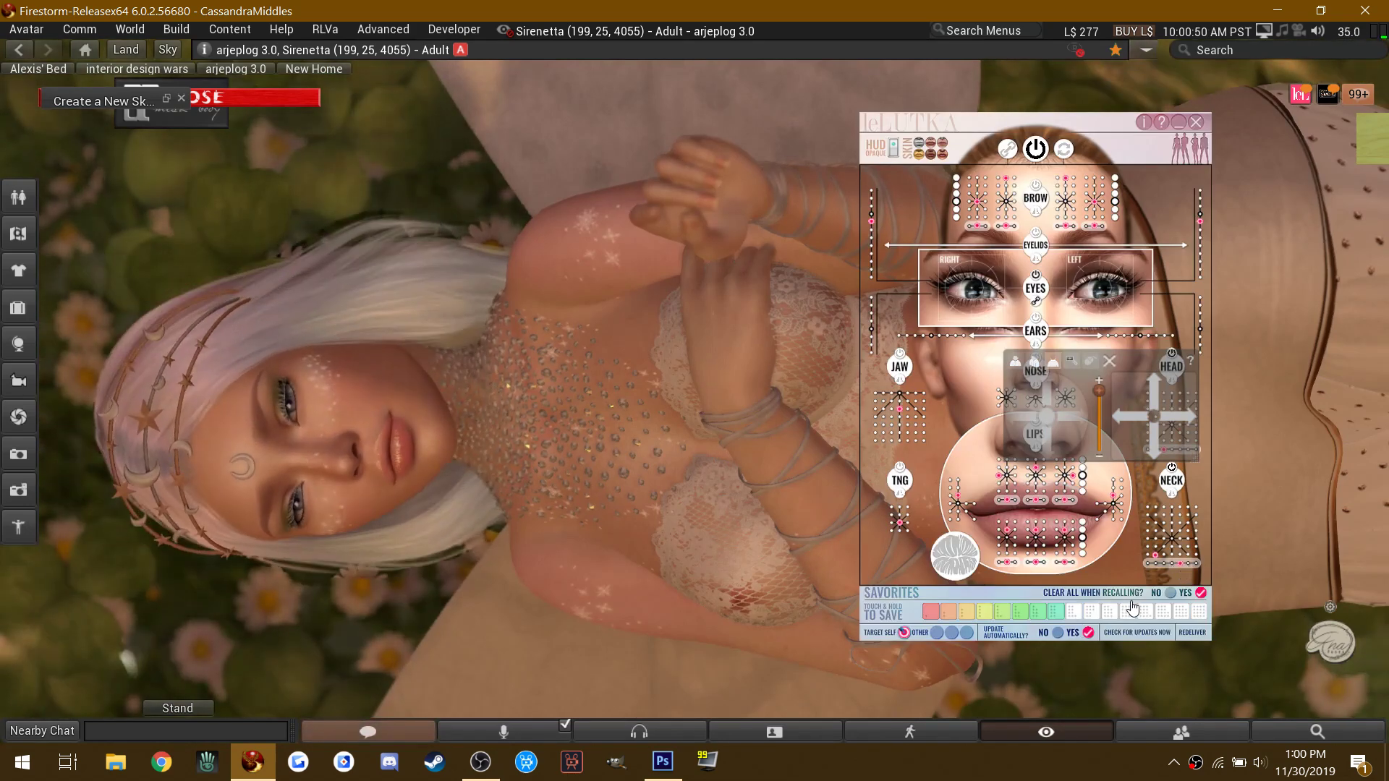
pyautogui.click(1189, 569)
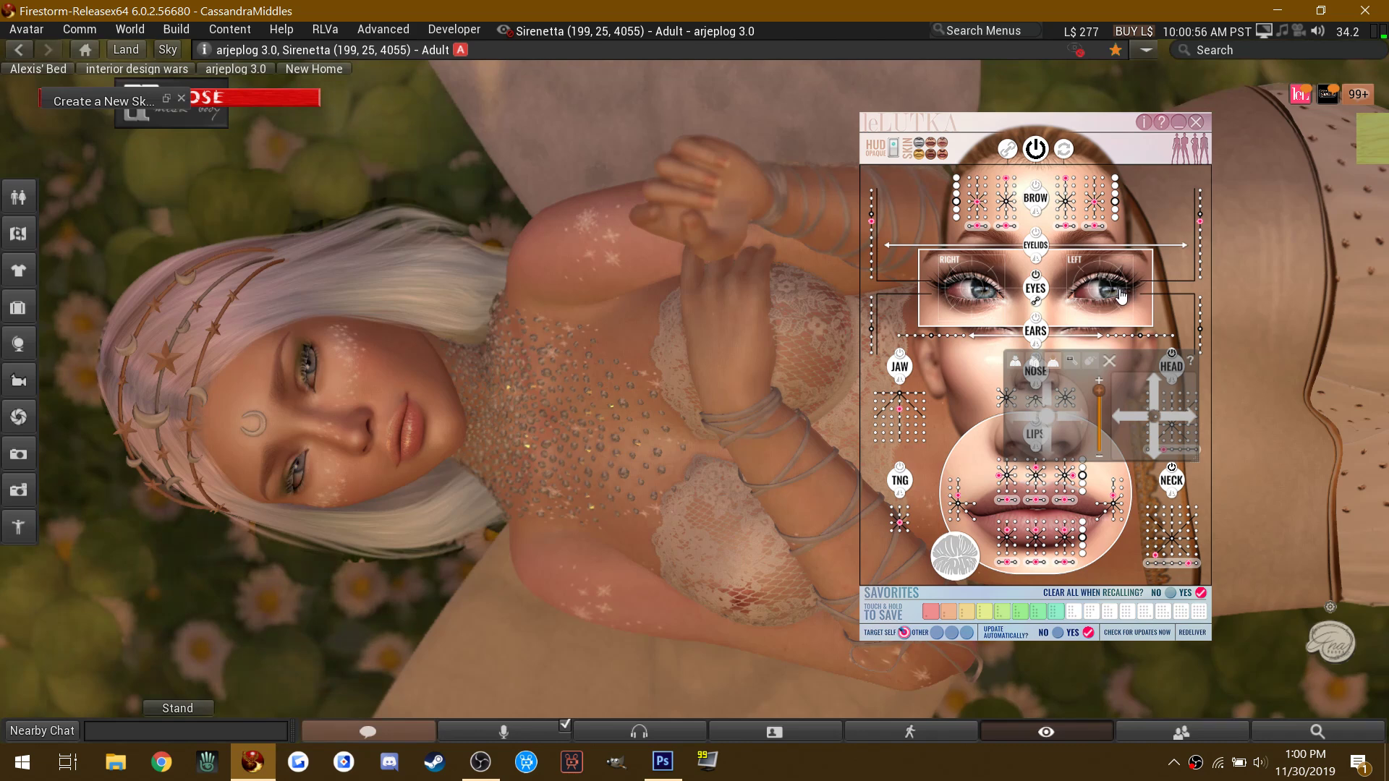
pyautogui.click(1176, 122)
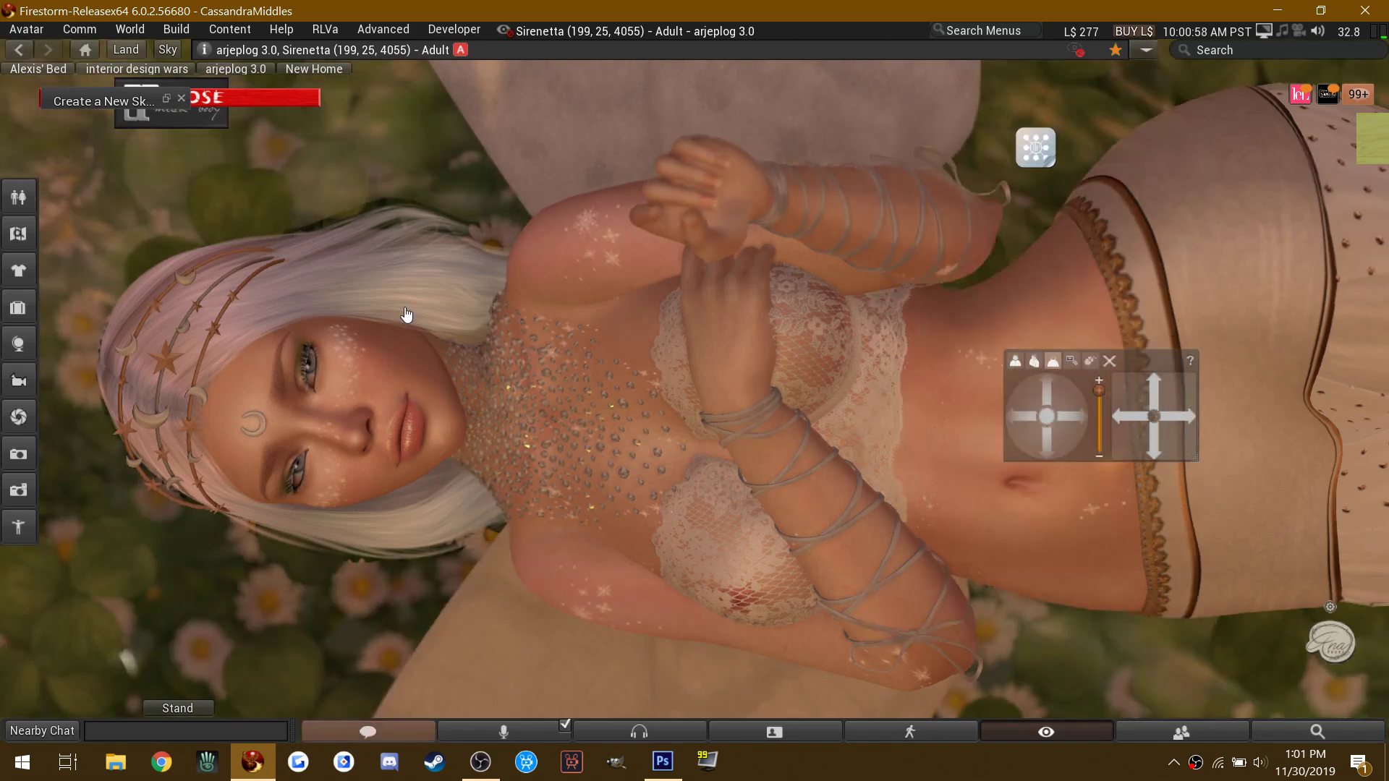
pyautogui.click(1046, 732)
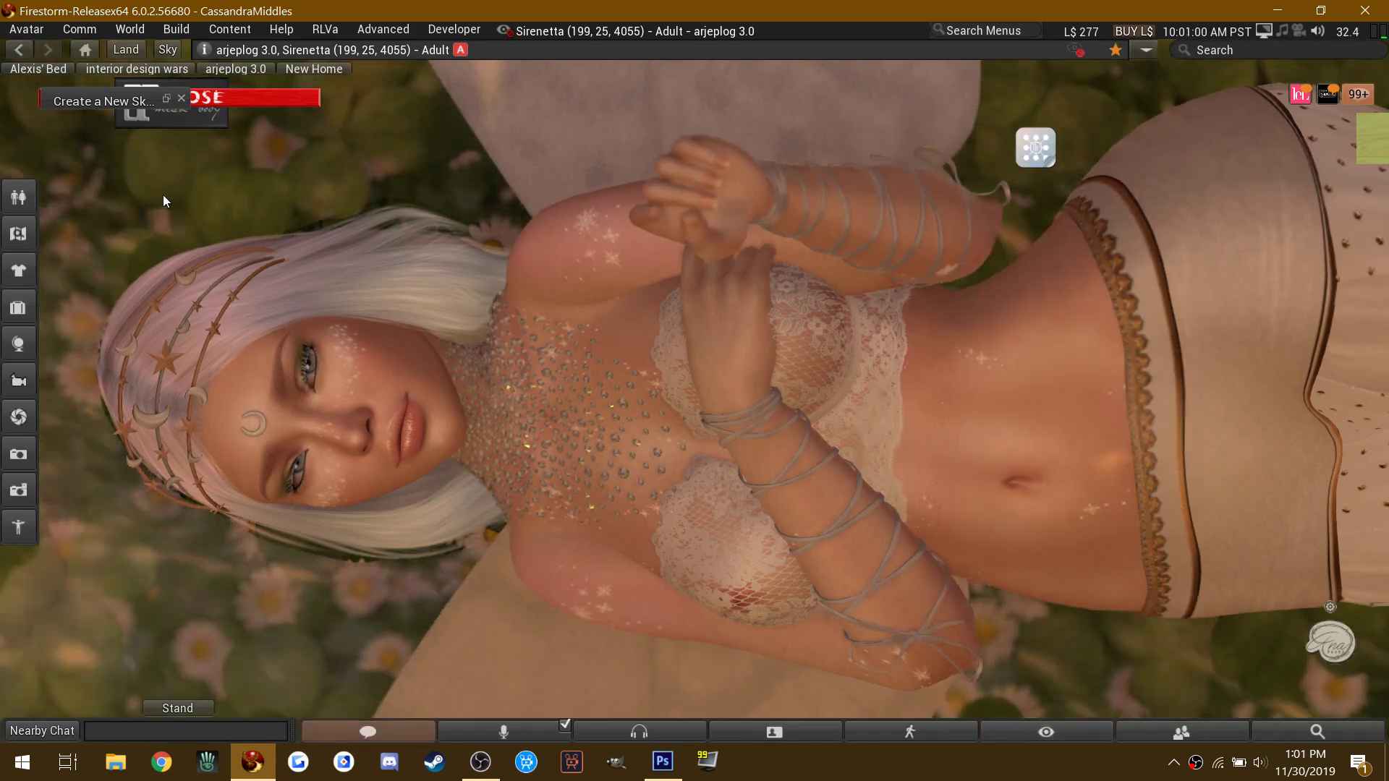
# Step: Restore the sky preset editor and set HazHoz to 3.19 and Est Ang to 0.627
pyautogui.click(165, 100)
pyautogui.moveTo(1117, 305); pyautogui.dragTo(1170, 300)
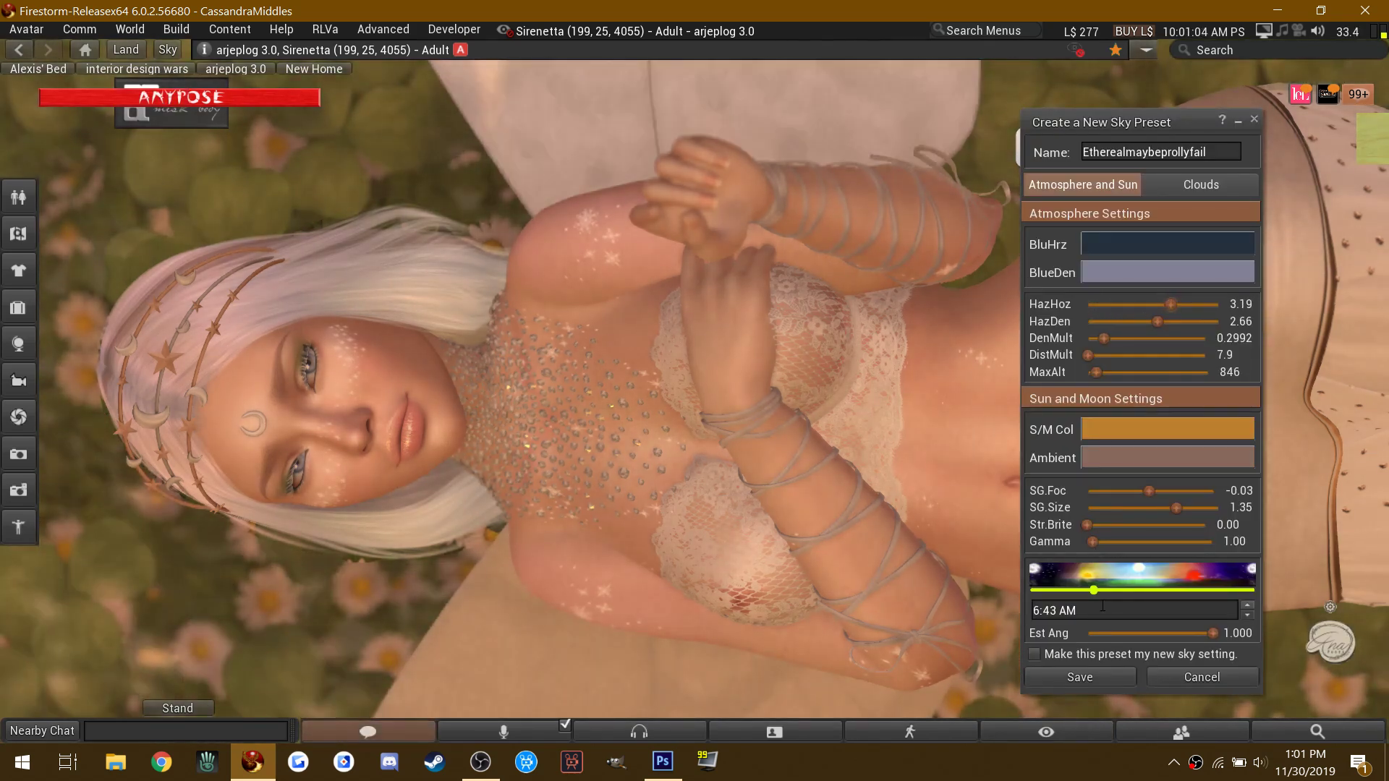
pyautogui.moveTo(1218, 631); pyautogui.dragTo(1165, 641)
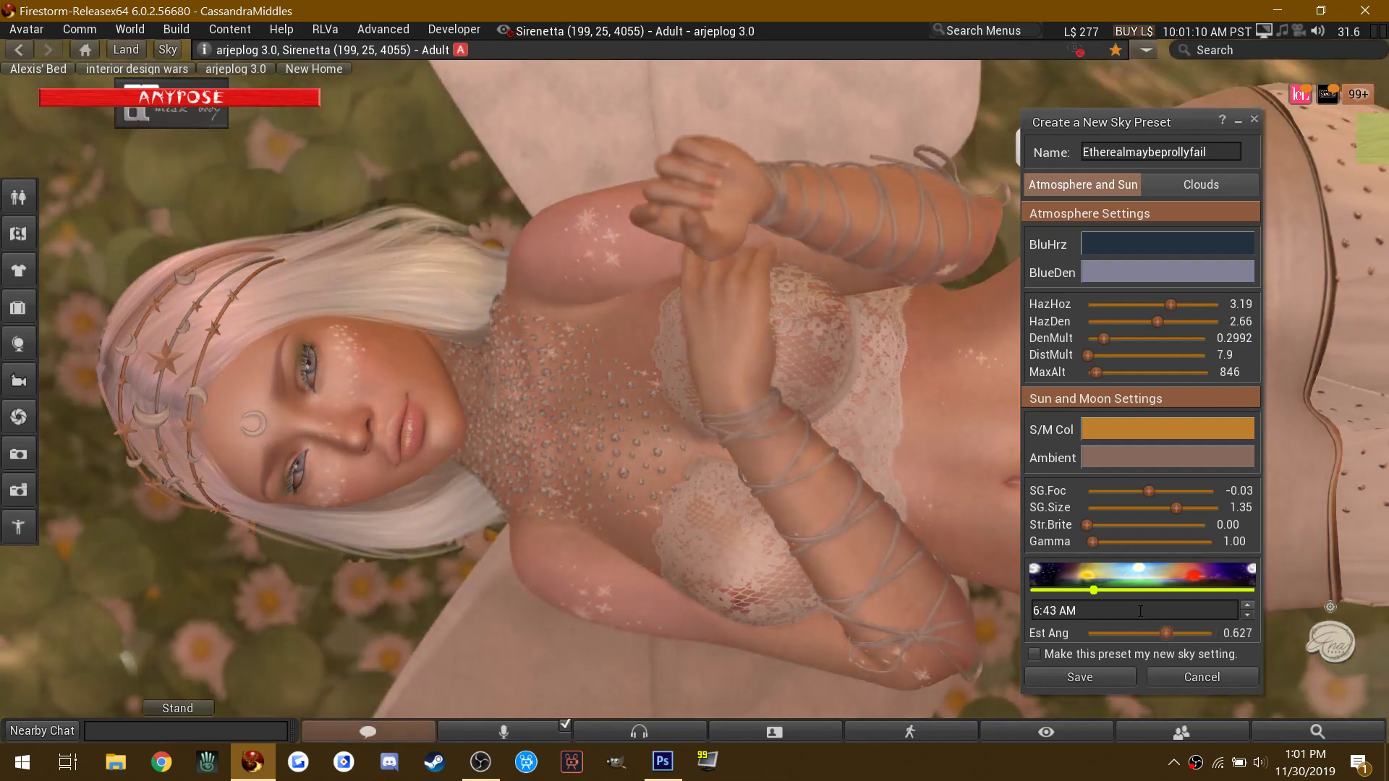
# Step: Set the sky preset's sun time to 6:56 AM and Est Ang to 0.343
pyautogui.click(1107, 591)
pyautogui.moveTo(1108, 594); pyautogui.dragTo(1096, 596)
pyautogui.moveTo(1170, 635); pyautogui.dragTo(1134, 634)
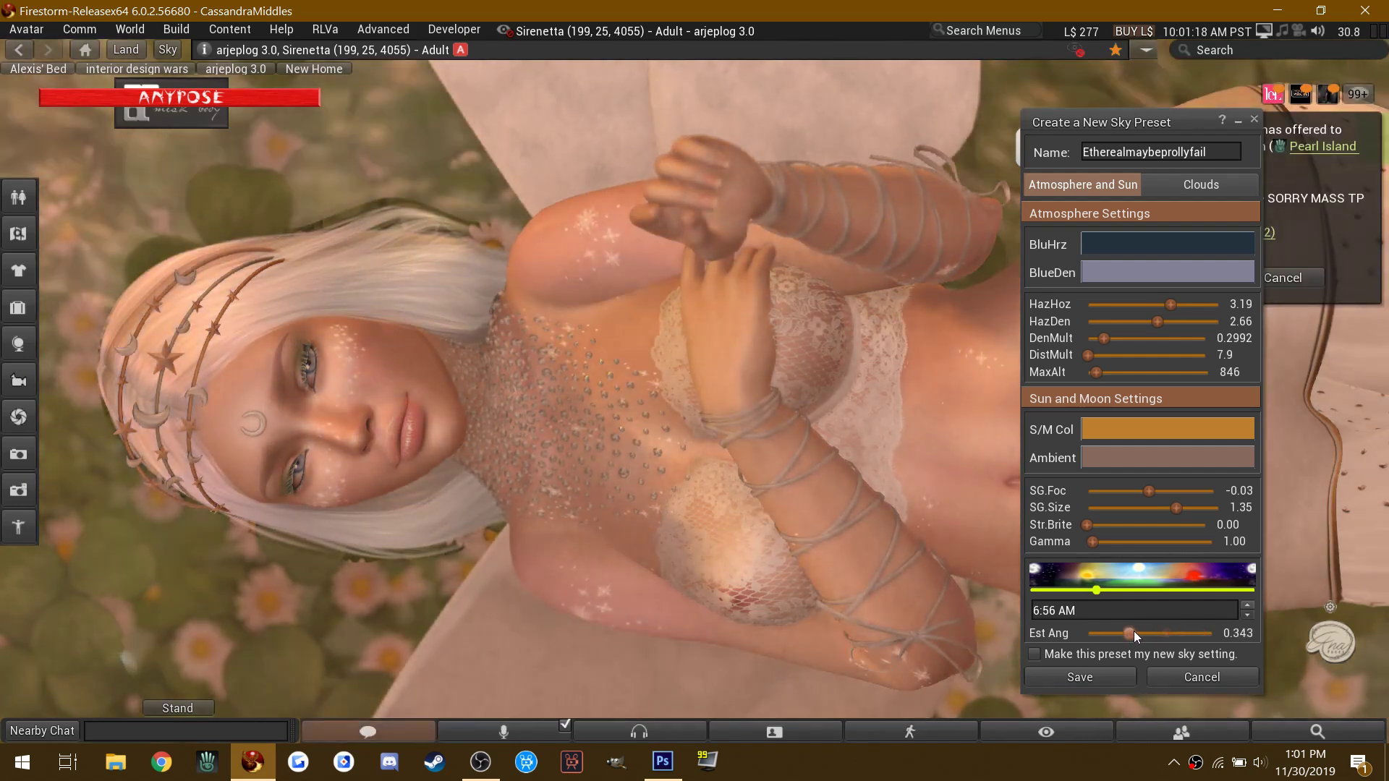
# Step: Open the waiting group conversation and close its window
pyautogui.click(1328, 96)
pyautogui.click(855, 185)
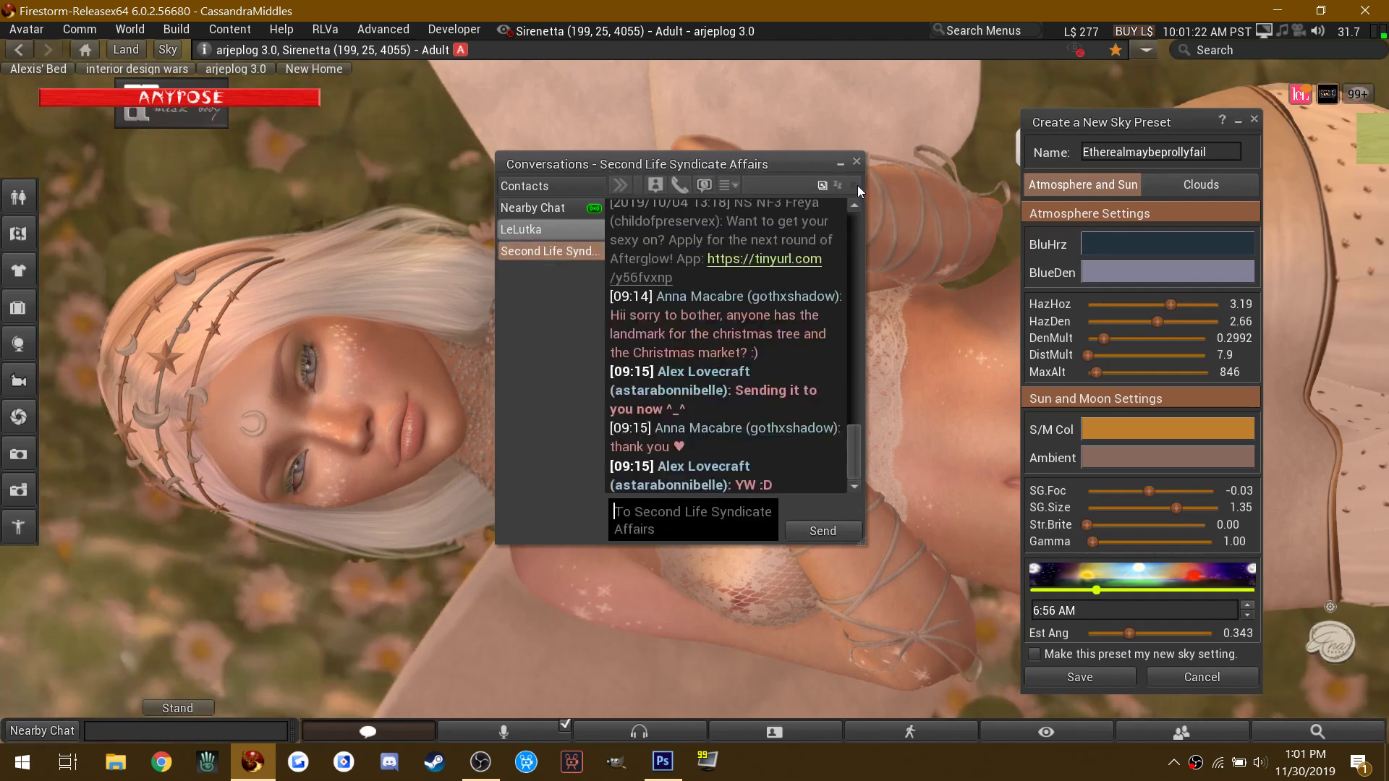
pyautogui.click(855, 185)
pyautogui.click(858, 161)
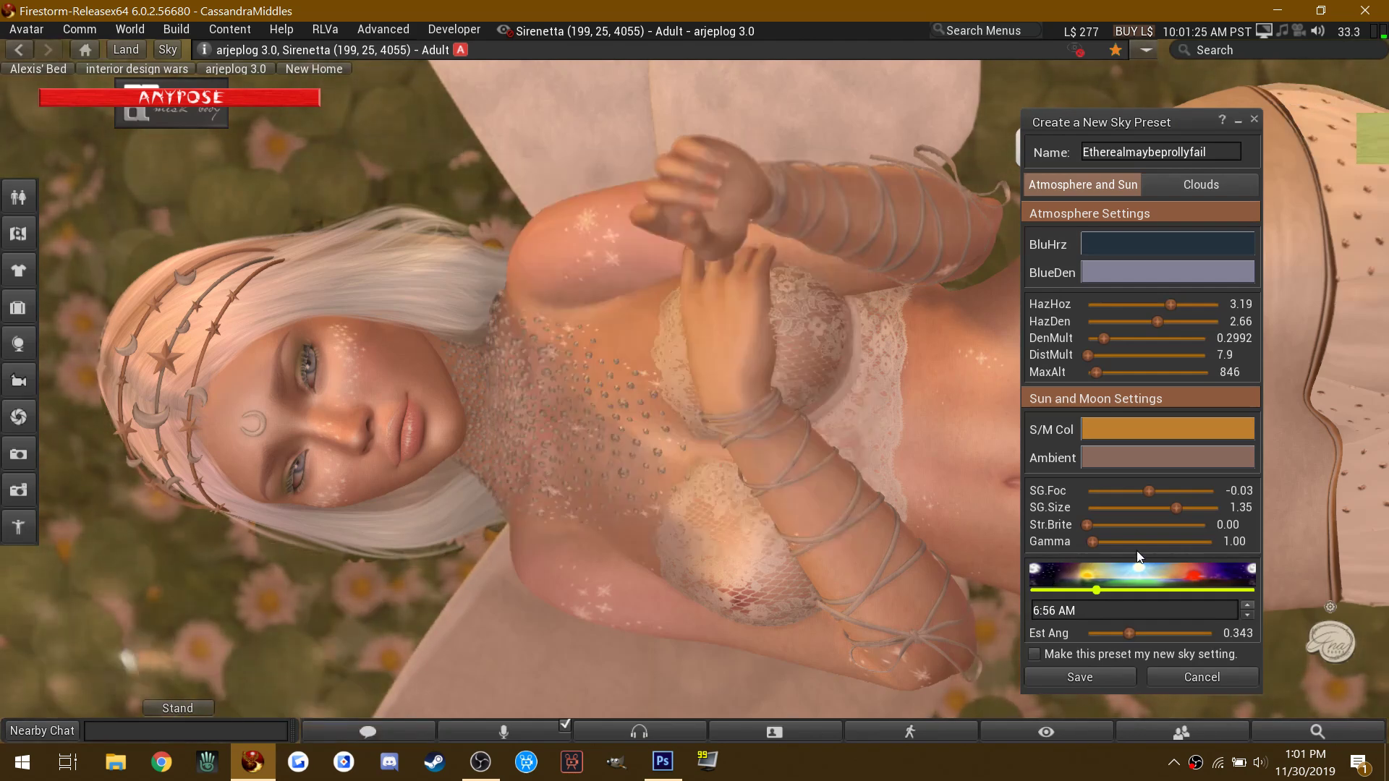
# Step: Set the sun time to 4:58 PM, Est Ang to 0.276, SG.Foc to 0.12 and SG.Size to 1.55
pyautogui.moveTo(1095, 589); pyautogui.dragTo(1187, 580)
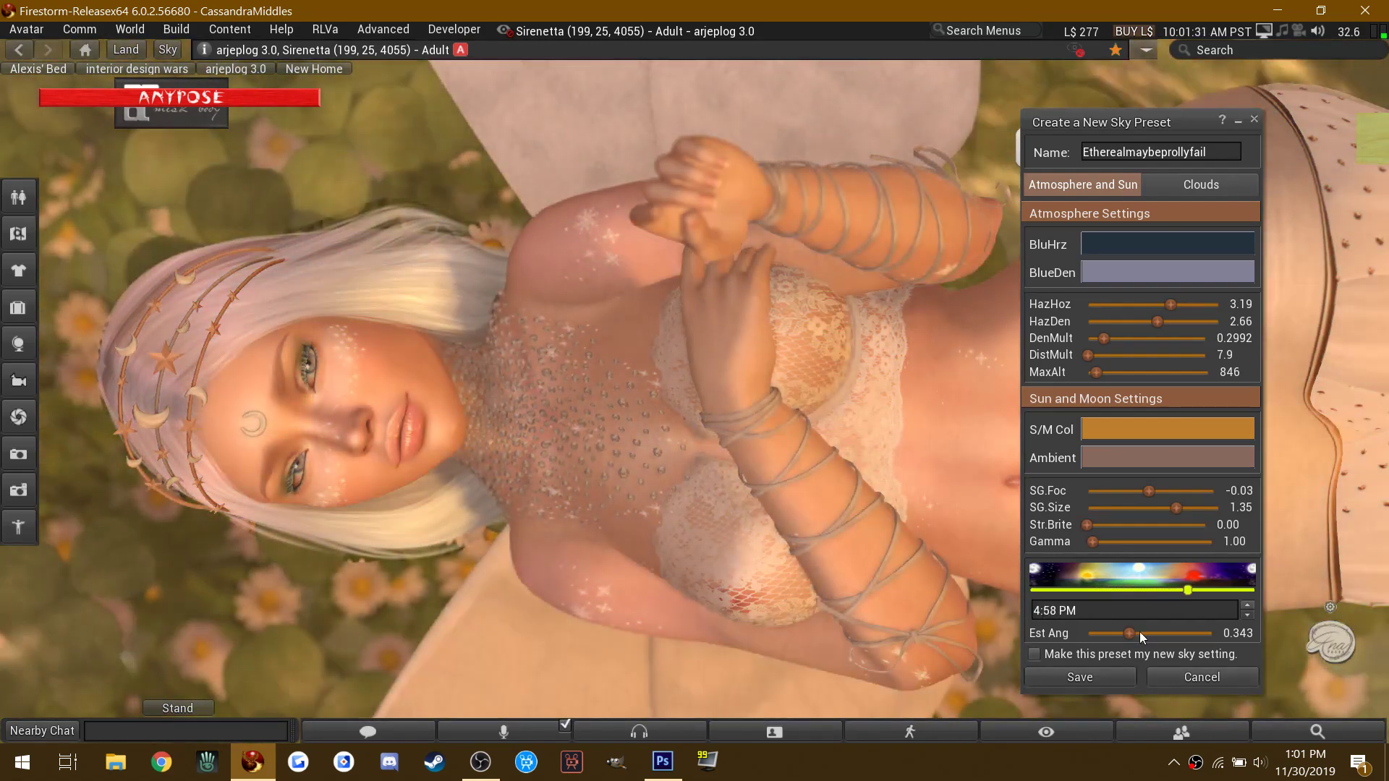
pyautogui.moveTo(1129, 632)
pyautogui.mouseDown()
pyautogui.moveTo(1227, 616)
pyautogui.moveTo(1117, 618)
pyautogui.mouseUp()
pyautogui.moveTo(1114, 613); pyautogui.dragTo(1121, 611)
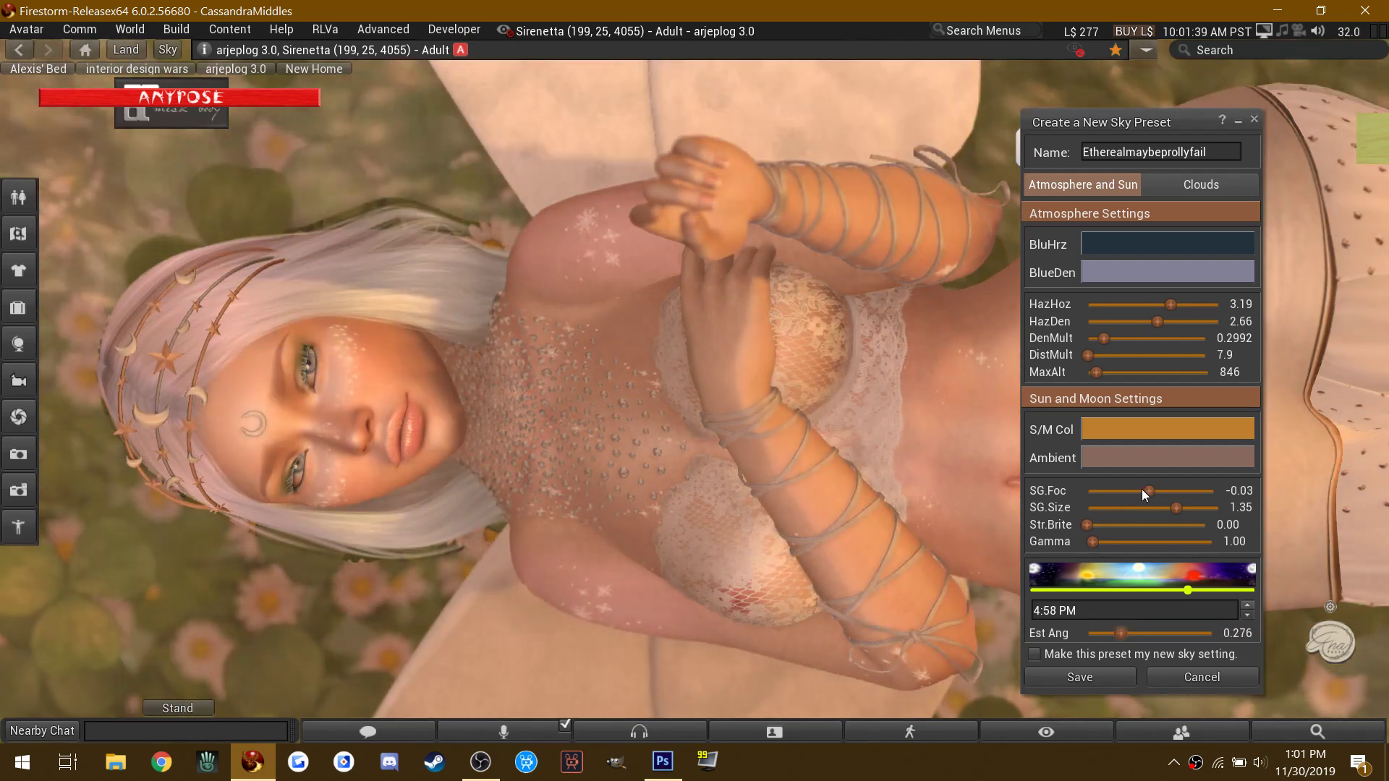
pyautogui.moveTo(1146, 489); pyautogui.dragTo(1186, 508)
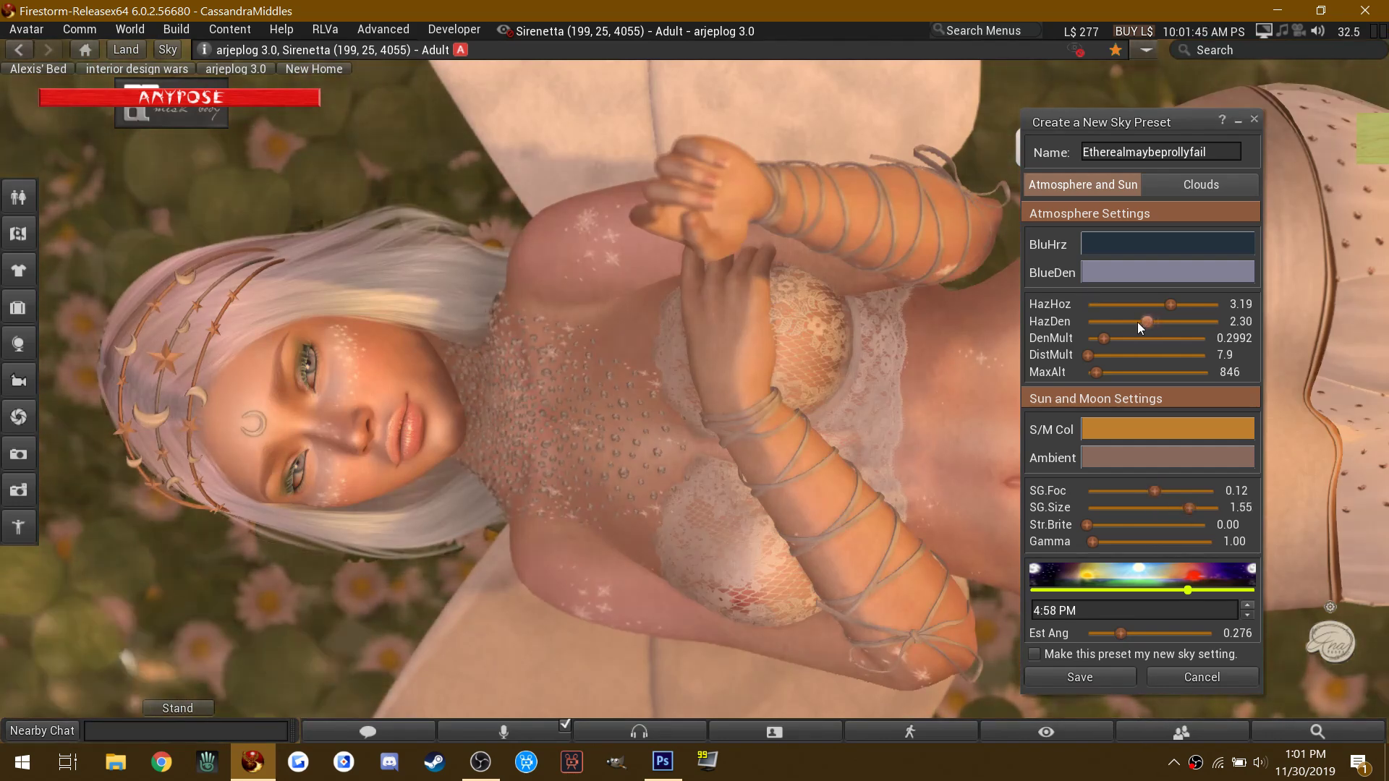
# Step: Set HazDen to 2.73, try the sun at 5:35 PM, and return it to 4:58 PM with Est Ang at 0.328
pyautogui.moveTo(1121, 324); pyautogui.dragTo(1154, 324)
pyautogui.moveTo(1121, 628); pyautogui.dragTo(1192, 588)
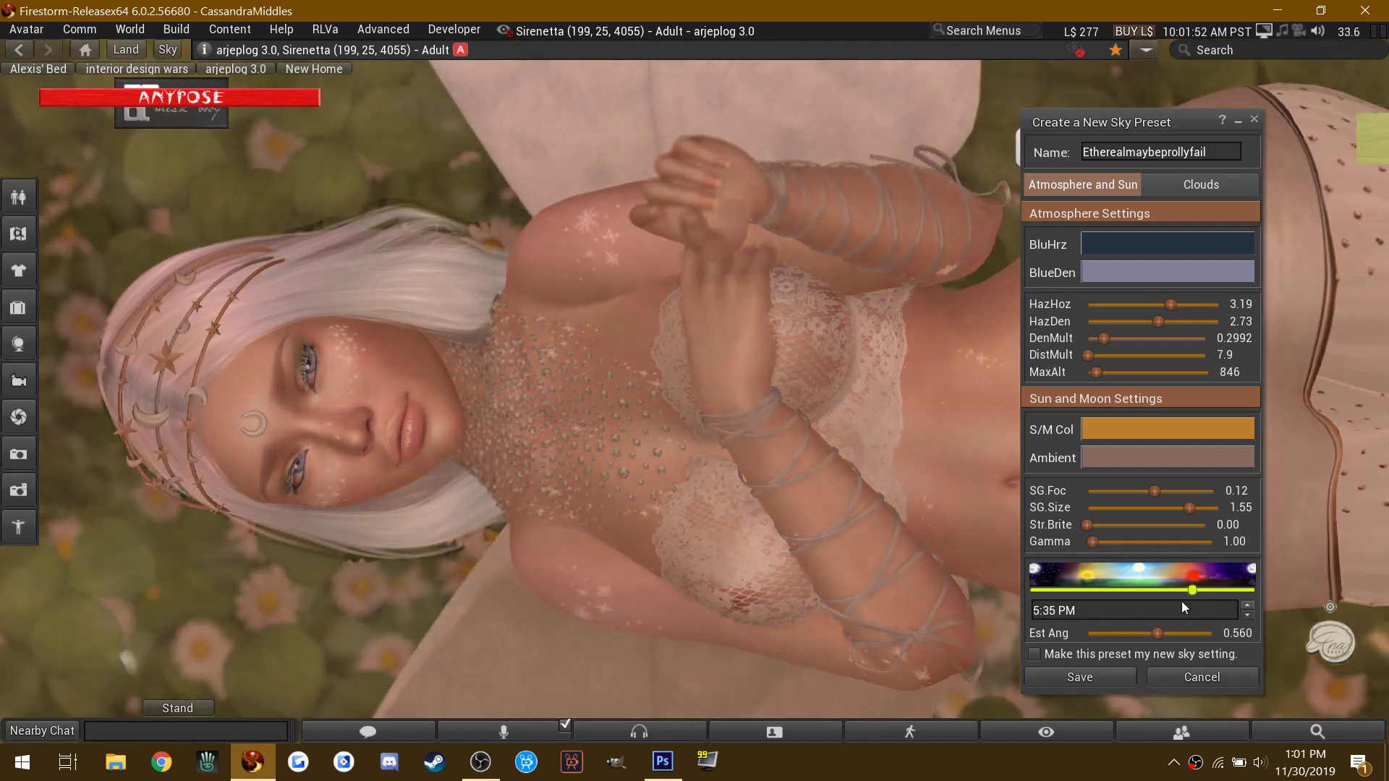
pyautogui.moveTo(1159, 633); pyautogui.dragTo(1075, 634)
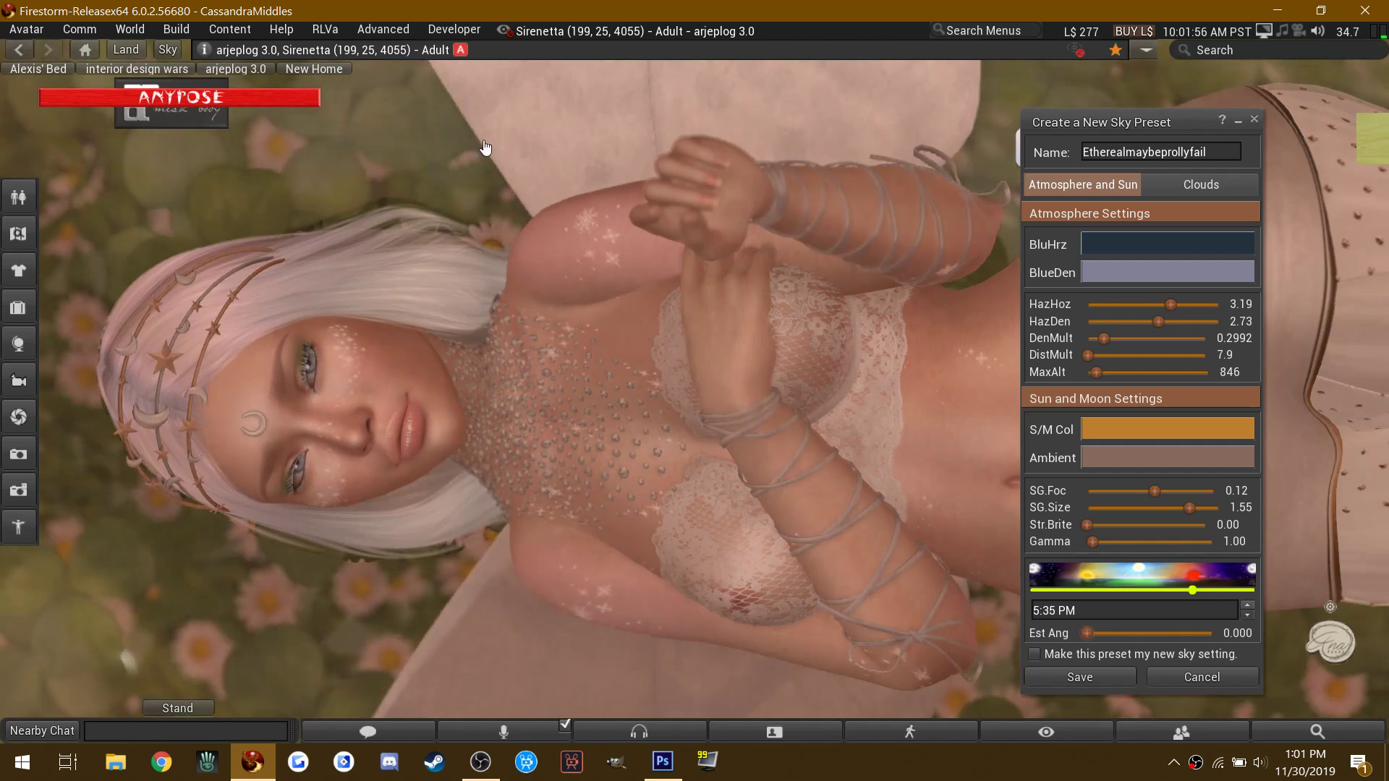
pyautogui.moveTo(1191, 588); pyautogui.dragTo(1187, 589)
pyautogui.moveTo(1085, 631); pyautogui.dragTo(1128, 626)
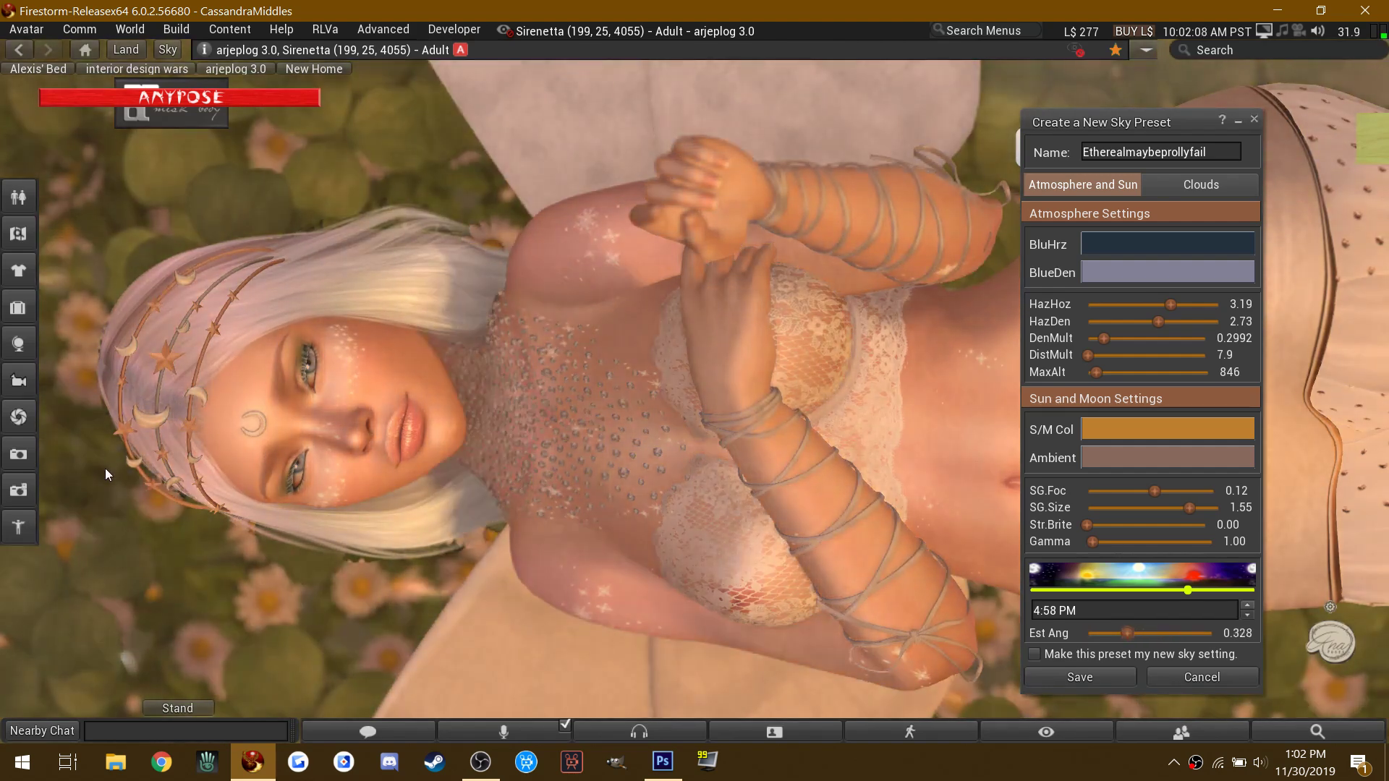
# Step: In the Phototools light settings, set Shd. Blur to 2.76, Blur. Dist. to 0.42, FOV Cutoff to 9.7 and Shd. Bias to 0.000
pyautogui.click(18, 414)
pyautogui.click(1138, 180)
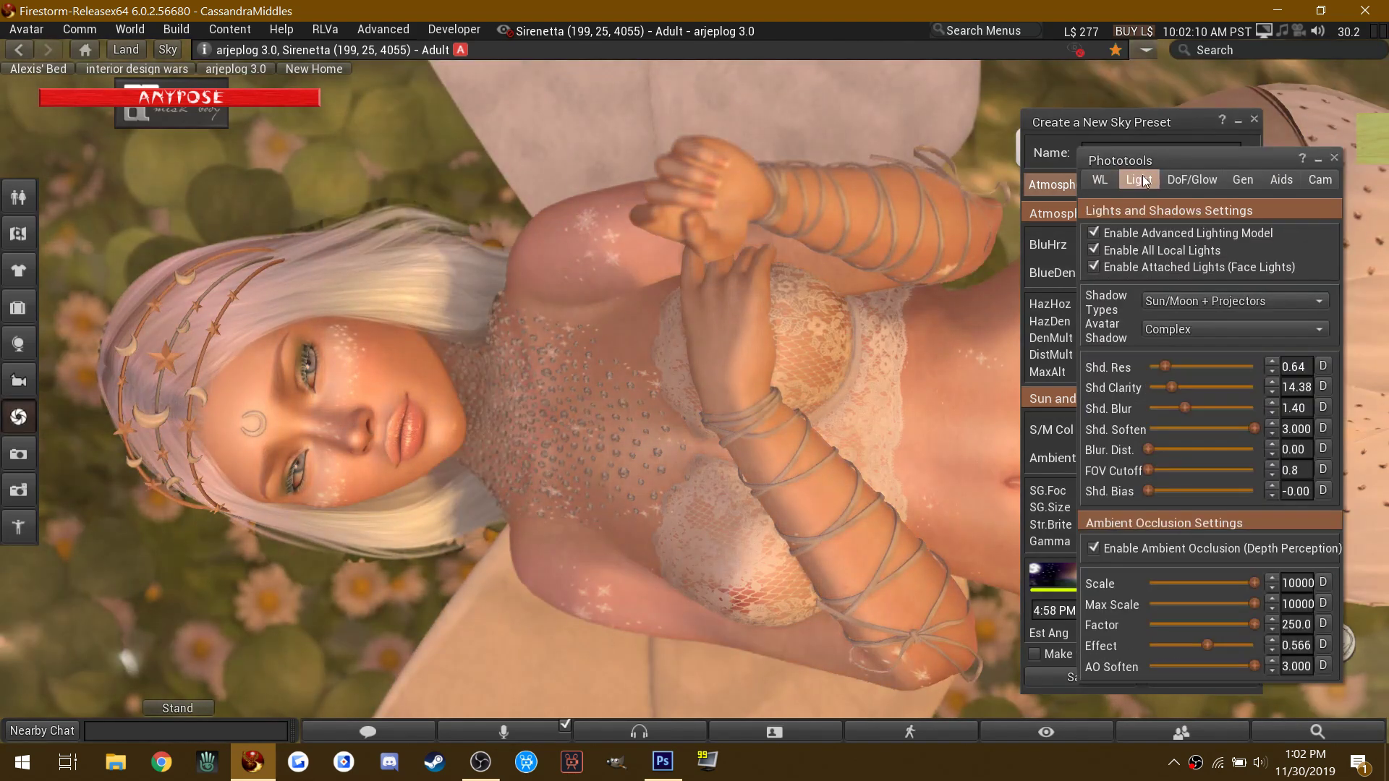
pyautogui.moveTo(1196, 370); pyautogui.dragTo(1167, 388)
pyautogui.click(1209, 366)
pyautogui.moveTo(1160, 450); pyautogui.dragTo(1202, 492)
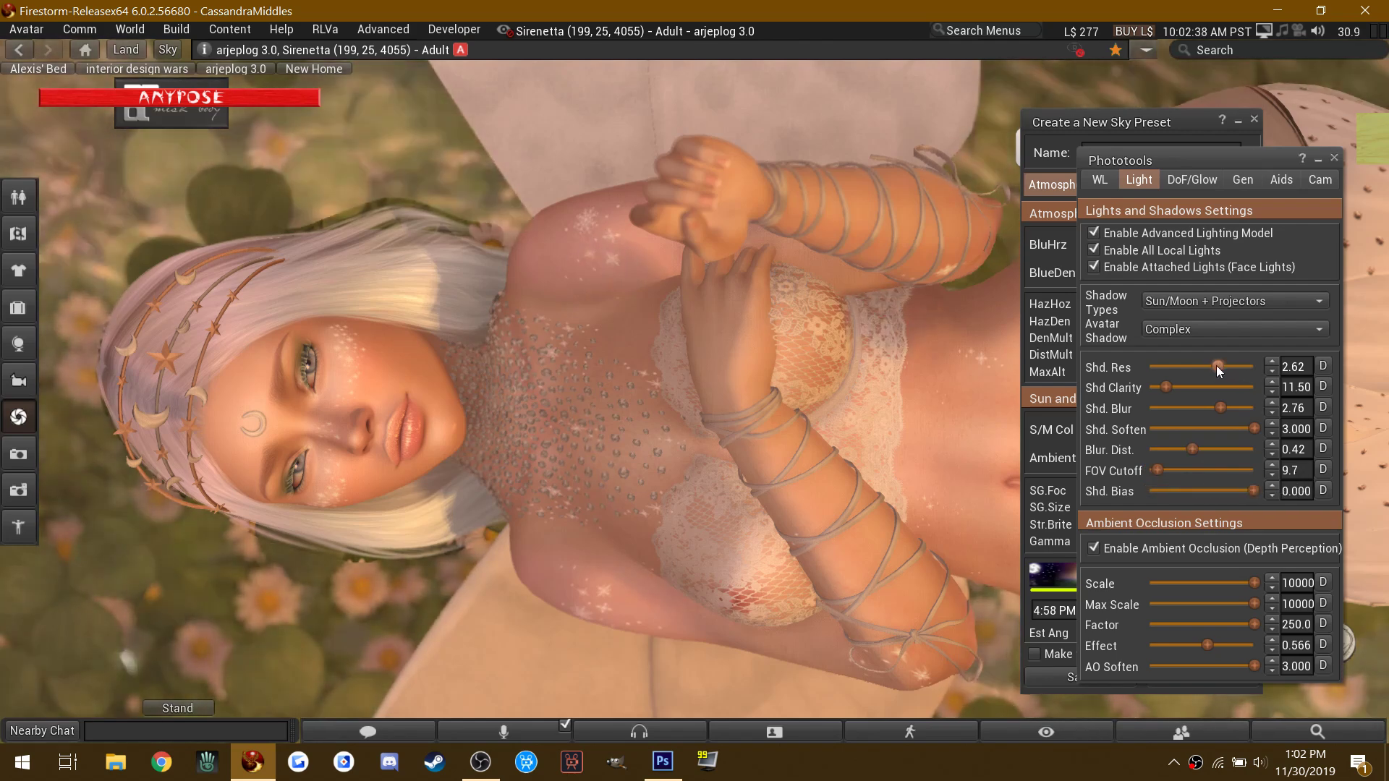
# Step: Set Shd. Res to 2.37 and Shd Clarity to 6.903, and close Phototools
pyautogui.moveTo(1217, 366); pyautogui.dragTo(1201, 370)
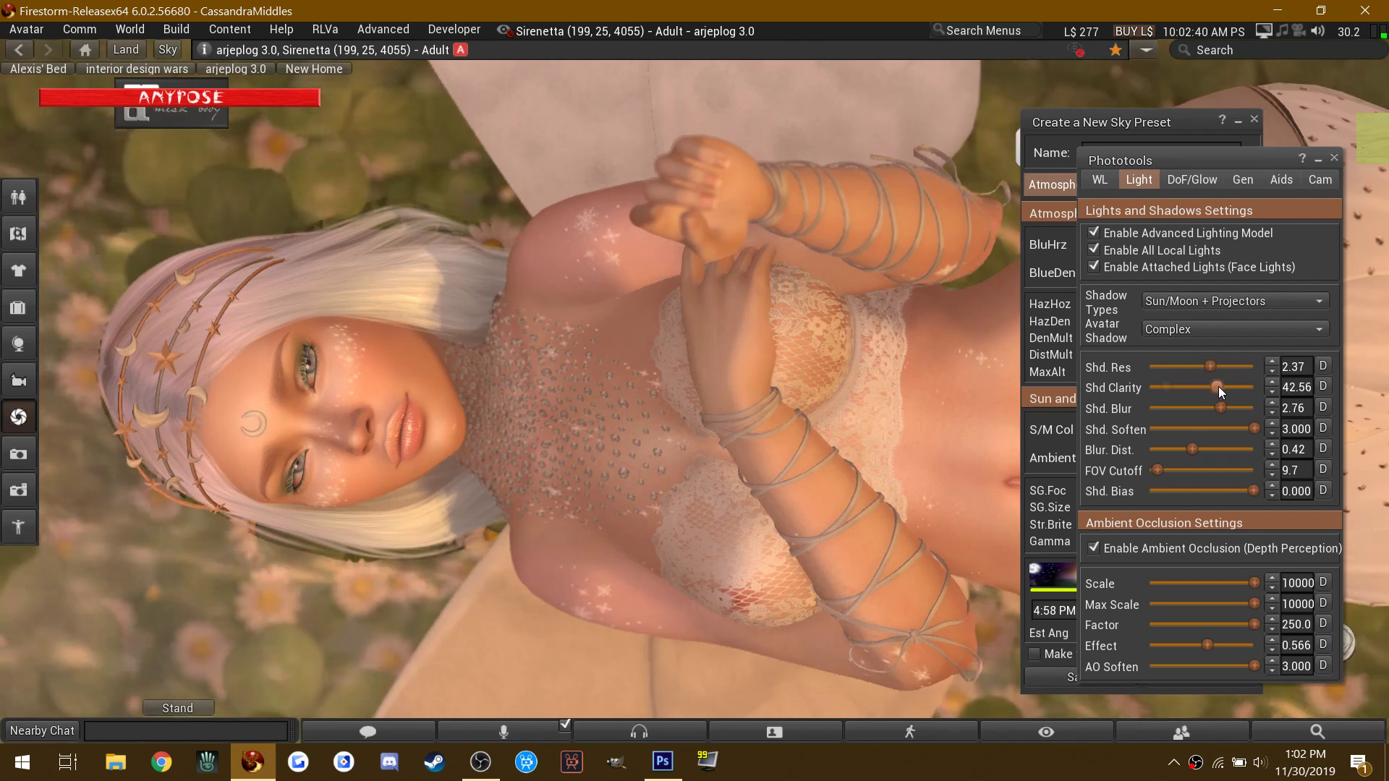
pyautogui.moveTo(1170, 379); pyautogui.dragTo(1161, 370)
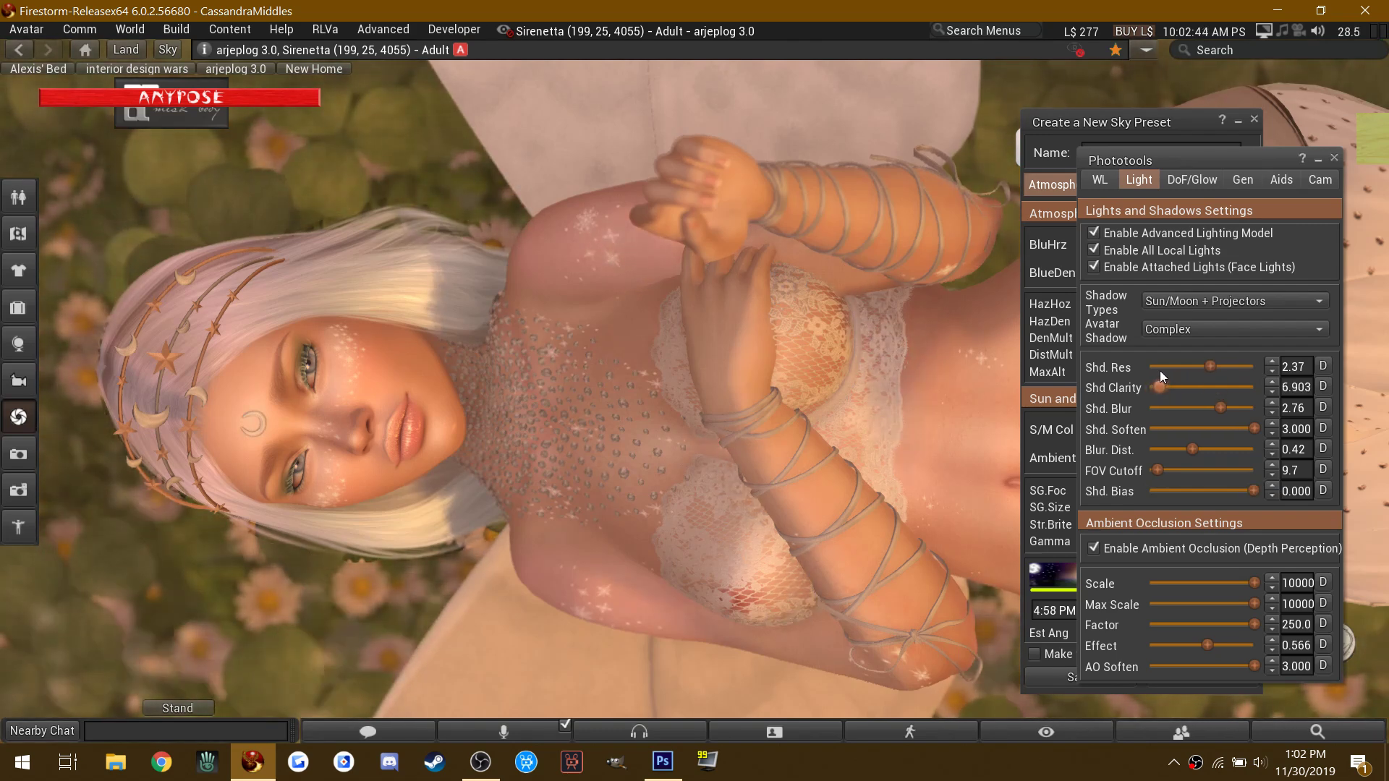
pyautogui.click(1333, 158)
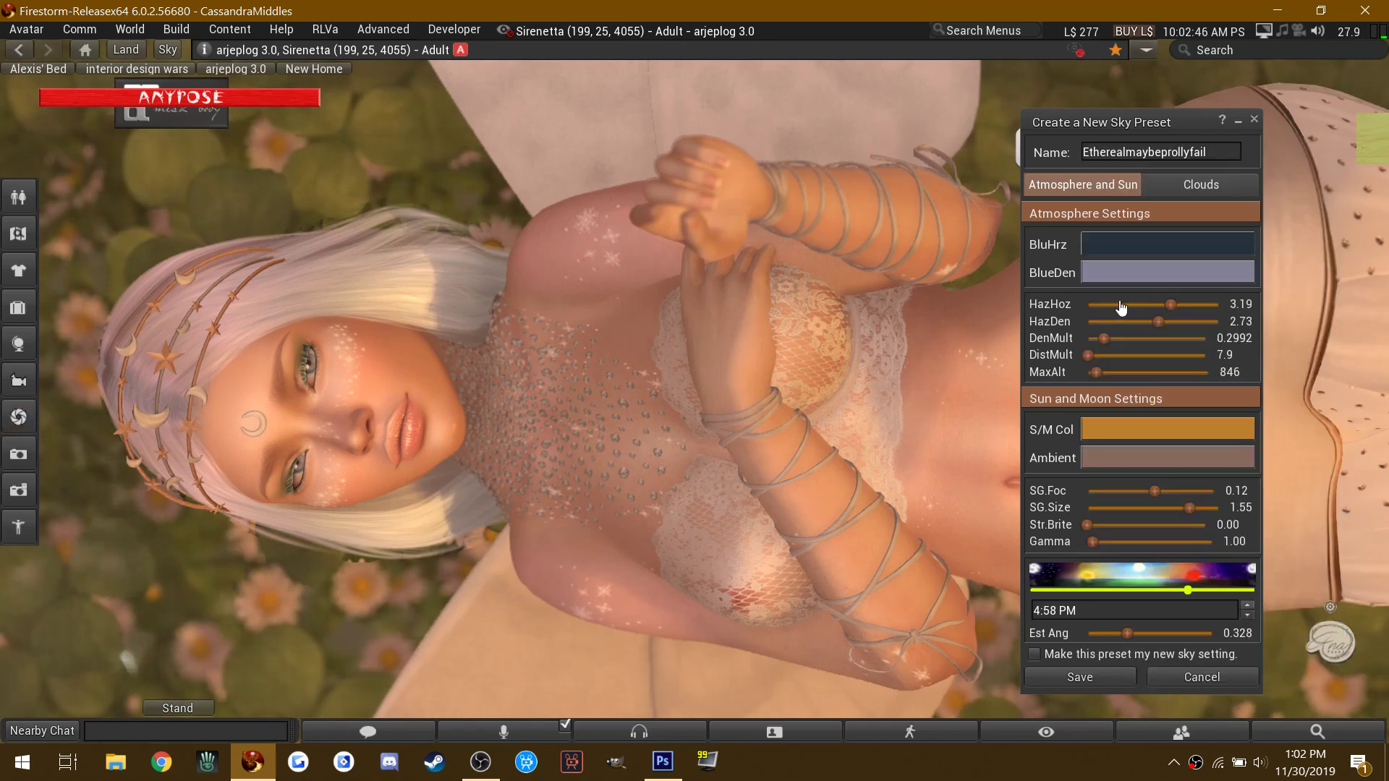
# Step: Change the sun and moon colour to light orange, RGB 234, 165, 99, and set the sun time to 6:50 AM
pyautogui.click(1121, 431)
pyautogui.moveTo(786, 321); pyautogui.dragTo(757, 193)
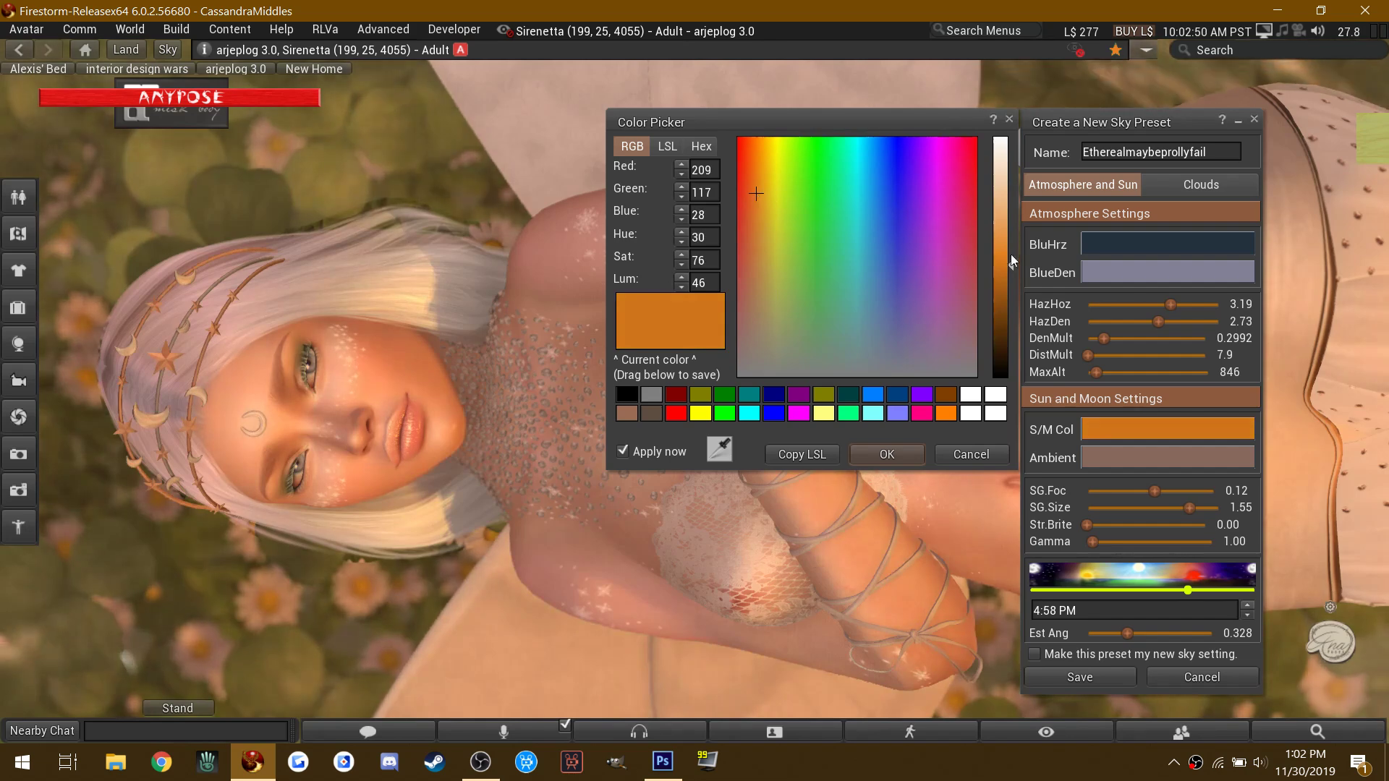
pyautogui.moveTo(1005, 256); pyautogui.dragTo(1000, 227)
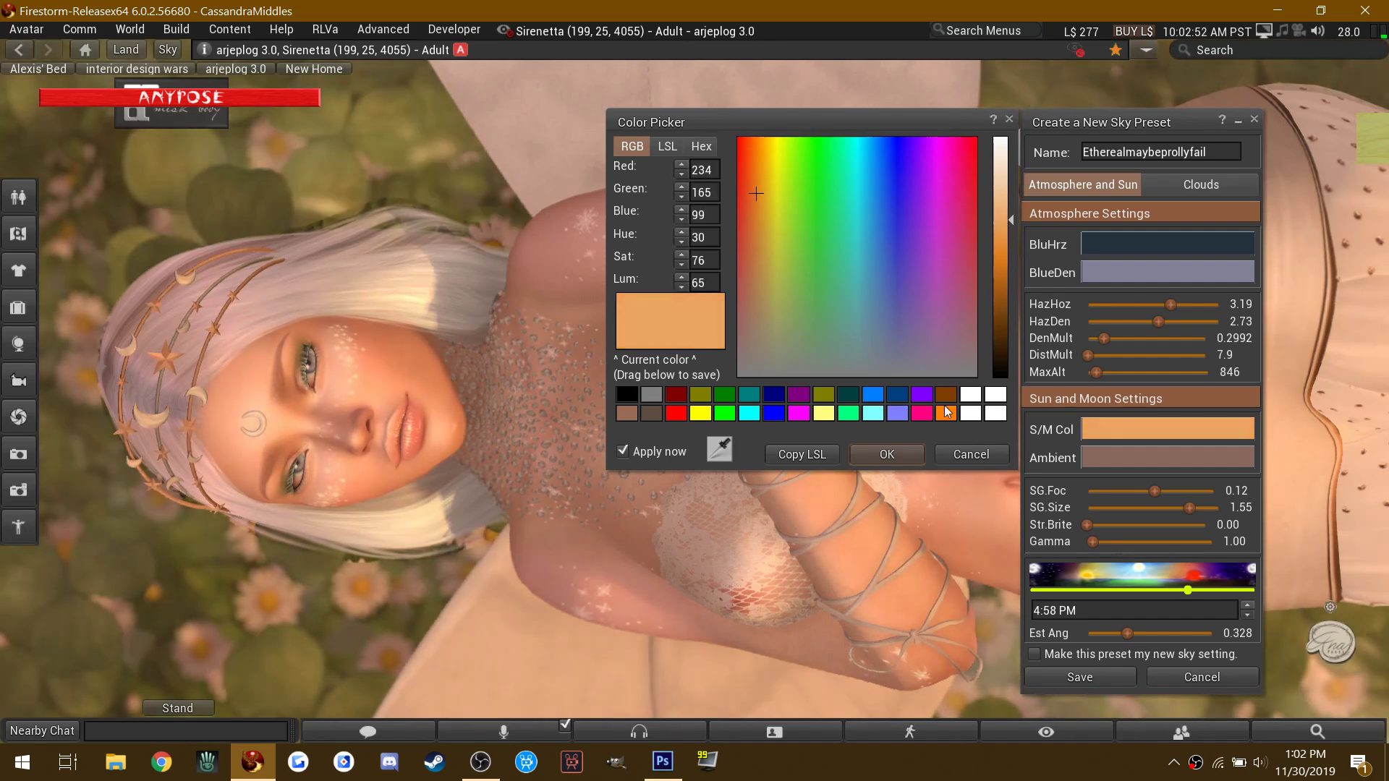
pyautogui.click(908, 452)
pyautogui.moveTo(1188, 590); pyautogui.dragTo(1096, 604)
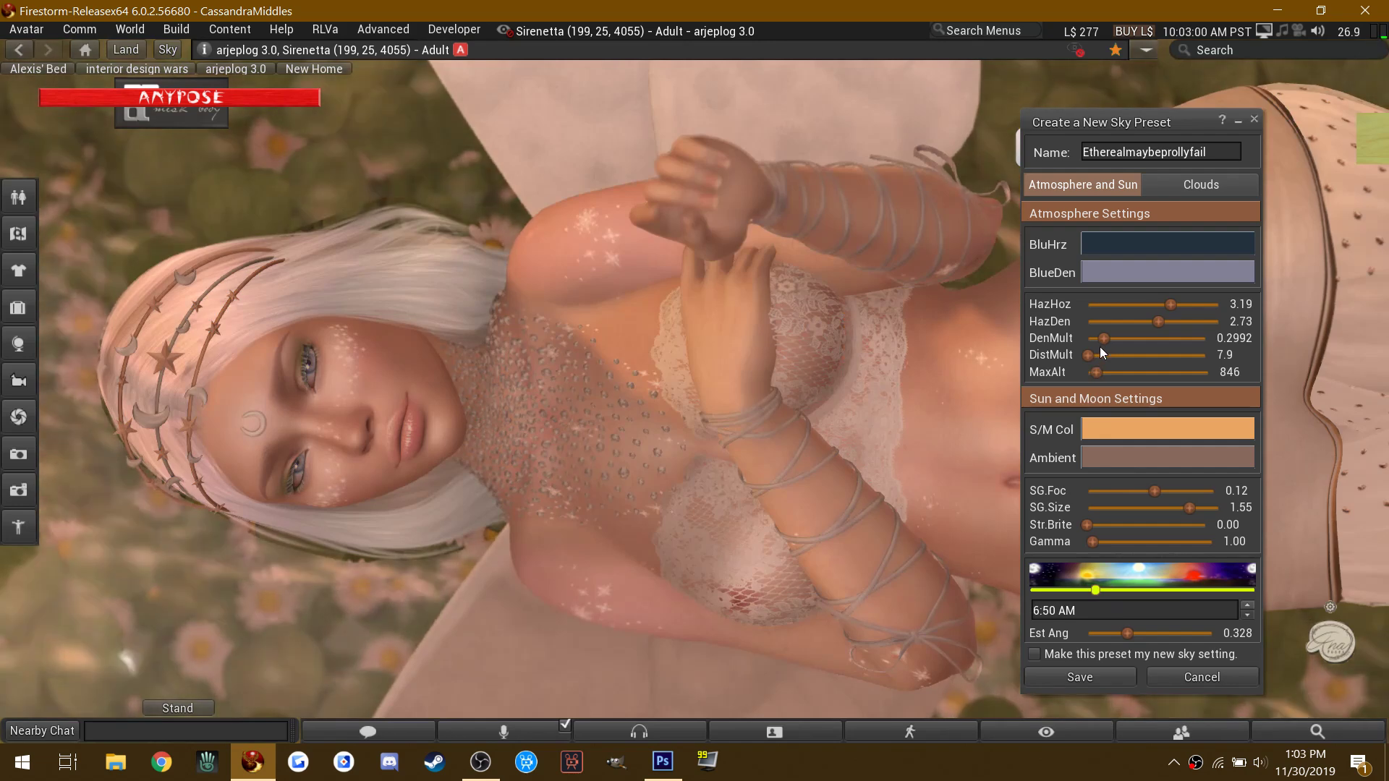
# Step: Lower the sky preset's DistMult to 0.0 and raise it gradually to 3.6
pyautogui.moveTo(1088, 356); pyautogui.dragTo(1087, 354)
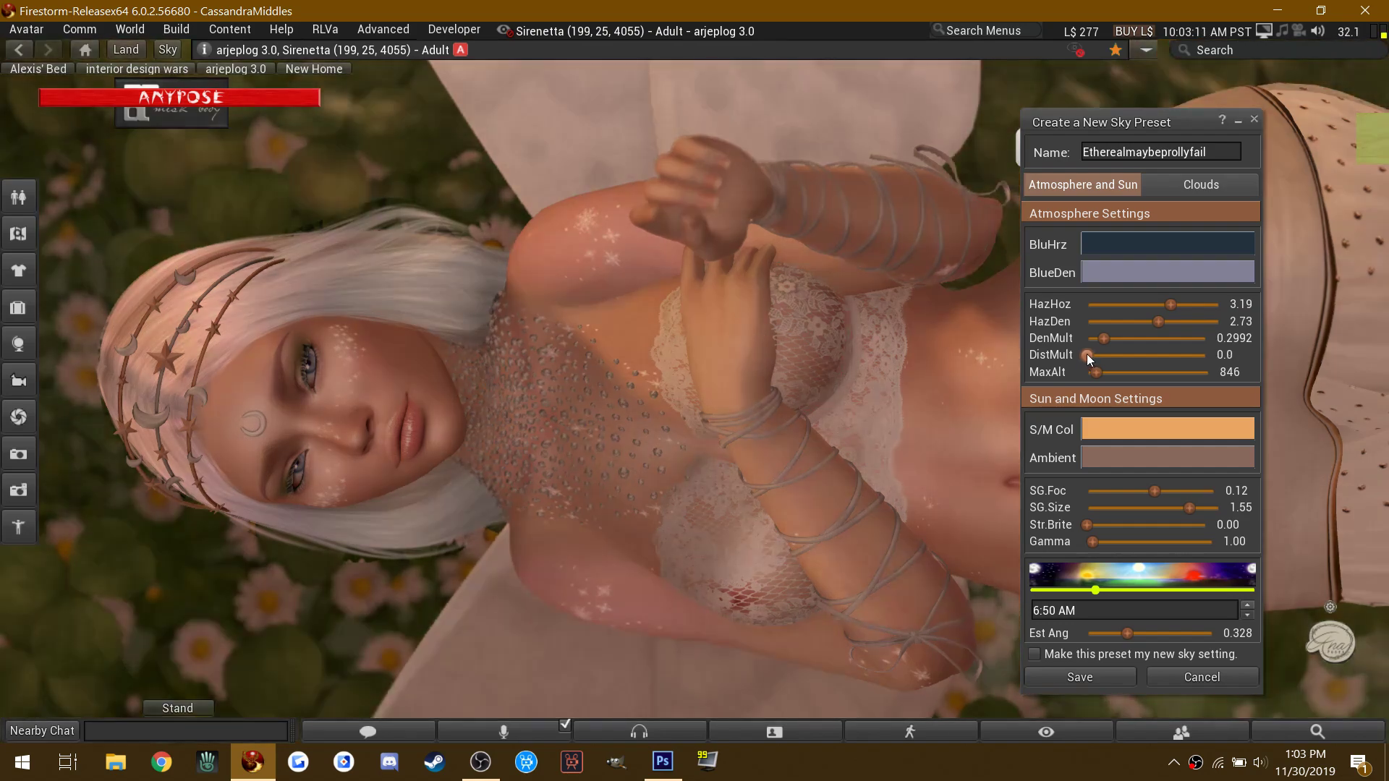
pyautogui.moveTo(1087, 354); pyautogui.dragTo(1087, 355)
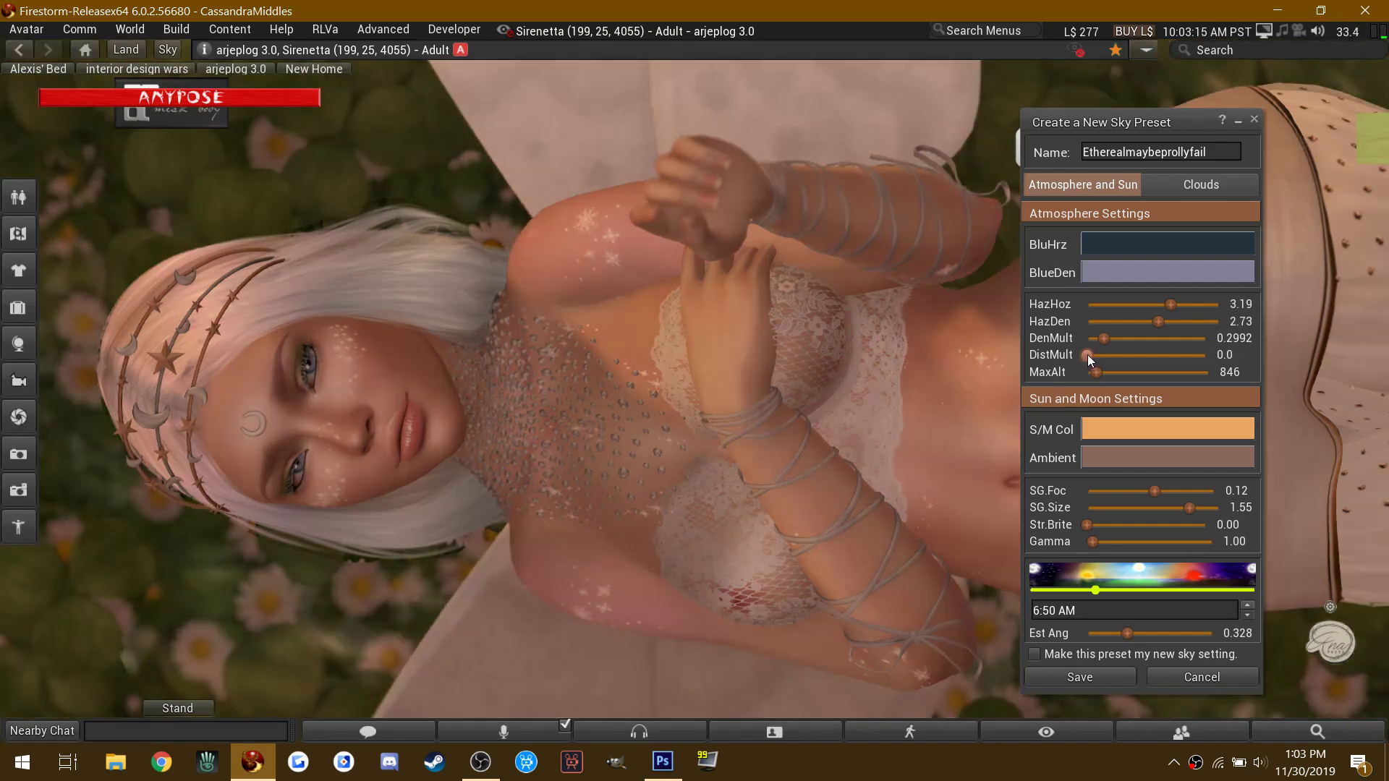
pyautogui.moveTo(1075, 364); pyautogui.dragTo(1085, 360)
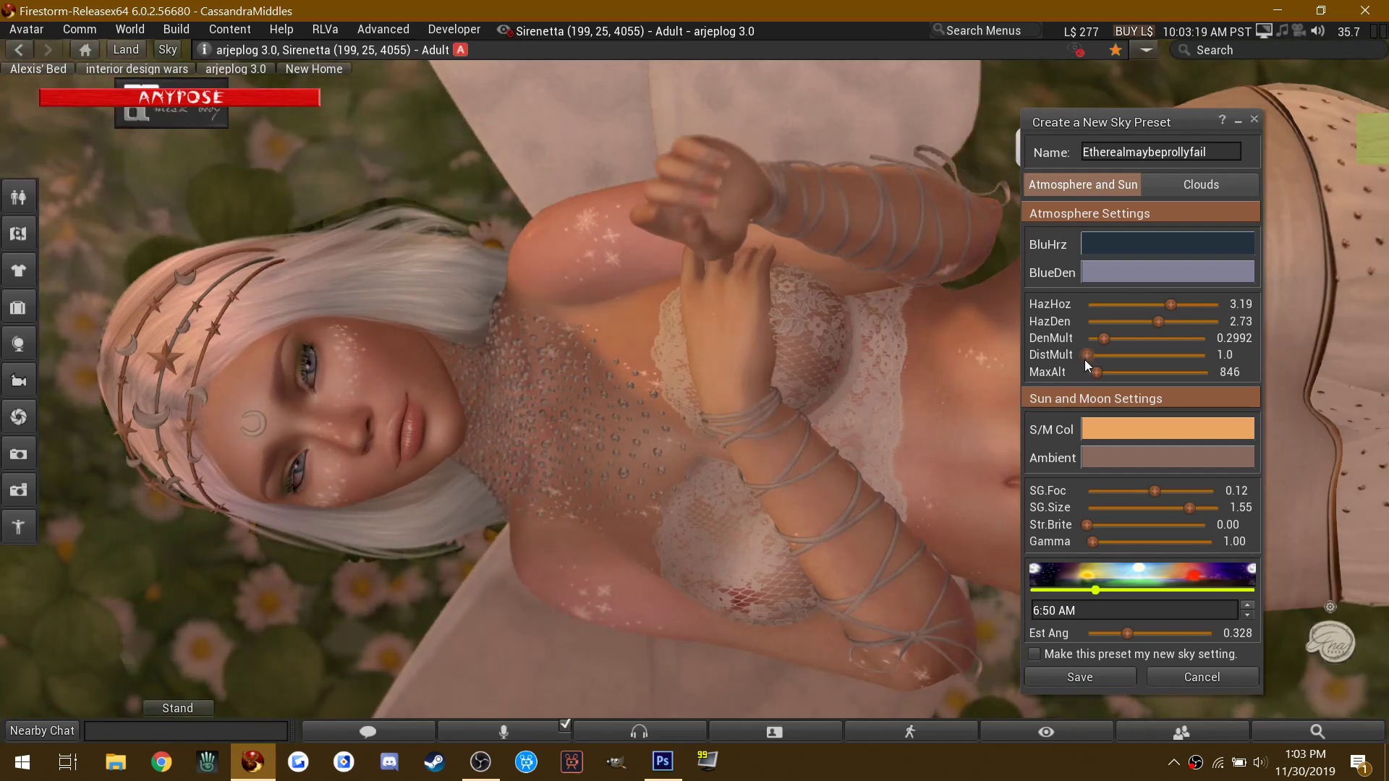
pyautogui.press('Right')
pyautogui.press('Right')
pyautogui.press('Right')
pyautogui.press('Right')
pyautogui.press('Right')
pyautogui.press('Right')
pyautogui.press('Right')
pyautogui.press('Right')
pyautogui.press('Right')
pyautogui.press('Right')
pyautogui.press('Right')
pyautogui.press('Right')
pyautogui.press('Right')
pyautogui.press('Right')
pyautogui.press('Right')
pyautogui.press('Right')
pyautogui.press('Right')
pyautogui.press('Right')
pyautogui.press('Right')
pyautogui.press('Right')
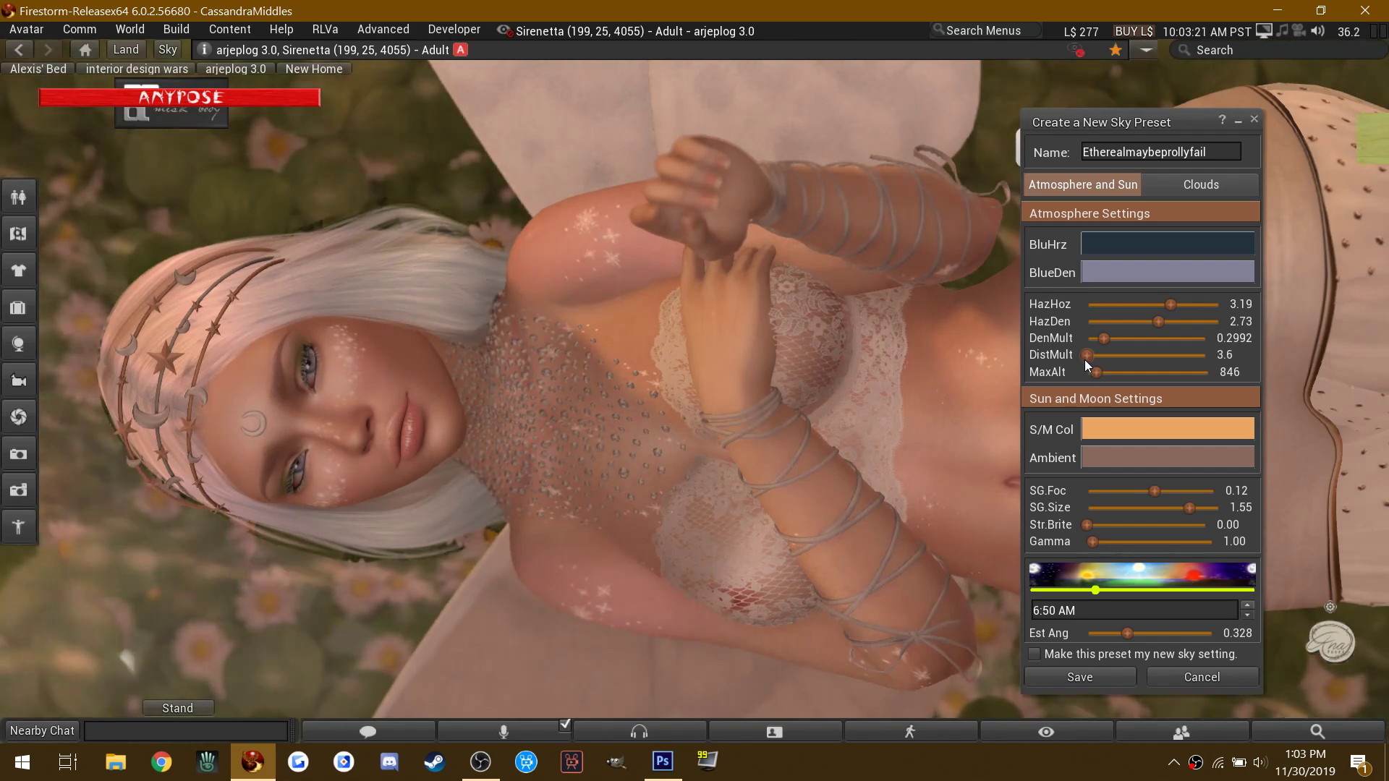
# Step: Set the atmosphere's HazDen to 2.34, MaxAlt to 923 and DenMult to 0.4252
pyautogui.moveTo(1159, 322)
pyautogui.mouseDown()
pyautogui.moveTo(1129, 327)
pyautogui.moveTo(1191, 327)
pyautogui.moveTo(1148, 328)
pyautogui.mouseUp()
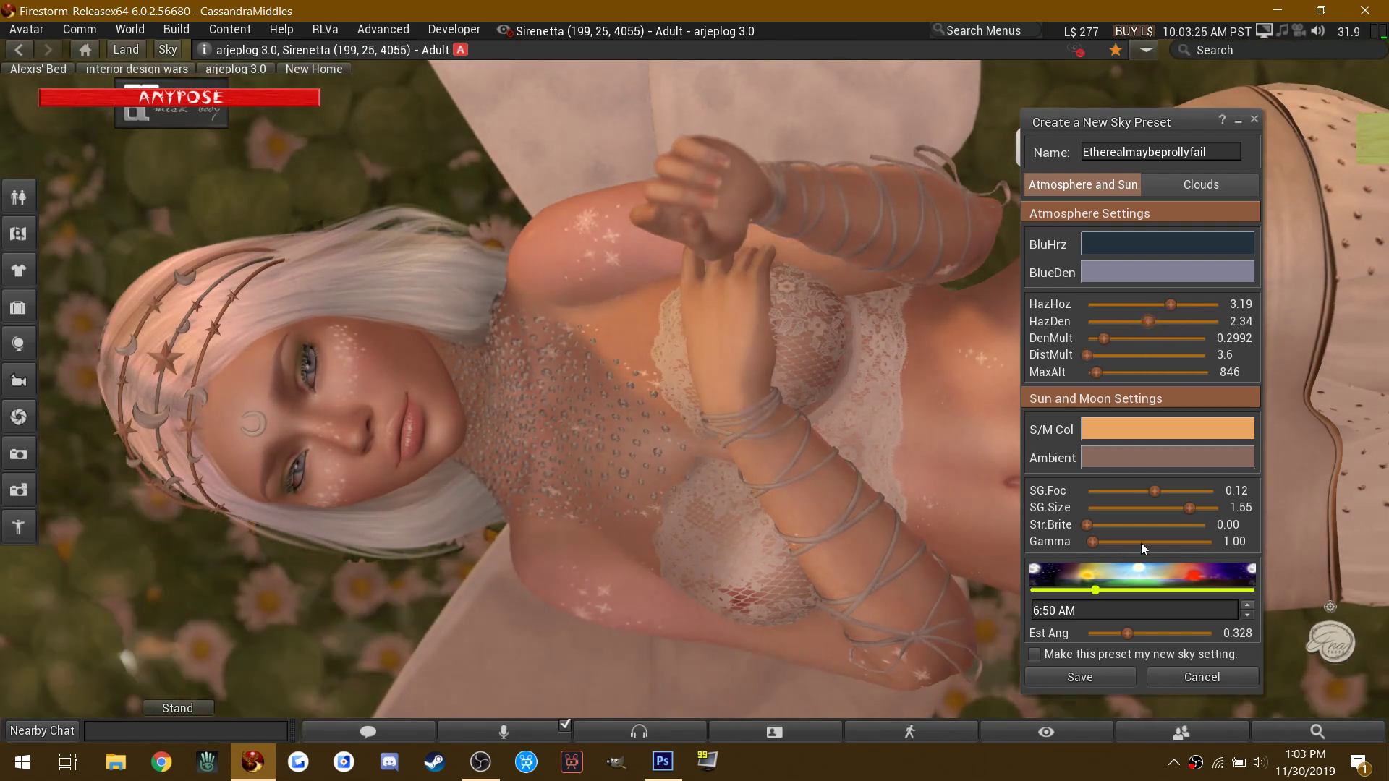
pyautogui.moveTo(1099, 372); pyautogui.dragTo(1101, 368)
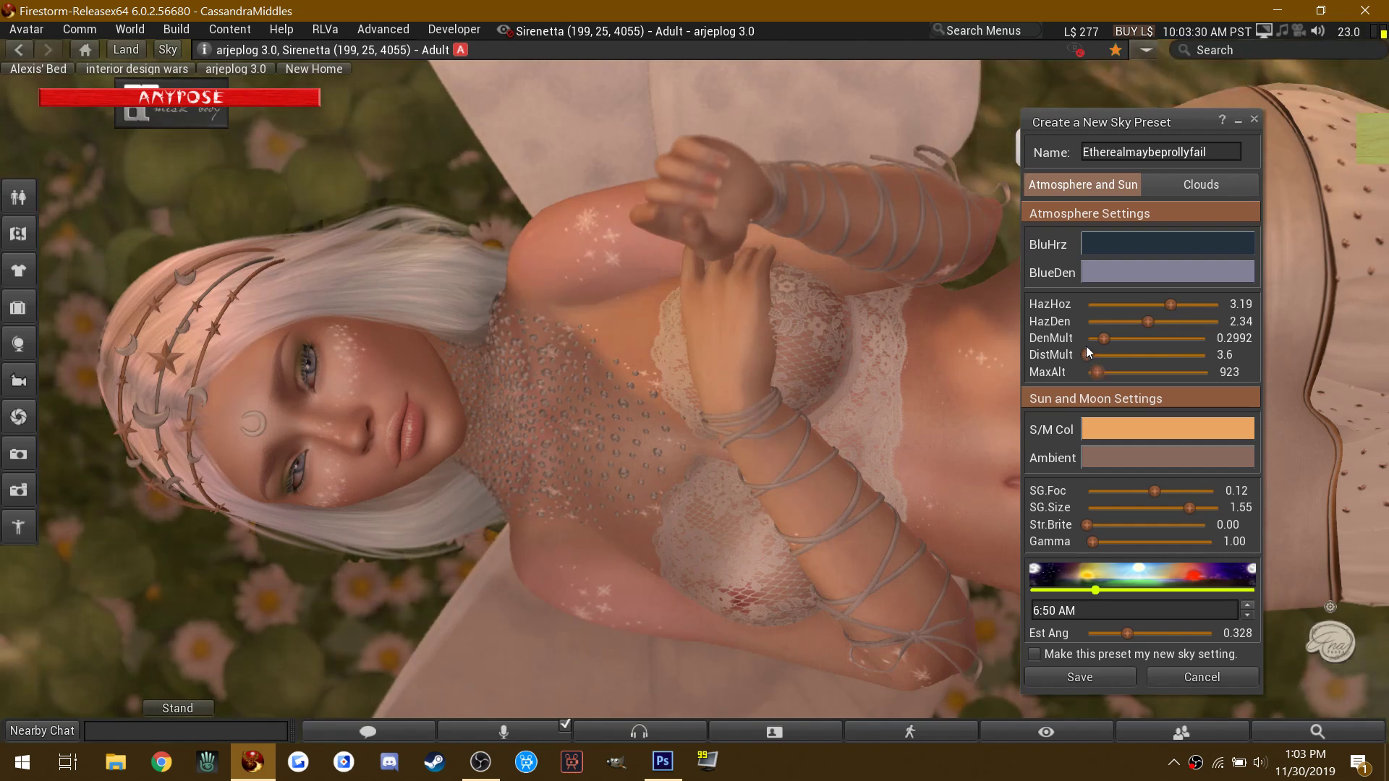
pyautogui.click(1103, 337)
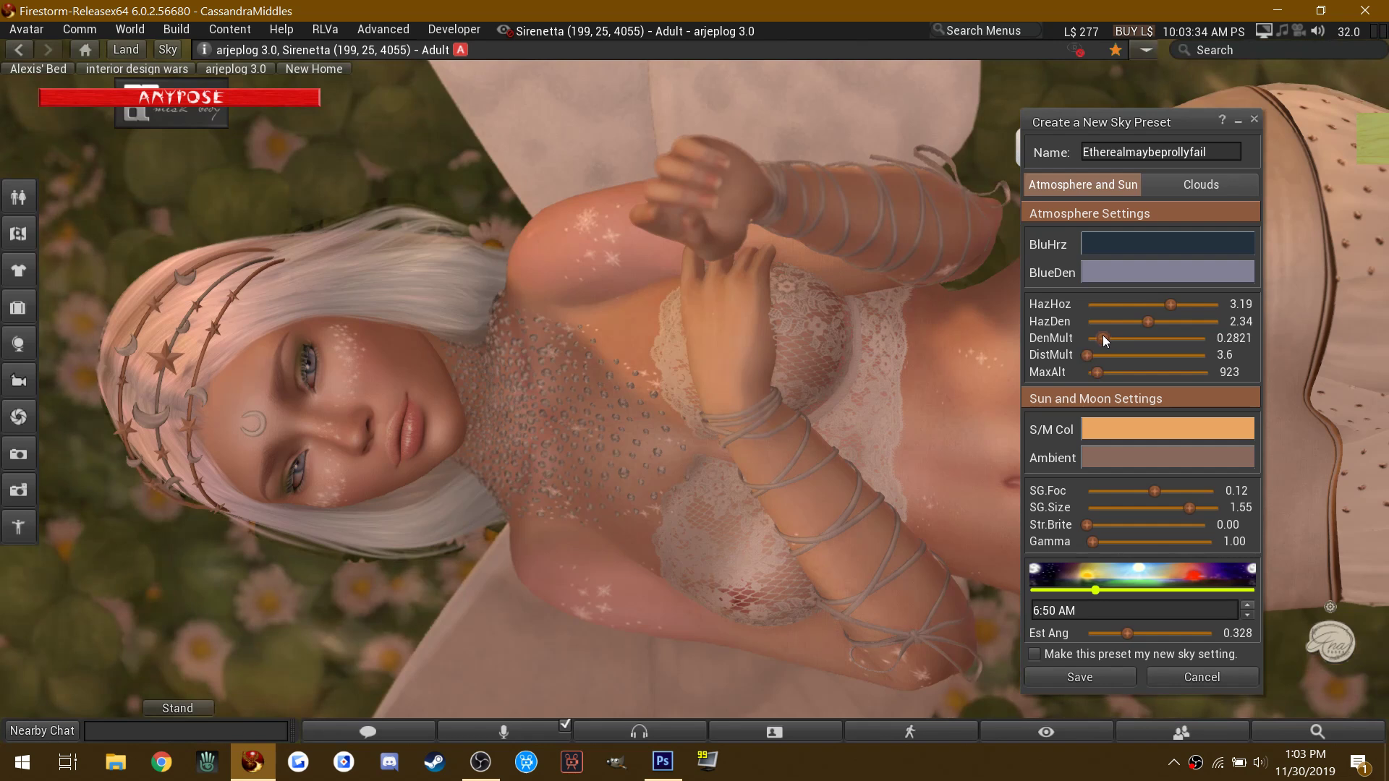
pyautogui.click(1102, 337)
pyautogui.click(1103, 337)
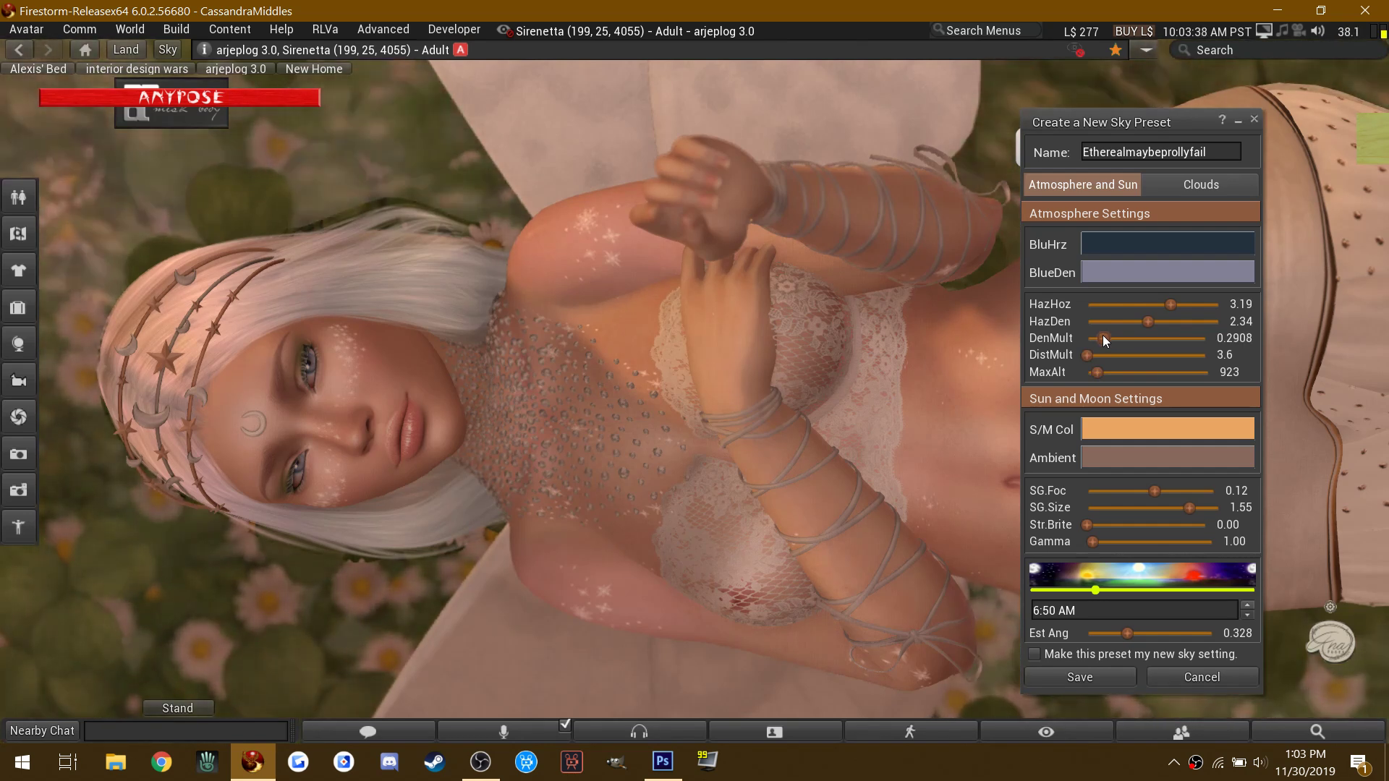
pyautogui.click(1103, 337)
pyautogui.click(1103, 337)
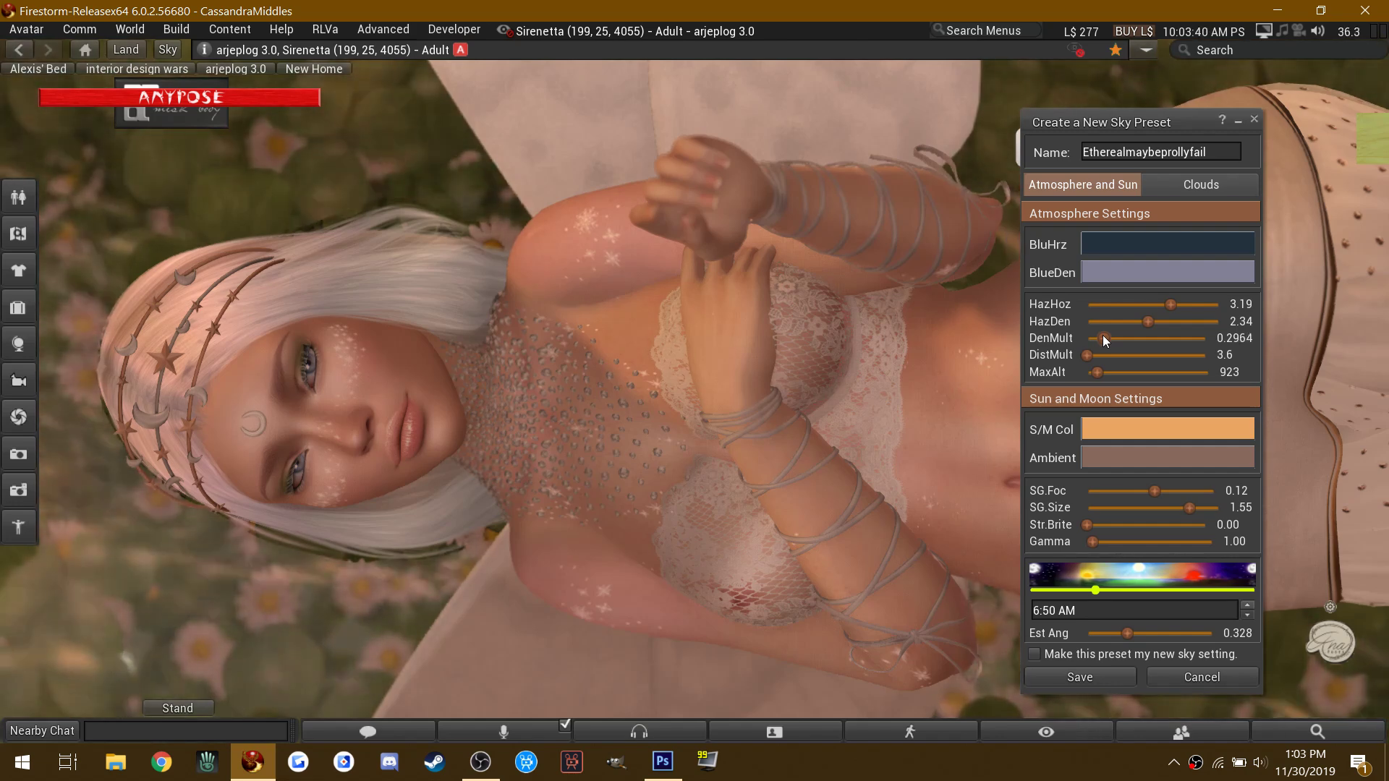
pyautogui.press('Right')
pyautogui.press('Right')
pyautogui.press('Right')
pyautogui.press('Right')
pyautogui.press('Right')
pyautogui.press('Right')
pyautogui.press('Right')
pyautogui.press('Right')
pyautogui.press('Right')
pyautogui.press('Right')
pyautogui.press('Right')
pyautogui.press('Right')
pyautogui.press('Right')
pyautogui.press('Right')
pyautogui.press('Right')
pyautogui.press('Right')
pyautogui.press('Right')
pyautogui.press('Right')
pyautogui.press('Right')
pyautogui.press('Right')
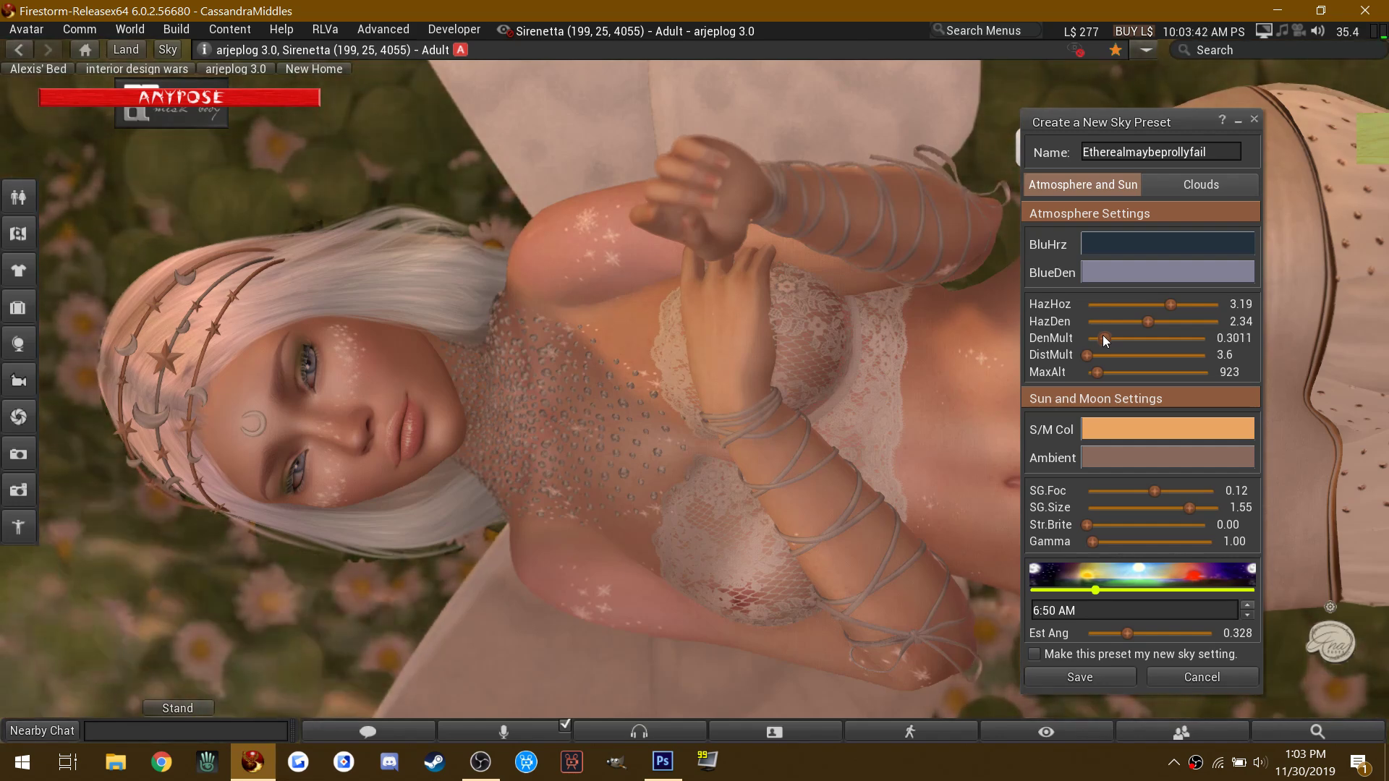
pyautogui.moveTo(1099, 337); pyautogui.dragTo(1105, 334)
# Step: Set the atmosphere's DistMult to 5.5
pyautogui.click(1087, 355)
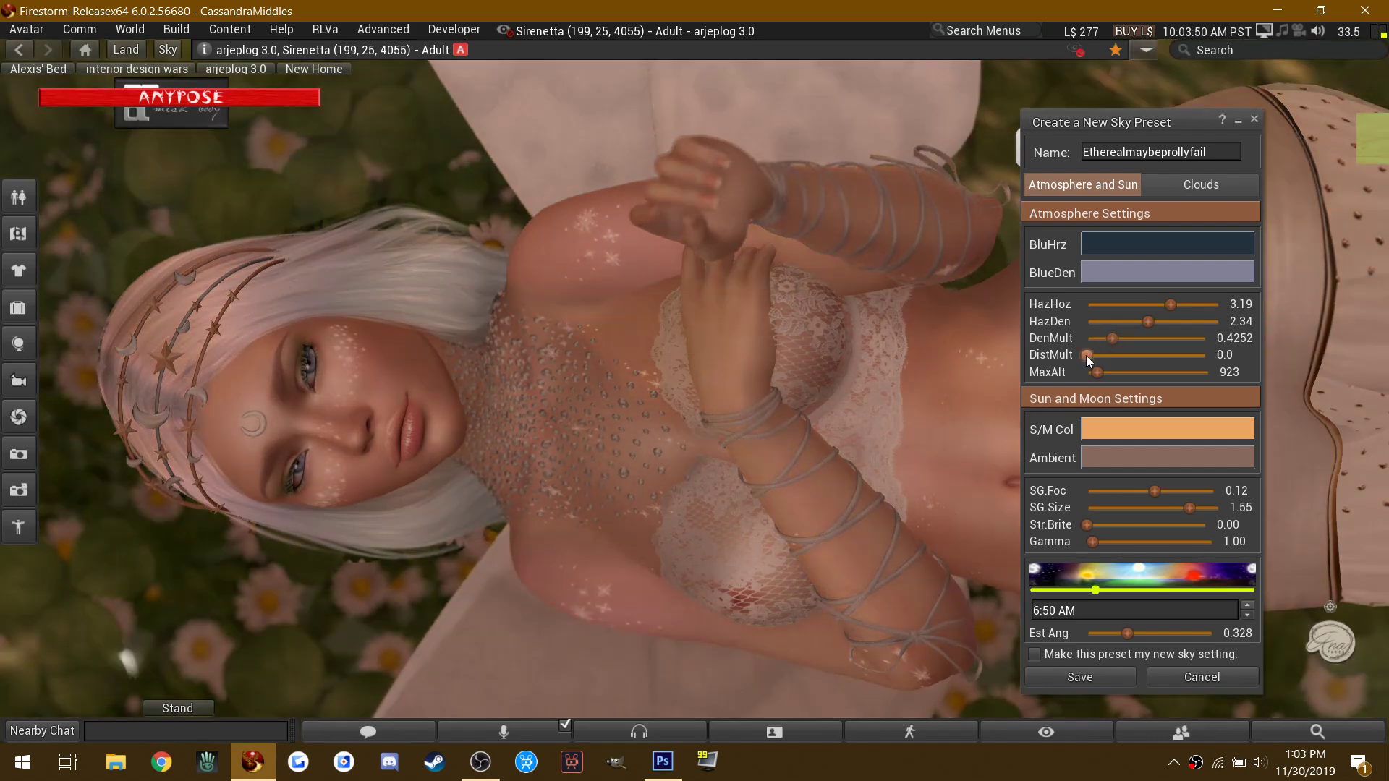
pyautogui.click(1087, 355)
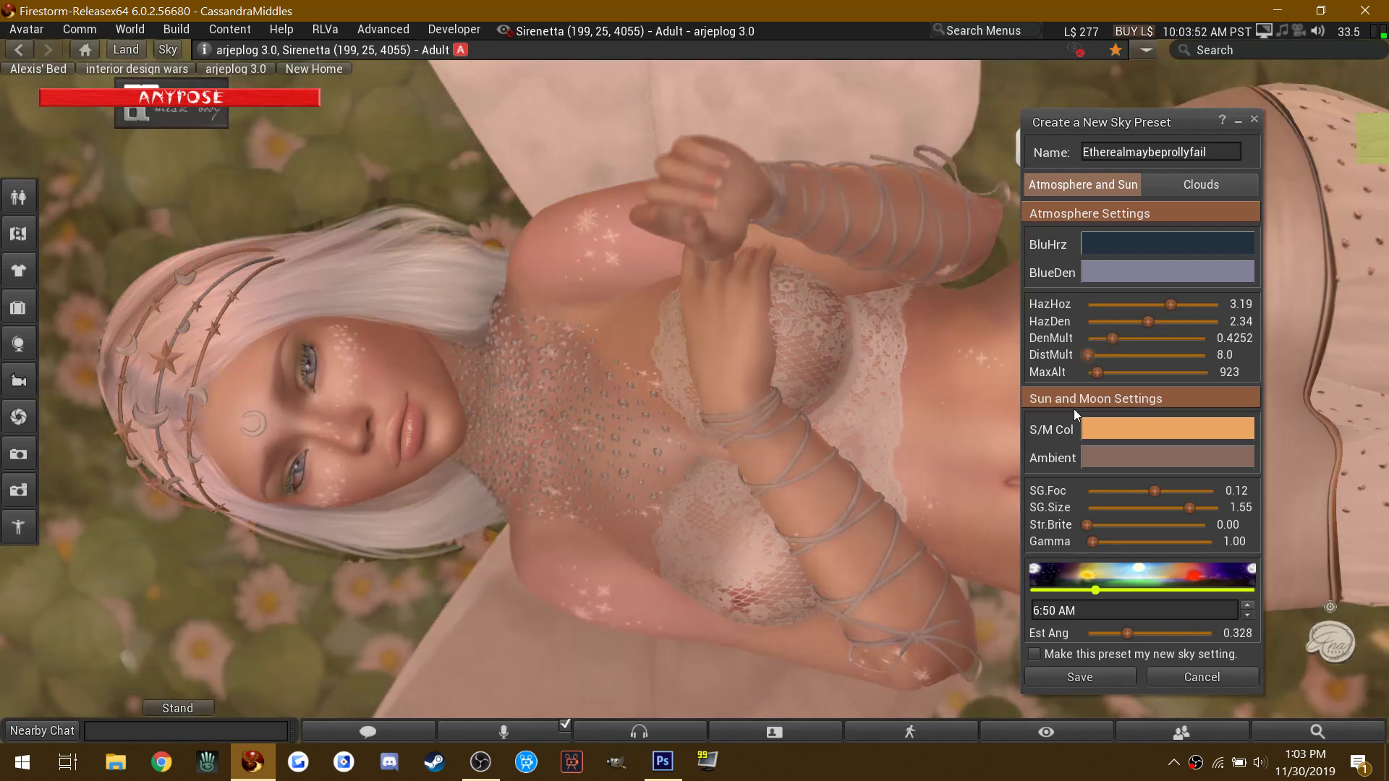
pyautogui.press('Left')
pyautogui.press('Left')
pyautogui.press('Left')
pyautogui.press('Left')
pyautogui.press('Left')
pyautogui.press('Left')
pyautogui.press('Left')
pyautogui.press('Left')
pyautogui.press('Left')
pyautogui.press('Left')
pyautogui.press('Left')
pyautogui.press('Left')
pyautogui.press('Left')
pyautogui.press('Left')
pyautogui.press('Left')
pyautogui.press('Left')
pyautogui.press('Left')
pyautogui.press('Left')
pyautogui.press('Left')
pyautogui.press('Left')
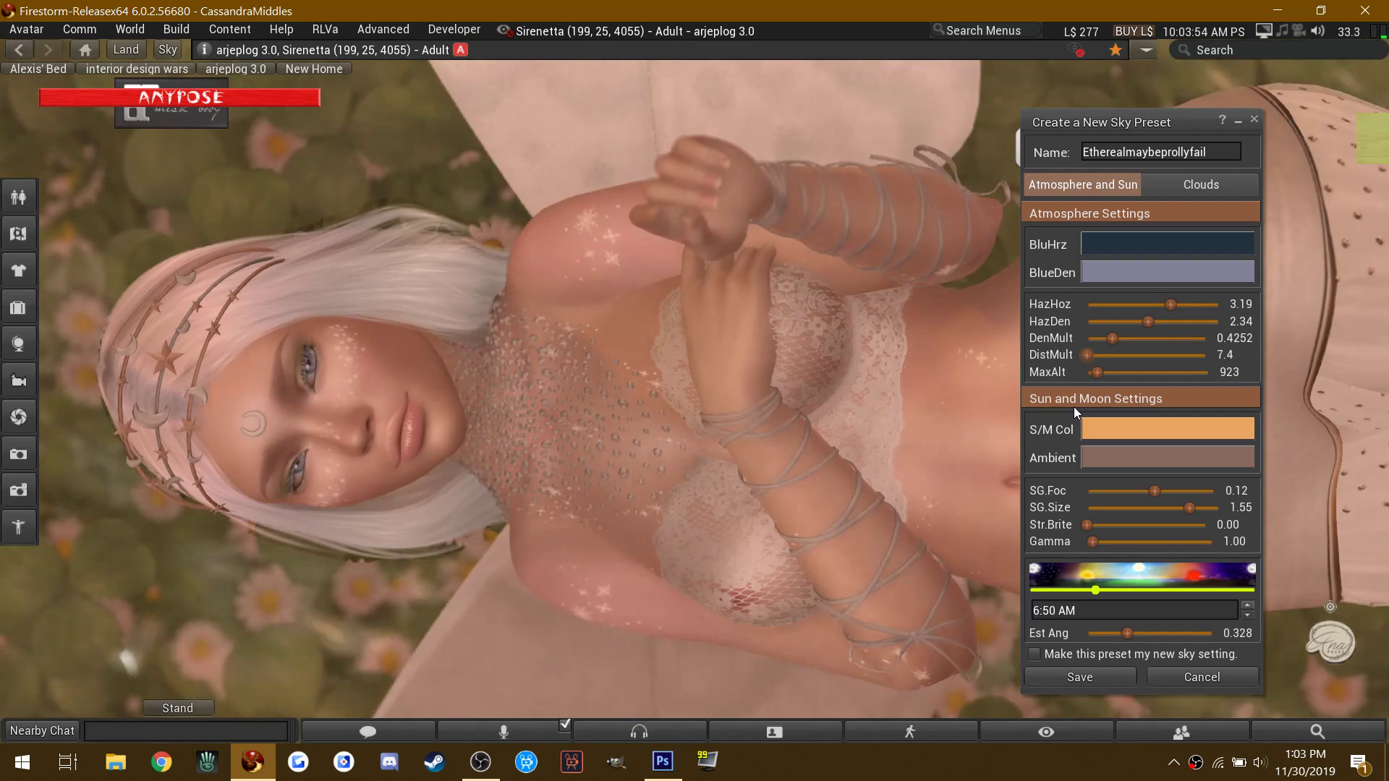
pyautogui.press('Left')
pyautogui.press('Left')
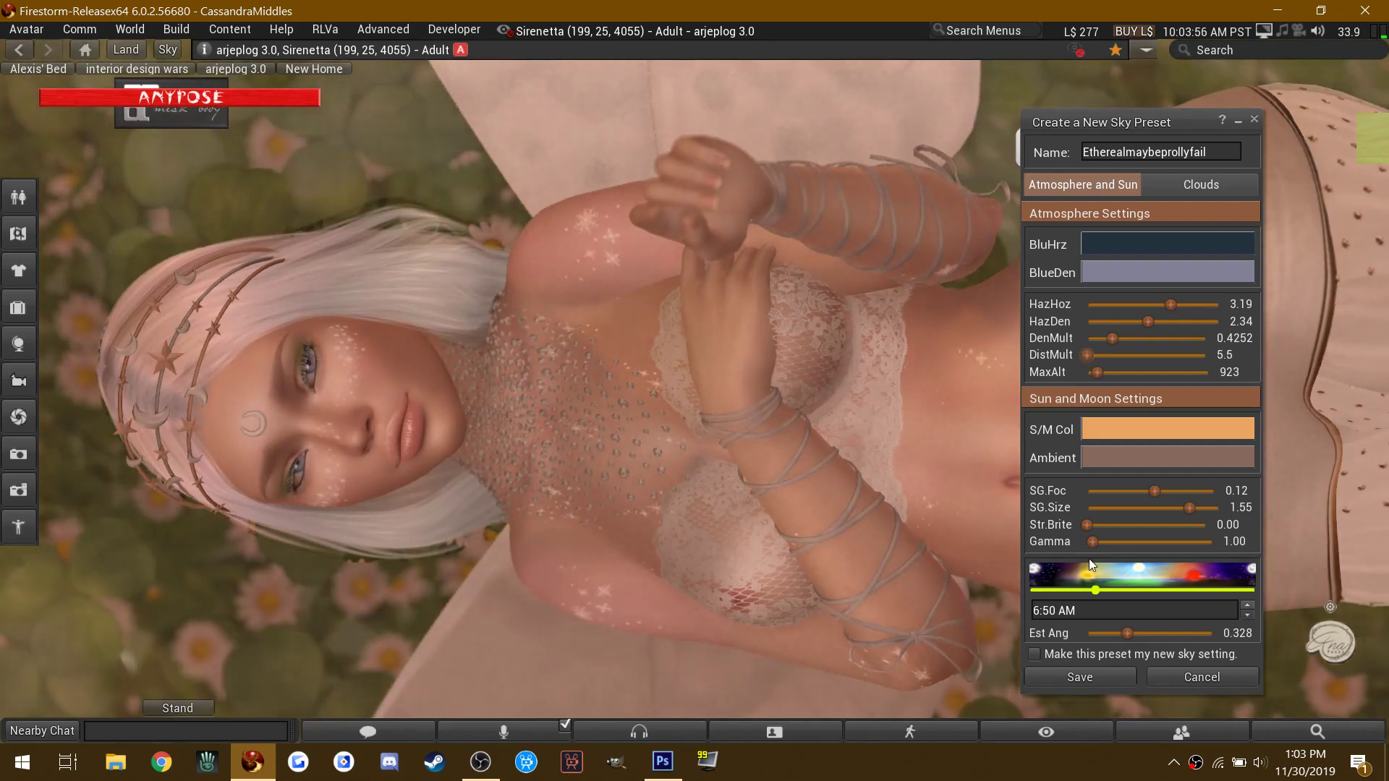
# Step: Try the sun at 5:35 PM, and set it to 7:08 AM with Est Ang at 0.127
pyautogui.moveTo(1095, 589); pyautogui.dragTo(1194, 565)
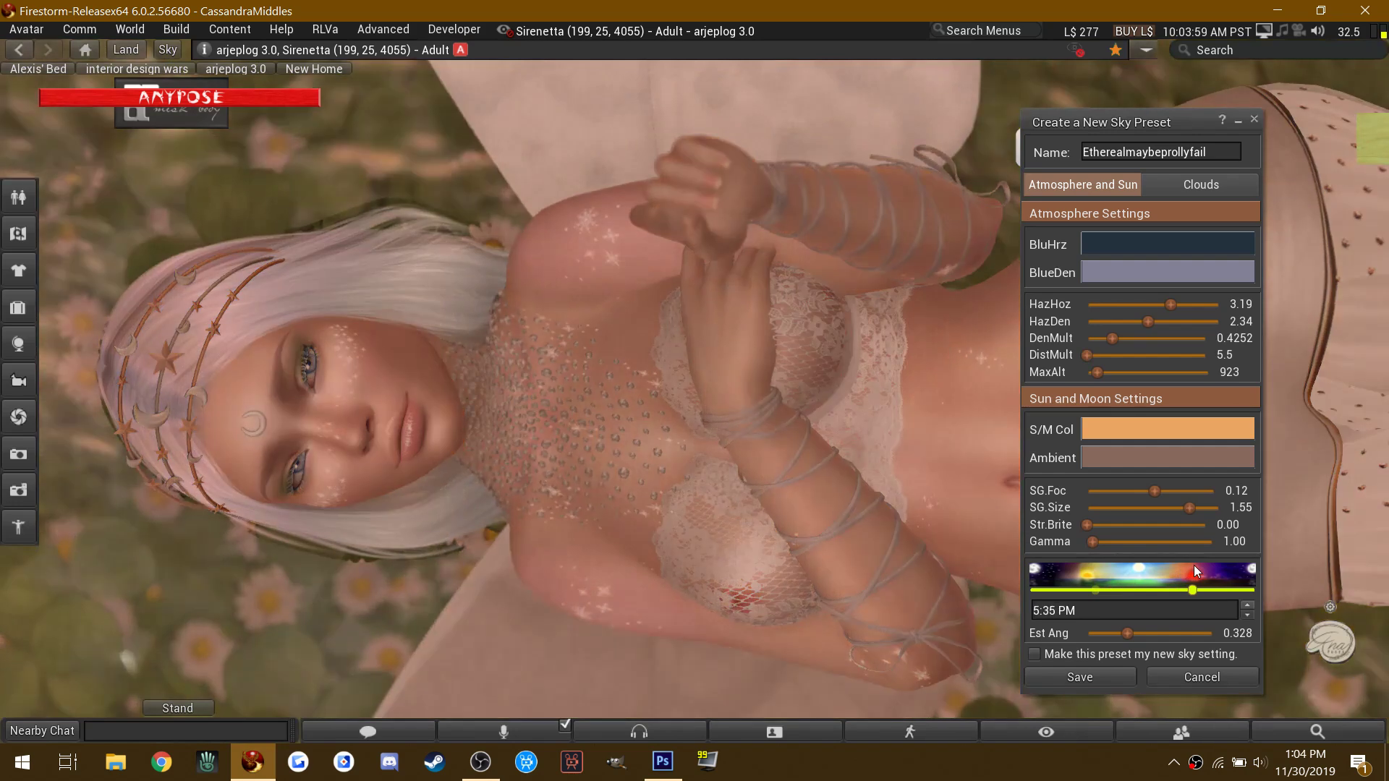
pyautogui.click(1130, 632)
pyautogui.moveTo(1131, 632); pyautogui.dragTo(1097, 606)
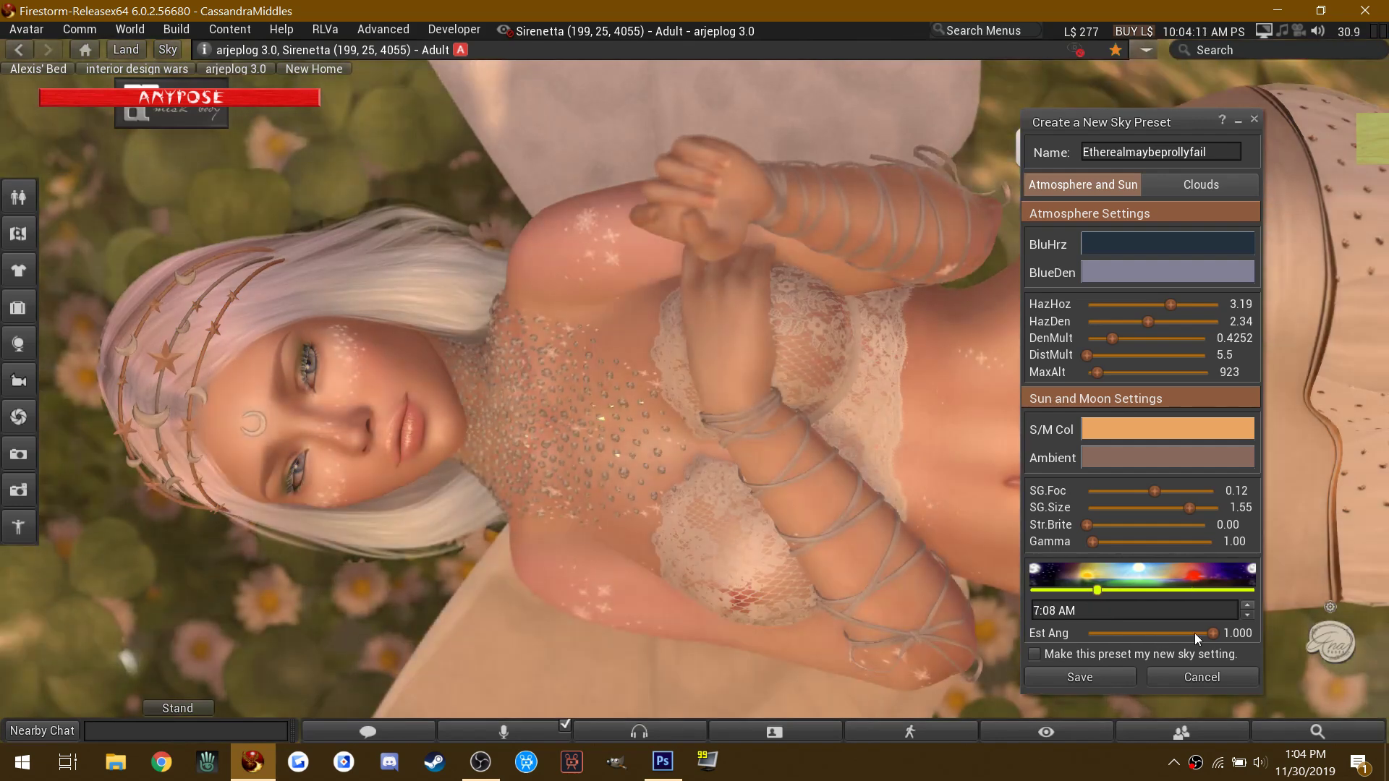
pyautogui.moveTo(1209, 633); pyautogui.dragTo(1100, 636)
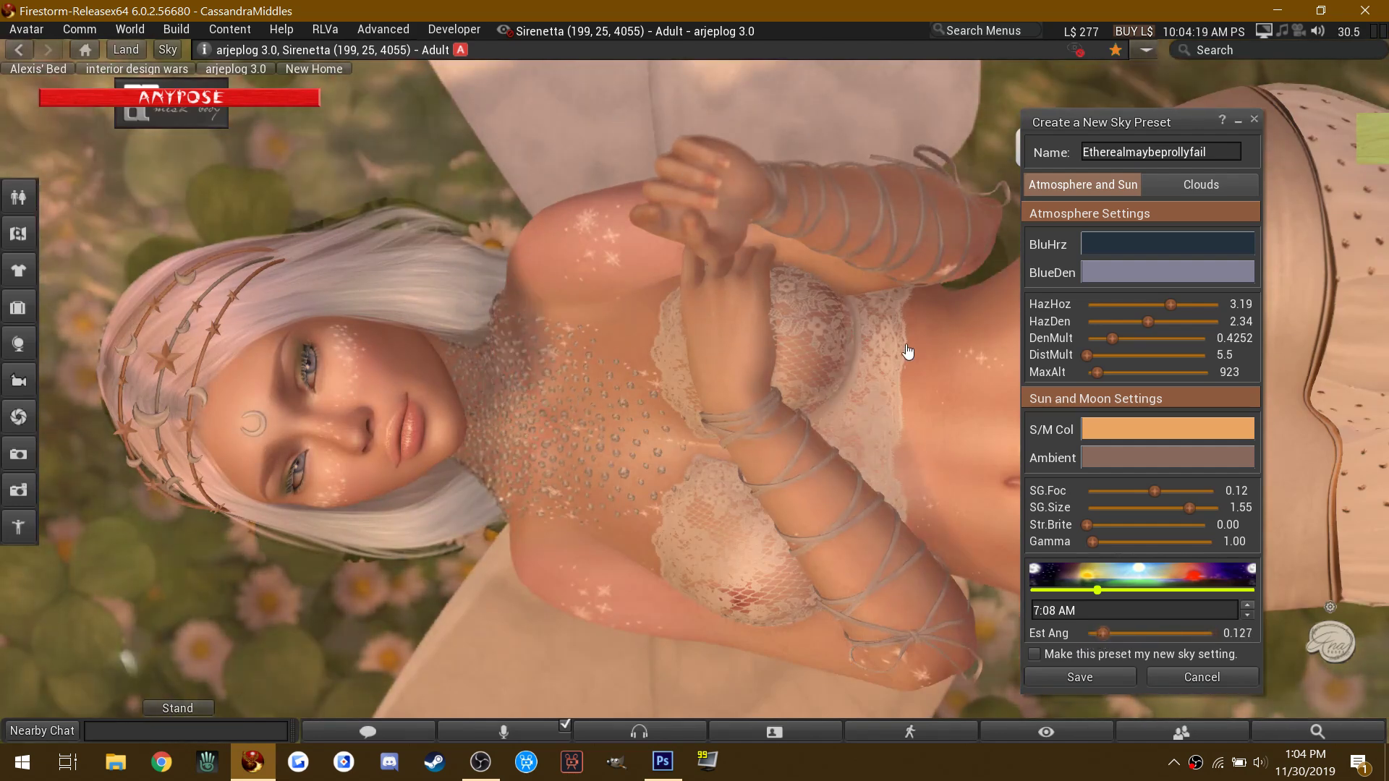
pyautogui.rightClick(438, 281)
pyautogui.click(1044, 125)
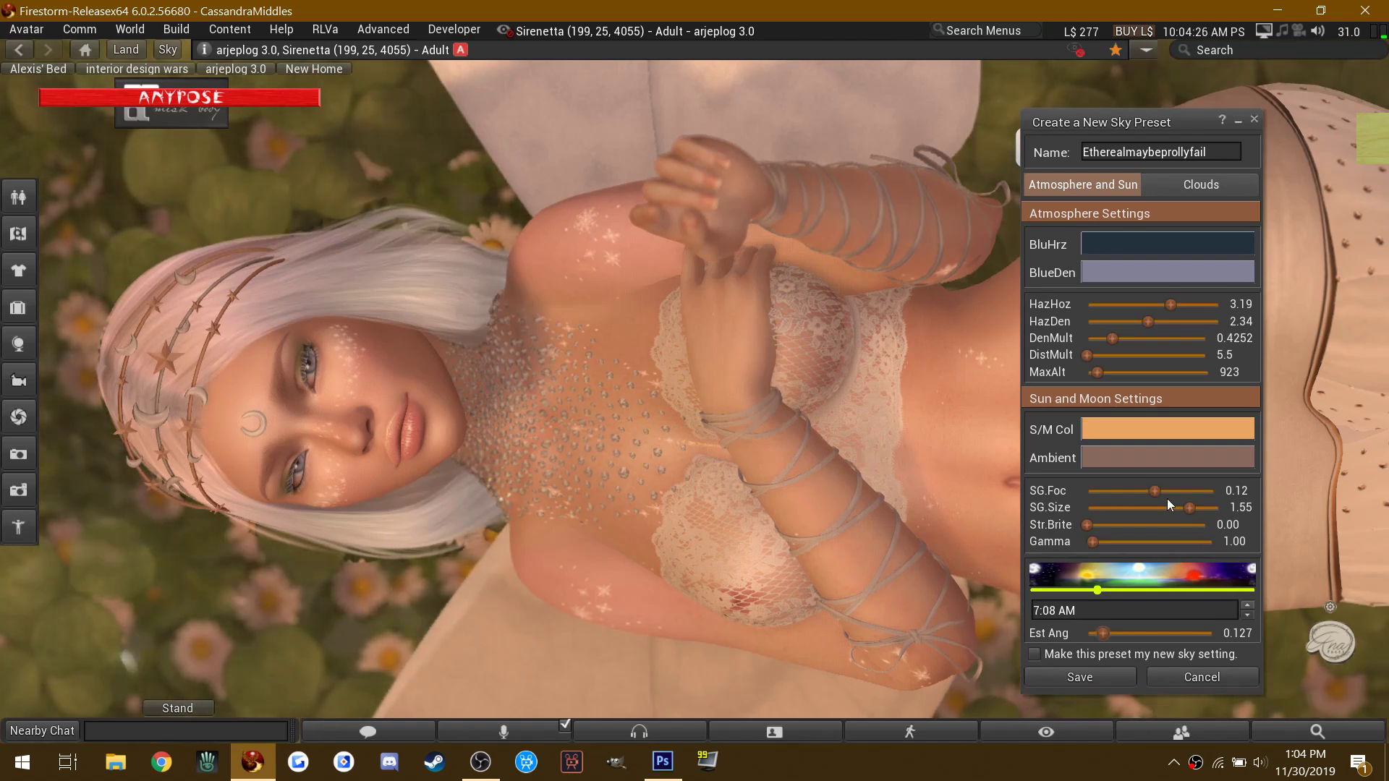
# Step: Set the sun's SG.Size to 1.83 and the Ambient colour to RGB 128, 122, 101
pyautogui.moveTo(1186, 508)
pyautogui.mouseDown()
pyautogui.moveTo(1144, 514)
pyautogui.moveTo(1201, 505)
pyautogui.mouseUp()
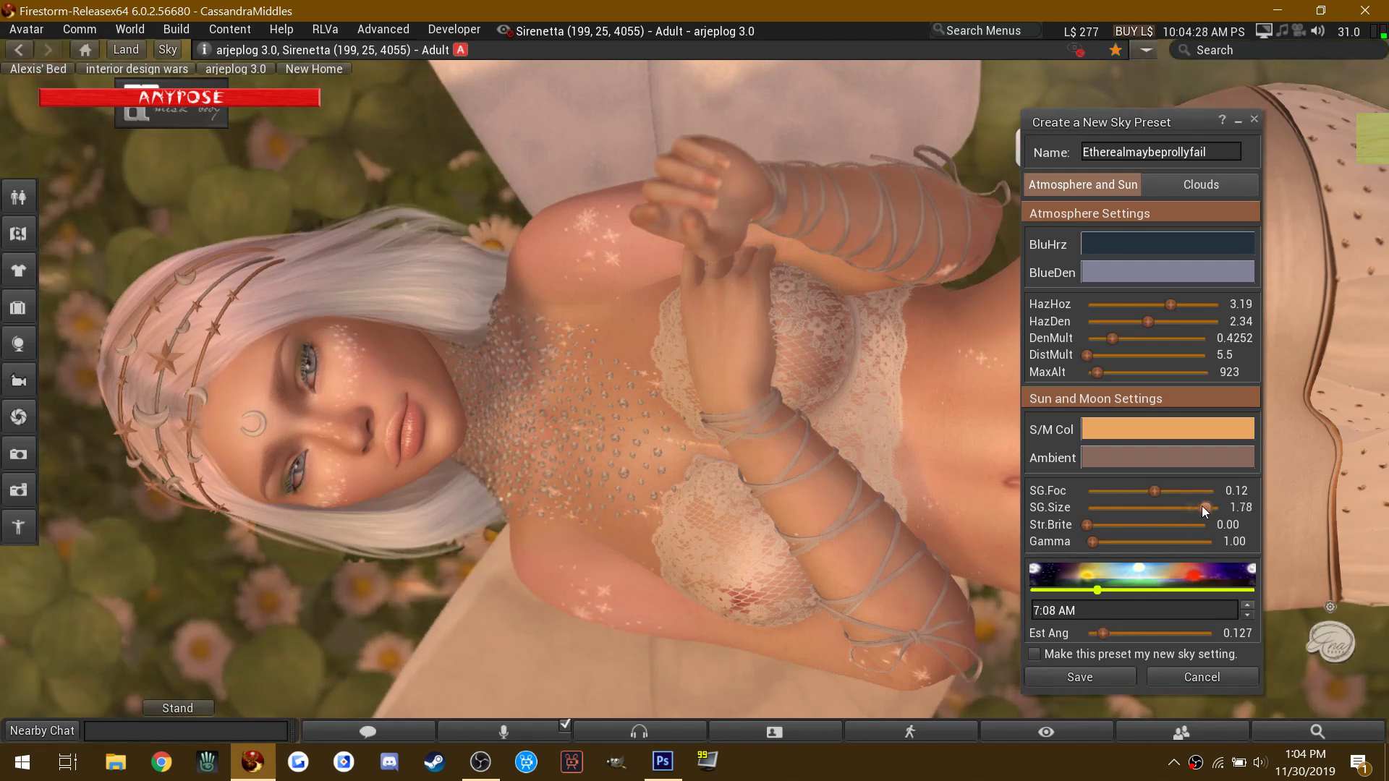
pyautogui.click(1167, 458)
pyautogui.moveTo(1002, 295)
pyautogui.mouseDown()
pyautogui.moveTo(1003, 315)
pyautogui.moveTo(1002, 207)
pyautogui.moveTo(1004, 272)
pyautogui.mouseUp()
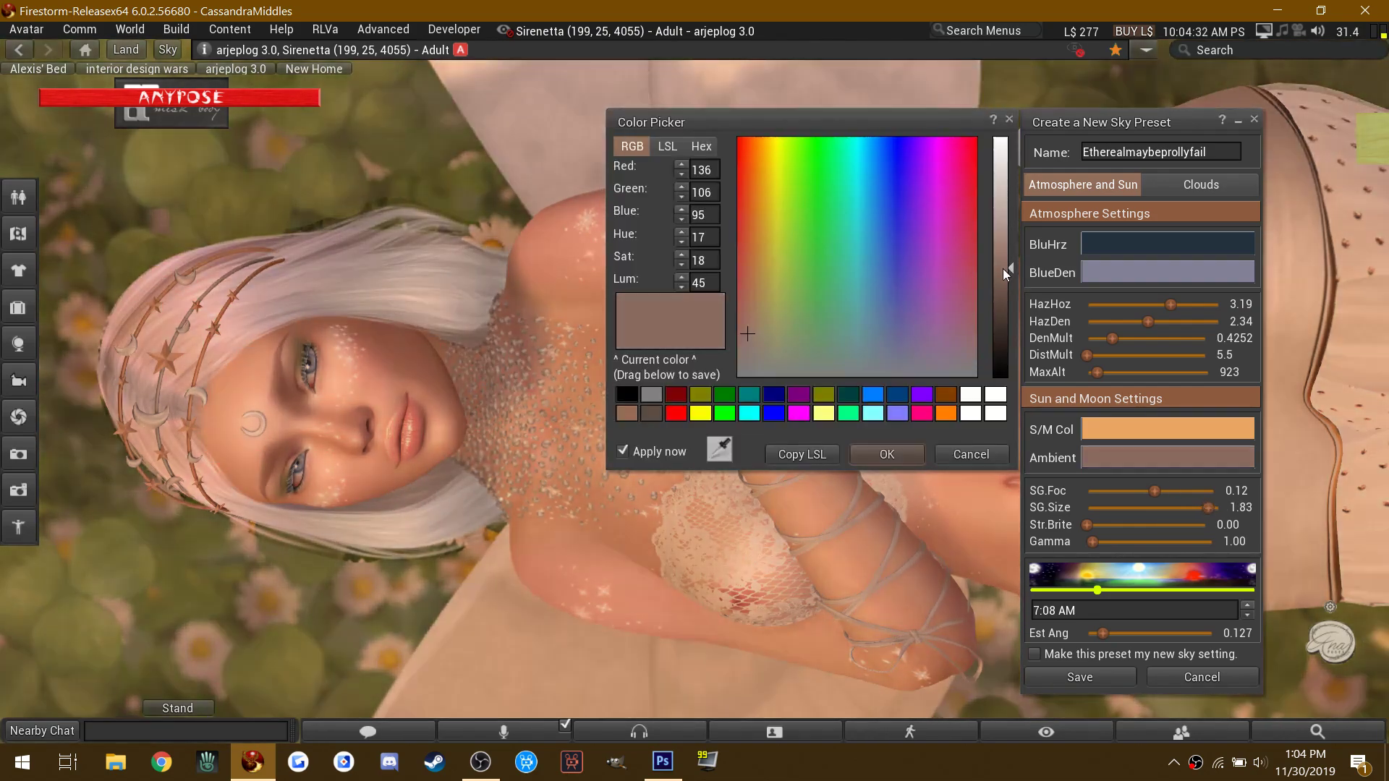
pyautogui.moveTo(748, 302); pyautogui.dragTo(766, 348)
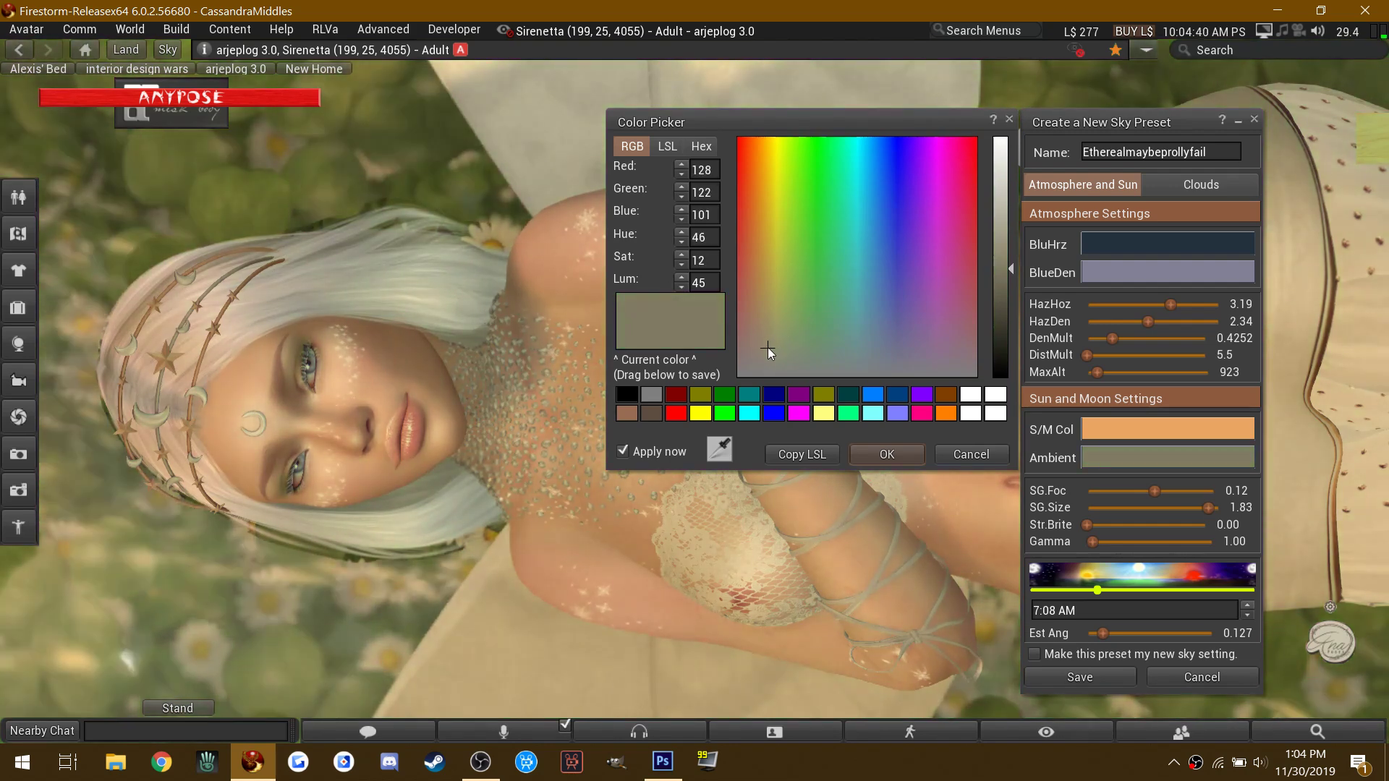
pyautogui.click(895, 456)
# Step: Set the S/M Col to RGB 232, 187, 111 and lighten the BlueDen colour to a pale lavender
pyautogui.click(1142, 427)
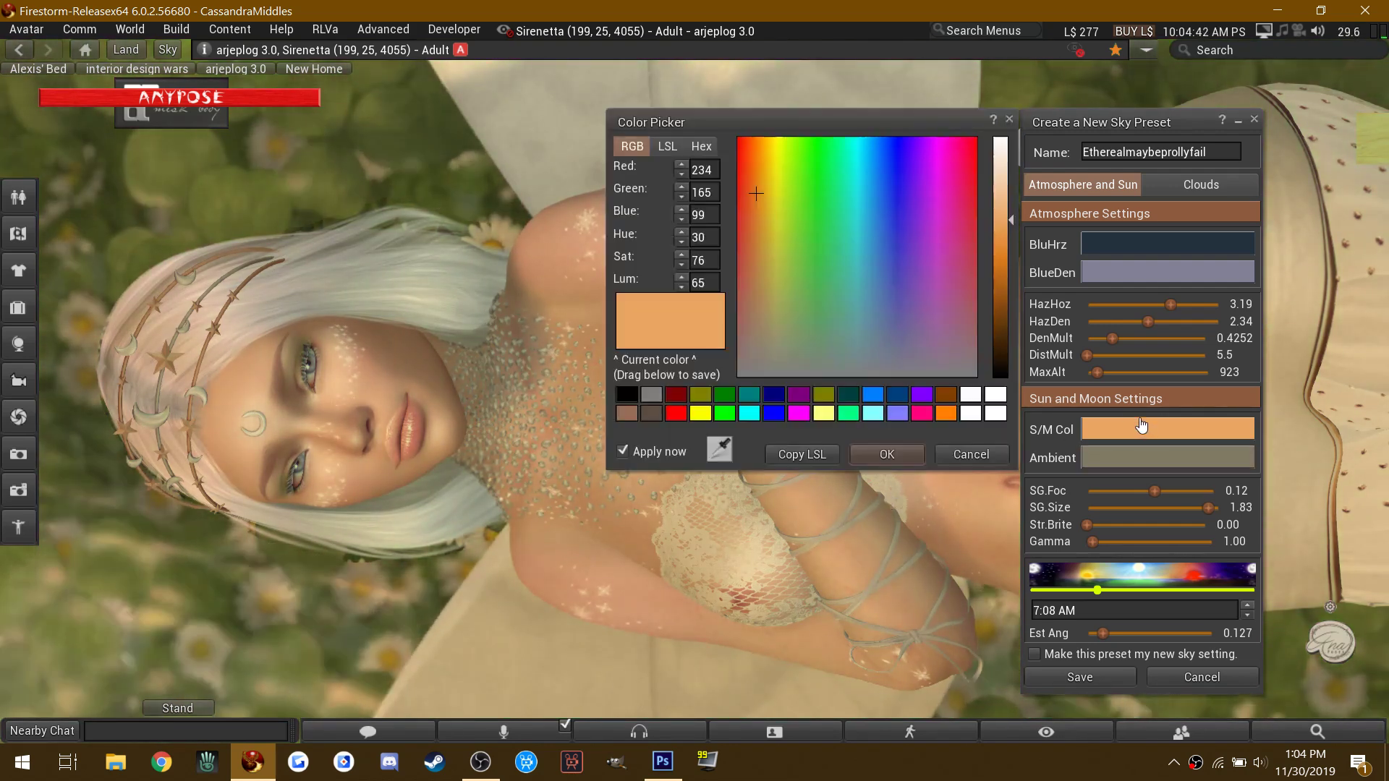
pyautogui.moveTo(1004, 289); pyautogui.dragTo(1007, 219)
pyautogui.moveTo(911, 267); pyautogui.dragTo(762, 202)
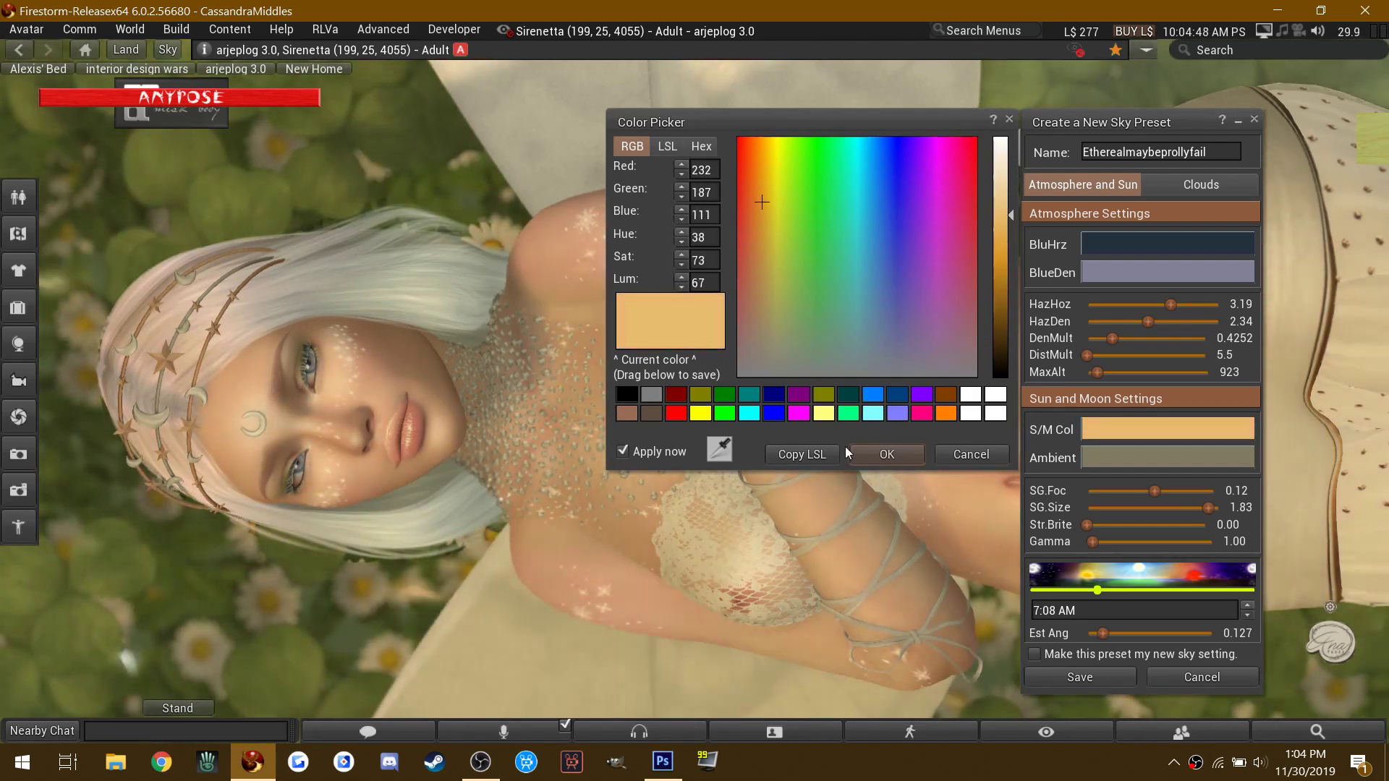
pyautogui.click(898, 466)
pyautogui.click(1170, 278)
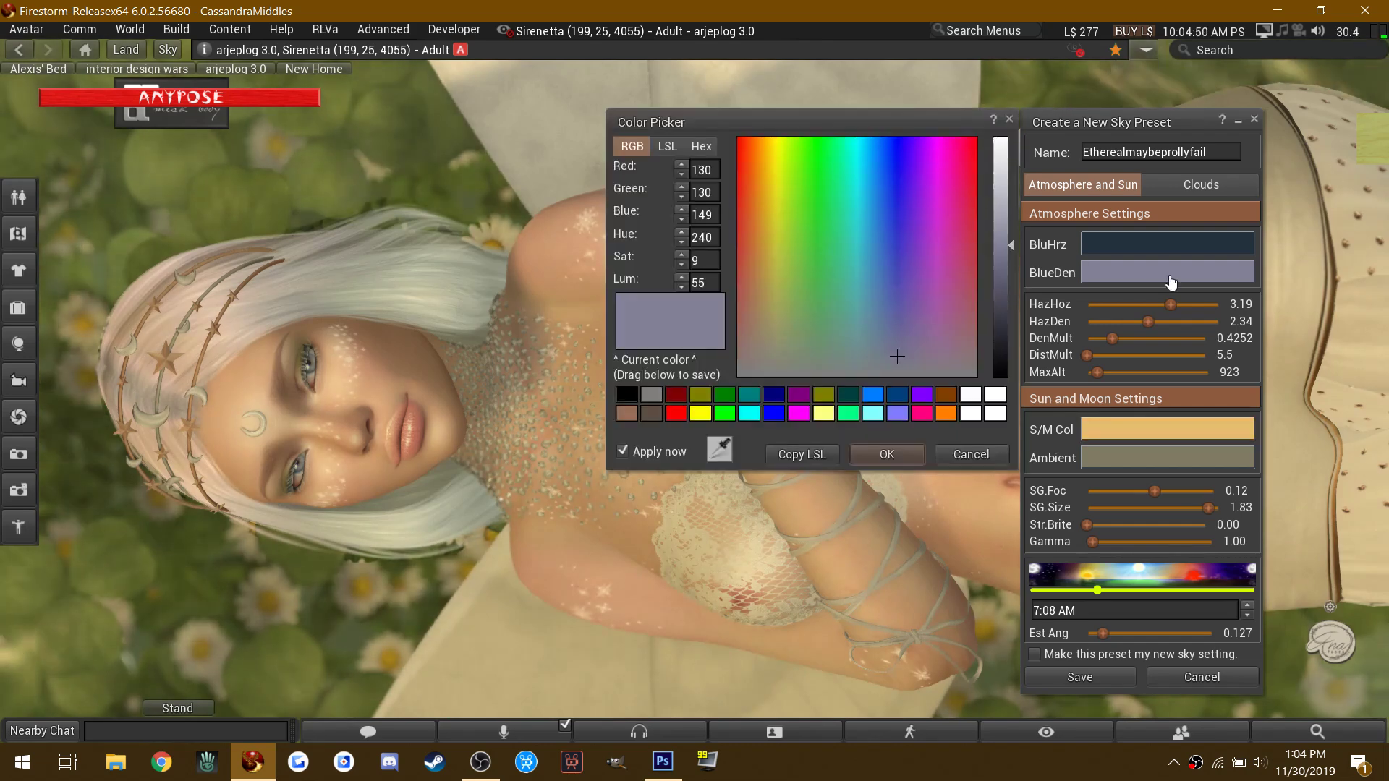
pyautogui.moveTo(1007, 256); pyautogui.dragTo(1007, 196)
pyautogui.click(888, 453)
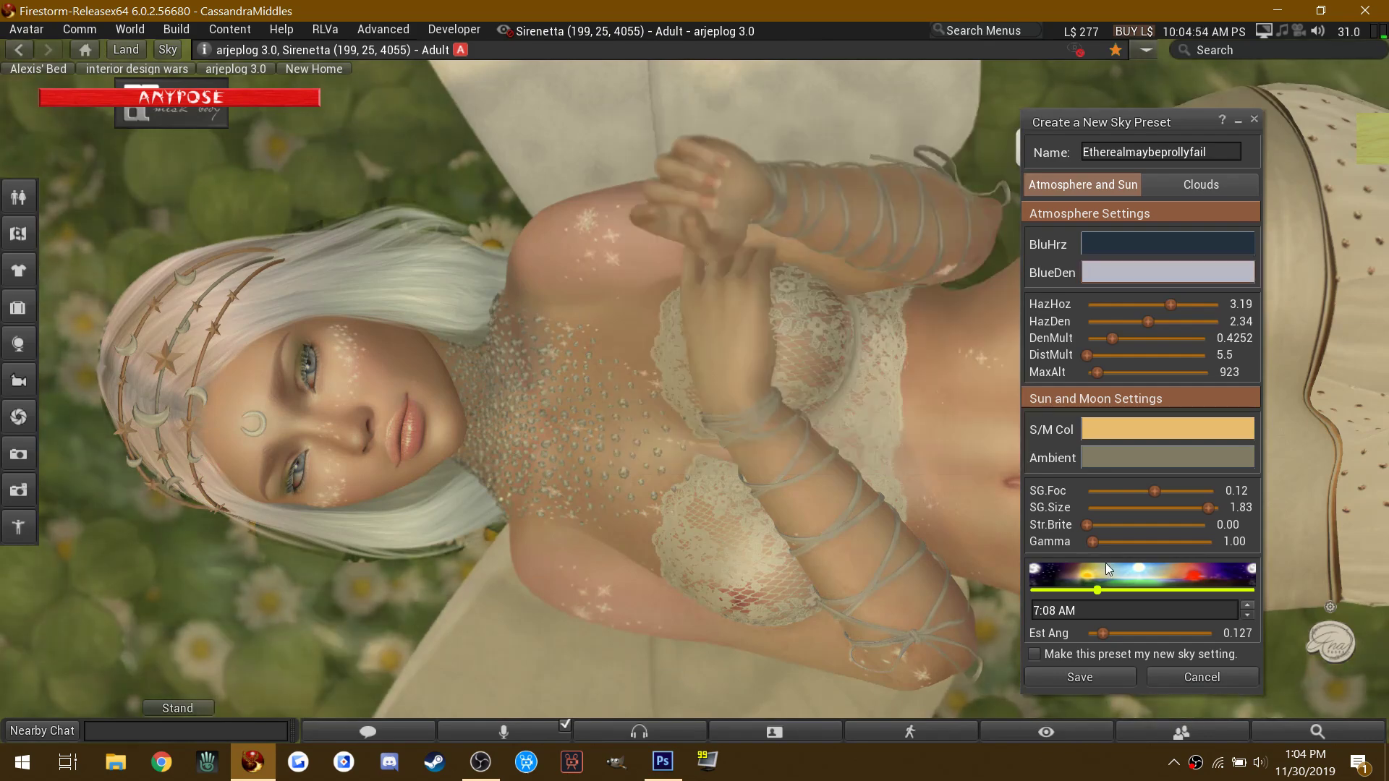
# Step: Set the sun to 8:29 AM with Est Ang 0.634, HazHoz to 0.85, SG.Size to 1.43 and SG.Foc to -0.32
pyautogui.click(1098, 589)
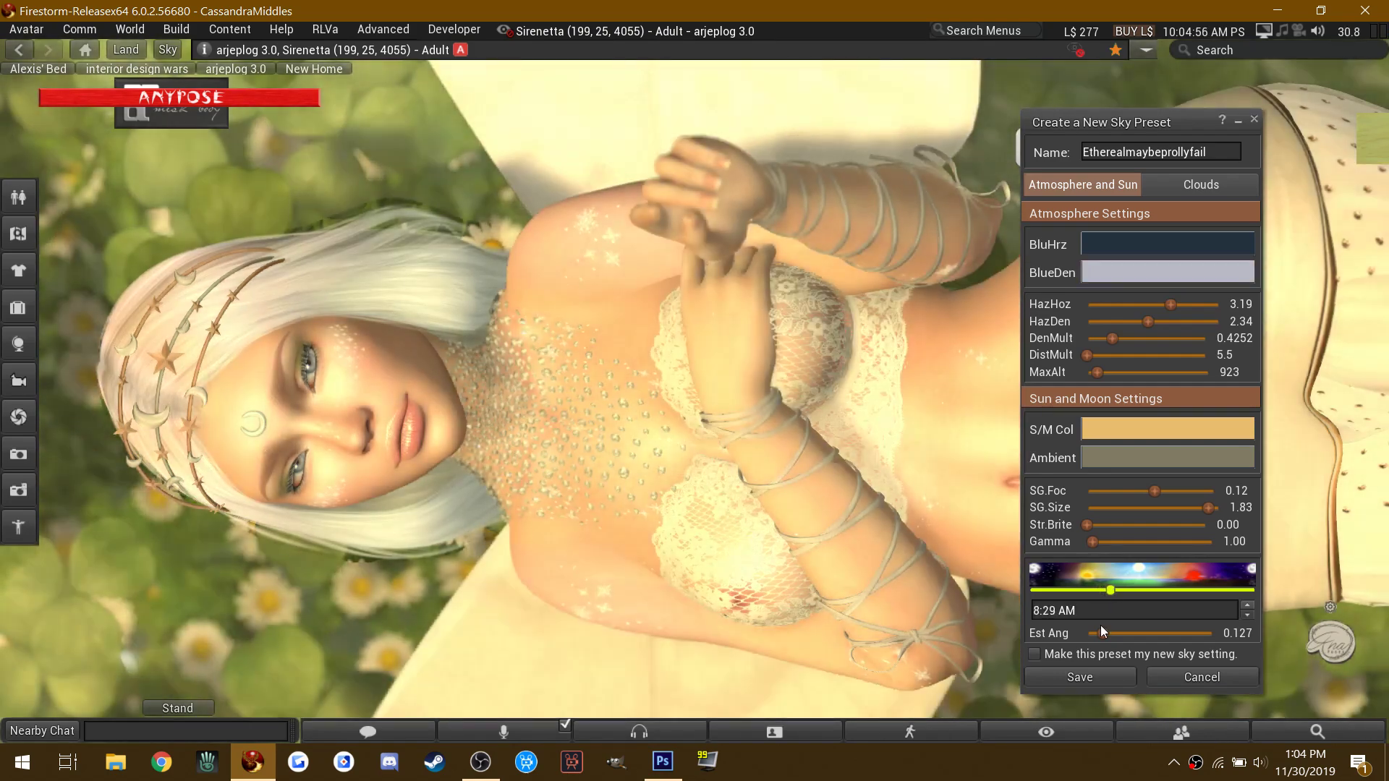
pyautogui.moveTo(1107, 637); pyautogui.dragTo(1161, 596)
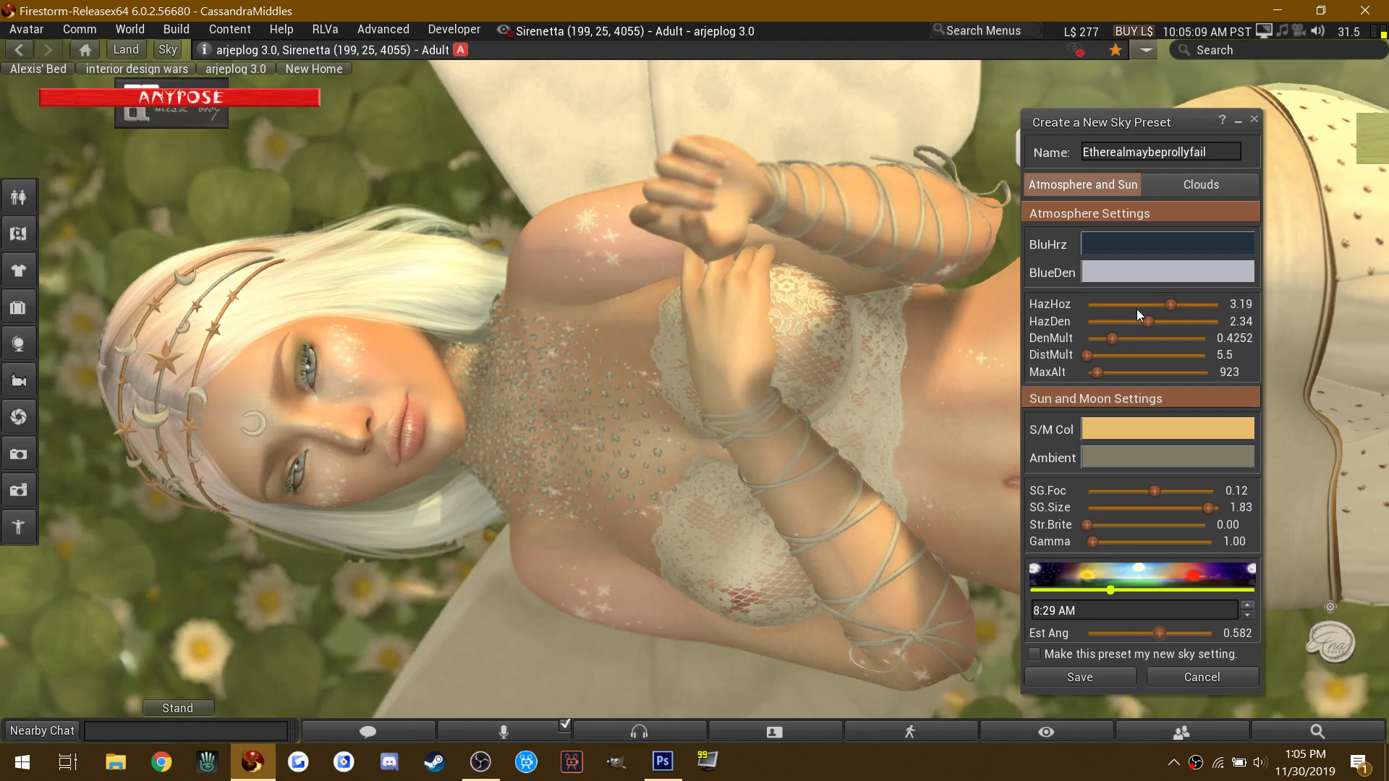
pyautogui.moveTo(1170, 299); pyautogui.dragTo(1109, 306)
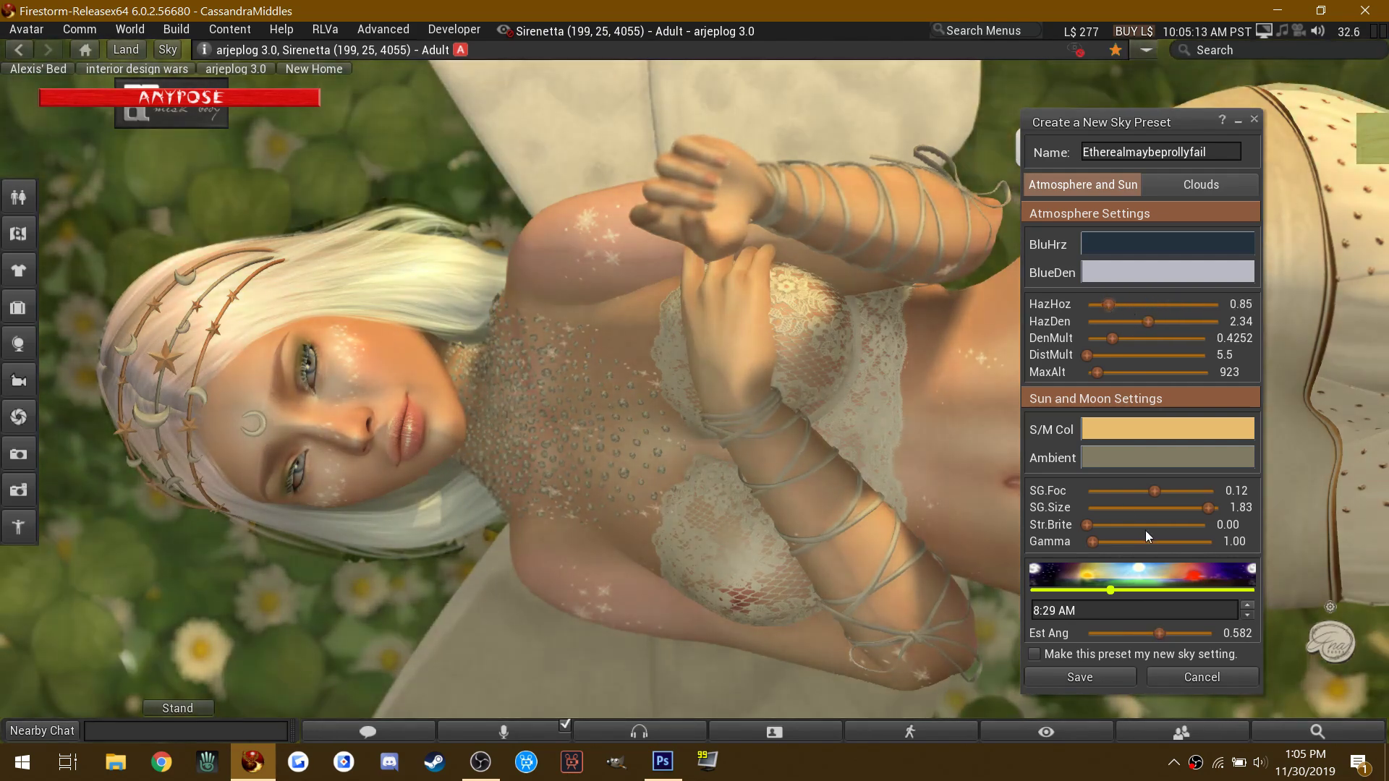
pyautogui.moveTo(1196, 505); pyautogui.dragTo(1143, 491)
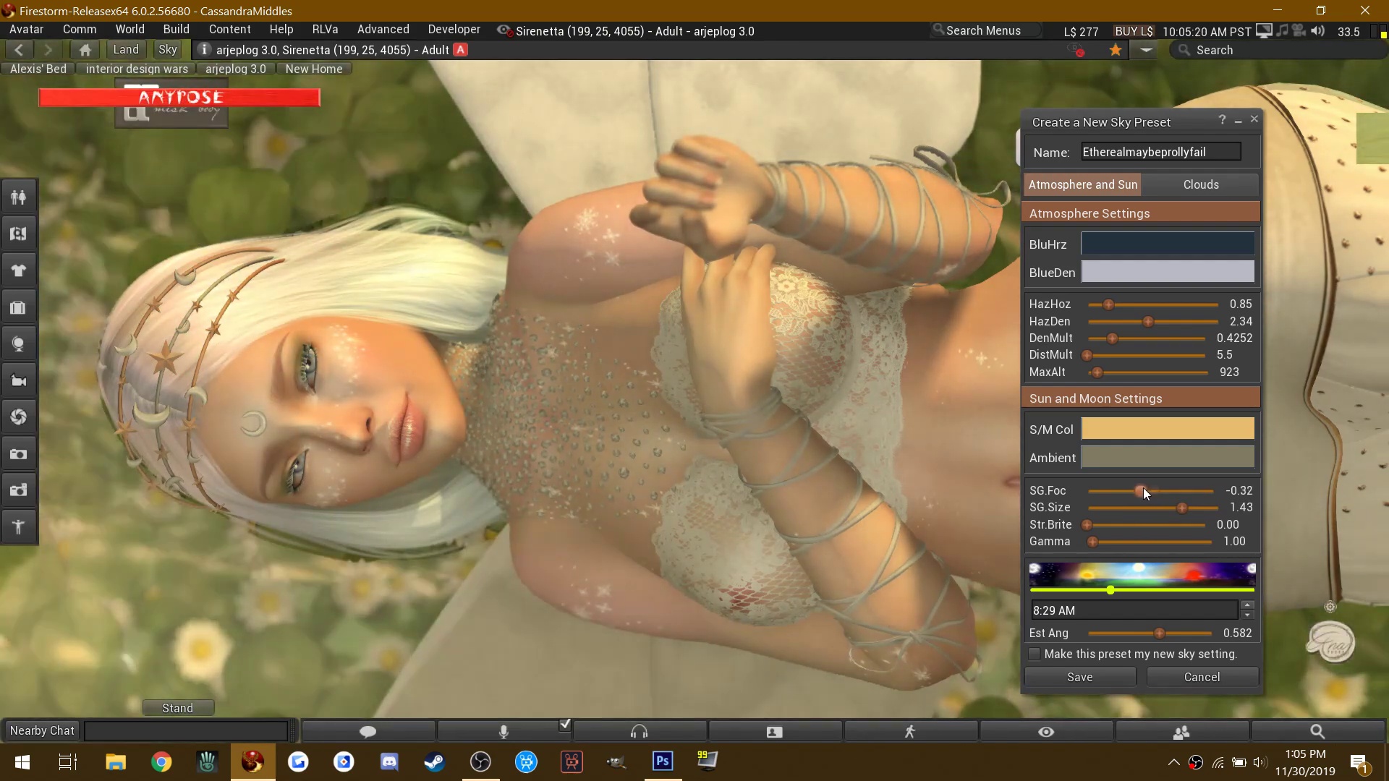
pyautogui.moveTo(1160, 631)
pyautogui.mouseDown()
pyautogui.moveTo(1145, 632)
pyautogui.moveTo(1176, 612)
pyautogui.moveTo(1130, 604)
pyautogui.moveTo(1202, 610)
pyautogui.moveTo(1153, 610)
pyautogui.moveTo(1168, 605)
pyautogui.mouseUp()
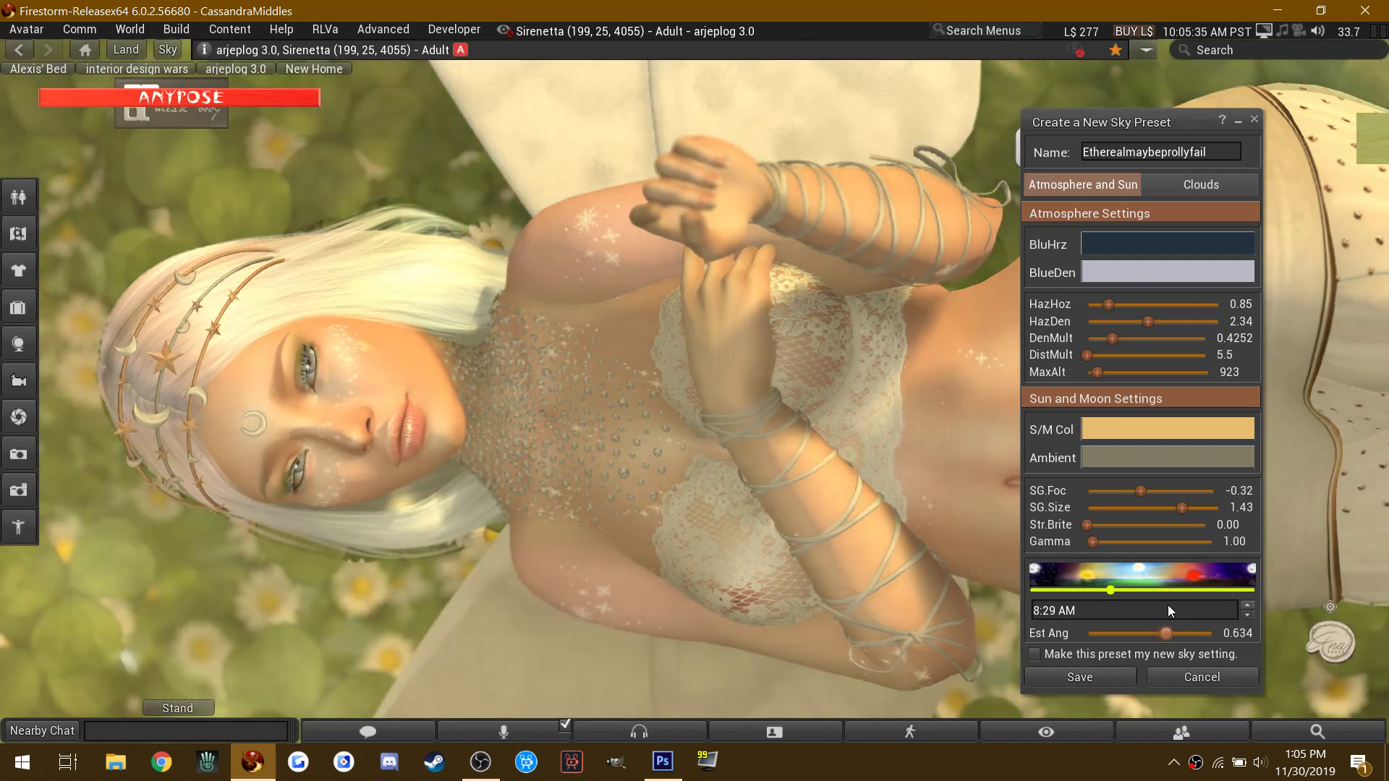
# Step: Change the S/M Col to a peach tone and minimise the sky preset editor
pyautogui.click(1127, 429)
pyautogui.moveTo(832, 311); pyautogui.dragTo(752, 236)
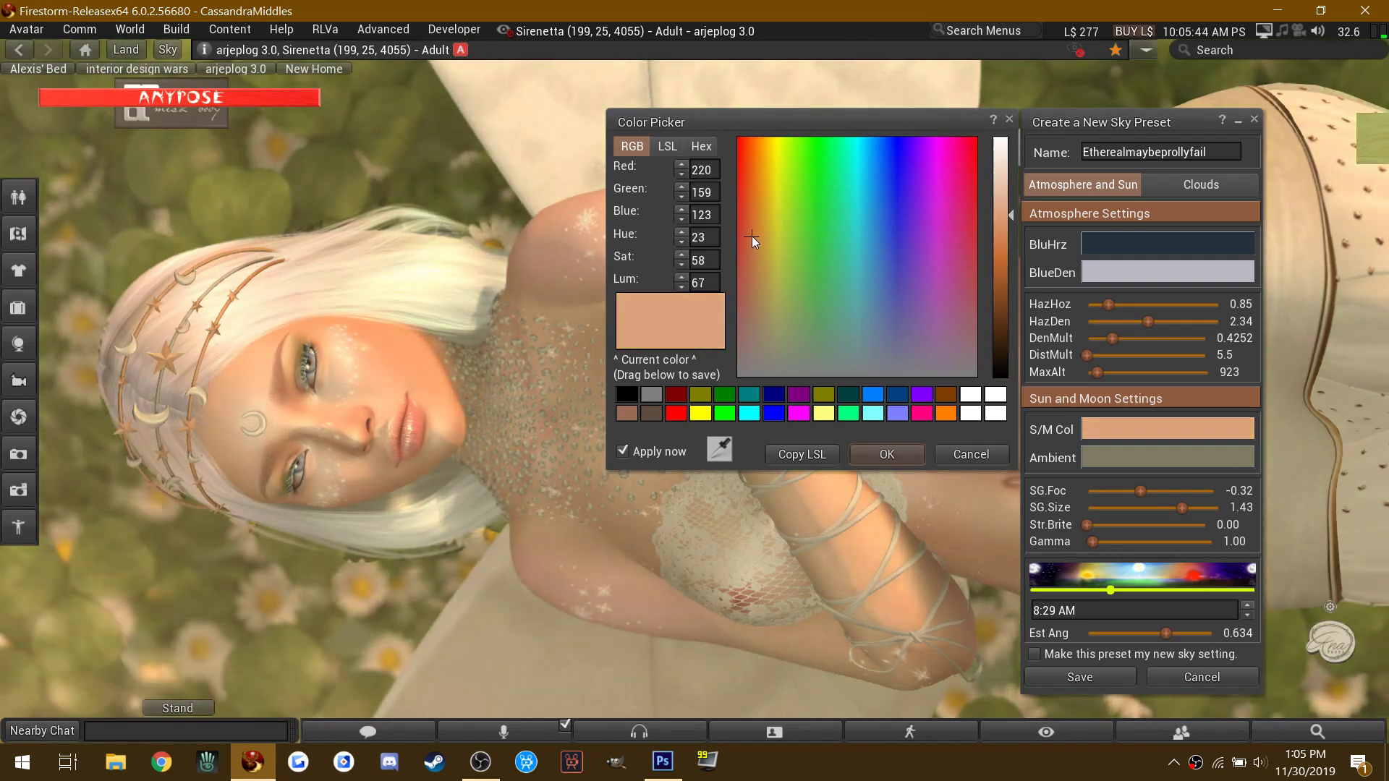
pyautogui.click(902, 451)
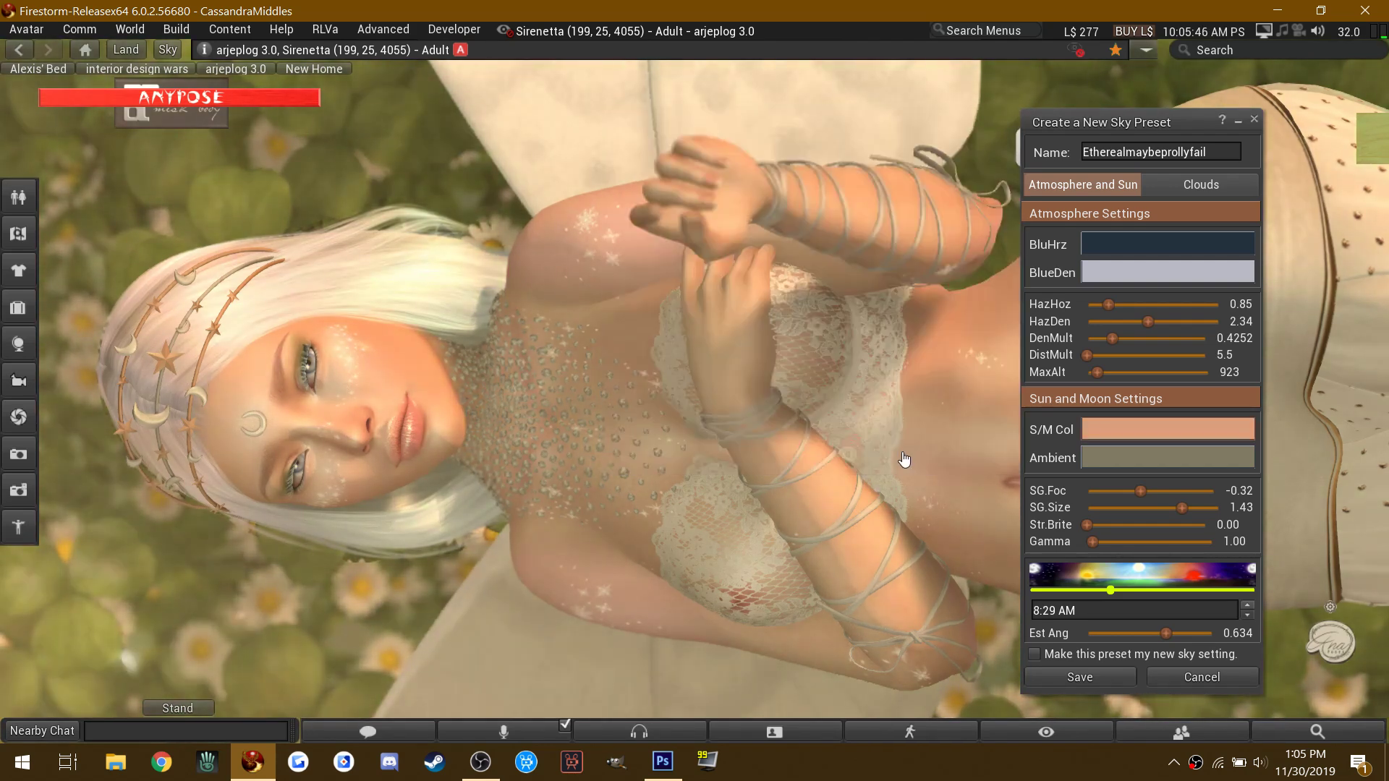
pyautogui.click(1239, 123)
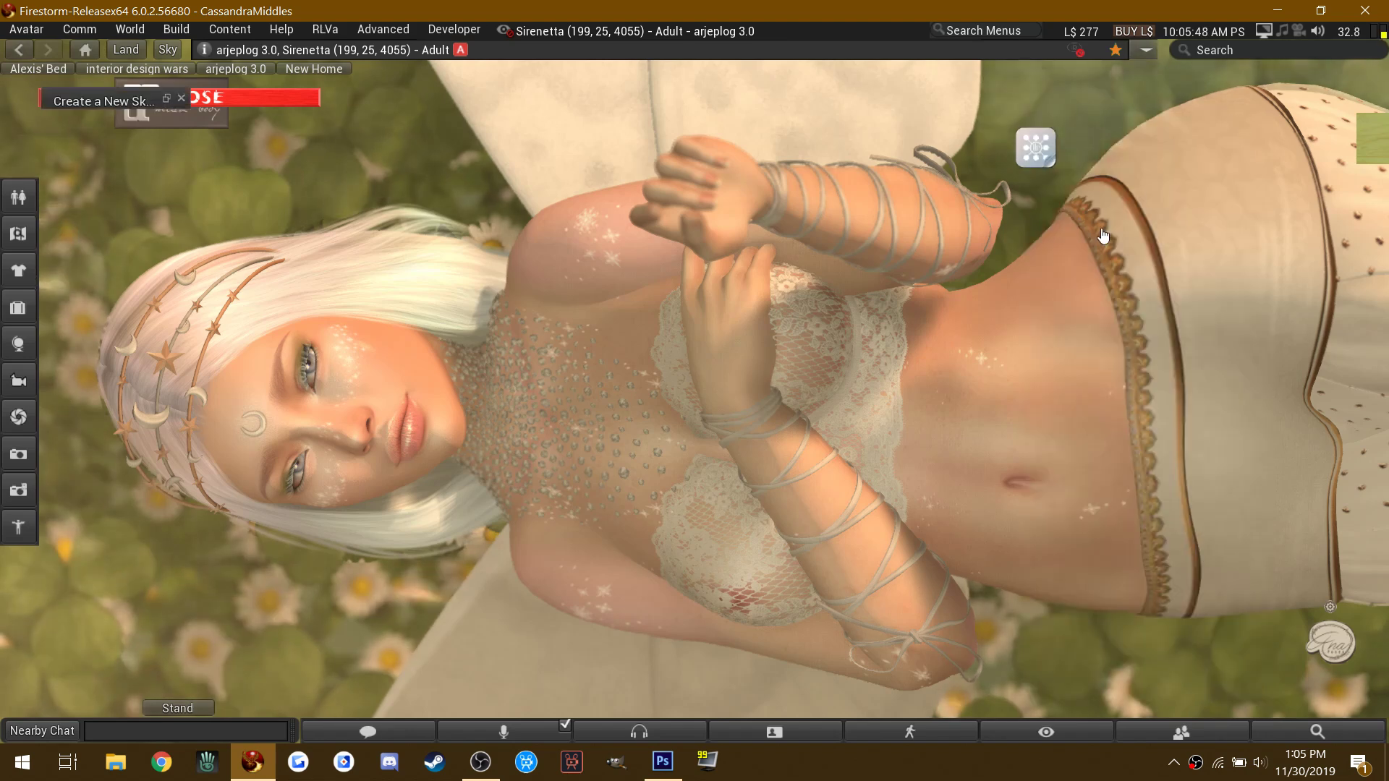
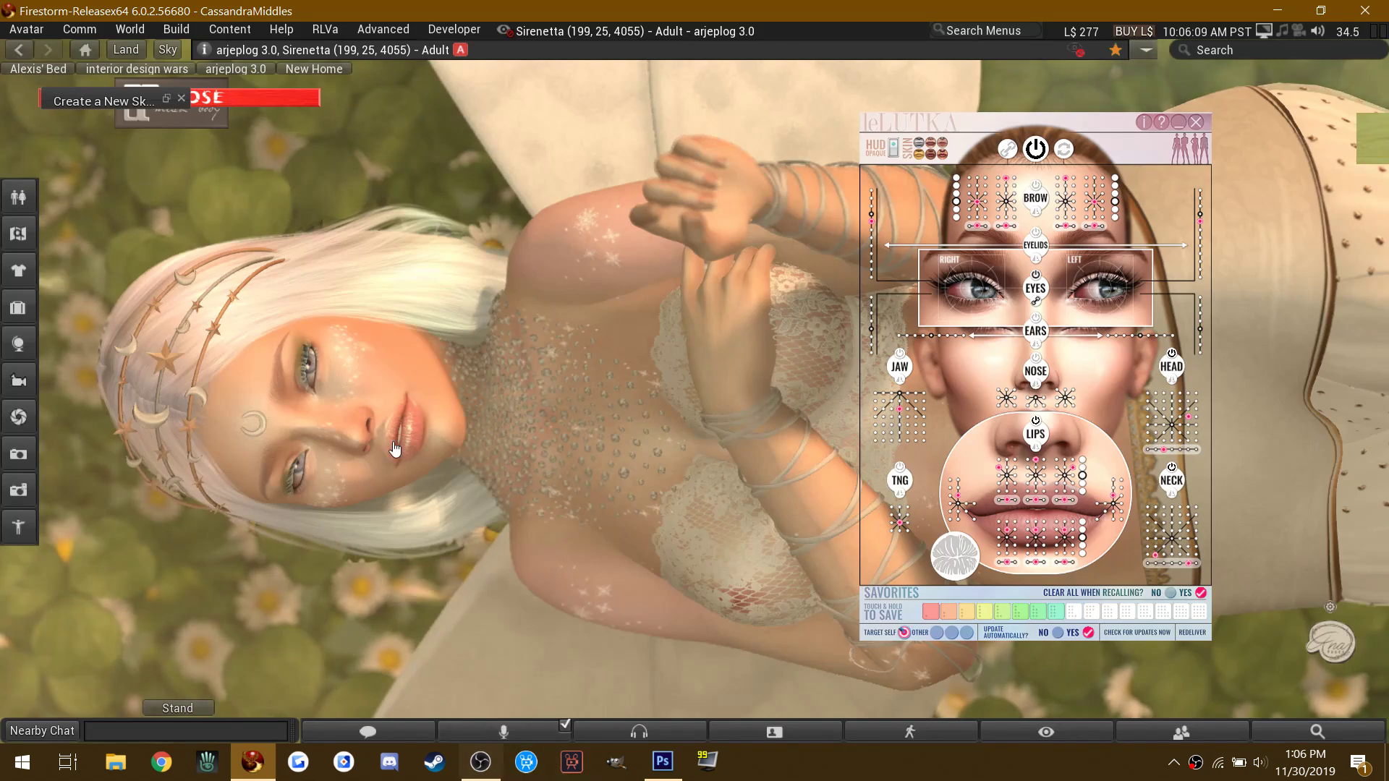
# Step: Switch to Photoshop and open Snapshot_011 from the Desktop
pyautogui.click(663, 767)
pyautogui.click(41, 10)
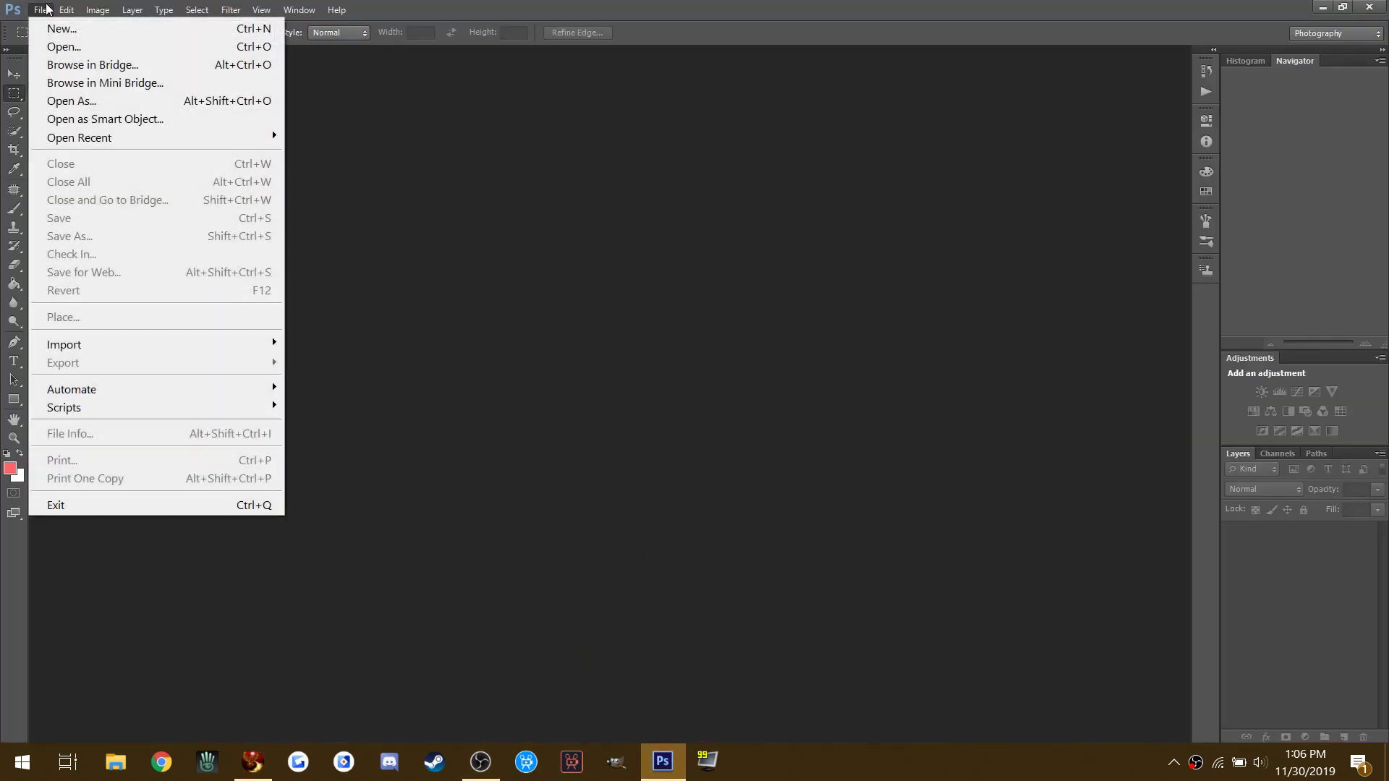
pyautogui.click(43, 43)
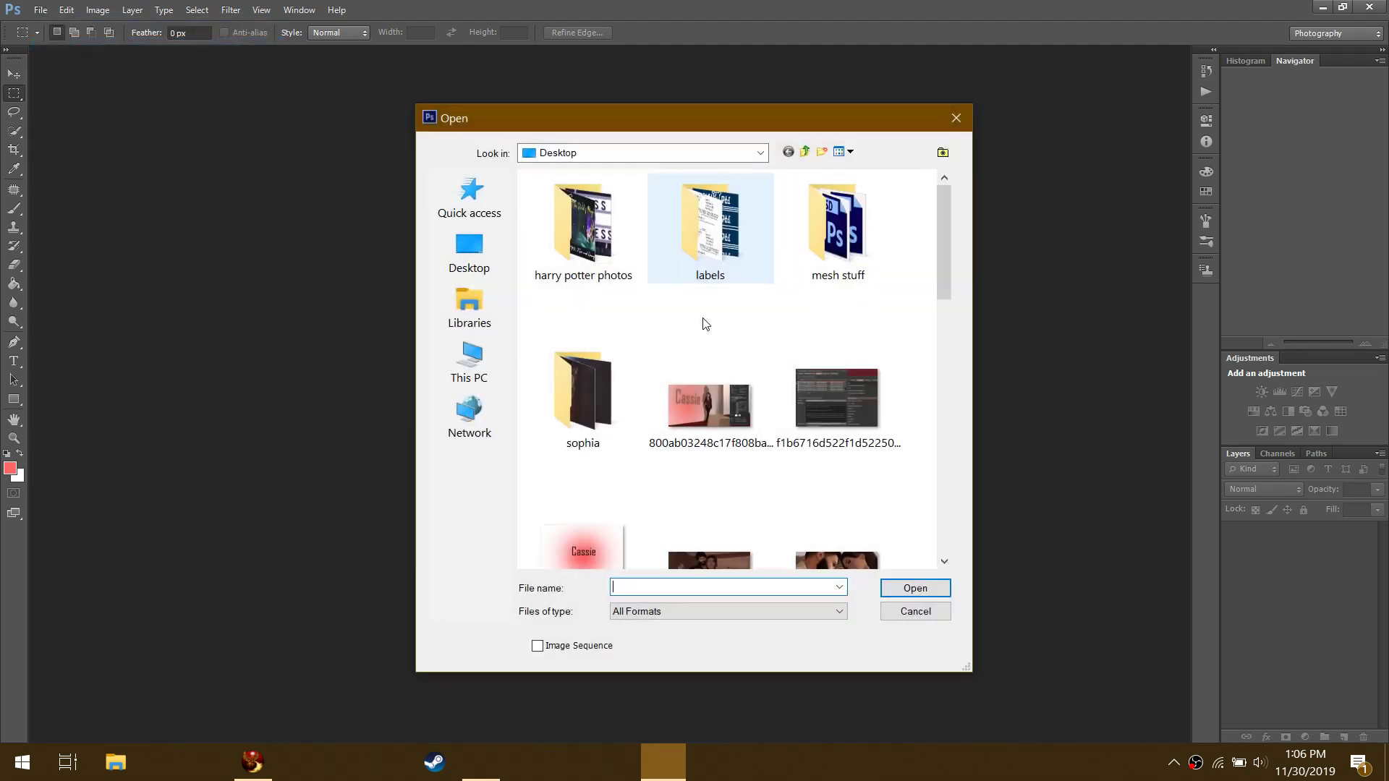
pyautogui.scroll(-10, 694, 311)
pyautogui.scroll(1, 672, 294)
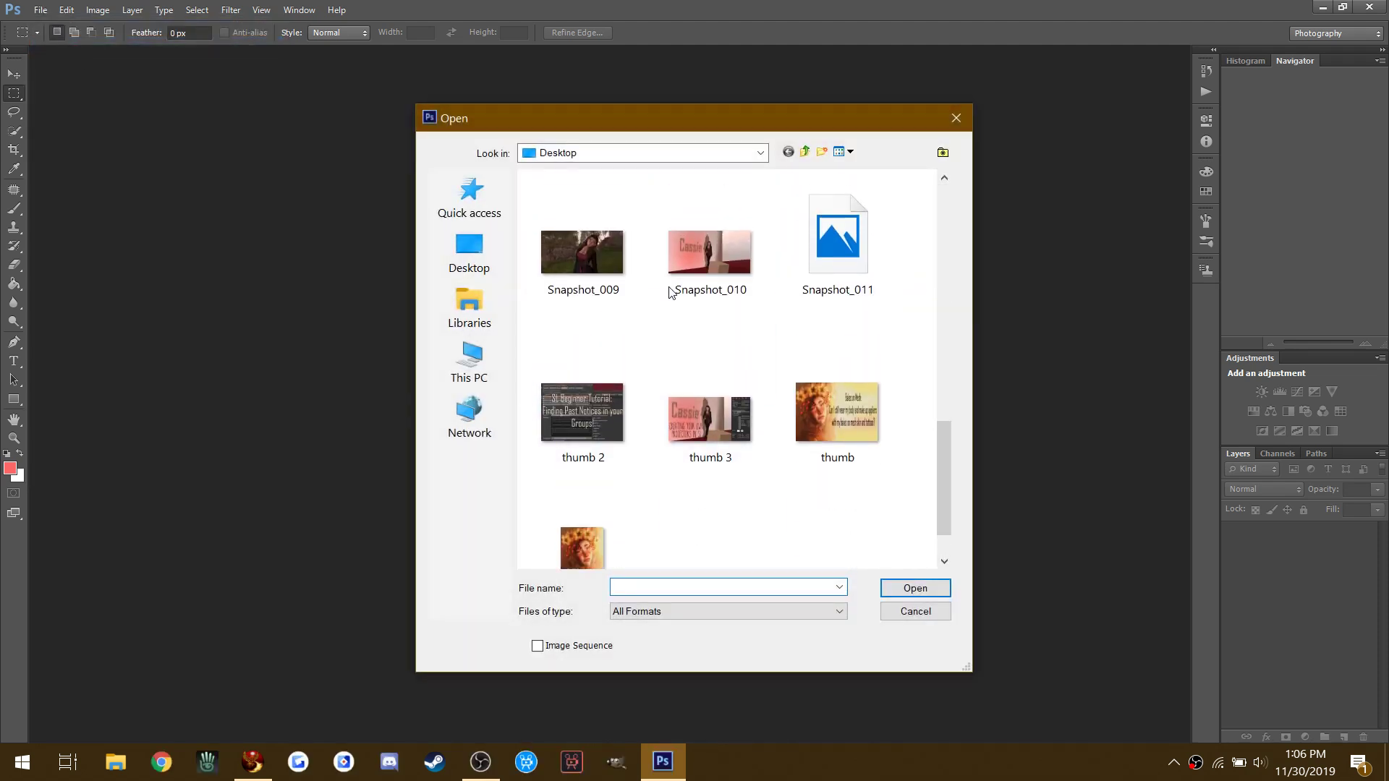
pyautogui.click(832, 254)
pyautogui.click(915, 588)
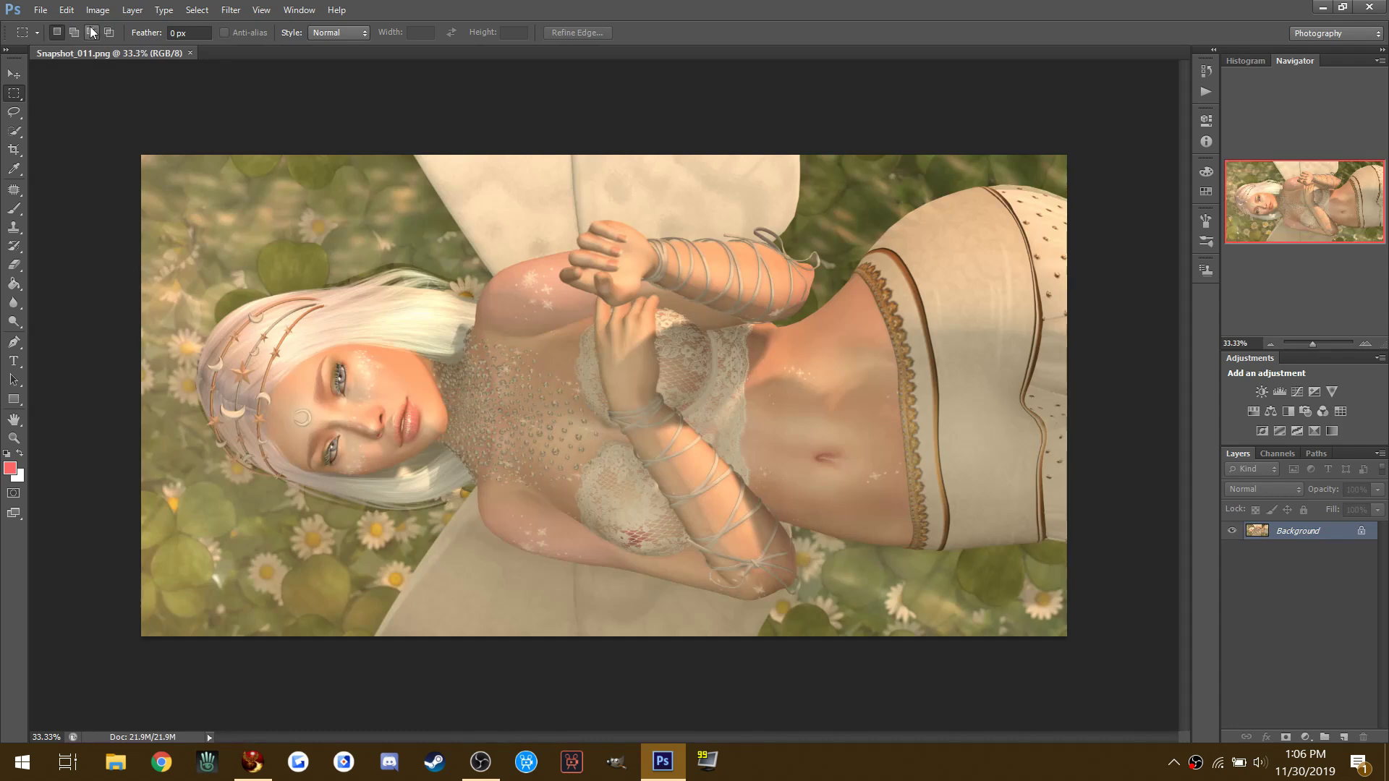
# Step: Rotate the Snapshot_011 image 90° clockwise, check it over its full height and duplicate the Background layer
pyautogui.click(97, 10)
pyautogui.moveTo(145, 183)
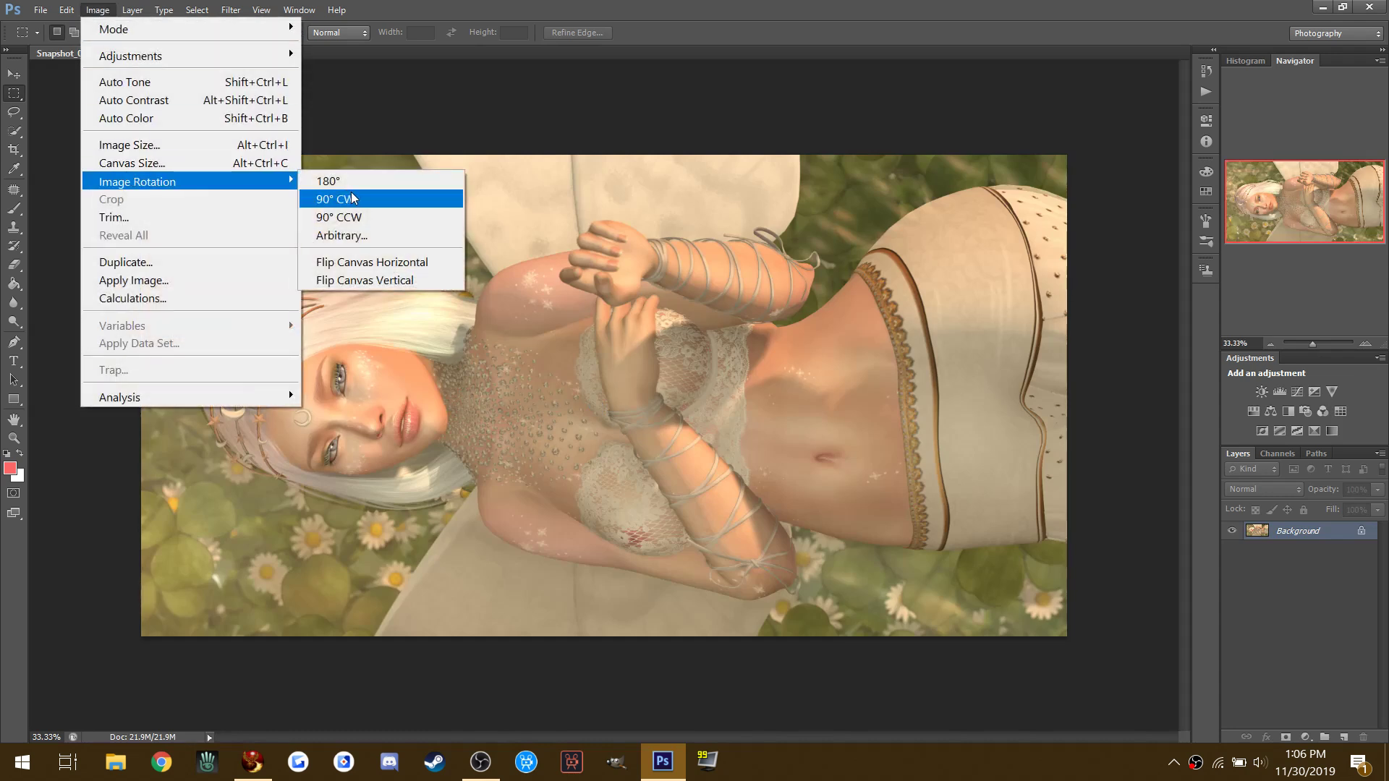
pyautogui.click(354, 198)
pyautogui.scroll(3, 353, 193)
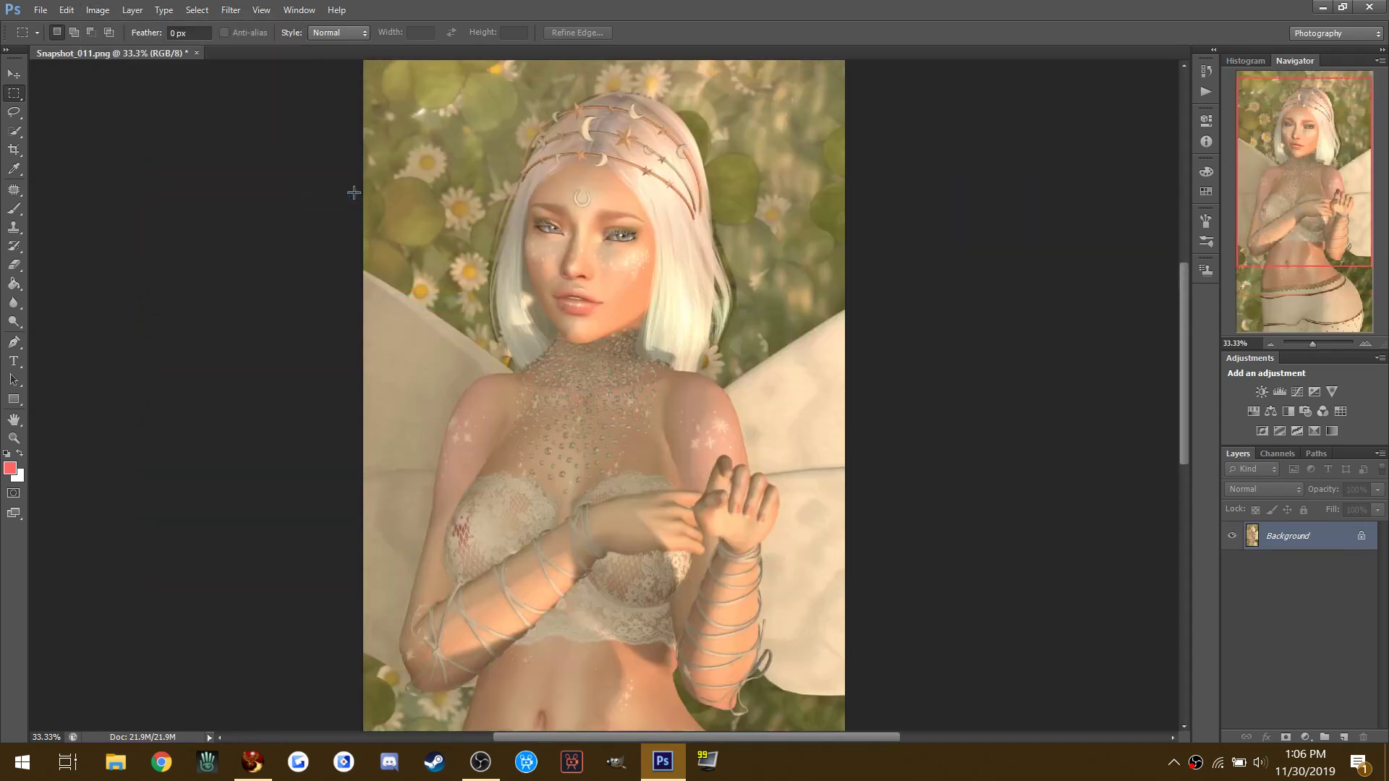
pyautogui.scroll(-4, 354, 193)
pyautogui.scroll(-3, 353, 192)
pyautogui.scroll(-3, 354, 192)
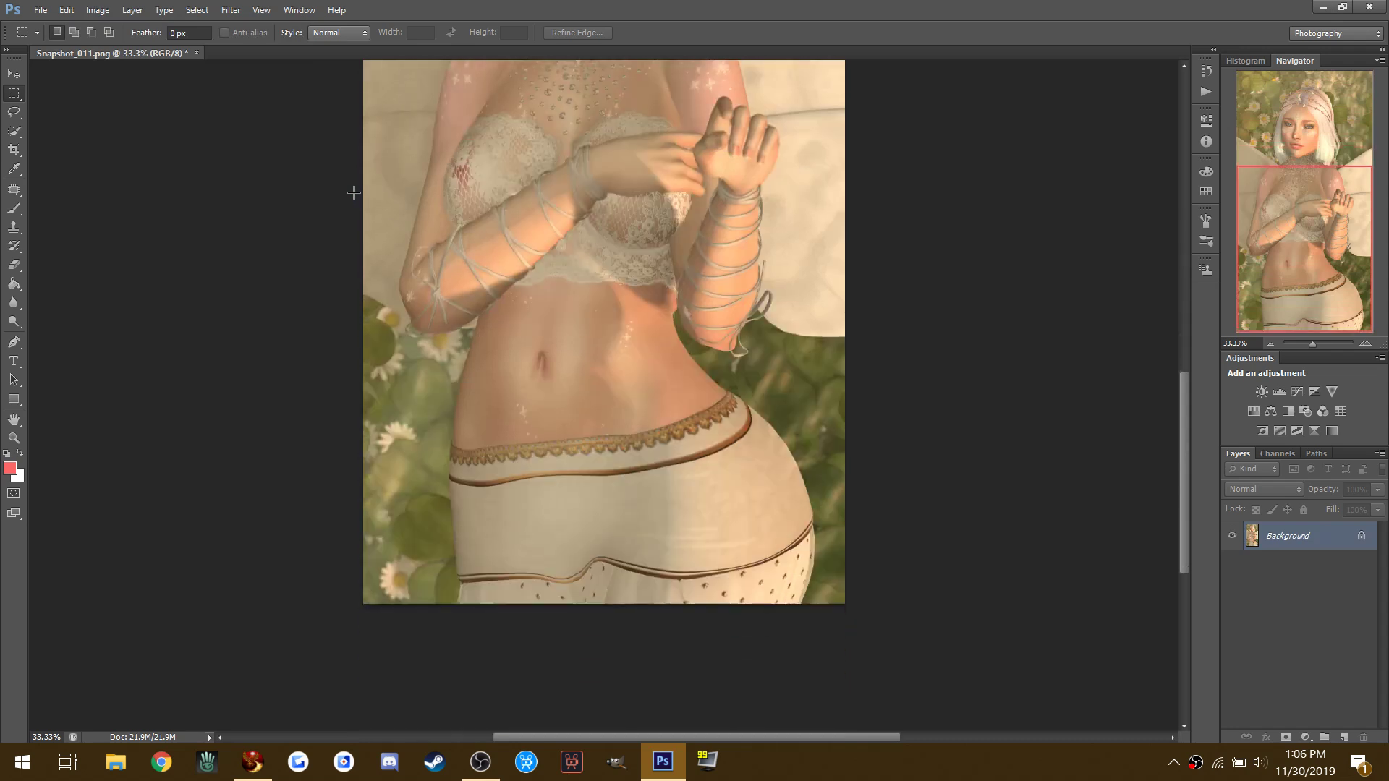
pyautogui.scroll(6, 354, 192)
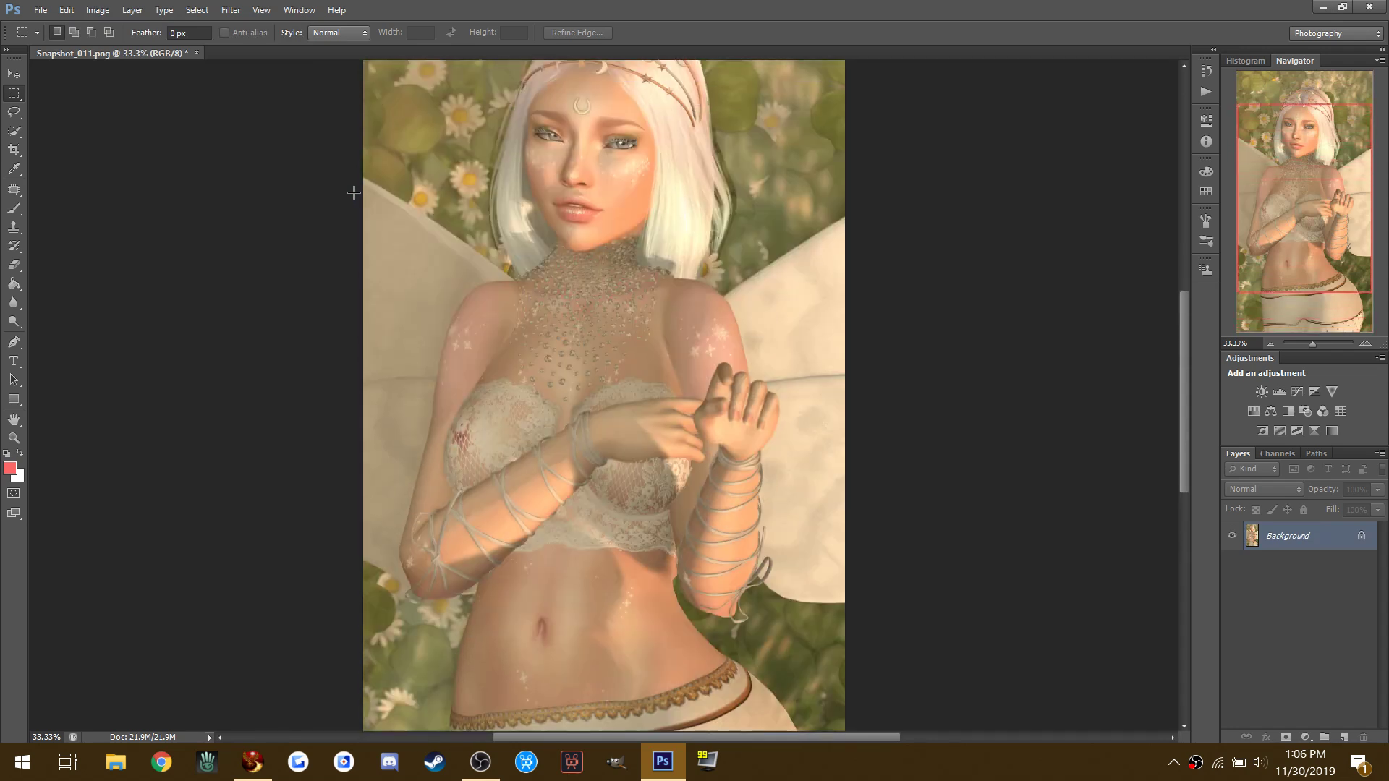
pyautogui.scroll(2, 354, 193)
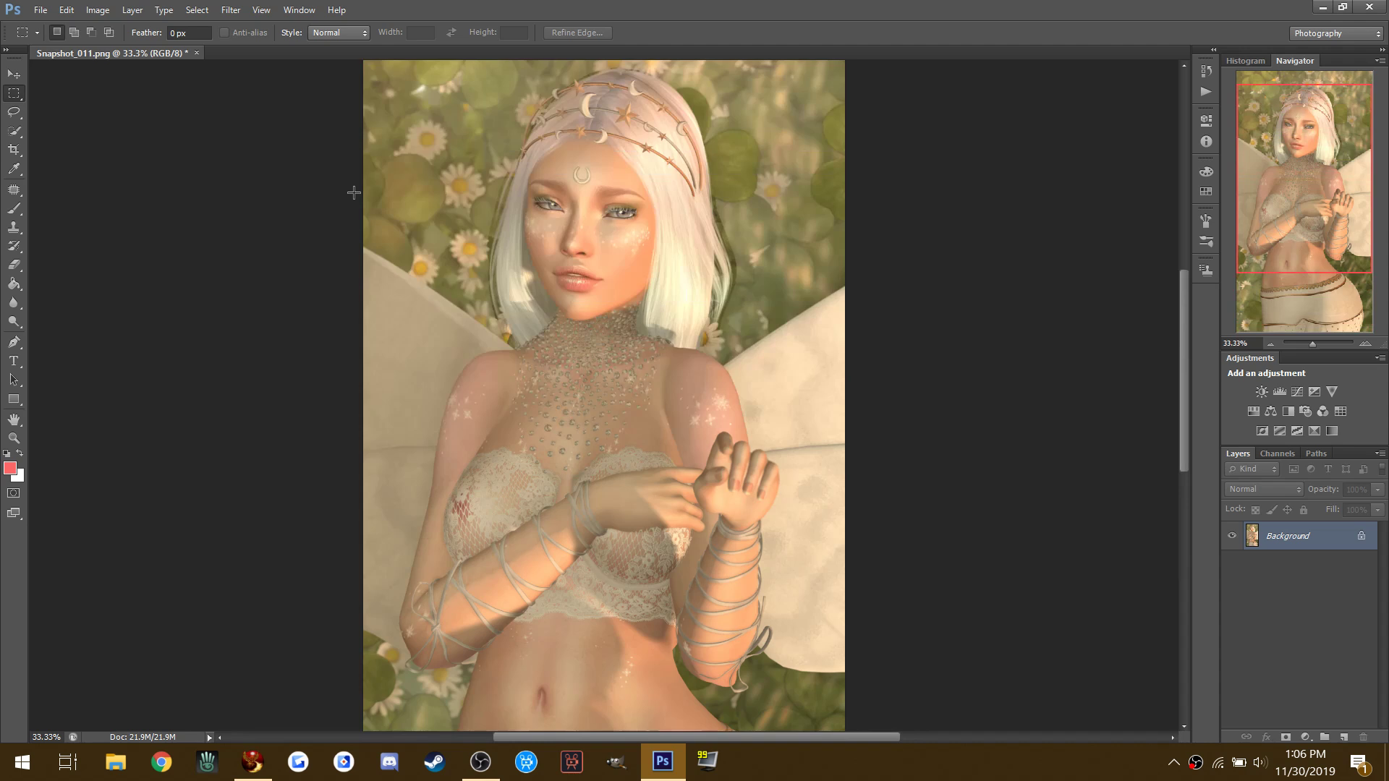
pyautogui.hotkey('ctrl', 'j')
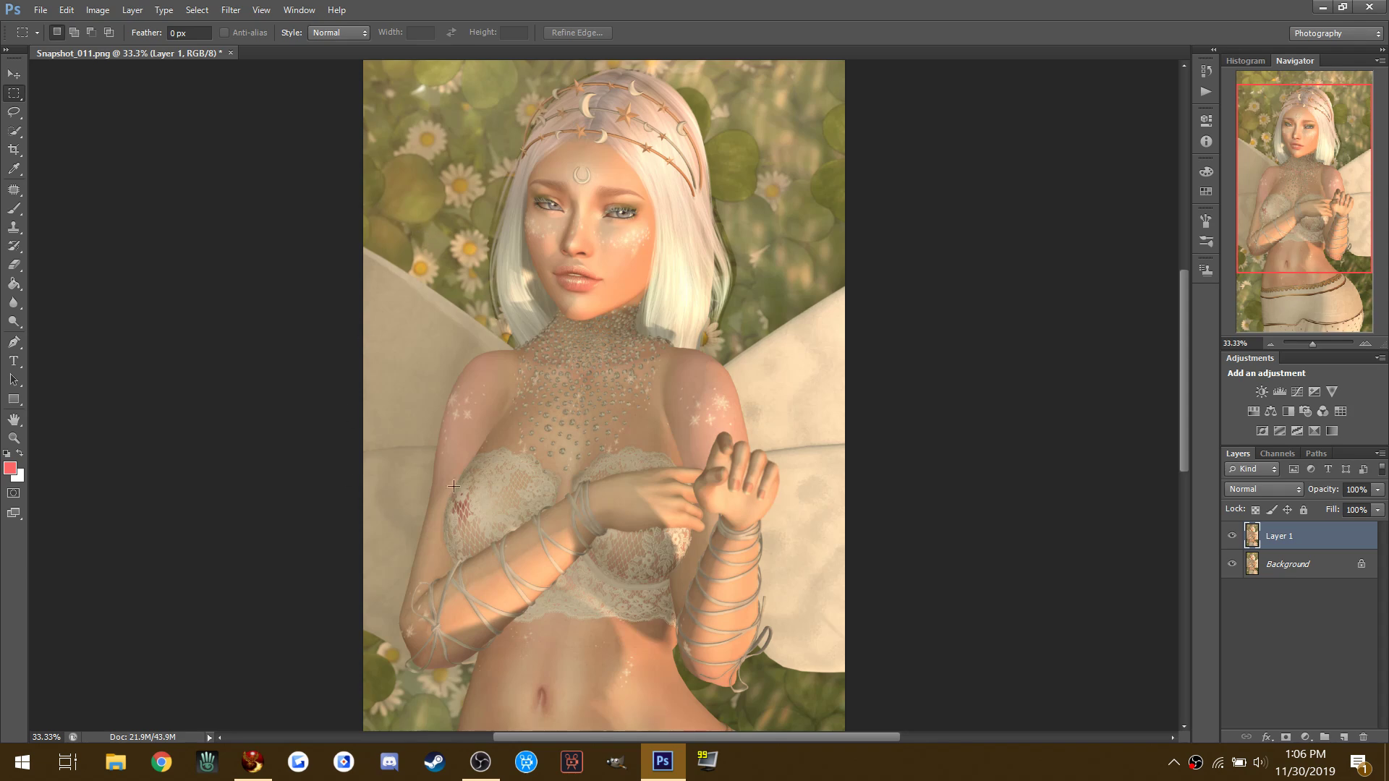
# Step: Switch to Firestorm, restore the sky preset editor and set the sun to 4:33 PM, SG.Foc to 0.15 and Est Ang to 0.463
pyautogui.click(254, 765)
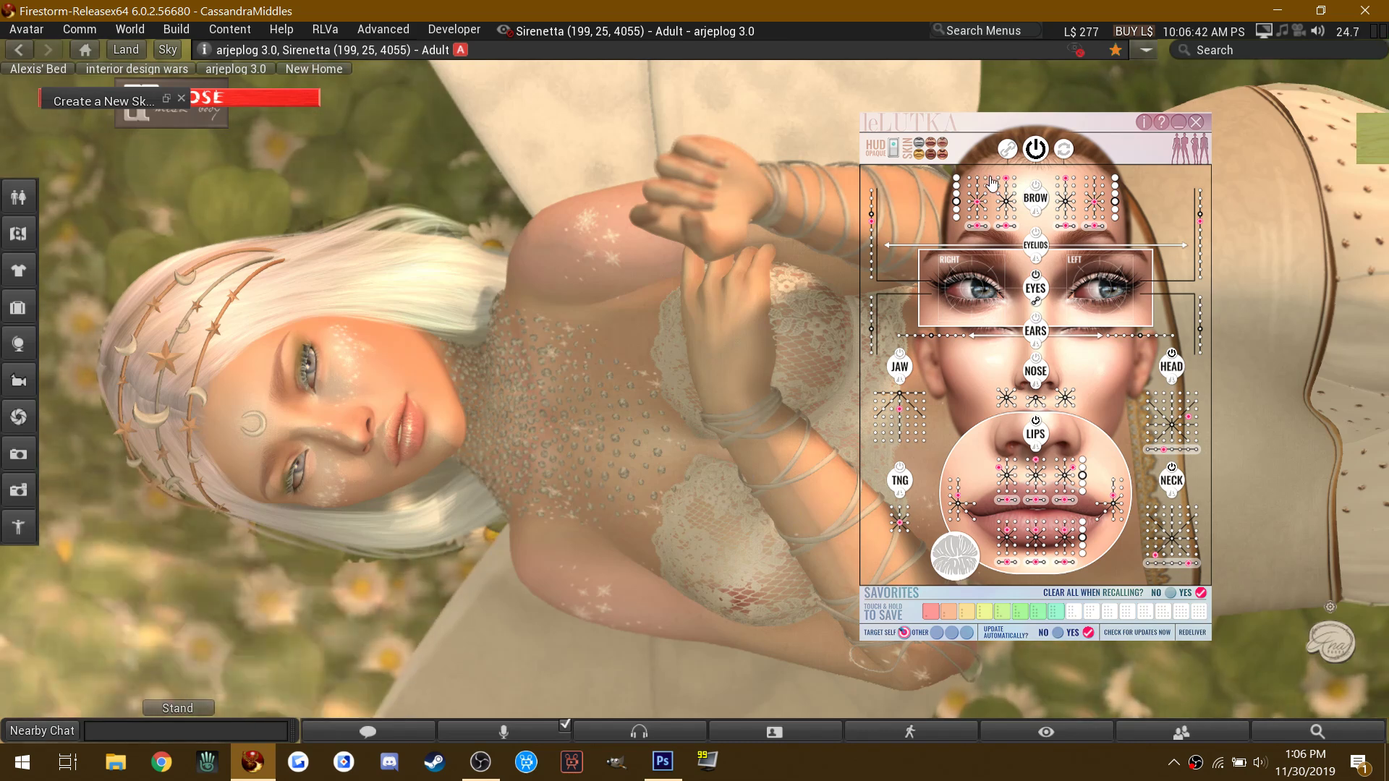
pyautogui.click(1179, 122)
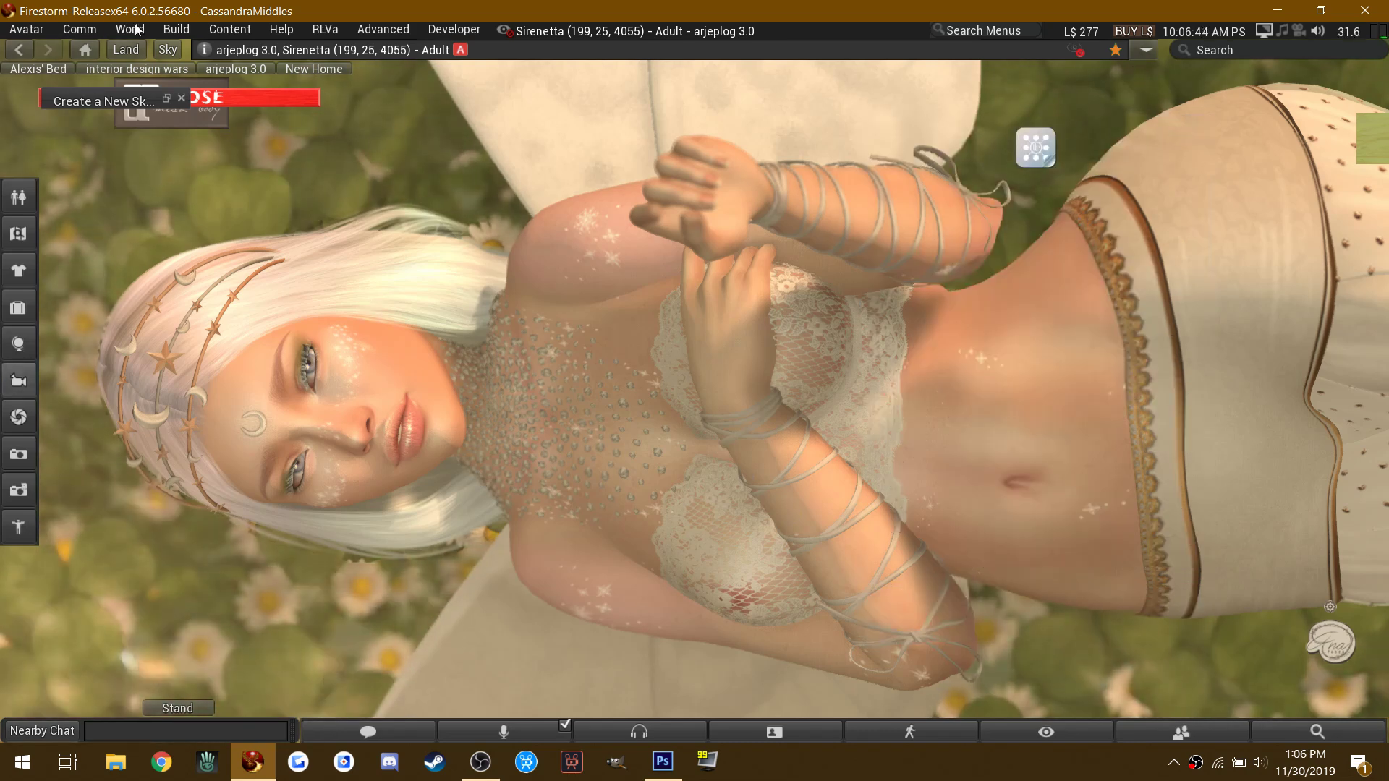
pyautogui.click(167, 99)
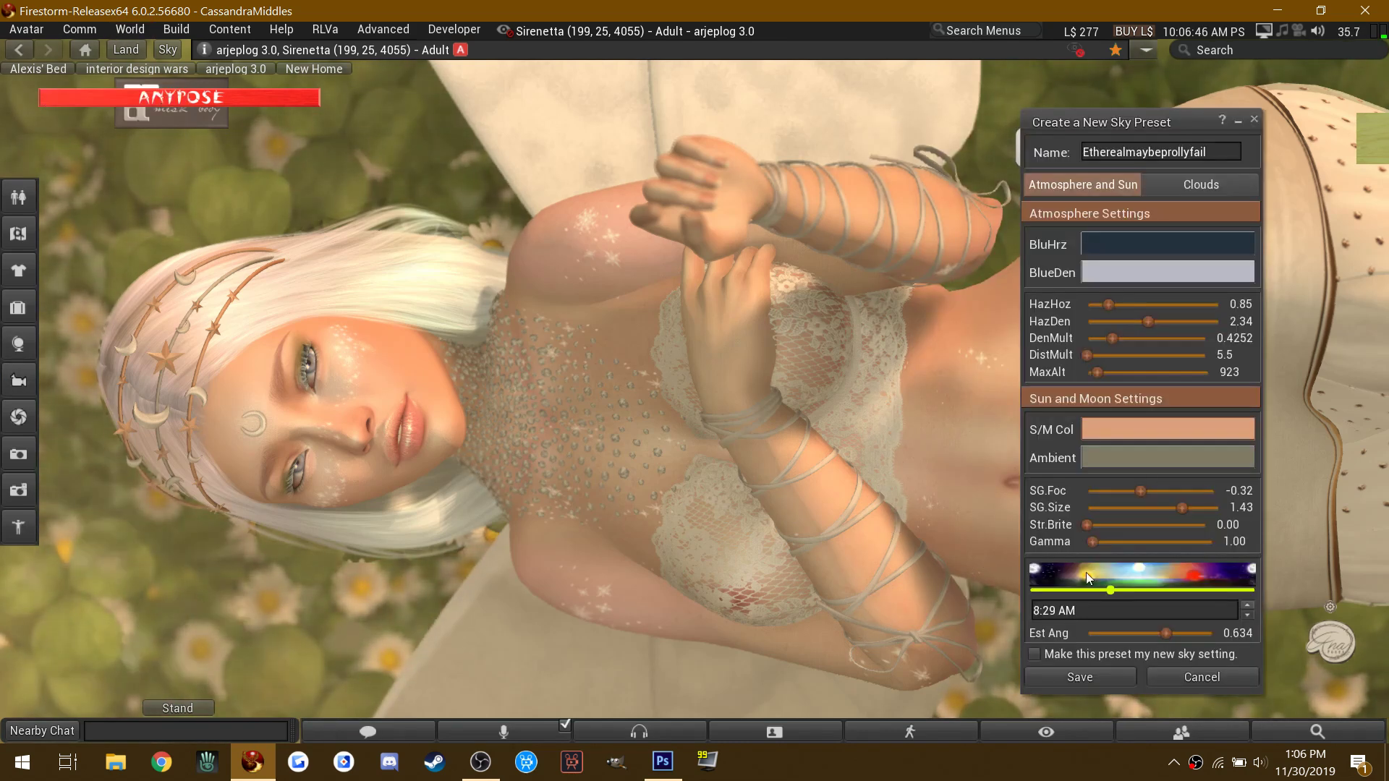
pyautogui.moveTo(1107, 593); pyautogui.dragTo(1185, 588)
pyautogui.moveTo(1143, 489)
pyautogui.mouseDown()
pyautogui.moveTo(1172, 492)
pyautogui.moveTo(1157, 490)
pyautogui.mouseUp()
pyautogui.moveTo(1166, 628)
pyautogui.mouseDown()
pyautogui.moveTo(1133, 636)
pyautogui.moveTo(1146, 632)
pyautogui.mouseUp()
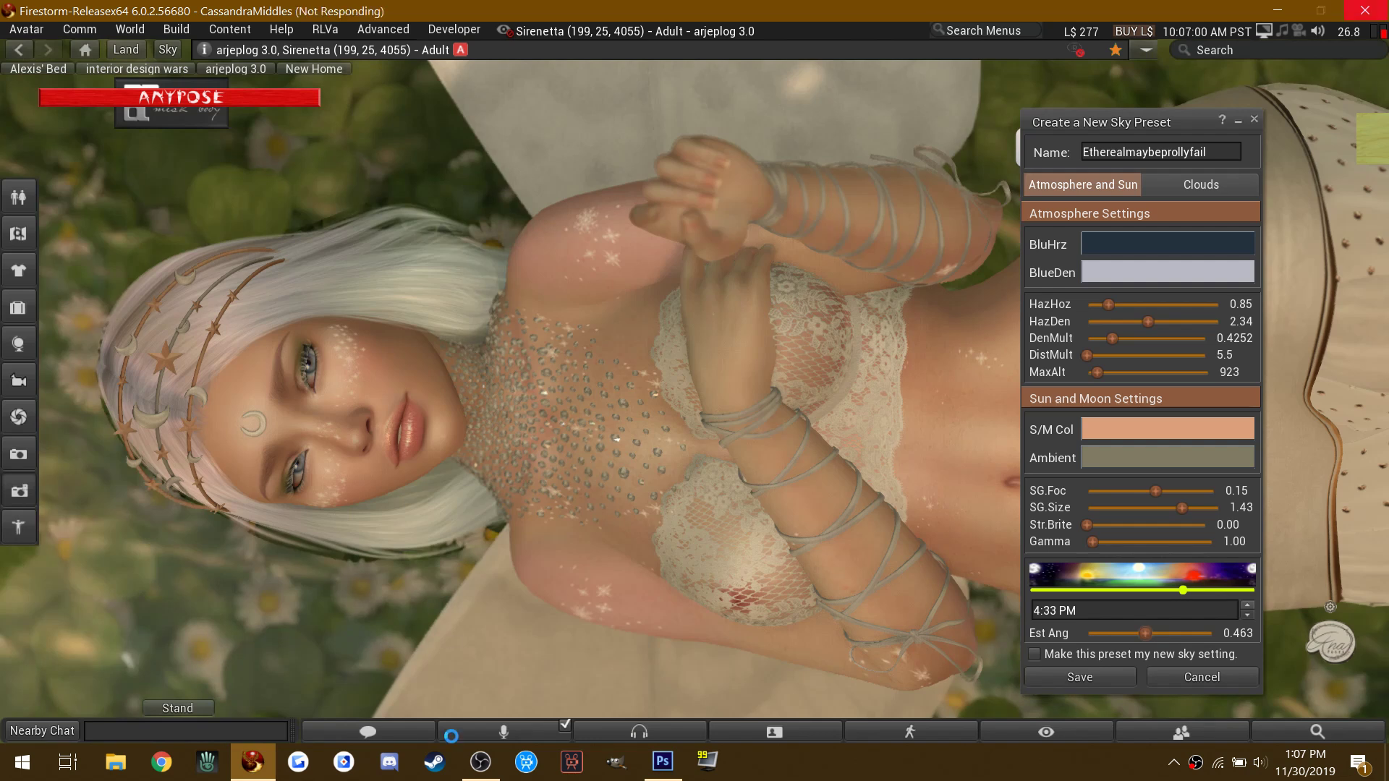
# Step: Switch to Photoshop, open Snapshot_012 from the Desktop and activate the Move tool
pyautogui.click(653, 759)
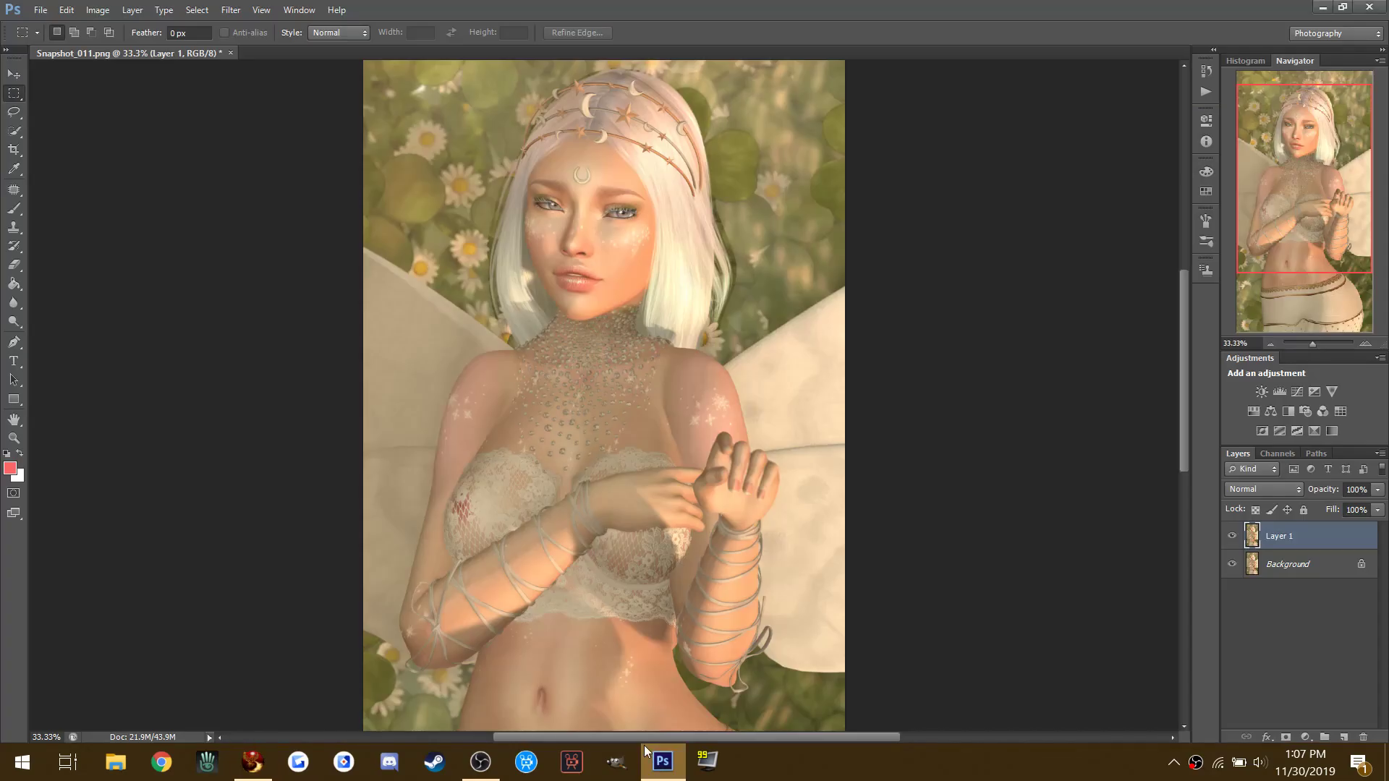
pyautogui.click(41, 11)
pyautogui.click(50, 55)
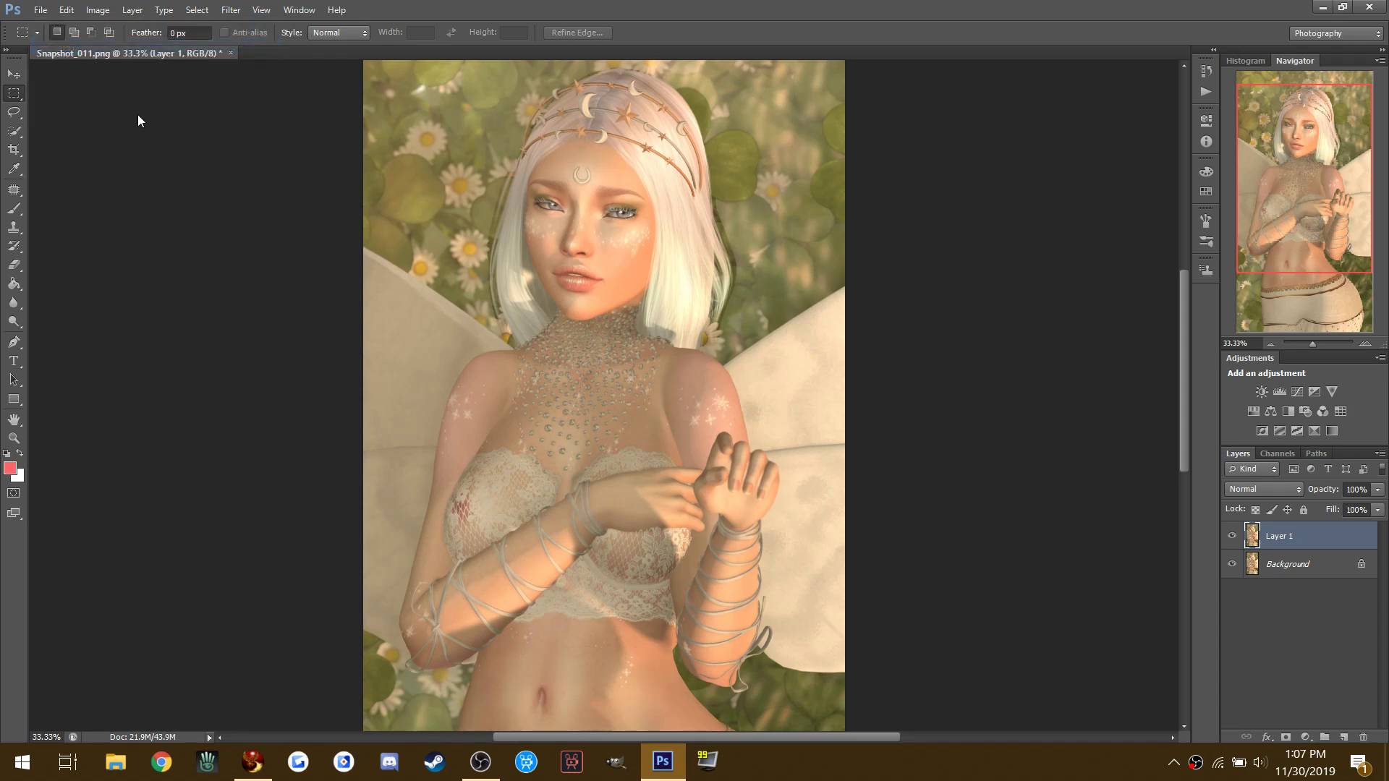
pyautogui.scroll(-10, 663, 229)
pyautogui.click(579, 362)
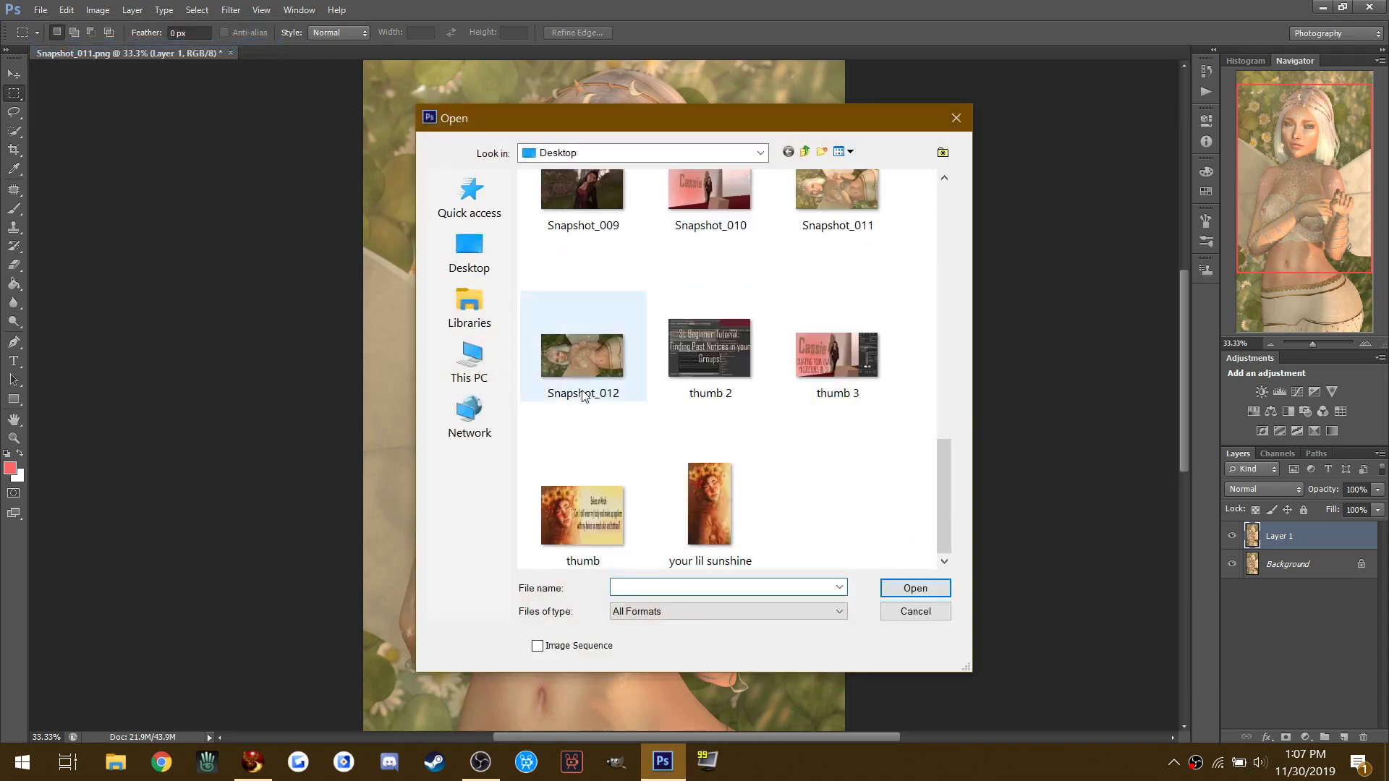
pyautogui.click(915, 588)
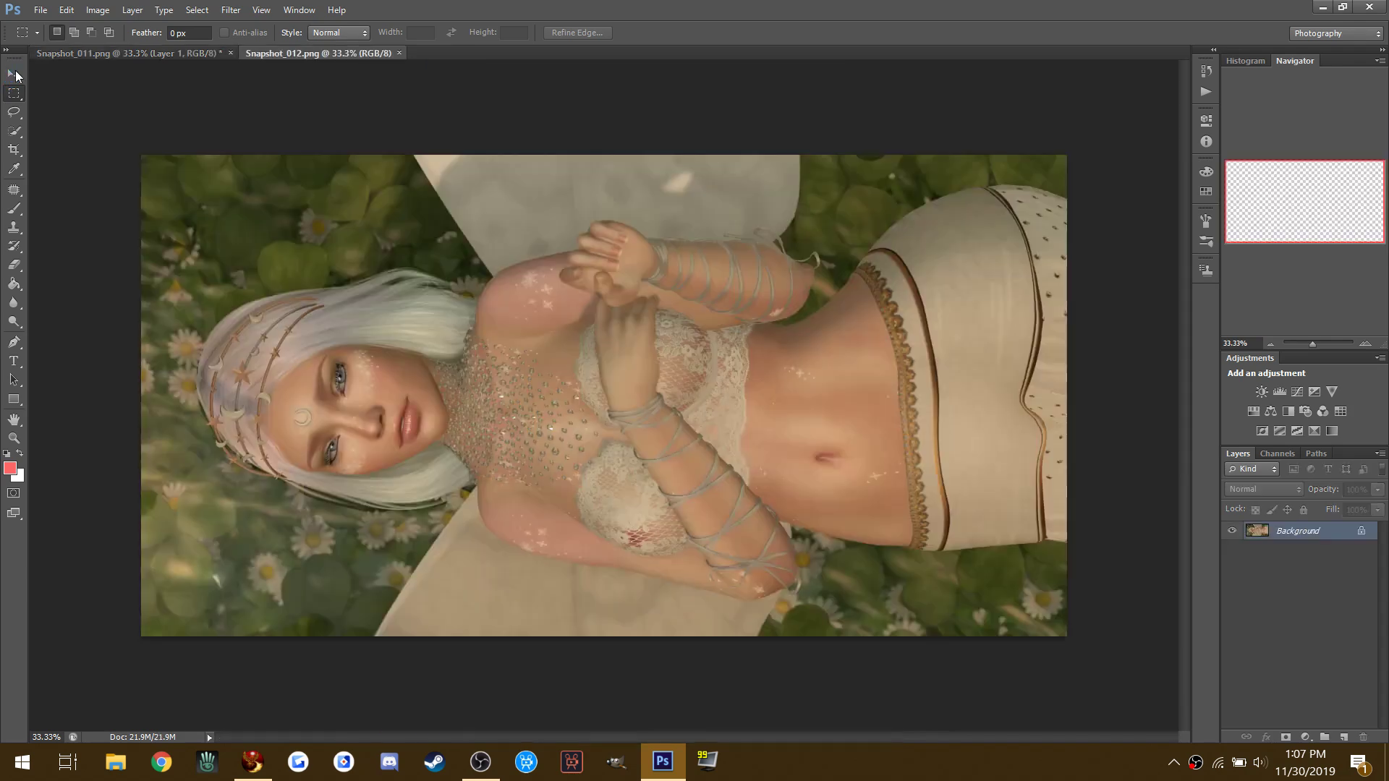
pyautogui.click(14, 74)
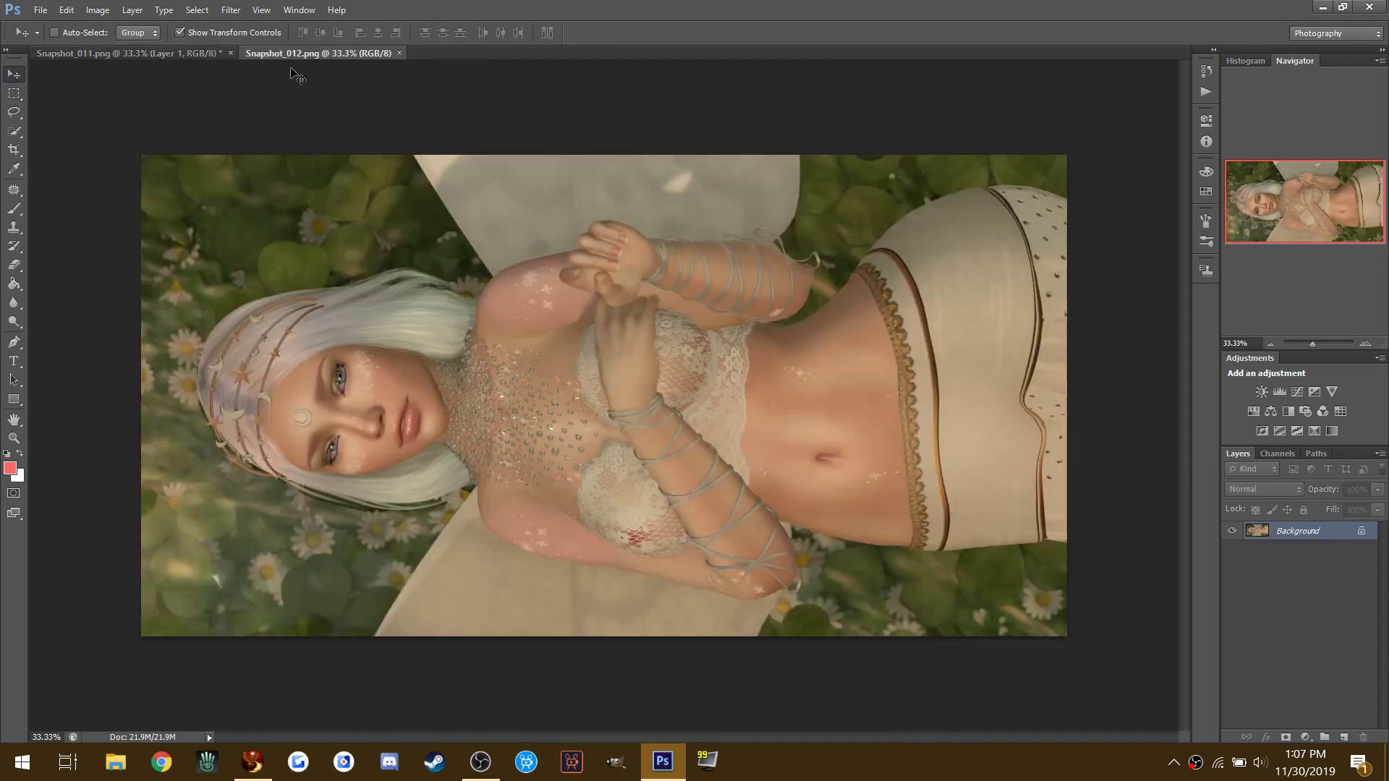
# Step: Float the Snapshot_012 image in its own window and undo the copying of its unrotated picture into Snapshot_011
pyautogui.moveTo(332, 52); pyautogui.dragTo(704, 198)
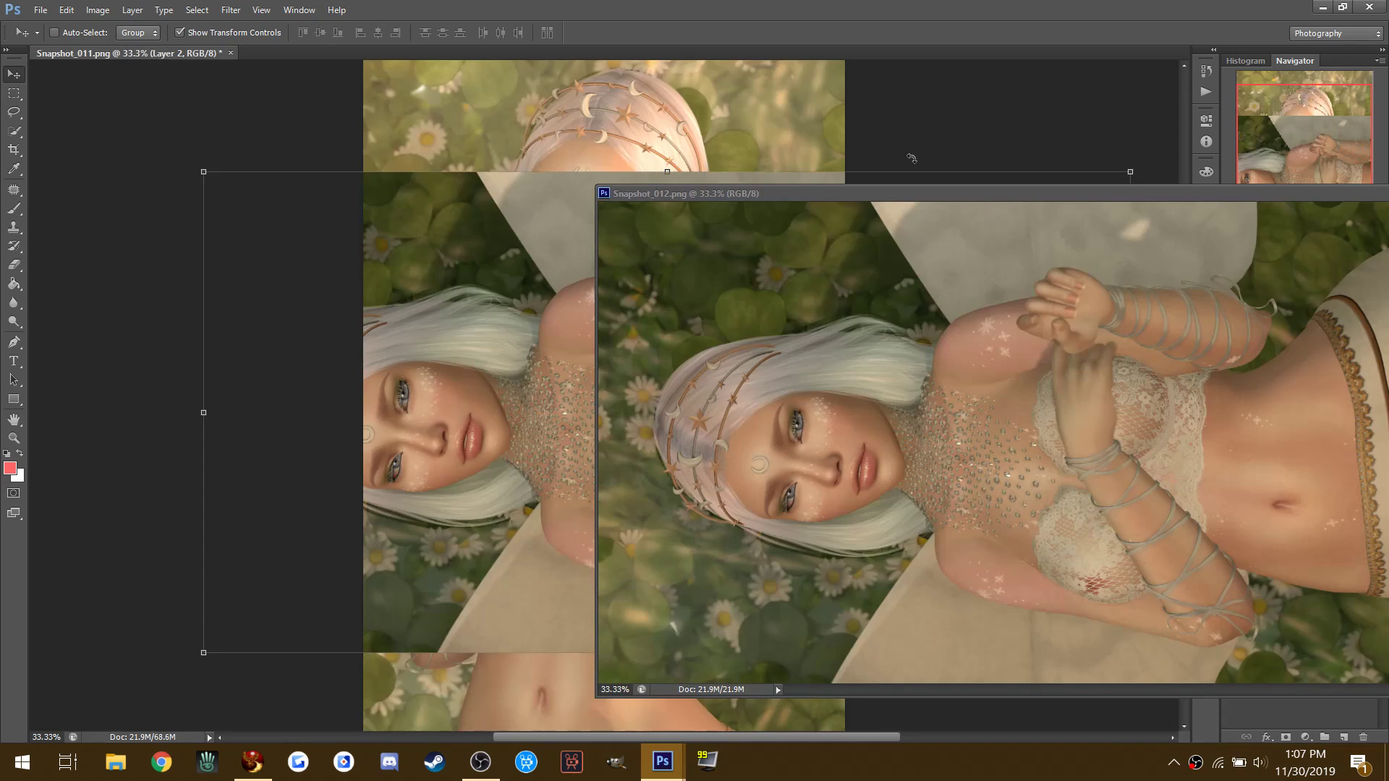
pyautogui.click(66, 10)
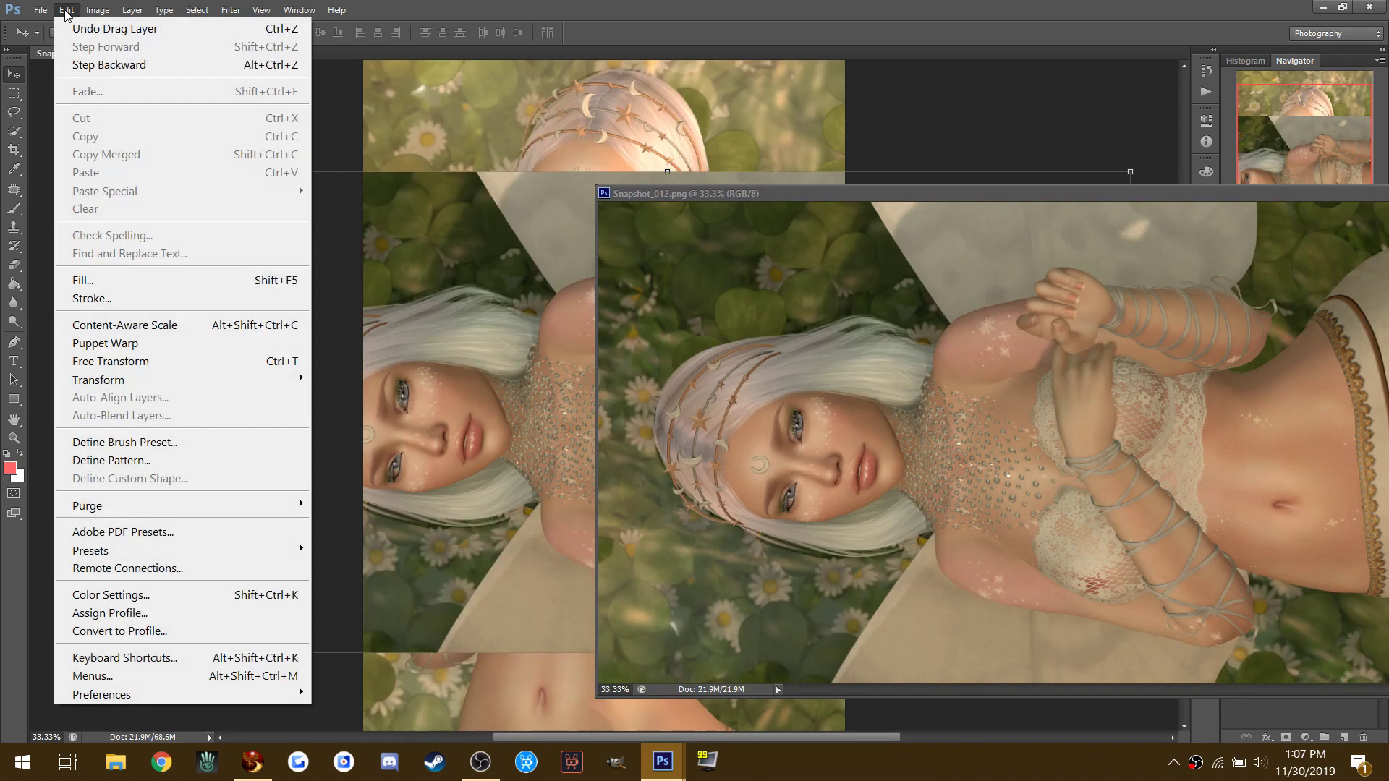
pyautogui.click(80, 56)
# Step: Rotate the Snapshot_012 image 90° clockwise
pyautogui.click(646, 195)
pyautogui.click(97, 10)
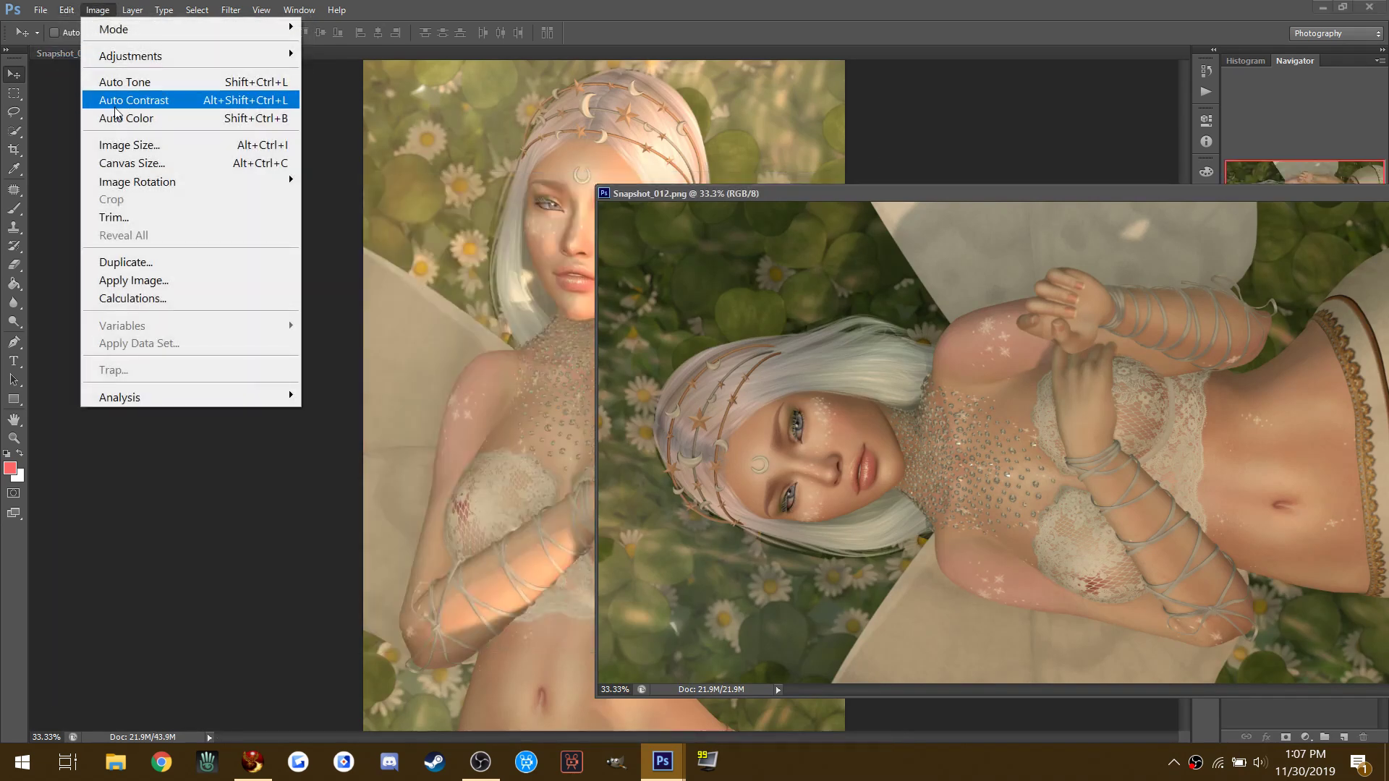
pyautogui.moveTo(288, 194)
pyautogui.click(340, 199)
# Step: Copy the rotated Snapshot_012 picture into Snapshot_011 as a new layer and close the Snapshot_012 document
pyautogui.moveTo(844, 325); pyautogui.dragTo(499, 318)
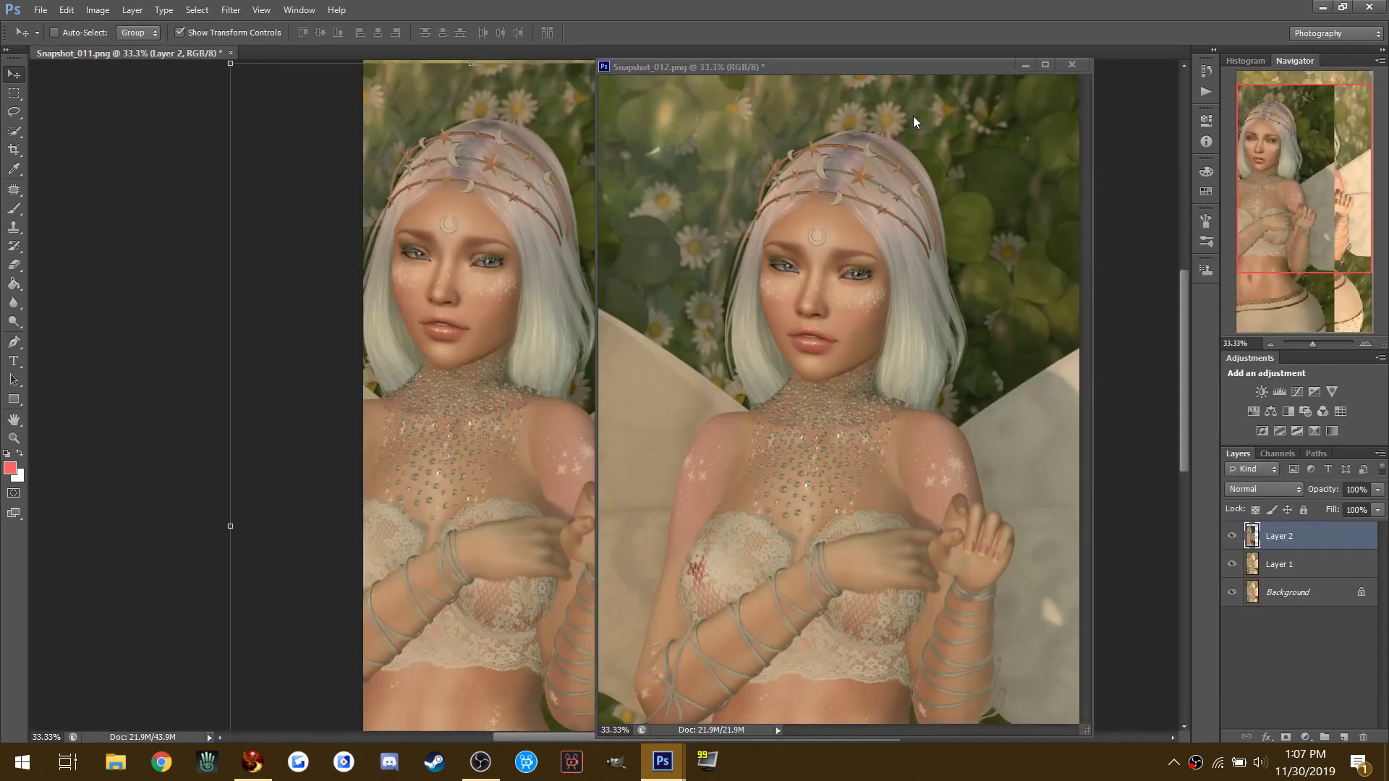
pyautogui.click(1072, 64)
pyautogui.click(696, 289)
# Step: Align Layer 2 with the edges of the Snapshot_011 canvas so it covers the whole image, and check the fit
pyautogui.moveTo(499, 298); pyautogui.dragTo(623, 230)
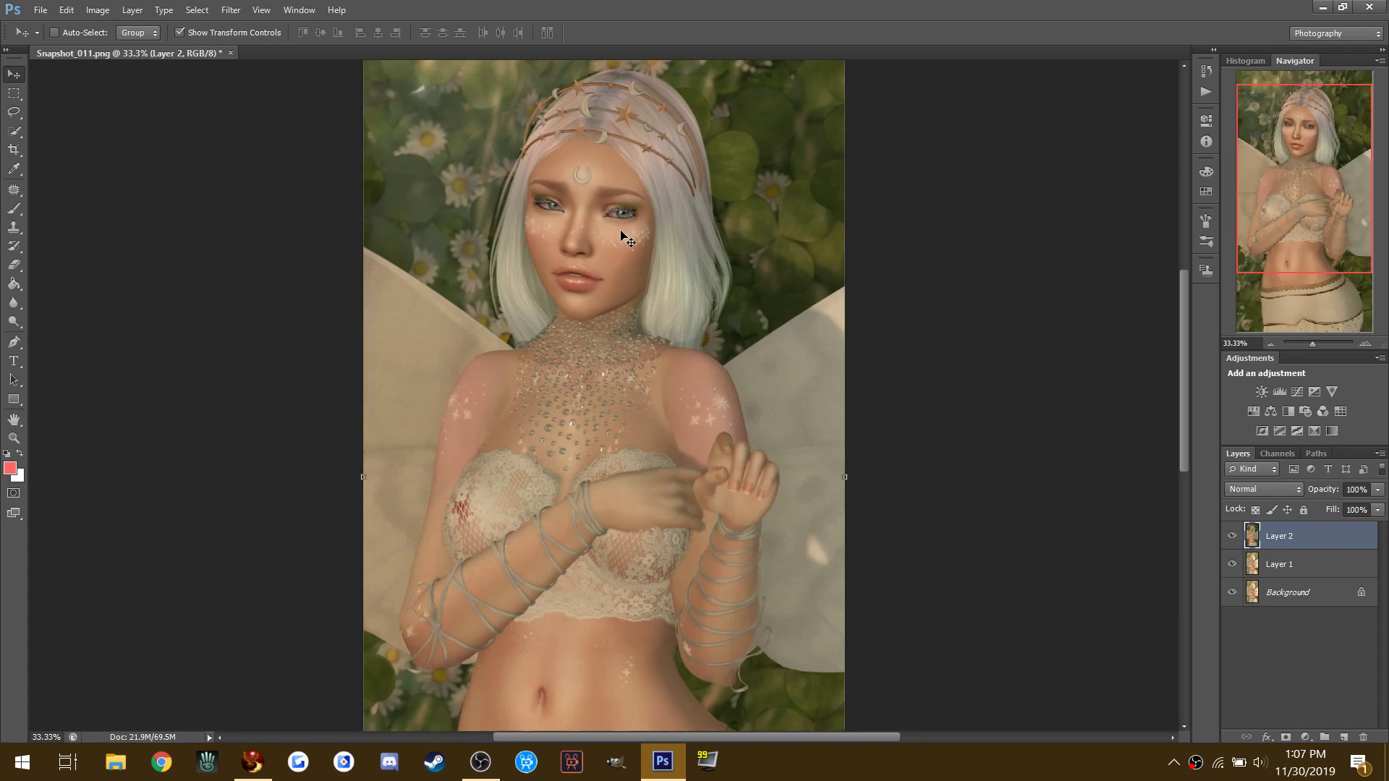
pyautogui.scroll(4, 858, 307)
pyautogui.scroll(-4, 858, 307)
pyautogui.scroll(-2, 858, 307)
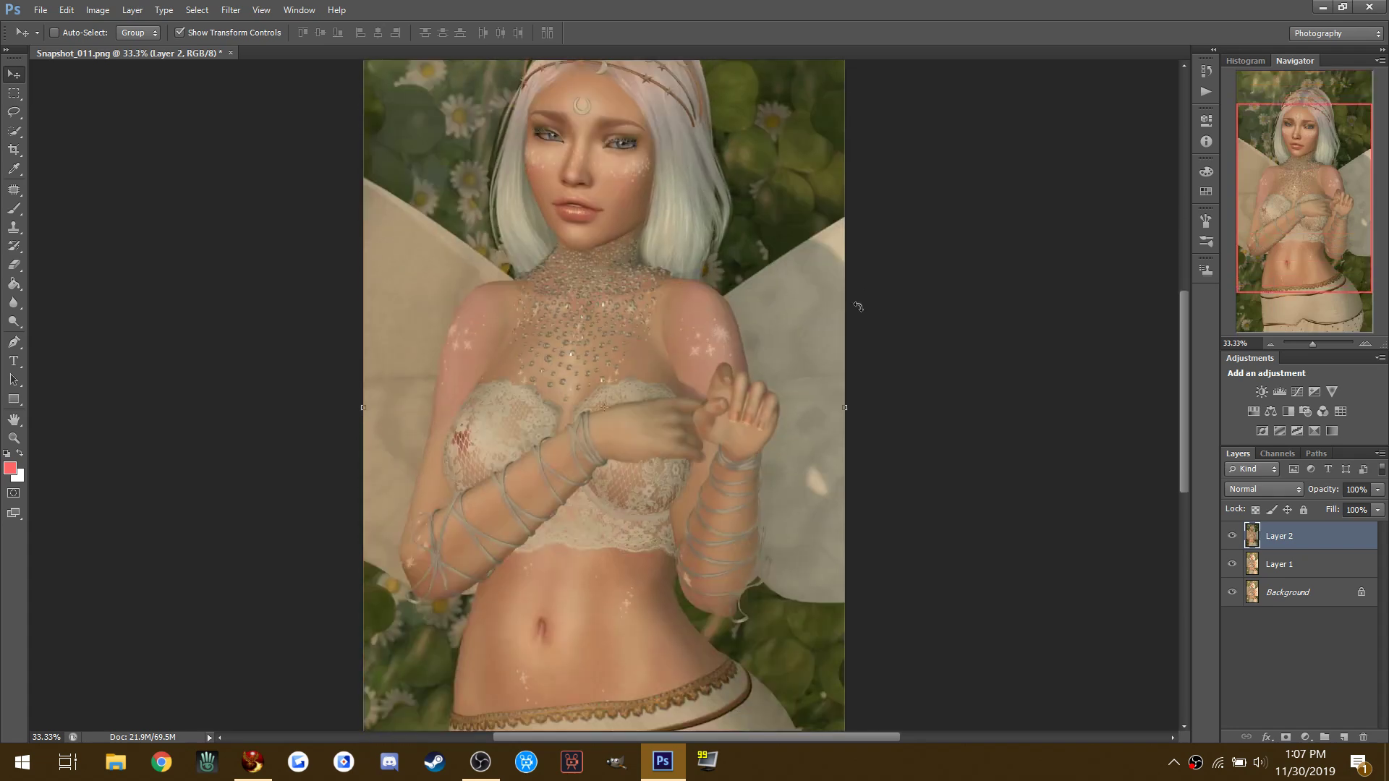
pyautogui.scroll(2, 858, 306)
# Step: Move Layer 1 above Layer 2 and try the Screen, Overlay and Lighten blend modes on it
pyautogui.moveTo(1282, 564); pyautogui.dragTo(1271, 523)
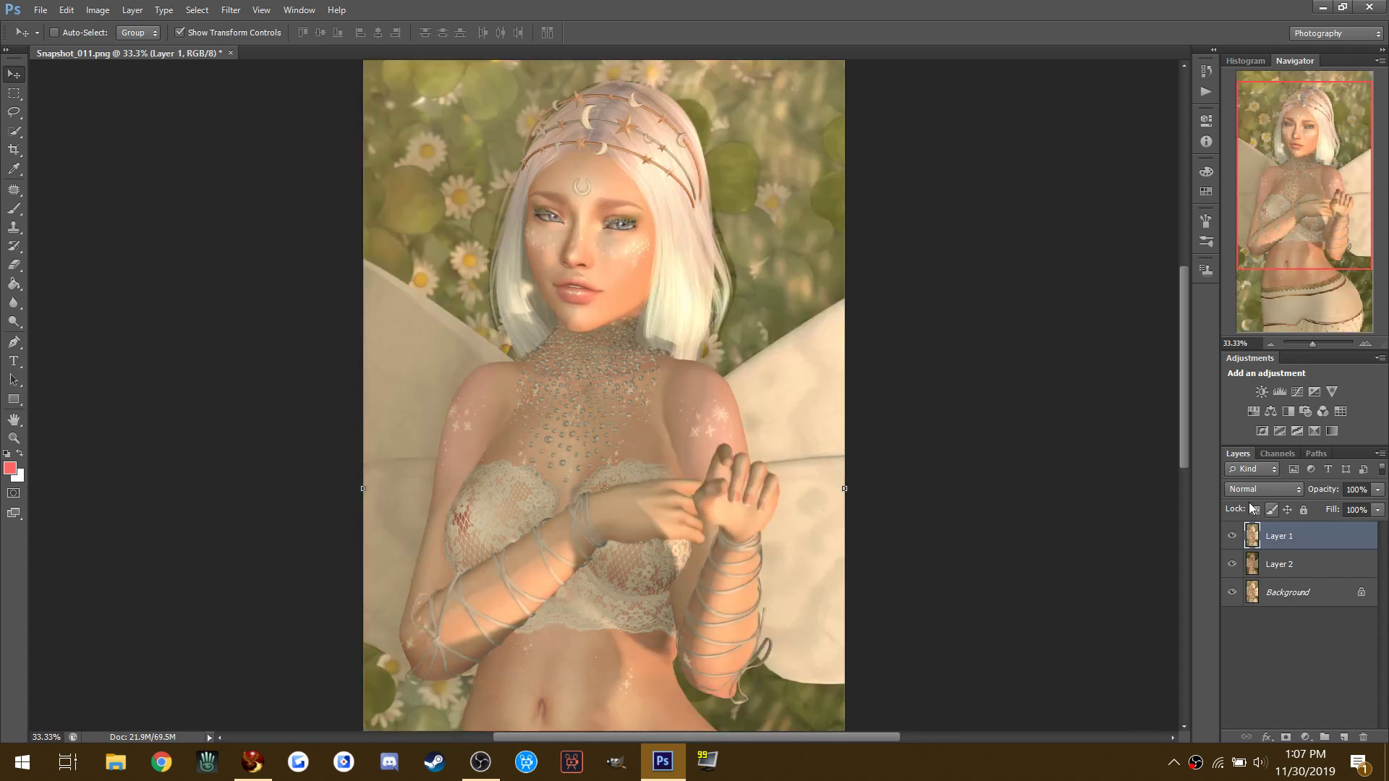
pyautogui.click(1281, 492)
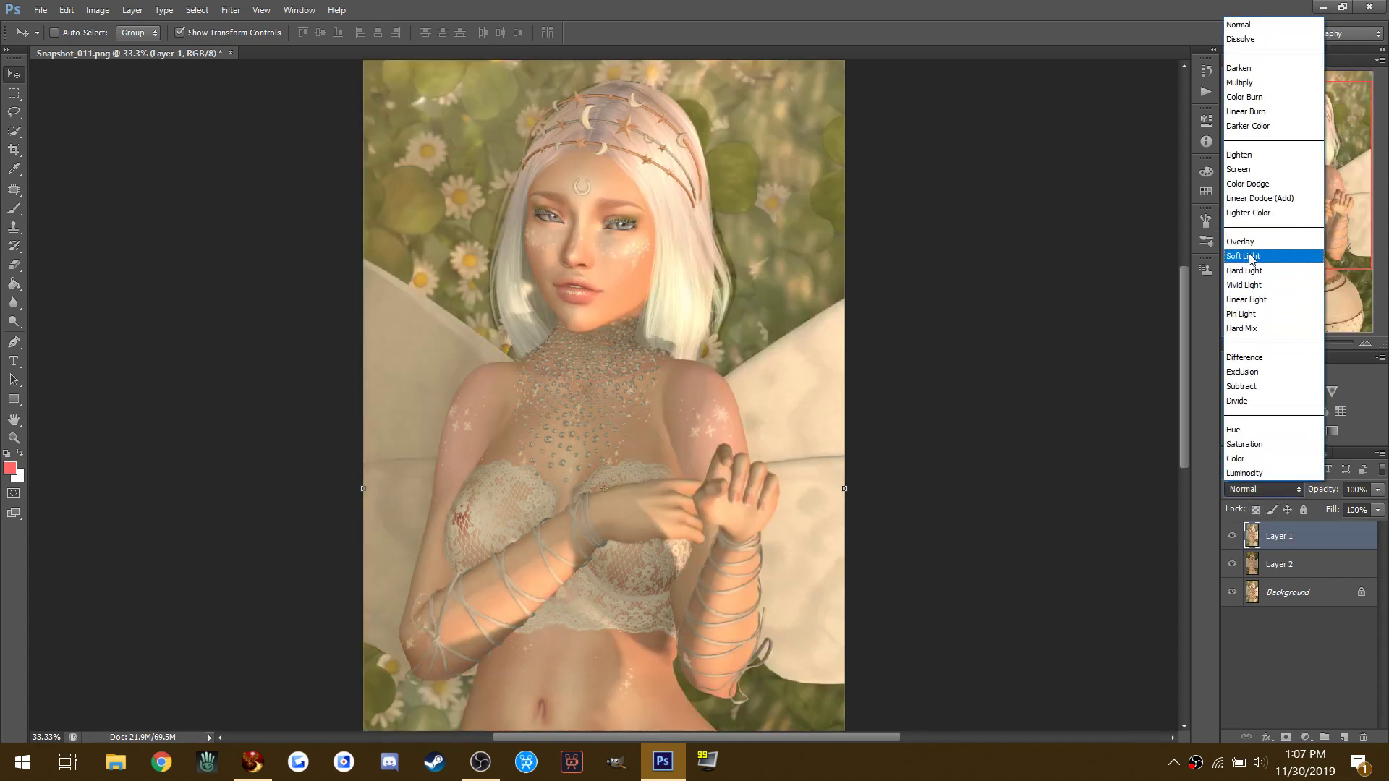
pyautogui.click(1250, 169)
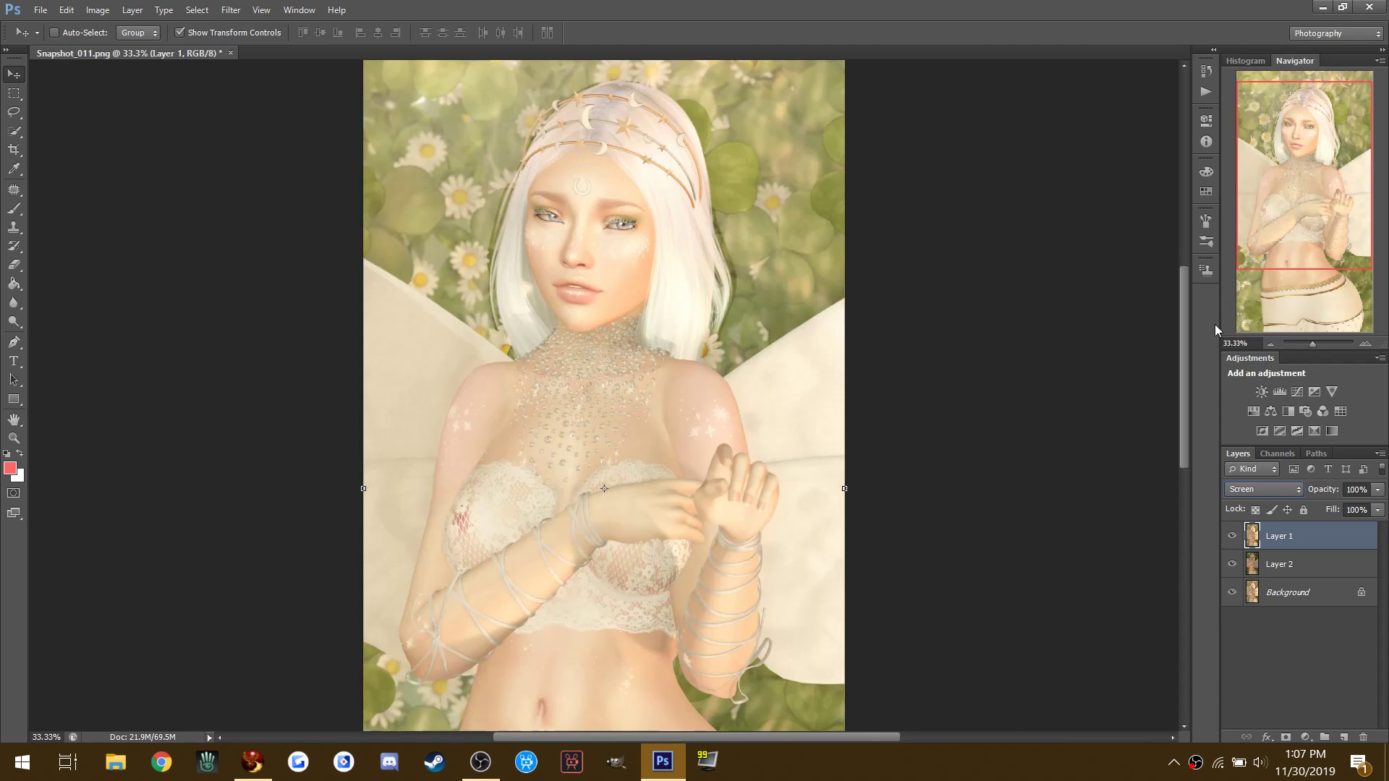
pyautogui.click(1254, 492)
pyautogui.click(1251, 246)
pyautogui.click(1236, 494)
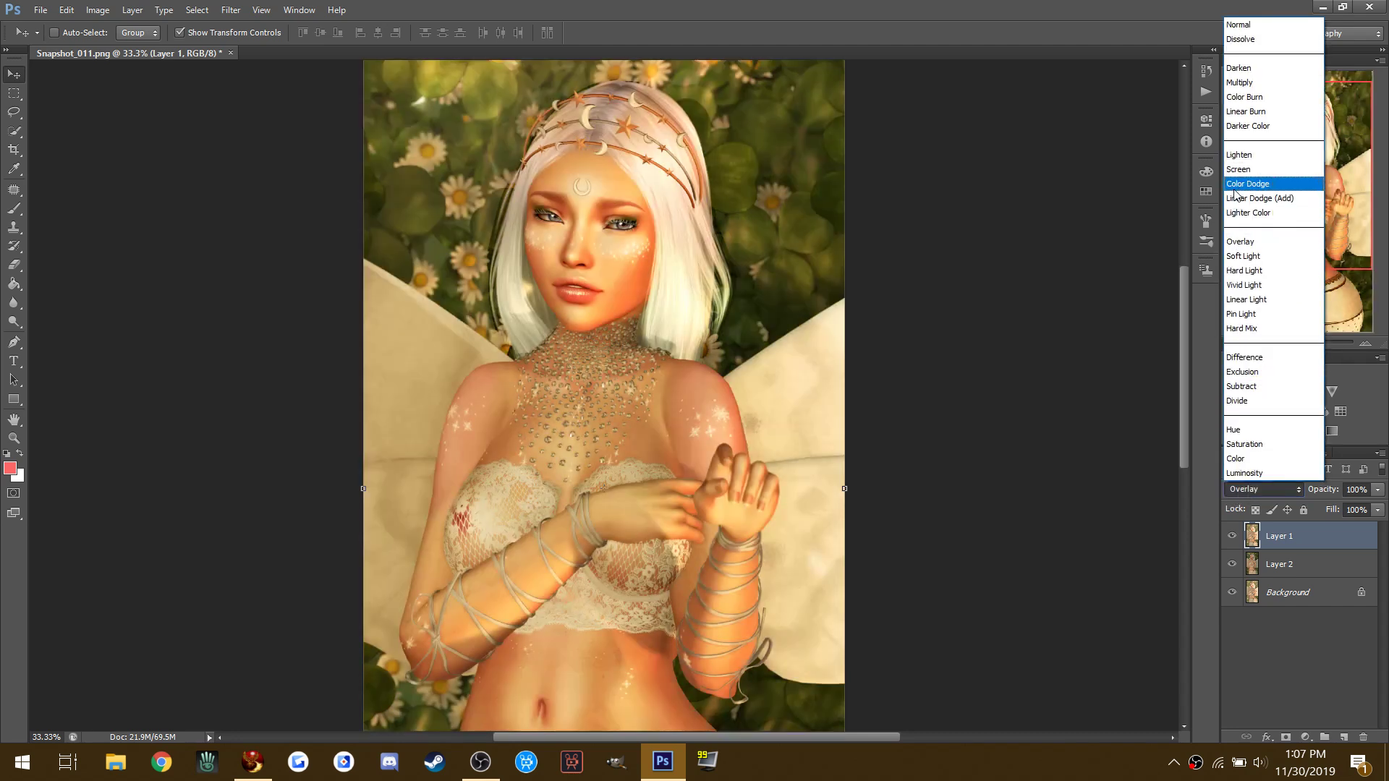
pyautogui.click(1235, 157)
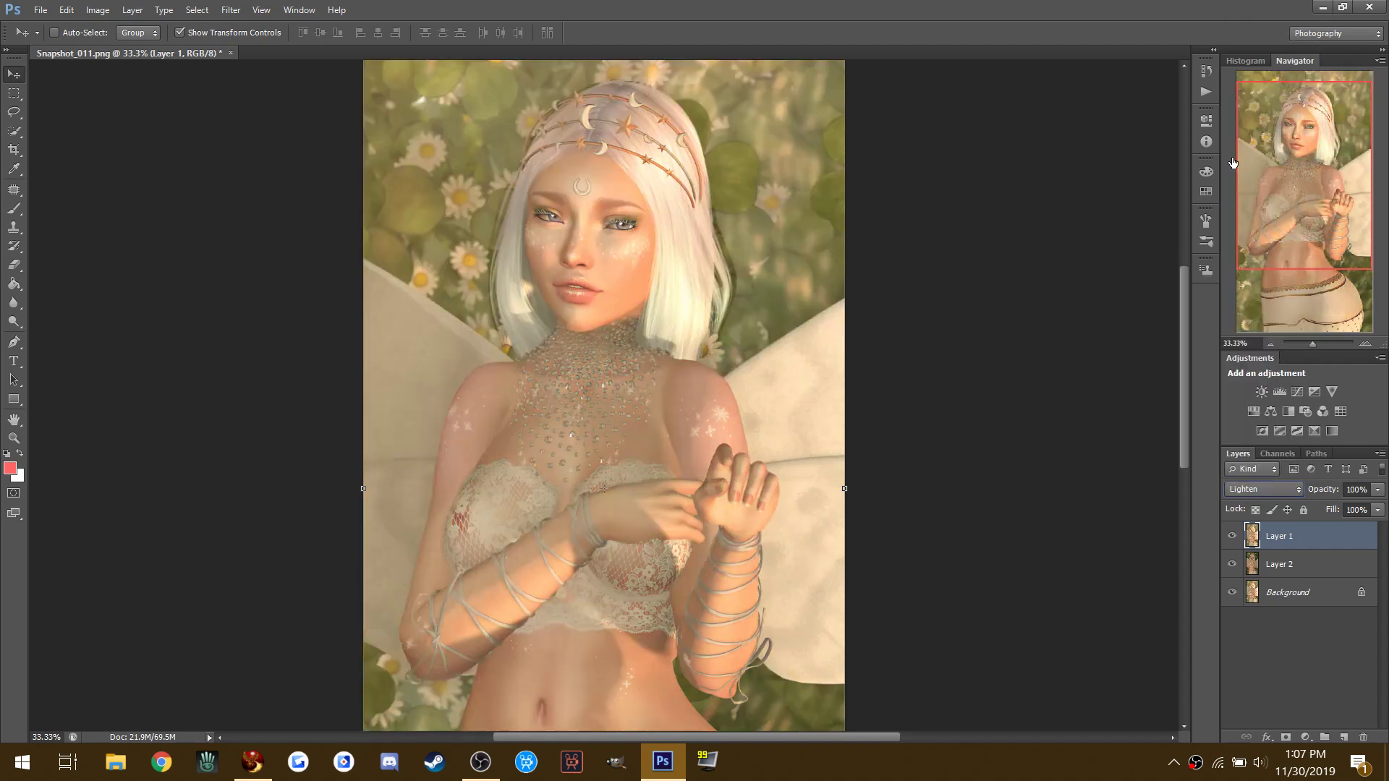
pyautogui.click(1258, 491)
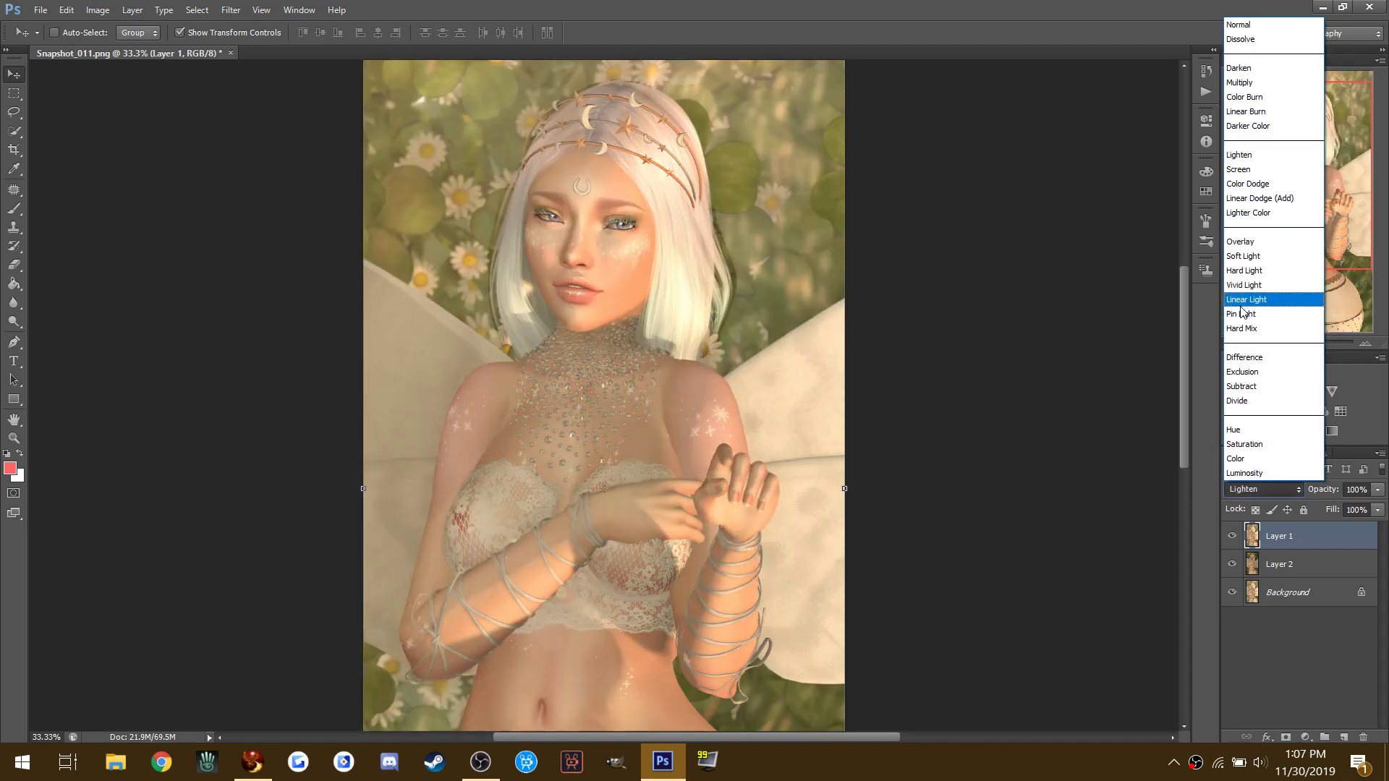
# Step: Set Layer 1's blend mode to Normal and lower its opacity to 25%
pyautogui.click(1249, 256)
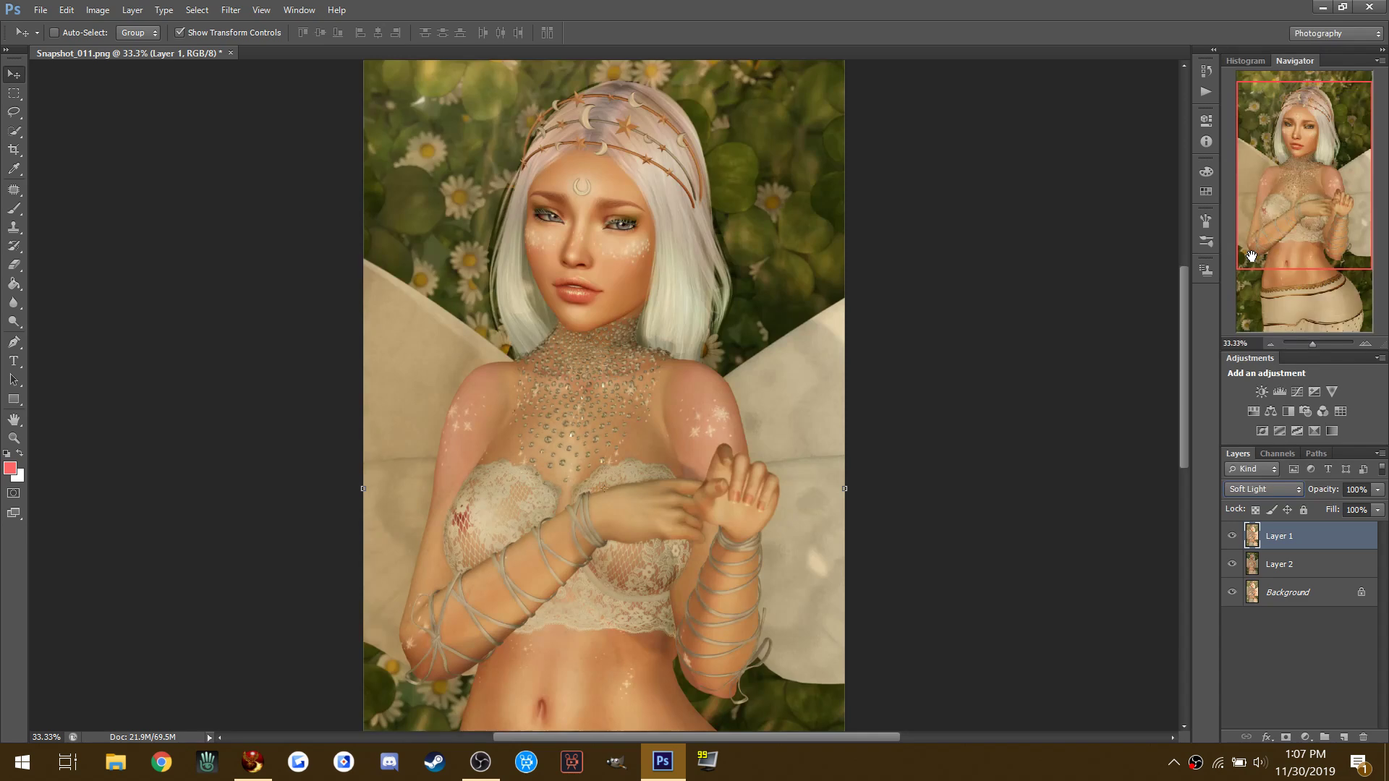
pyautogui.click(1261, 493)
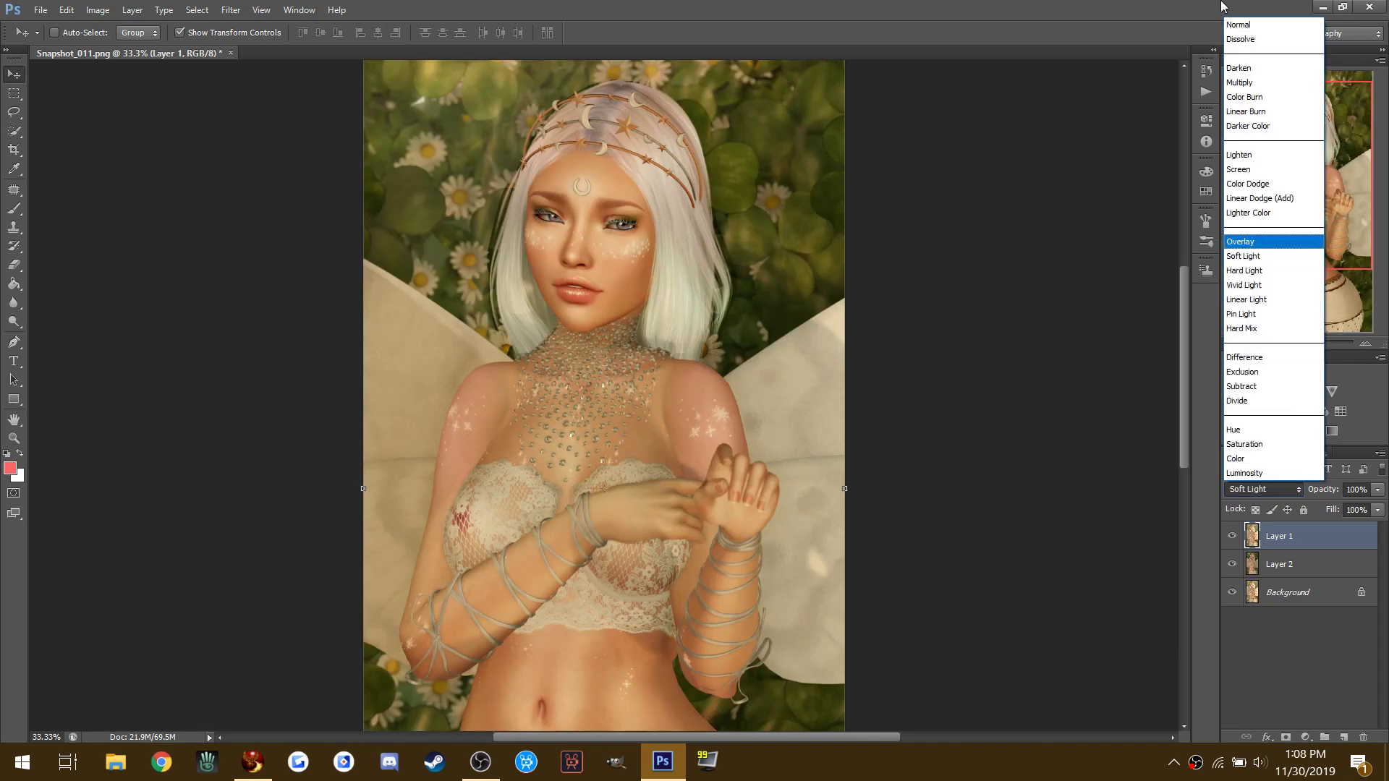
pyautogui.click(1241, 27)
pyautogui.moveTo(1343, 512); pyautogui.dragTo(1335, 512)
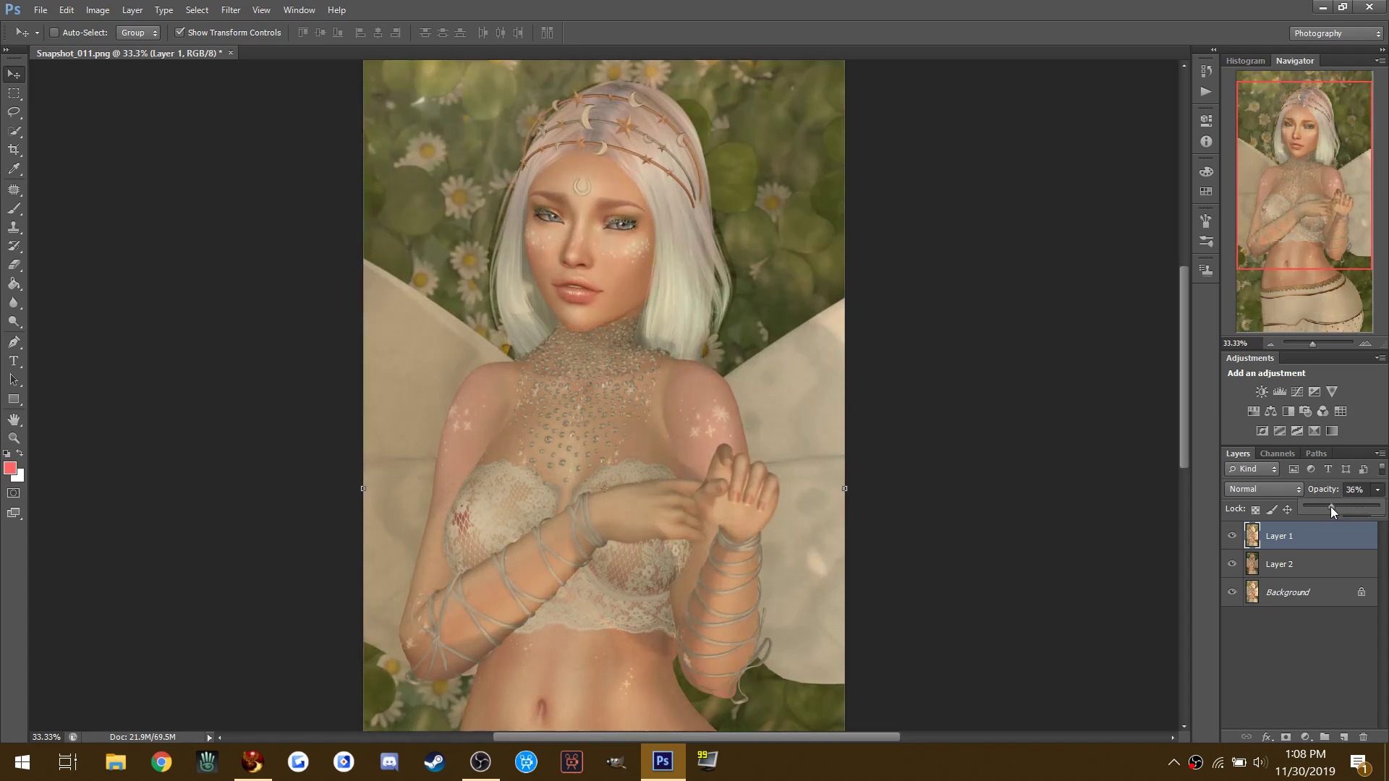
pyautogui.moveTo(1327, 511); pyautogui.dragTo(1326, 512)
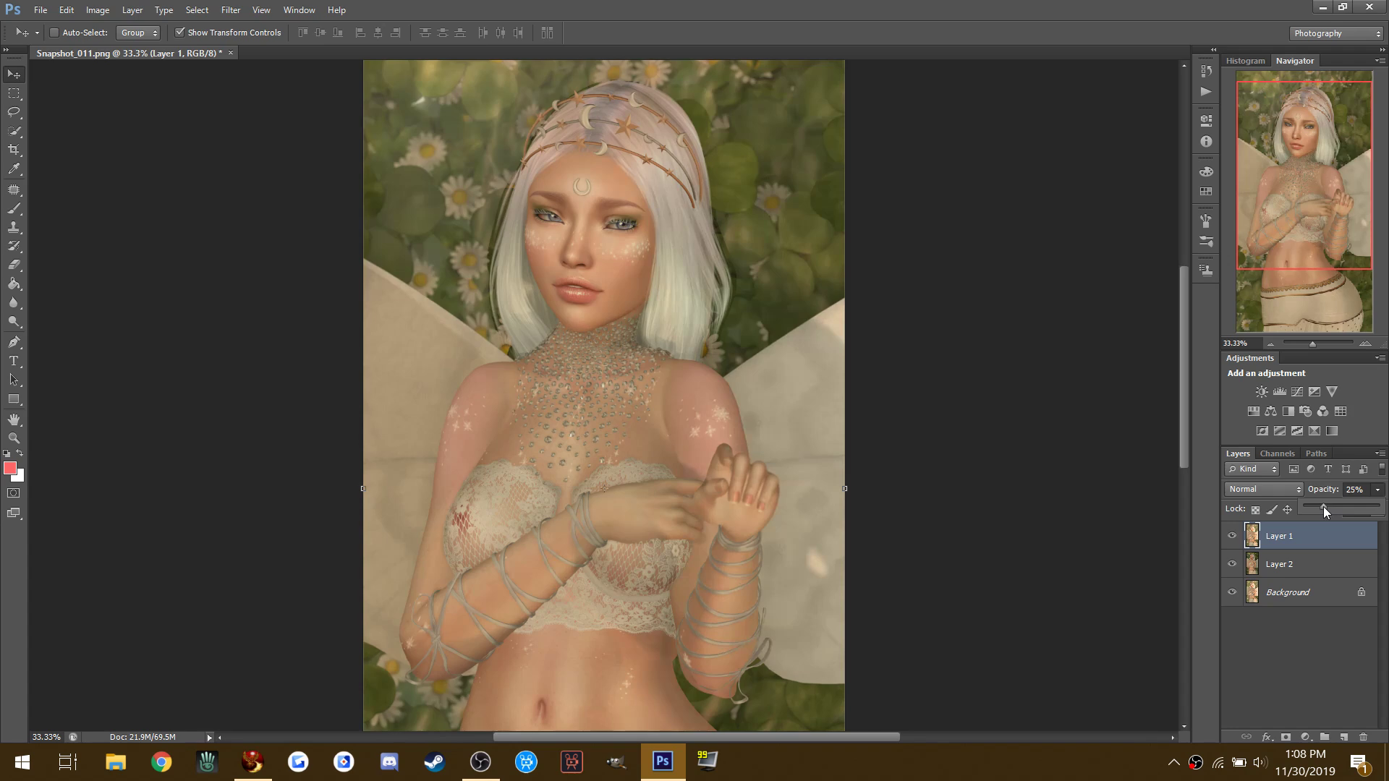
# Step: Flatten the image and duplicate the background onto a new layer
pyautogui.click(1379, 454)
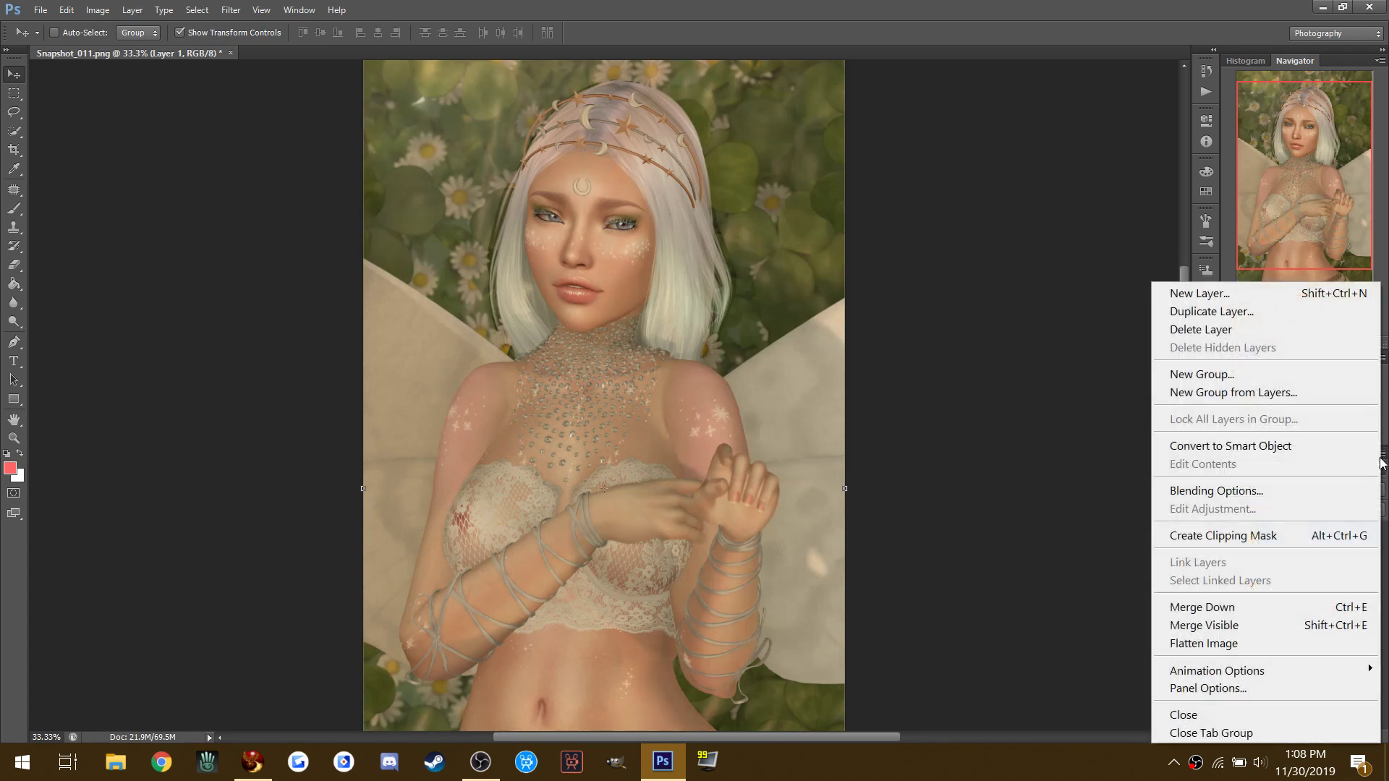
pyautogui.click(1218, 643)
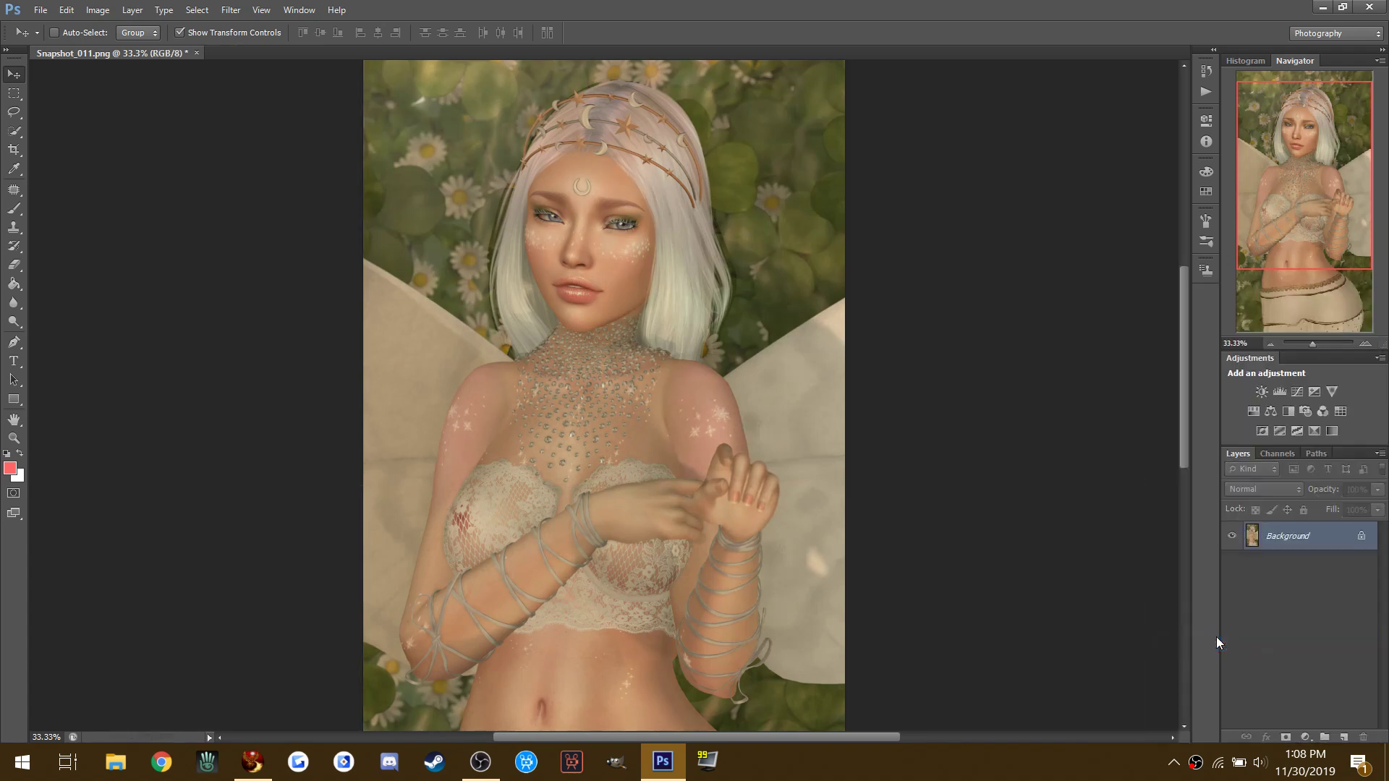
pyautogui.hotkey('ctrl', 'j')
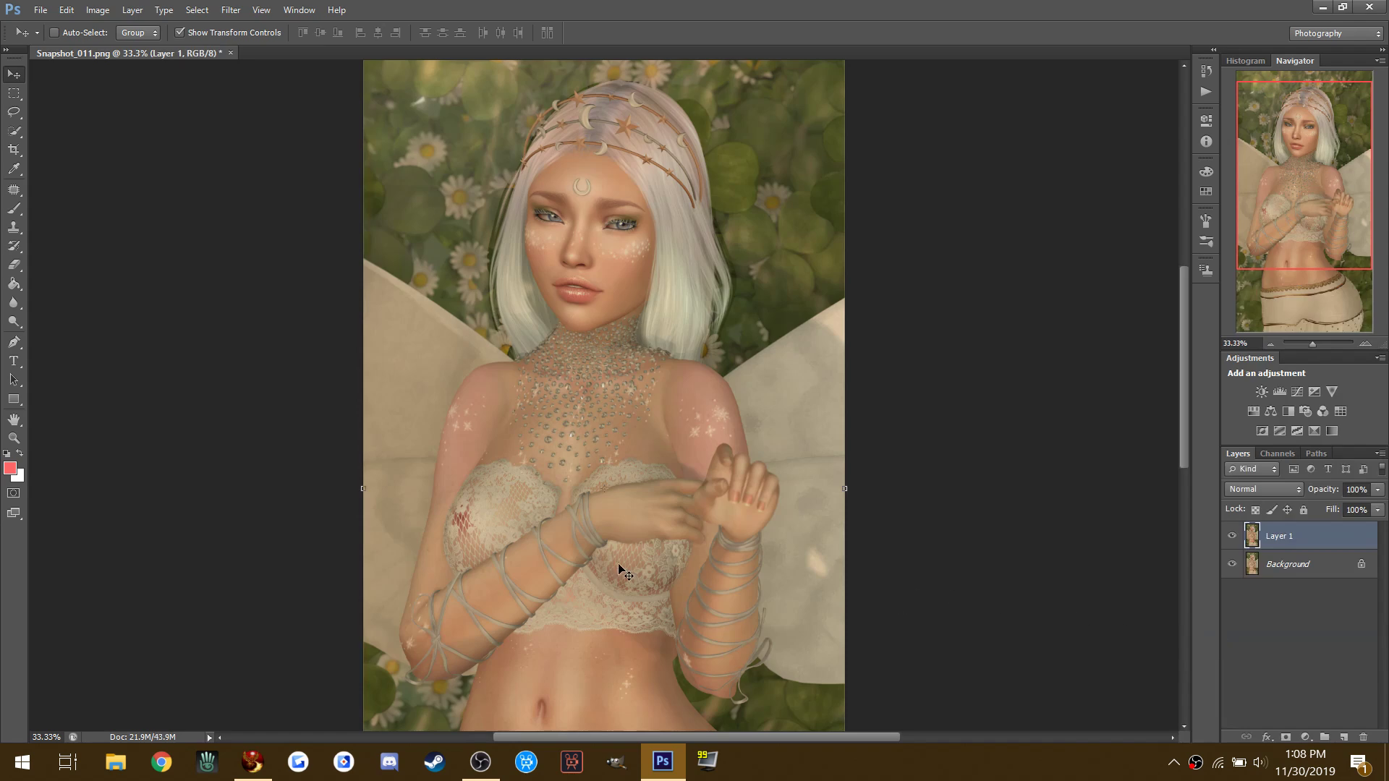
pyautogui.scroll(-3, 620, 569)
pyautogui.scroll(2, 620, 569)
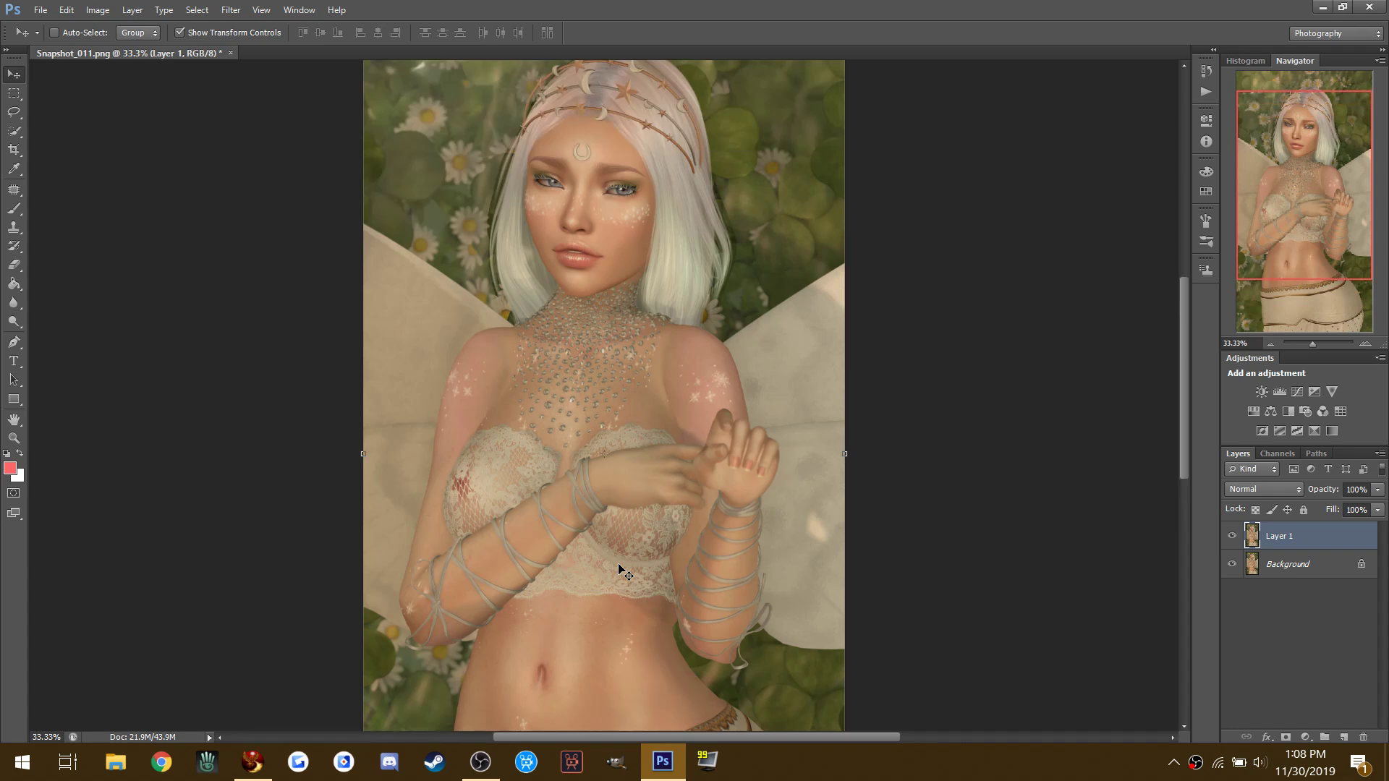
pyautogui.scroll(3, 620, 570)
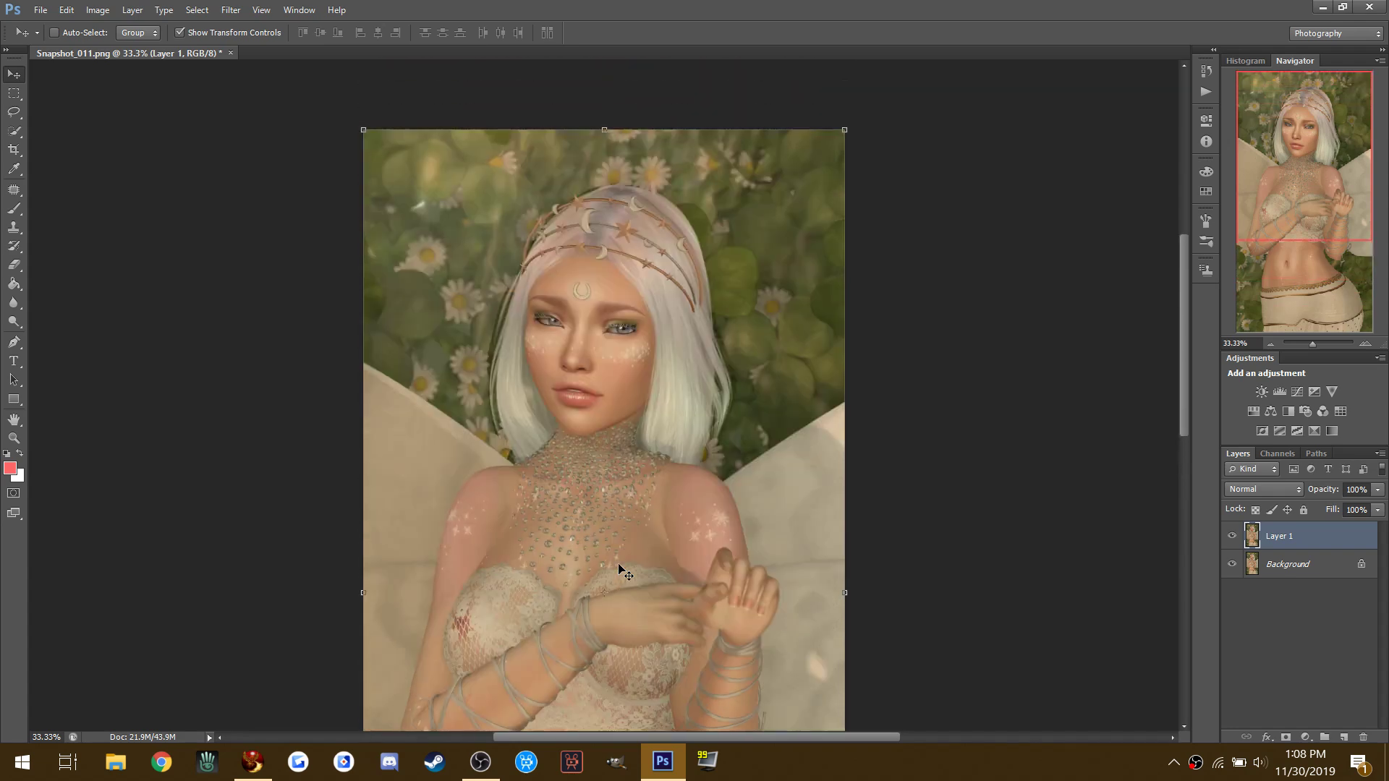
pyautogui.scroll(-6, 620, 570)
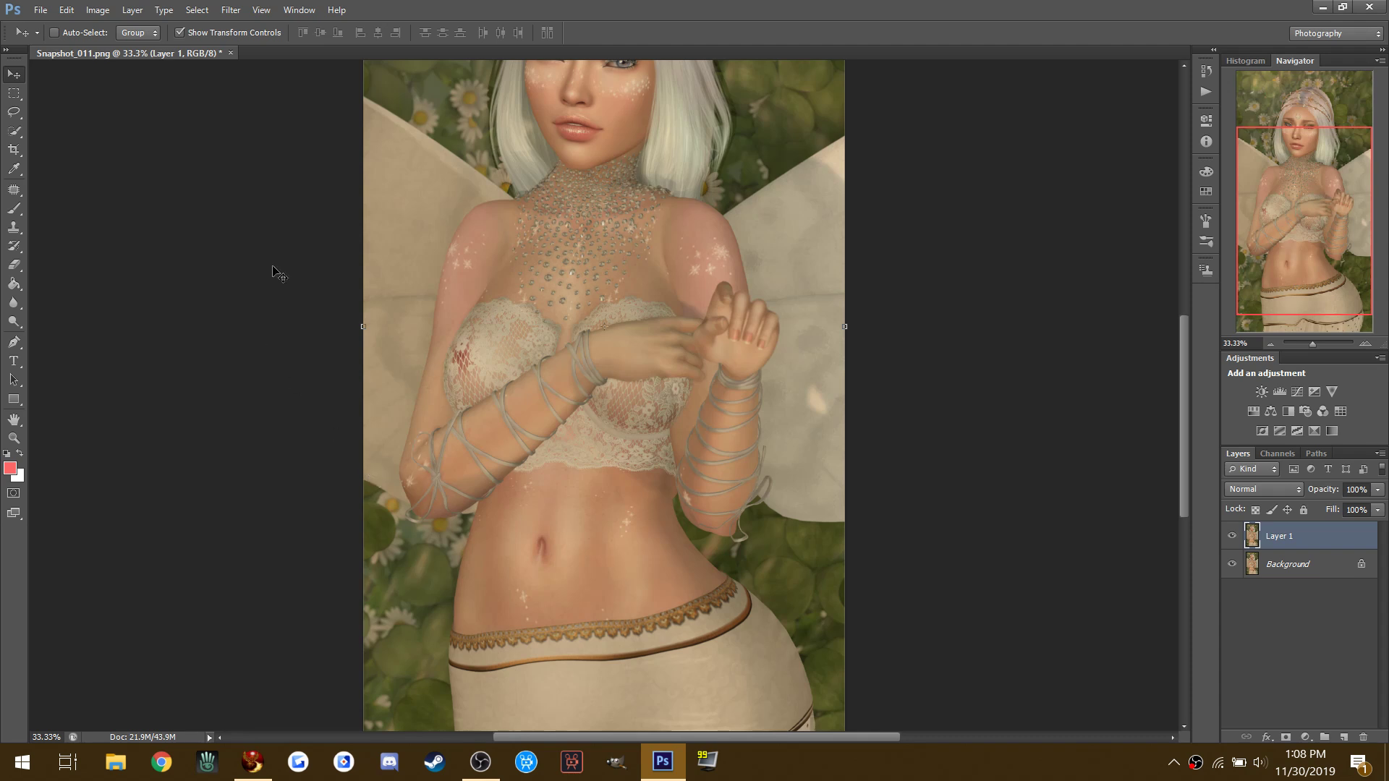
pyautogui.click(230, 10)
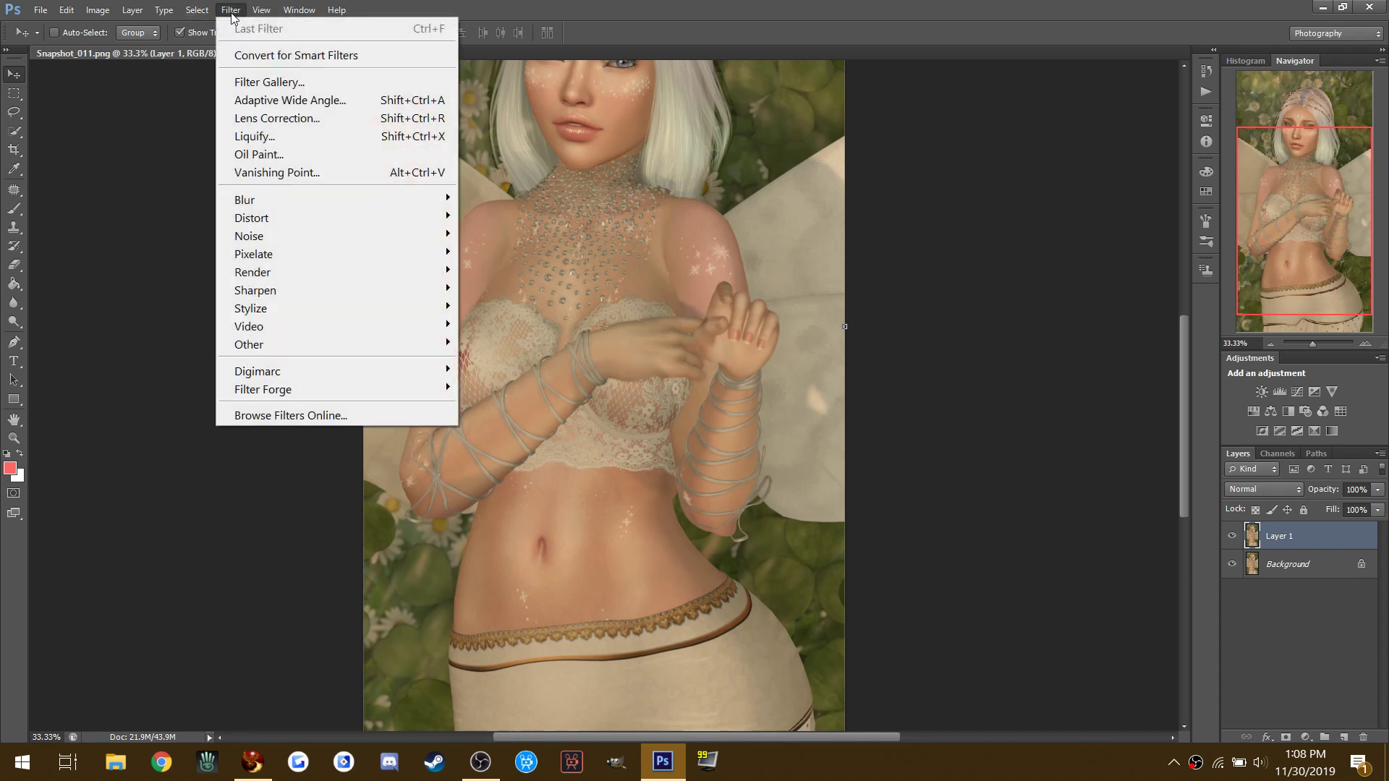
pyautogui.click(232, 14)
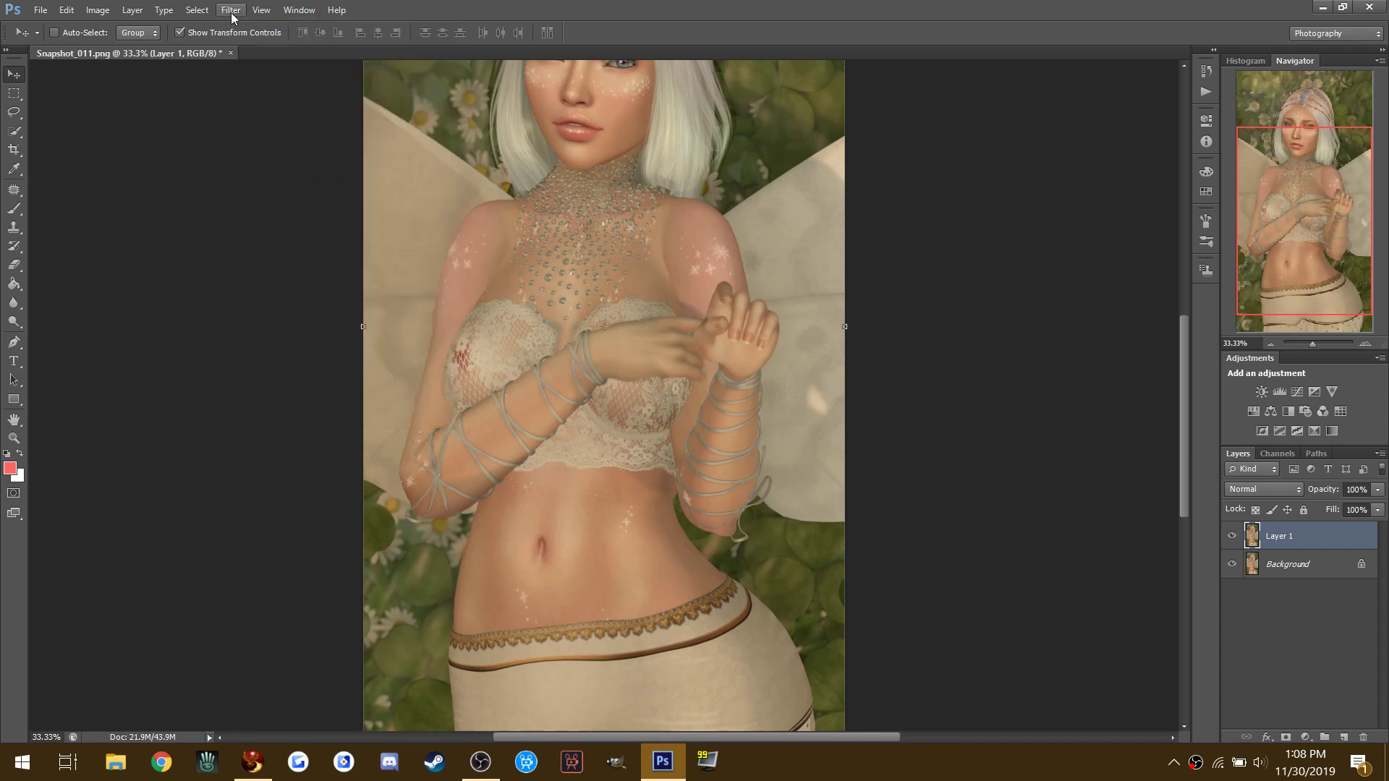
pyautogui.click(231, 54)
pyautogui.click(686, 298)
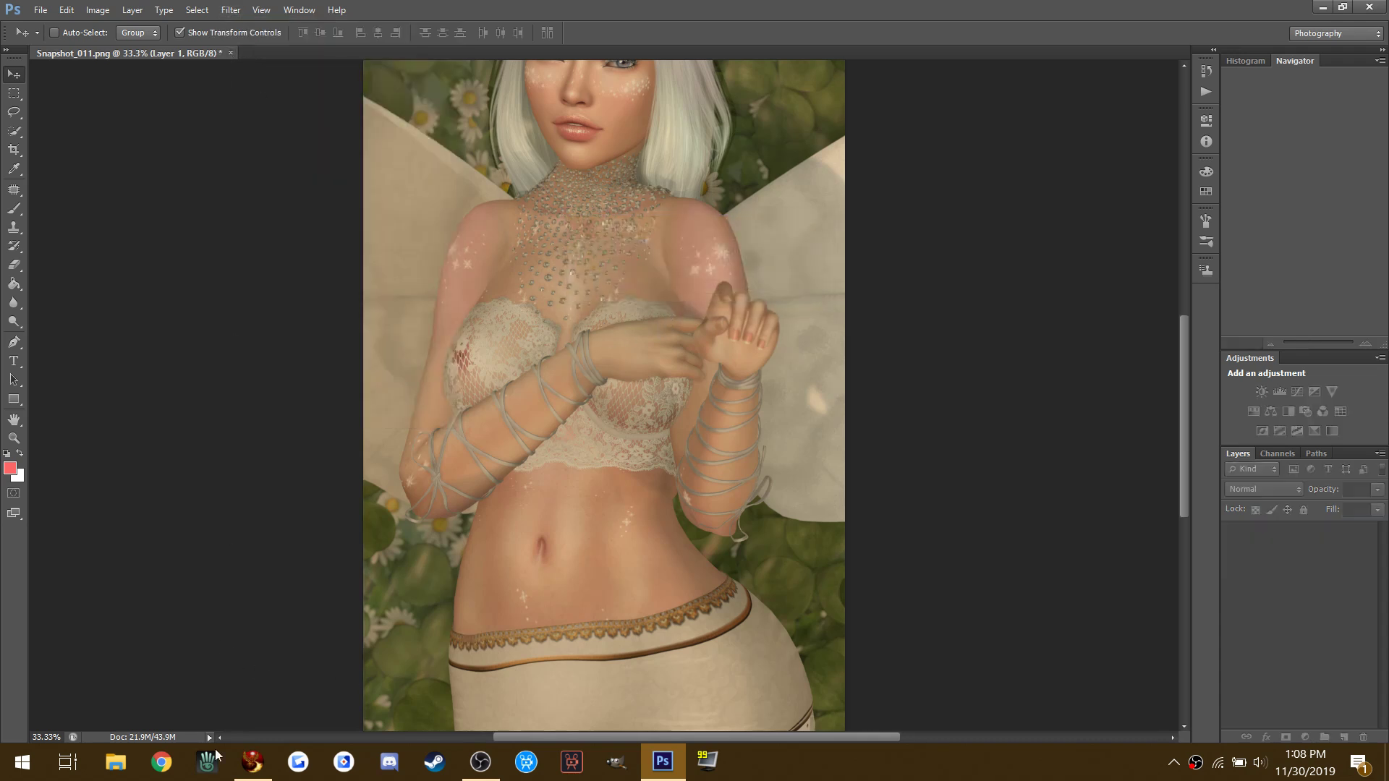
# Step: Switch to the Firestorm viewer, minimise the sky preset window and leLUTKA HUD, and expand the AnyPose HUD
pyautogui.click(261, 778)
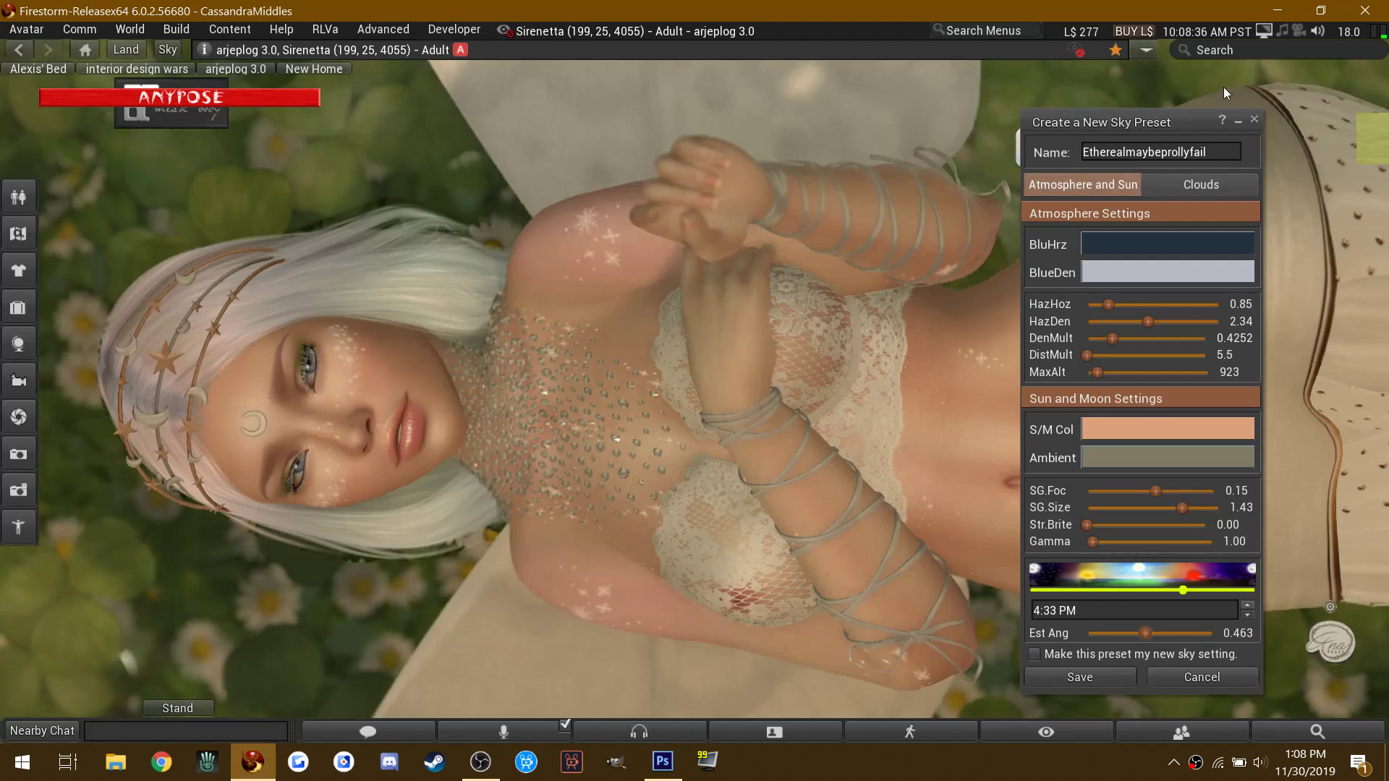
pyautogui.click(1239, 121)
pyautogui.click(1181, 136)
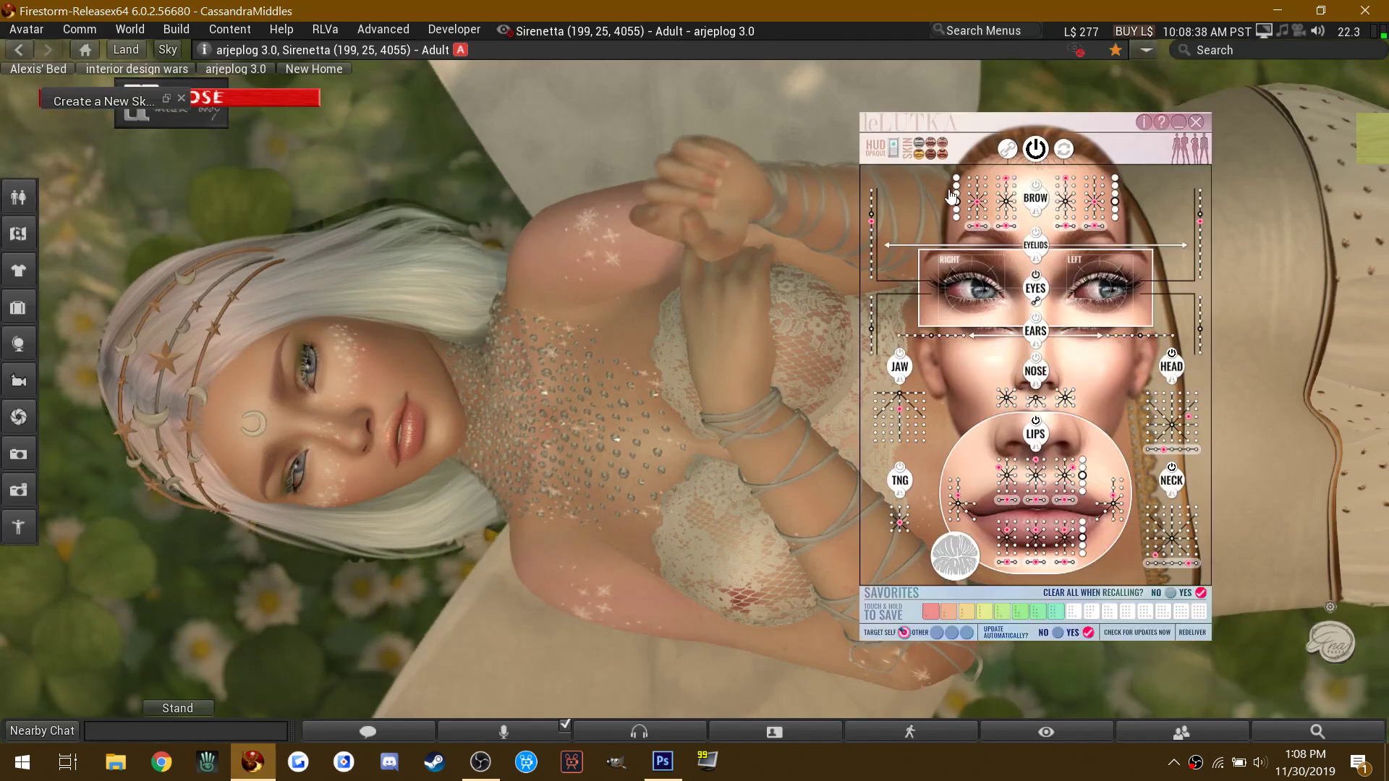
pyautogui.click(1180, 132)
pyautogui.click(269, 99)
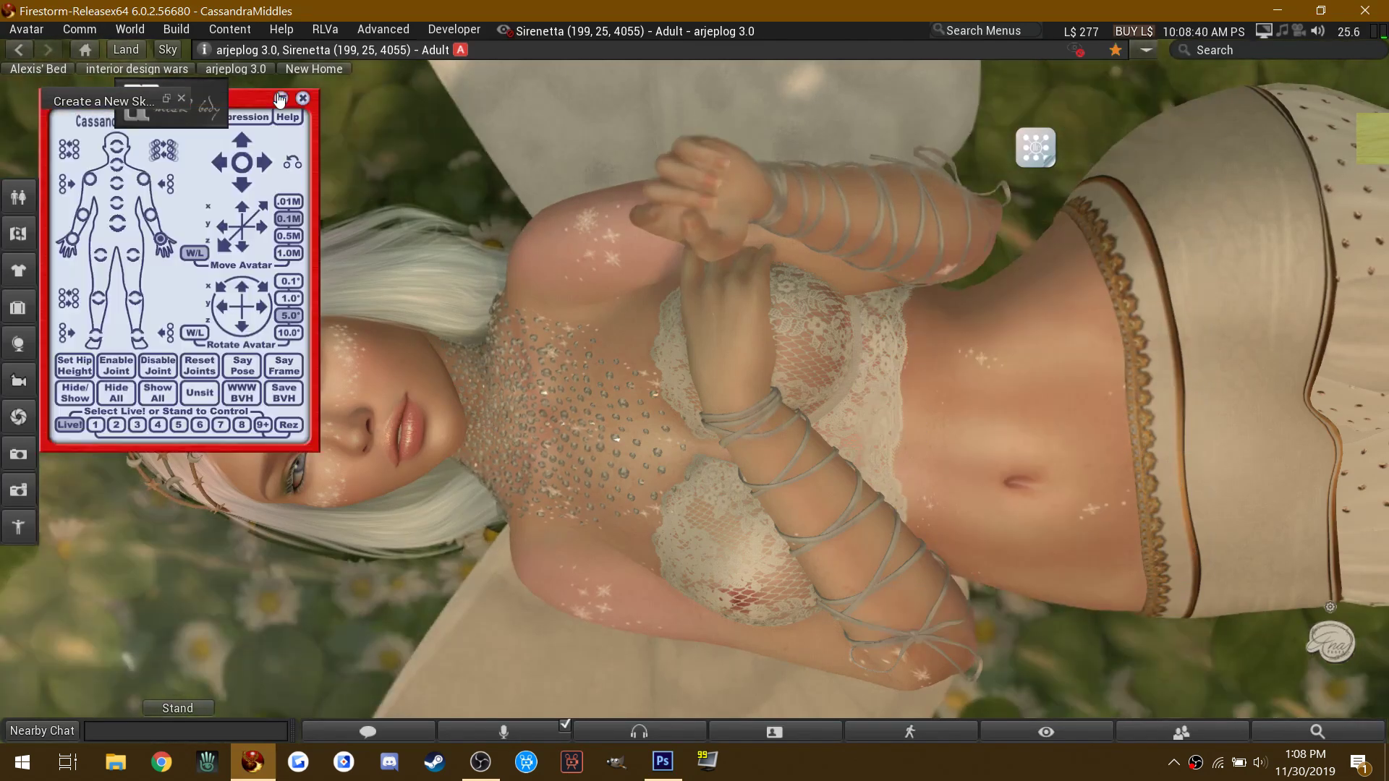
# Step: Rotate the avatar's left elbow joint in AnyPose so the forearm extends straight along the body
pyautogui.click(150, 215)
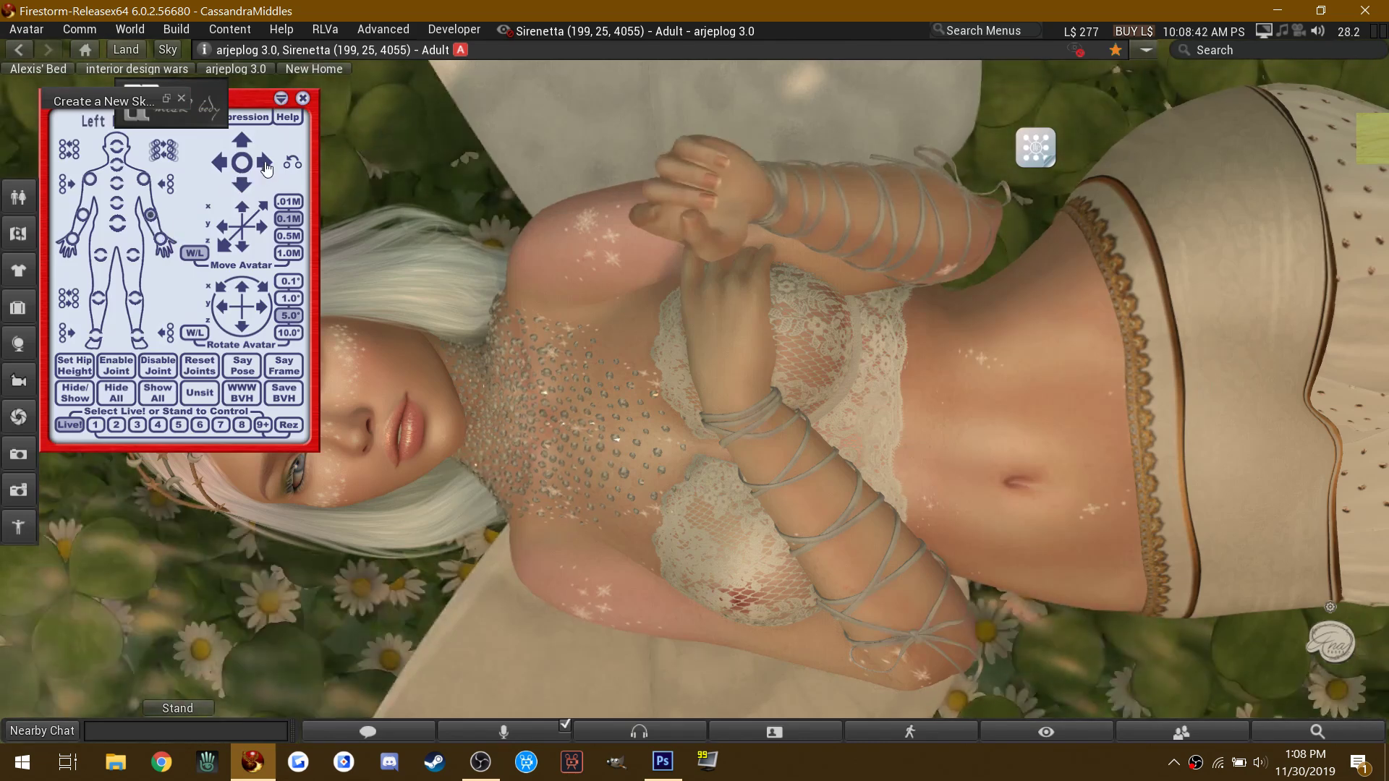
pyautogui.click(266, 162)
pyautogui.click(265, 163)
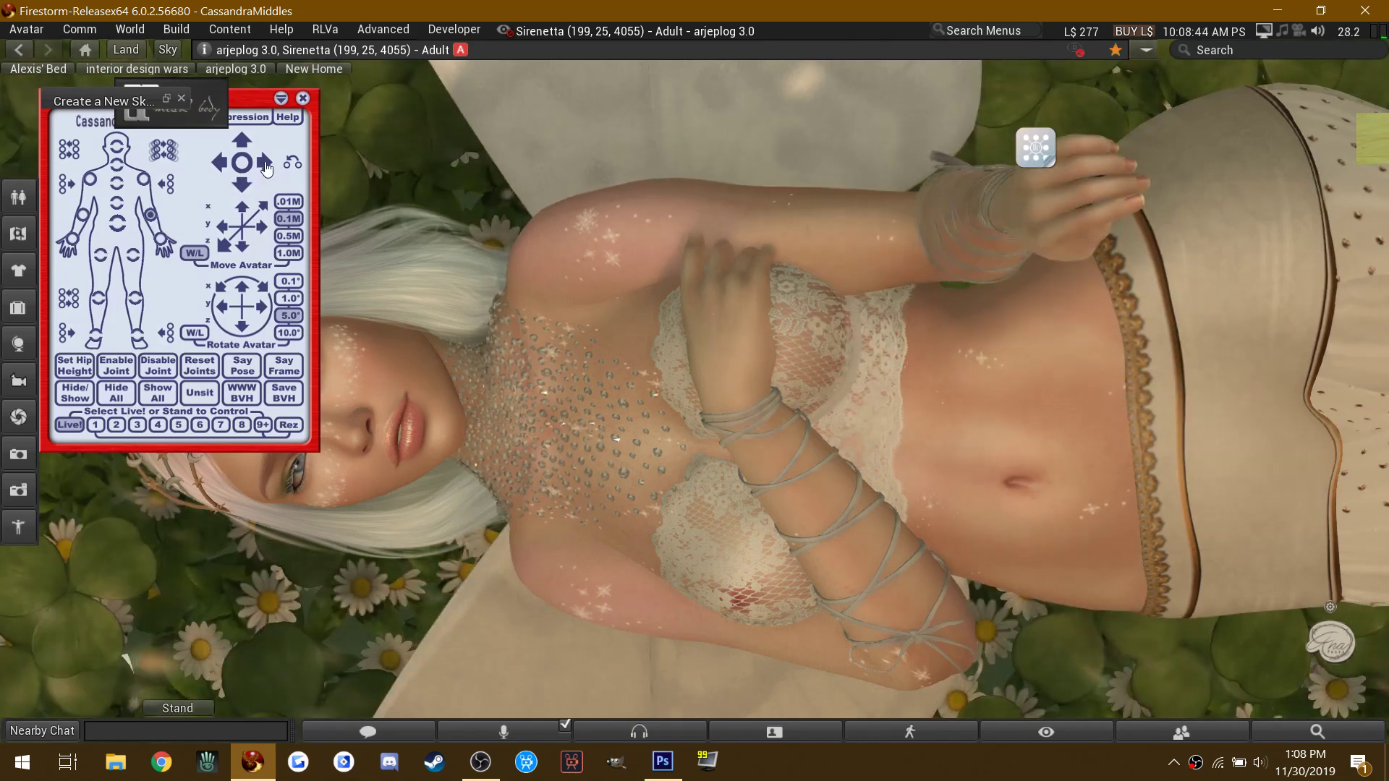
pyautogui.click(265, 162)
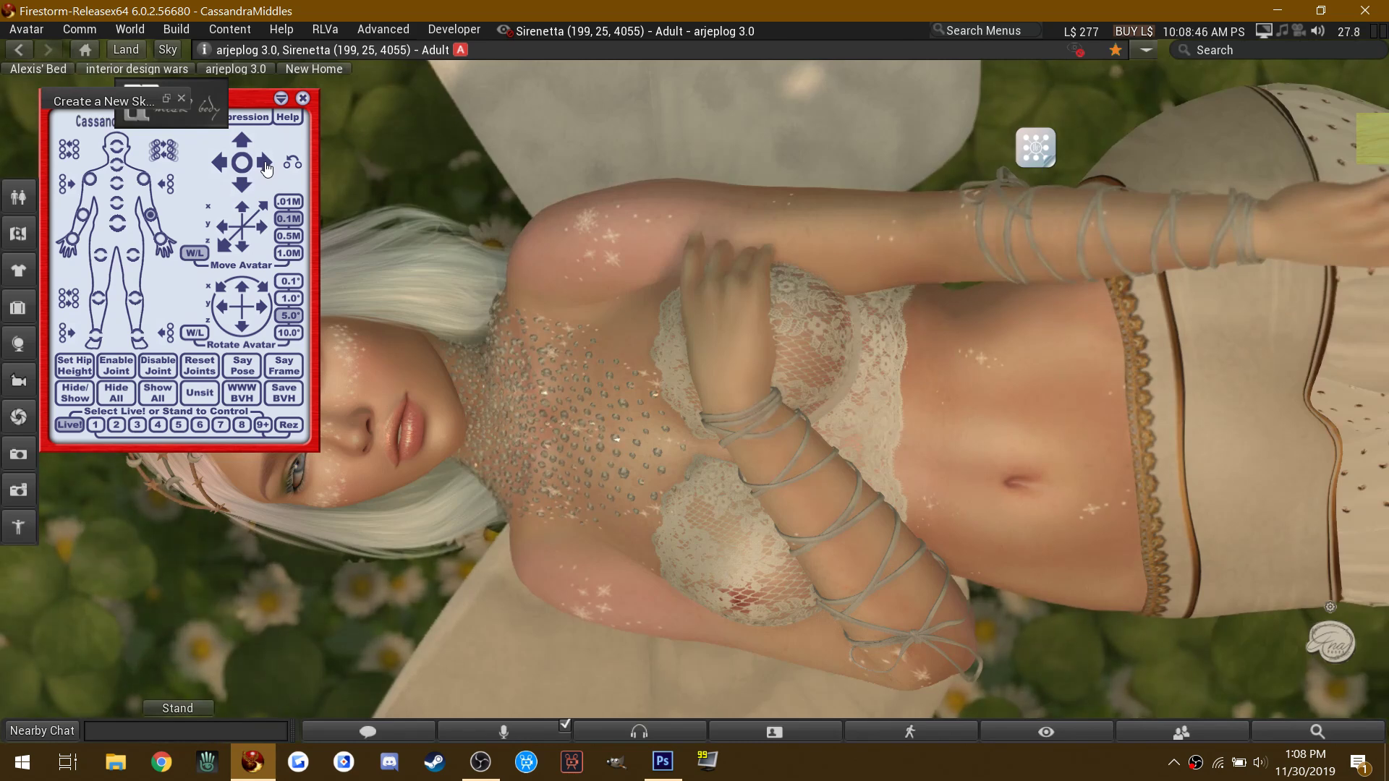
# Step: Rotate the avatar's left wrist joint slightly and collapse the AnyPose HUD
pyautogui.click(156, 241)
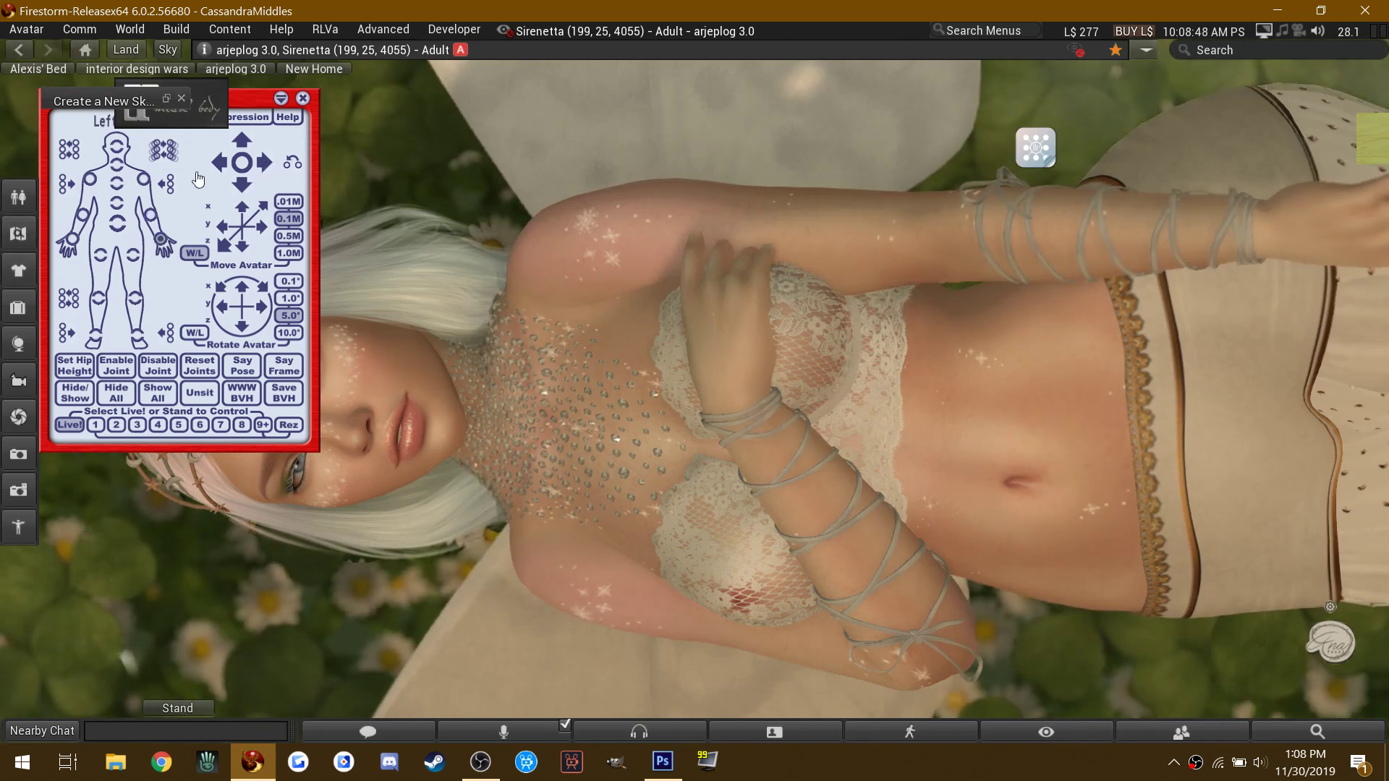
pyautogui.click(262, 163)
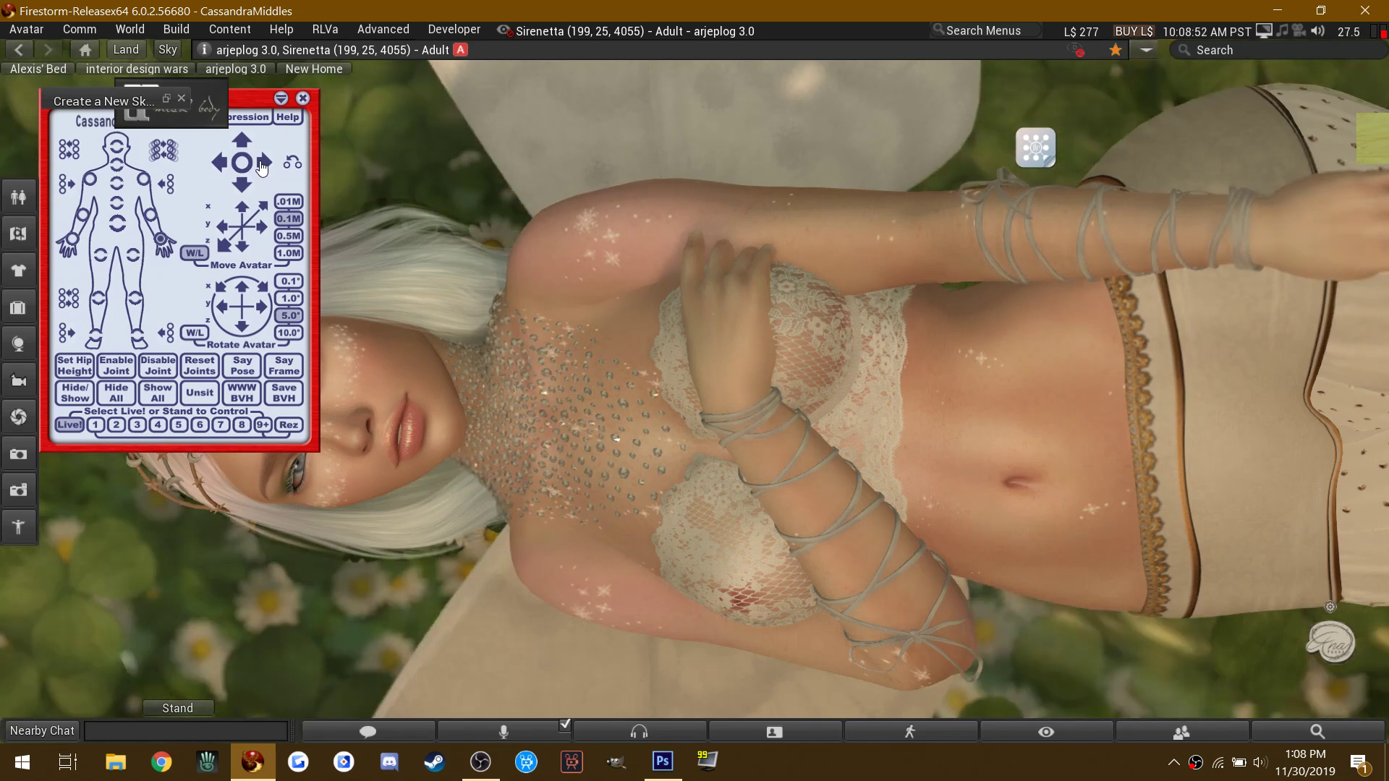
pyautogui.click(282, 99)
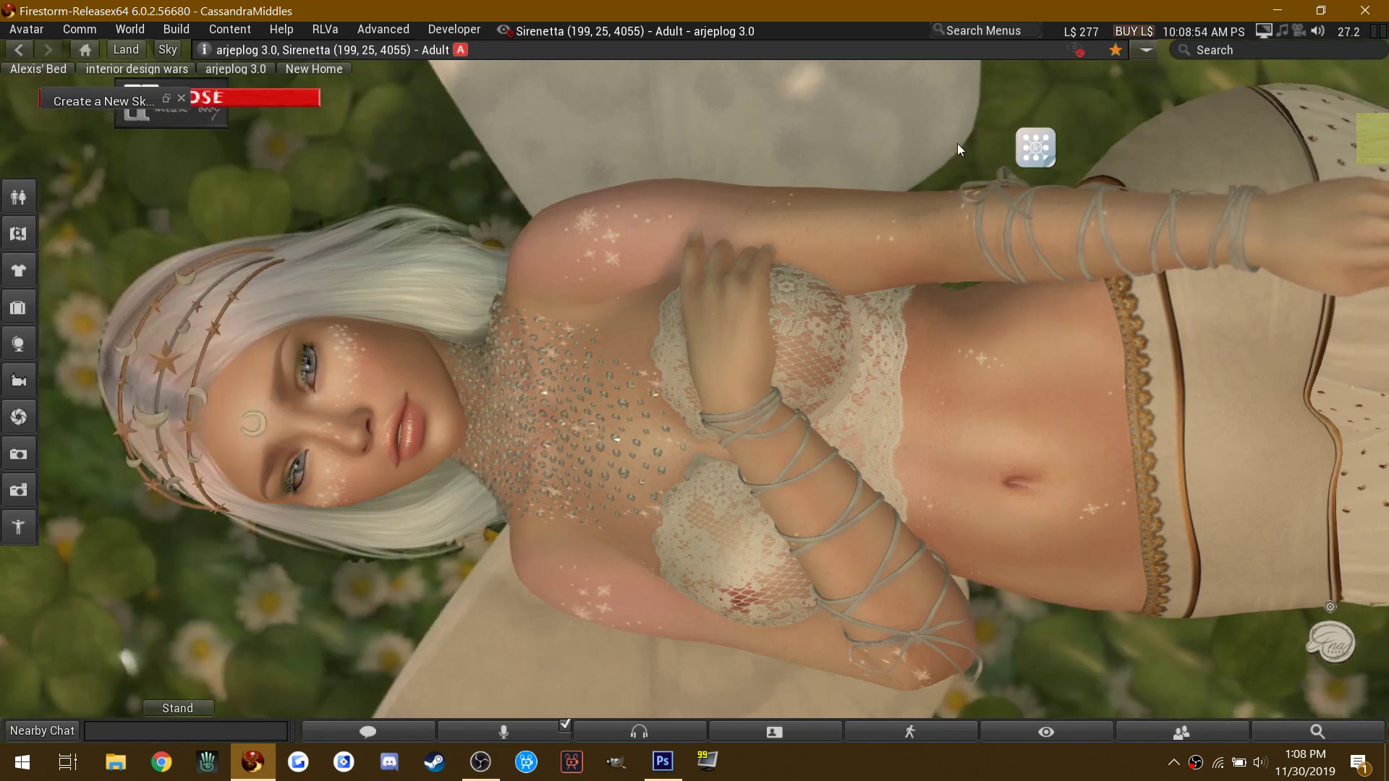
# Step: Expand the leLUTKA HUD and re-angle the avatar's head and neck to suit a camera view from the opposite side
pyautogui.click(1034, 148)
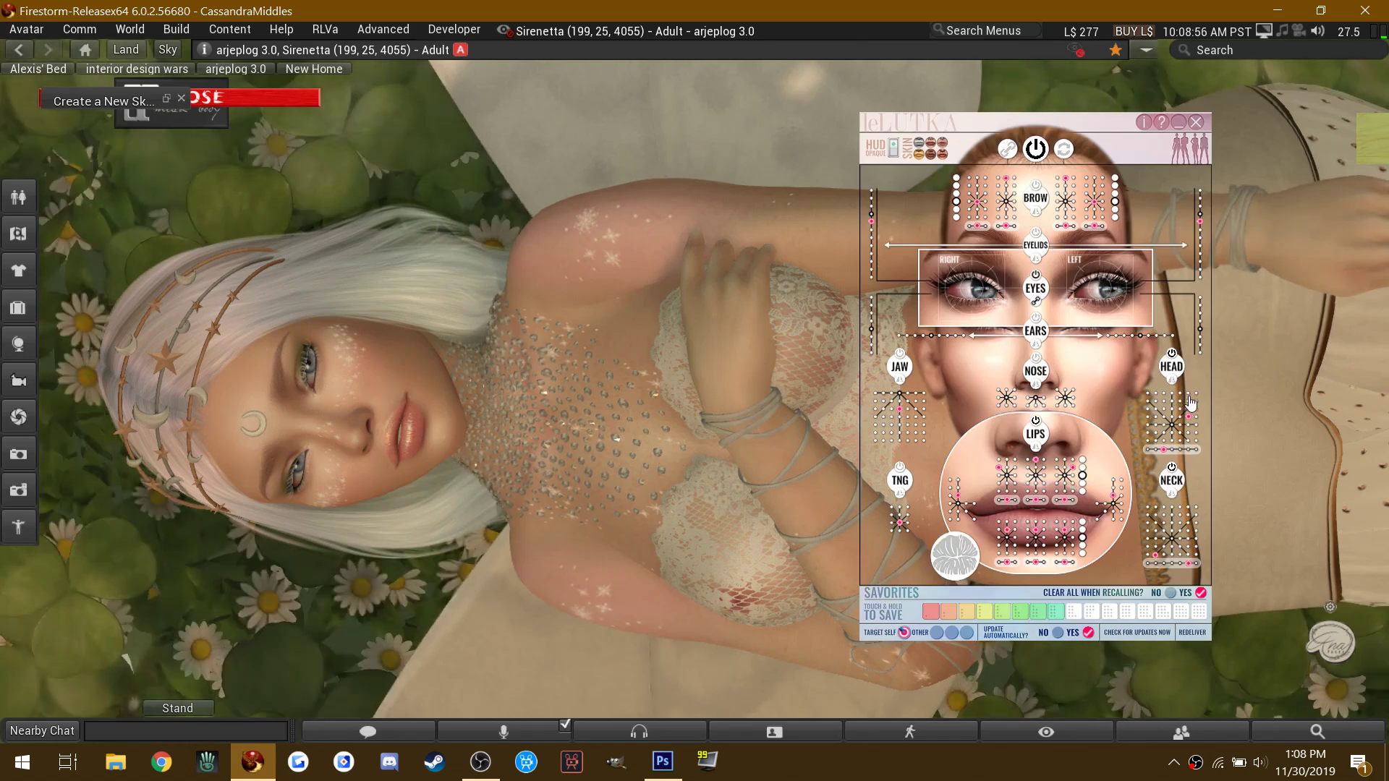
pyautogui.click(1190, 403)
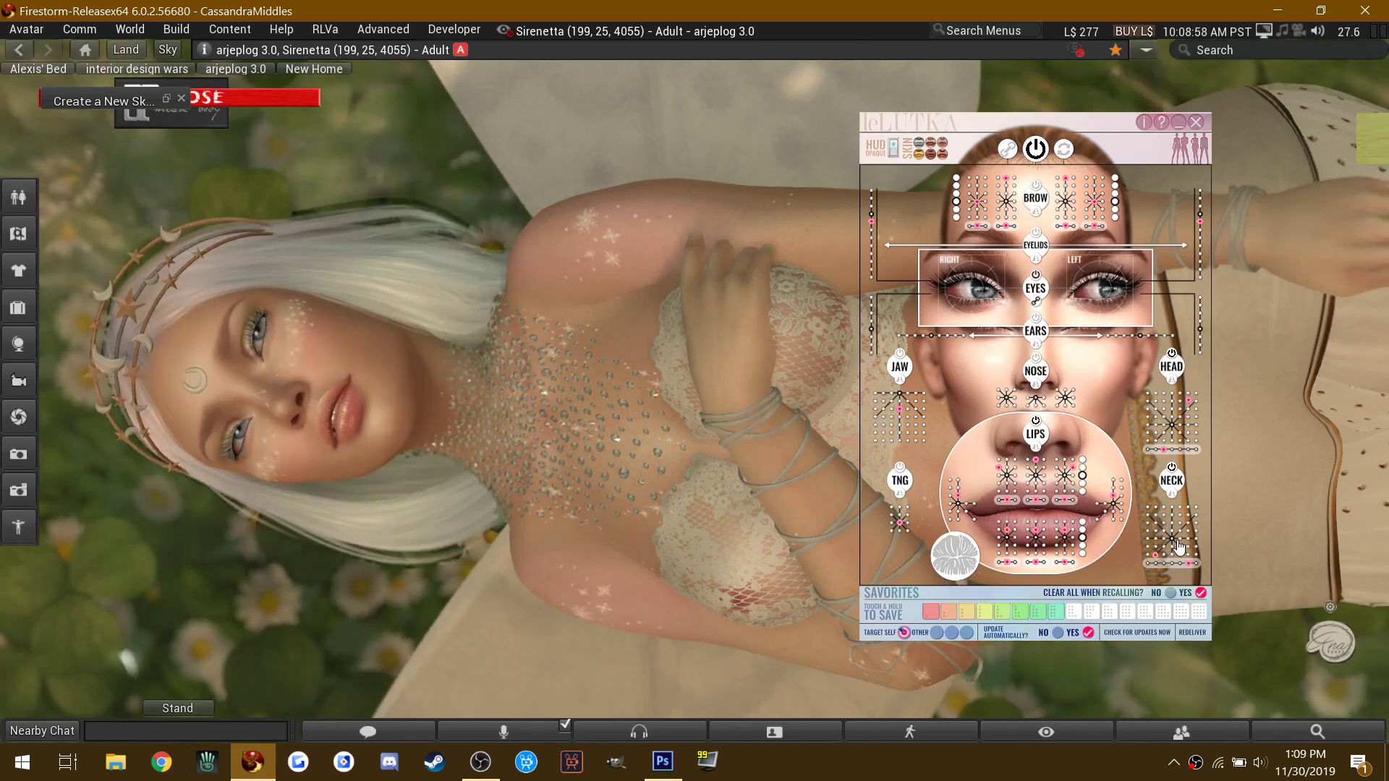
pyautogui.click(1176, 541)
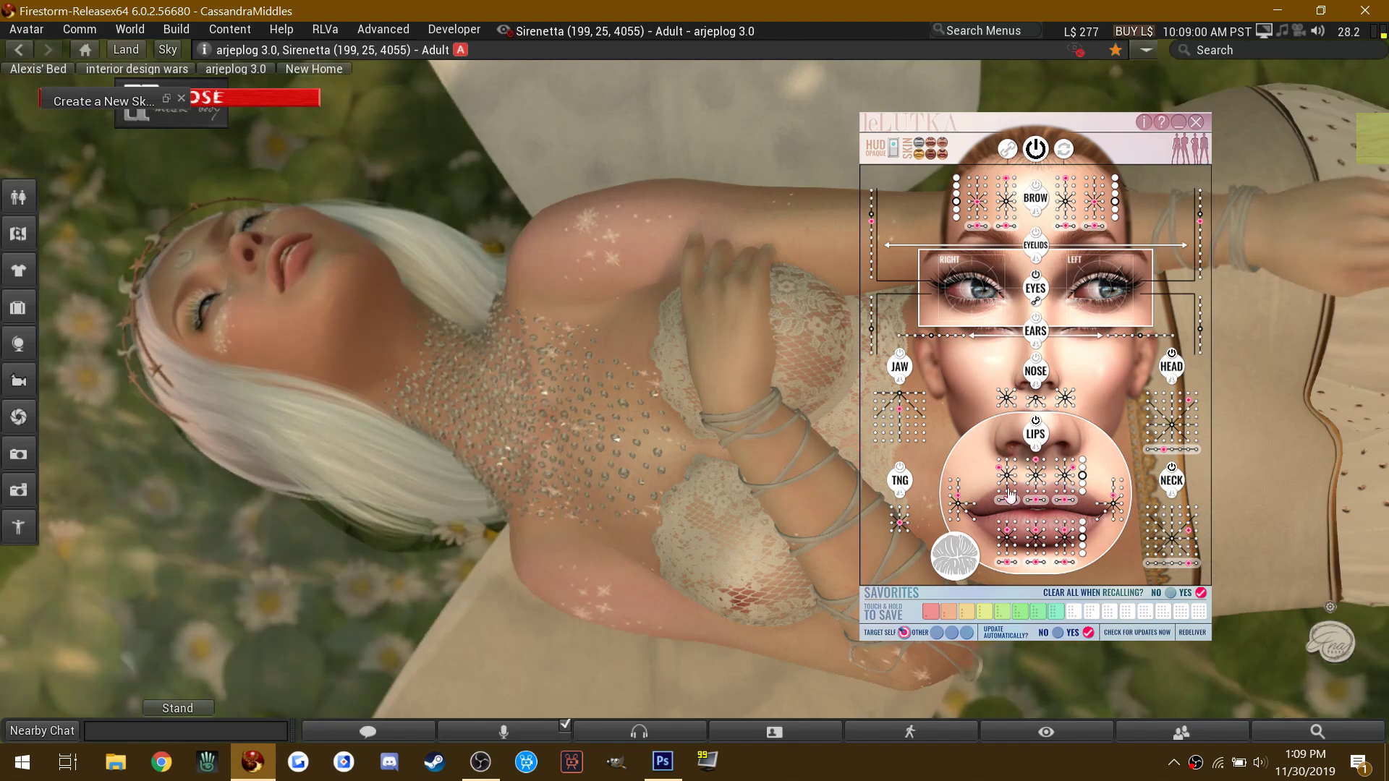
pyautogui.keyDown('alt'); pyautogui.moveTo(533, 314); pyautogui.dragTo(695, 394); pyautogui.keyUp('alt')
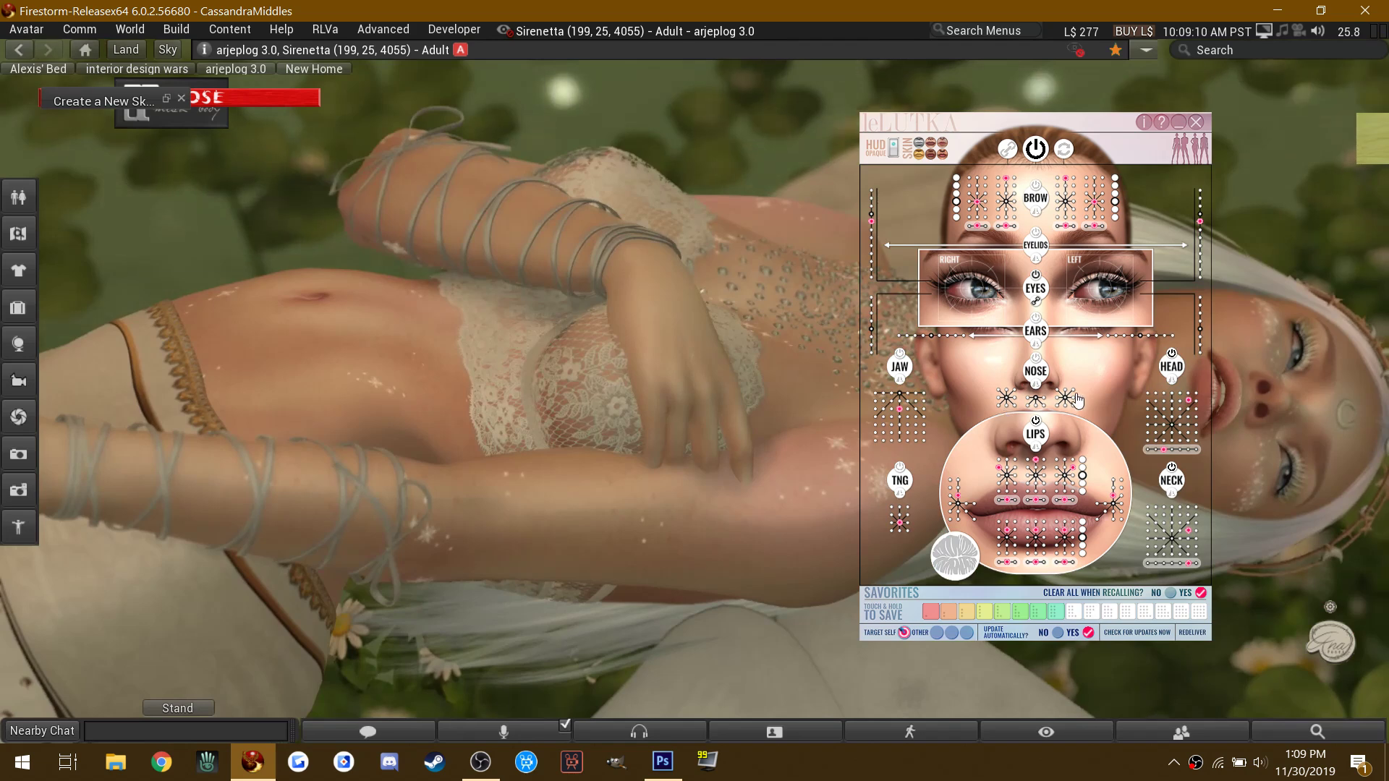
pyautogui.click(1189, 434)
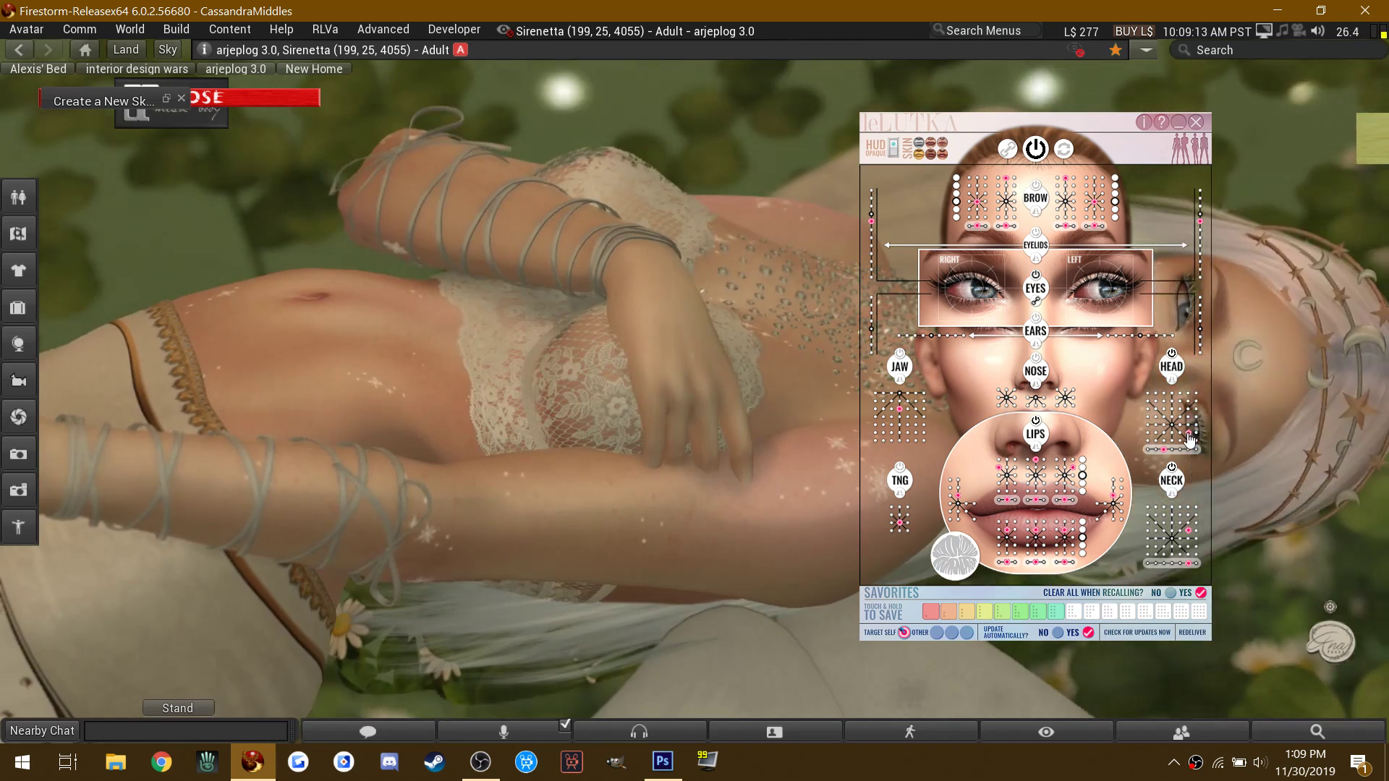
# Step: Edit the leLUTKA HUD and move it over the avatar's torso, clear of the face
pyautogui.rightClick(1092, 116)
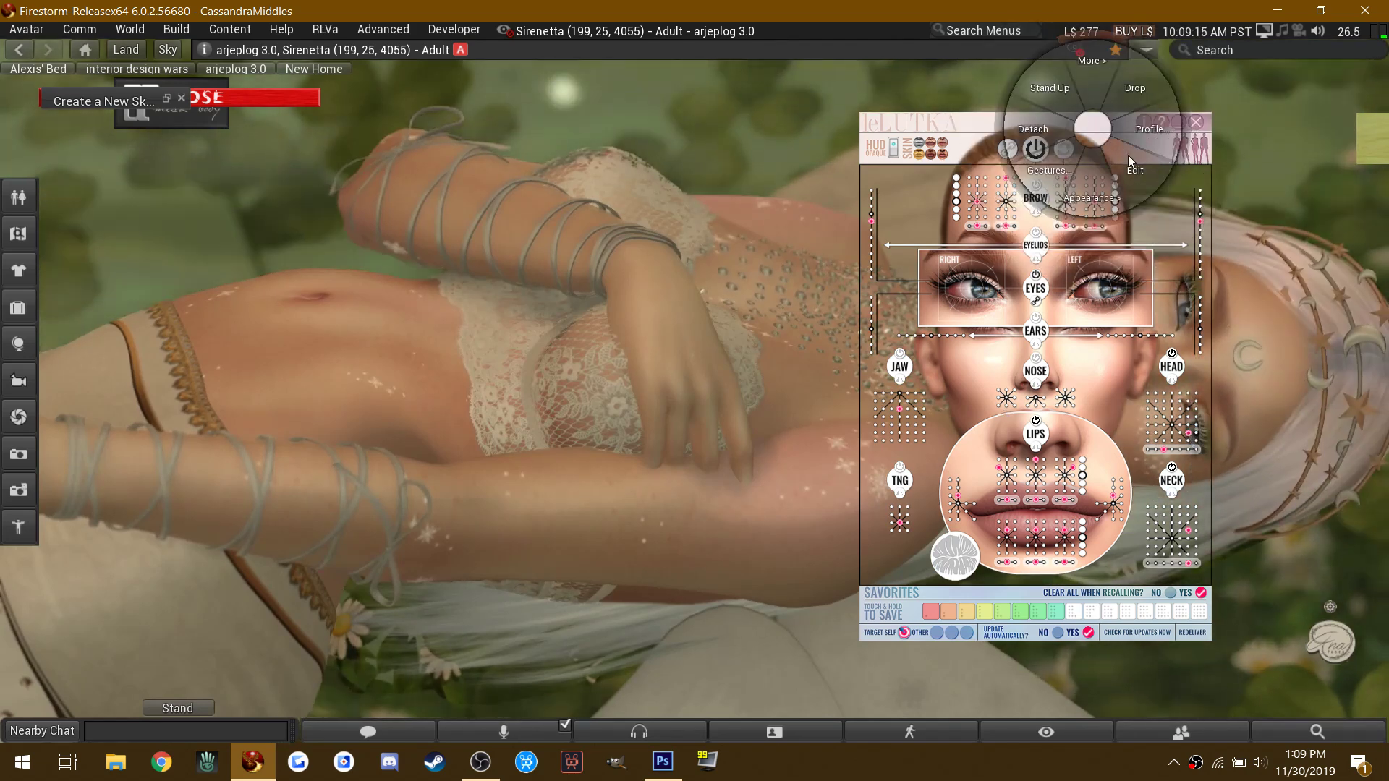
pyautogui.click(1127, 155)
pyautogui.moveTo(1002, 360); pyautogui.dragTo(478, 283)
pyautogui.click(262, 130)
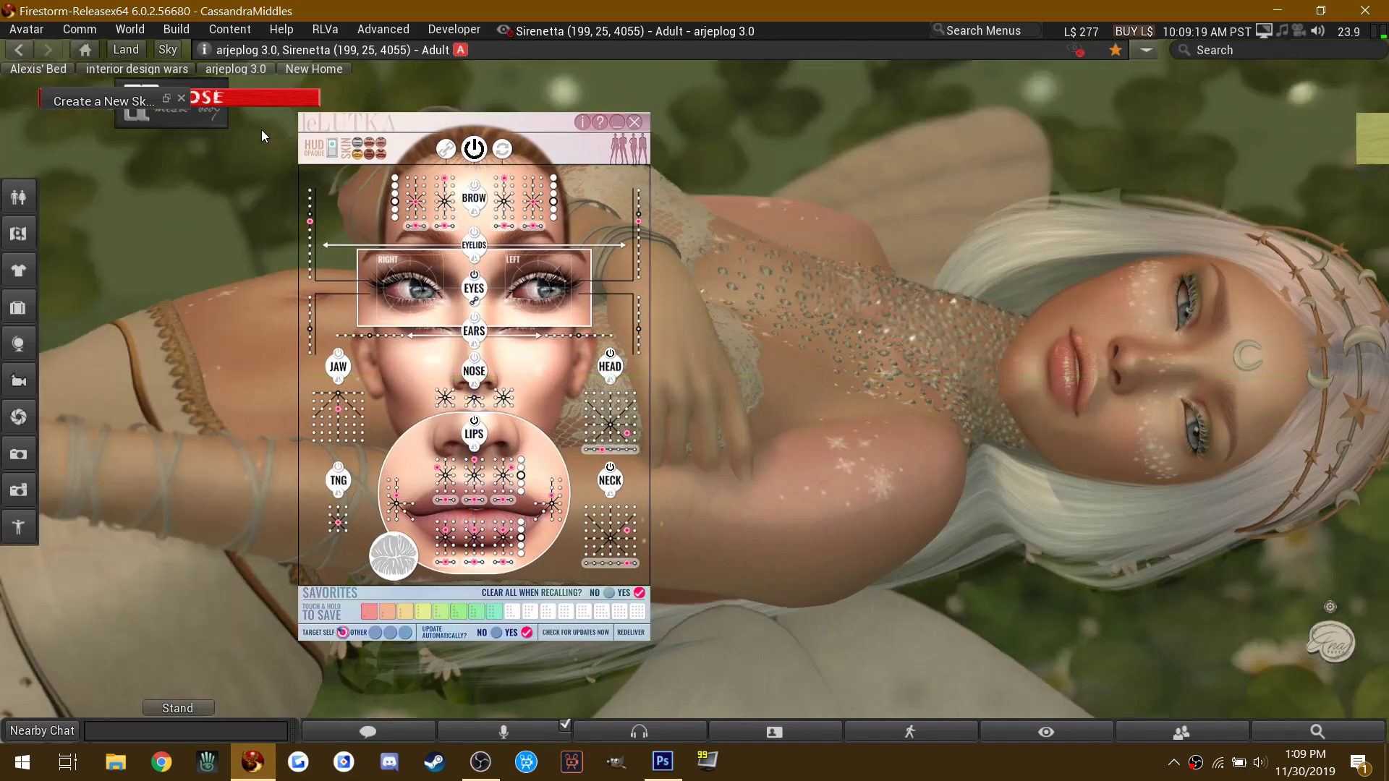
# Step: Expand AnyPose, adjust the right wrist joint so the hand rests more naturally above the left arm, and collapse the HUD
pyautogui.click(246, 107)
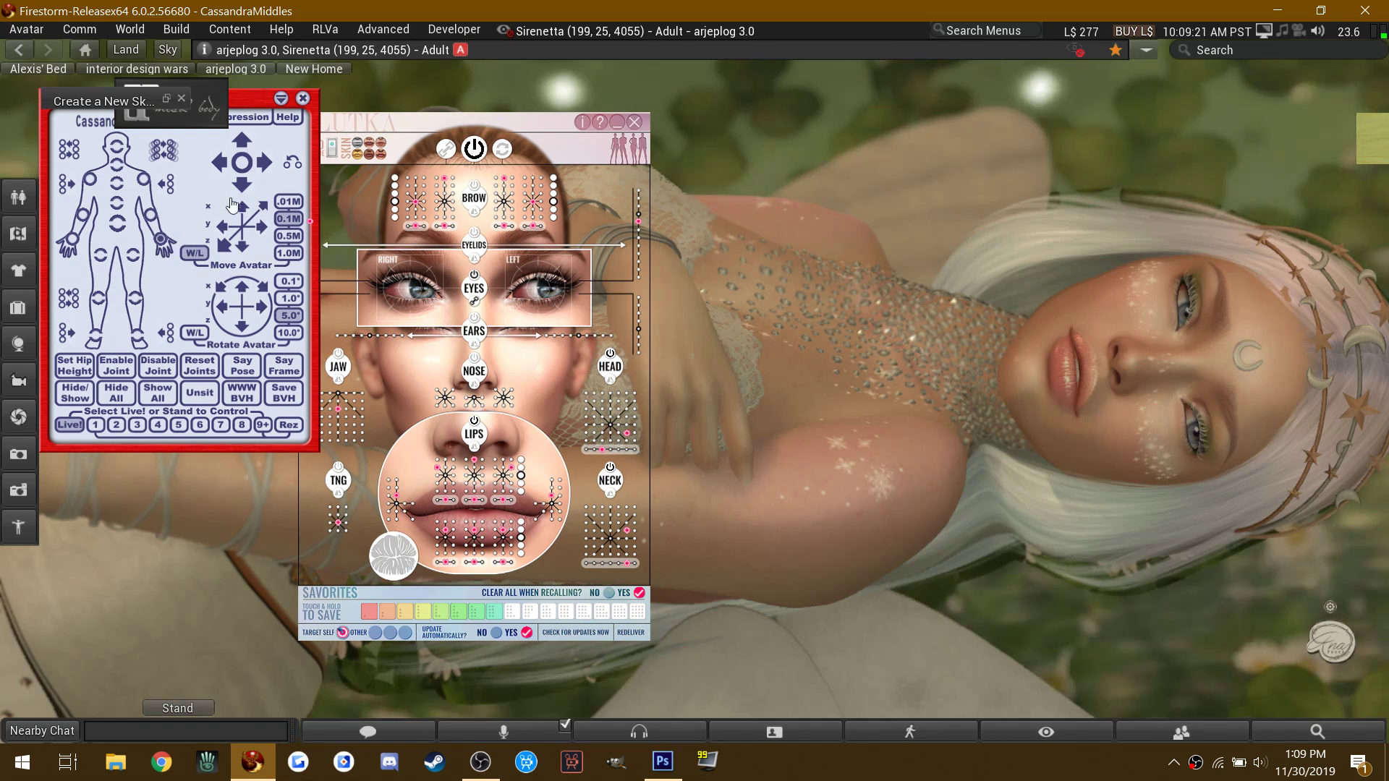
pyautogui.click(77, 248)
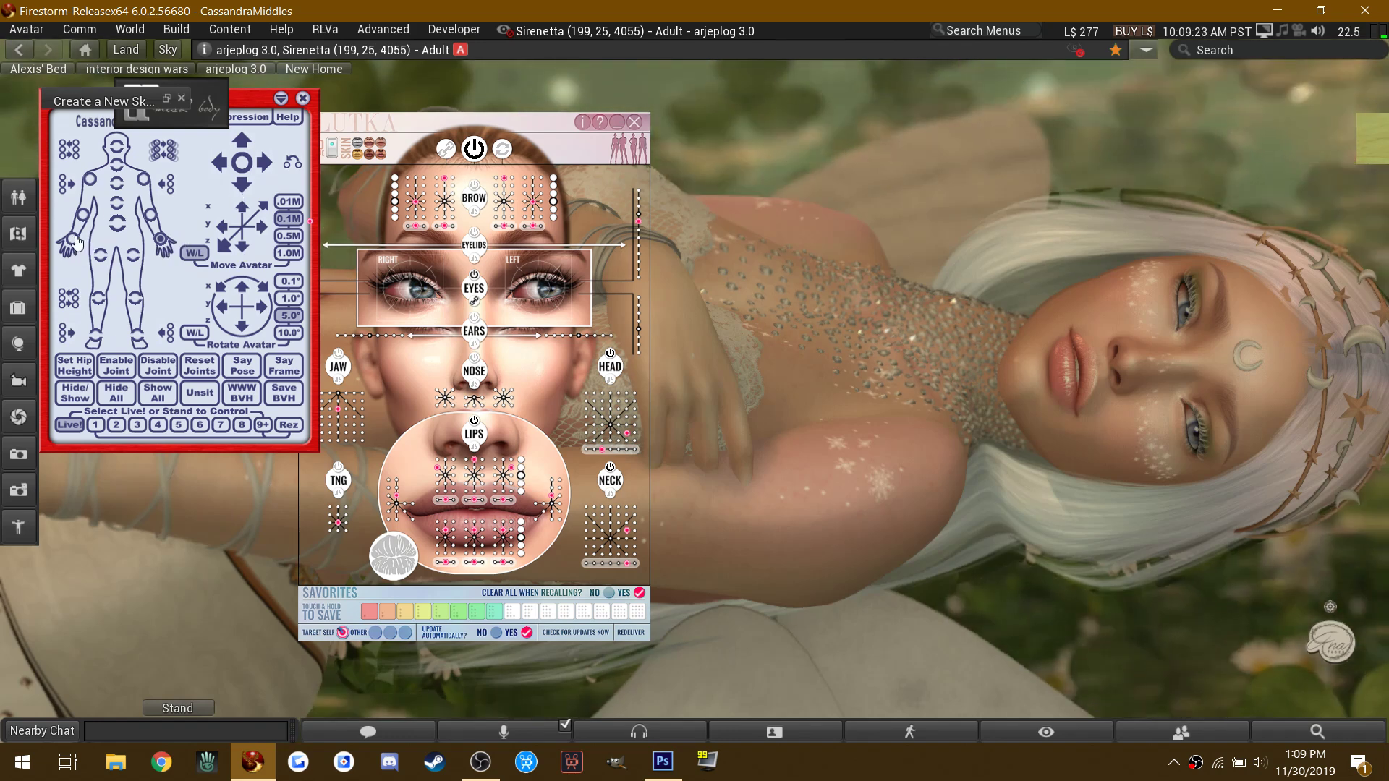
pyautogui.click(242, 160)
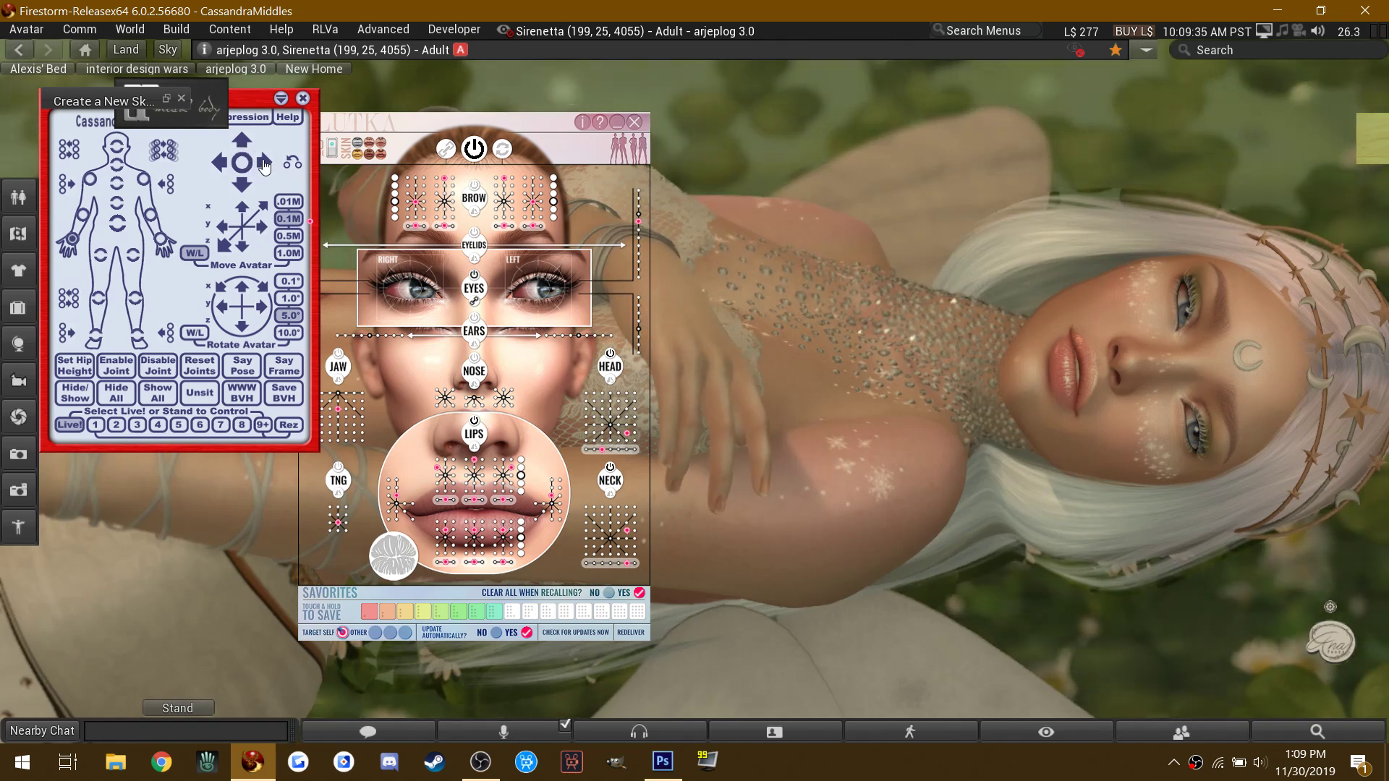
pyautogui.click(279, 99)
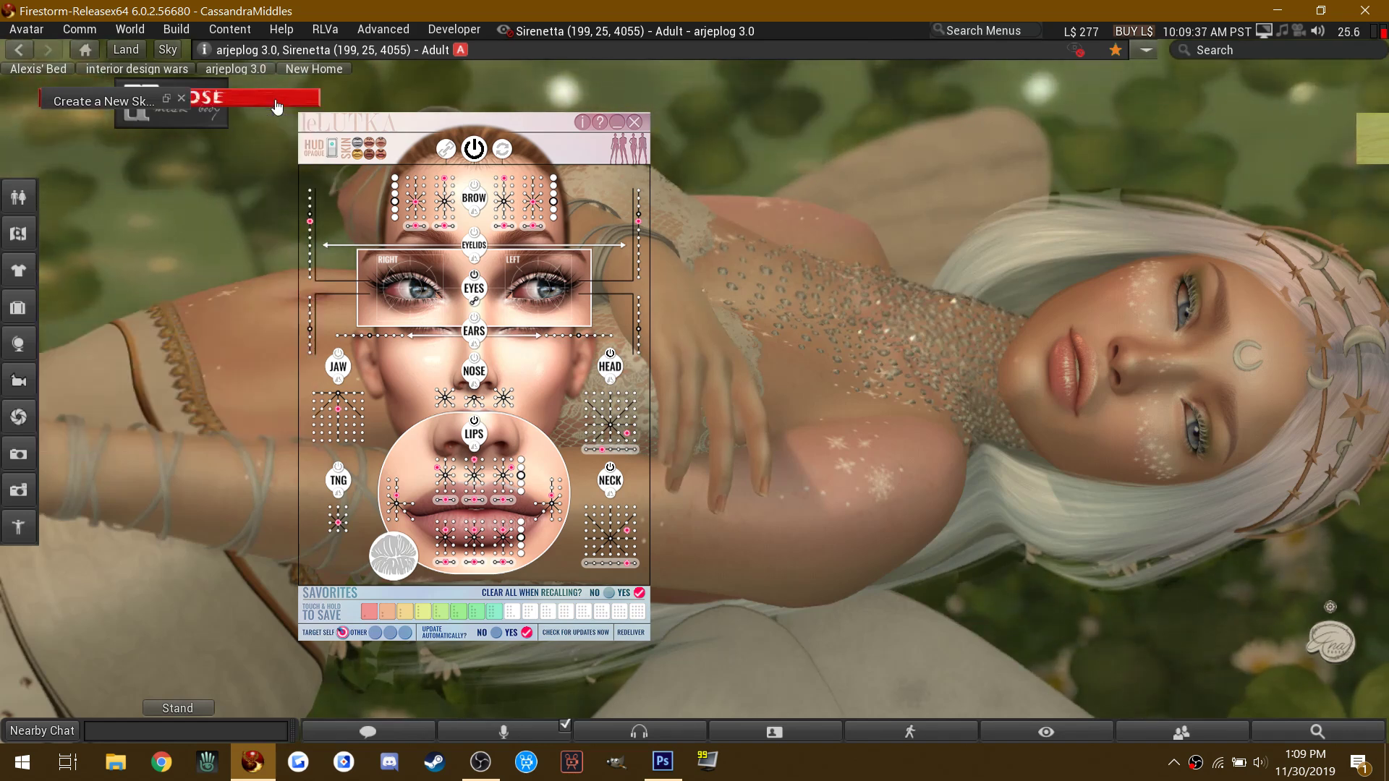
# Step: Re-angle the avatar's head in the leLUTKA HUD by choosing different head positions until the face turns away from the shoulder
pyautogui.click(620, 449)
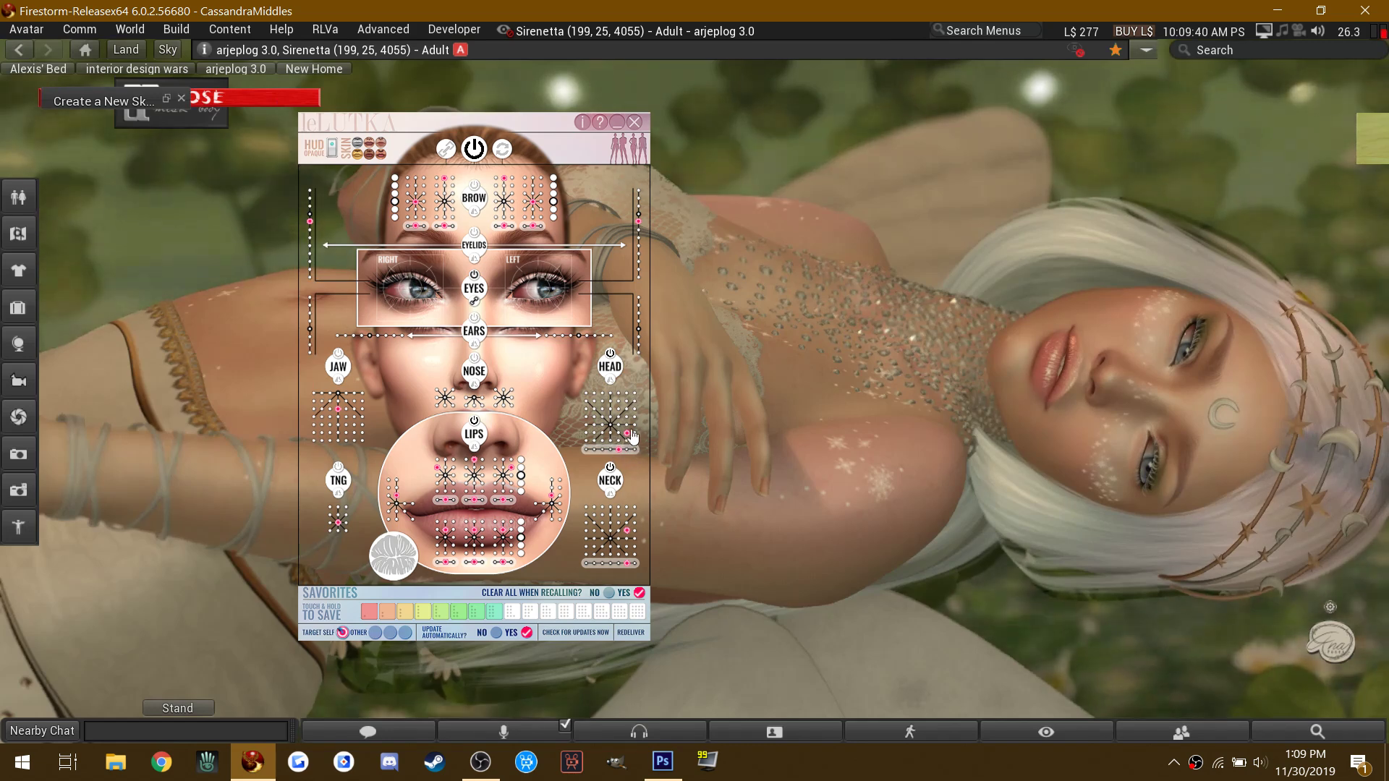
pyautogui.click(627, 425)
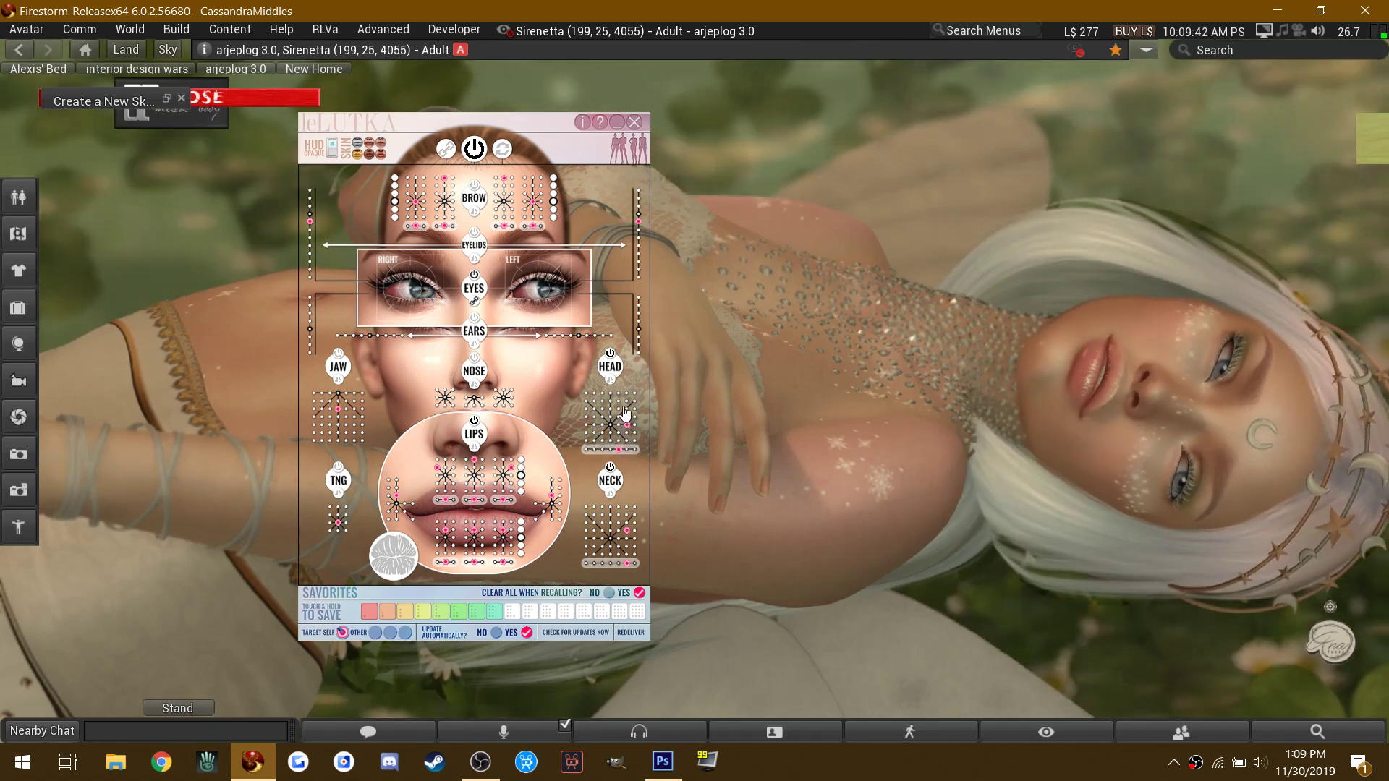
pyautogui.click(627, 409)
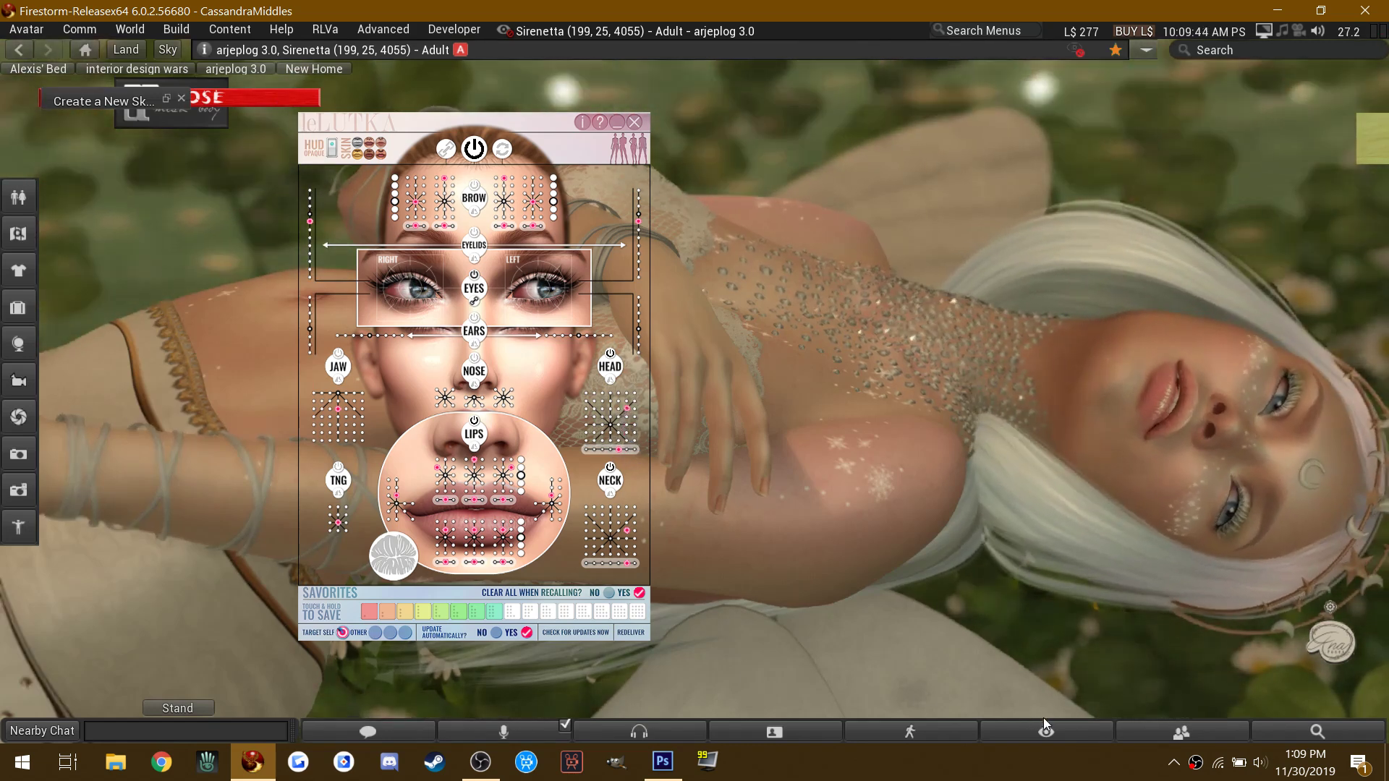
# Step: Orbit and shift the camera to frame the avatar's face and upper body from a lower angle, then close the camera controls
pyautogui.click(1046, 731)
pyautogui.moveTo(1063, 445); pyautogui.dragTo(1045, 393)
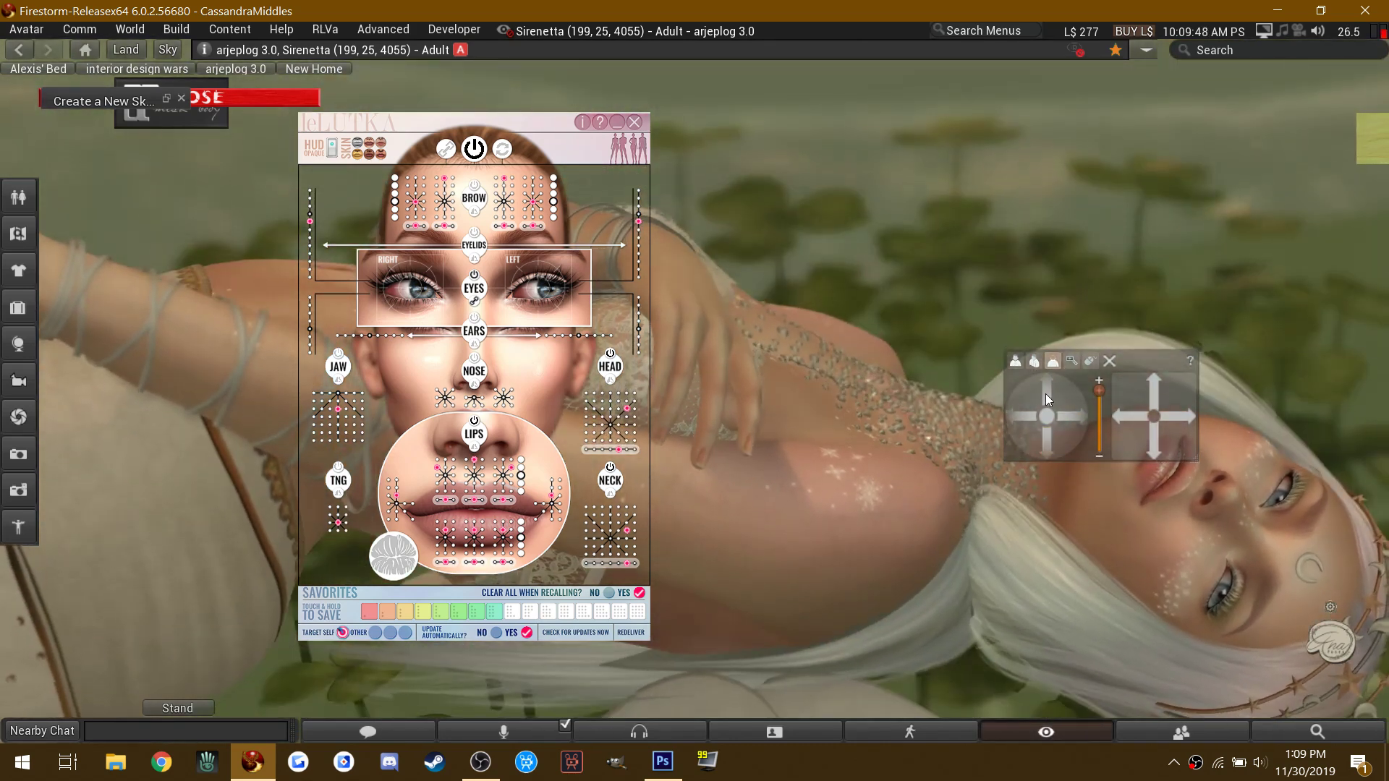
pyautogui.moveTo(1131, 440); pyautogui.dragTo(1165, 437)
pyautogui.moveTo(1038, 393); pyautogui.dragTo(1174, 420)
pyautogui.moveTo(1049, 388); pyautogui.dragTo(1021, 408)
pyautogui.click(1053, 402)
pyautogui.click(1131, 415)
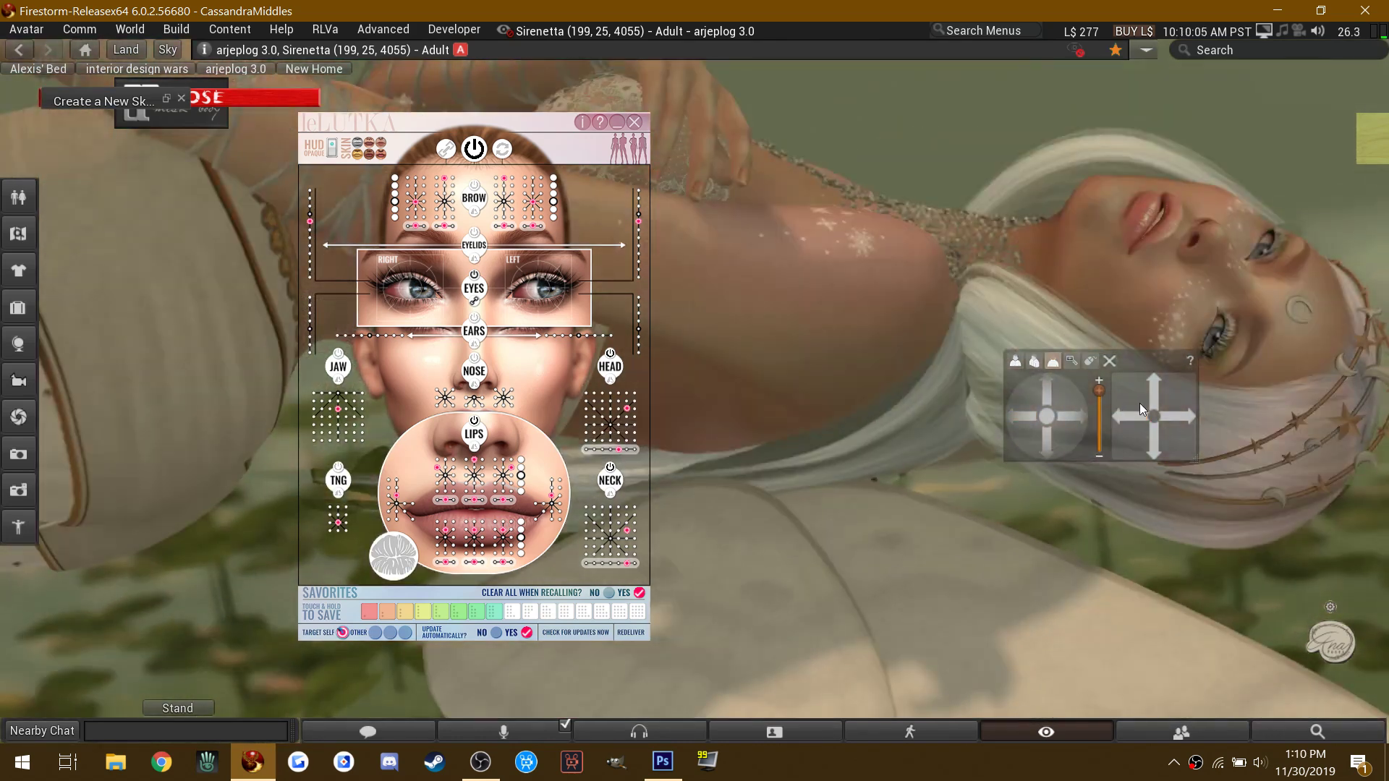
pyautogui.click(1021, 412)
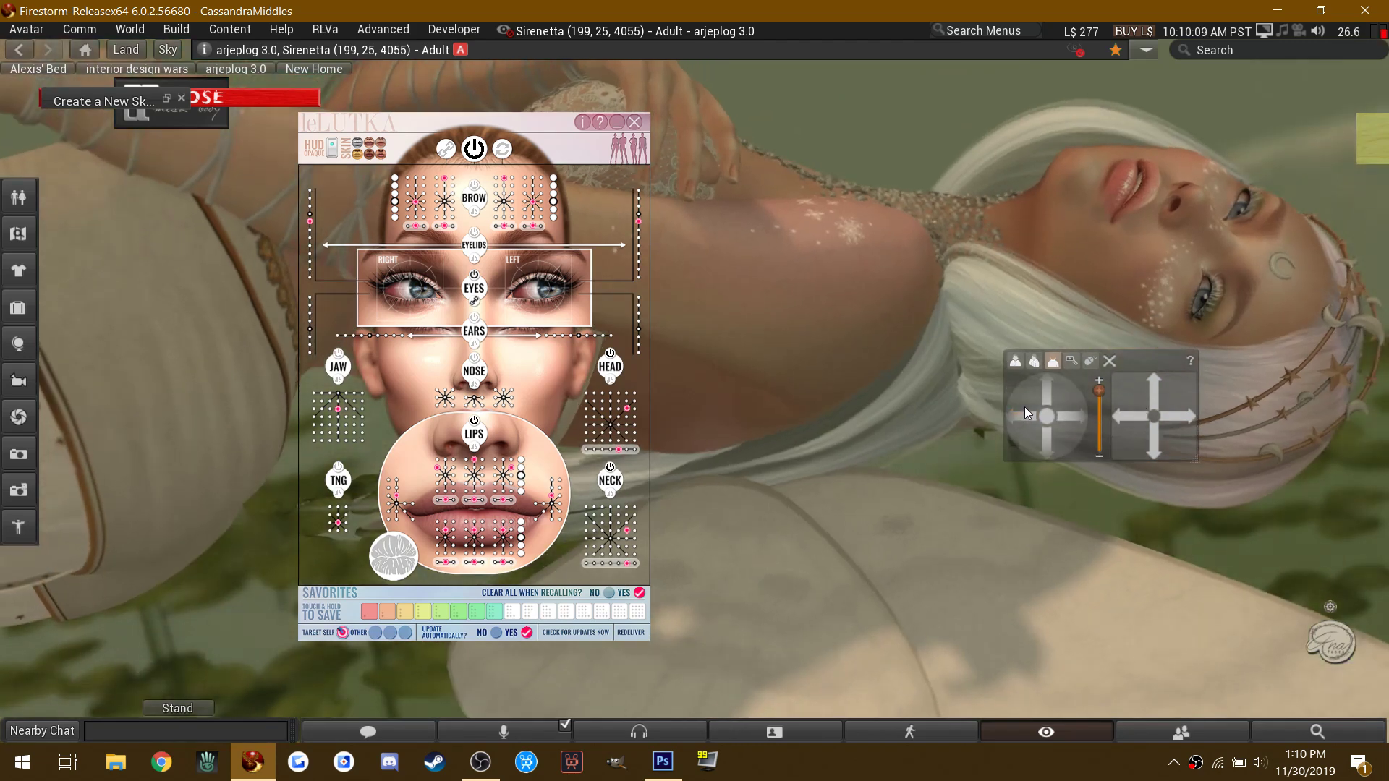
pyautogui.click(1031, 737)
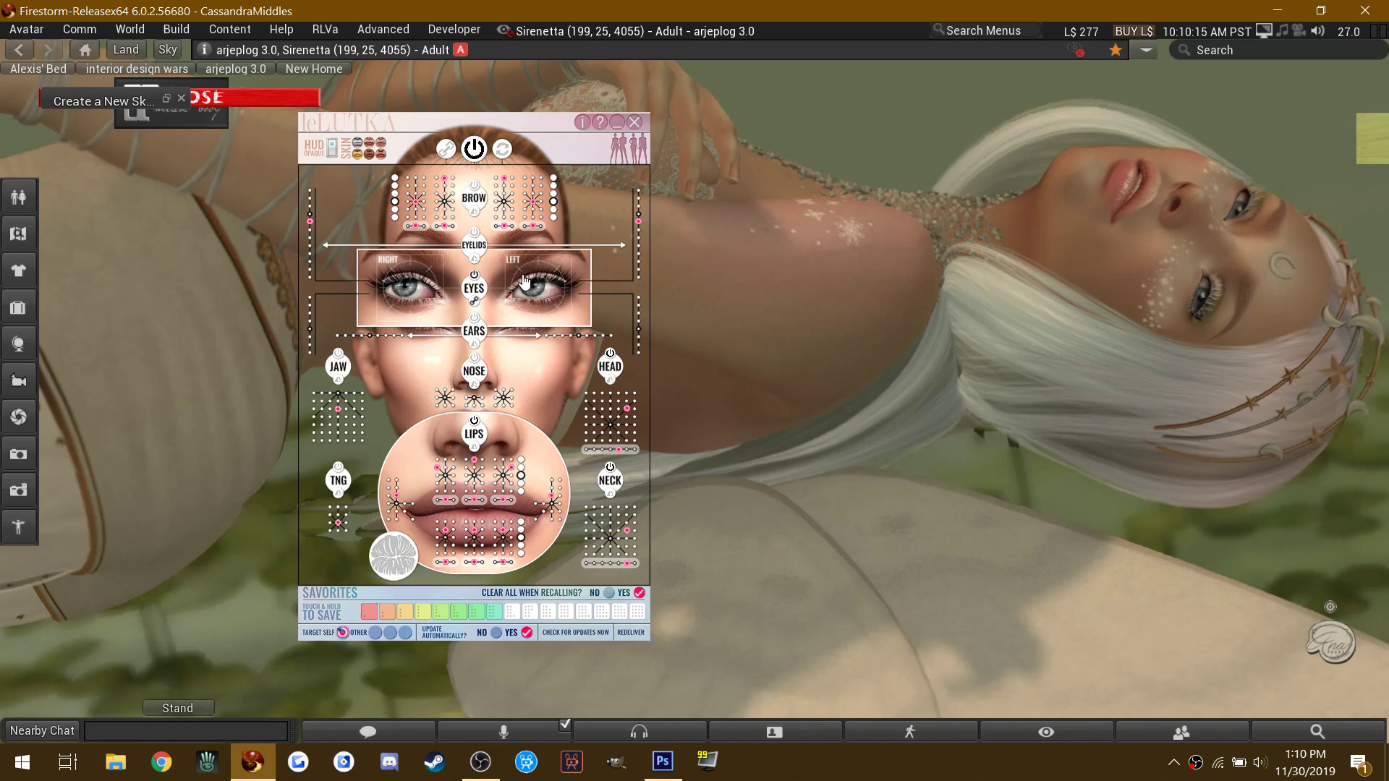
# Step: Try different head and neck tilts in the leLUTKA HUD and choose a neck position that raises the avatar's face
pyautogui.click(604, 452)
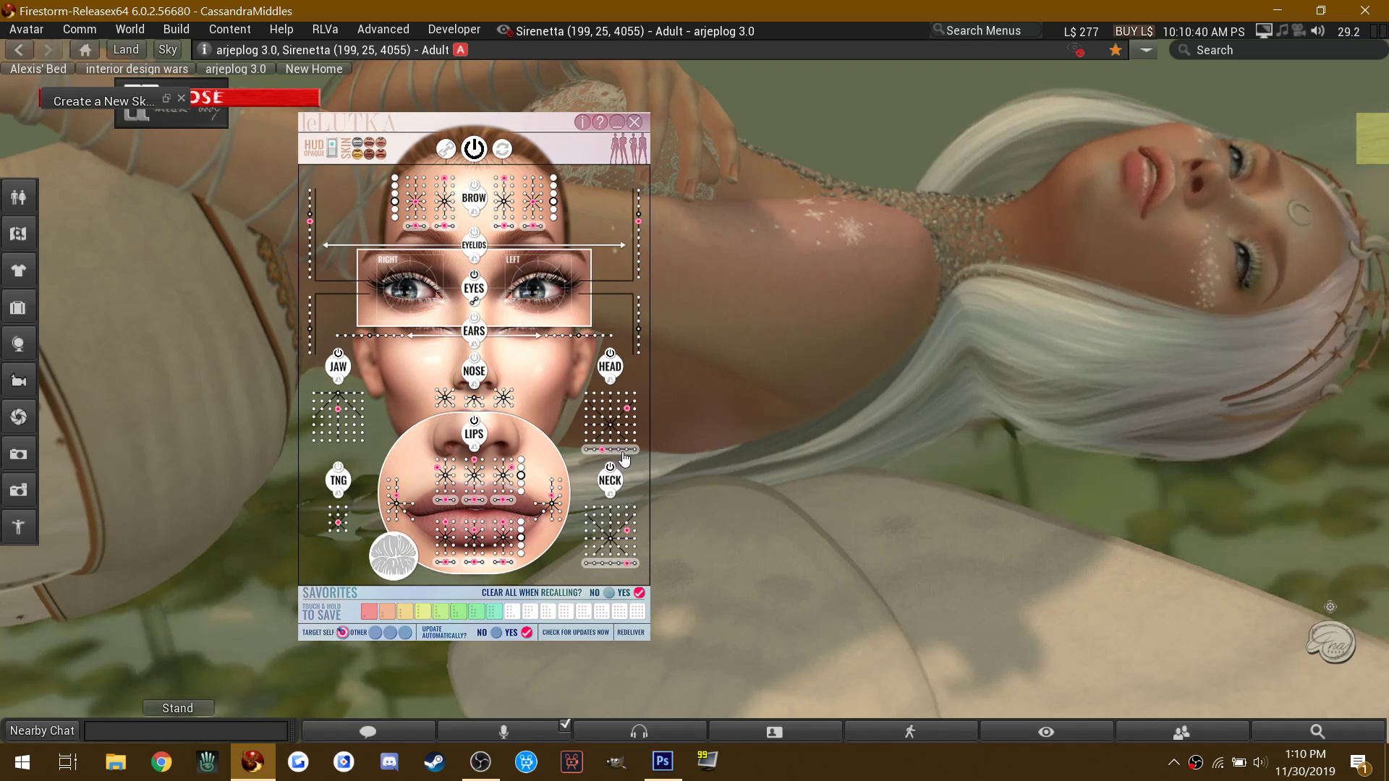
pyautogui.click(626, 450)
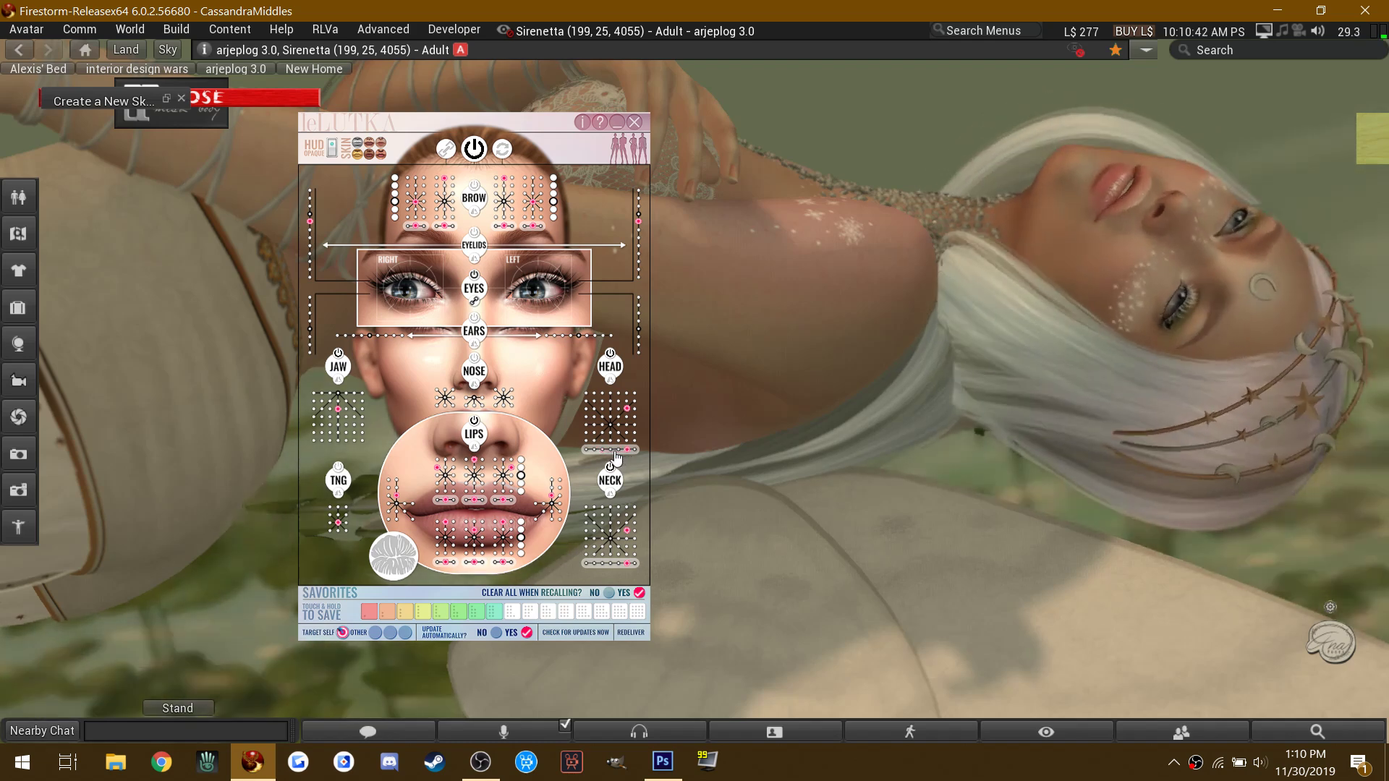
pyautogui.click(608, 564)
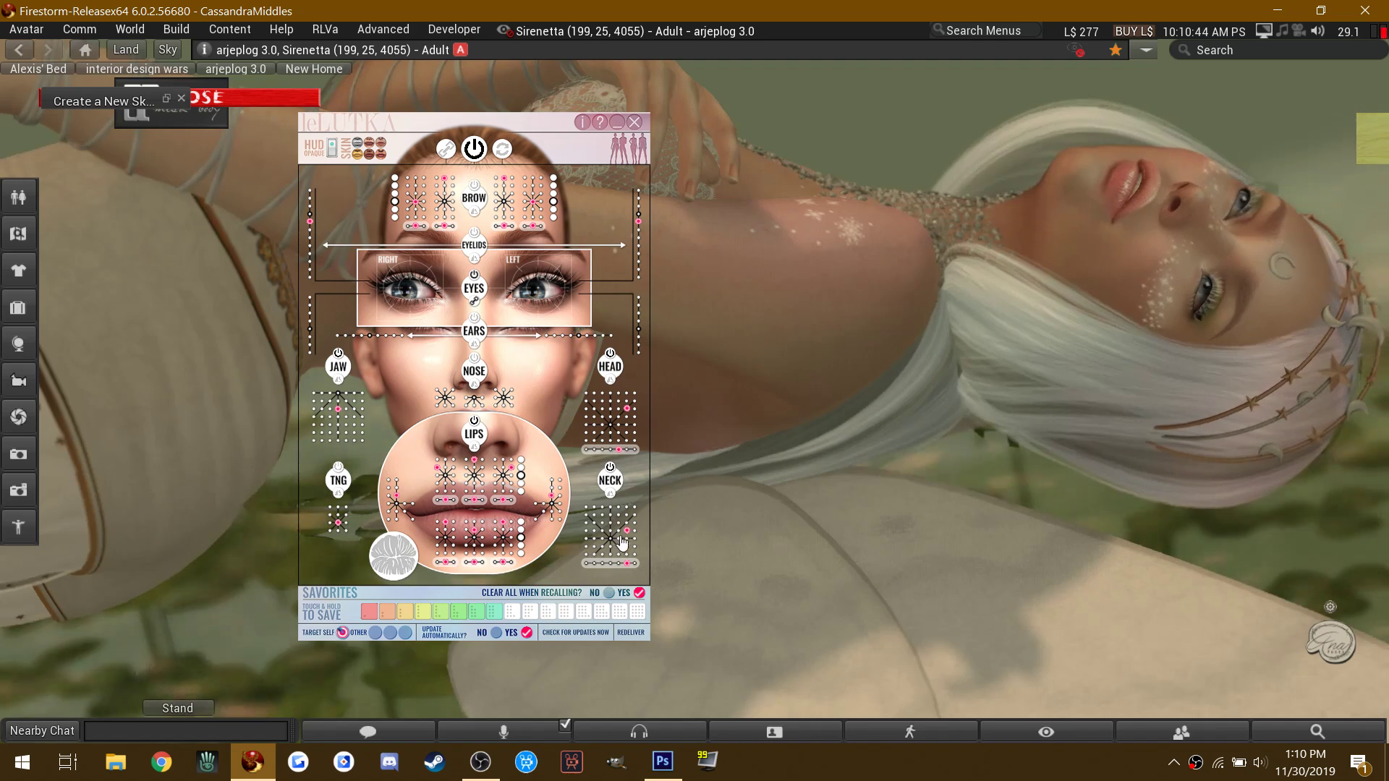
pyautogui.click(628, 545)
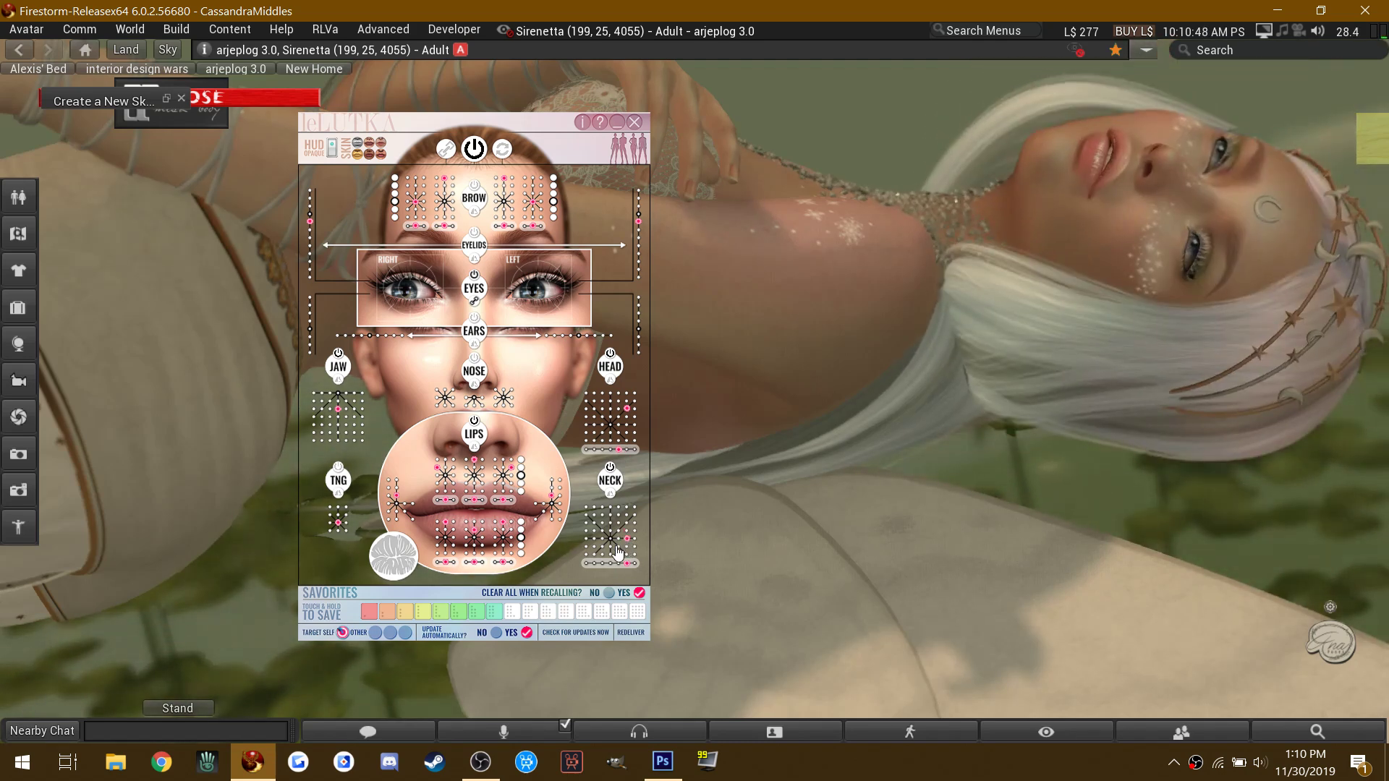
pyautogui.click(617, 550)
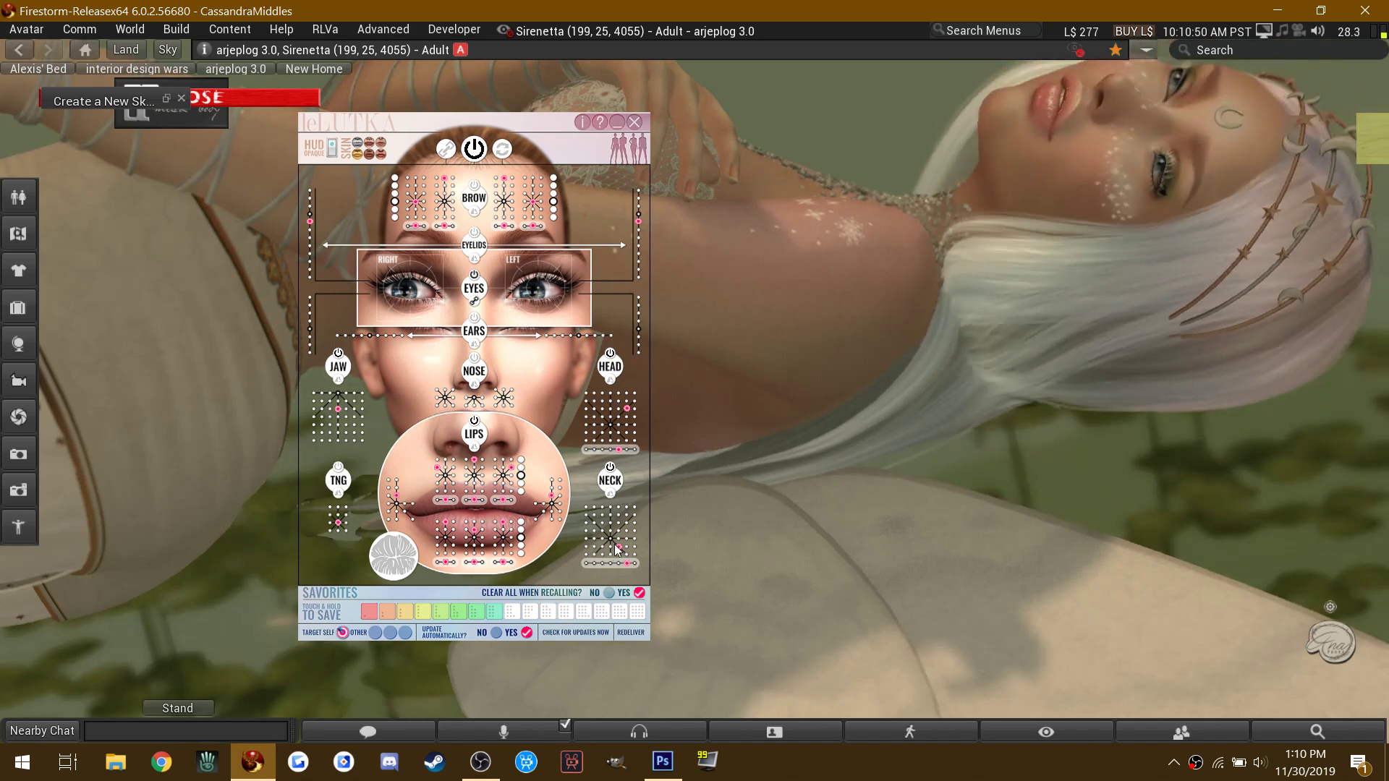
# Step: Reopen the camera controls and recentre the view so the avatar's whole head and upper body are in frame
pyautogui.click(1008, 730)
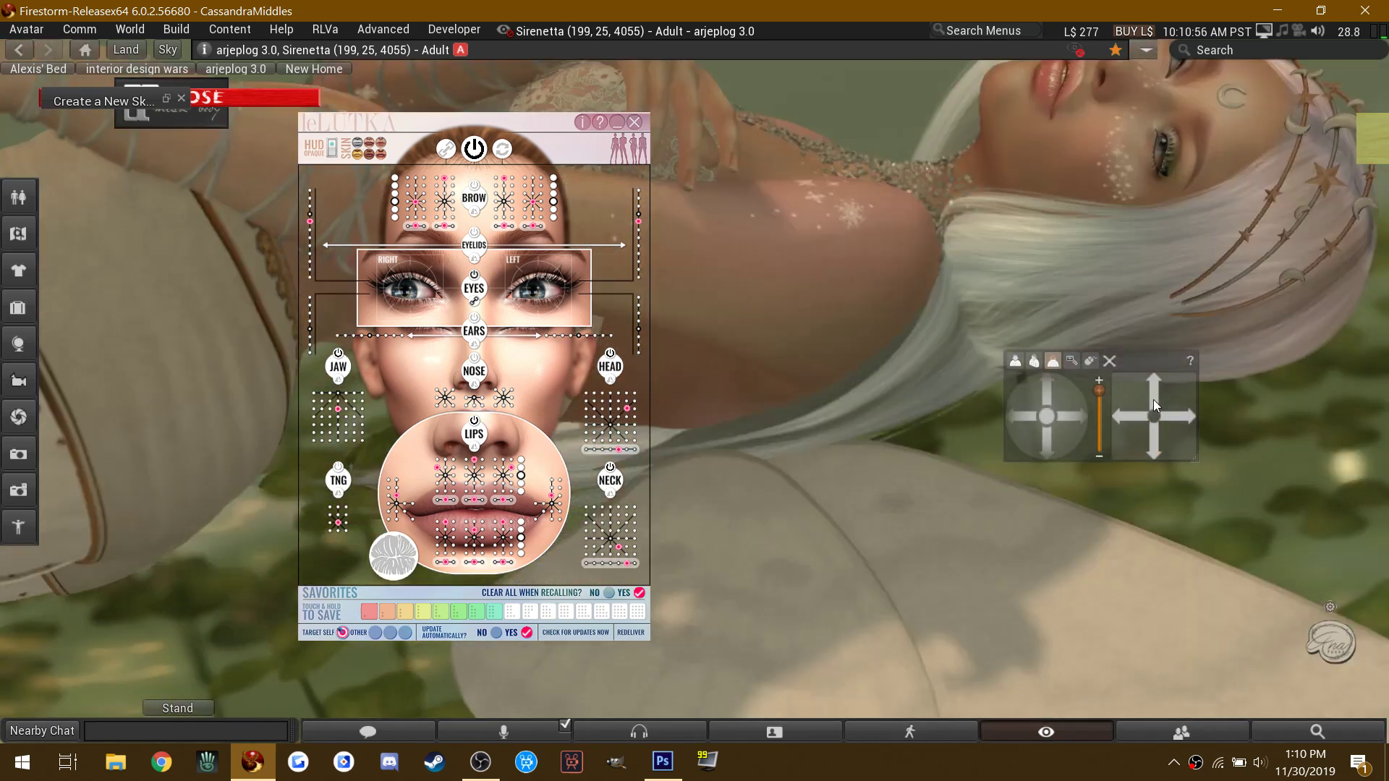
pyautogui.moveTo(1153, 399); pyautogui.dragTo(1152, 414)
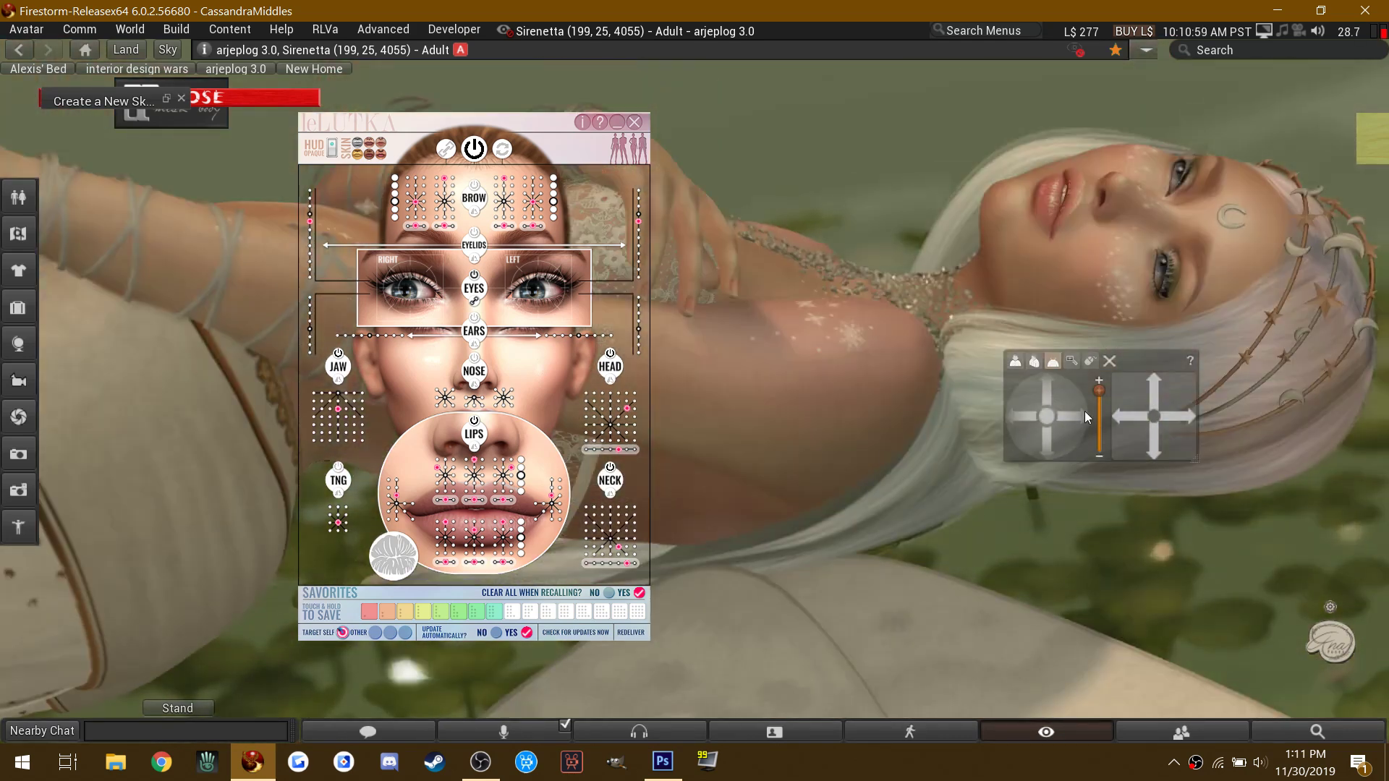
pyautogui.click(1045, 400)
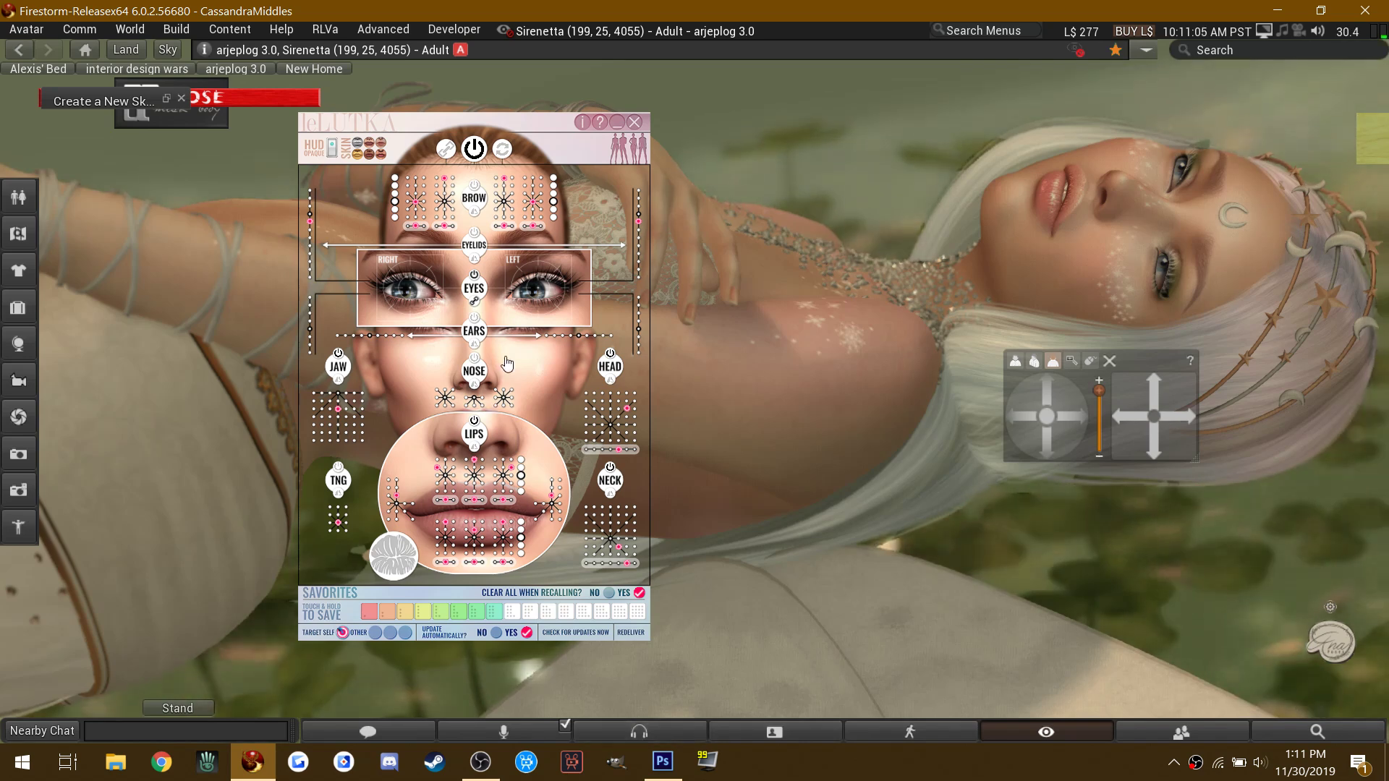
# Step: Redirect the avatar's gaze with the leLUTKA eye control and minimize the HUD
pyautogui.click(536, 309)
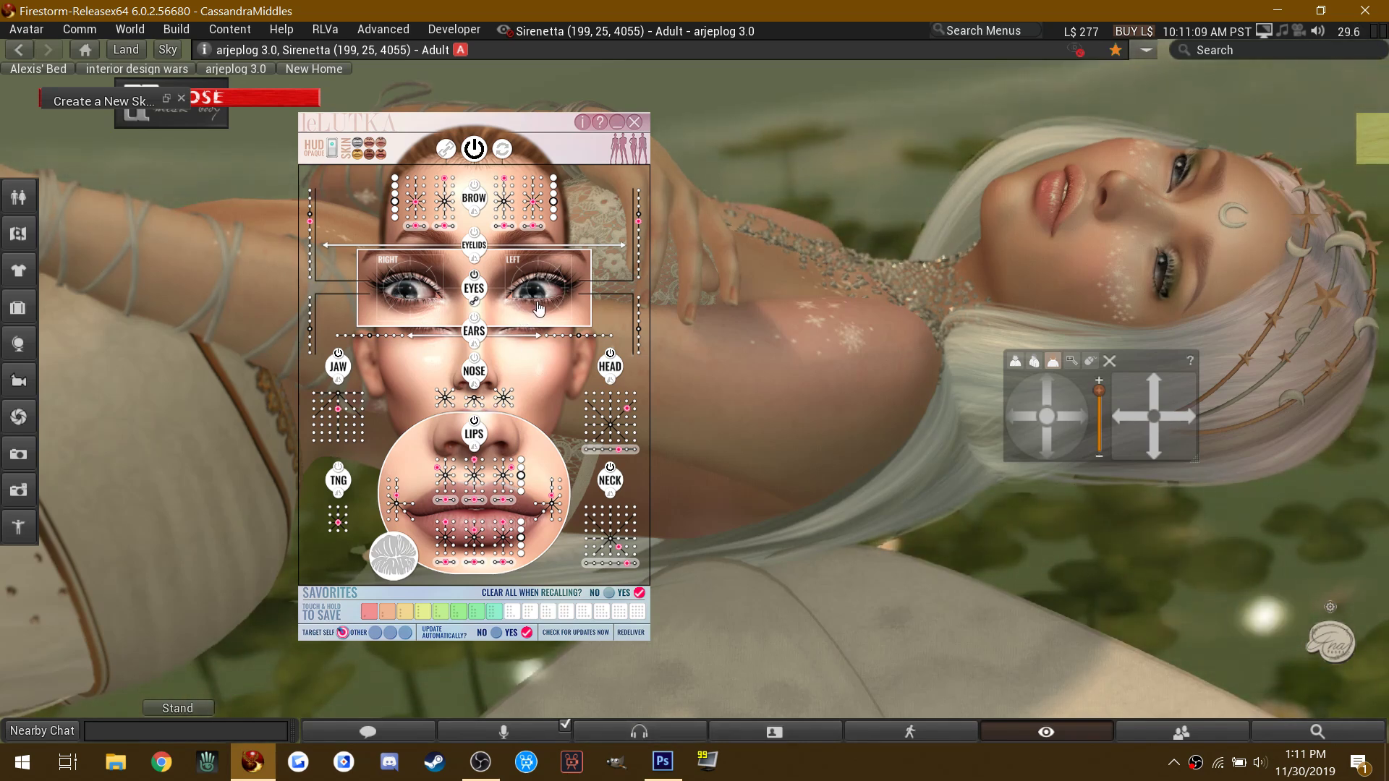
pyautogui.click(541, 309)
pyautogui.click(616, 122)
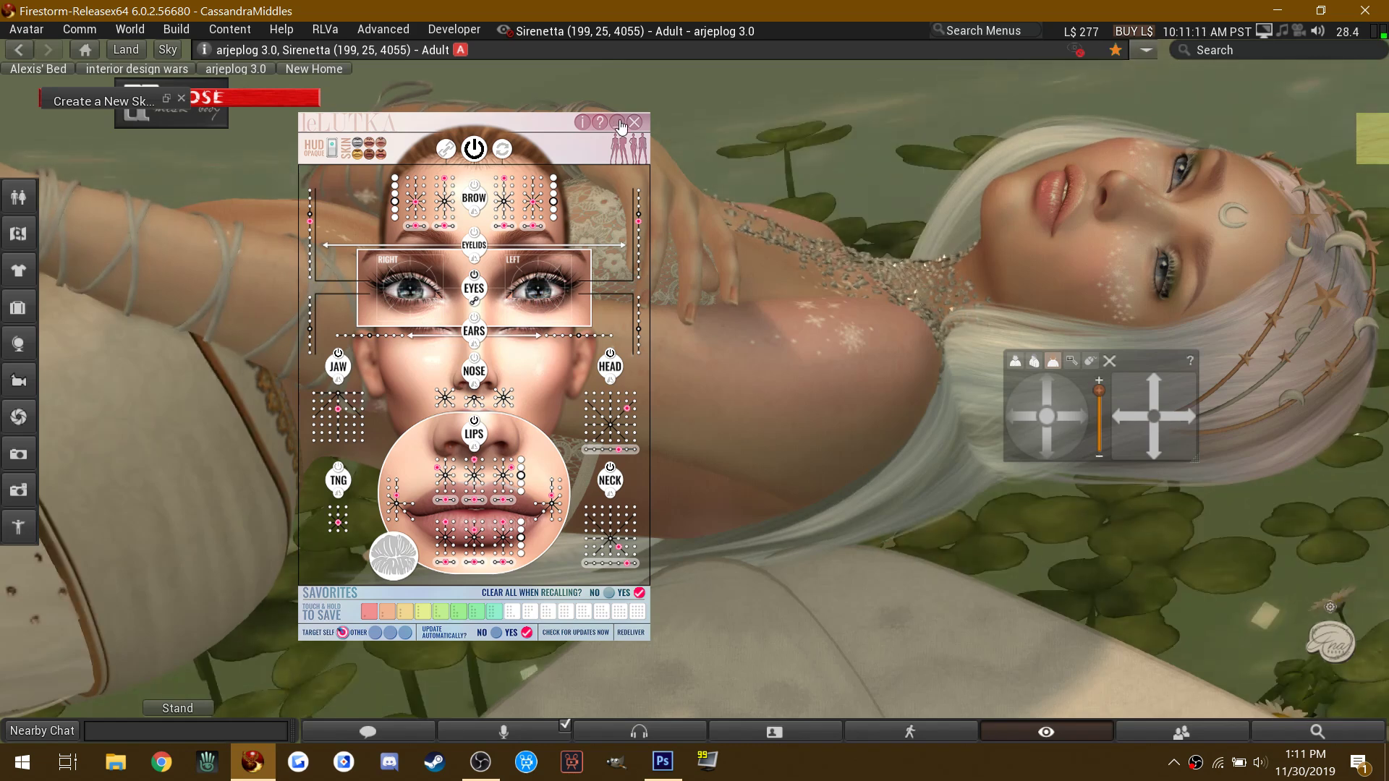
# Step: Restore the sky preset editor, move it clear of the face, and set the time to 3:56 PM with Est Ang 0.448
pyautogui.click(166, 99)
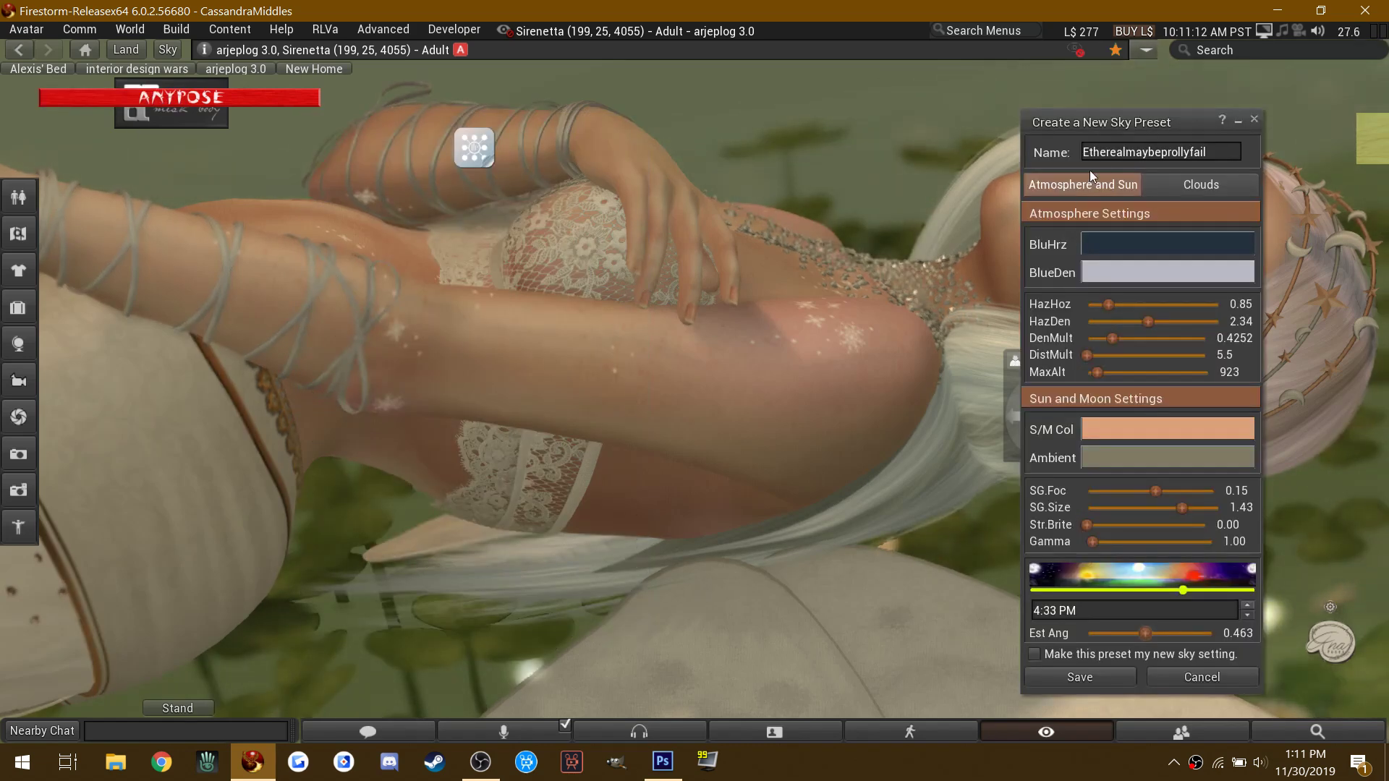
pyautogui.moveTo(1143, 122); pyautogui.dragTo(373, 110)
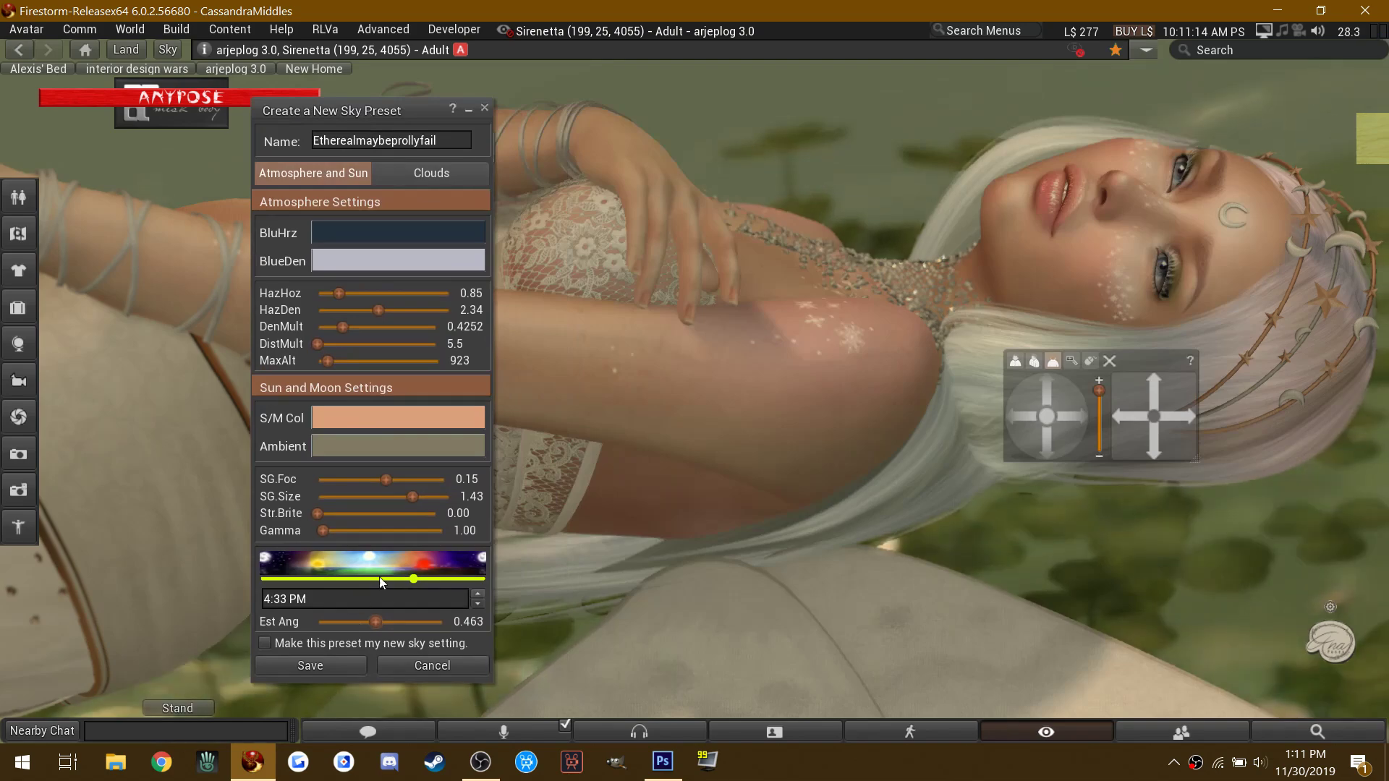
pyautogui.moveTo(412, 580)
pyautogui.mouseDown()
pyautogui.moveTo(332, 559)
pyautogui.moveTo(406, 563)
pyautogui.mouseUp()
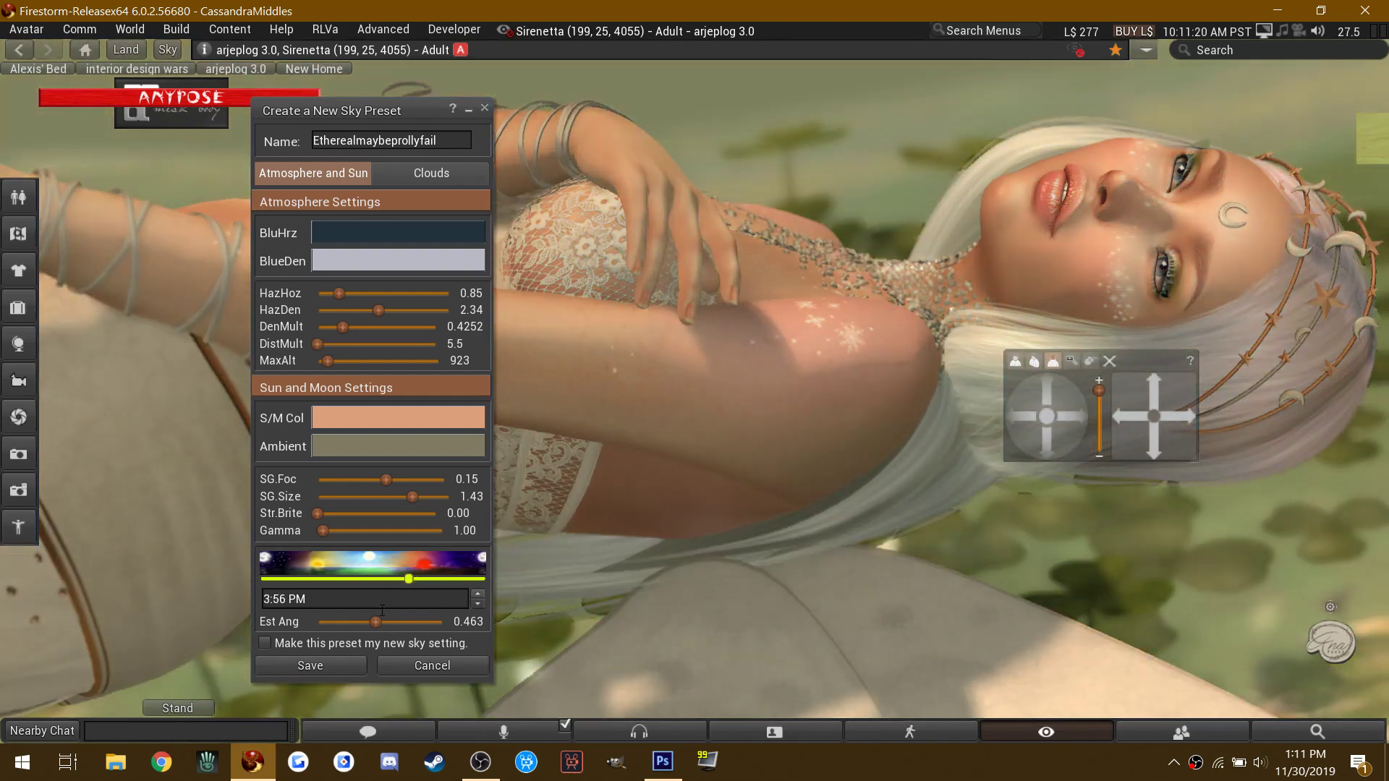
pyautogui.moveTo(379, 618)
pyautogui.mouseDown()
pyautogui.moveTo(459, 617)
pyautogui.moveTo(333, 606)
pyautogui.moveTo(376, 599)
pyautogui.mouseUp()
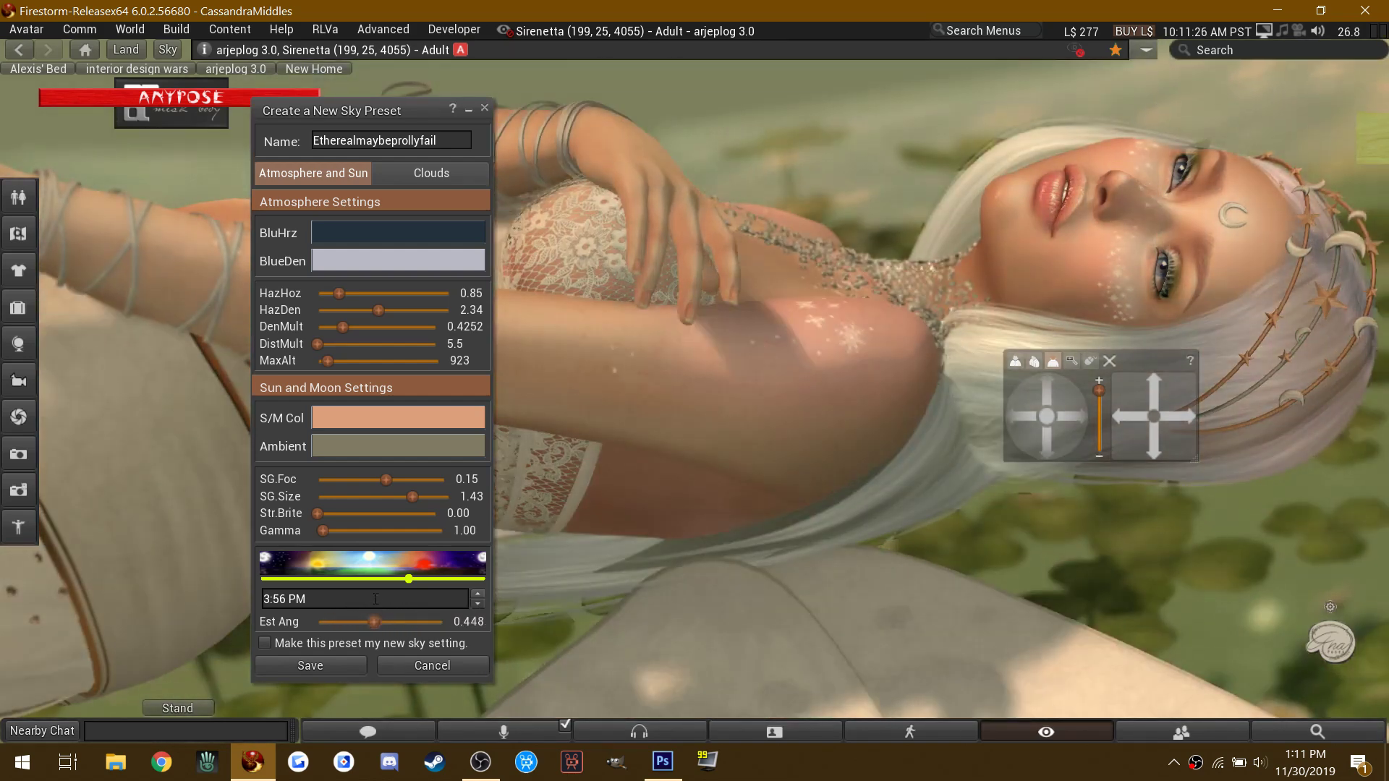
# Step: Set HazHoz to 0.89, SG.Foc to 0.26, DenMult to 0.6457, DistMult to 15.7, Est Ang to 1.000 and the time to 8:17 PM
pyautogui.moveTo(356, 293)
pyautogui.mouseDown()
pyautogui.moveTo(401, 289)
pyautogui.moveTo(341, 291)
pyautogui.mouseUp()
pyautogui.moveTo(383, 478); pyautogui.dragTo(388, 476)
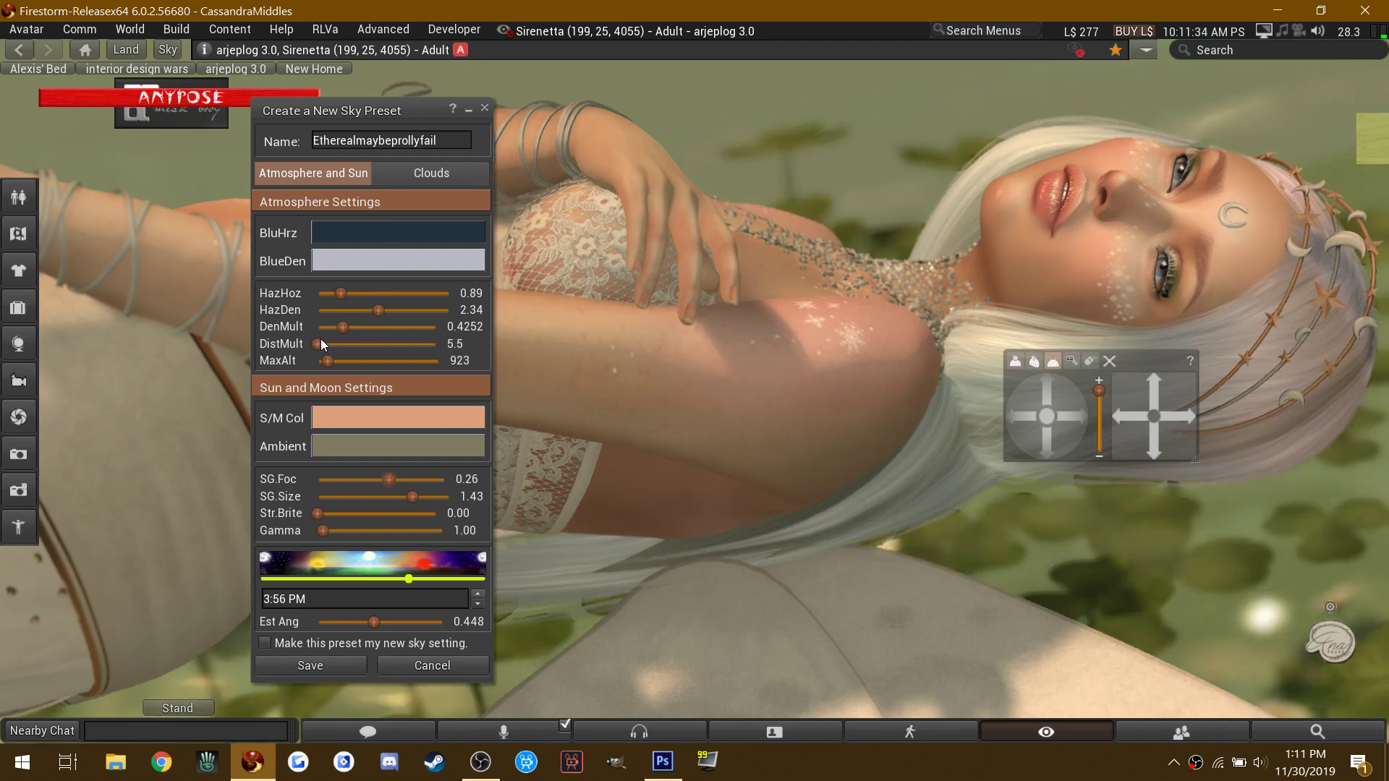
pyautogui.moveTo(344, 332); pyautogui.dragTo(335, 333)
pyautogui.moveTo(331, 330)
pyautogui.mouseDown()
pyautogui.moveTo(356, 330)
pyautogui.moveTo(319, 342)
pyautogui.mouseUp()
pyautogui.moveTo(374, 622); pyautogui.dragTo(448, 628)
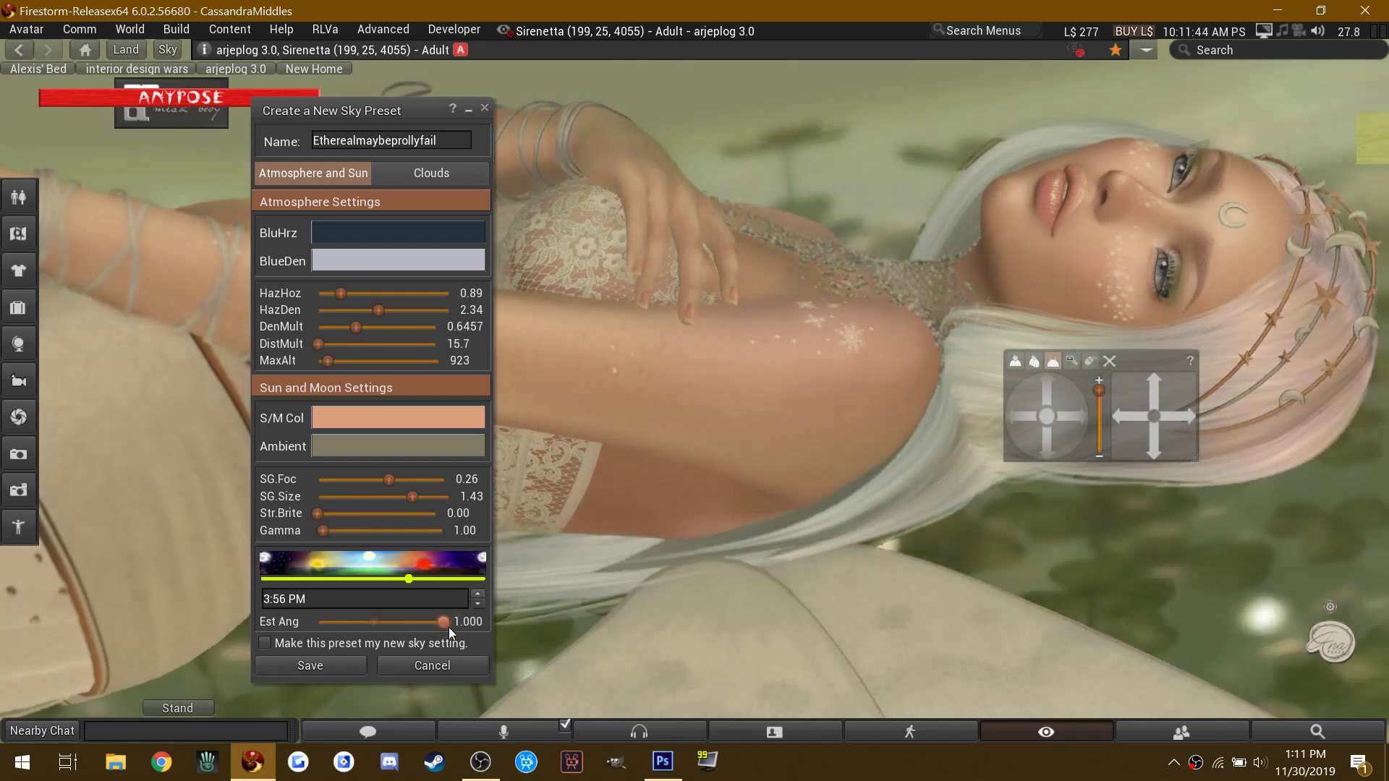
pyautogui.moveTo(405, 575); pyautogui.dragTo(445, 582)
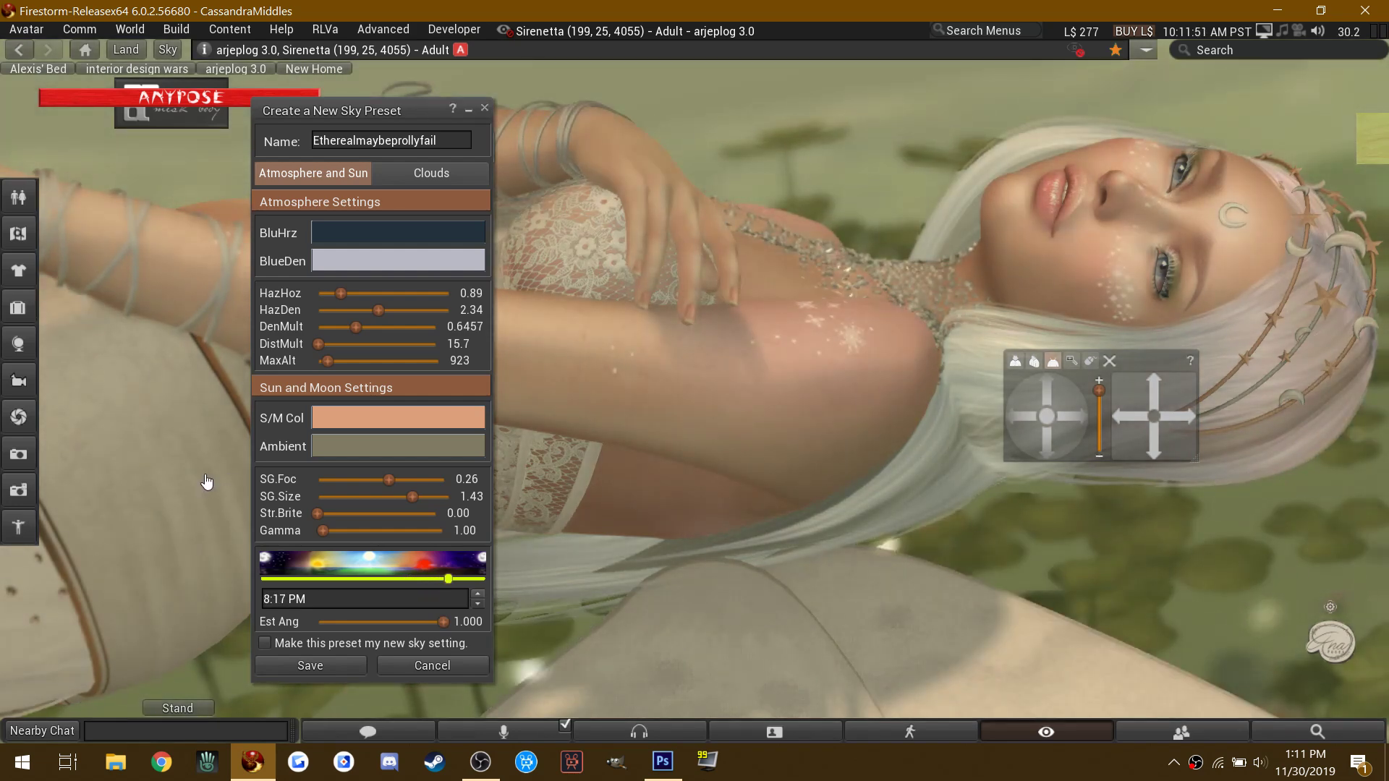
# Step: Darken the sky preset's ambient color to RGB 109, 104, 86
pyautogui.click(346, 447)
pyautogui.moveTo(891, 292); pyautogui.dragTo(891, 274)
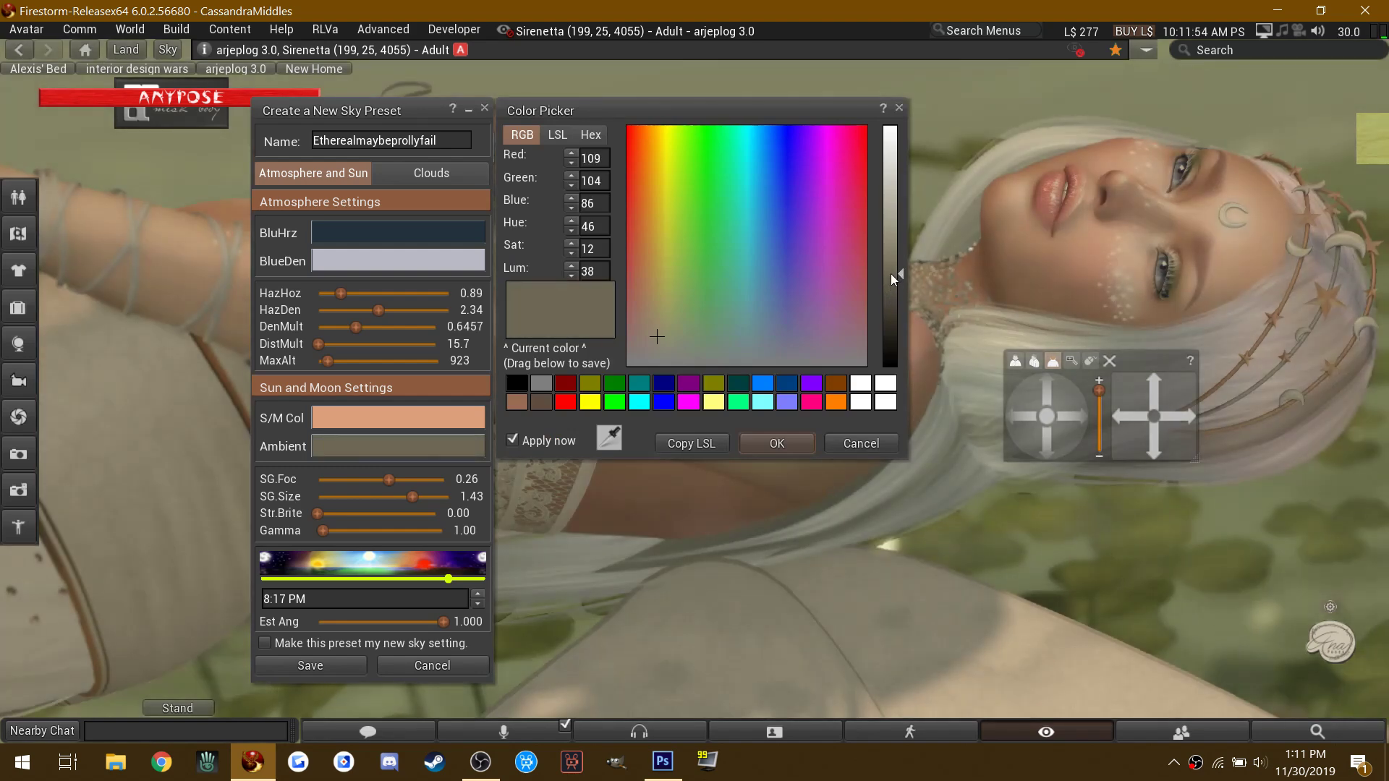
pyautogui.click(776, 443)
# Step: Change the sky preset's sun and moon color to a deep orange, RGB 195, 95, 14
pyautogui.click(398, 418)
pyautogui.moveTo(641, 249); pyautogui.dragTo(644, 158)
pyautogui.click(888, 218)
pyautogui.moveTo(886, 217); pyautogui.dragTo(891, 271)
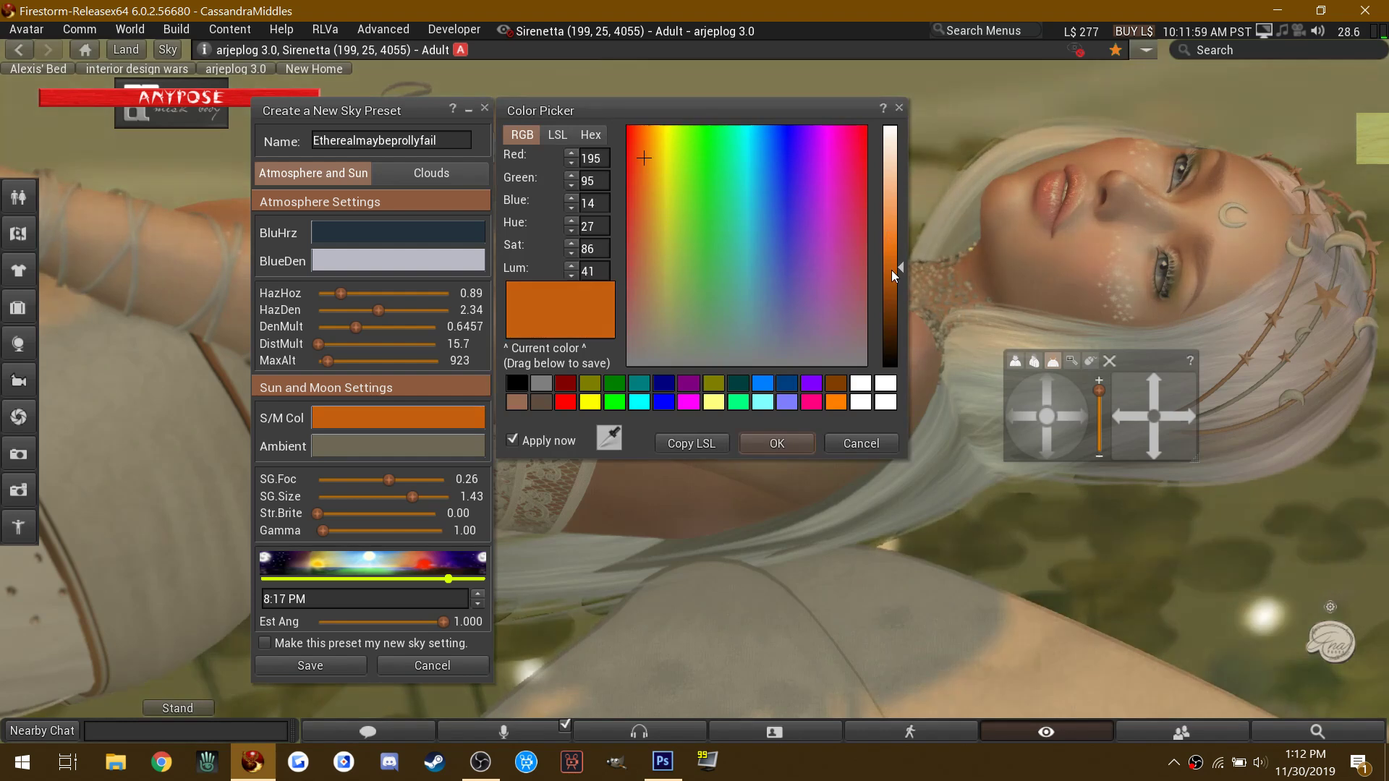
pyautogui.click(745, 443)
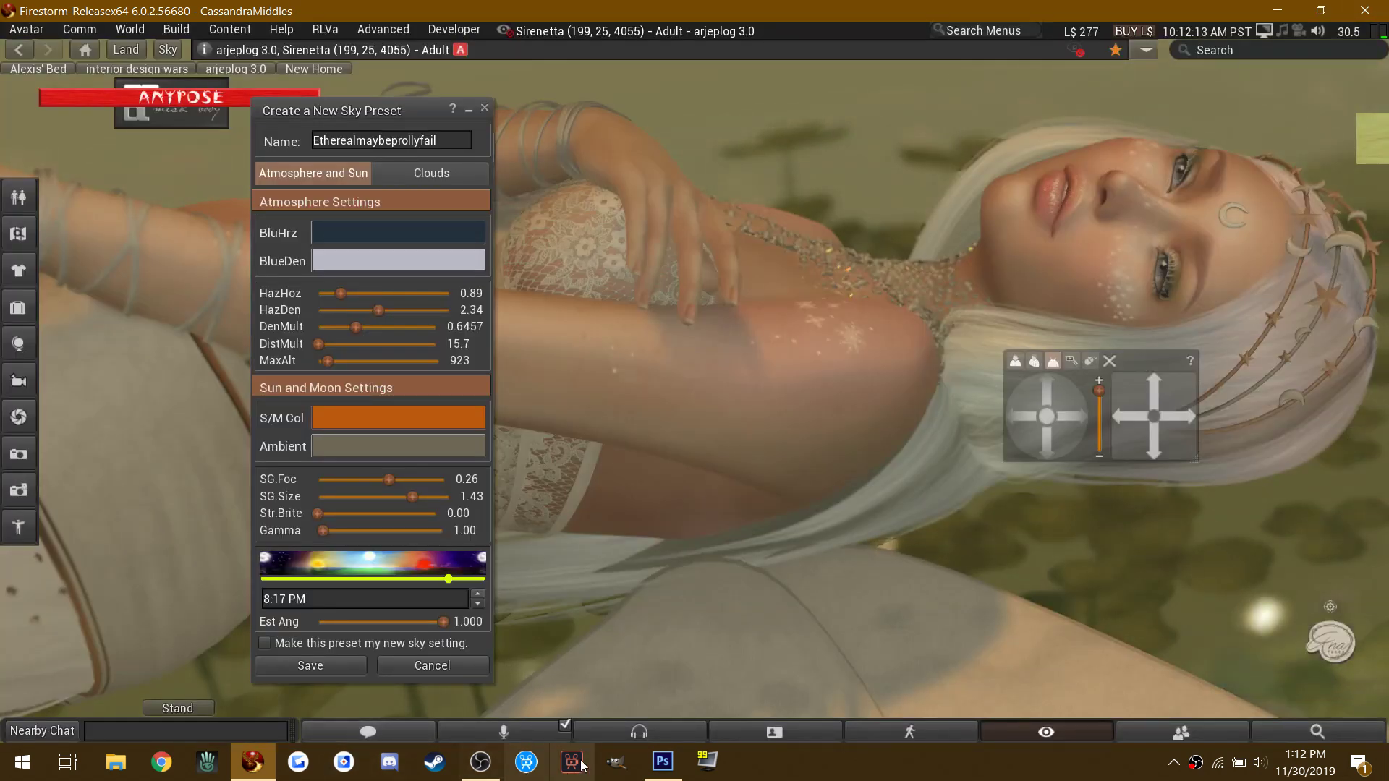
# Step: Switch to Photoshop and open Snapshot_013 from the Desktop
pyautogui.click(668, 764)
pyautogui.click(30, 7)
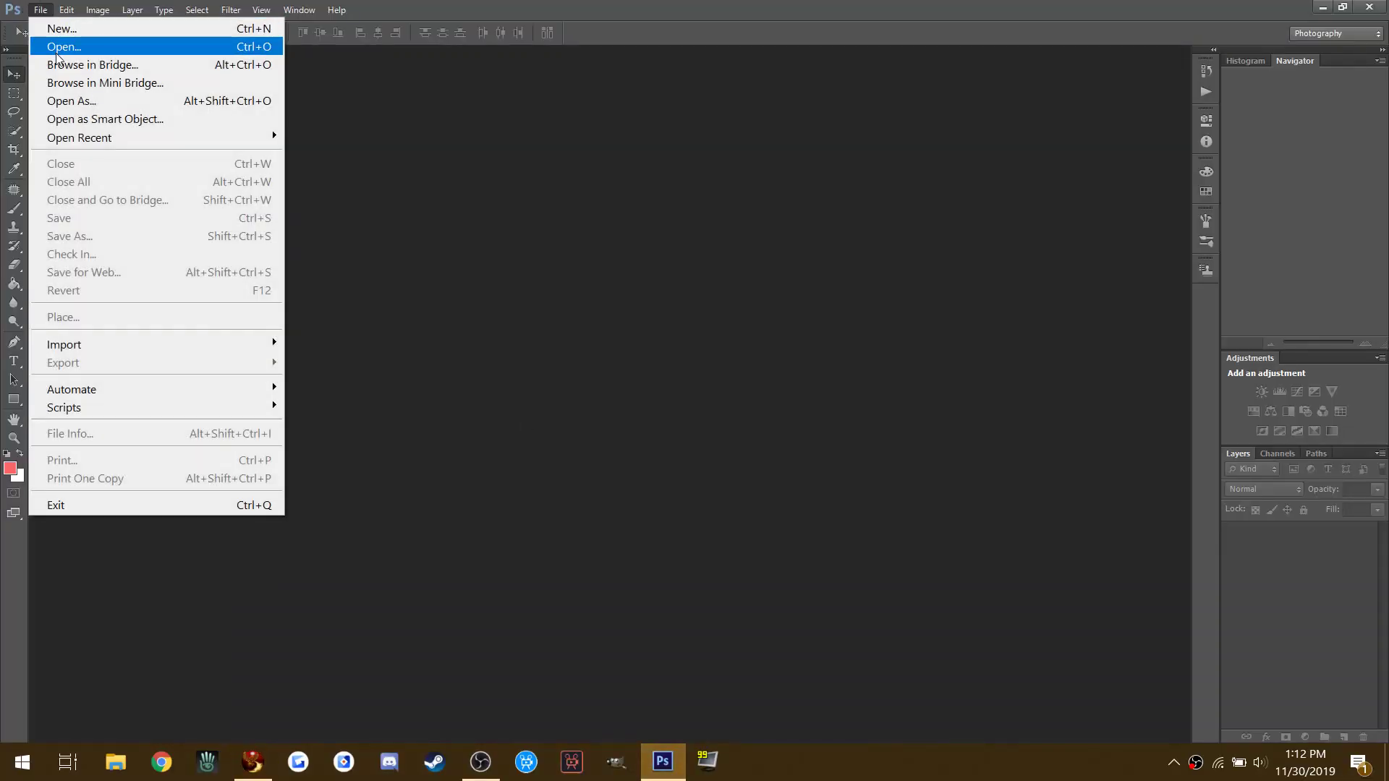
pyautogui.click(61, 45)
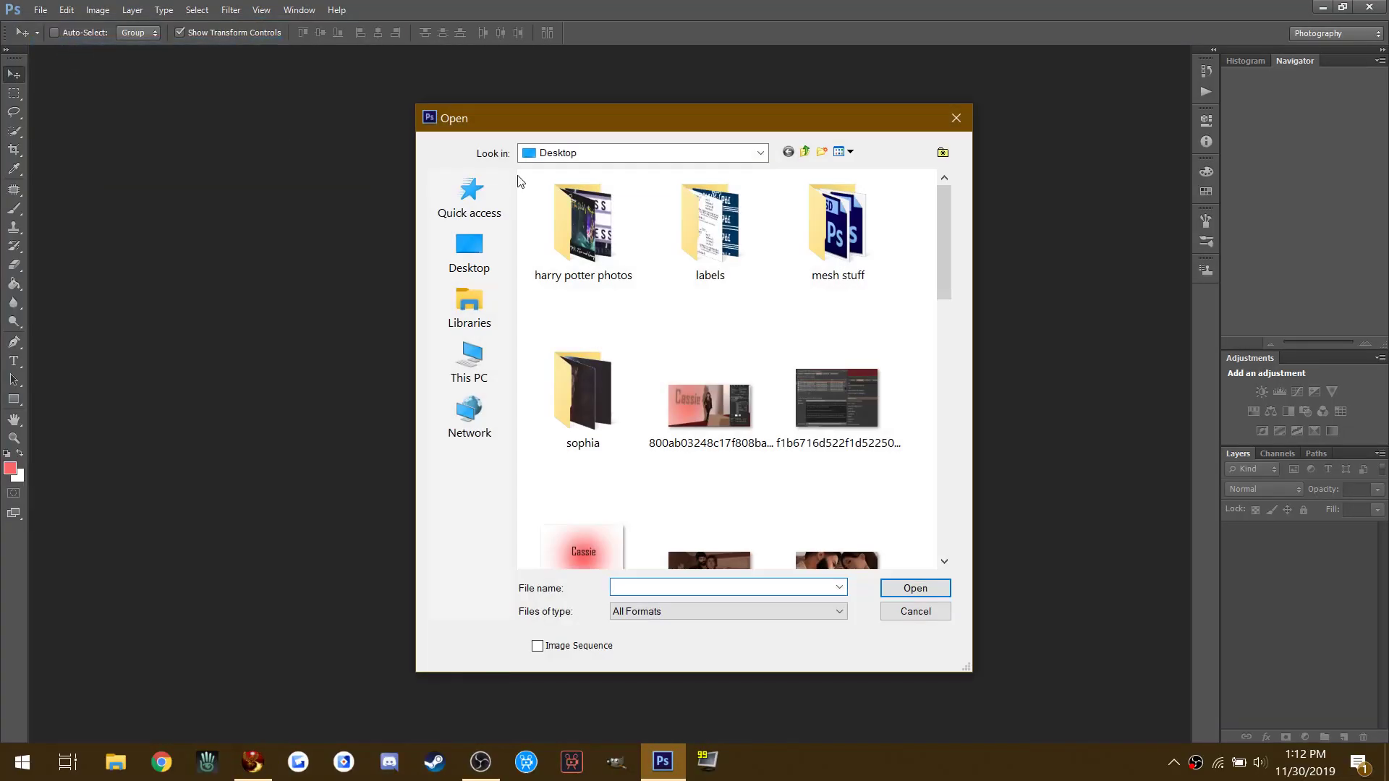
pyautogui.scroll(-6, 753, 376)
pyautogui.click(716, 348)
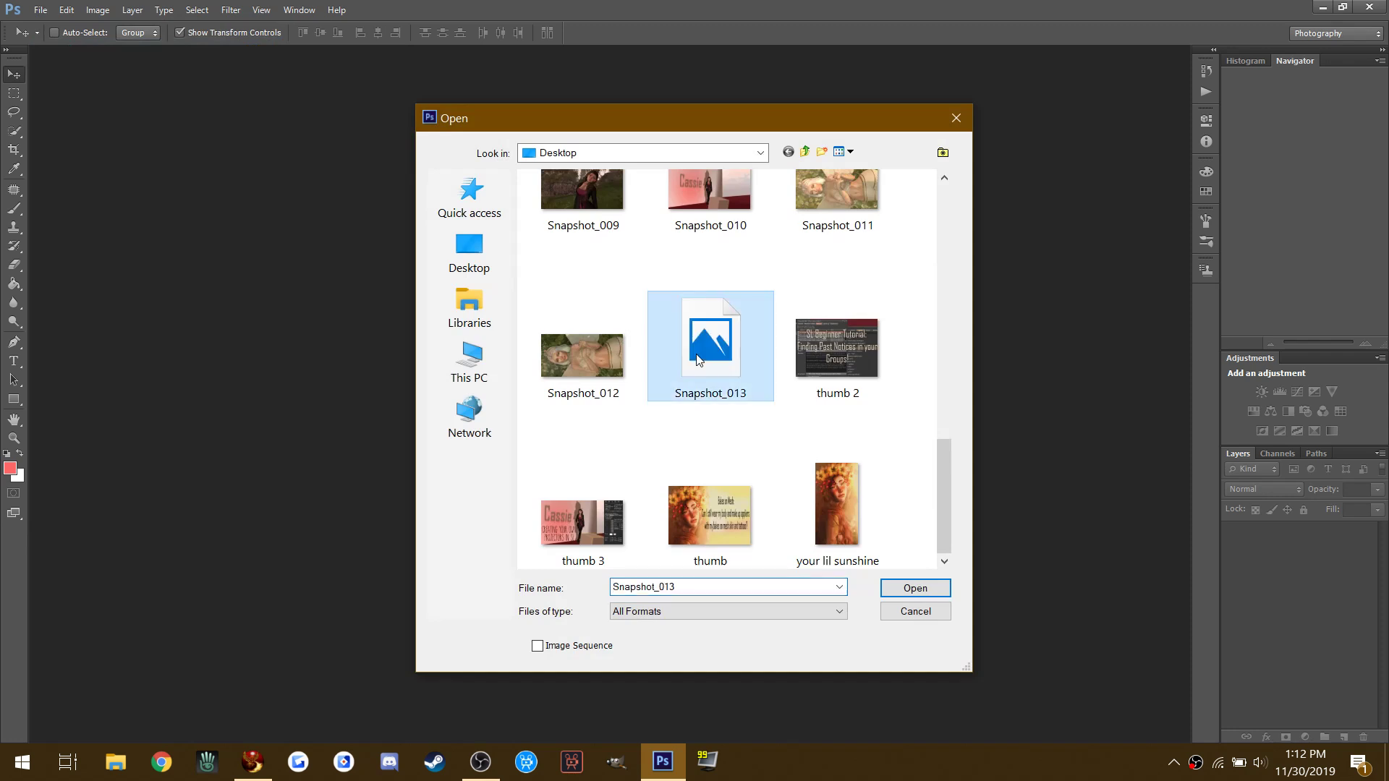
pyautogui.click(915, 587)
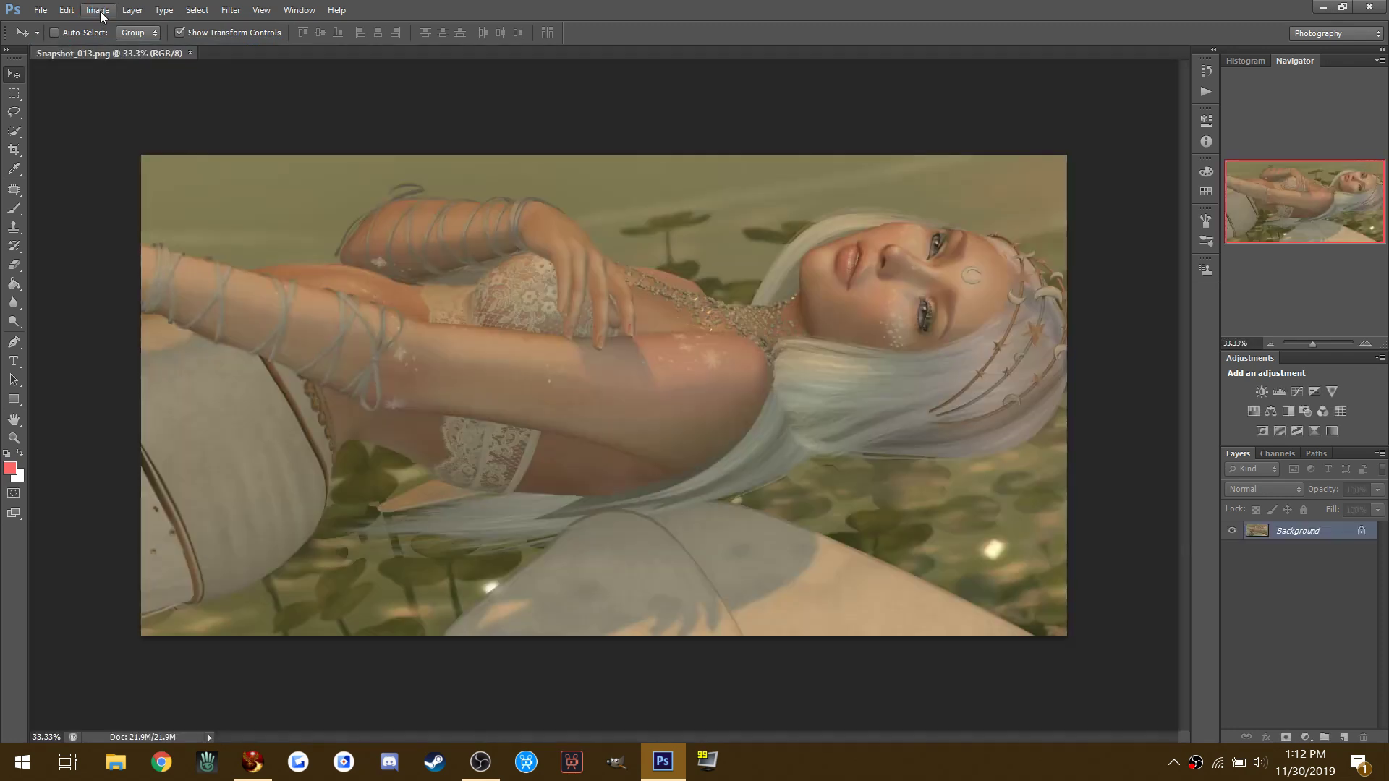
# Step: Rotate the snapshot 90° counterclockwise so the avatar is upright
pyautogui.click(97, 10)
pyautogui.moveTo(154, 181)
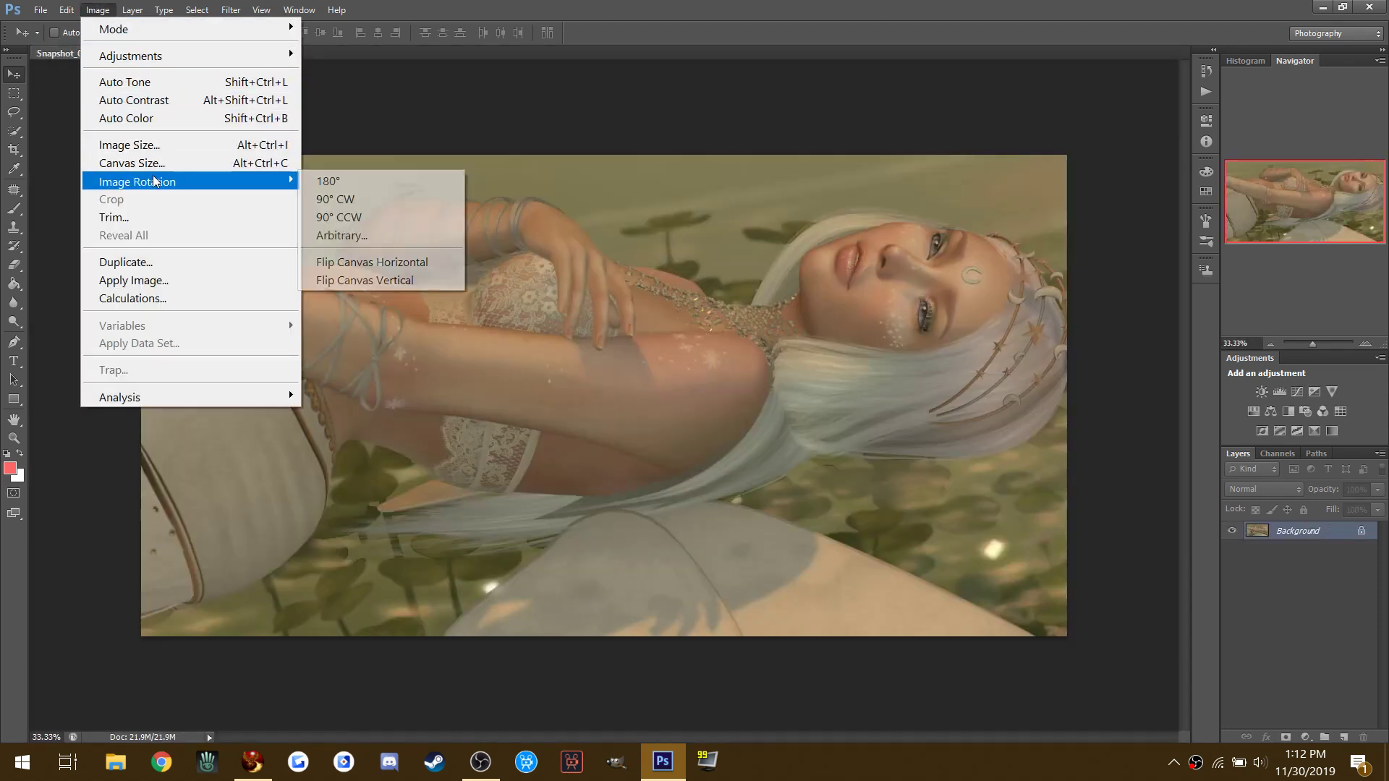
pyautogui.click(354, 217)
pyautogui.scroll(5, 354, 220)
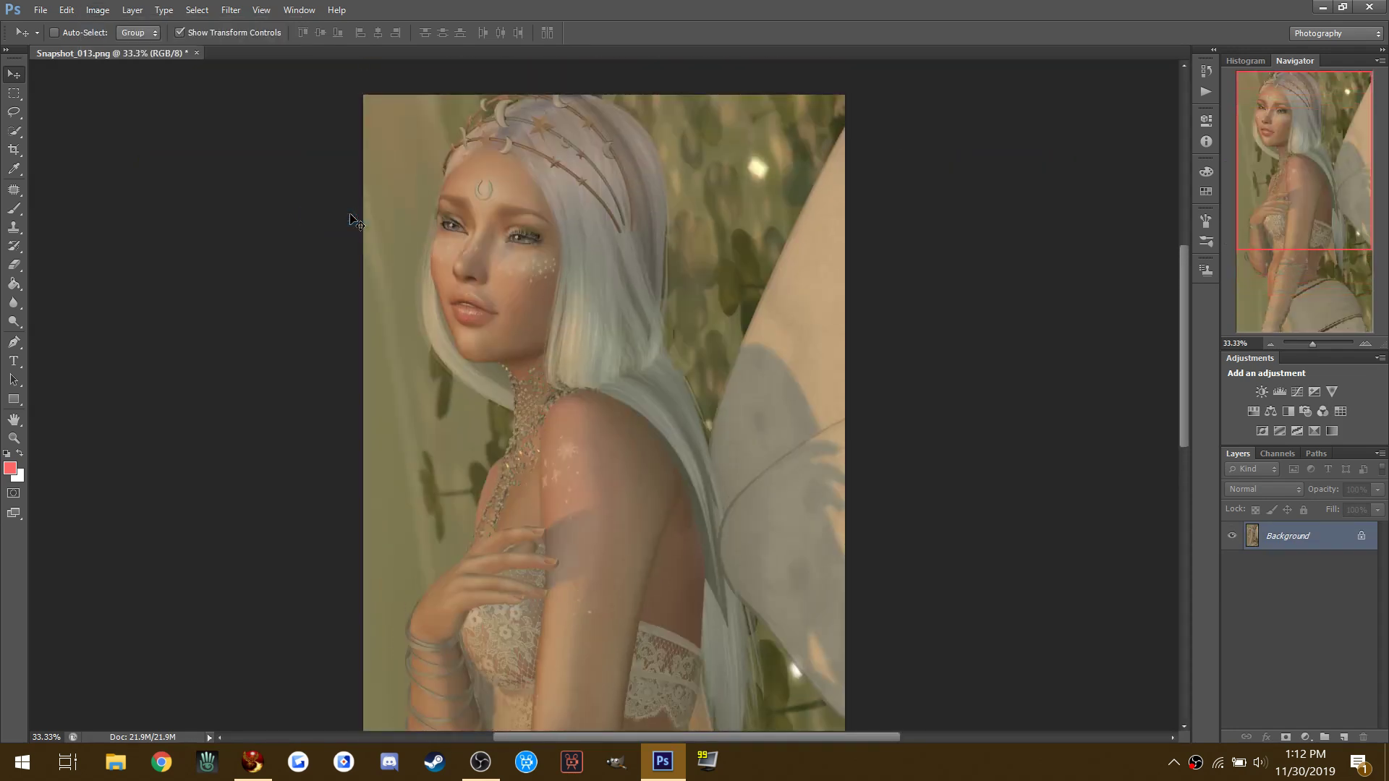
pyautogui.click(15, 149)
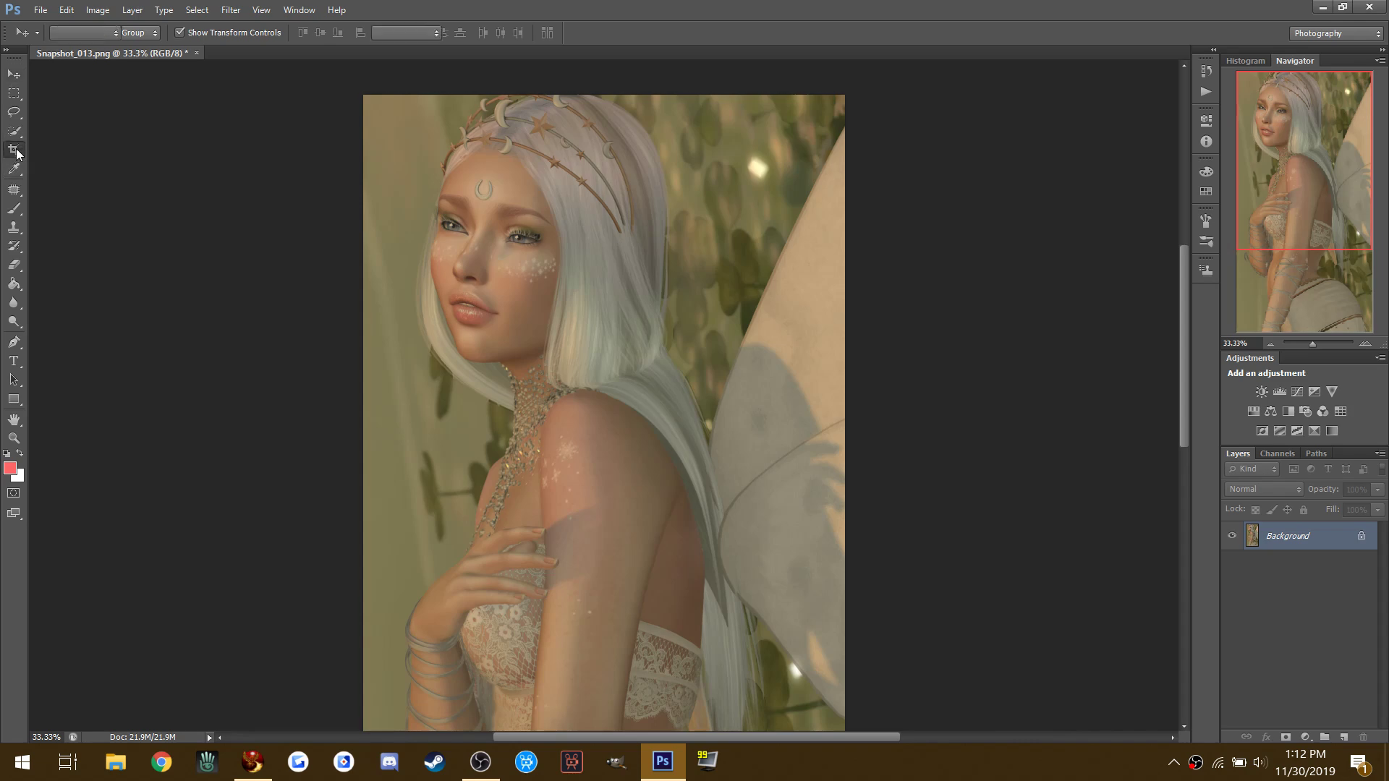
pyautogui.moveTo(289, 91)
pyautogui.mouseDown()
pyautogui.moveTo(326, 73)
pyautogui.moveTo(267, 94)
pyautogui.mouseUp()
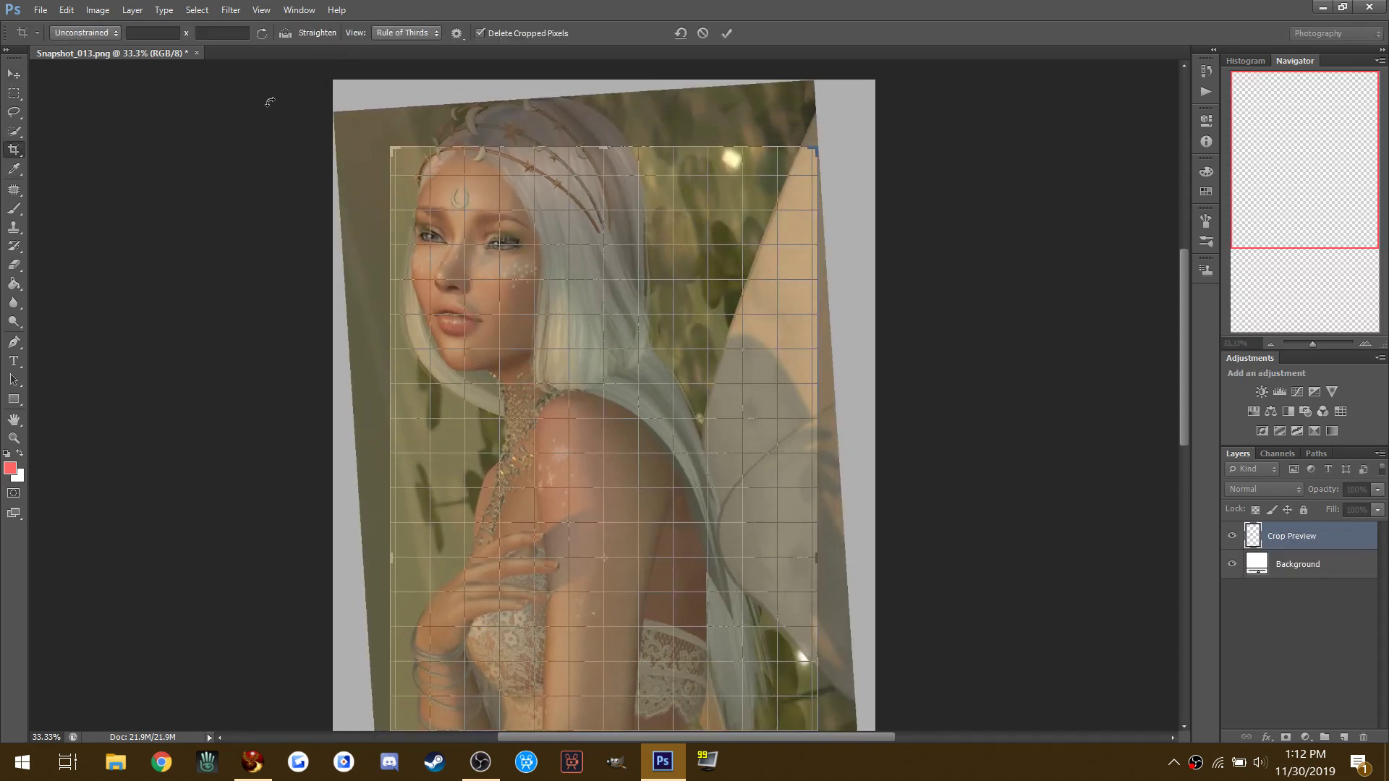
pyautogui.press('Return')
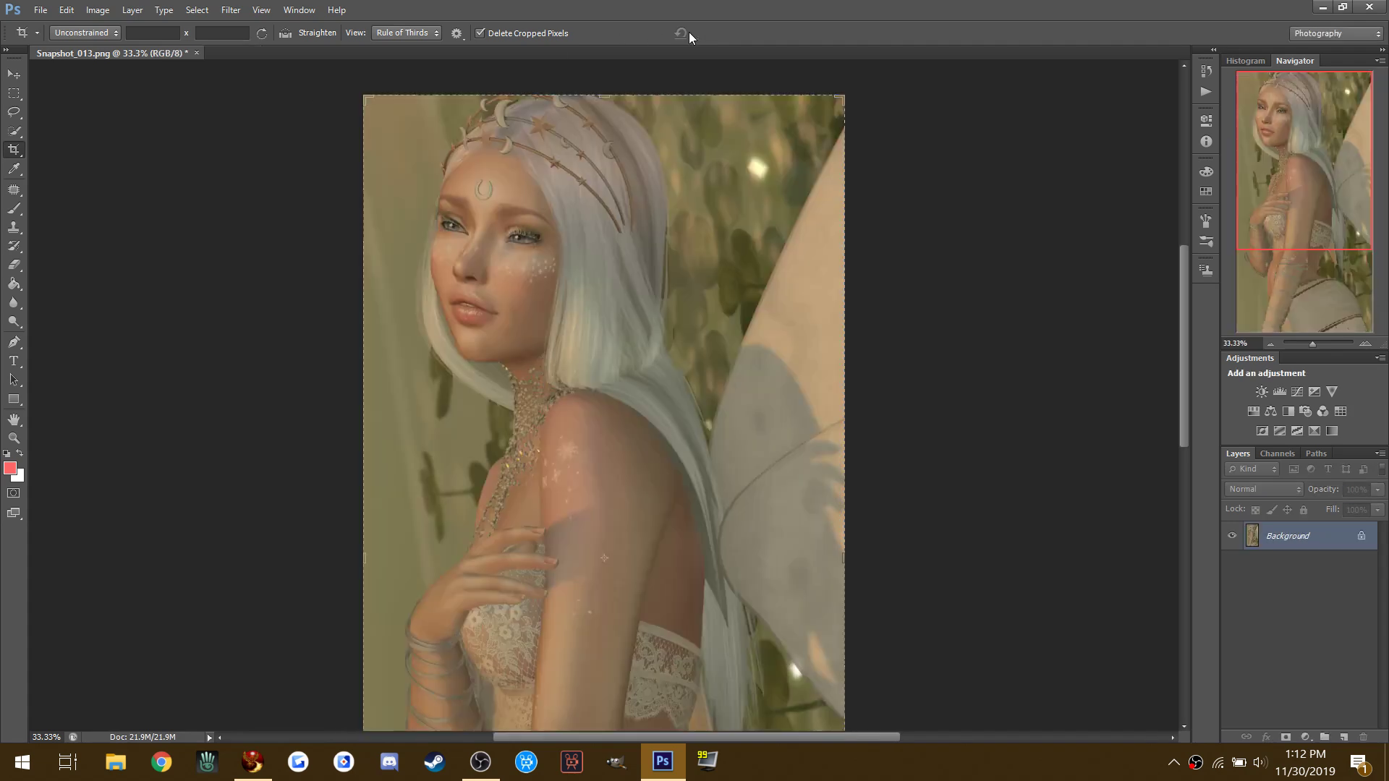
# Step: Switch to Firestorm to take a wider snapshot of the avatar, and return to Photoshop
pyautogui.click(253, 761)
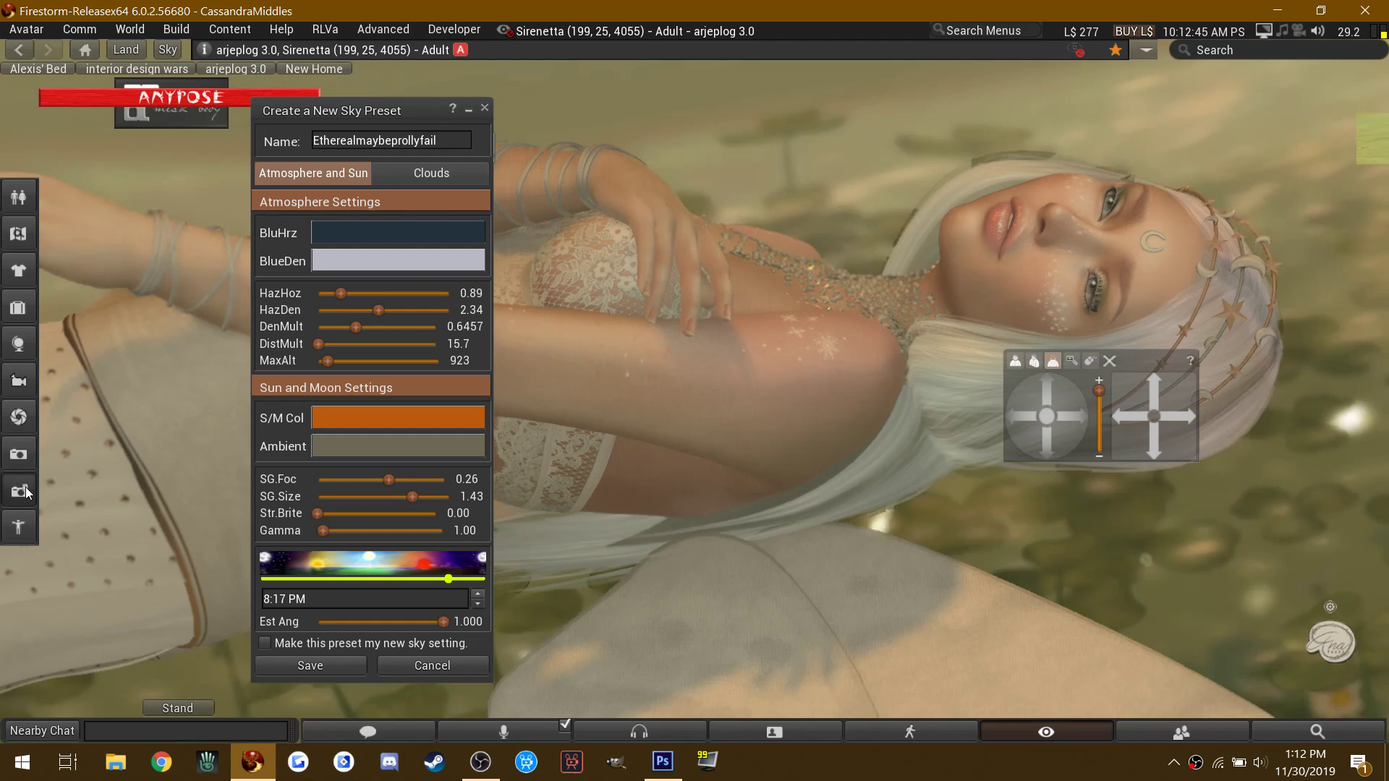
pyautogui.click(660, 770)
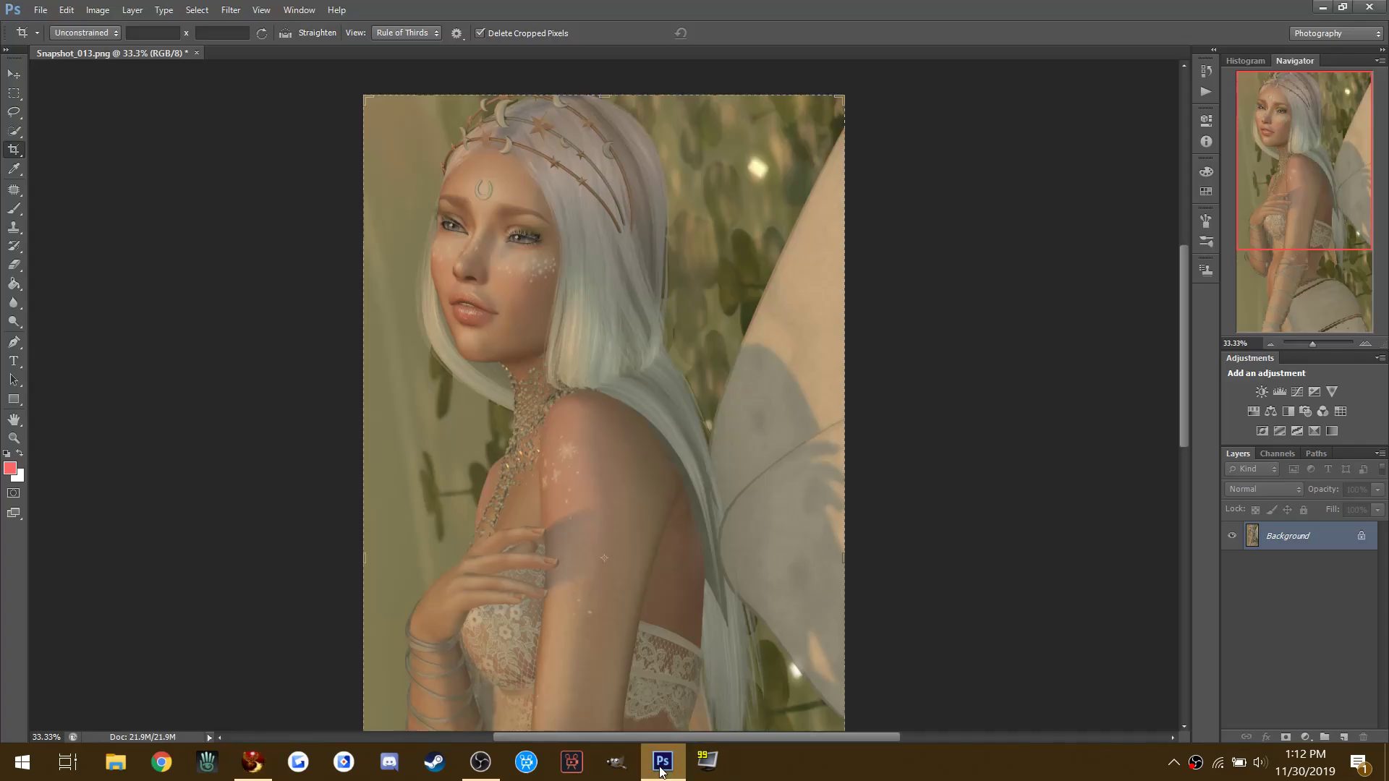
# Step: Close Snapshot_013 without saving and open Snapshot_014 from the Desktop
pyautogui.click(196, 53)
pyautogui.click(673, 289)
pyautogui.click(41, 10)
pyautogui.click(51, 53)
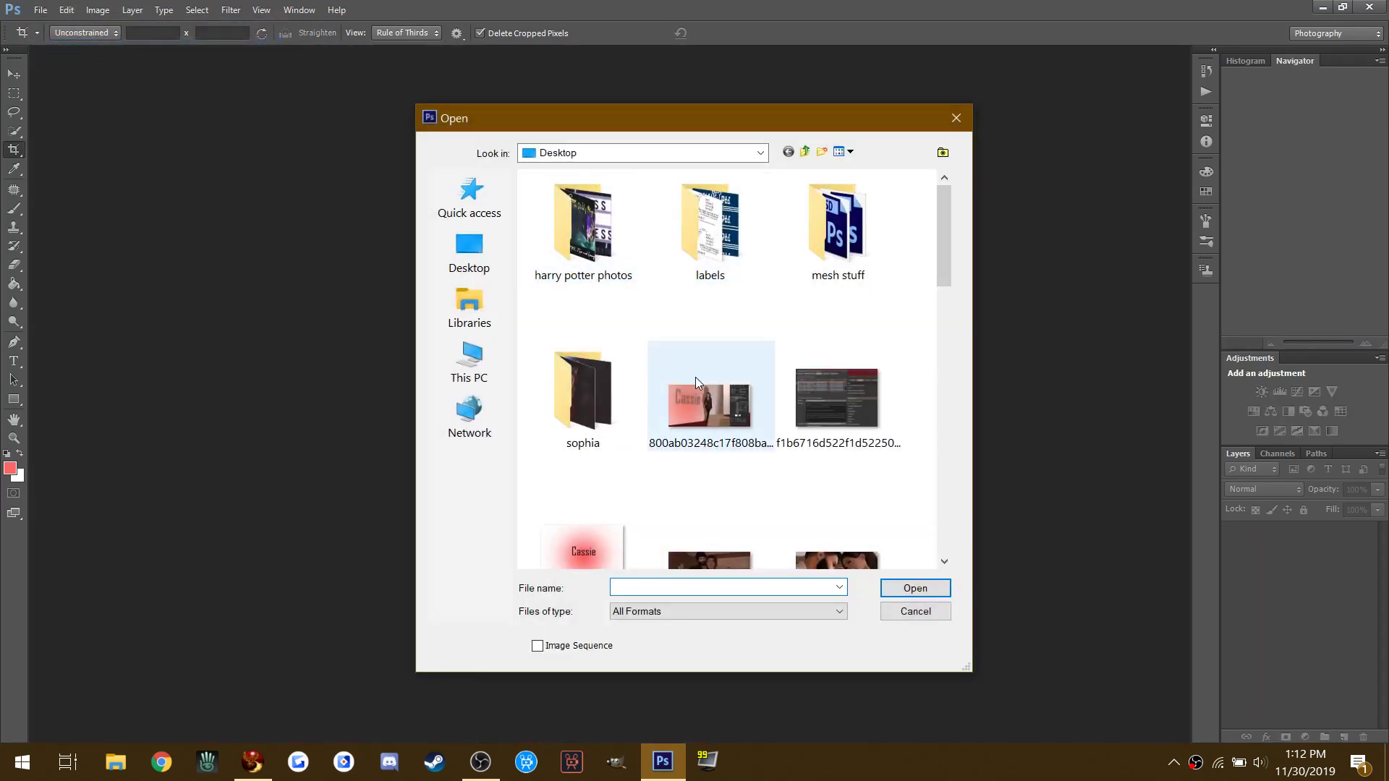
pyautogui.scroll(-10, 696, 376)
pyautogui.click(822, 220)
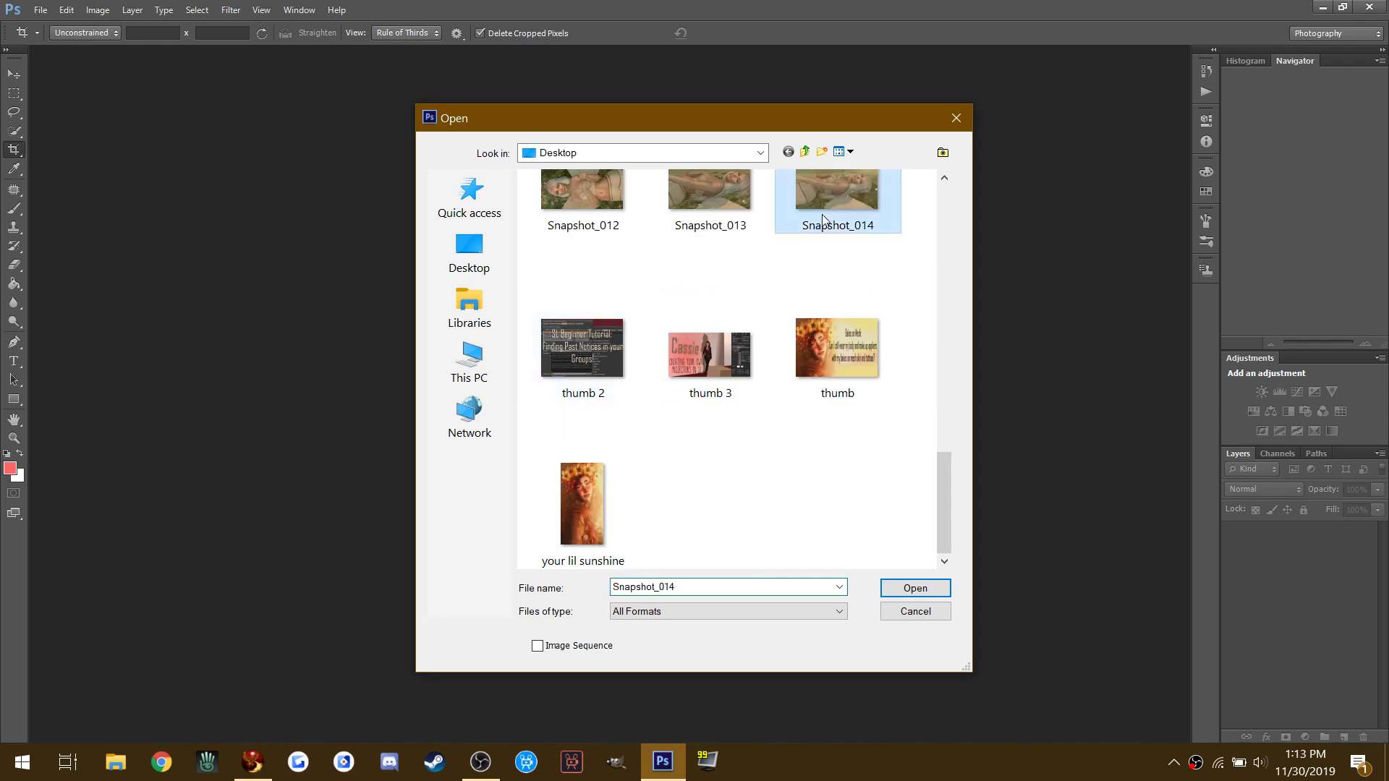
pyautogui.click(925, 586)
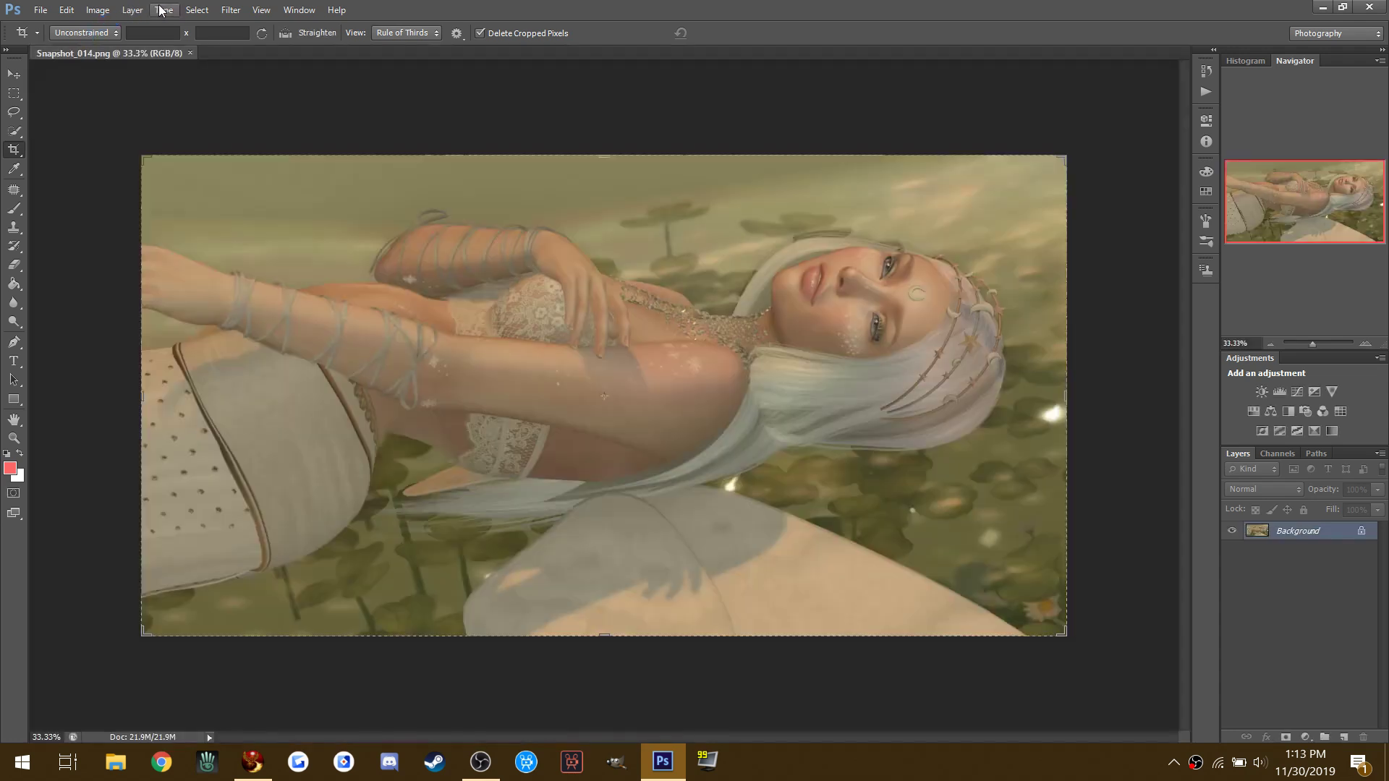
# Step: Rotate the Snapshot_014 image 90° counterclockwise so the avatar is upright
pyautogui.click(98, 10)
pyautogui.moveTo(135, 186)
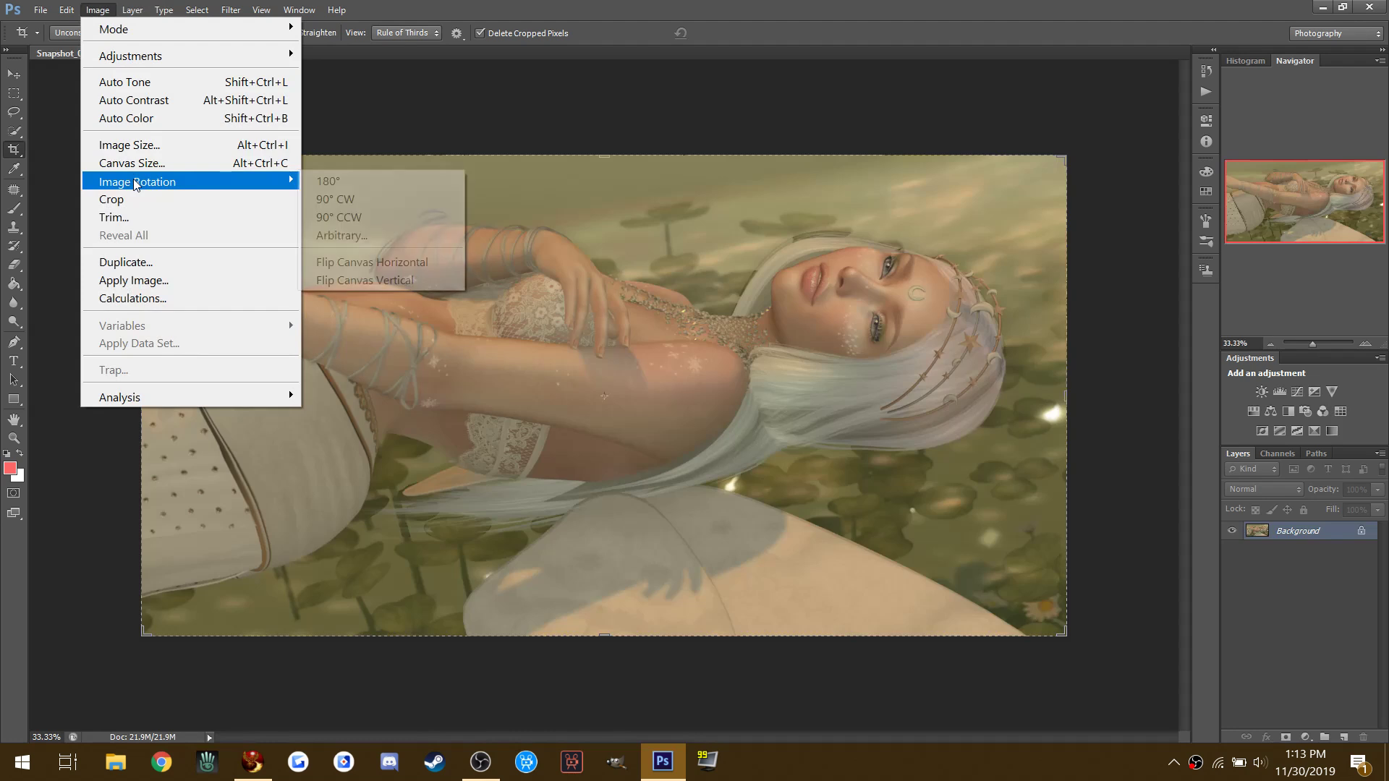
pyautogui.click(358, 216)
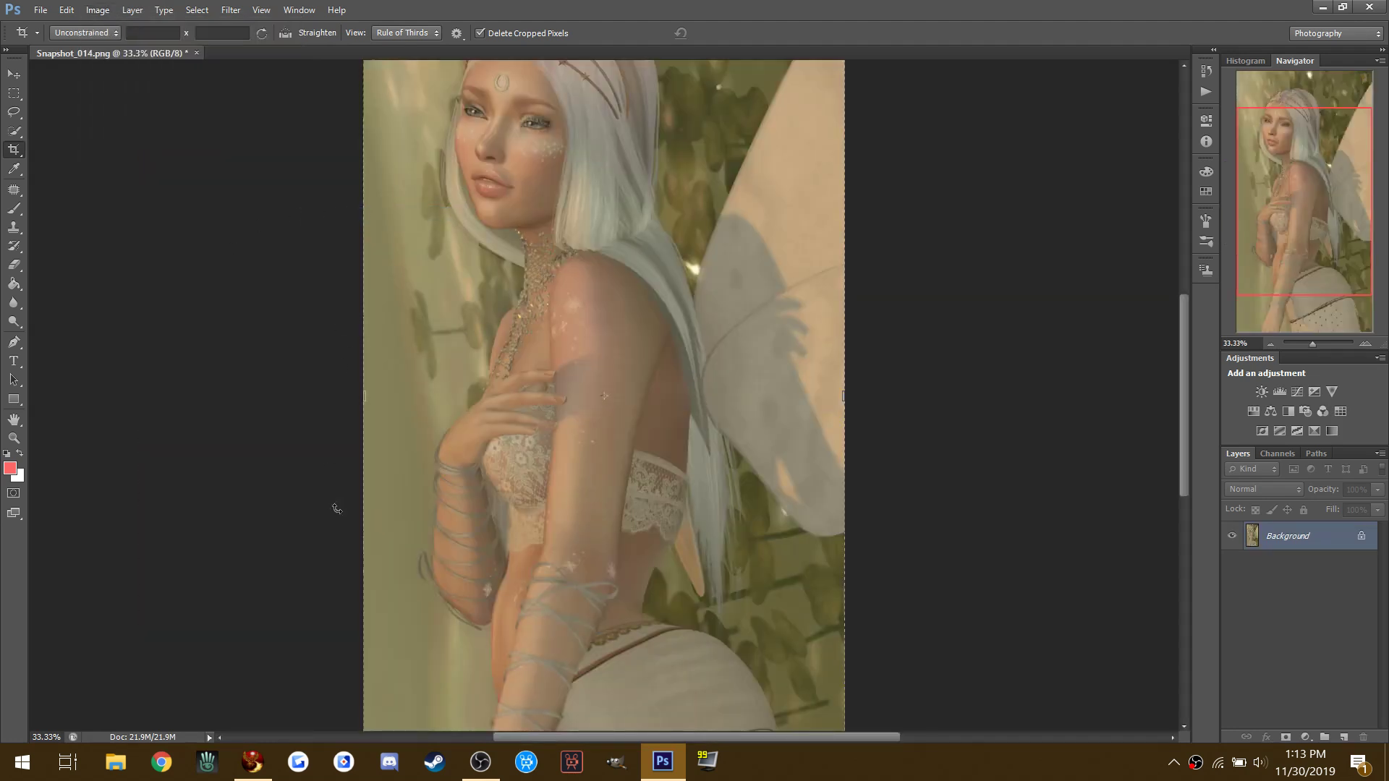
pyautogui.moveTo(361, 413); pyautogui.dragTo(318, 395)
pyautogui.press('Return')
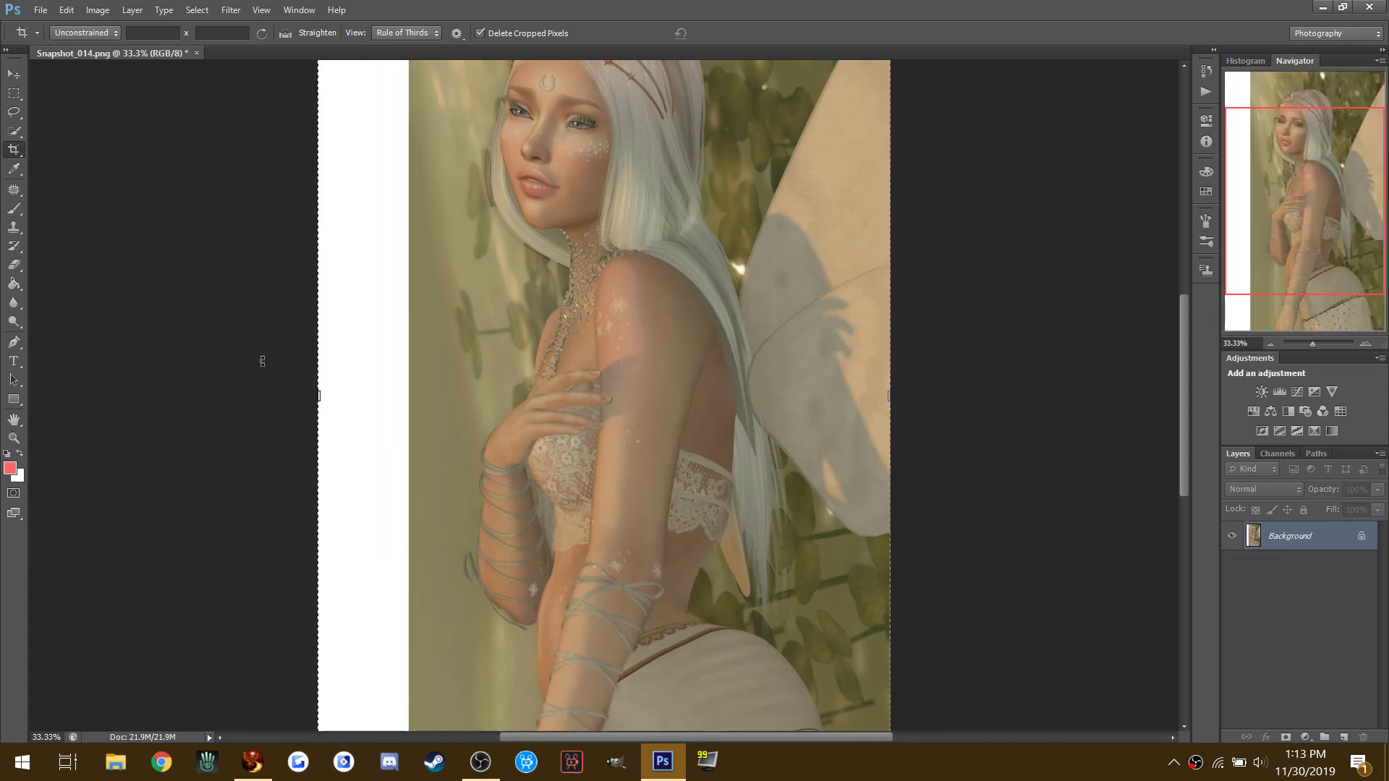
pyautogui.click(14, 211)
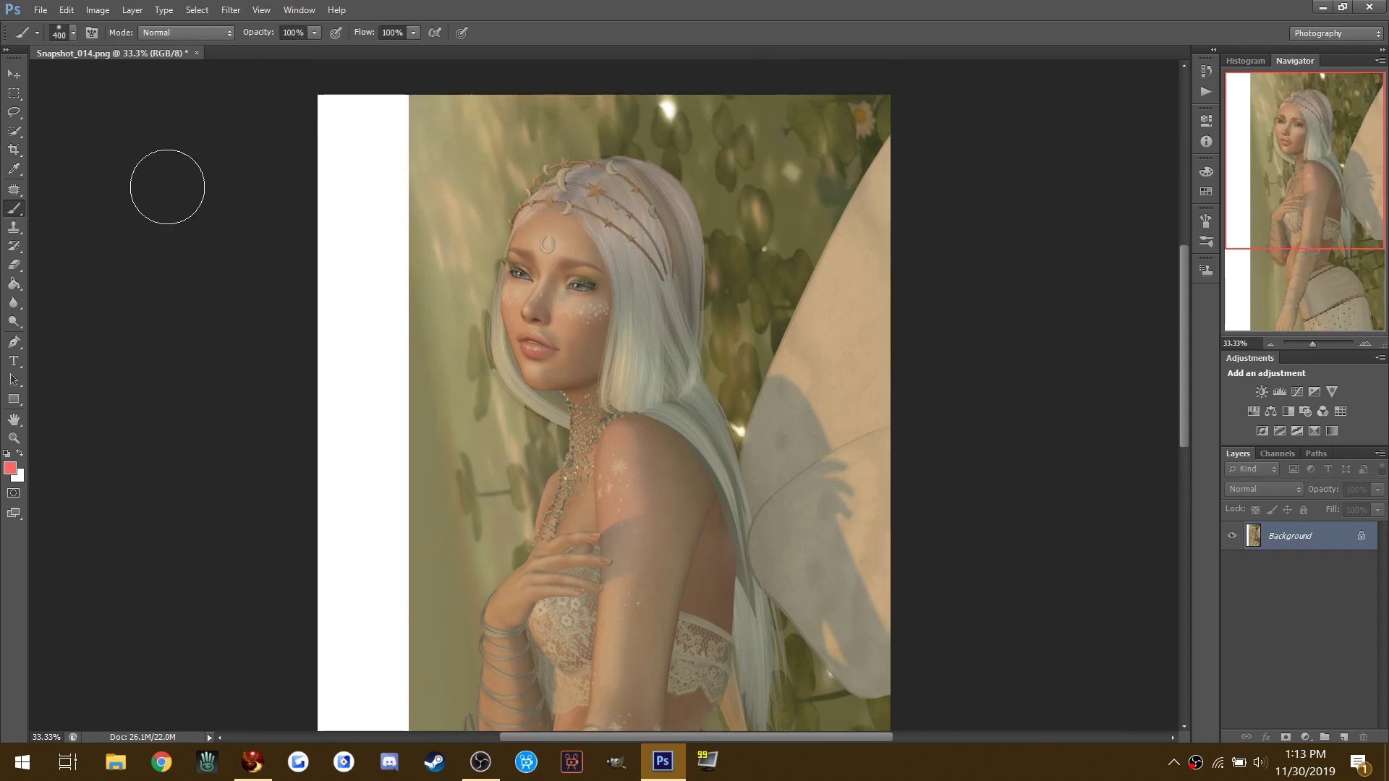
pyautogui.click(14, 225)
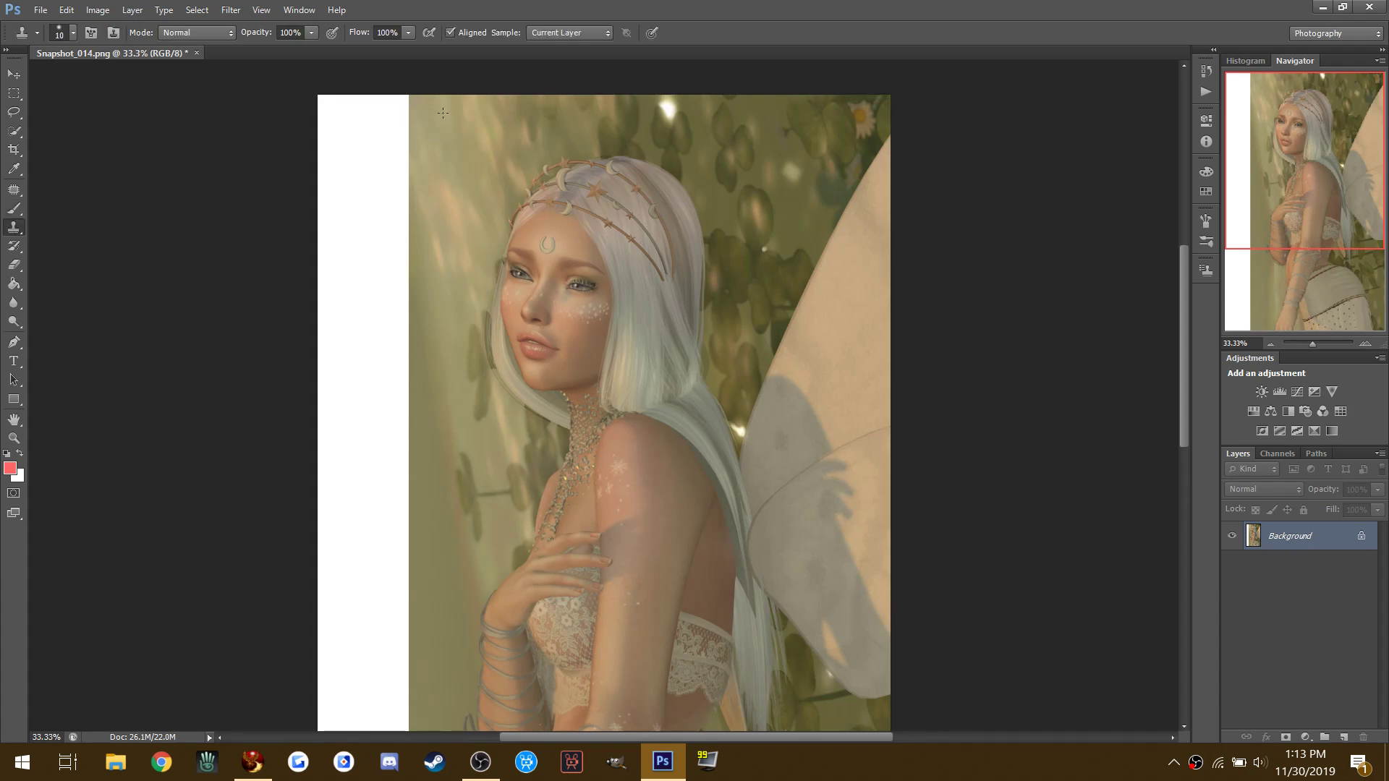
pyautogui.click(67, 10)
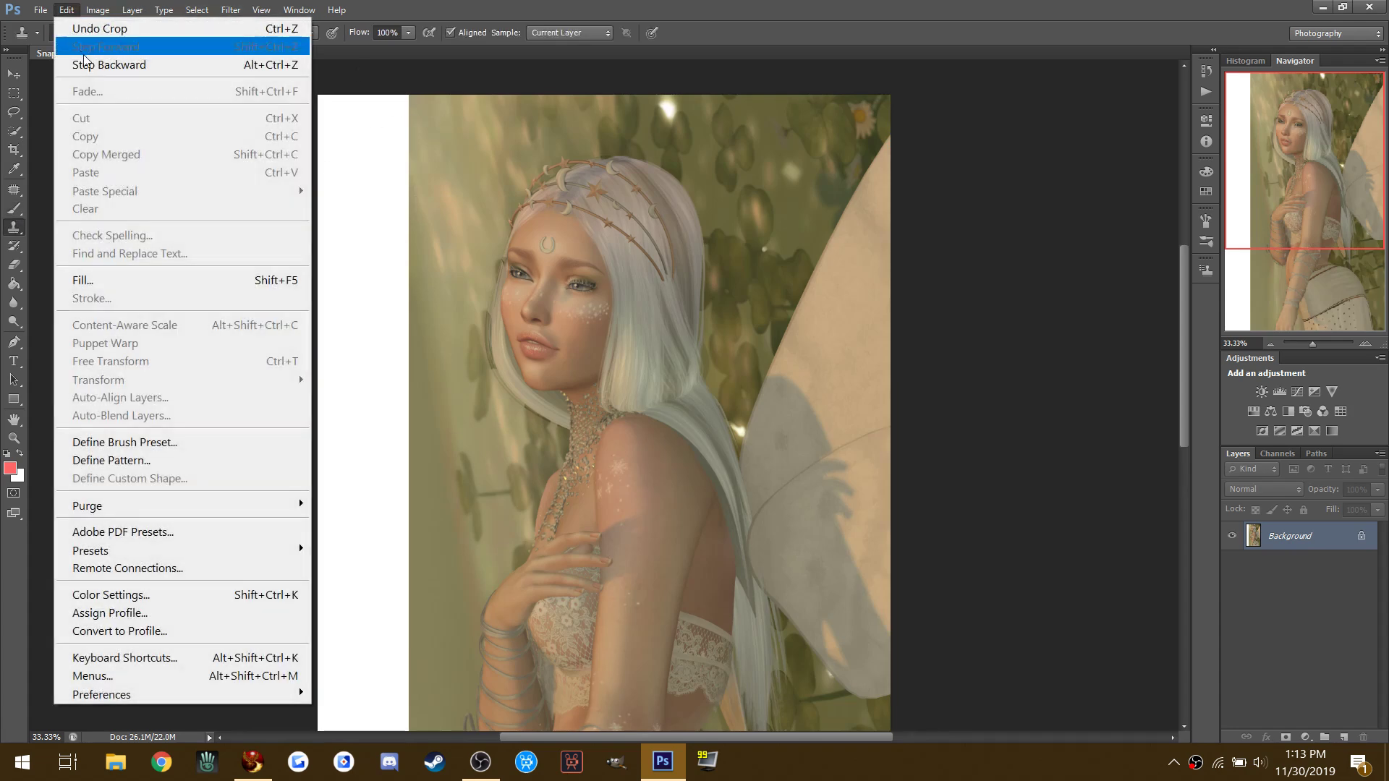
pyautogui.click(94, 63)
# Step: Duplicate the Background layer and extend the canvas with the Crop tool to add space in front of the avatar's face
pyautogui.hotkey('ctrl', 'j')
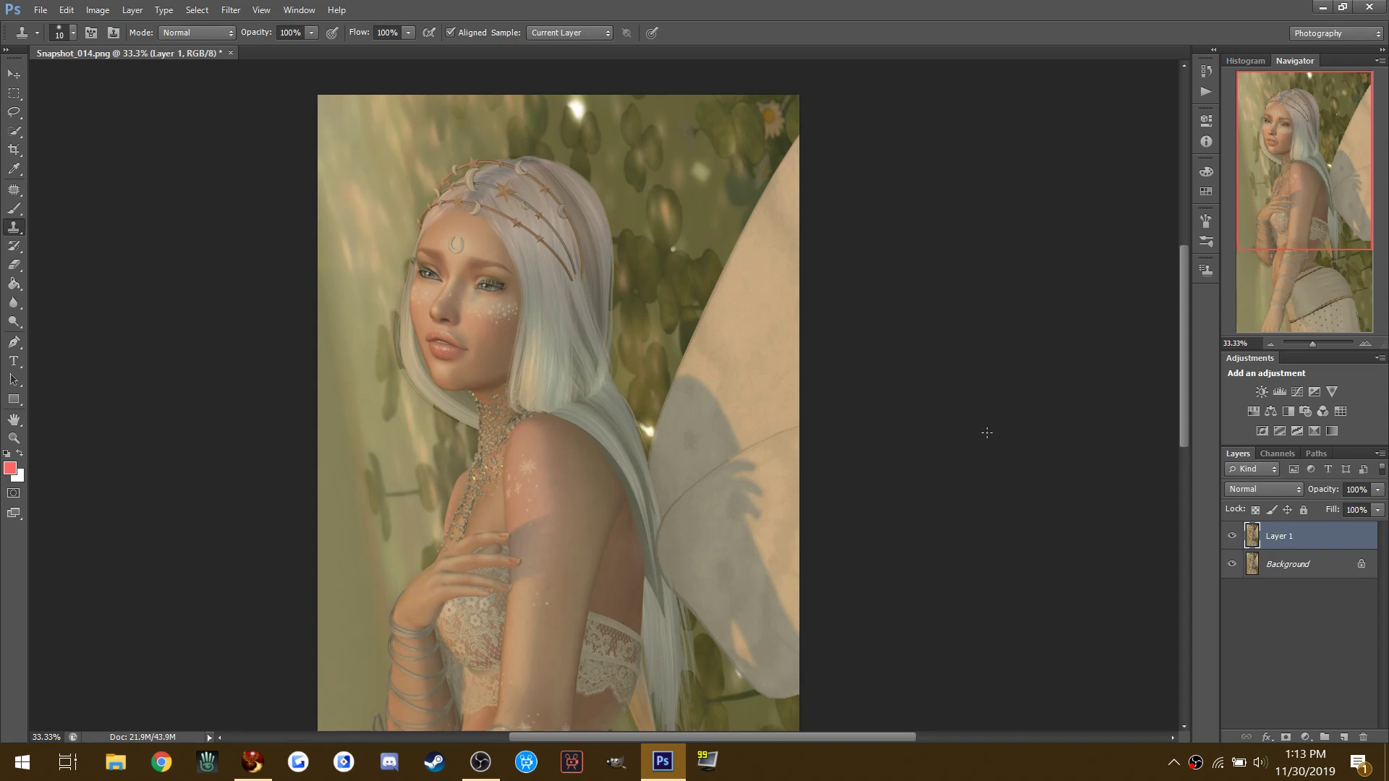
pyautogui.click(14, 150)
pyautogui.moveTo(313, 558); pyautogui.dragTo(266, 553)
pyautogui.press('Return')
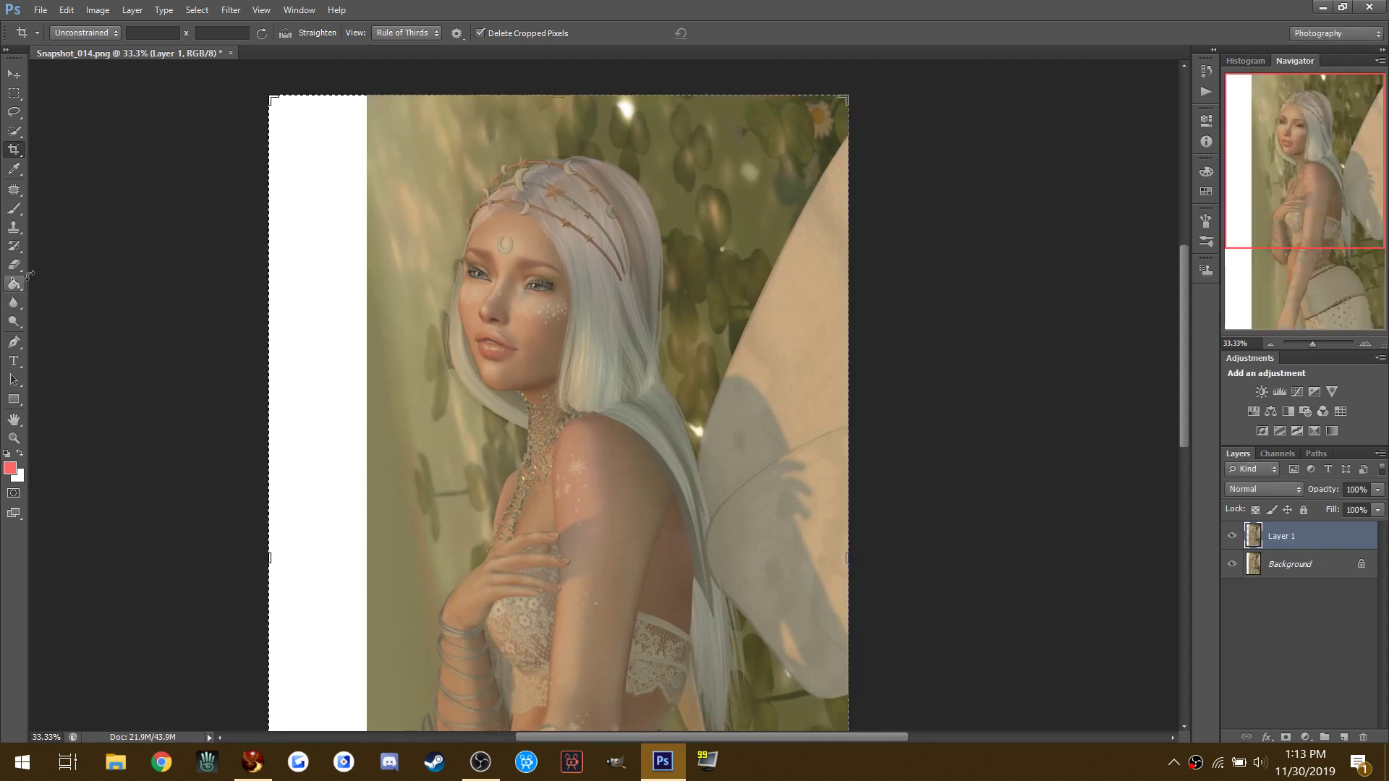
# Step: Clone the blurred background over the upper part of the white strip with a 400 px Clone Stamp, with Aligned turned off
pyautogui.click(15, 228)
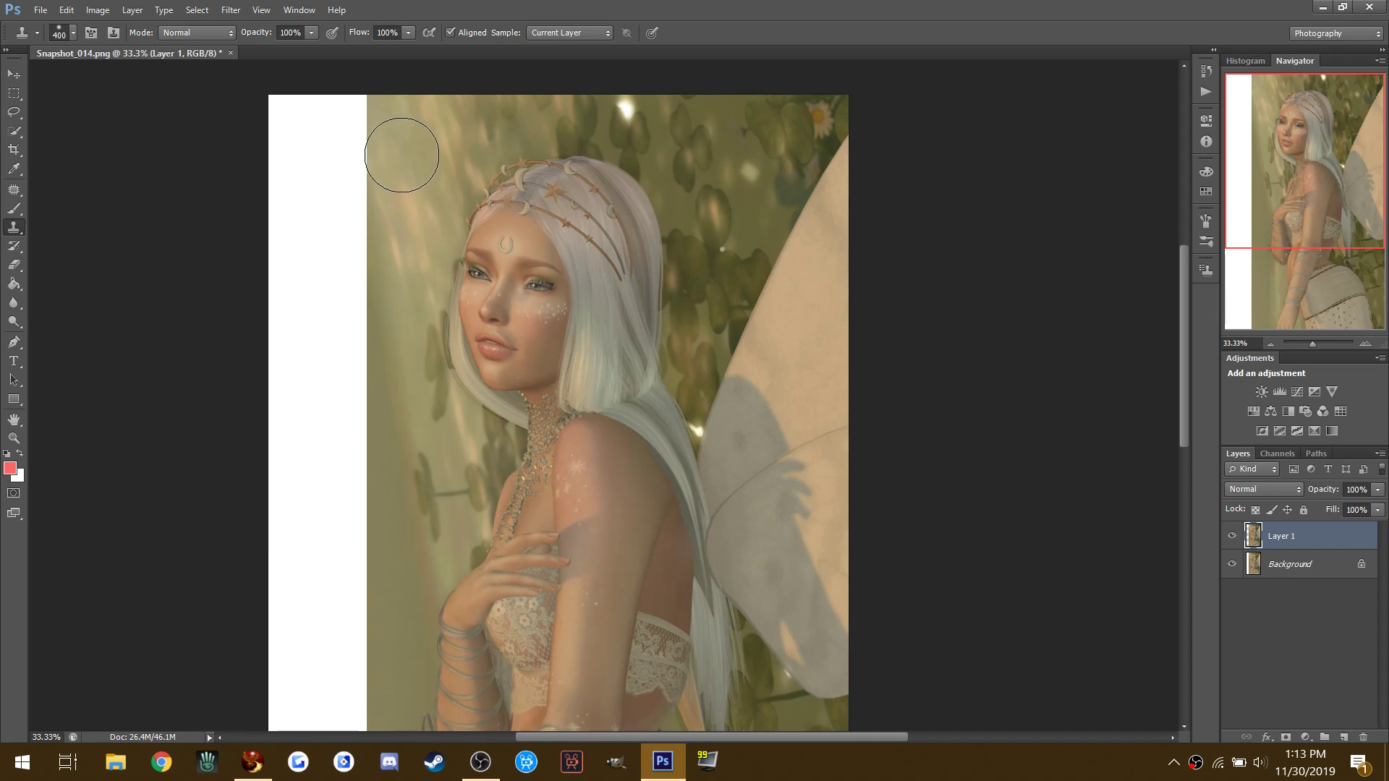
pyautogui.click(337, 149)
pyautogui.click(691, 298)
pyautogui.moveTo(350, 136)
pyautogui.mouseDown()
pyautogui.moveTo(326, 186)
pyautogui.moveTo(341, 263)
pyautogui.moveTo(336, 106)
pyautogui.moveTo(331, 165)
pyautogui.moveTo(351, 118)
pyautogui.moveTo(285, 154)
pyautogui.moveTo(273, 301)
pyautogui.moveTo(325, 285)
pyautogui.moveTo(335, 303)
pyautogui.moveTo(303, 501)
pyautogui.moveTo(285, 393)
pyautogui.moveTo(280, 496)
pyautogui.moveTo(345, 332)
pyautogui.moveTo(392, 404)
pyautogui.mouseUp()
pyautogui.moveTo(356, 295); pyautogui.dragTo(354, 533)
pyautogui.moveTo(370, 470); pyautogui.dragTo(351, 568)
pyautogui.press(']')
pyautogui.press(']')
pyautogui.press(']')
pyautogui.scroll(-3, 319, 341)
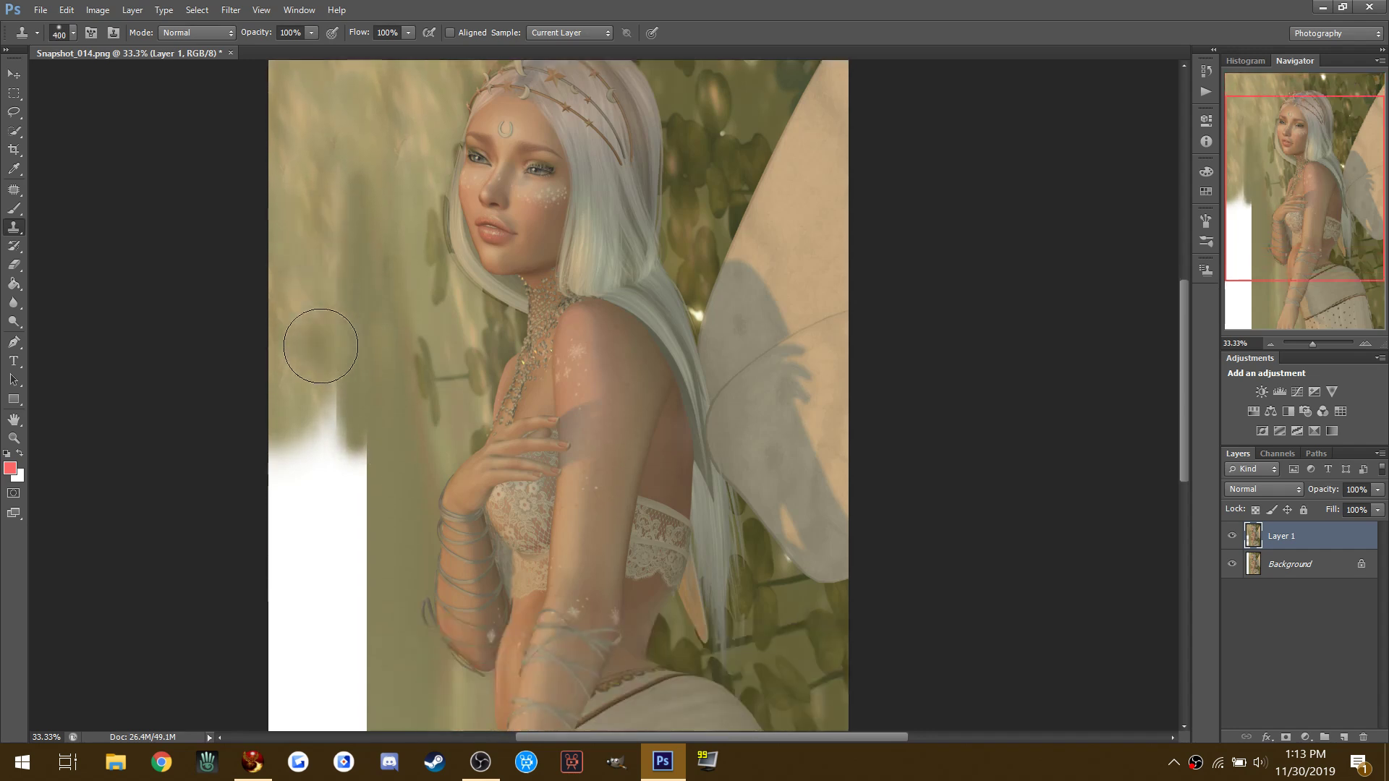
pyautogui.click(13, 208)
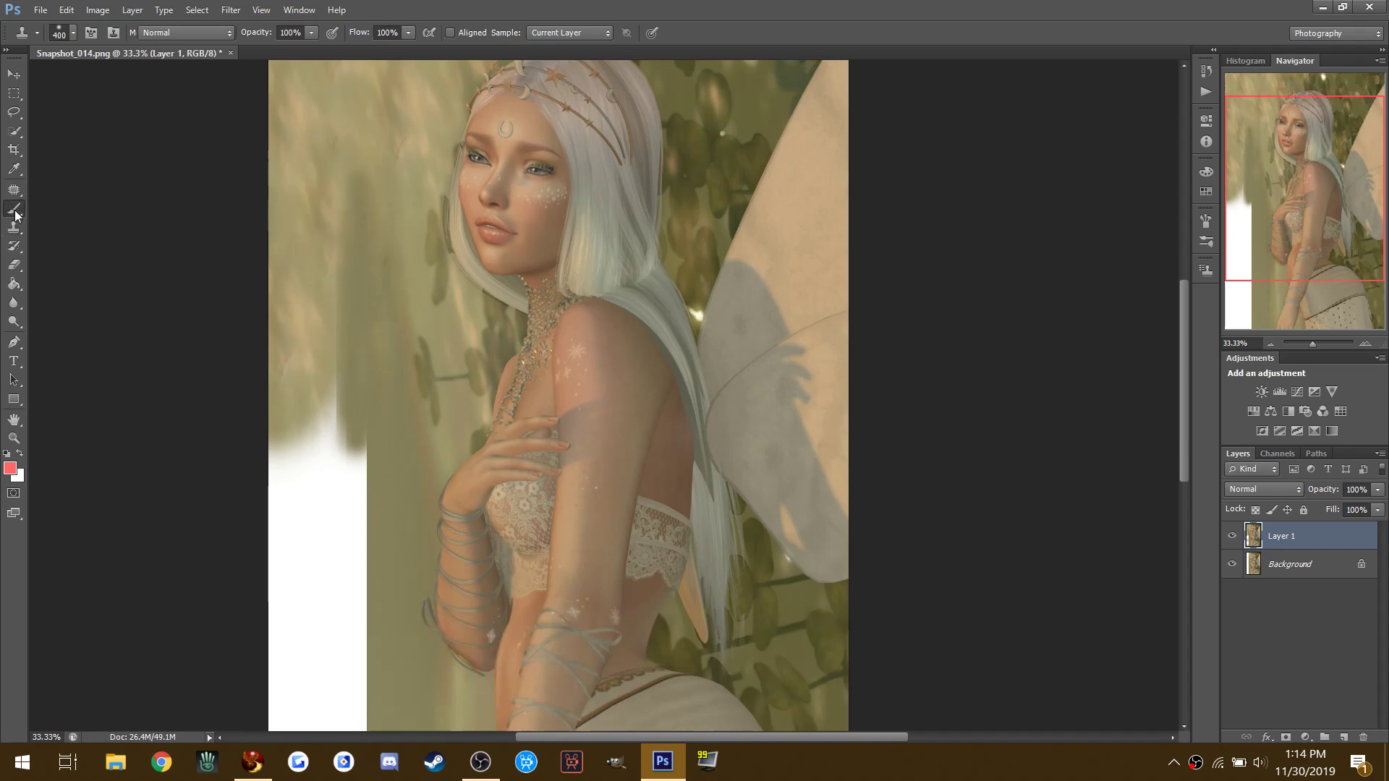
pyautogui.moveTo(319, 226); pyautogui.dragTo(329, 311)
pyautogui.moveTo(317, 471); pyautogui.dragTo(316, 477)
pyautogui.click(67, 11)
pyautogui.click(72, 65)
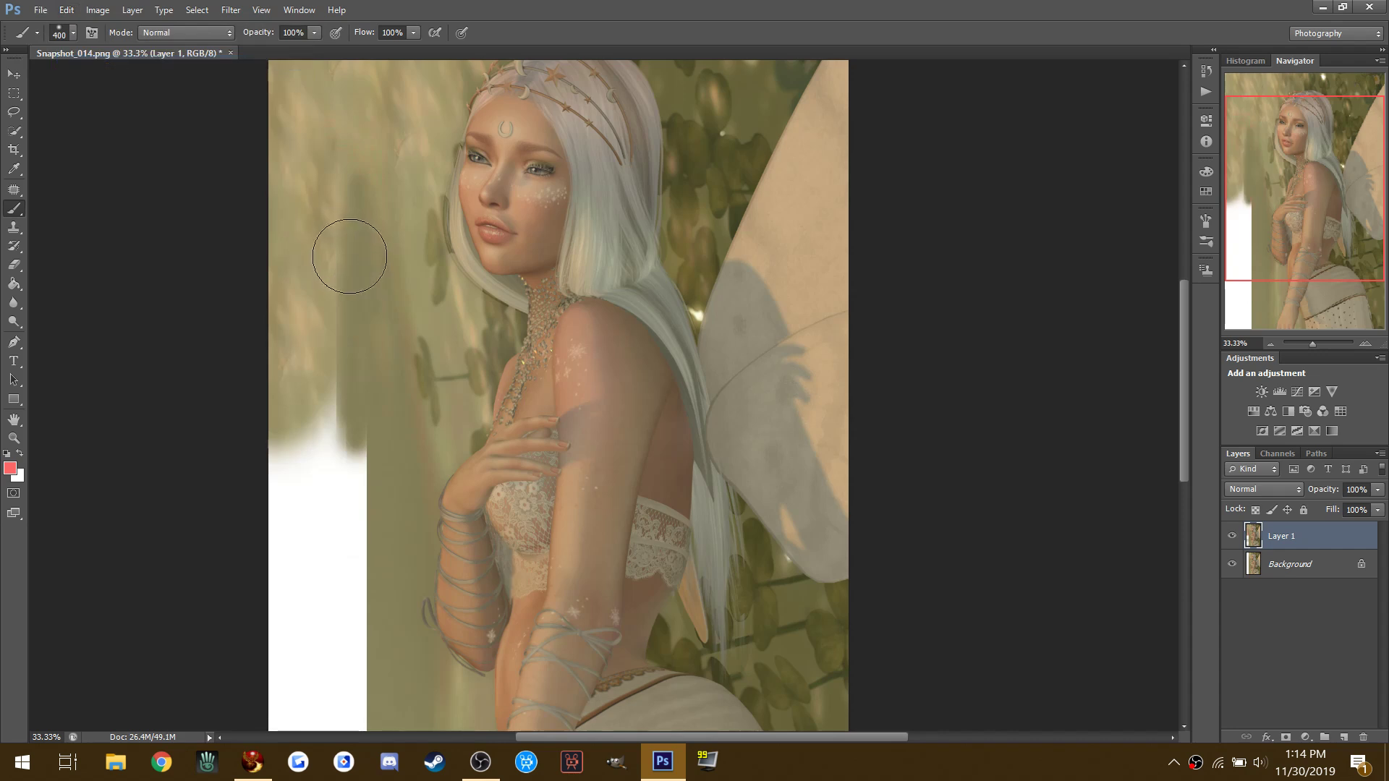
# Step: Paint the remaining white strip down to the image's lower edge in sampled olive green with a 400 px brush
pyautogui.scroll(-2, 351, 259)
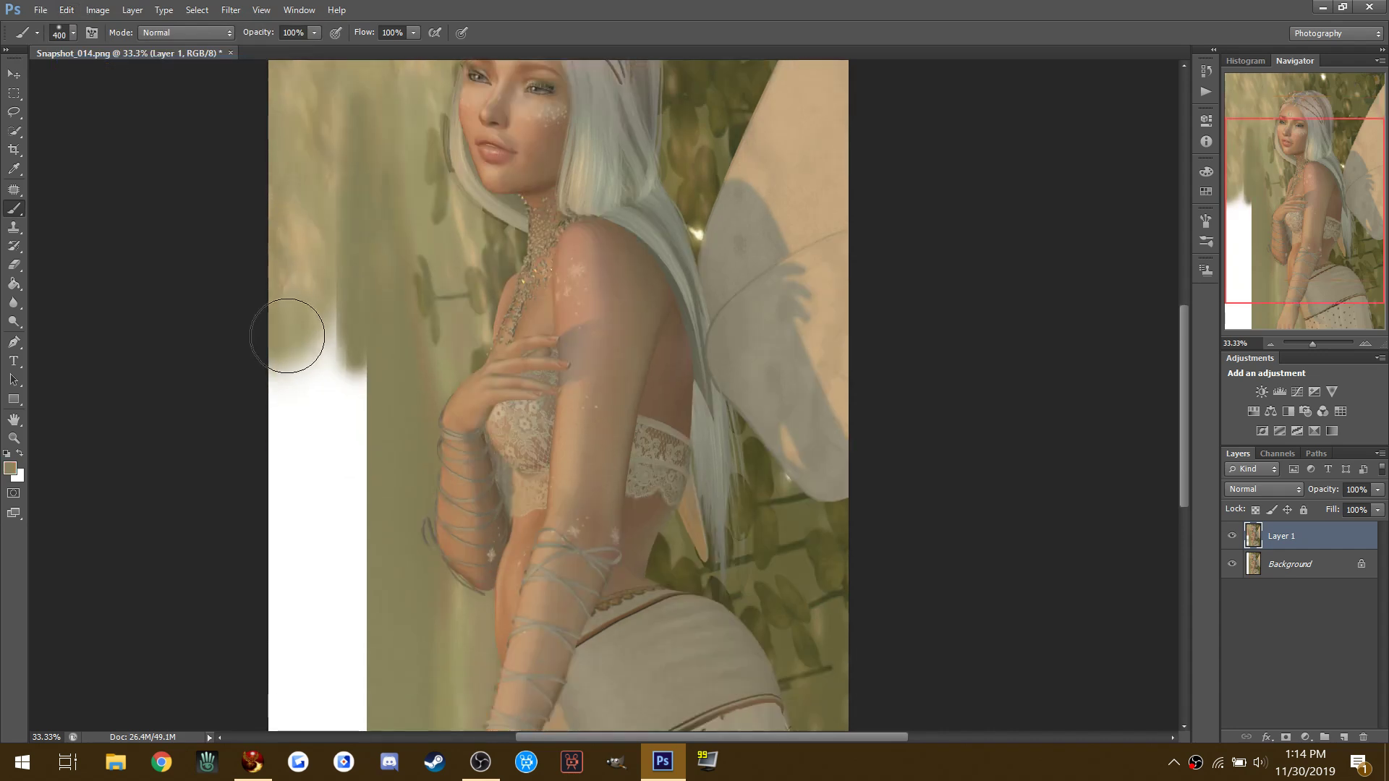
pyautogui.moveTo(331, 242)
pyautogui.mouseDown()
pyautogui.moveTo(328, 583)
pyautogui.moveTo(280, 499)
pyautogui.moveTo(323, 436)
pyautogui.moveTo(336, 326)
pyautogui.mouseUp()
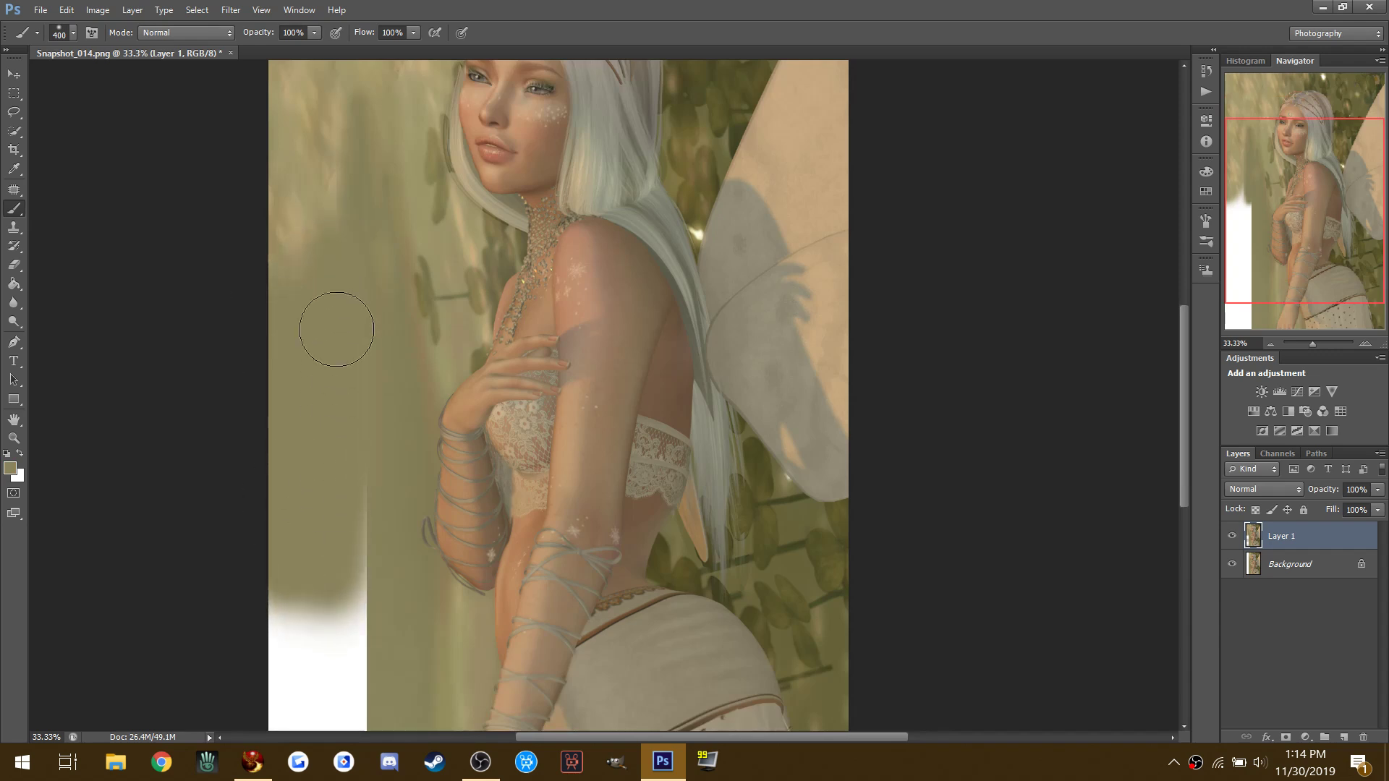
pyautogui.scroll(-4, 332, 412)
pyautogui.moveTo(332, 412)
pyautogui.mouseDown()
pyautogui.moveTo(325, 612)
pyautogui.moveTo(335, 377)
pyautogui.moveTo(254, 740)
pyautogui.moveTo(325, 548)
pyautogui.moveTo(350, 564)
pyautogui.moveTo(270, 360)
pyautogui.mouseUp()
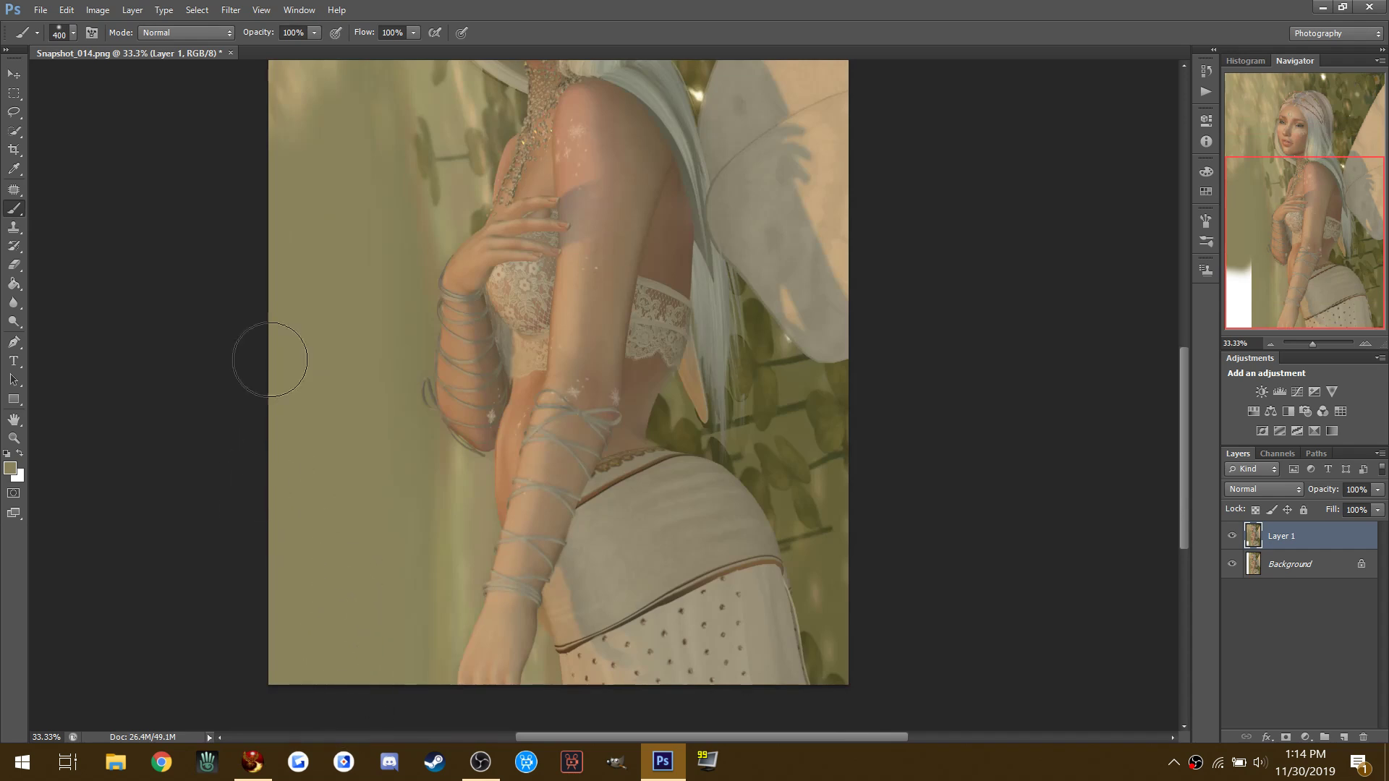
# Step: Lower the brush opacity to 42% and blend the cloned background in front of the face with olive green strokes
pyautogui.scroll(9, 279, 311)
pyautogui.click(314, 34)
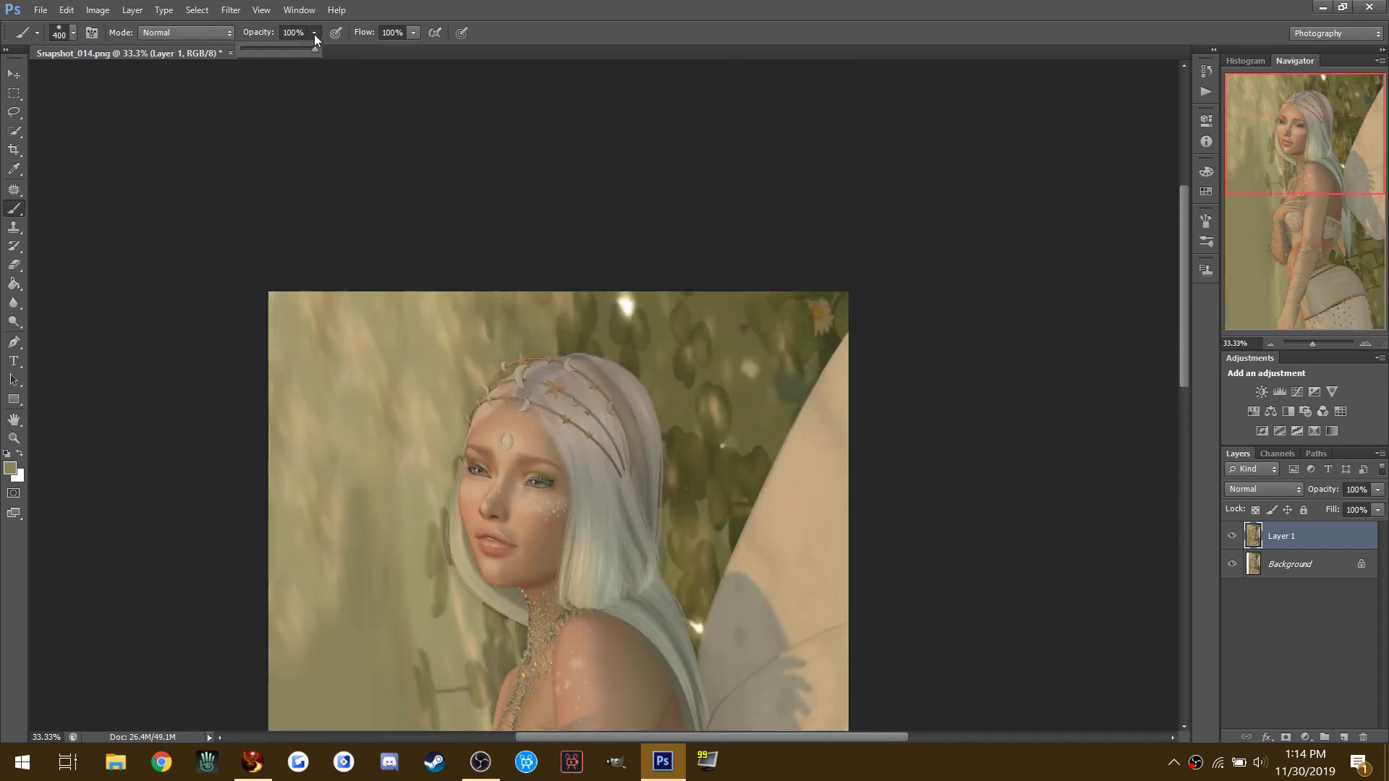
pyautogui.moveTo(302, 474)
pyautogui.mouseDown()
pyautogui.moveTo(341, 527)
pyautogui.moveTo(366, 332)
pyautogui.moveTo(310, 651)
pyautogui.moveTo(264, 644)
pyautogui.moveTo(409, 301)
pyautogui.moveTo(258, 313)
pyautogui.mouseUp()
pyautogui.scroll(-5, 254, 312)
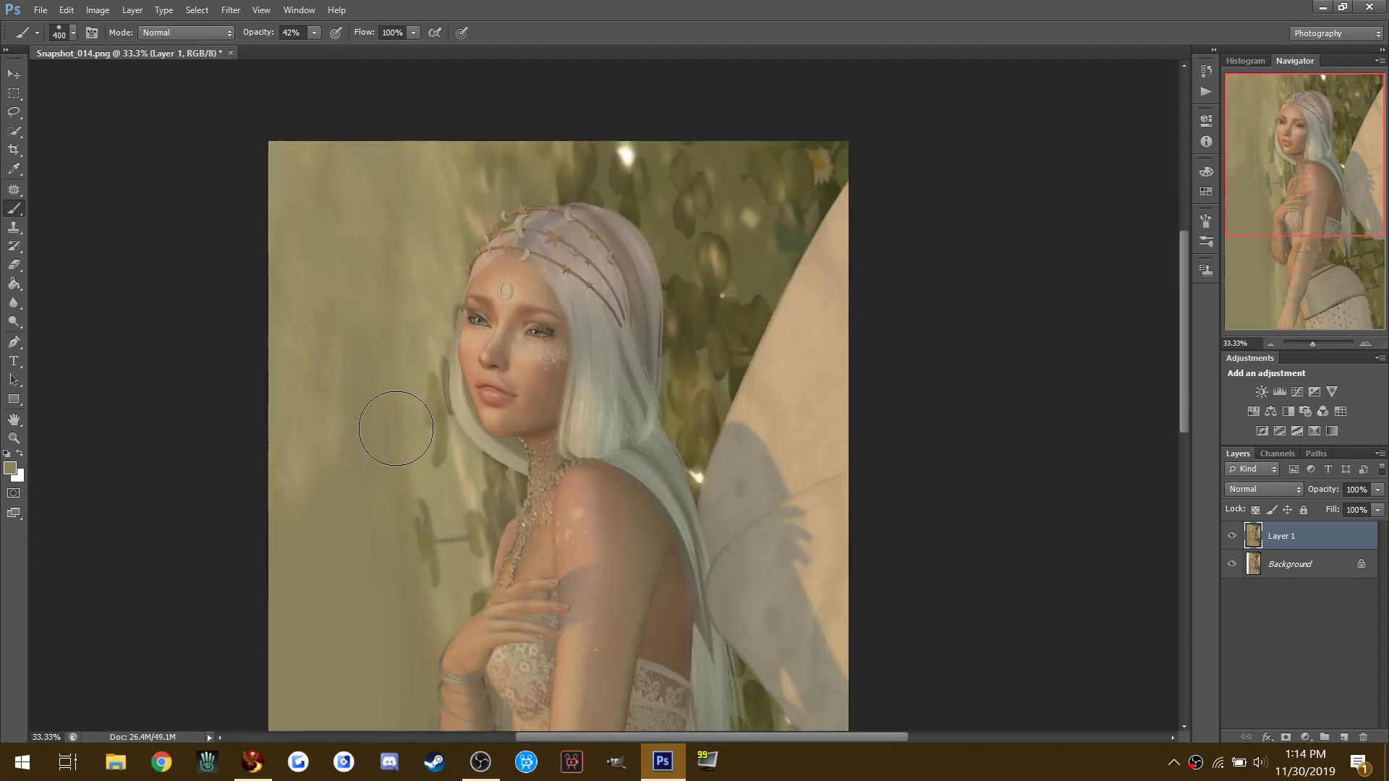
pyautogui.scroll(-2, 397, 454)
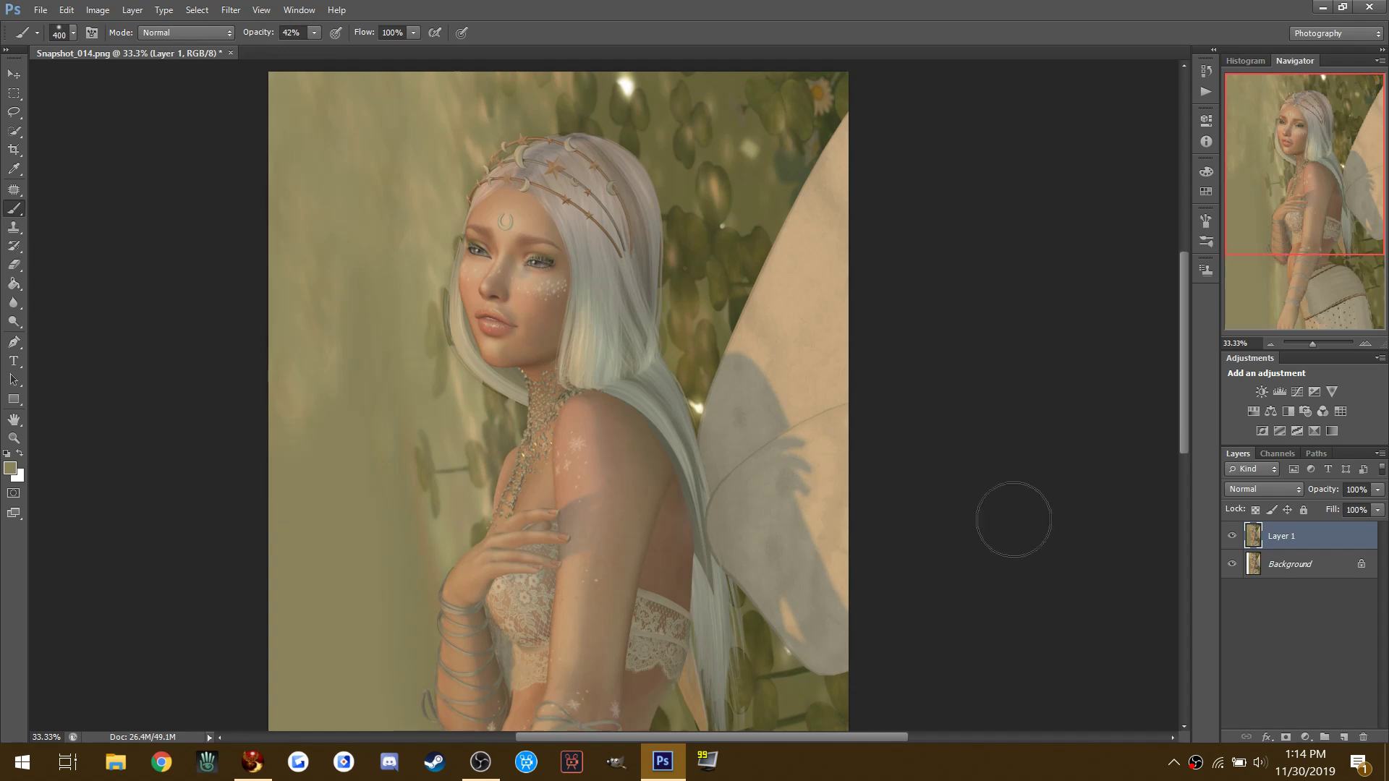
pyautogui.scroll(-3, 969, 450)
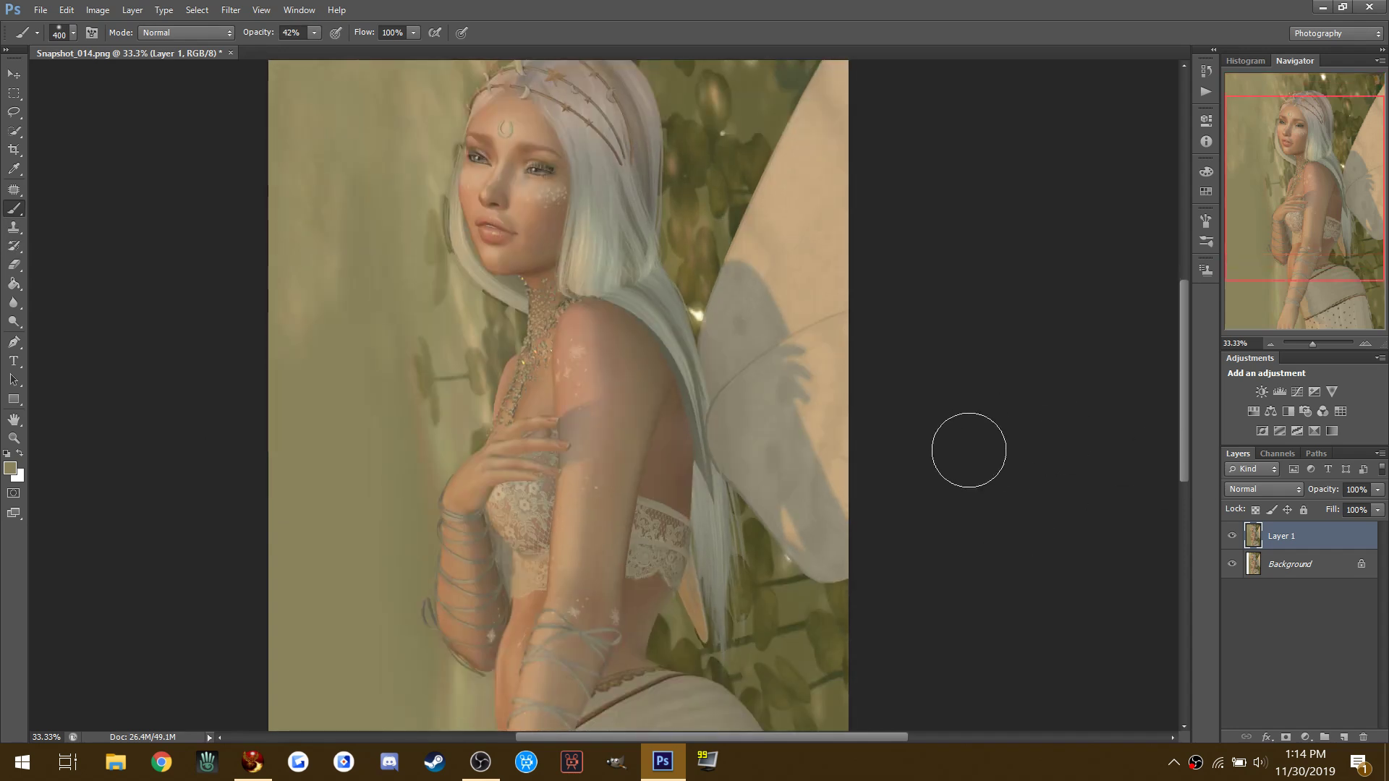
# Step: Duplicate Layer 1 and brighten the face with a 90 px Dodge brush set to Highlights at 20% exposure
pyautogui.hotkey('ctrl', 'j')
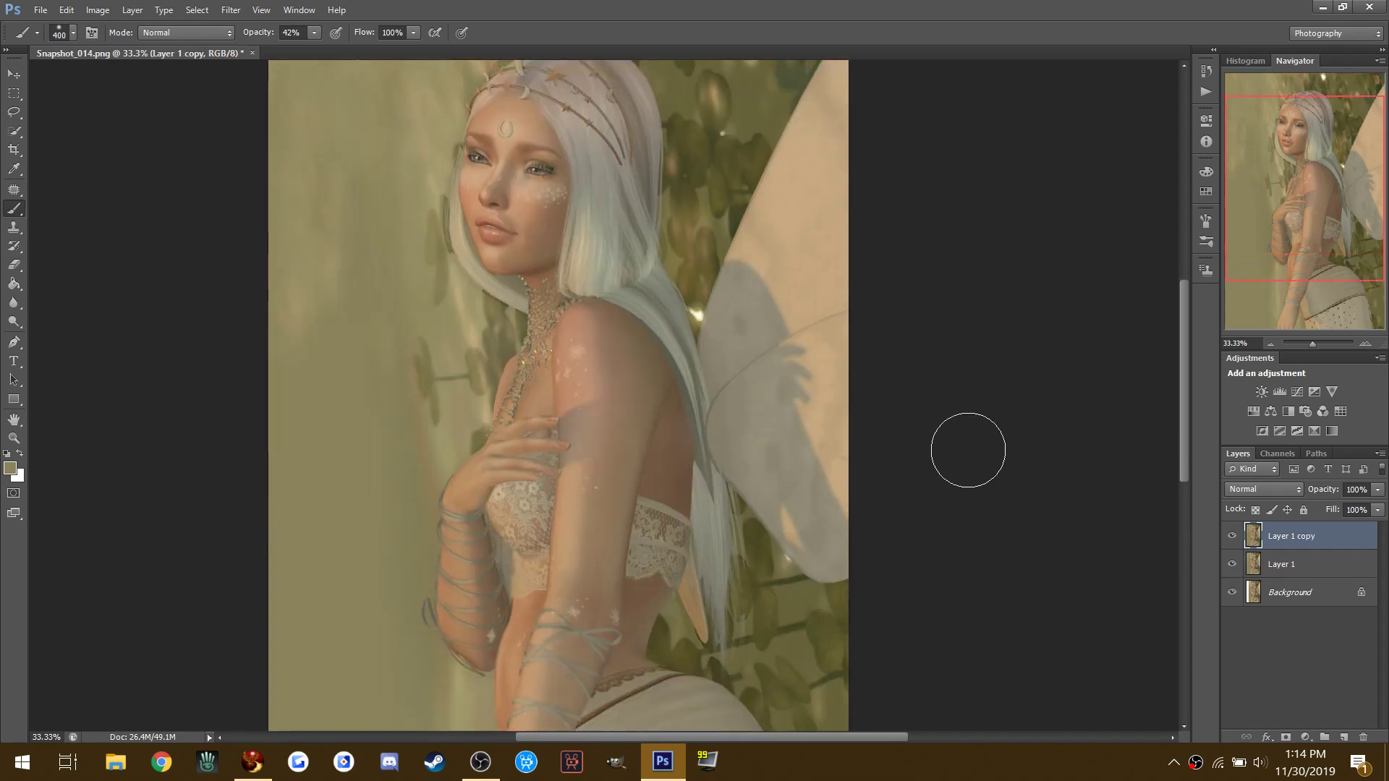
pyautogui.click(24, 328)
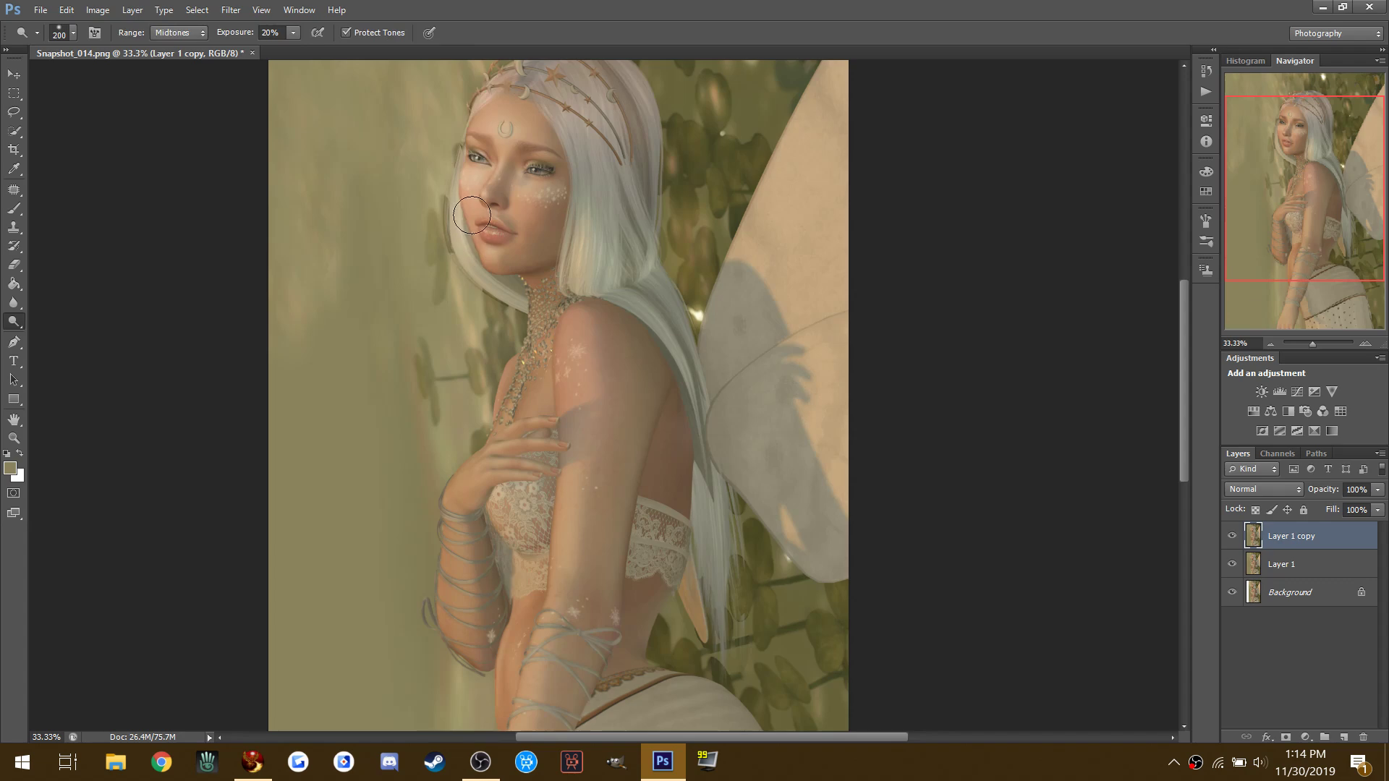
pyautogui.click(66, 10)
pyautogui.click(179, 33)
pyautogui.click(178, 33)
pyautogui.click(171, 80)
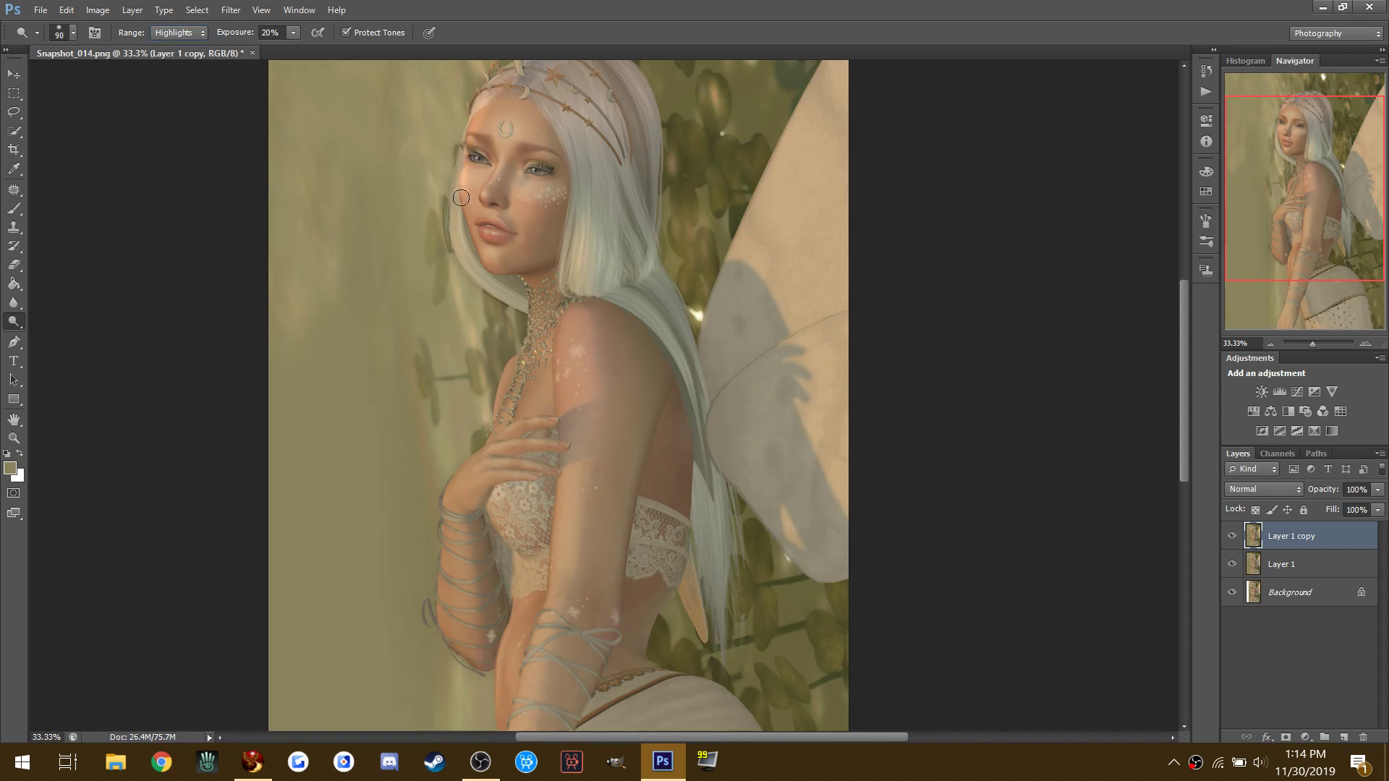
pyautogui.click(66, 10)
pyautogui.click(101, 62)
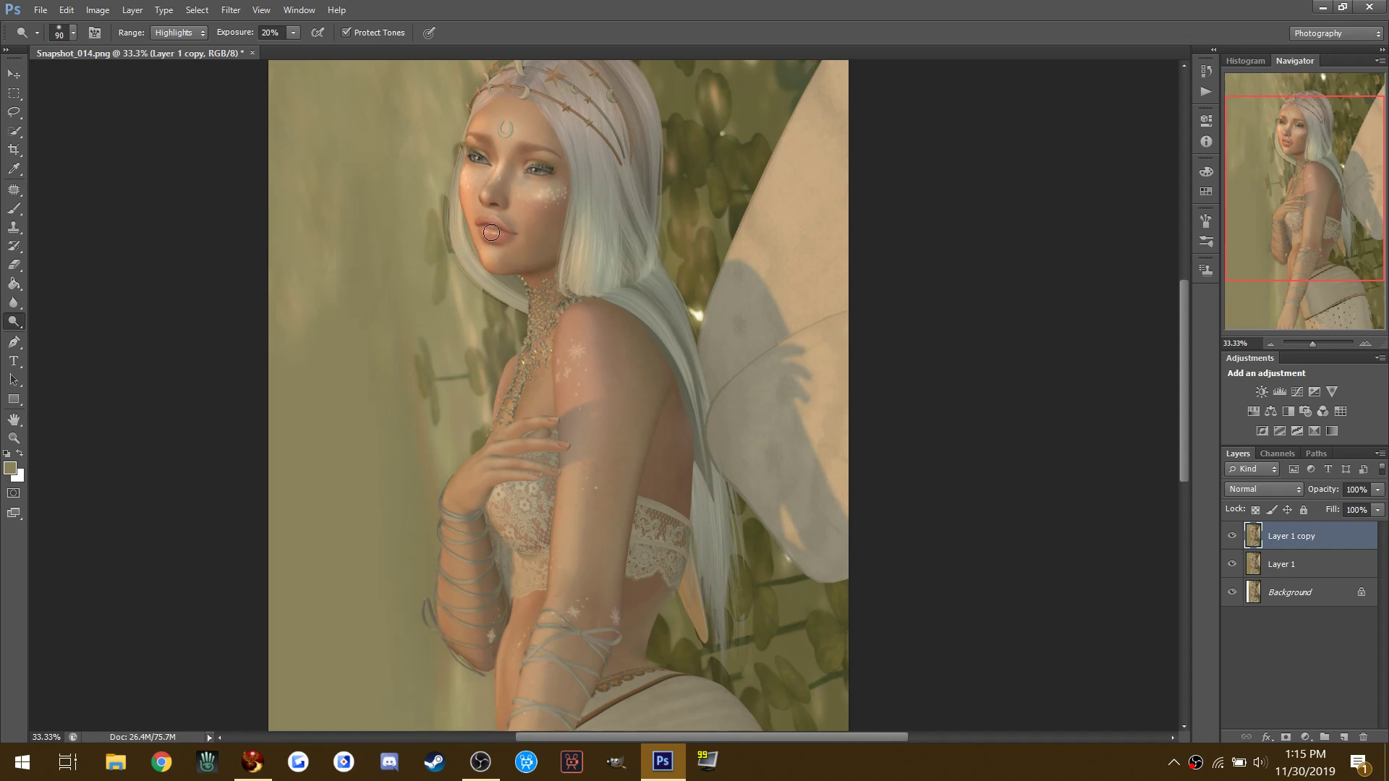
# Step: Brighten the avatar's arm and the plain background in front of her with a 200 px Dodge brush set to Midtones at 20% exposure
pyautogui.scroll(-3, 616, 325)
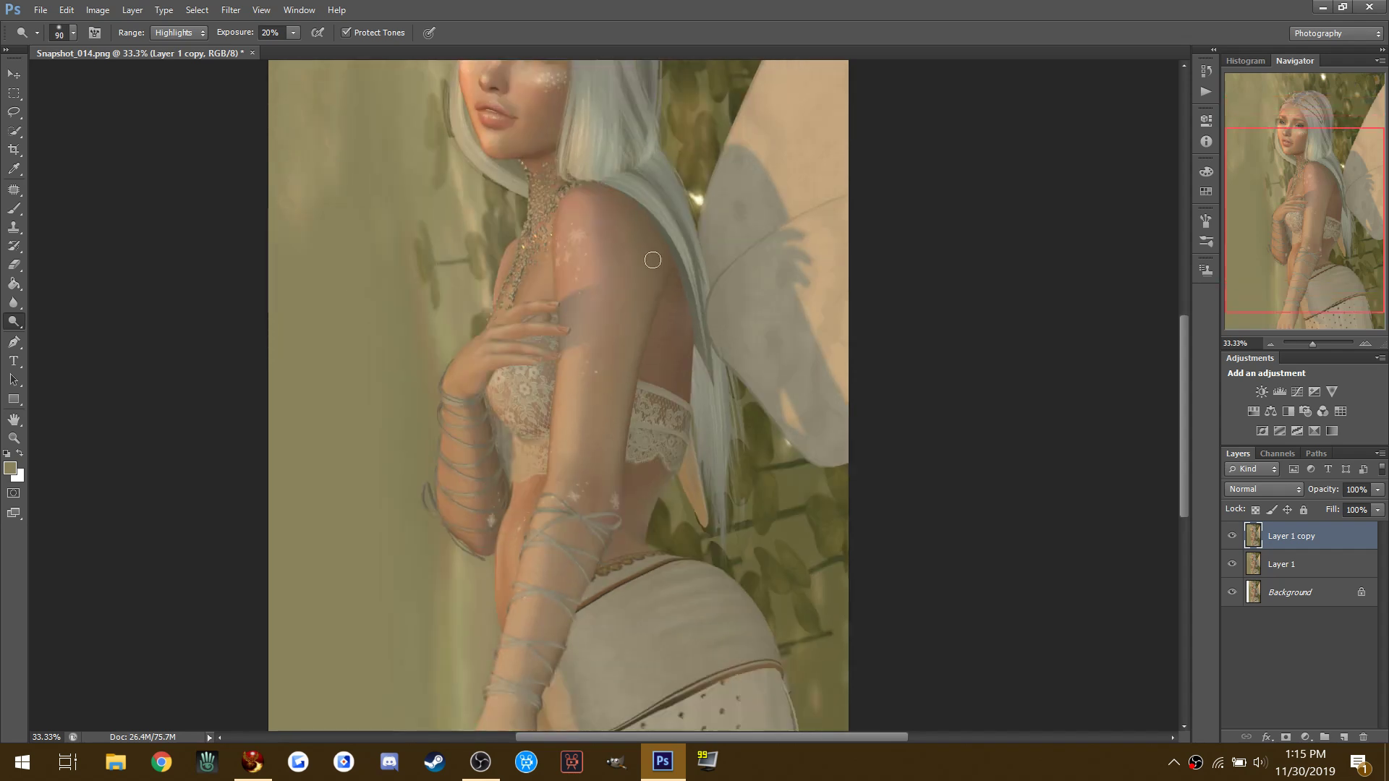
pyautogui.click(180, 33)
pyautogui.click(171, 61)
pyautogui.scroll(3, 476, 207)
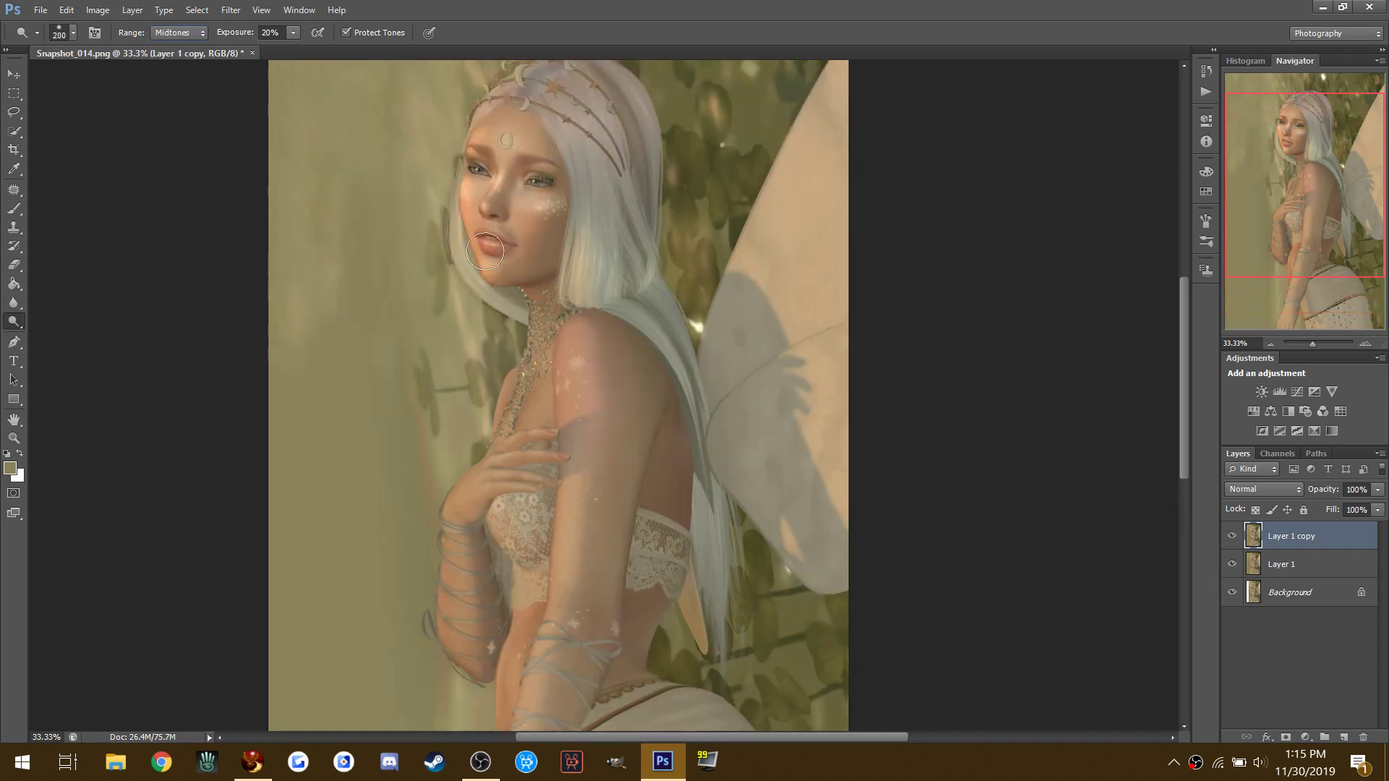
pyautogui.scroll(-3, 501, 130)
pyautogui.moveTo(573, 263)
pyautogui.mouseDown()
pyautogui.moveTo(595, 452)
pyautogui.moveTo(590, 335)
pyautogui.mouseUp()
pyautogui.moveTo(591, 234); pyautogui.dragTo(572, 550)
pyautogui.scroll(-3, 571, 550)
pyautogui.scroll(4, 305, 596)
pyautogui.scroll(2, 305, 597)
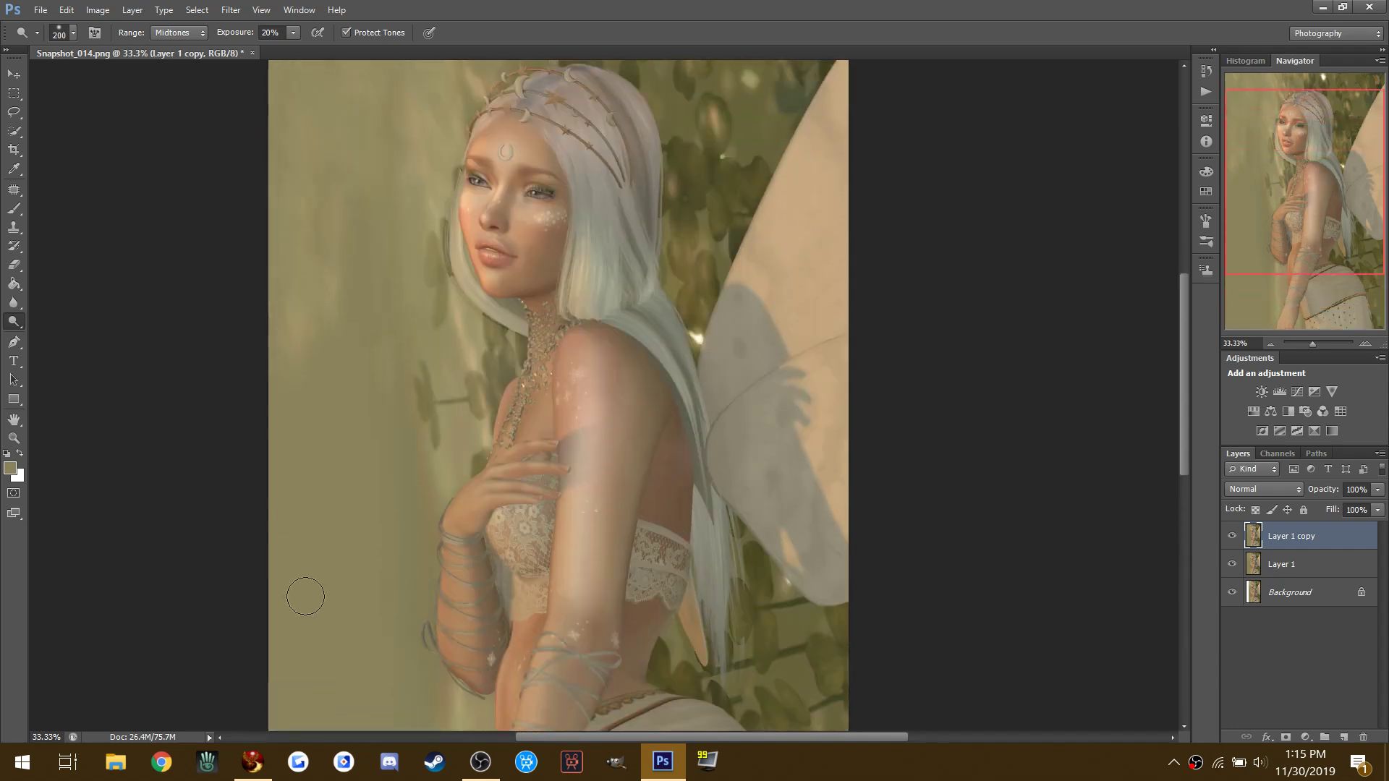
pyautogui.moveTo(314, 148); pyautogui.dragTo(283, 515)
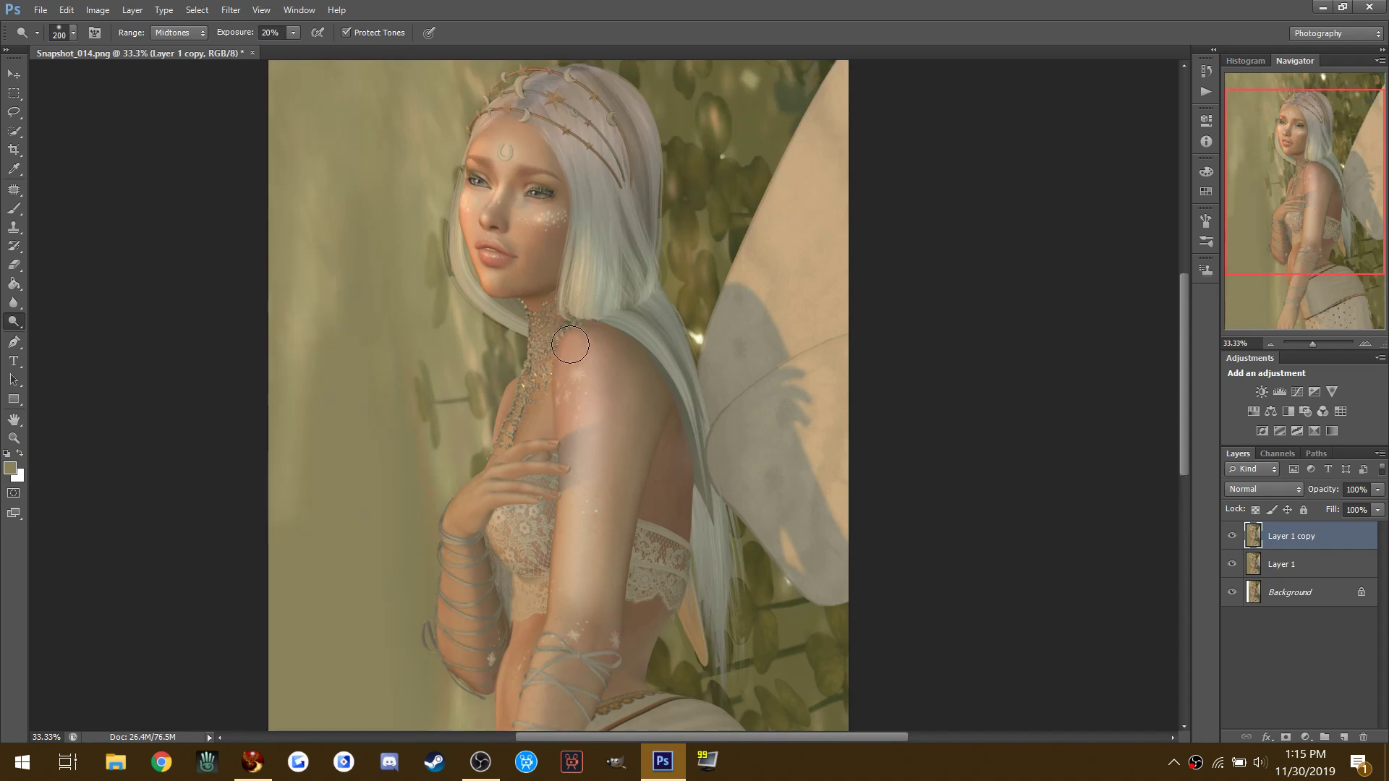
# Step: Brighten the raised forearm and the front edge of the skirt with the 200 px Dodge brush set to Midtones at 20% exposure
pyautogui.scroll(-3, 570, 414)
pyautogui.moveTo(447, 437)
pyautogui.mouseDown()
pyautogui.moveTo(447, 568)
pyautogui.moveTo(467, 427)
pyautogui.mouseUp()
pyautogui.scroll(-2, 499, 382)
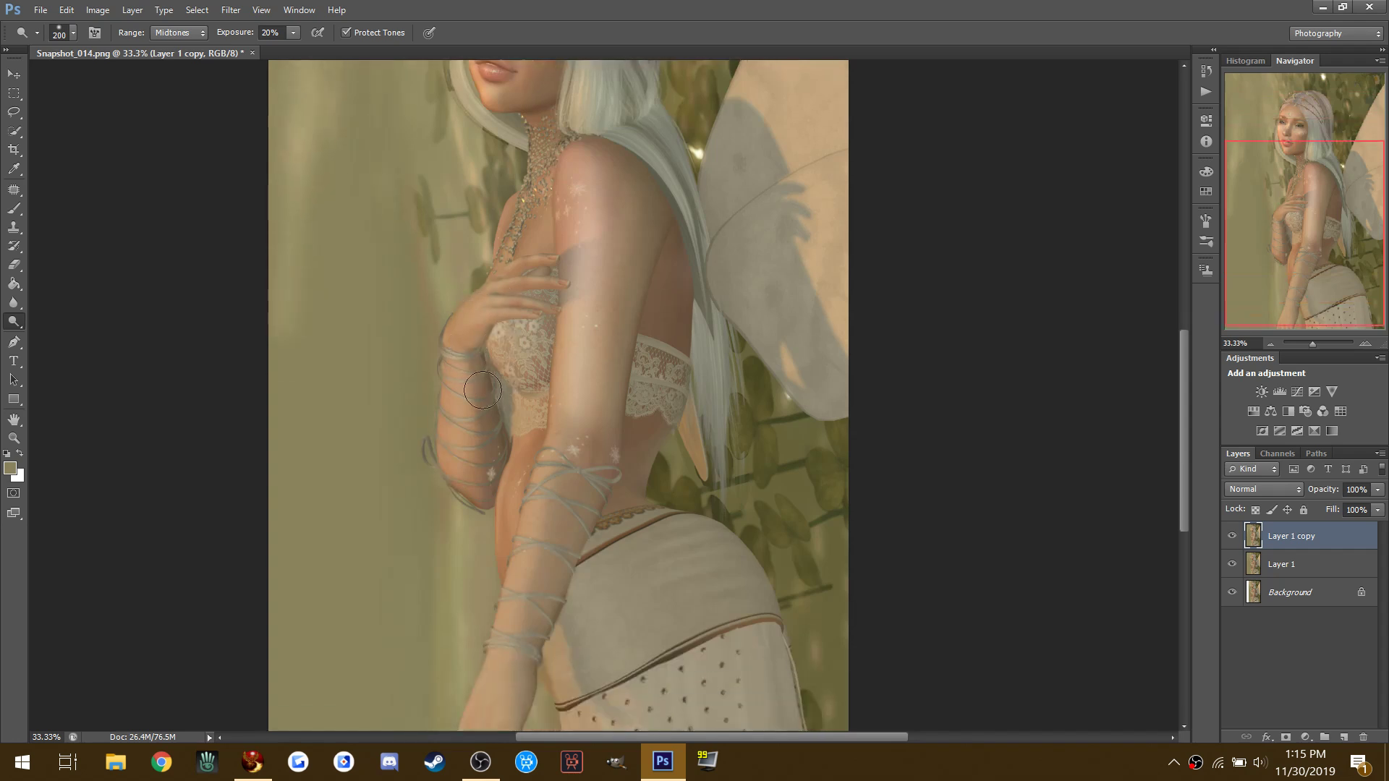
pyautogui.scroll(-2, 613, 513)
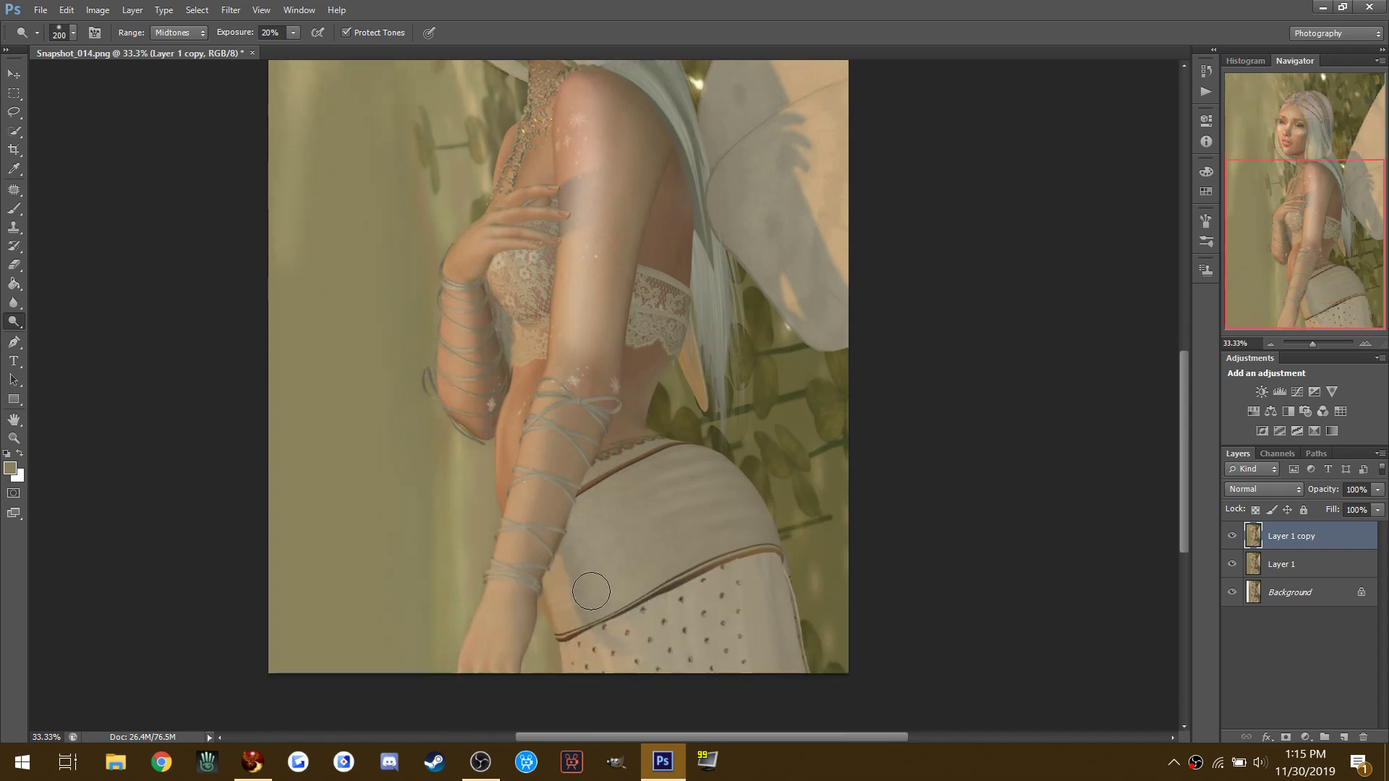
pyautogui.moveTo(561, 548); pyautogui.dragTo(567, 604)
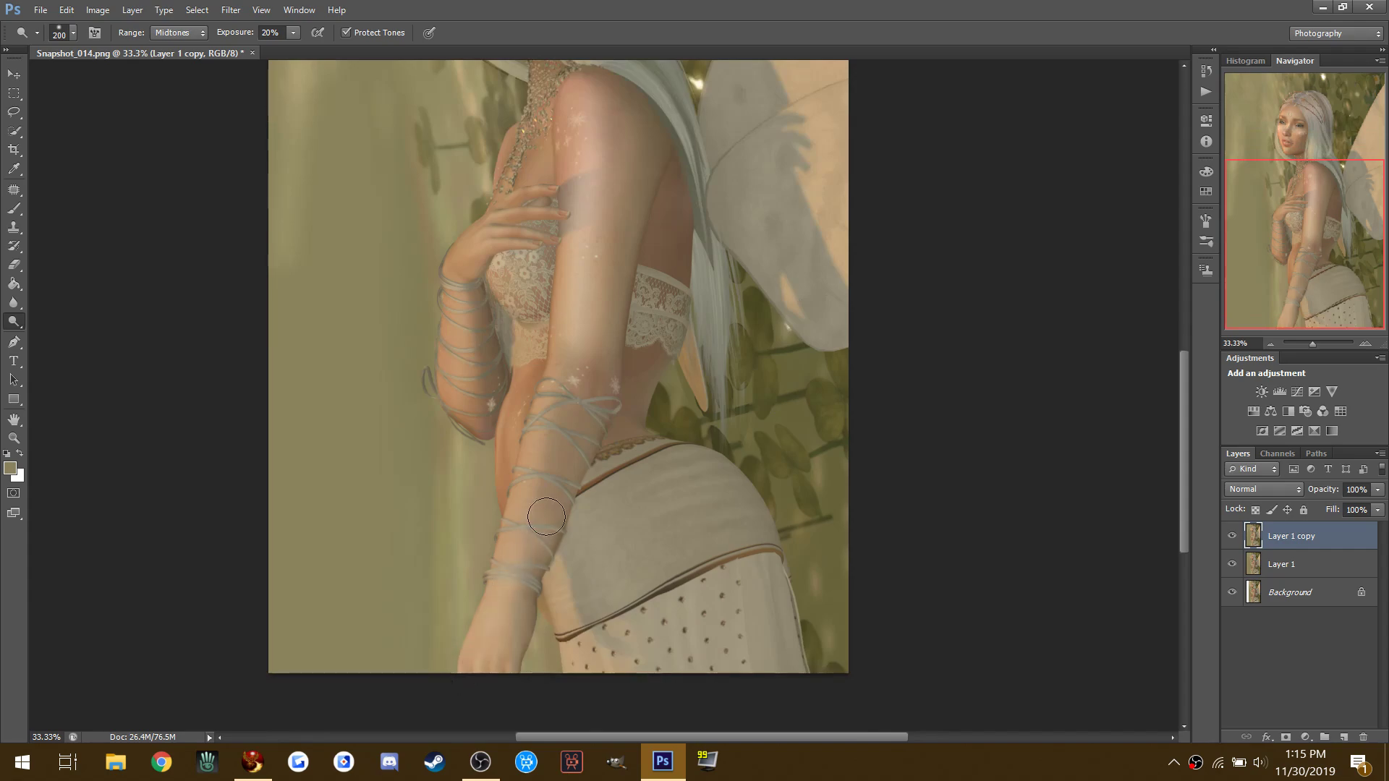
# Step: Switch to Firestorm and remove the avatar's wings while keeping the pose and camera view
pyautogui.click(252, 761)
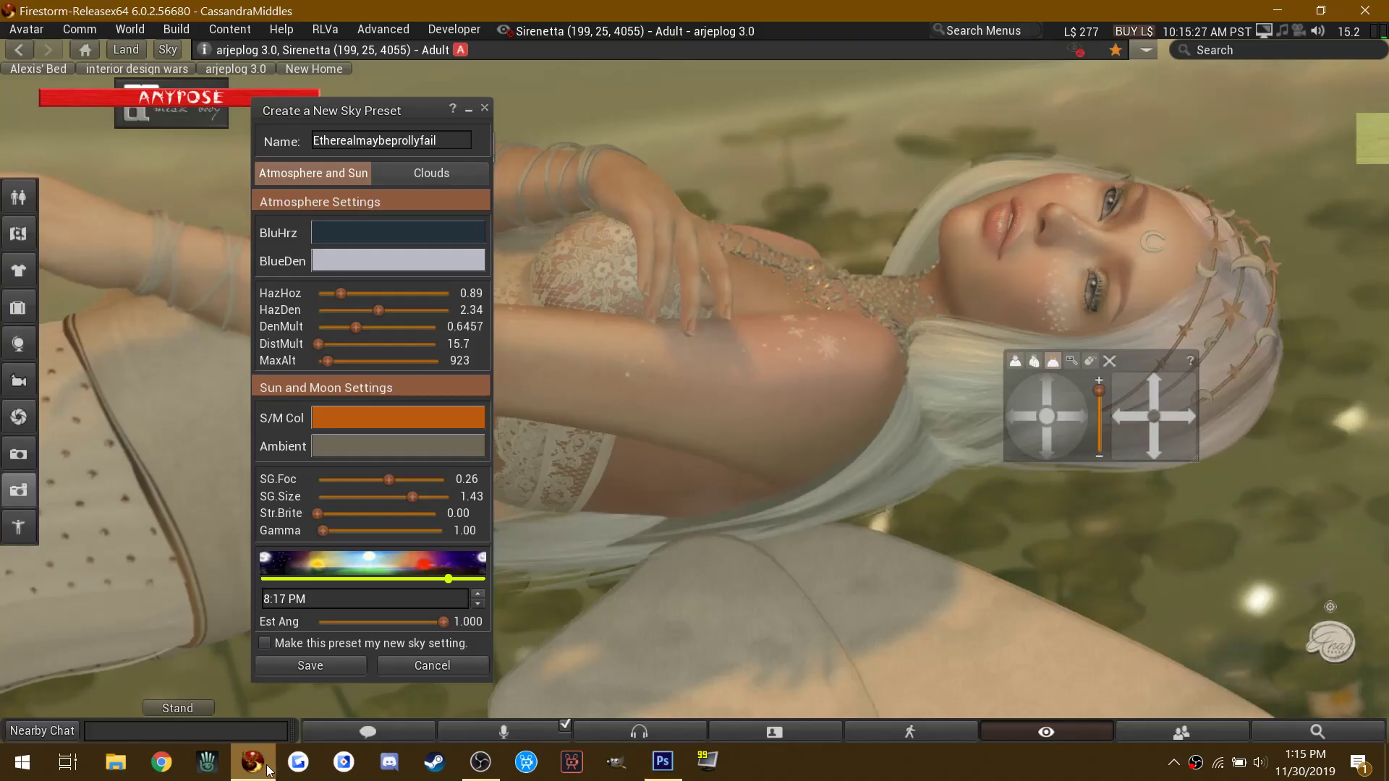
pyautogui.rightClick(784, 557)
pyautogui.click(745, 557)
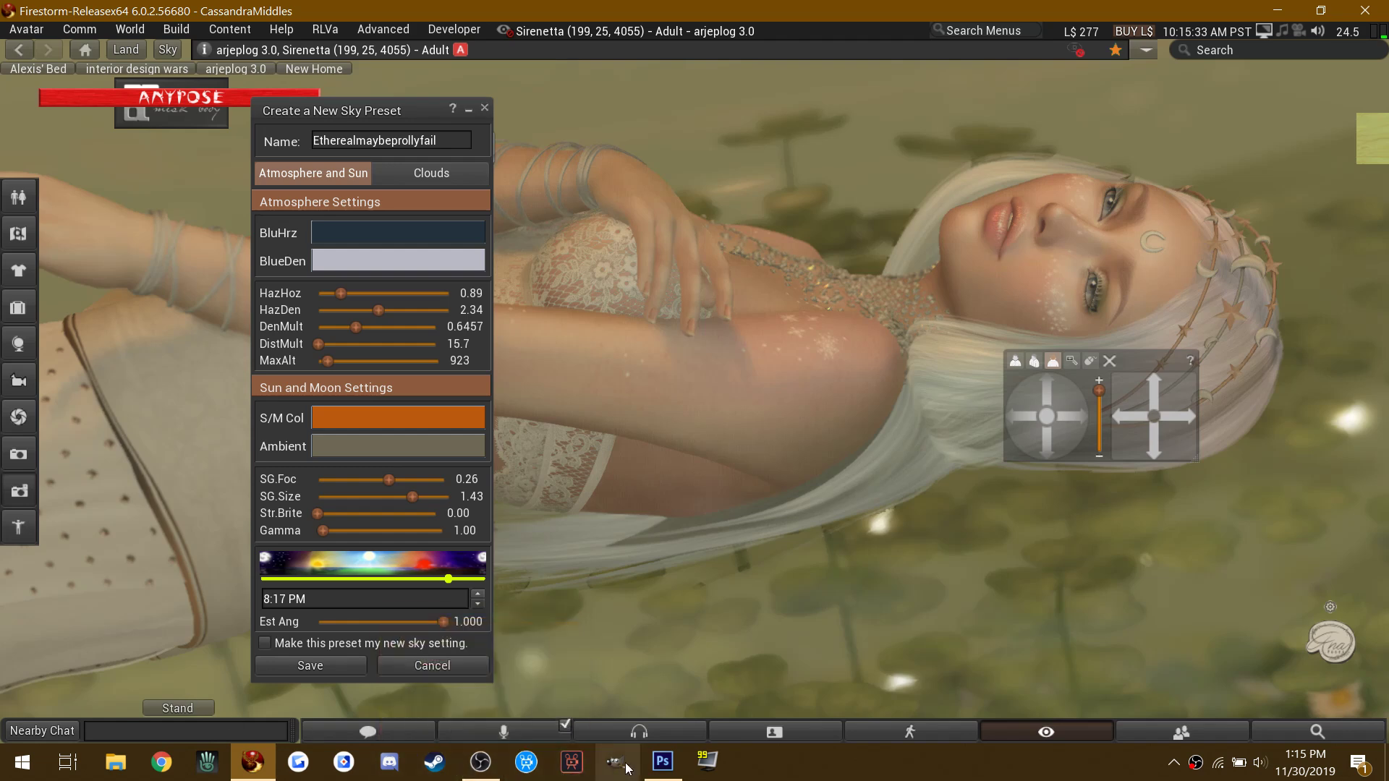
# Step: Return to Photoshop and open Snapshot_015 from the Desktop
pyautogui.click(668, 765)
pyautogui.scroll(5, 222, 293)
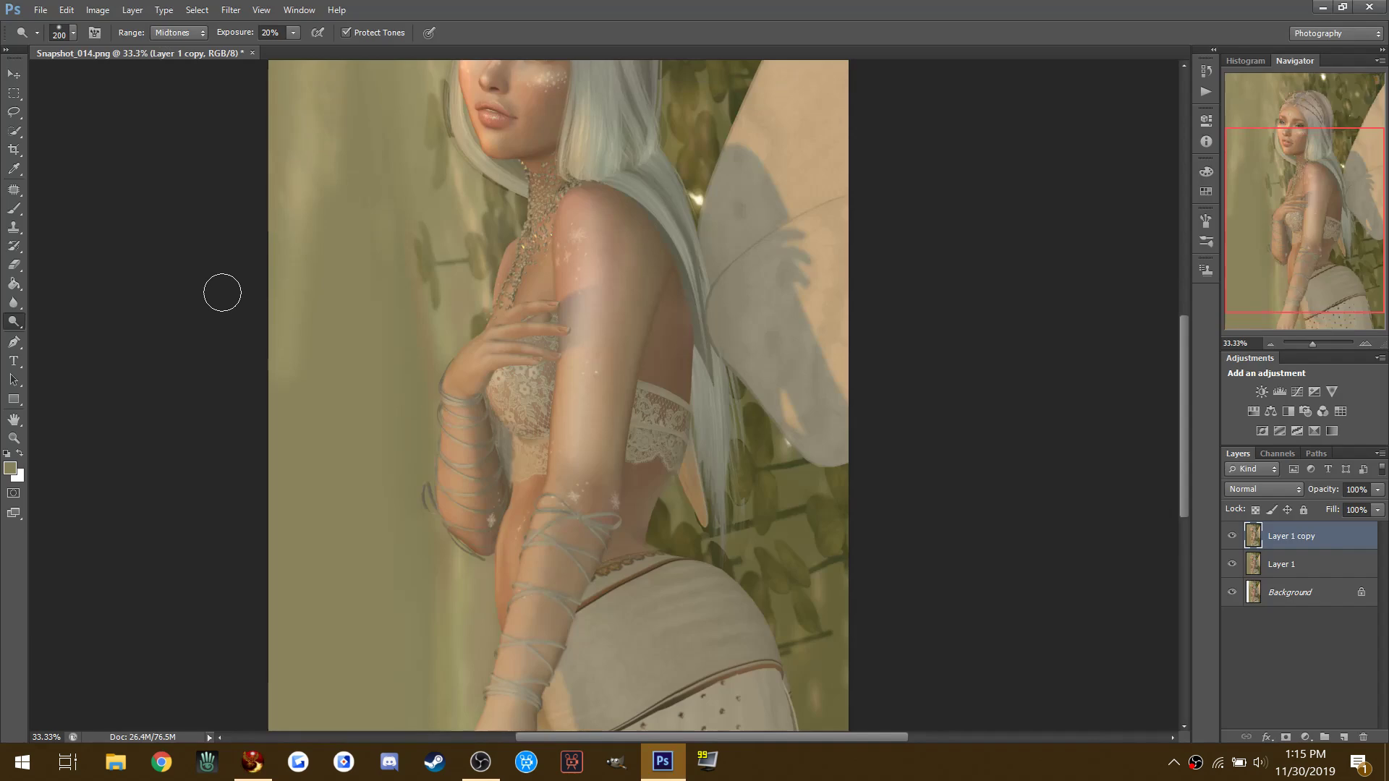
pyautogui.click(40, 10)
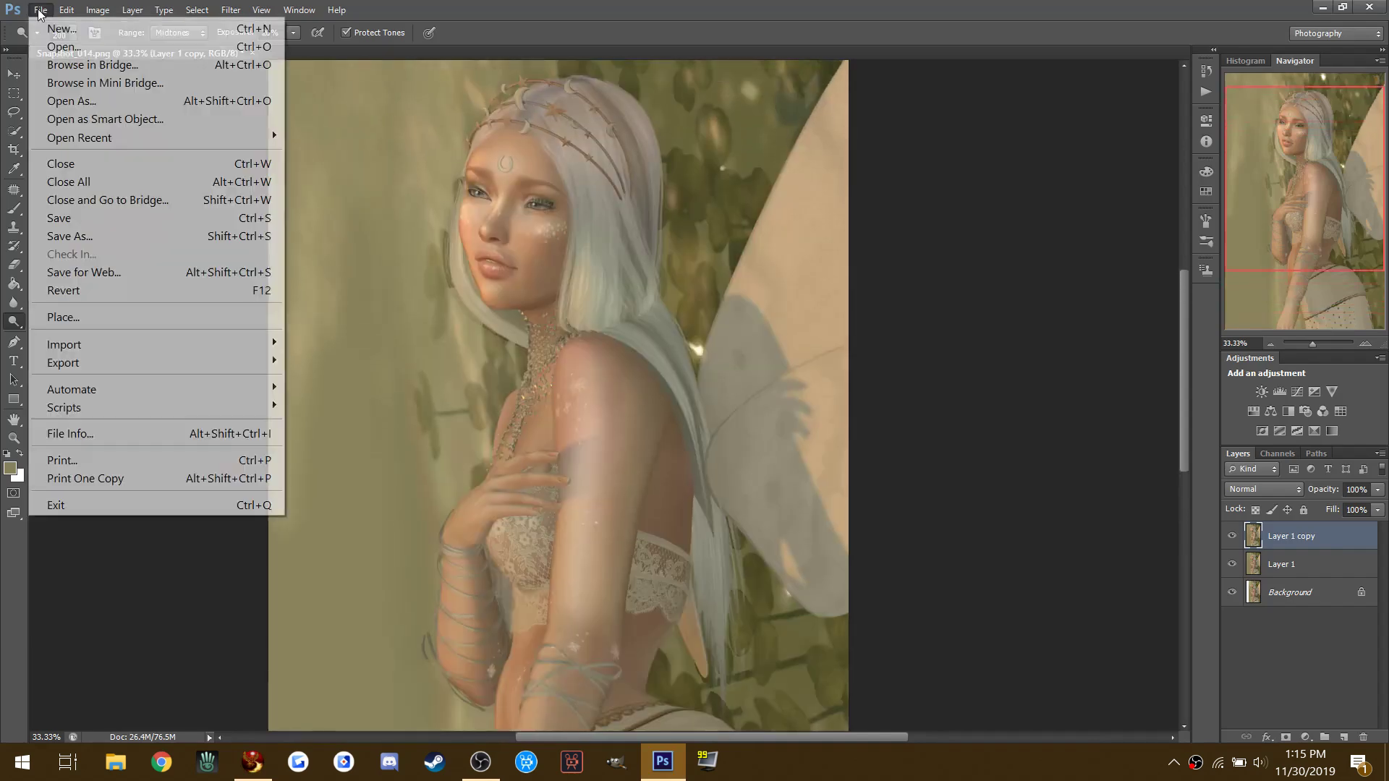
pyautogui.click(65, 50)
pyautogui.scroll(-10, 683, 265)
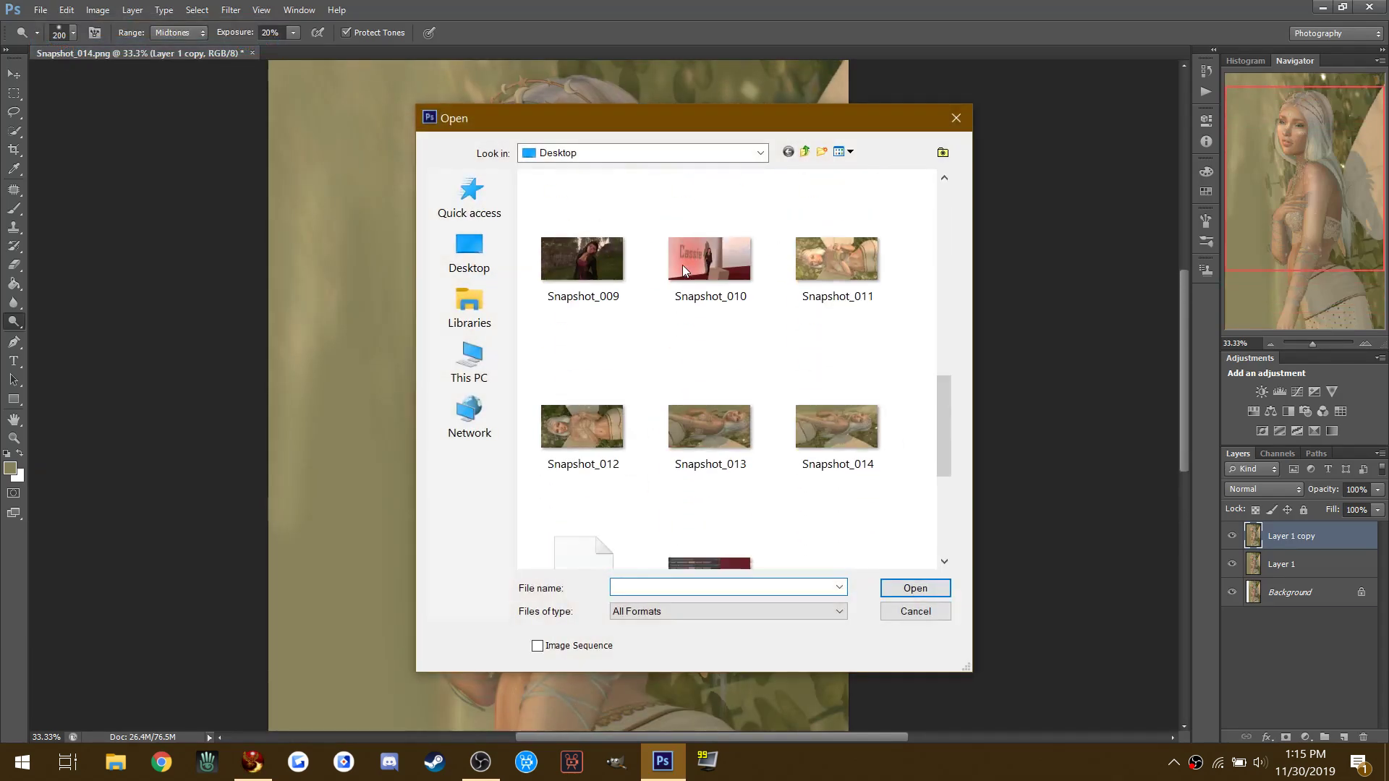
pyautogui.click(575, 346)
pyautogui.click(909, 586)
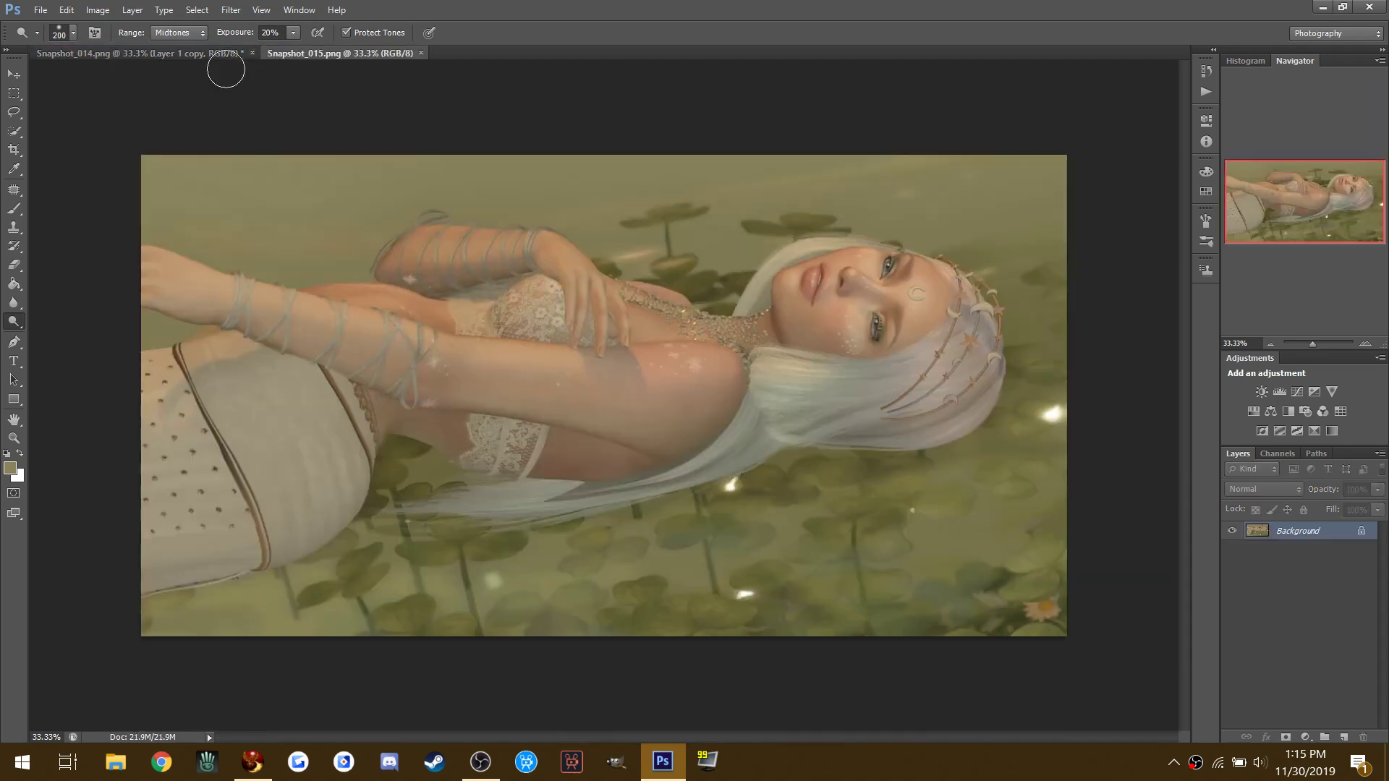
# Step: Rotate the Snapshot_015 image 90° counterclockwise so the avatar stands upright
pyautogui.click(97, 10)
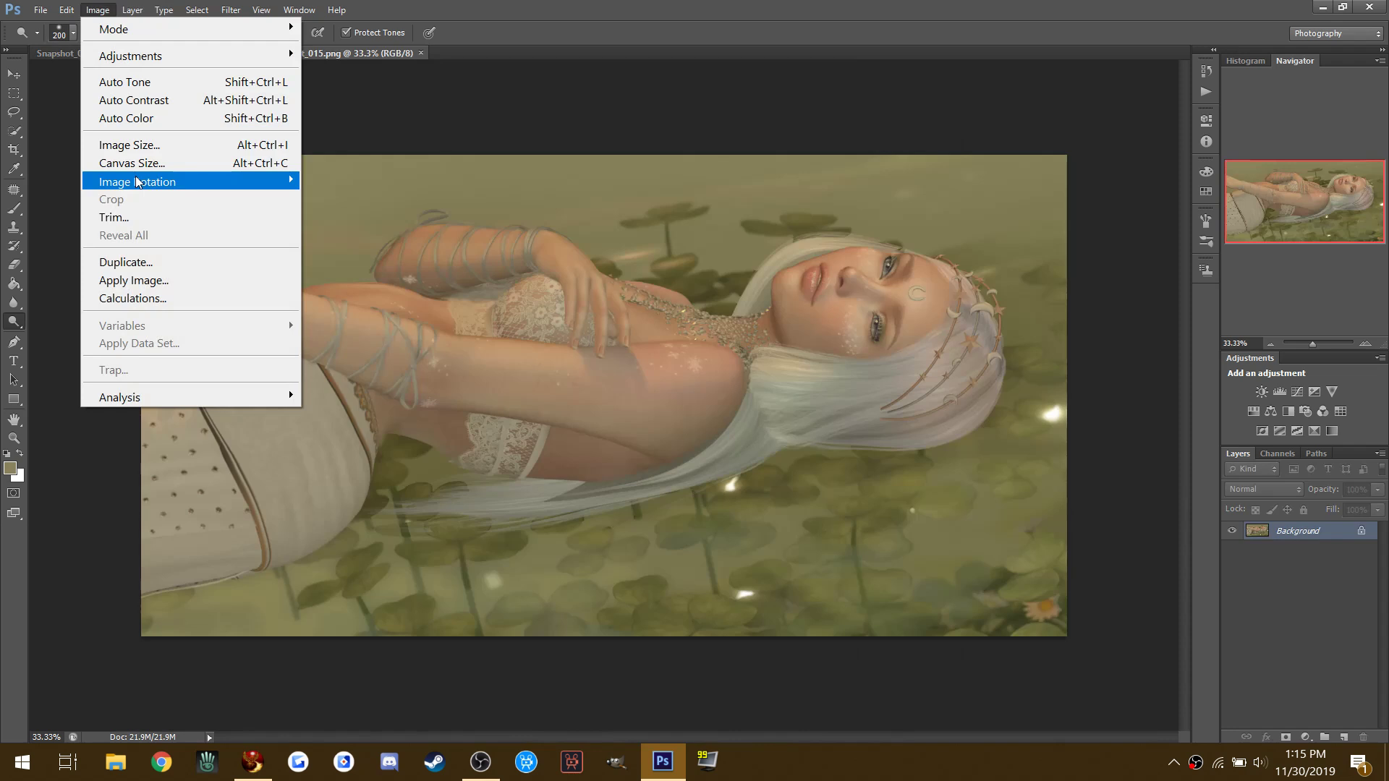
pyautogui.moveTo(217, 183)
pyautogui.click(362, 217)
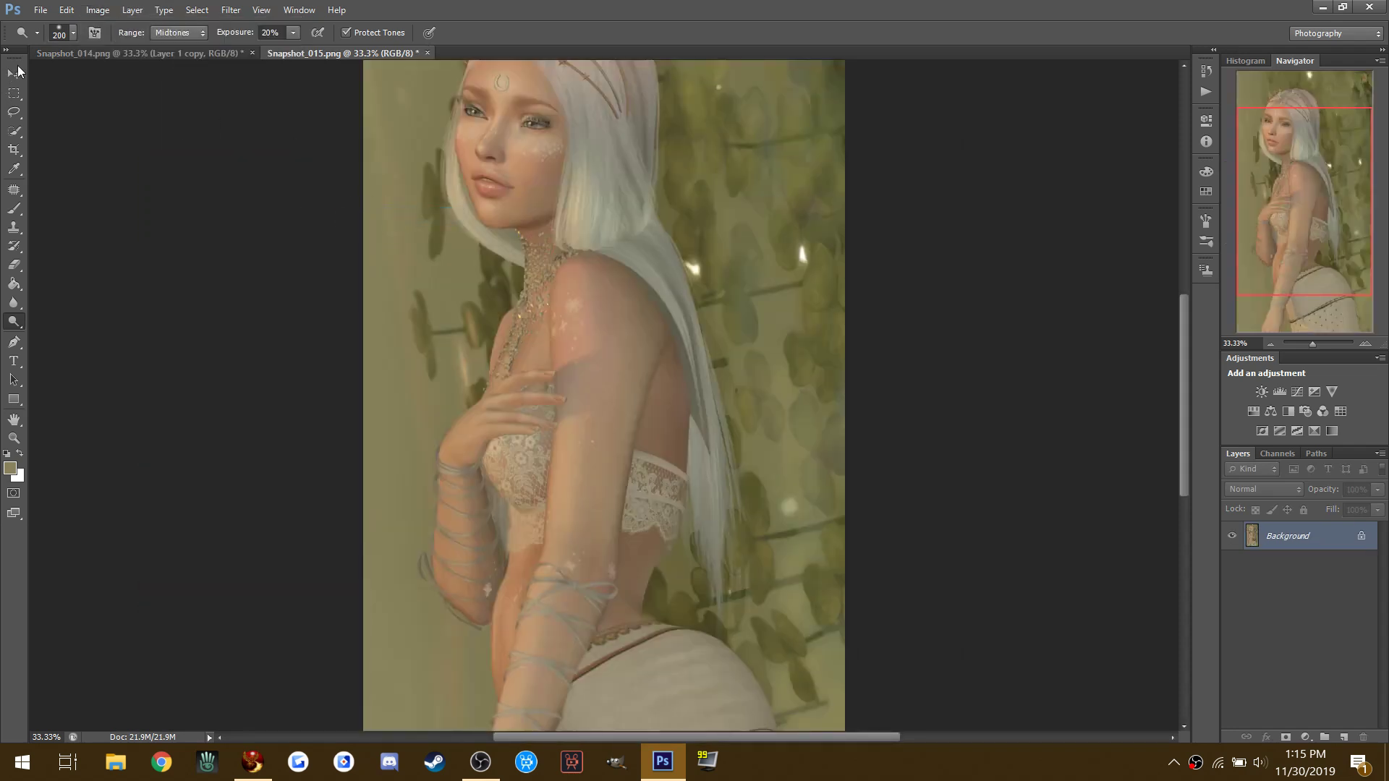
# Step: Copy the rotated image into Snapshot_014 as a new layer with the Move tool and close Snapshot_015 without saving
pyautogui.click(18, 72)
pyautogui.moveTo(325, 55); pyautogui.dragTo(684, 135)
pyautogui.moveTo(884, 289); pyautogui.dragTo(498, 233)
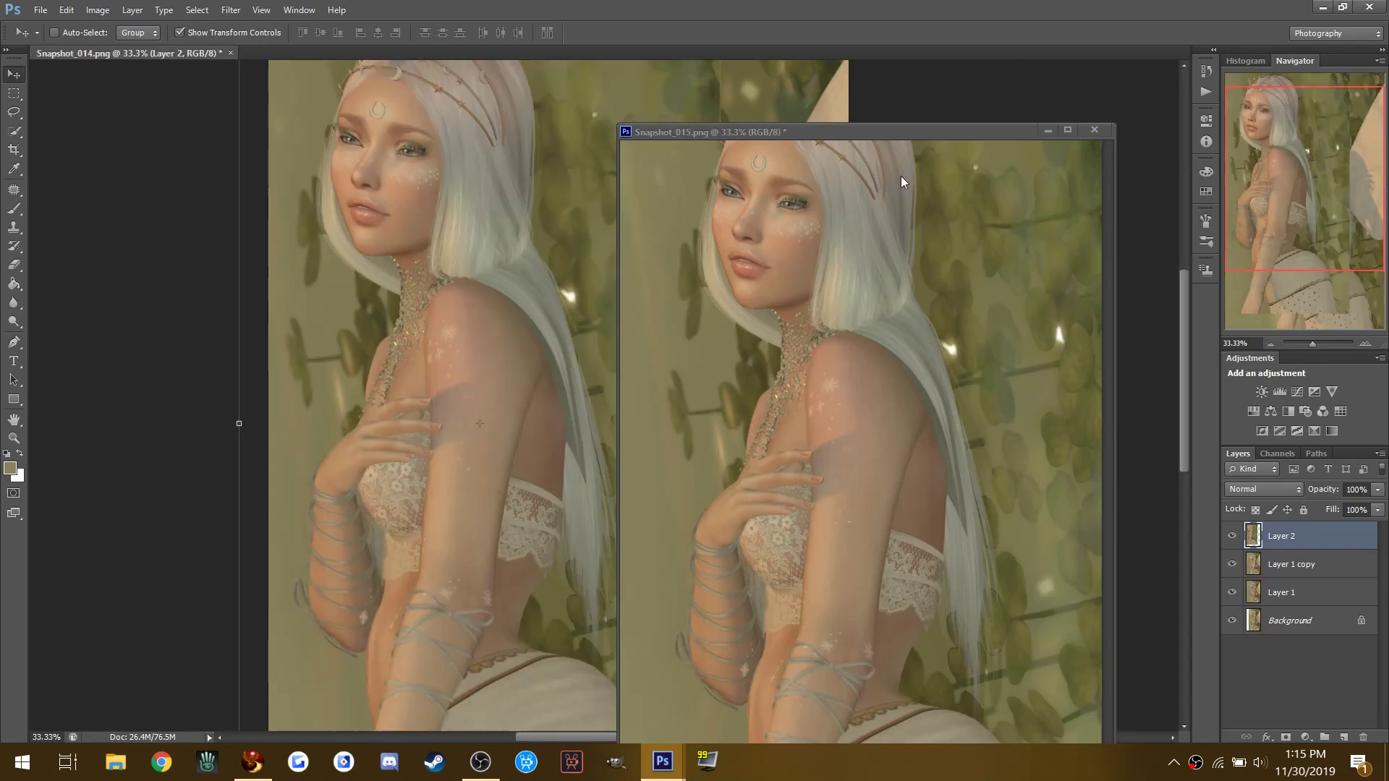
pyautogui.click(1094, 130)
pyautogui.click(701, 286)
# Step: Move Layer 2 so its wingless avatar lines up exactly with the avatar on the layers below
pyautogui.moveTo(376, 203); pyautogui.dragTo(512, 206)
pyautogui.scroll(3, 513, 206)
pyautogui.moveTo(512, 294); pyautogui.dragTo(541, 312)
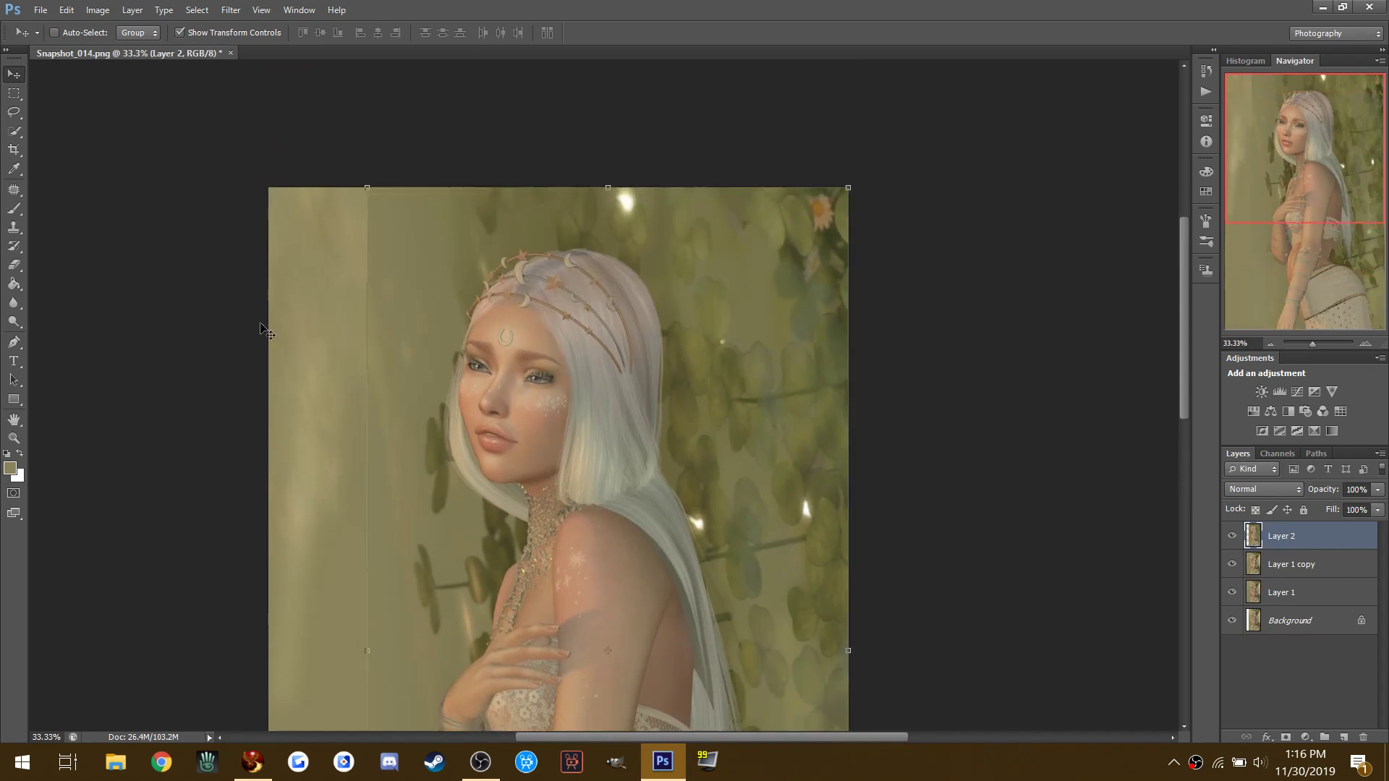
pyautogui.scroll(-5, 202, 337)
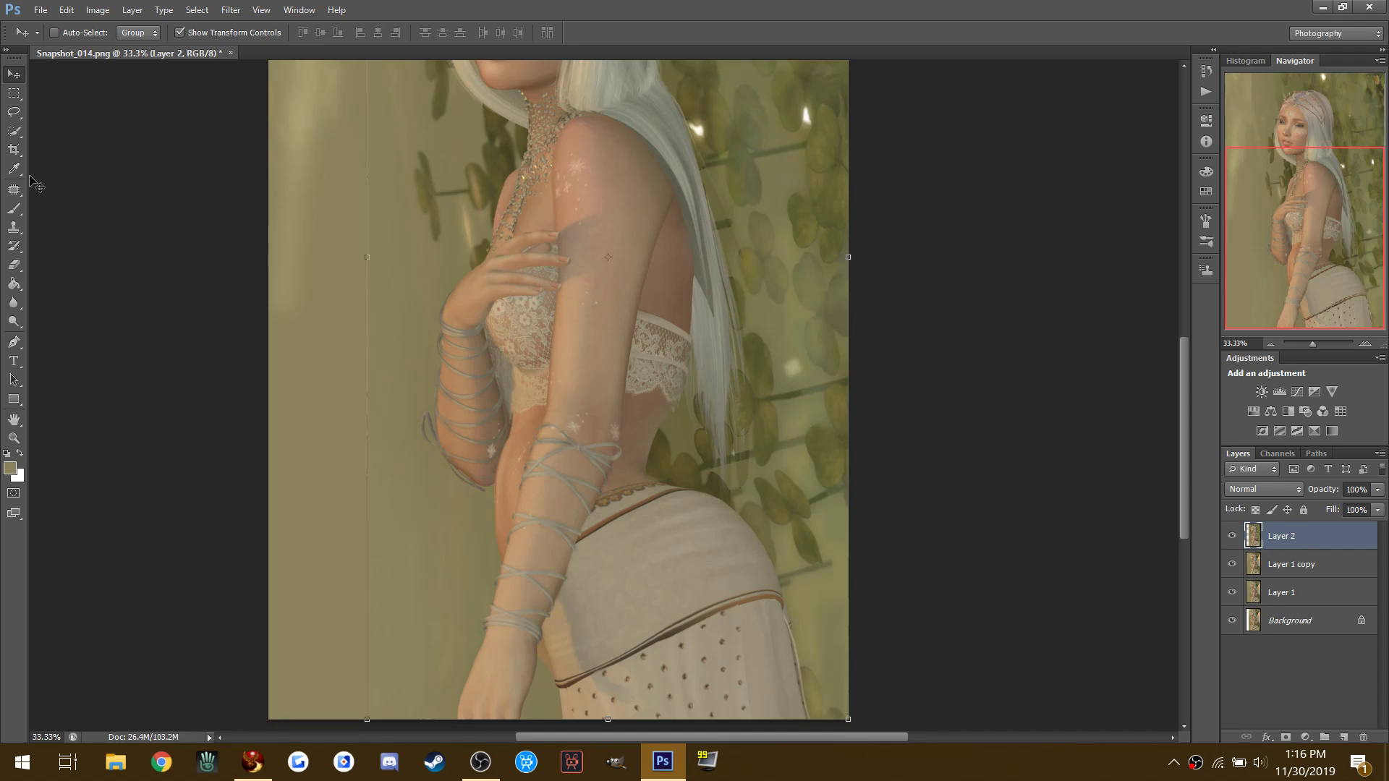
pyautogui.scroll(3, 389, 359)
# Step: Select the leafy background area behind the avatar with the Rectangular Marquee tool and invert the selection
pyautogui.press('m')
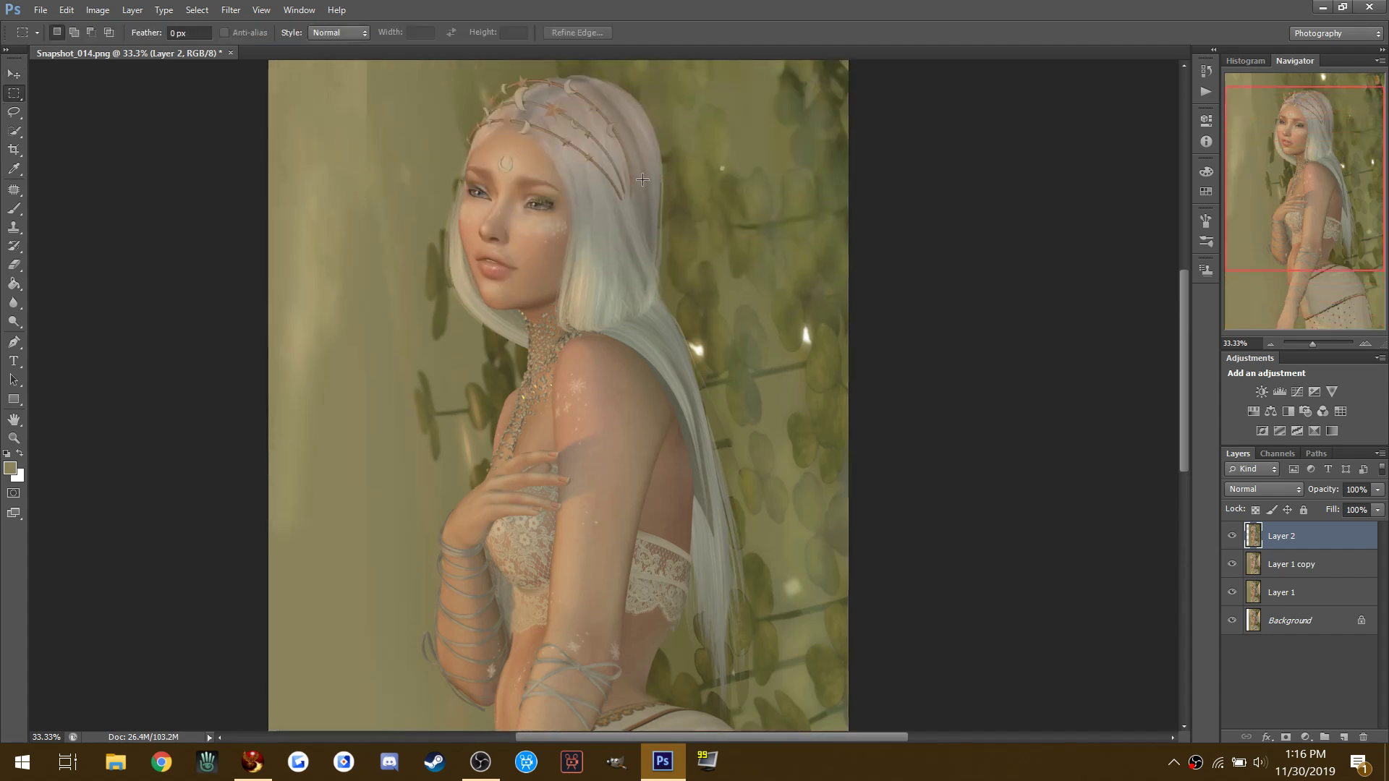
pyautogui.scroll(-3, 969, 589)
pyautogui.moveTo(1020, 588); pyautogui.dragTo(1020, 588)
pyautogui.scroll(3, 641, 340)
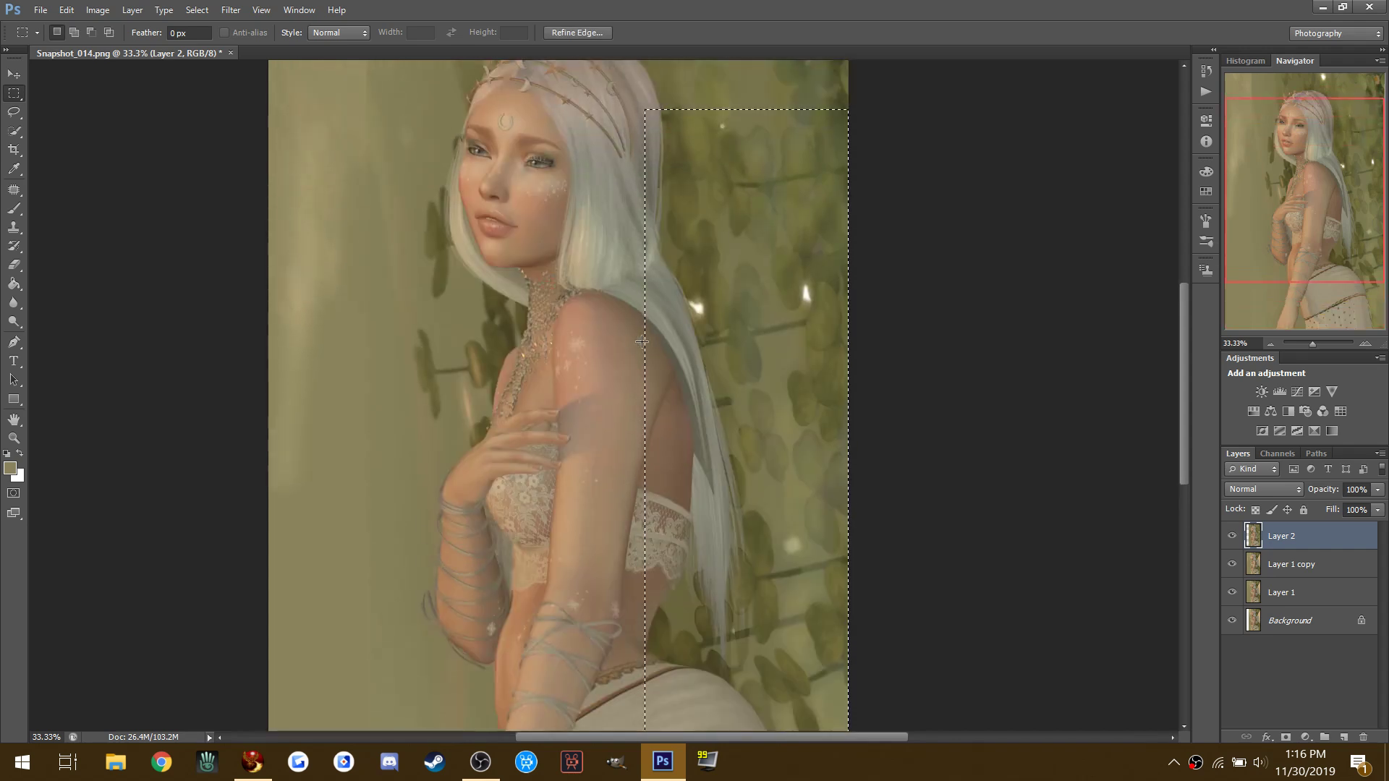
pyautogui.rightClick(431, 277)
pyautogui.click(463, 301)
# Step: Set the Eraser to 100% opacity, enlarge its brush and erase Layer 2 over the avatar and the plain background in front of her
pyautogui.click(20, 265)
pyautogui.click(24, 266)
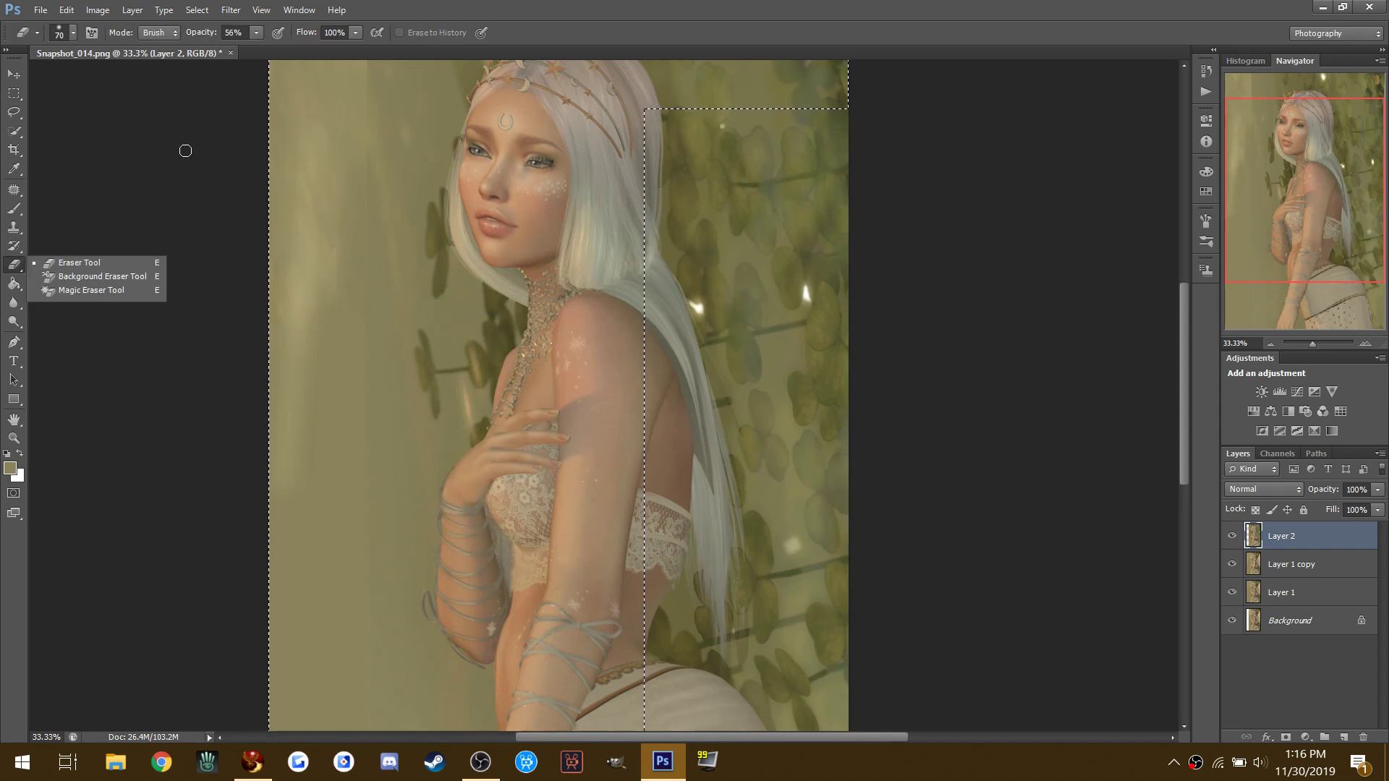
pyautogui.click(256, 32)
pyautogui.moveTo(288, 49); pyautogui.dragTo(350, 50)
pyautogui.press(']')
pyautogui.press(']')
pyautogui.press(']')
pyautogui.press(']')
pyautogui.press(']')
pyautogui.press(']')
pyautogui.press(']')
pyautogui.press(']')
pyautogui.press(']')
pyautogui.press(']')
pyautogui.press(']')
pyautogui.press(']')
pyautogui.press(']')
pyautogui.press(']')
pyautogui.press(']')
pyautogui.press(']')
pyautogui.press(']')
pyautogui.press(']')
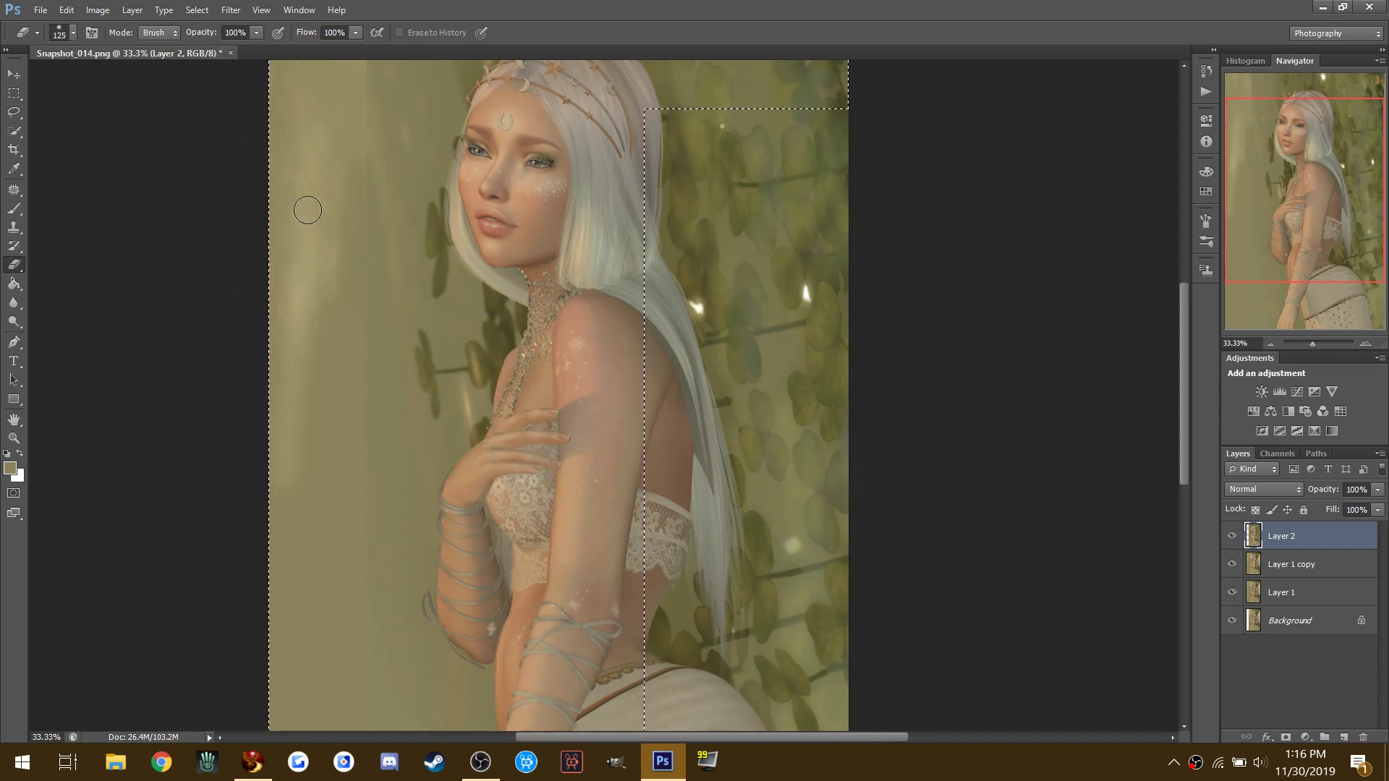
pyautogui.moveTo(328, 351)
pyautogui.mouseDown()
pyautogui.moveTo(385, 159)
pyautogui.moveTo(319, 552)
pyautogui.moveTo(445, 358)
pyautogui.moveTo(481, 157)
pyautogui.moveTo(435, 574)
pyautogui.moveTo(418, 139)
pyautogui.moveTo(305, 271)
pyautogui.mouseUp()
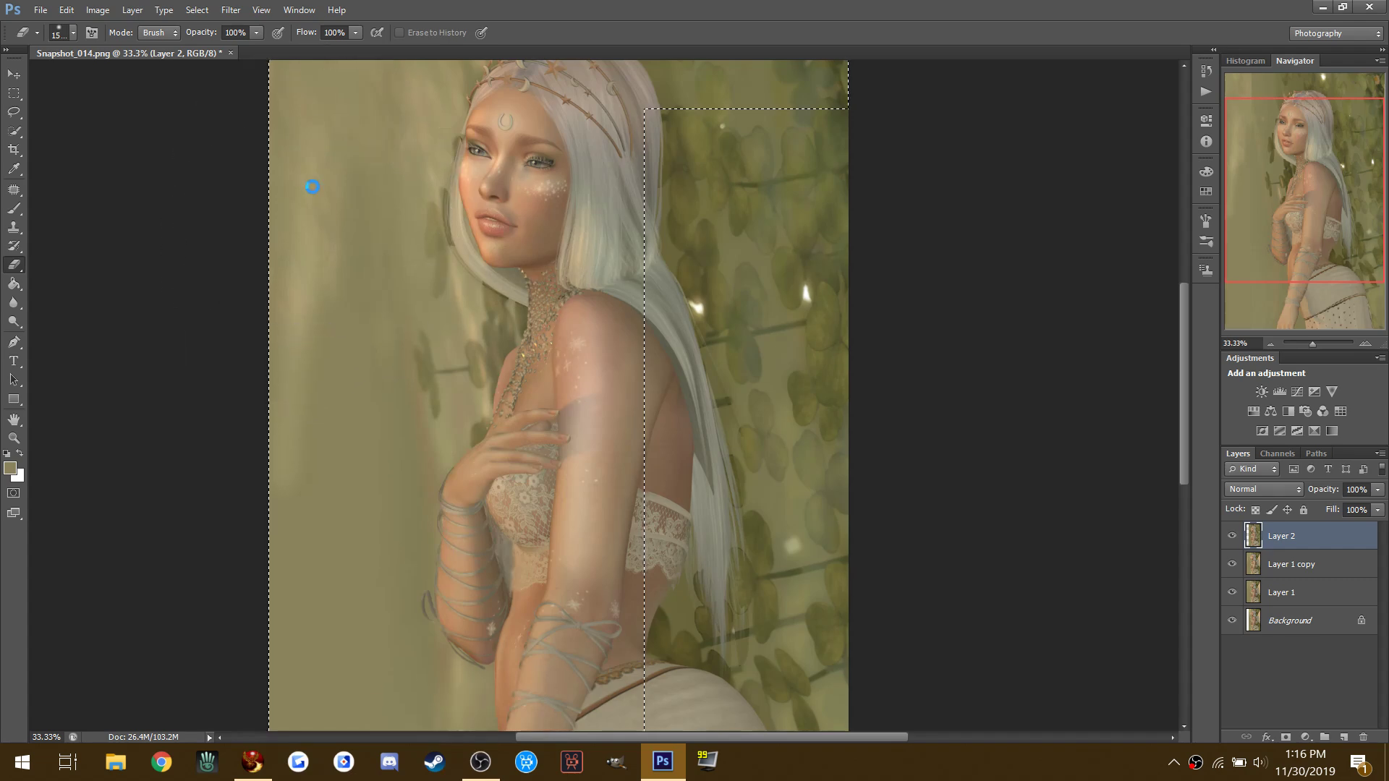
# Step: Try erasing Layer 2 across the upper part of the image and undo that last eraser stroke
pyautogui.scroll(3, 310, 186)
pyautogui.moveTo(893, 145); pyautogui.dragTo(326, 326)
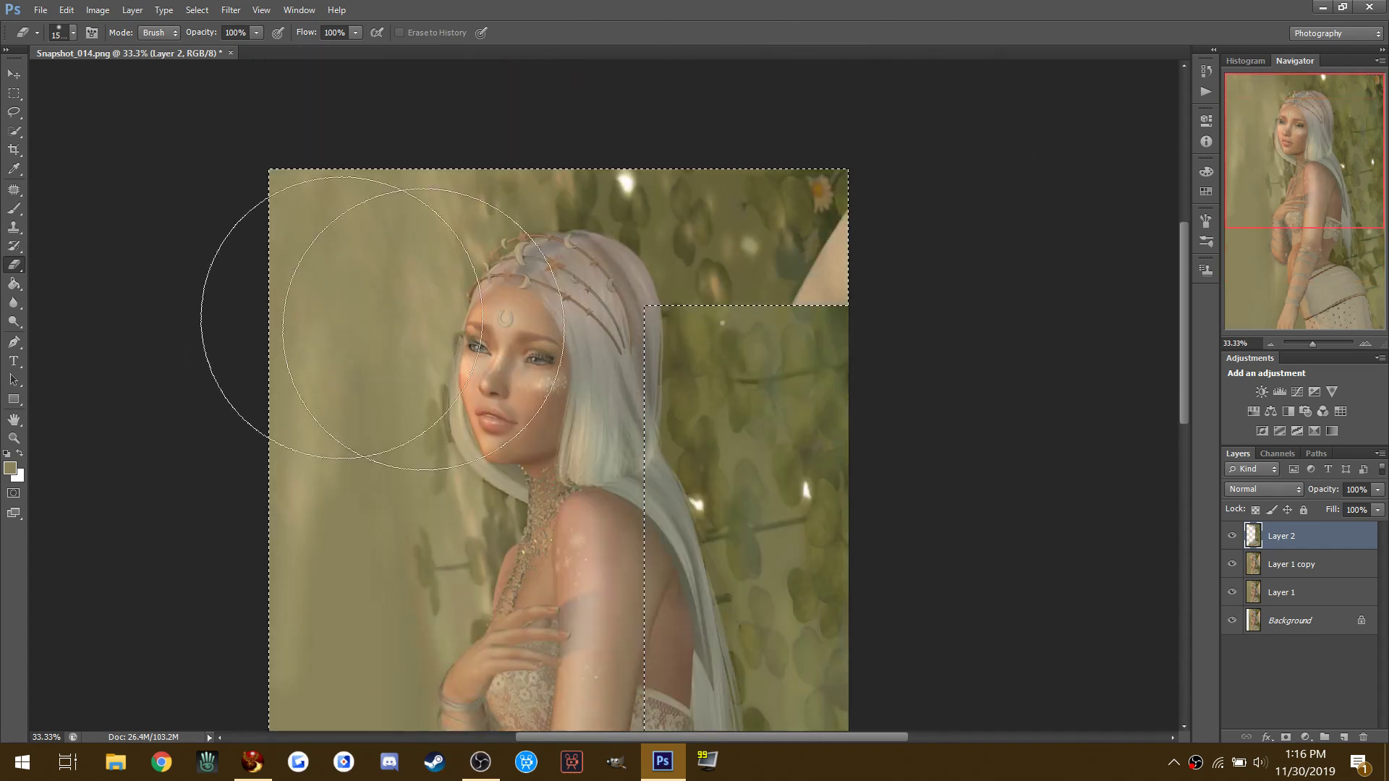
pyautogui.click(61, 13)
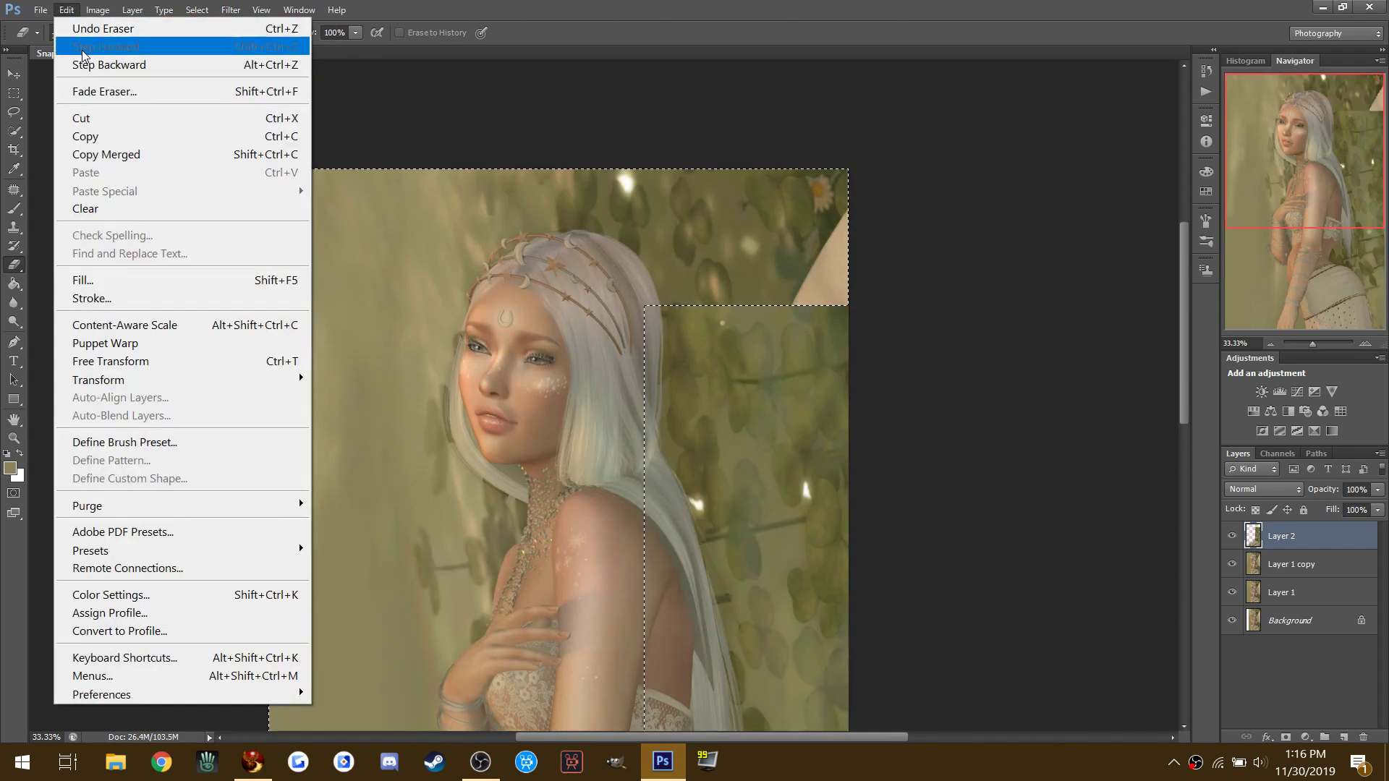
pyautogui.click(94, 25)
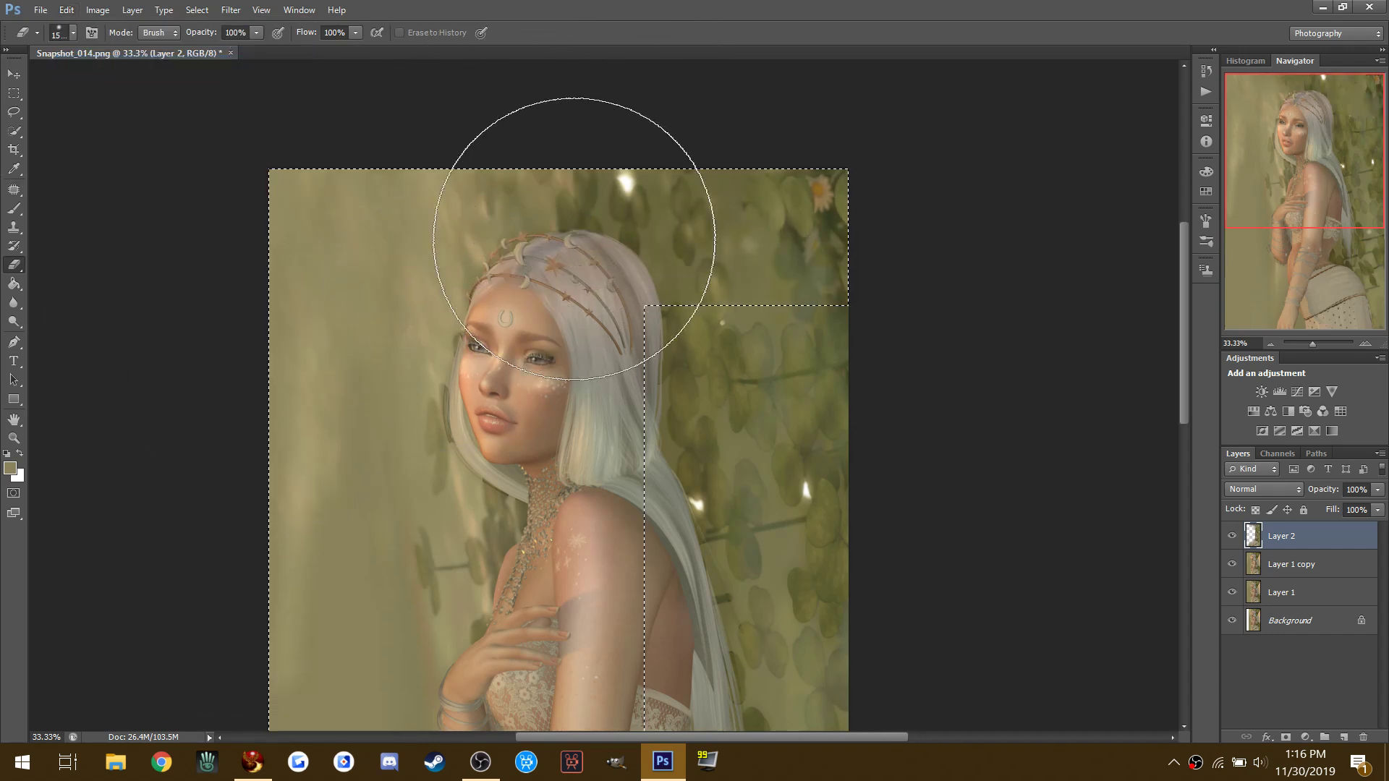
# Step: Clear the inverted selection around Layer 2's leafy background
pyautogui.scroll(-5, 294, 166)
pyautogui.scroll(-12, 295, 197)
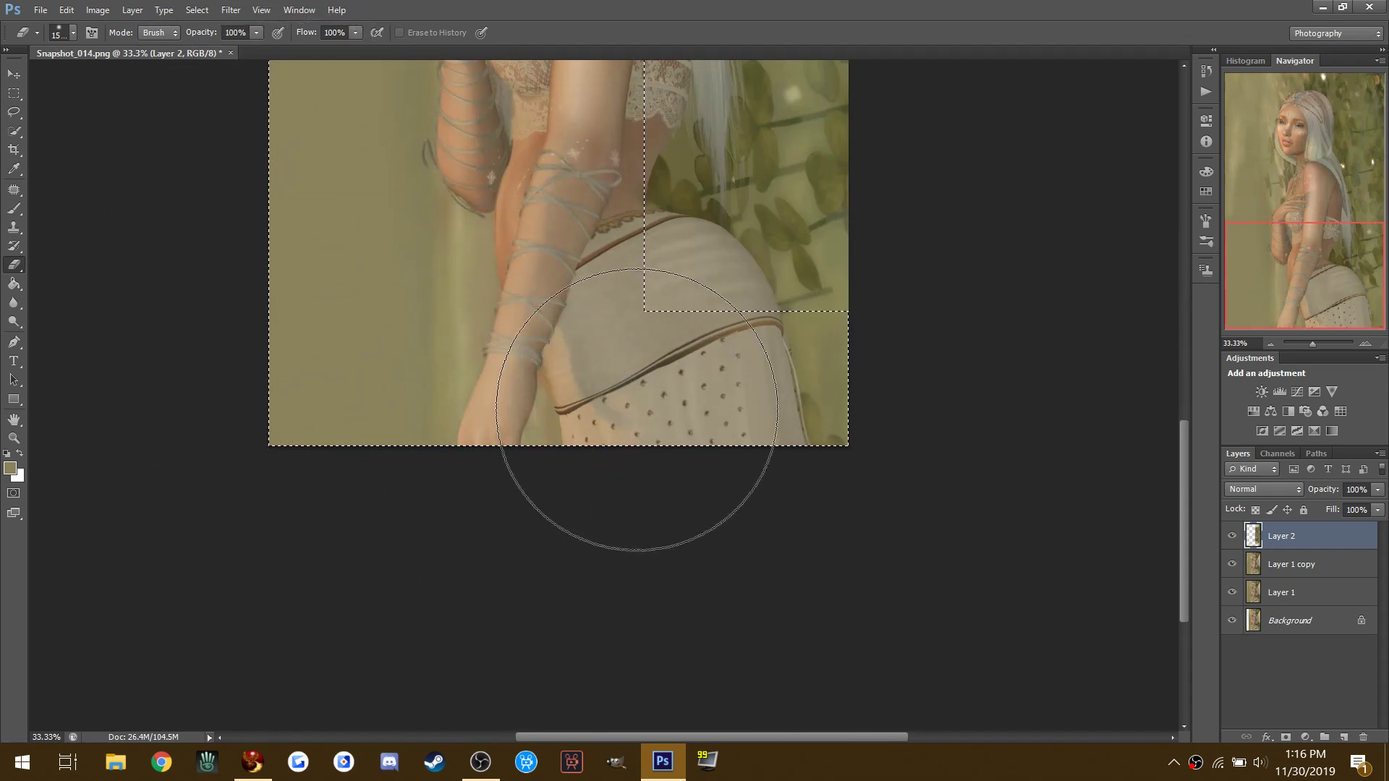
pyautogui.scroll(10, 373, 283)
pyautogui.click(14, 190)
pyautogui.click(737, 340)
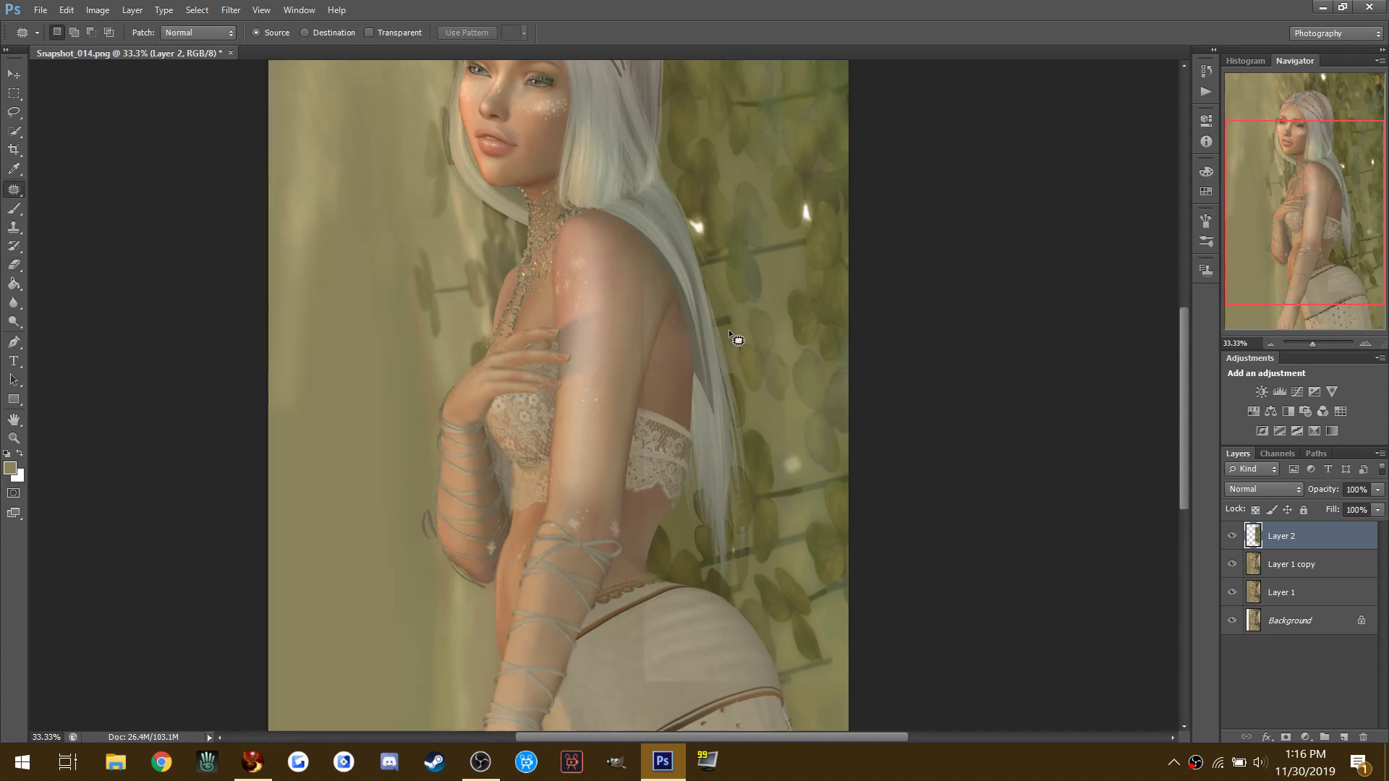
# Step: Erase Layer 2's hard rectangular edges on the skirt and around the top of the head with a 500 px Eraser at 100% opacity
pyautogui.click(13, 264)
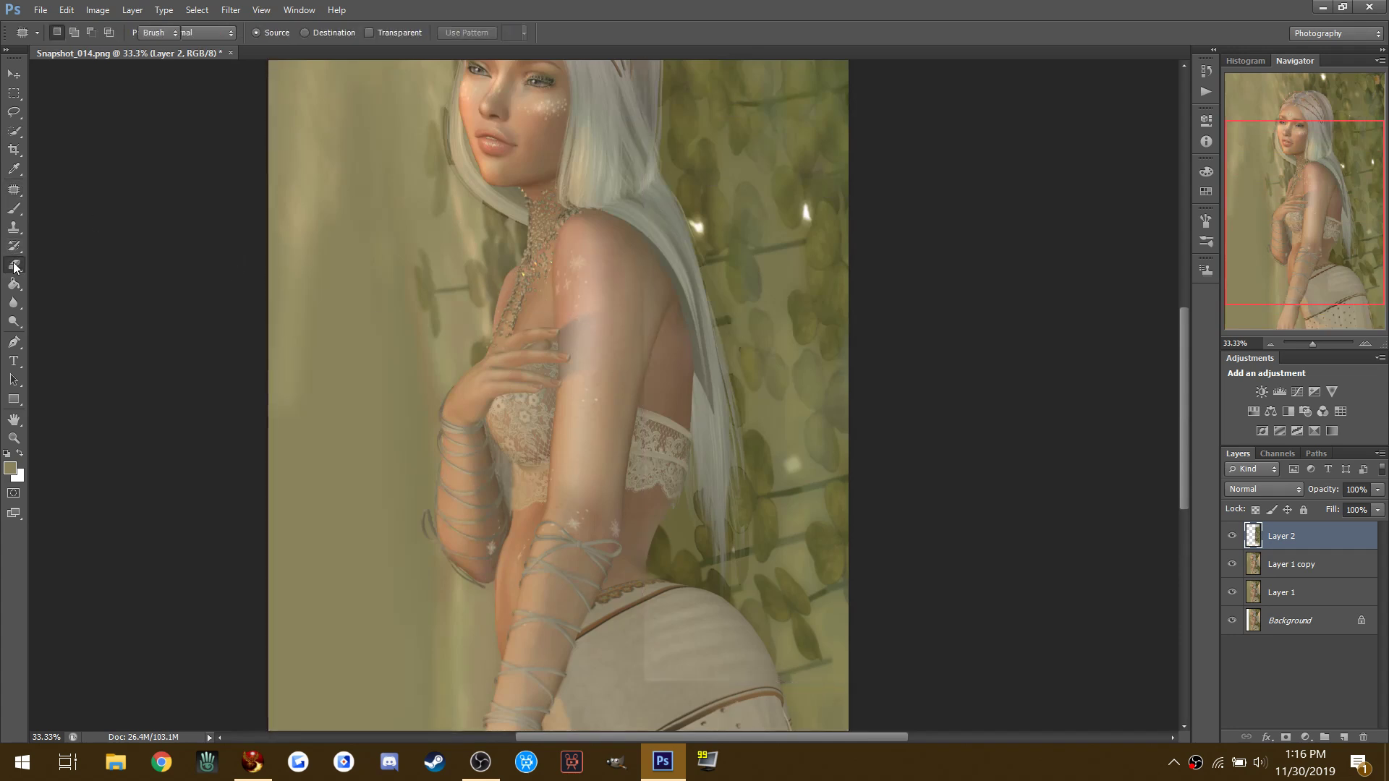
pyautogui.scroll(-3, 556, 535)
pyautogui.press('[')
pyautogui.press('[')
pyautogui.press('[')
pyautogui.press('[')
pyautogui.press('[')
pyautogui.press('[')
pyautogui.press('[')
pyautogui.press('[')
pyautogui.press('[')
pyautogui.press('[')
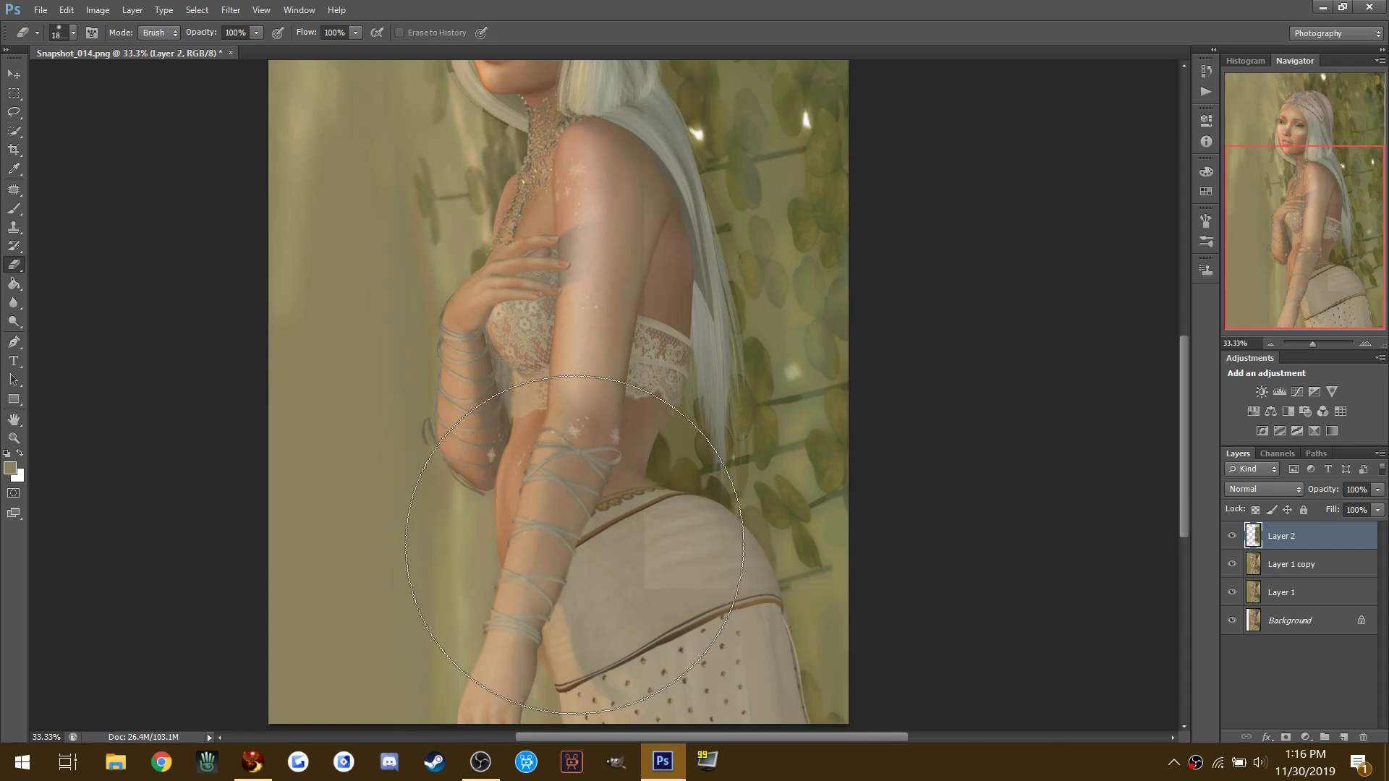
pyautogui.moveTo(565, 521)
pyautogui.mouseDown()
pyautogui.moveTo(684, 579)
pyautogui.moveTo(651, 549)
pyautogui.moveTo(688, 557)
pyautogui.moveTo(664, 552)
pyautogui.mouseUp()
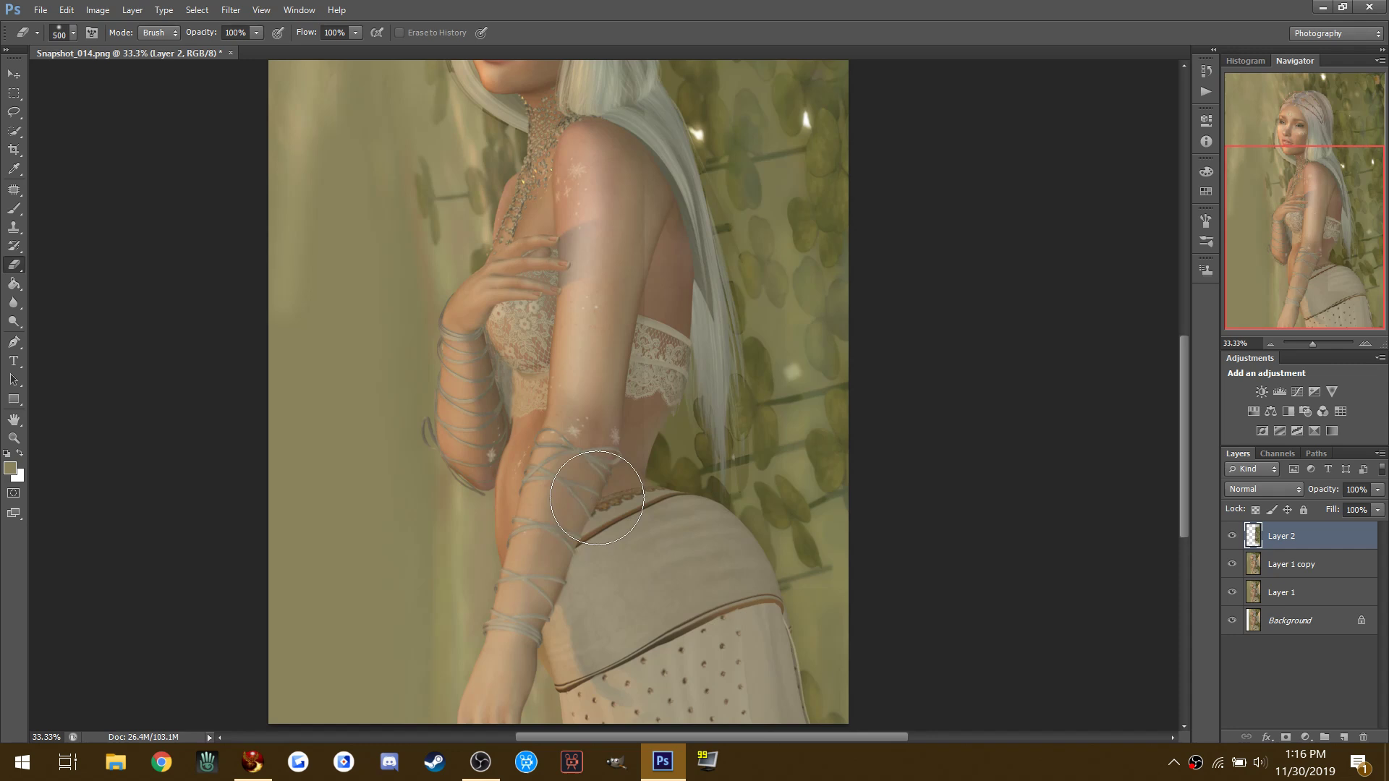
pyautogui.scroll(6, 596, 103)
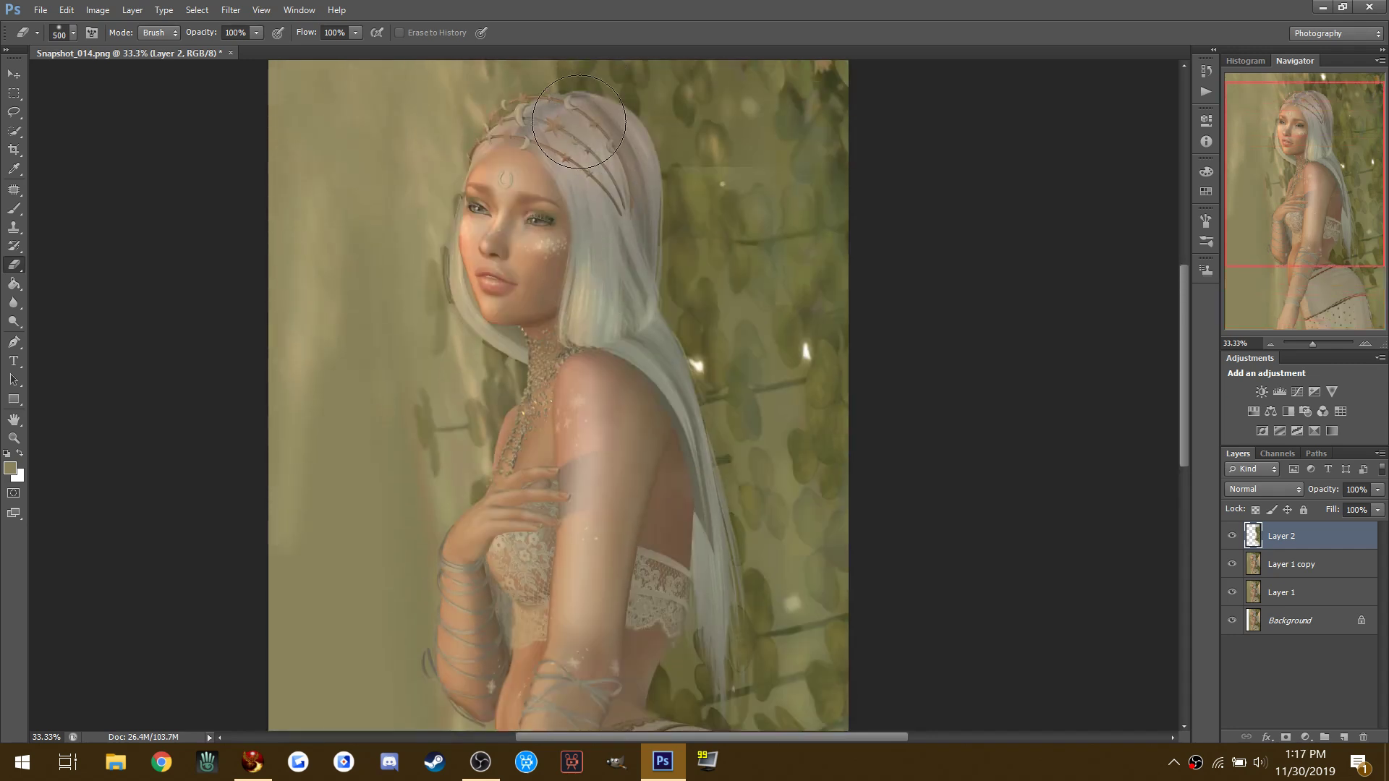
pyautogui.moveTo(544, 112); pyautogui.dragTo(709, 130)
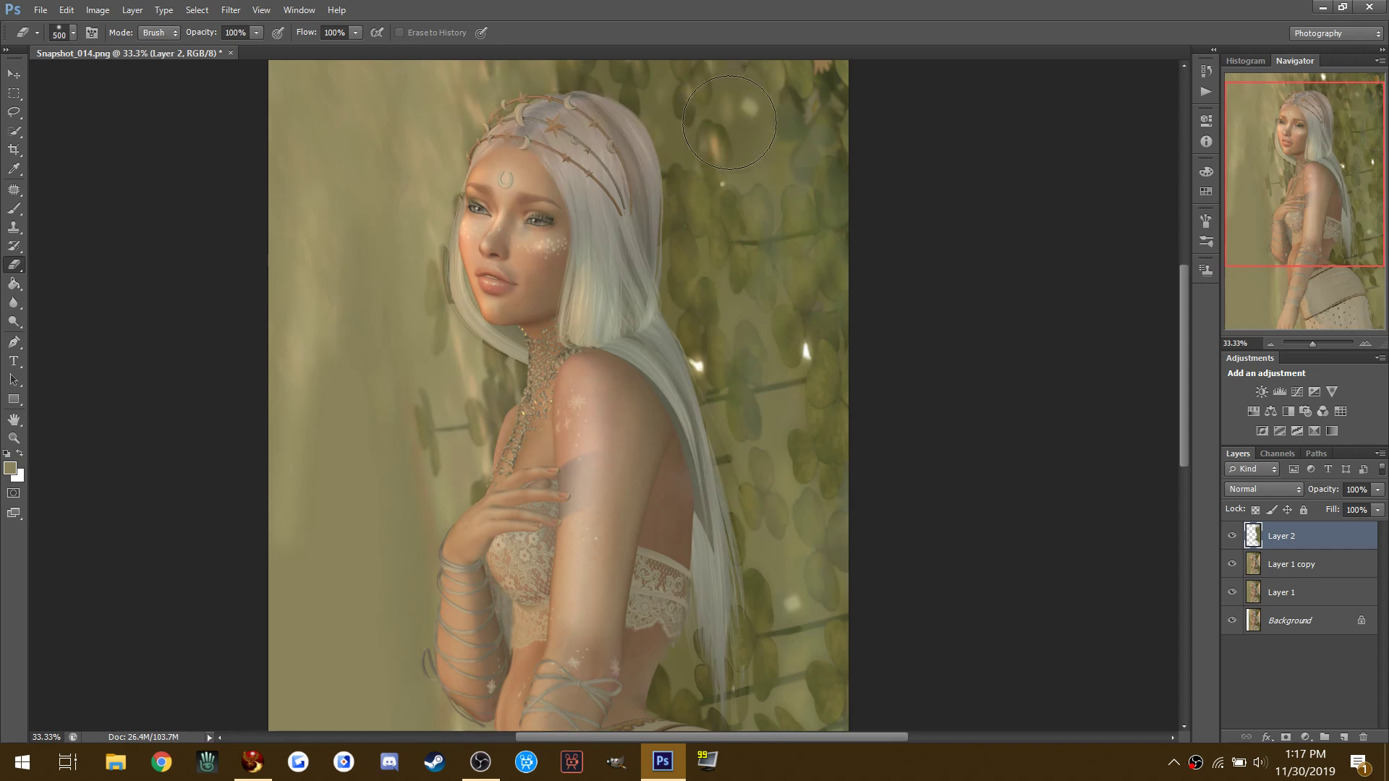
# Step: Lower the Eraser opacity to 41% and erase Layer 2 over the wing area so the wing shows through translucently
pyautogui.click(215, 47)
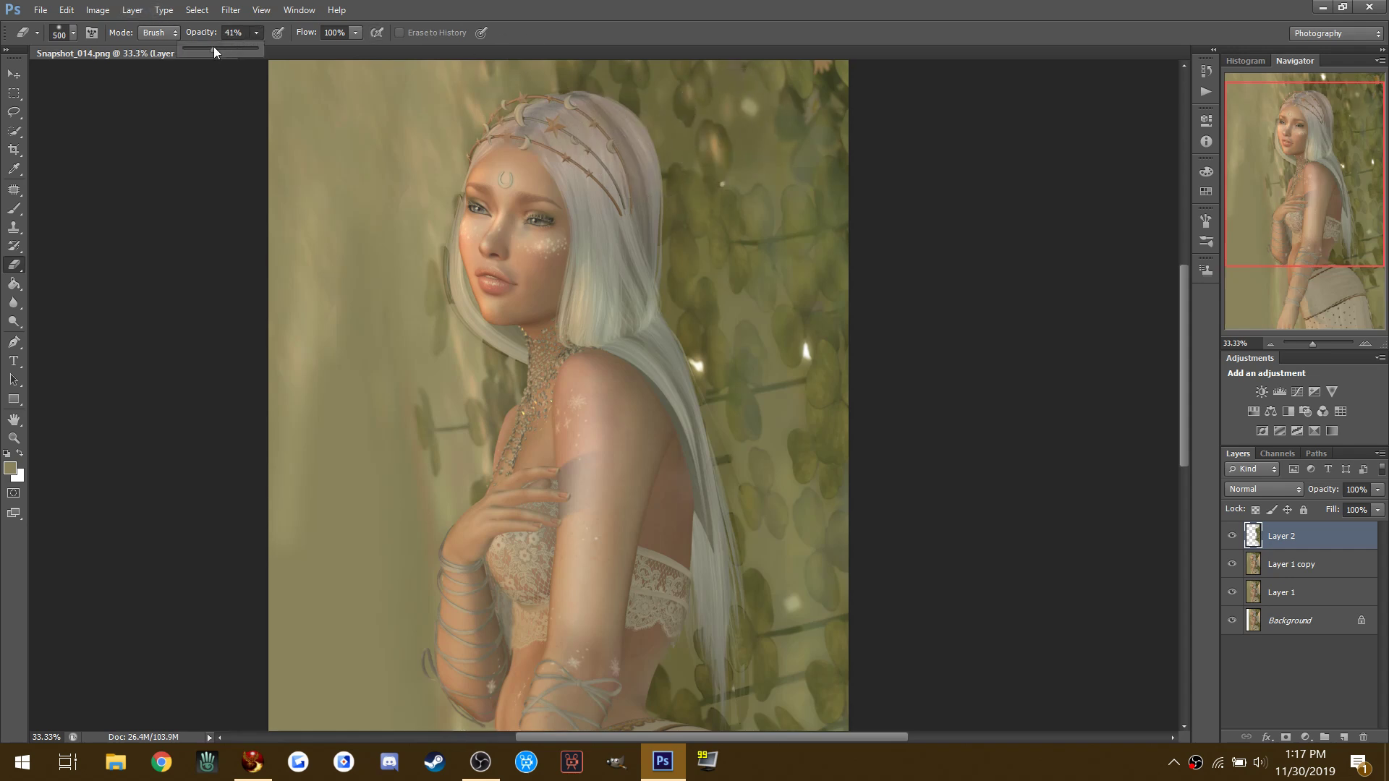
pyautogui.moveTo(797, 155); pyautogui.dragTo(759, 210)
pyautogui.moveTo(770, 285)
pyautogui.mouseDown()
pyautogui.moveTo(727, 408)
pyautogui.moveTo(753, 456)
pyautogui.moveTo(800, 356)
pyautogui.mouseUp()
pyautogui.scroll(-3, 770, 643)
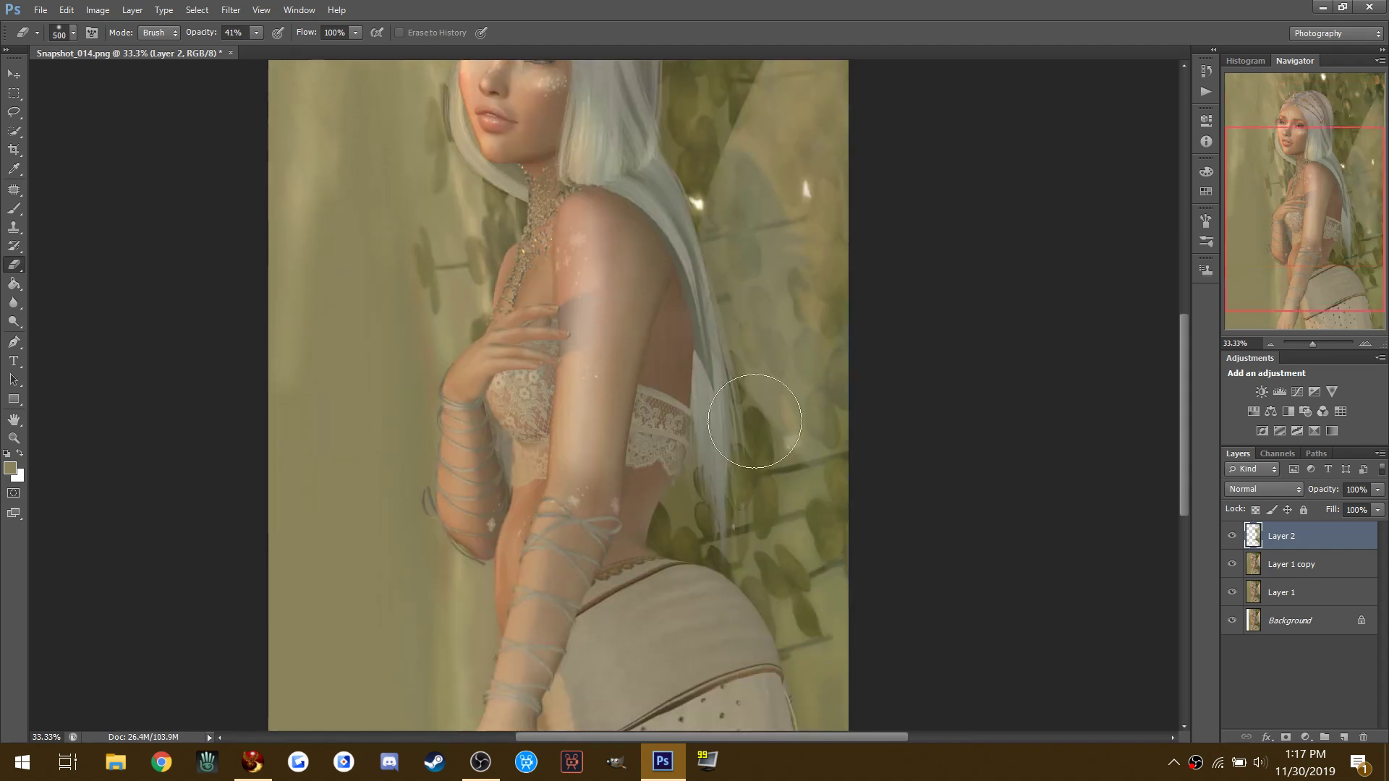
pyautogui.moveTo(724, 467)
pyautogui.mouseDown()
pyautogui.moveTo(687, 521)
pyautogui.moveTo(710, 517)
pyautogui.mouseUp()
pyautogui.moveTo(844, 721)
pyautogui.mouseDown()
pyautogui.moveTo(767, 637)
pyautogui.moveTo(871, 717)
pyautogui.mouseUp()
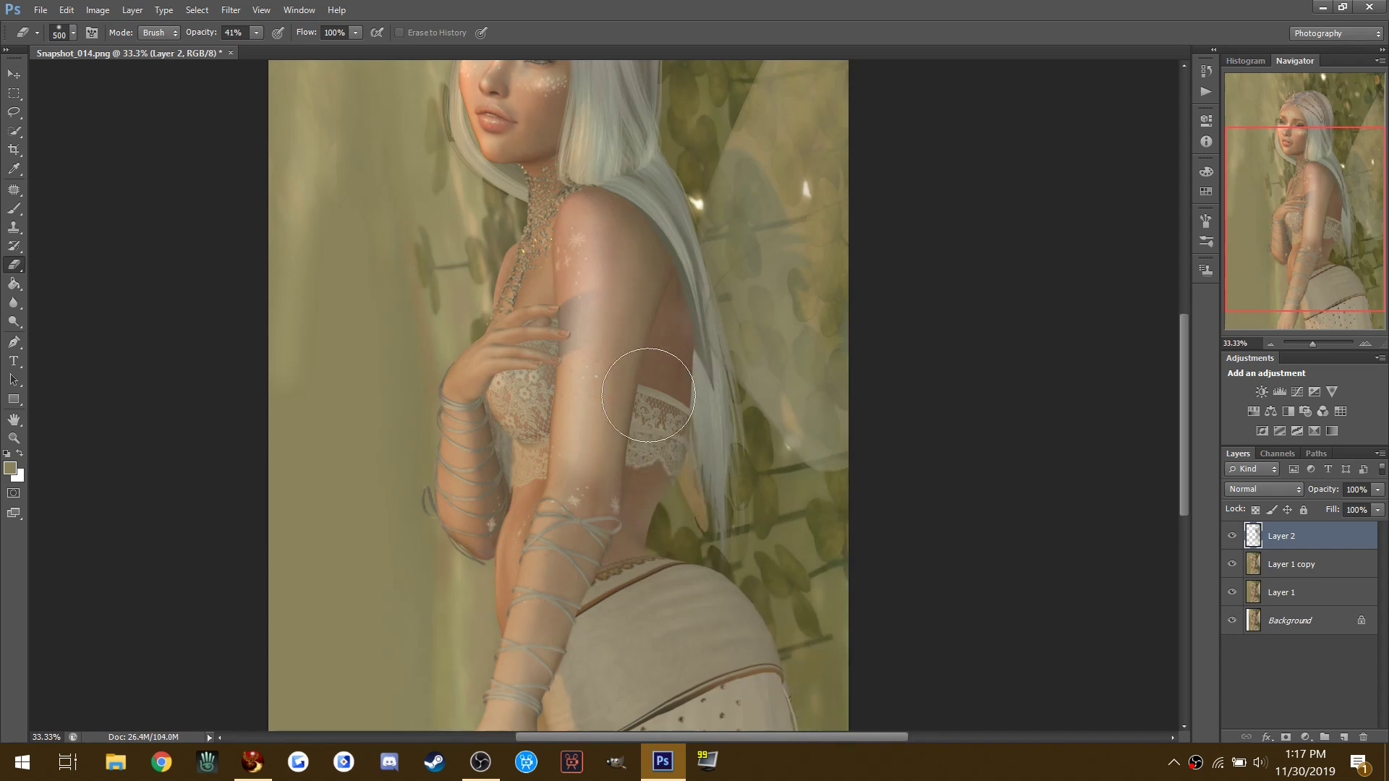
pyautogui.scroll(-1, 655, 398)
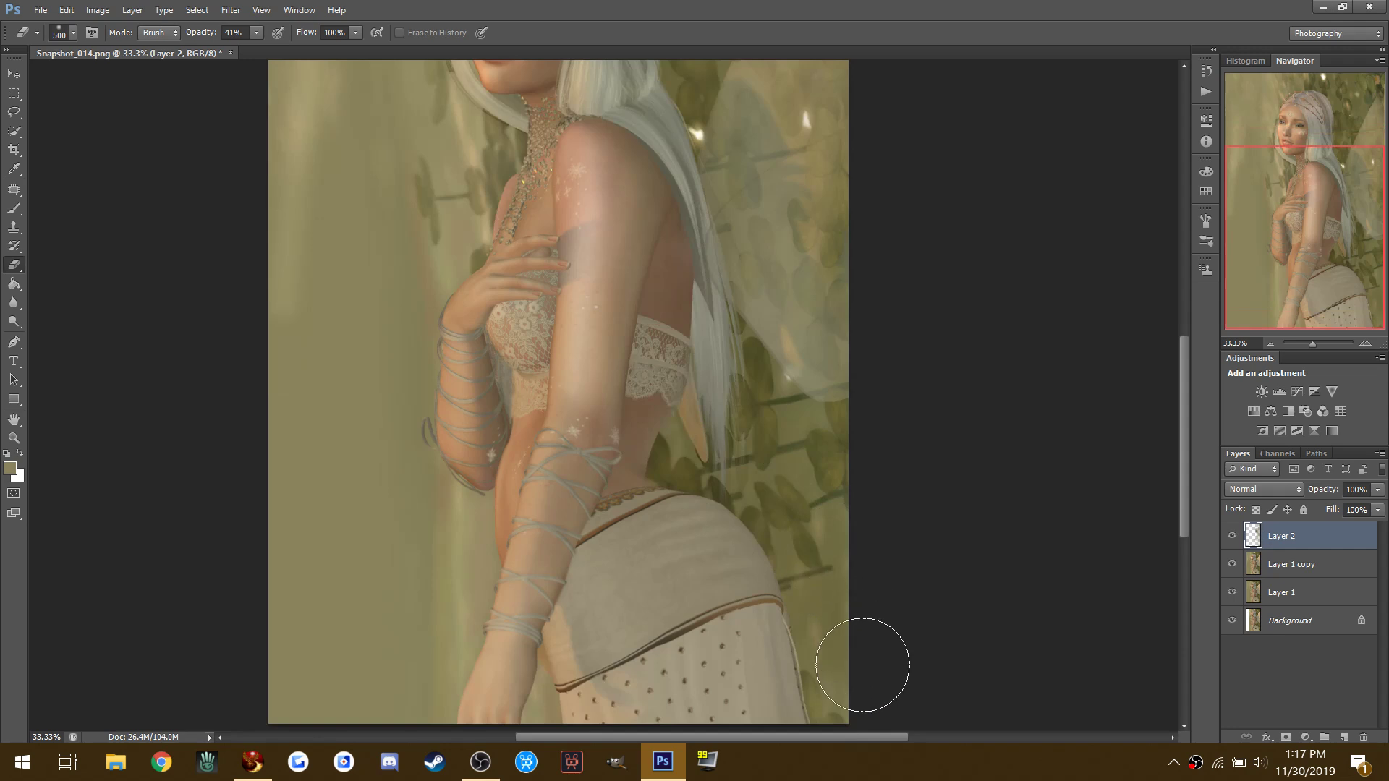
pyautogui.scroll(2, 763, 599)
pyautogui.scroll(1, 763, 599)
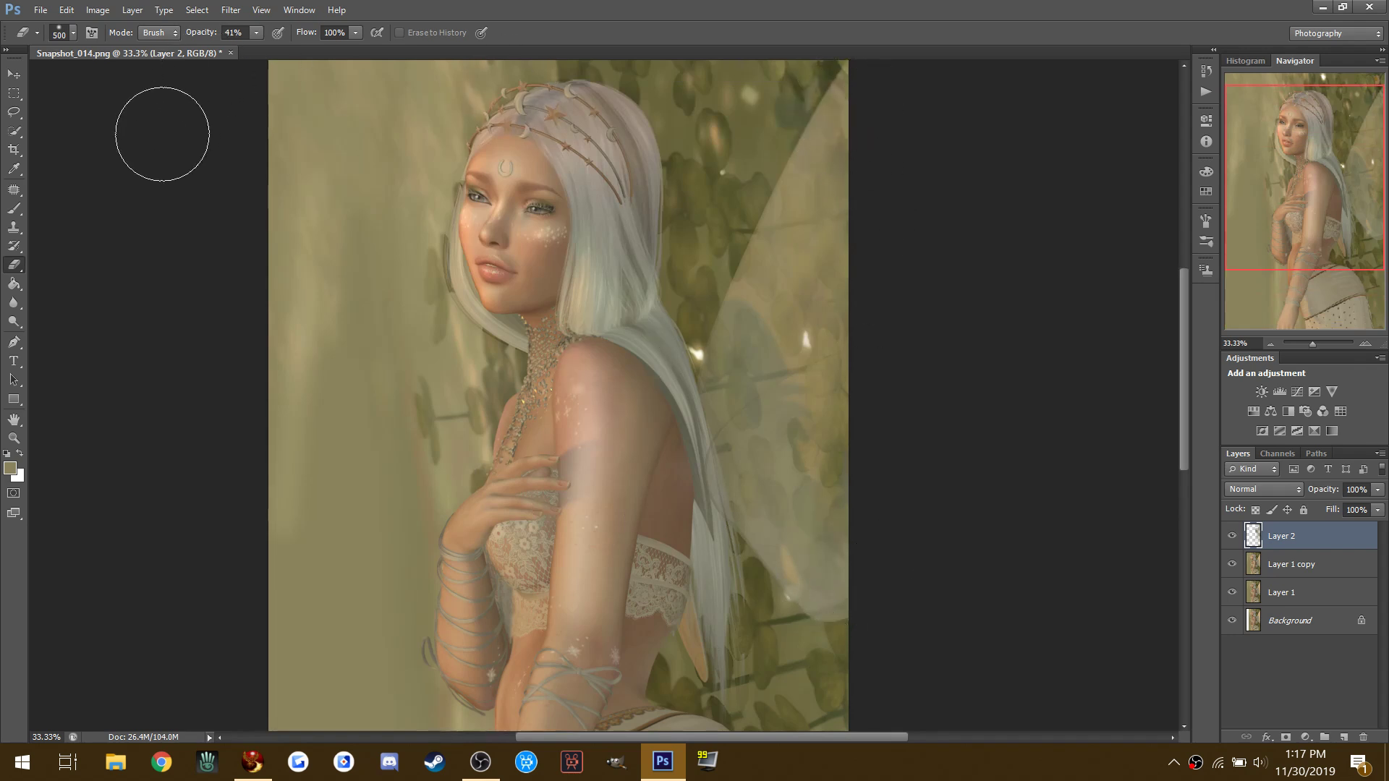
# Step: Merge Layer 2 down into Layer 1 copy
pyautogui.rightClick(1299, 534)
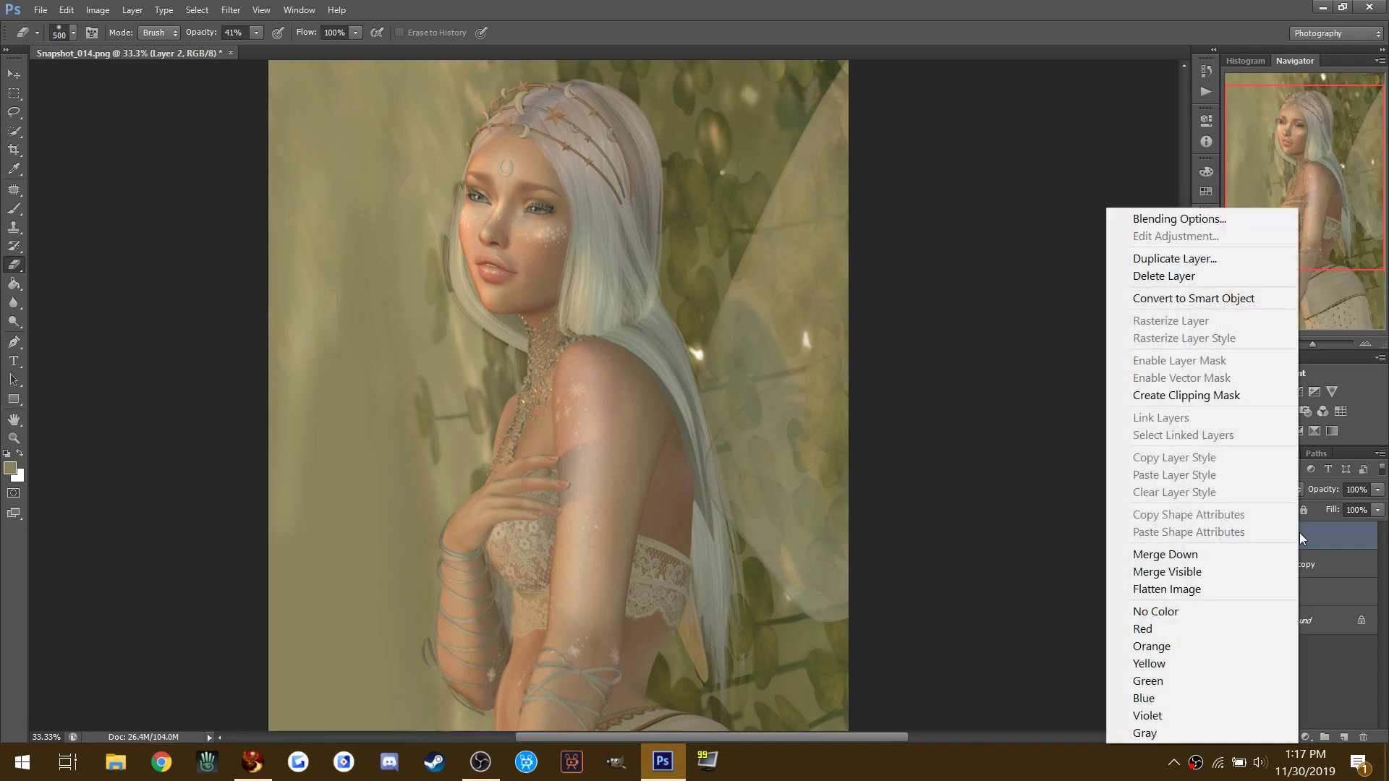
pyautogui.click(1177, 555)
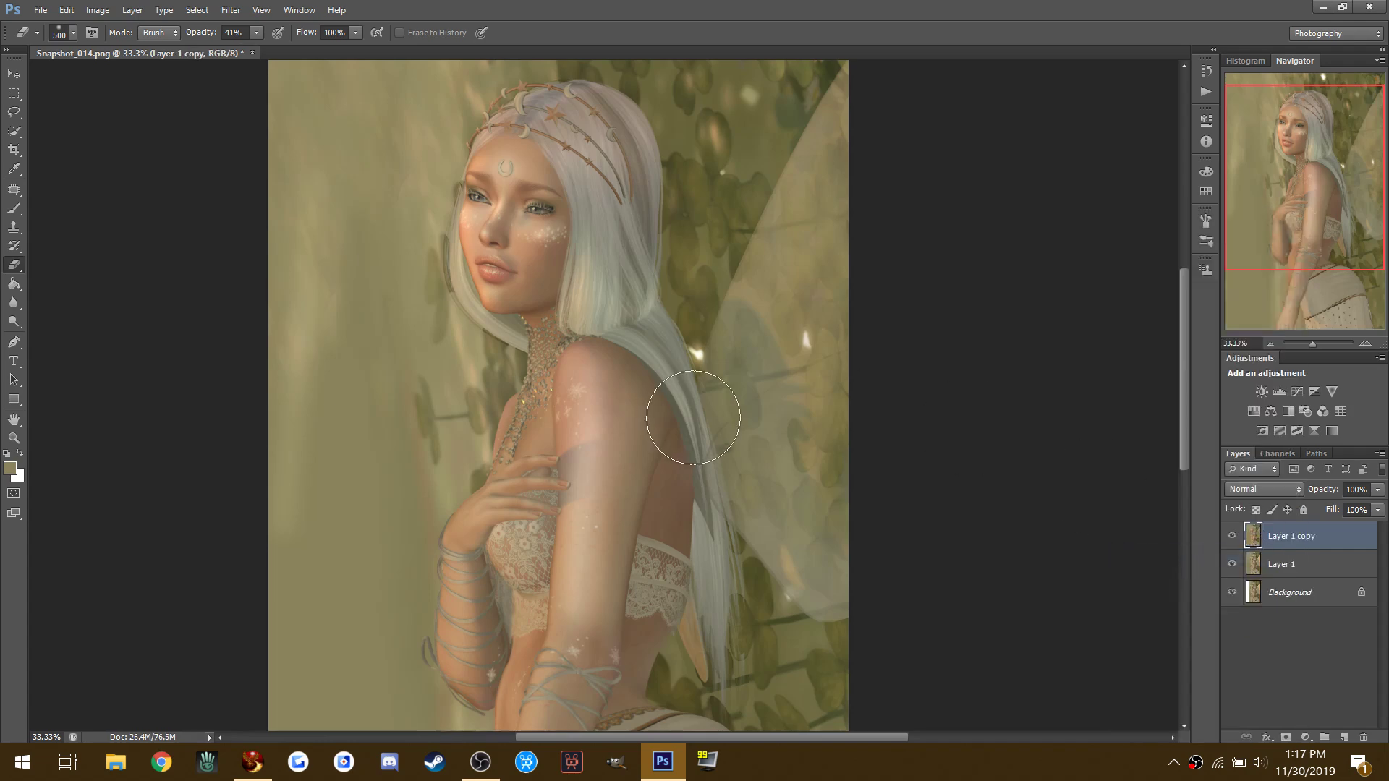
pyautogui.scroll(2, 332, 186)
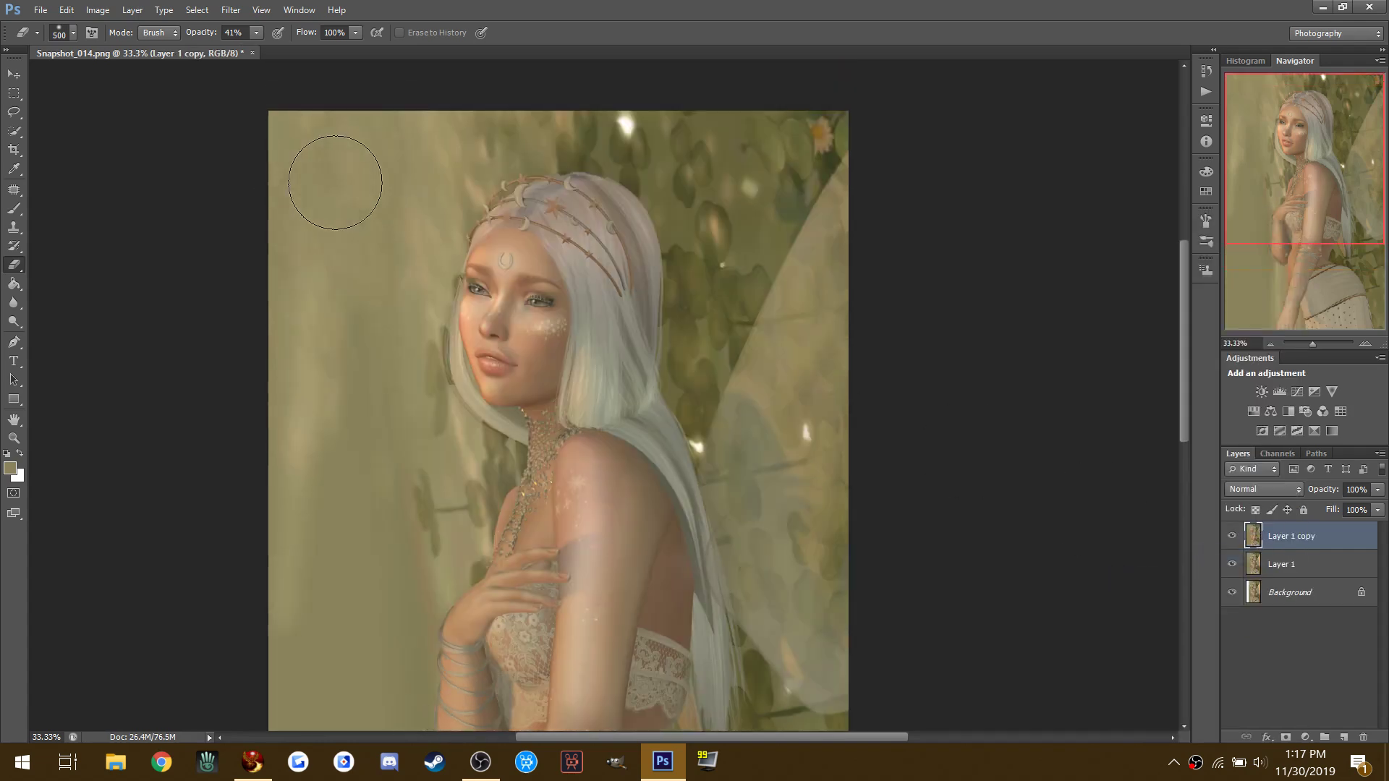
pyautogui.scroll(-6, 475, 366)
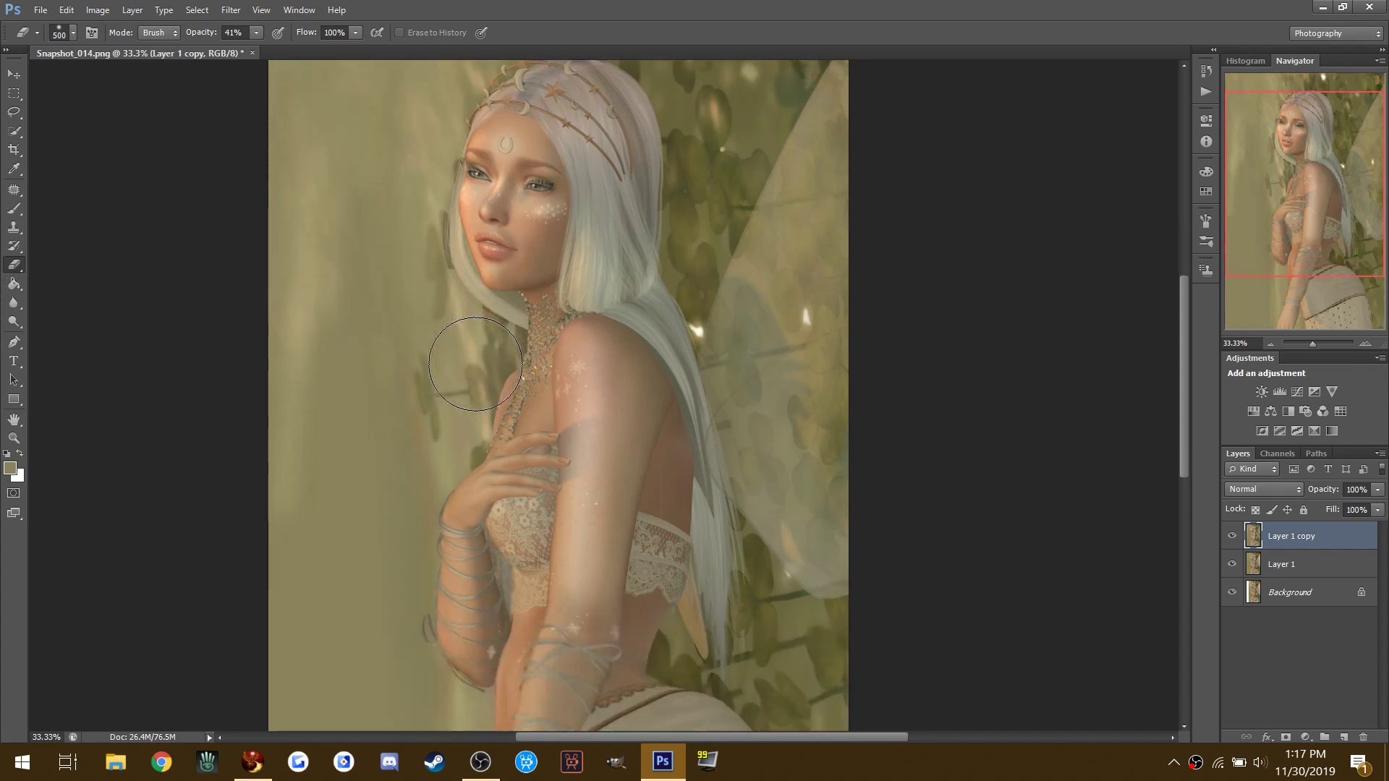
# Step: Burn the midtones along the figure's wrapped front forearm with a 250 px Burn brush at 14% exposure
pyautogui.click(19, 332)
pyautogui.rightClick(18, 331)
pyautogui.click(62, 335)
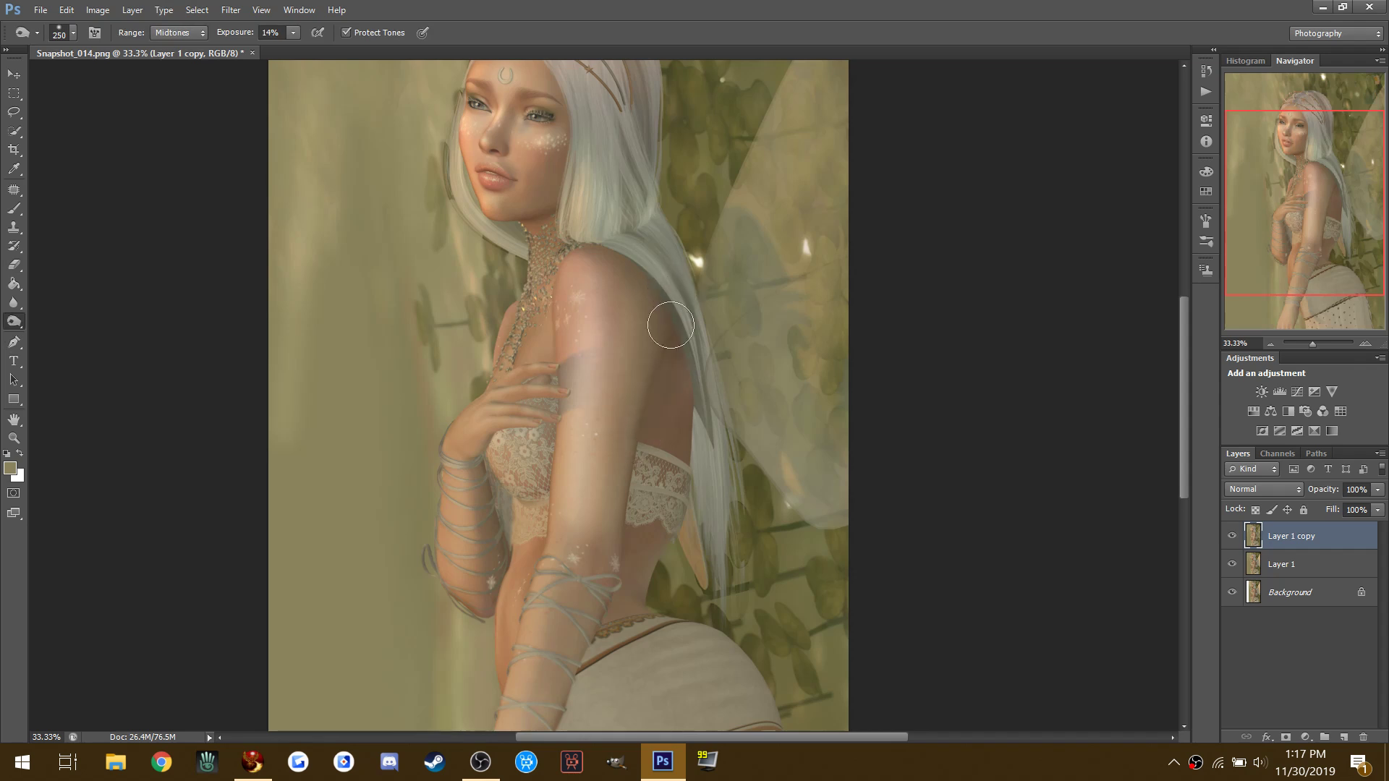
pyautogui.scroll(-4, 654, 366)
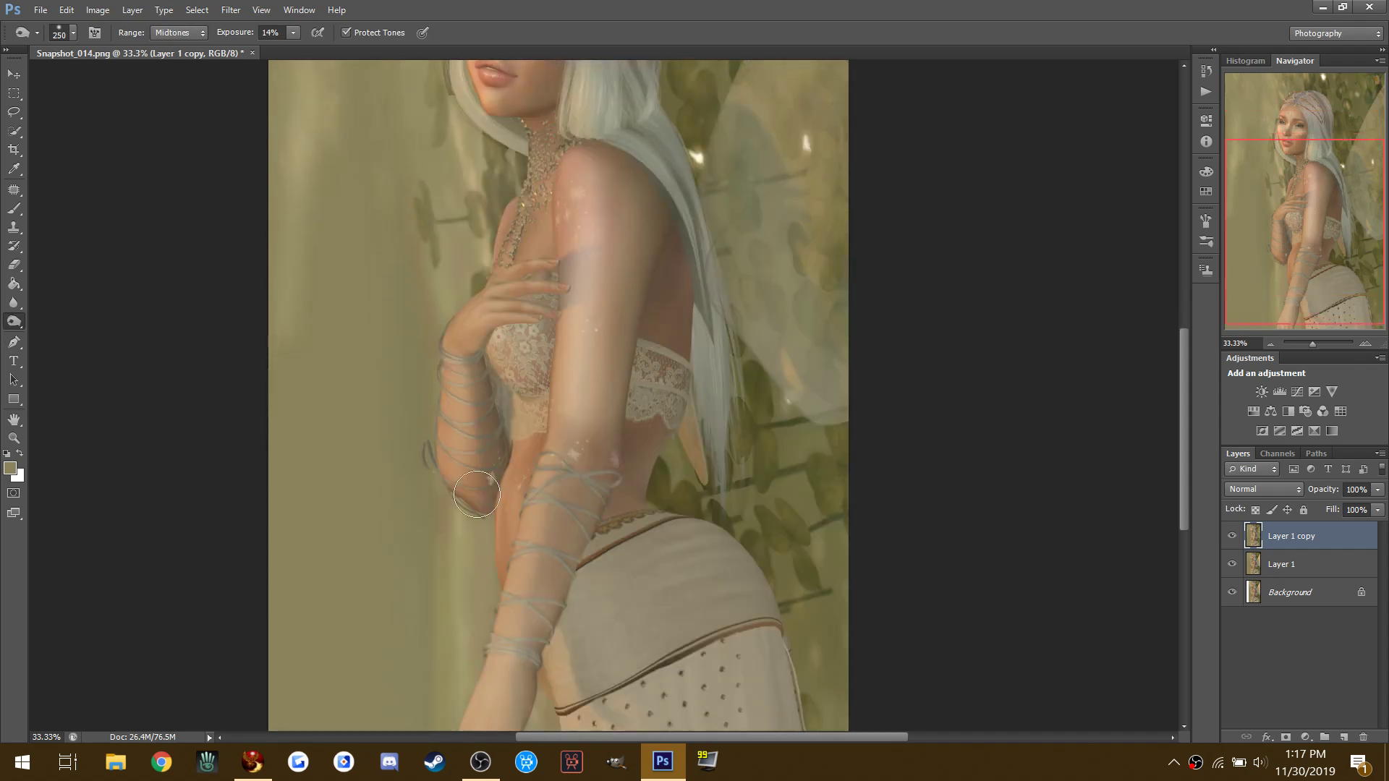
pyautogui.scroll(8, 492, 466)
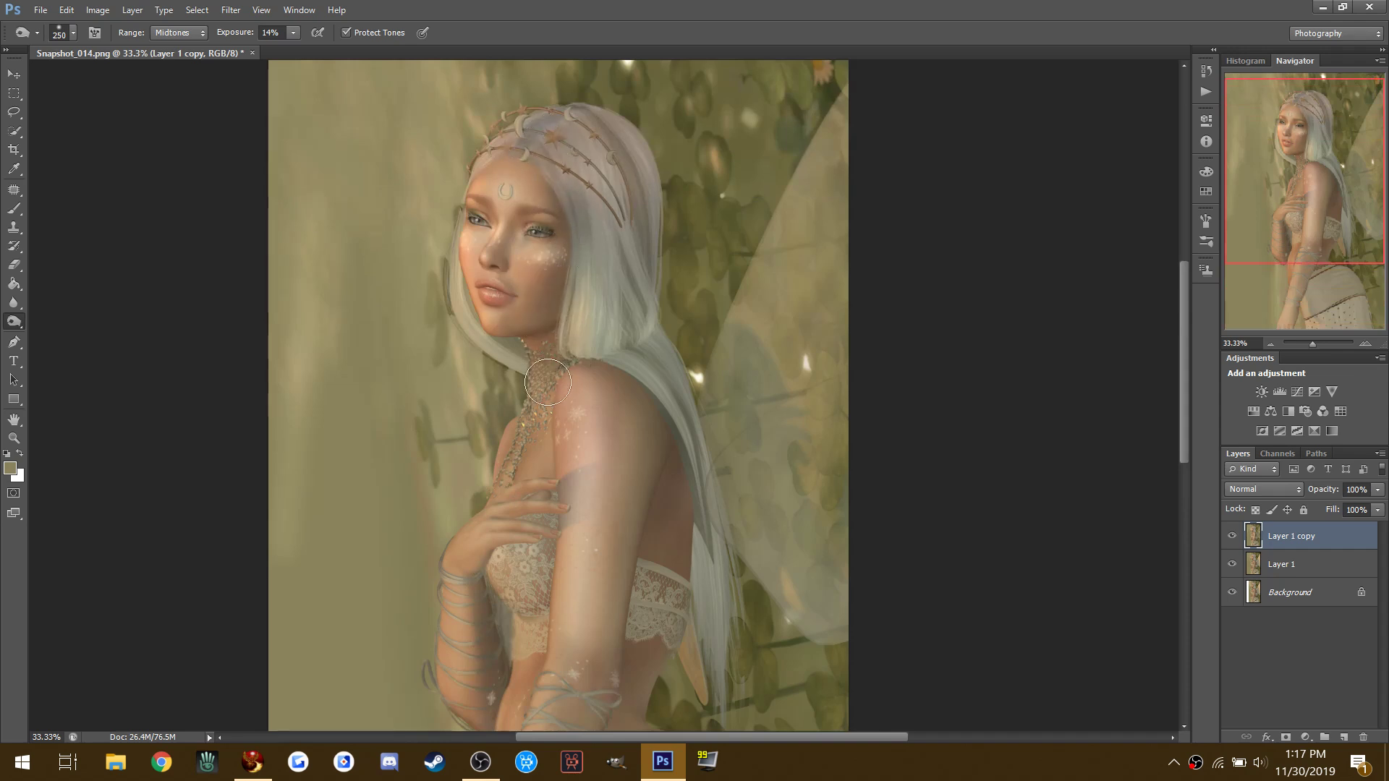
pyautogui.scroll(-10, 609, 526)
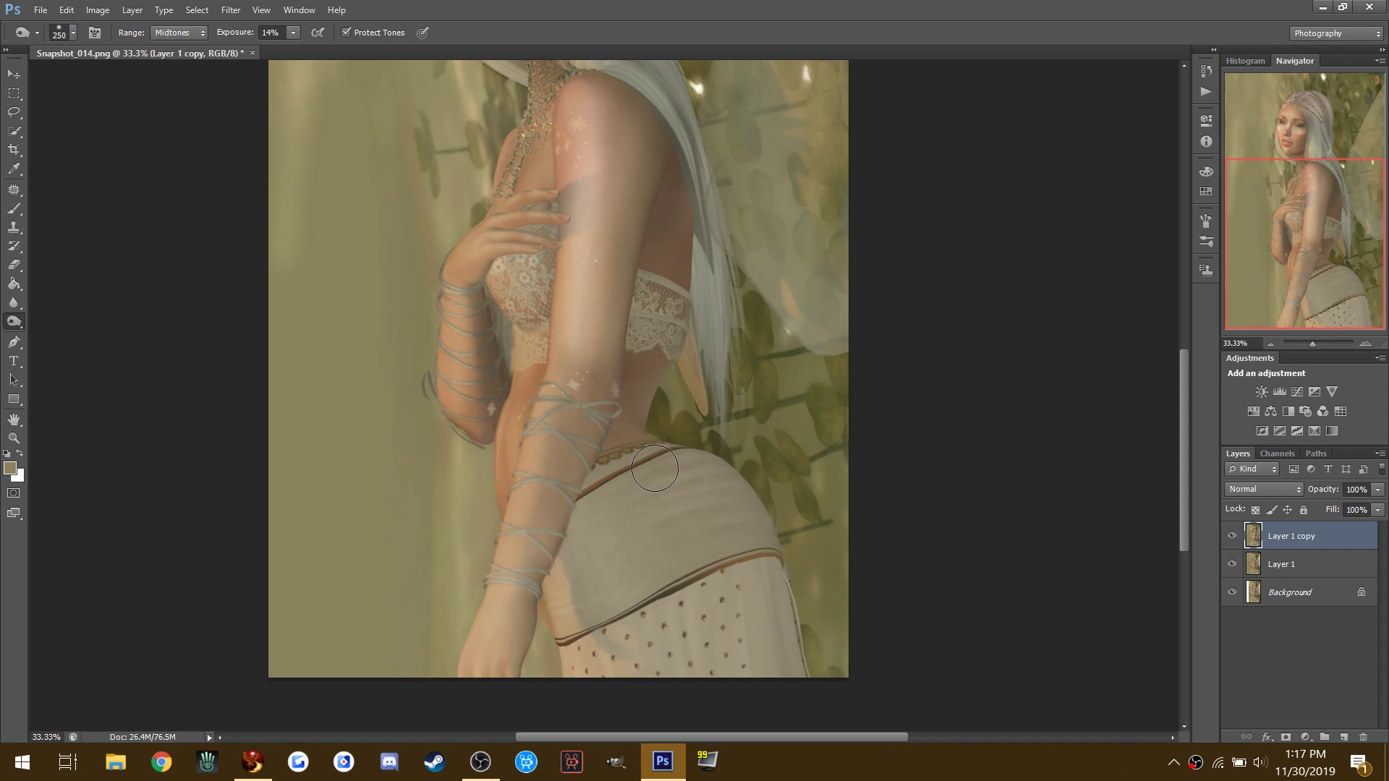
pyautogui.moveTo(505, 665)
pyautogui.mouseDown()
pyautogui.moveTo(543, 584)
pyautogui.moveTo(553, 498)
pyautogui.mouseUp()
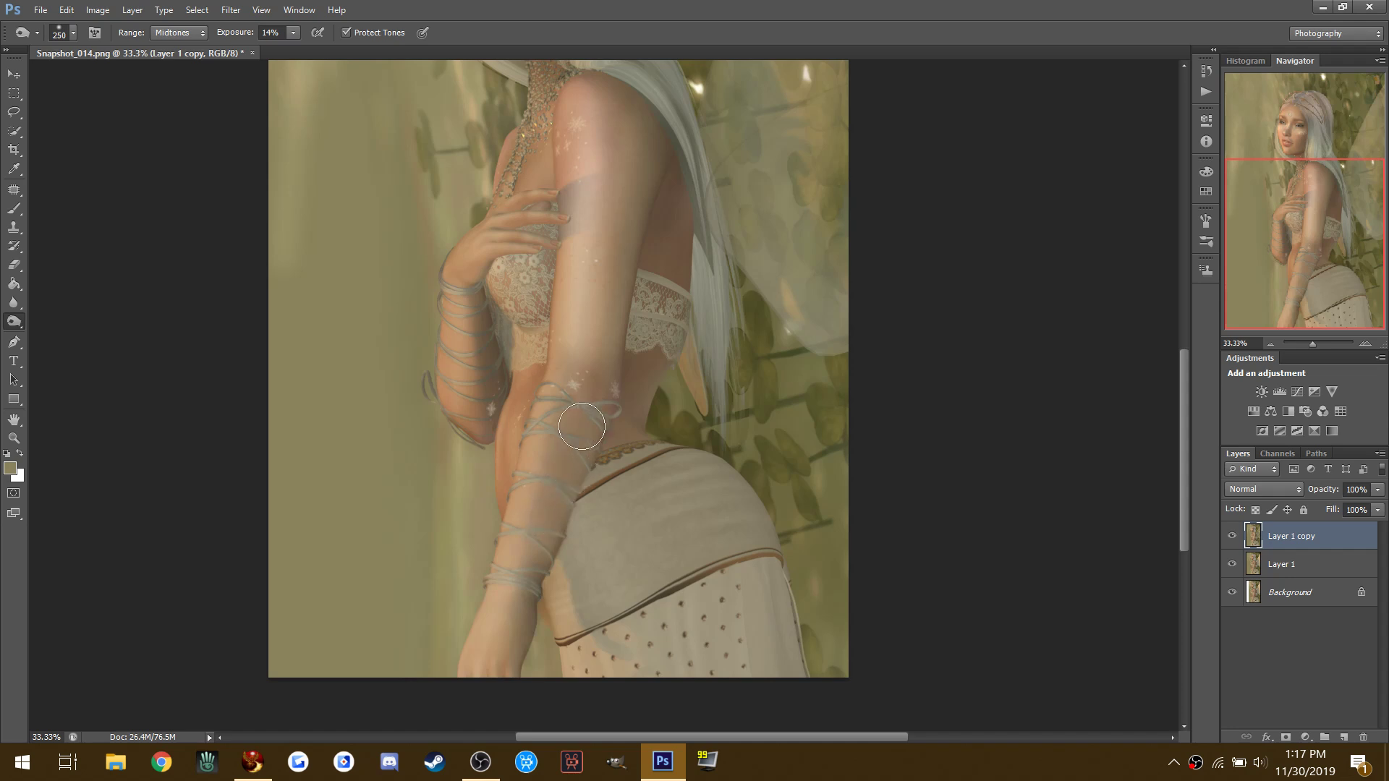
# Step: Try the Highlights range for the Burn tool on the figure and return the range to Midtones
pyautogui.click(177, 32)
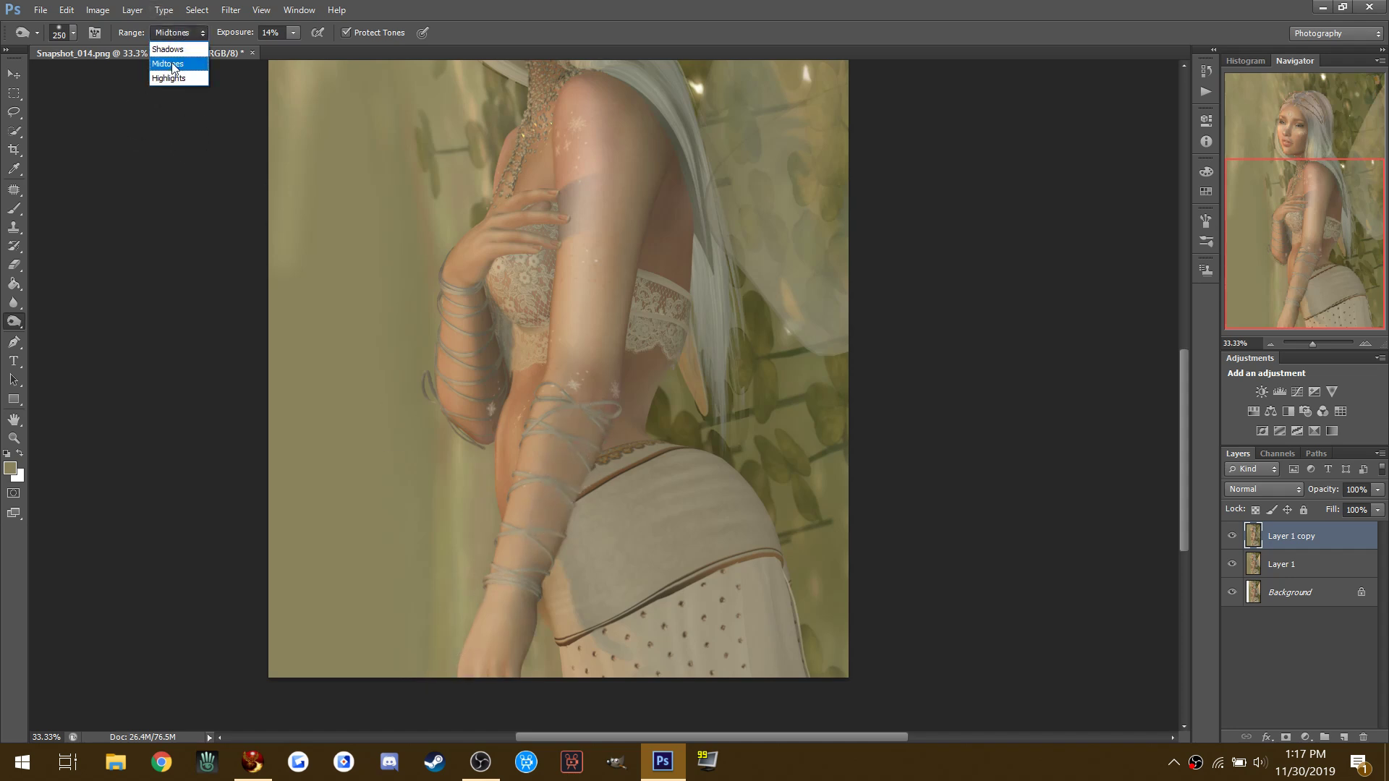
pyautogui.click(174, 79)
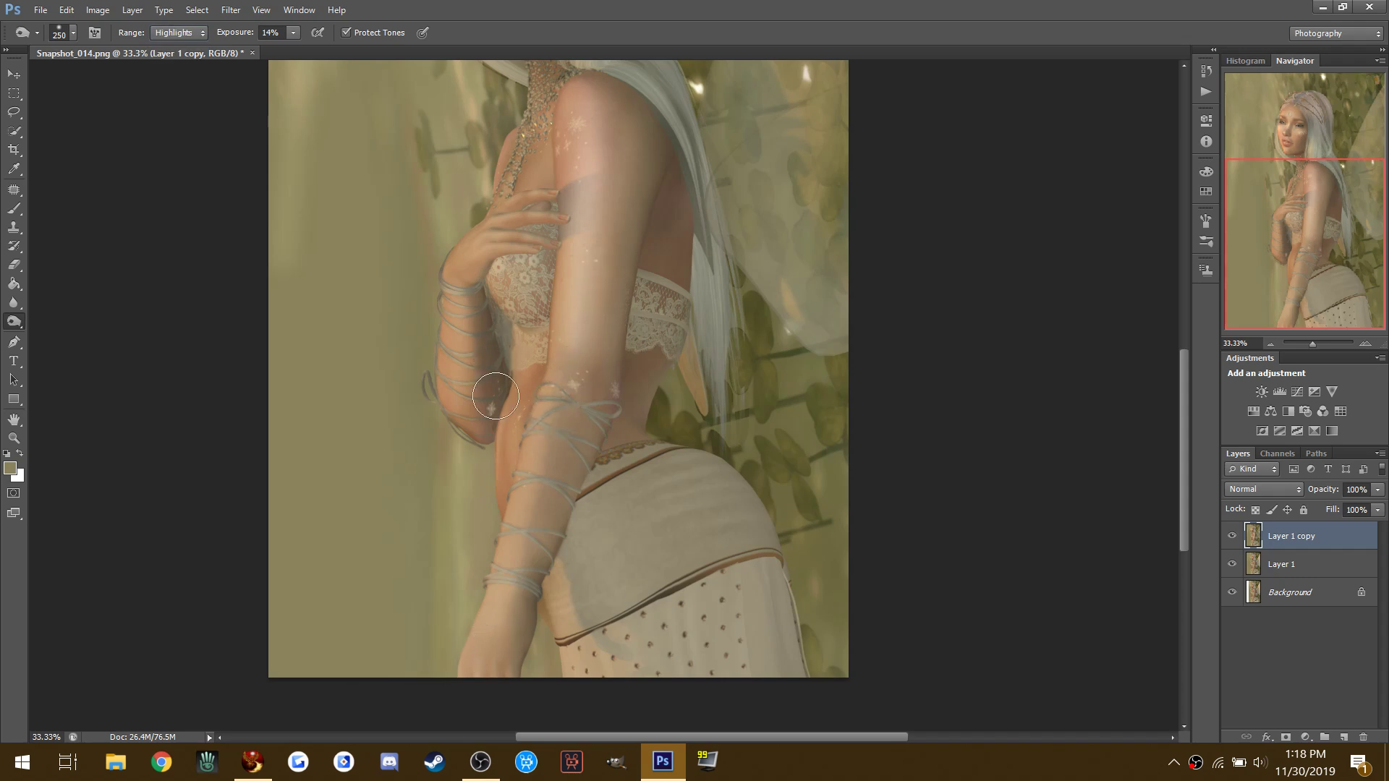
pyautogui.scroll(5, 494, 310)
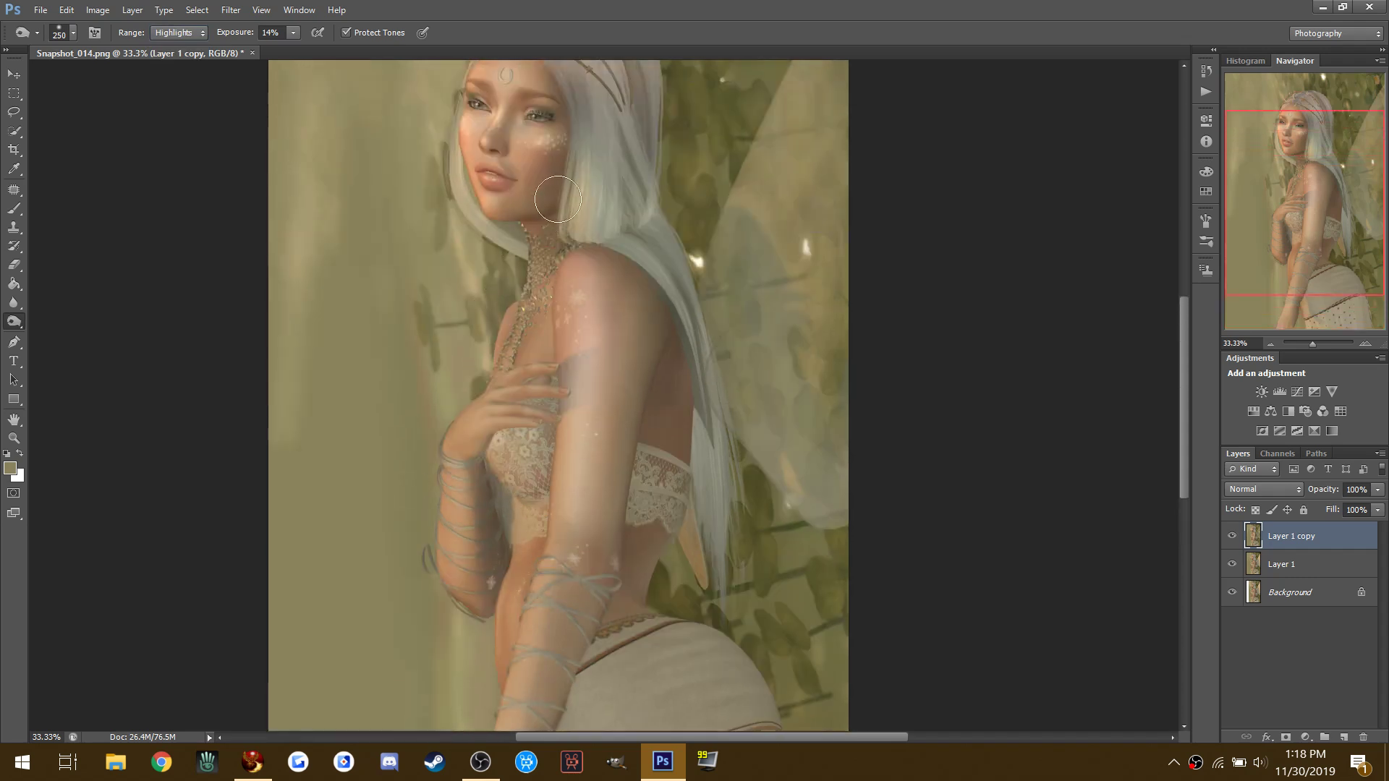
pyautogui.scroll(3, 566, 92)
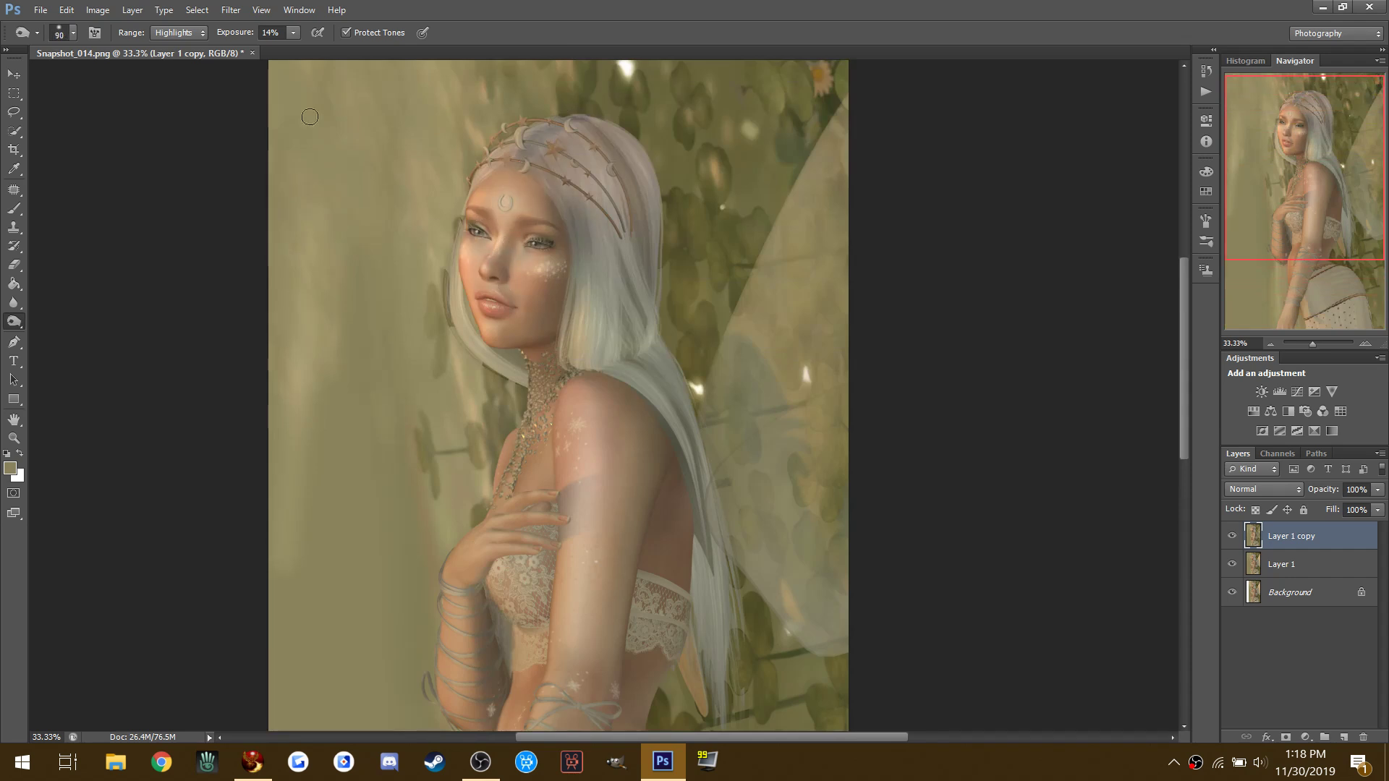
pyautogui.click(178, 32)
pyautogui.click(177, 64)
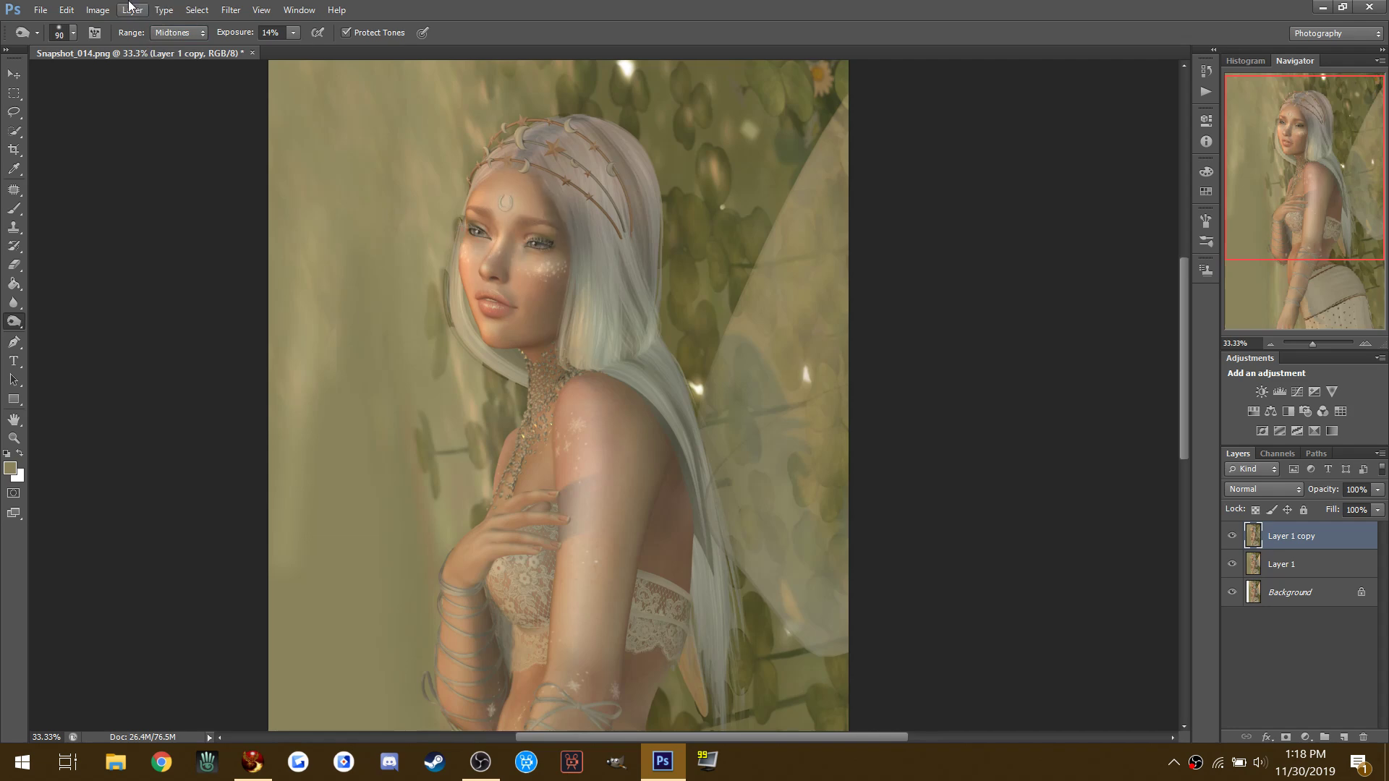
# Step: Step back the last edit, lower the Burn exposure to 4% and darken the forehead just below the headpiece
pyautogui.click(66, 10)
pyautogui.click(84, 67)
pyautogui.click(293, 33)
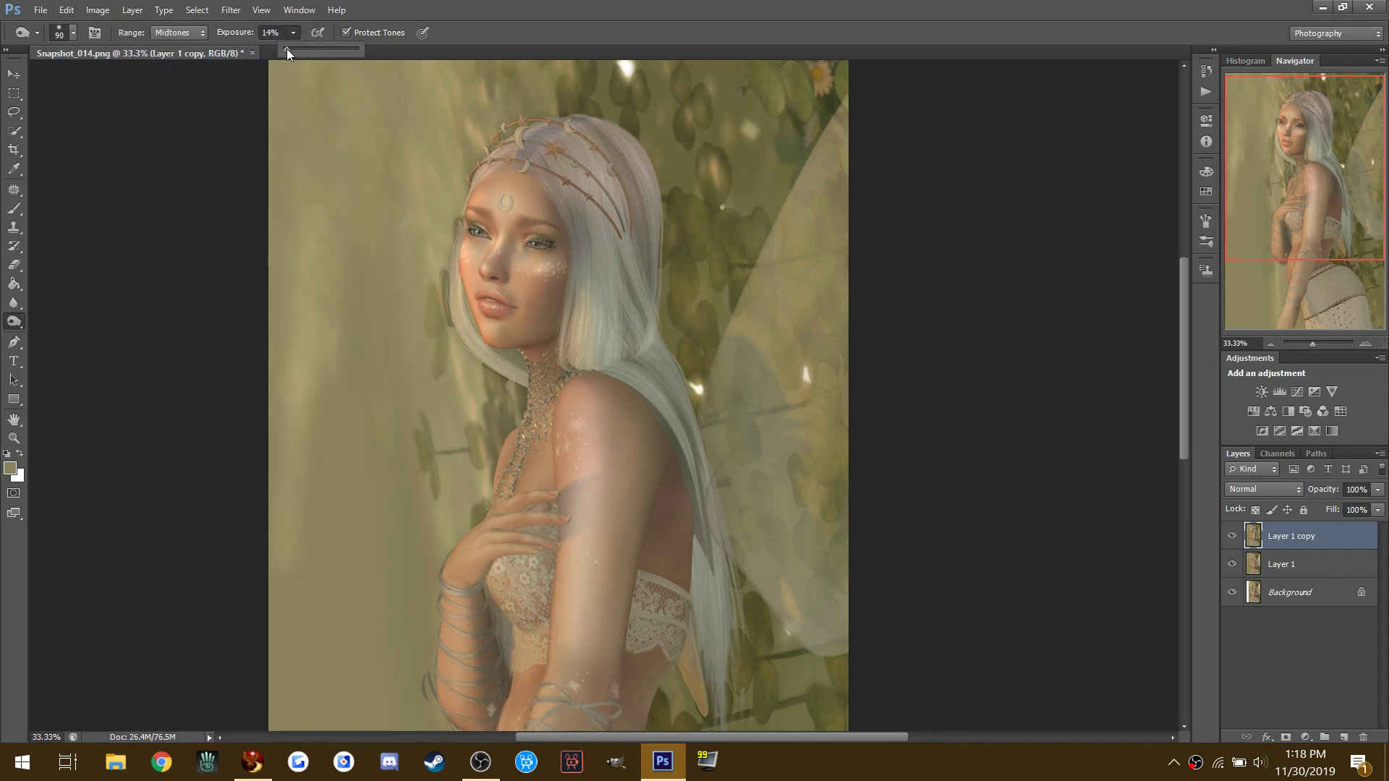
pyautogui.click(520, 169)
# Step: Set up the Brush in Multiply mode with a reduced opacity and the pink foreground colour ff7676
pyautogui.click(22, 212)
pyautogui.click(175, 34)
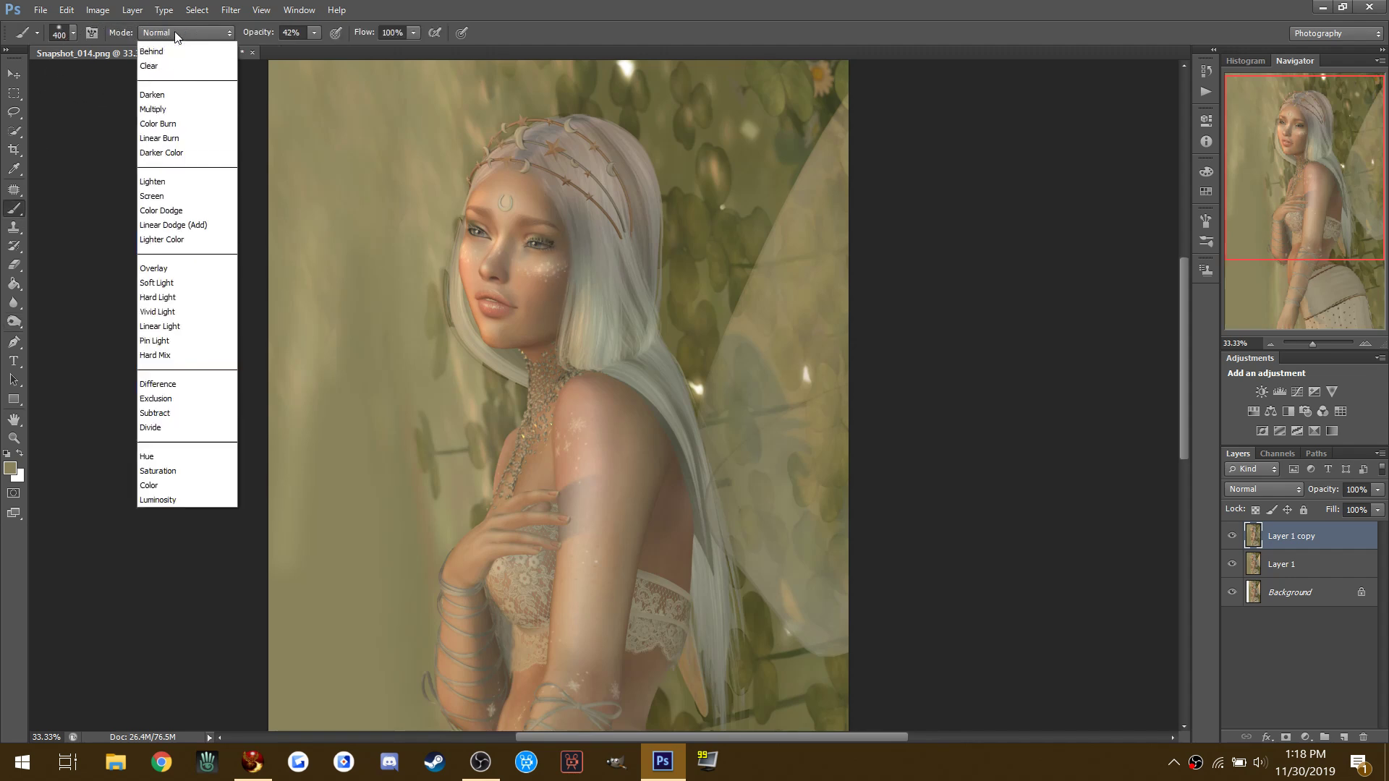
pyautogui.click(162, 136)
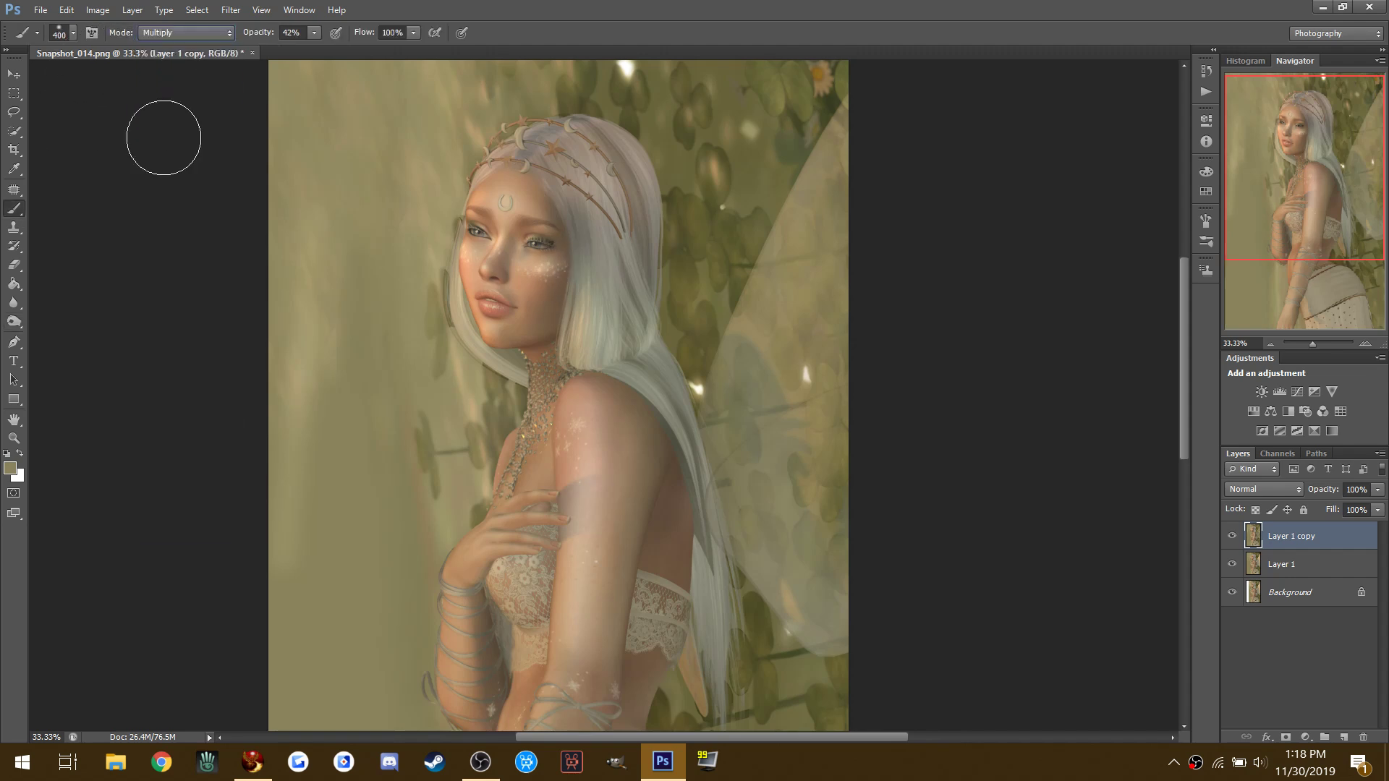
pyautogui.click(10, 468)
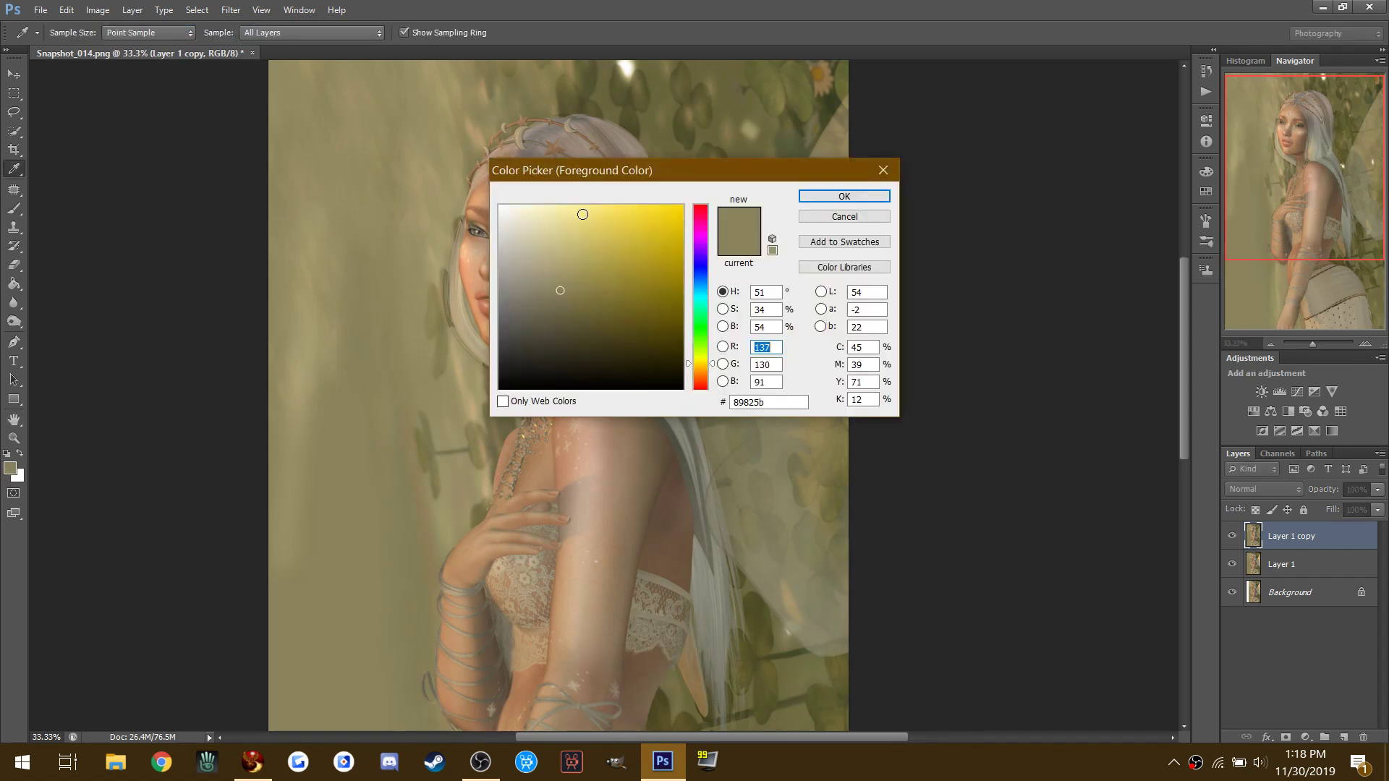
pyautogui.click(602, 147)
pyautogui.click(700, 207)
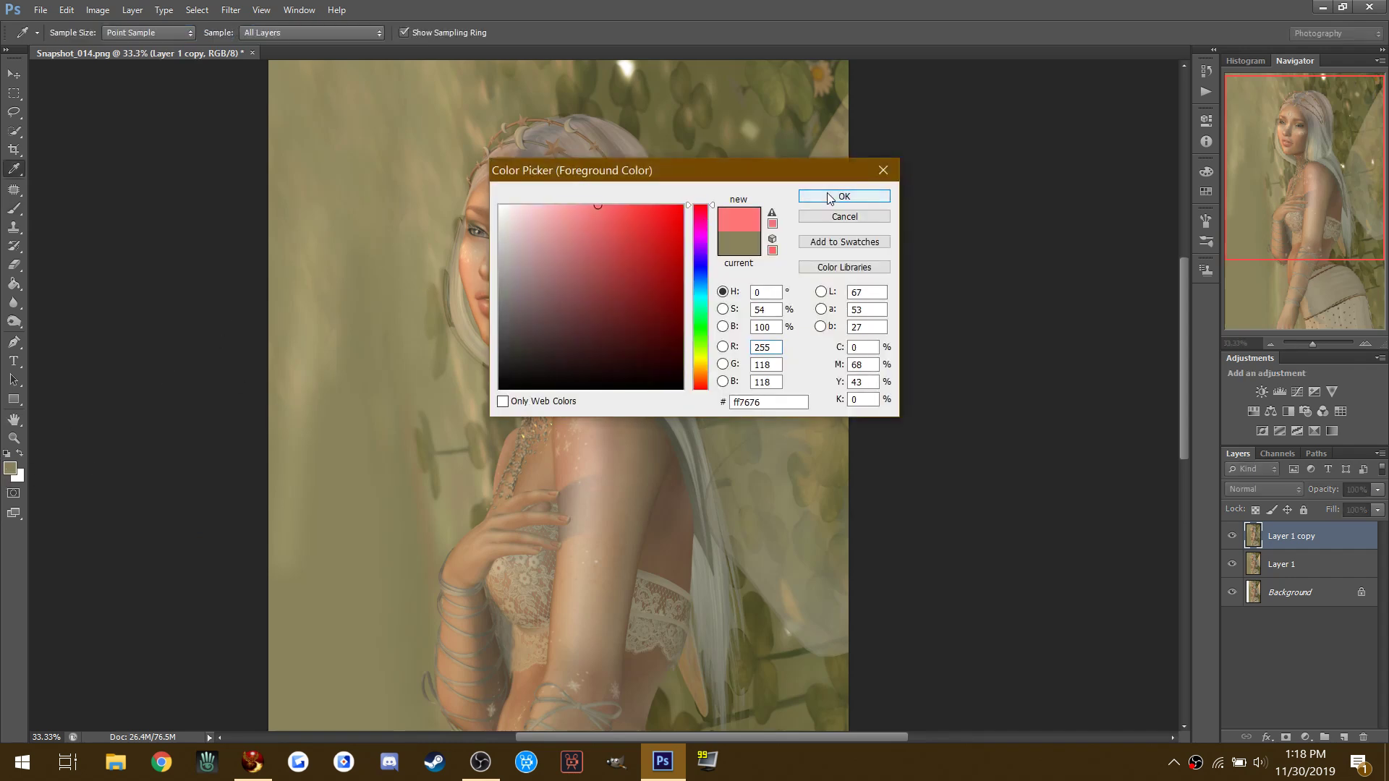
pyautogui.click(844, 196)
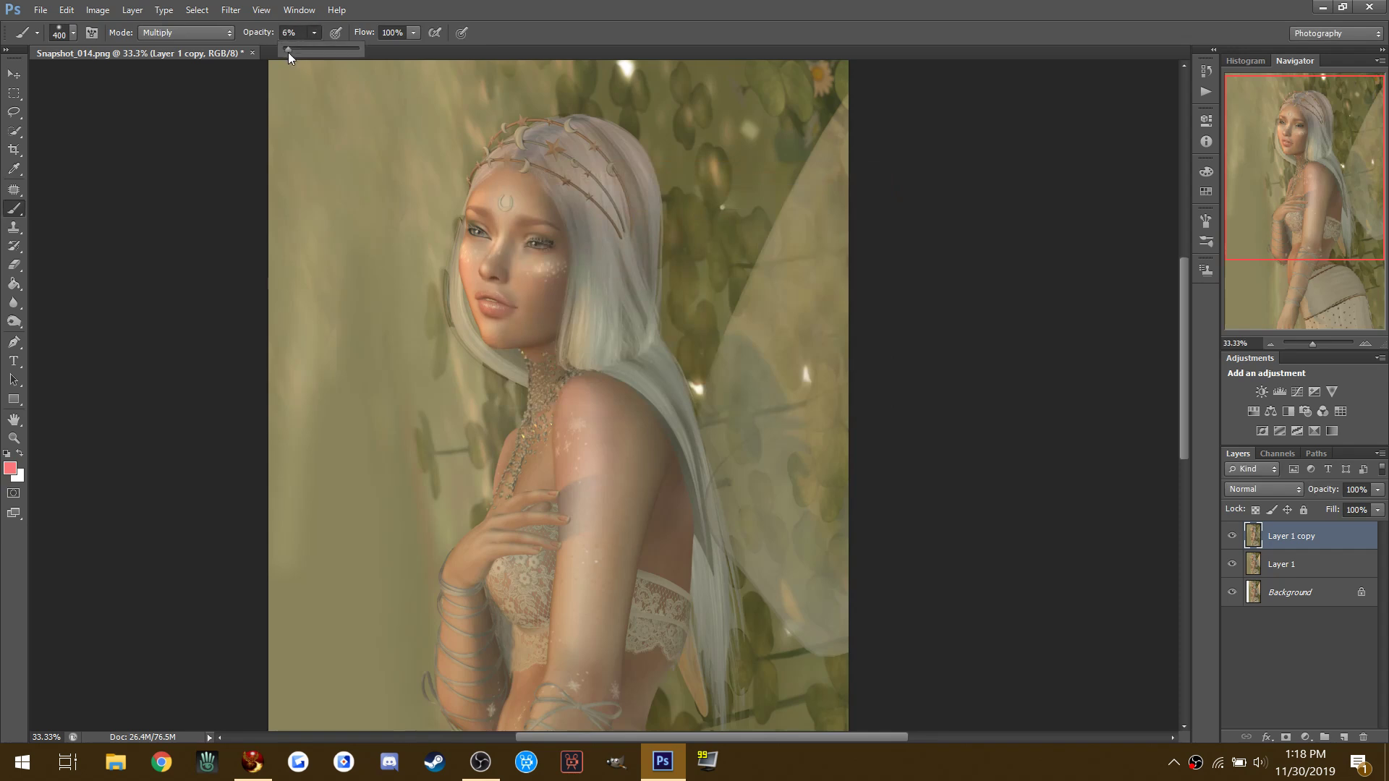
pyautogui.click(180, 99)
# Step: Paint a soft pink blush over the cheeks, shoulder, elbow and waist with a 175 px brush at 12% opacity
pyautogui.press('[')
pyautogui.press('[')
pyautogui.press('[')
pyautogui.press('[')
pyautogui.moveTo(522, 280)
pyautogui.mouseDown()
pyautogui.moveTo(539, 270)
pyautogui.moveTo(477, 260)
pyautogui.mouseUp()
pyautogui.scroll(-2, 630, 382)
pyautogui.scroll(-2, 624, 599)
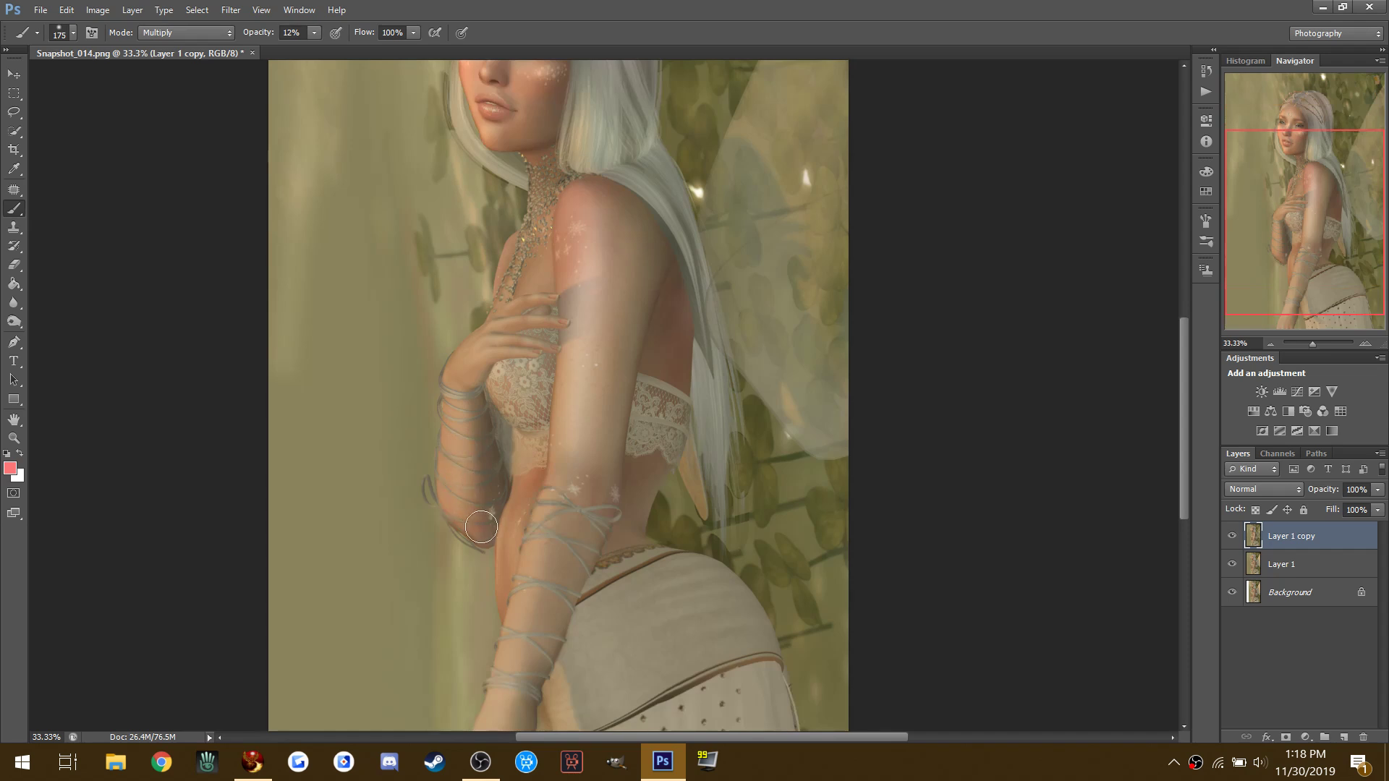
pyautogui.scroll(-2, 484, 392)
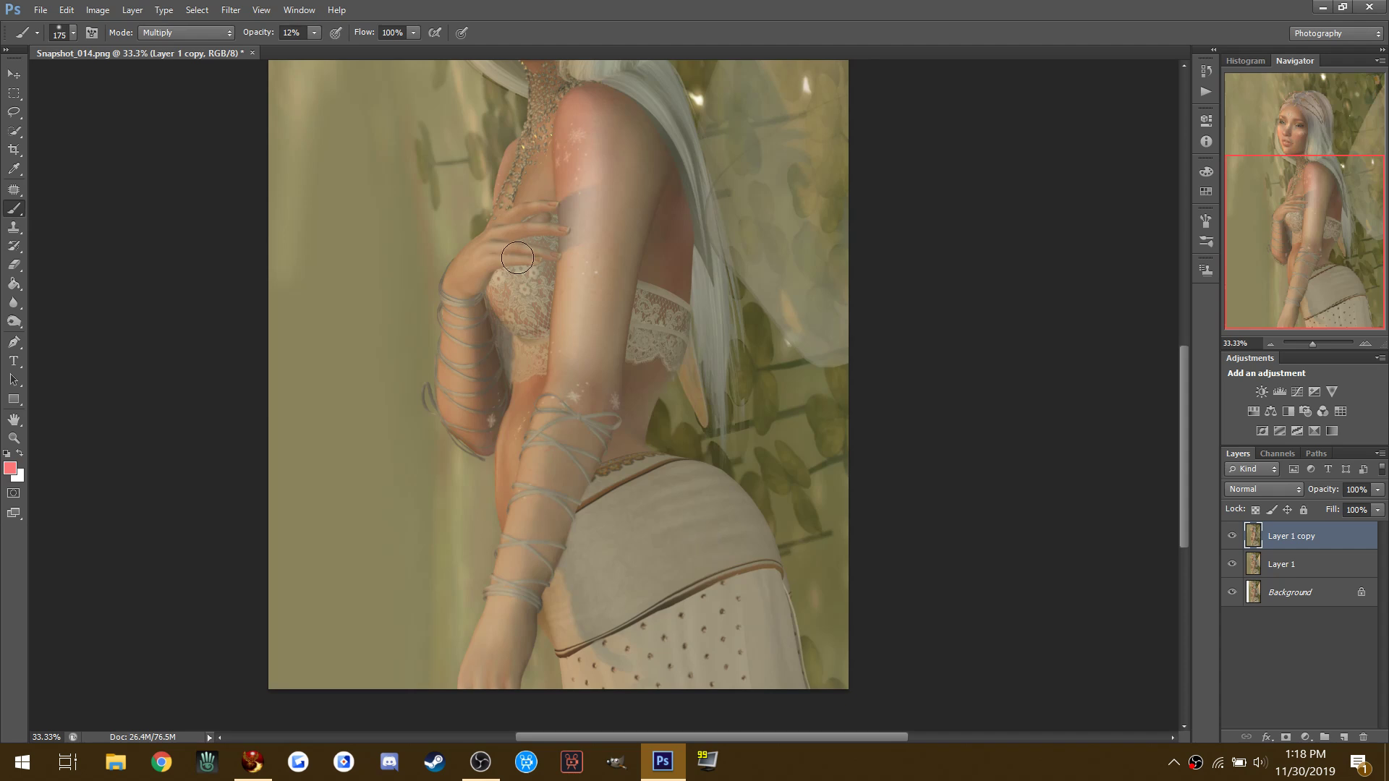
# Step: Duplicate Layer 1 copy and open the Liquify filter on the duplicate
pyautogui.hotkey('ctrl', 'j')
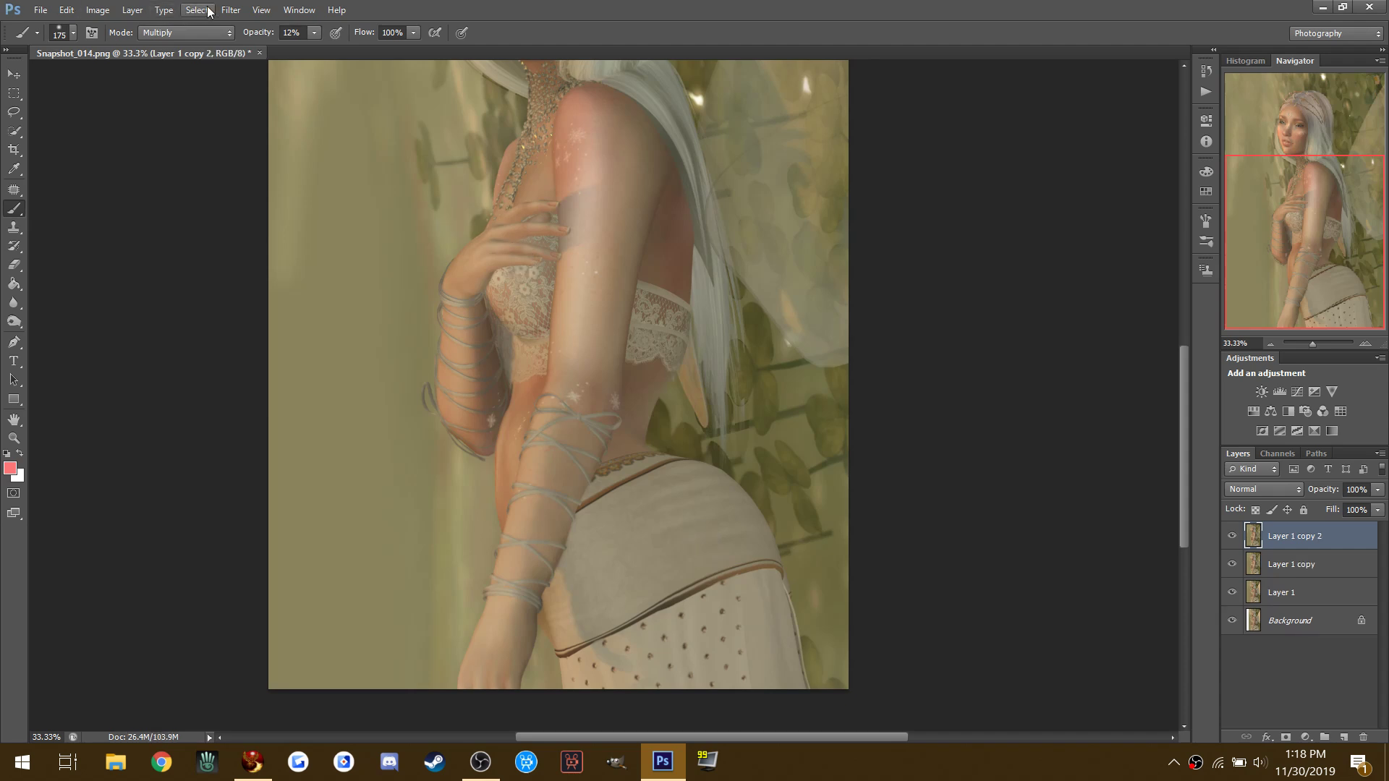
pyautogui.click(230, 9)
pyautogui.click(241, 136)
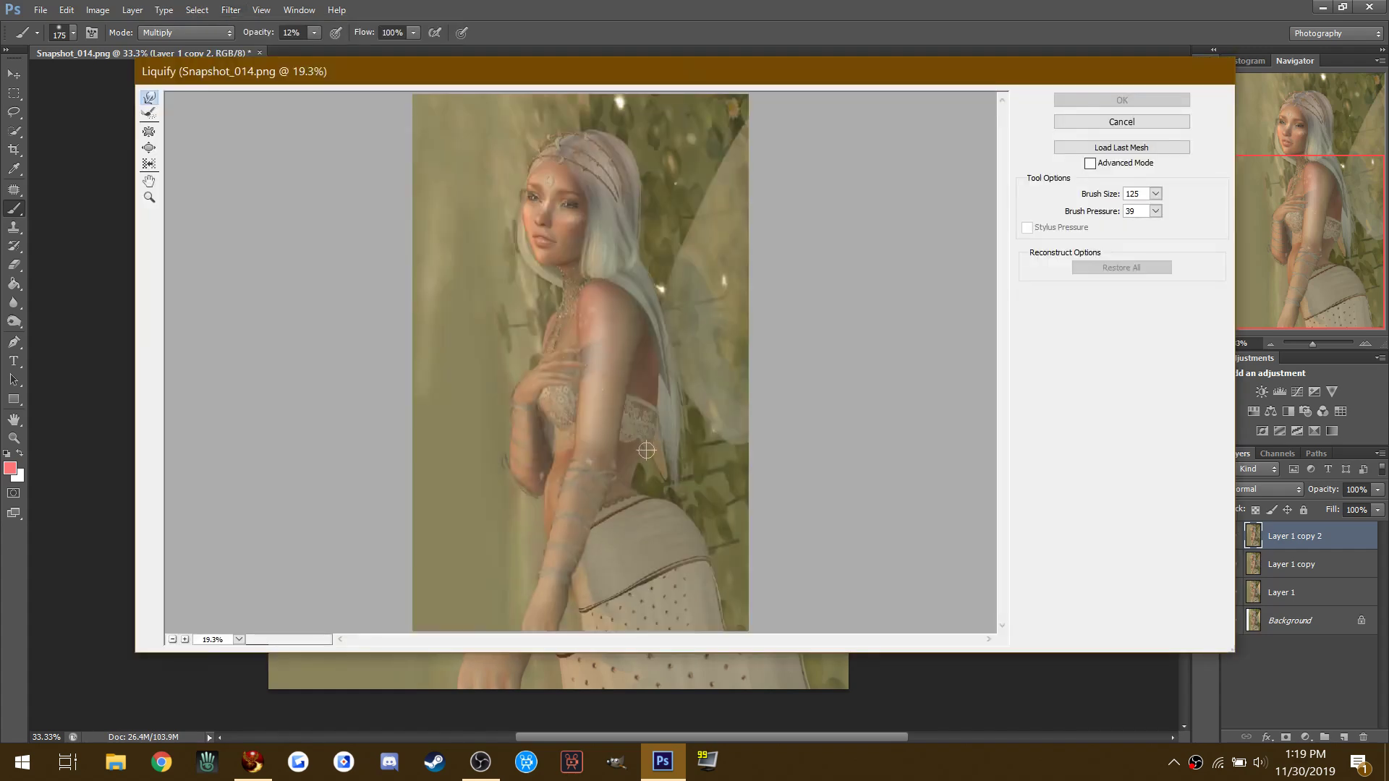
# Step: Reshape the hip and skirt outline in Liquify with a brush size of 1100 and pressure 39, and apply it
pyautogui.press(']')
pyautogui.press(']')
pyautogui.press(']')
pyautogui.press(']')
pyautogui.press(']')
pyautogui.press(']')
pyautogui.press(']')
pyautogui.press(']')
pyautogui.press(']')
pyautogui.press(']')
pyautogui.moveTo(658, 546)
pyautogui.mouseDown()
pyautogui.moveTo(687, 513)
pyautogui.moveTo(682, 550)
pyautogui.moveTo(695, 535)
pyautogui.moveTo(666, 499)
pyautogui.moveTo(719, 533)
pyautogui.moveTo(675, 504)
pyautogui.mouseUp()
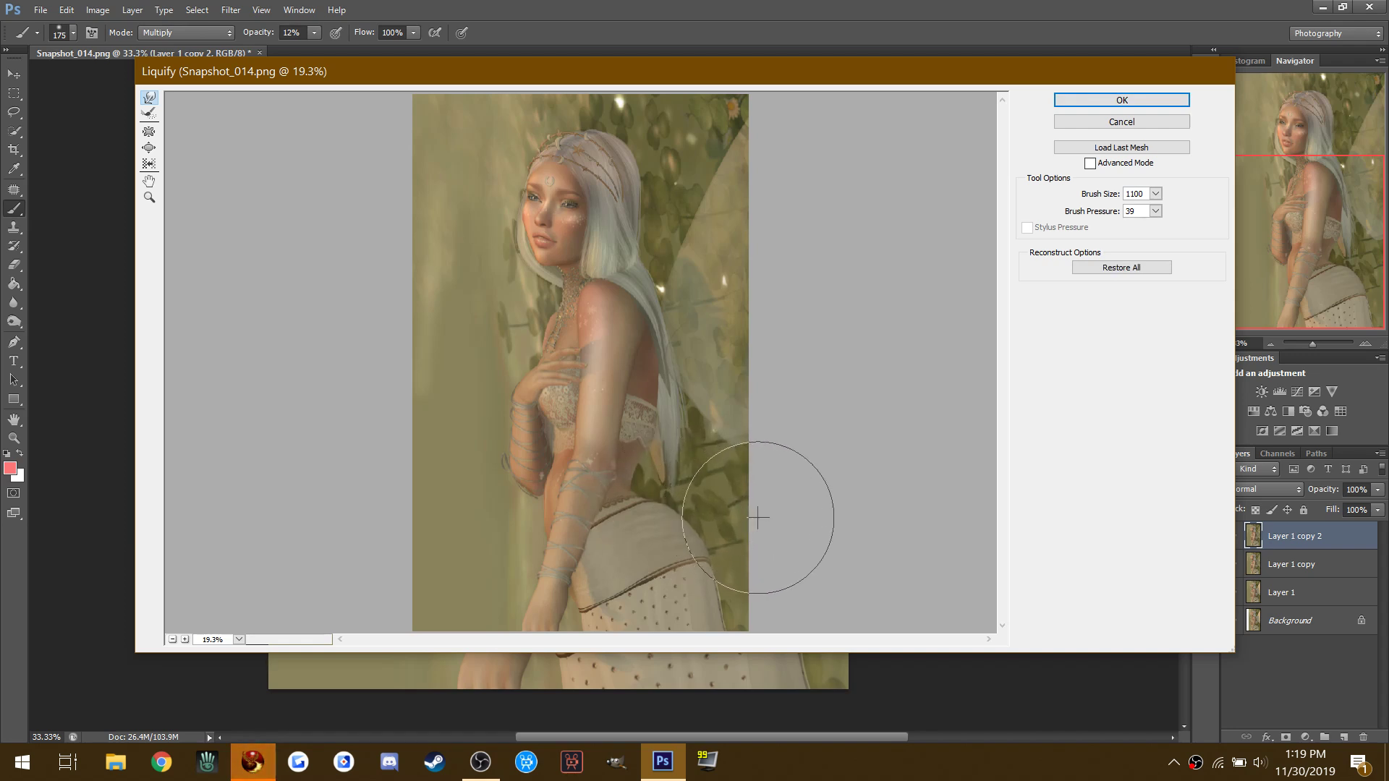
pyautogui.moveTo(724, 516)
pyautogui.mouseDown()
pyautogui.moveTo(750, 496)
pyautogui.moveTo(724, 616)
pyautogui.mouseUp()
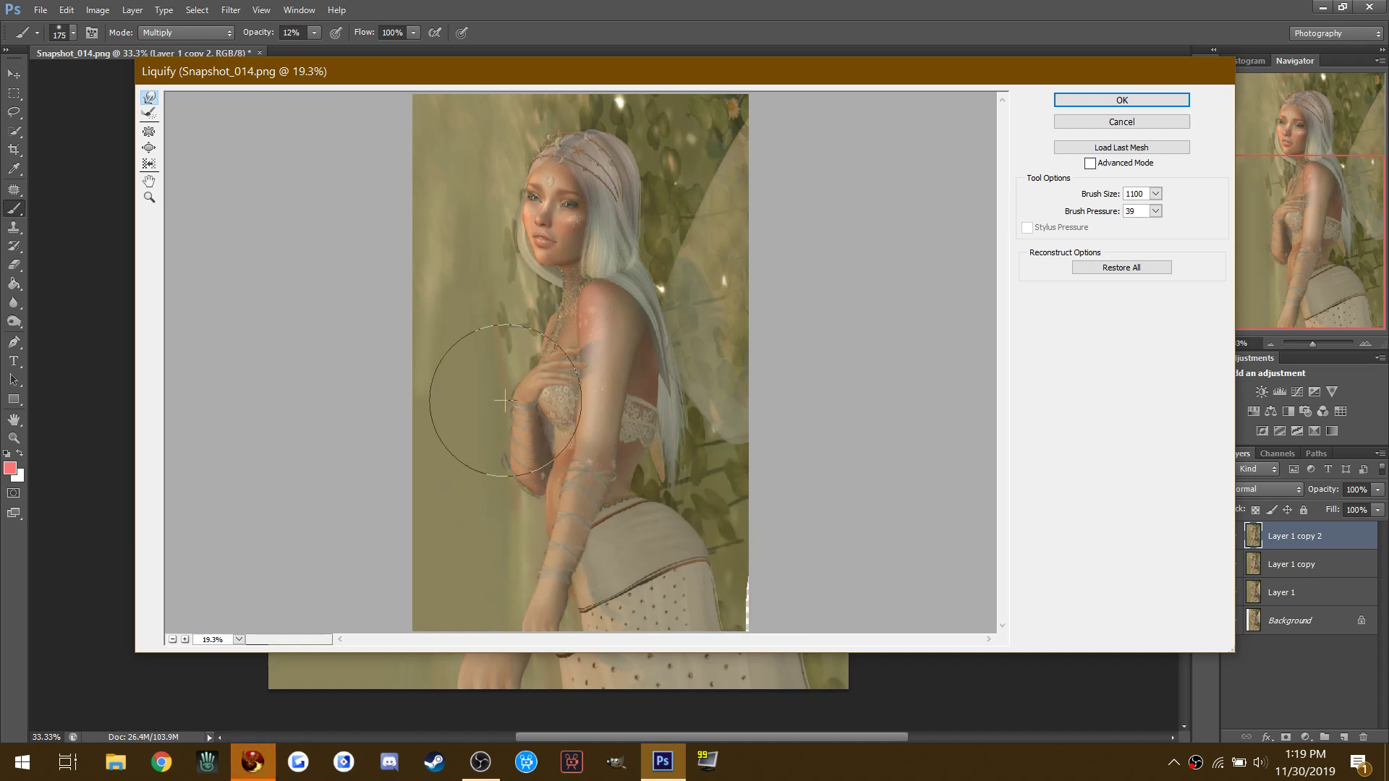
pyautogui.click(1110, 99)
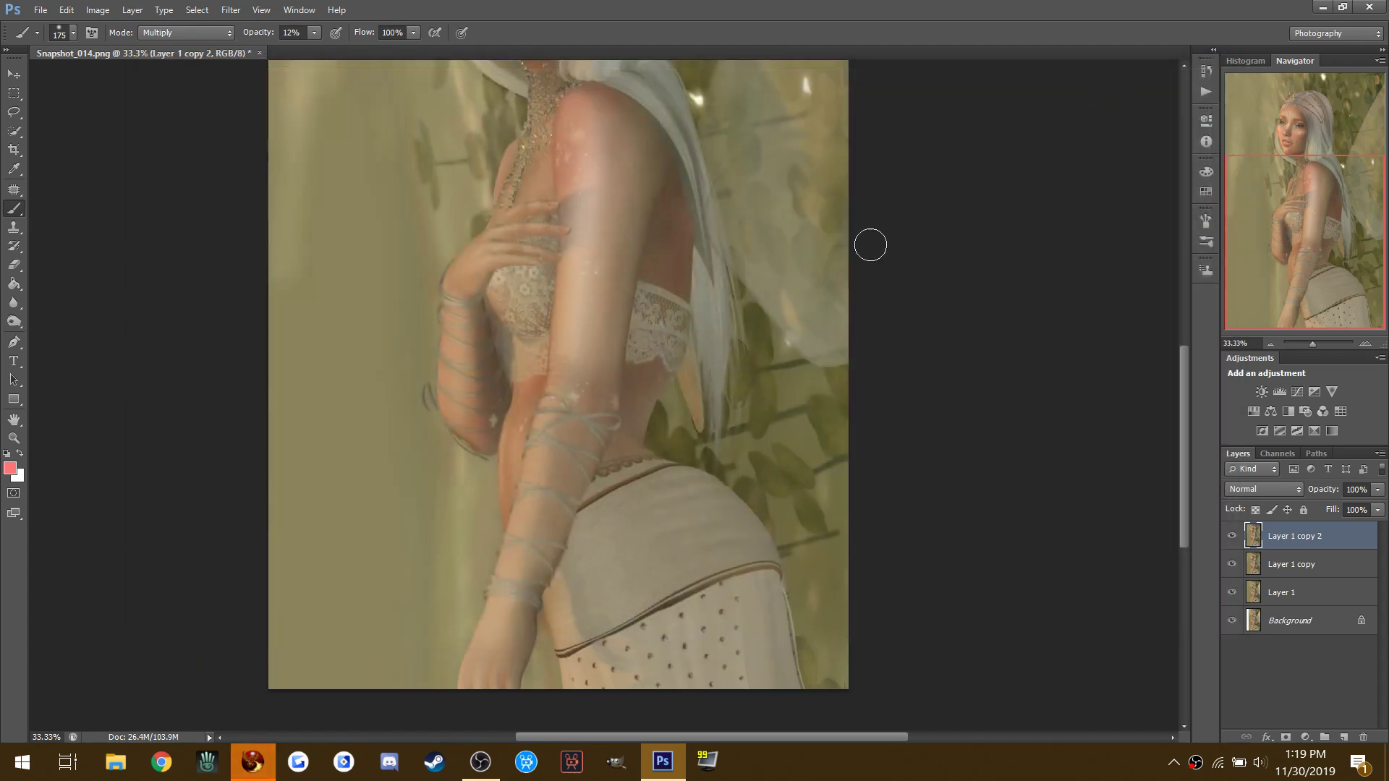
# Step: Brighten the crescent ornament on the forehead with a very small Dodge brush set to Midtones at 20% exposure
pyautogui.scroll(4, 381, 301)
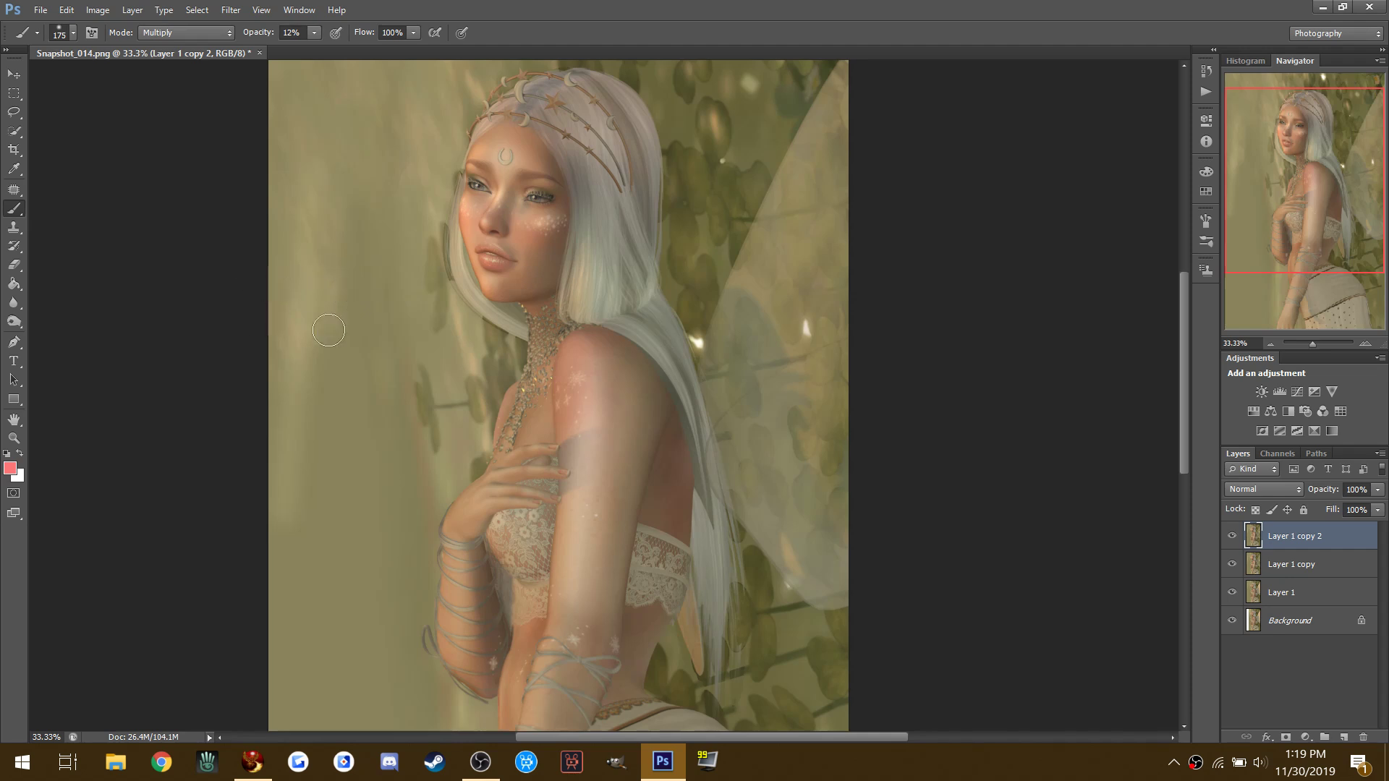
pyautogui.scroll(-2, 481, 290)
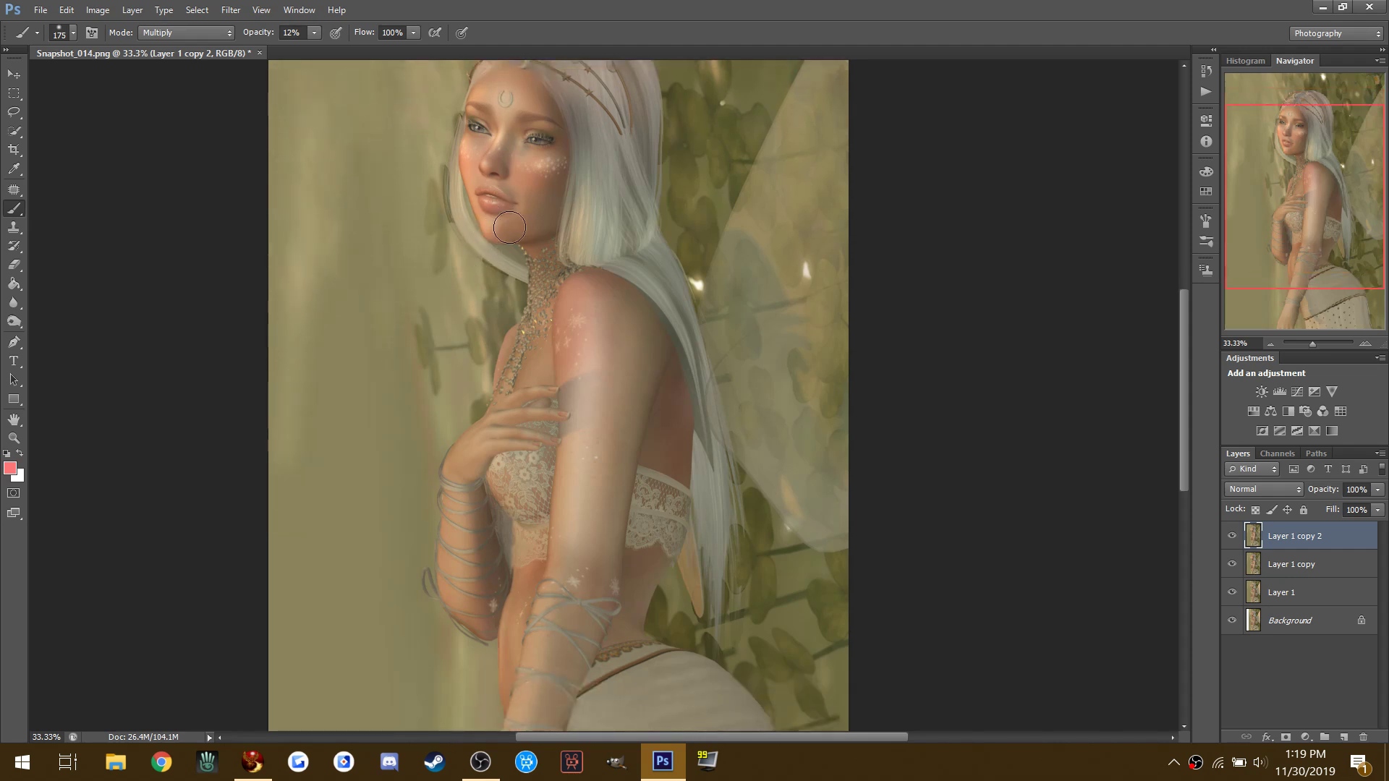
pyautogui.click(16, 323)
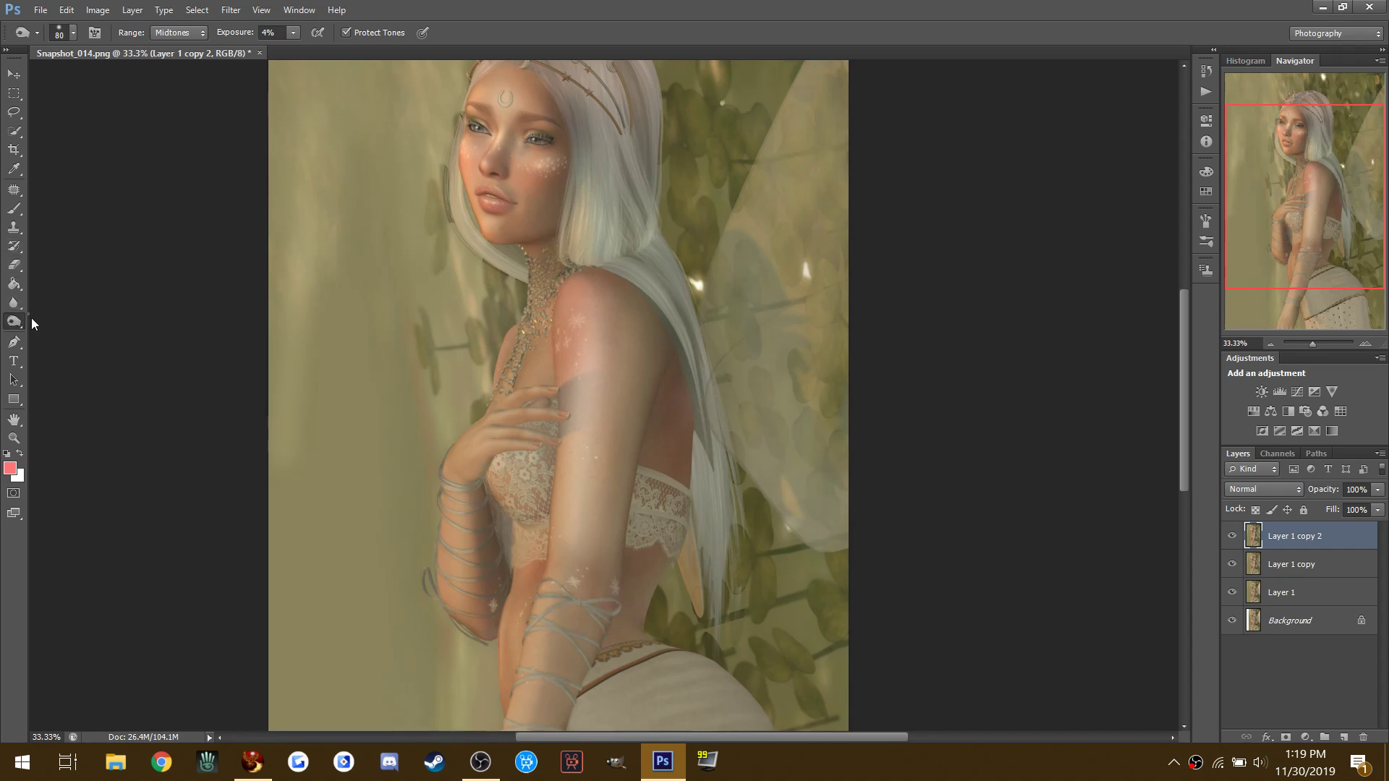
pyautogui.click(14, 439)
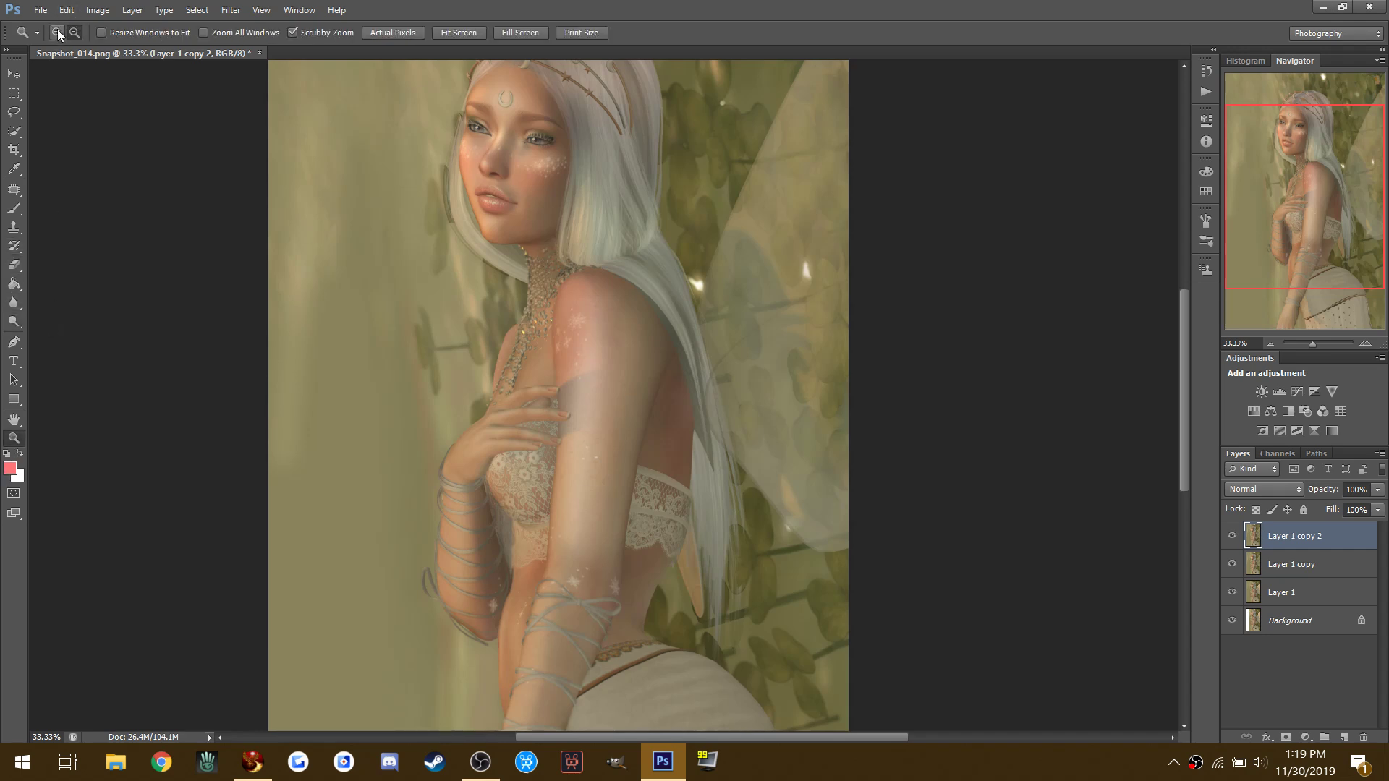
pyautogui.moveTo(504, 93); pyautogui.dragTo(504, 94)
pyautogui.scroll(3, 330, 261)
pyautogui.click(14, 321)
pyautogui.press('[')
pyautogui.press('[')
pyautogui.press('[')
pyautogui.press('[')
pyautogui.press('[')
pyautogui.press('[')
pyautogui.press('[')
pyautogui.press('[')
pyautogui.press('[')
pyautogui.press('[')
pyautogui.press('[')
pyautogui.press('[')
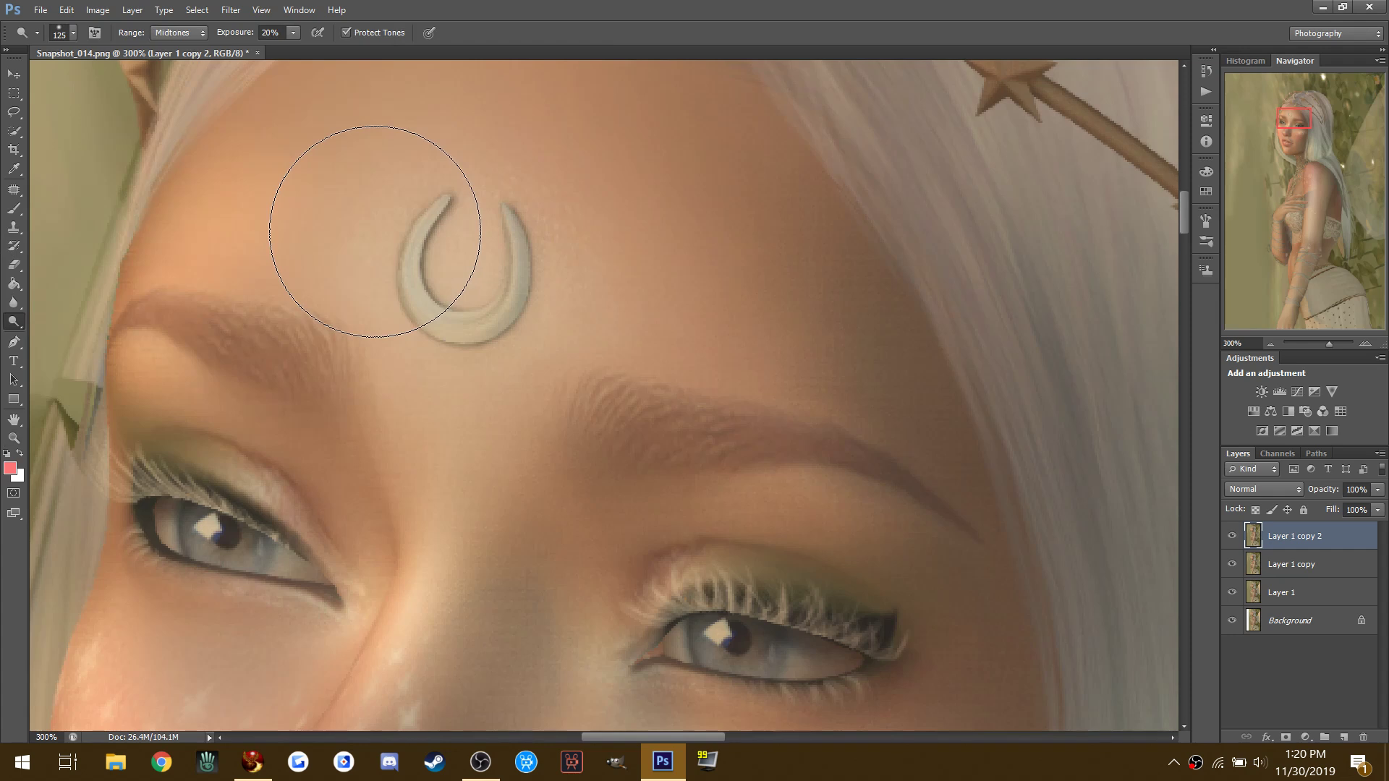
pyautogui.press('[')
pyautogui.press('[')
pyautogui.press('[')
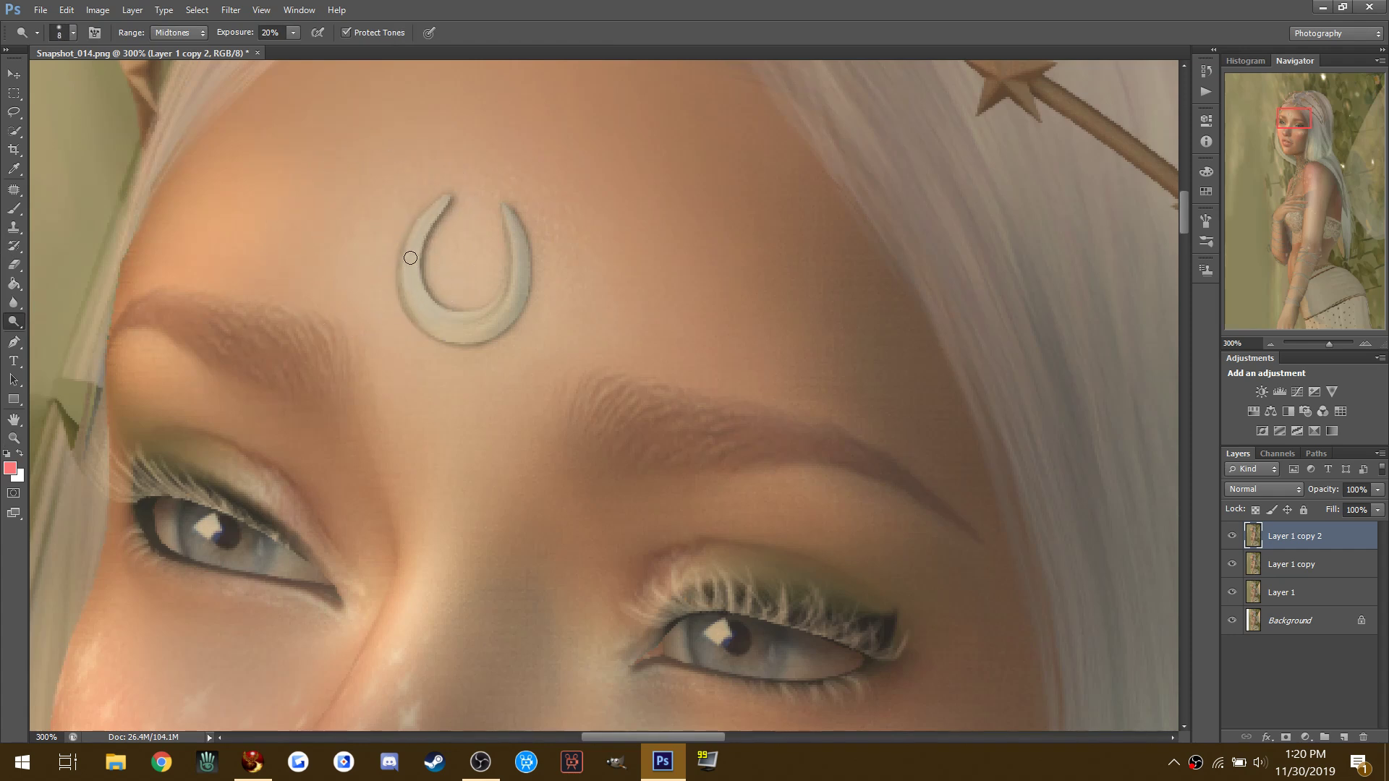
pyautogui.moveTo(412, 253)
pyautogui.mouseDown()
pyautogui.moveTo(430, 219)
pyautogui.moveTo(414, 246)
pyautogui.mouseUp()
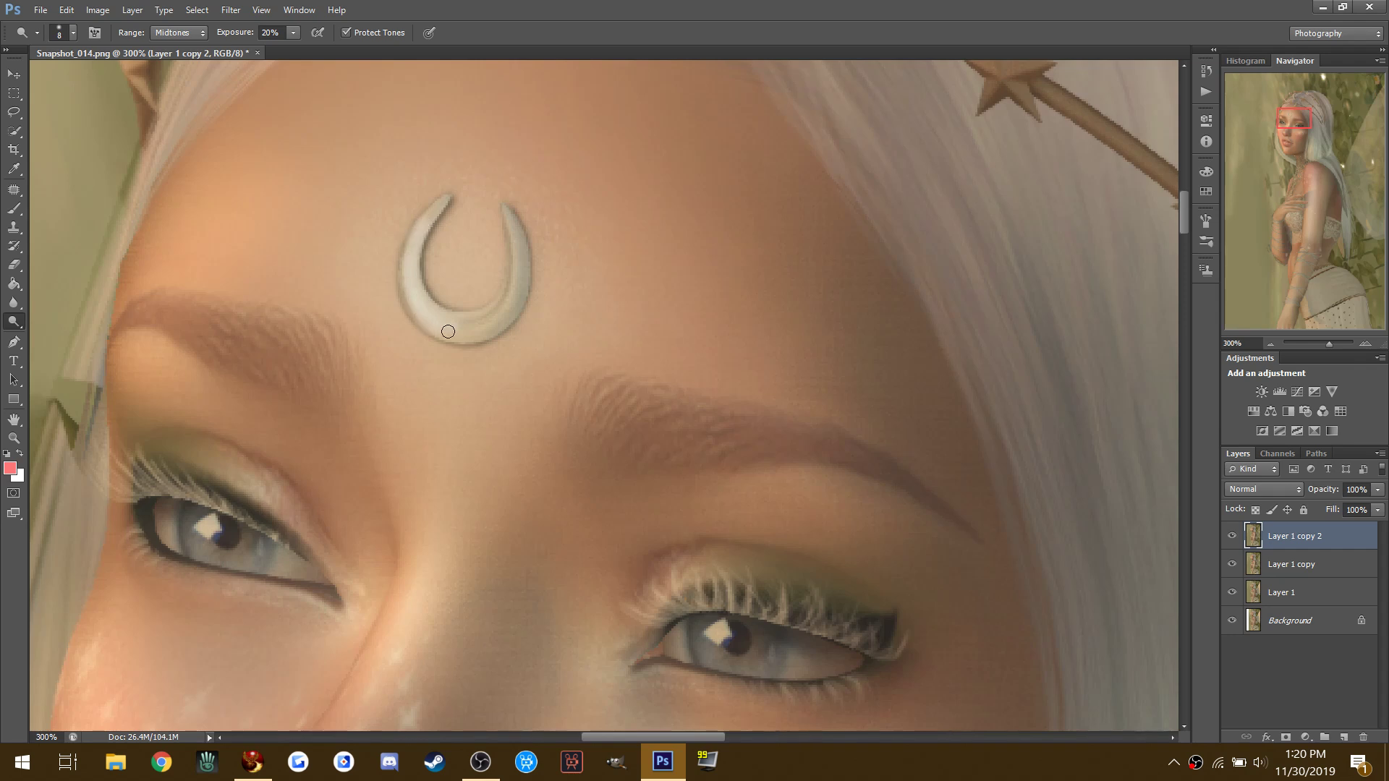
pyautogui.scroll(-3, 409, 278)
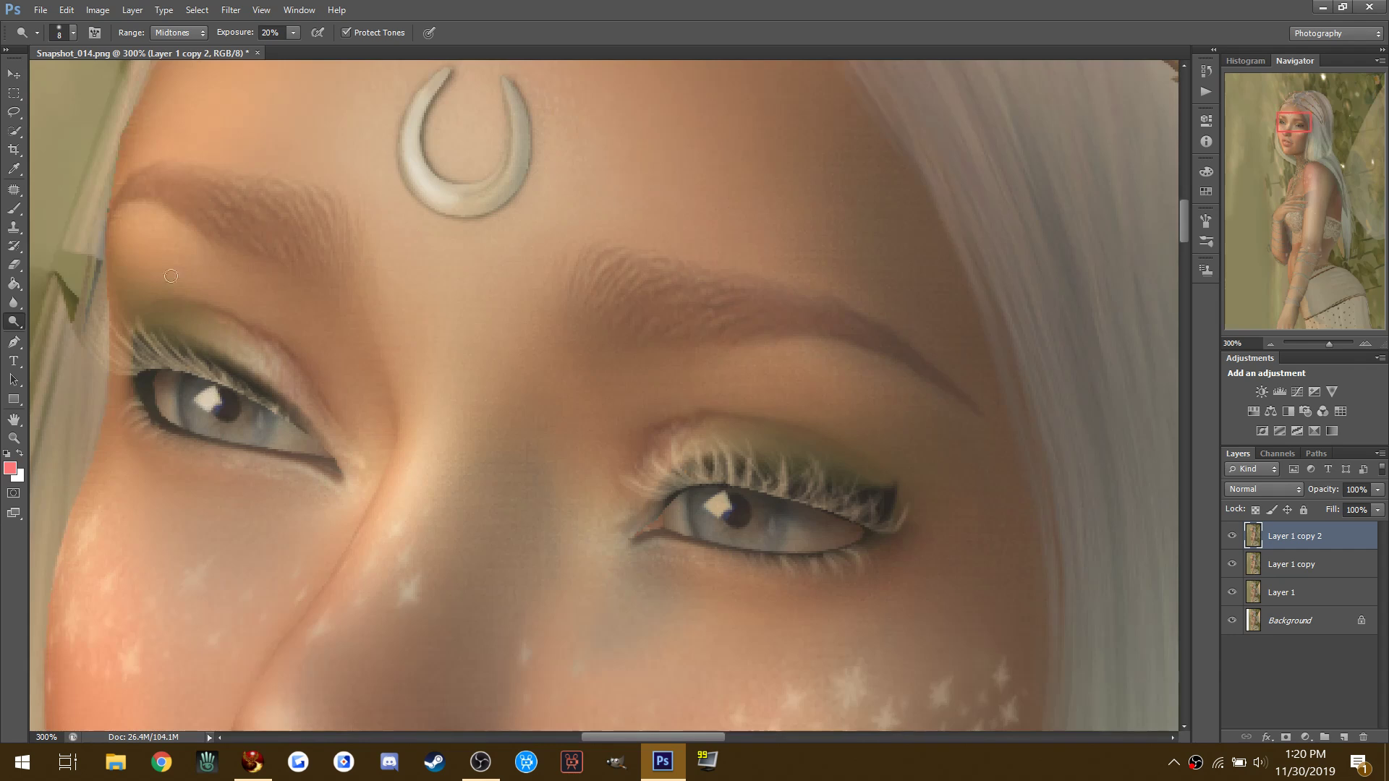
# Step: Set the Dodge range to Highlights and brighten the eye on the far side of the face
pyautogui.click(182, 32)
pyautogui.click(176, 78)
pyautogui.moveTo(192, 405); pyautogui.dragTo(211, 403)
# Step: Brighten the jewels on the upper necklace collar below the chin with the small Highlights Dodge brush
pyautogui.scroll(-10, 714, 528)
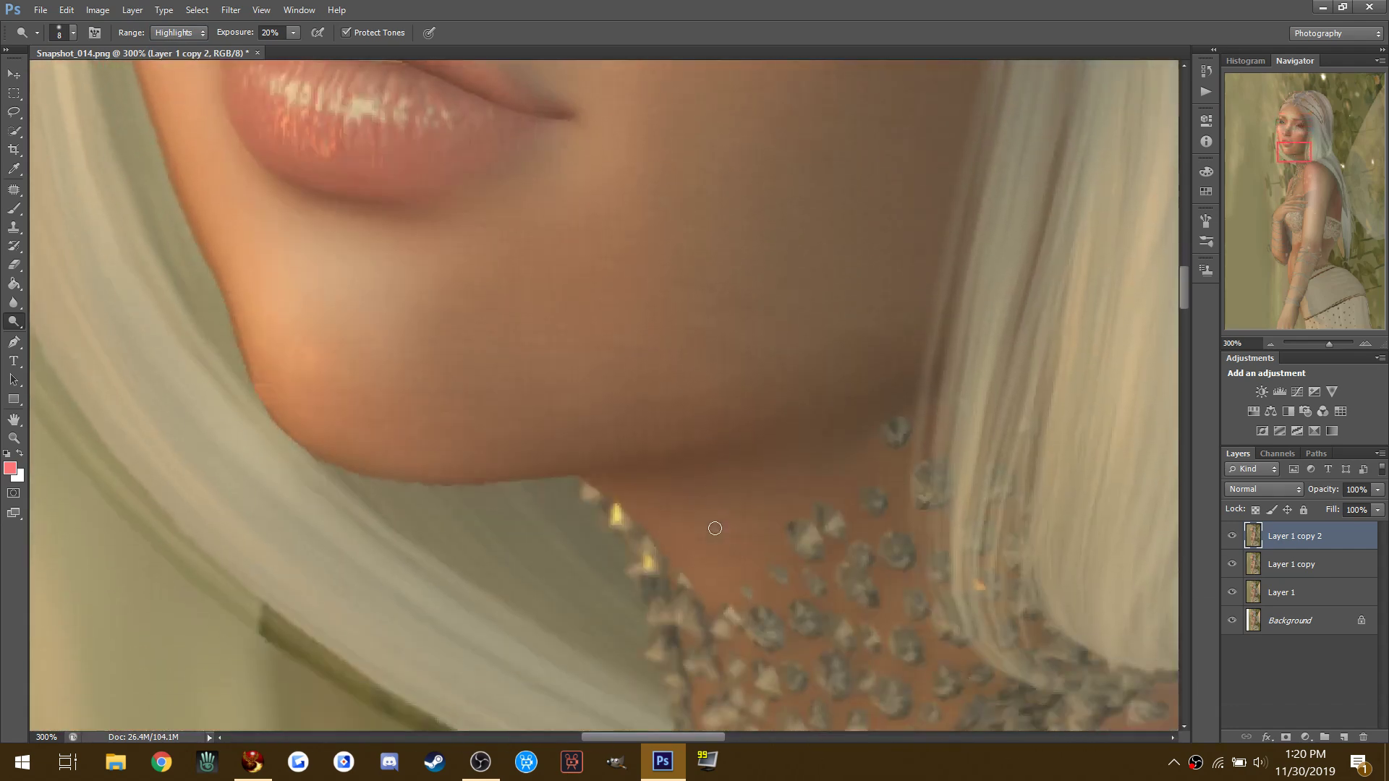
pyautogui.scroll(-3, 714, 528)
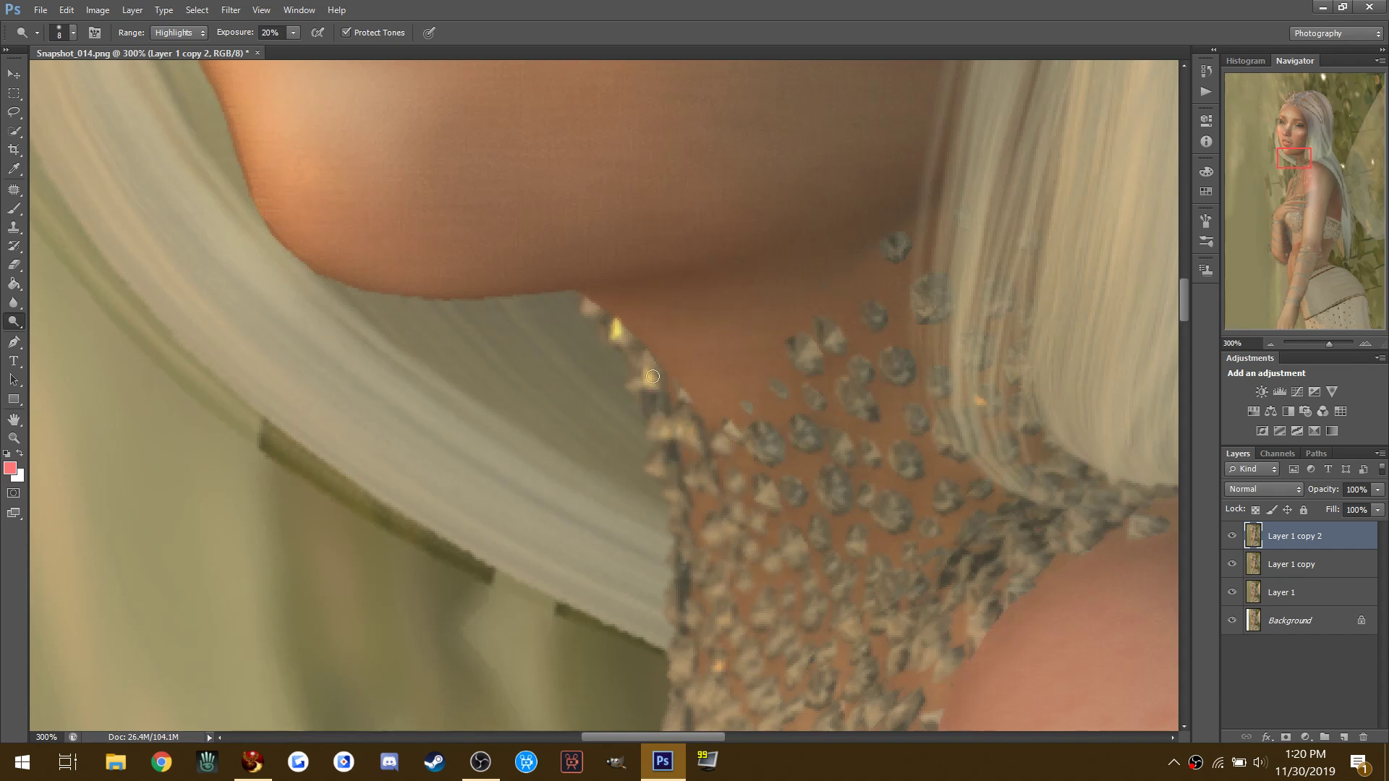
pyautogui.scroll(-3, 684, 349)
pyautogui.moveTo(713, 369); pyautogui.dragTo(735, 356)
pyautogui.moveTo(718, 427); pyautogui.dragTo(757, 548)
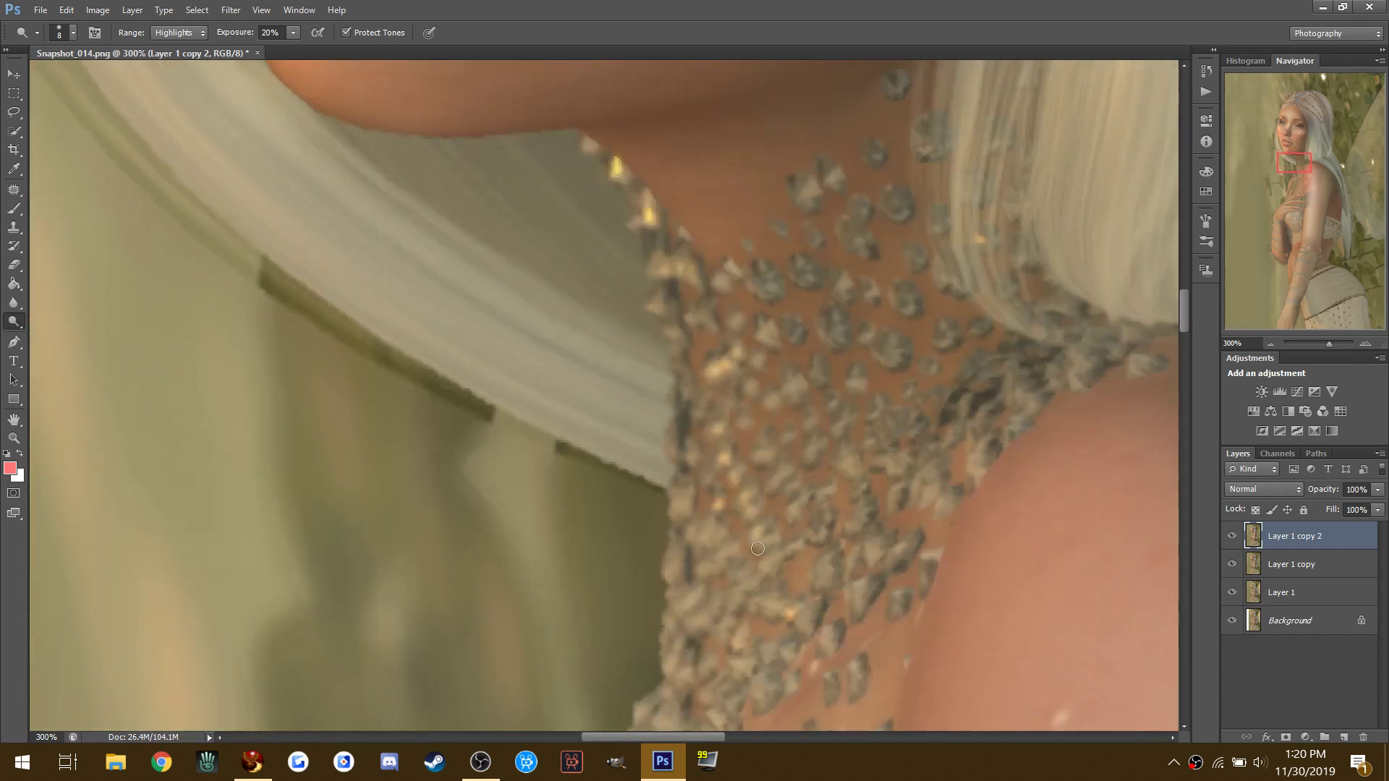
pyautogui.moveTo(677, 497)
pyautogui.mouseDown()
pyautogui.moveTo(700, 541)
pyautogui.moveTo(698, 598)
pyautogui.mouseUp()
pyautogui.moveTo(672, 545)
pyautogui.mouseDown()
pyautogui.moveTo(670, 677)
pyautogui.moveTo(660, 559)
pyautogui.mouseUp()
# Step: Dodge the jewel highlights around the lower throat, where the collar meets the chest
pyautogui.scroll(-2, 670, 684)
pyautogui.scroll(-2, 659, 558)
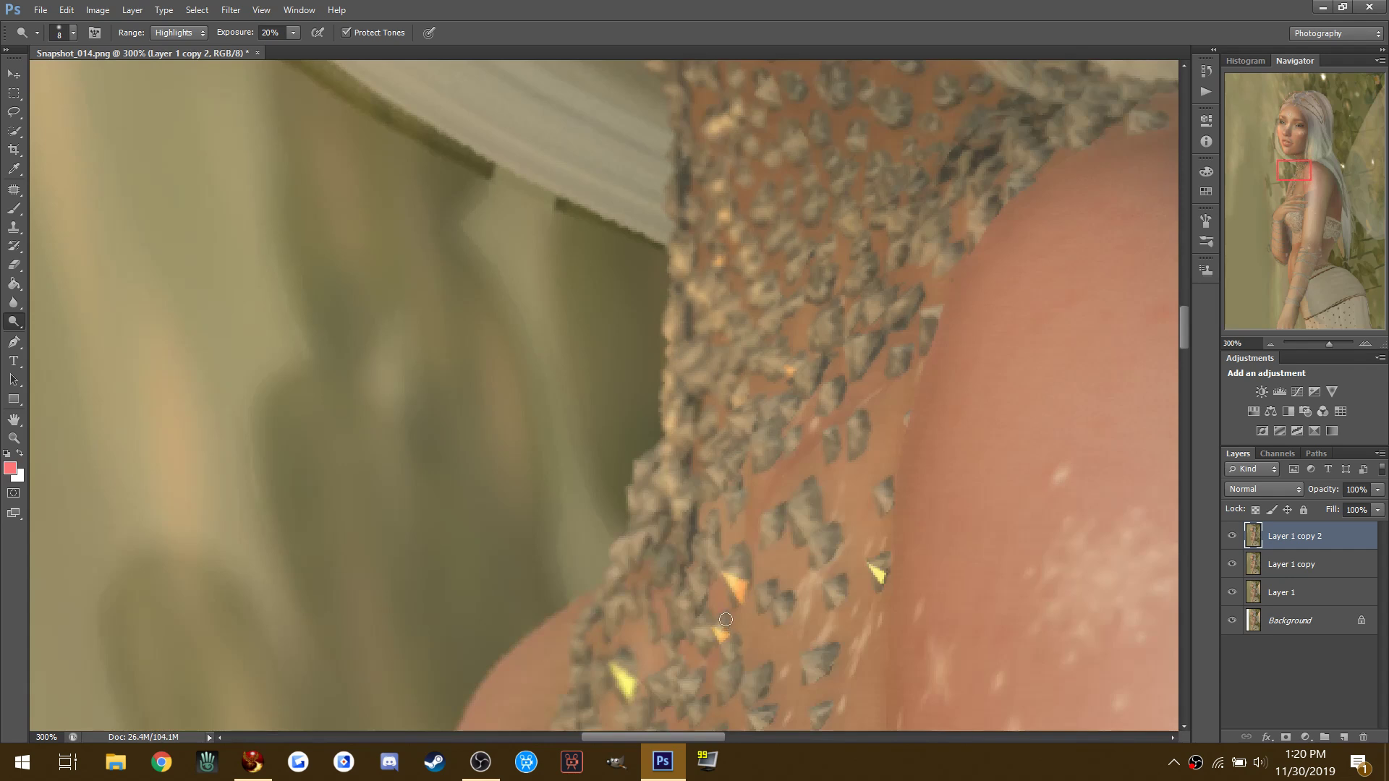
pyautogui.moveTo(734, 575)
pyautogui.mouseDown()
pyautogui.moveTo(717, 554)
pyautogui.moveTo(686, 619)
pyautogui.moveTo(624, 572)
pyautogui.moveTo(644, 532)
pyautogui.moveTo(577, 611)
pyautogui.moveTo(639, 658)
pyautogui.mouseUp()
pyautogui.scroll(-3, 644, 531)
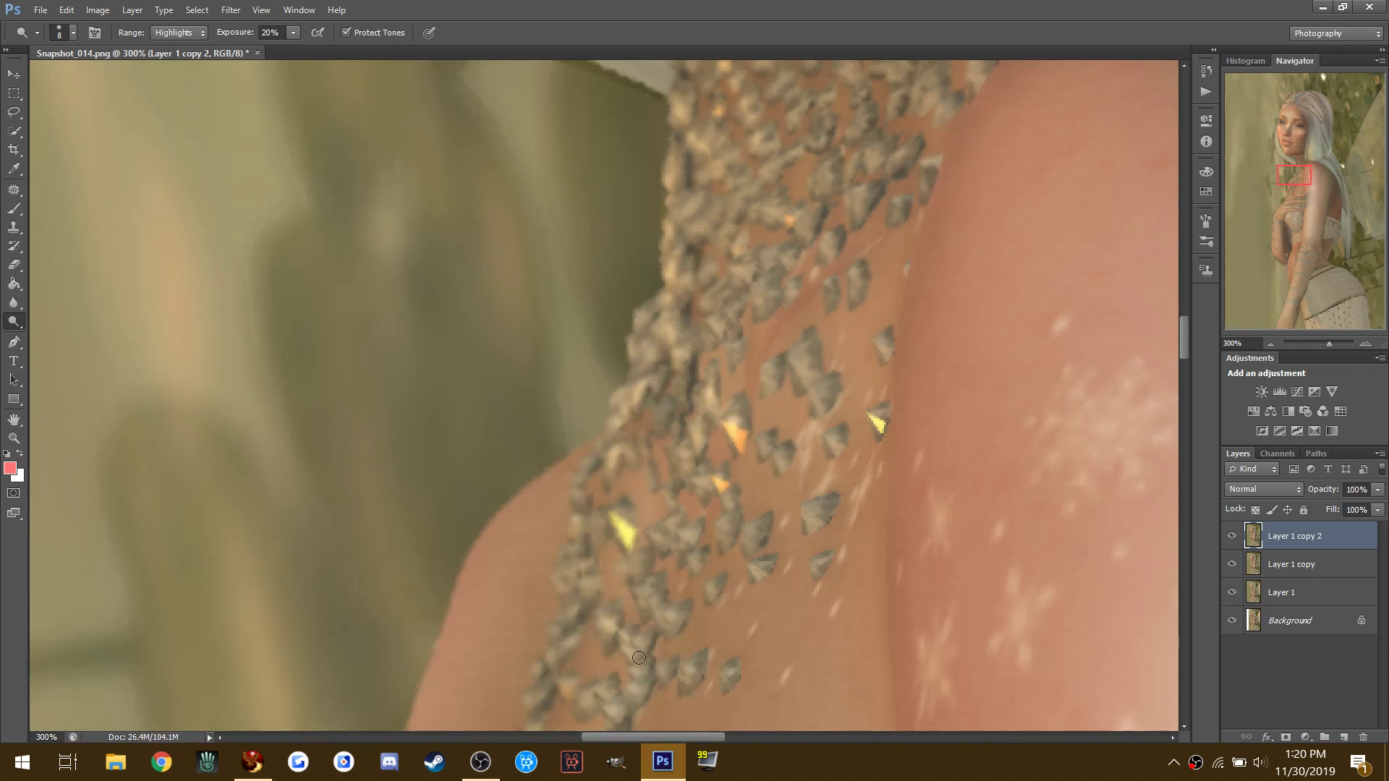
pyautogui.moveTo(742, 191); pyautogui.dragTo(788, 219)
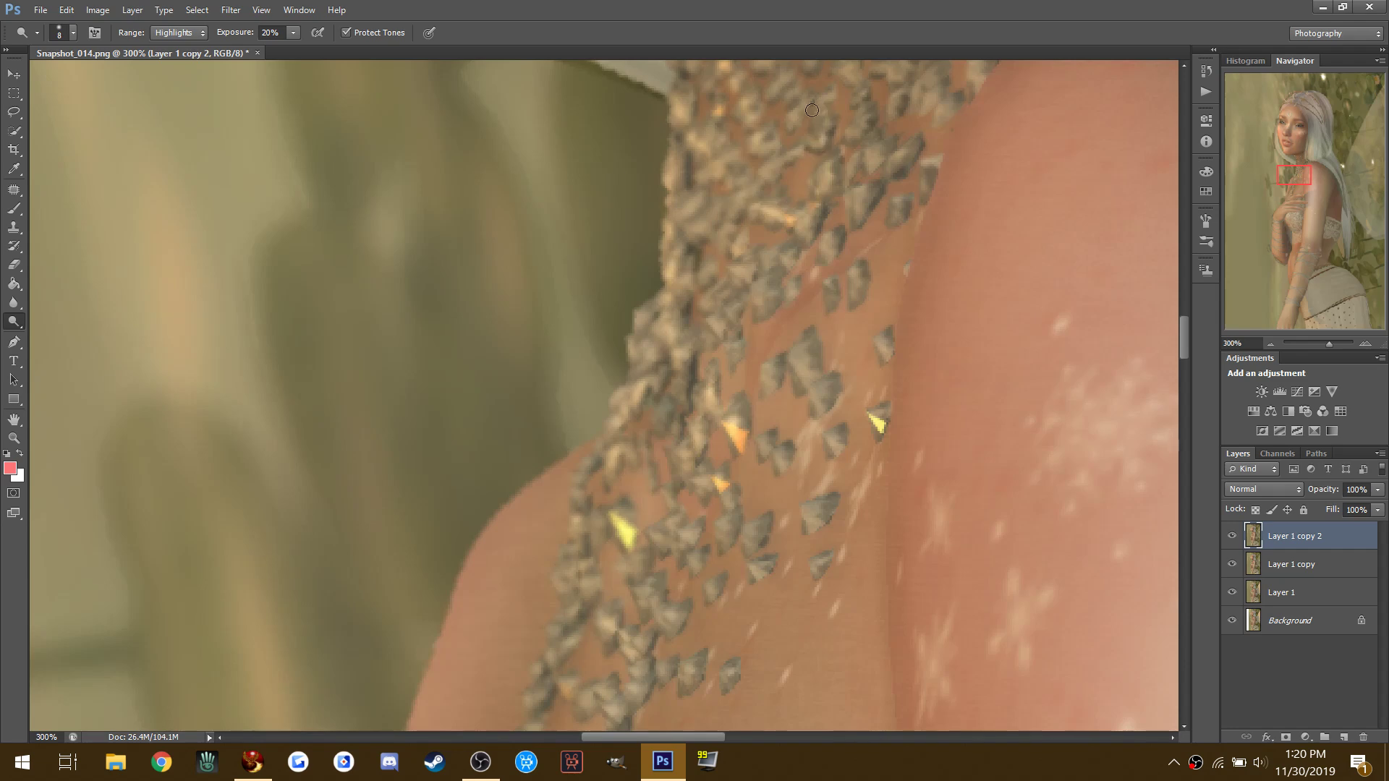
# Step: Brighten the jewel strands running down the chest, stepping back one unwanted Dodge stroke and repainting it
pyautogui.scroll(-5, 673, 276)
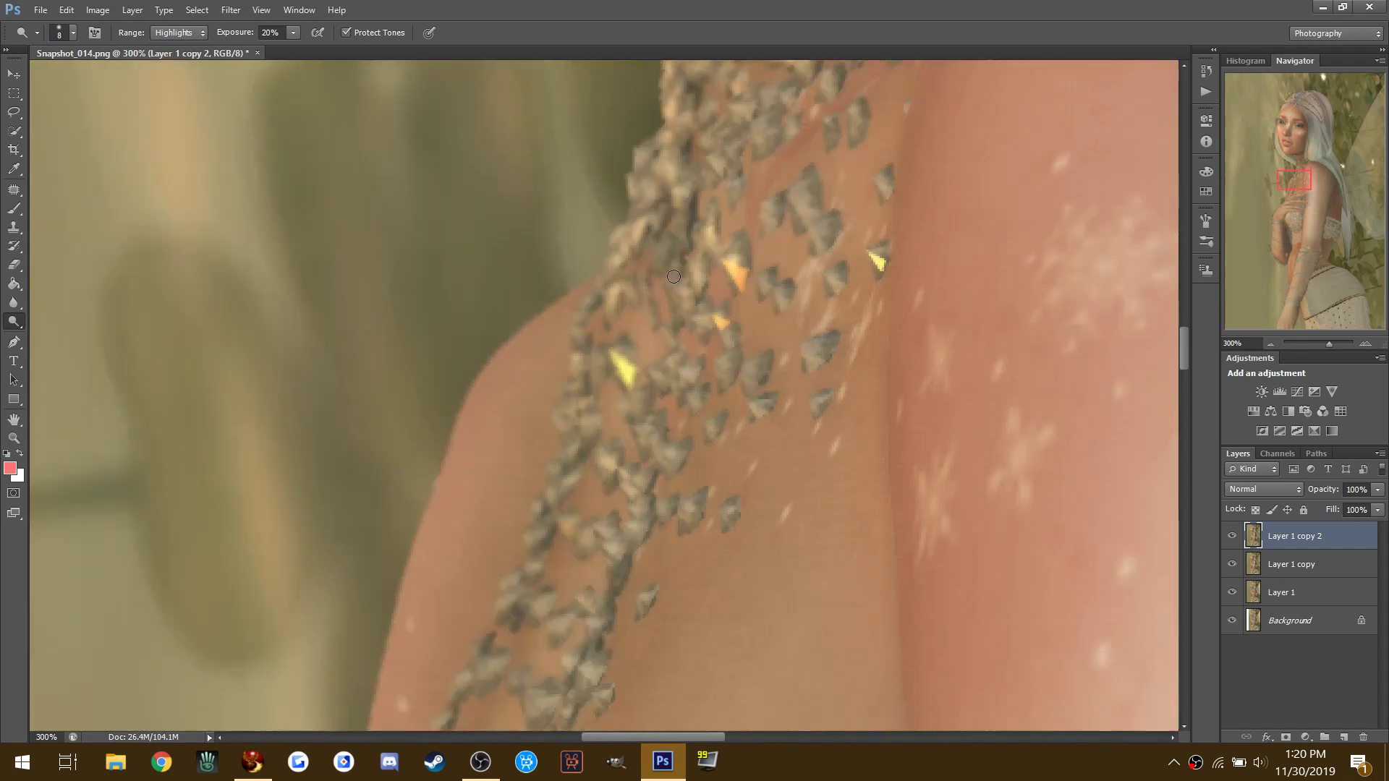
pyautogui.scroll(-2, 673, 277)
pyautogui.moveTo(602, 378); pyautogui.dragTo(600, 339)
pyautogui.moveTo(507, 367); pyautogui.dragTo(560, 225)
pyautogui.click(66, 9)
pyautogui.click(65, 55)
pyautogui.moveTo(531, 314); pyautogui.dragTo(562, 226)
pyautogui.moveTo(489, 433)
pyautogui.mouseDown()
pyautogui.moveTo(469, 450)
pyautogui.moveTo(552, 498)
pyautogui.mouseUp()
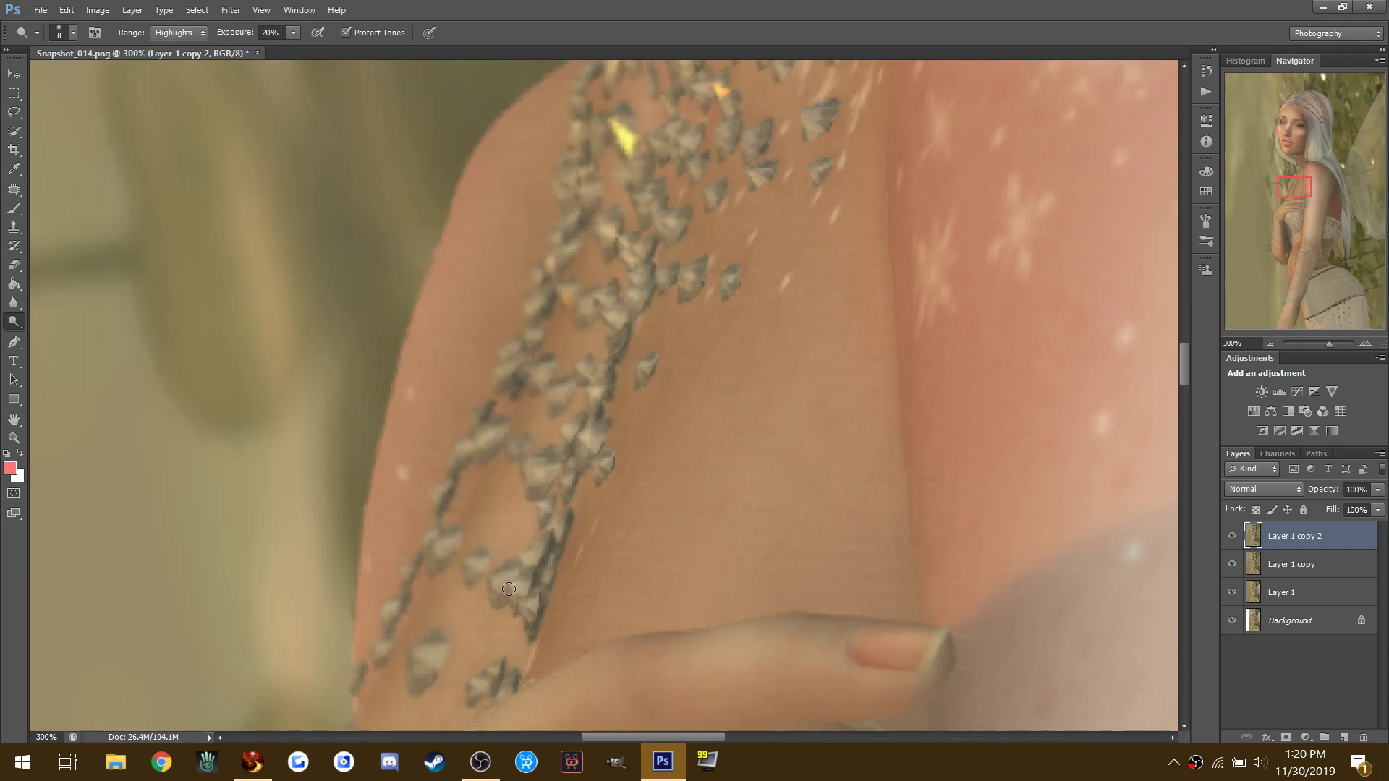
# Step: Dodge the last jewels at the lower end of the necklace just above the fingers
pyautogui.moveTo(509, 586)
pyautogui.mouseDown()
pyautogui.moveTo(530, 557)
pyautogui.moveTo(510, 575)
pyautogui.mouseUp()
pyautogui.moveTo(442, 544); pyautogui.dragTo(432, 537)
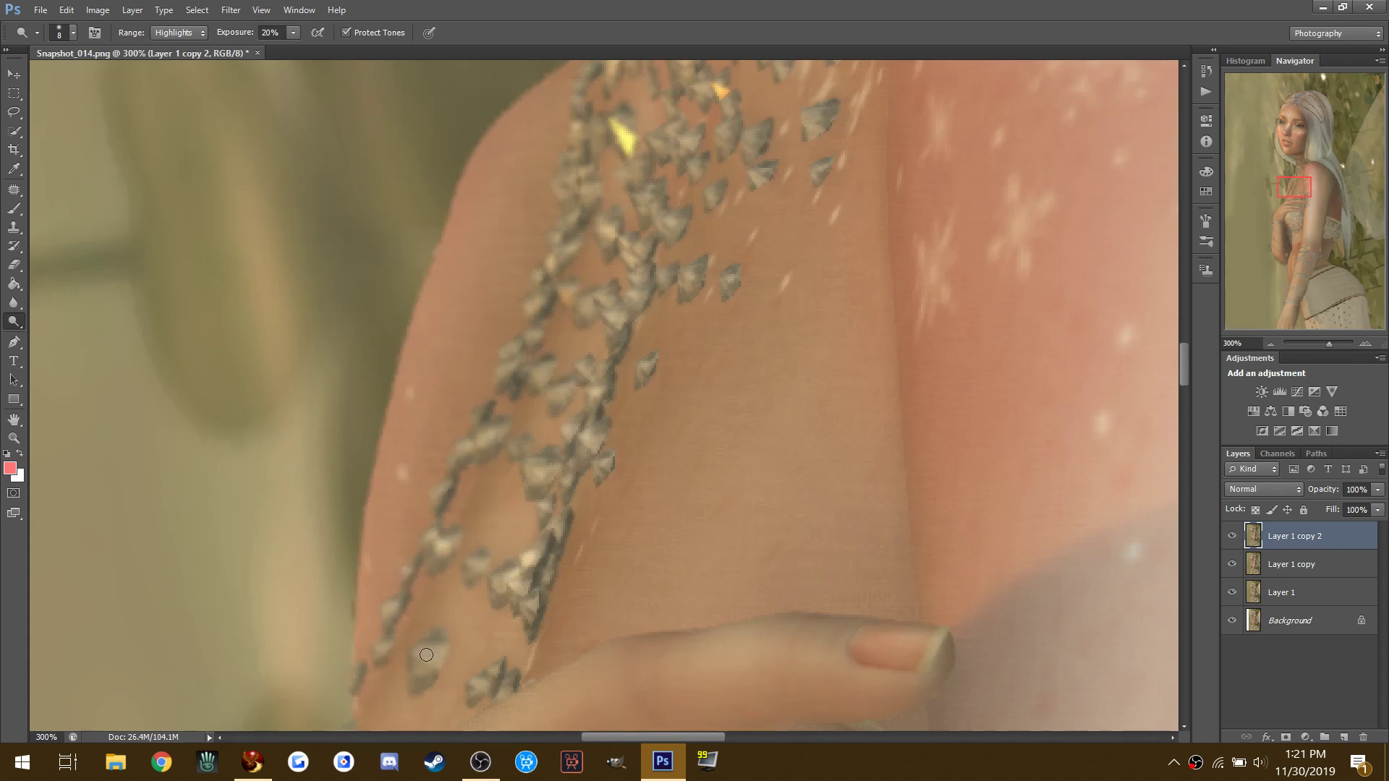
pyautogui.moveTo(435, 654); pyautogui.dragTo(427, 667)
# Step: Dodge the forehead near the hairline using a 200 px brush with the range set to Midtones
pyautogui.click(13, 437)
pyautogui.click(74, 33)
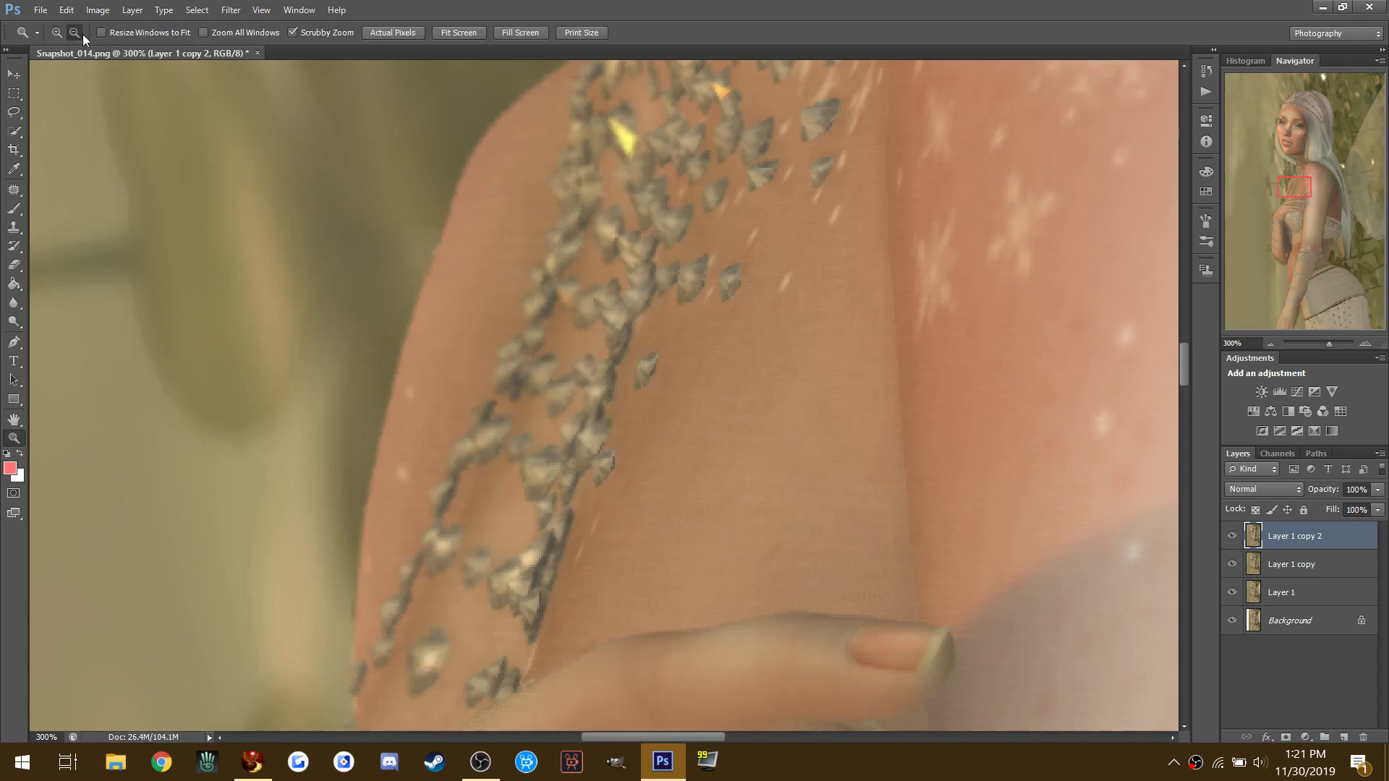
pyautogui.click(530, 267)
pyautogui.click(530, 266)
pyautogui.click(529, 267)
pyautogui.click(530, 267)
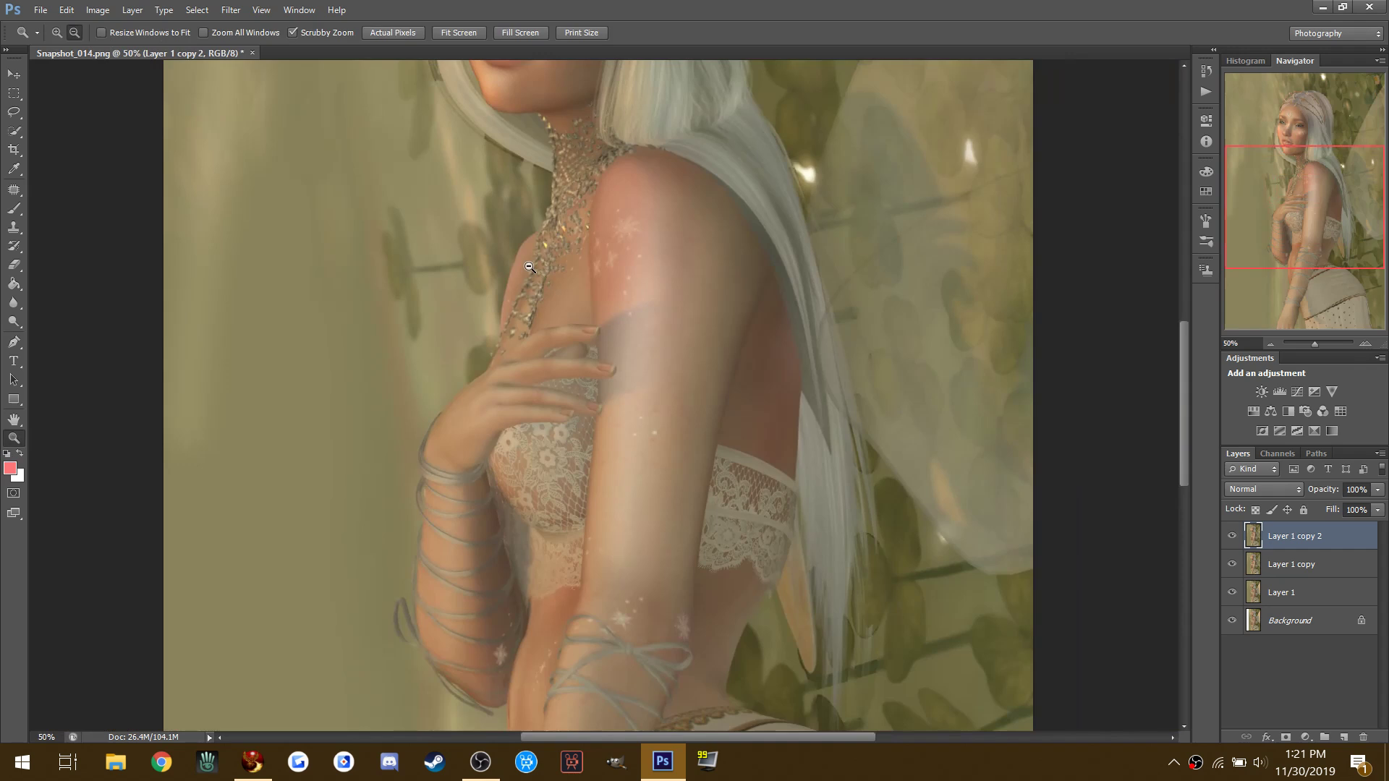
pyautogui.click(529, 267)
pyautogui.click(530, 153)
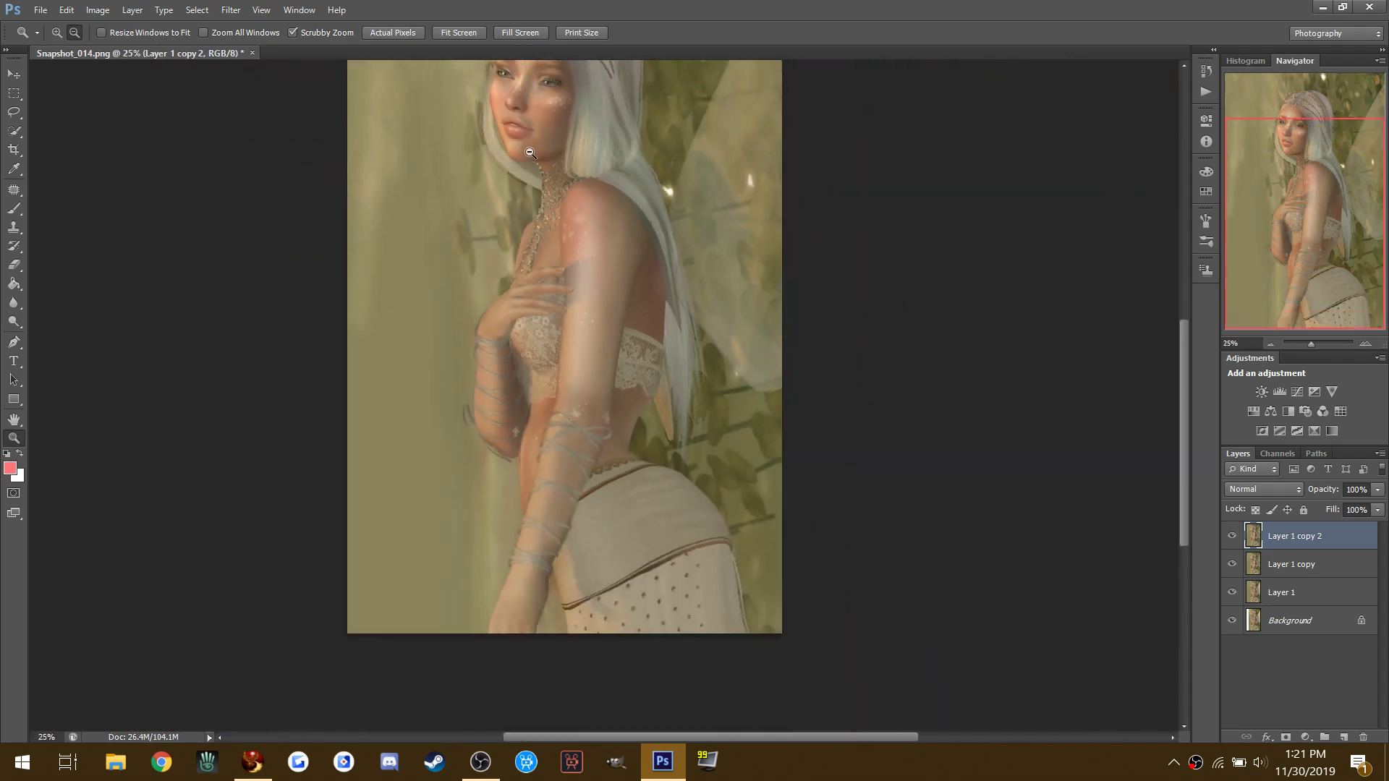
pyautogui.click(14, 320)
pyautogui.click(173, 33)
pyautogui.click(174, 59)
pyautogui.press(']')
pyautogui.press(']')
pyautogui.press(']')
pyautogui.press(']')
pyautogui.press(']')
pyautogui.moveTo(509, 191); pyautogui.dragTo(507, 194)
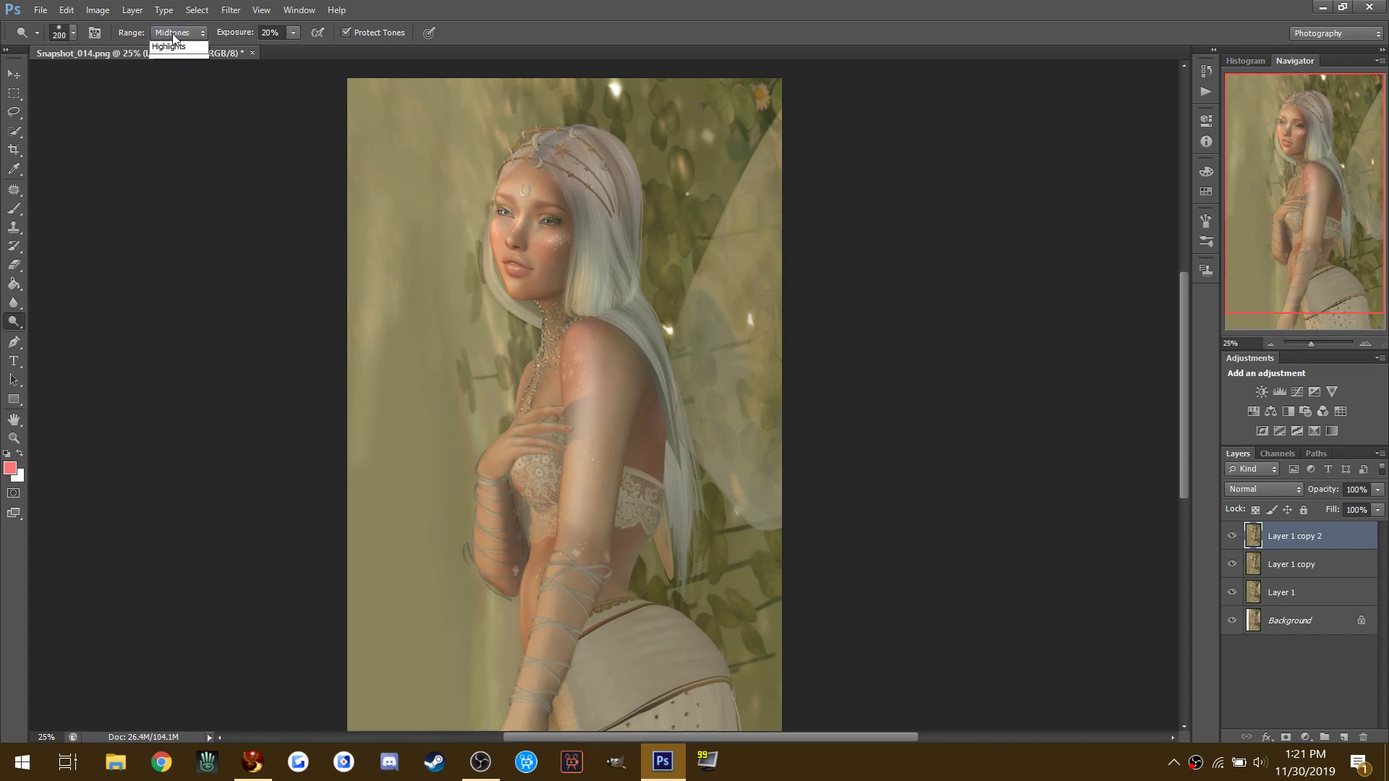
pyautogui.click(173, 33)
pyautogui.click(173, 44)
pyautogui.rightClick(14, 321)
pyautogui.click(55, 331)
pyautogui.press(']')
pyautogui.press(']')
pyautogui.press(']')
pyautogui.press(']')
pyautogui.press(']')
pyautogui.press(']')
# Step: Dodge the midtones of the hair, face, neck and arm with a 200 px brush at 20% exposure, and step back the last stroke
pyautogui.rightClick(13, 329)
pyautogui.click(58, 320)
pyautogui.click(159, 35)
pyautogui.click(166, 67)
pyautogui.moveTo(575, 163)
pyautogui.mouseDown()
pyautogui.moveTo(608, 238)
pyautogui.moveTo(611, 163)
pyautogui.moveTo(610, 302)
pyautogui.mouseUp()
pyautogui.moveTo(532, 176)
pyautogui.mouseDown()
pyautogui.moveTo(534, 158)
pyautogui.moveTo(519, 167)
pyautogui.mouseUp()
pyautogui.moveTo(483, 277)
pyautogui.mouseDown()
pyautogui.moveTo(536, 358)
pyautogui.moveTo(512, 412)
pyautogui.moveTo(544, 356)
pyautogui.mouseUp()
pyautogui.moveTo(670, 396)
pyautogui.mouseDown()
pyautogui.moveTo(673, 483)
pyautogui.moveTo(604, 388)
pyautogui.moveTo(613, 356)
pyautogui.moveTo(580, 538)
pyautogui.moveTo(577, 438)
pyautogui.moveTo(487, 489)
pyautogui.moveTo(494, 563)
pyautogui.moveTo(522, 434)
pyautogui.mouseUp()
pyautogui.moveTo(532, 279); pyautogui.dragTo(515, 262)
pyautogui.moveTo(552, 169)
pyautogui.mouseDown()
pyautogui.moveTo(559, 150)
pyautogui.moveTo(592, 147)
pyautogui.mouseUp()
pyautogui.click(66, 10)
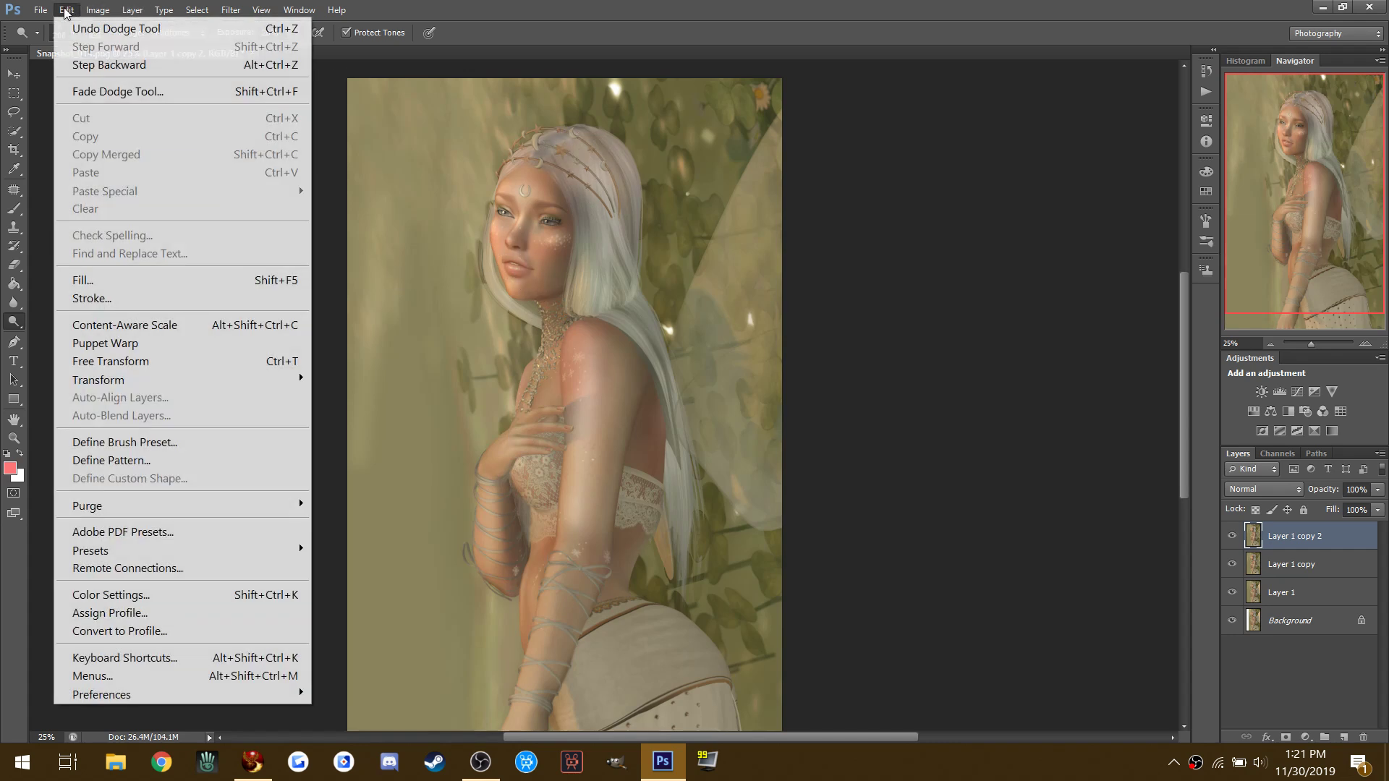
pyautogui.click(68, 62)
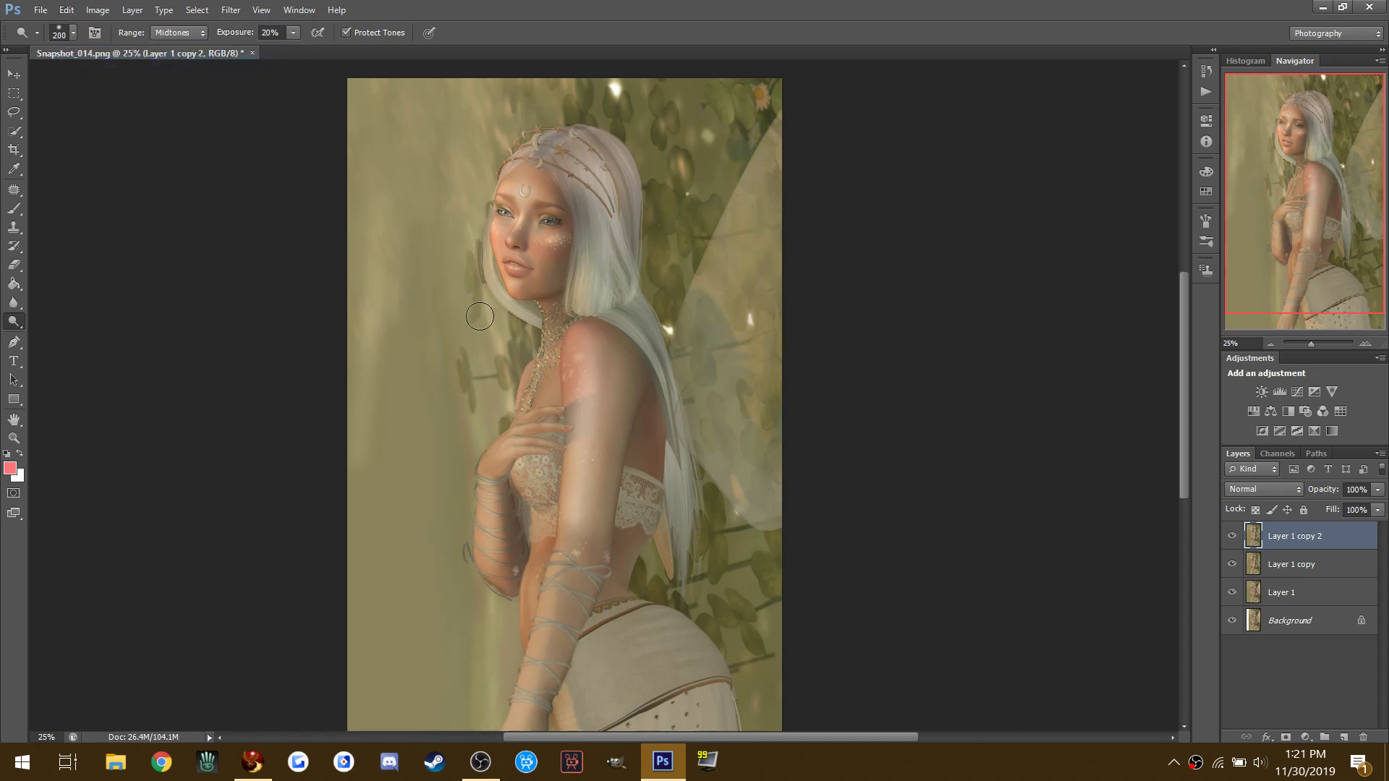
pyautogui.scroll(-4, 480, 316)
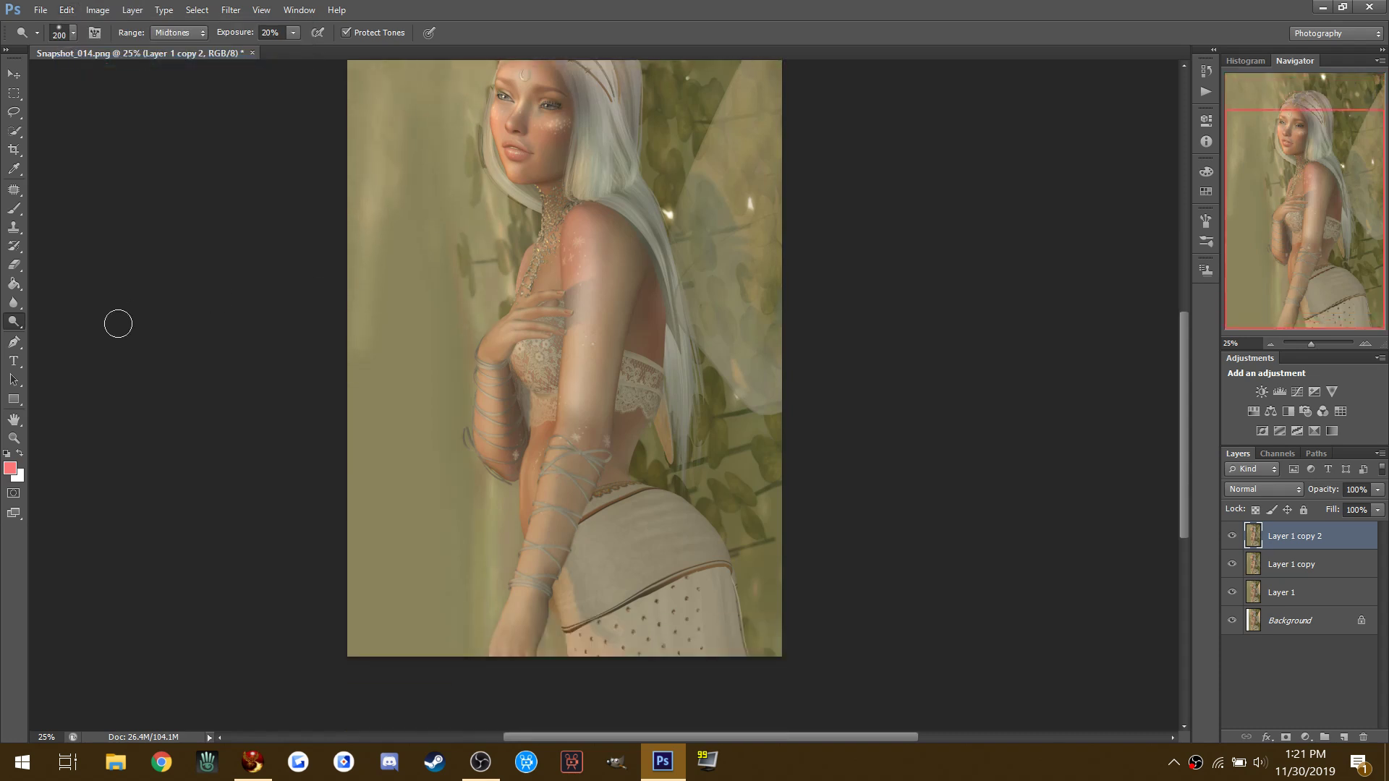
pyautogui.rightClick(14, 321)
pyautogui.click(41, 333)
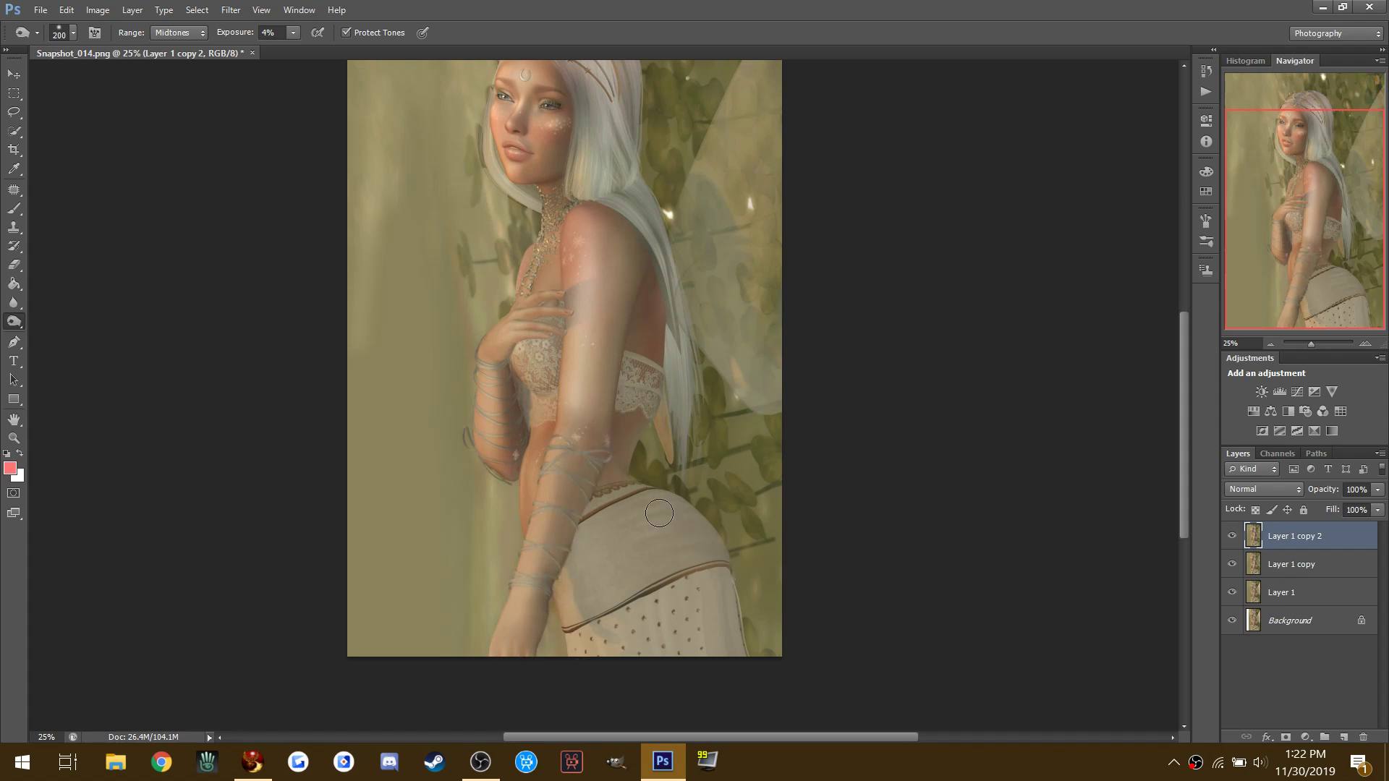
pyautogui.scroll(2, 659, 513)
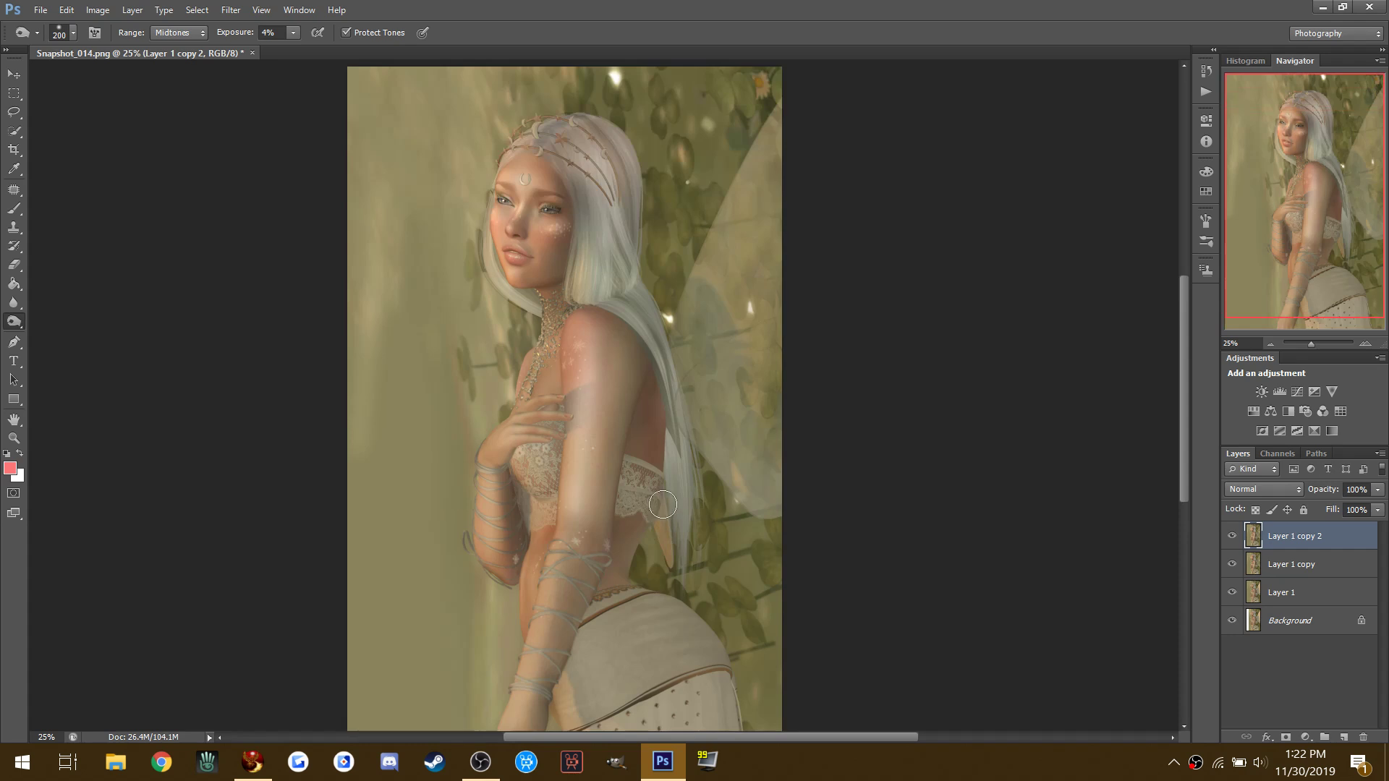
# Step: Set the Brush tool's blend mode to Soft Light and duplicate Layer 1 copy 2
pyautogui.click(10, 217)
pyautogui.click(184, 33)
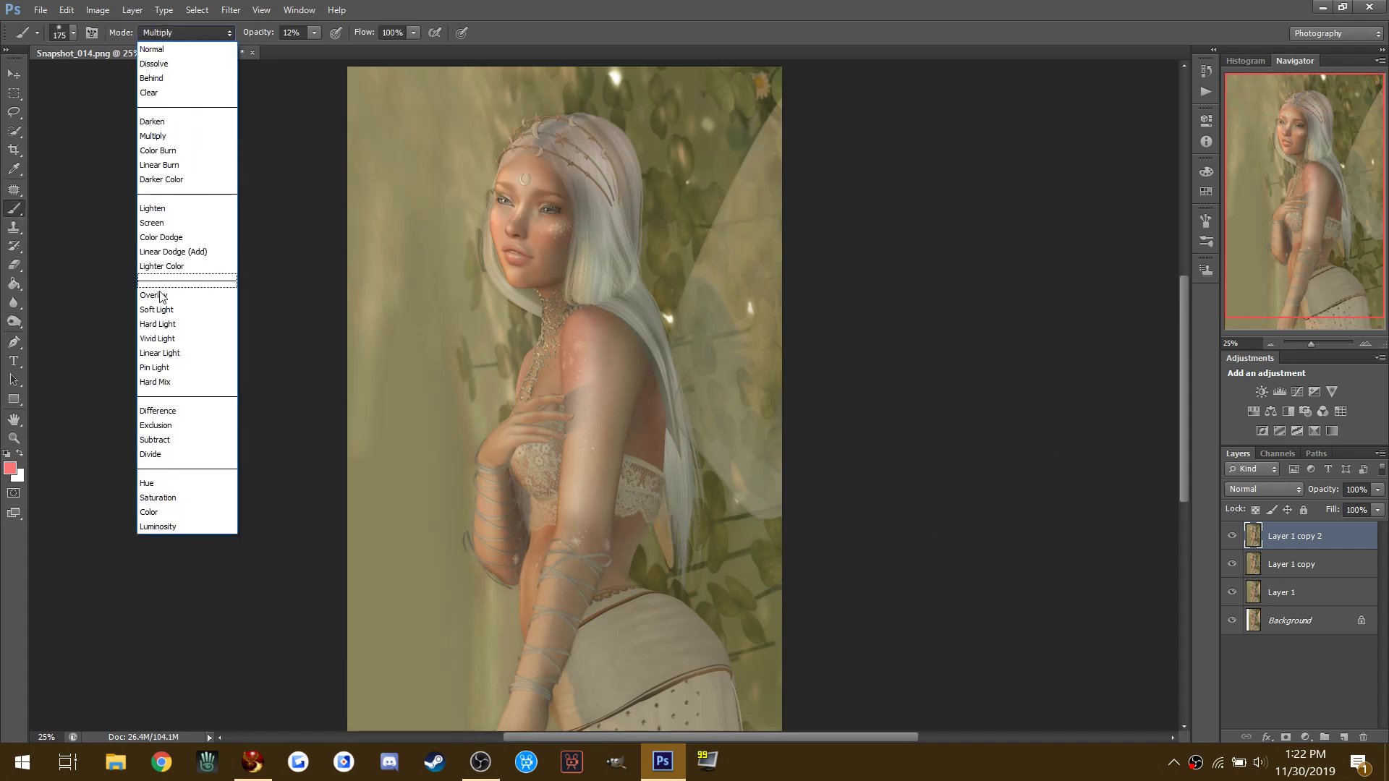
pyautogui.click(161, 310)
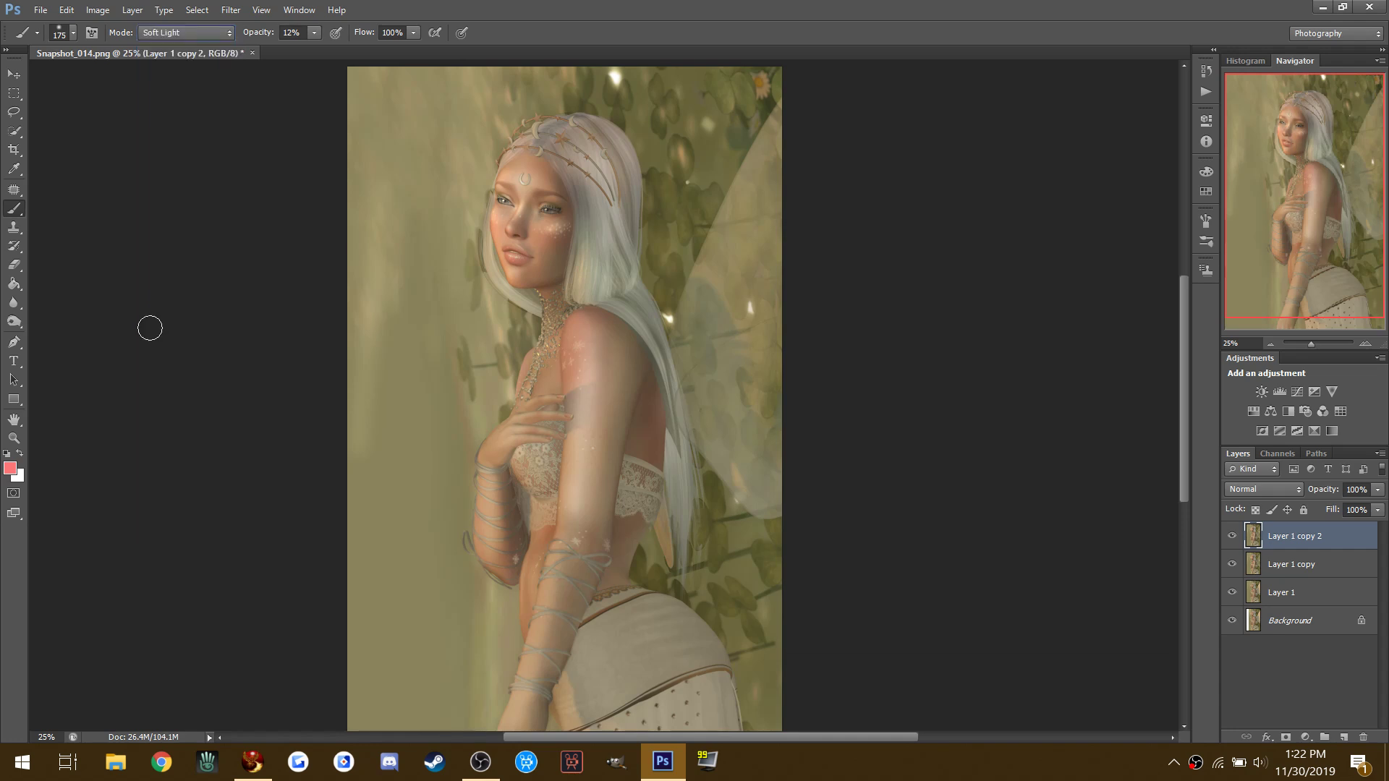
pyautogui.hotkey('ctrl', 'j')
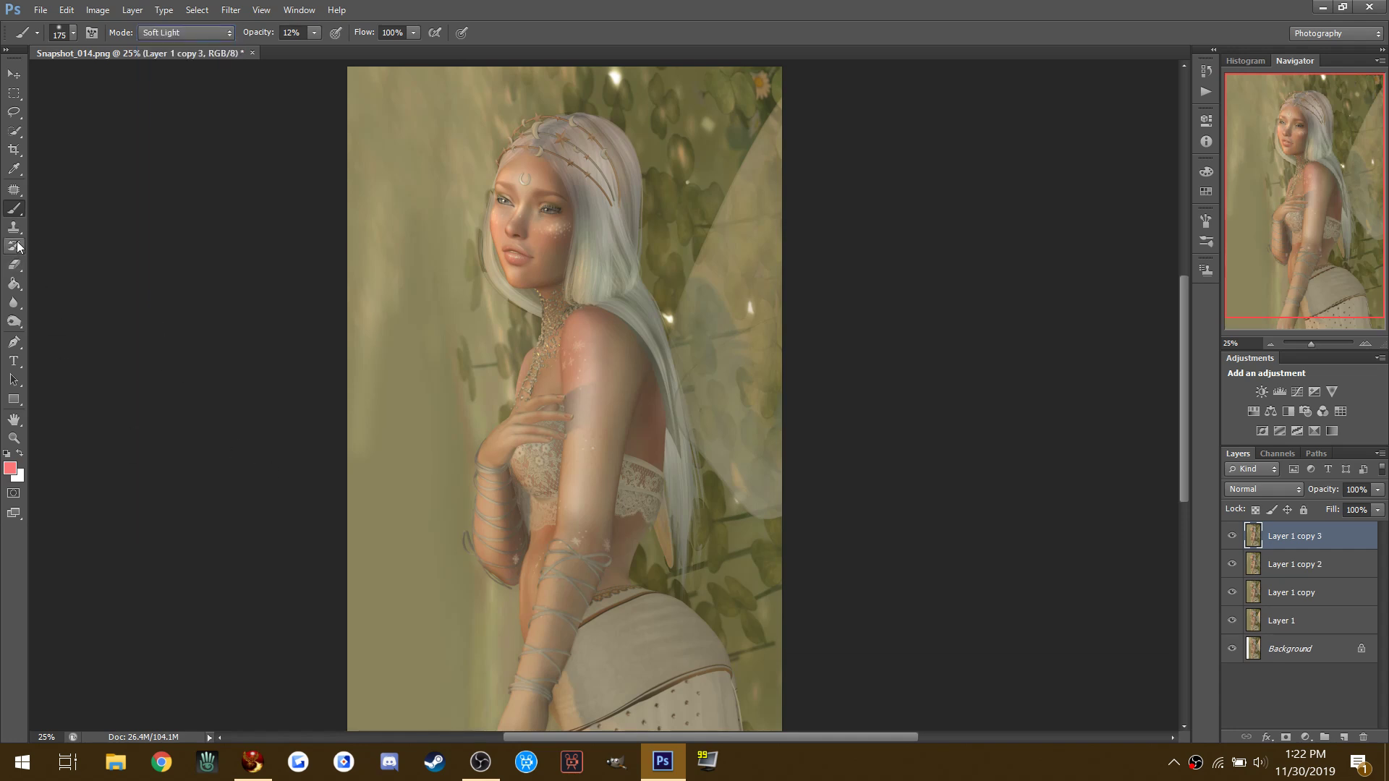
# Step: Set the foreground colour to golden orange f6ba46 for the brush
pyautogui.click(11, 469)
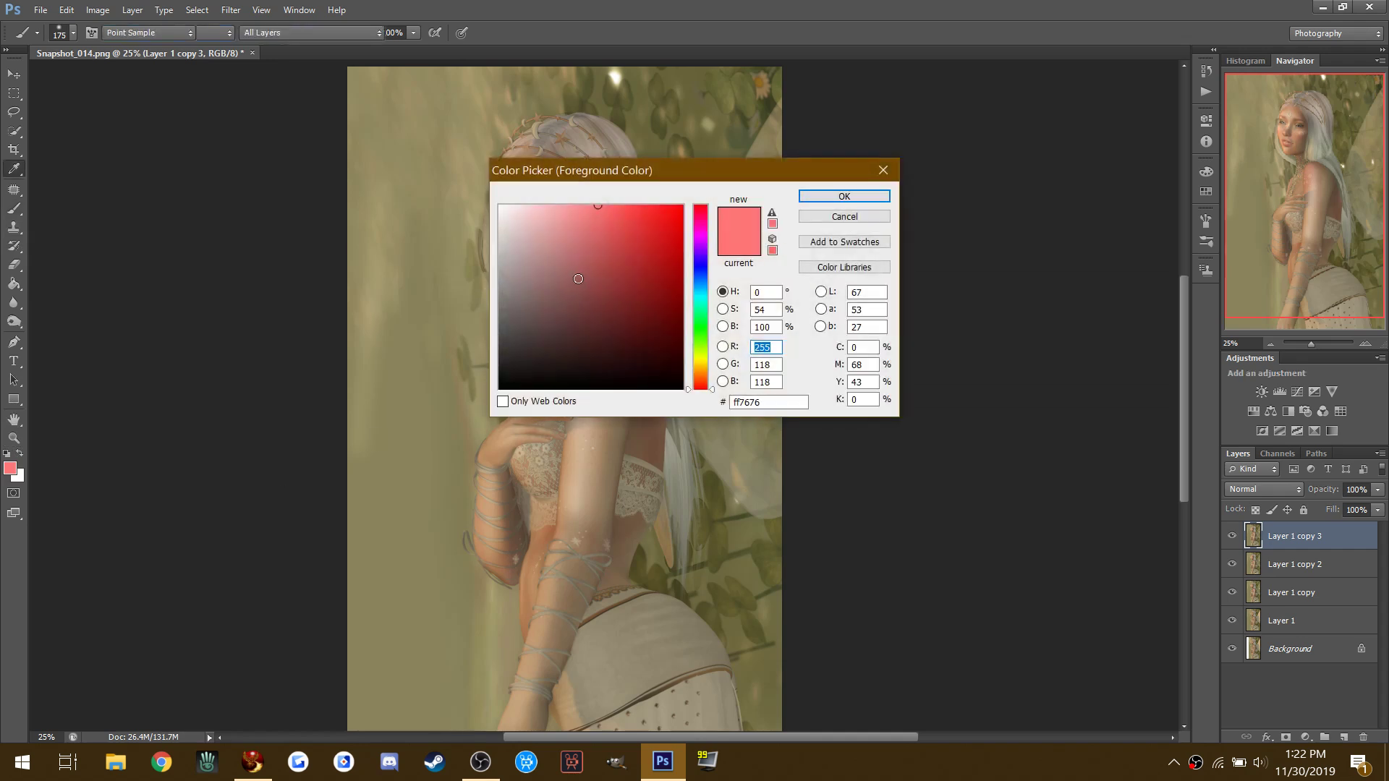
pyautogui.moveTo(699, 307); pyautogui.dragTo(696, 369)
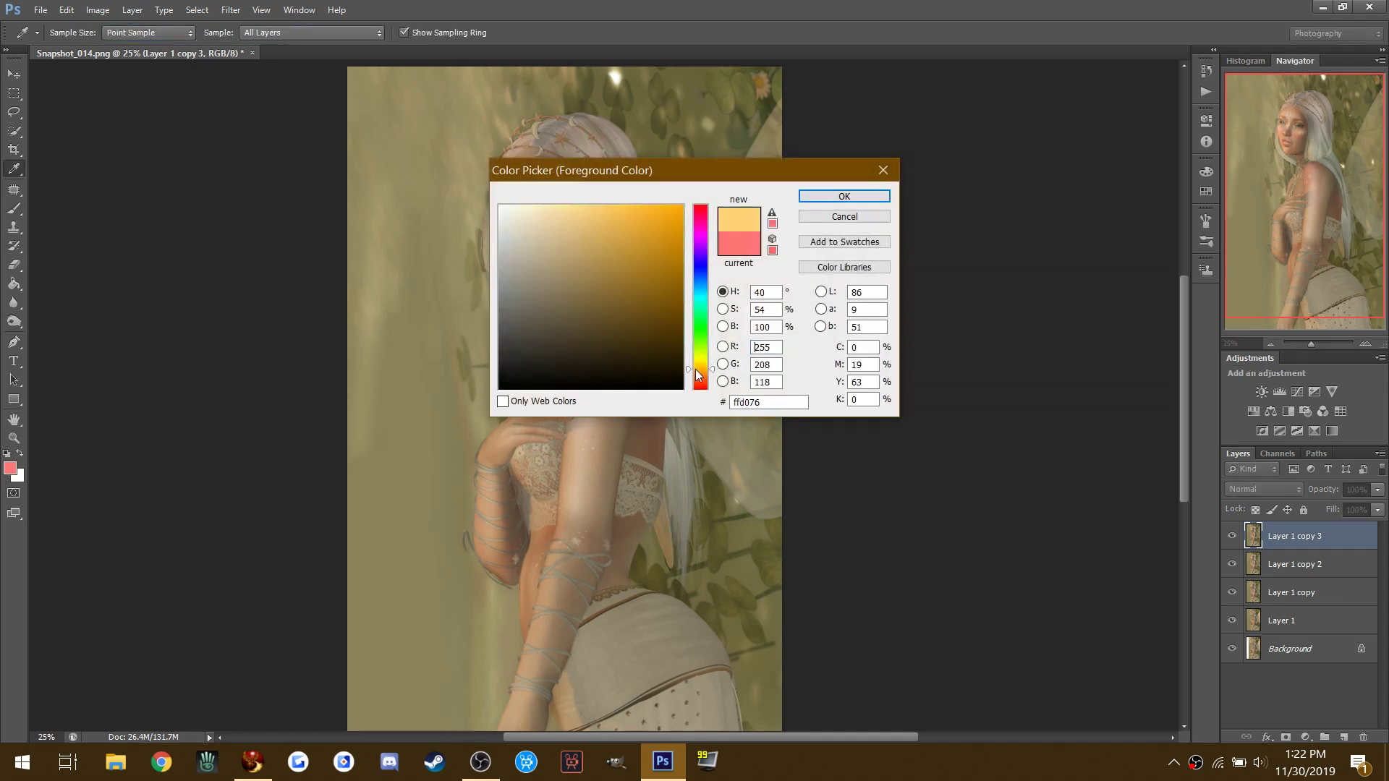
pyautogui.moveTo(614, 224); pyautogui.dragTo(625, 211)
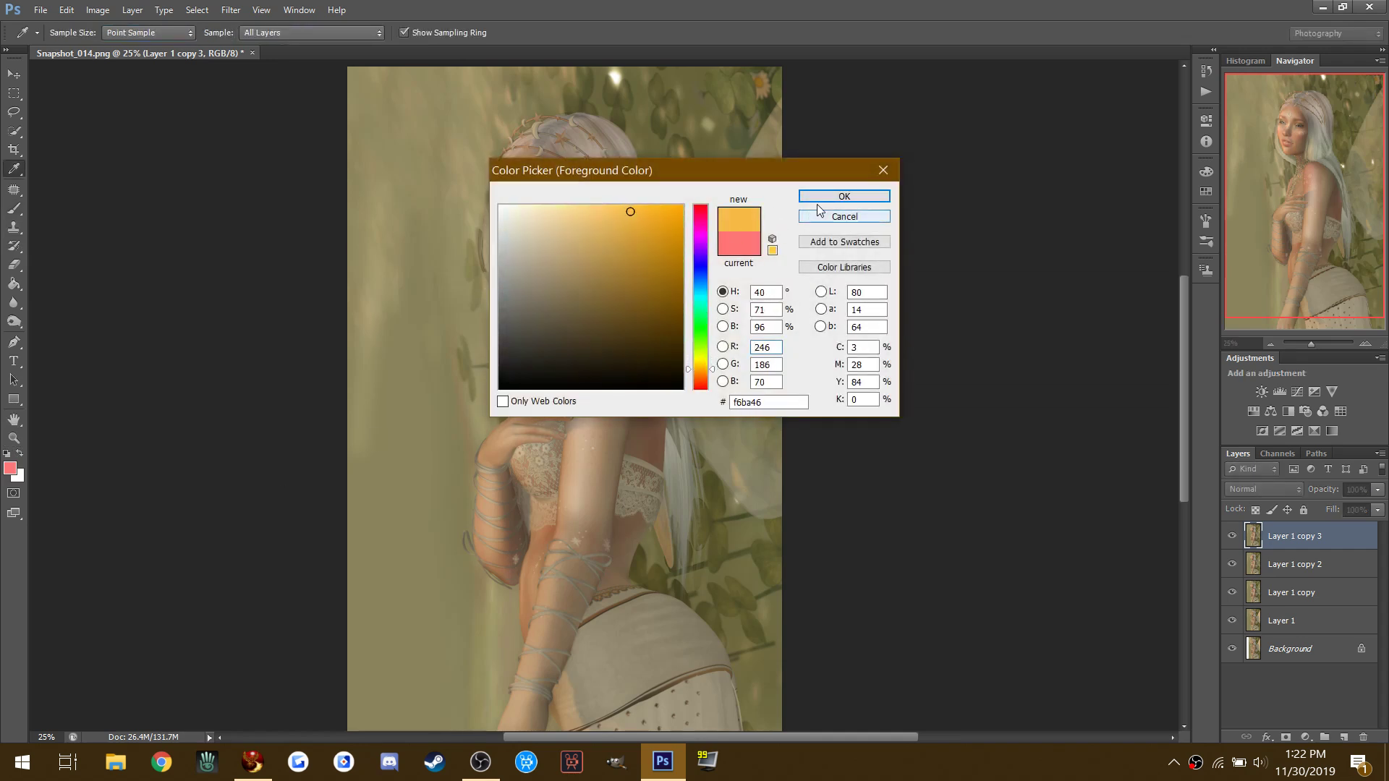
pyautogui.click(844, 196)
pyautogui.press('b')
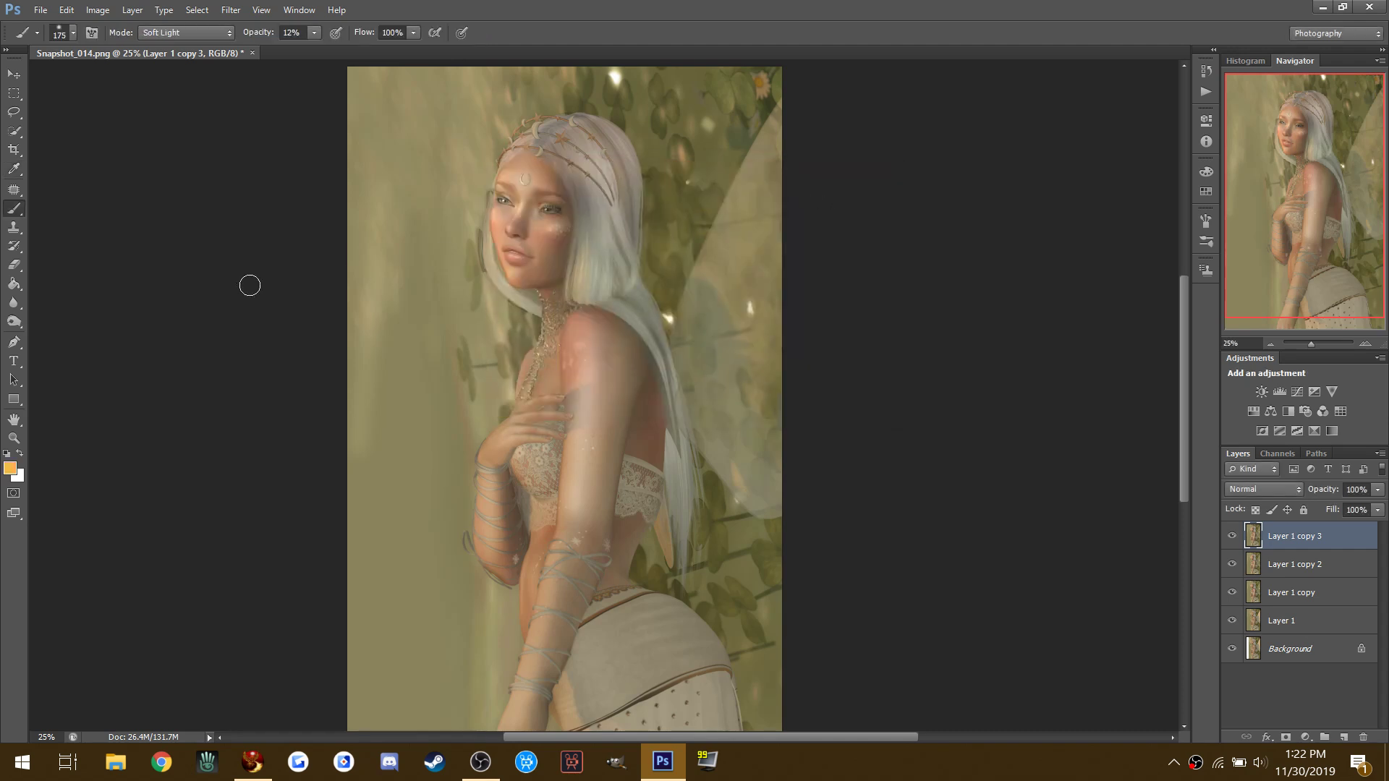
# Step: Enlarge the brush to about two thirds of the image width and paint golden Soft Light over the plain background at 12% opacity
pyautogui.press(']')
pyautogui.press(']')
pyautogui.press(']')
pyautogui.press(']')
pyautogui.press(']')
pyautogui.press(']')
pyautogui.press(']')
pyautogui.press(']')
pyautogui.press(']')
pyautogui.press(']')
pyautogui.press(']')
pyautogui.press(']')
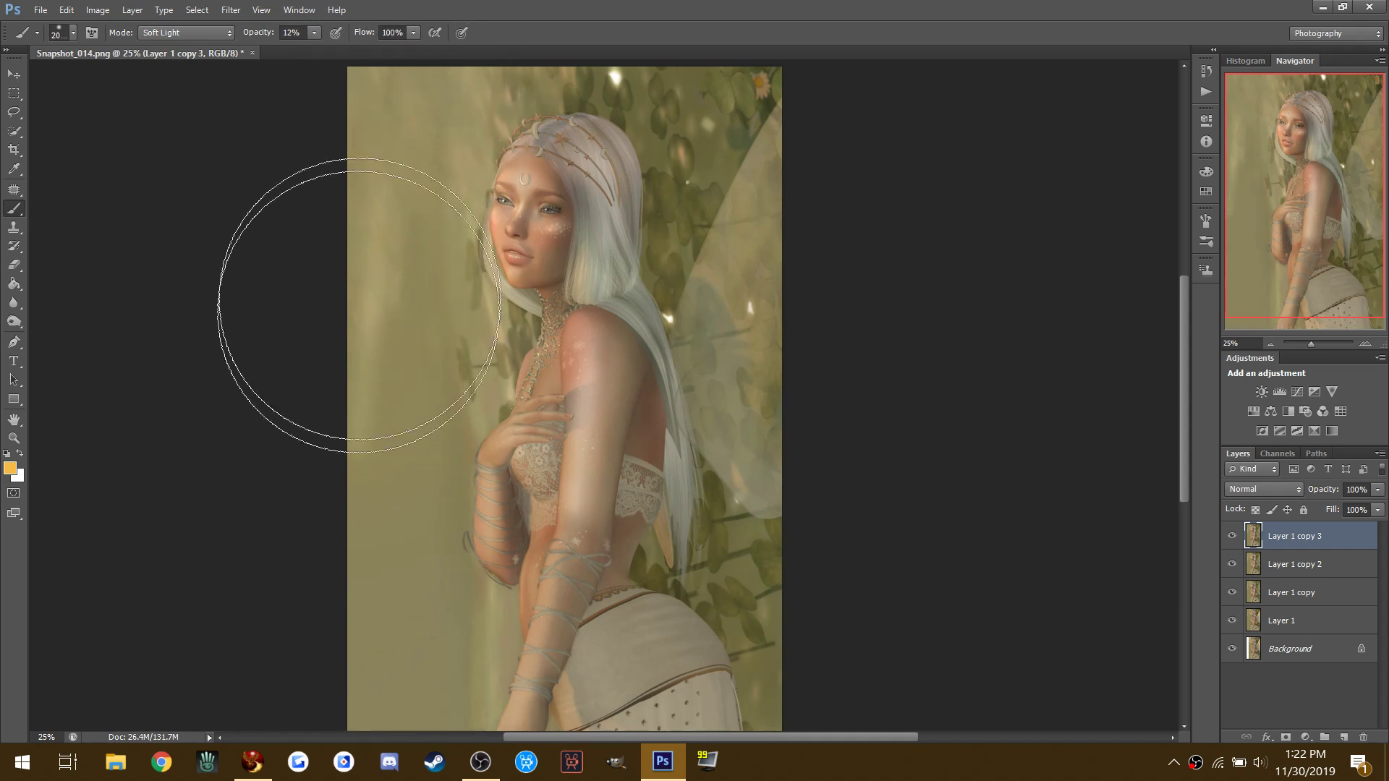
# Step: Add golden light to the plain background in Screen mode and raise the brush opacity to 25%
pyautogui.click(173, 32)
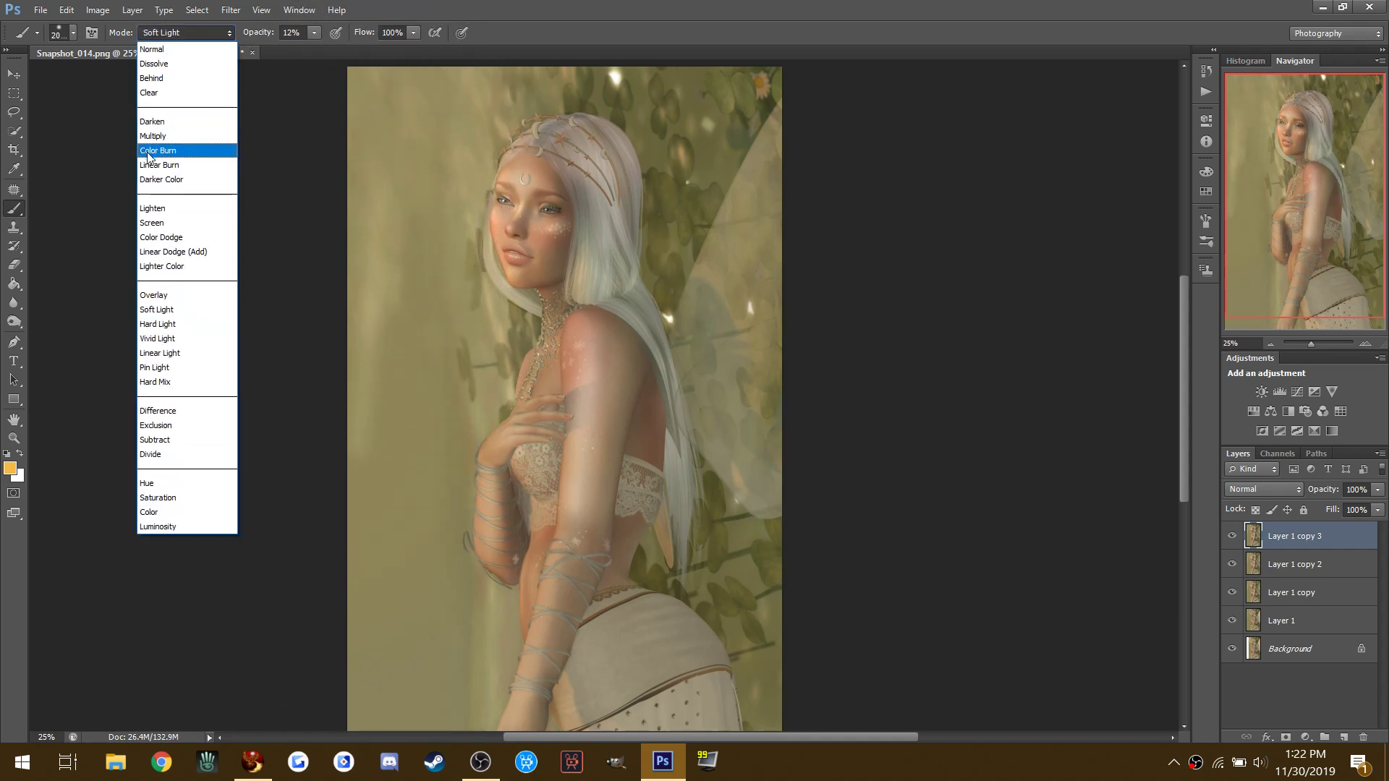
pyautogui.click(168, 220)
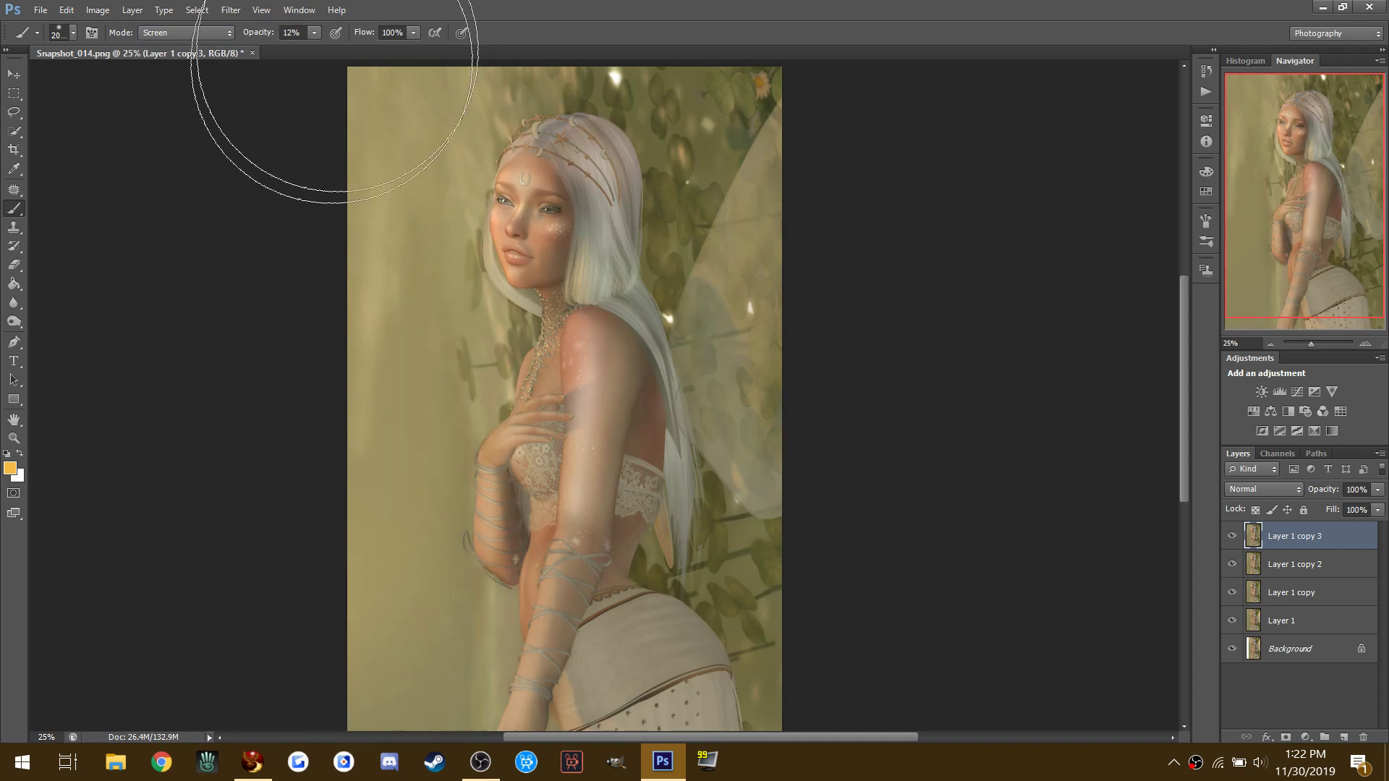
pyautogui.click(309, 32)
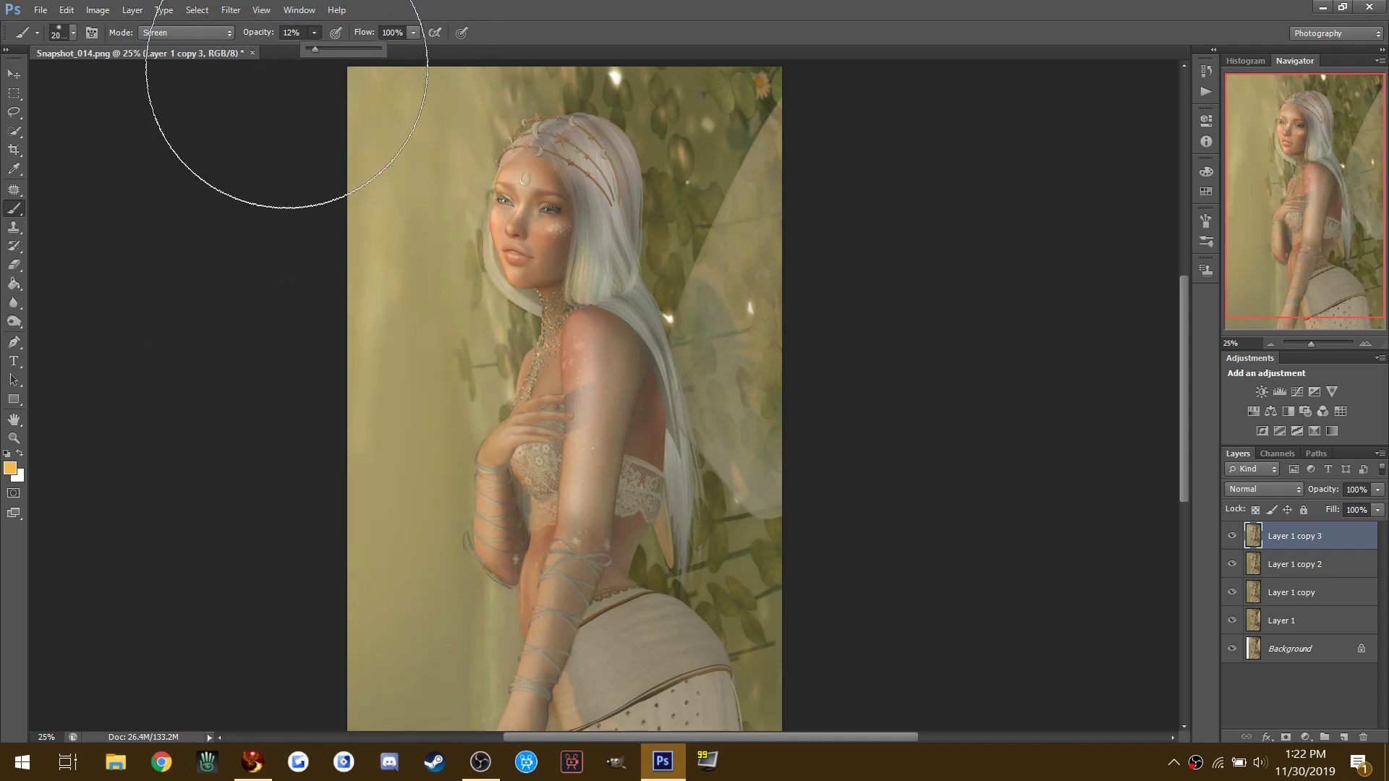
pyautogui.moveTo(314, 50); pyautogui.dragTo(324, 50)
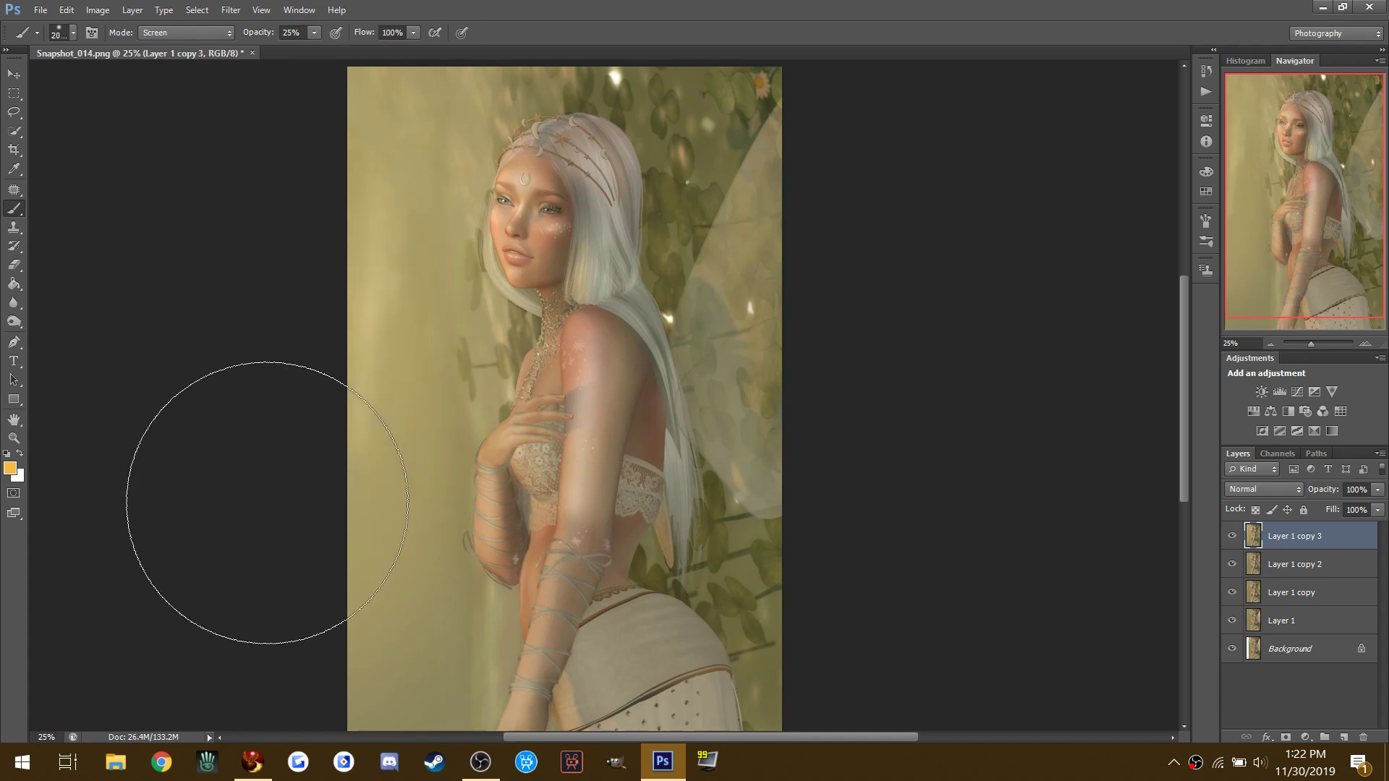
# Step: Paint a strong golden glow over the plain background in Color Dodge mode at 25% opacity, and step back the last stroke
pyautogui.click(184, 33)
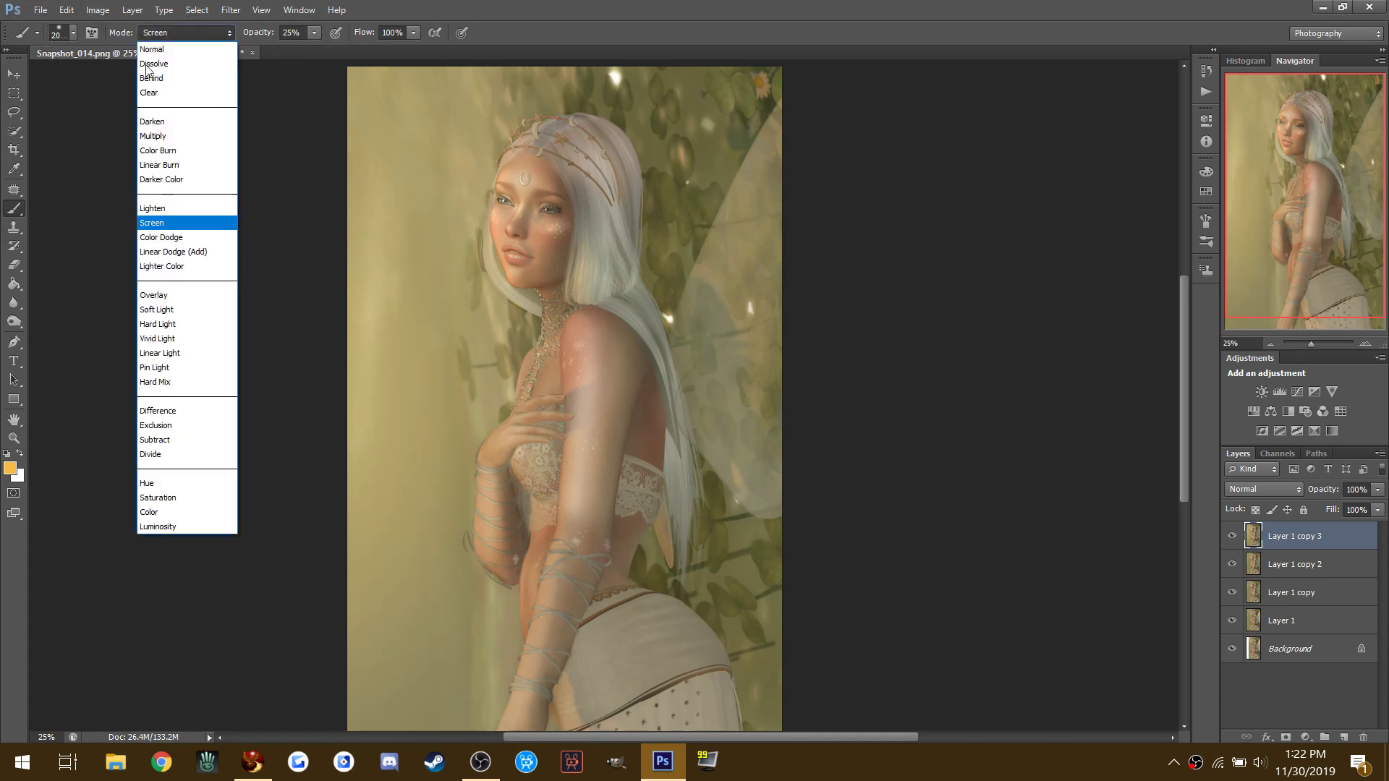
pyautogui.click(166, 223)
pyautogui.moveTo(313, 309)
pyautogui.mouseDown()
pyautogui.moveTo(257, 335)
pyautogui.moveTo(350, 642)
pyautogui.moveTo(355, 510)
pyautogui.moveTo(456, 332)
pyautogui.moveTo(535, 340)
pyautogui.mouseUp()
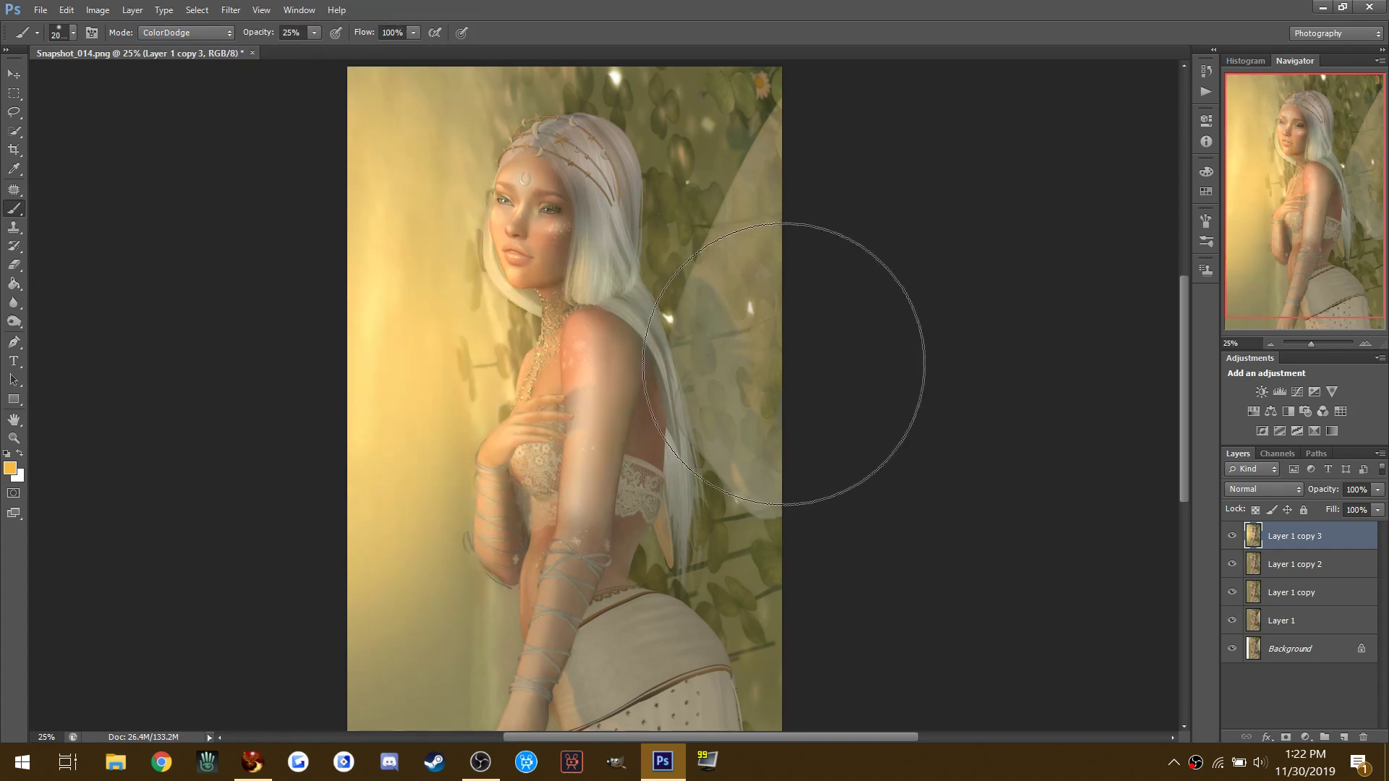
pyautogui.click(66, 10)
pyautogui.click(102, 65)
# Step: Shrink the brush to 250 px and try a Color Dodge stroke over the hand and necklace, then step it back
pyautogui.press('[')
pyautogui.press('[')
pyautogui.press('[')
pyautogui.press('[')
pyautogui.press('[')
pyautogui.press('[')
pyautogui.press('[')
pyautogui.press('[')
pyautogui.press('[')
pyautogui.press('[')
pyautogui.press('[')
pyautogui.press('[')
pyautogui.press('[')
pyautogui.press('[')
pyautogui.press('[')
pyautogui.press('[')
pyautogui.press('[')
pyautogui.press('[')
pyautogui.moveTo(529, 411); pyautogui.dragTo(546, 347)
pyautogui.click(66, 9)
pyautogui.click(102, 65)
# Step: Brush golden Color Dodge light from the forearm up to the headpiece at 7% opacity, and switch the brush mode to Soft Light
pyautogui.click(312, 33)
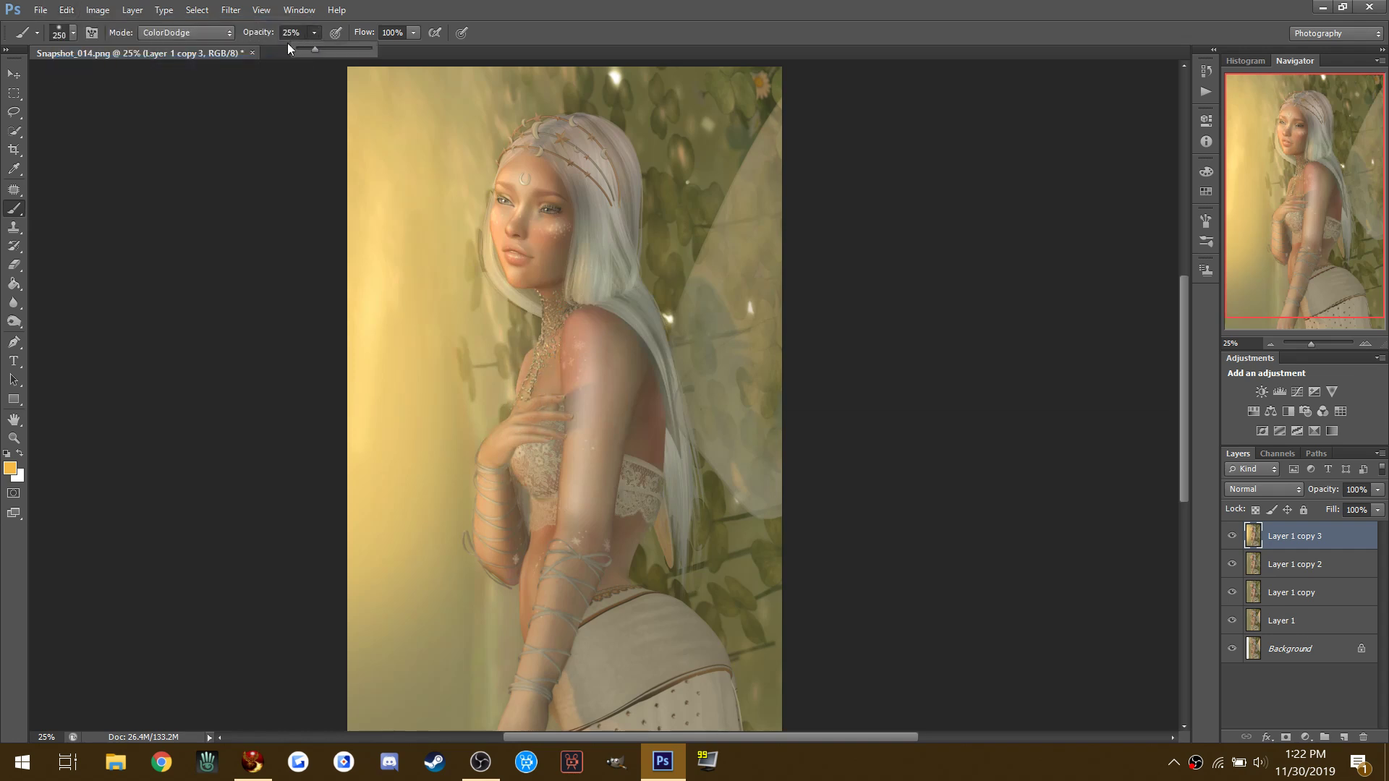
pyautogui.click(302, 49)
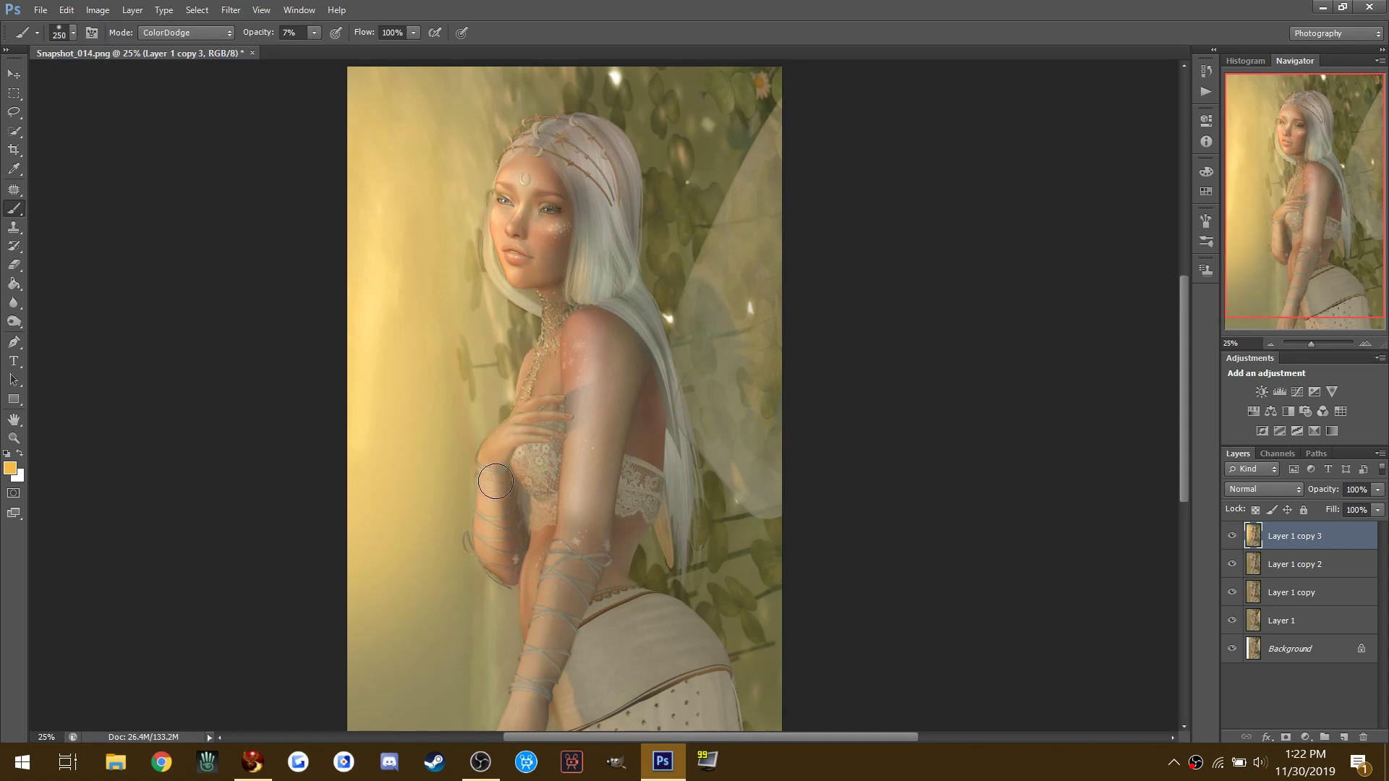
pyautogui.moveTo(493, 482)
pyautogui.mouseDown()
pyautogui.moveTo(498, 572)
pyautogui.moveTo(521, 538)
pyautogui.moveTo(528, 589)
pyautogui.moveTo(515, 716)
pyautogui.moveTo(557, 299)
pyautogui.moveTo(582, 273)
pyautogui.moveTo(573, 133)
pyautogui.moveTo(502, 143)
pyautogui.moveTo(535, 130)
pyautogui.mouseUp()
pyautogui.click(160, 33)
pyautogui.click(167, 311)
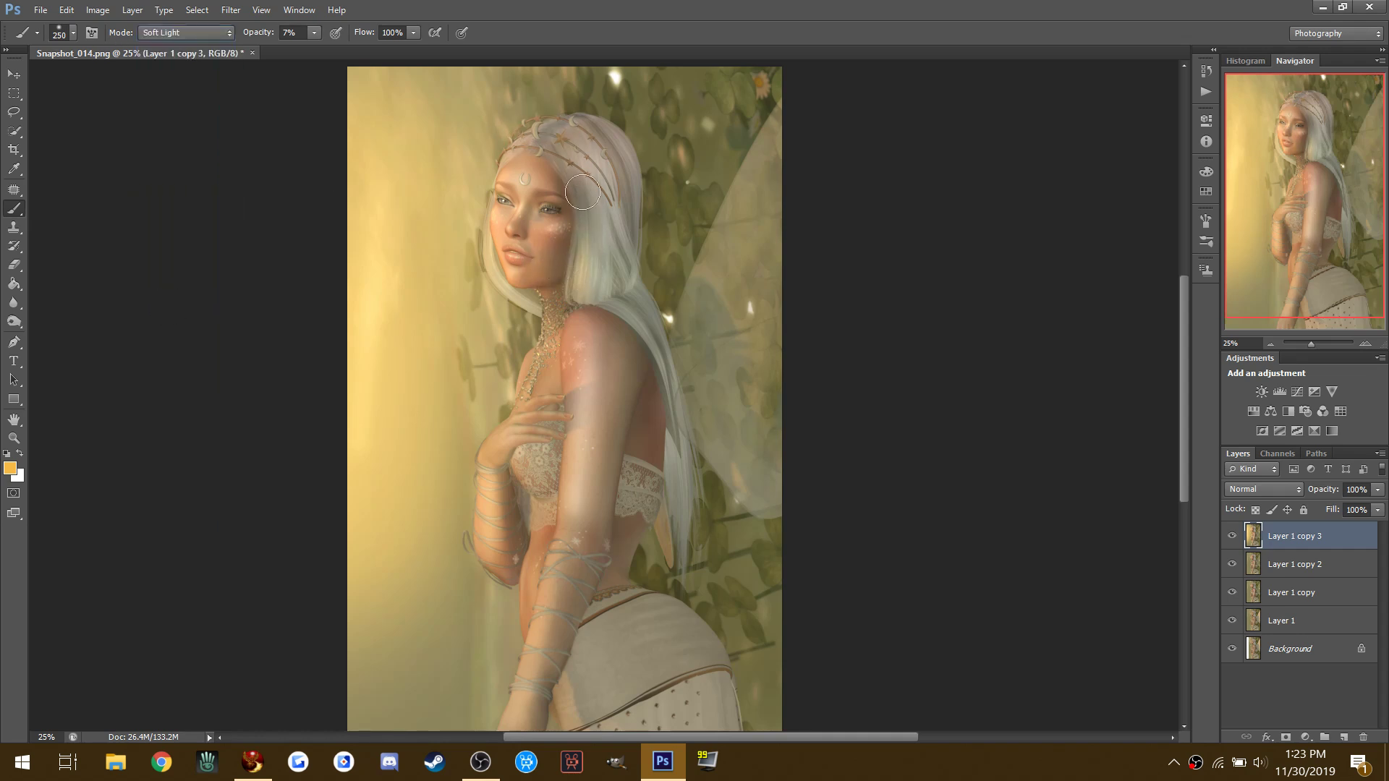
# Step: Enlarge the brush and warm the hair with golden color in Soft Light mode at 7% opacity
pyautogui.press(']')
pyautogui.press(']')
pyautogui.press(']')
pyautogui.press(']')
pyautogui.press(']')
pyautogui.press(']')
pyautogui.press(']')
pyautogui.press(']')
pyautogui.press(']')
pyautogui.press(']')
# Step: Burn the shadows on the face with a 200 px Burn tool set to Shadows at 12% exposure
pyautogui.moveTo(13, 321); pyautogui.dragTo(48, 326)
pyautogui.click(46, 321)
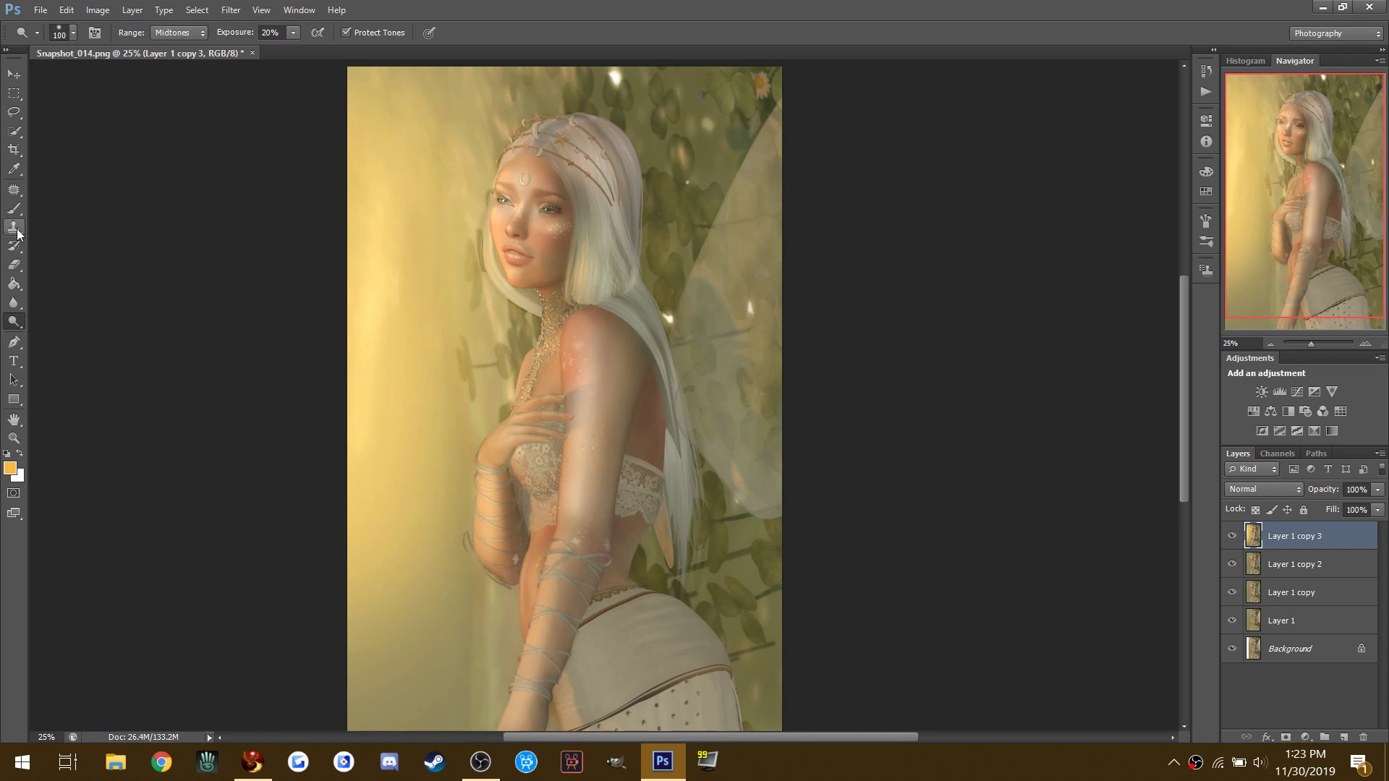
pyautogui.moveTo(13, 321); pyautogui.dragTo(66, 339)
pyautogui.click(179, 32)
pyautogui.click(165, 45)
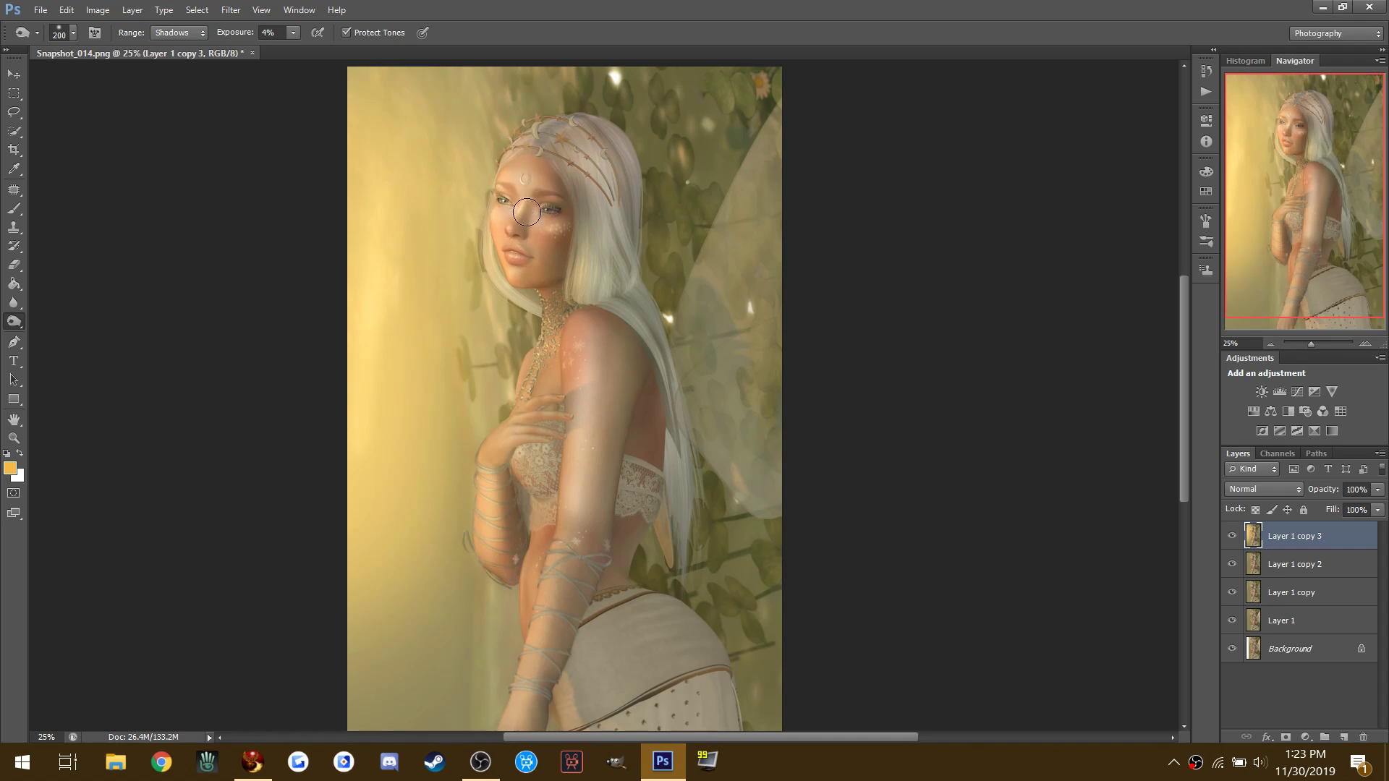
pyautogui.moveTo(298, 32); pyautogui.dragTo(300, 46)
pyautogui.click(530, 168)
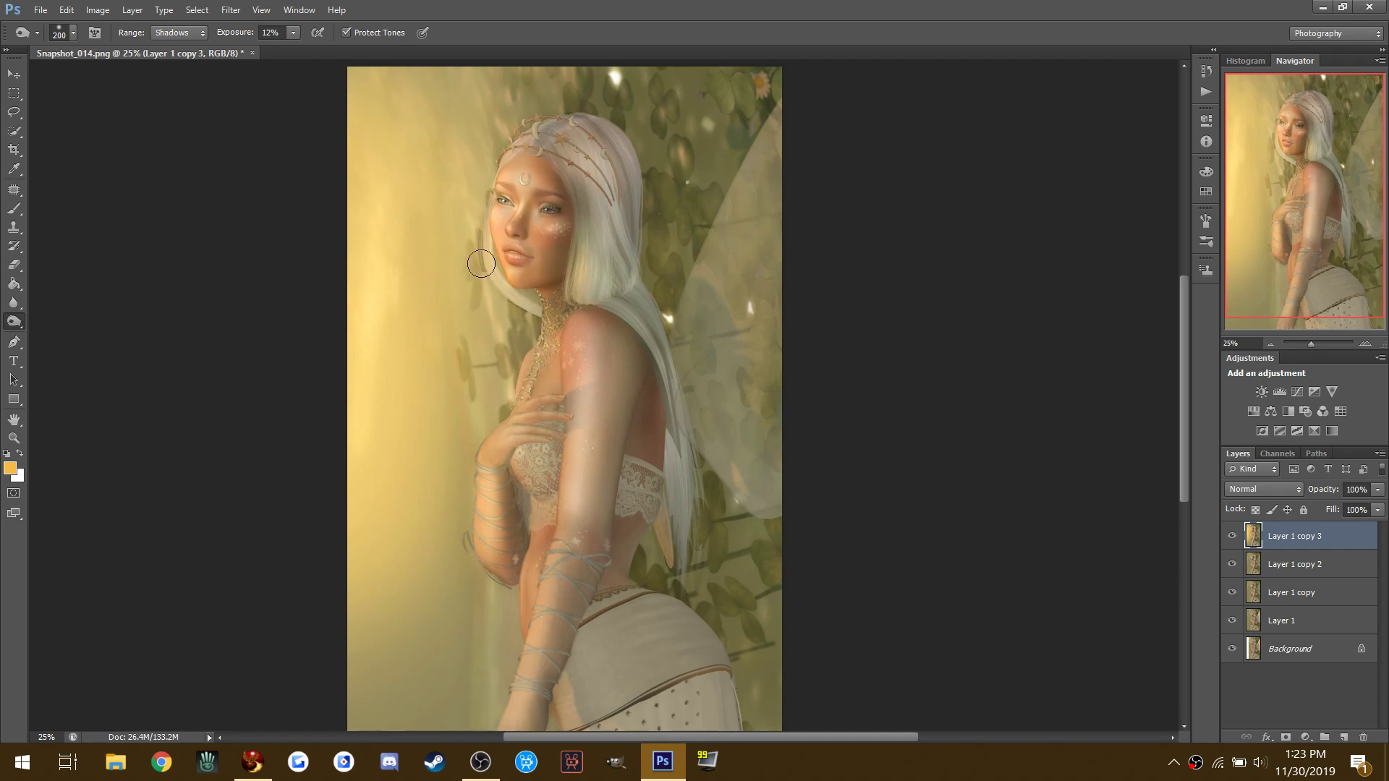
# Step: Add a Selective Color adjustment layer and adjust the cyan, magenta, yellow and black amounts of the Greens
pyautogui.click(1331, 430)
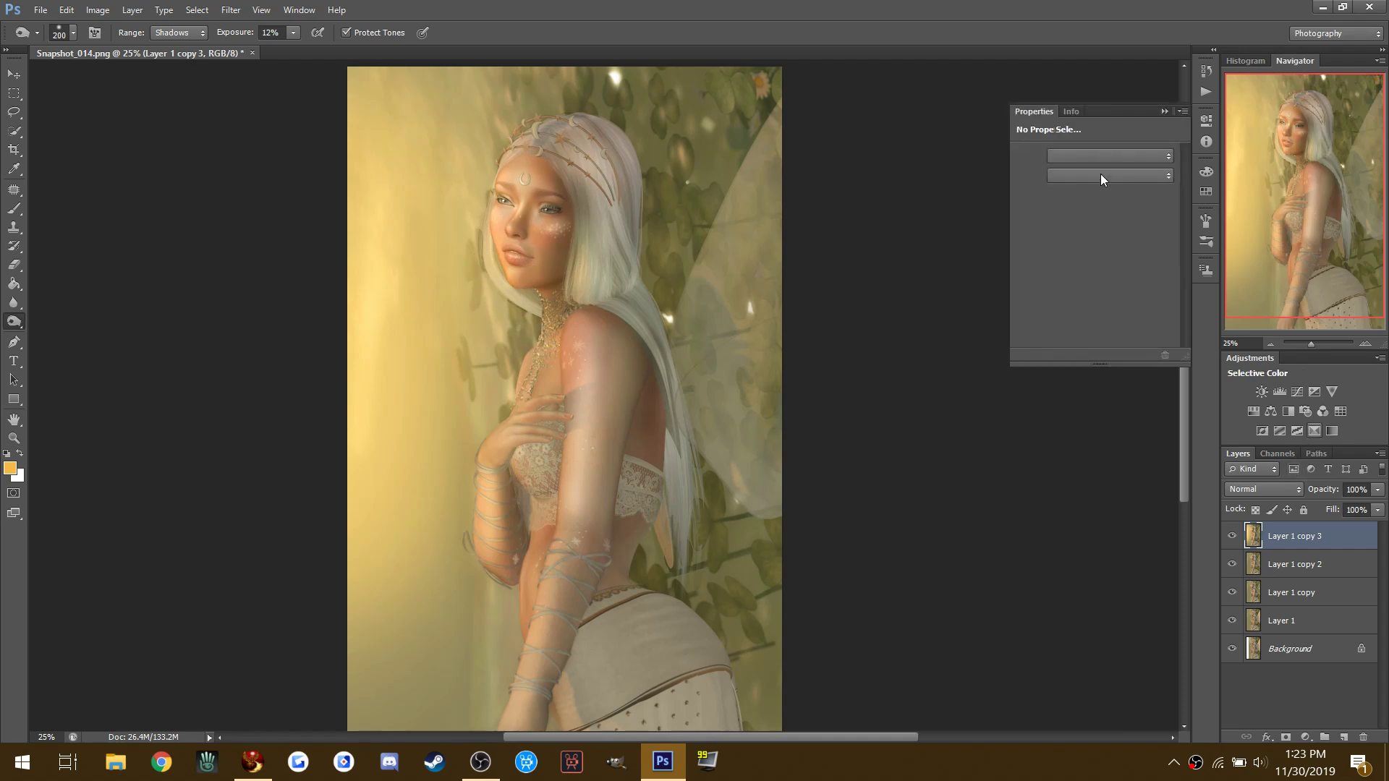
pyautogui.click(1117, 178)
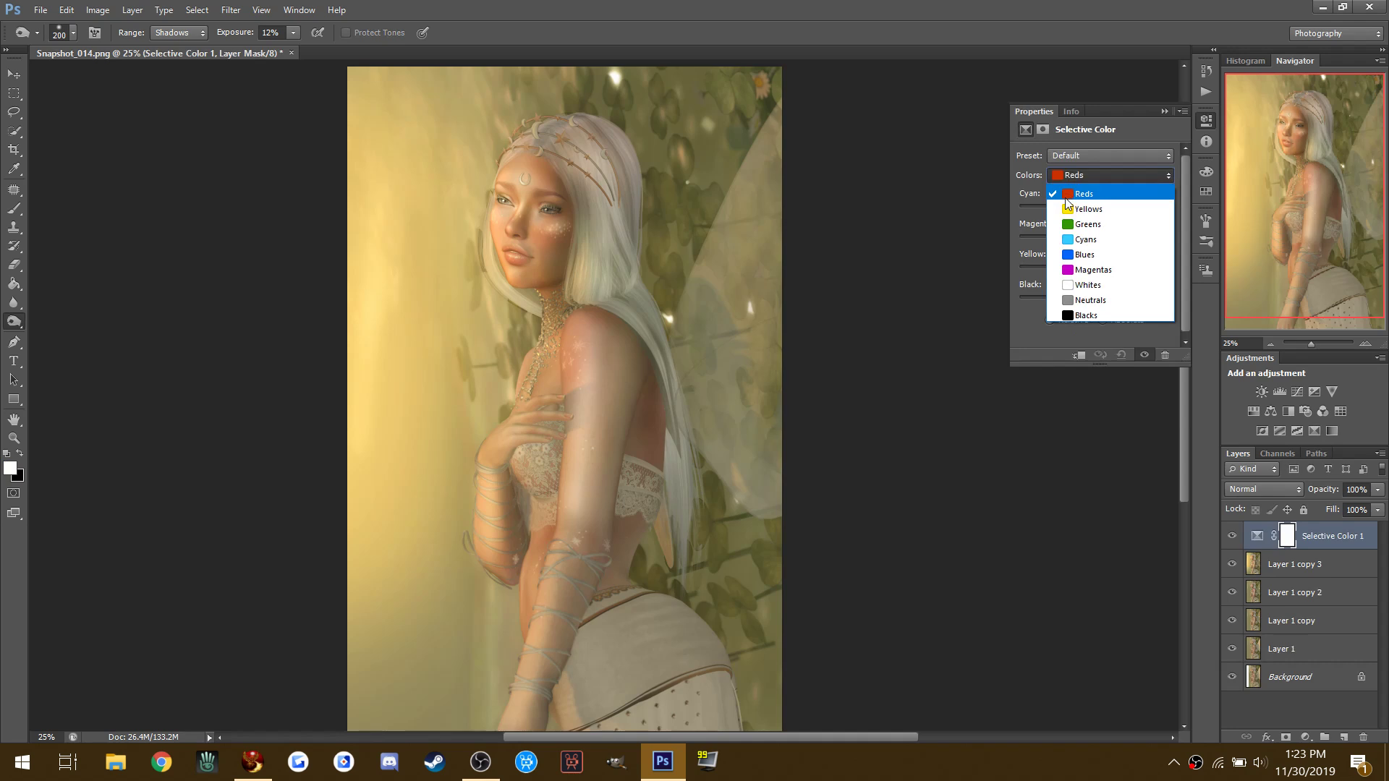
pyautogui.click(1057, 215)
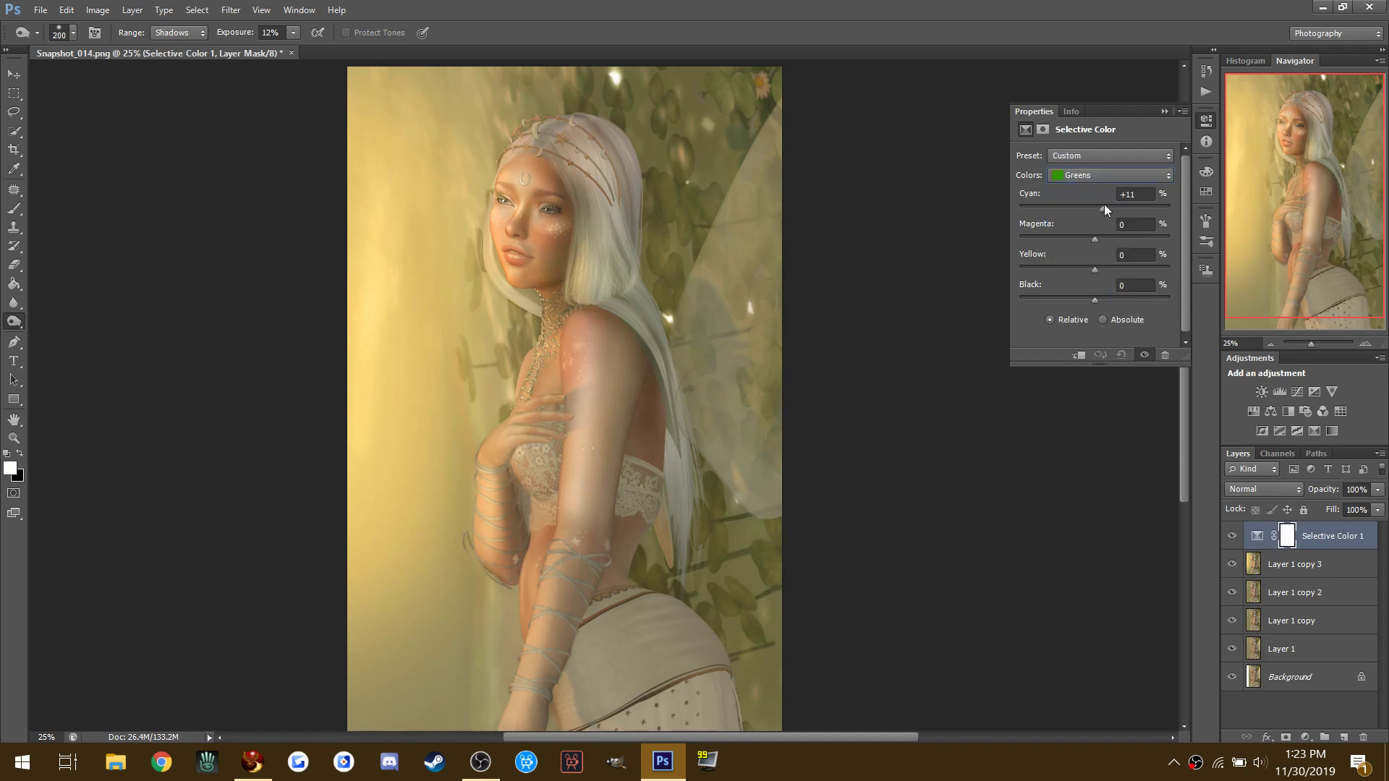
pyautogui.moveTo(1100, 206); pyautogui.dragTo(1098, 206)
pyautogui.click(1057, 238)
pyautogui.moveTo(1066, 269); pyautogui.dragTo(1105, 271)
pyautogui.click(1073, 296)
# Step: Set the Selective Color Yellows to cyan -30, magenta +33, yellow -3 and black +29
pyautogui.click(1091, 175)
pyautogui.click(1062, 198)
pyautogui.click(1052, 207)
pyautogui.click(1073, 237)
pyautogui.click(1095, 240)
pyautogui.click(1080, 268)
pyautogui.moveTo(1071, 210); pyautogui.dragTo(1074, 209)
pyautogui.click(1075, 269)
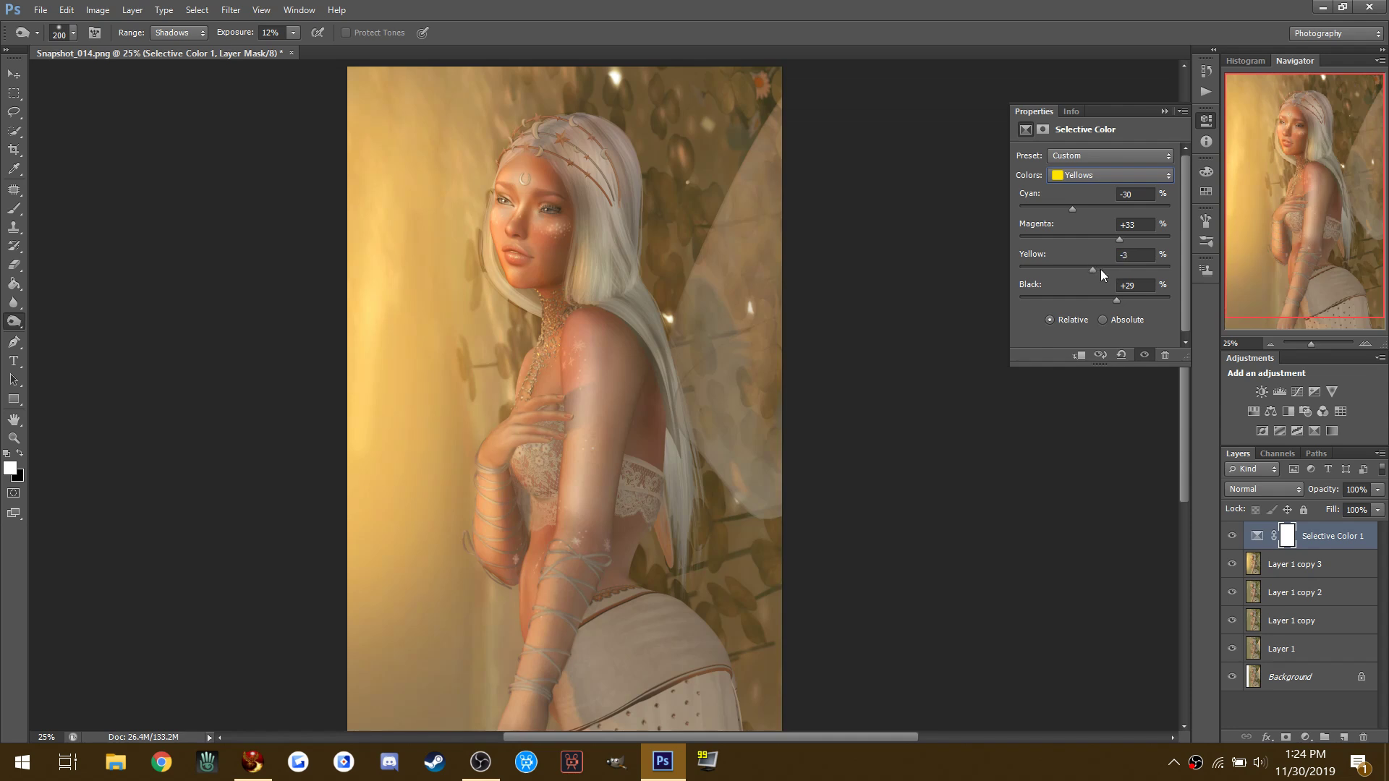
# Step: Set the Selective Color Neutrals to cyan -7, magenta +6, yellow -6 and black +17, and collapse the adjustment settings
pyautogui.click(1080, 181)
pyautogui.click(1062, 294)
pyautogui.moveTo(1102, 238); pyautogui.dragTo(1091, 240)
pyautogui.moveTo(1086, 209); pyautogui.dragTo(1089, 209)
pyautogui.moveTo(1095, 301); pyautogui.dragTo(1104, 301)
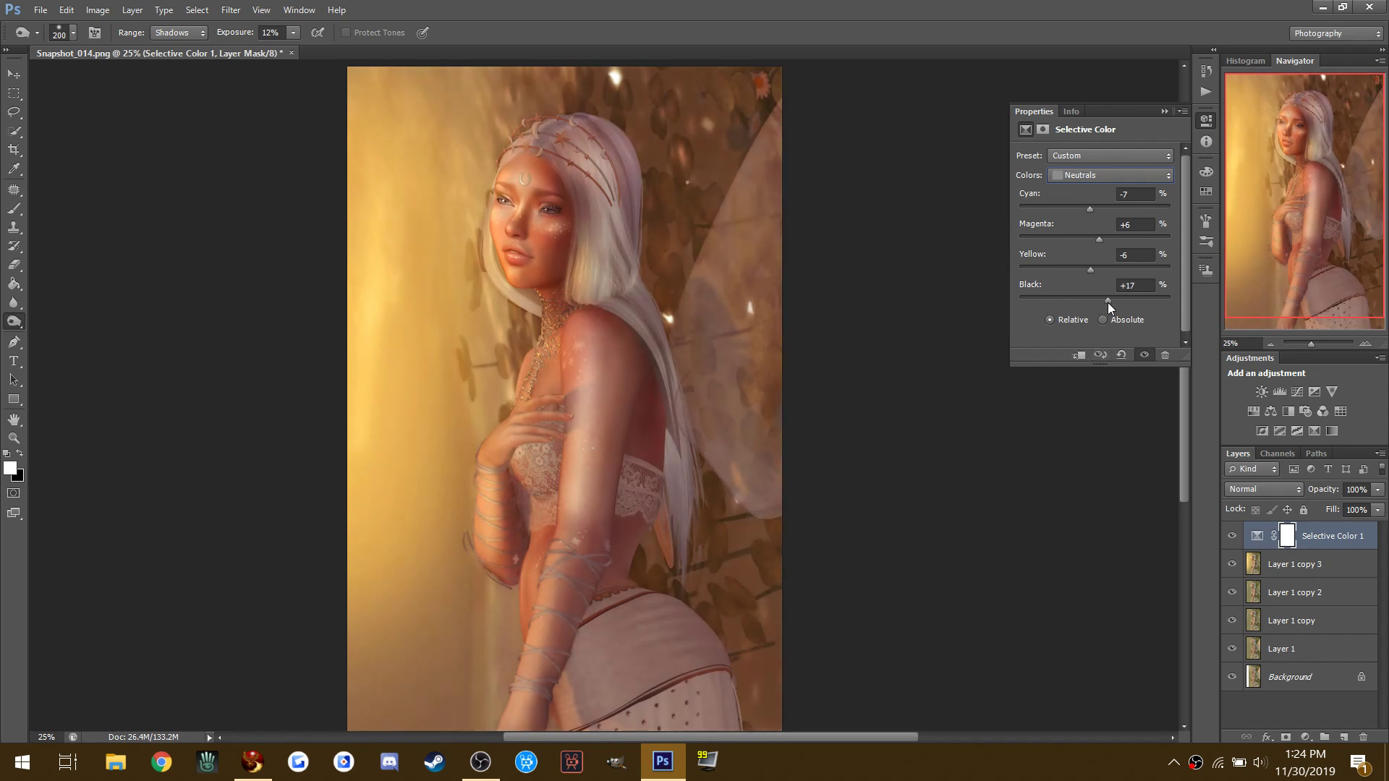
pyautogui.click(1164, 111)
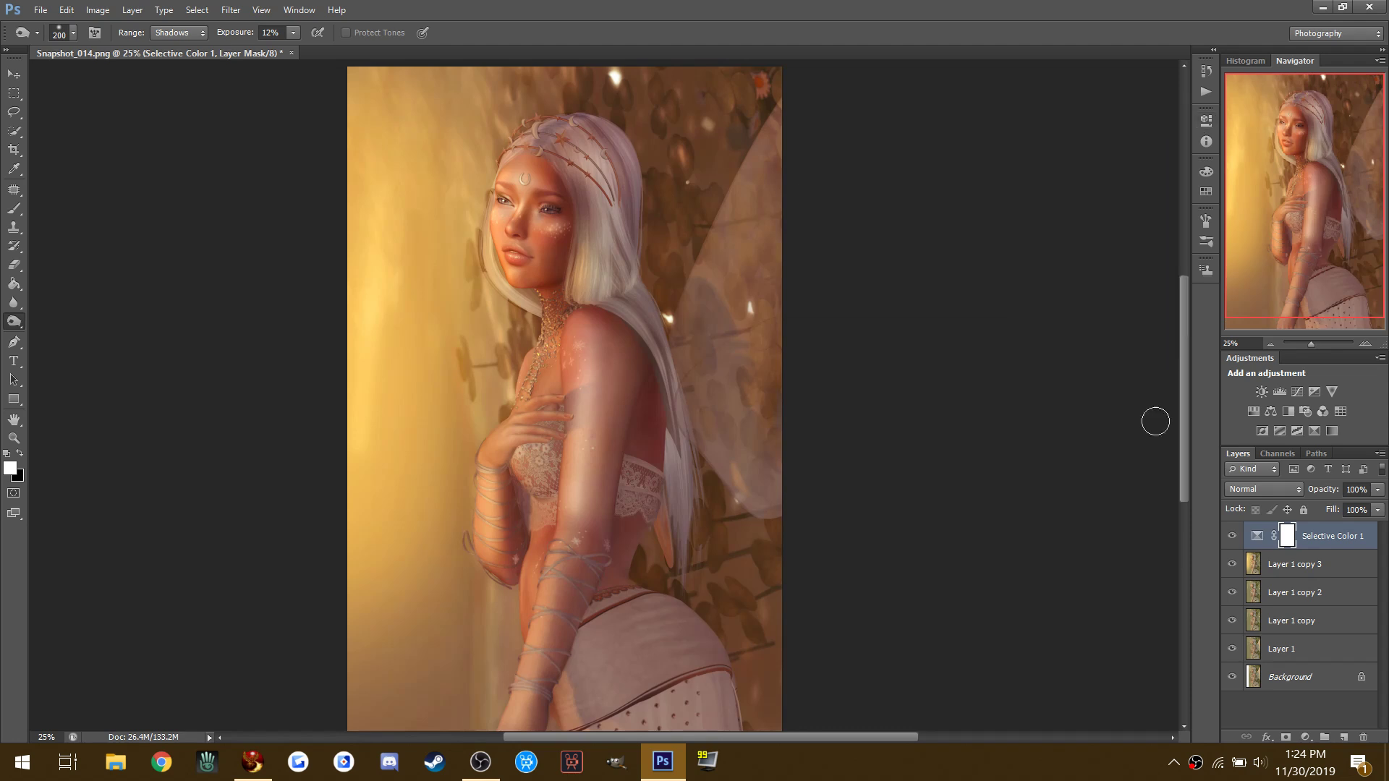
# Step: Switch to Layer 1 copy 3 and size the Soft Light brush to 600 px over the face
pyautogui.click(1275, 571)
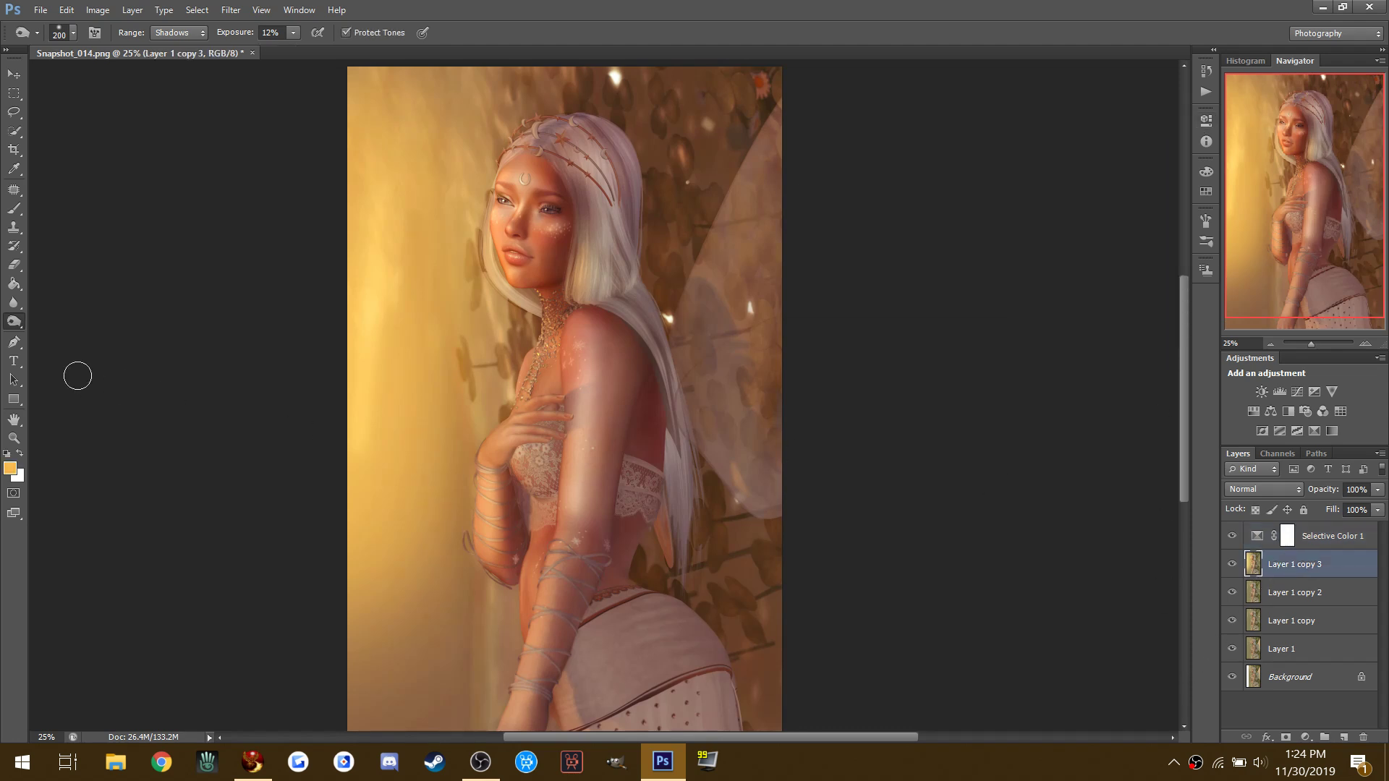
pyautogui.click(14, 208)
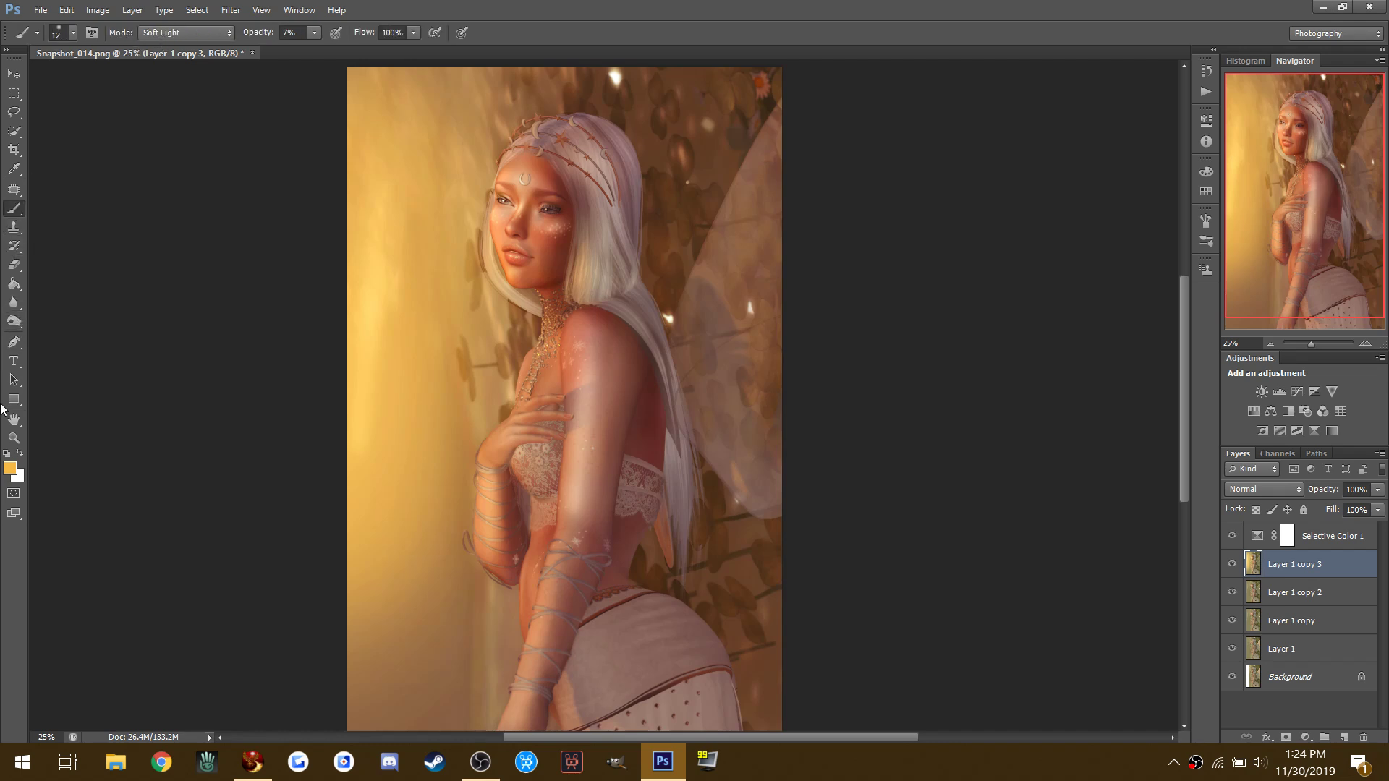
pyautogui.press(']')
pyautogui.press(']')
pyautogui.press(']')
pyautogui.press(']')
pyautogui.press(']')
pyautogui.press(']')
pyautogui.press(']')
pyautogui.press(']')
pyautogui.press(']')
pyautogui.press(']')
pyautogui.press(']')
pyautogui.press(']')
pyautogui.press(']')
pyautogui.press(']')
pyautogui.press(']')
pyautogui.press(']')
pyautogui.press(']')
pyautogui.press(']')
pyautogui.press(']')
pyautogui.press(']')
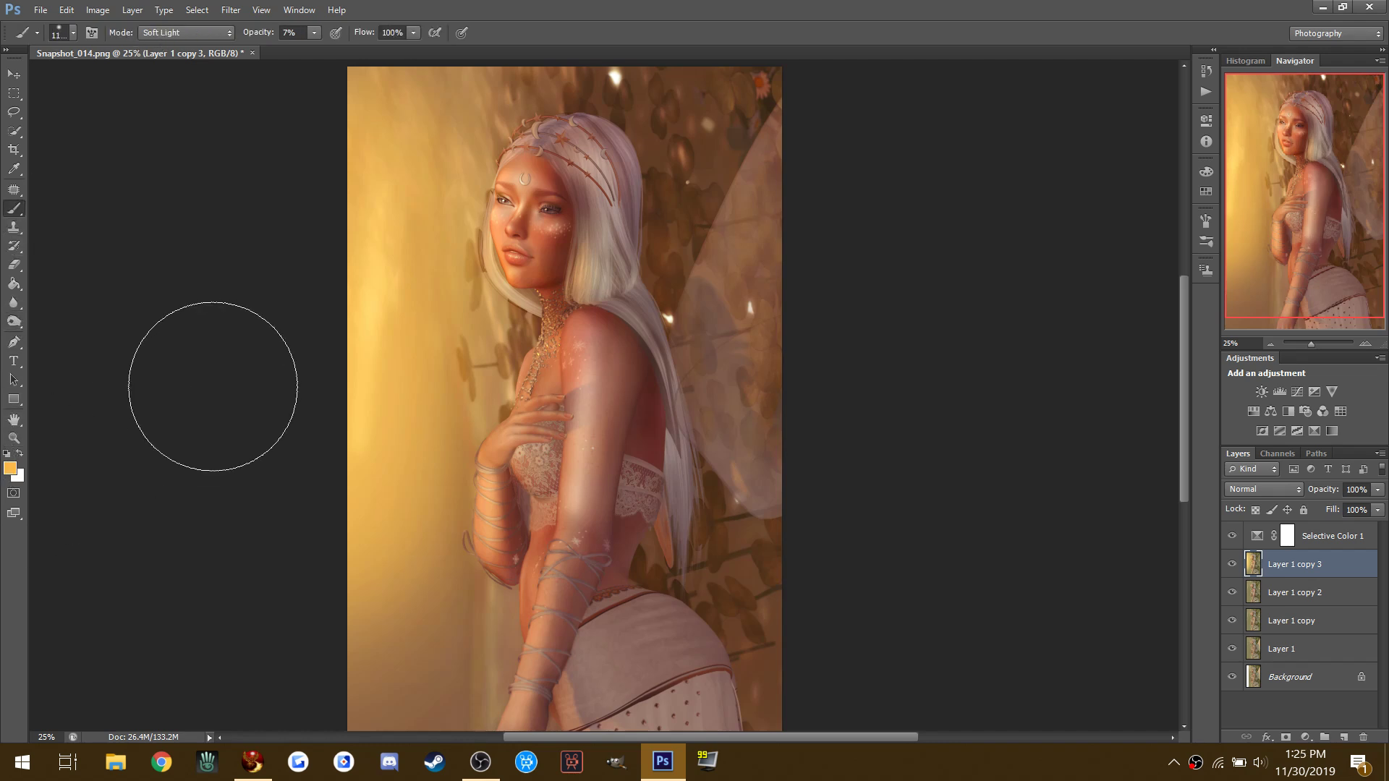
pyautogui.press('[')
pyautogui.press('[')
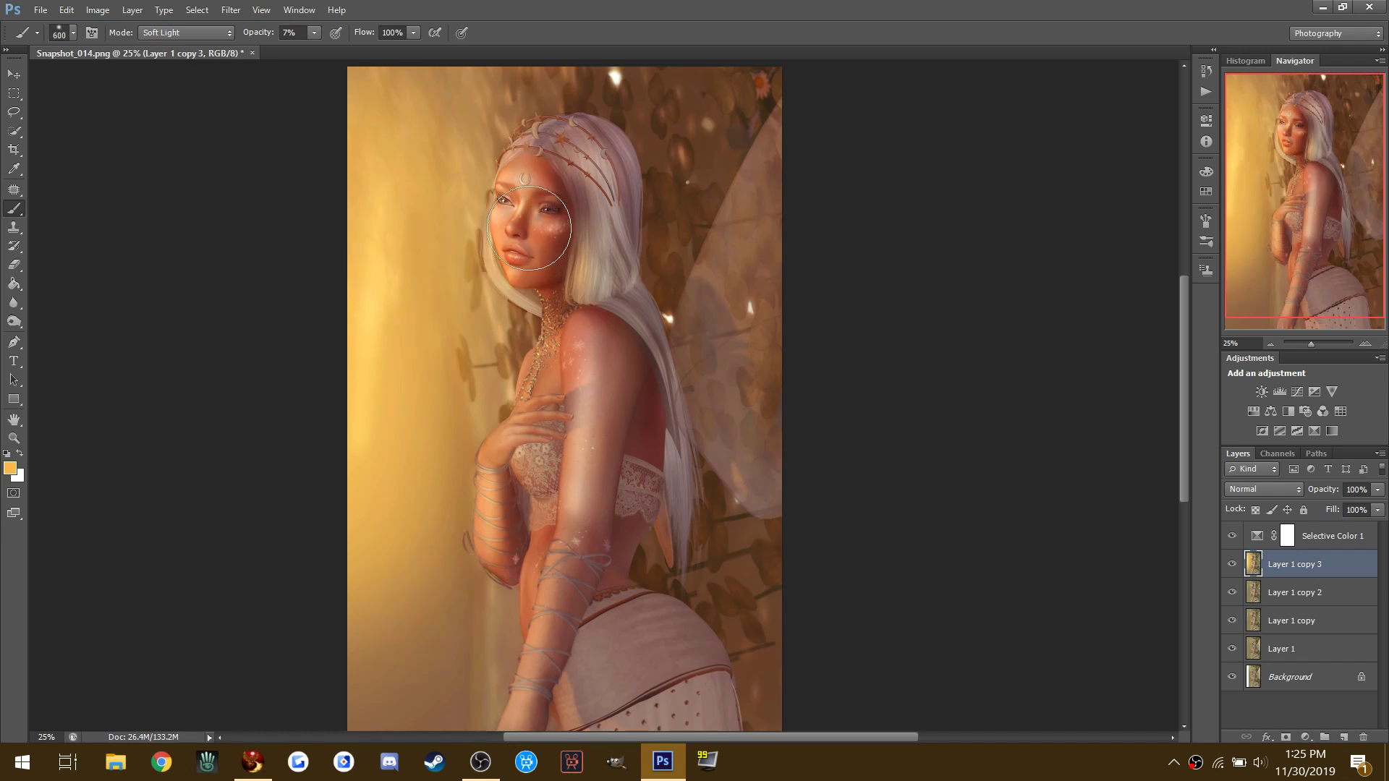
# Step: Try lightening the face with white in Screen mode at 7% opacity, and step back twice
pyautogui.click(175, 34)
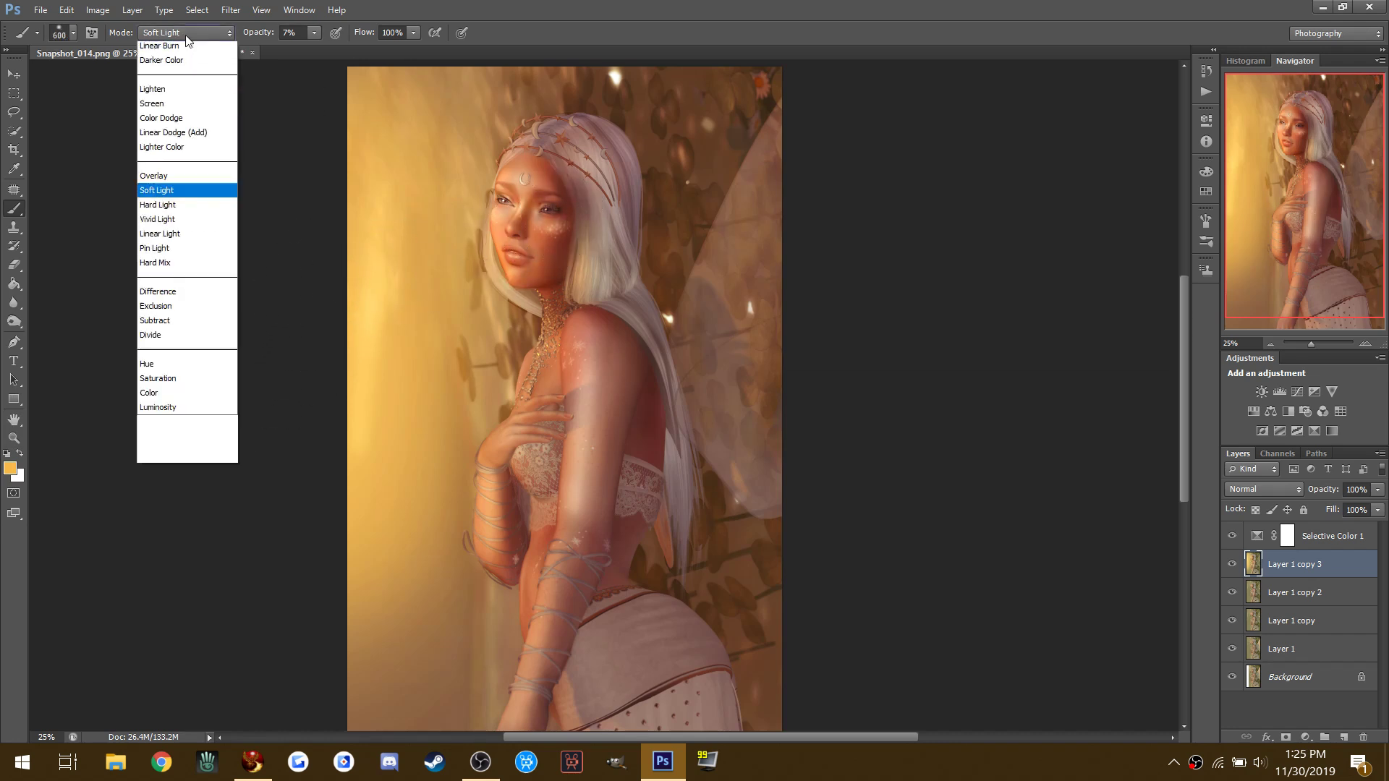
pyautogui.click(172, 179)
pyautogui.click(175, 32)
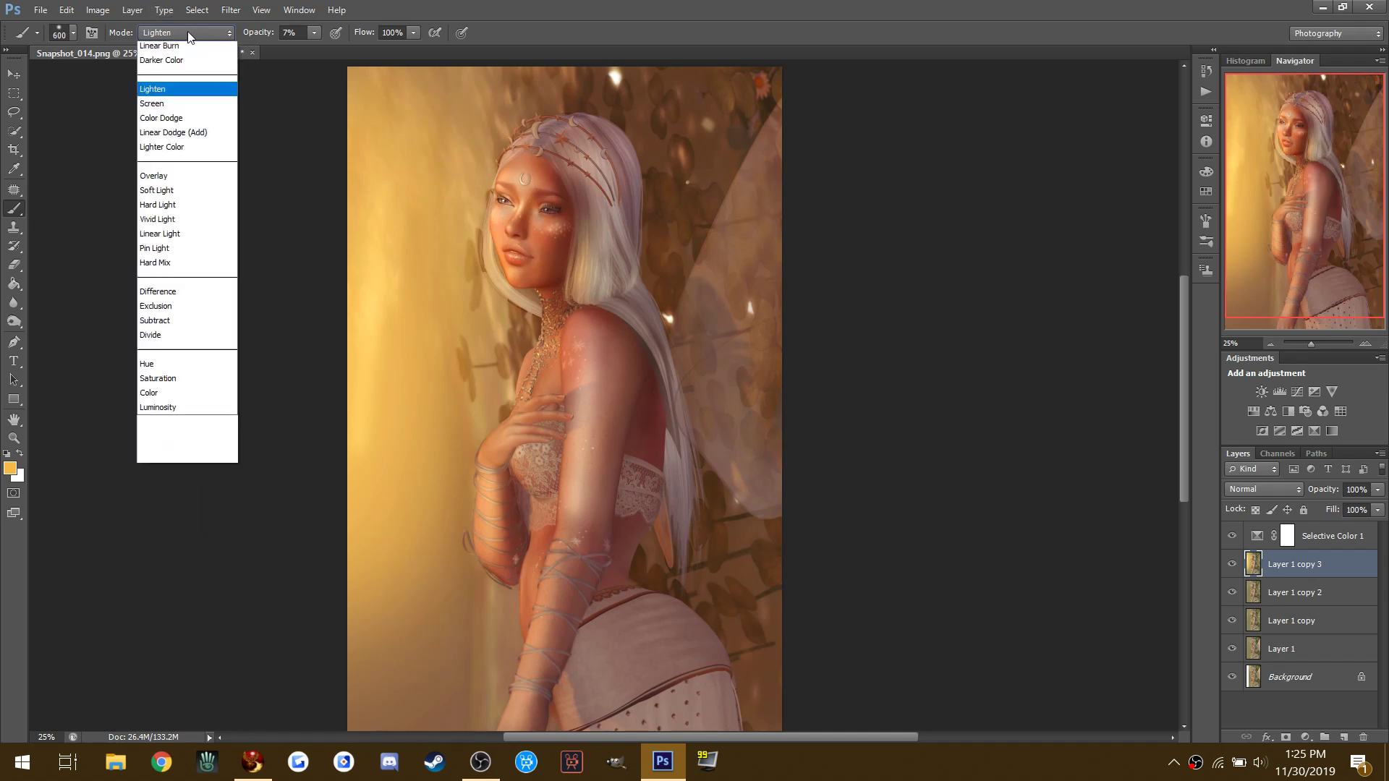
pyautogui.click(159, 212)
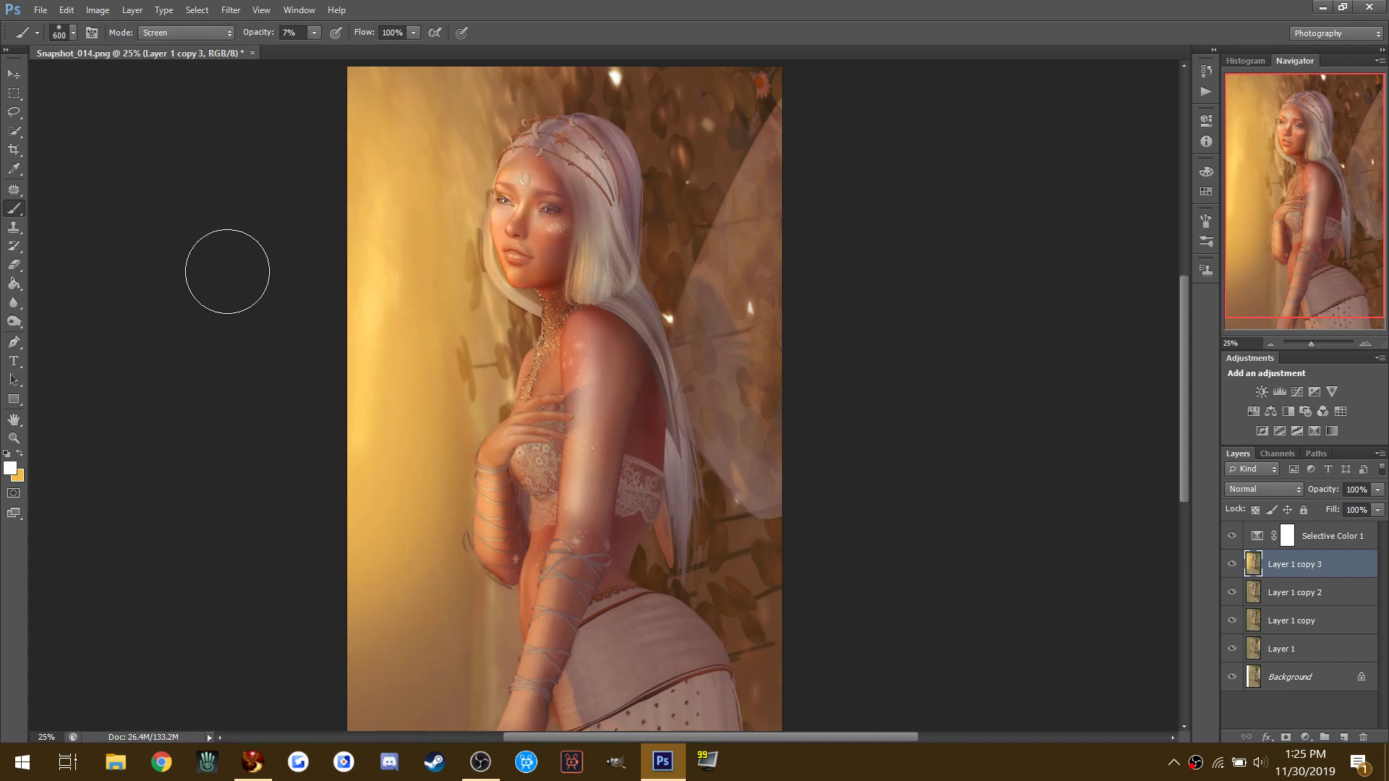
pyautogui.click(65, 9)
pyautogui.click(87, 65)
pyautogui.click(66, 10)
pyautogui.click(76, 64)
# Step: Brighten the face with the white 600 px brush in Color Dodge mode at 7% opacity
pyautogui.click(185, 33)
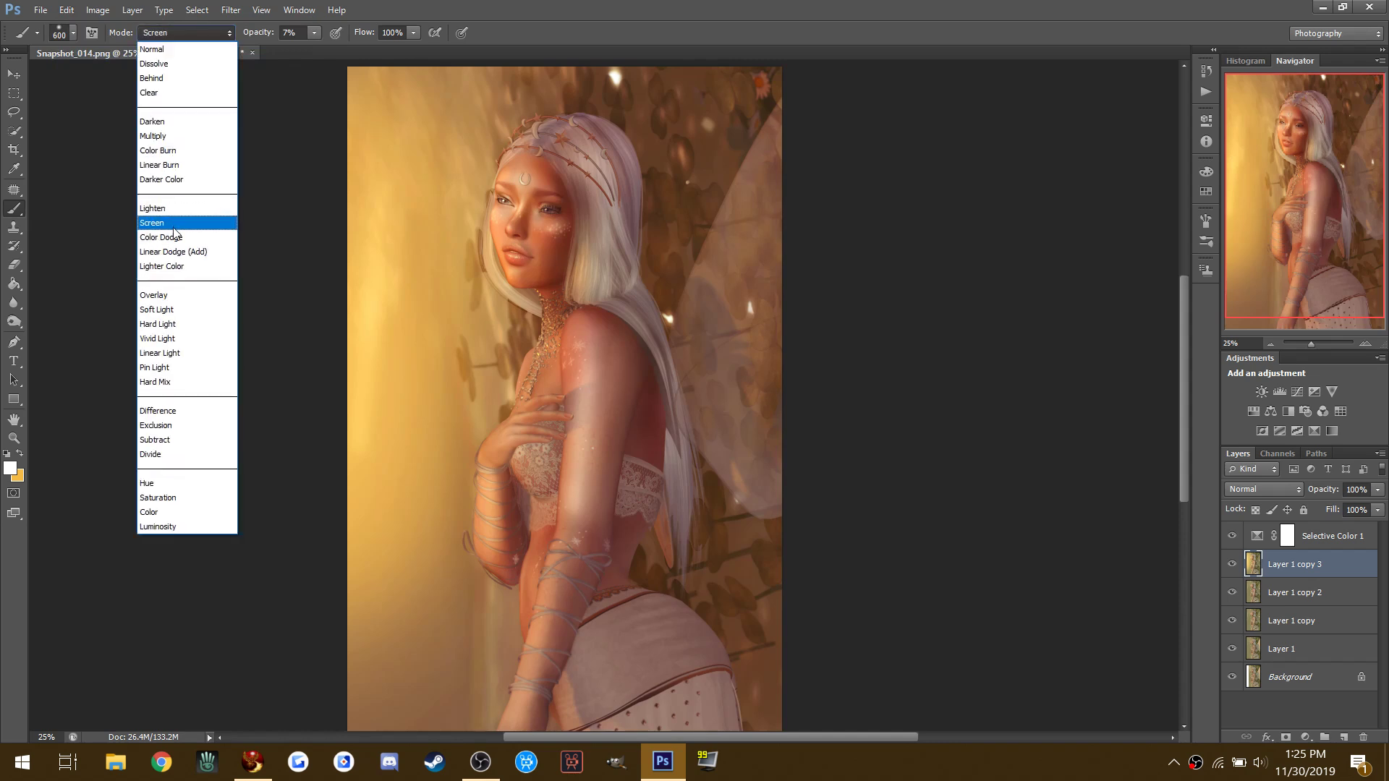
pyautogui.click(174, 238)
pyautogui.click(555, 218)
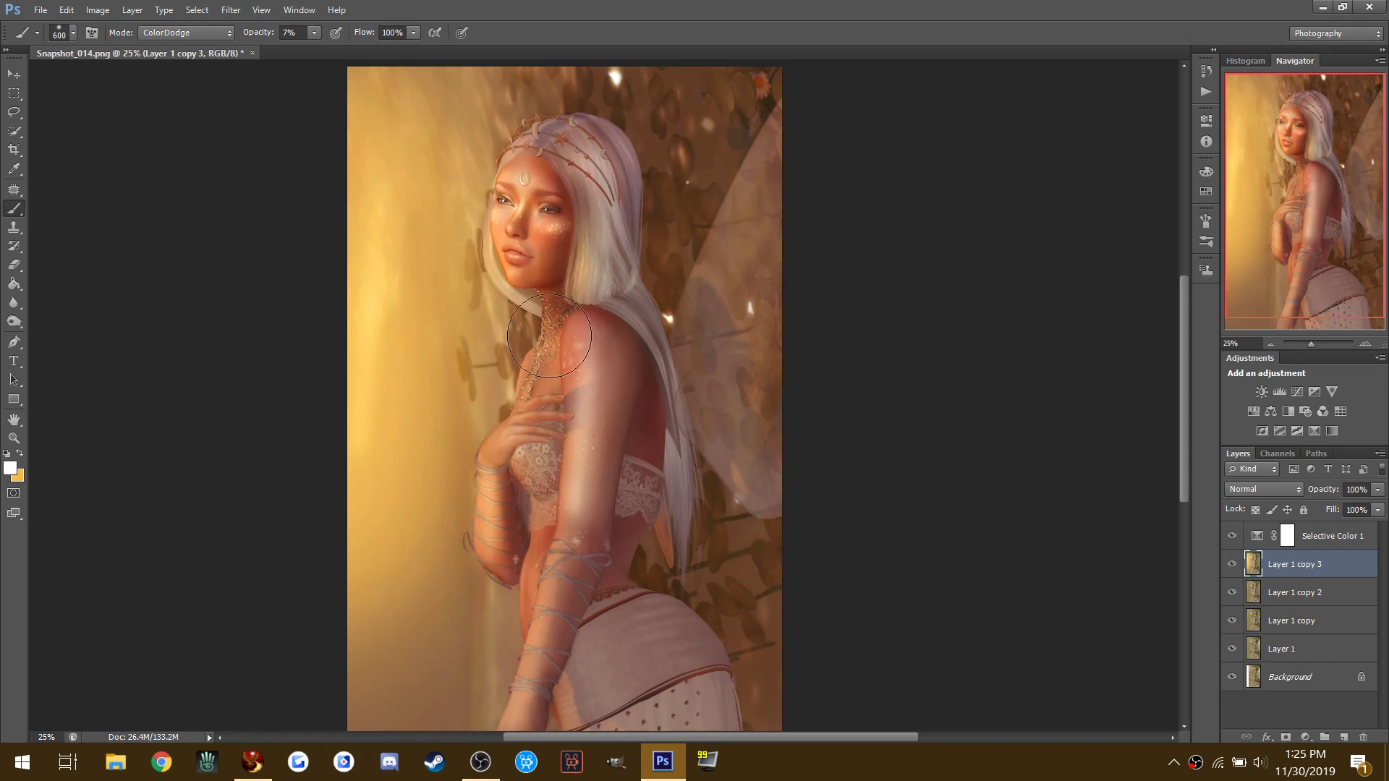
pyautogui.scroll(-3, 492, 633)
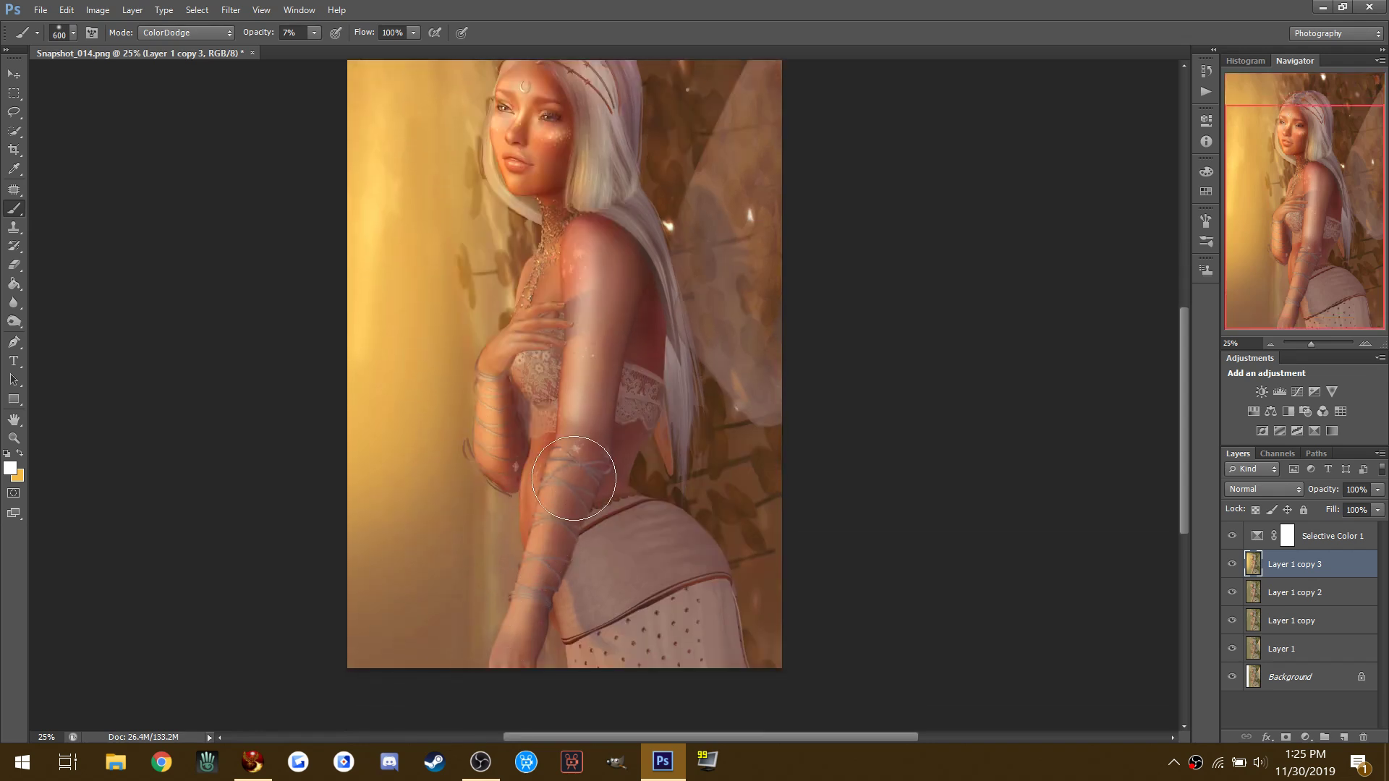
pyautogui.scroll(1, 377, 517)
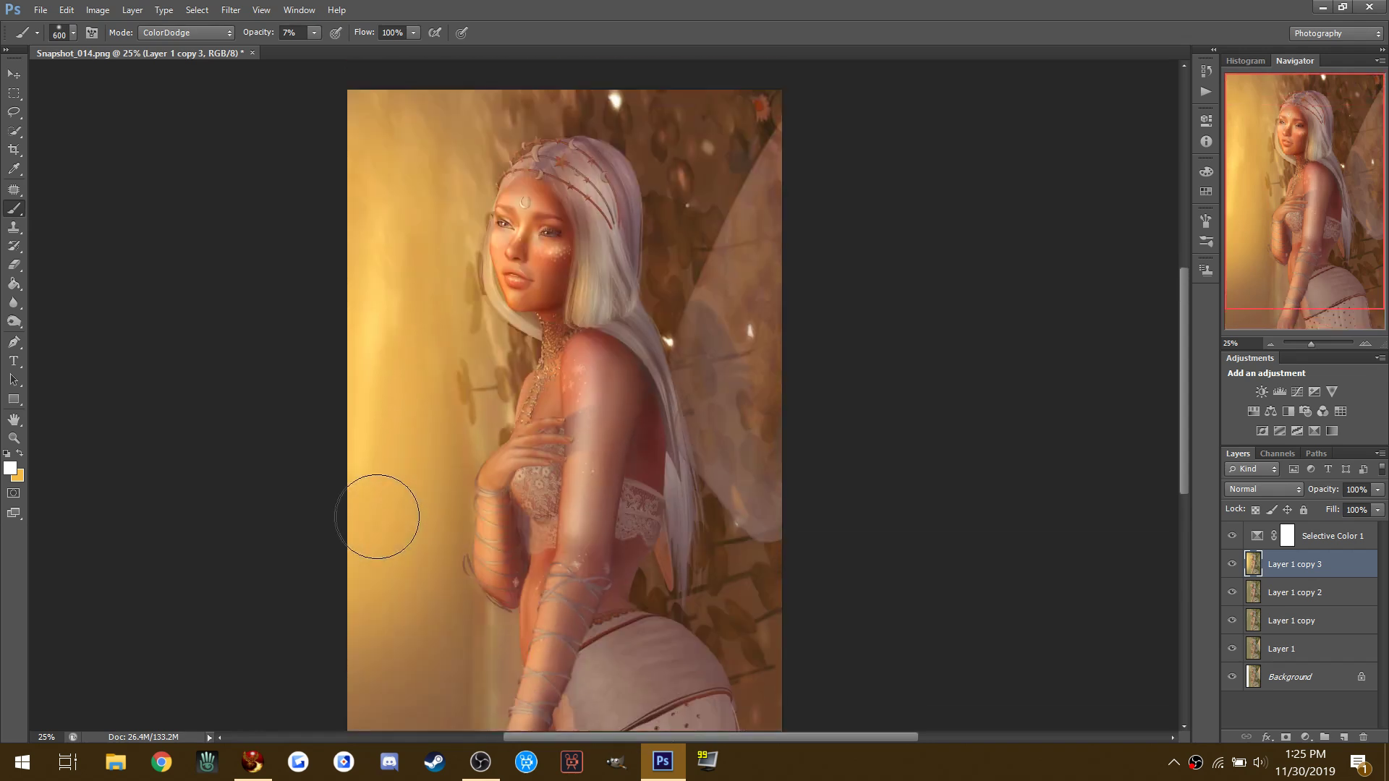
# Step: Enlarge the brush and paint a bright Color Dodge glow over the upper part of the plain background in white
pyautogui.moveTo(396, 221); pyautogui.dragTo(394, 250)
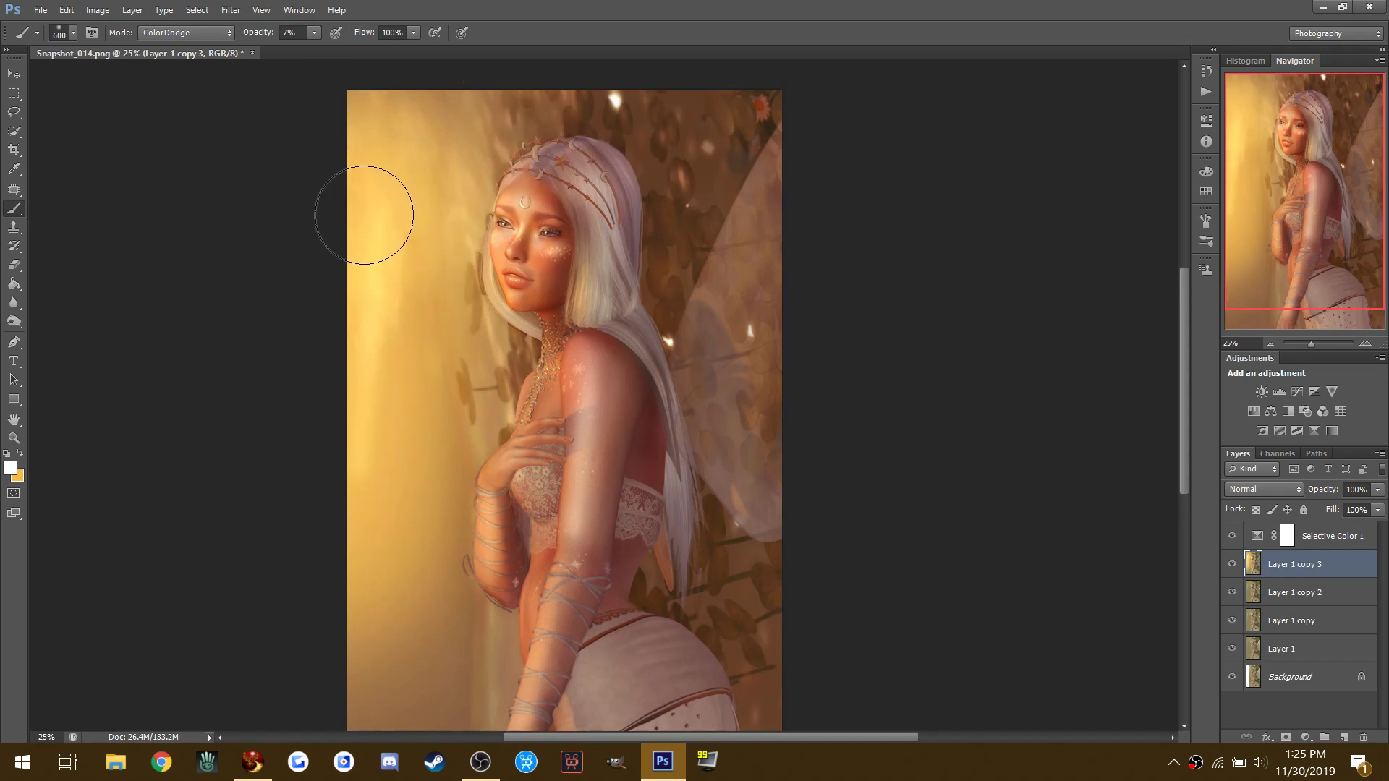
pyautogui.press(']')
pyautogui.press(']')
pyautogui.press(']')
pyautogui.press(']')
pyautogui.press(']')
pyautogui.press(']')
pyautogui.press(']')
pyautogui.moveTo(388, 102)
pyautogui.mouseDown()
pyautogui.moveTo(372, 115)
pyautogui.moveTo(419, 248)
pyautogui.mouseUp()
pyautogui.click(169, 34)
pyautogui.click(167, 35)
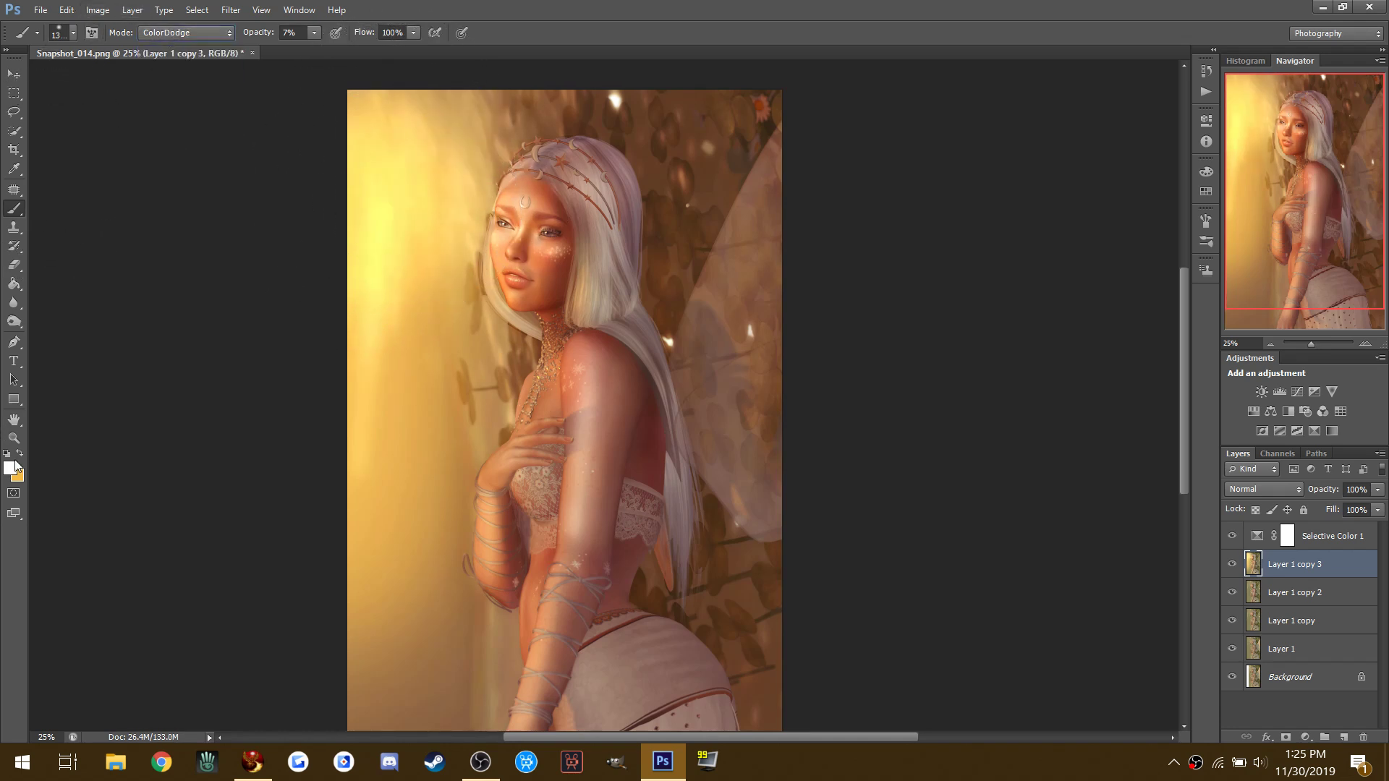
# Step: Step back an orange Color Dodge stroke on the background, and warm the background and figure with orange in Overlay mode
pyautogui.moveTo(309, 99); pyautogui.dragTo(366, 310)
pyautogui.click(65, 10)
pyautogui.click(109, 65)
pyautogui.click(175, 34)
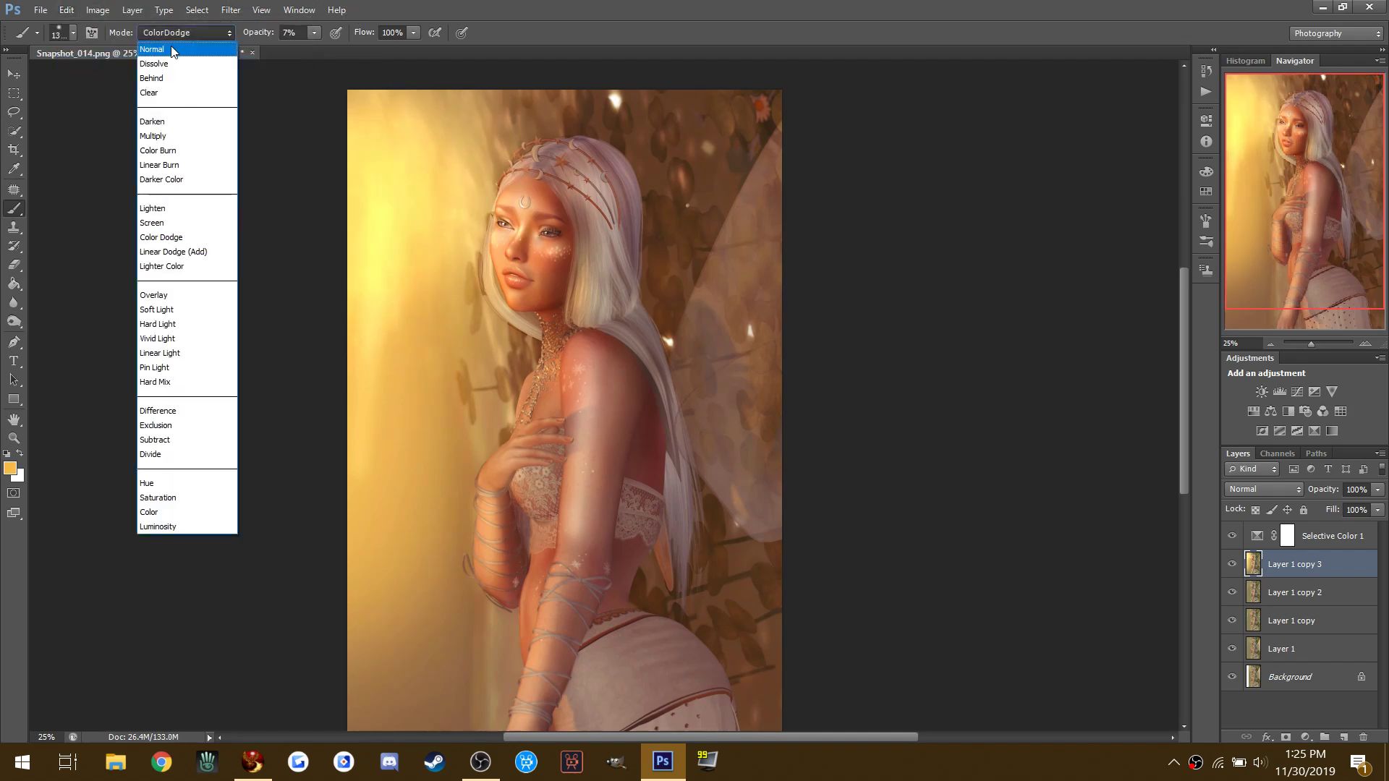
pyautogui.click(152, 293)
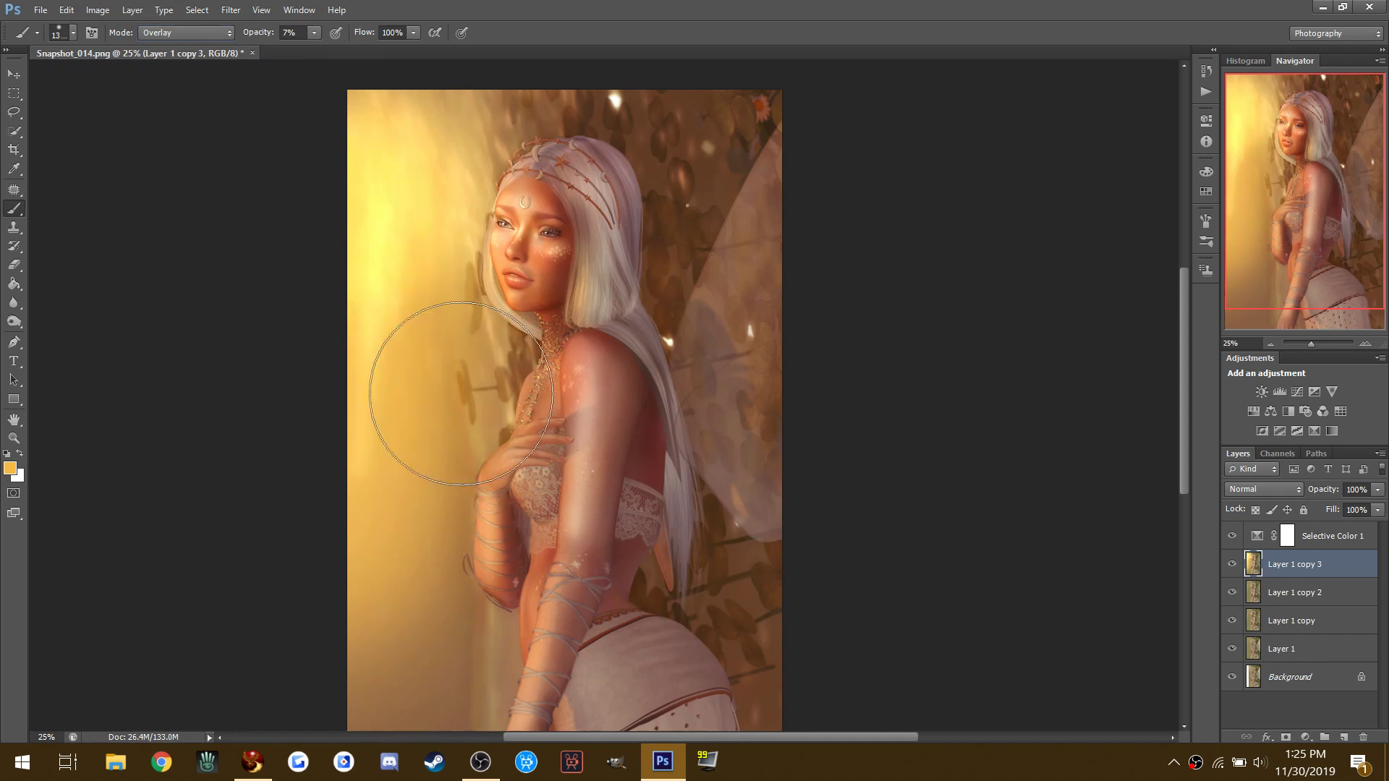
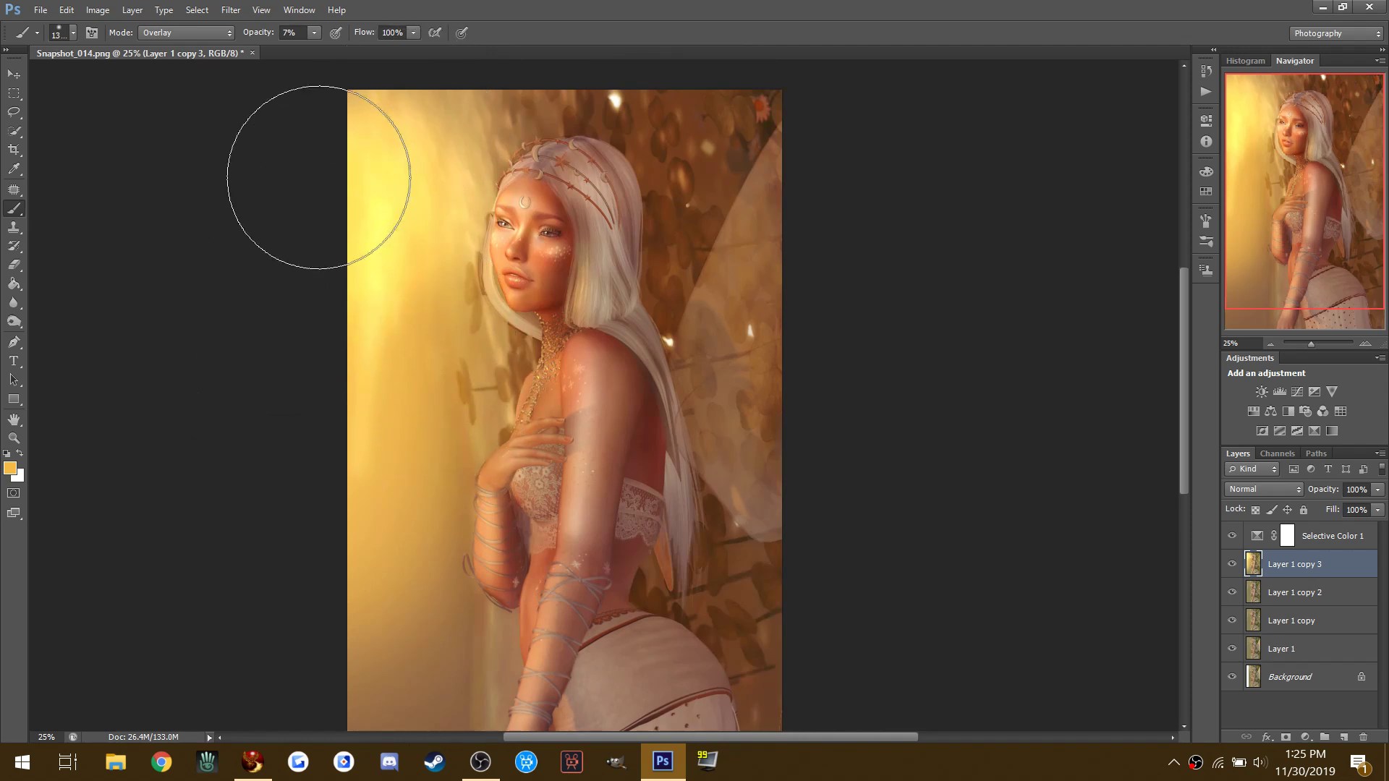
# Step: Duplicate Layer 1 copy 3 and apply a Gaussian Blur with a 14.1 pixel radius to the copy
pyautogui.hotkey('ctrl', 'j')
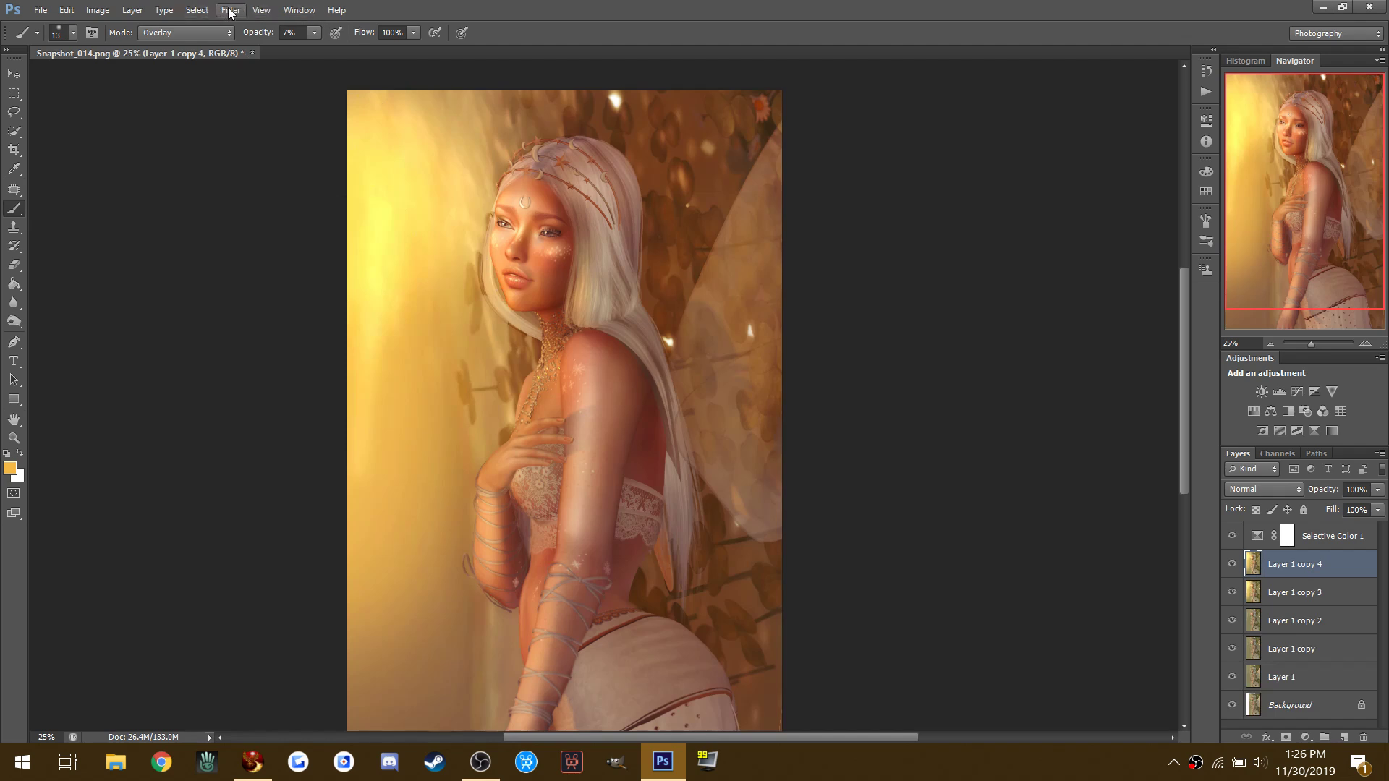
pyautogui.click(231, 10)
pyautogui.moveTo(250, 204)
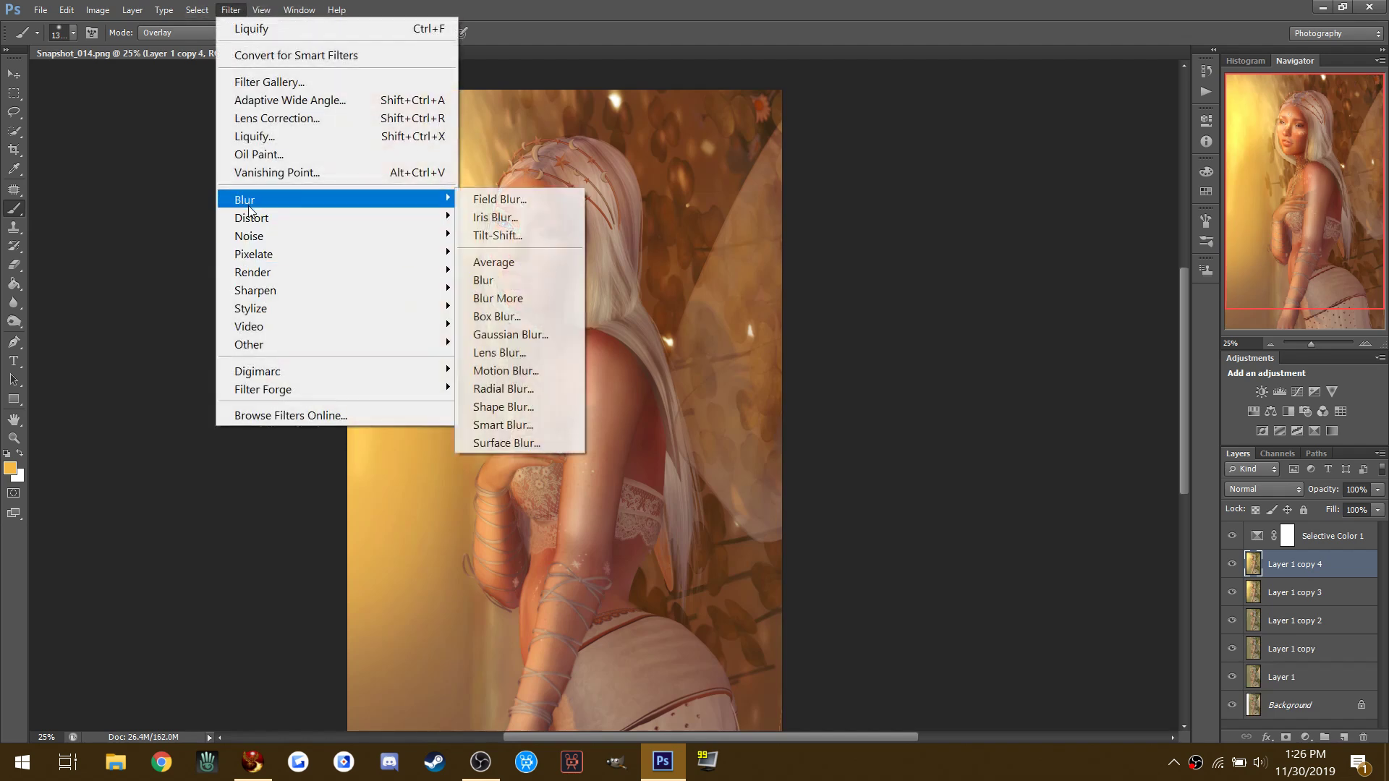
pyautogui.click(493, 334)
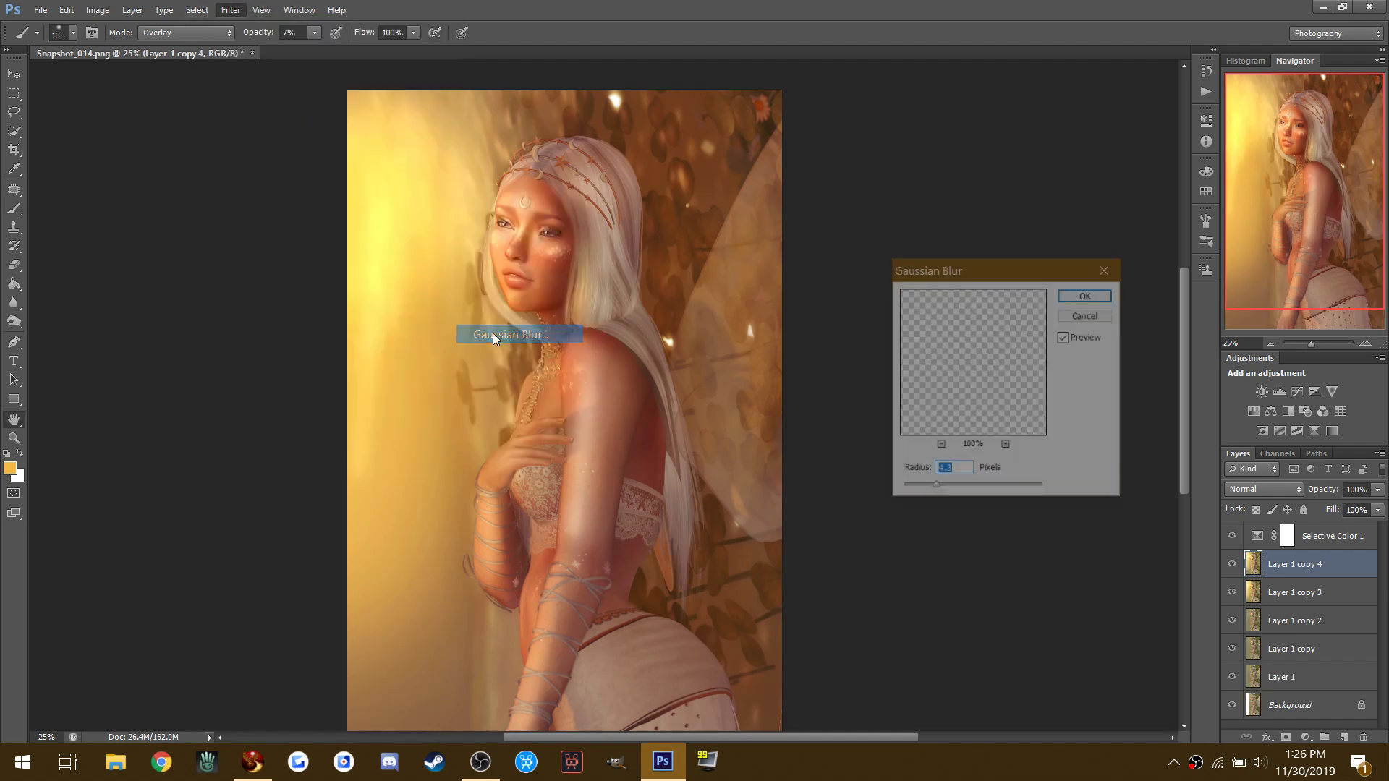
pyautogui.moveTo(984, 494); pyautogui.dragTo(969, 489)
pyautogui.click(961, 488)
pyautogui.click(1097, 297)
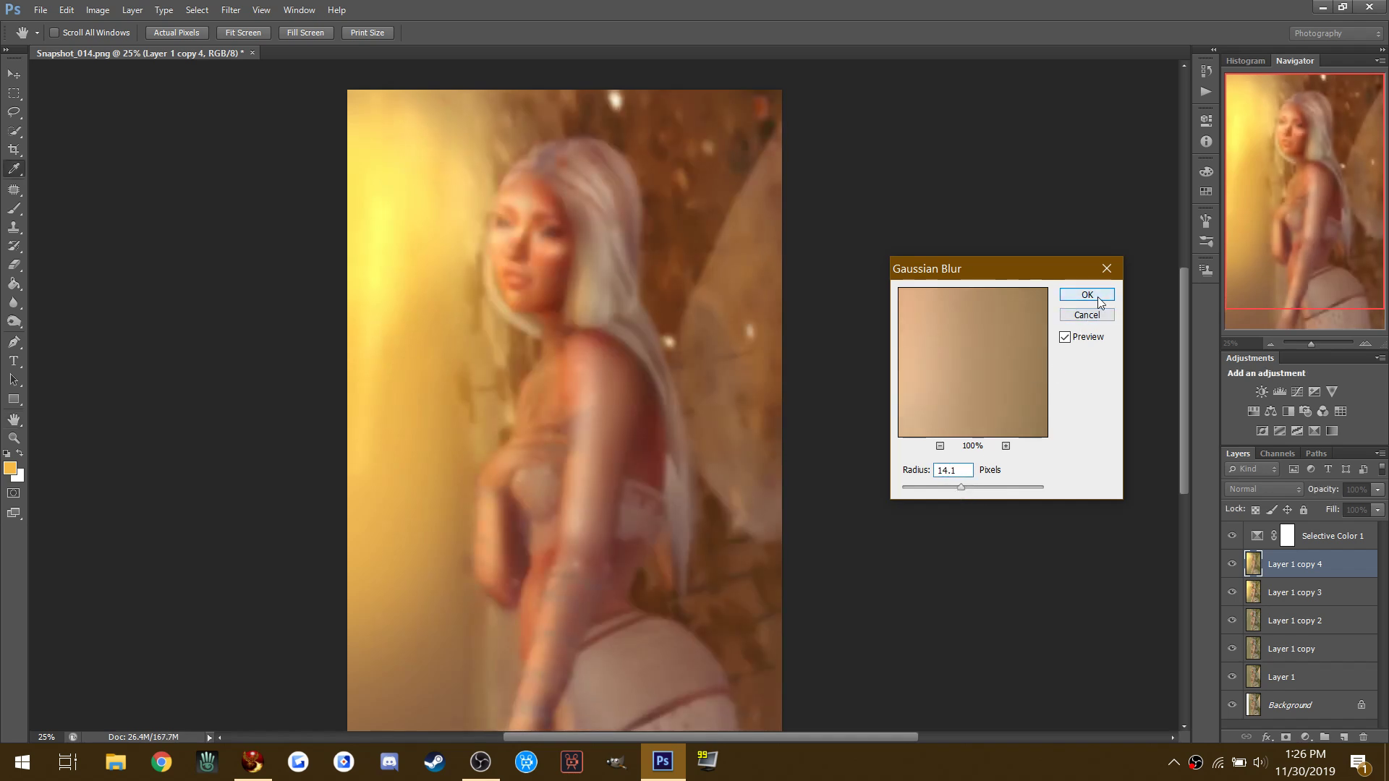
# Step: Erase the blur from the face, headpiece and hair with a 250 px eraser at 78% opacity
pyautogui.click(15, 267)
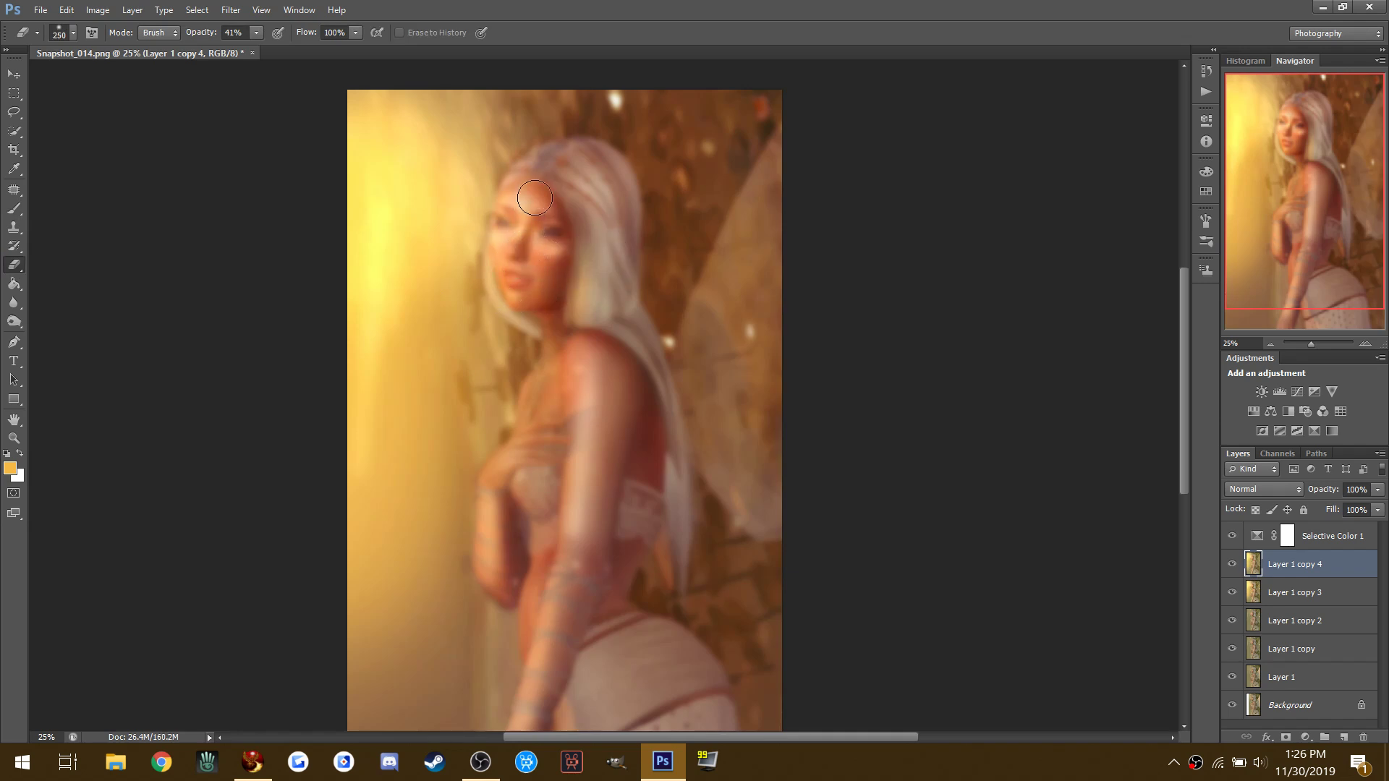
pyautogui.moveTo(530, 239); pyautogui.dragTo(525, 274)
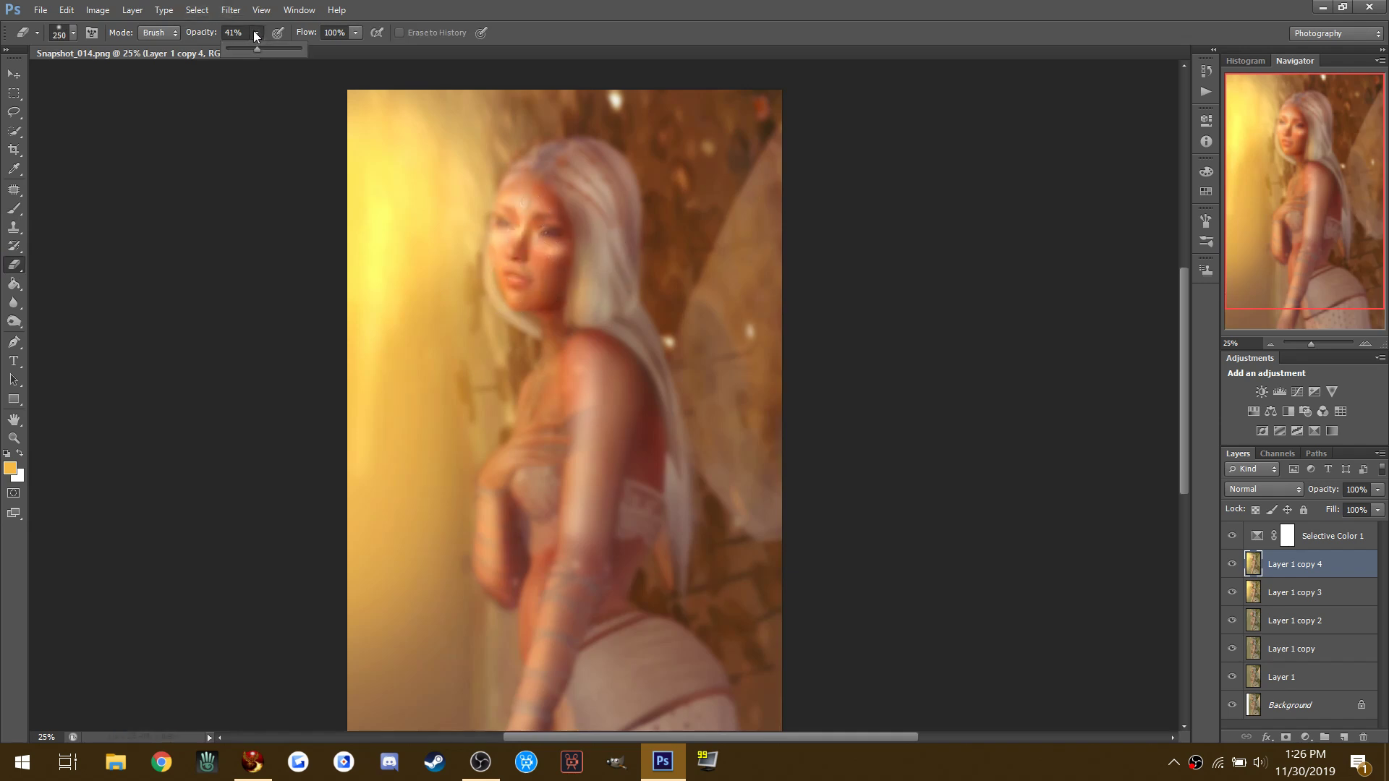
pyautogui.click(284, 51)
pyautogui.moveTo(500, 224)
pyautogui.mouseDown()
pyautogui.moveTo(511, 275)
pyautogui.moveTo(526, 258)
pyautogui.mouseUp()
pyautogui.moveTo(578, 181); pyautogui.dragTo(600, 216)
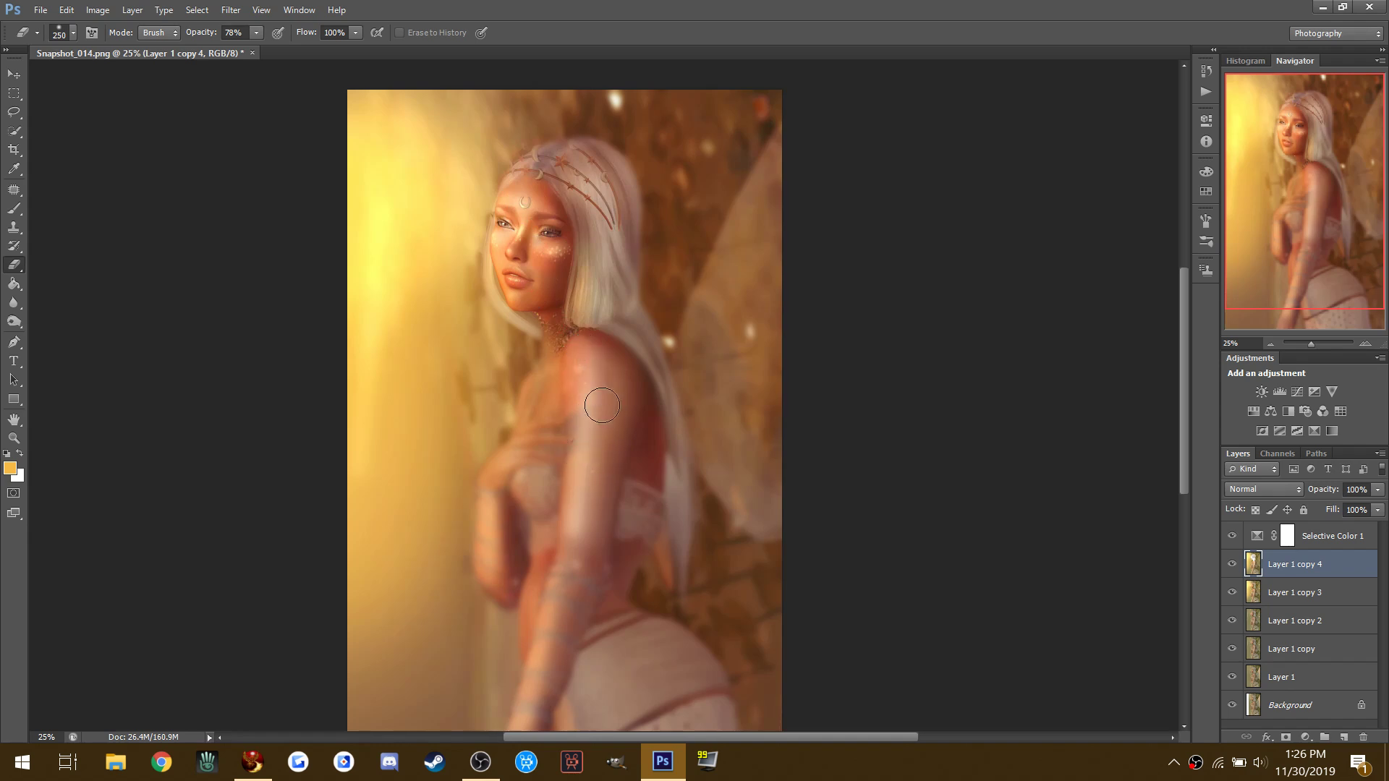
# Step: Erase the blur from the arms, torso and skirt with a larger eraser at 78% opacity
pyautogui.press(']')
pyautogui.press(']')
pyautogui.press(']')
pyautogui.press(']')
pyautogui.press(']')
pyautogui.press(']')
pyautogui.moveTo(579, 405)
pyautogui.mouseDown()
pyautogui.moveTo(572, 600)
pyautogui.moveTo(626, 713)
pyautogui.mouseUp()
pyautogui.scroll(-3, 625, 713)
pyautogui.press('[')
pyautogui.moveTo(666, 644)
pyautogui.mouseDown()
pyautogui.moveTo(663, 553)
pyautogui.moveTo(702, 558)
pyautogui.mouseUp()
# Step: Erase the remaining blur from the chest, arms, torso and skirt with the eraser enlarged to 400 px at 78% opacity
pyautogui.press('[')
pyautogui.press('[')
pyautogui.press('[')
pyautogui.press('[')
pyautogui.press('[')
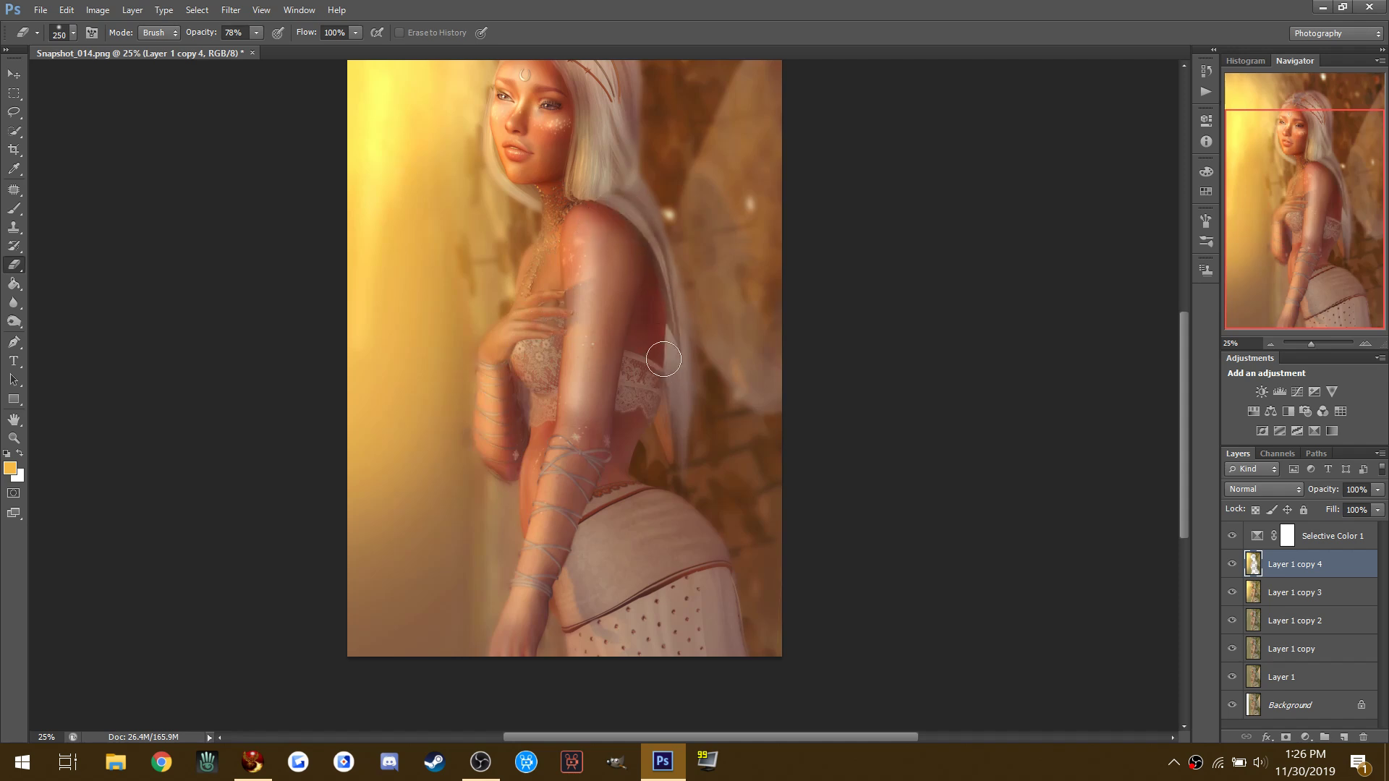
pyautogui.scroll(3, 659, 307)
pyautogui.press(']')
pyautogui.press(']')
pyautogui.press(']')
pyautogui.press(']')
pyautogui.press(']')
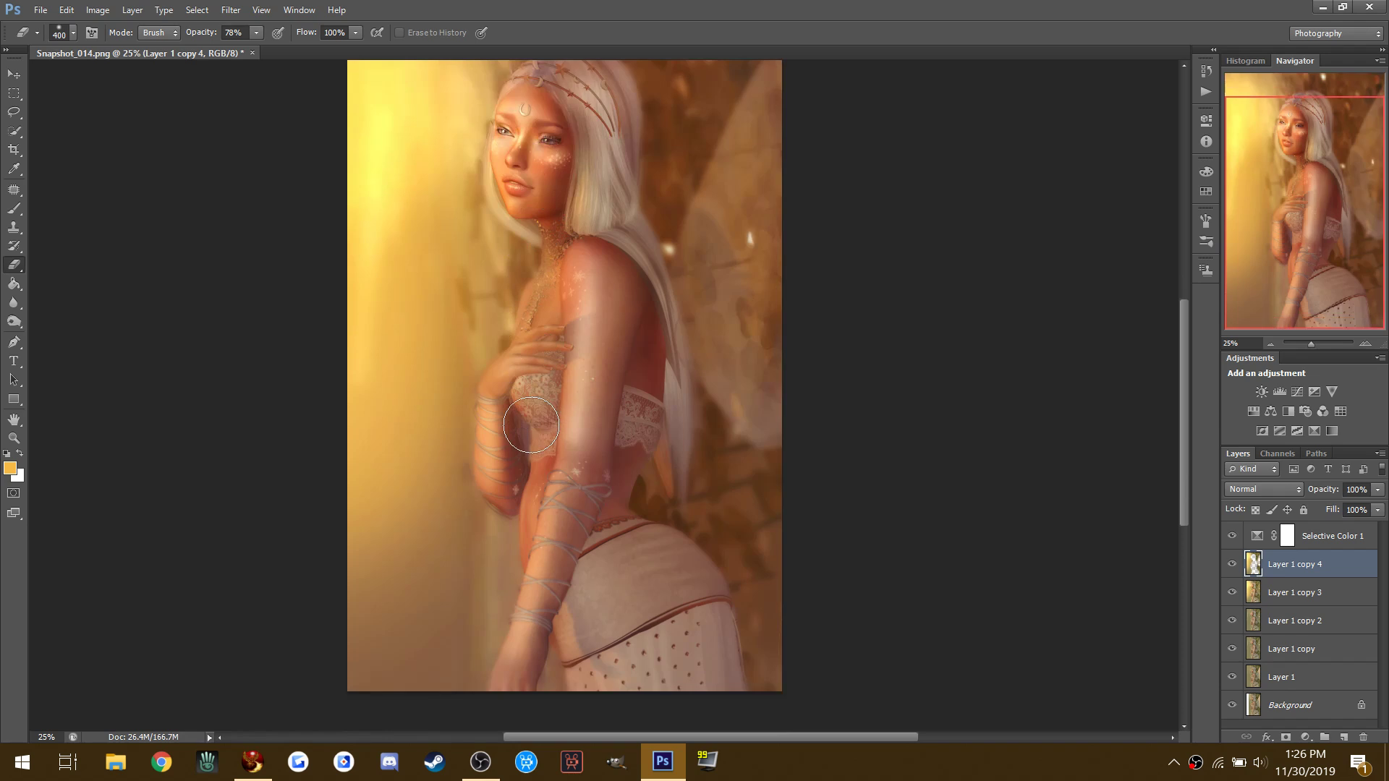
pyautogui.scroll(2, 531, 425)
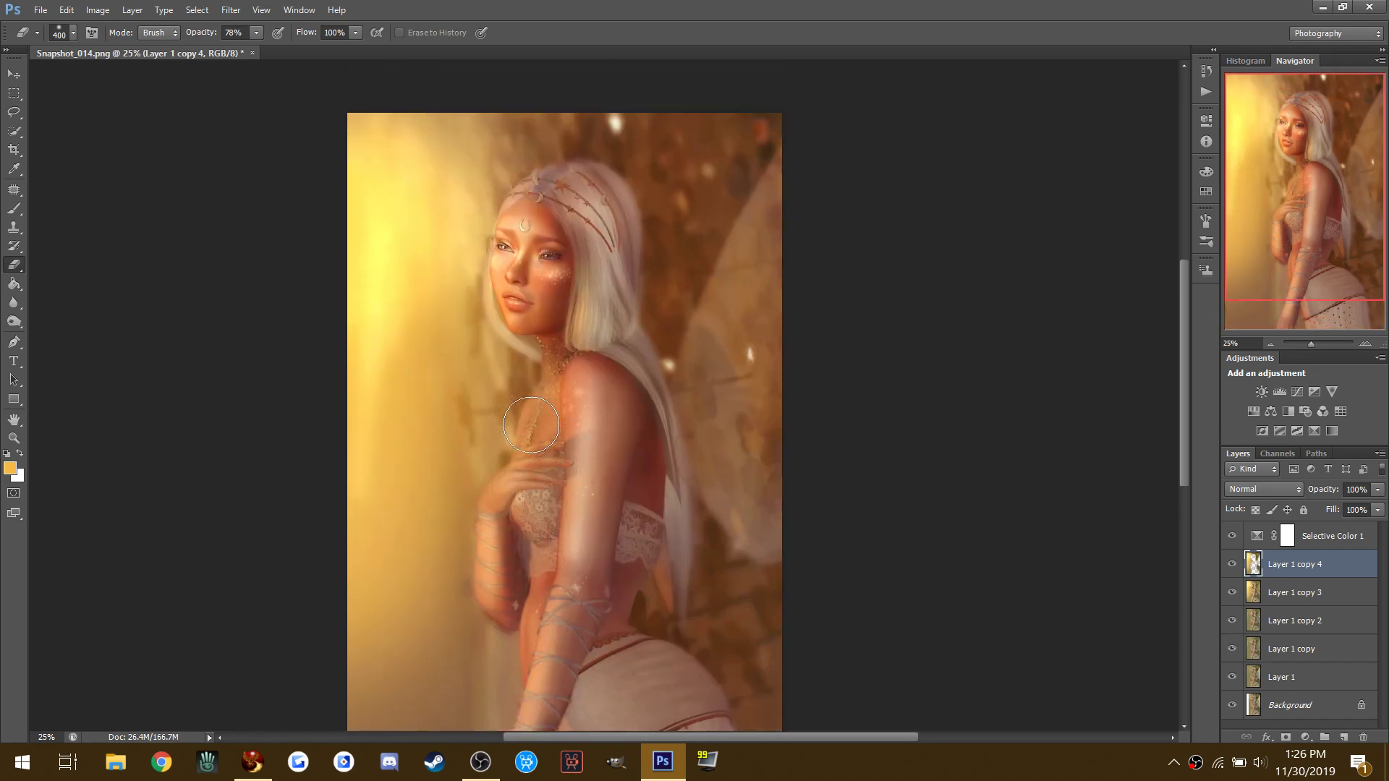
pyautogui.scroll(-5, 531, 425)
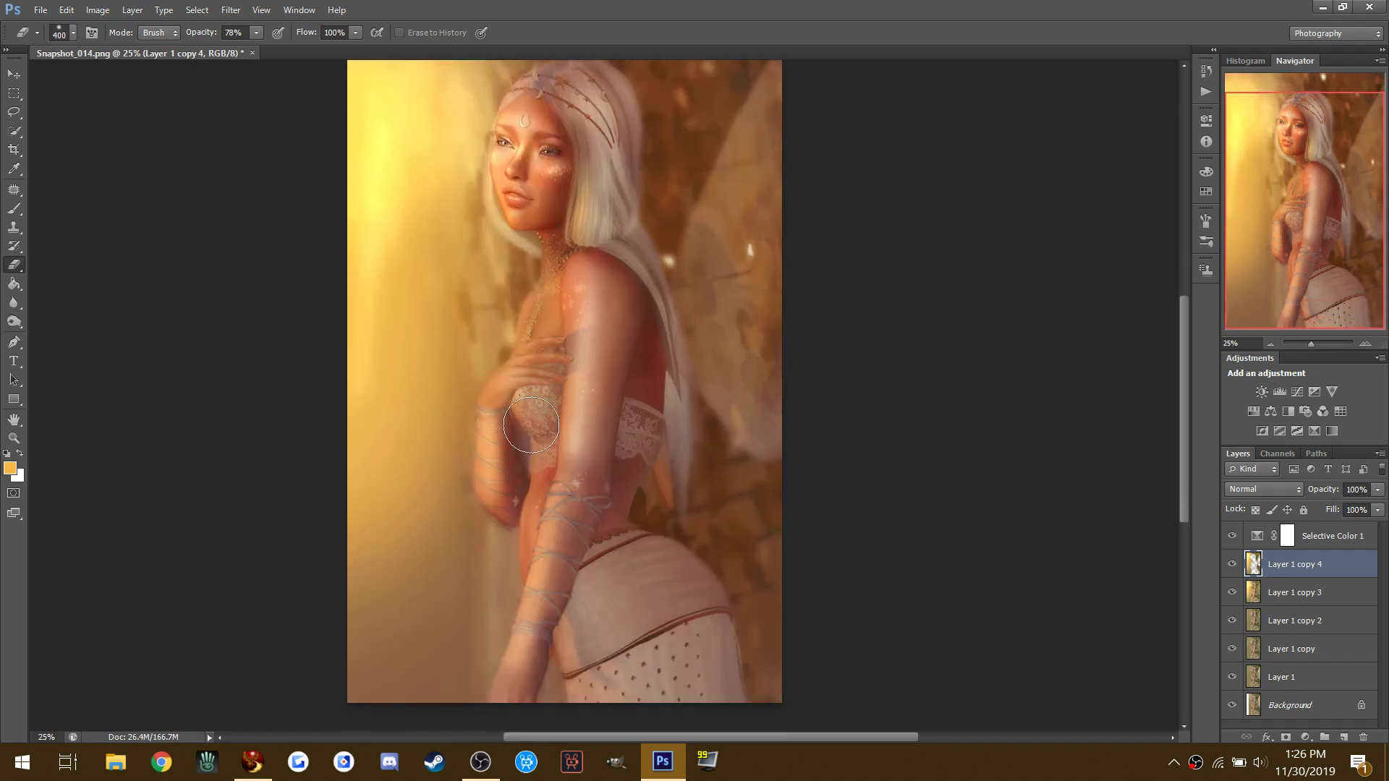
# Step: Enlarge the Dodge tool brush to 700 px and merge Layer 1 copy 4 down into Layer 1 copy 3
pyautogui.click(13, 321)
pyautogui.click(53, 321)
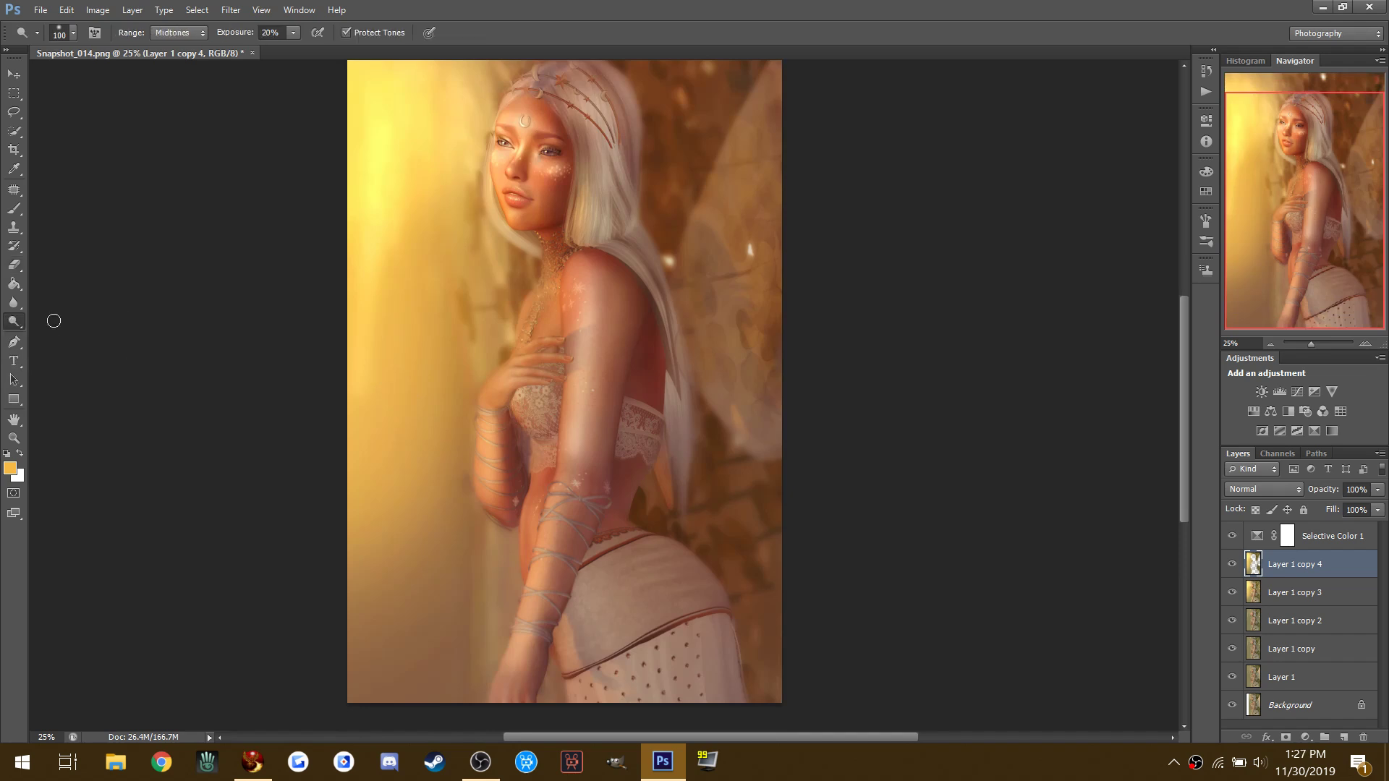
pyautogui.press(']')
pyautogui.press(']')
pyautogui.press(']')
pyautogui.press(']')
pyautogui.press(']')
pyautogui.press(']')
pyautogui.press(']')
pyautogui.press(']')
pyautogui.rightClick(1300, 570)
pyautogui.click(1255, 383)
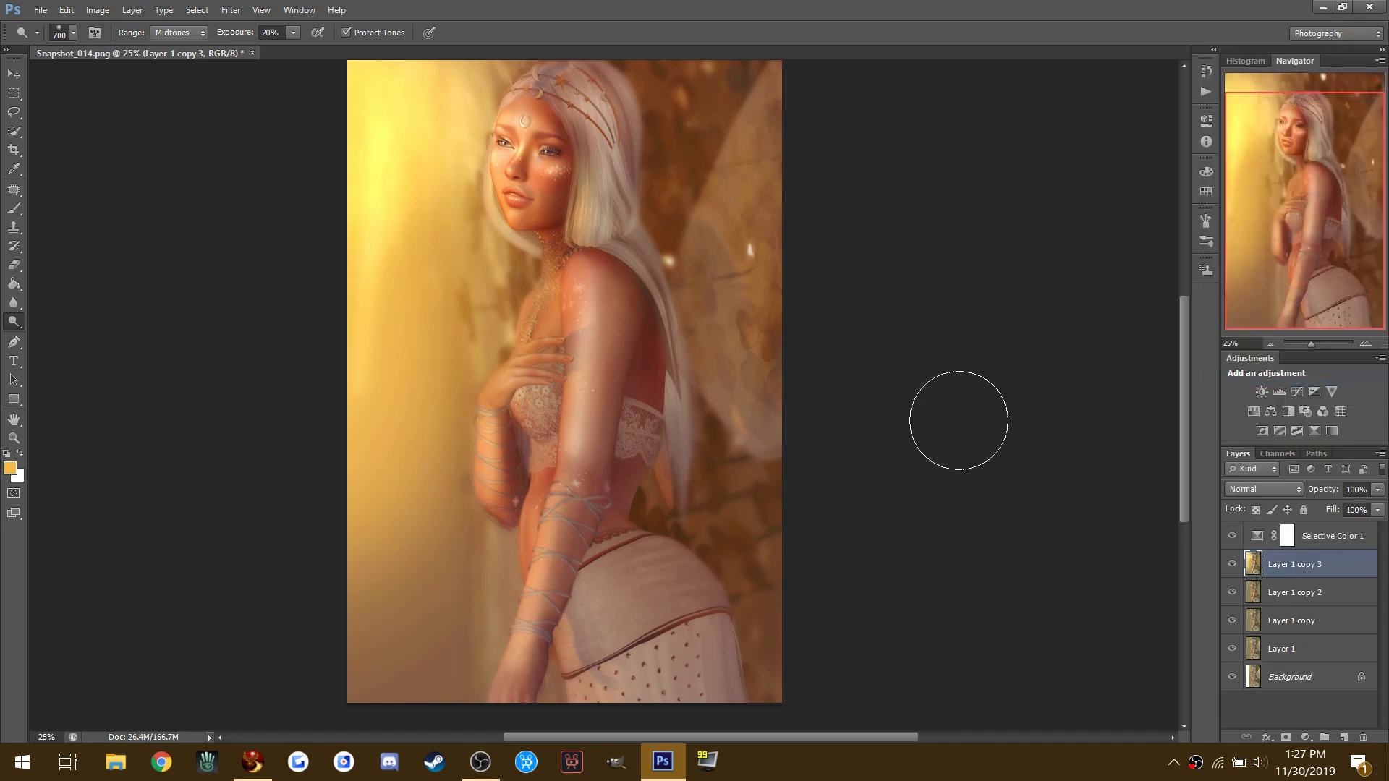
# Step: Burn the shadows on the wrapped forearm with a 300 px brush at 12% exposure
pyautogui.rightClick(23, 321)
pyautogui.click(50, 335)
pyautogui.moveTo(545, 619)
pyautogui.mouseDown()
pyautogui.moveTo(568, 569)
pyautogui.moveTo(553, 623)
pyautogui.mouseUp()
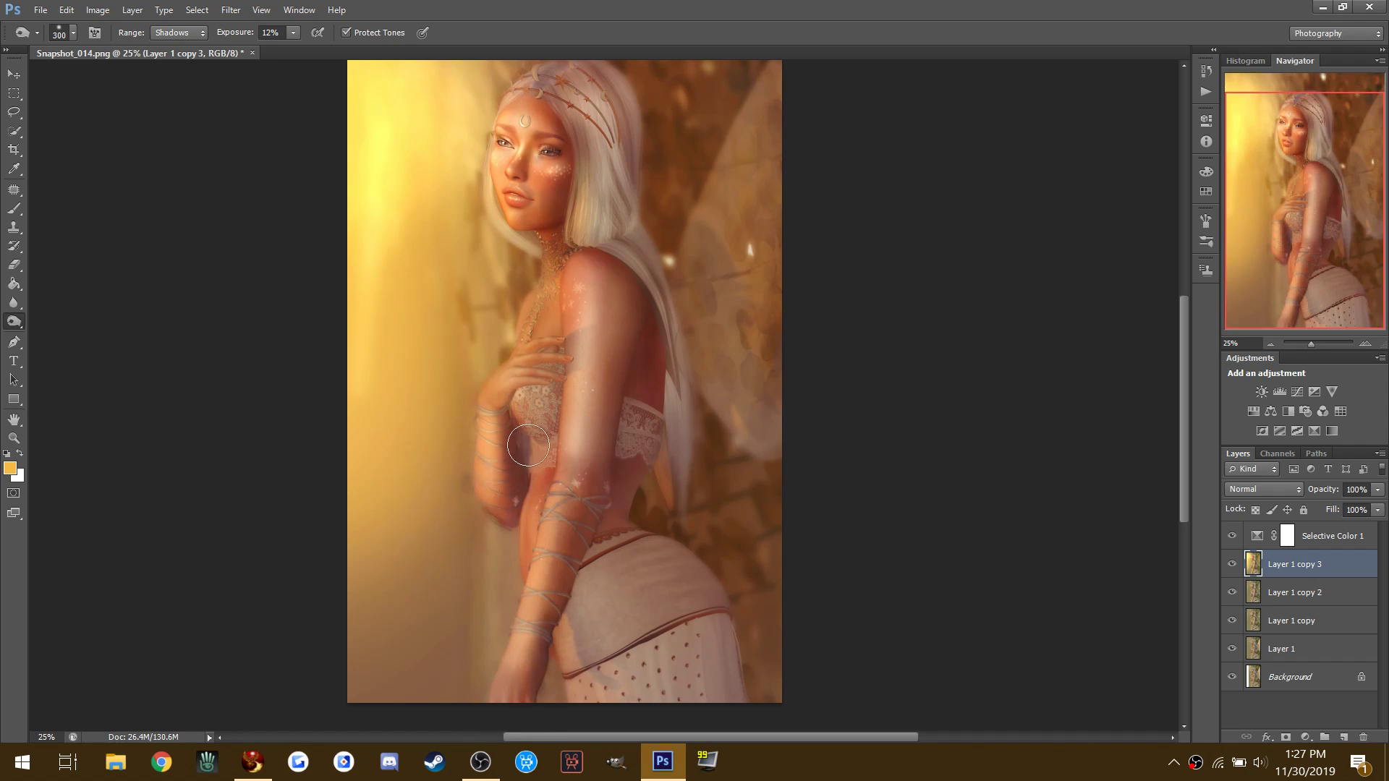
# Step: Dodge the midtones of the face with a 200 px brush at 20% exposure
pyautogui.rightClick(26, 321)
pyautogui.click(66, 323)
pyautogui.press('[')
pyautogui.press('[')
pyautogui.press('[')
pyautogui.press('[')
pyautogui.press('[')
pyautogui.moveTo(548, 168); pyautogui.dragTo(518, 216)
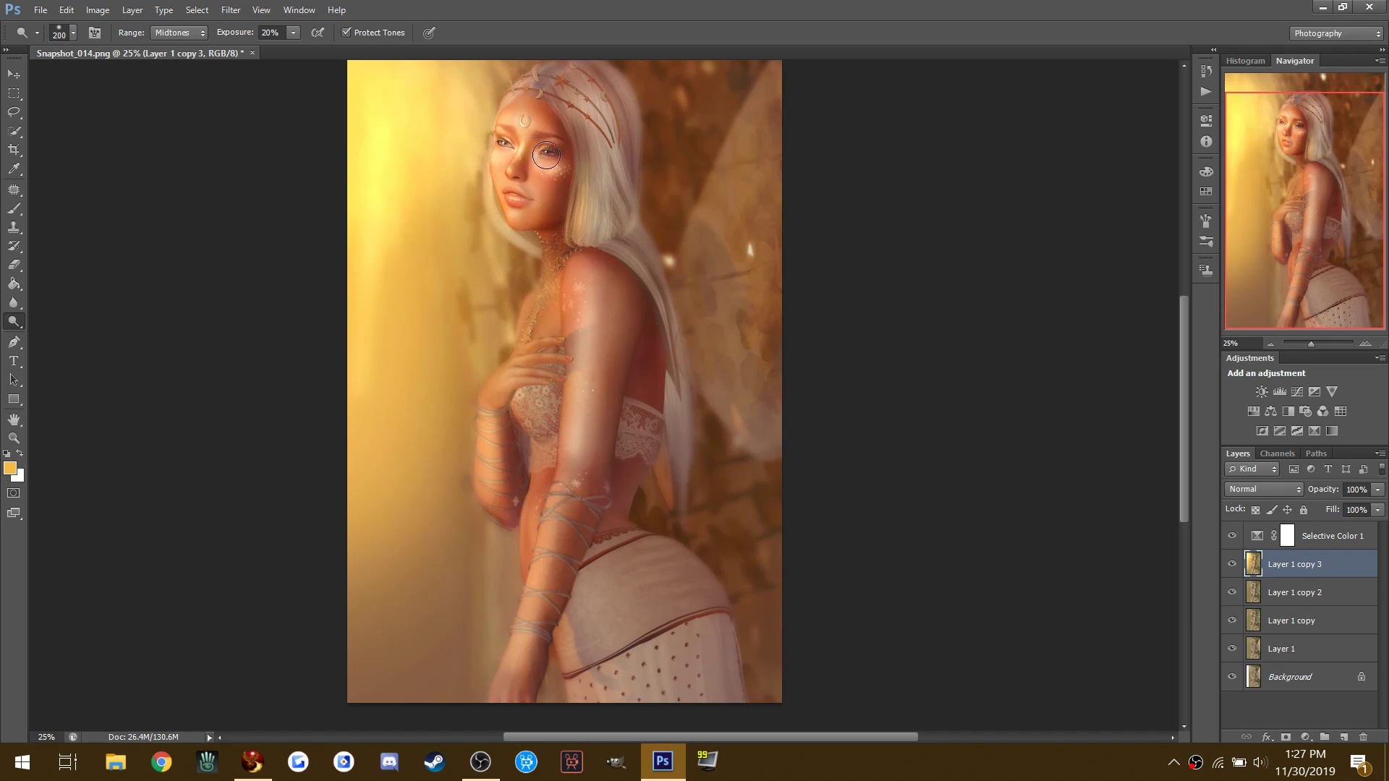
# Step: Dodge the midtones of the hair, upper arm, hand and lace top at 20% exposure
pyautogui.moveTo(547, 94)
pyautogui.mouseDown()
pyautogui.moveTo(594, 130)
pyautogui.moveTo(599, 238)
pyautogui.moveTo(635, 268)
pyautogui.moveTo(604, 375)
pyautogui.mouseUp()
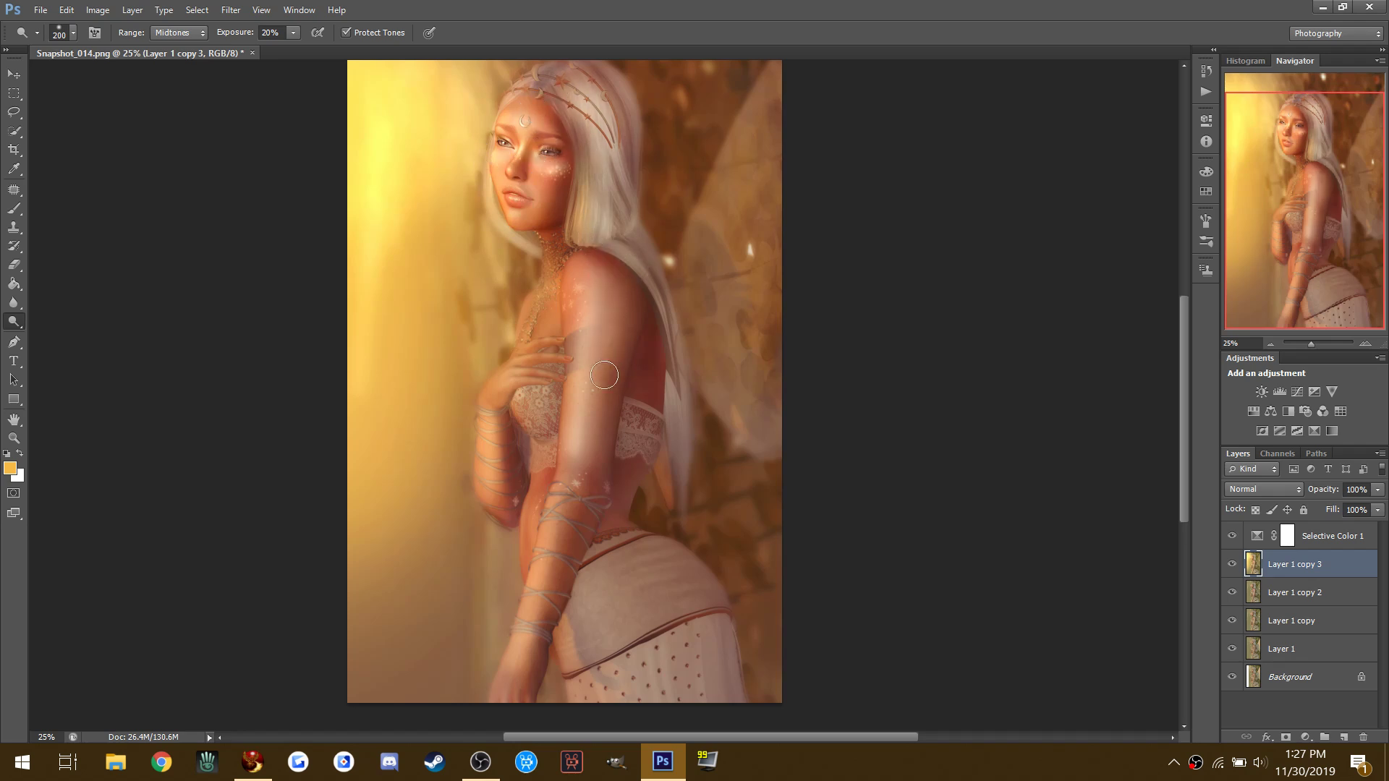
pyautogui.moveTo(494, 403); pyautogui.dragTo(537, 357)
pyautogui.moveTo(502, 434)
pyautogui.mouseDown()
pyautogui.moveTo(536, 447)
pyautogui.moveTo(537, 421)
pyautogui.moveTo(540, 446)
pyautogui.moveTo(643, 443)
pyautogui.moveTo(630, 424)
pyautogui.mouseUp()
pyautogui.scroll(-3, 611, 535)
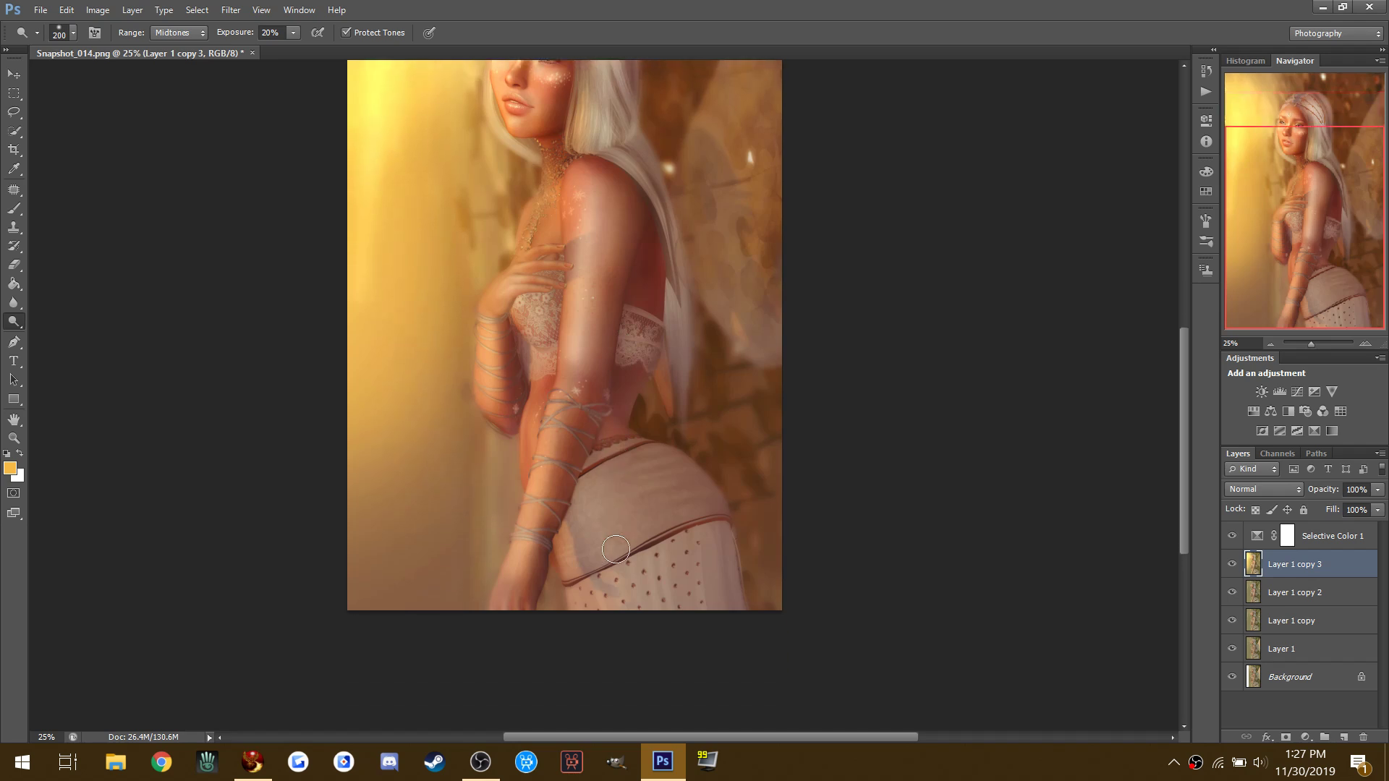
pyautogui.hotkey('ctrl', ']')
pyautogui.press(']')
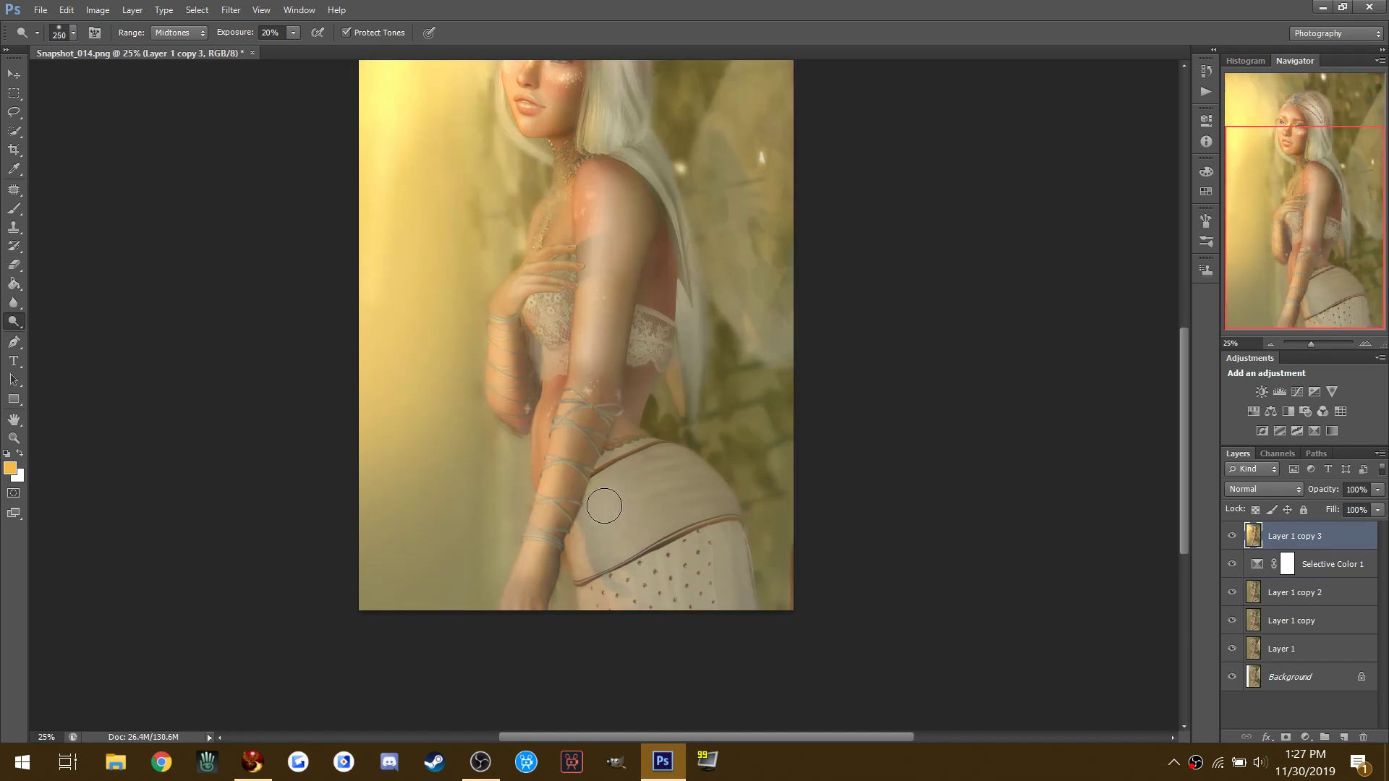
pyautogui.click(67, 10)
pyautogui.click(84, 68)
# Step: Compare the portrait with and without the Selective Color 1 adjustment
pyautogui.scroll(3, 240, 347)
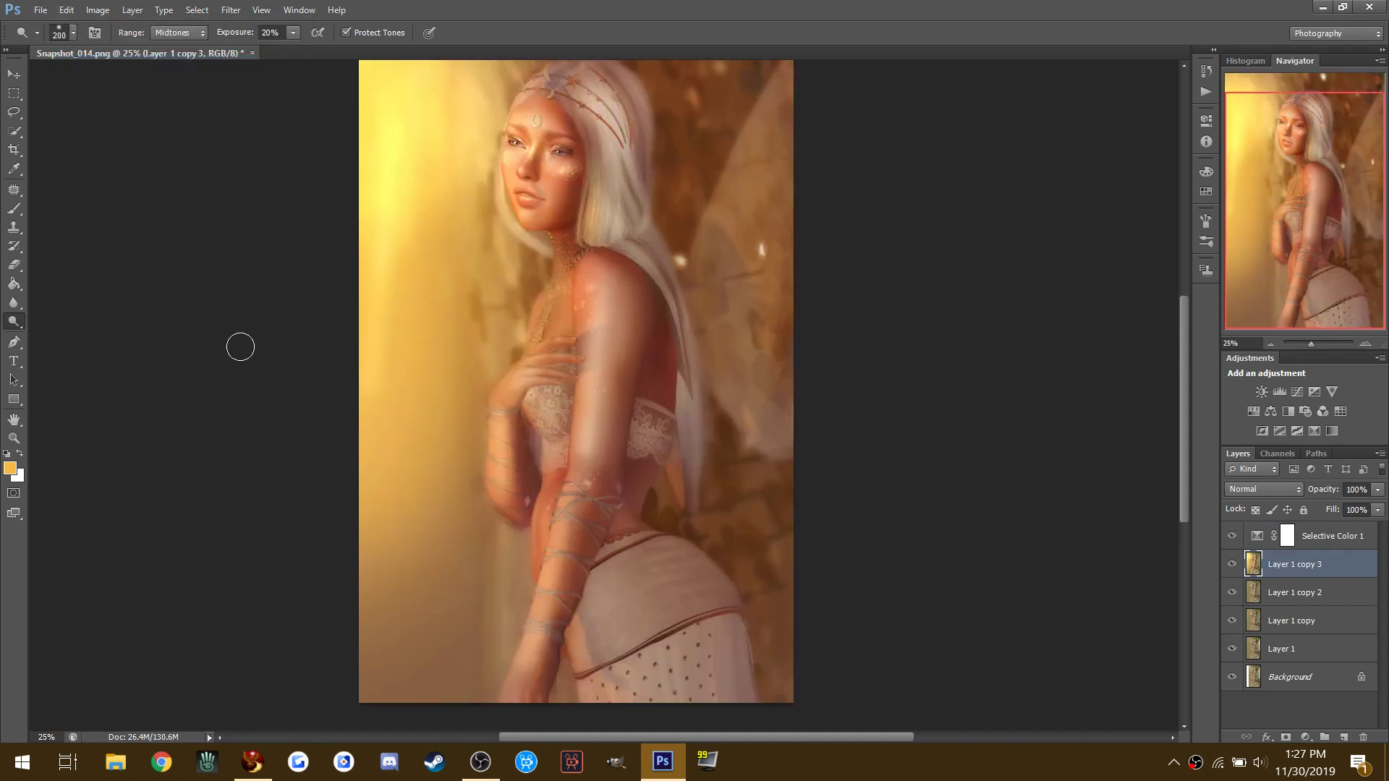
pyautogui.click(1233, 536)
pyautogui.click(1233, 537)
pyautogui.scroll(2, 983, 509)
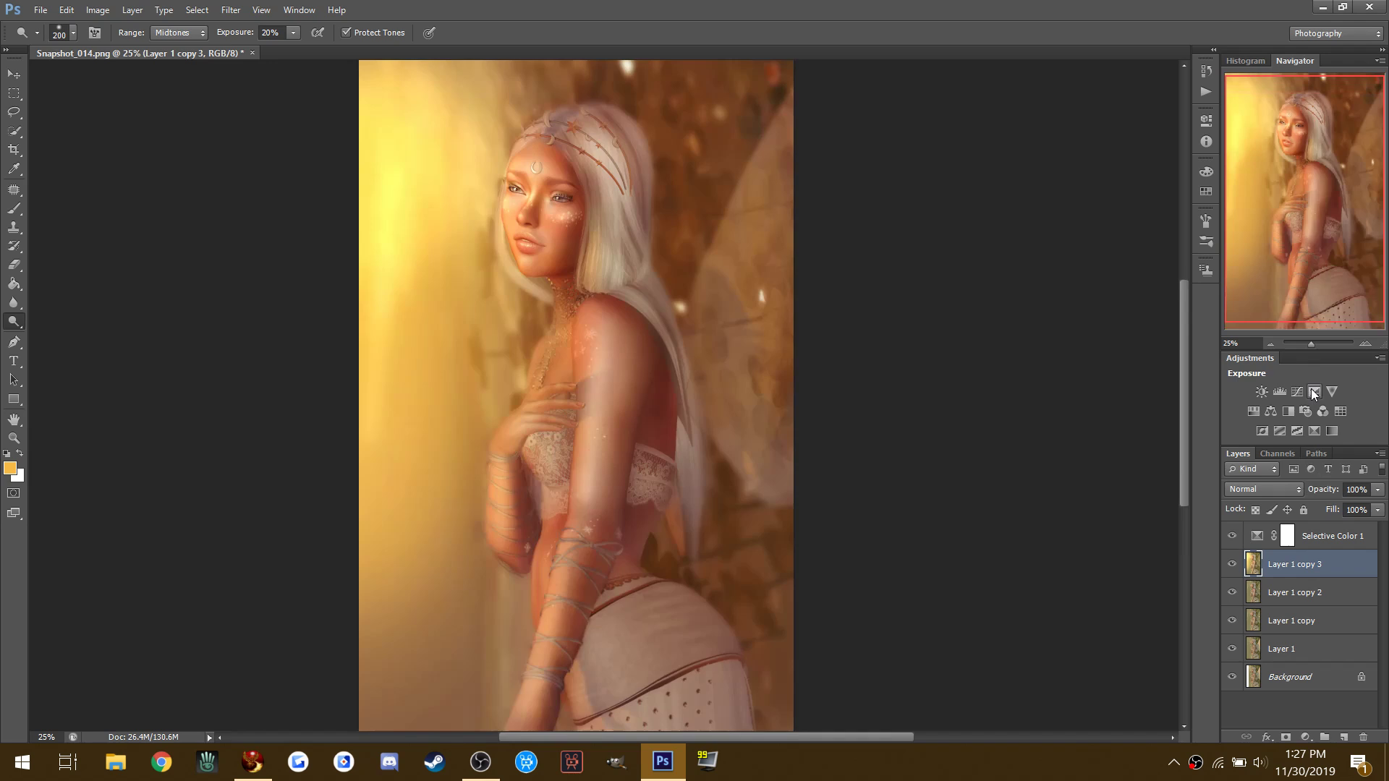
# Step: Add a Curves adjustment above Layer 1 copy 3 and sample gray points on the figure's skin and hair
pyautogui.click(1297, 391)
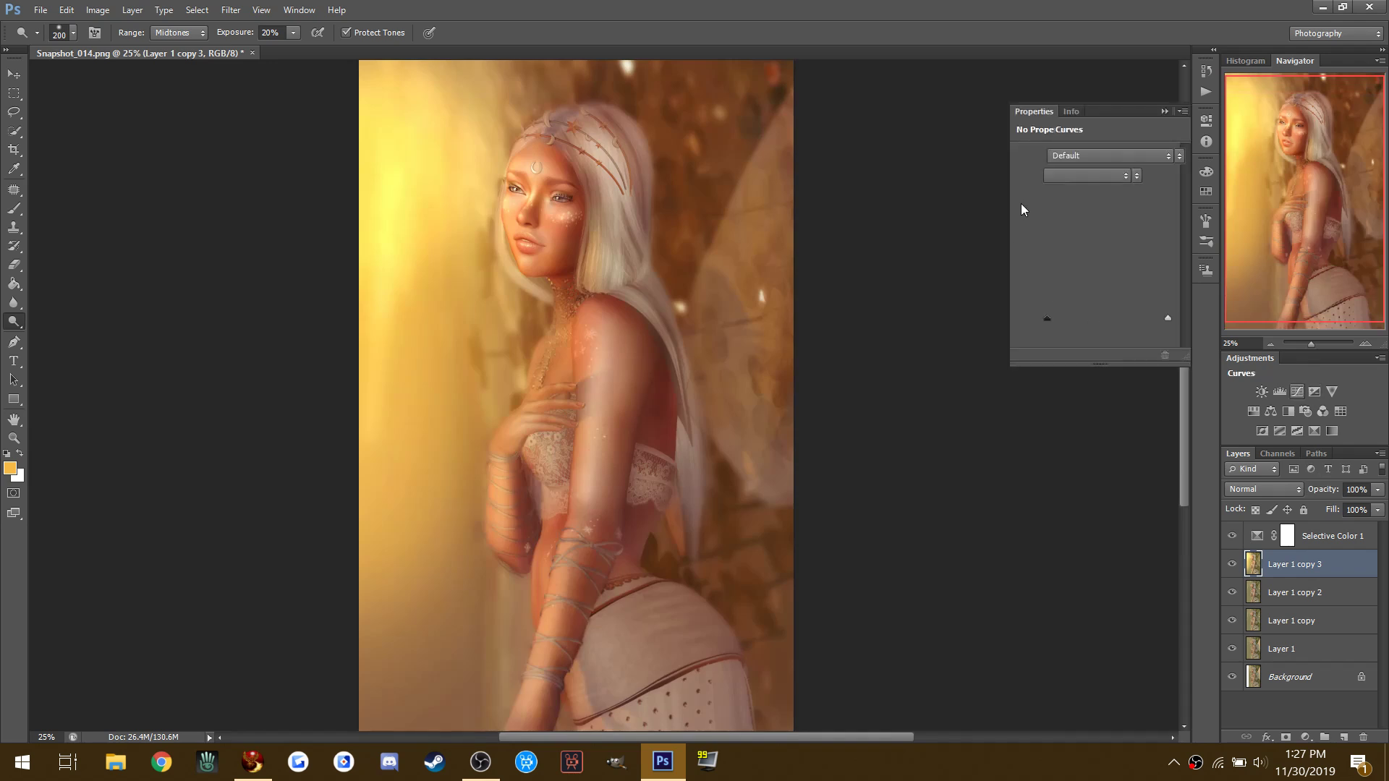
pyautogui.click(587, 199)
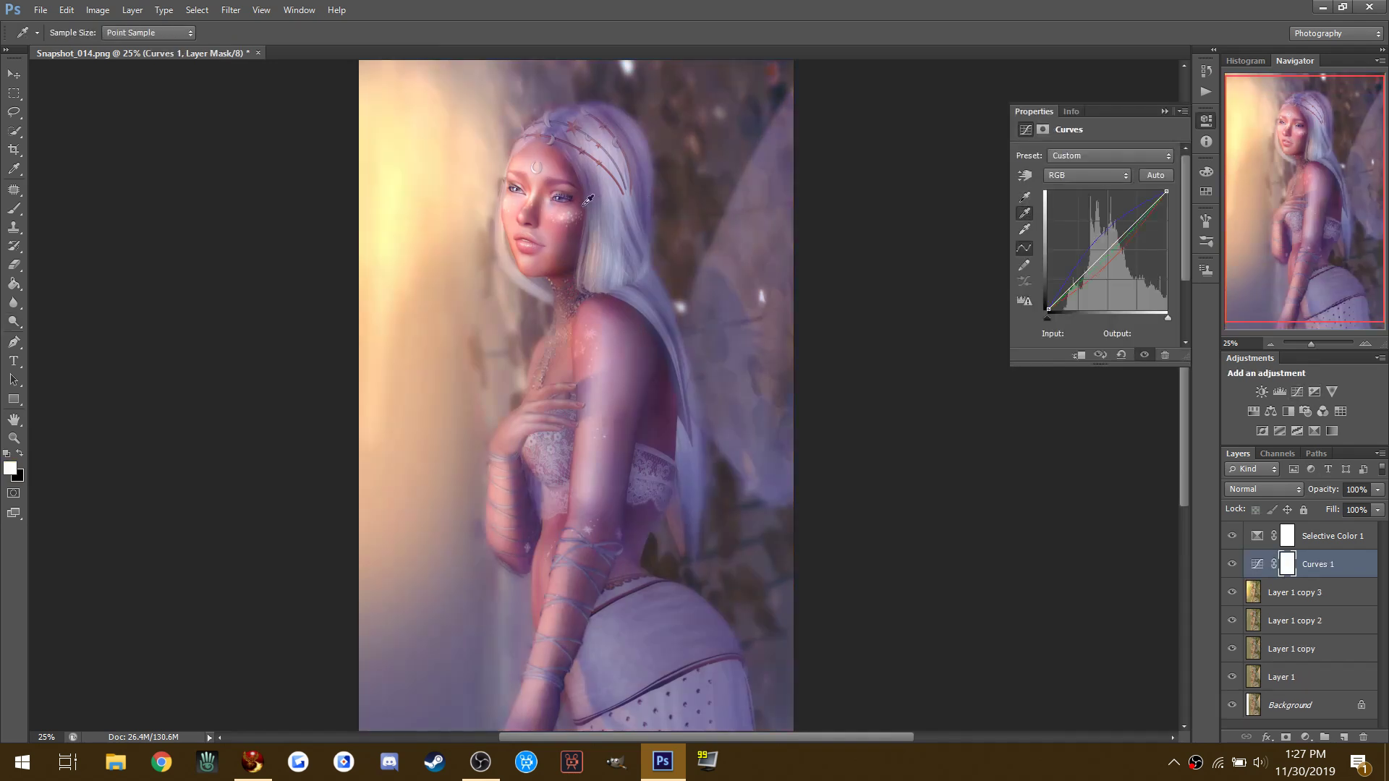
pyautogui.click(584, 372)
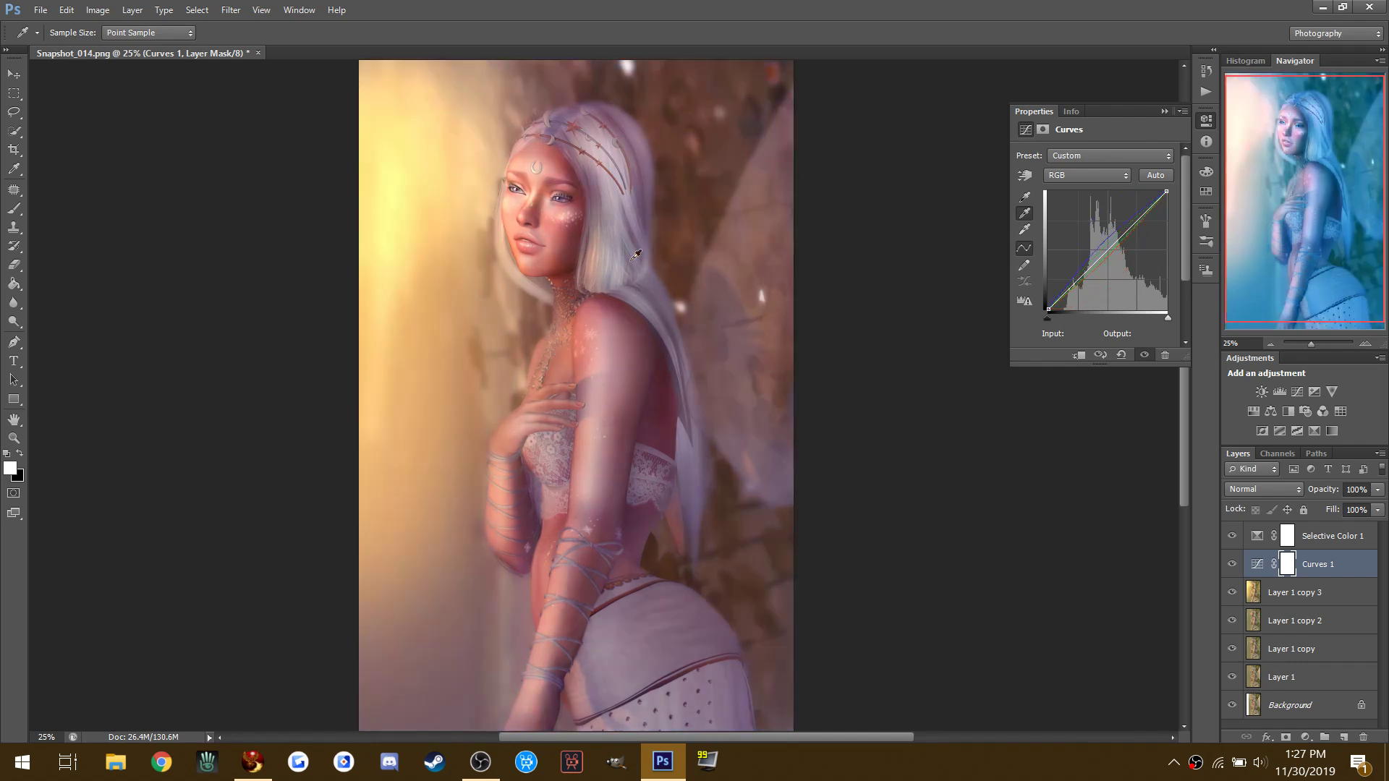
pyautogui.click(635, 254)
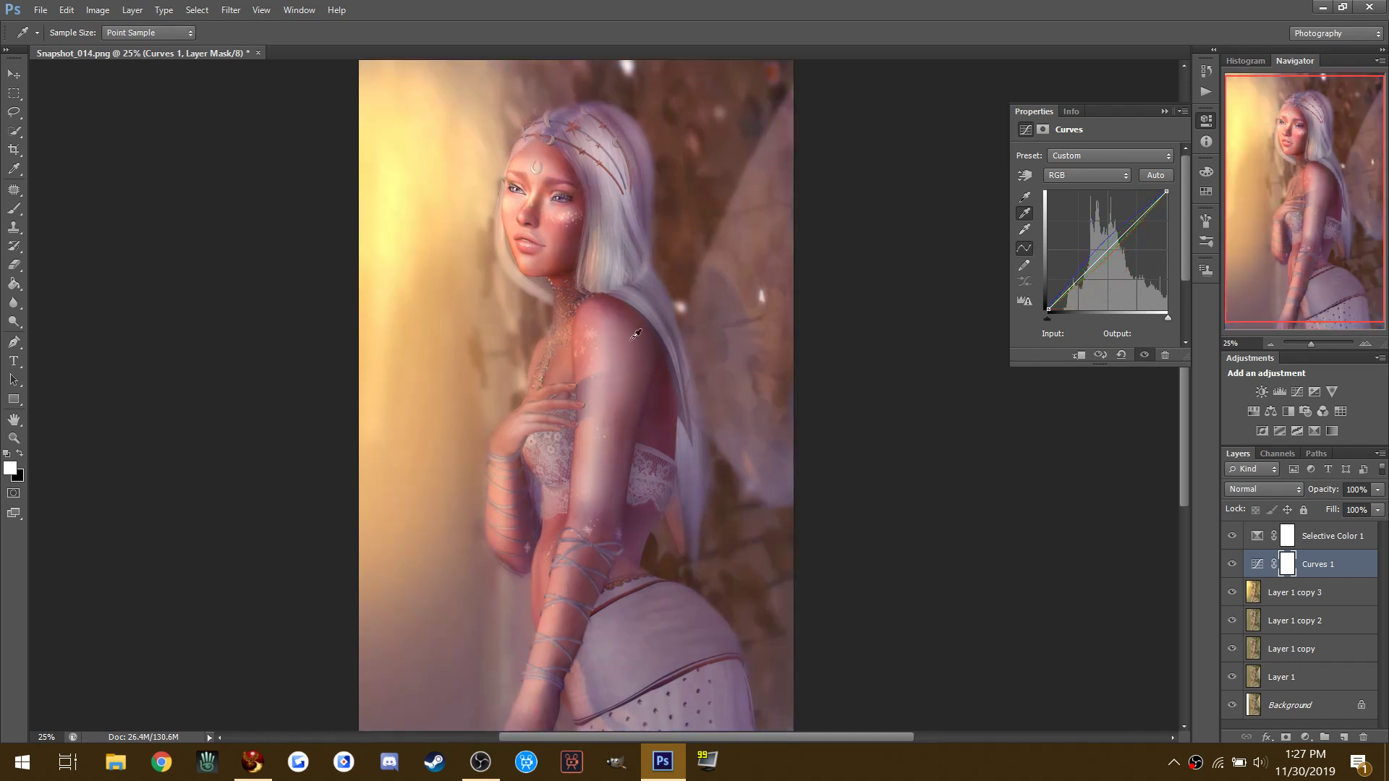
pyautogui.click(579, 353)
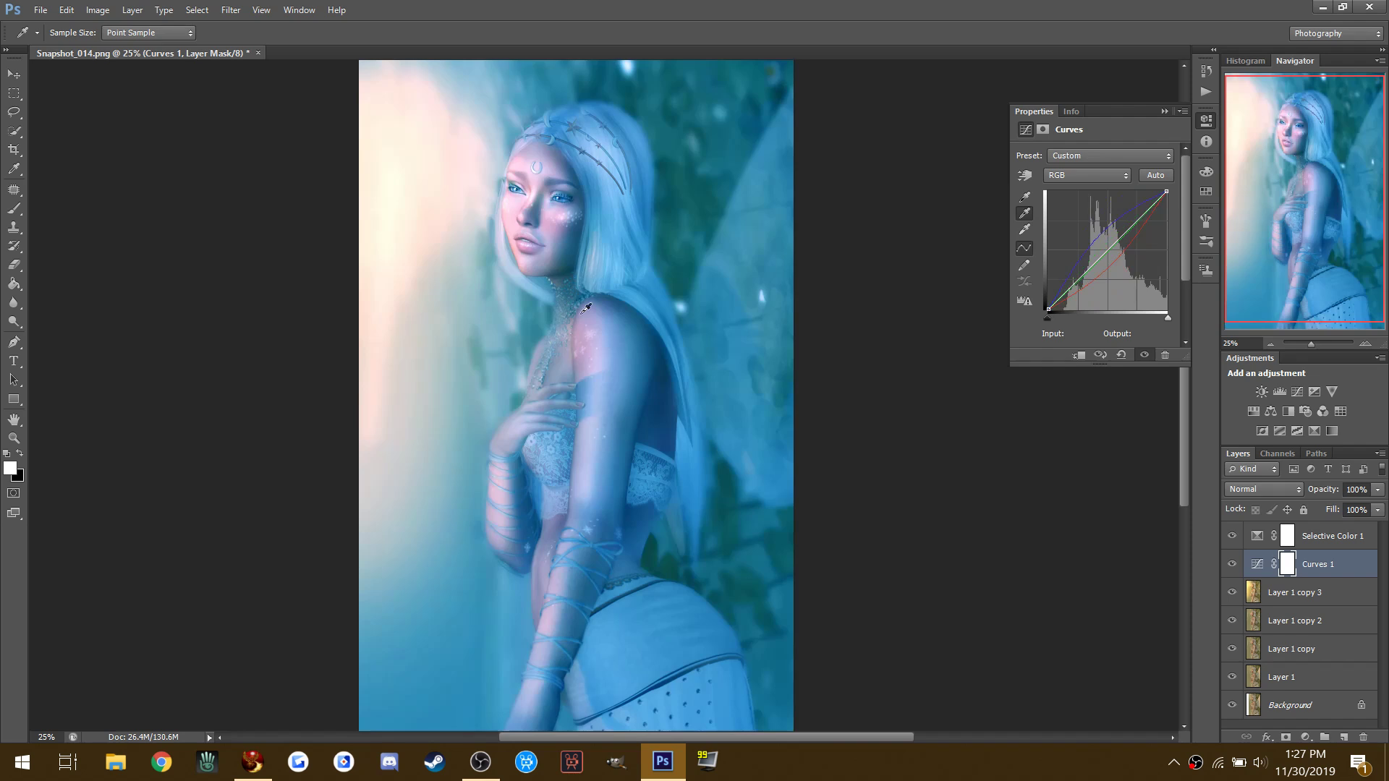
pyautogui.click(585, 307)
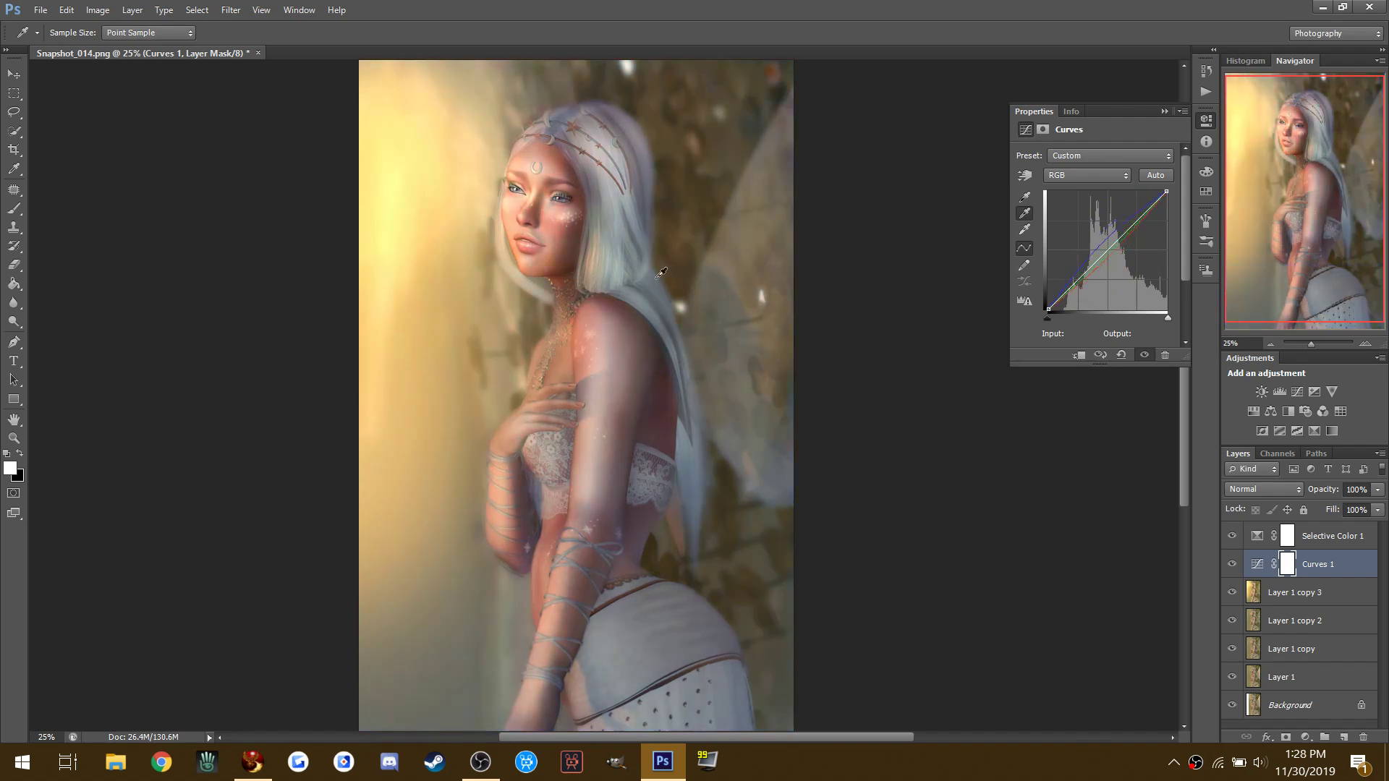
# Step: Reshape the red channel curve by adjusting one highlight point and one shadow point near input 99, output 94
pyautogui.click(1080, 178)
pyautogui.click(1072, 202)
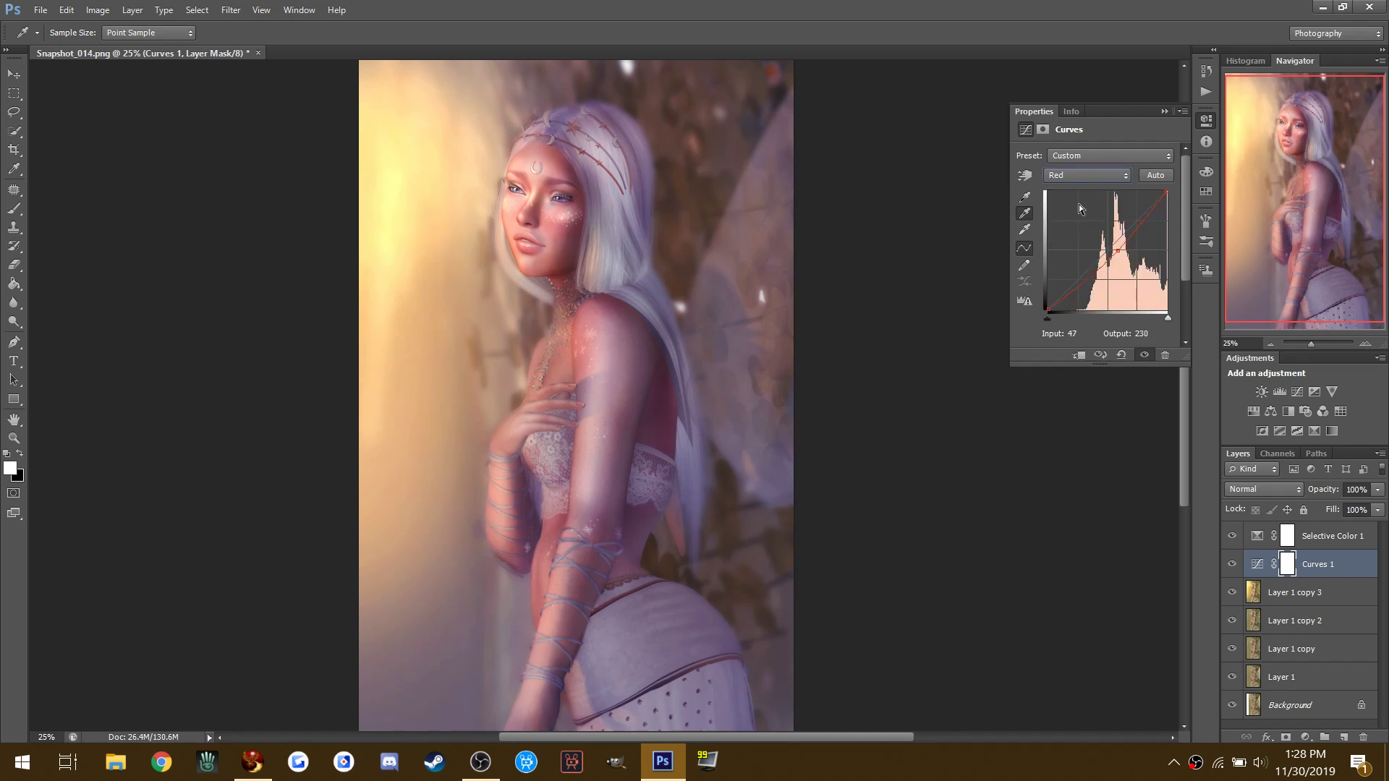
pyautogui.click(1137, 230)
pyautogui.moveTo(1141, 230); pyautogui.dragTo(1139, 226)
pyautogui.moveTo(1088, 275); pyautogui.dragTo(1093, 265)
# Step: Reshape the green channel curve with points at input 210, output 221 and input 95, output 75
pyautogui.click(1109, 178)
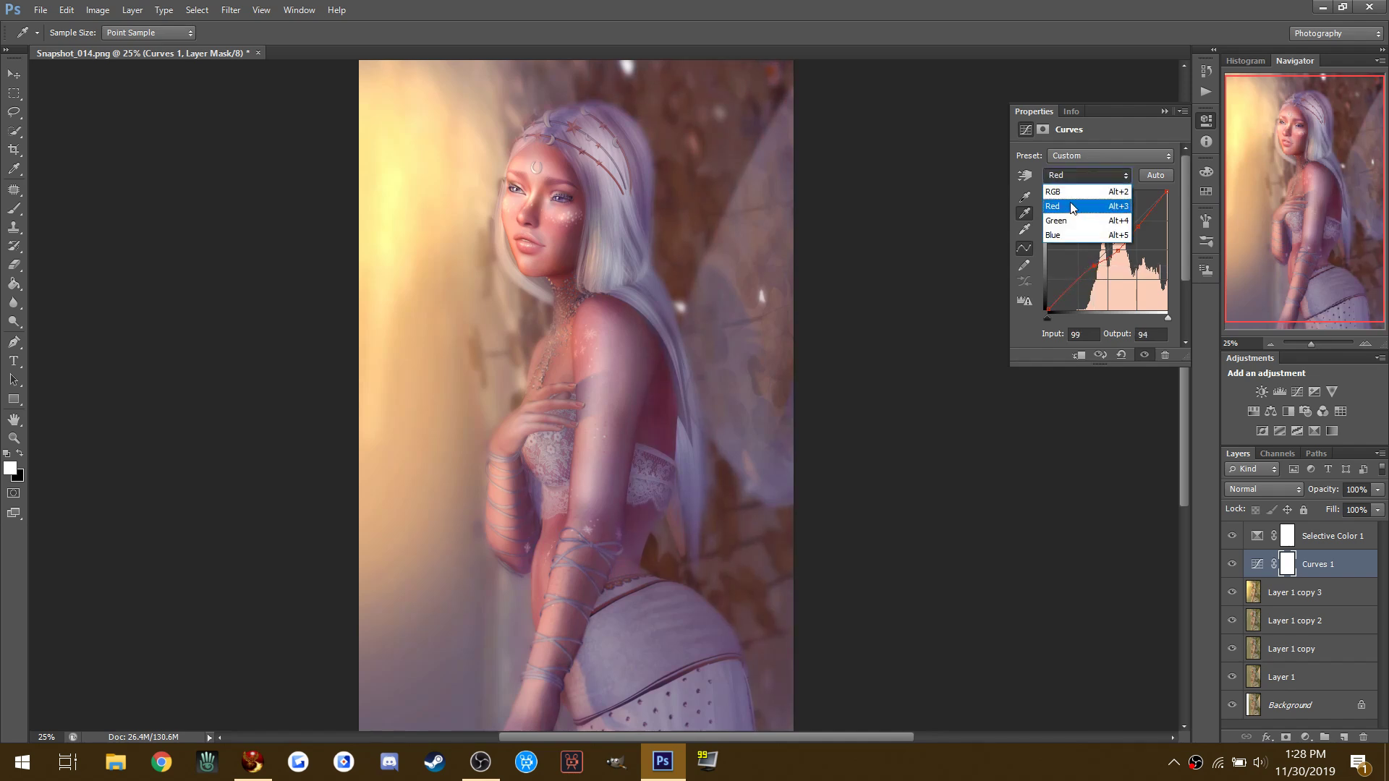
pyautogui.click(1078, 220)
pyautogui.moveTo(1142, 216); pyautogui.dragTo(1146, 207)
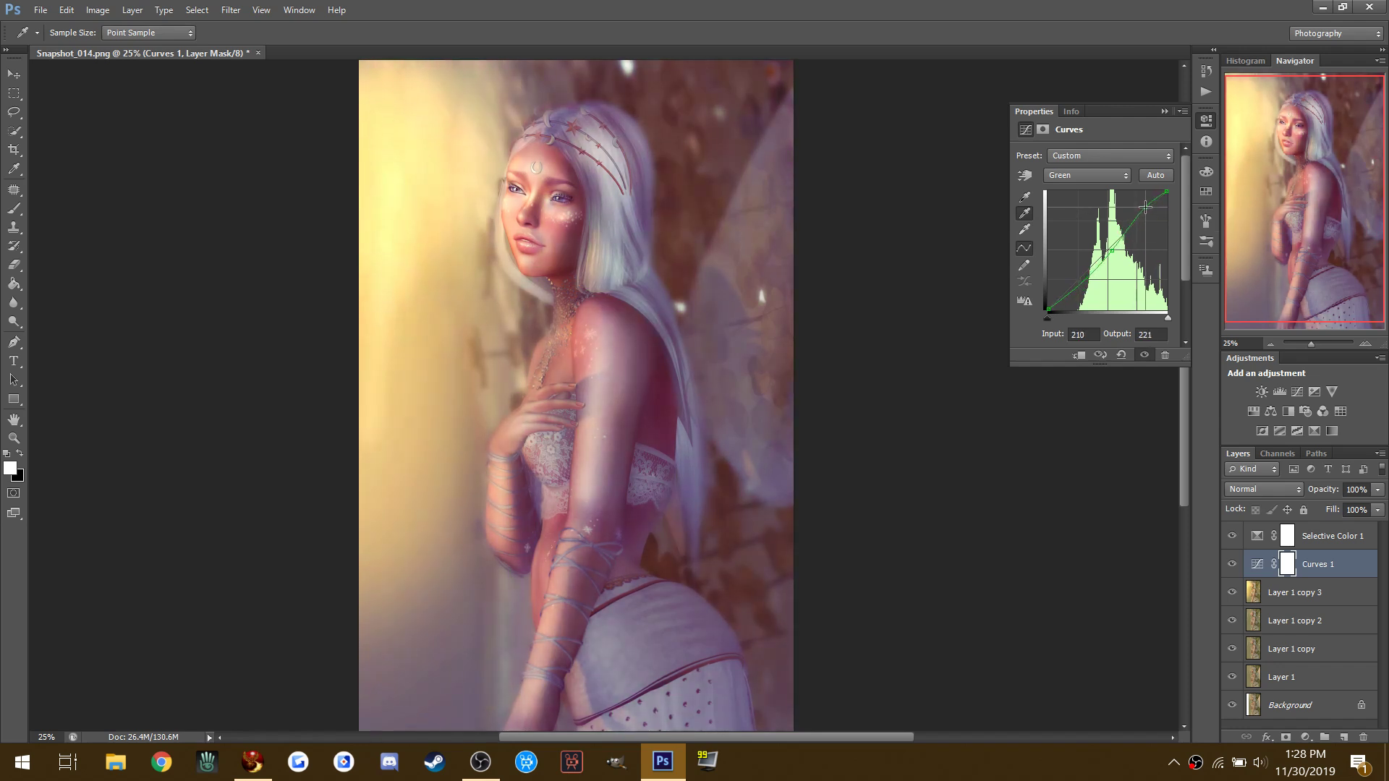
pyautogui.moveTo(1083, 278); pyautogui.dragTo(1092, 274)
# Step: Compare the portrait with and without Curves 1 and lower the layer's opacity to 57%
pyautogui.click(1231, 564)
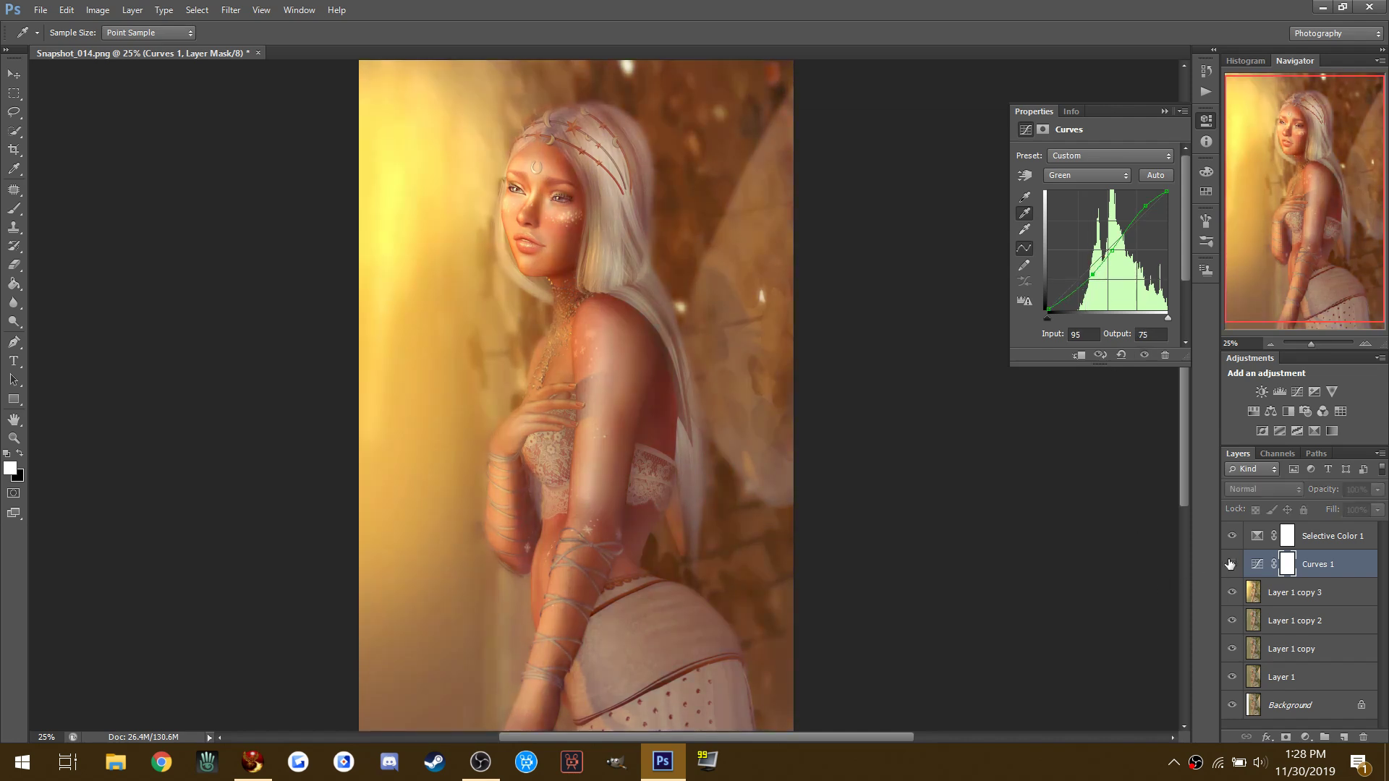
pyautogui.click(1232, 564)
pyautogui.click(1258, 564)
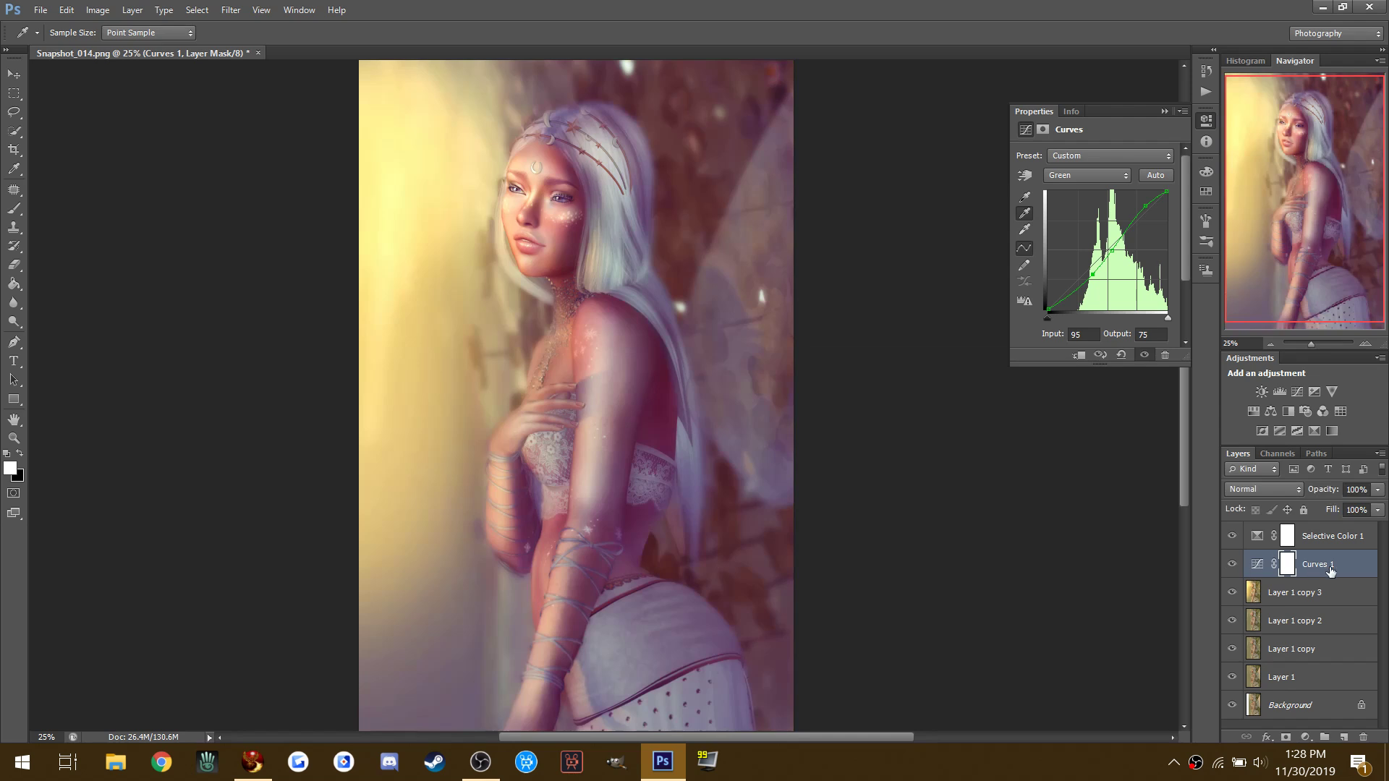
pyautogui.press('o')
pyautogui.click(1378, 489)
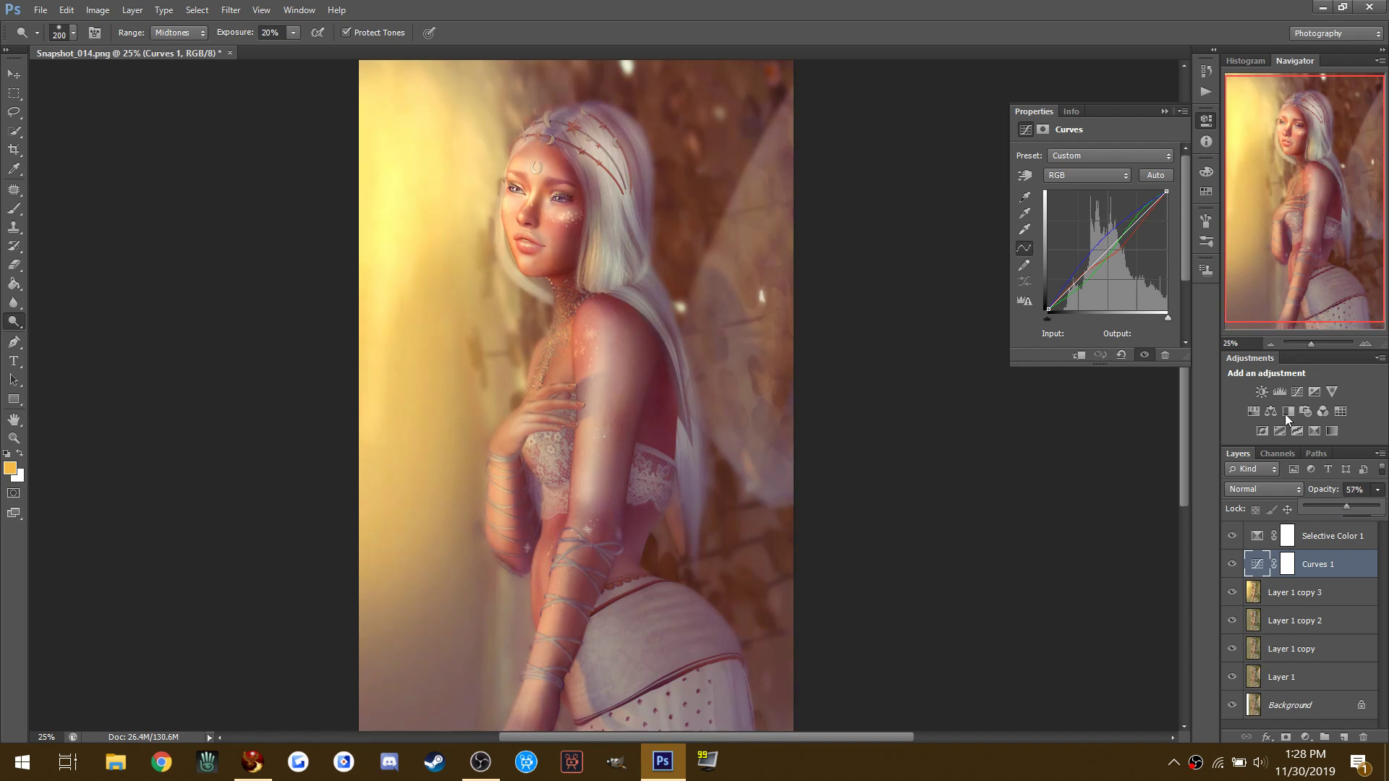
pyautogui.click(1163, 112)
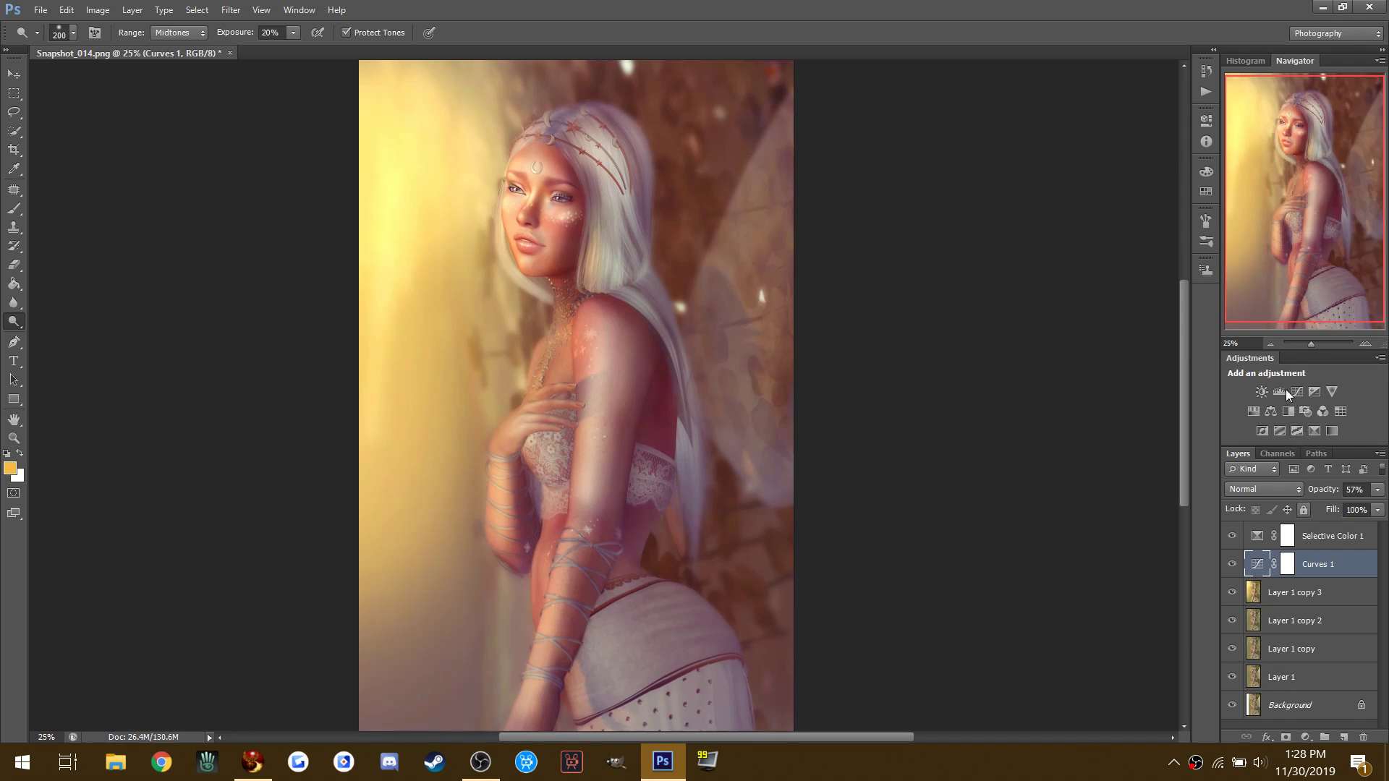
# Step: Add an Exposure adjustment with offset +0.0385, gamma correction 0.82 and exposure slightly below zero
pyautogui.click(1315, 392)
pyautogui.moveTo(1090, 222); pyautogui.dragTo(1101, 223)
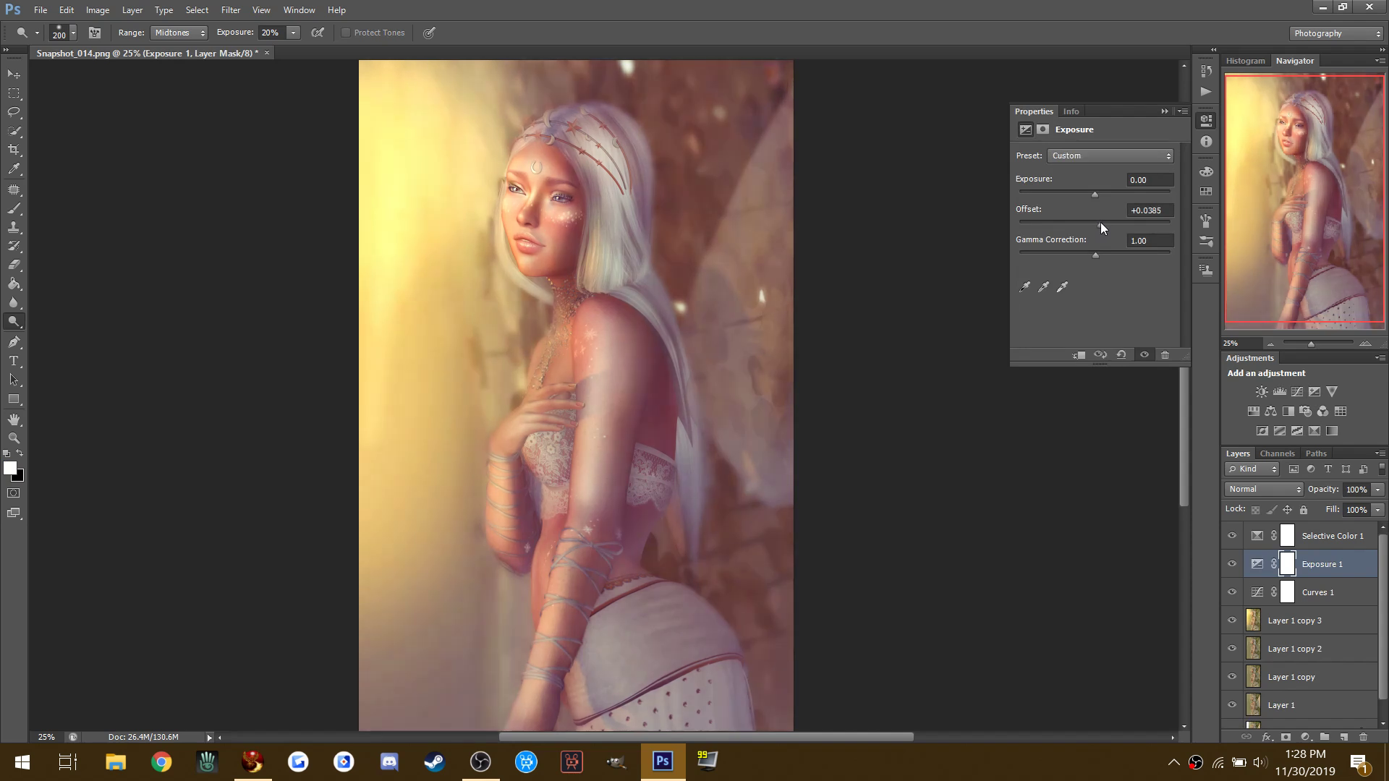
pyautogui.click(1106, 256)
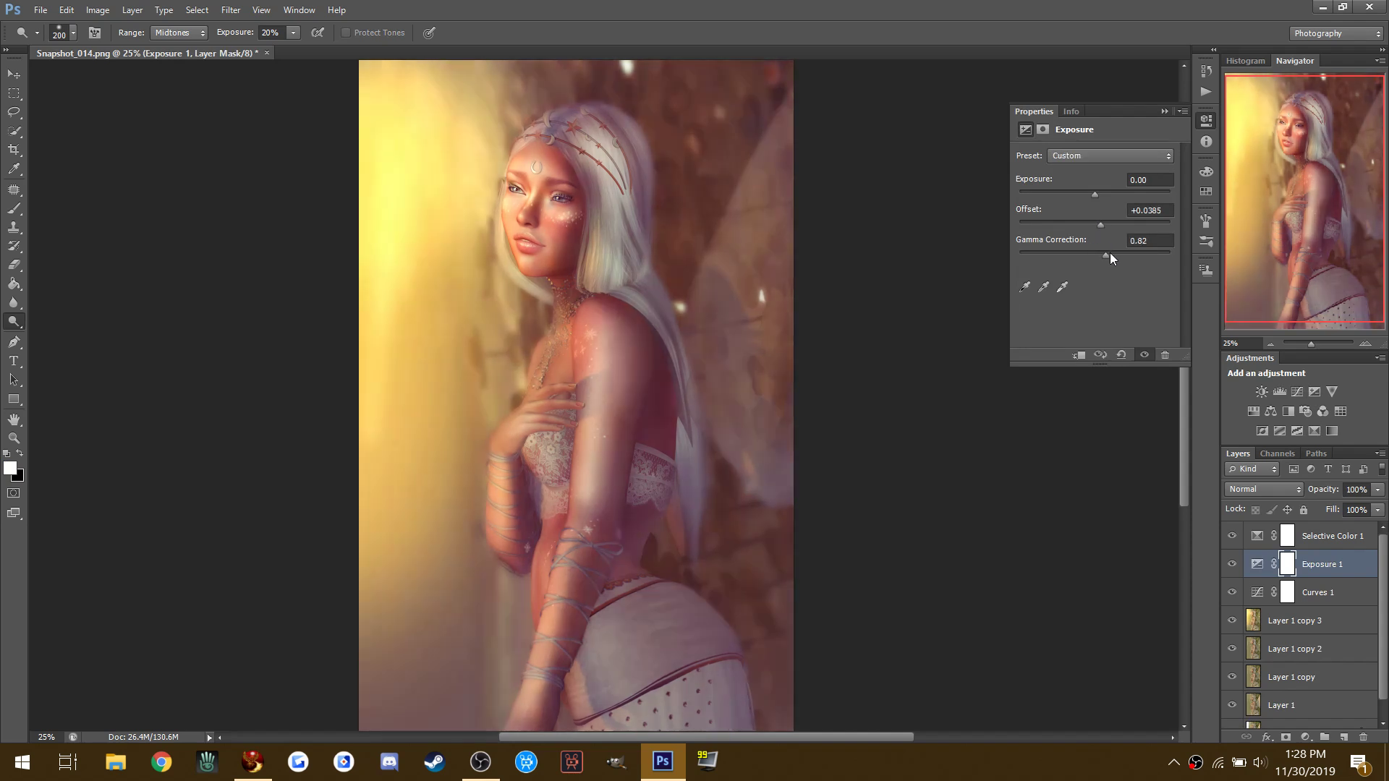
pyautogui.click(1099, 192)
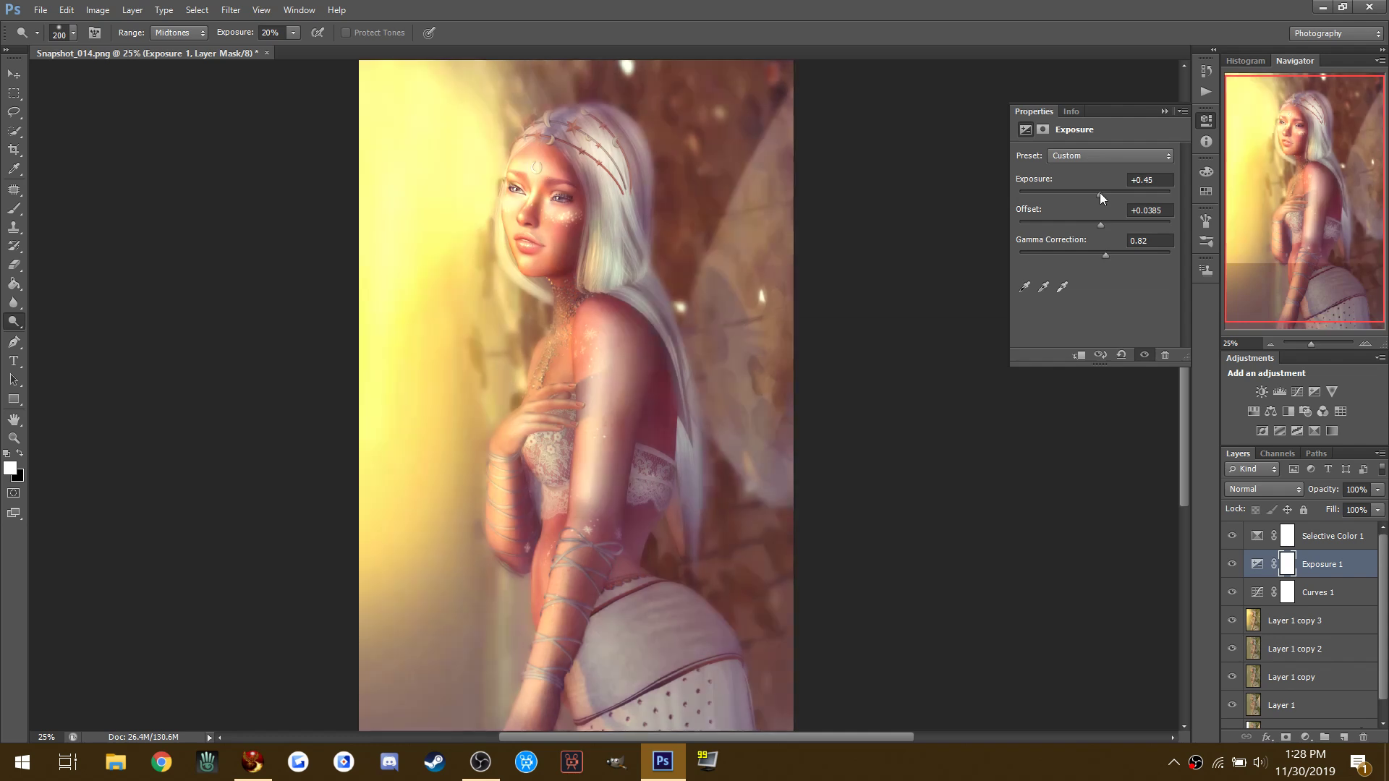
pyautogui.moveTo(1093, 193); pyautogui.dragTo(1092, 193)
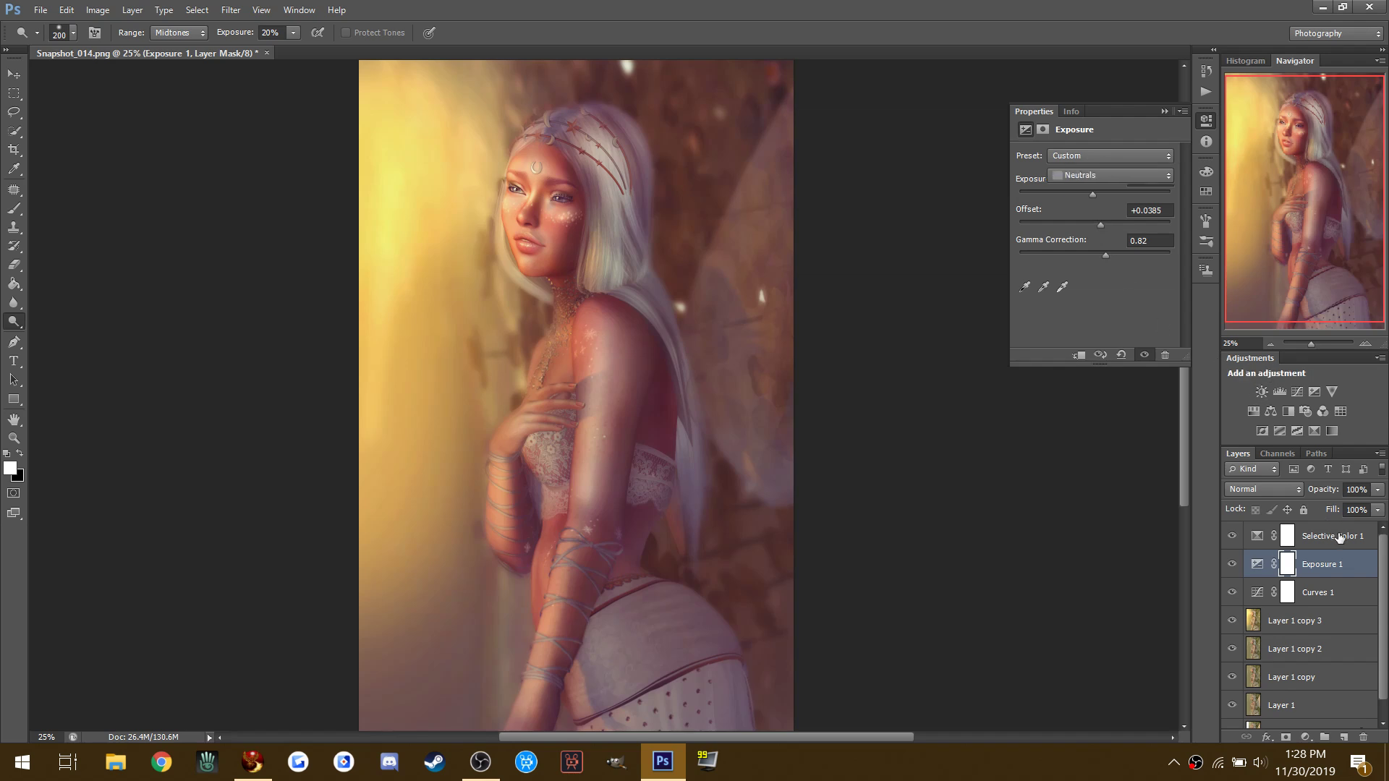
# Step: Add a Brightness/Contrast adjustment above Selective Color 1 with brightness 7 and contrast 8
pyautogui.click(1330, 535)
pyautogui.click(1262, 392)
pyautogui.click(1099, 190)
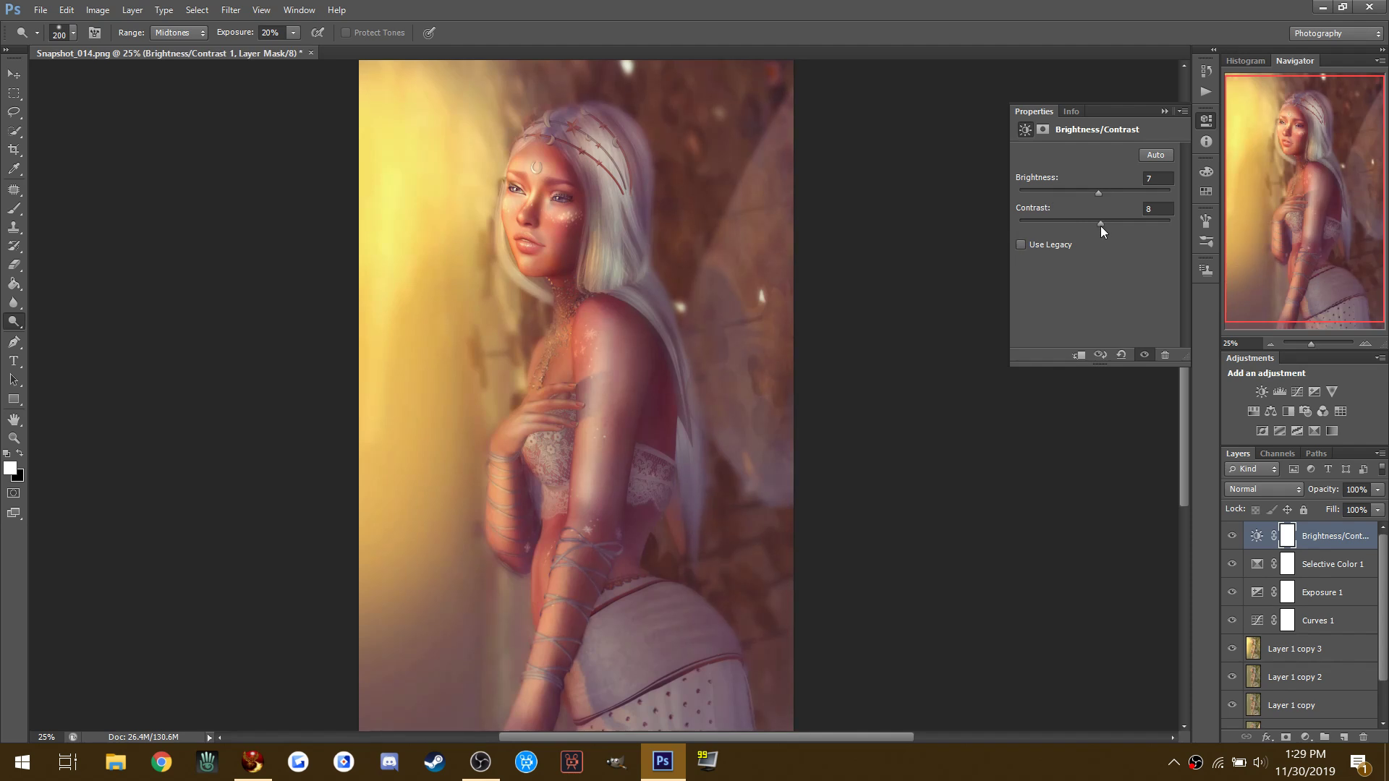
# Step: Select Layer 1 copy 3 and set the Brush tool's foreground color to red f64646
pyautogui.click(1296, 648)
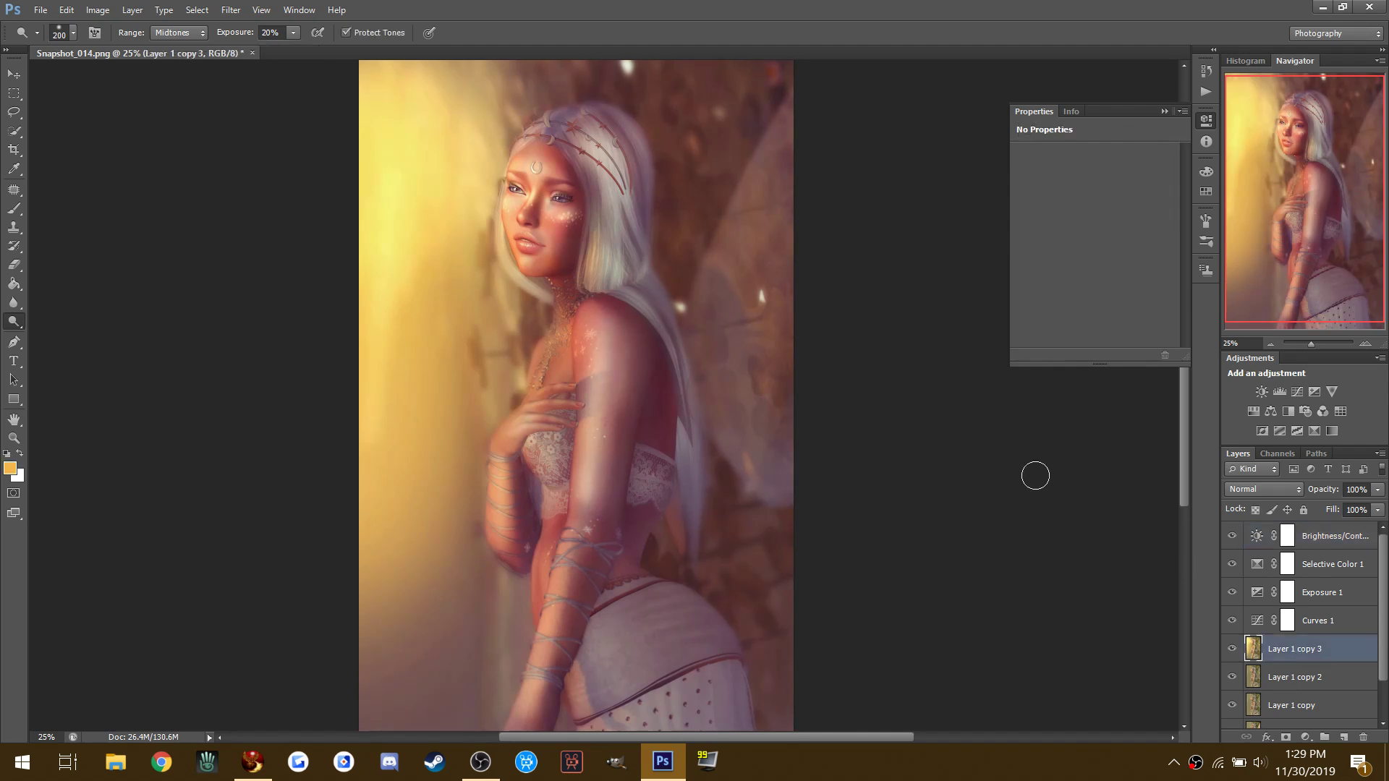
pyautogui.scroll(-3, 426, 532)
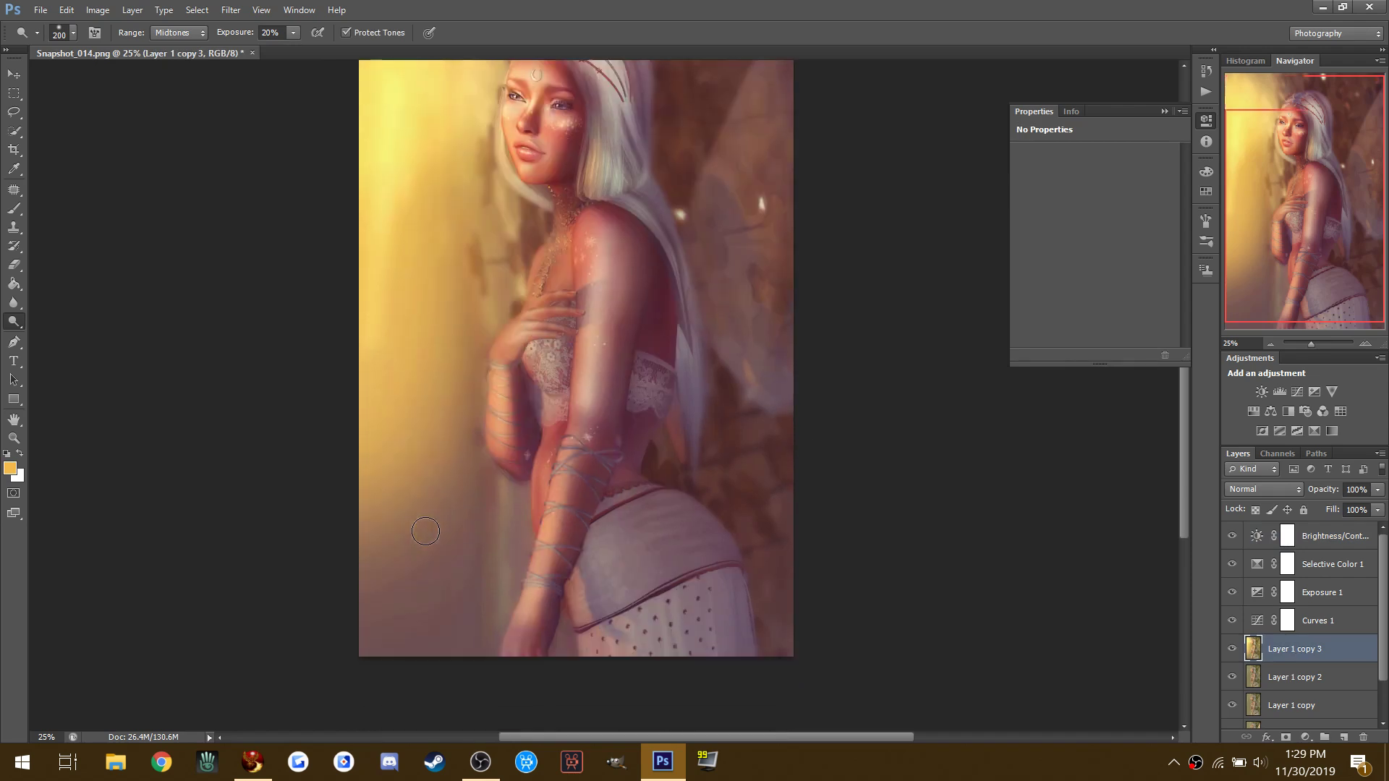
pyautogui.click(14, 209)
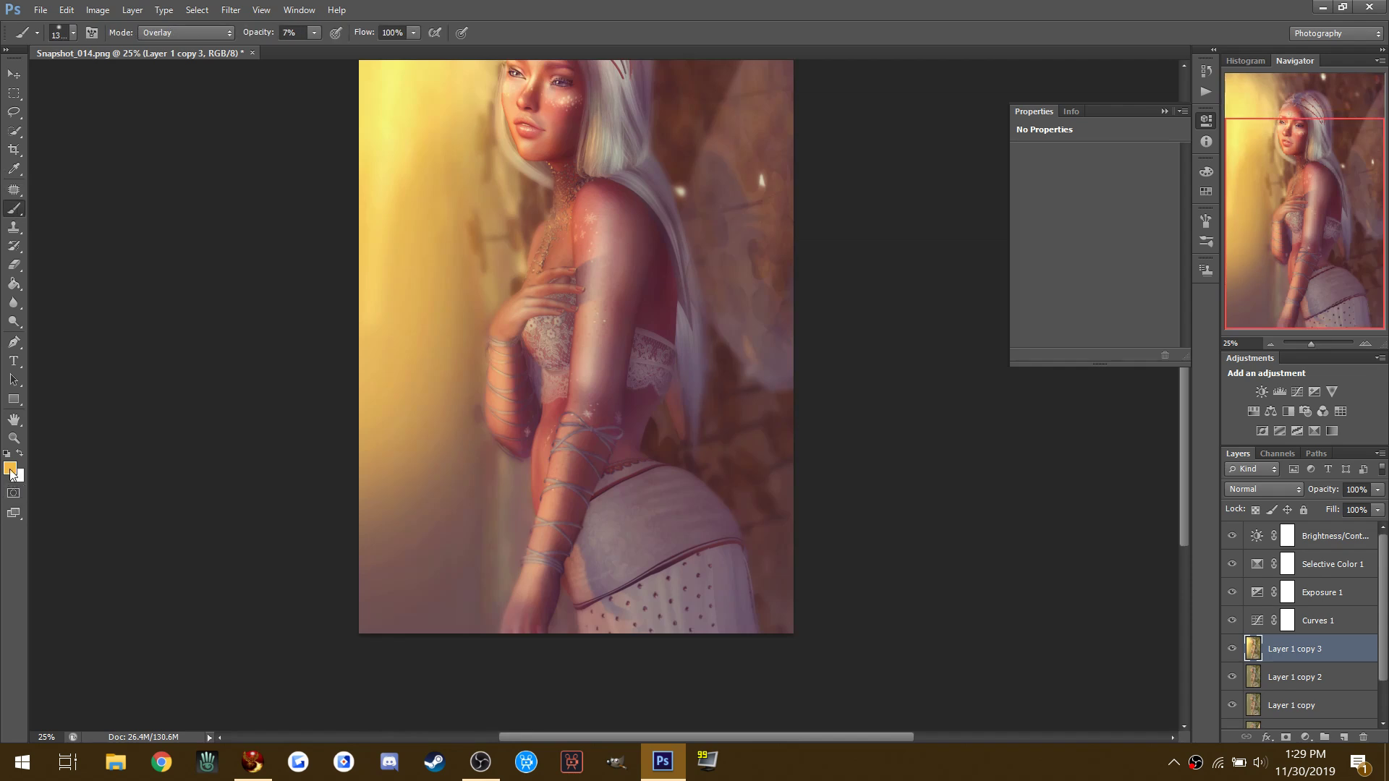
pyautogui.click(10, 468)
pyautogui.click(699, 226)
pyautogui.moveTo(699, 227); pyautogui.dragTo(701, 195)
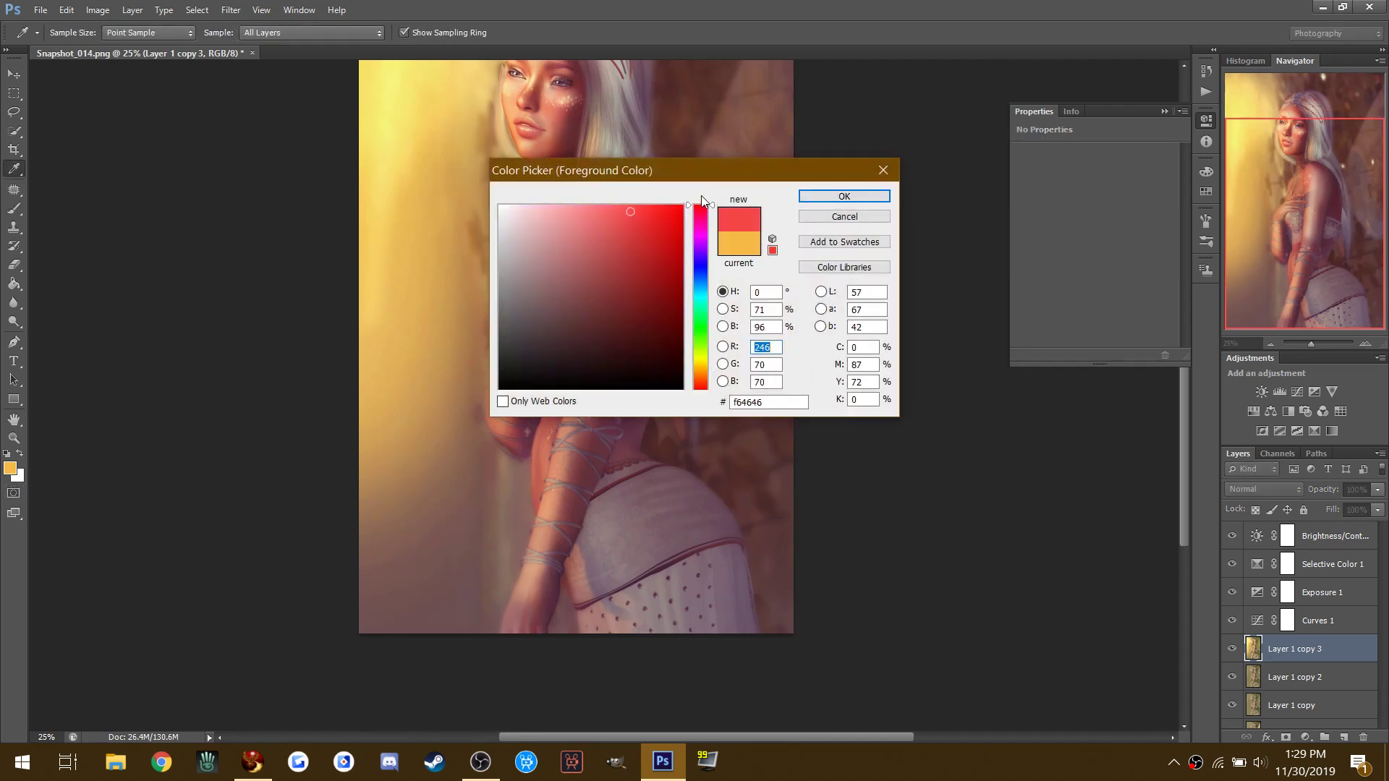
pyautogui.click(844, 196)
# Step: Enlarge the brush until it spans over half the portrait's width and set its blend mode to Soft Light
pyautogui.press(']')
pyautogui.press(']')
pyautogui.press(']')
pyautogui.press(']')
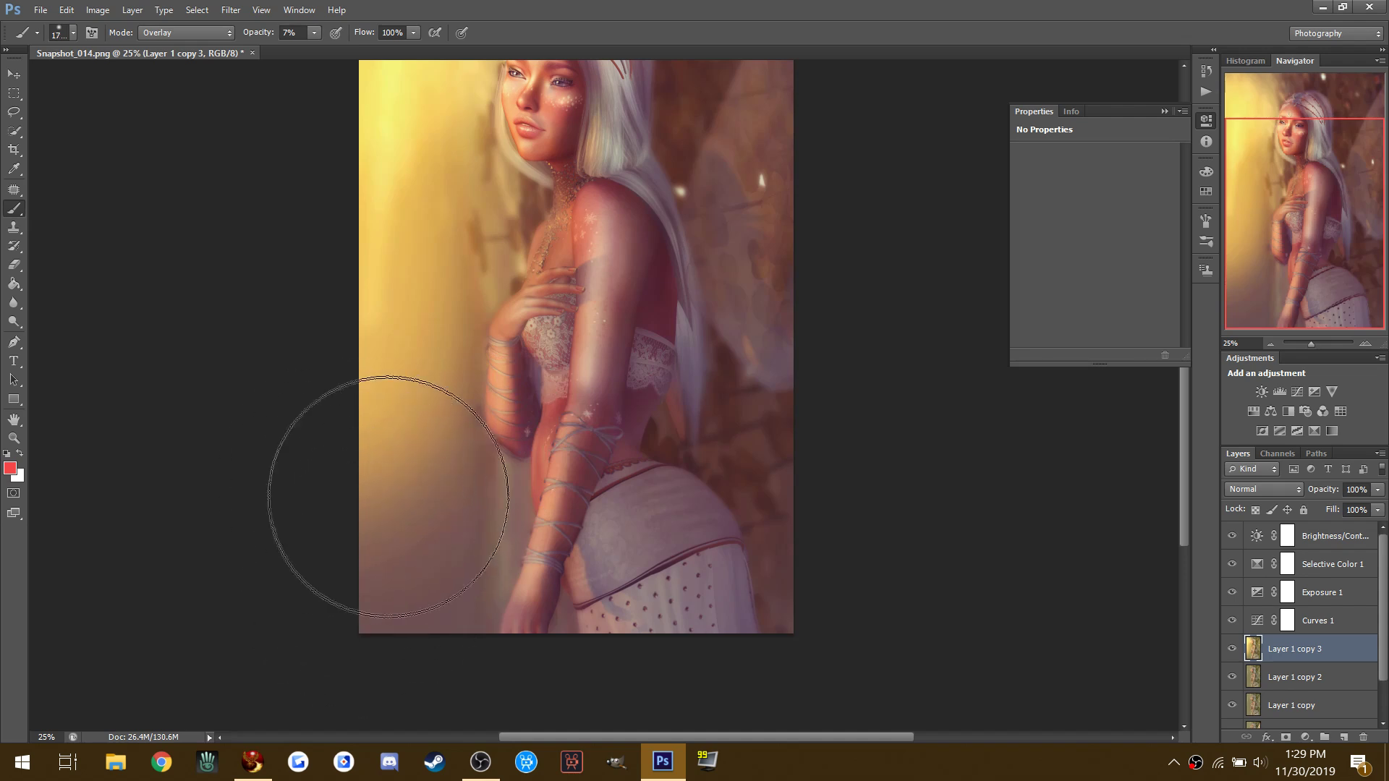
pyautogui.scroll(3, 280, 376)
pyautogui.scroll(2, 280, 380)
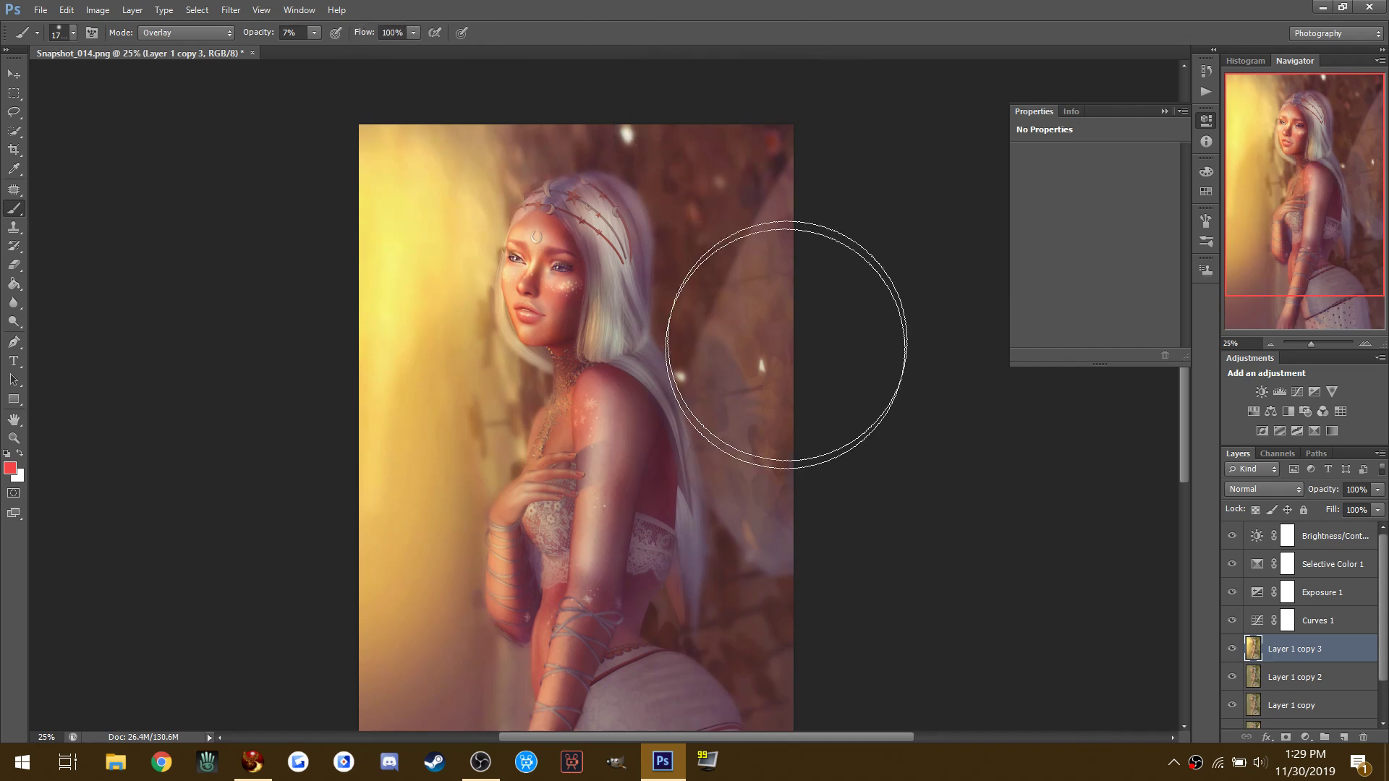
pyautogui.scroll(-4, 775, 372)
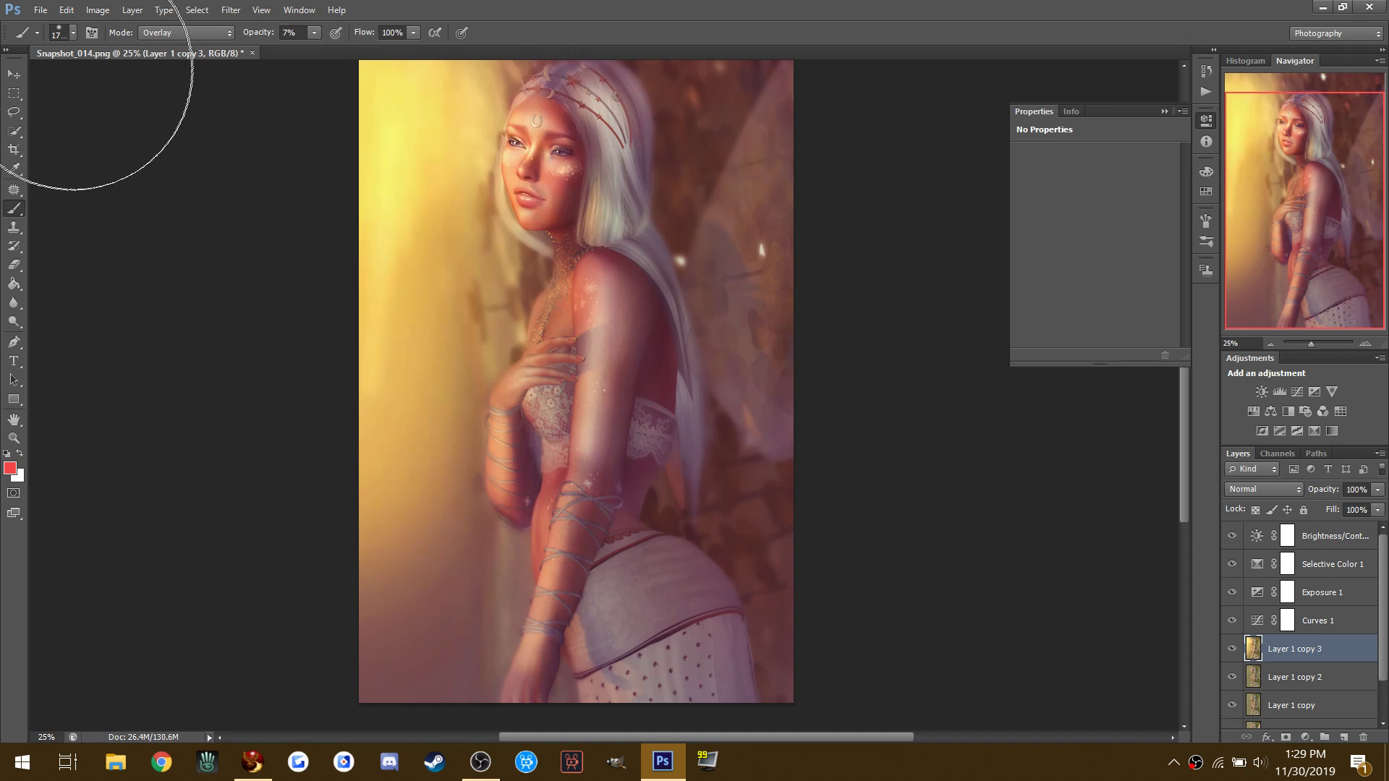
pyautogui.click(152, 33)
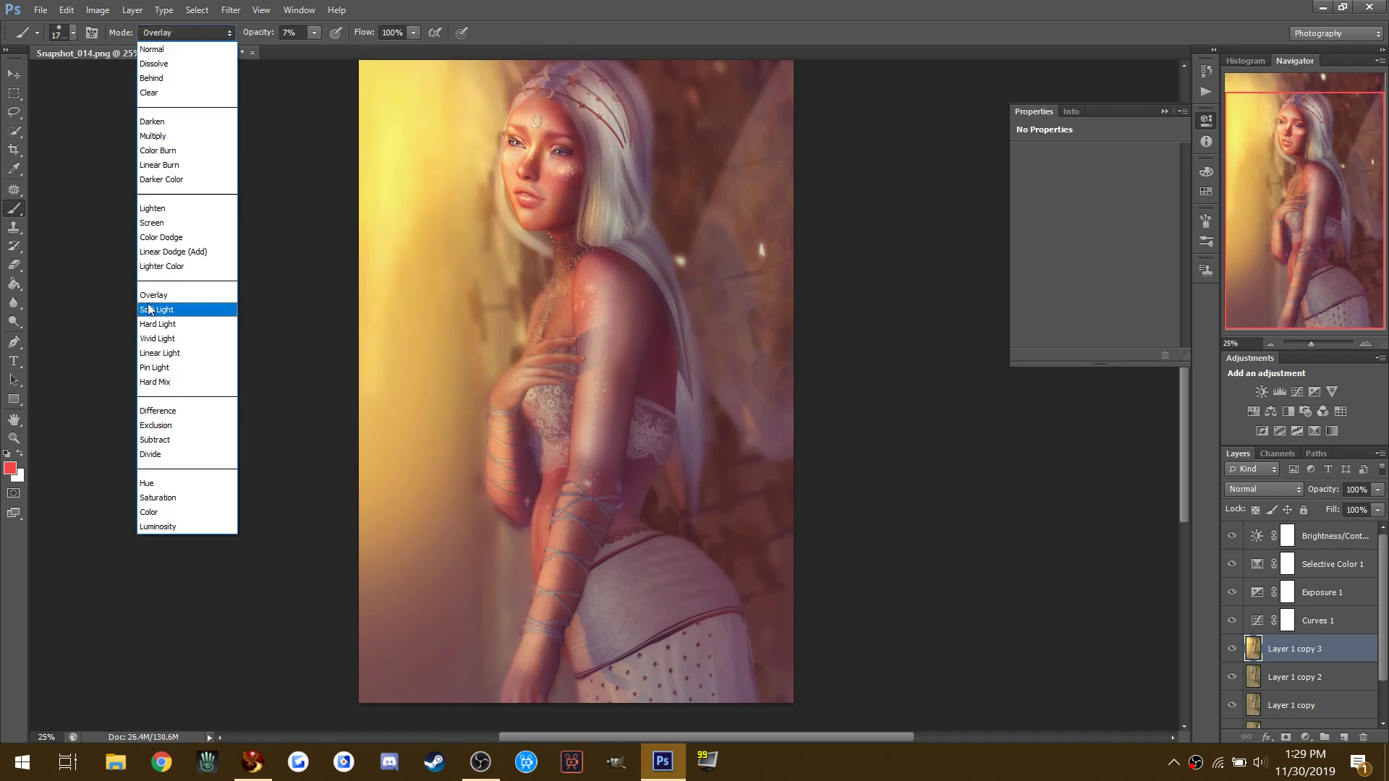
pyautogui.click(152, 309)
pyautogui.scroll(1, 353, 586)
pyautogui.scroll(3, 352, 586)
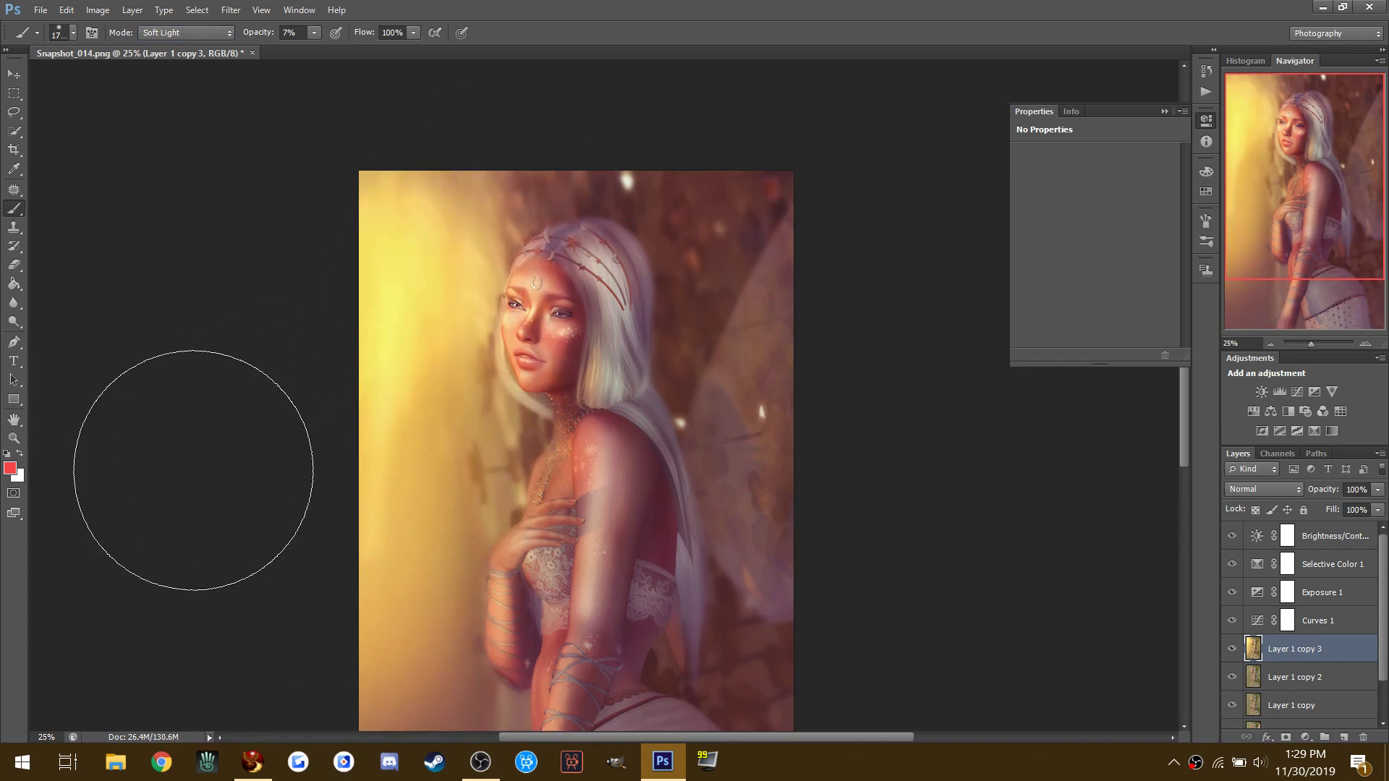
pyautogui.scroll(-3, 192, 465)
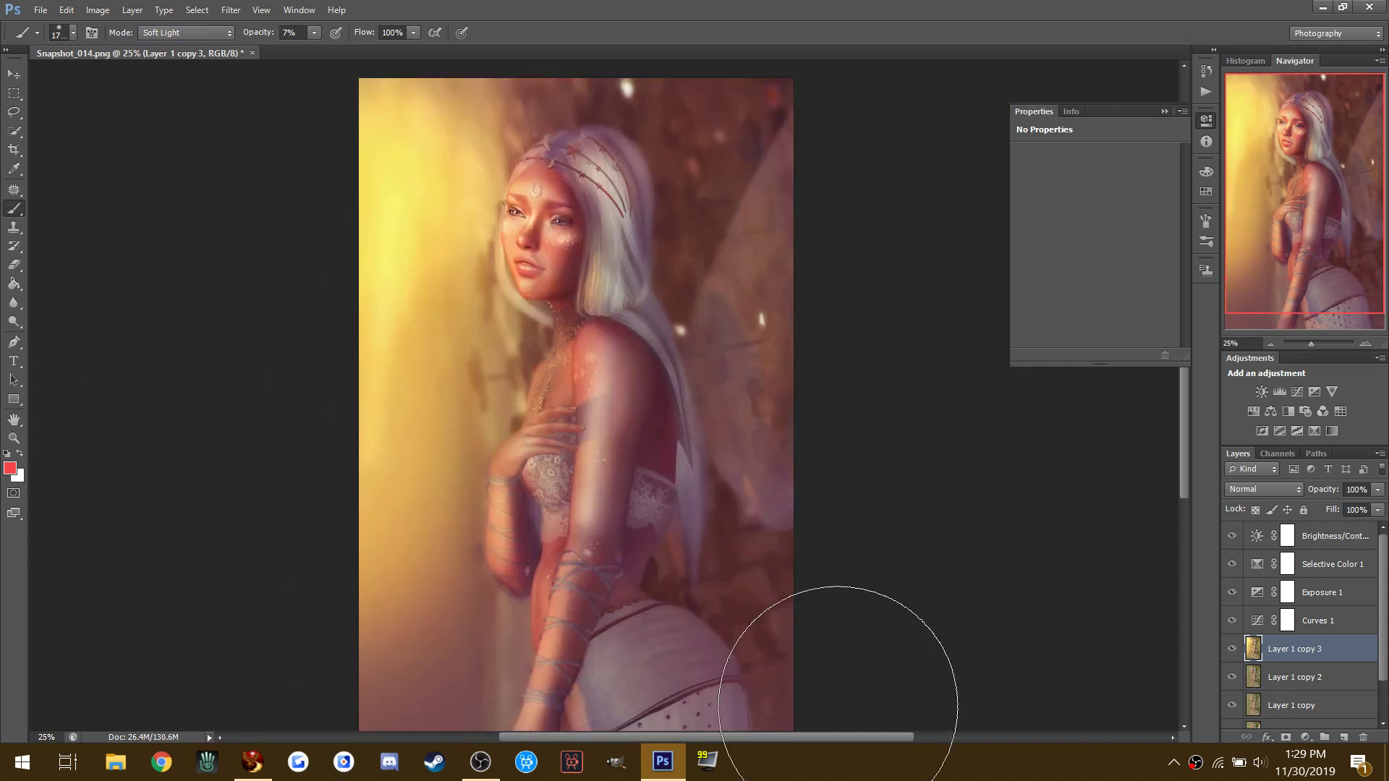
# Step: Crop a thin strip off the top edge of the portrait, above the head
pyautogui.click(14, 149)
pyautogui.moveTo(569, 86); pyautogui.dragTo(571, 97)
pyautogui.press('Return')
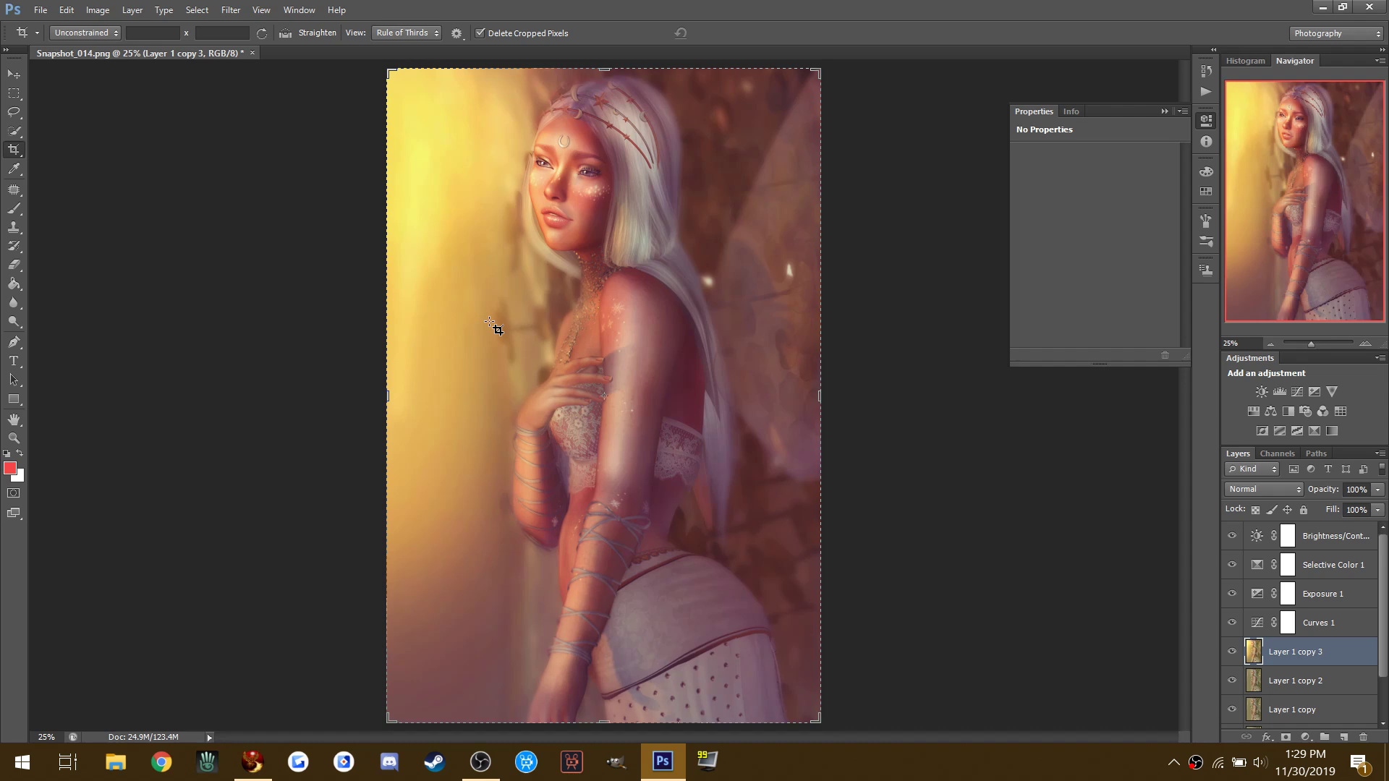
# Step: Set the brush's blend mode to Multiply and reduce its size to 280 px
pyautogui.click(14, 208)
pyautogui.click(193, 32)
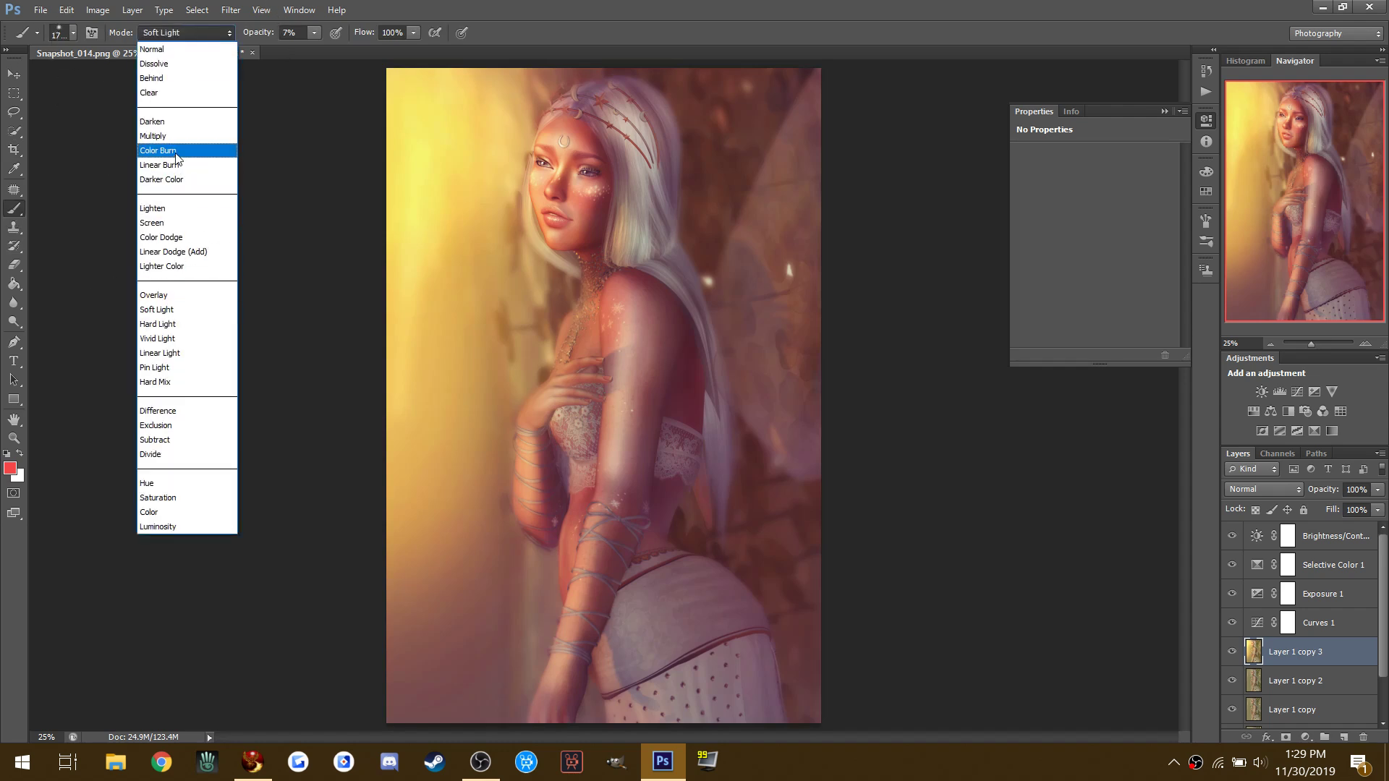
pyautogui.click(189, 135)
pyautogui.press('[')
pyautogui.press('[')
pyautogui.press('[')
pyautogui.press('[')
pyautogui.press('[')
pyautogui.press('[')
pyautogui.press('[')
pyautogui.press('[')
pyautogui.press('[')
pyautogui.press('[')
pyautogui.press('[')
pyautogui.press('[')
pyautogui.press('[')
pyautogui.press('[')
pyautogui.press('[')
pyautogui.press('[')
pyautogui.press('[')
pyautogui.press('[')
pyautogui.press('[')
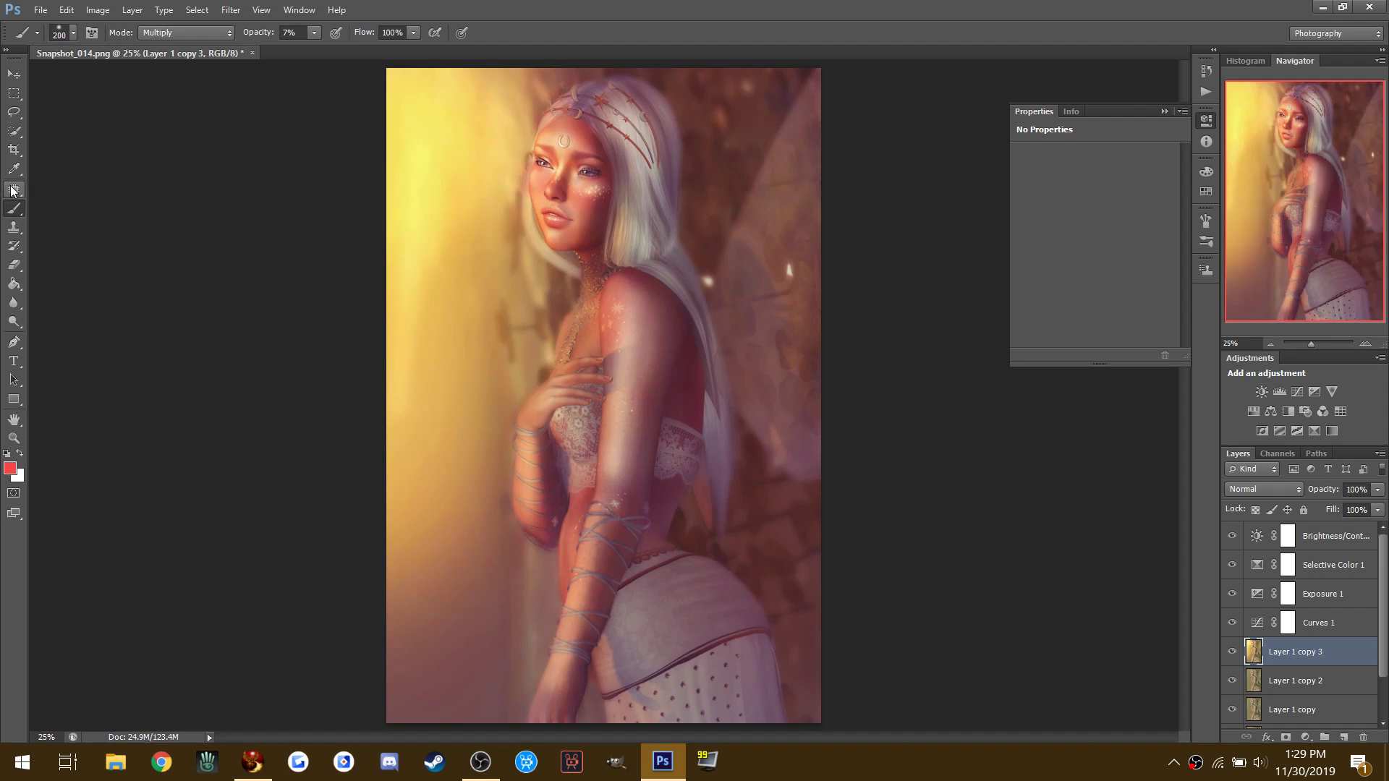
# Step: Sharpen the face, headband and lace top using the Sharpen tool at 50% strength
pyautogui.moveTo(13, 302); pyautogui.dragTo(61, 321)
pyautogui.moveTo(597, 172)
pyautogui.mouseDown()
pyautogui.moveTo(626, 192)
pyautogui.moveTo(611, 112)
pyautogui.mouseUp()
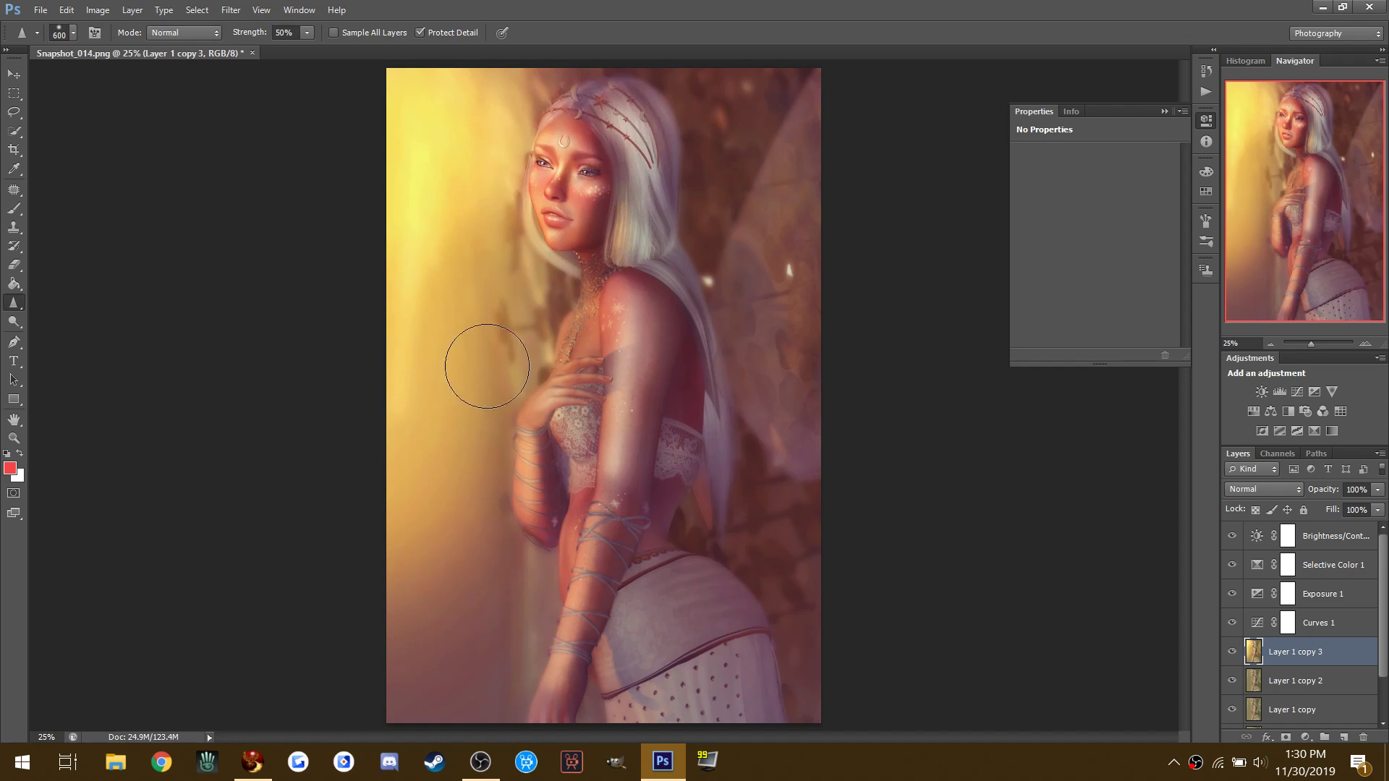
pyautogui.moveTo(573, 406)
pyautogui.mouseDown()
pyautogui.moveTo(577, 451)
pyautogui.moveTo(579, 434)
pyautogui.mouseUp()
pyautogui.moveTo(577, 511); pyautogui.dragTo(582, 436)
# Step: Brighten the skirt's midtones using the Dodge tool at size 500 and 20% exposure
pyautogui.click(14, 321)
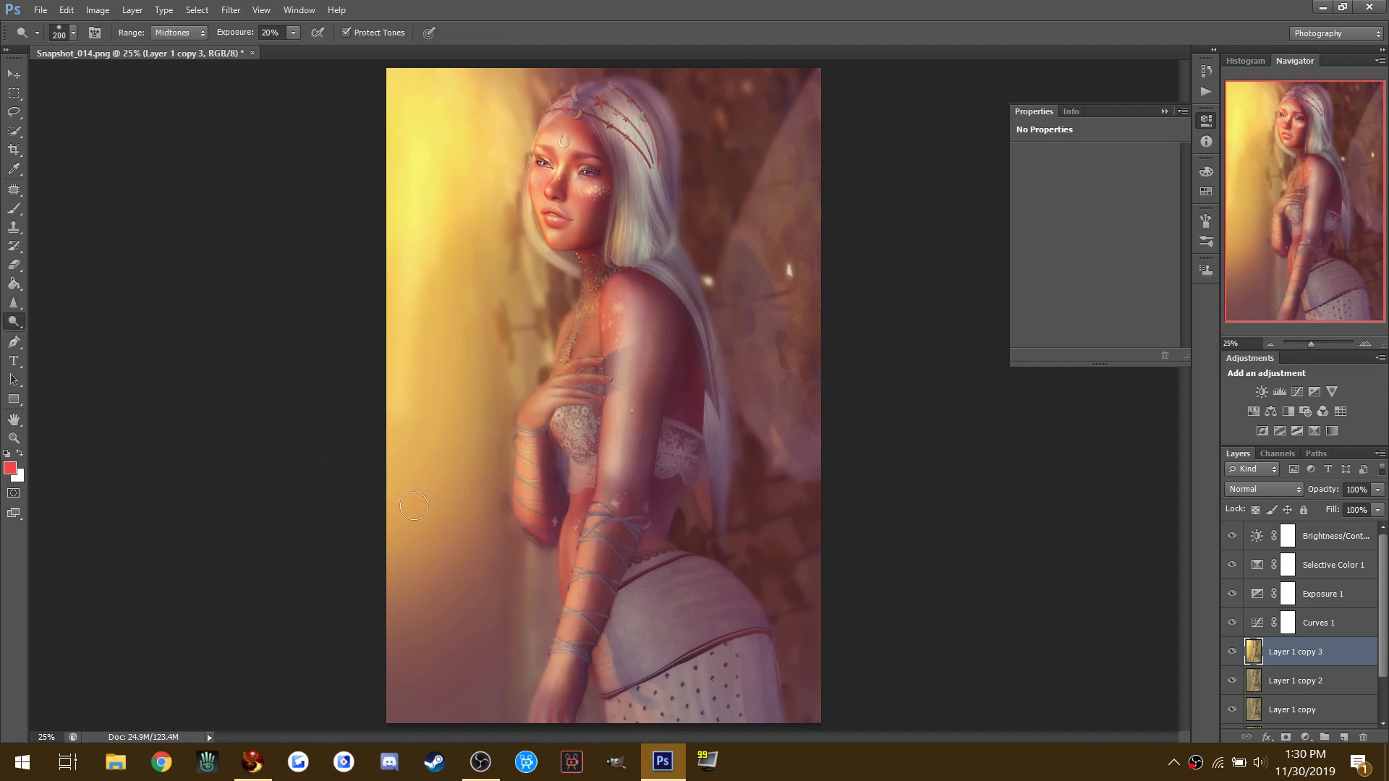
pyautogui.press(']')
pyautogui.press(']')
pyautogui.moveTo(631, 637)
pyautogui.mouseDown()
pyautogui.moveTo(653, 699)
pyautogui.moveTo(643, 664)
pyautogui.mouseUp()
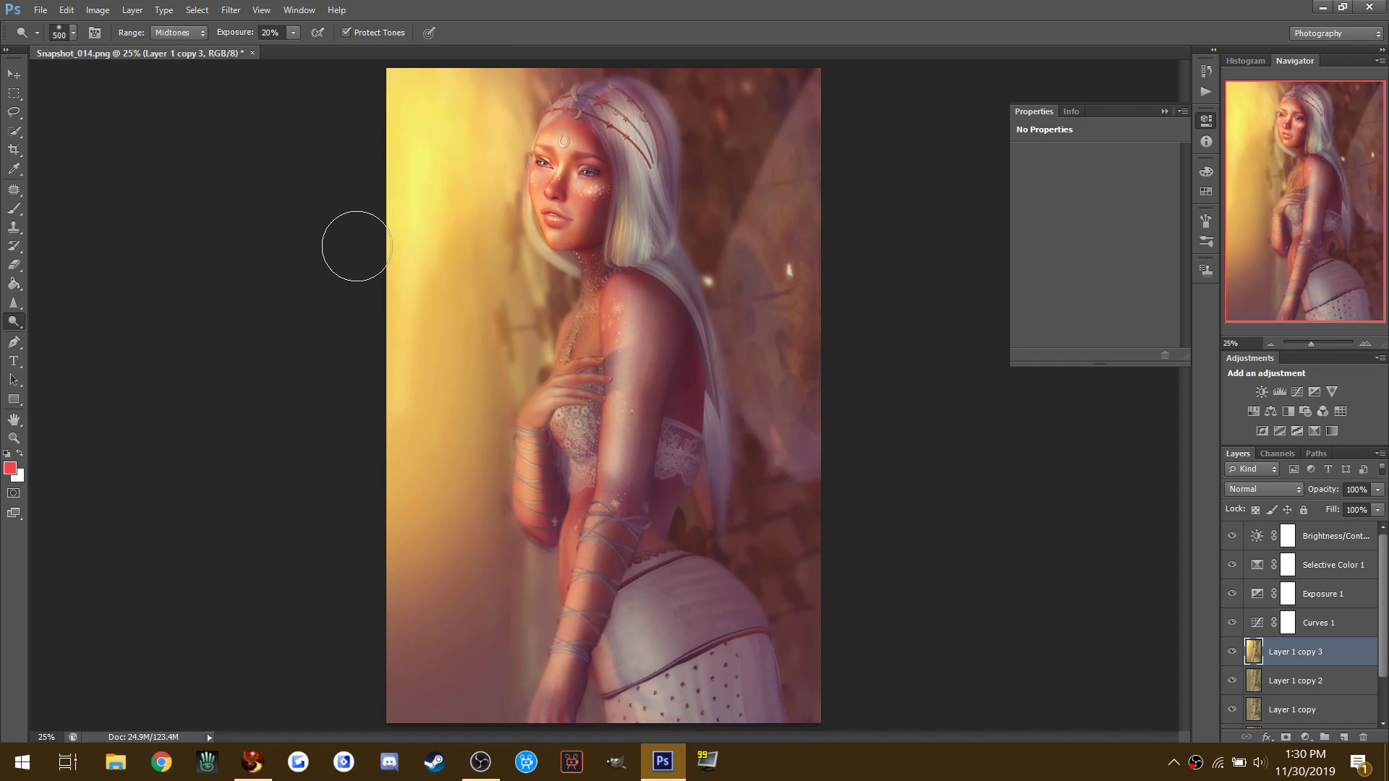
# Step: Try the Smart Sharpen filter on Layer 1 copy 3 with the amount slightly below 100%
pyautogui.click(234, 11)
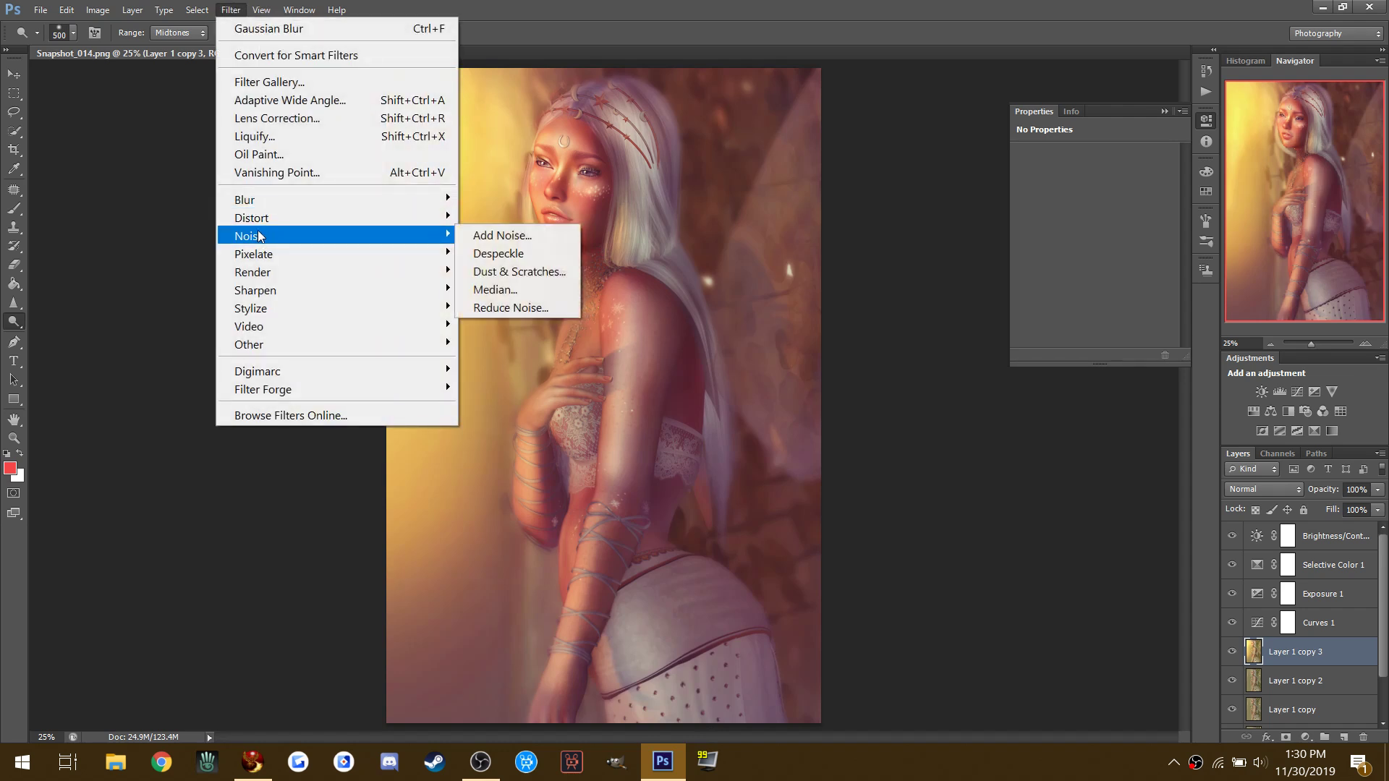
pyautogui.moveTo(337, 290)
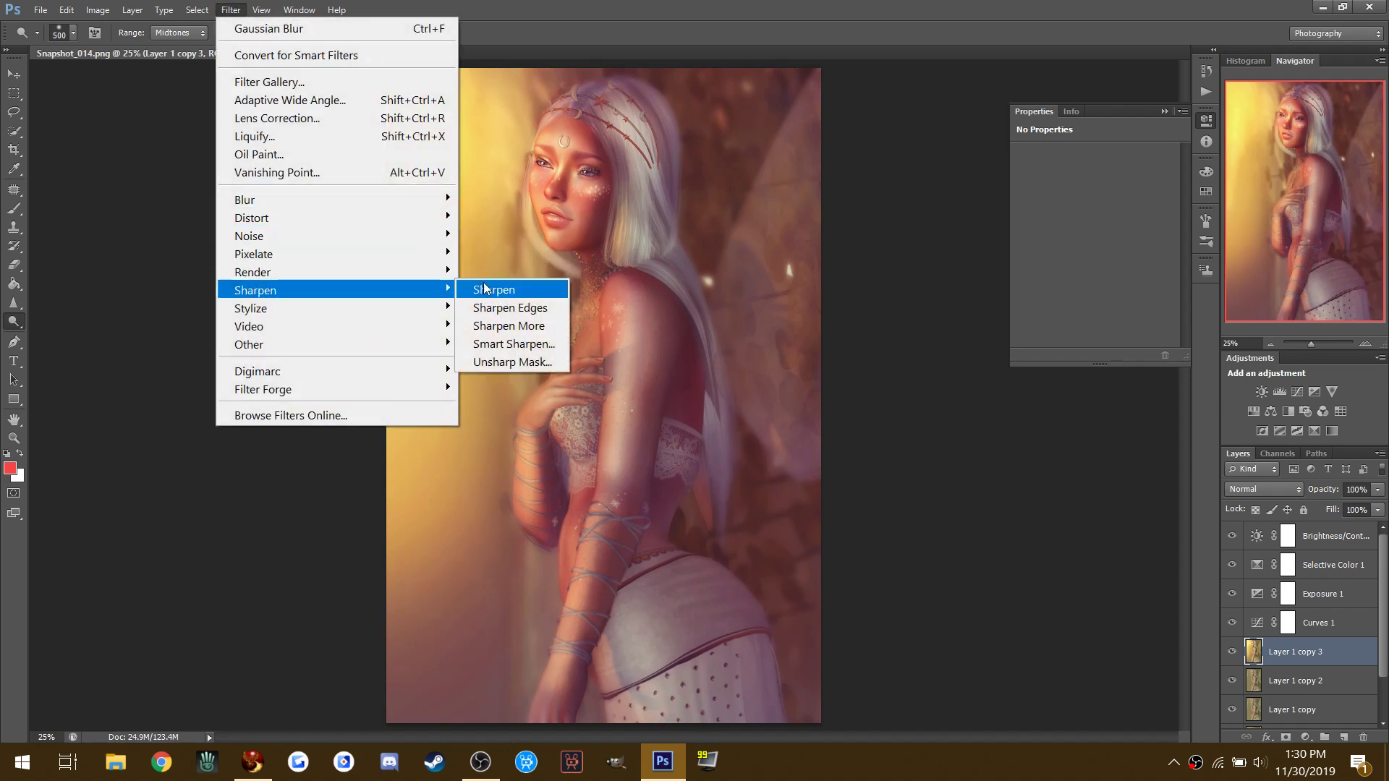
pyautogui.click(502, 346)
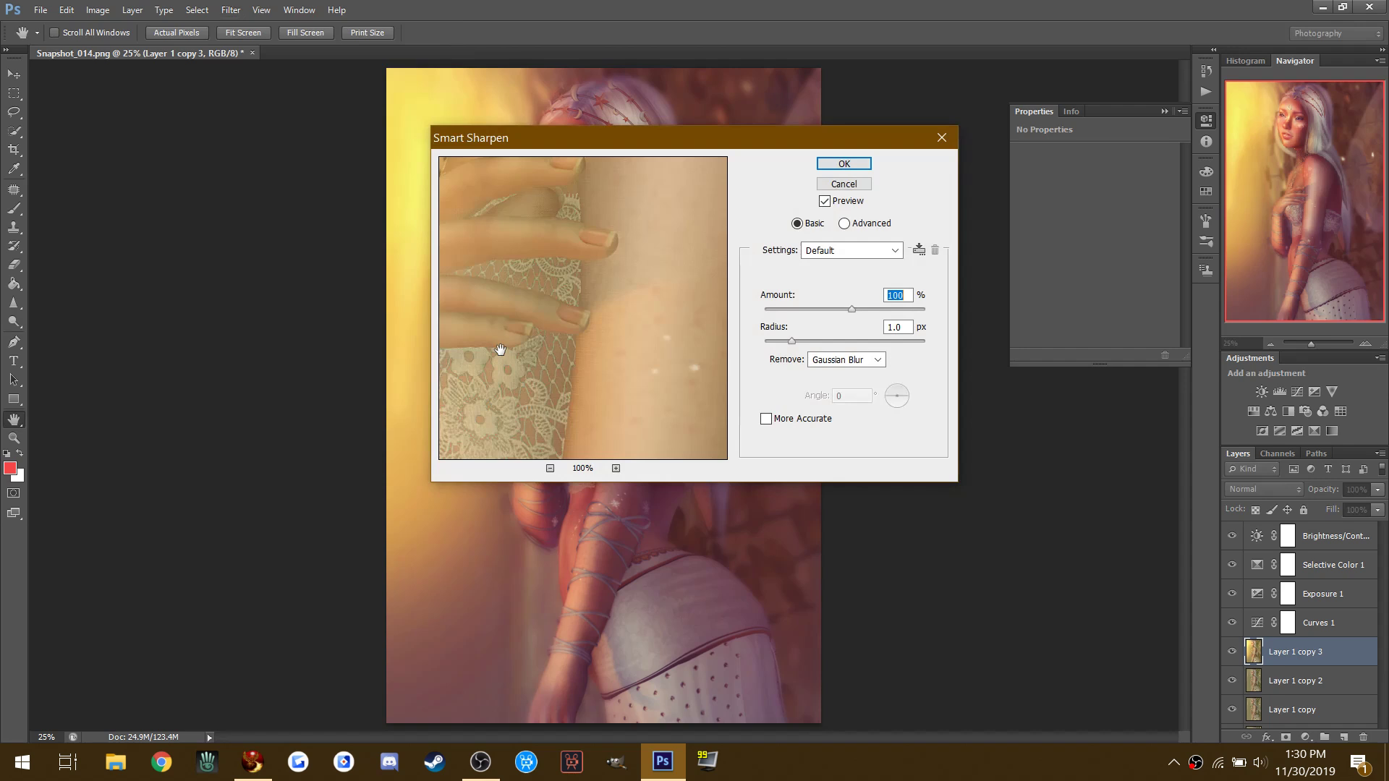
pyautogui.click(551, 469)
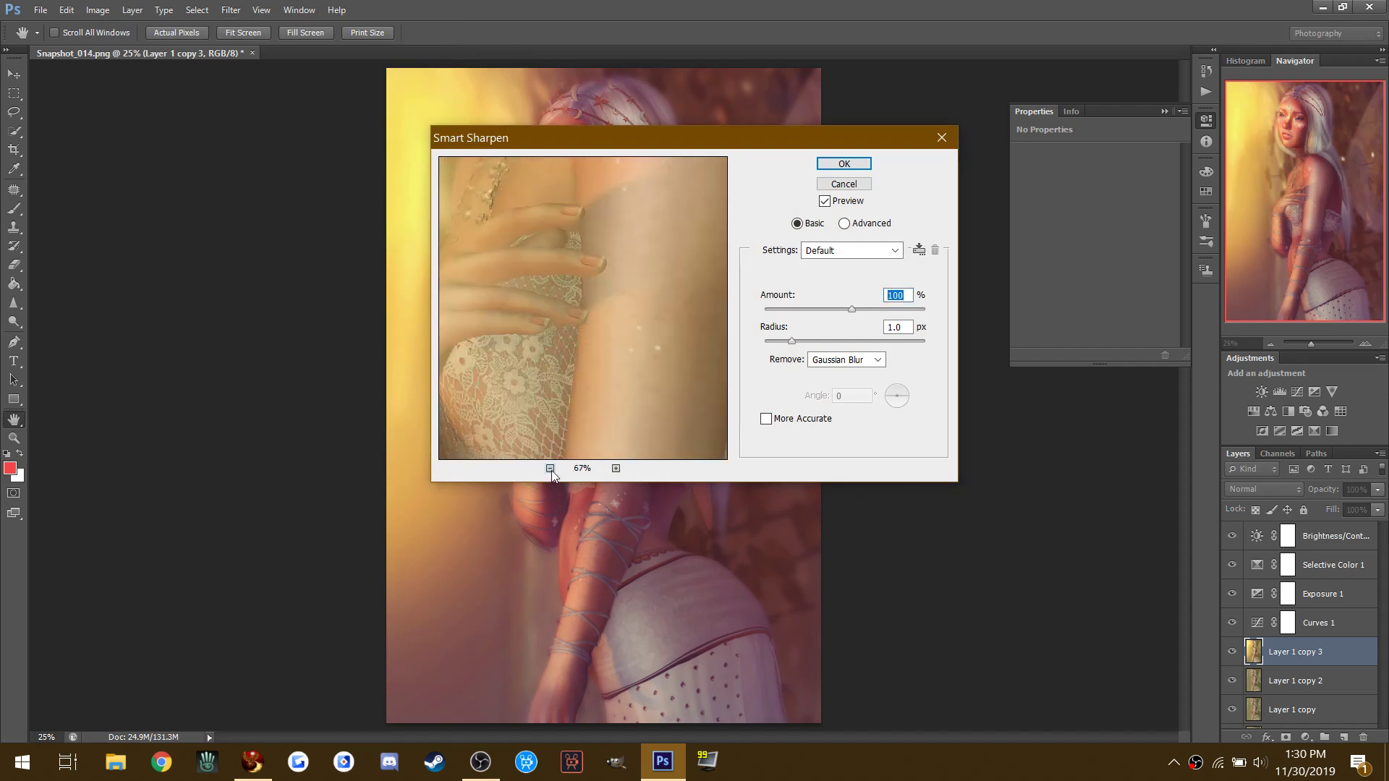
pyautogui.click(551, 468)
pyautogui.click(551, 469)
pyautogui.click(550, 468)
pyautogui.moveTo(532, 179); pyautogui.dragTo(534, 227)
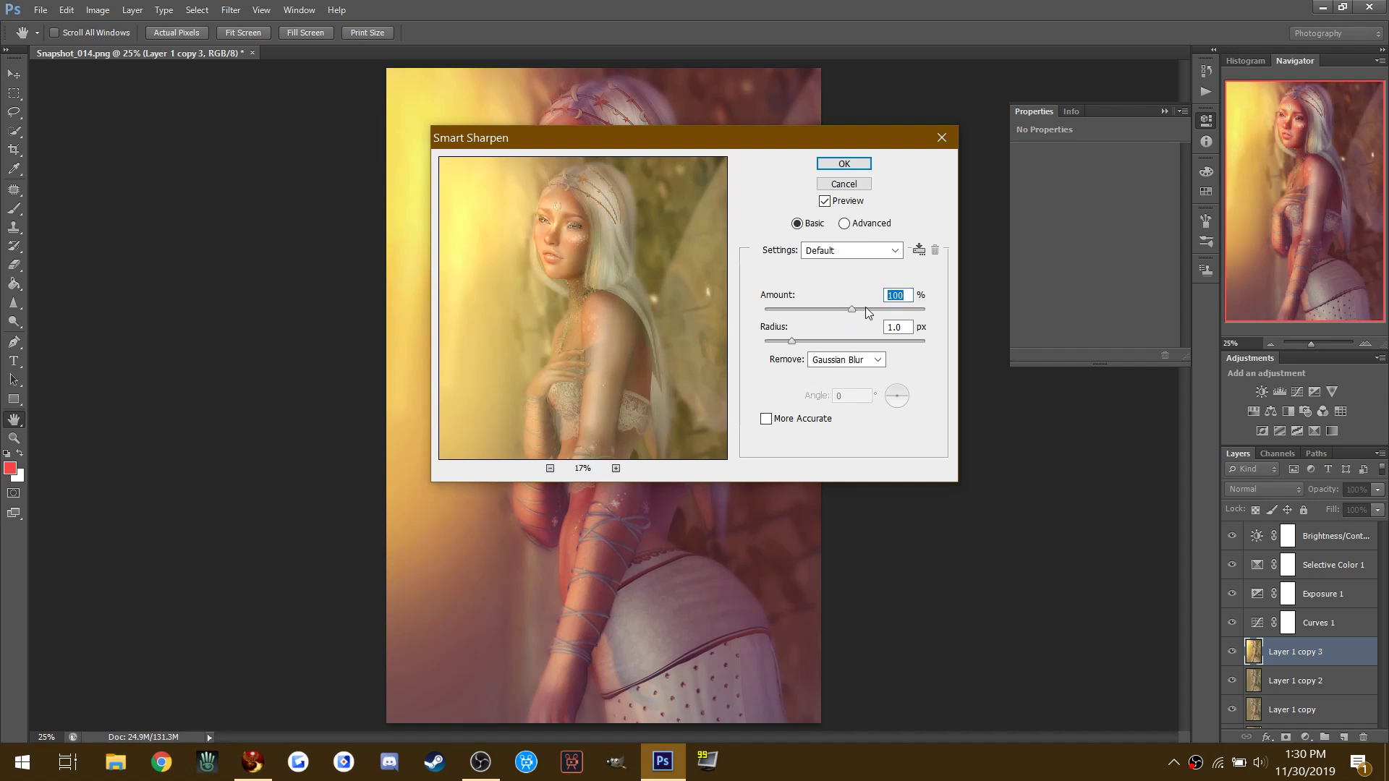
pyautogui.moveTo(865, 308); pyautogui.dragTo(840, 310)
pyautogui.click(844, 164)
# Step: Apply the basic Sharpen filter to Layer 1 copy 3
pyautogui.click(231, 10)
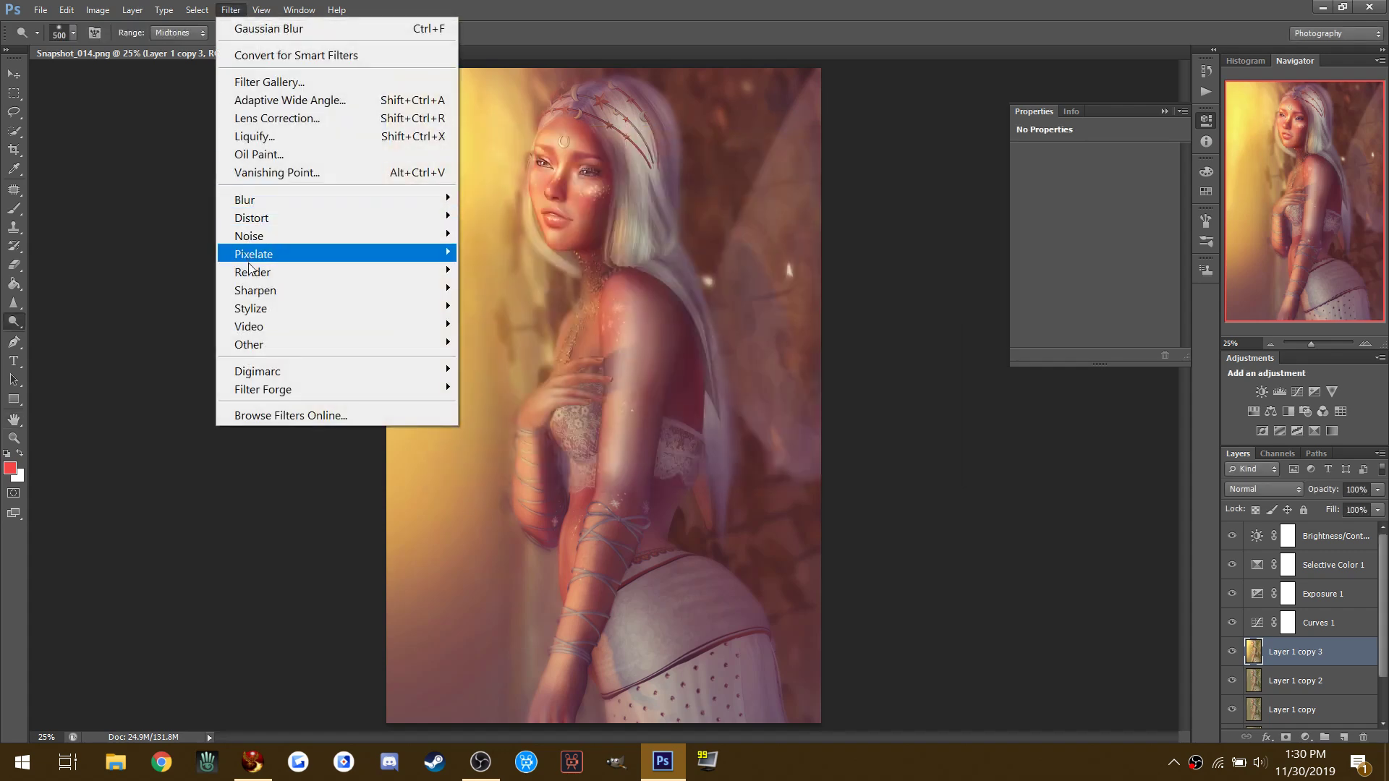
pyautogui.moveTo(282, 292)
pyautogui.click(487, 290)
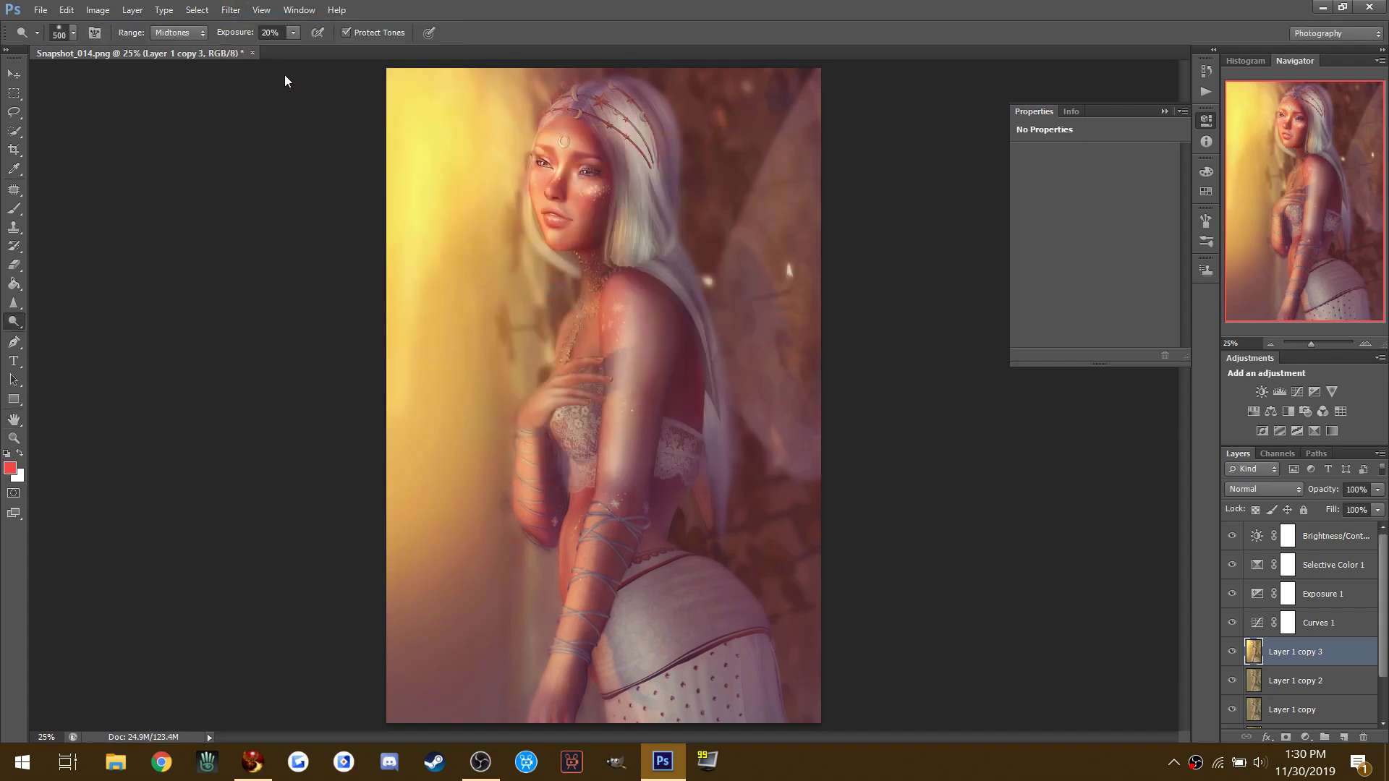
# Step: Add 8% uniform noise to Layer 1 copy 3
pyautogui.click(231, 9)
pyautogui.moveTo(261, 239)
pyautogui.click(492, 237)
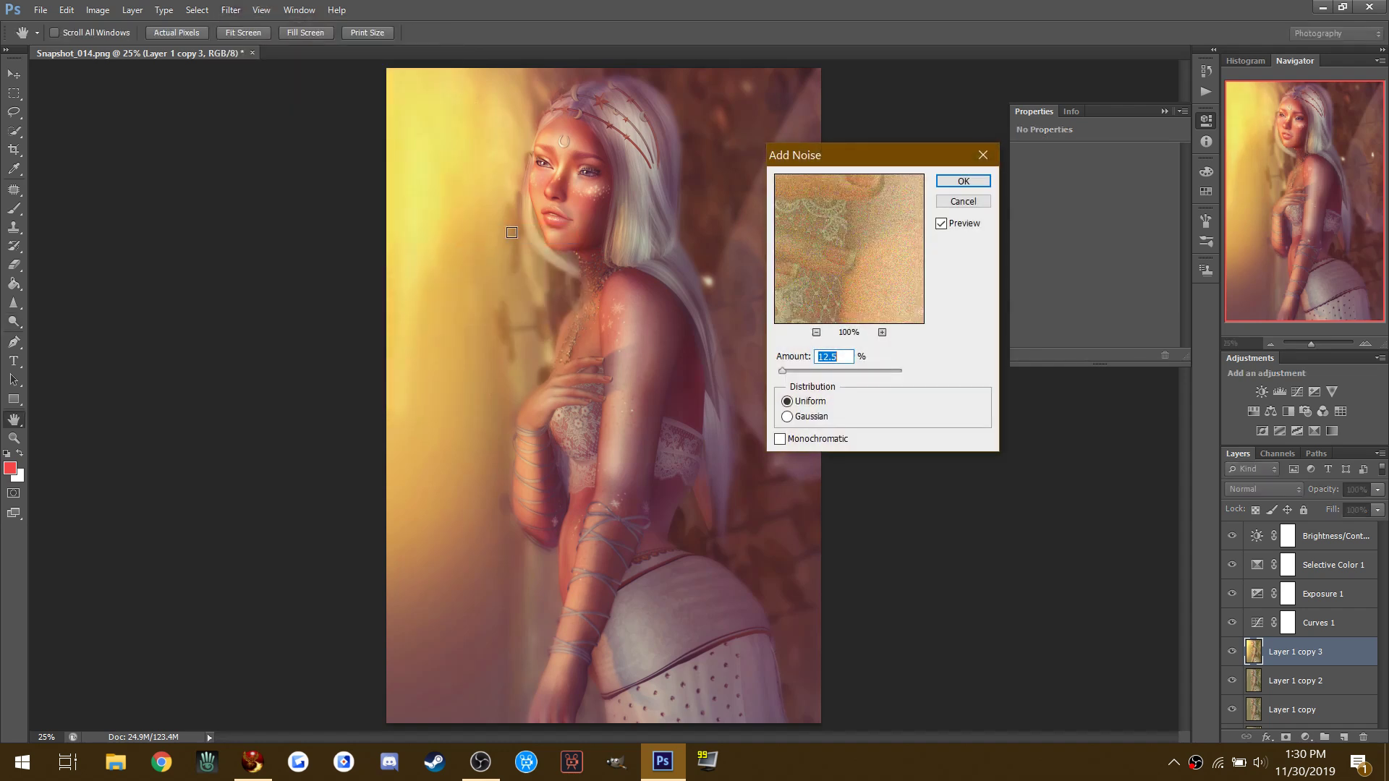
pyautogui.write('8')
pyautogui.click(963, 181)
pyautogui.press('o')
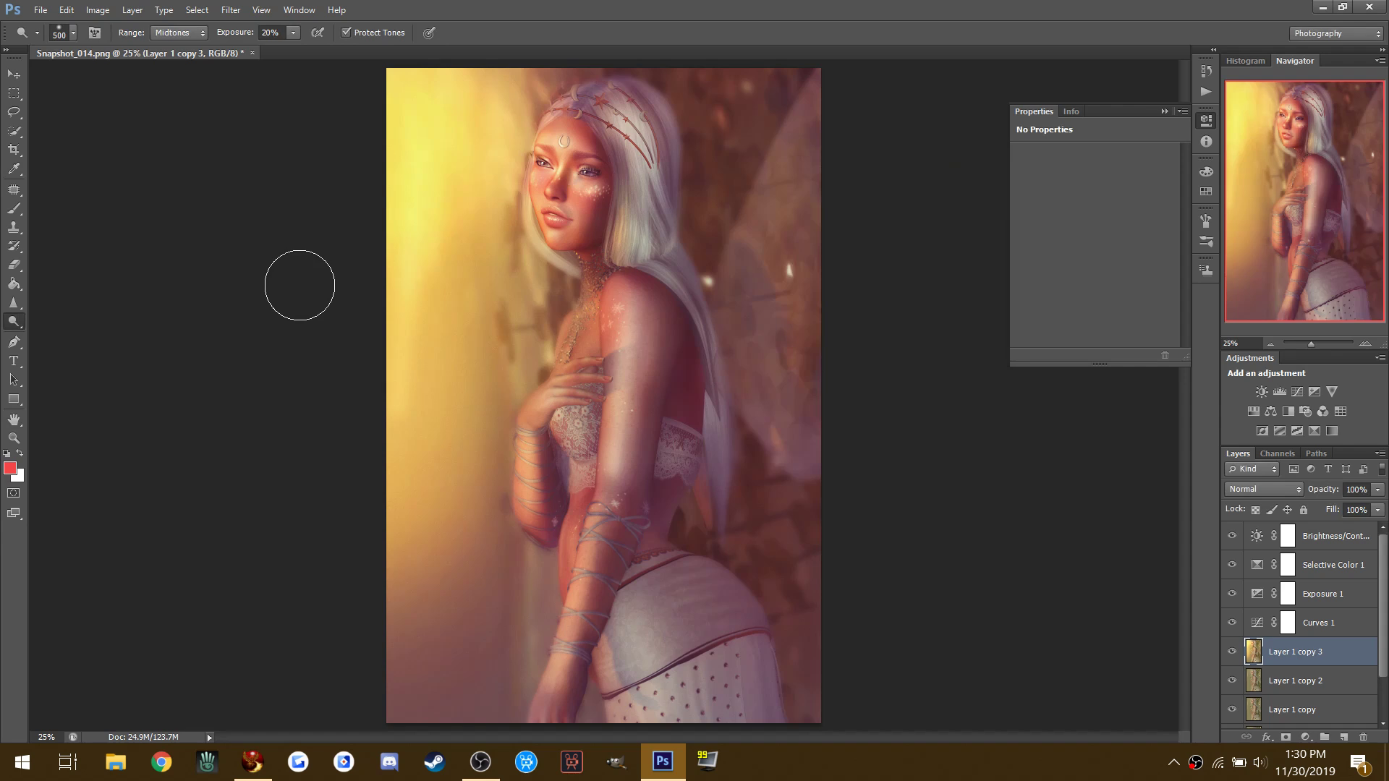